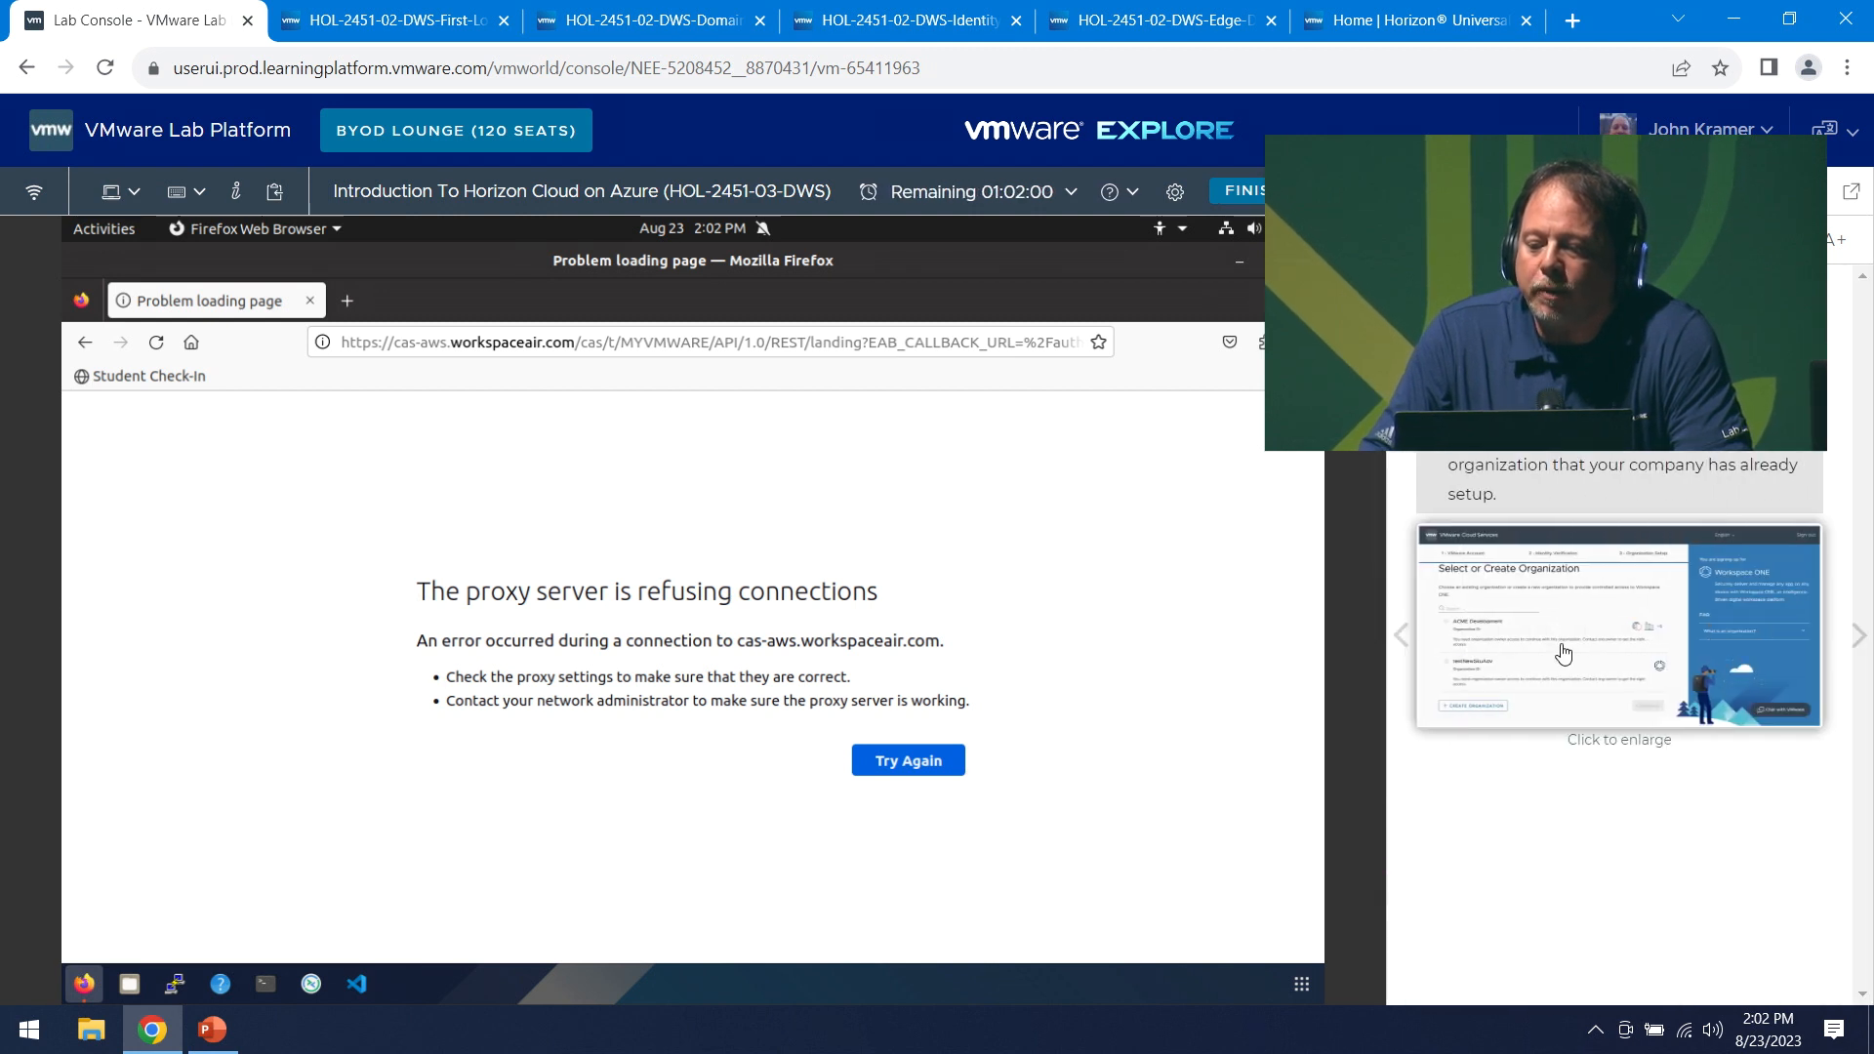
- Review the manual's Welcome to Workspace ONE and Select or Create Organization screenshots
click(1401, 636)
click(1553, 697)
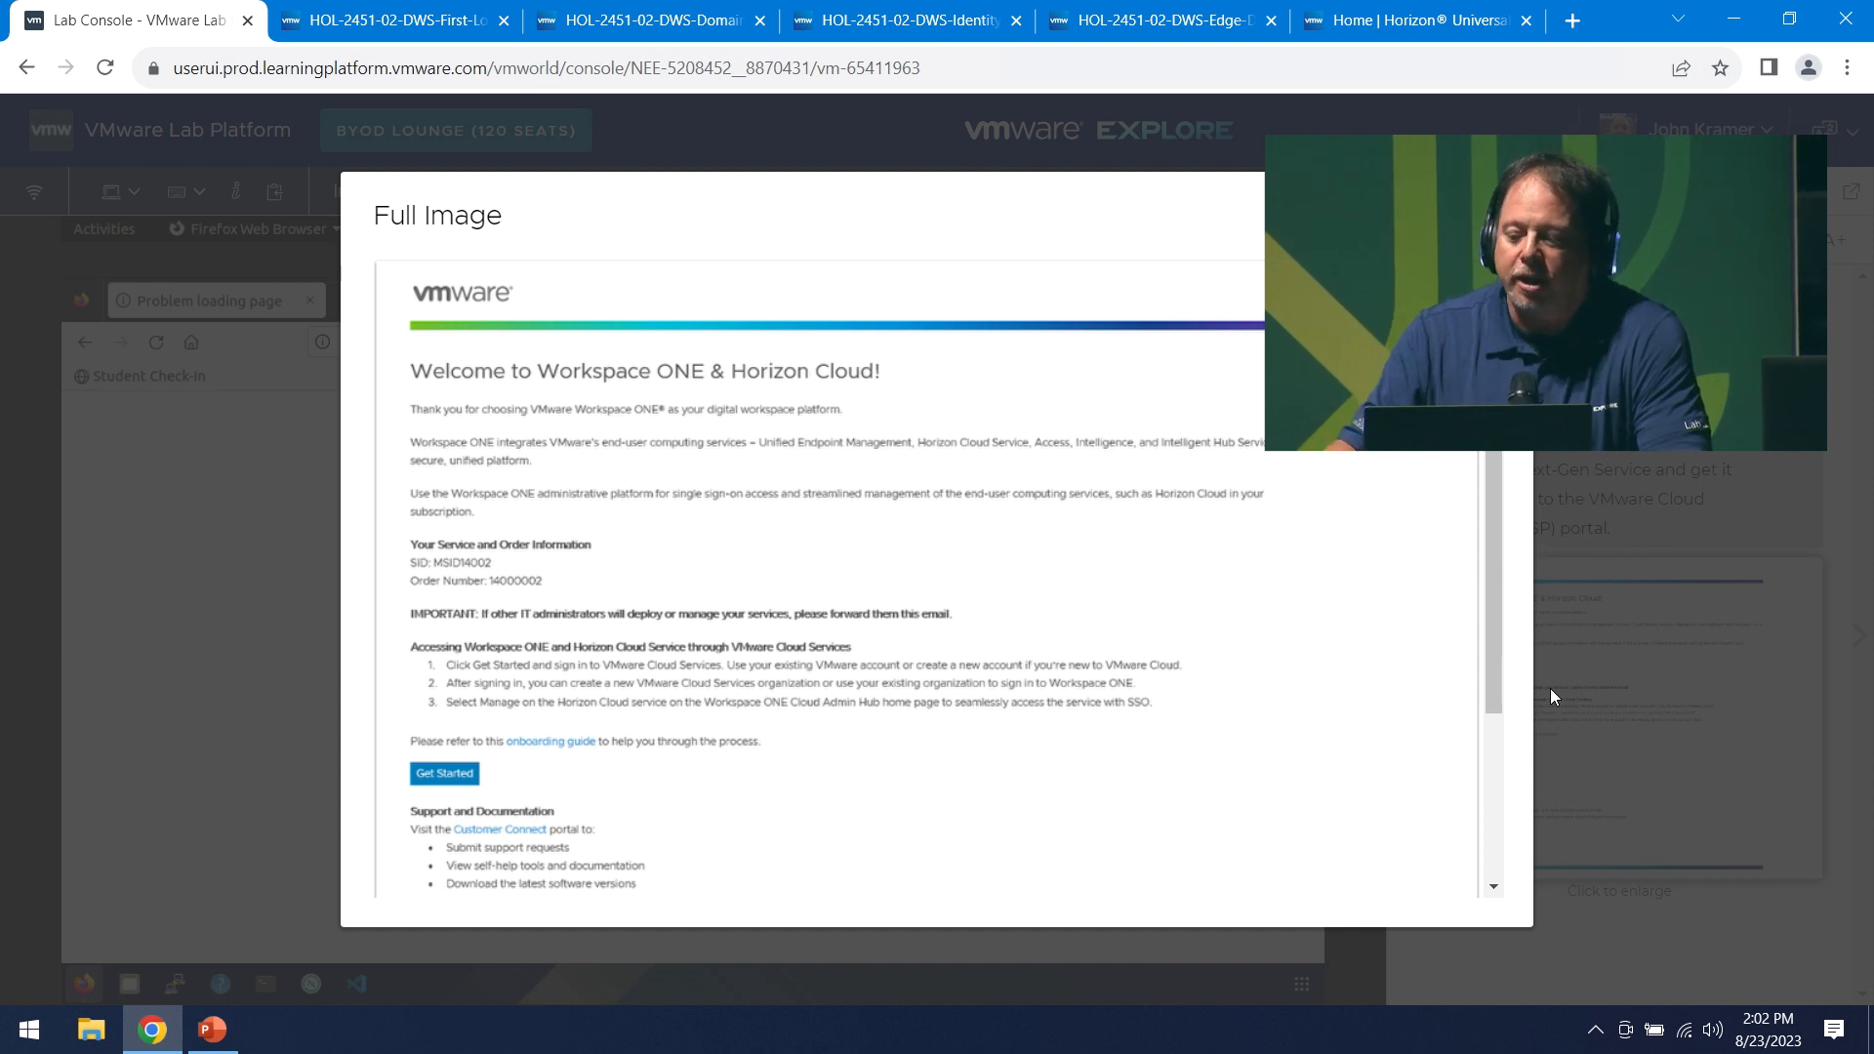
click(1491, 215)
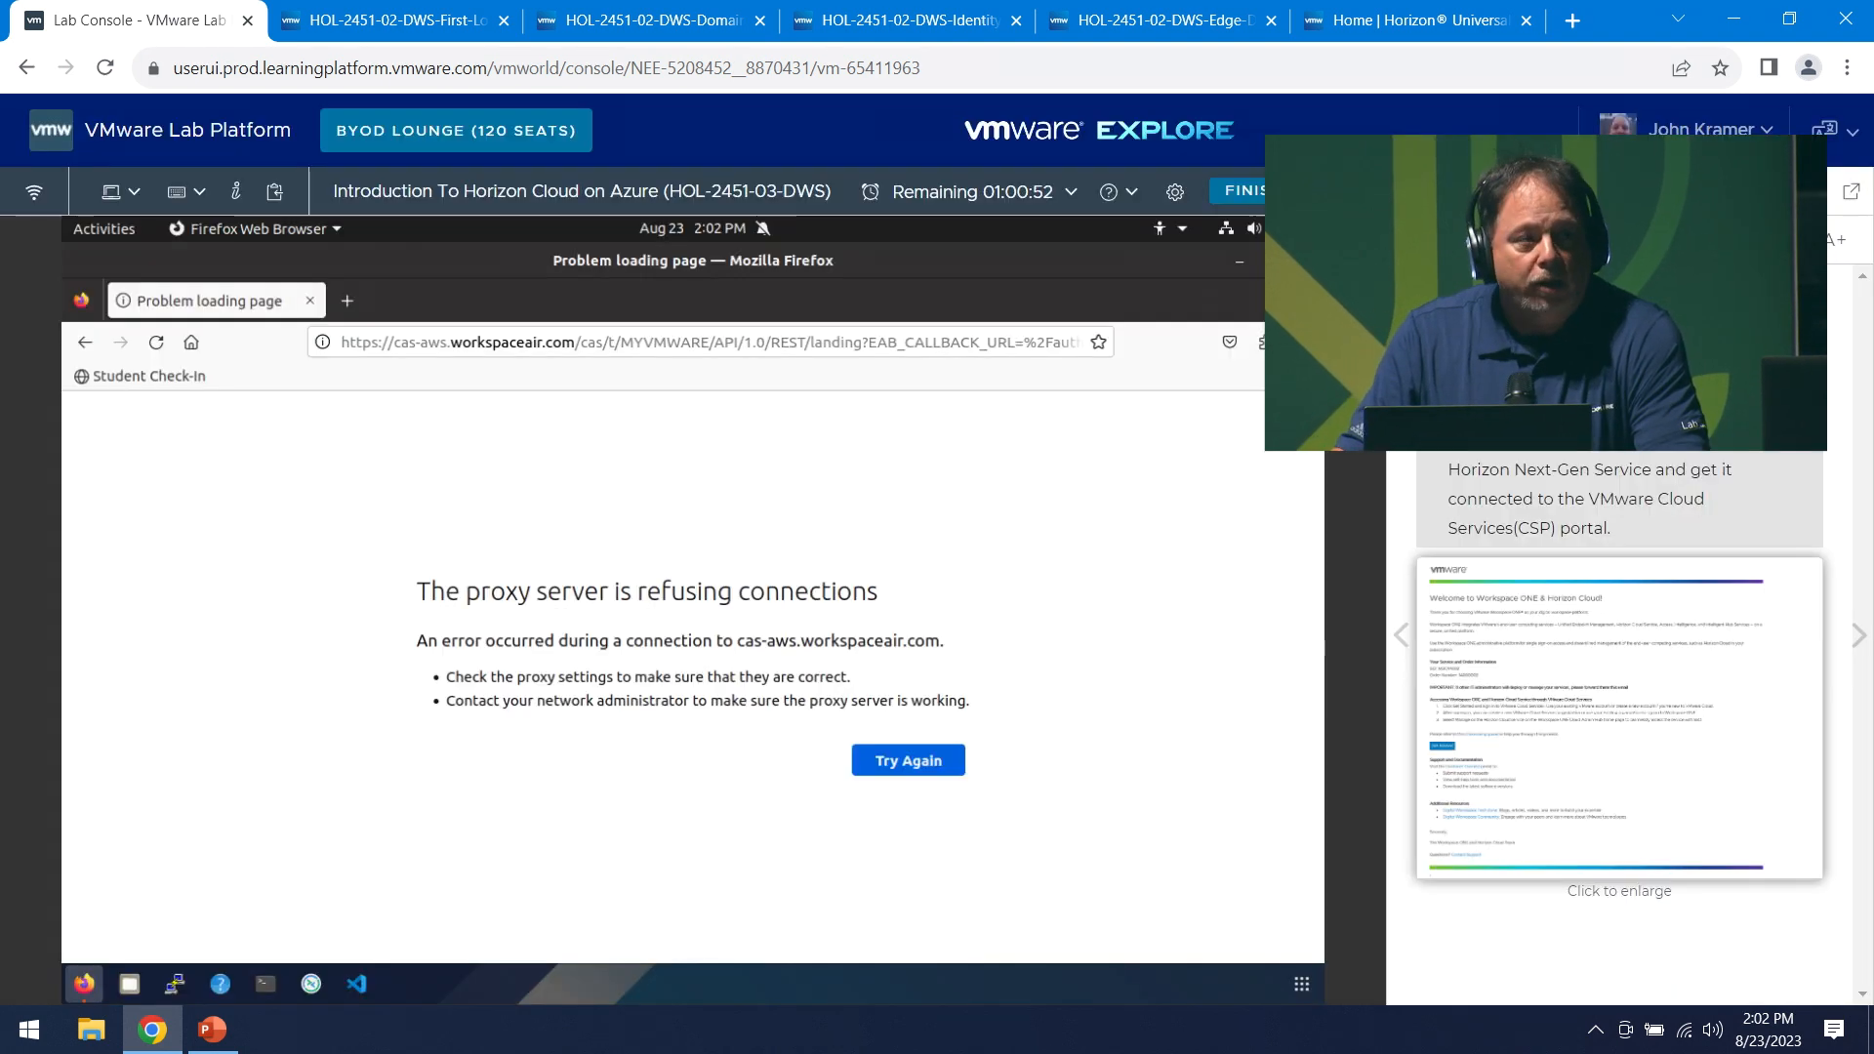
click(1859, 639)
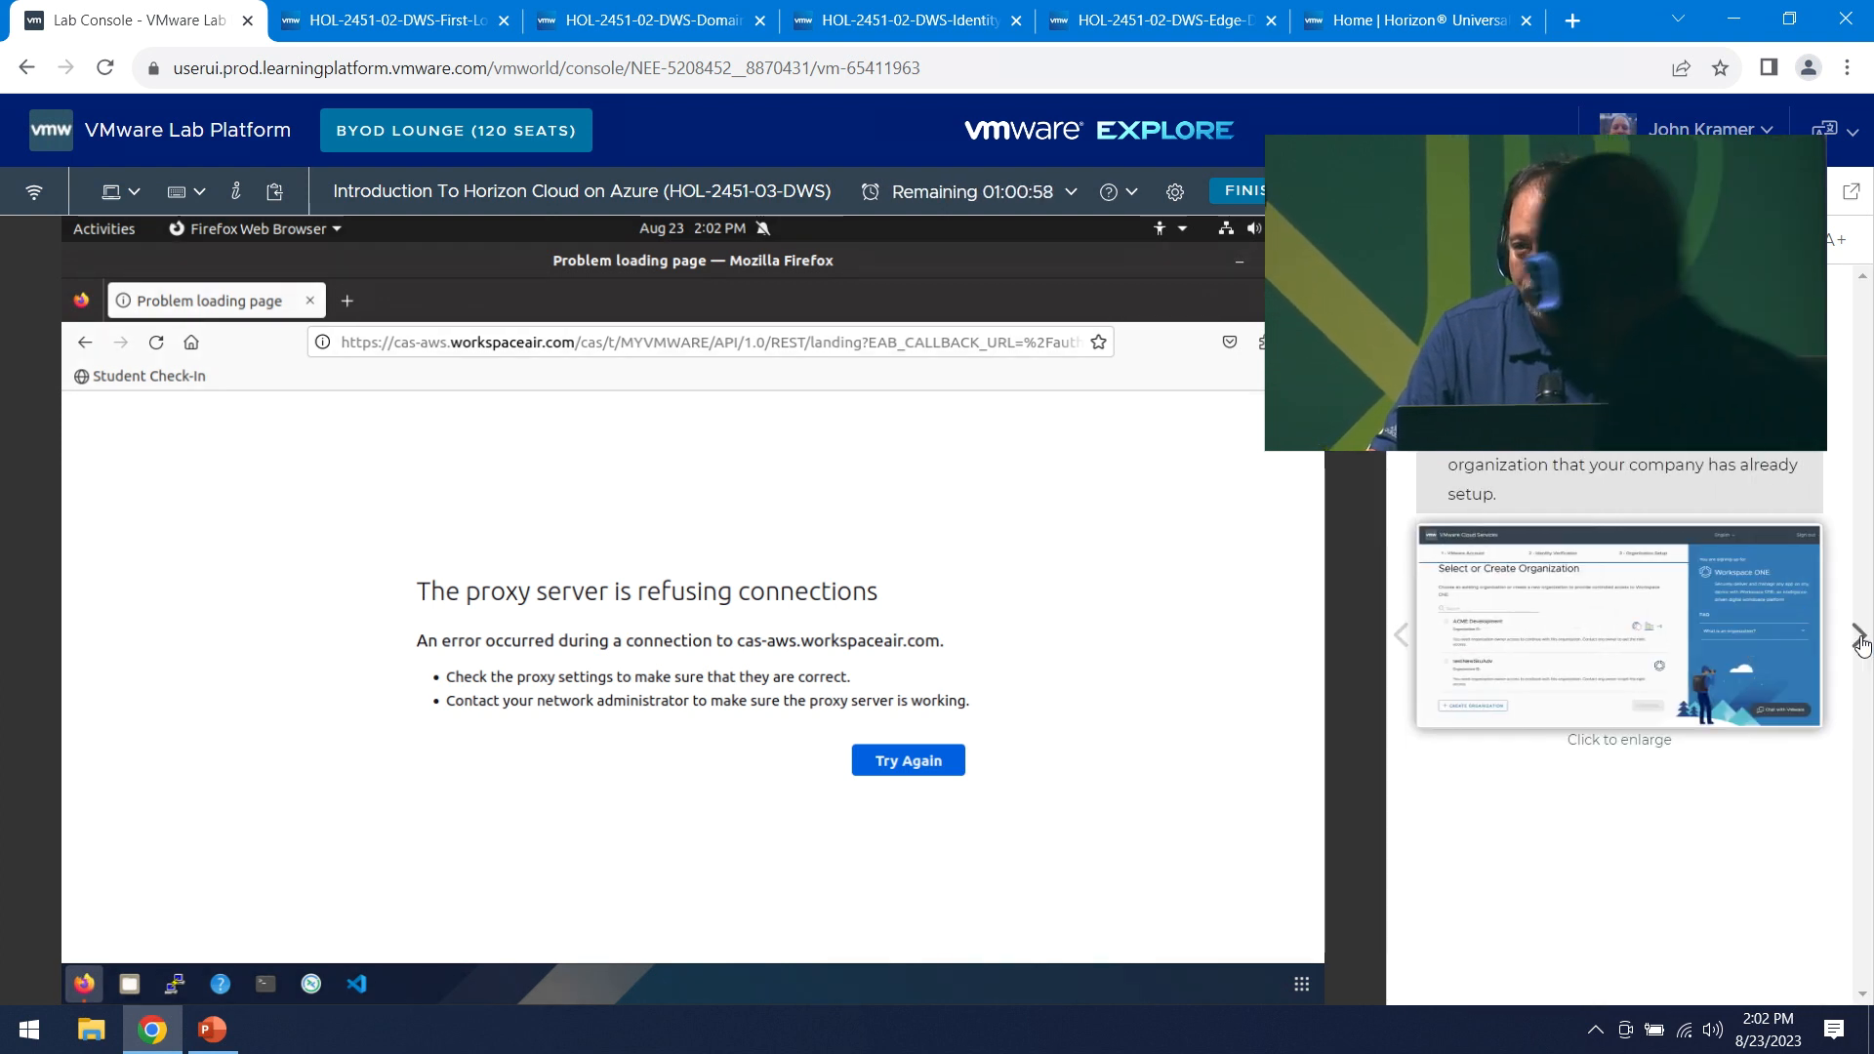
click(1624, 664)
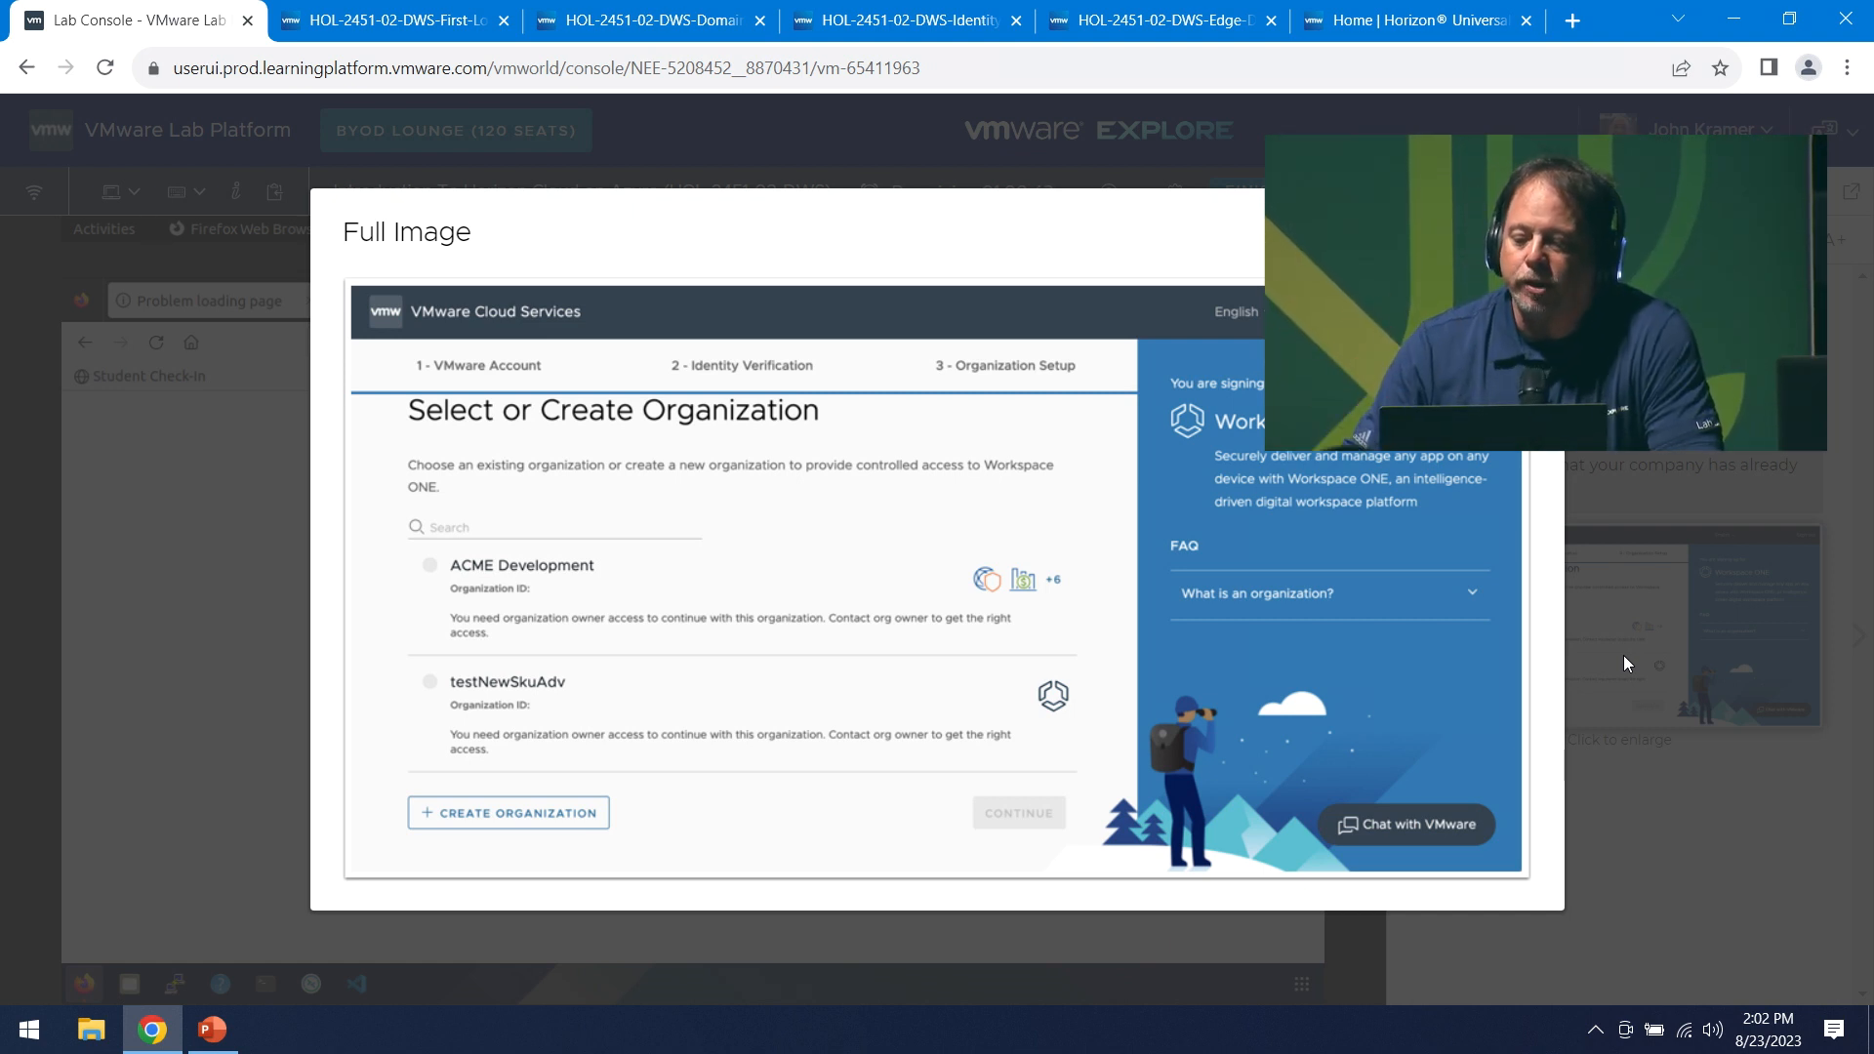
key(Escape)
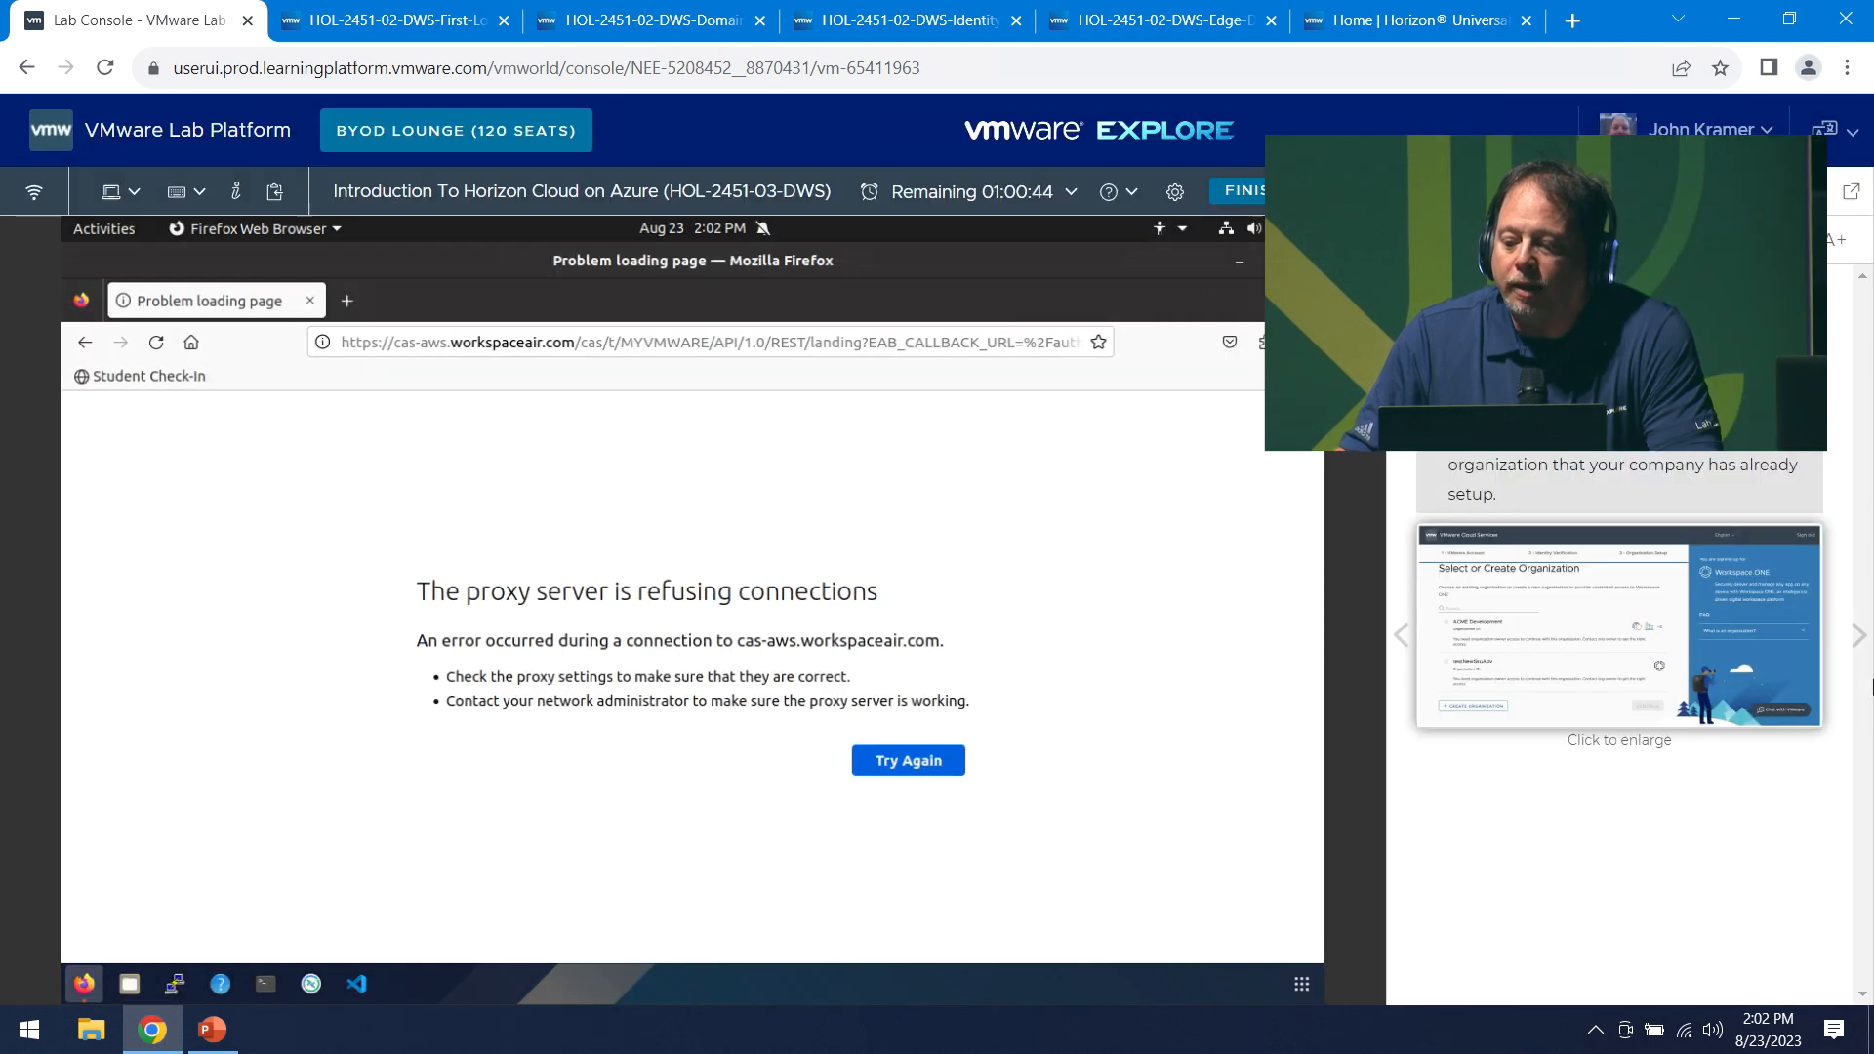
- Review the Workspace ONE Services page in the manual, then switch to the First Login simulation
click(1856, 640)
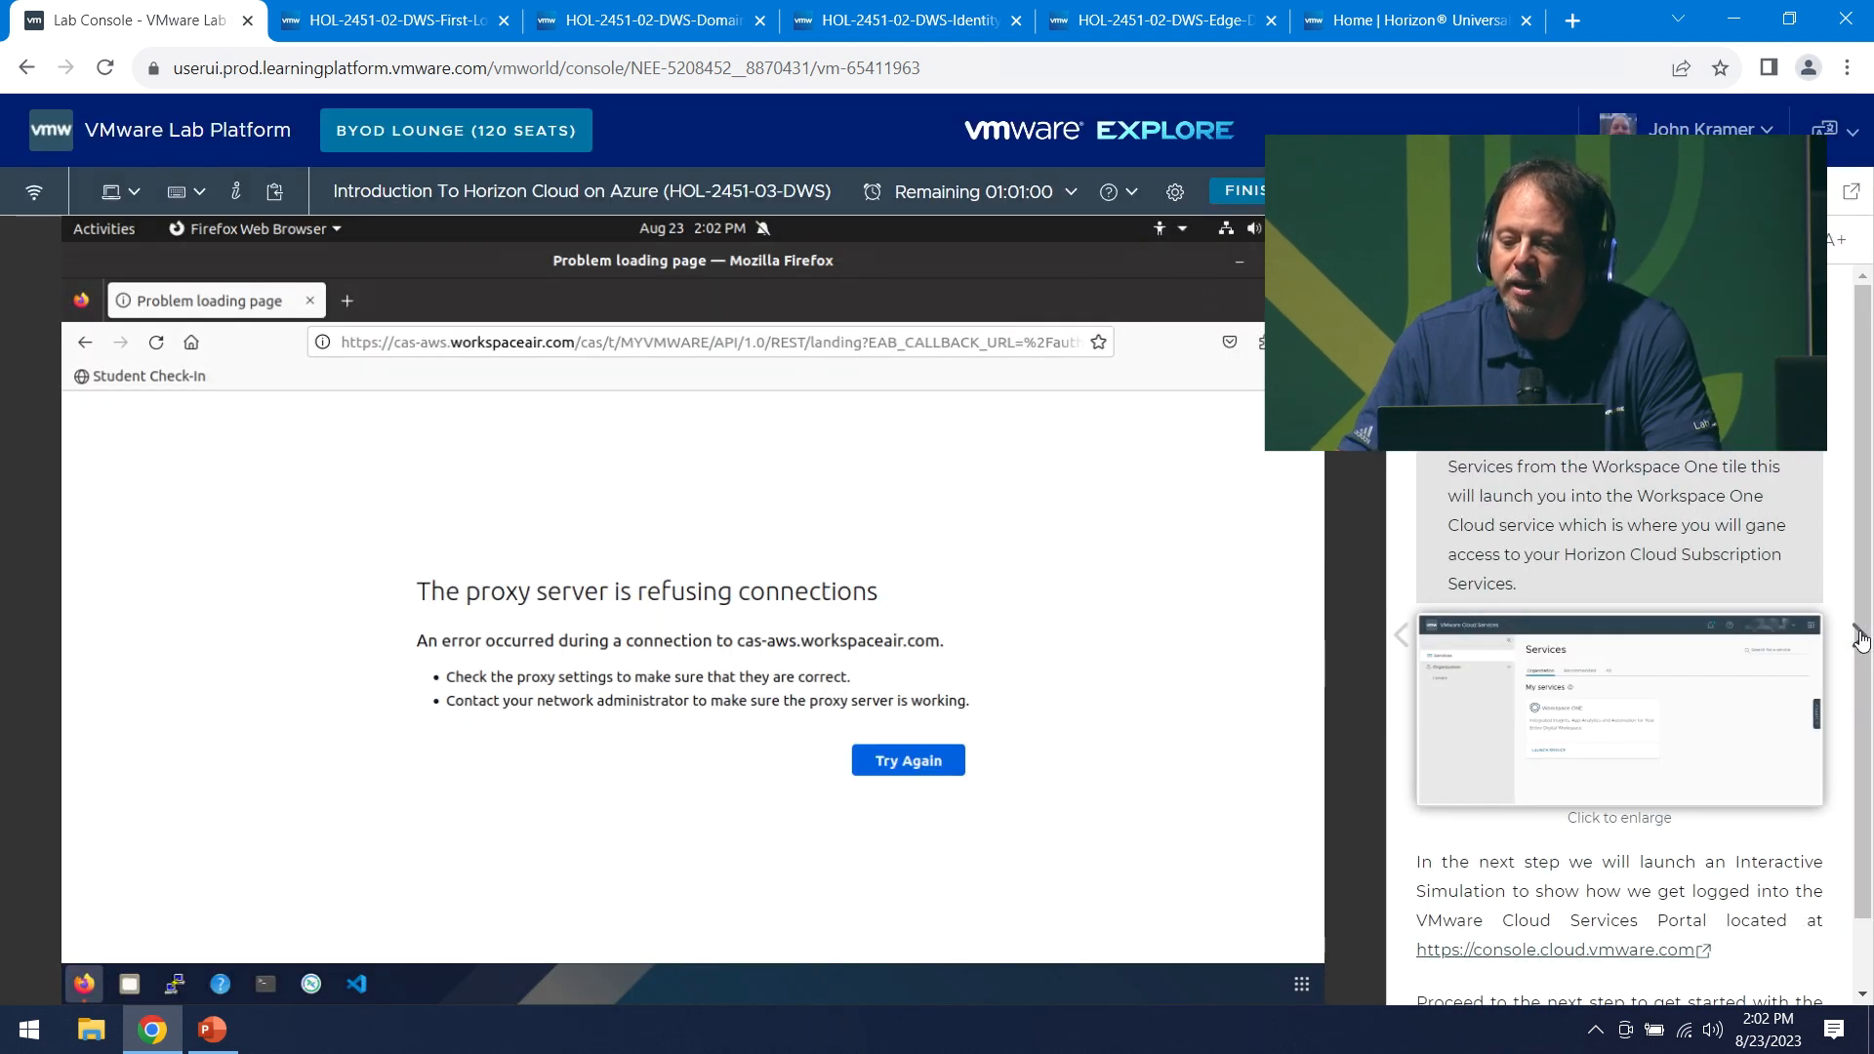
click(1677, 721)
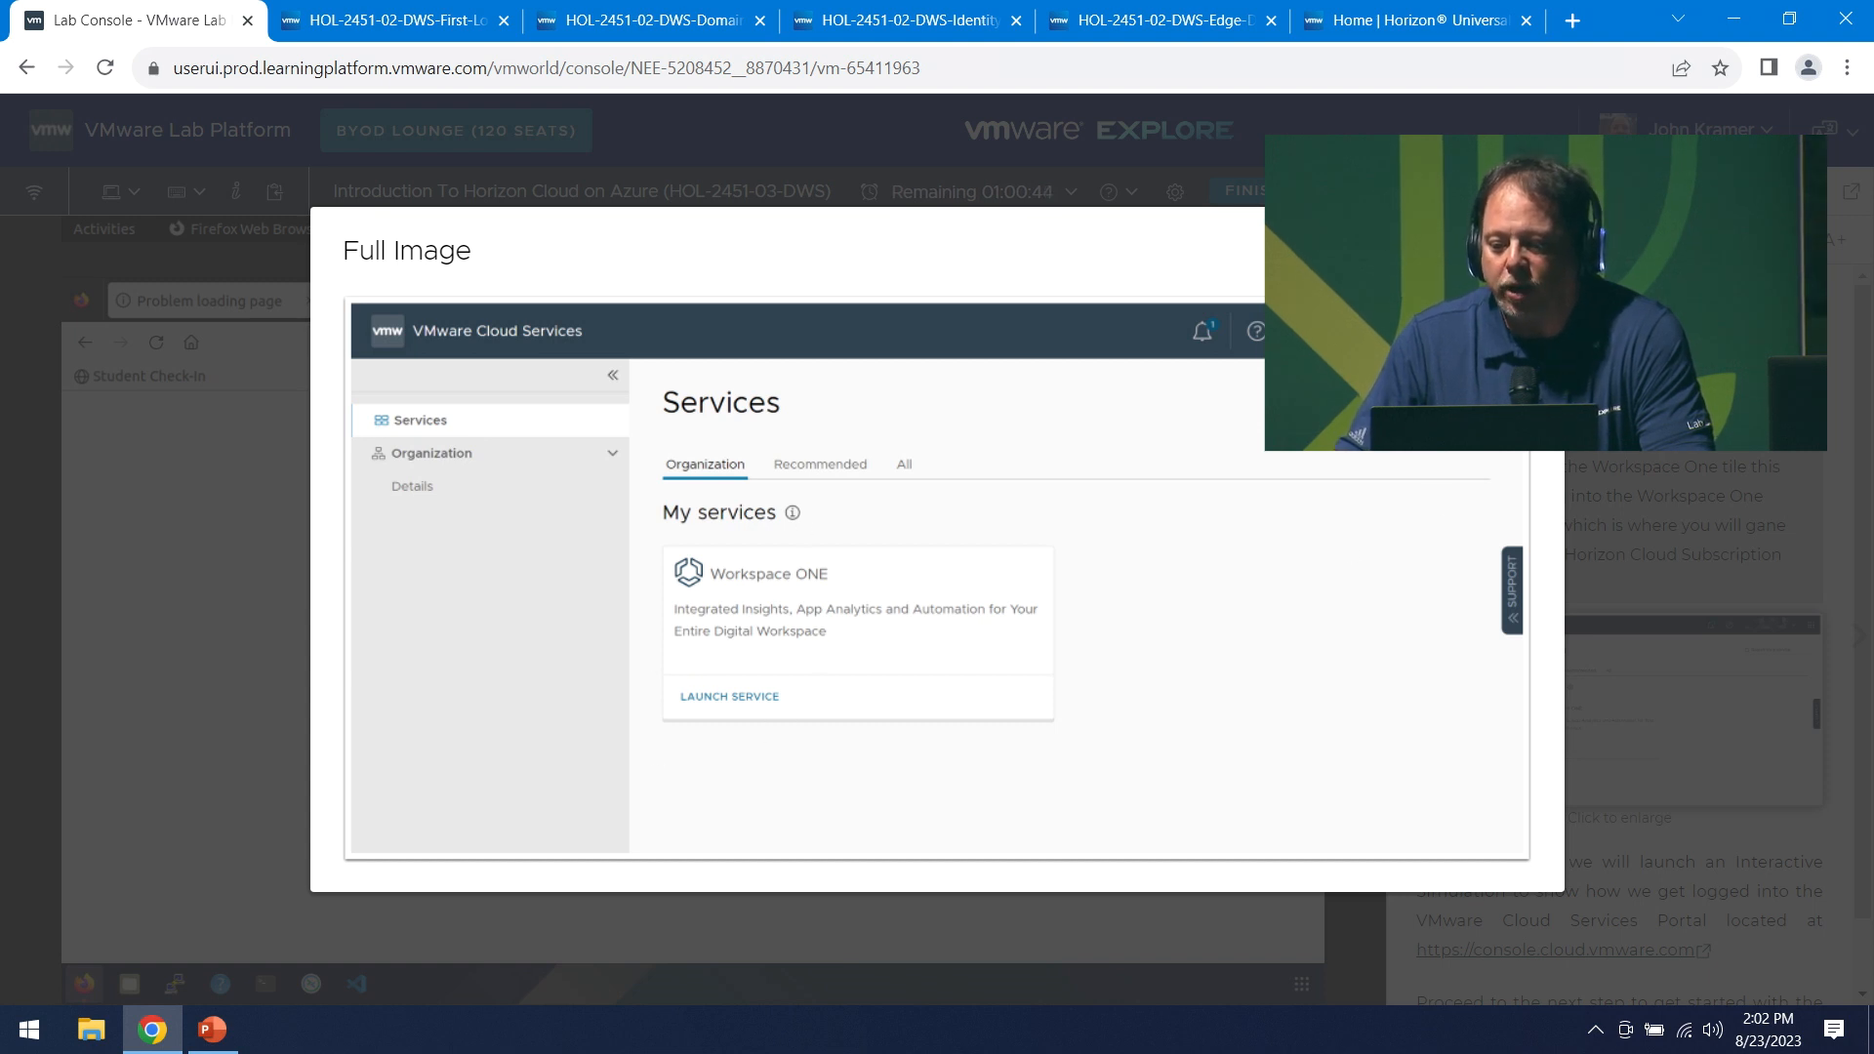
click(1522, 250)
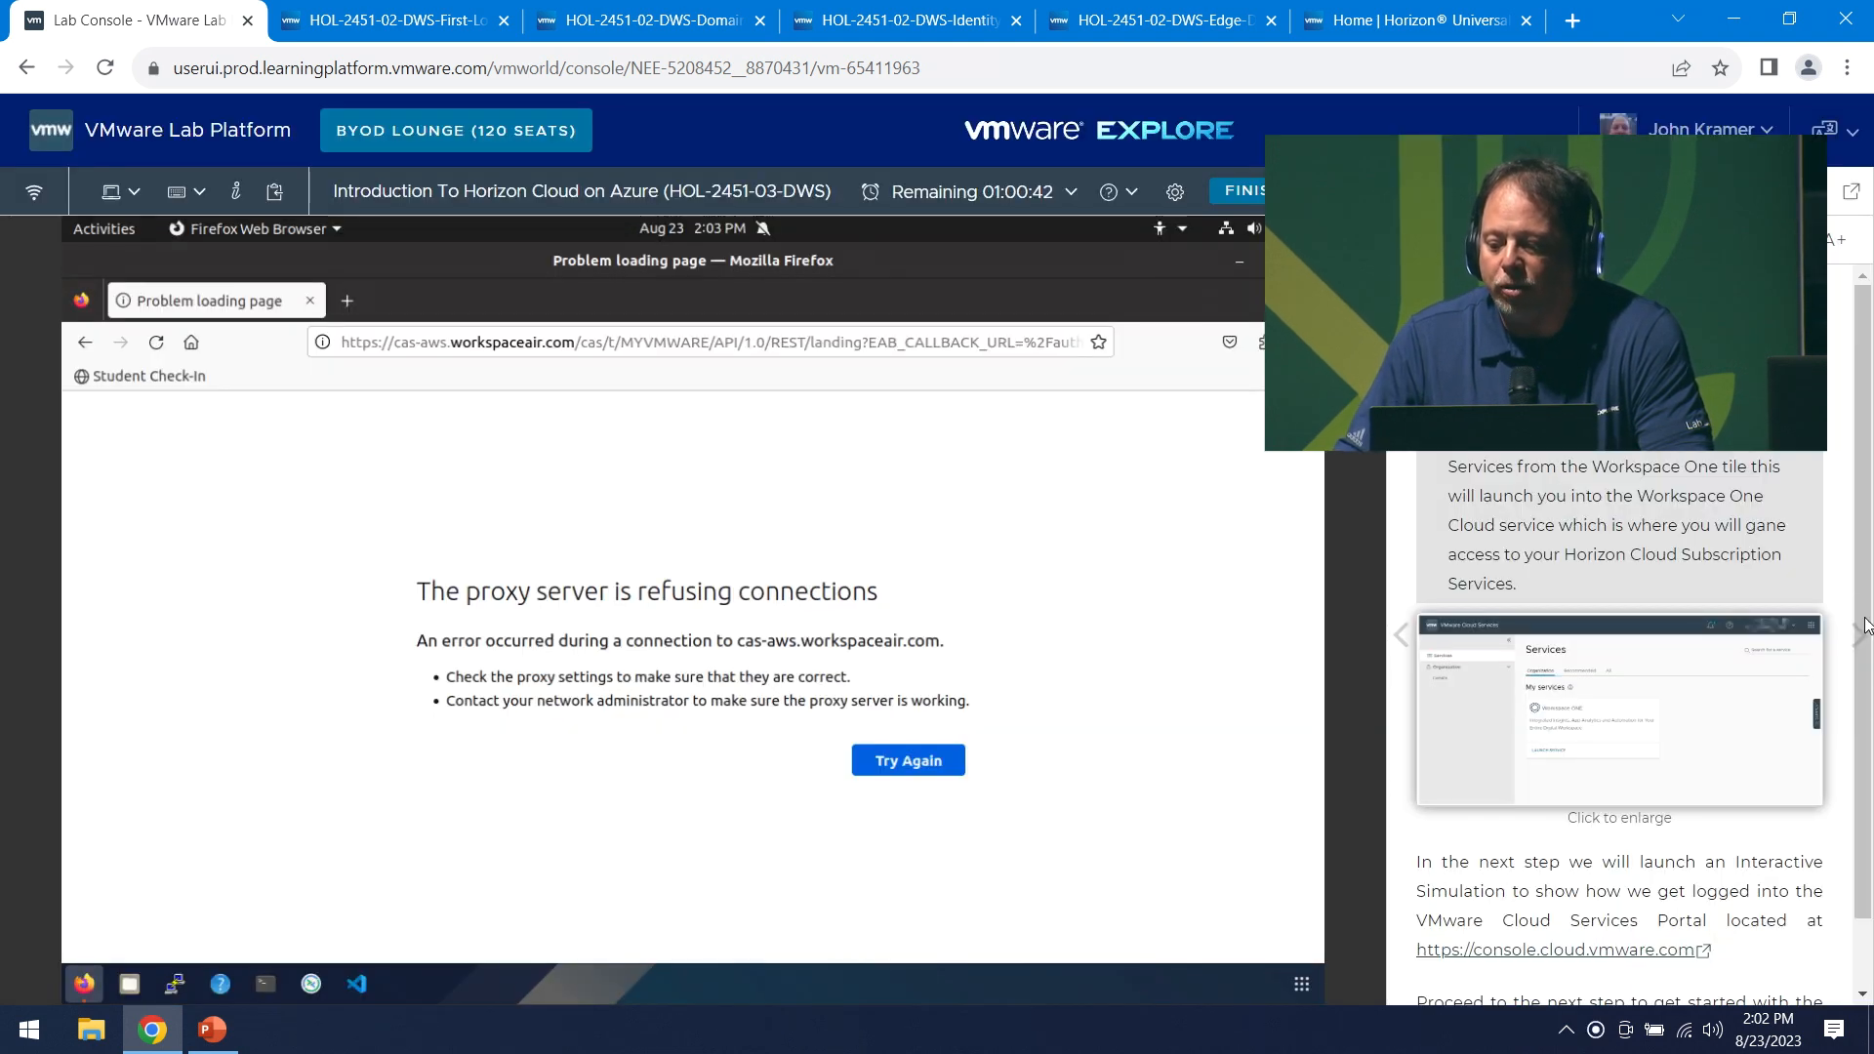
click(1860, 636)
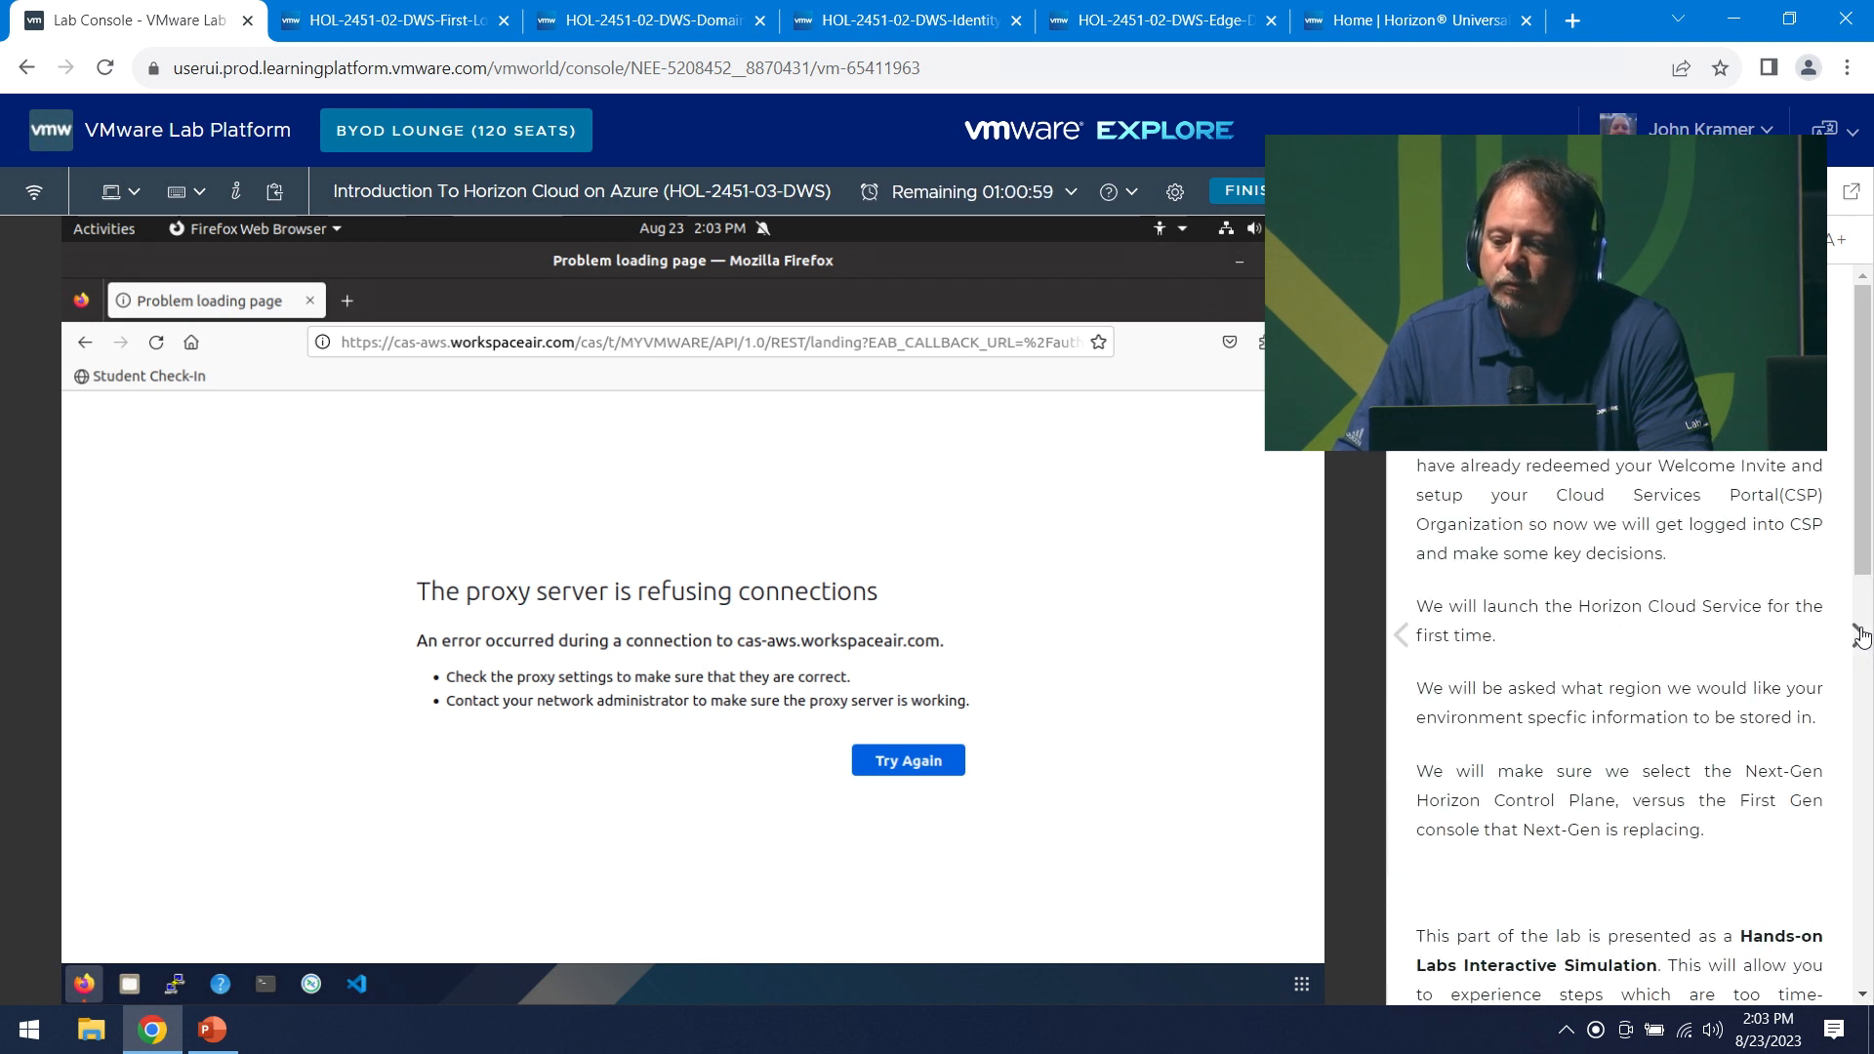
click(1861, 636)
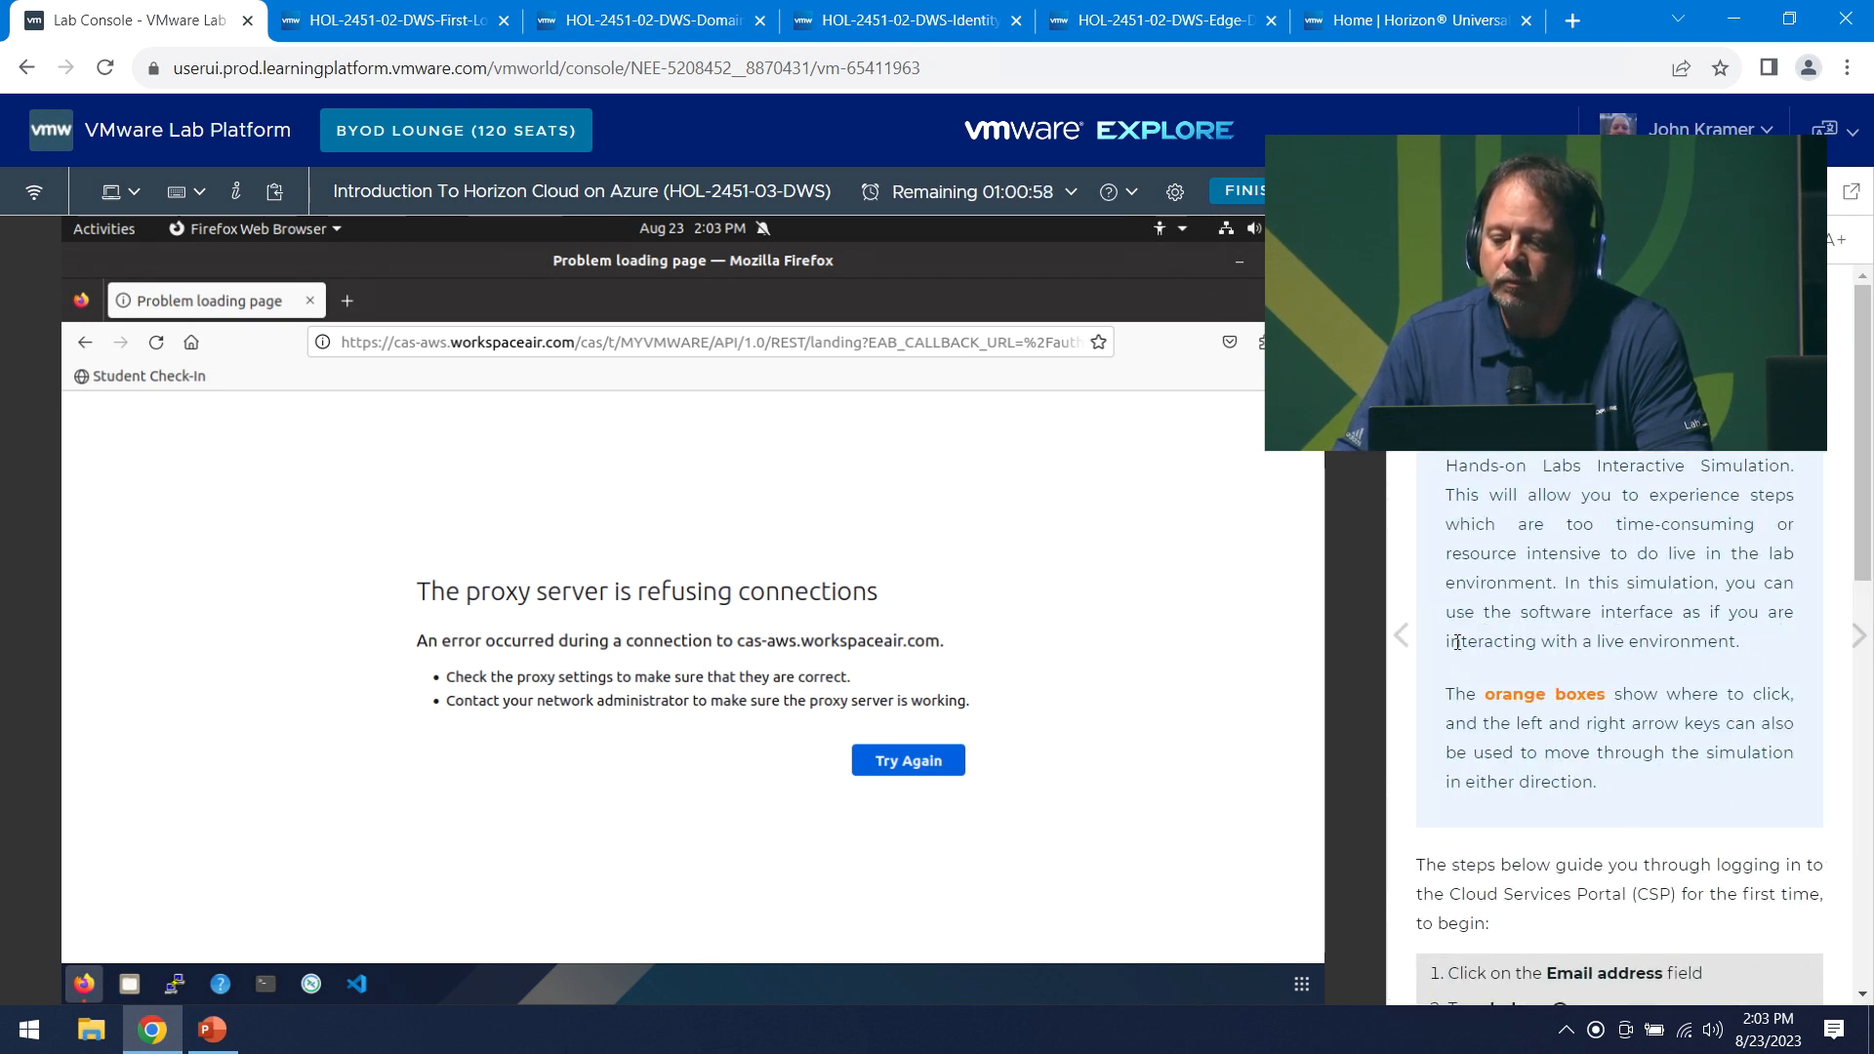
click(1401, 637)
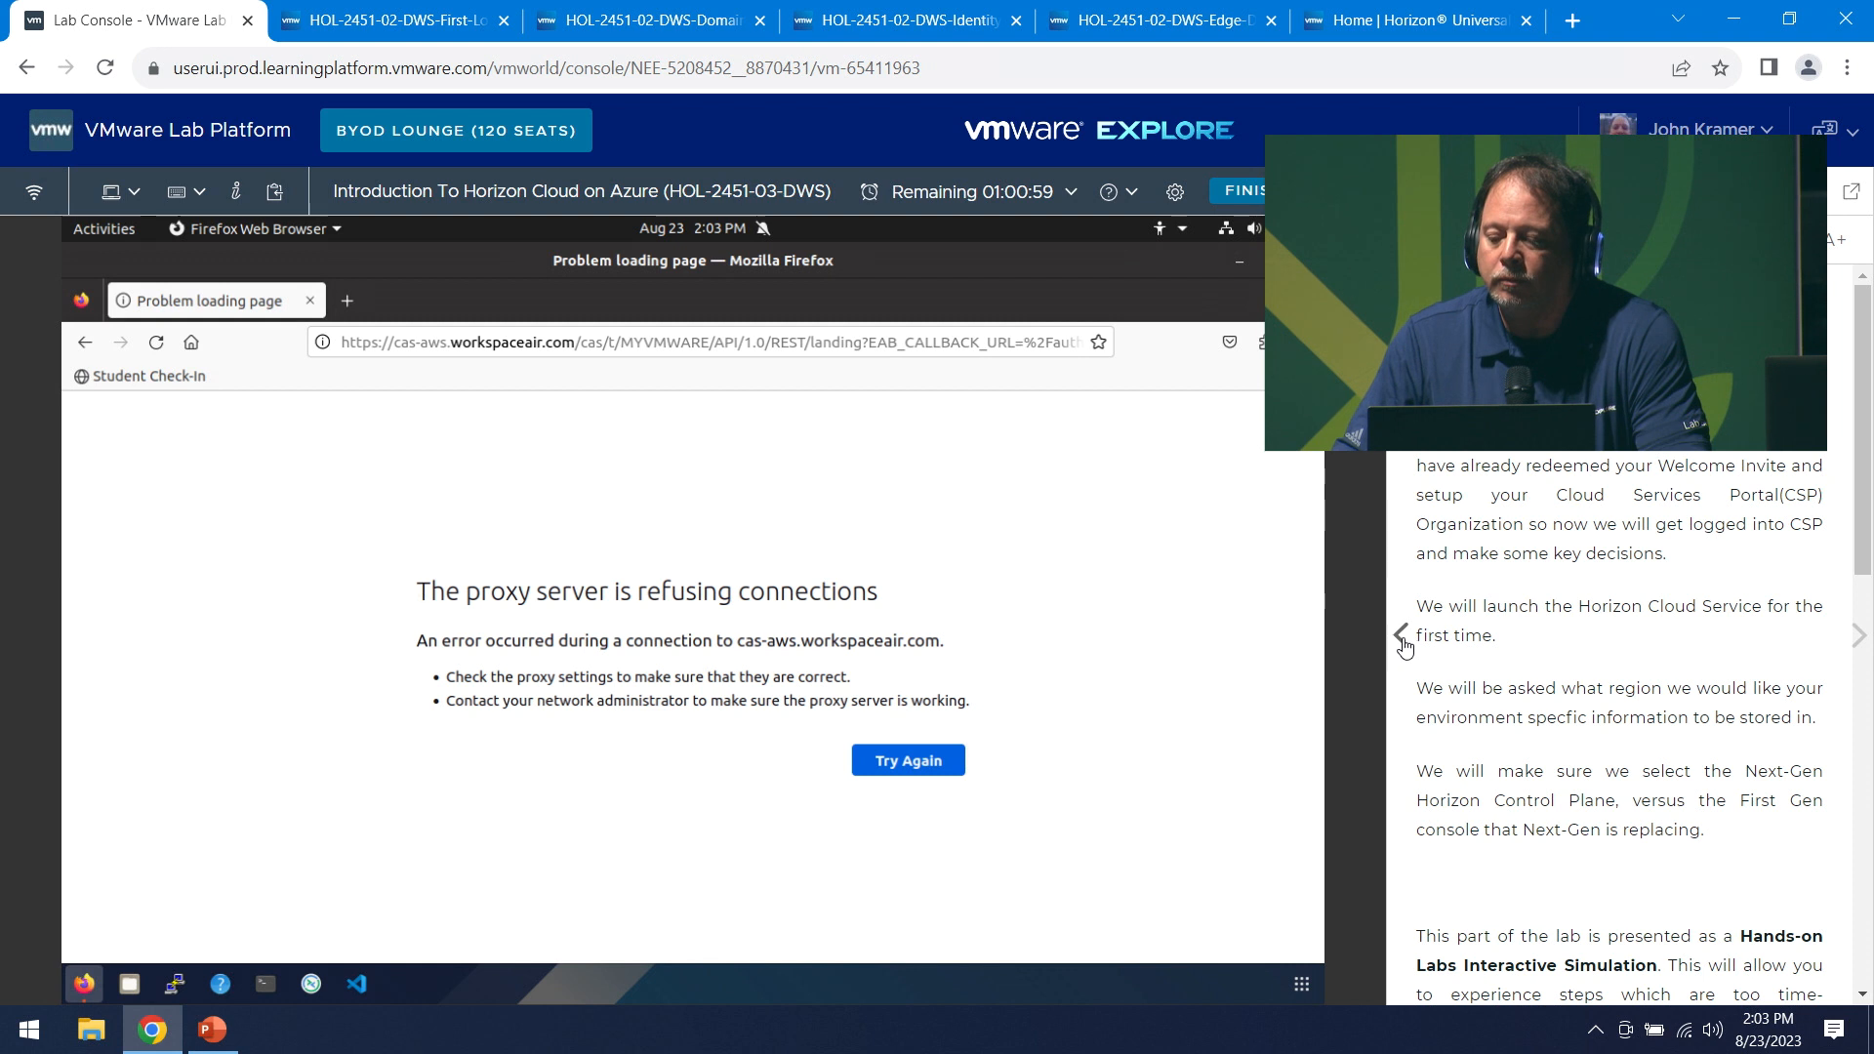
click(1402, 639)
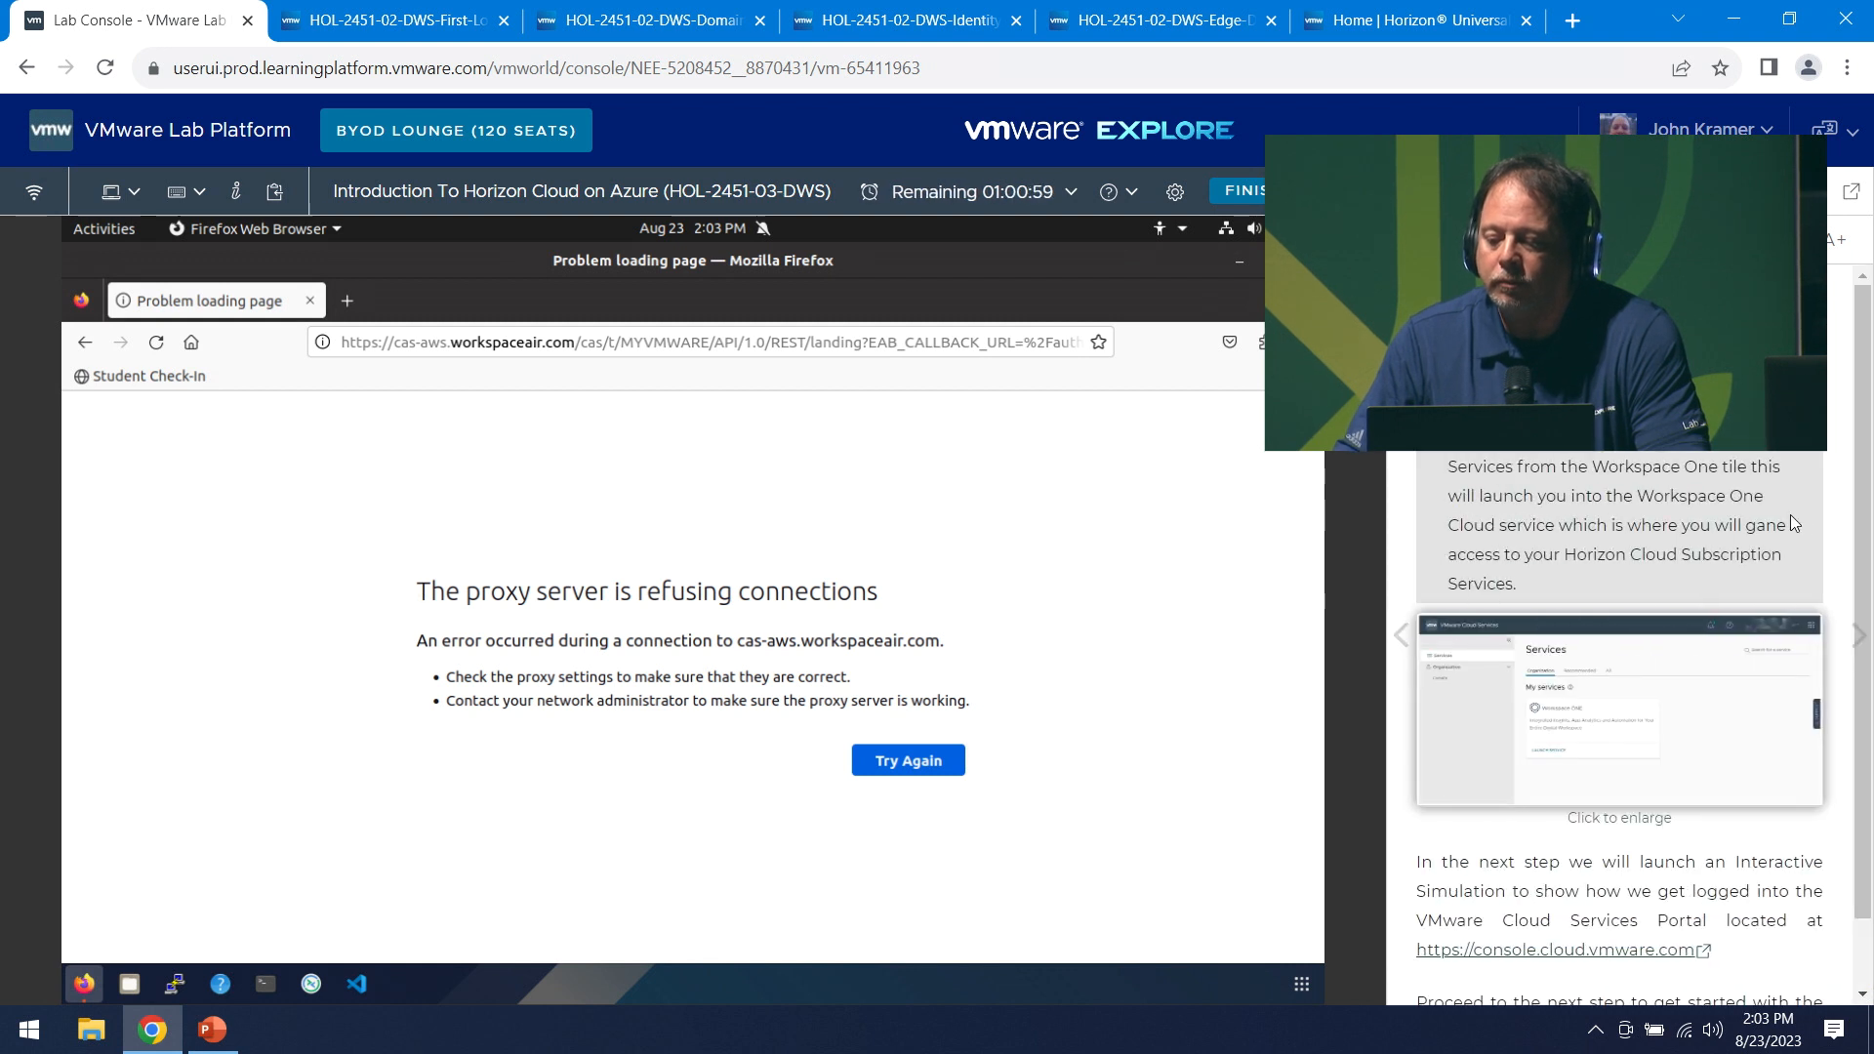
click(434, 24)
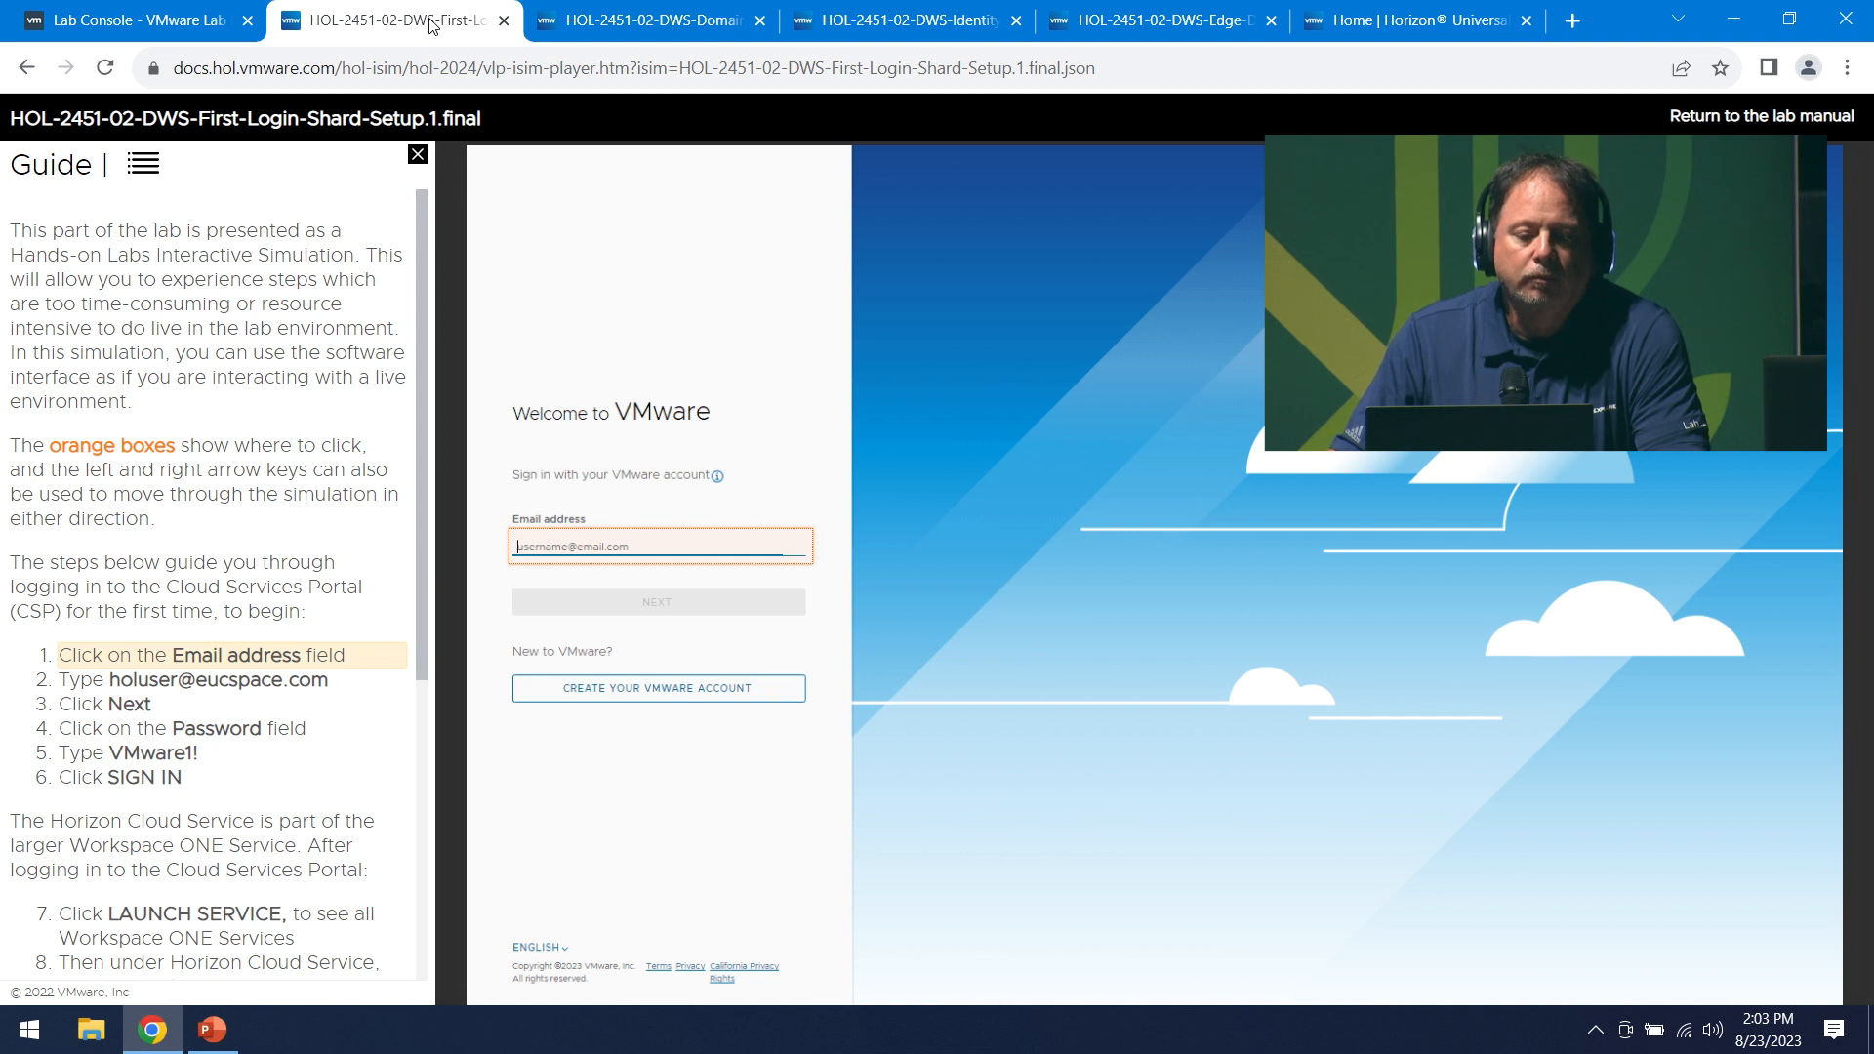
- Hide the guide panel and sign in with the lab user's e-mail address and password
click(418, 154)
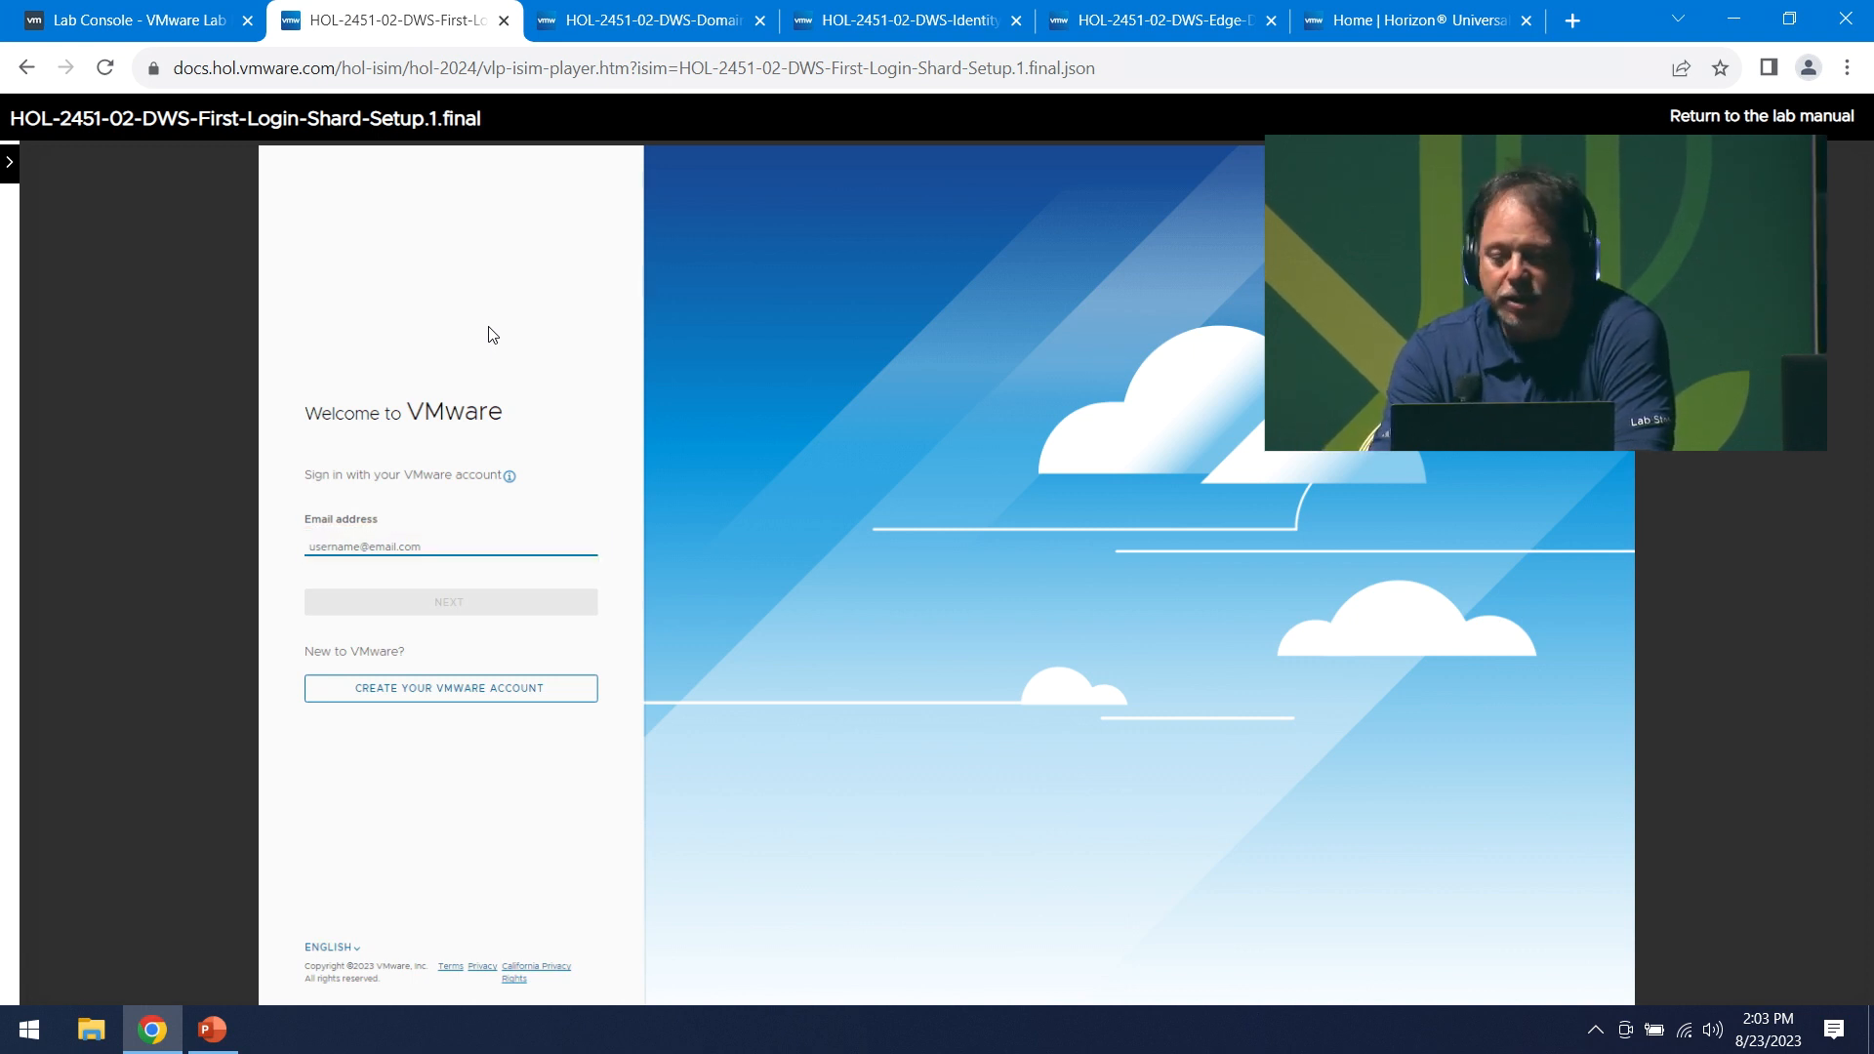
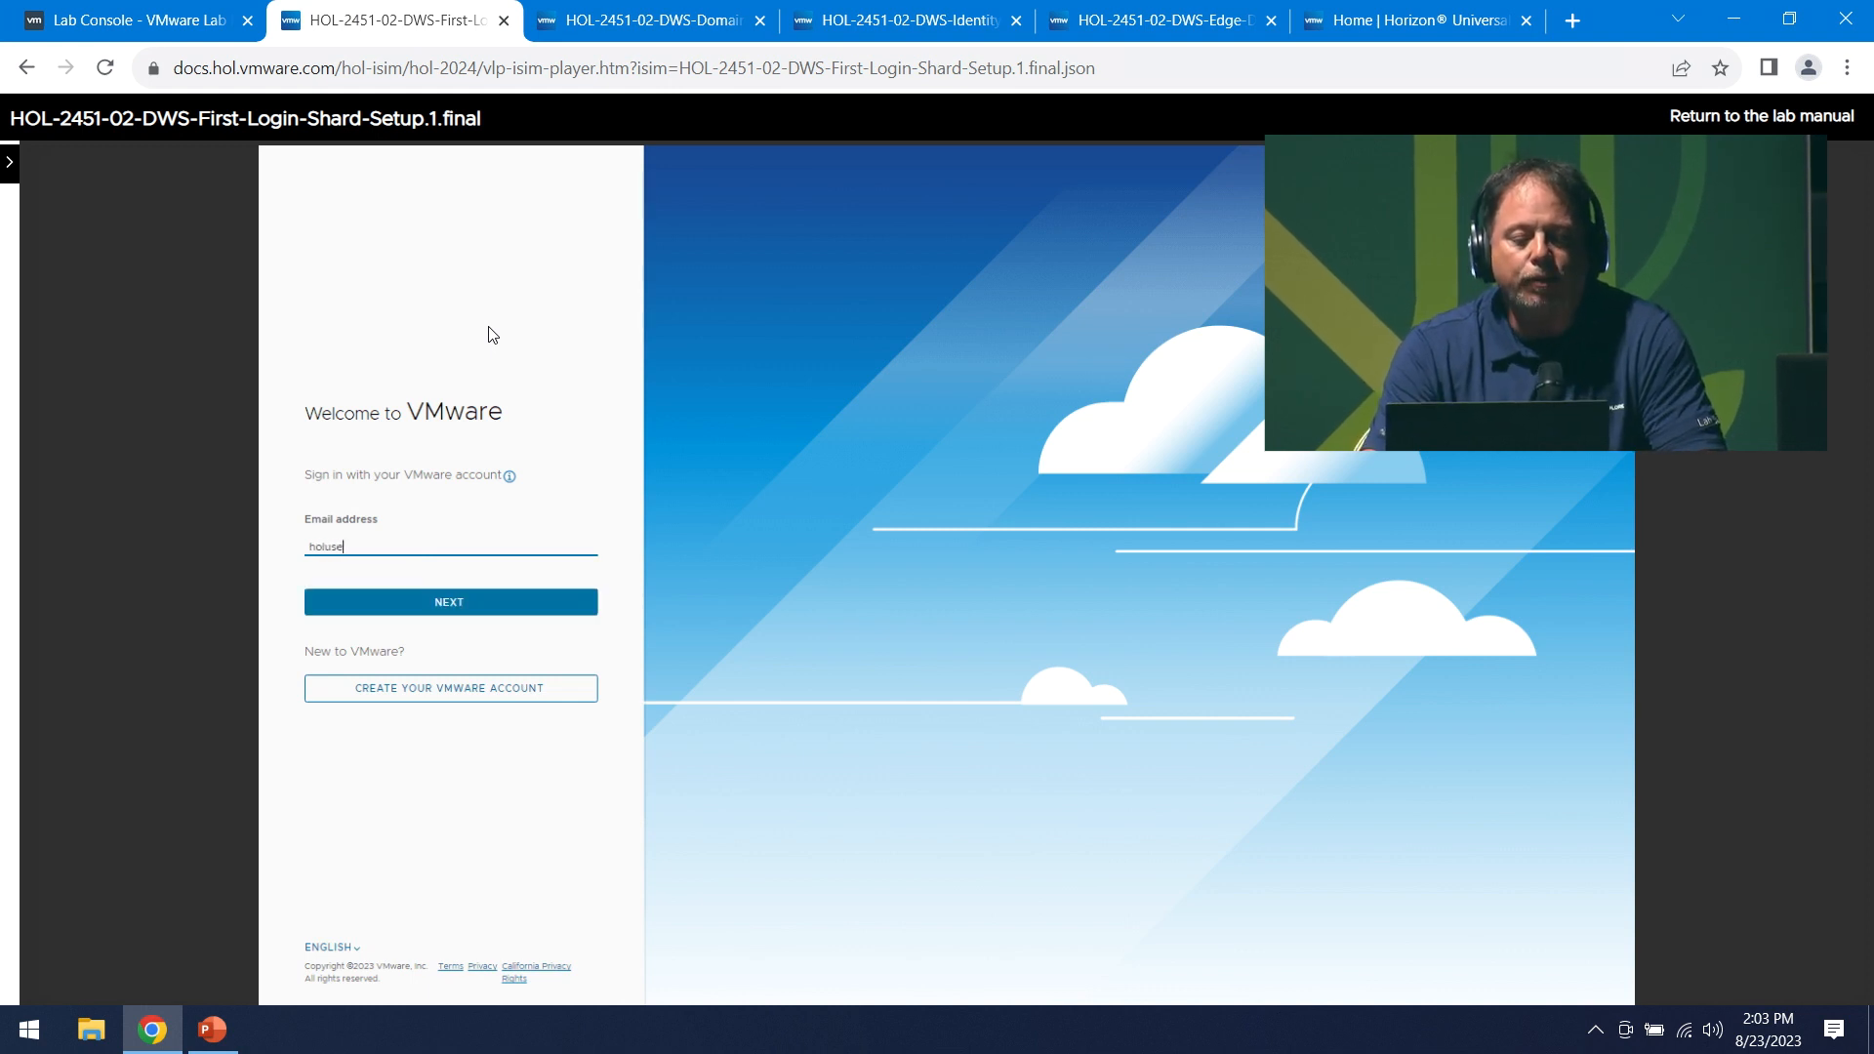
key(Return)
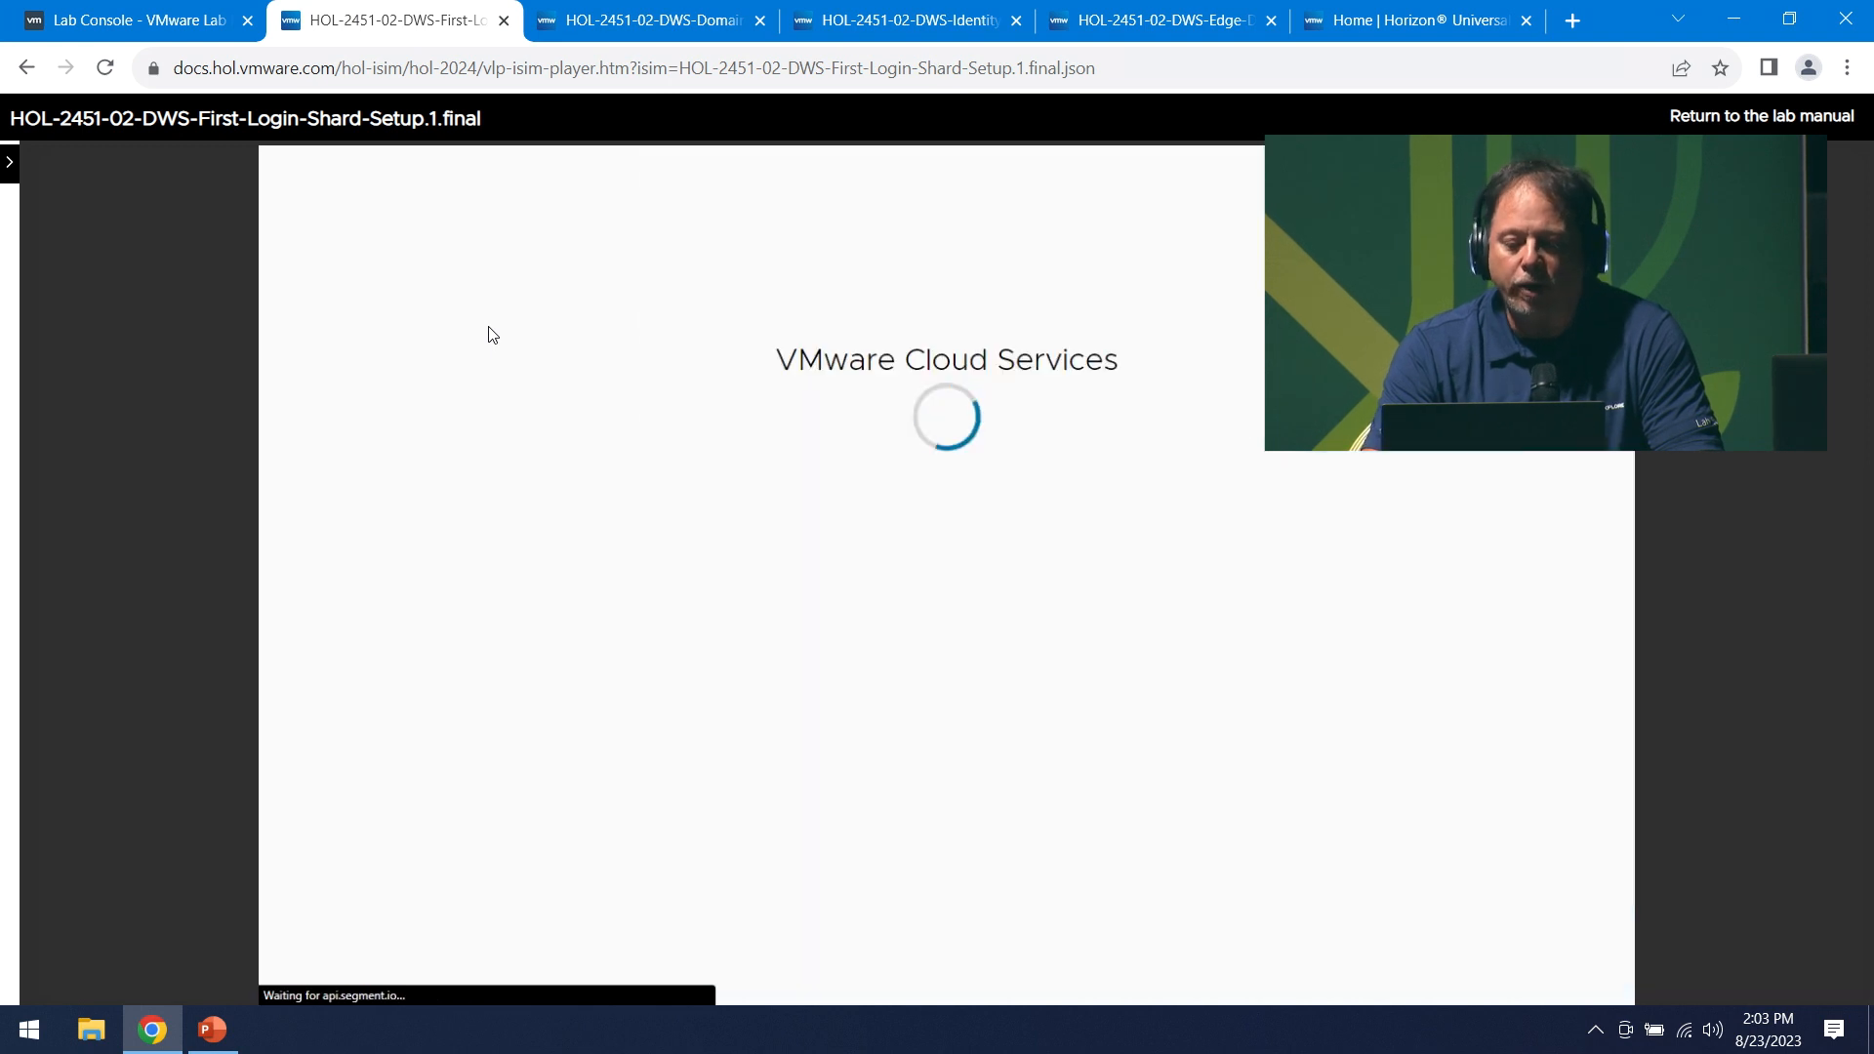
text(VMware1!)
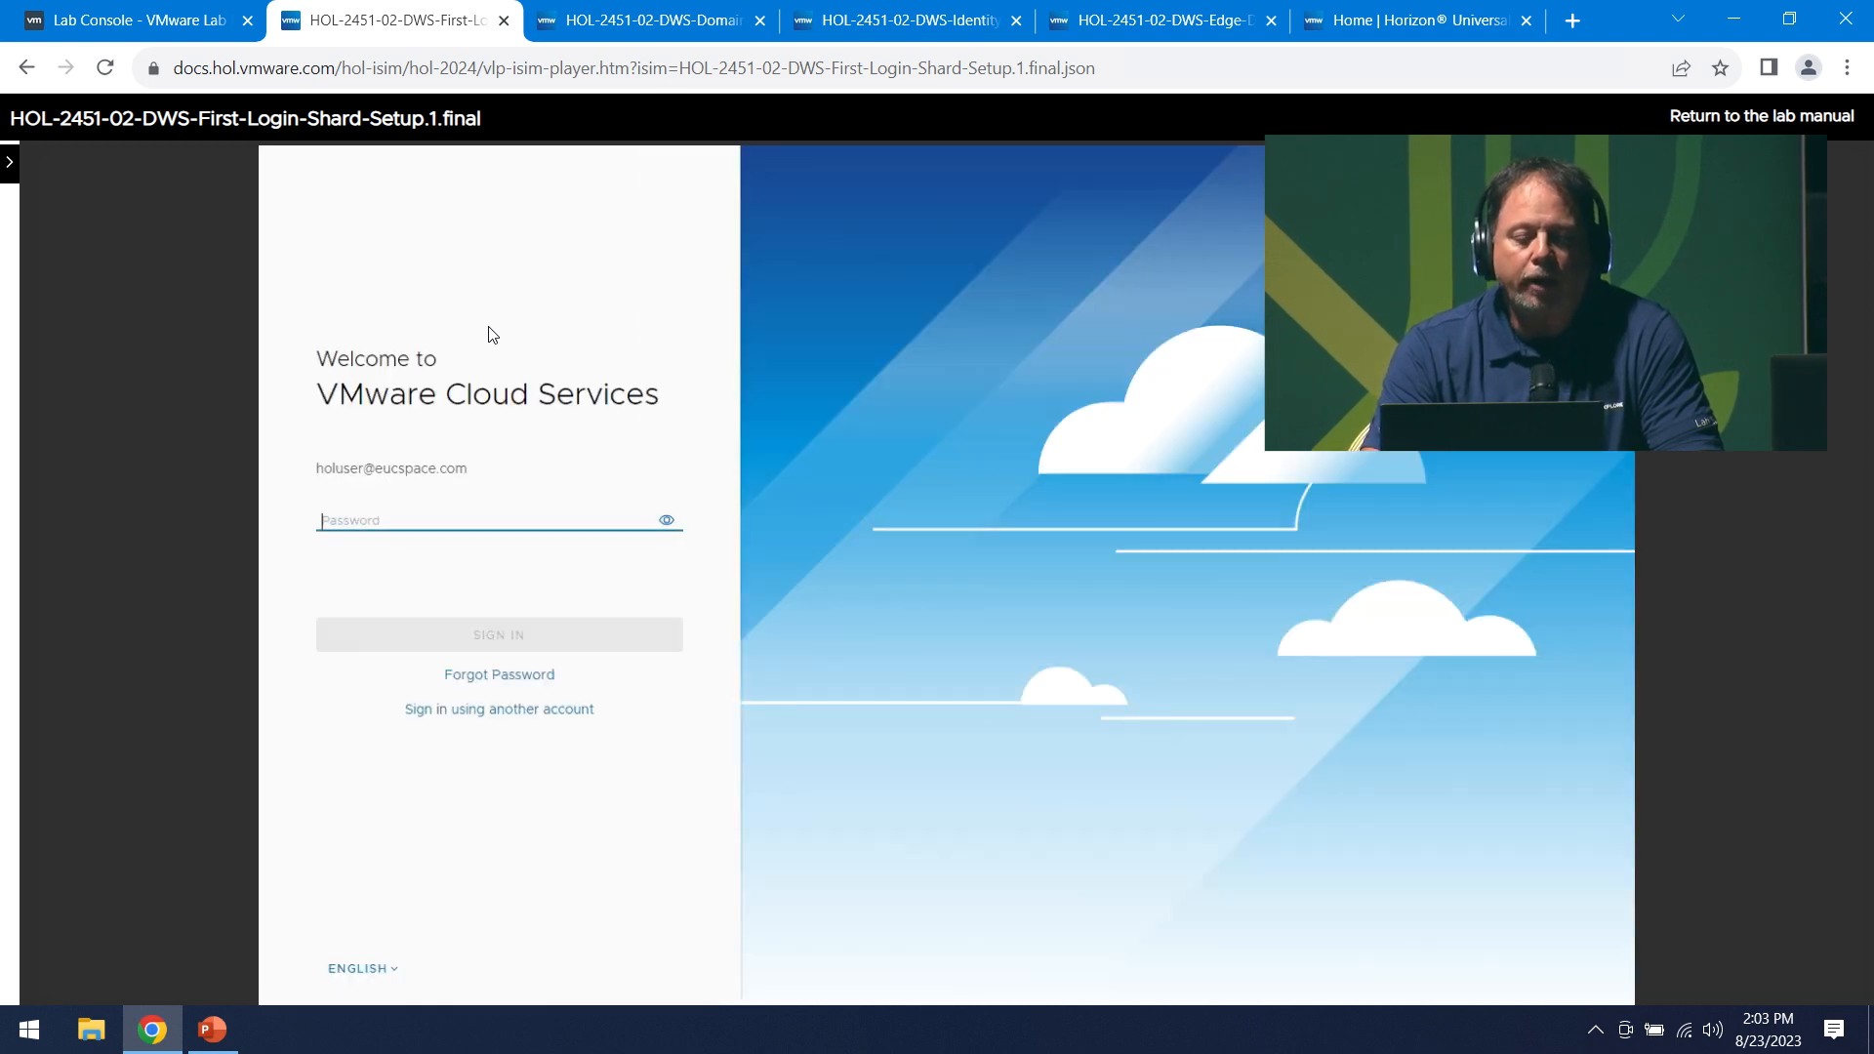
key(Return)
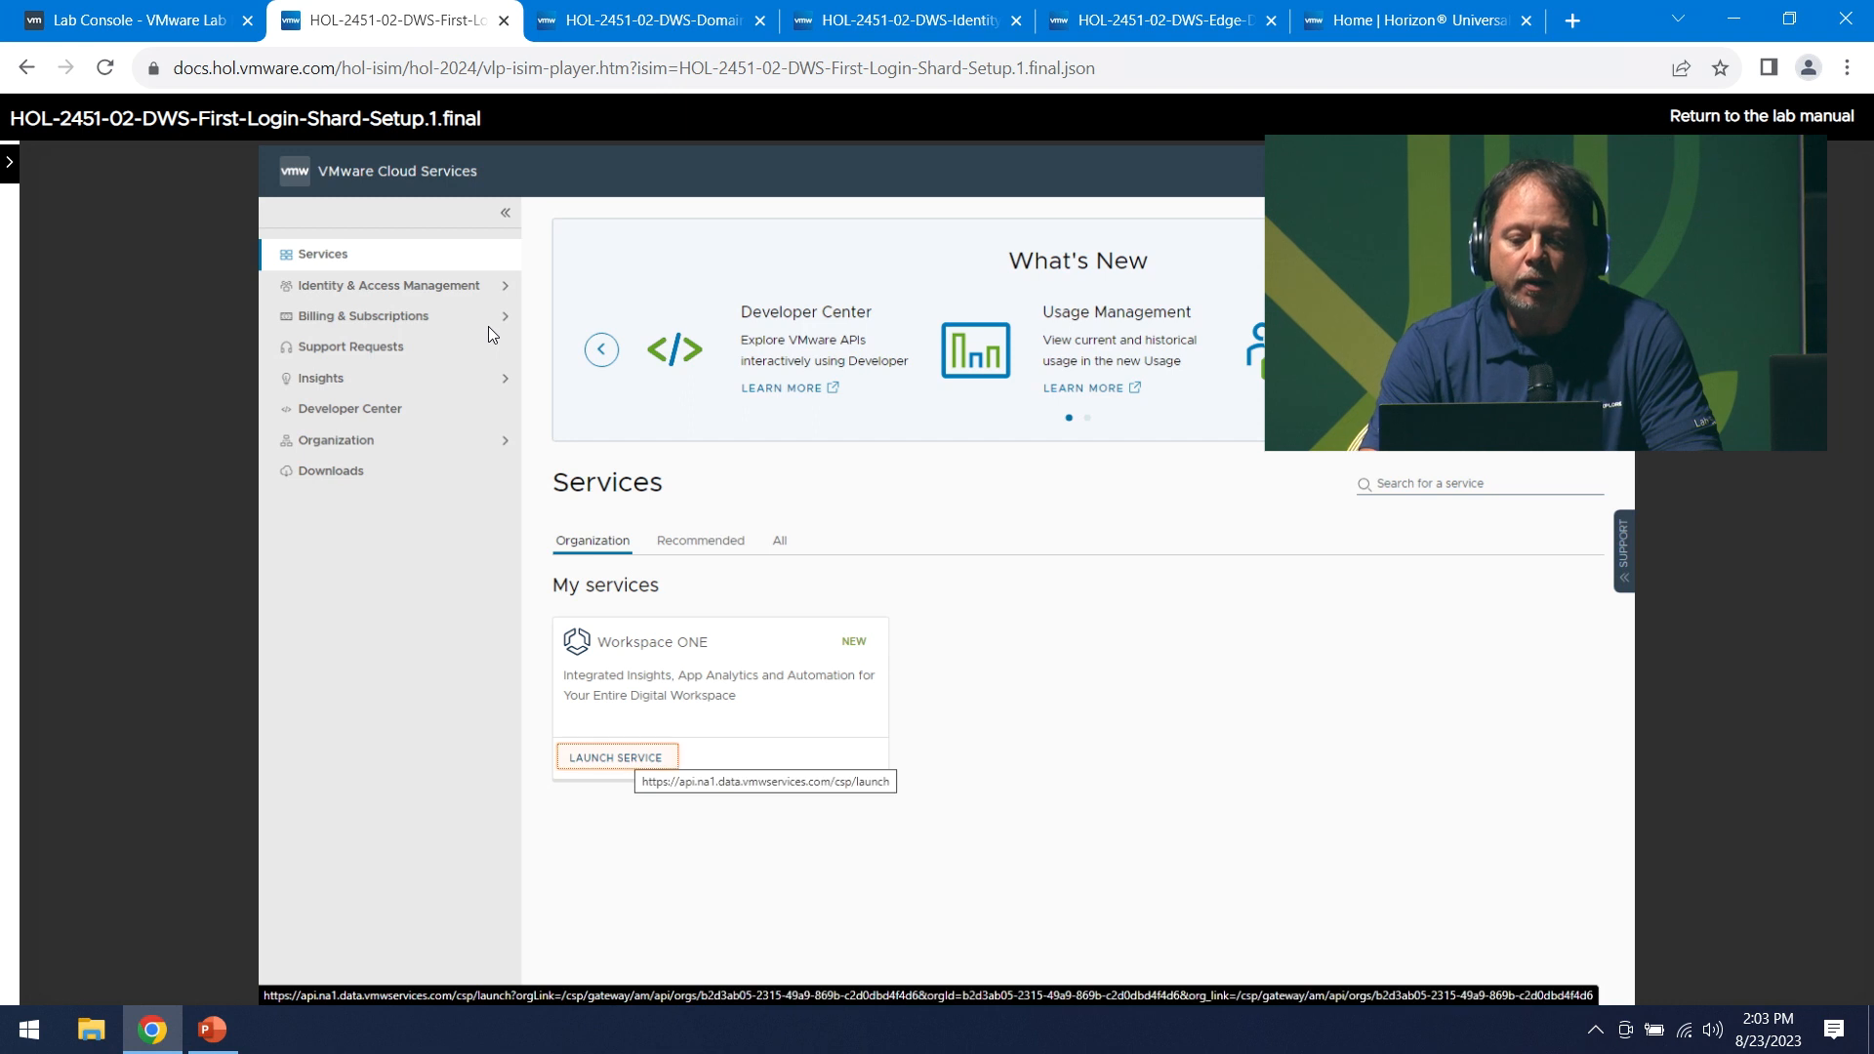
- Launch Workspace ONE and manage the Horizon Cloud Service
key(Right)
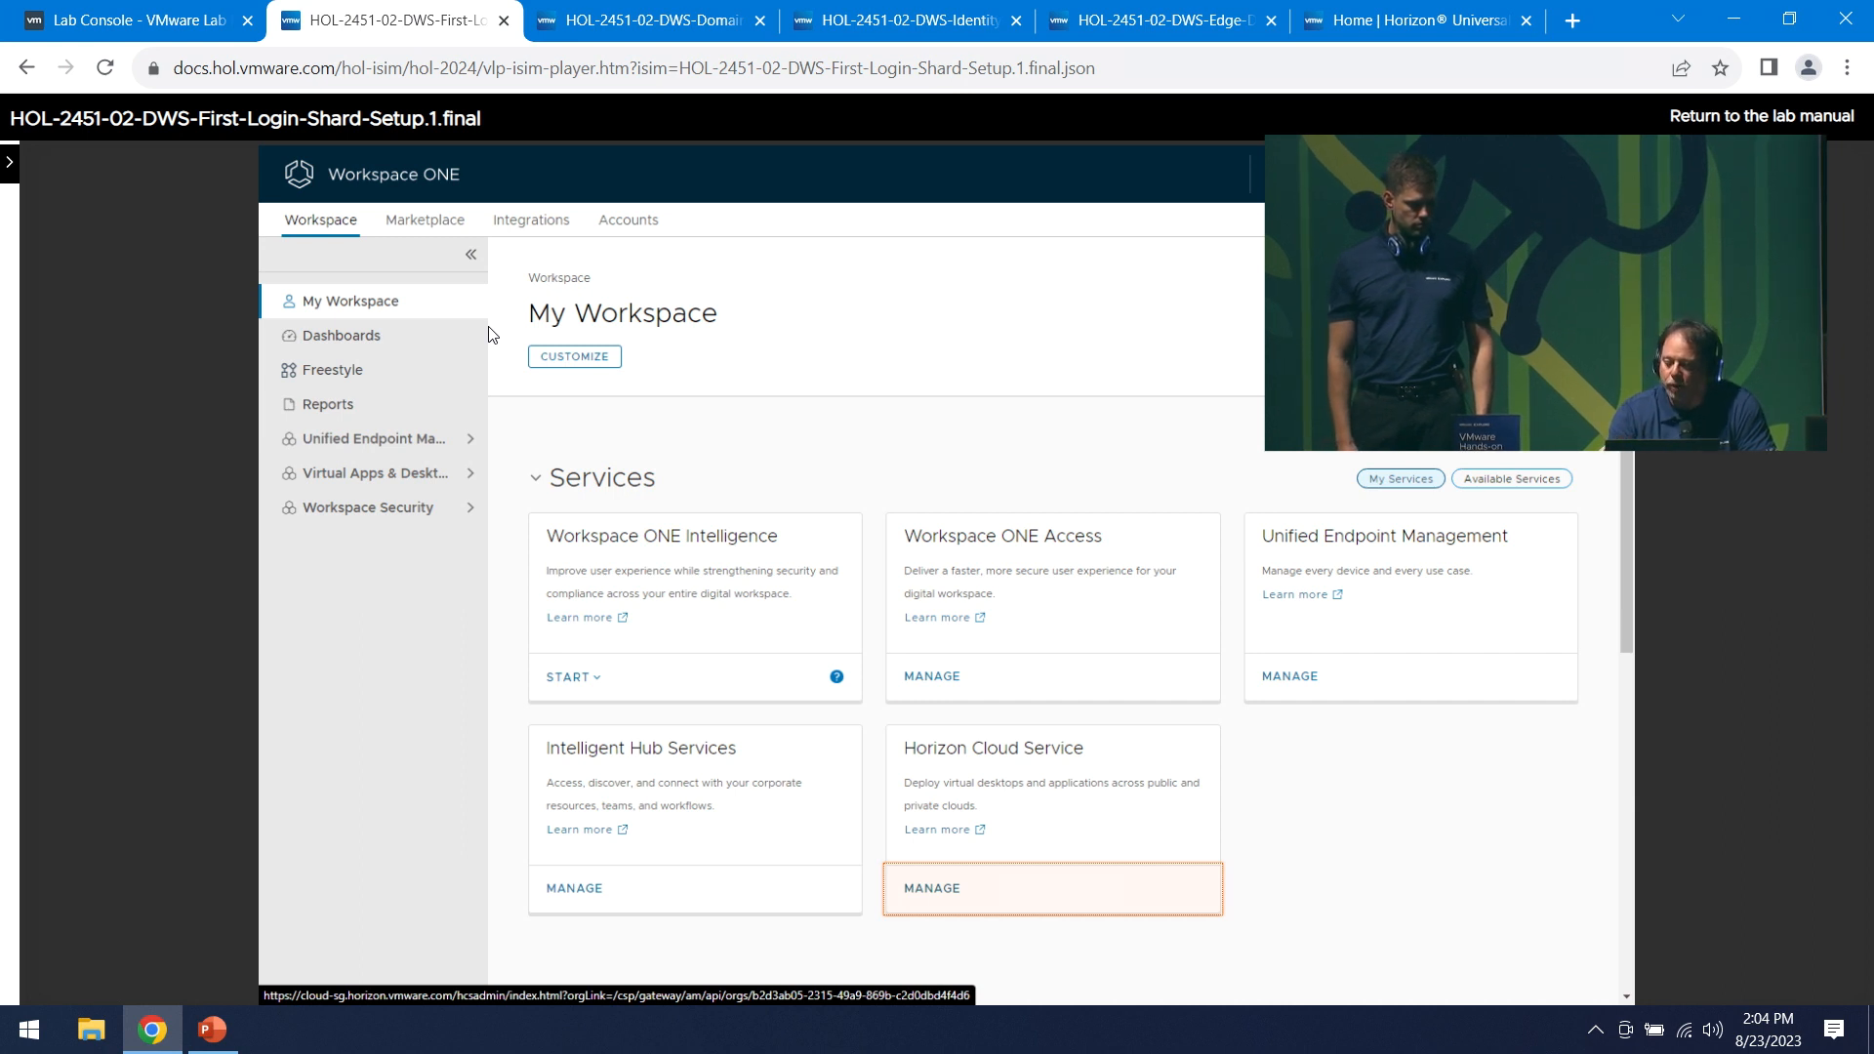
key(Right)
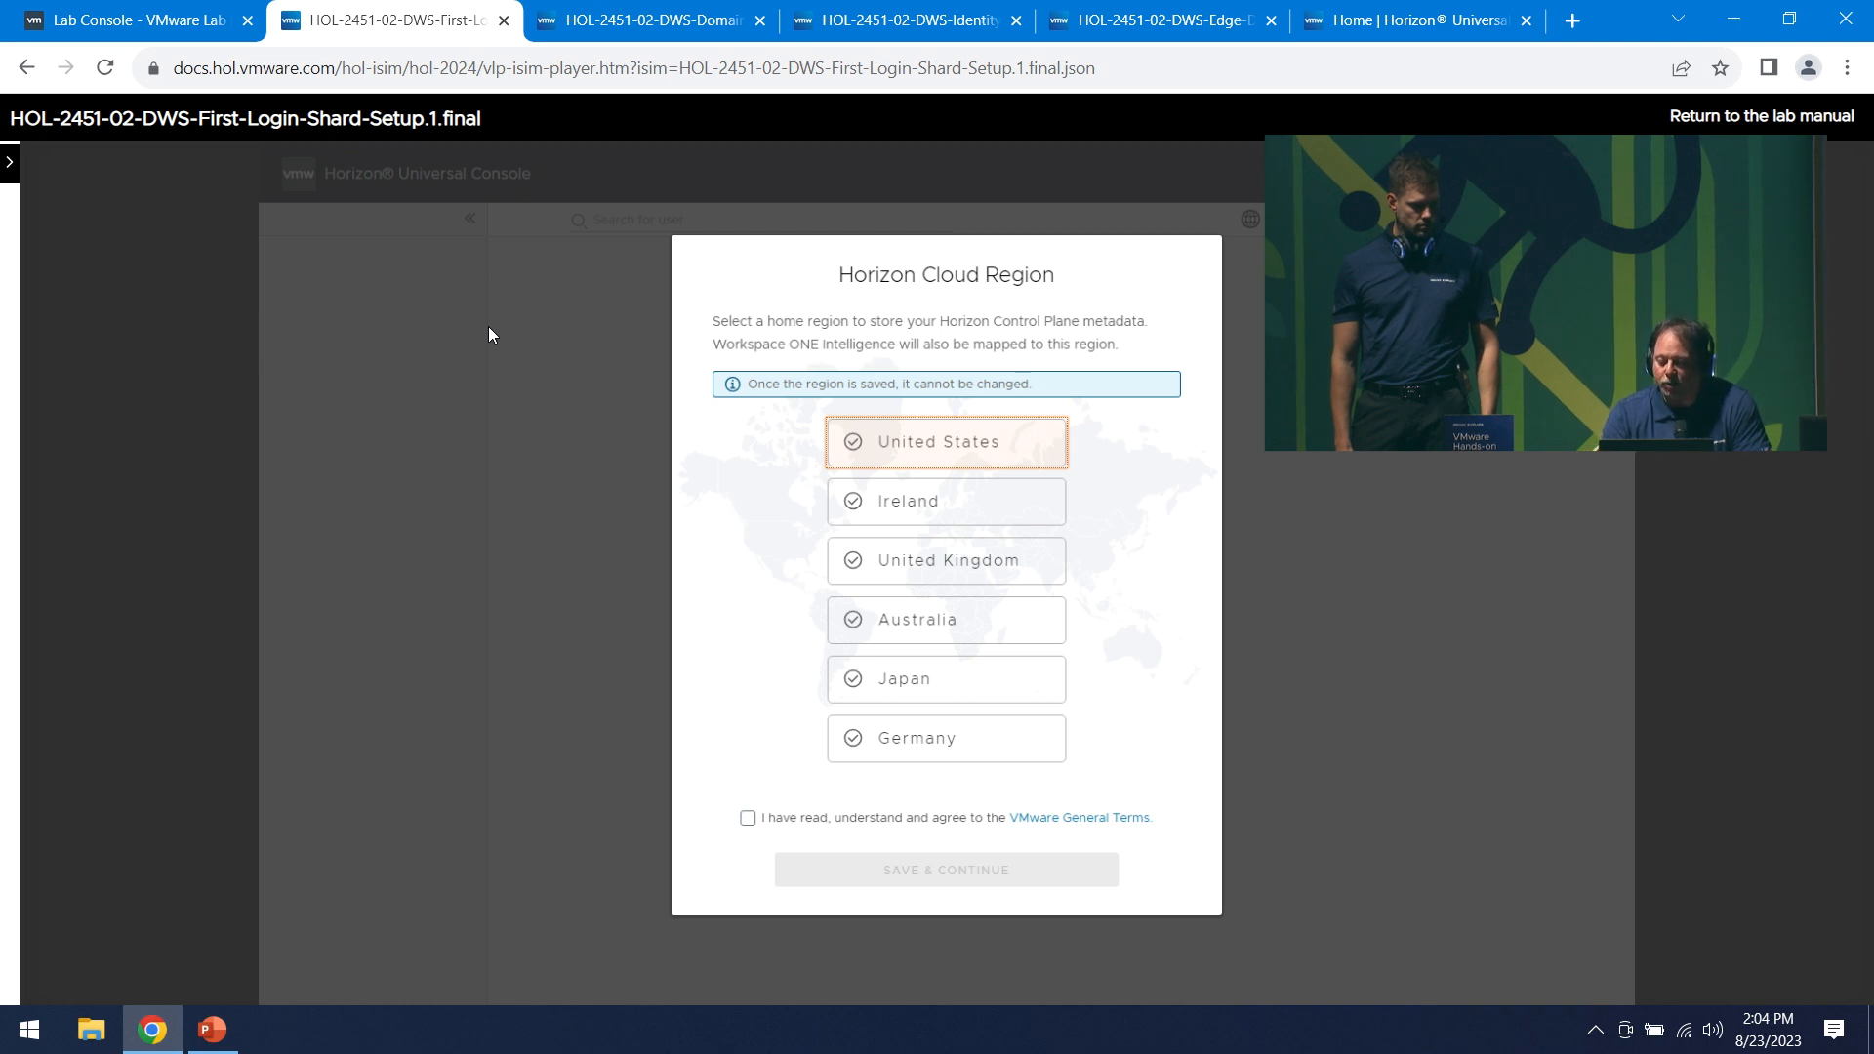
- Choose United States as home region, accept the General Terms, and select Next-Gen Horizon Control Plane
key(Right)
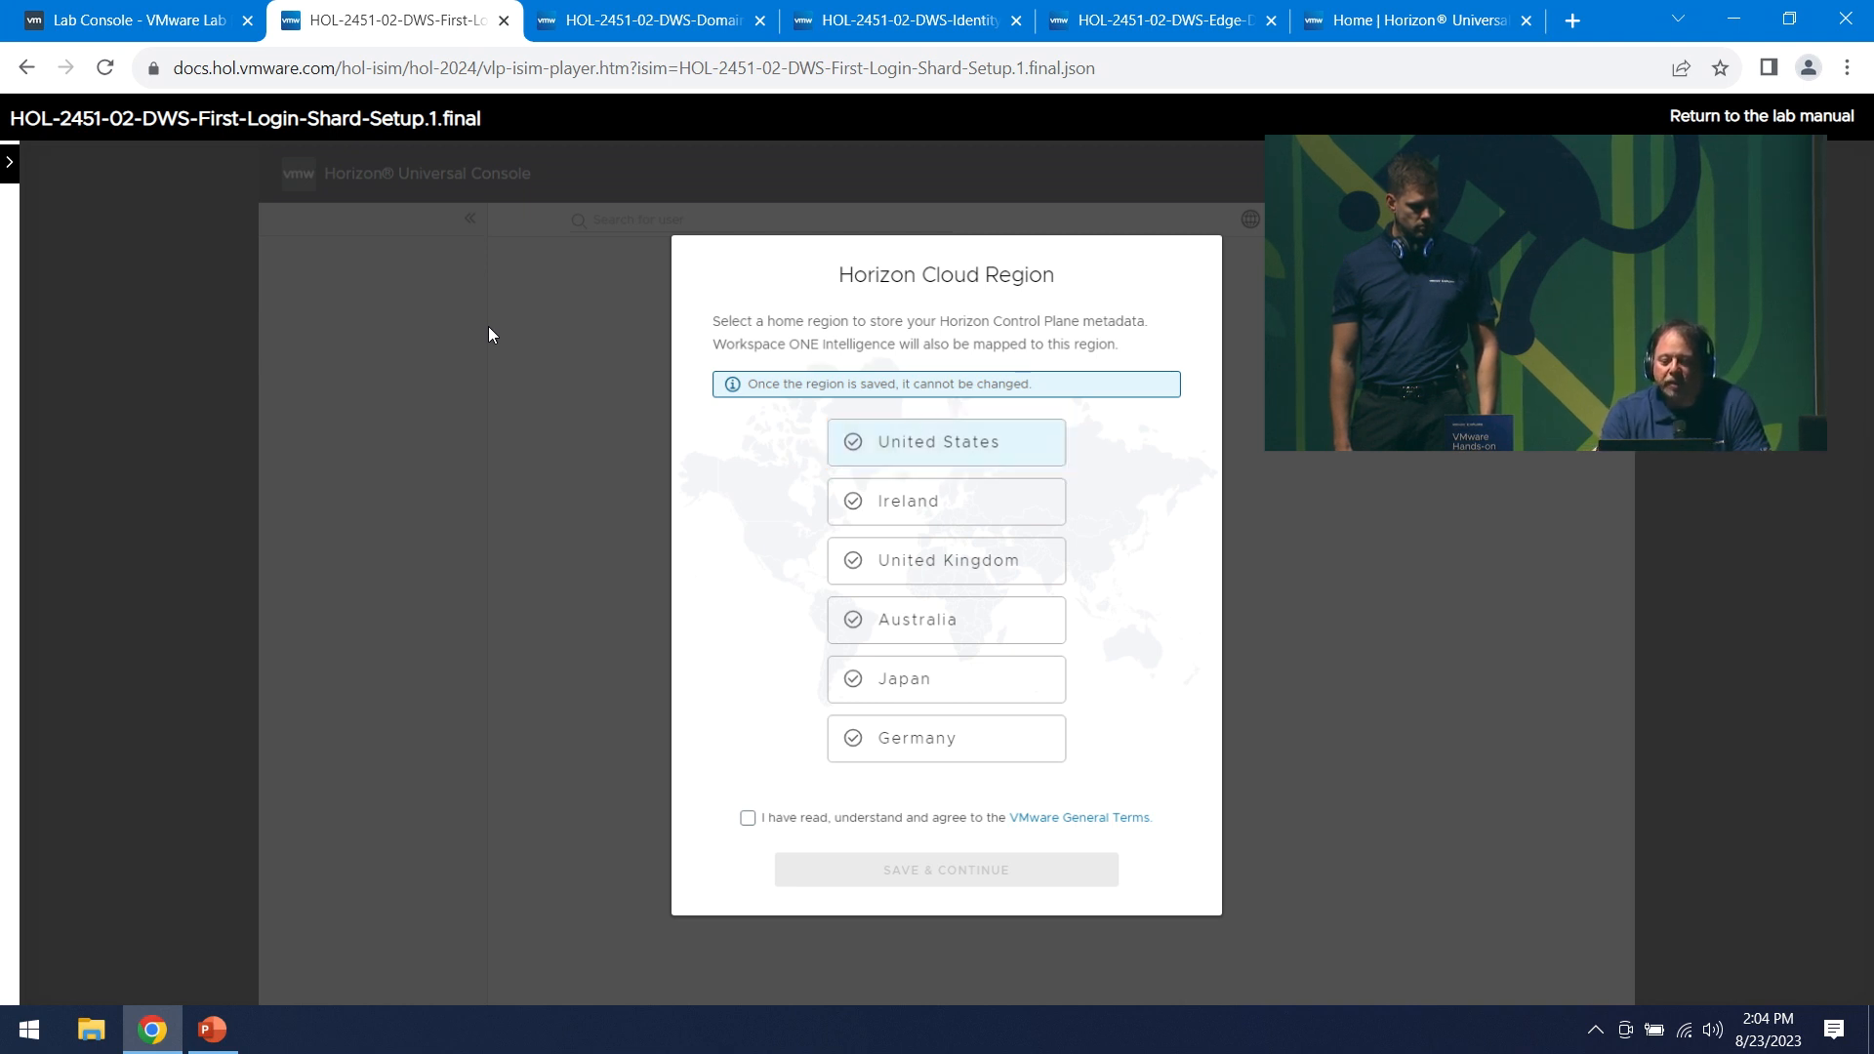
key(Right)
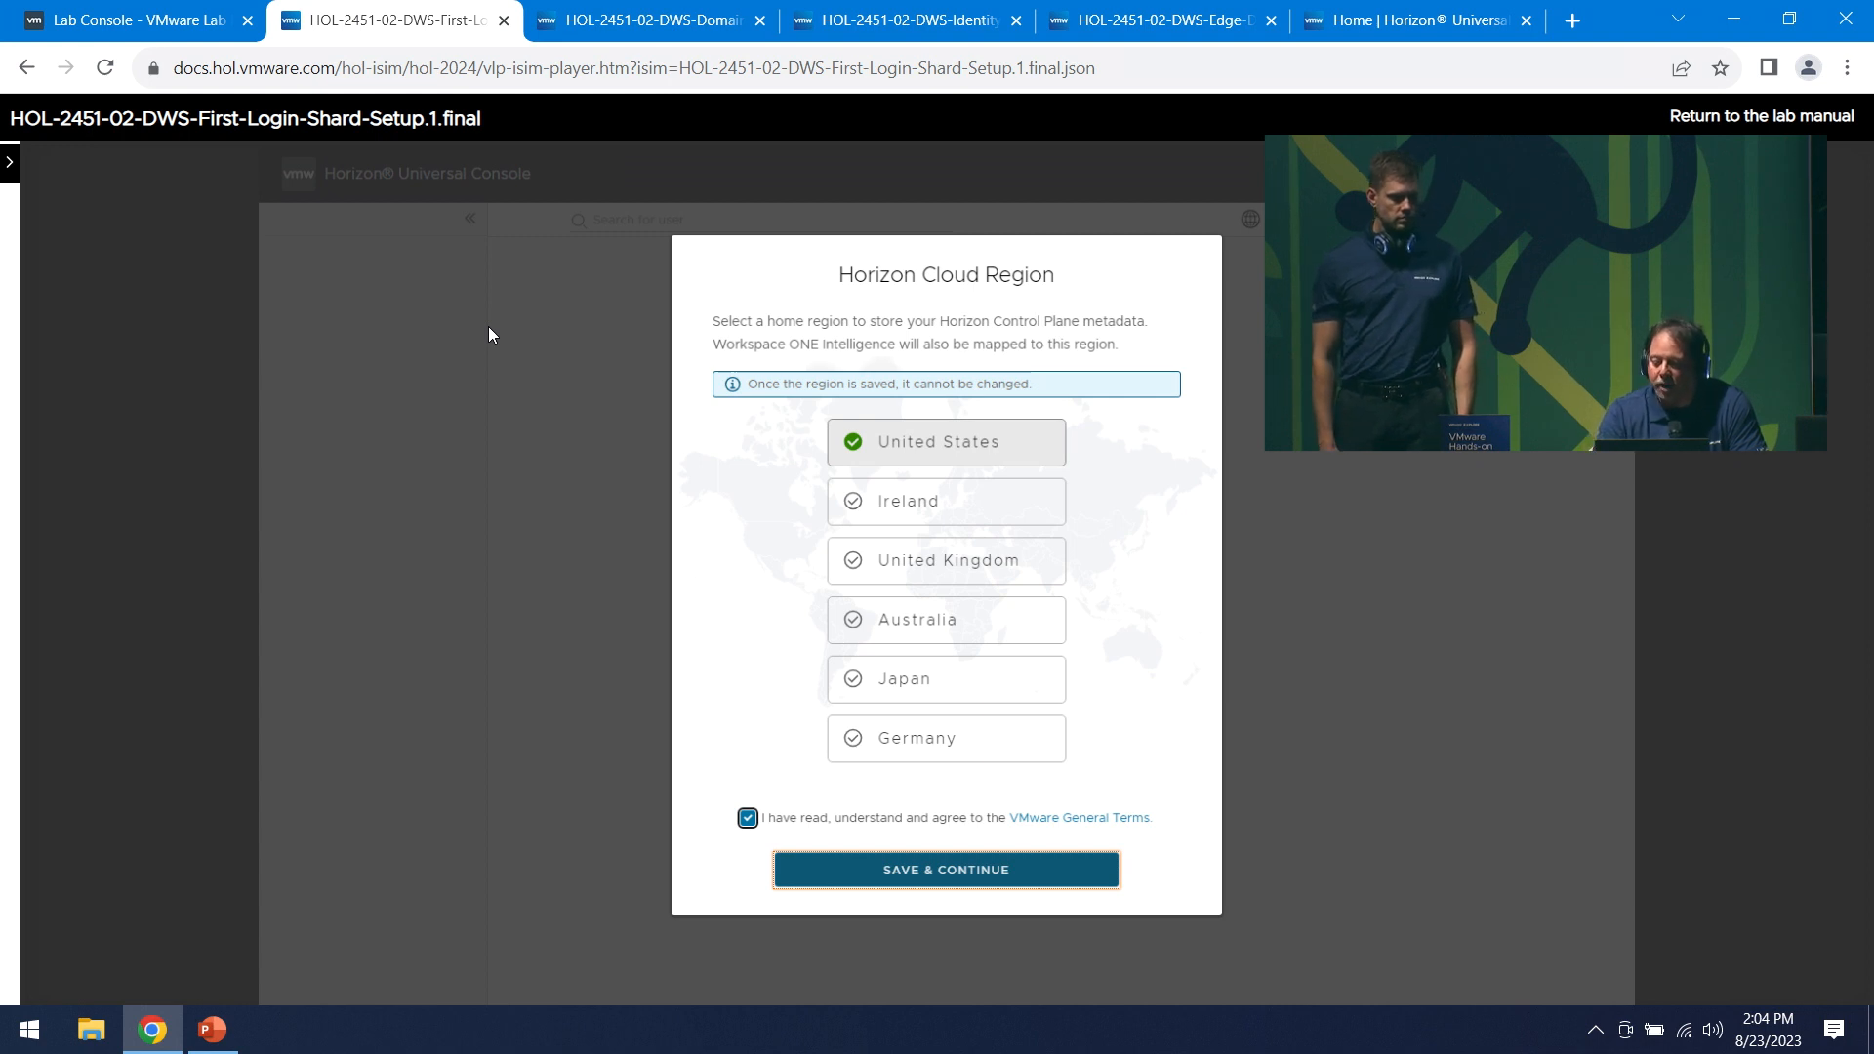
key(Return)
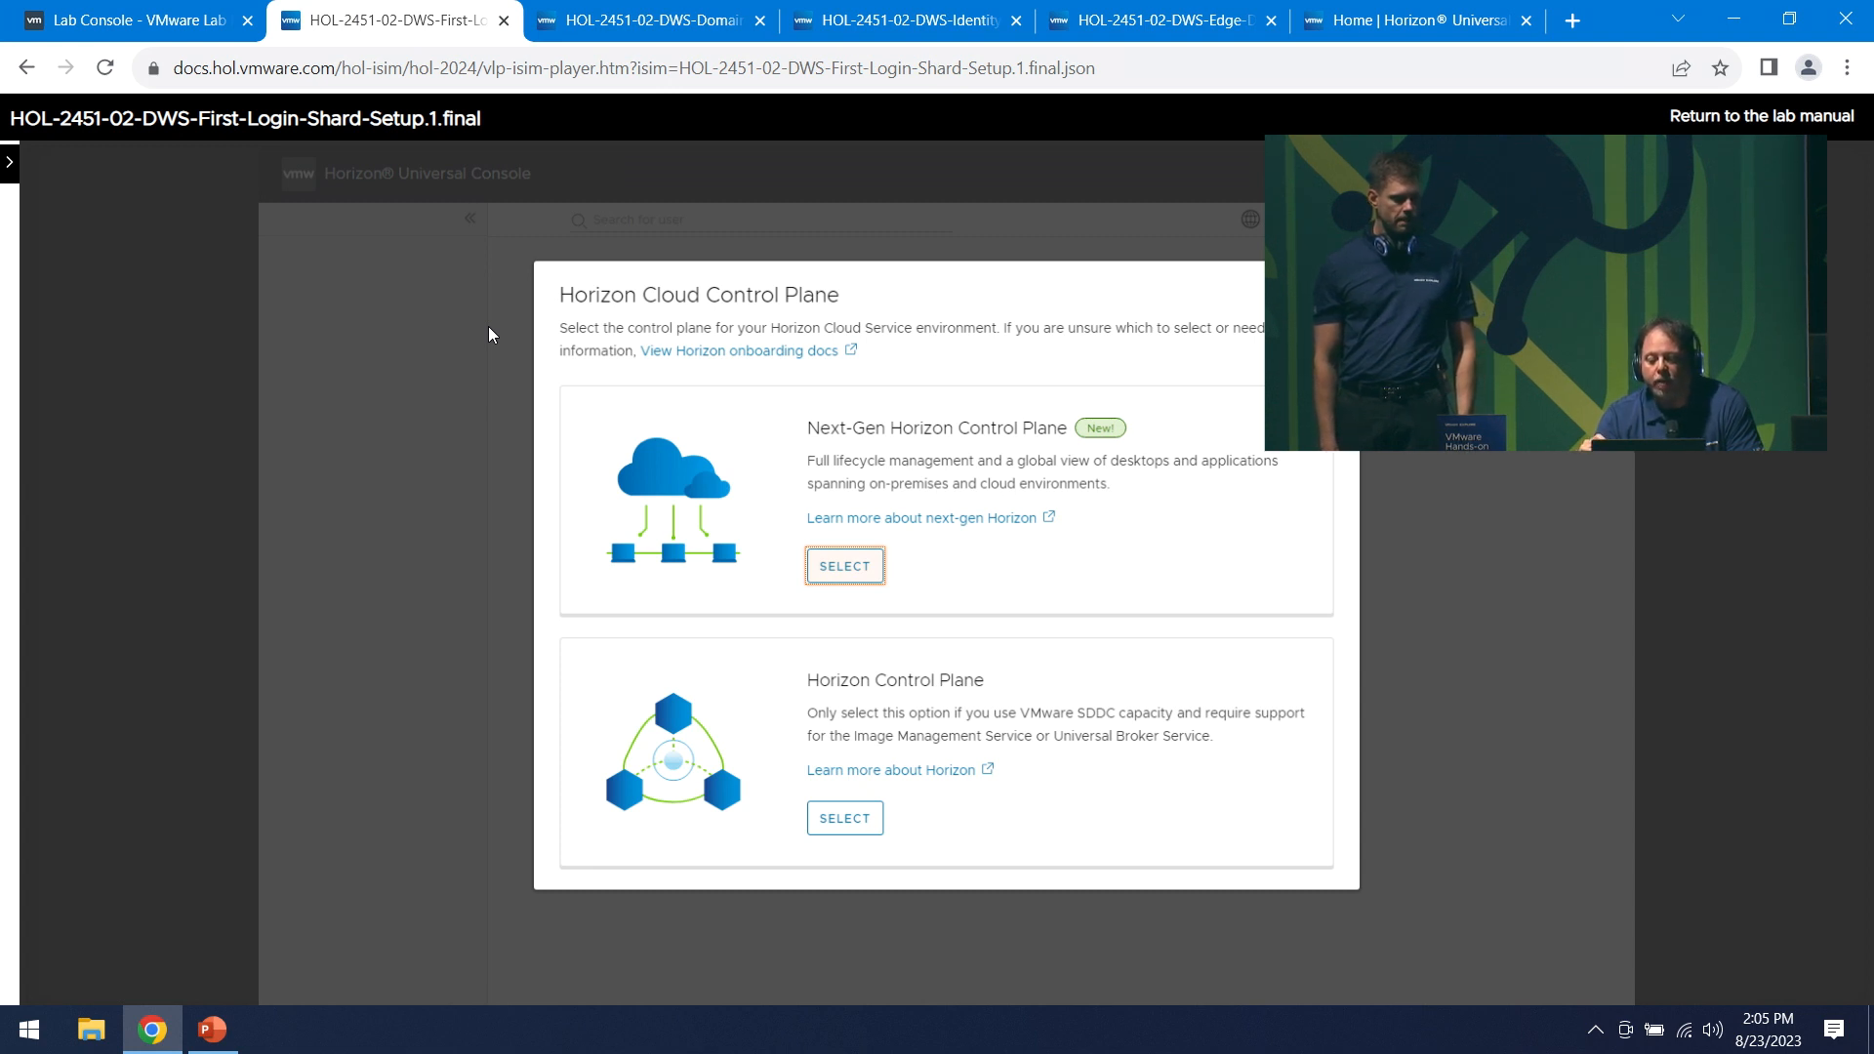
key(Right)
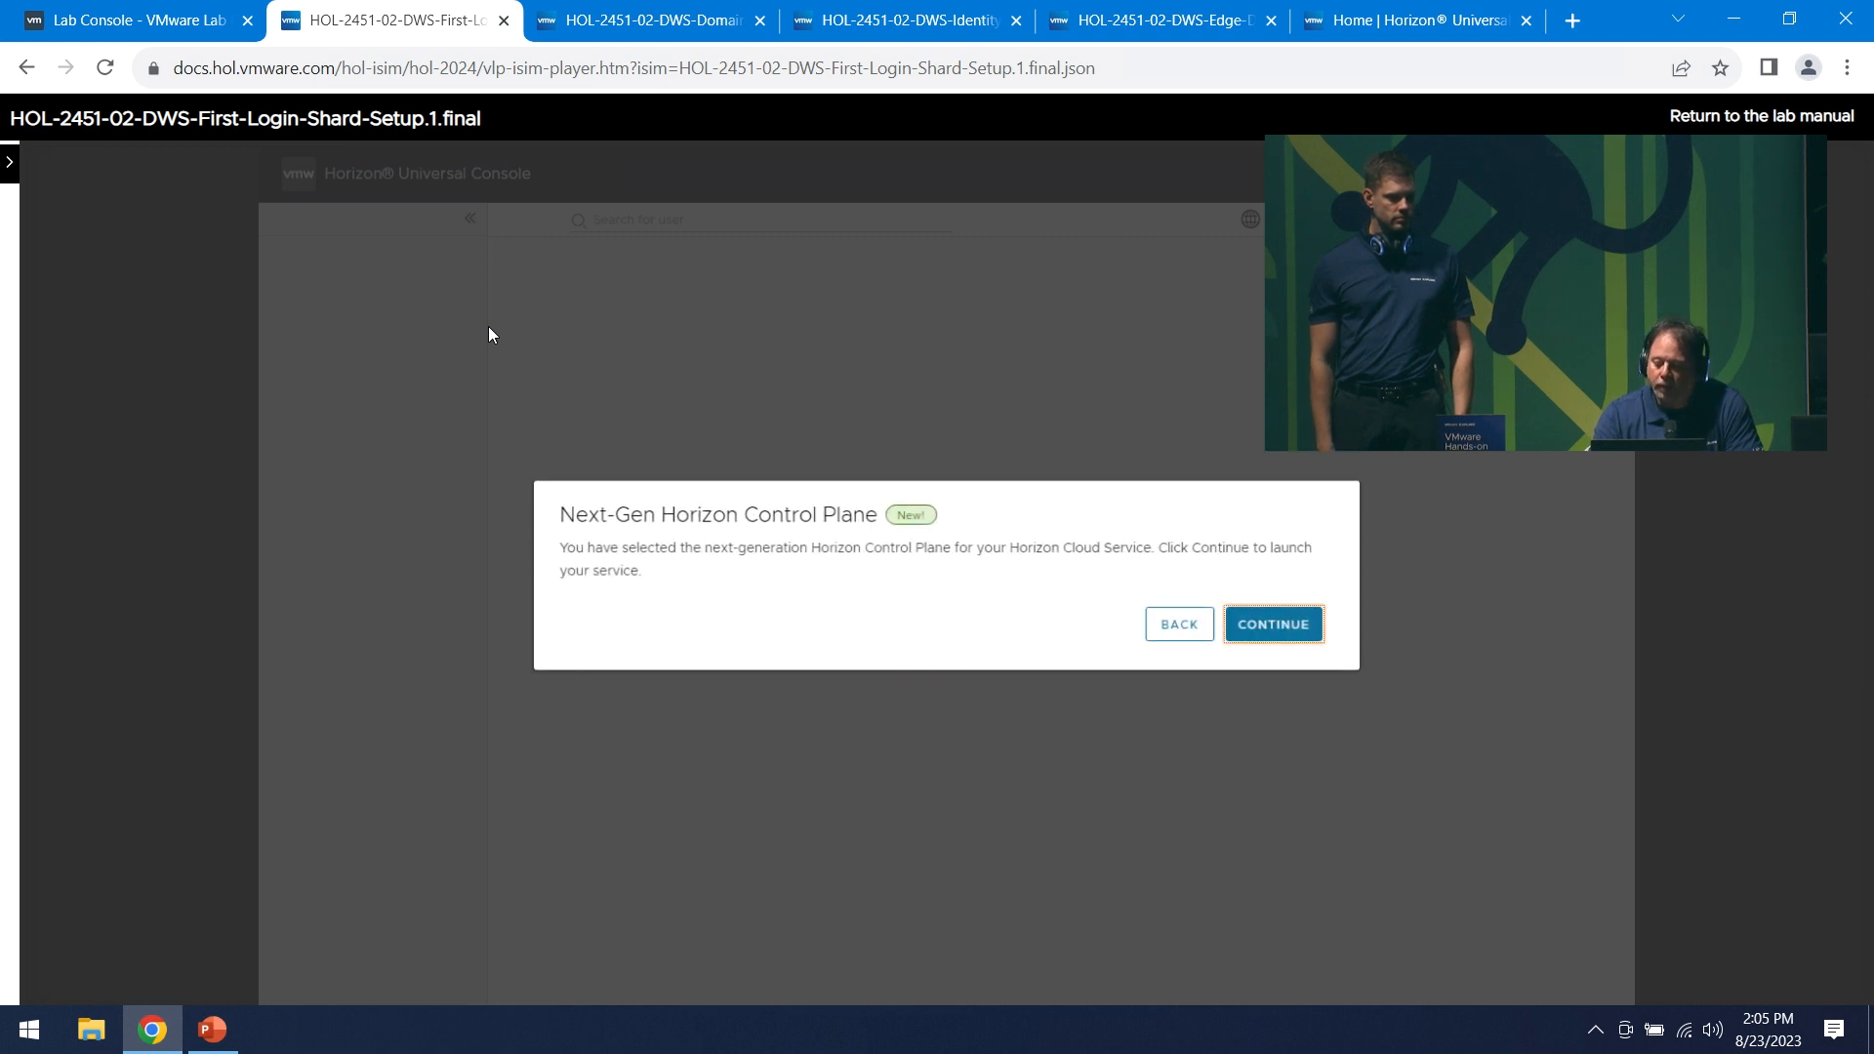
key(Right)
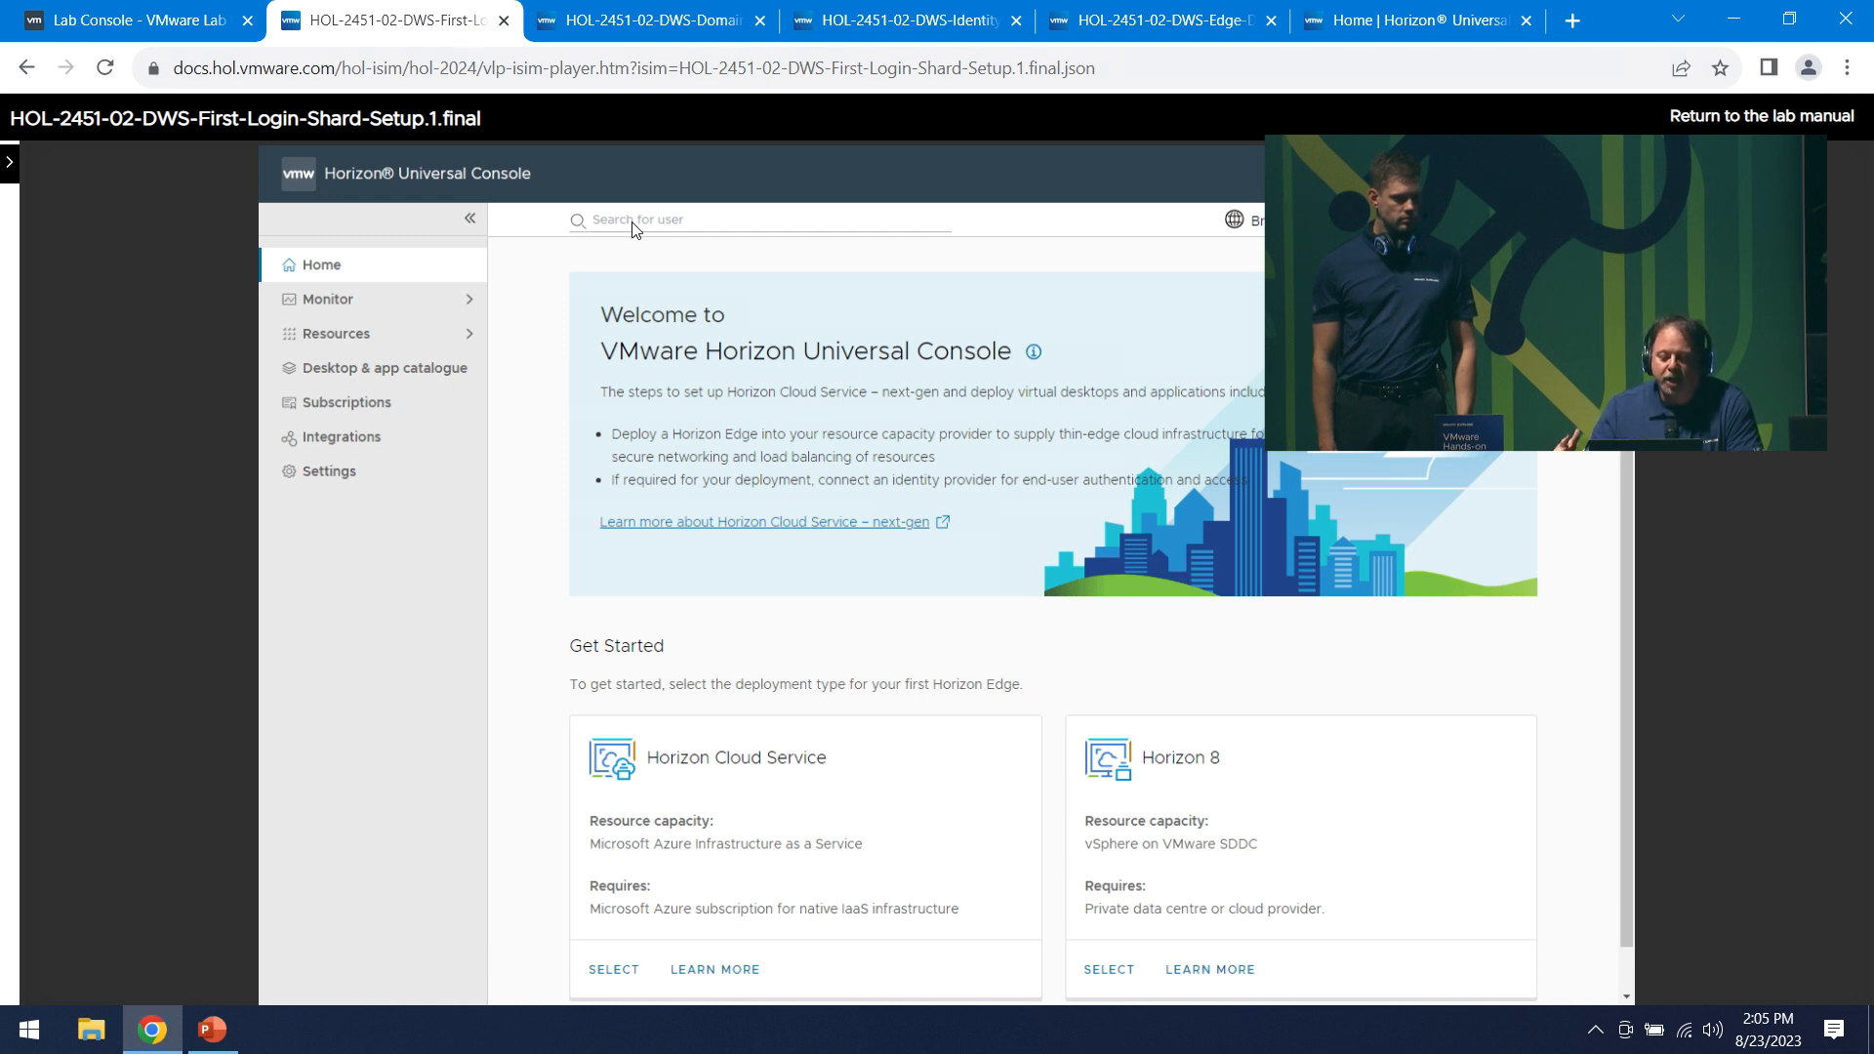
- In the Domain Registration simulation, choose Horizon Cloud Service and start registering an Active Directory domain
click(629, 24)
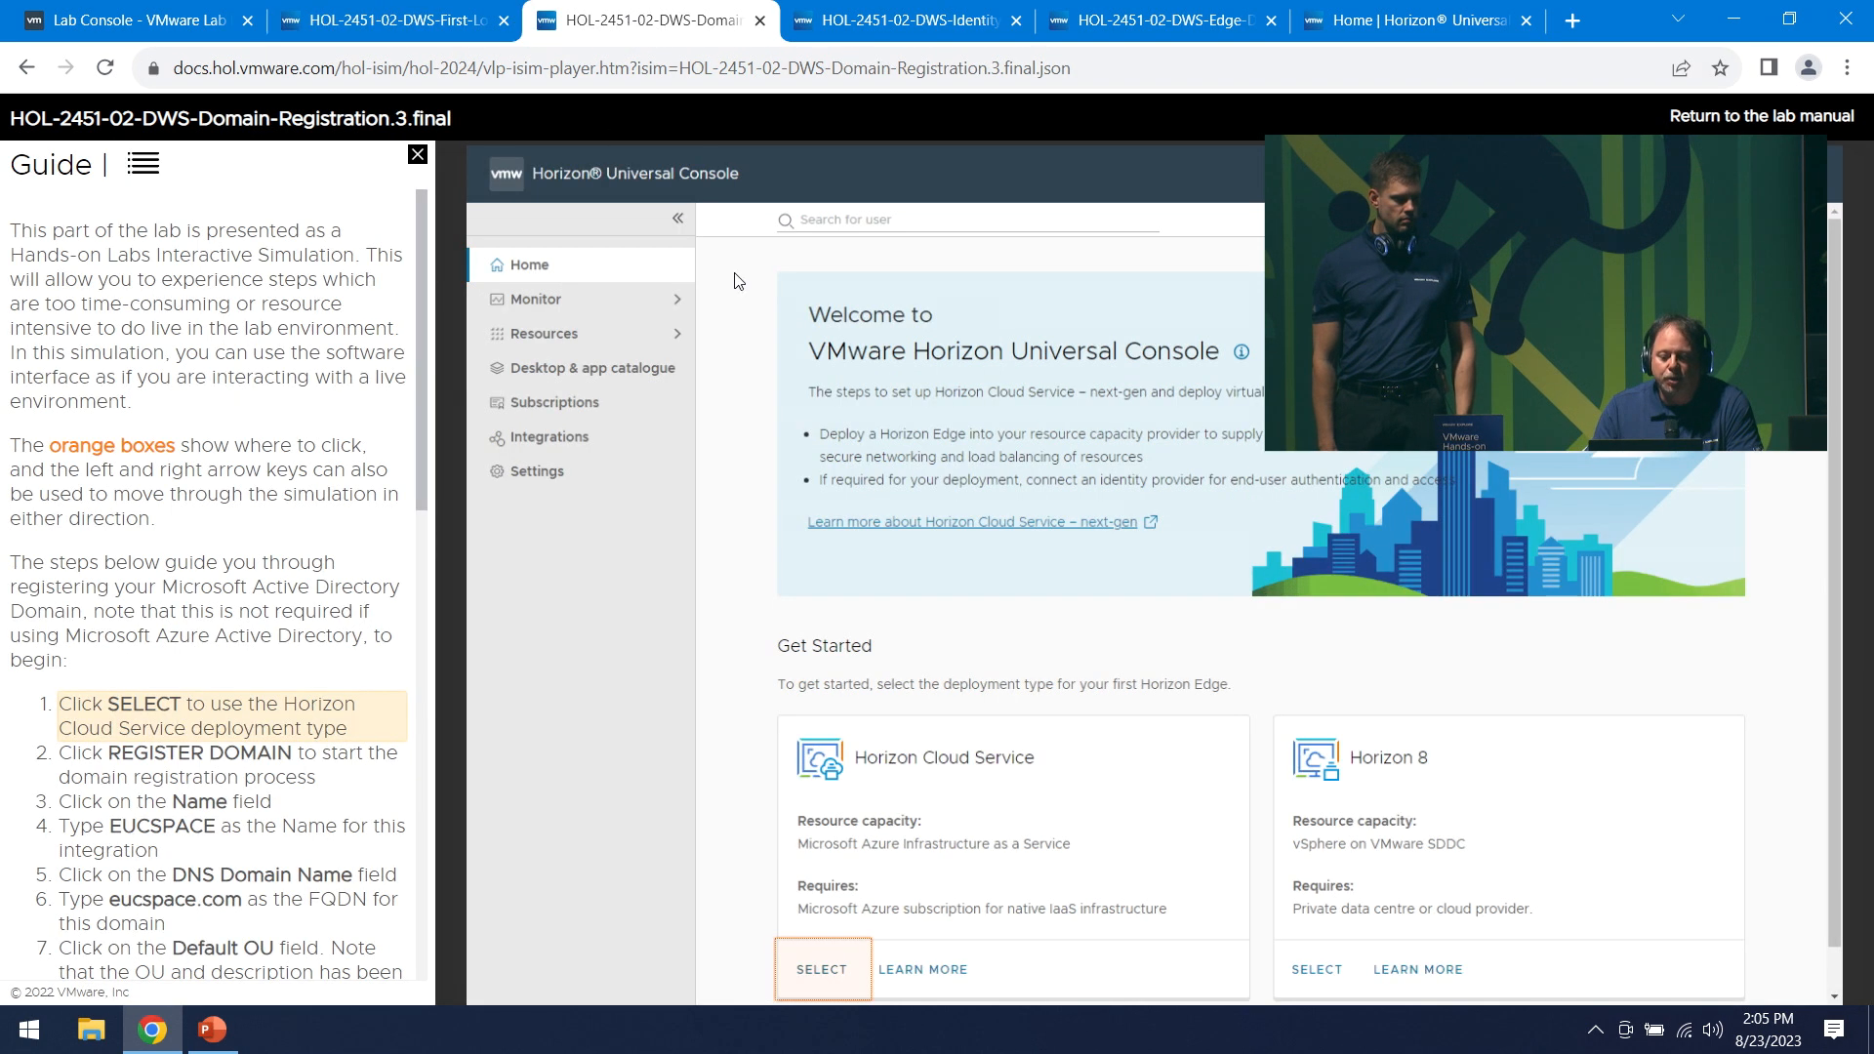
click(417, 155)
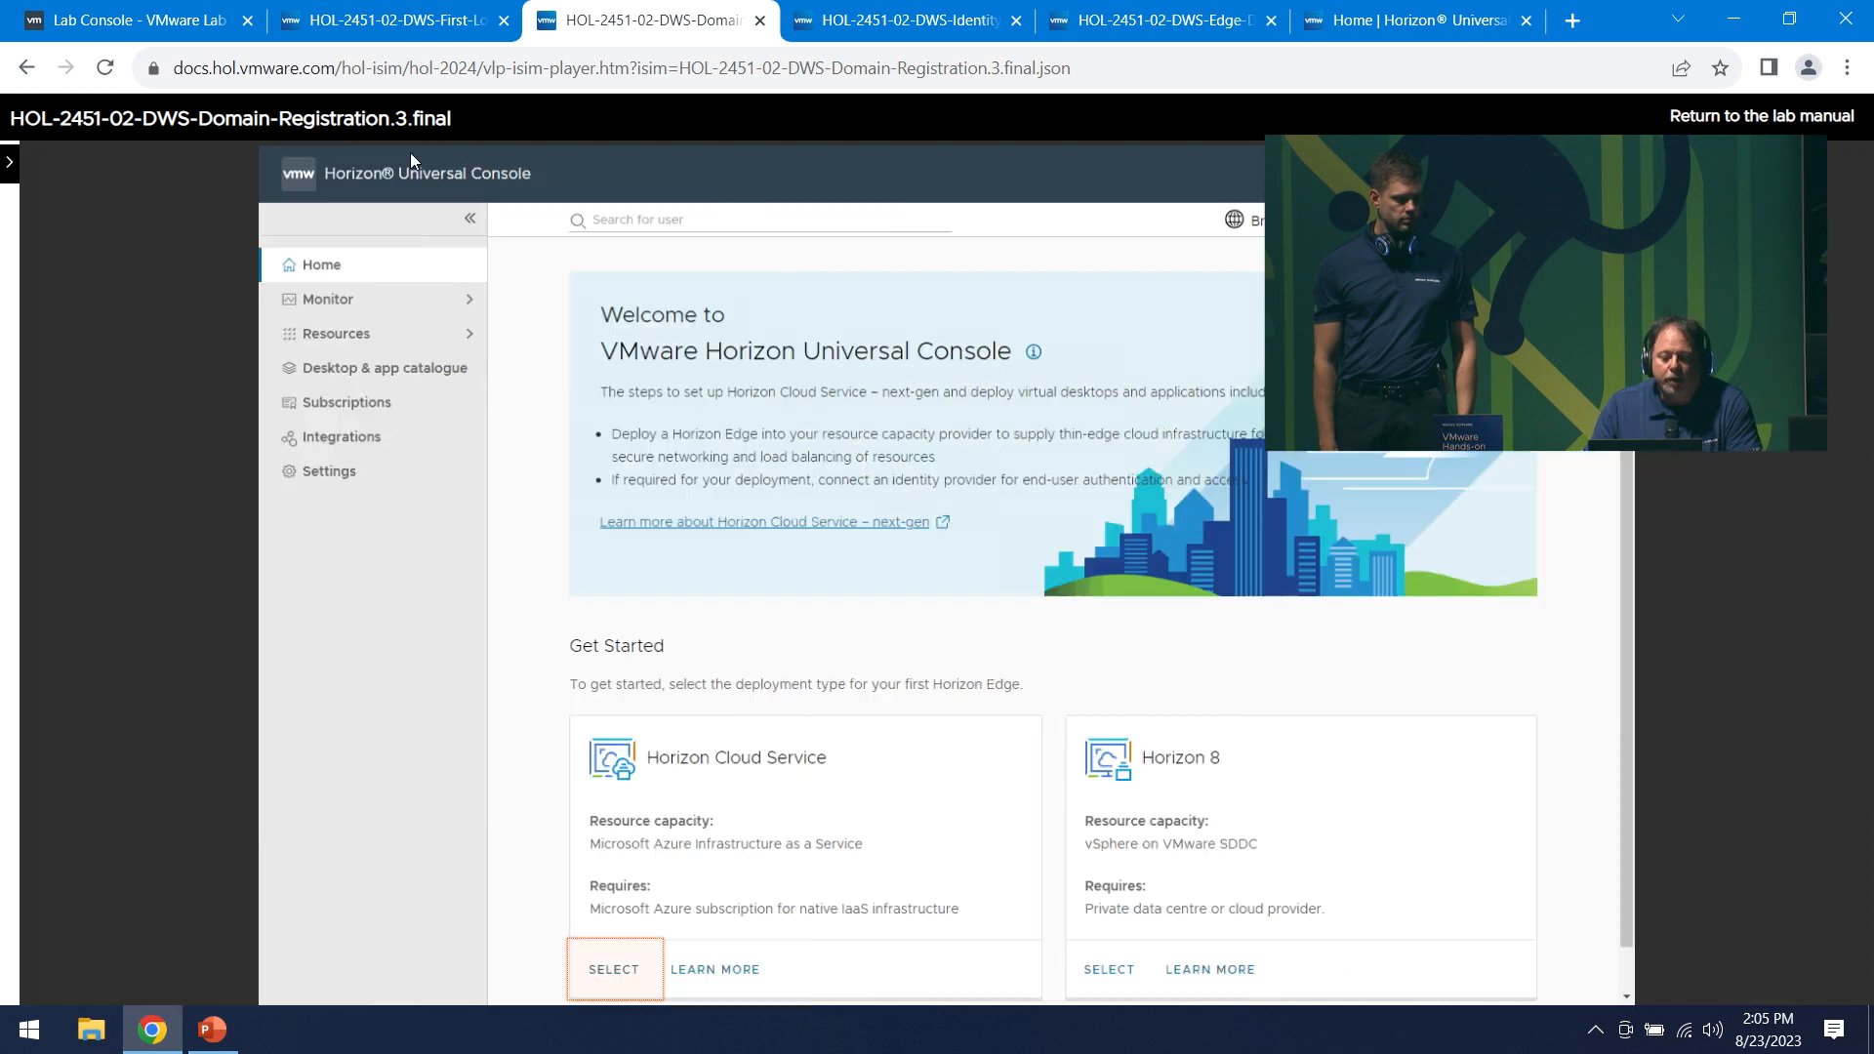
click(674, 943)
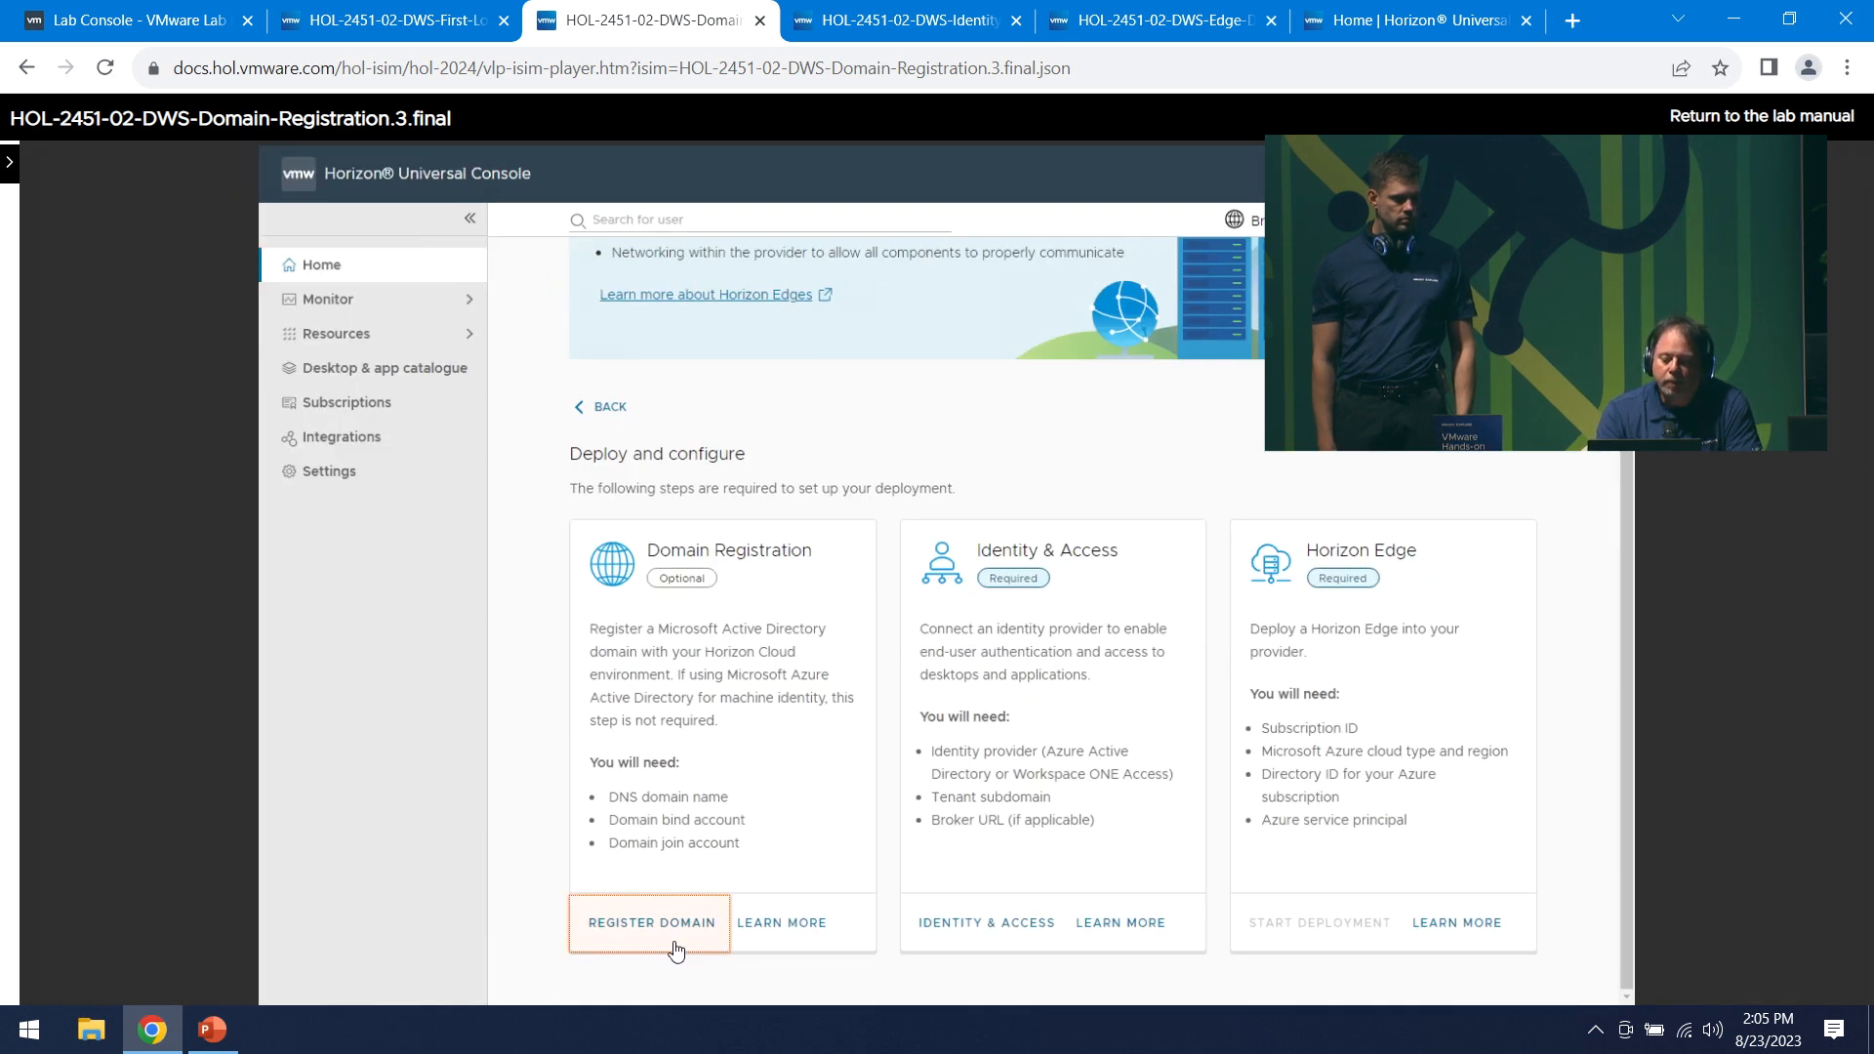
click(675, 945)
- Enter EUCSPACE, eucspace.com, OU=UKSouth,OU=HCS,DC=eucspace,DC=com and description 'UK South Folder', then continue
text(EUCSPACE)
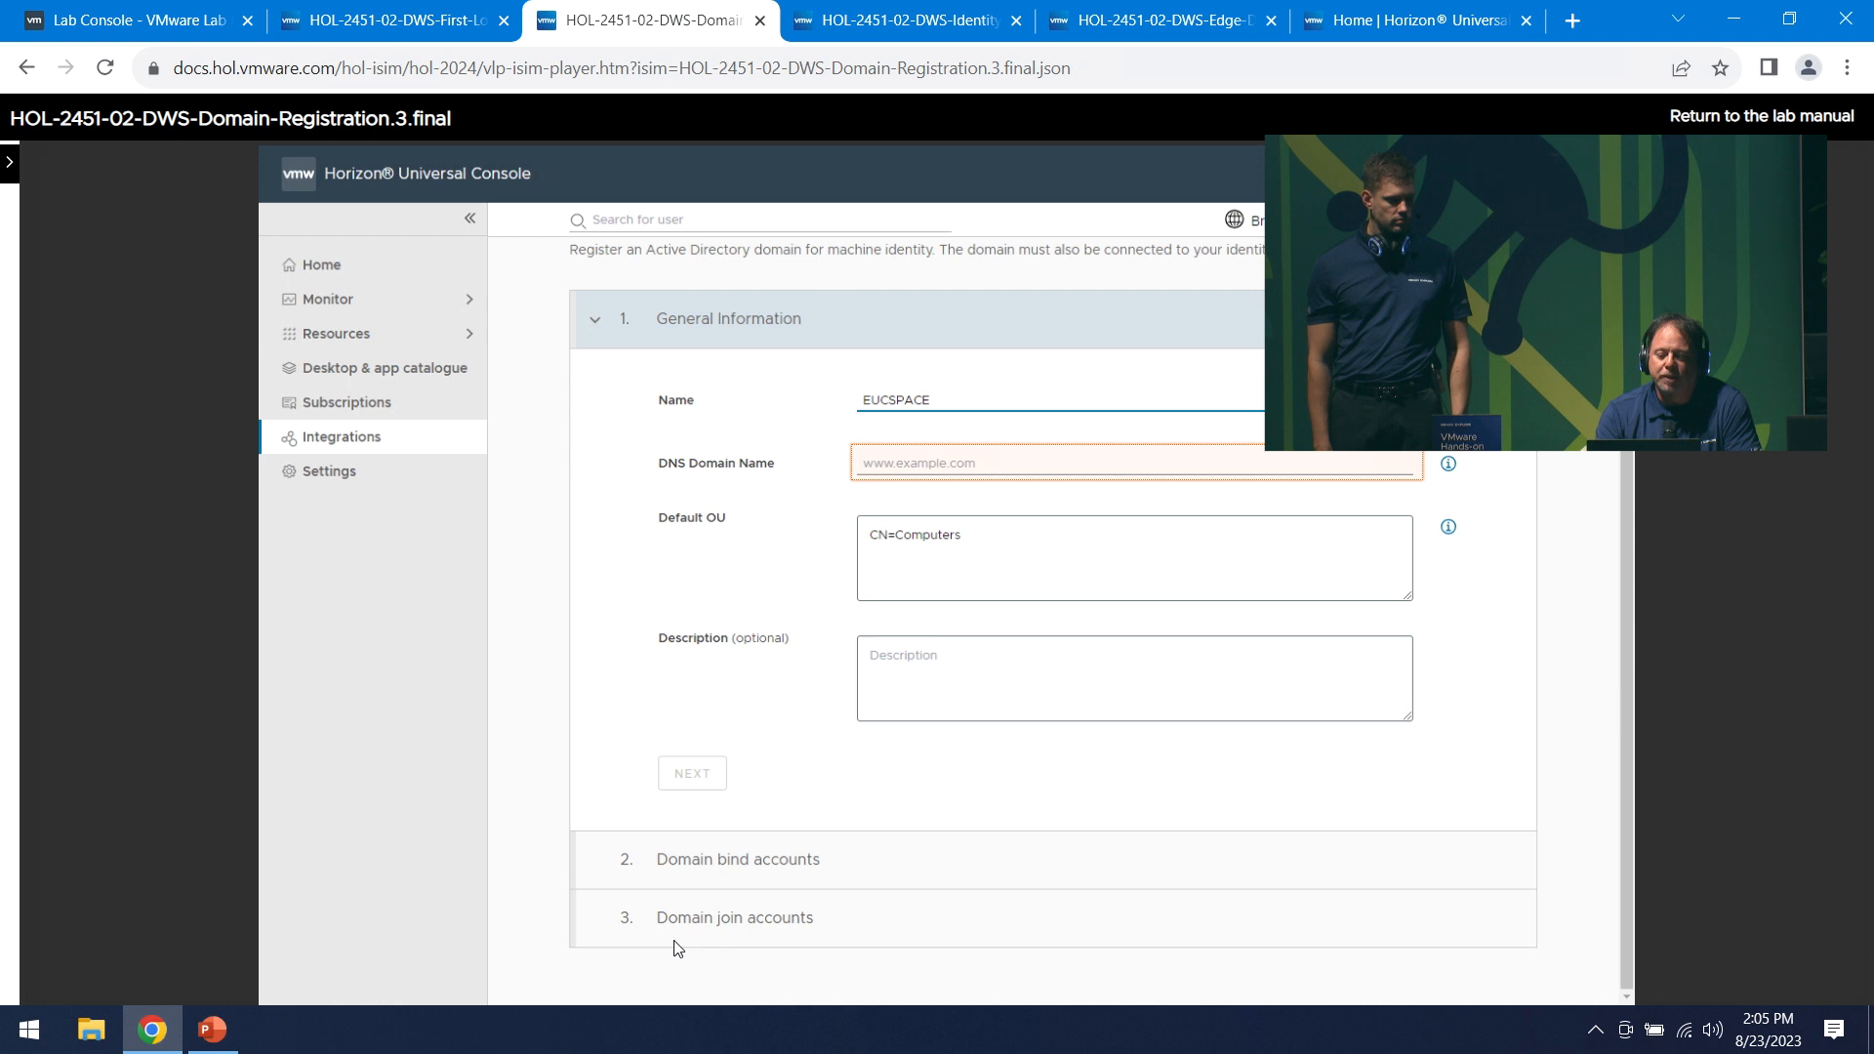
text(eucspace.com)
key(Tab)
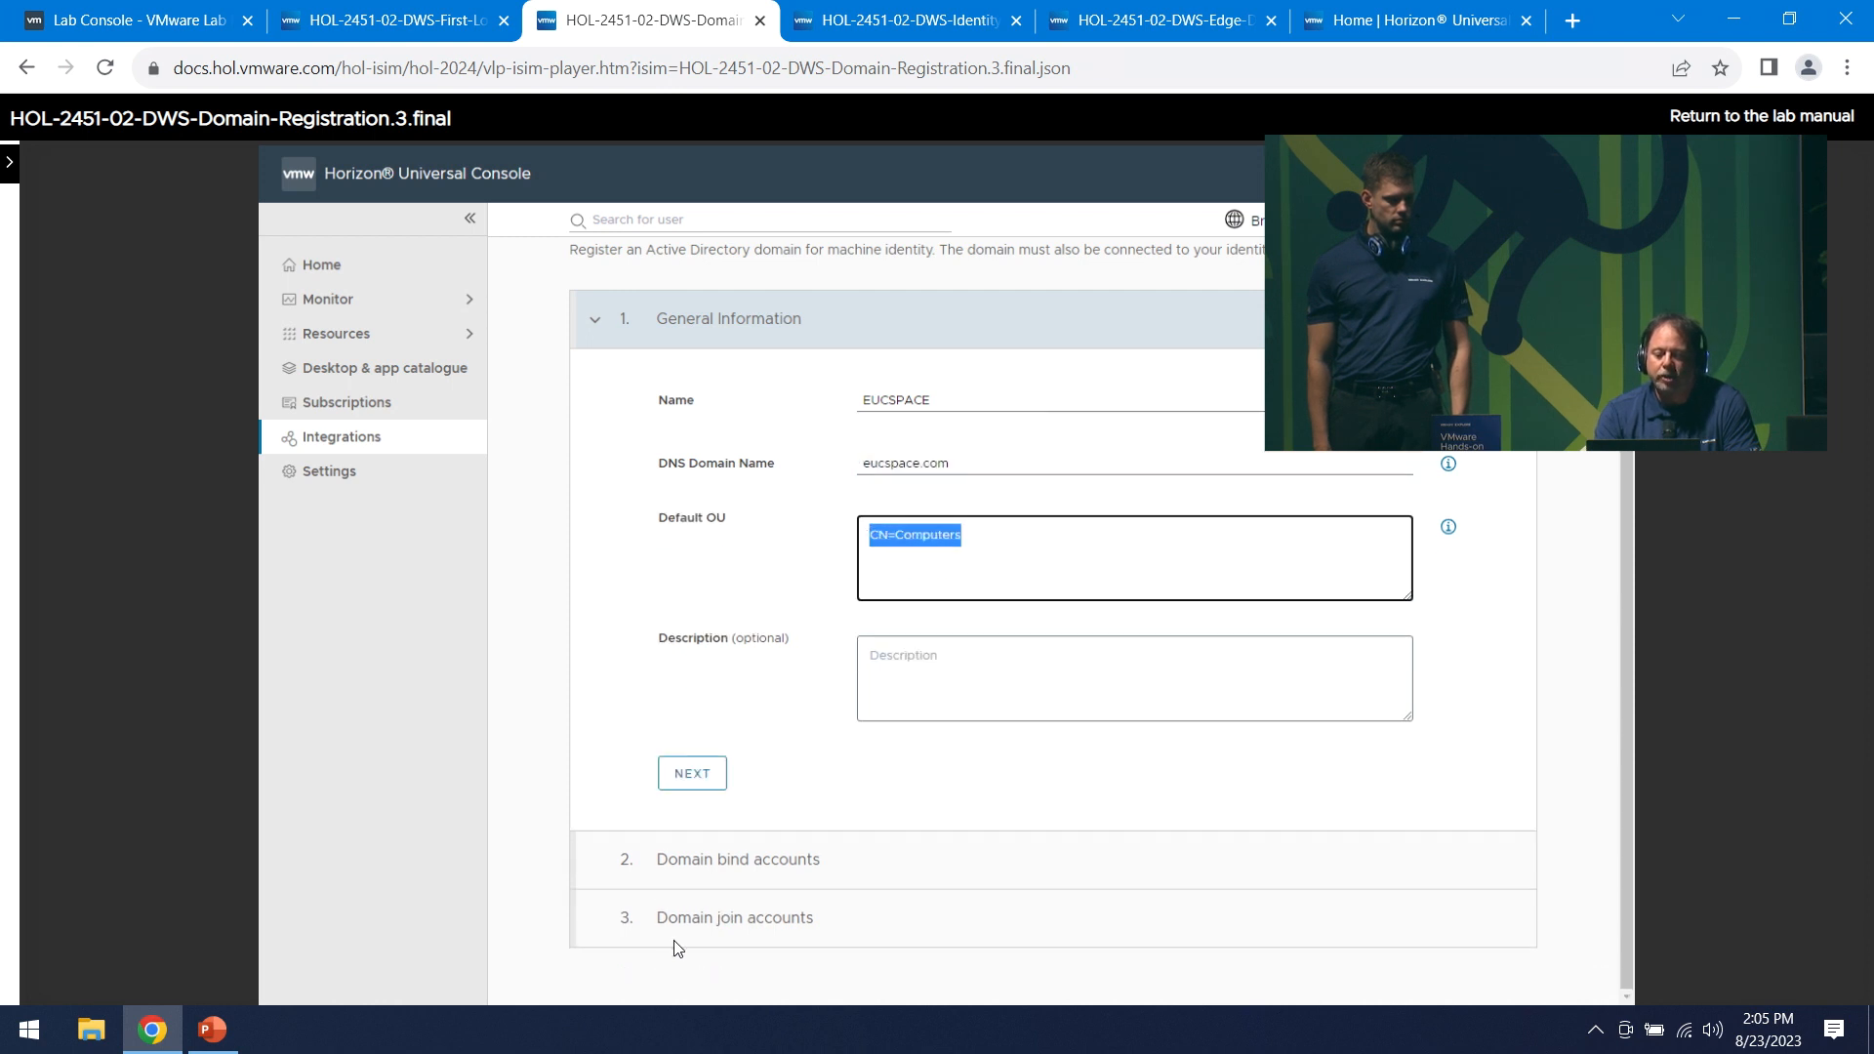
key(BackSpace)
text(OU=UKSouth,OU=HCS,DC=eucspace,DC=com)
key(Tab)
text(UK South Folder)
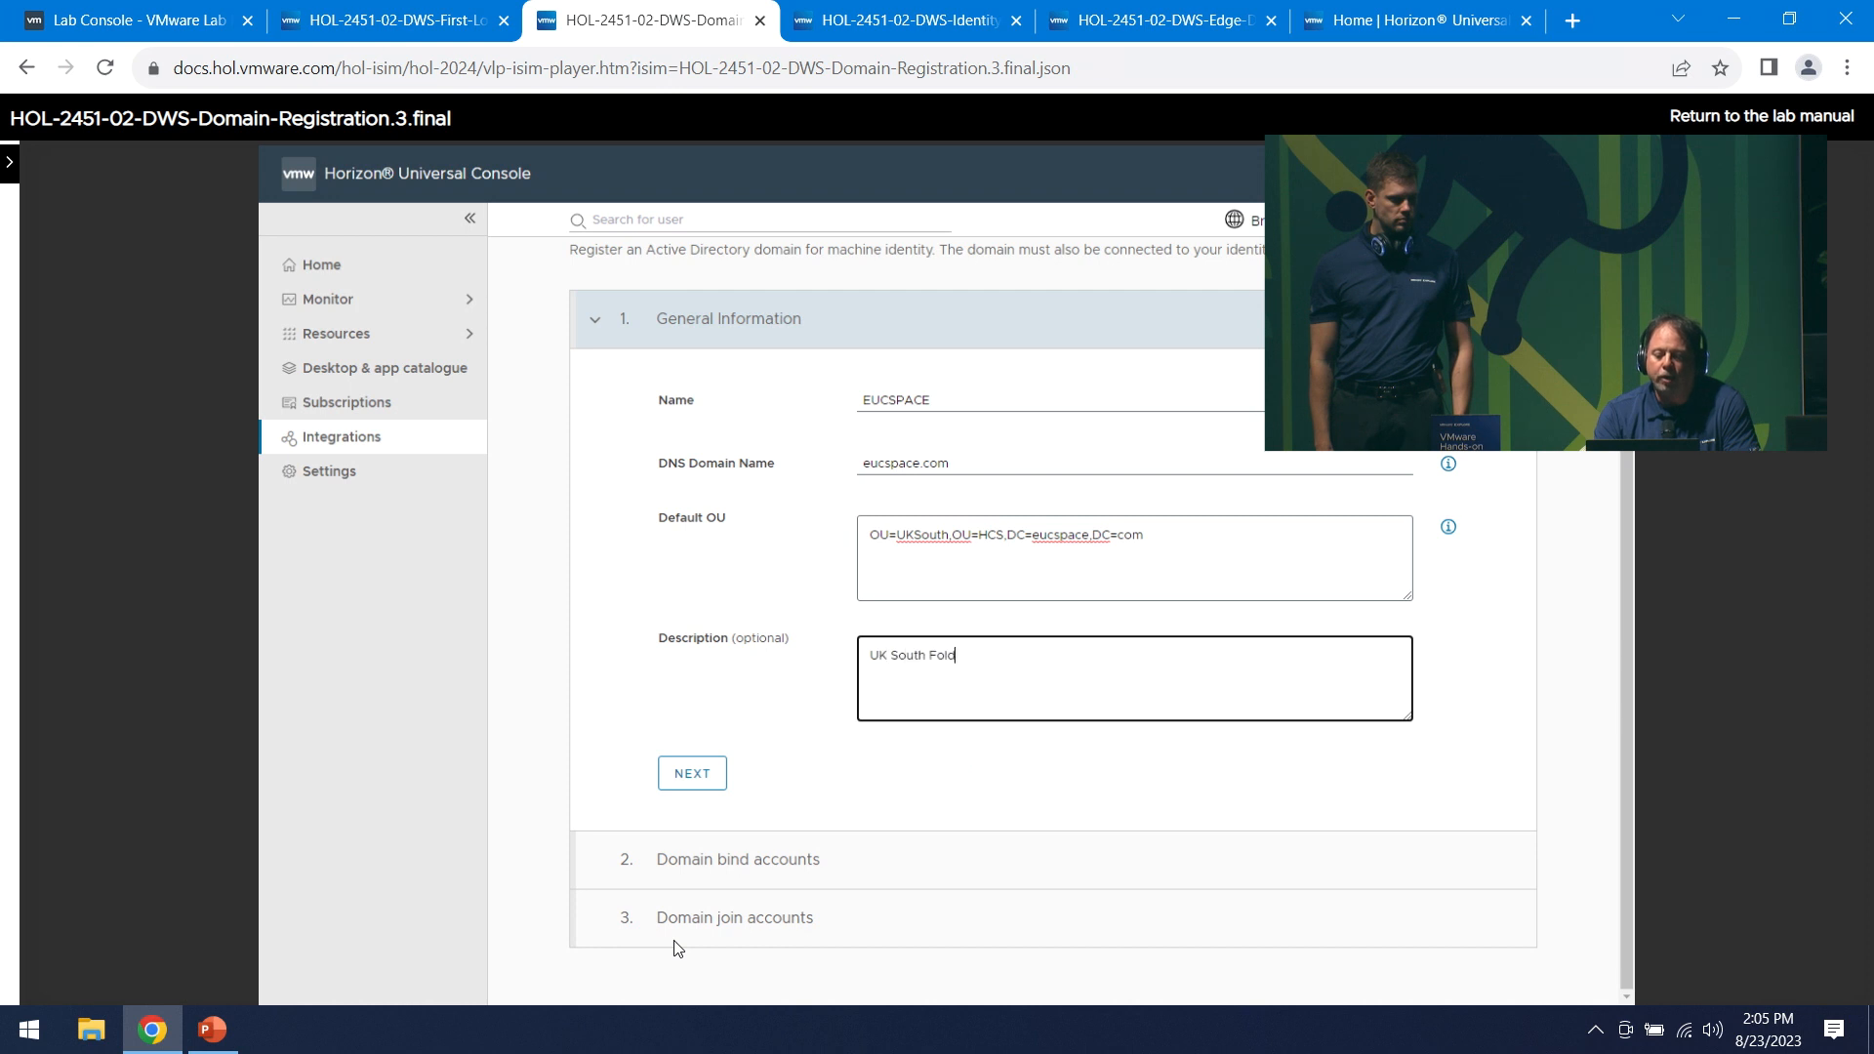
key(Tab)
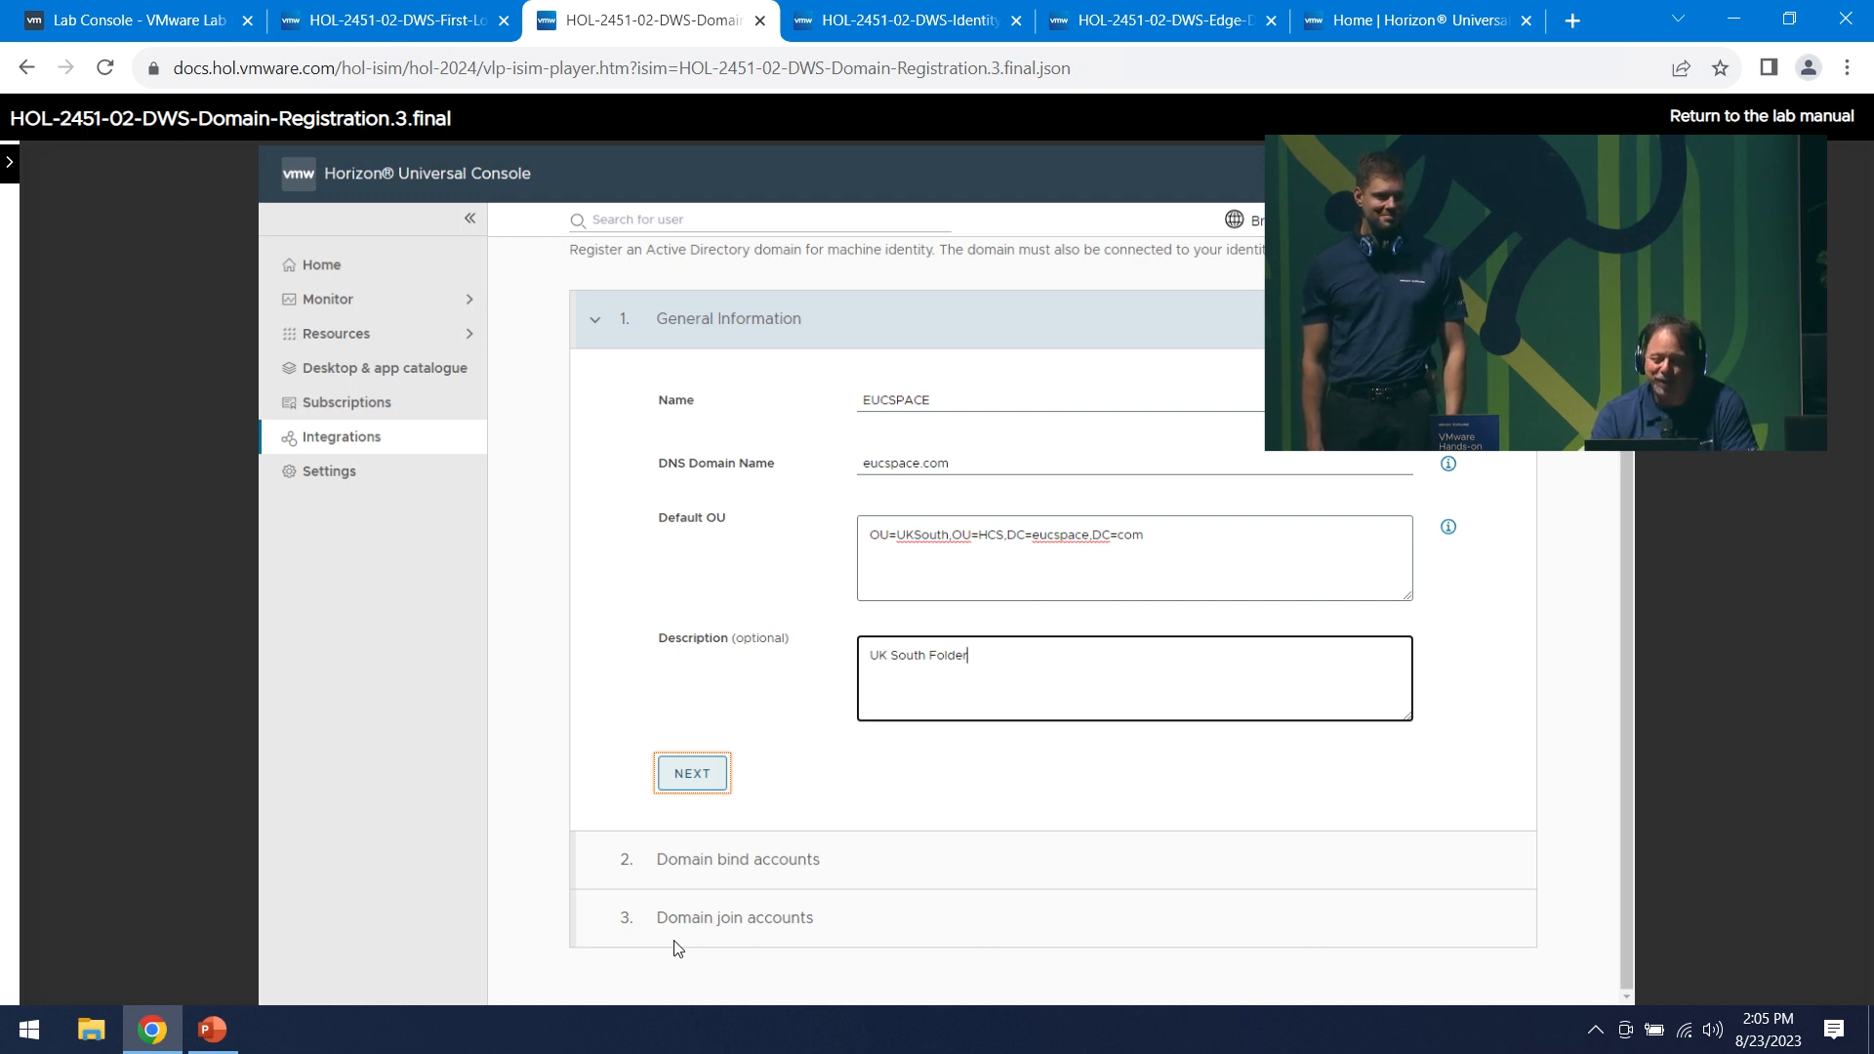
key(Right)
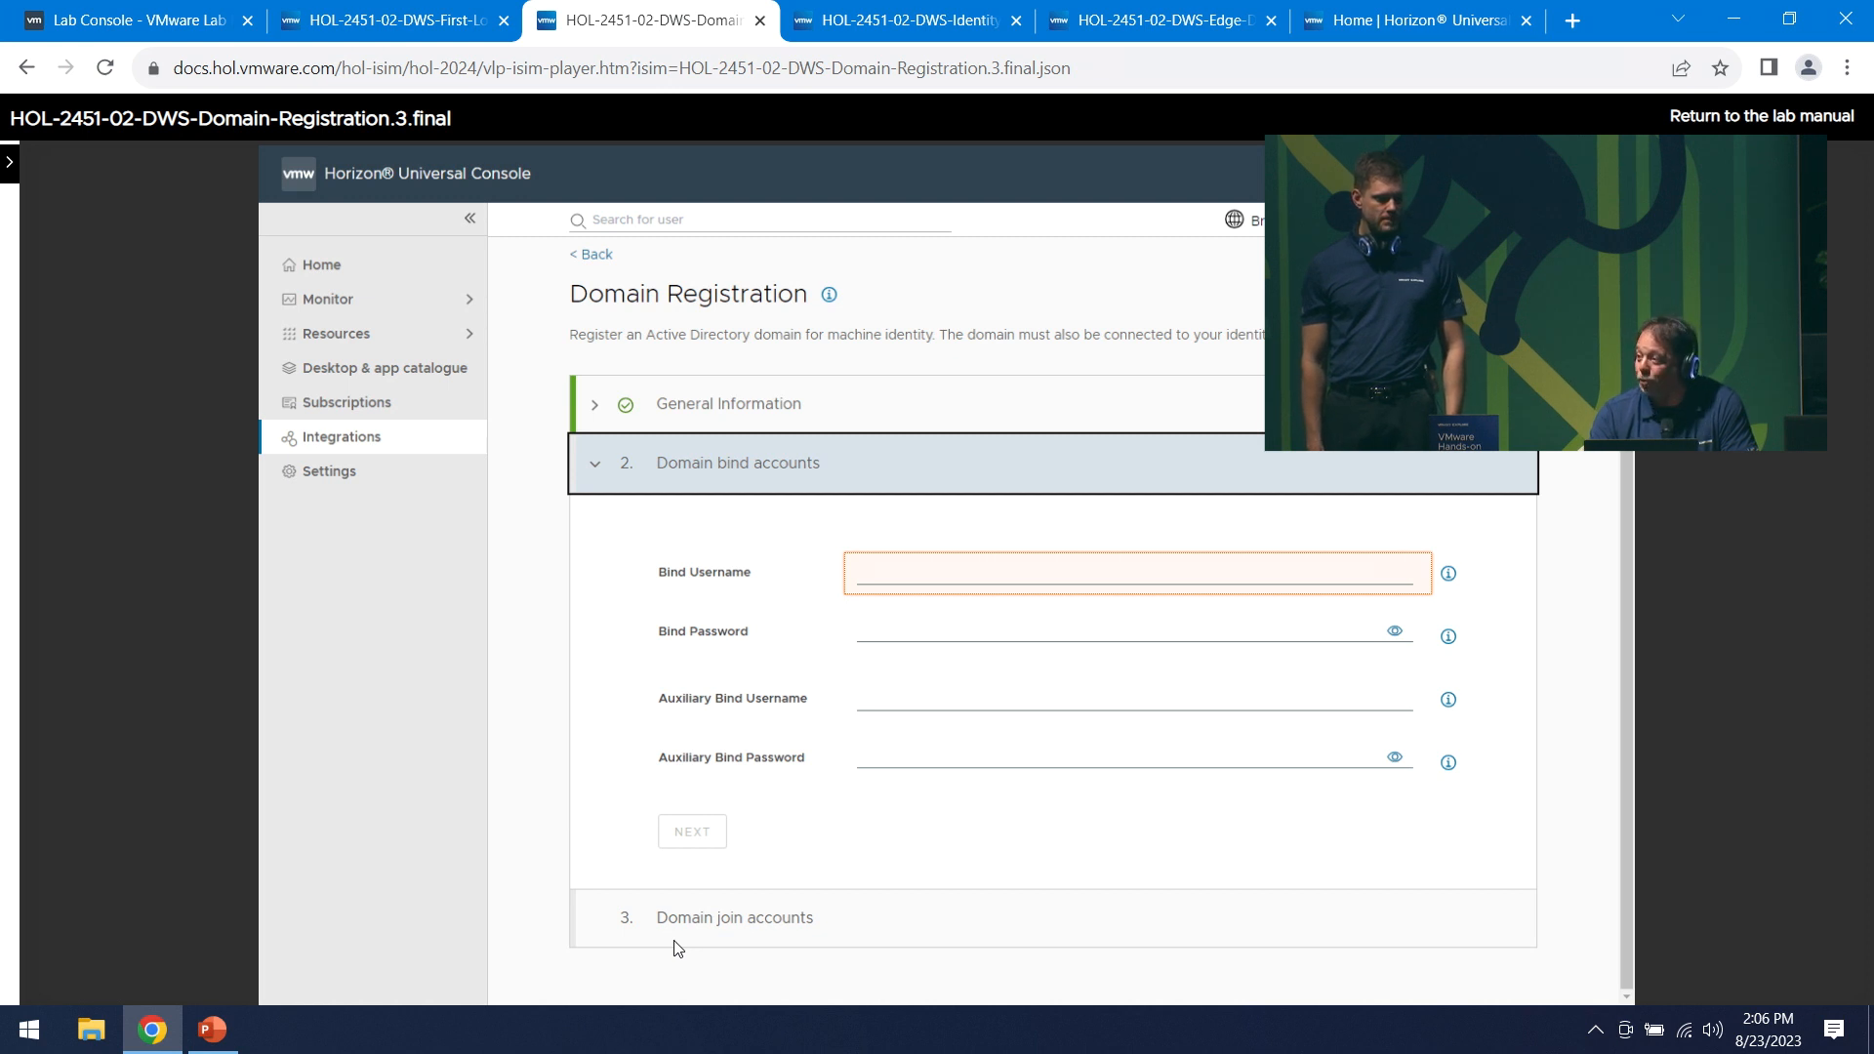
- Enter bind accounts HCS_Bind and HCS_Bind_Aux with their passwords
key(Right)
text(HCS_Bind)
key(Right)
text(••••••••••••••••)
key(Right)
text(HCS_Bind_Aux)
key(Right)
text(••••••••••)
key(Right)
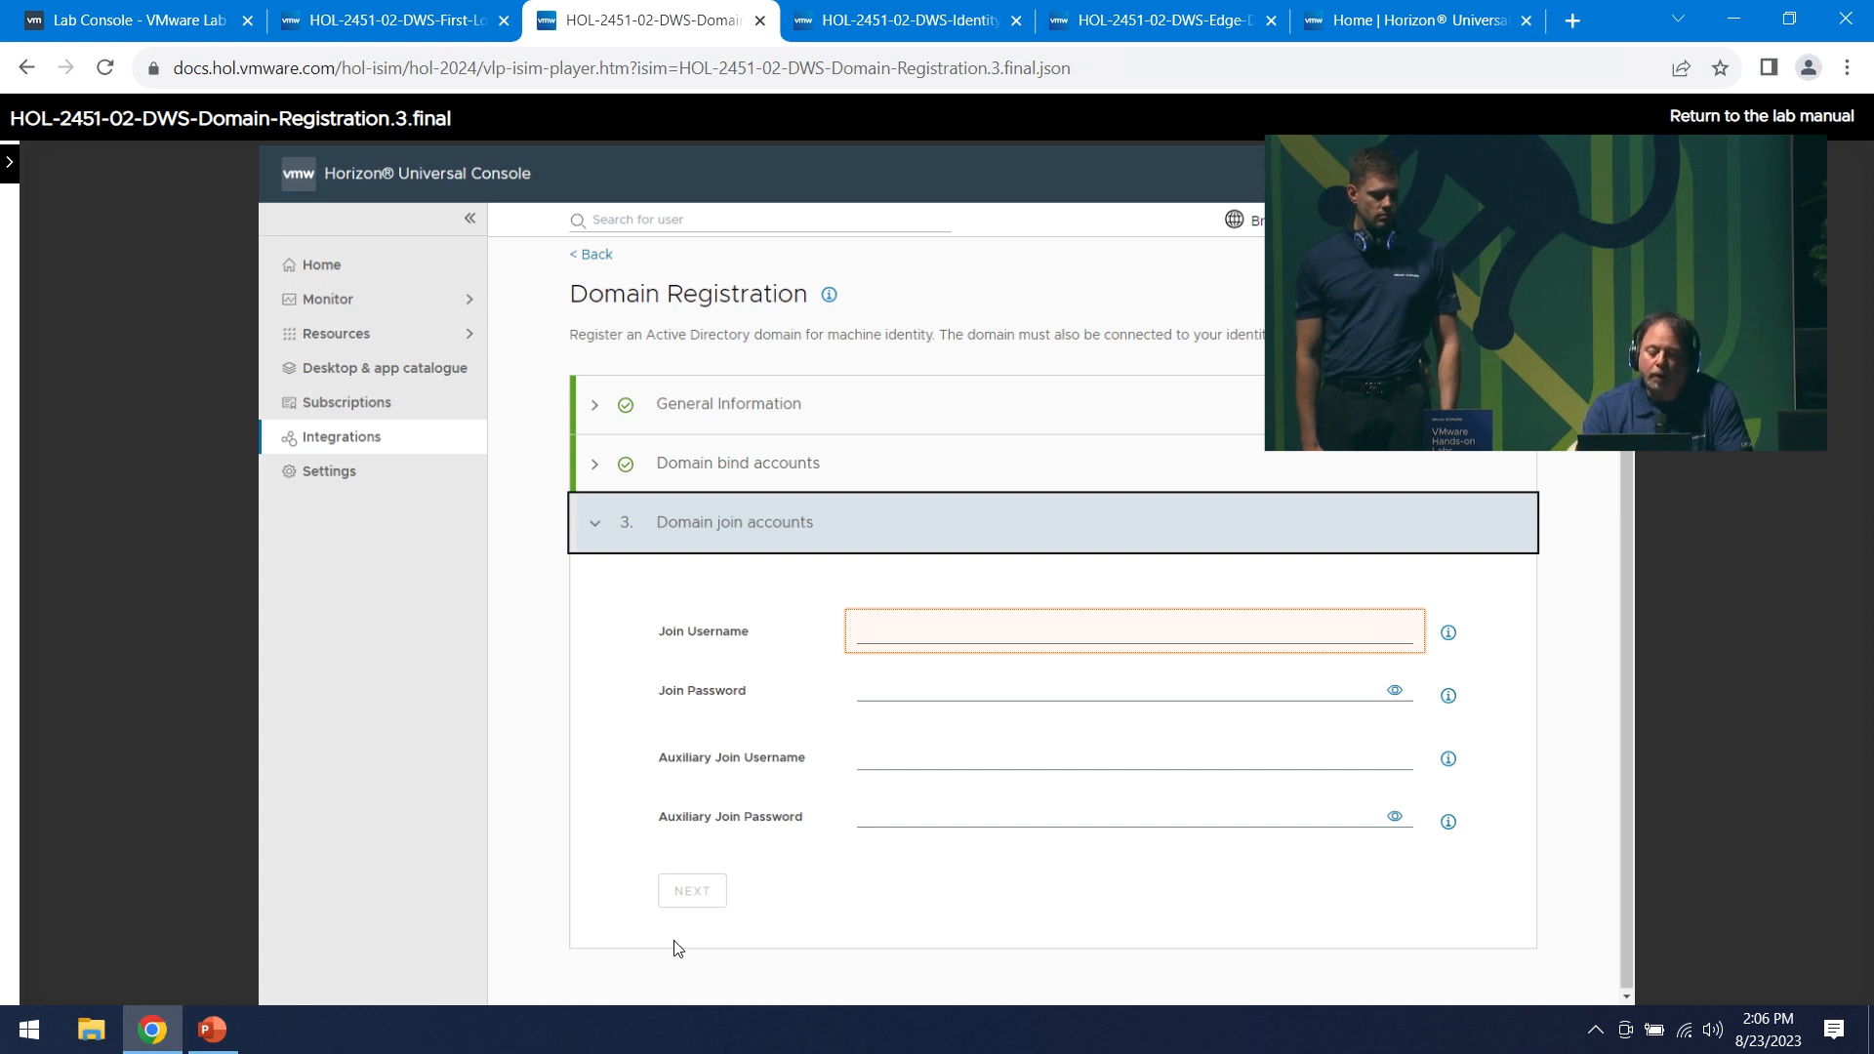
- Enter join accounts HCS_Join and HCS_Join_Aux with passwords, save, and open the Identity Registration lab
text(HCS_Join)
key(Tab)
text(••••••••••••••••)
key(Tab)
text(HCS_Join_Aux)
key(Tab)
text(•••••••••••)
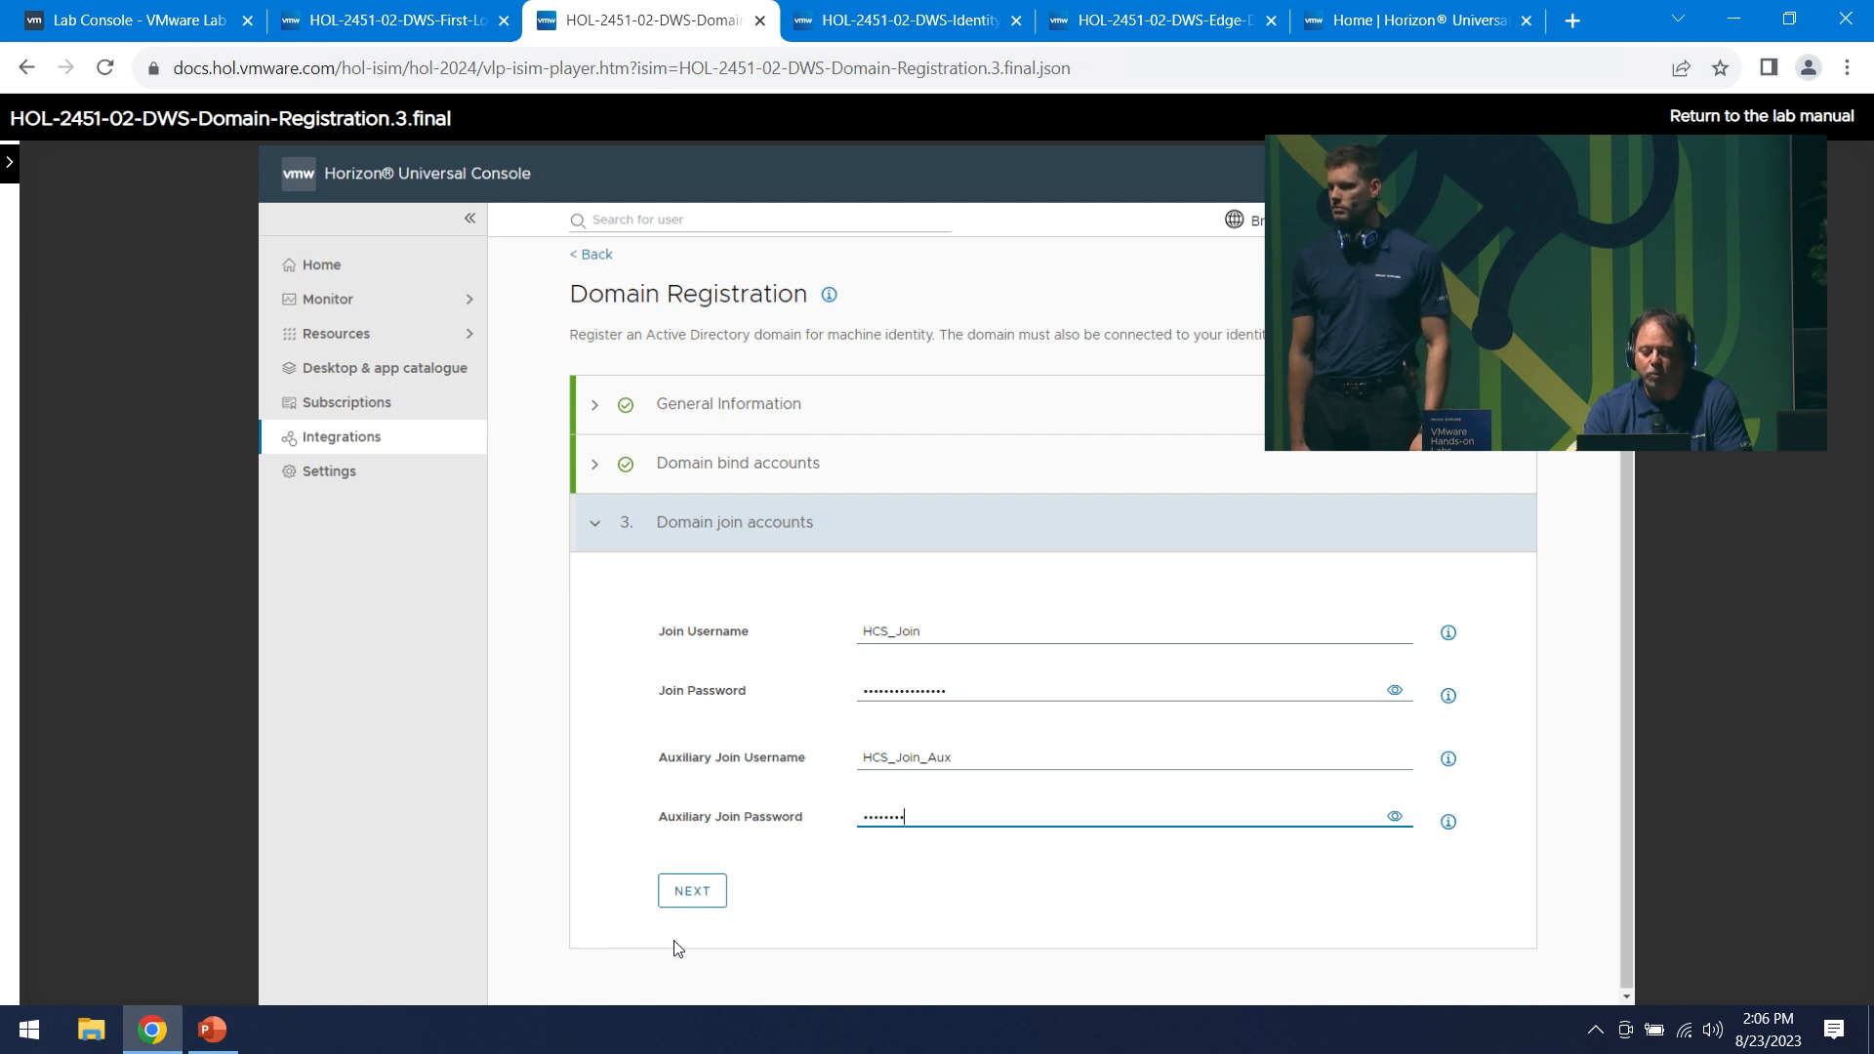
key(Return)
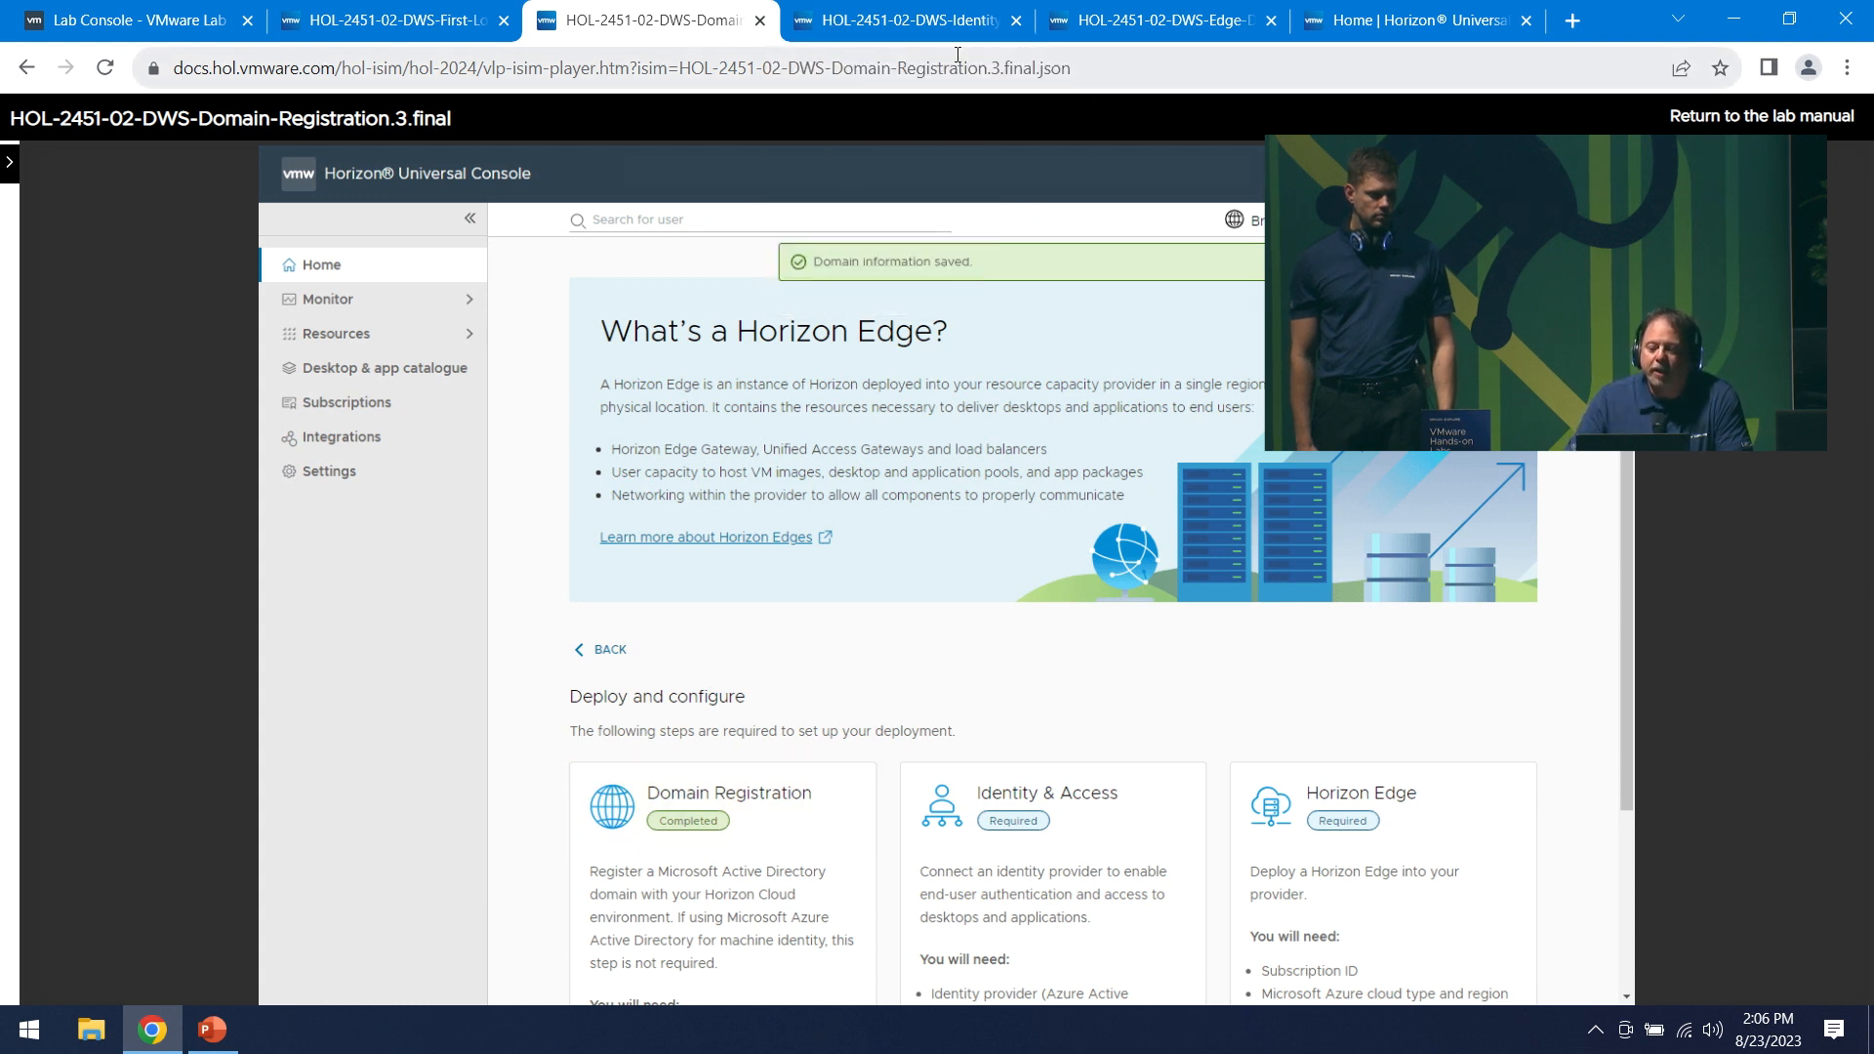
click(922, 18)
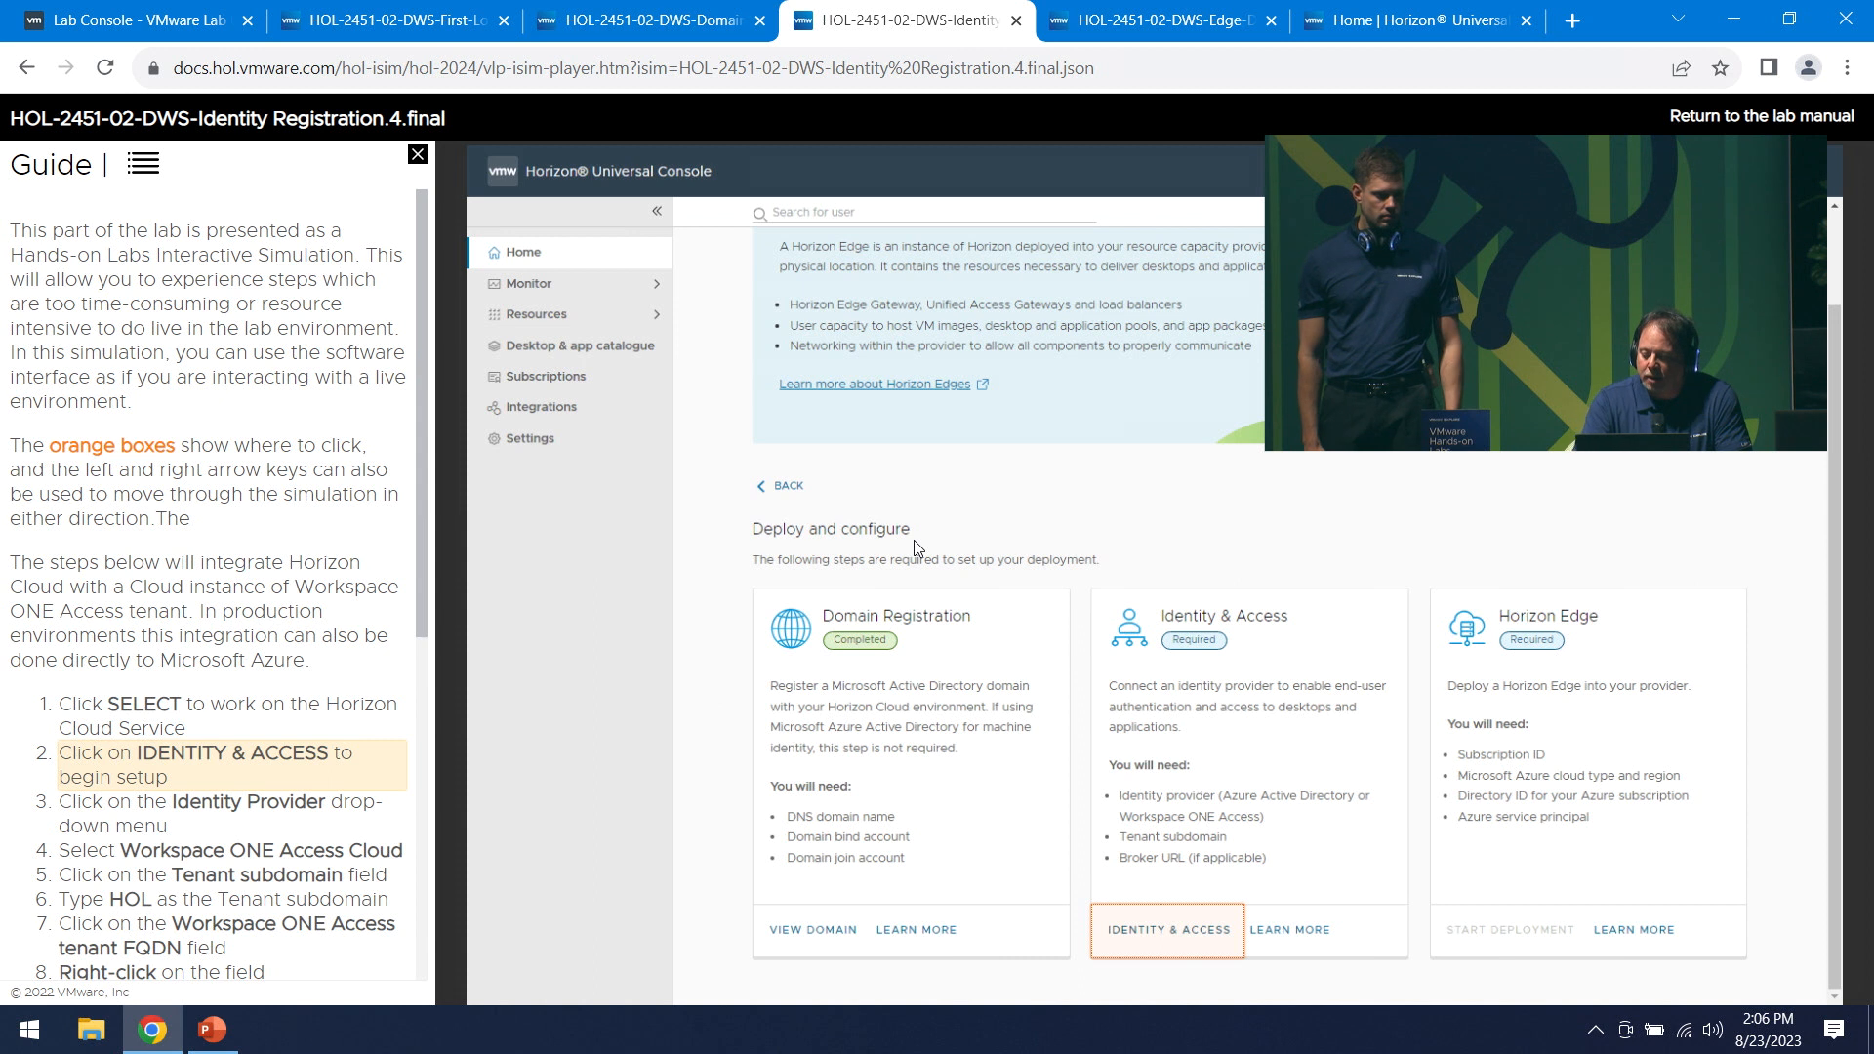
- Choose Workspace ONE Access Cloud, enter subdomain HOL, and paste FQDN eucspace.workspaceair.com
key(Right)
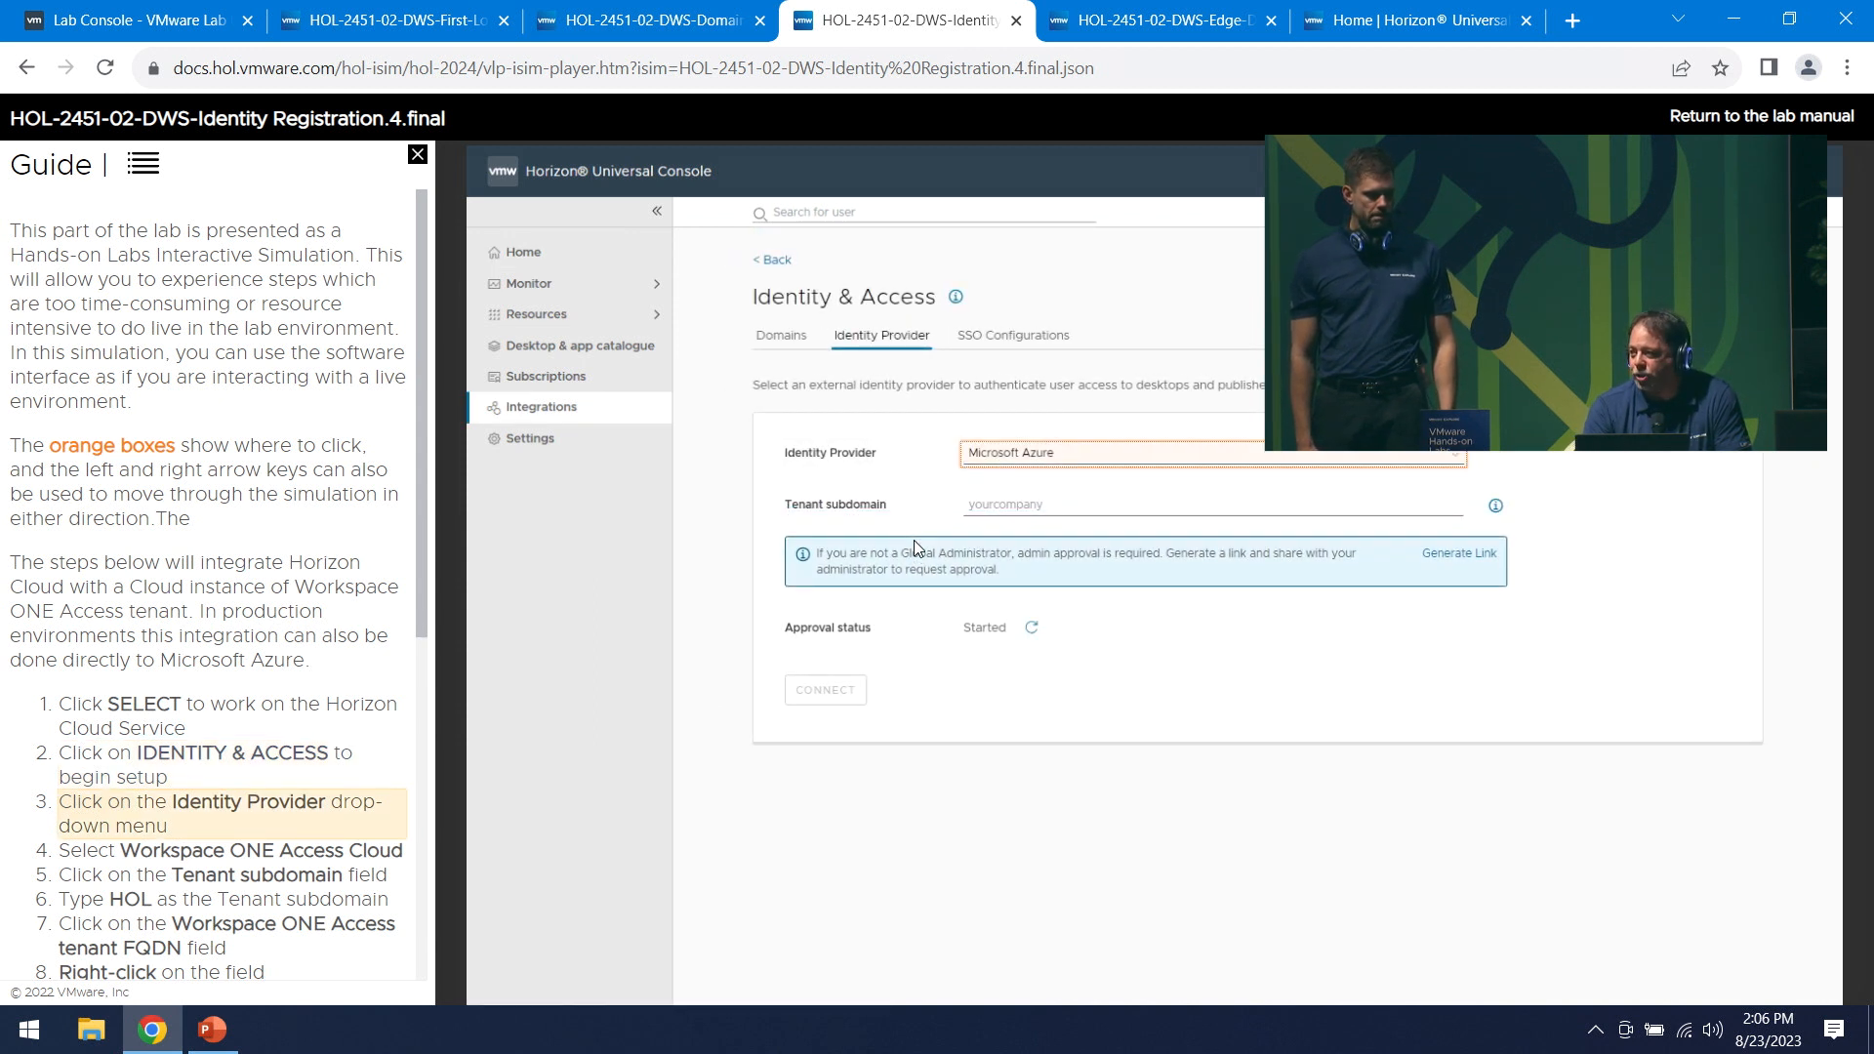
key(Right)
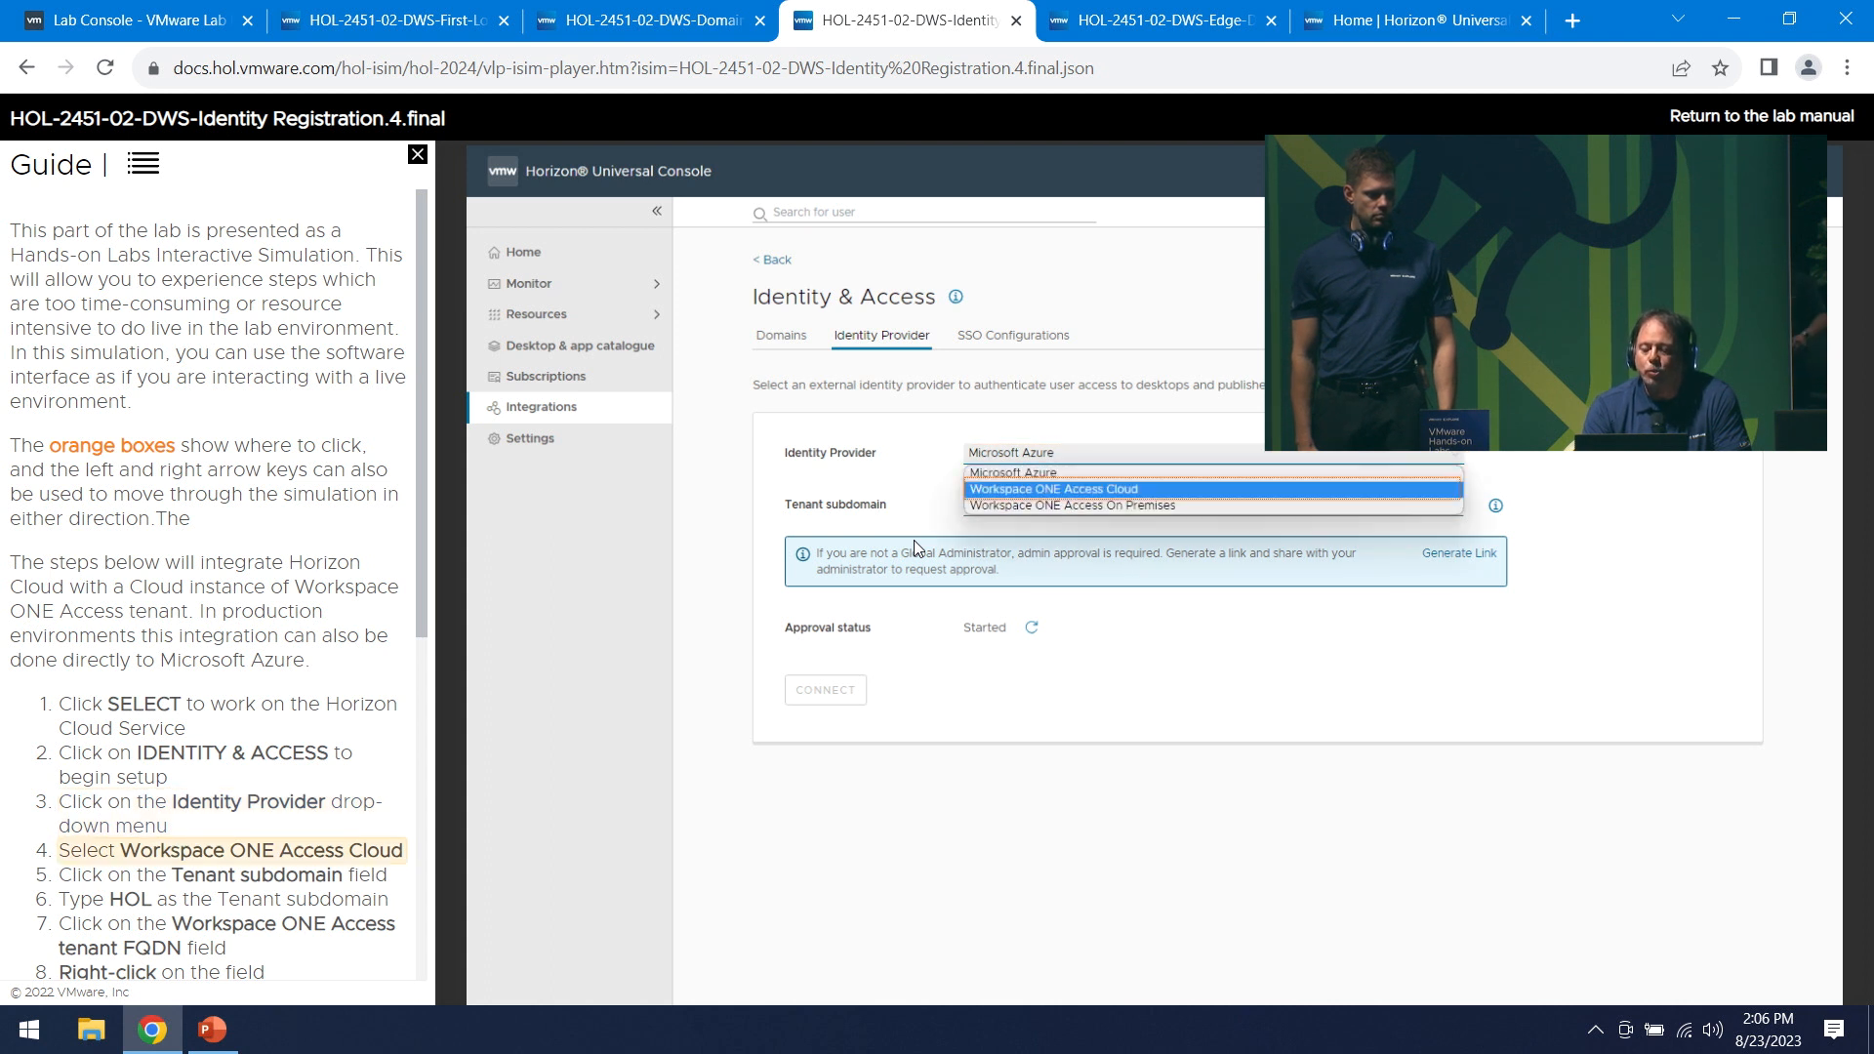
key(Right)
key(Right)
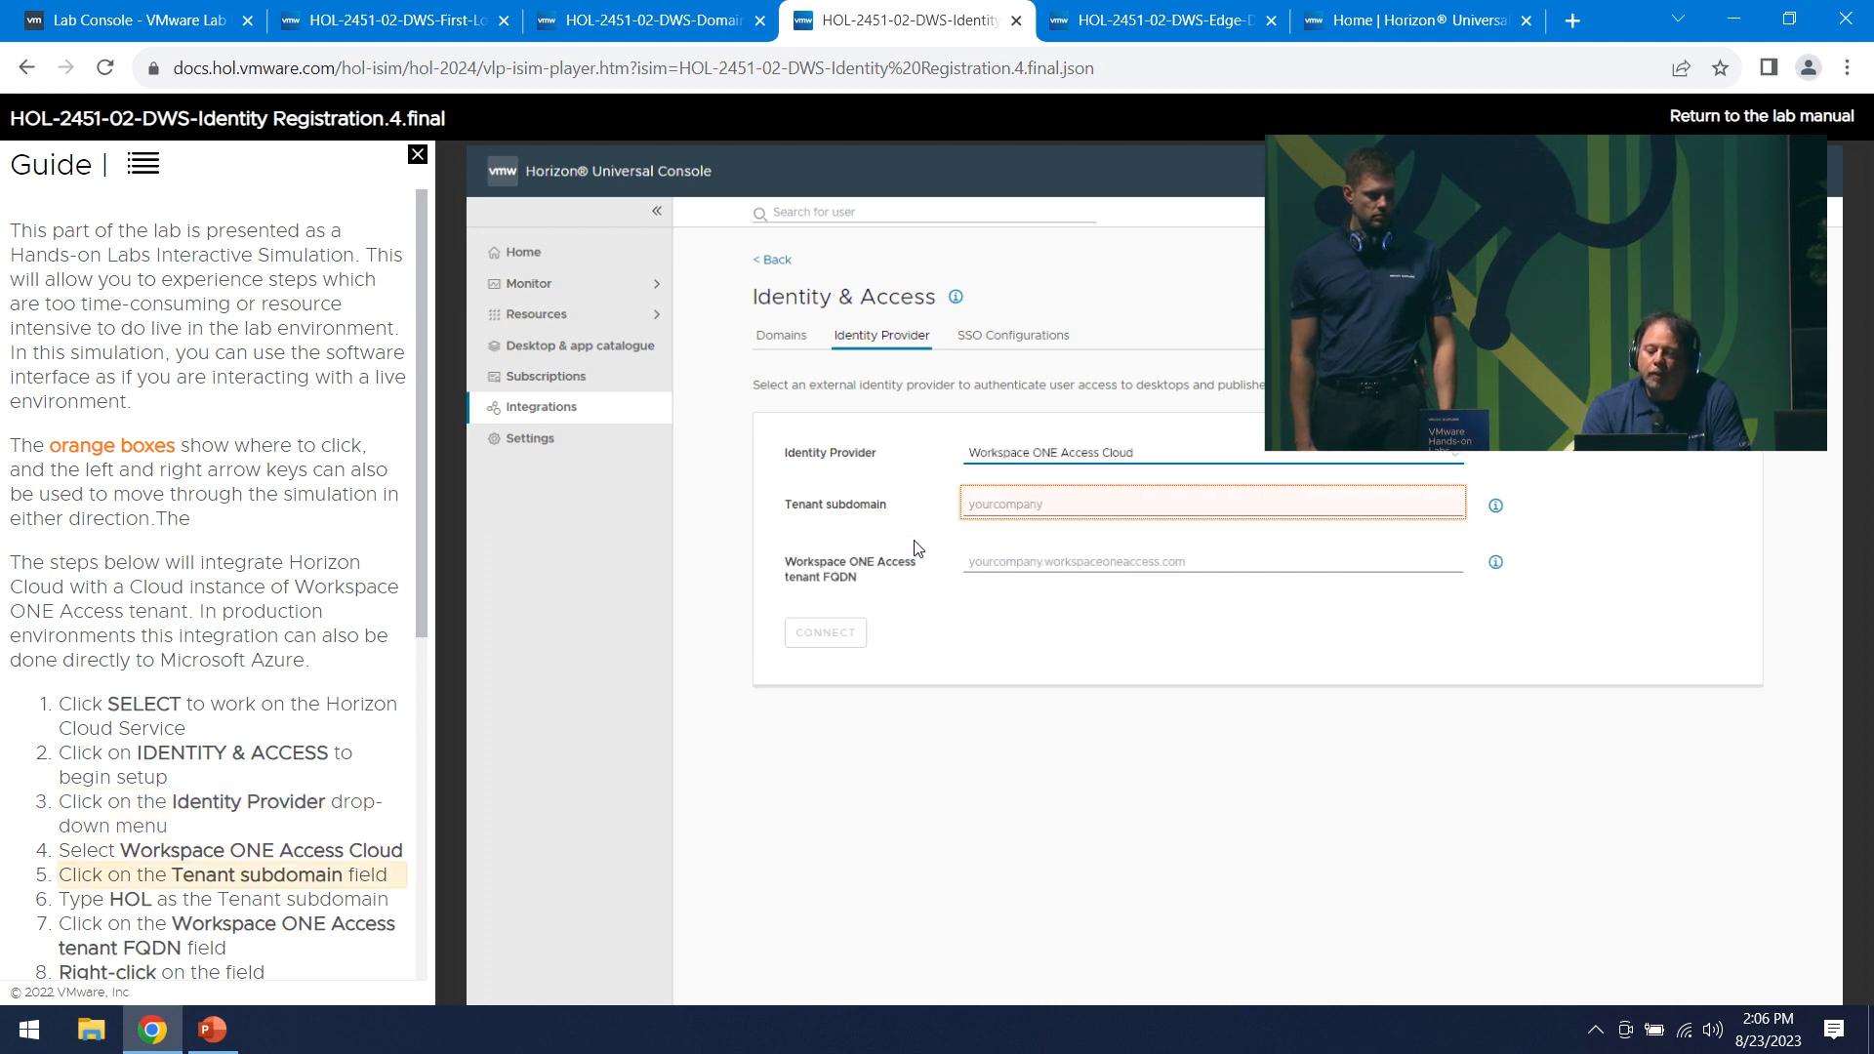
key(Right)
key(Right)
key(Right)
key(Right)
key(Right)
key(Right)
key(Right)
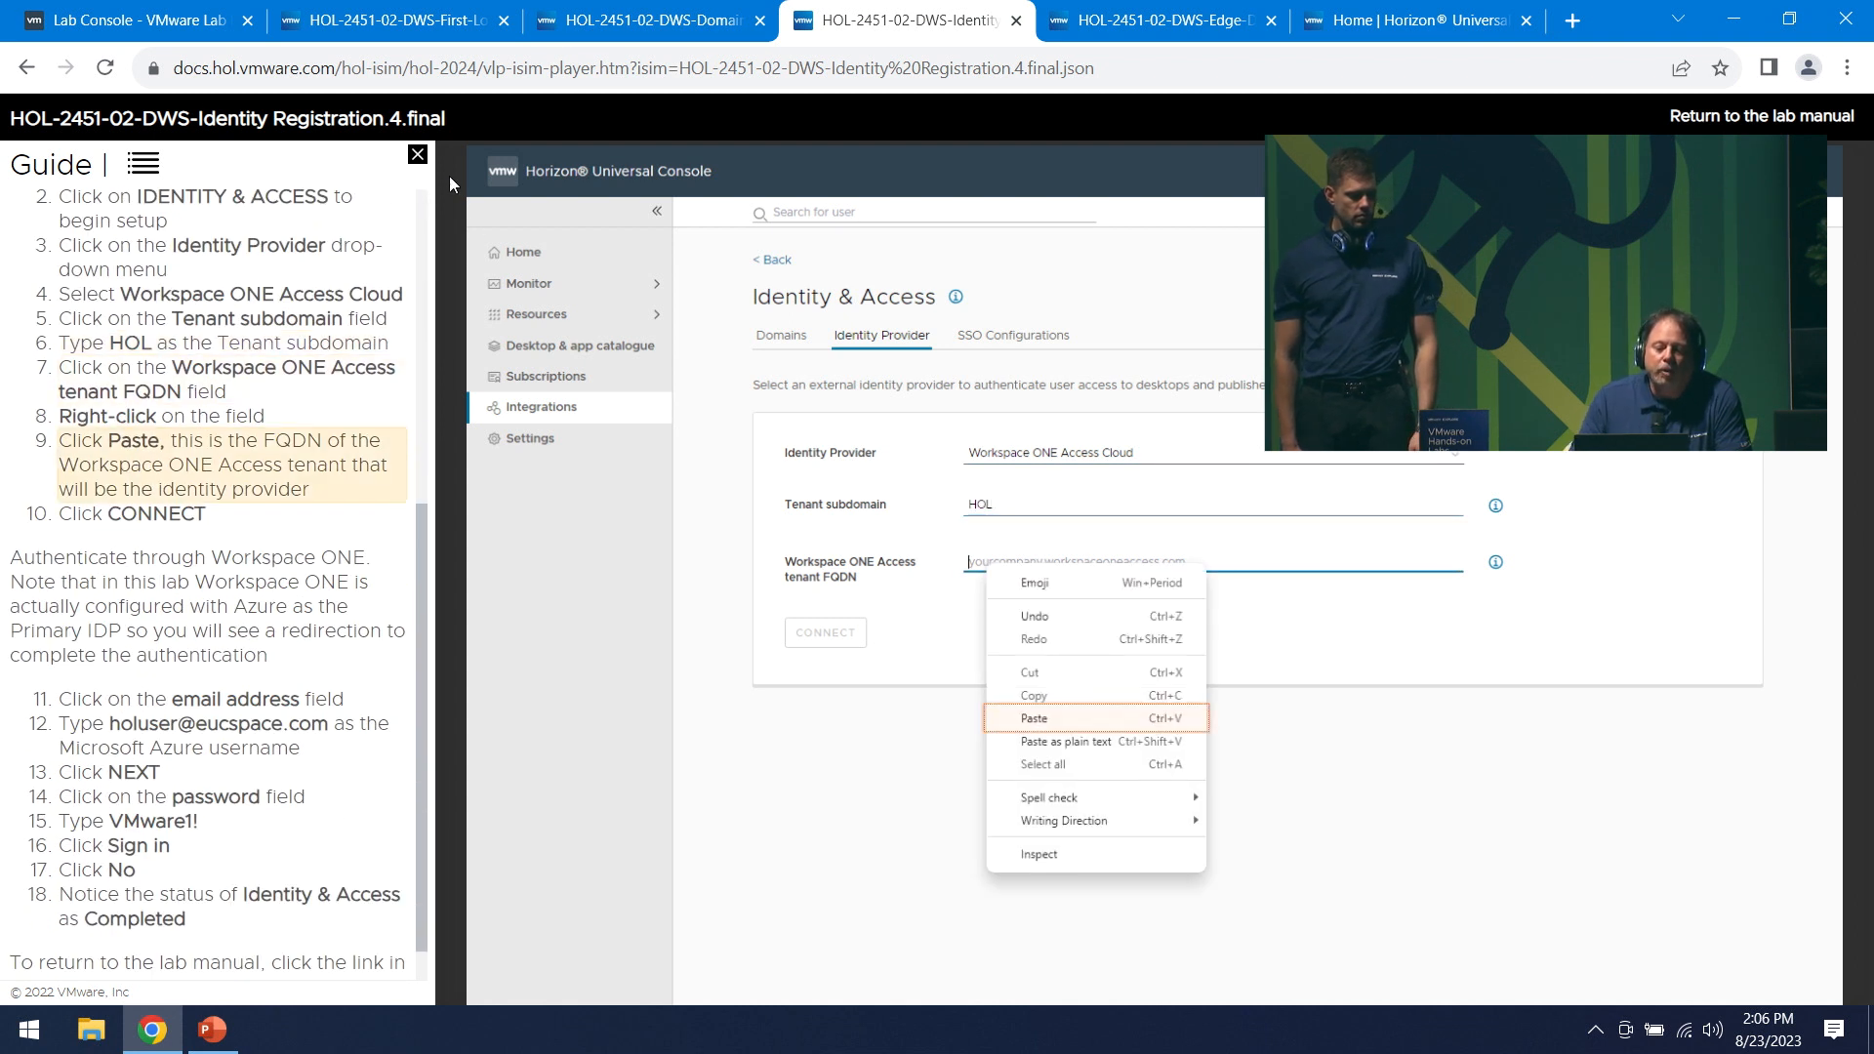
click(417, 156)
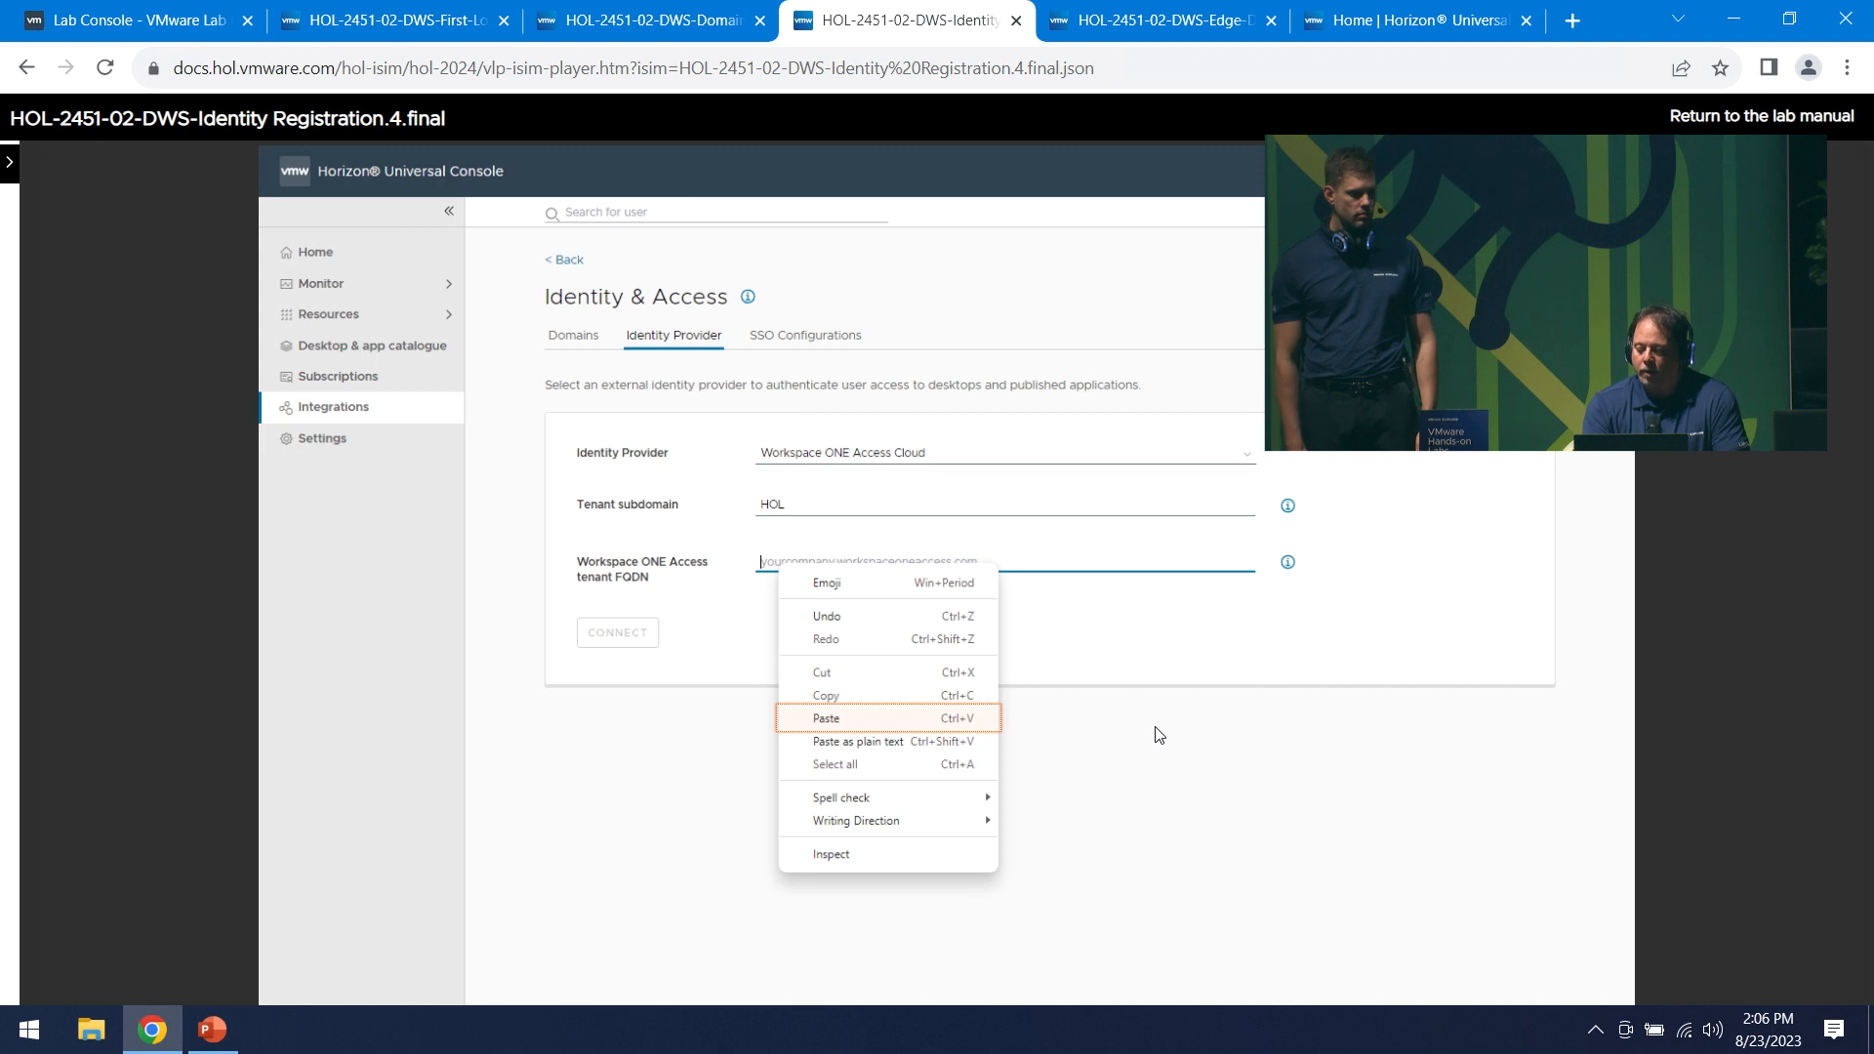
key(Right)
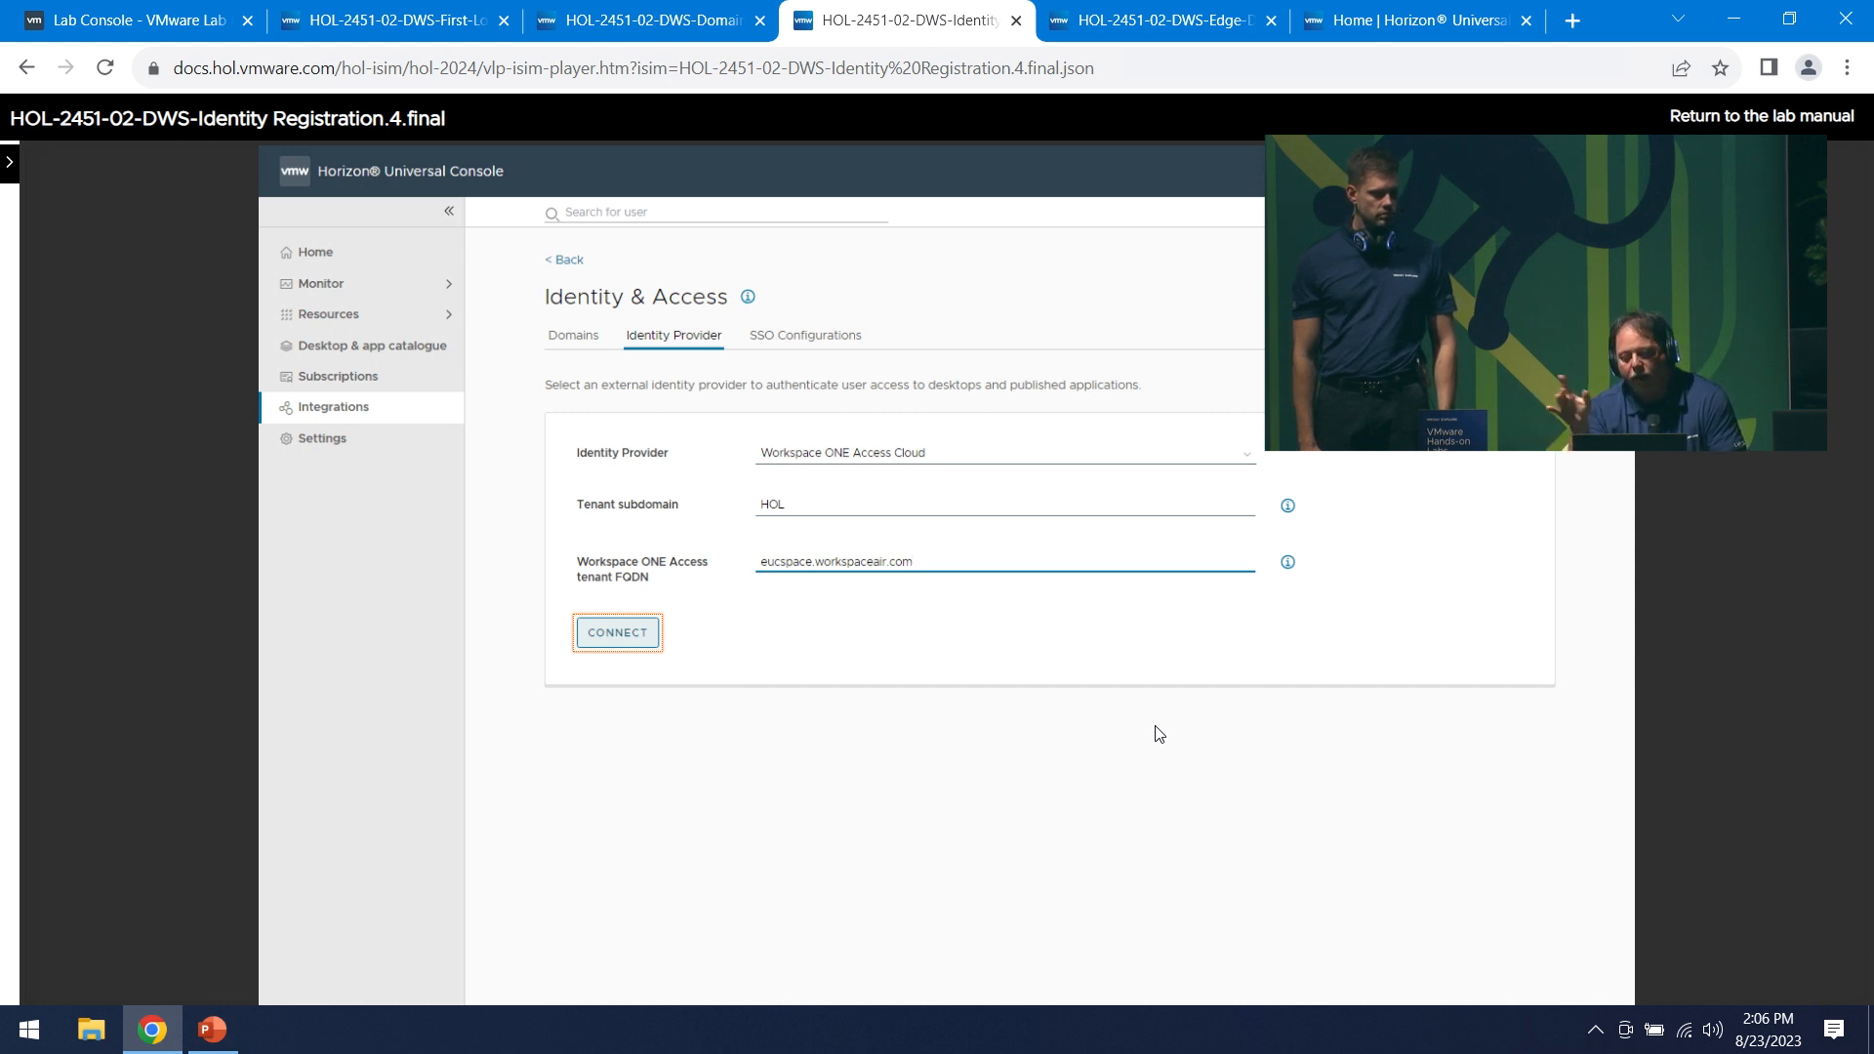
- Connect the tenant, sign in with the lab user's e-mail and password, and decline staying signed in
key(Right)
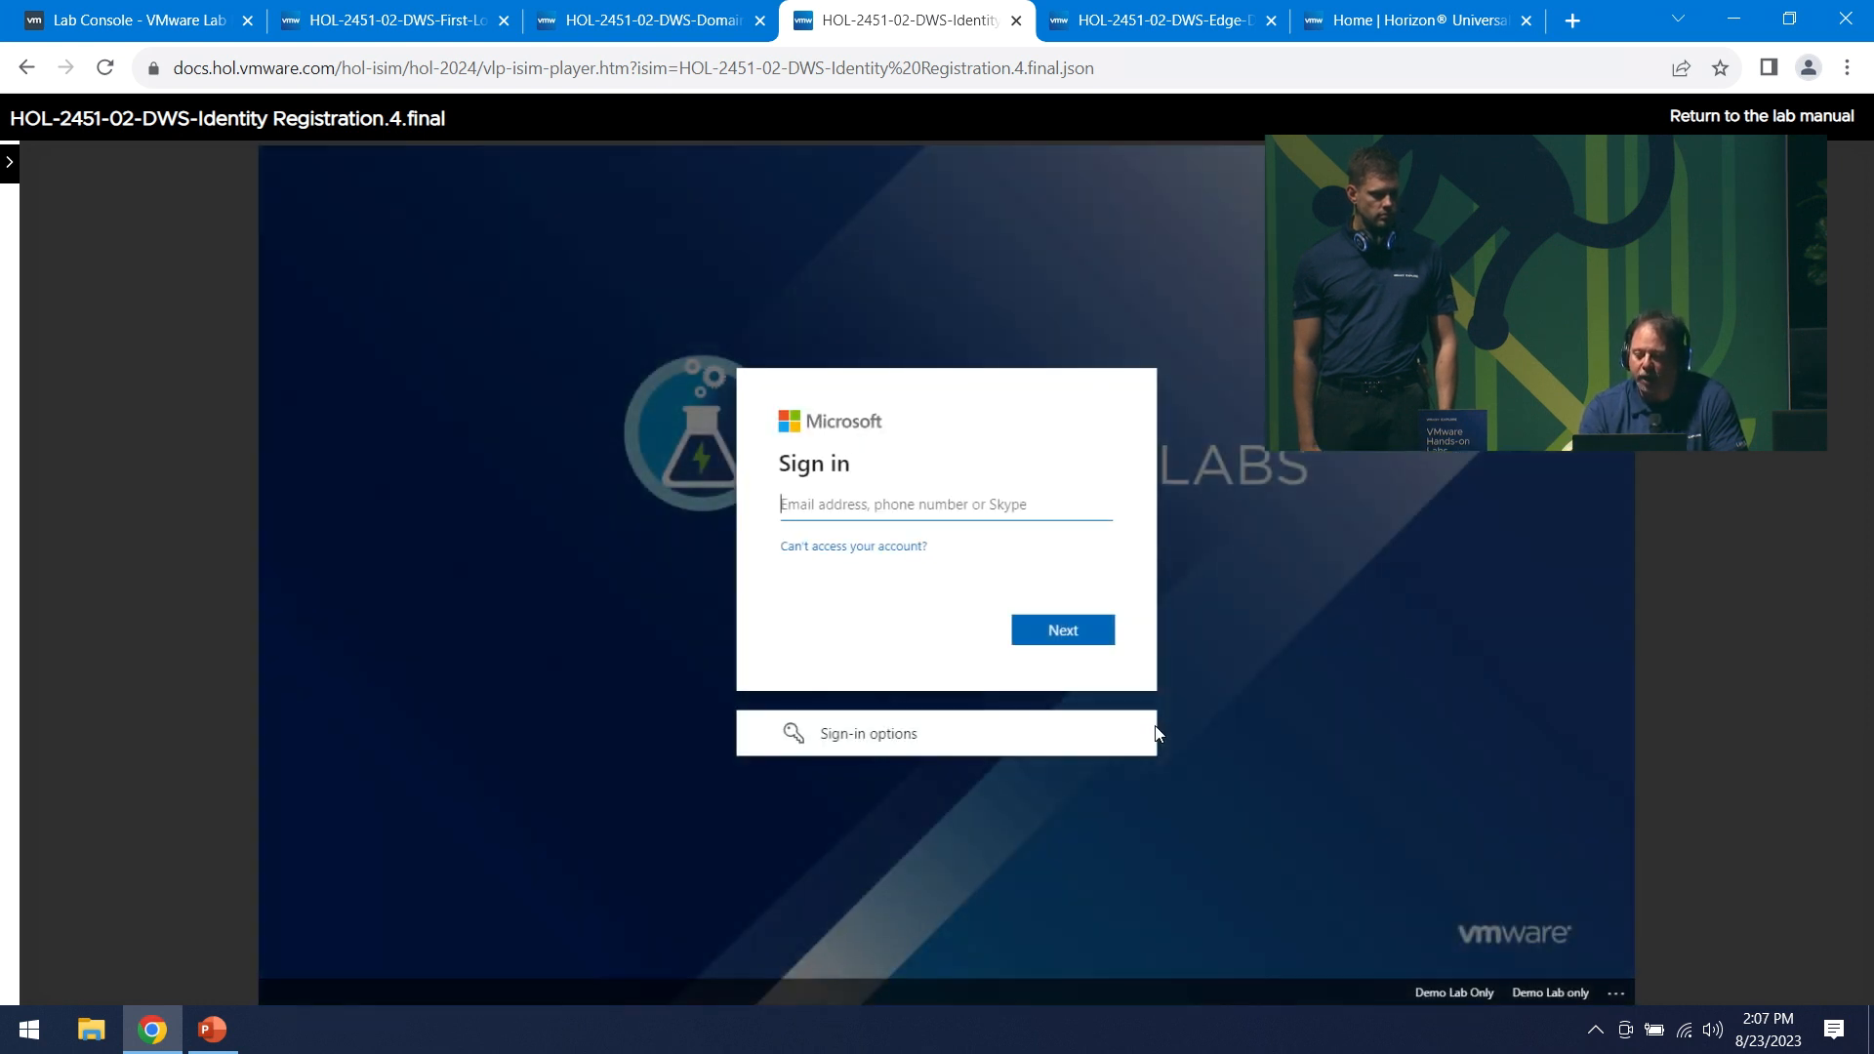
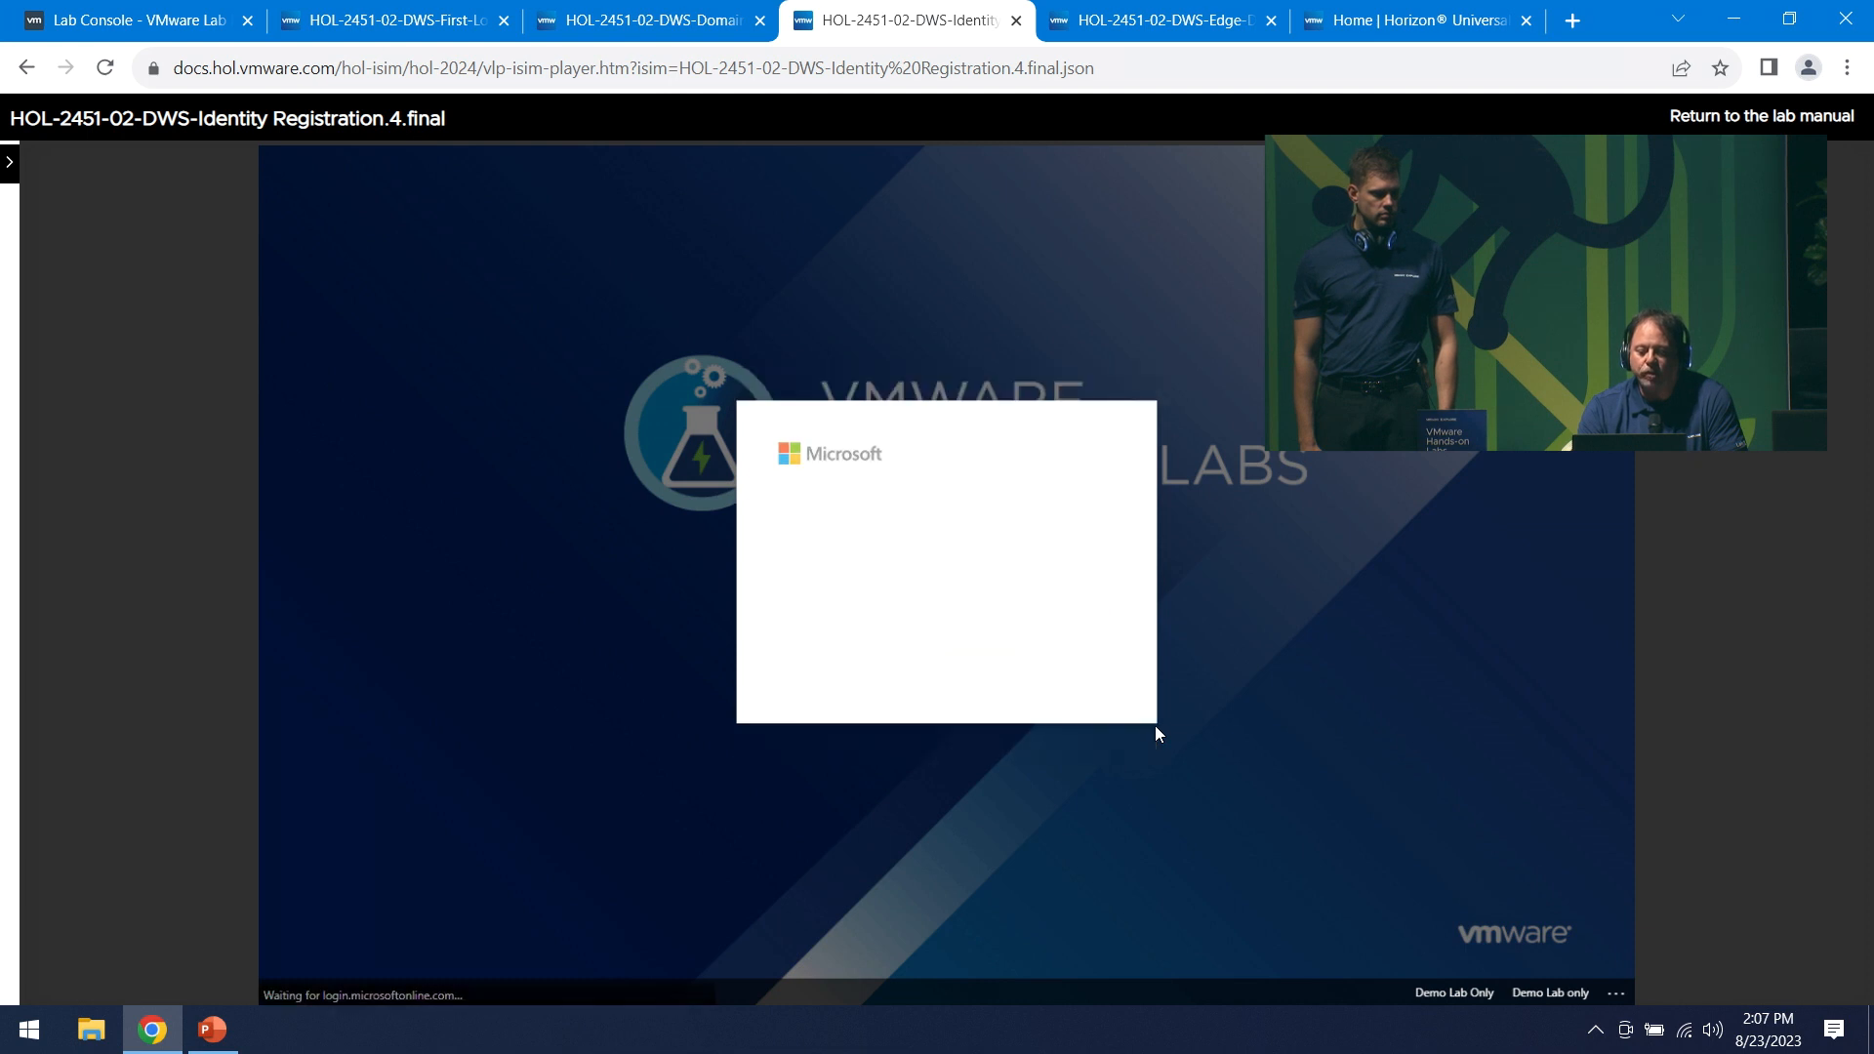
text(VMware1!)
key(Return)
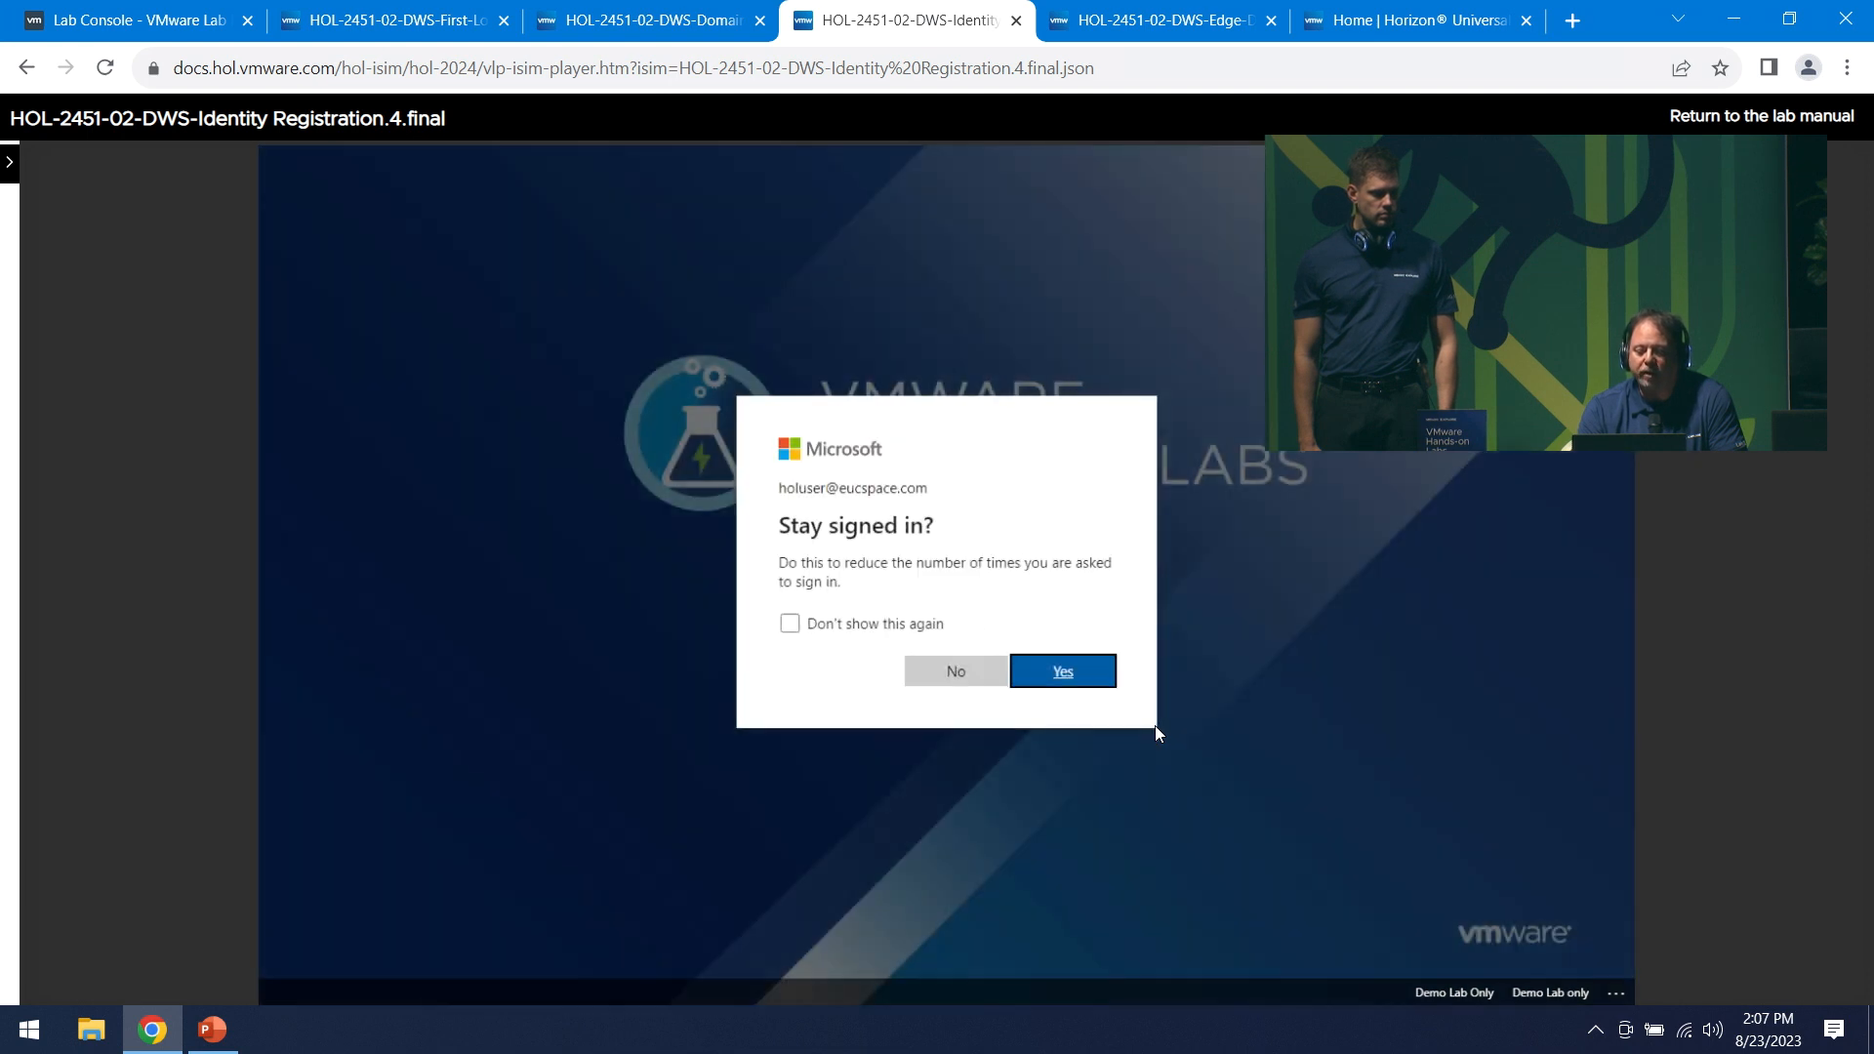
key(Return)
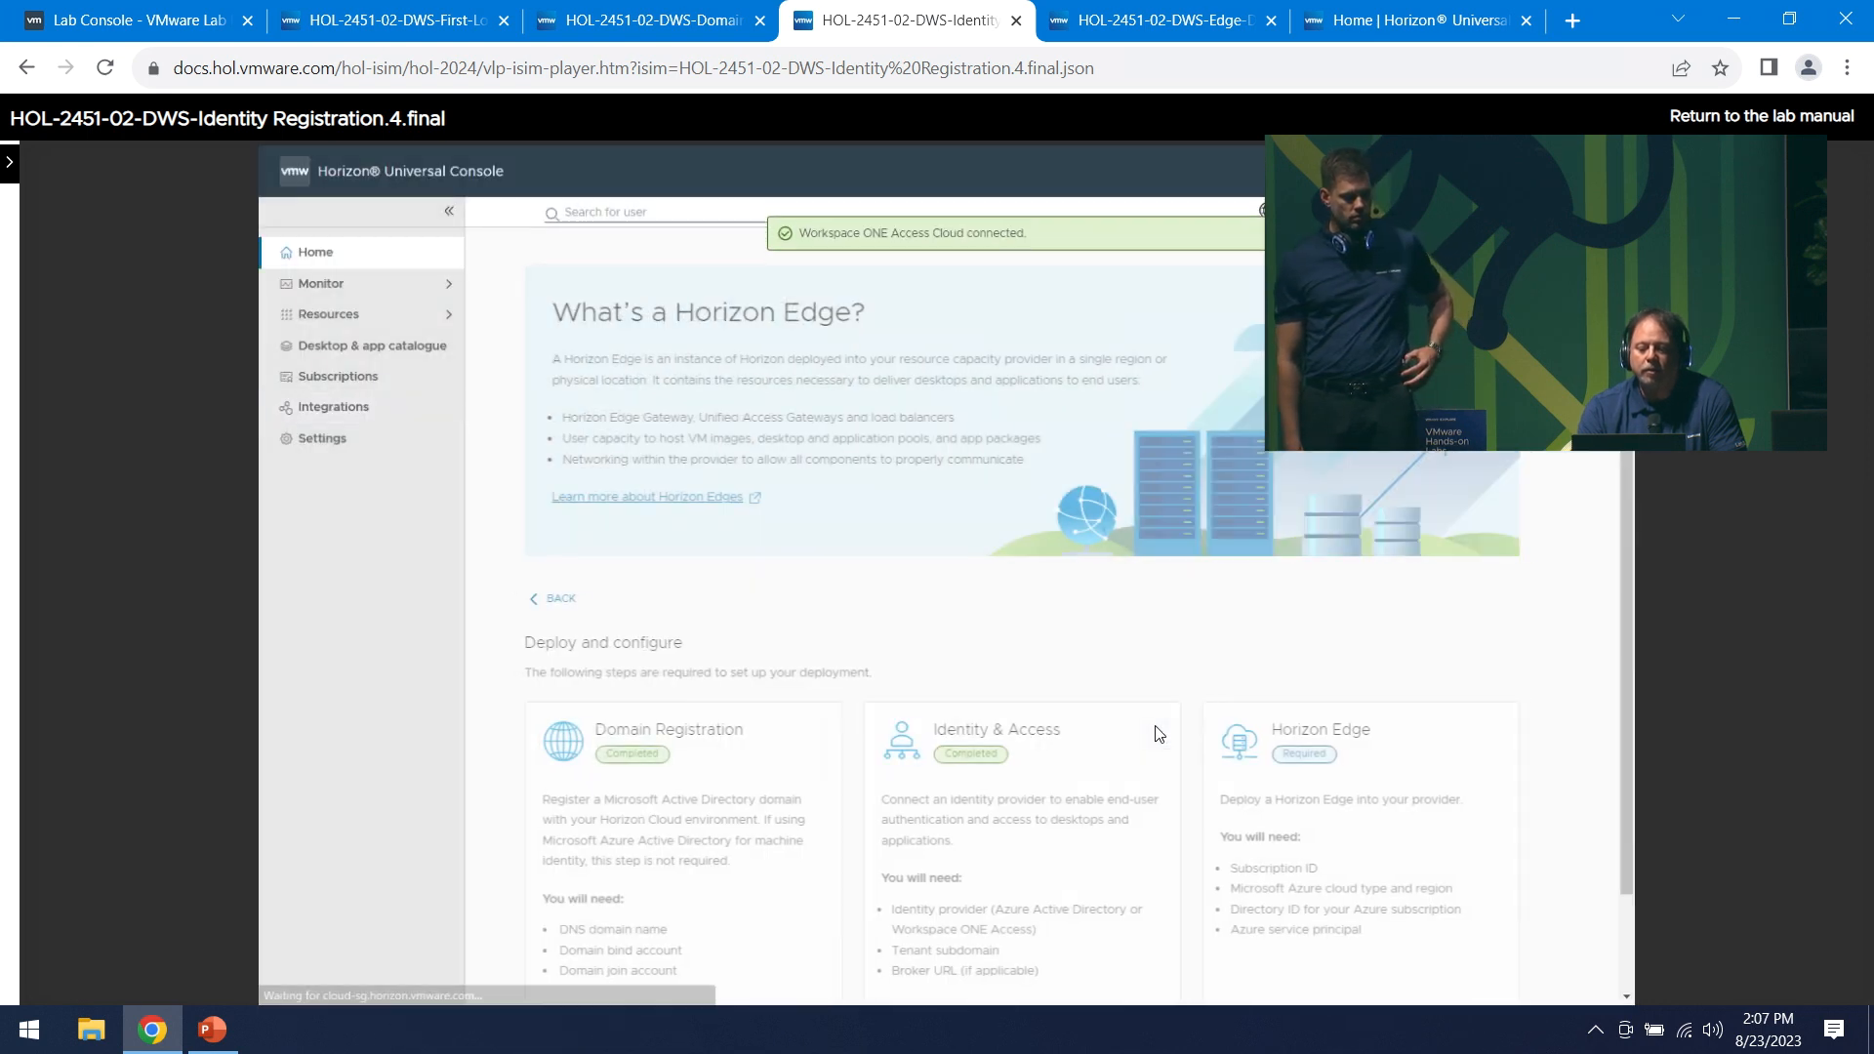
scroll(1158, 734, down, 1)
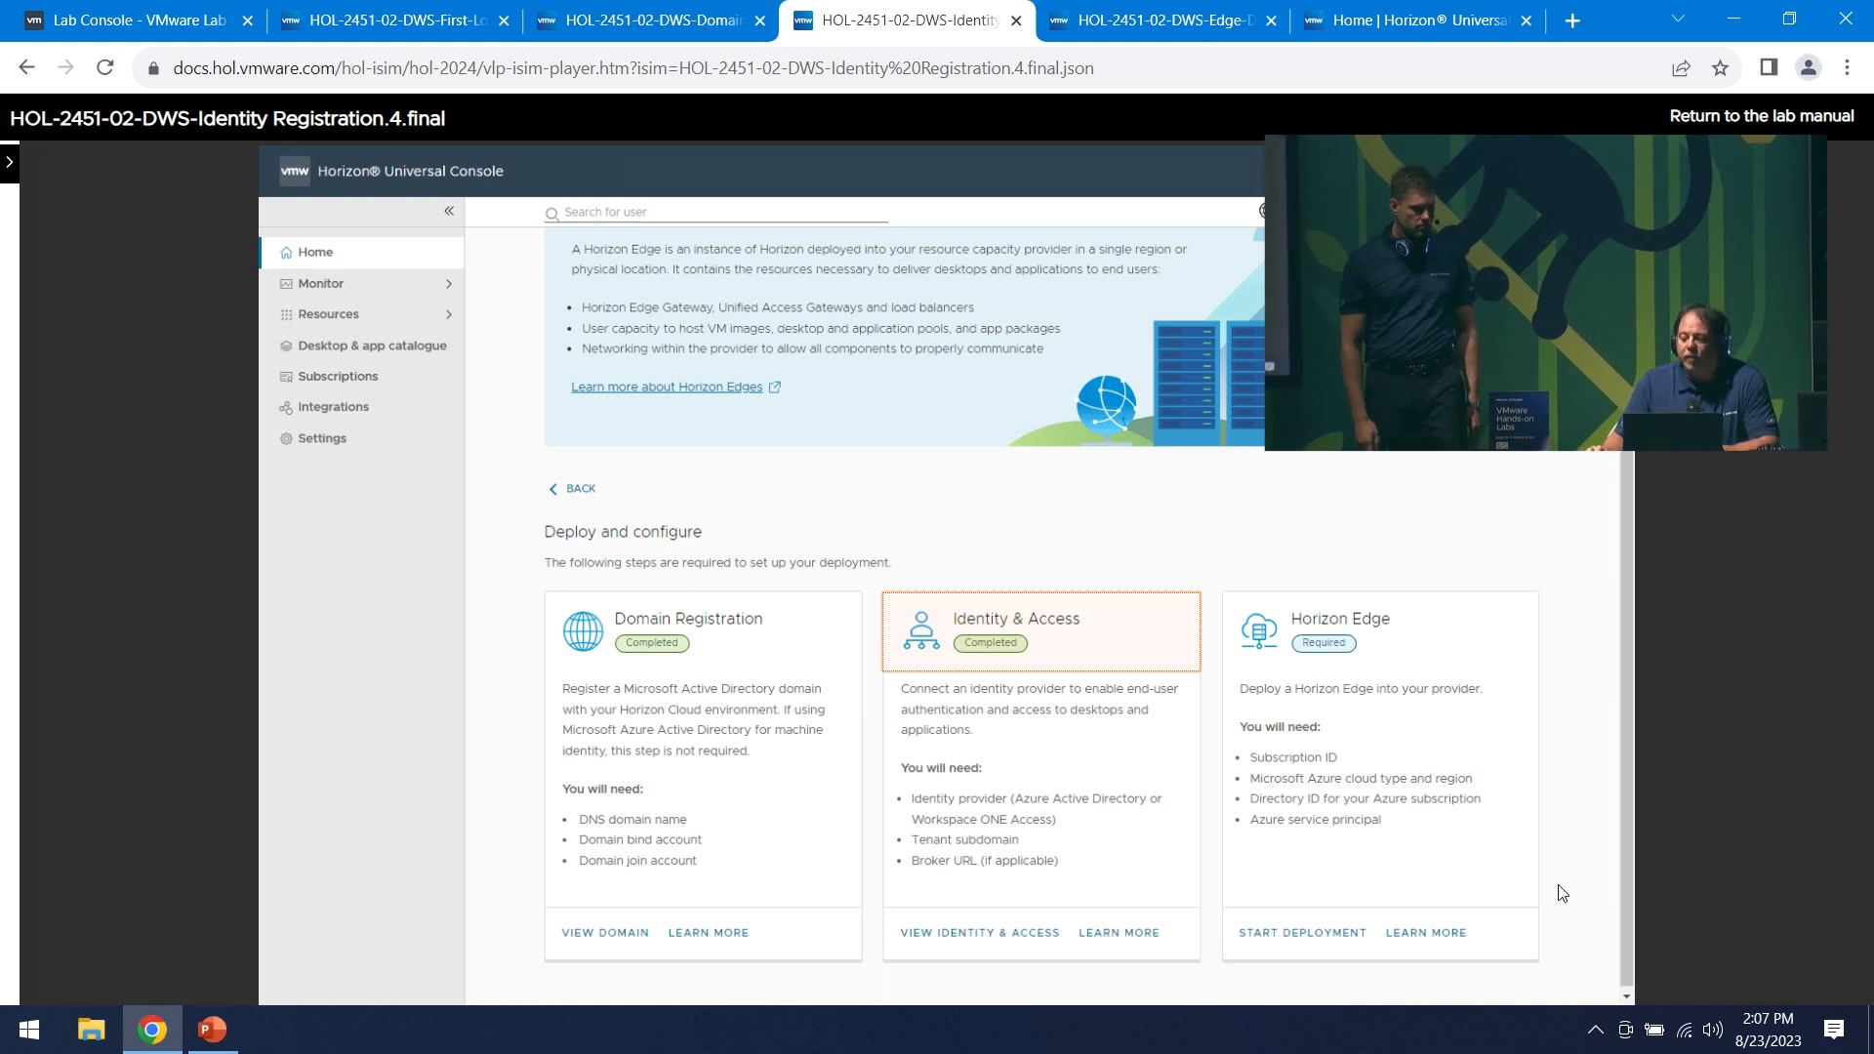
- Start an Edge deployment named Edge001-London with description 'UK London South - Edge 001'
click(1125, 35)
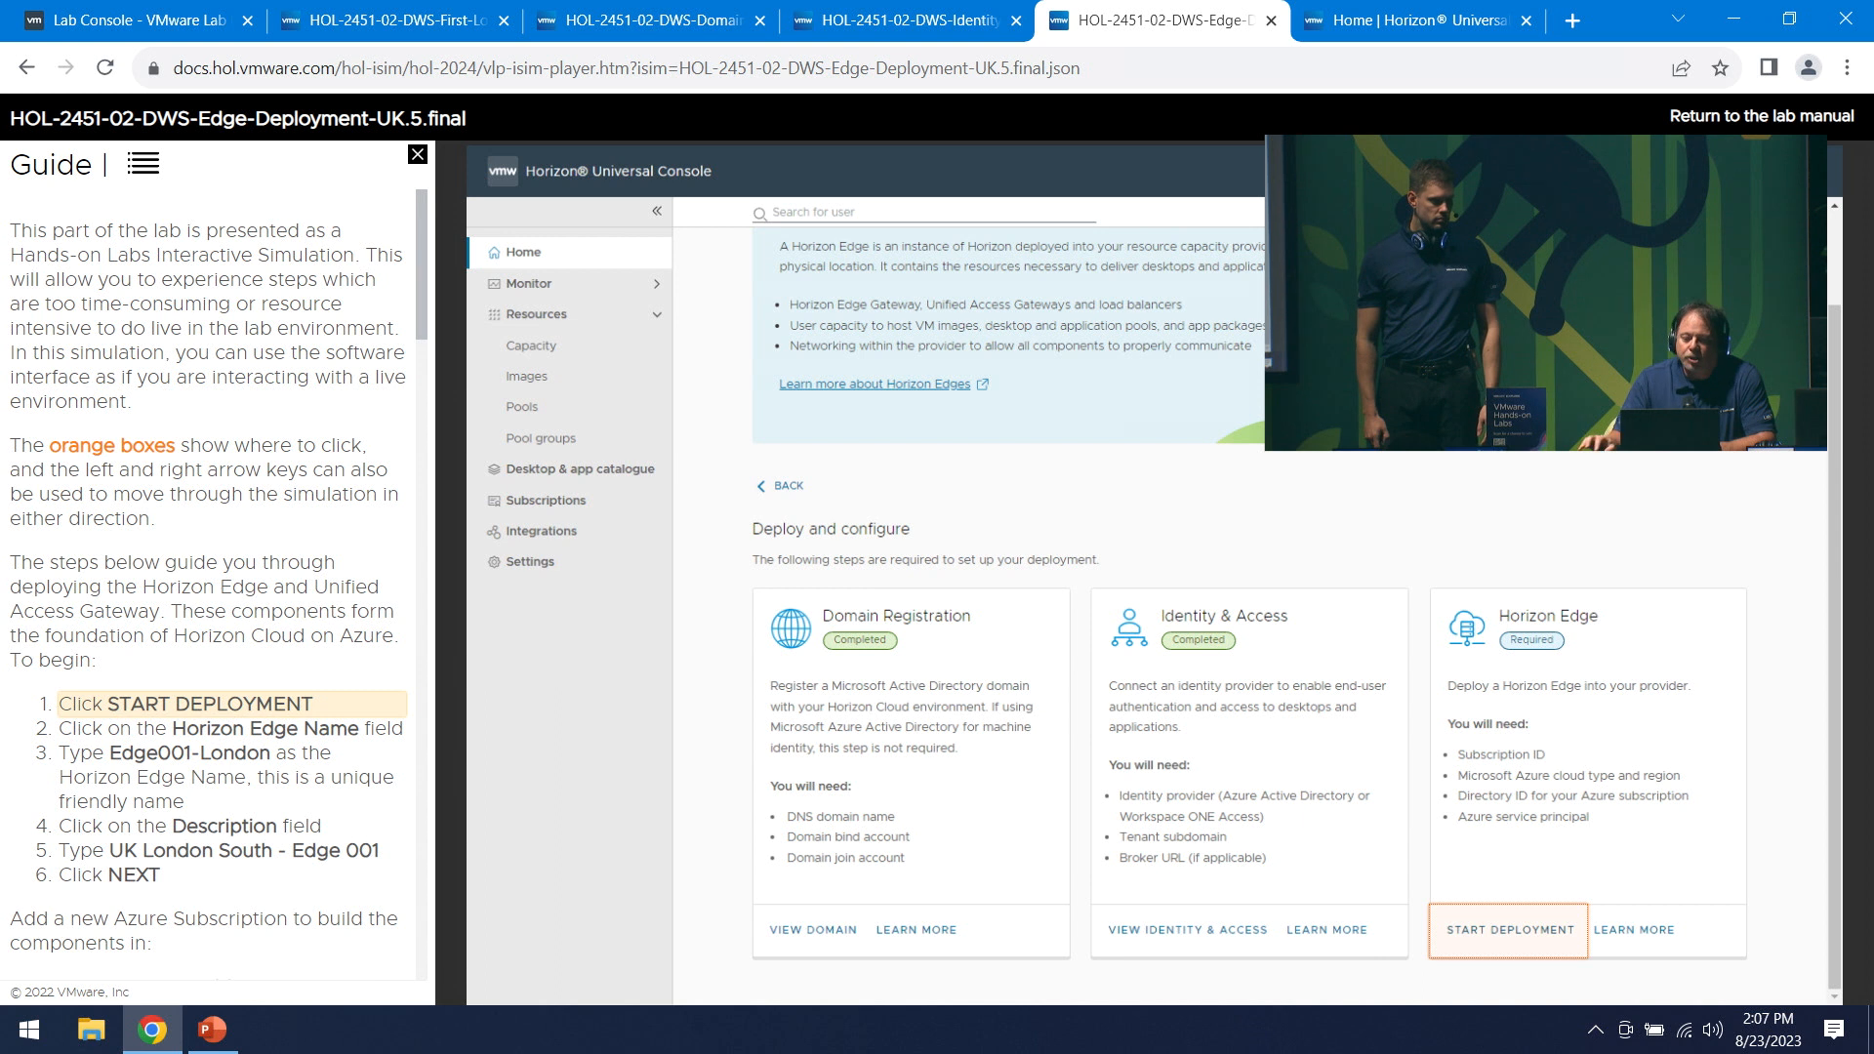
click(417, 156)
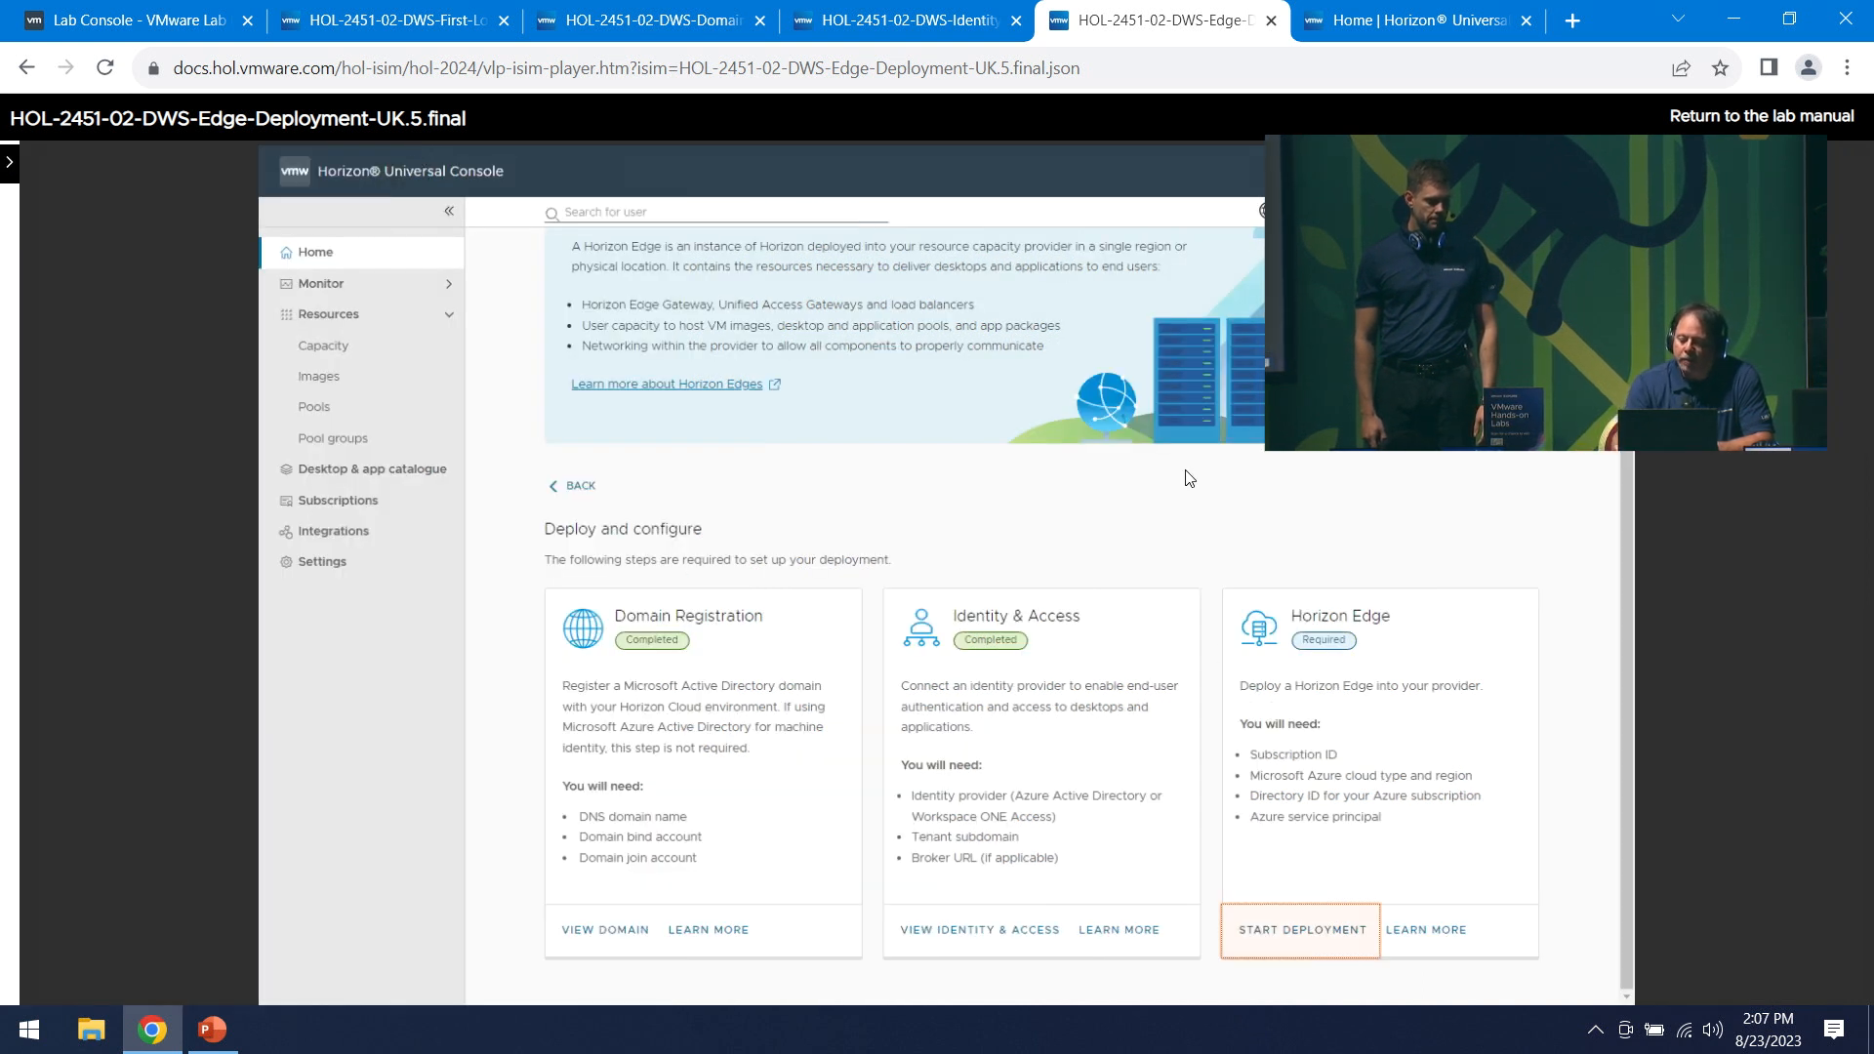
key(Right)
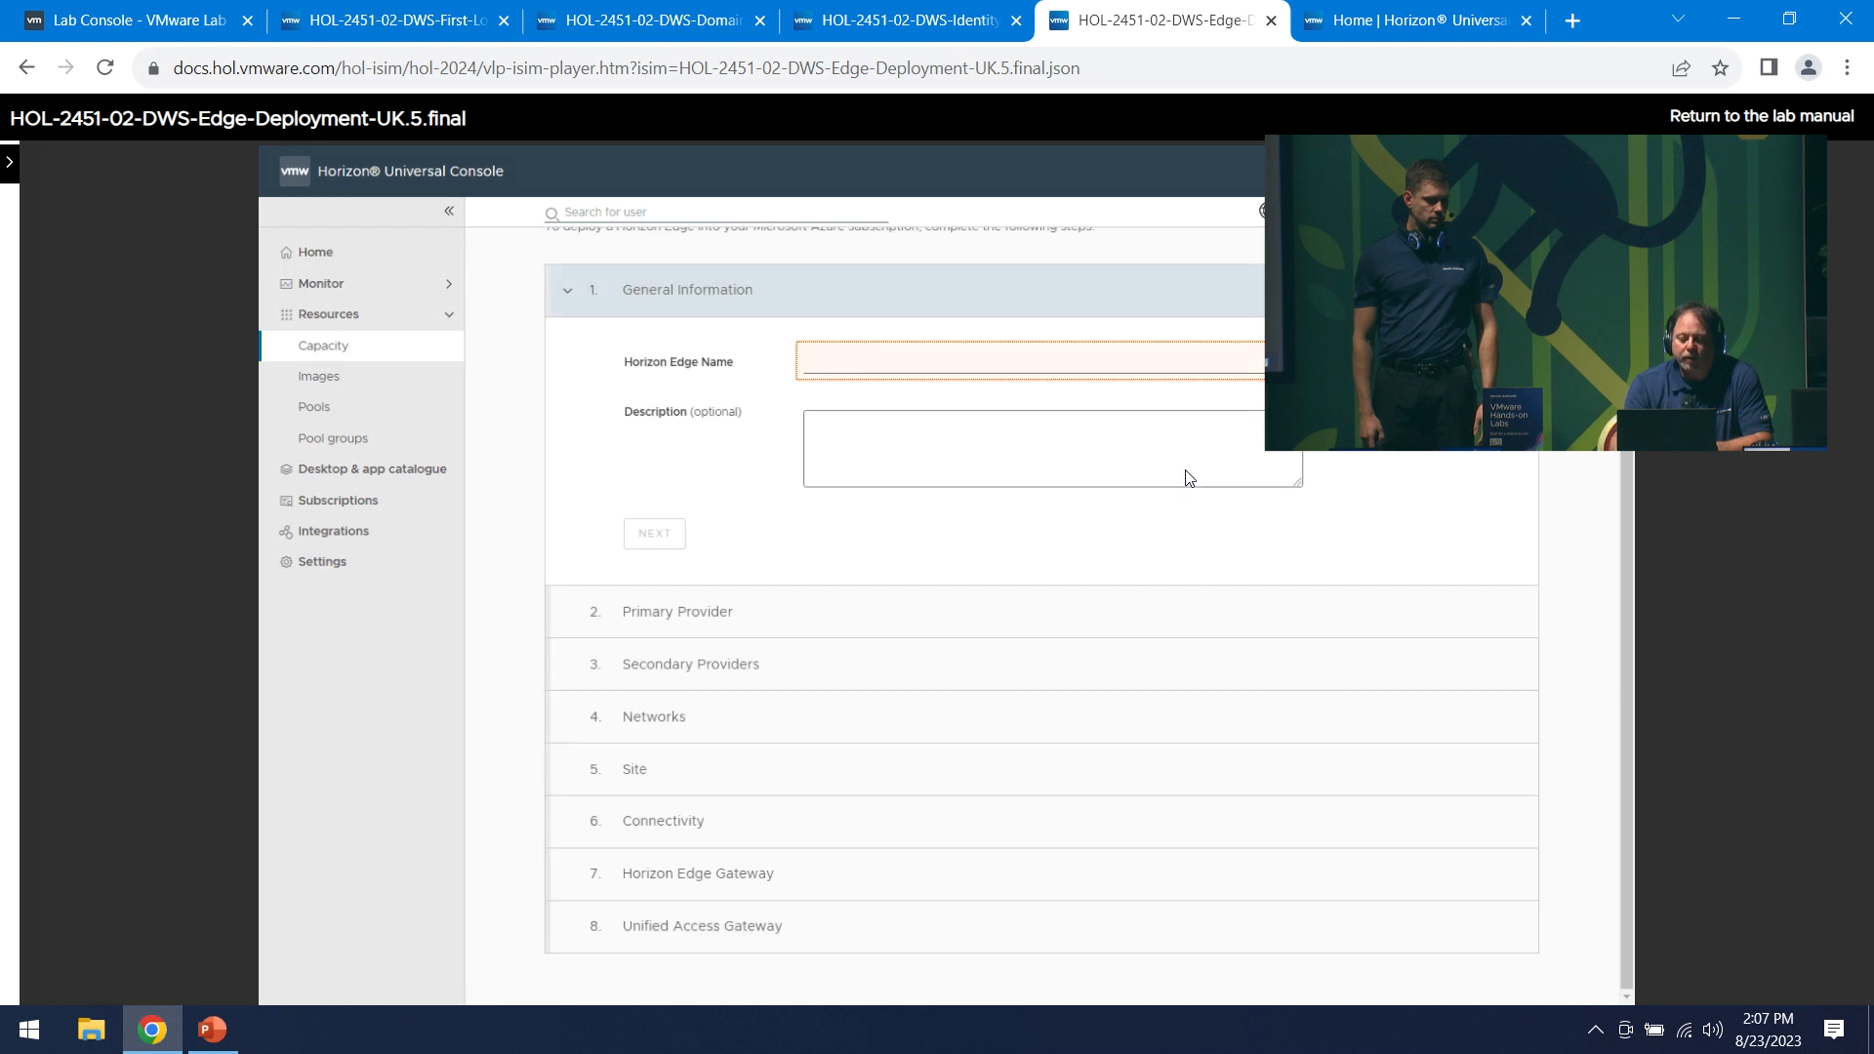
text(Edge001-London)
key(Tab)
text(UK London South - Edge 001)
key(Tab)
key(Return)
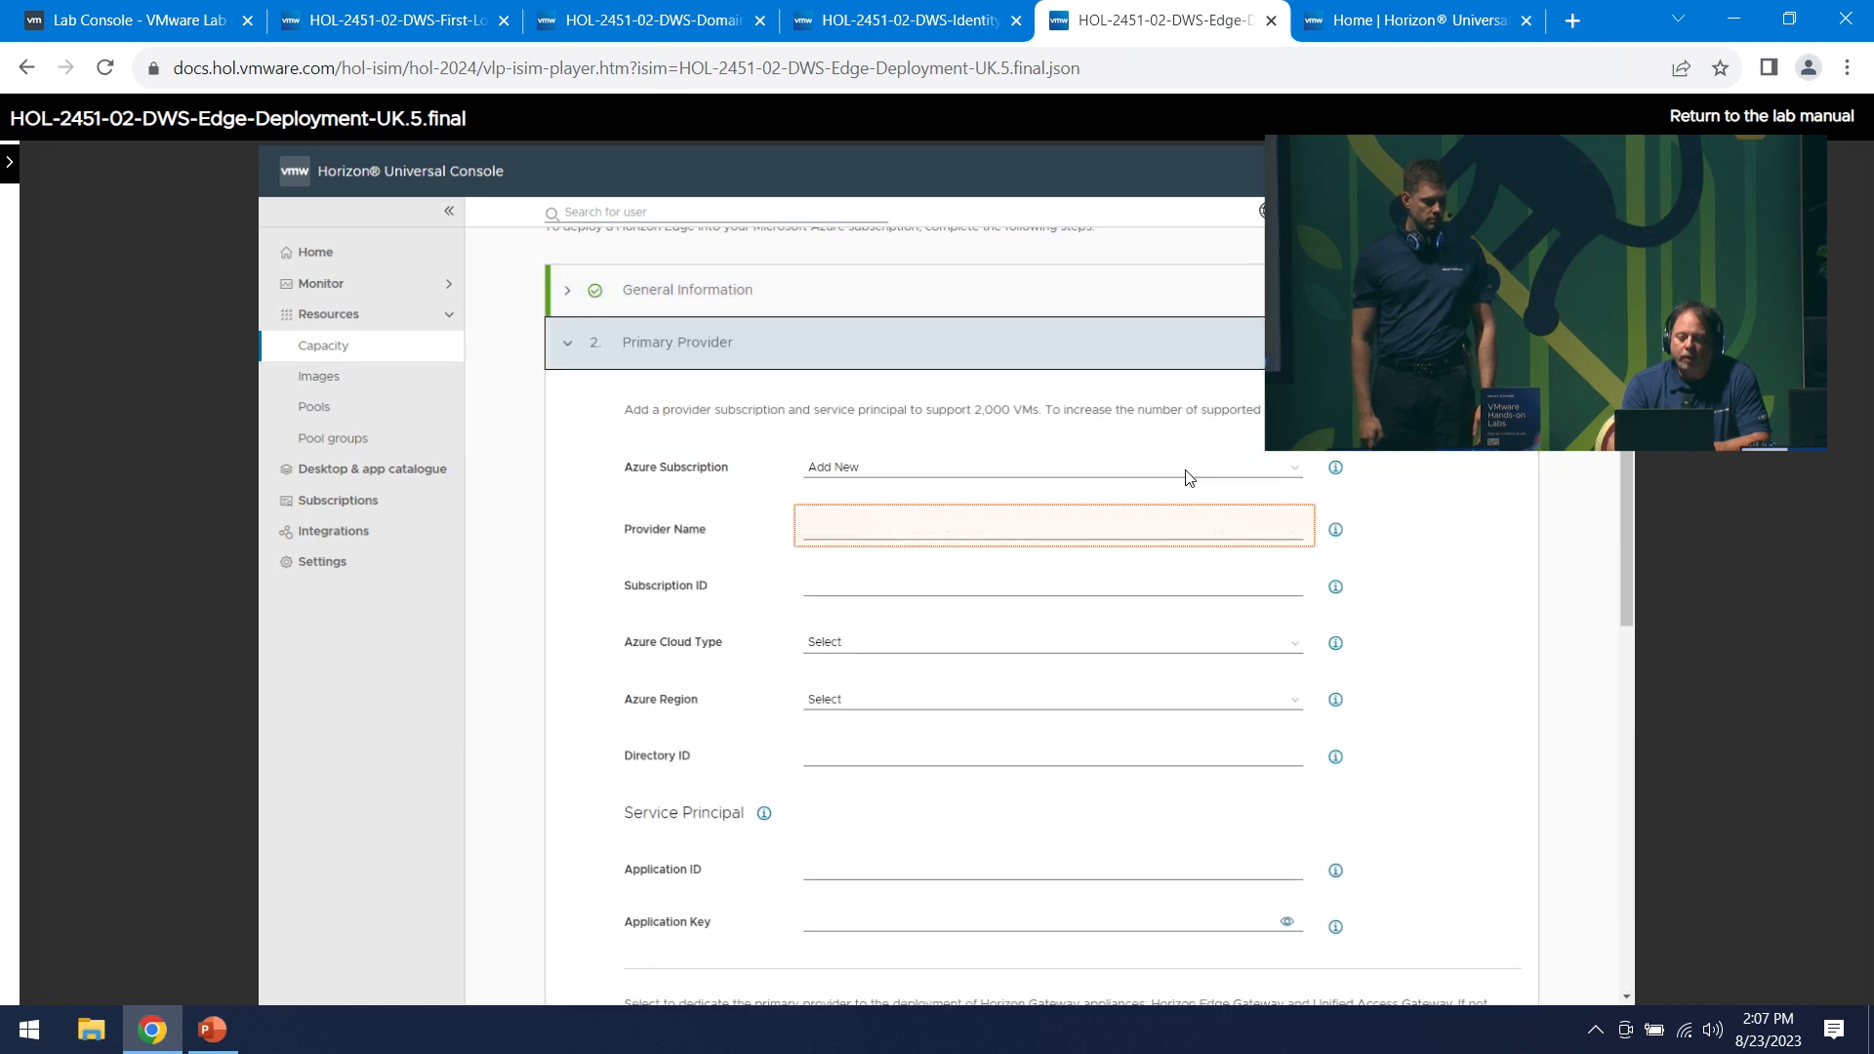
- Name the primary provider Provider05, enter its ID, and select the Azure – Commercial cloud type
text(P)
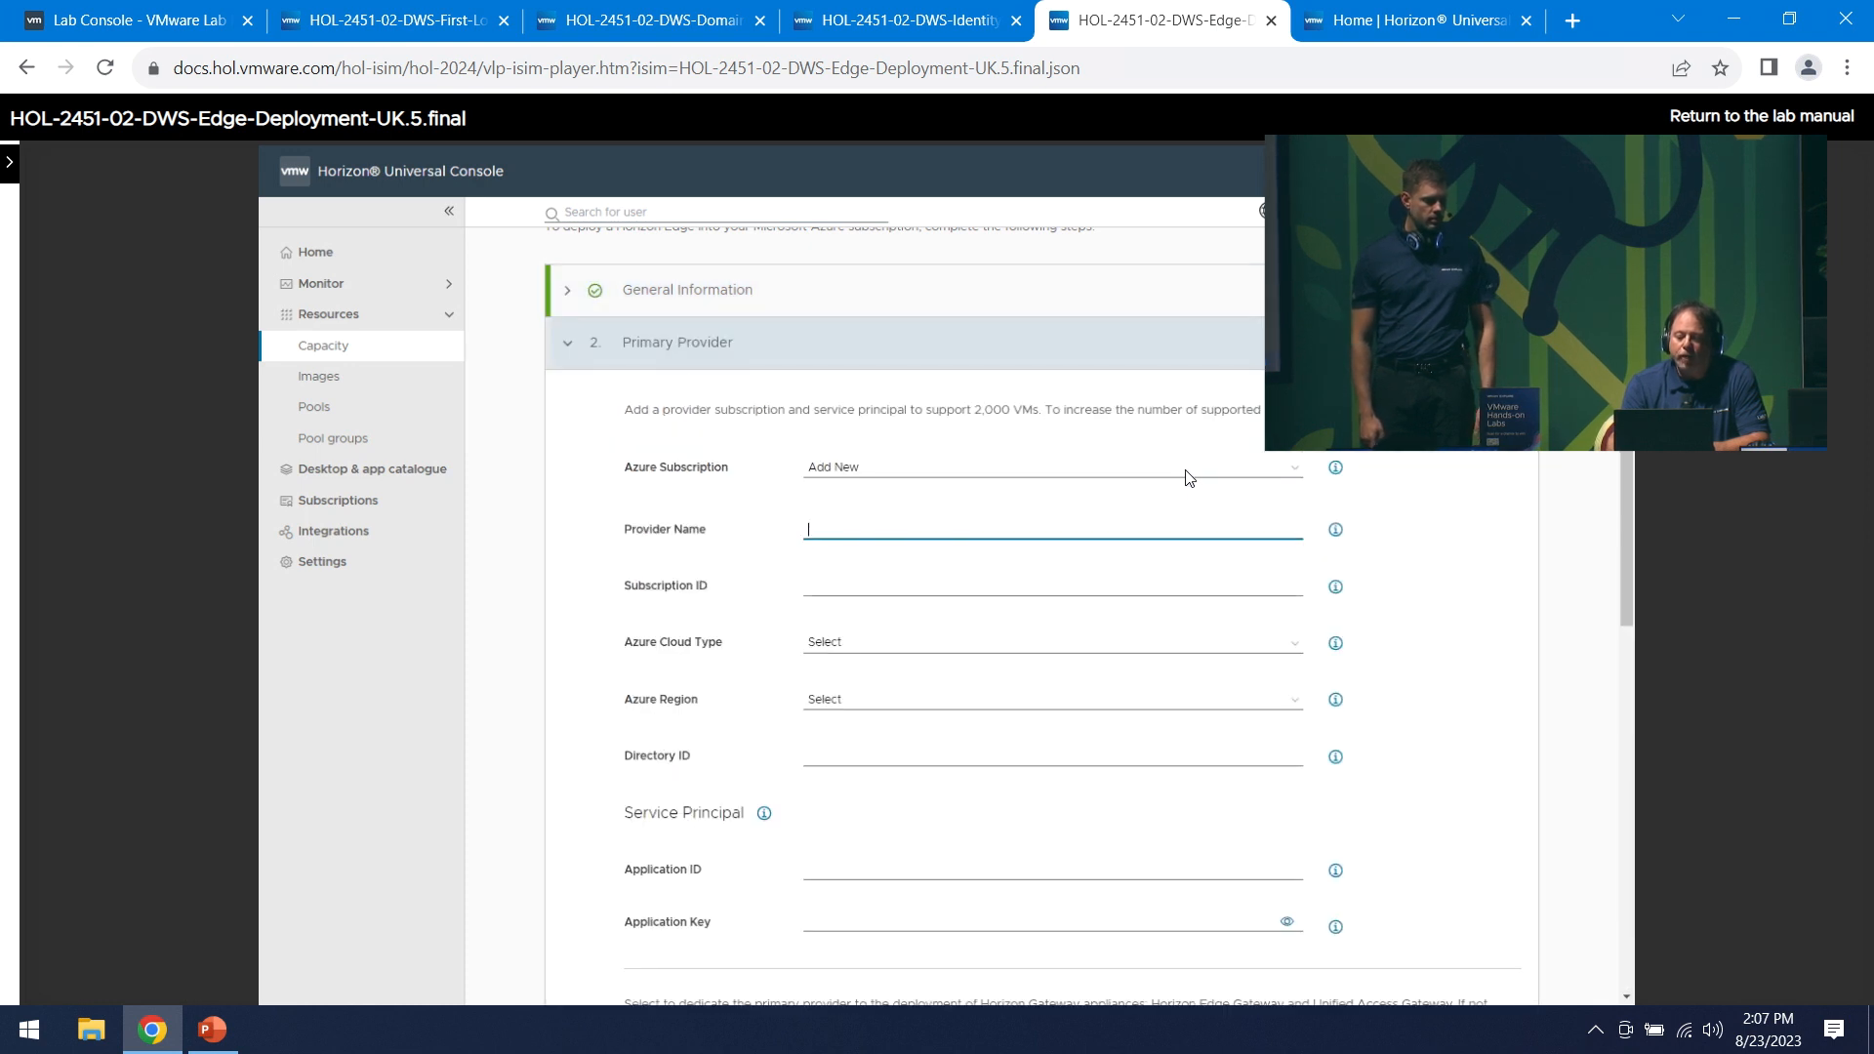
text(rovider05)
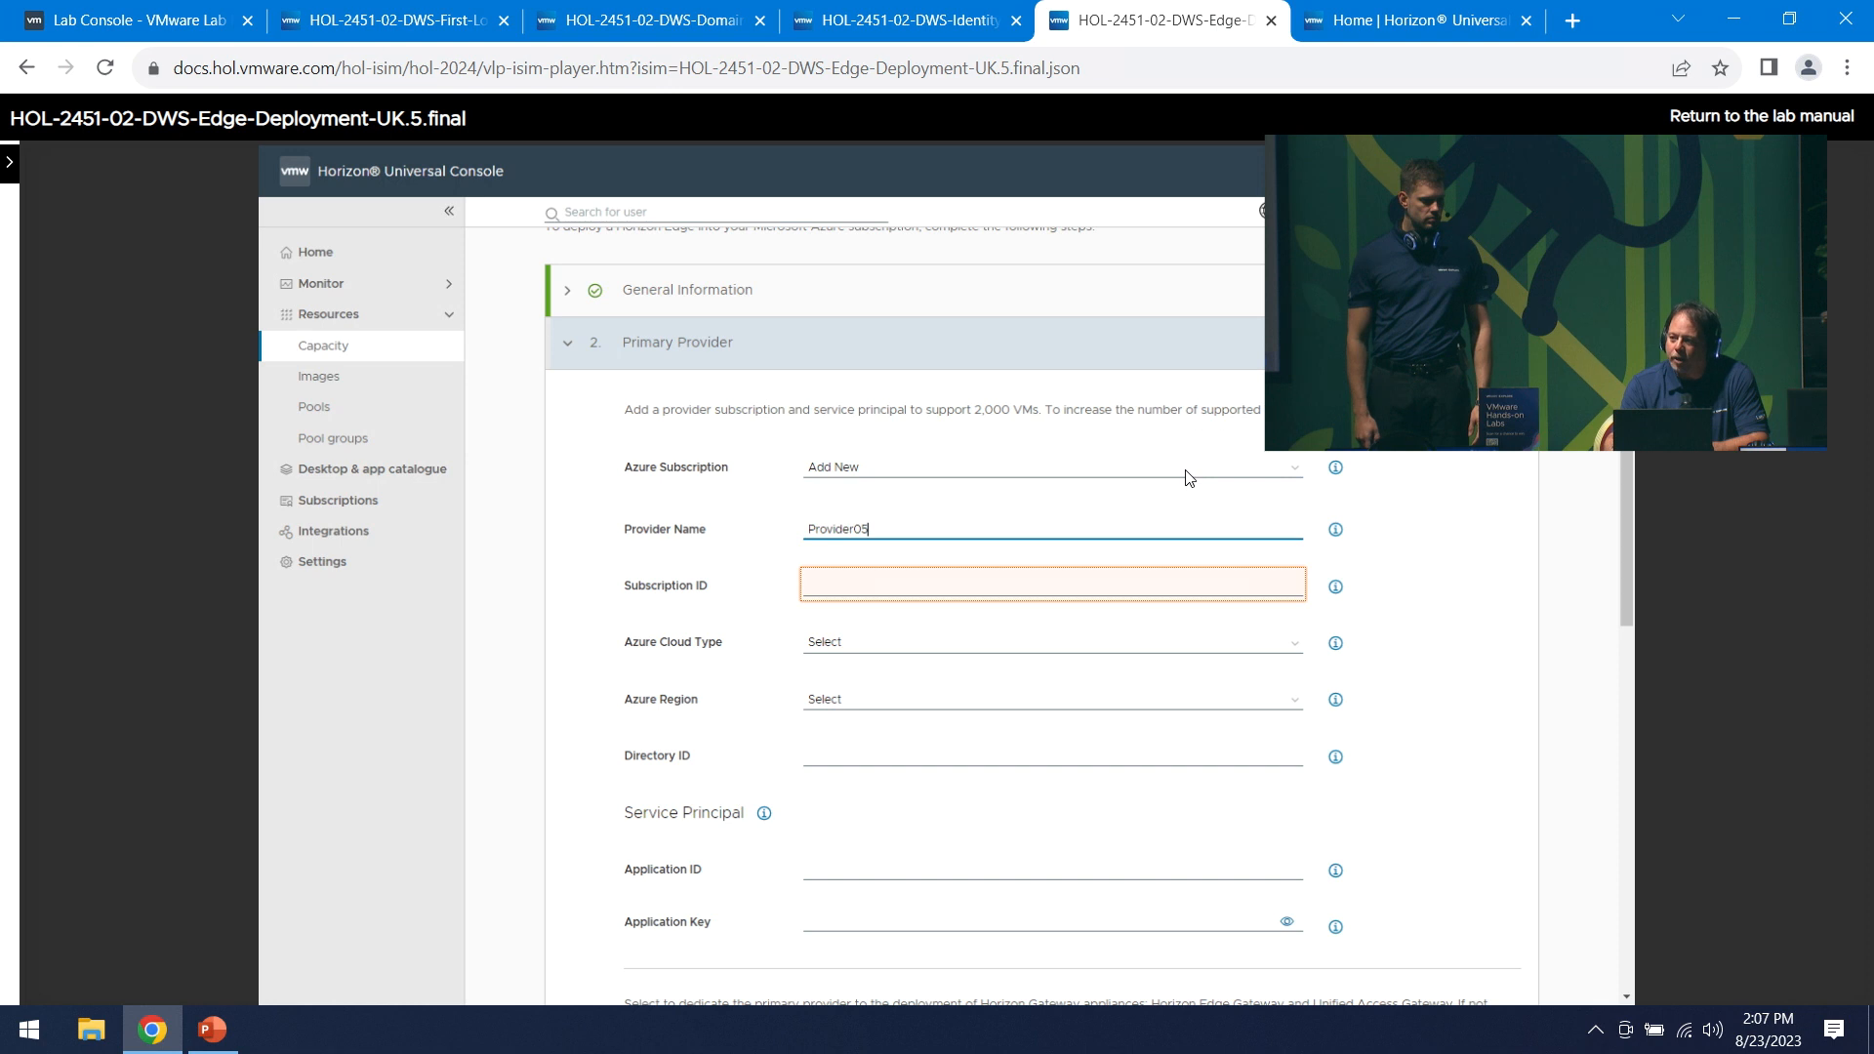
text(xxxxxxxxxxxxxxxxxxxxxxxxxxxxxxxxxxxx)
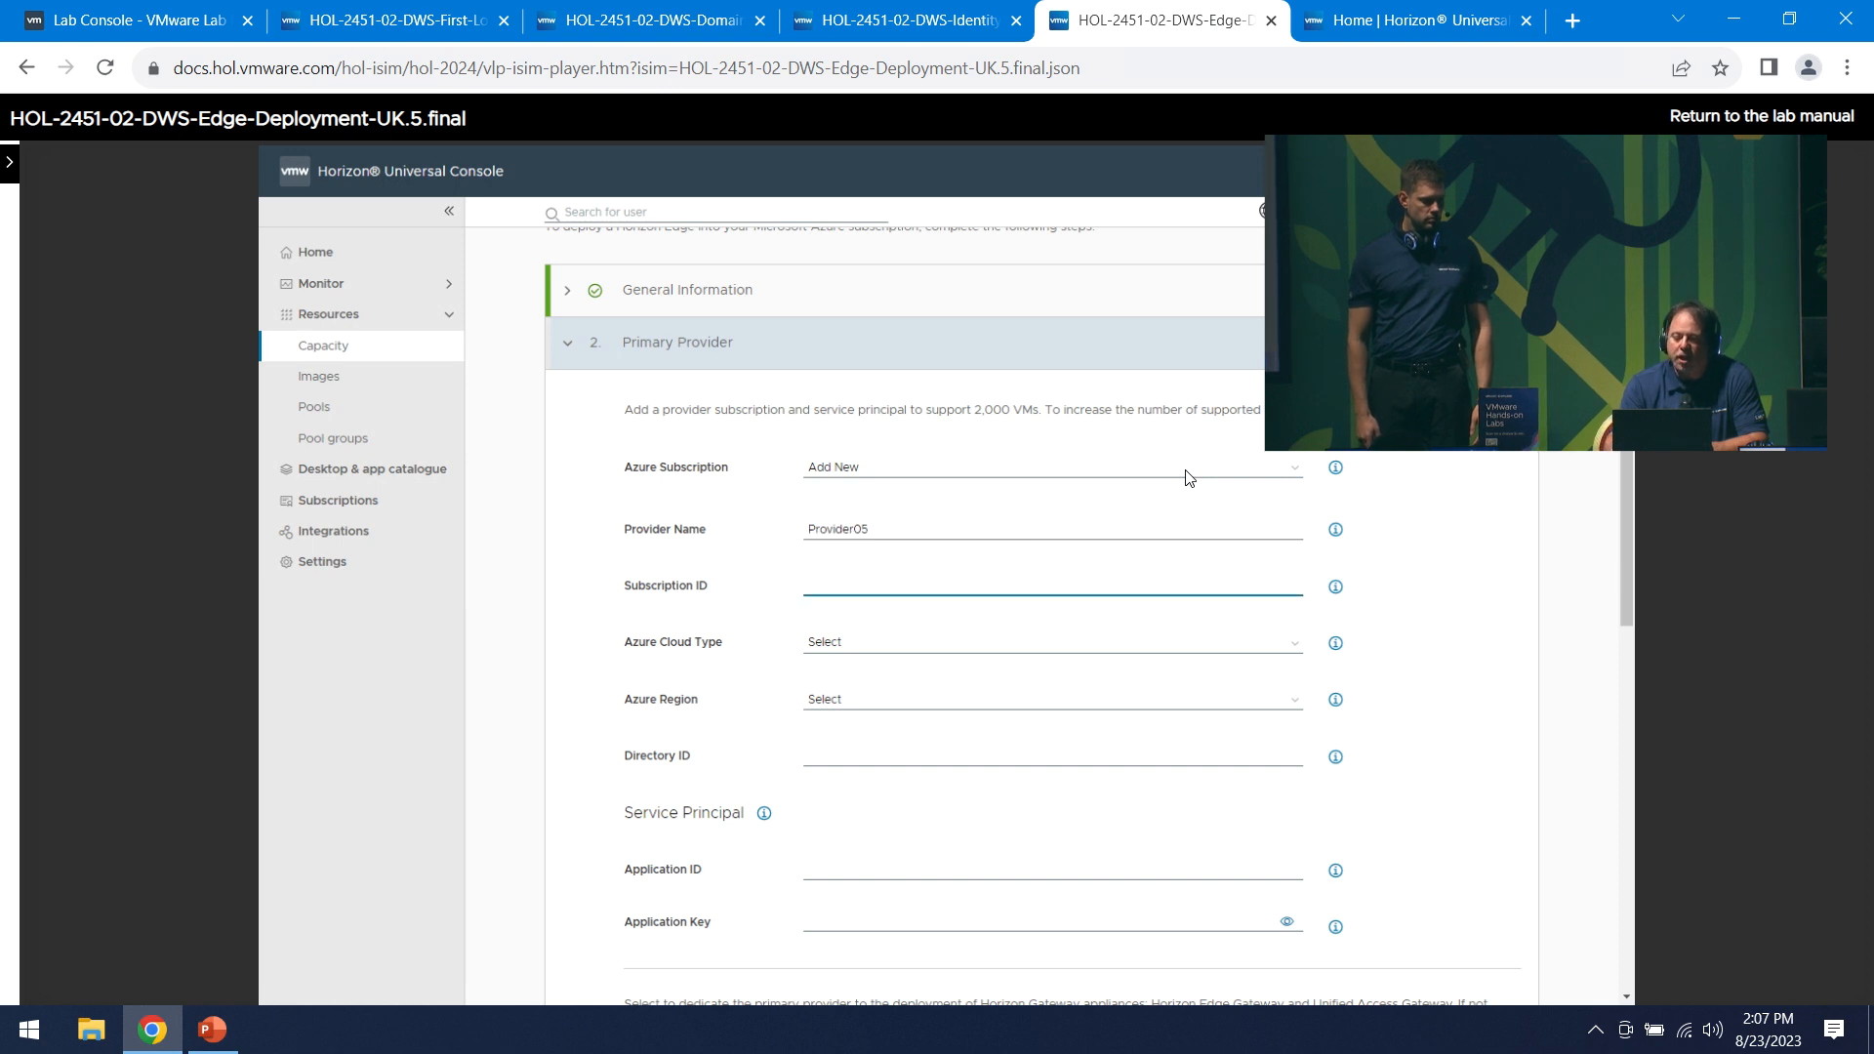
key(Left)
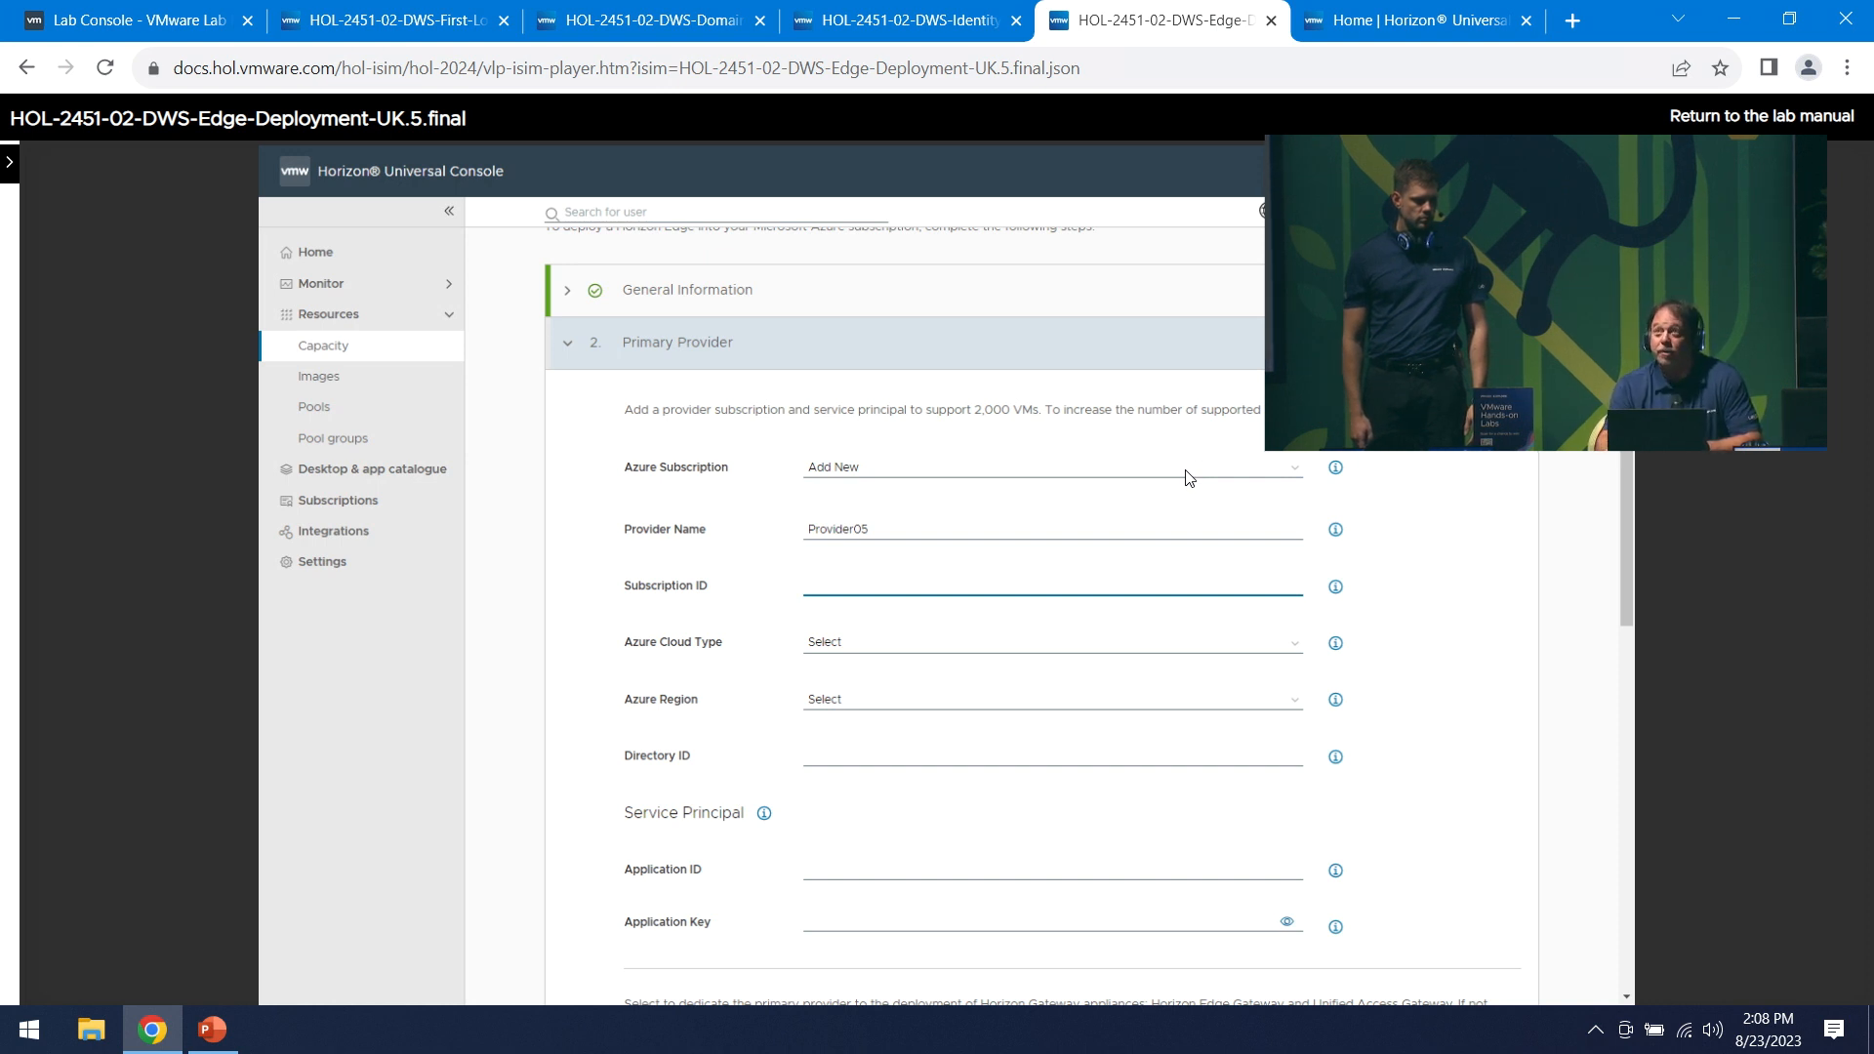
text(xxxxxxxxxxxxxxxxxxxxxxxxxxxxxxxxxxxx)
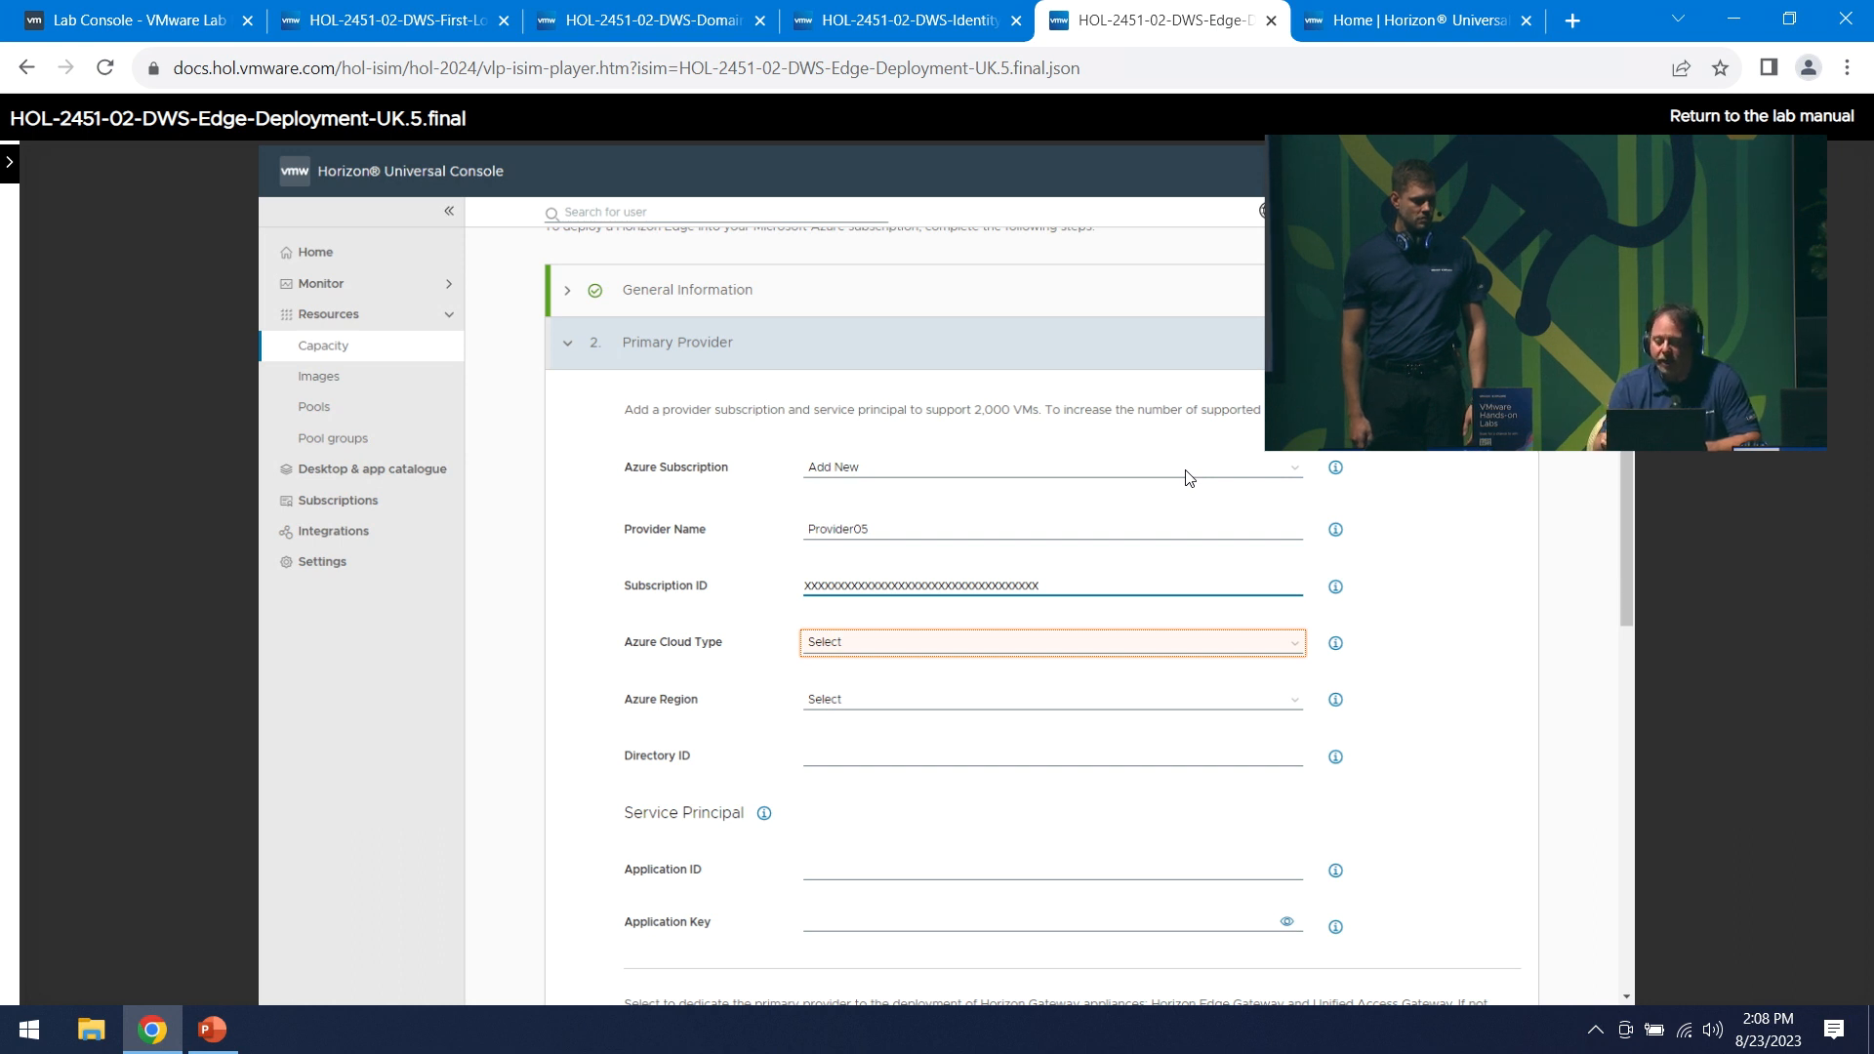
key(Right)
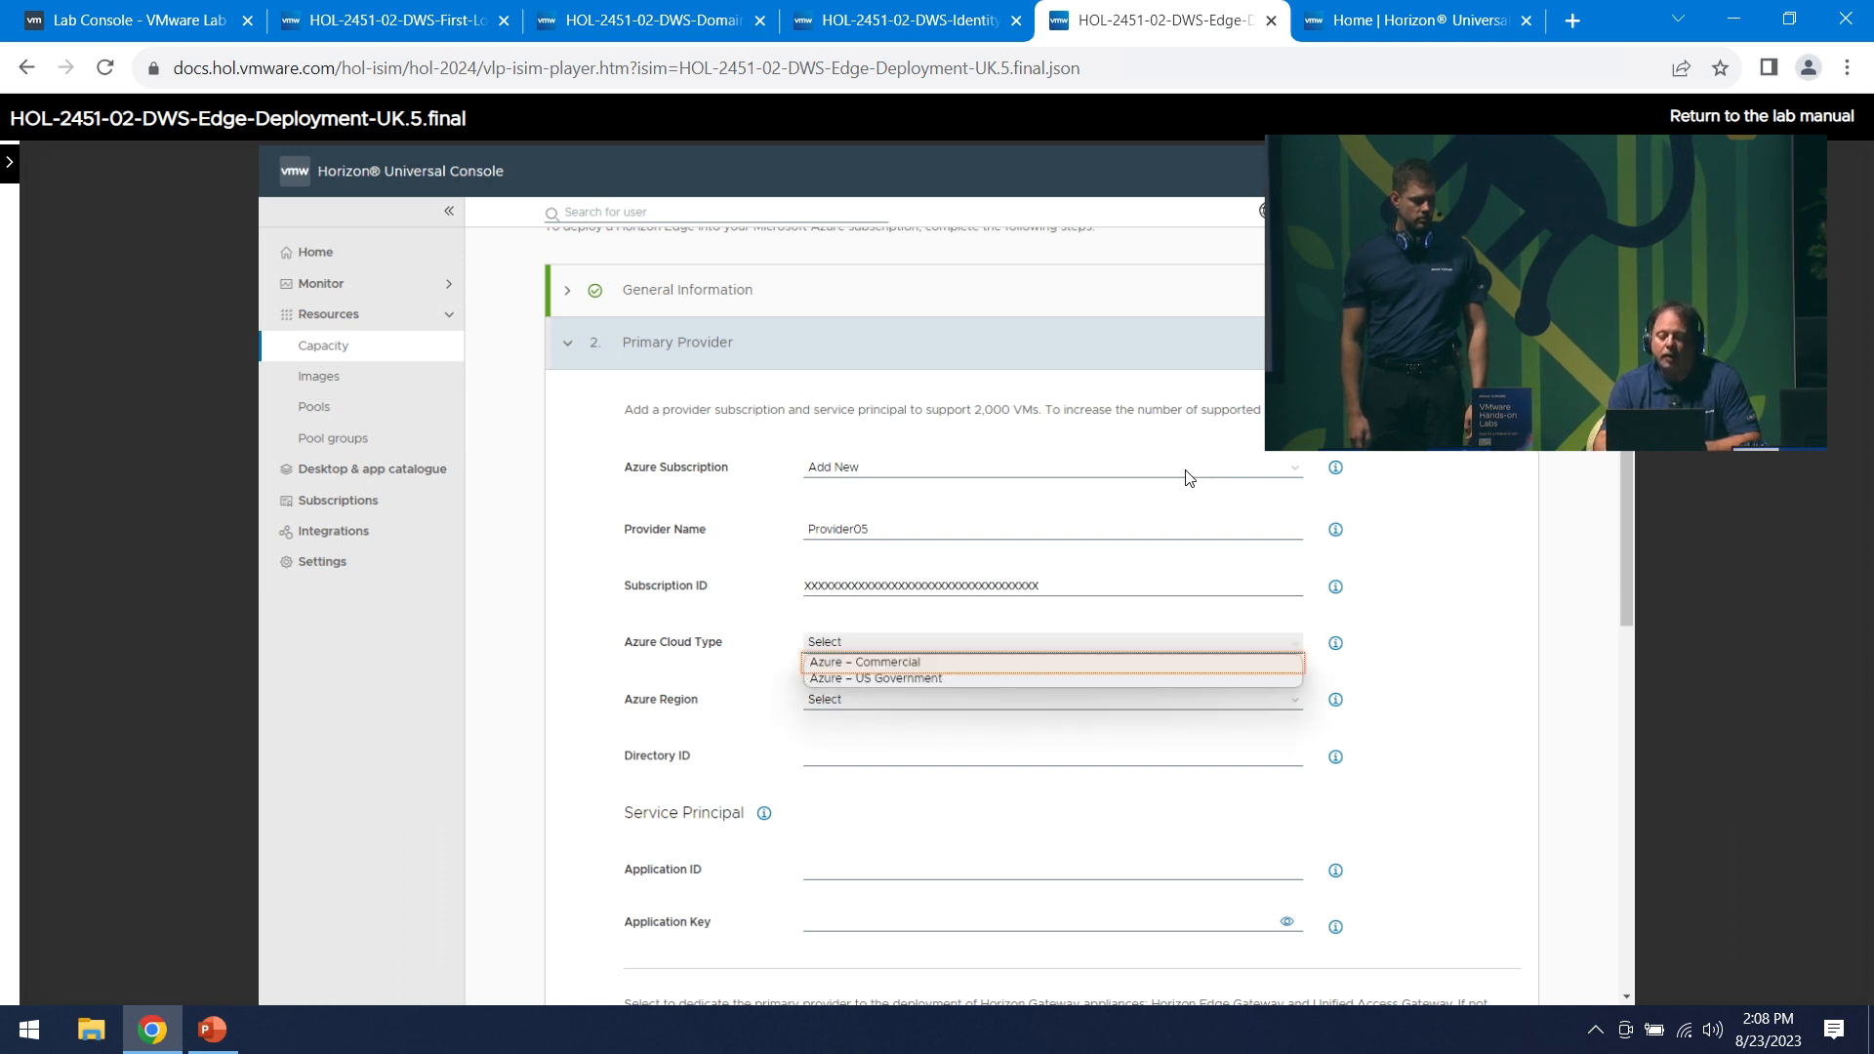
key(Right)
key(Right)
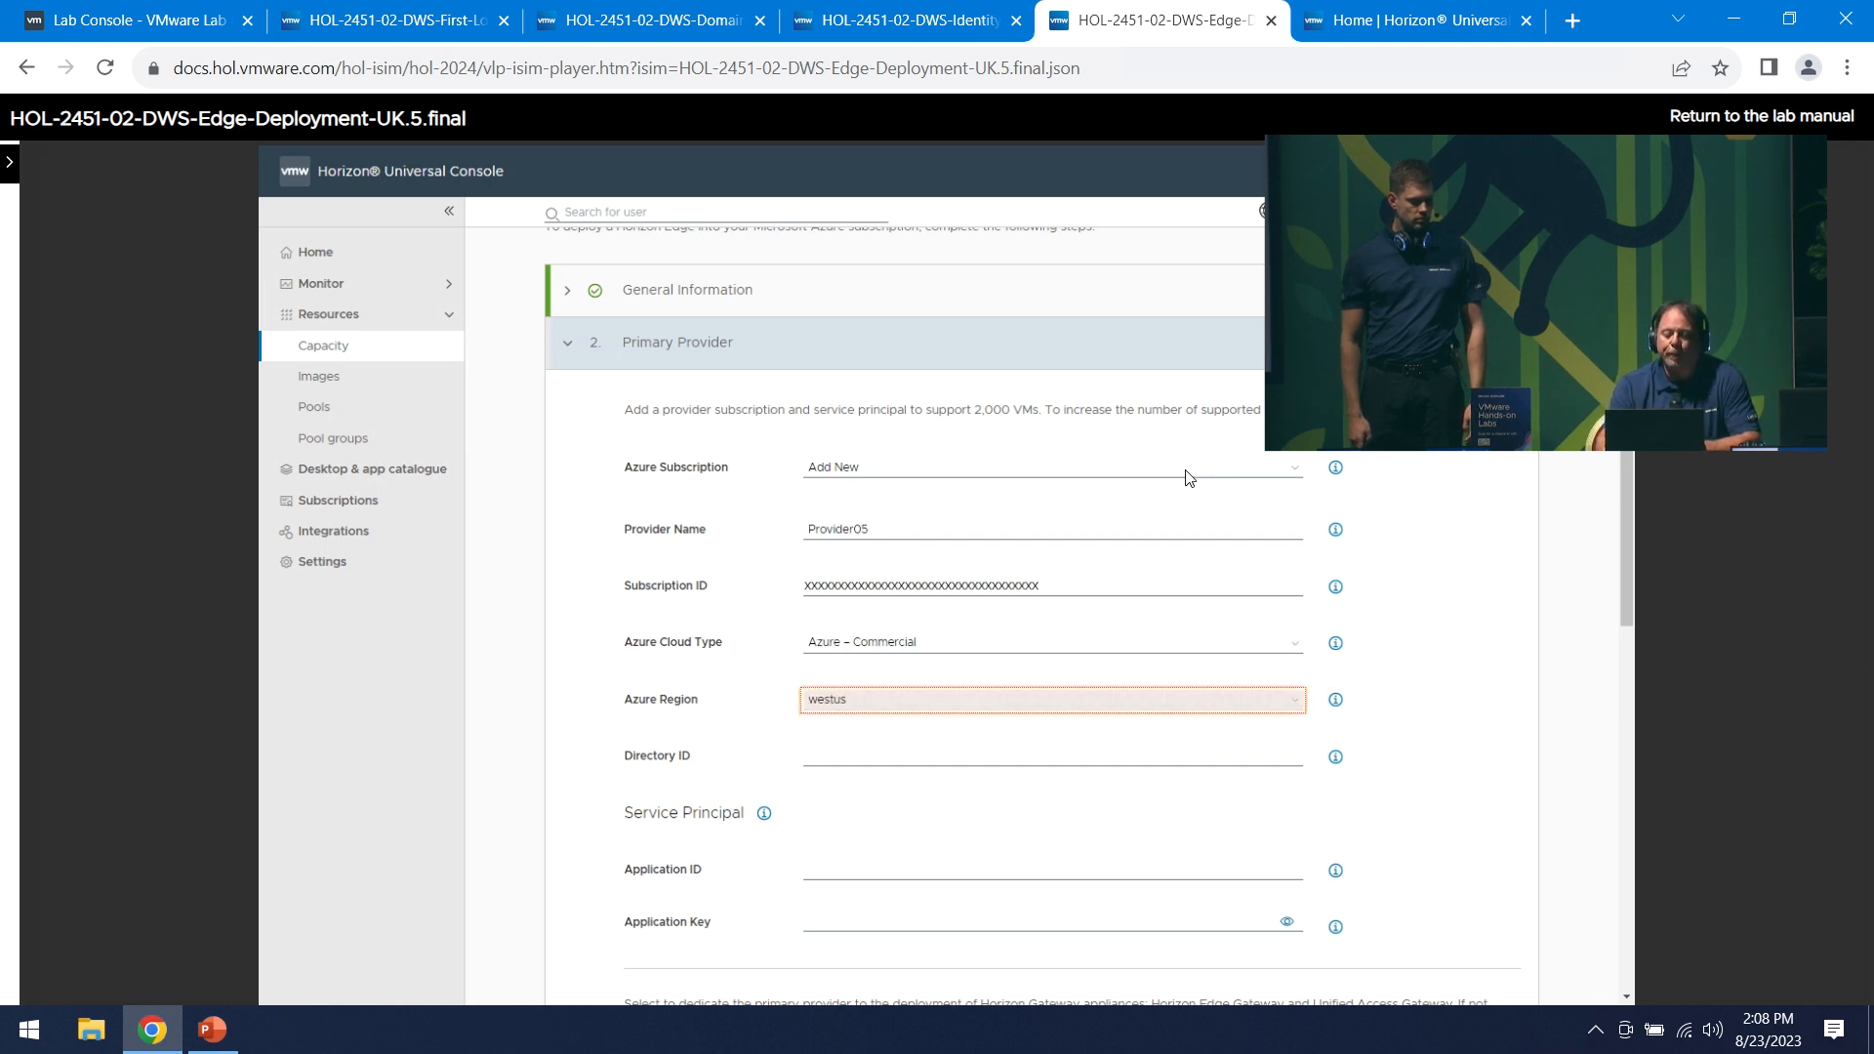
- Choose region uksouth, fill directory ID, application ID and key, and add the provider
key(Right)
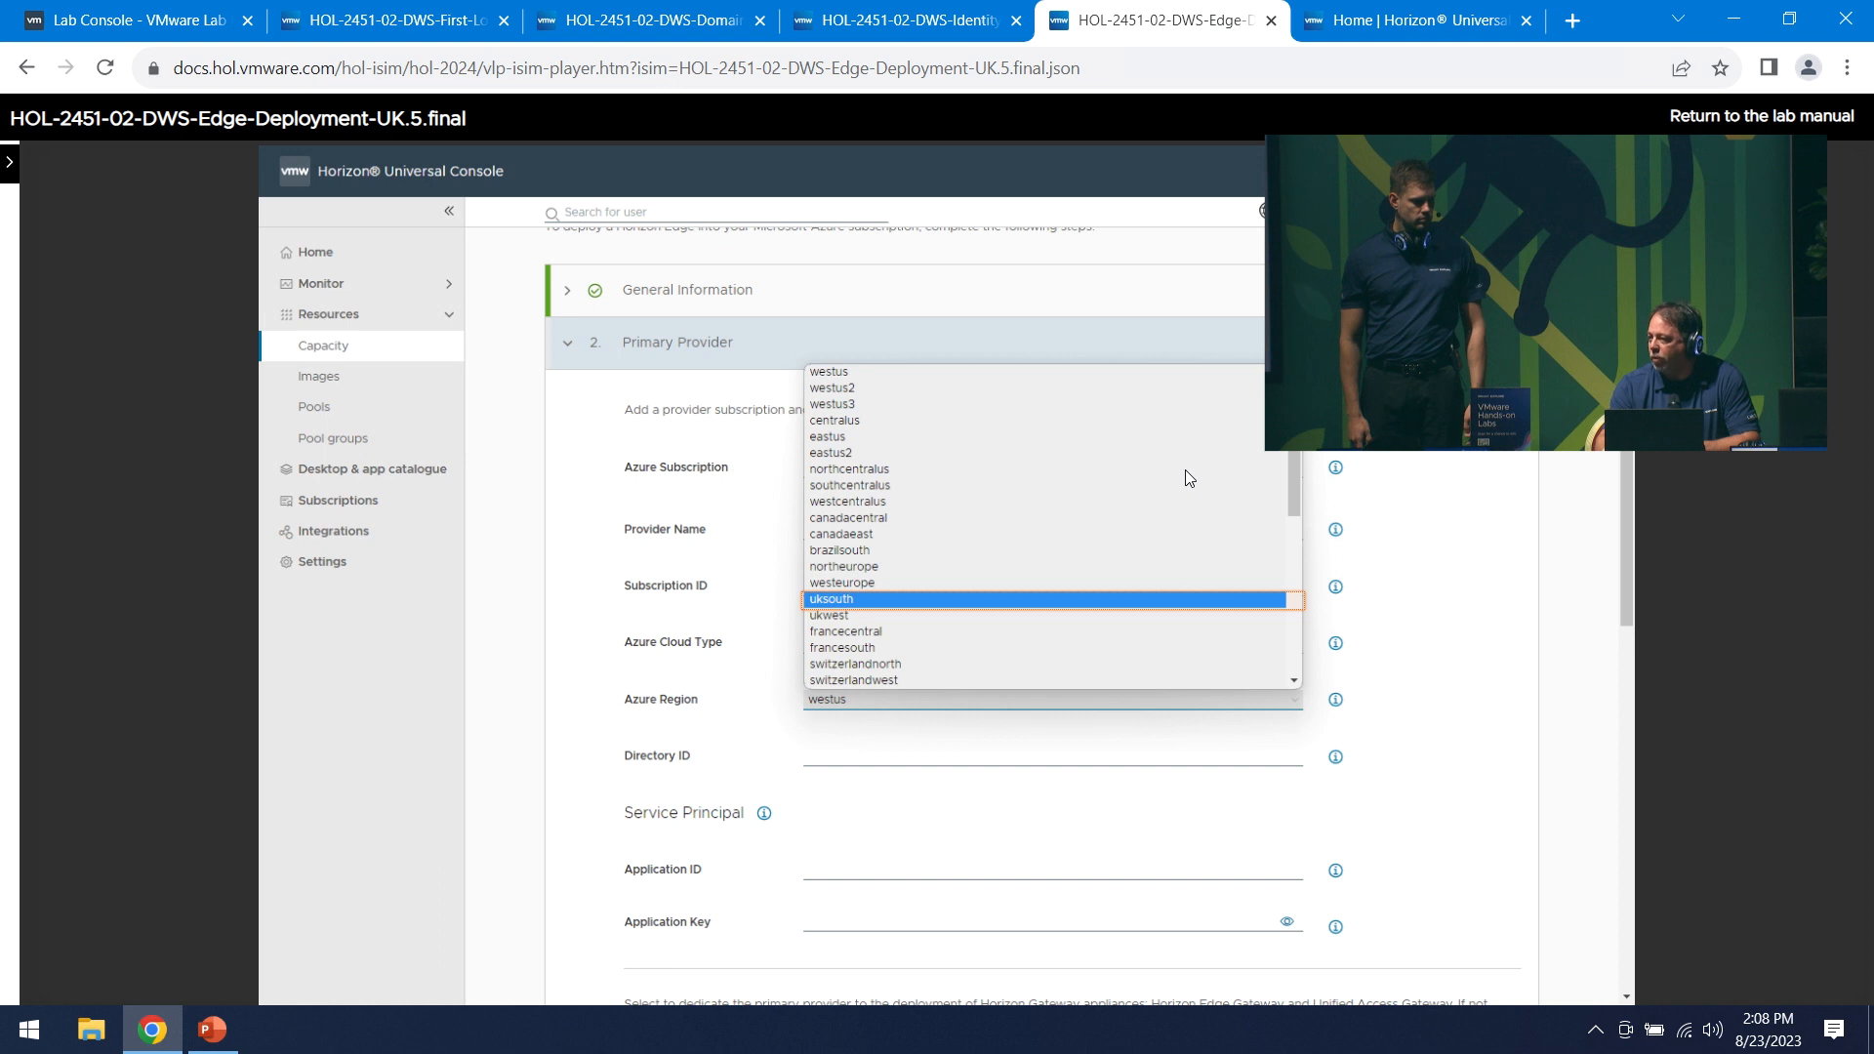
key(Right)
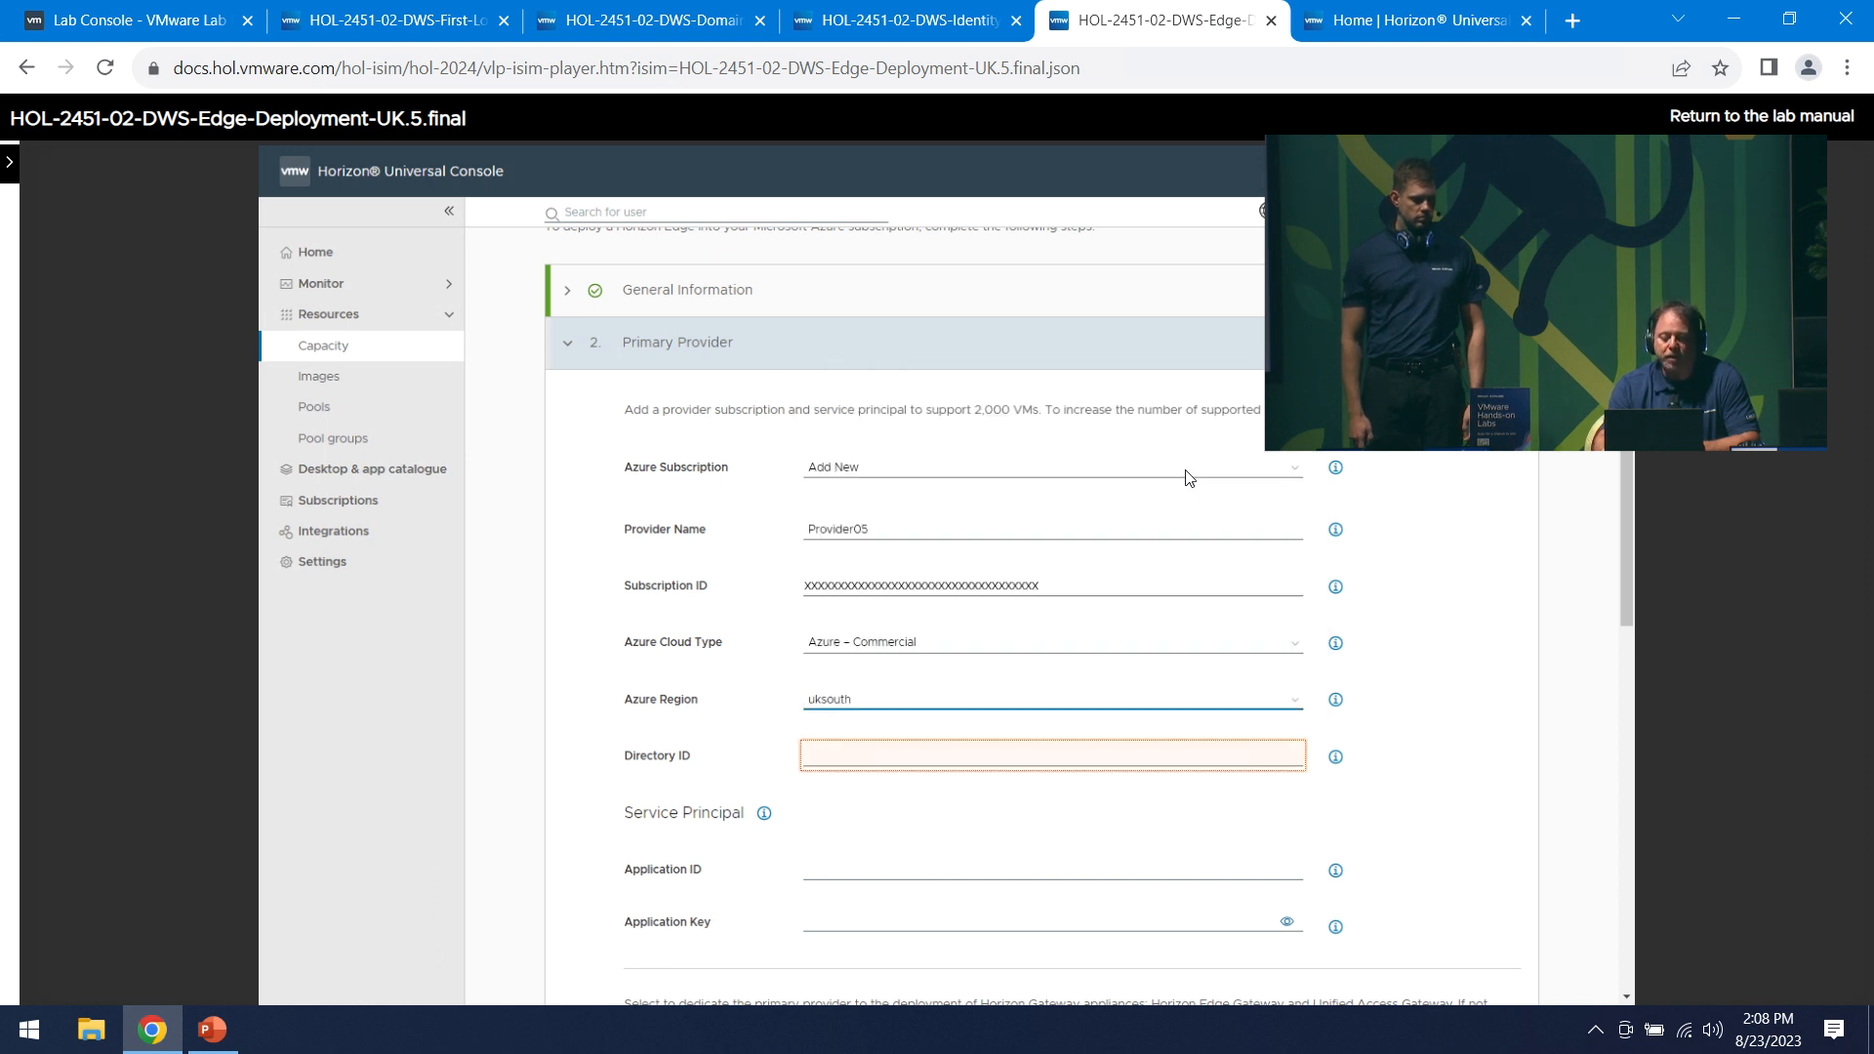
key(Right)
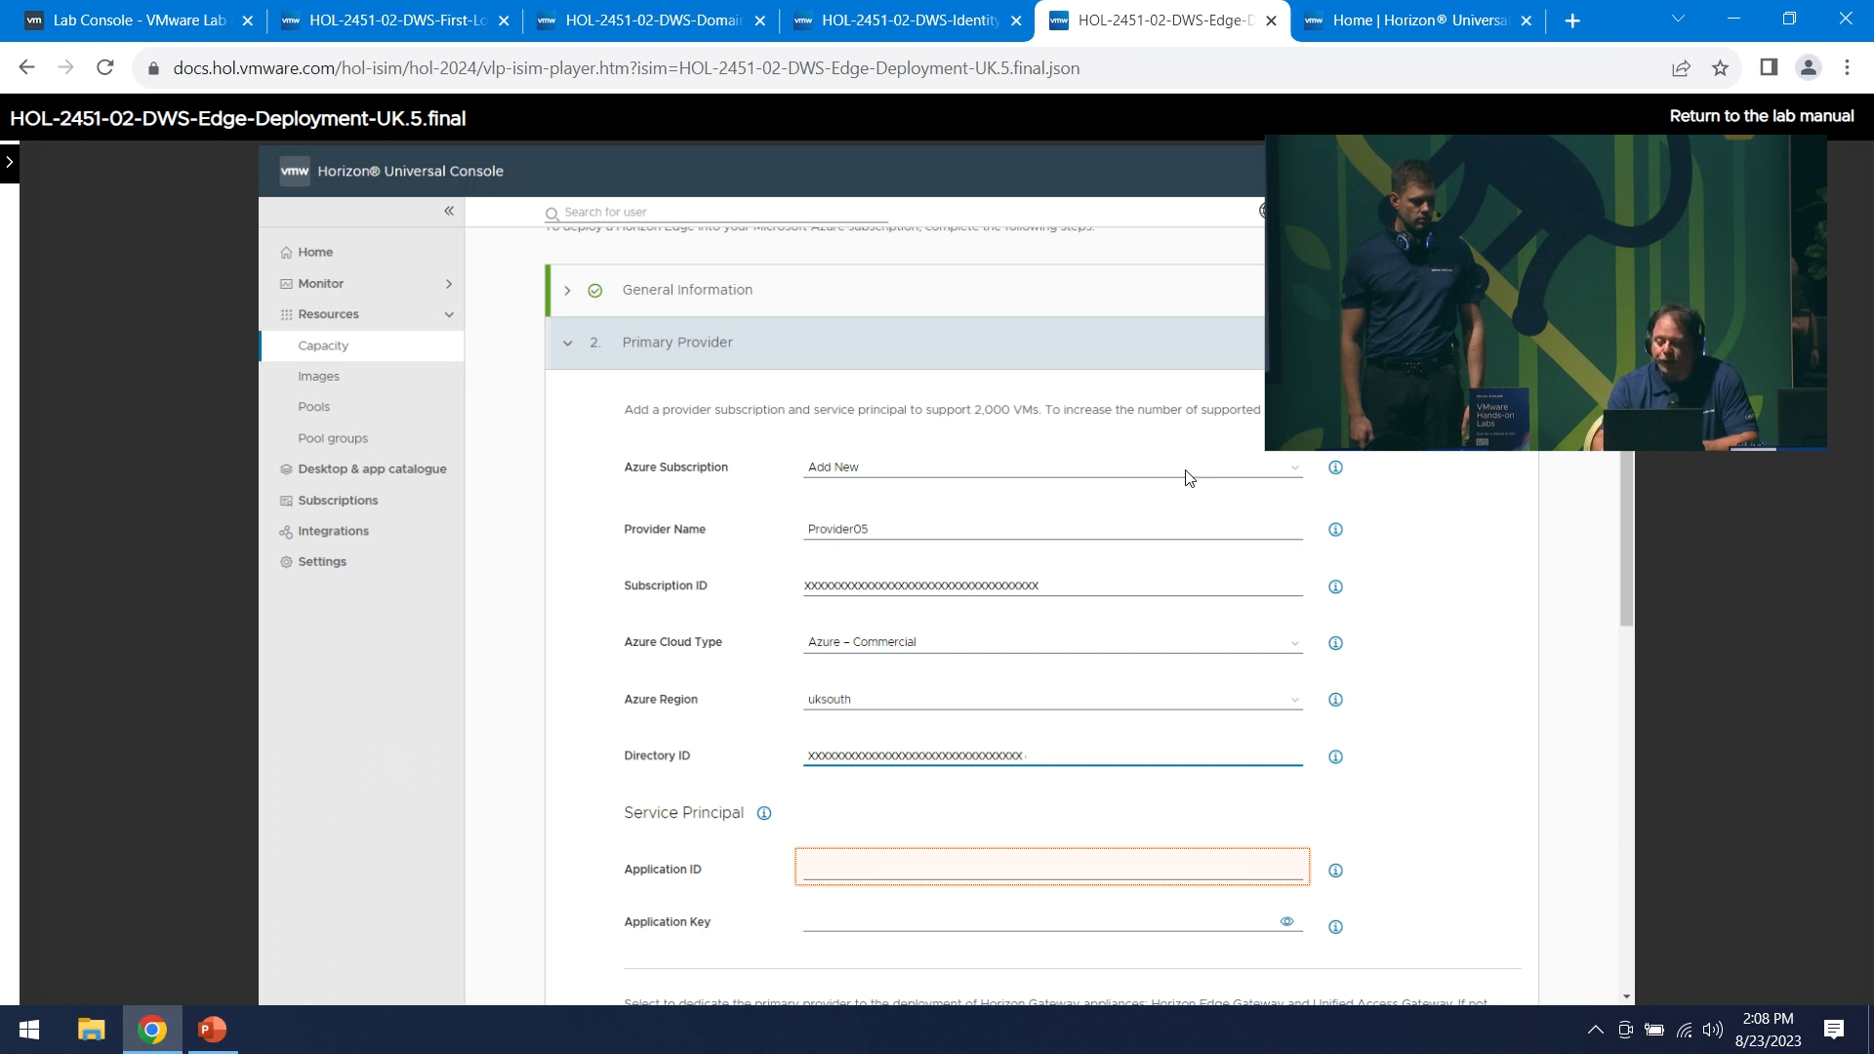
key(Right)
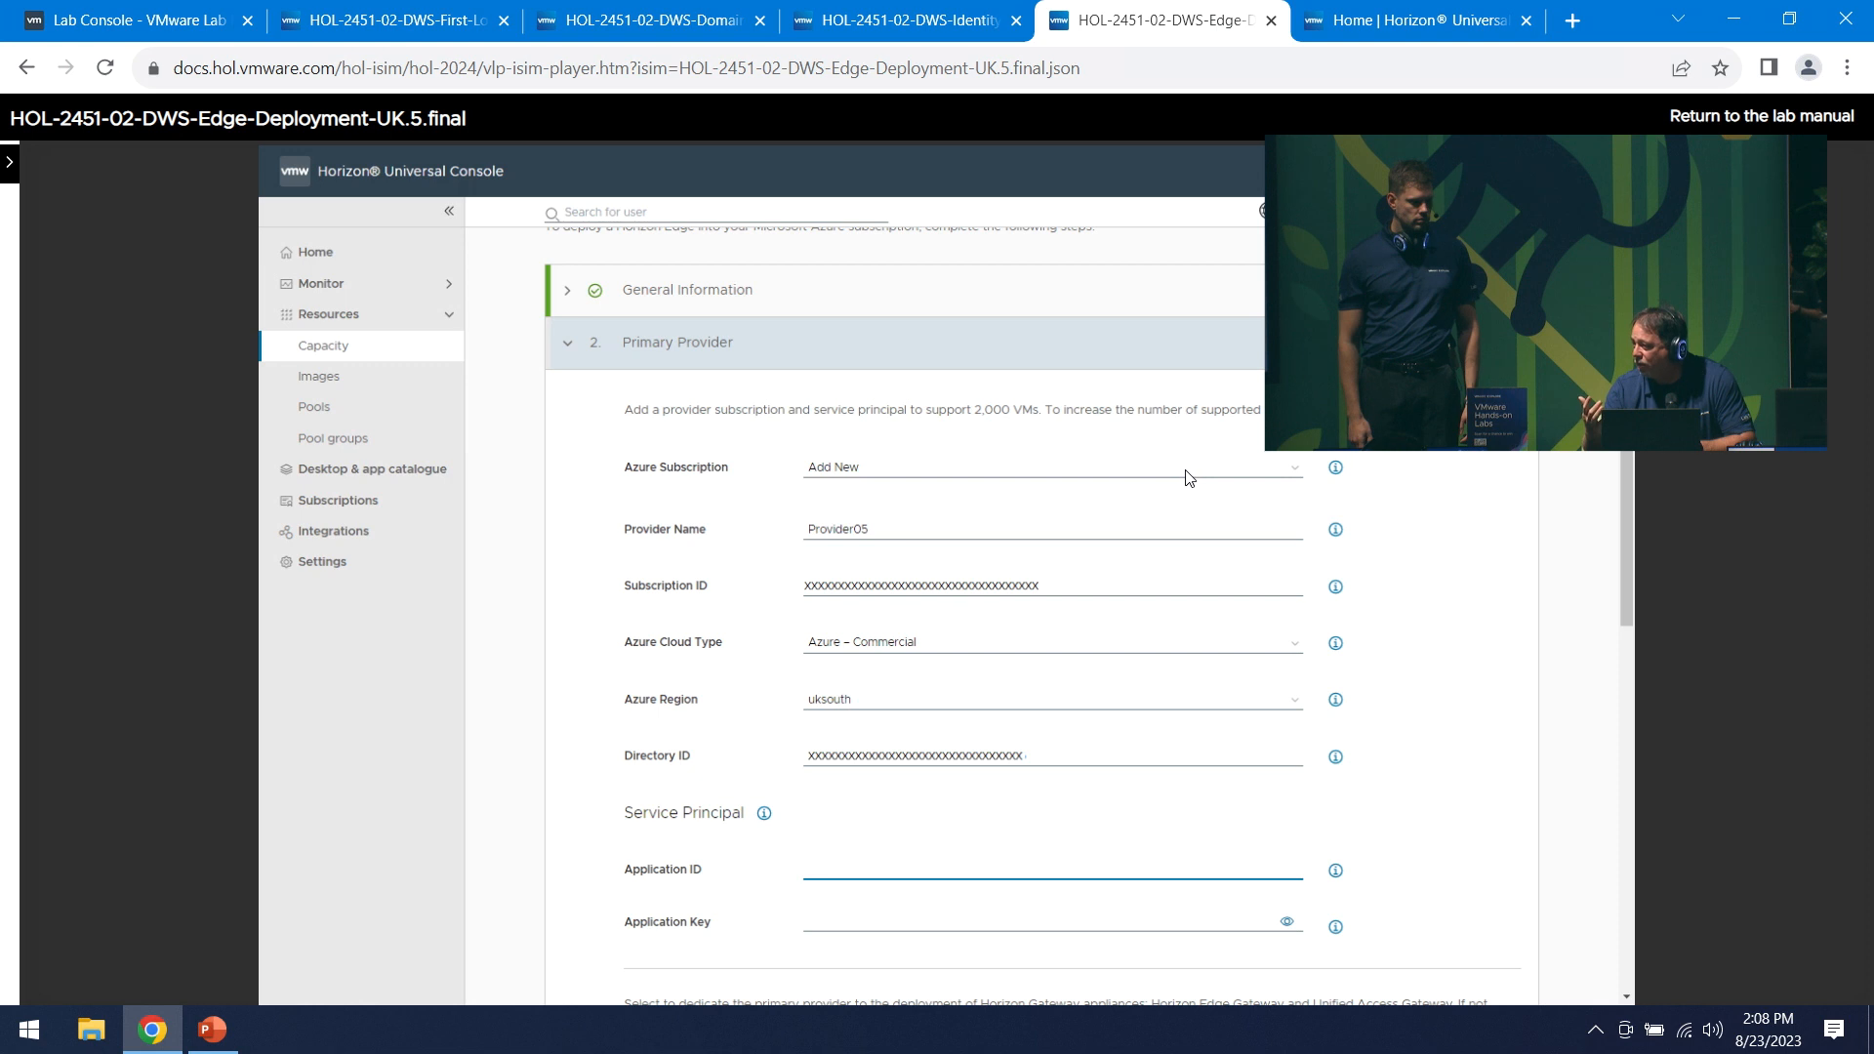
key(Right)
key(Right)
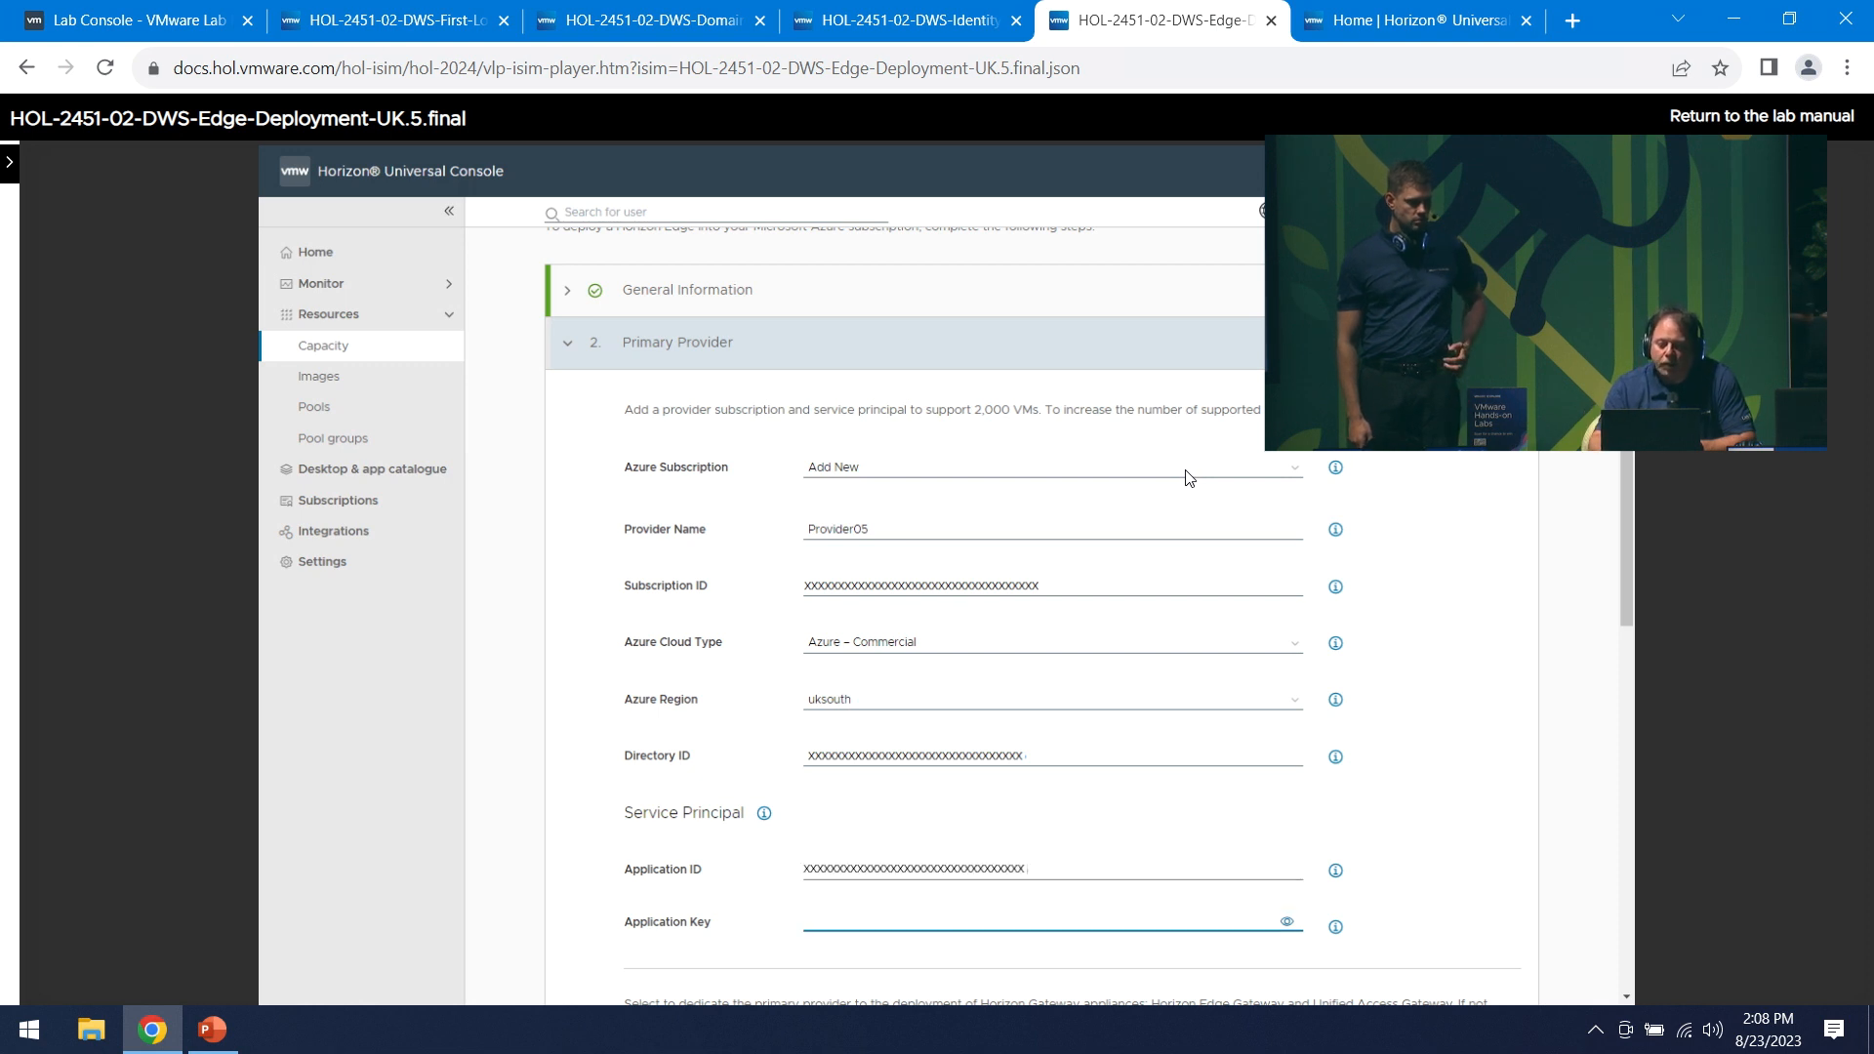
key(Right)
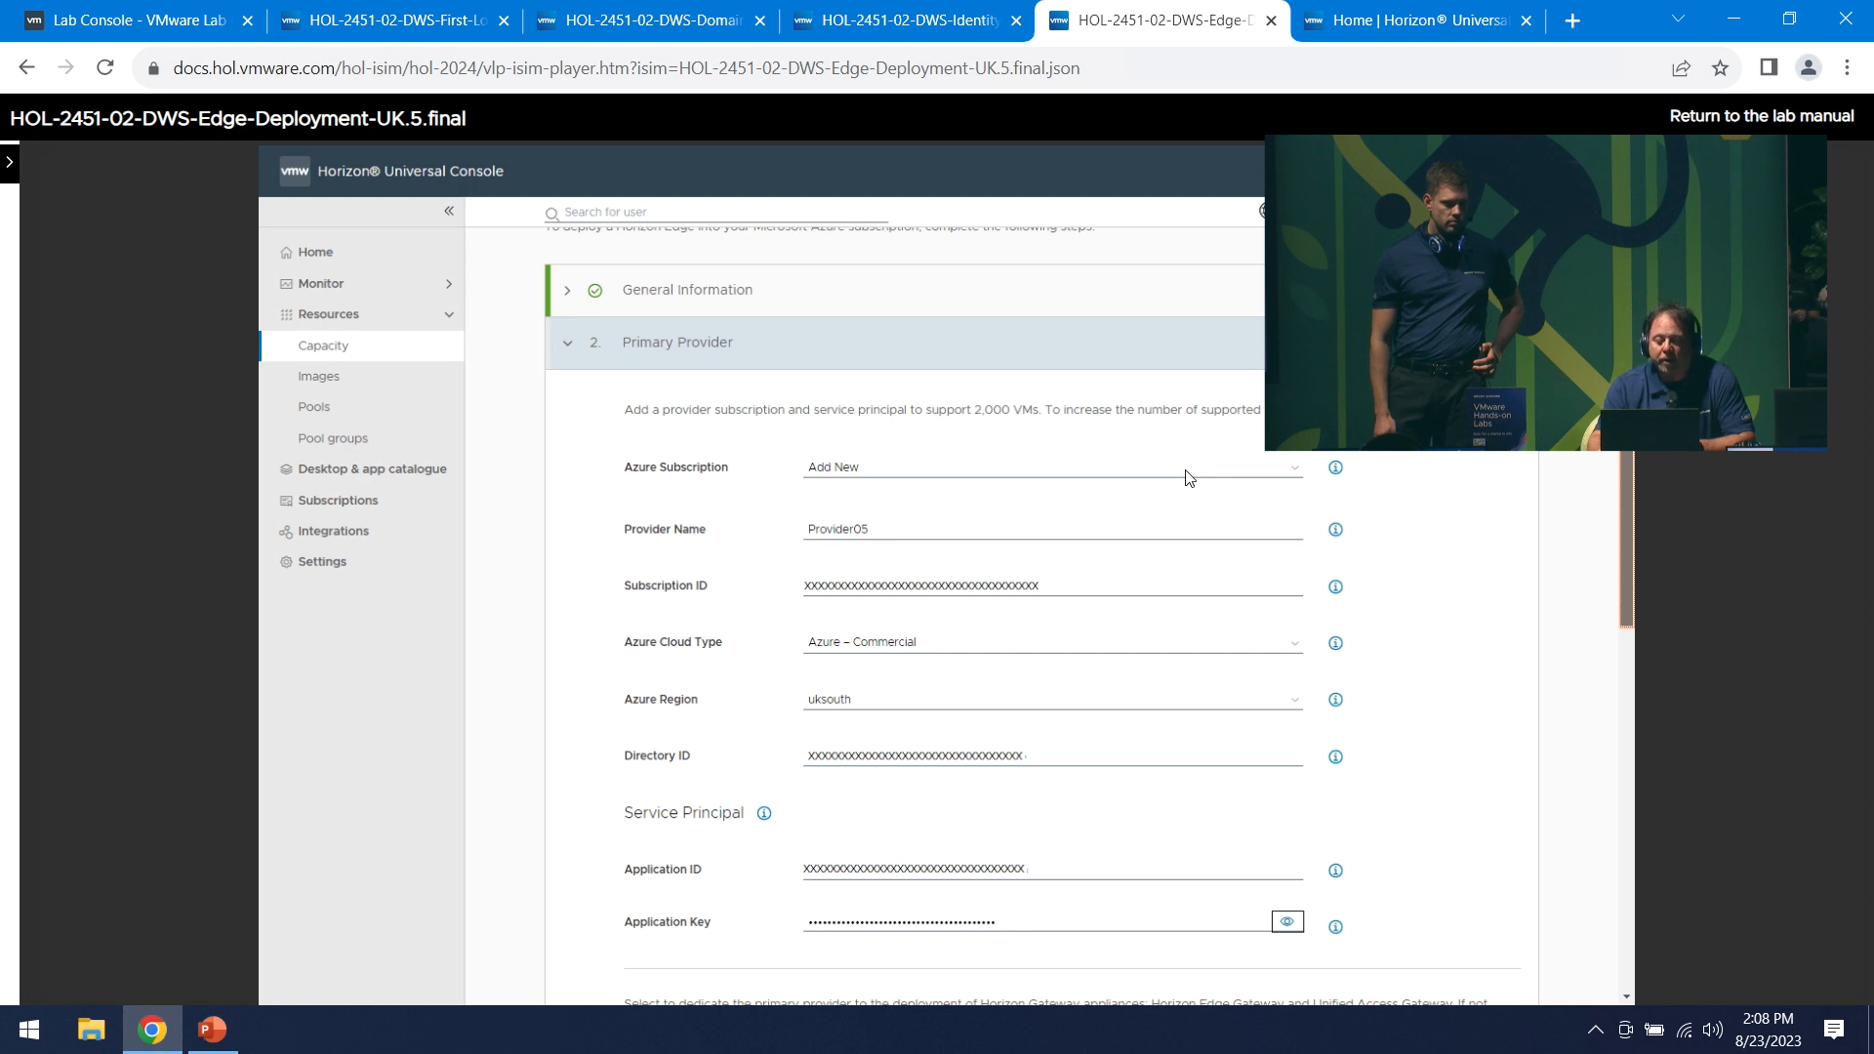
key(Right)
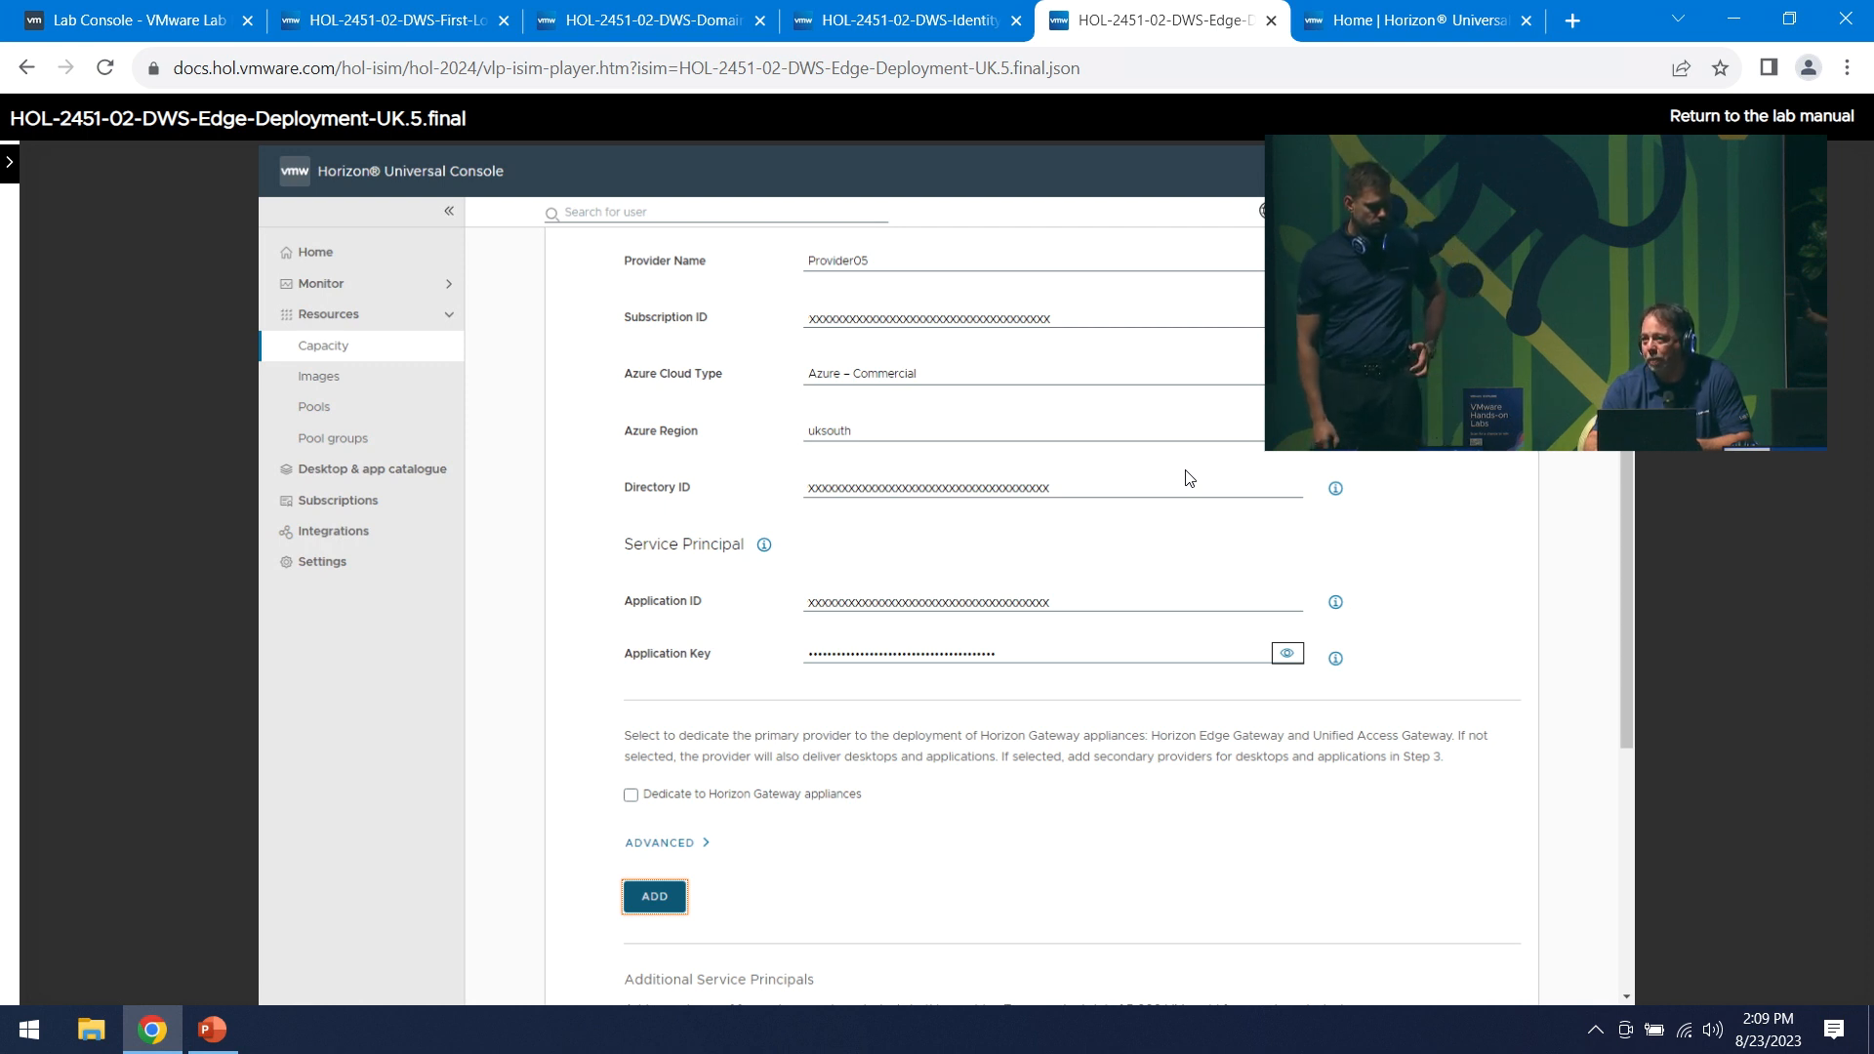
key(Right)
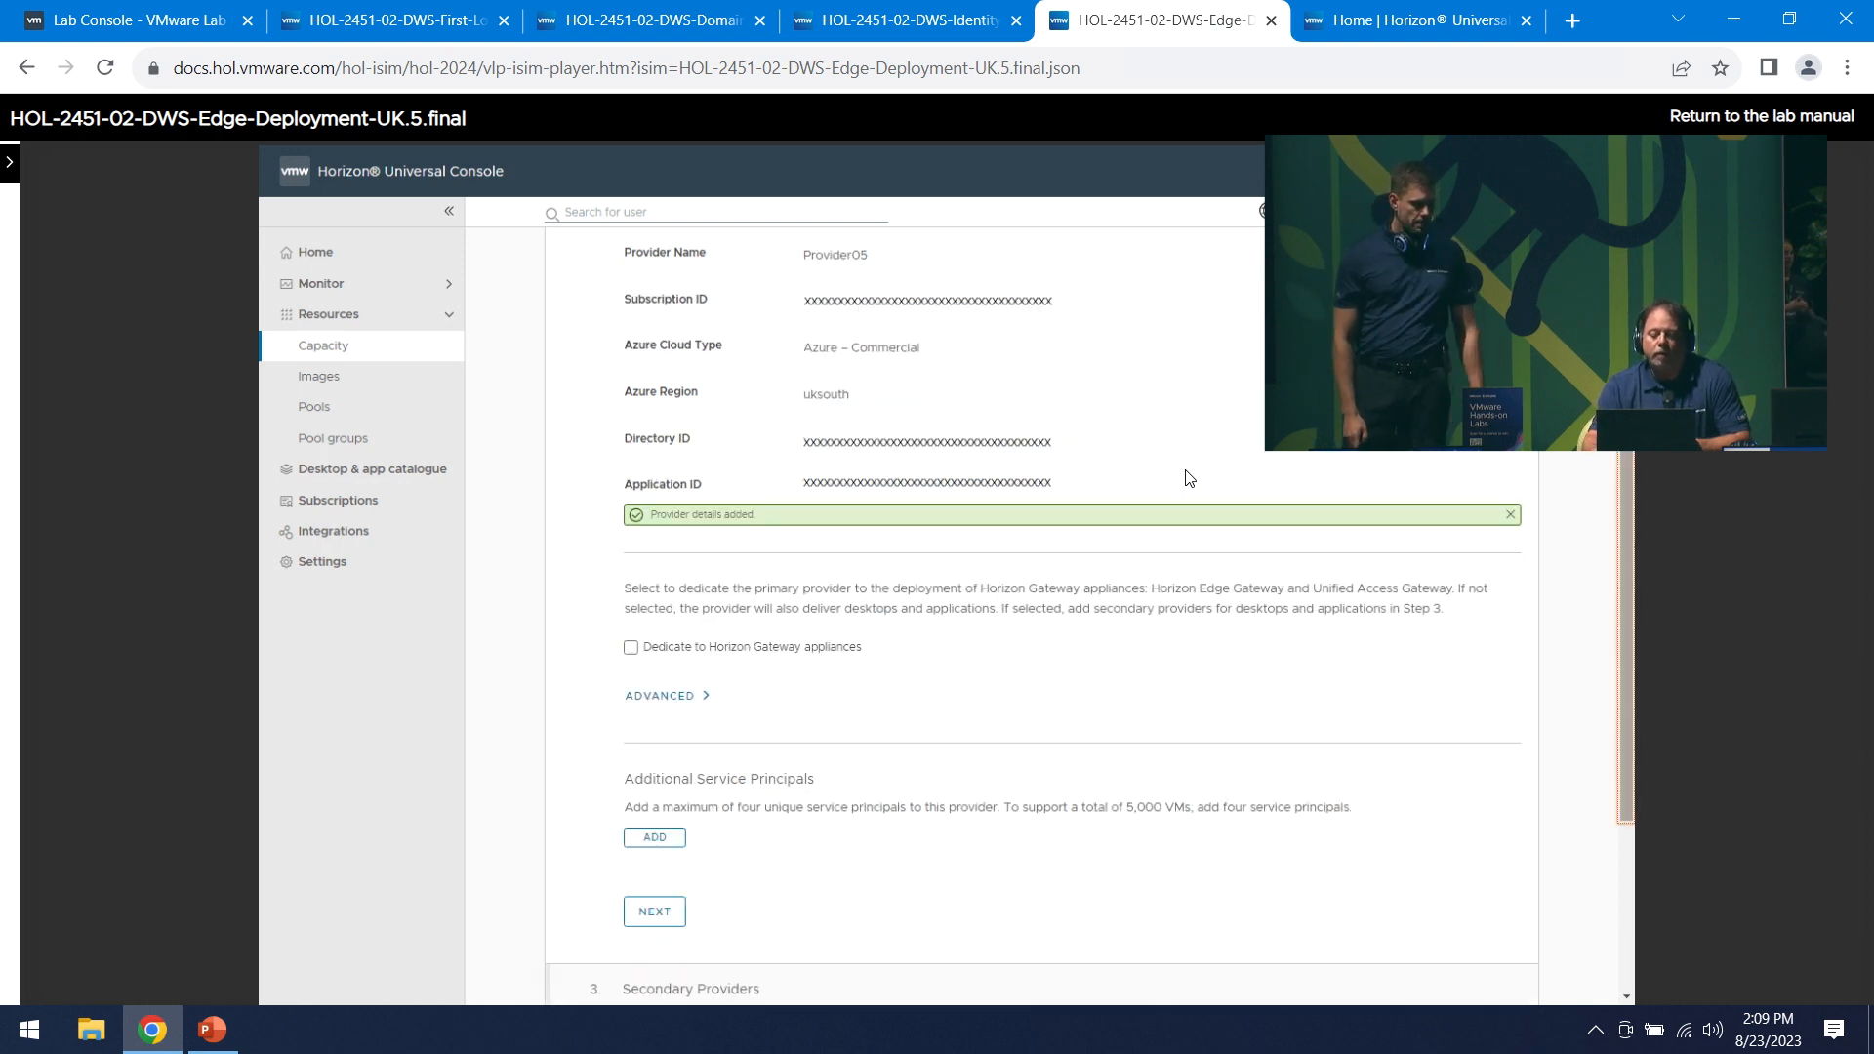
- Add Provider05 as the primary provider and skip the secondary providers
scroll(1189, 478, down, 1)
key(Right)
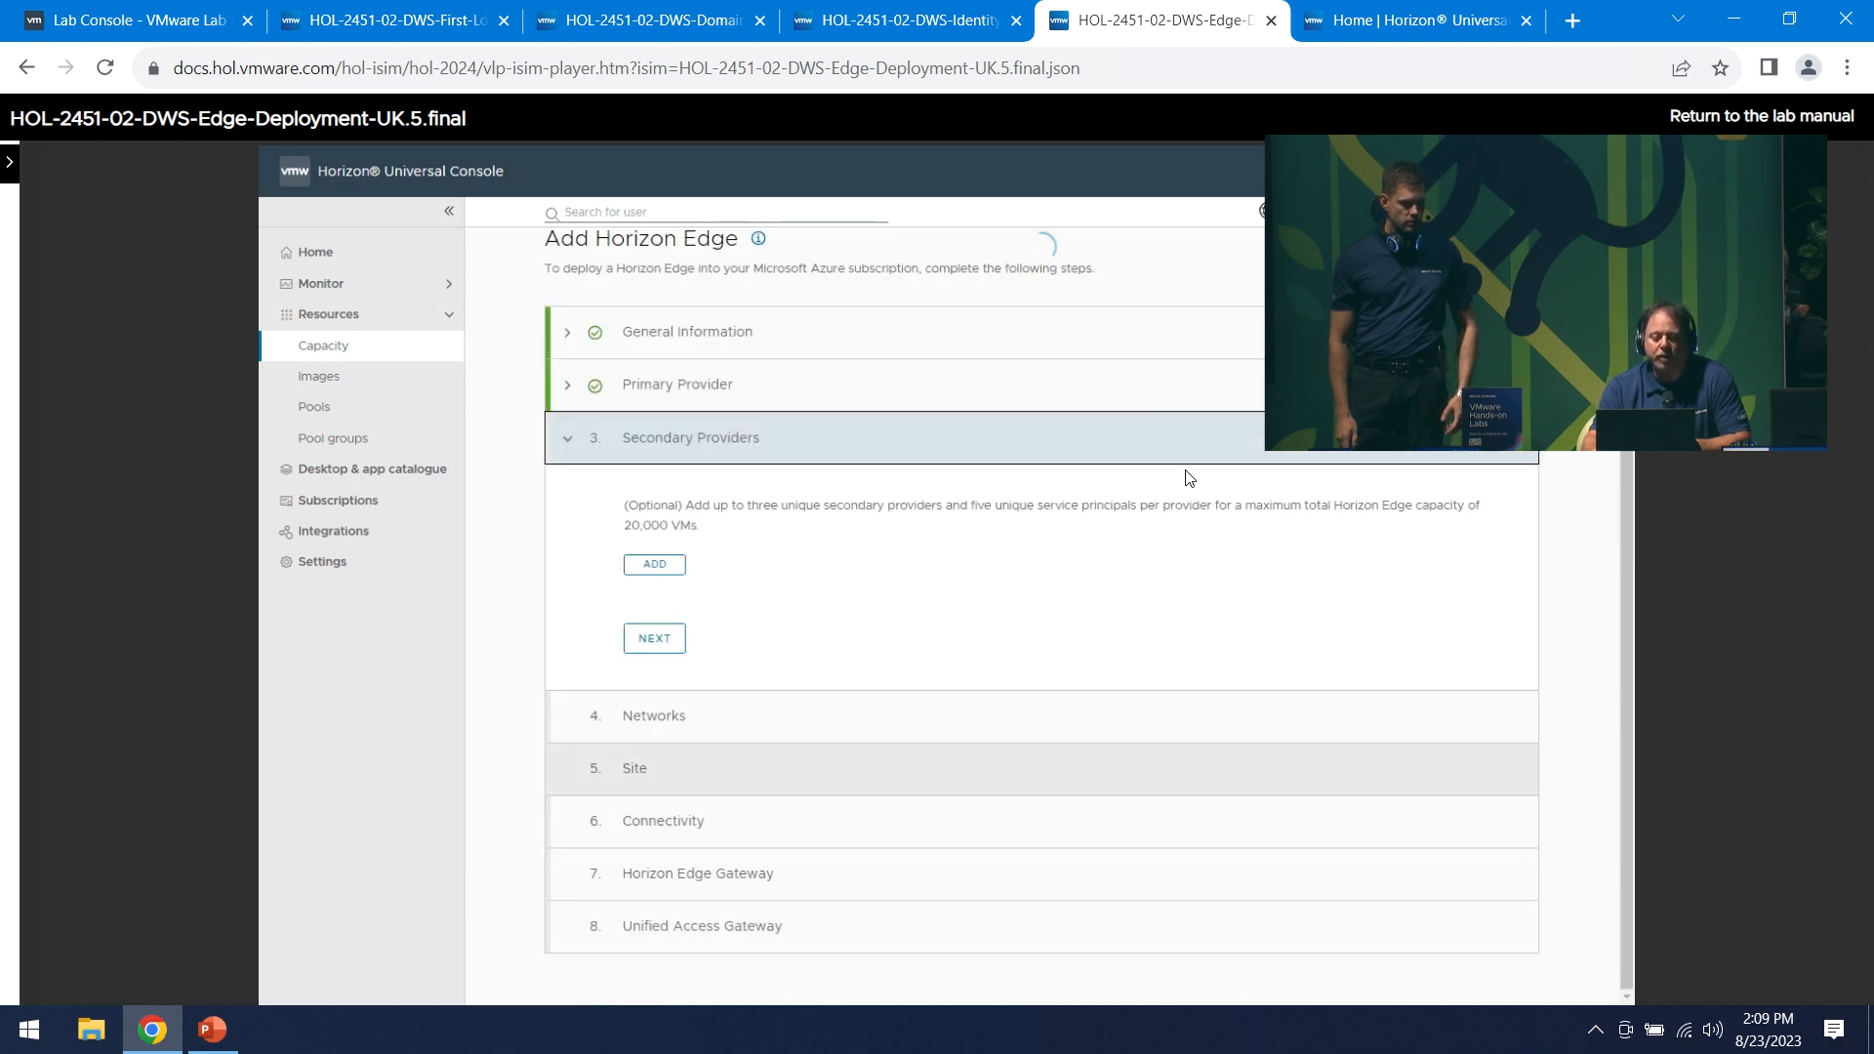
key(Right)
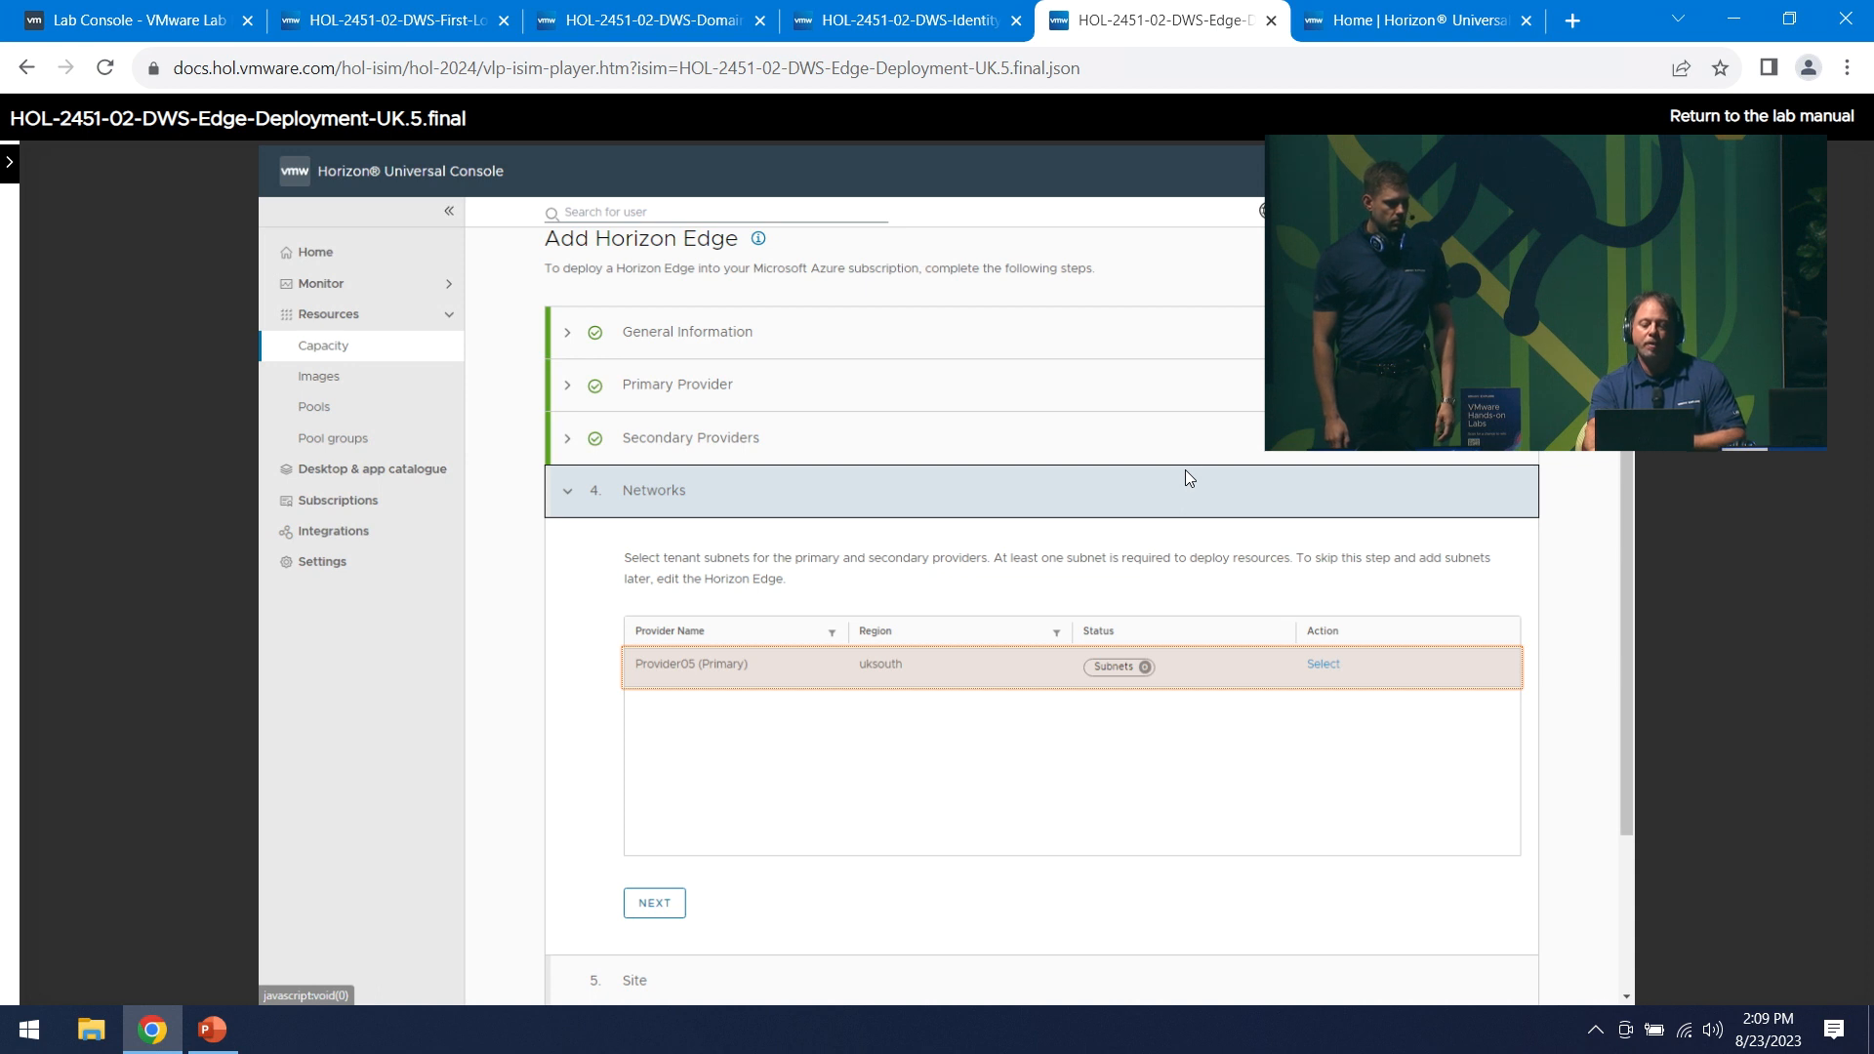
- Assign DesktopSubnet, DMZSubnet and ManagementSubnet from NW_UKsouth_Spoke05 to Provider05
key(Right)
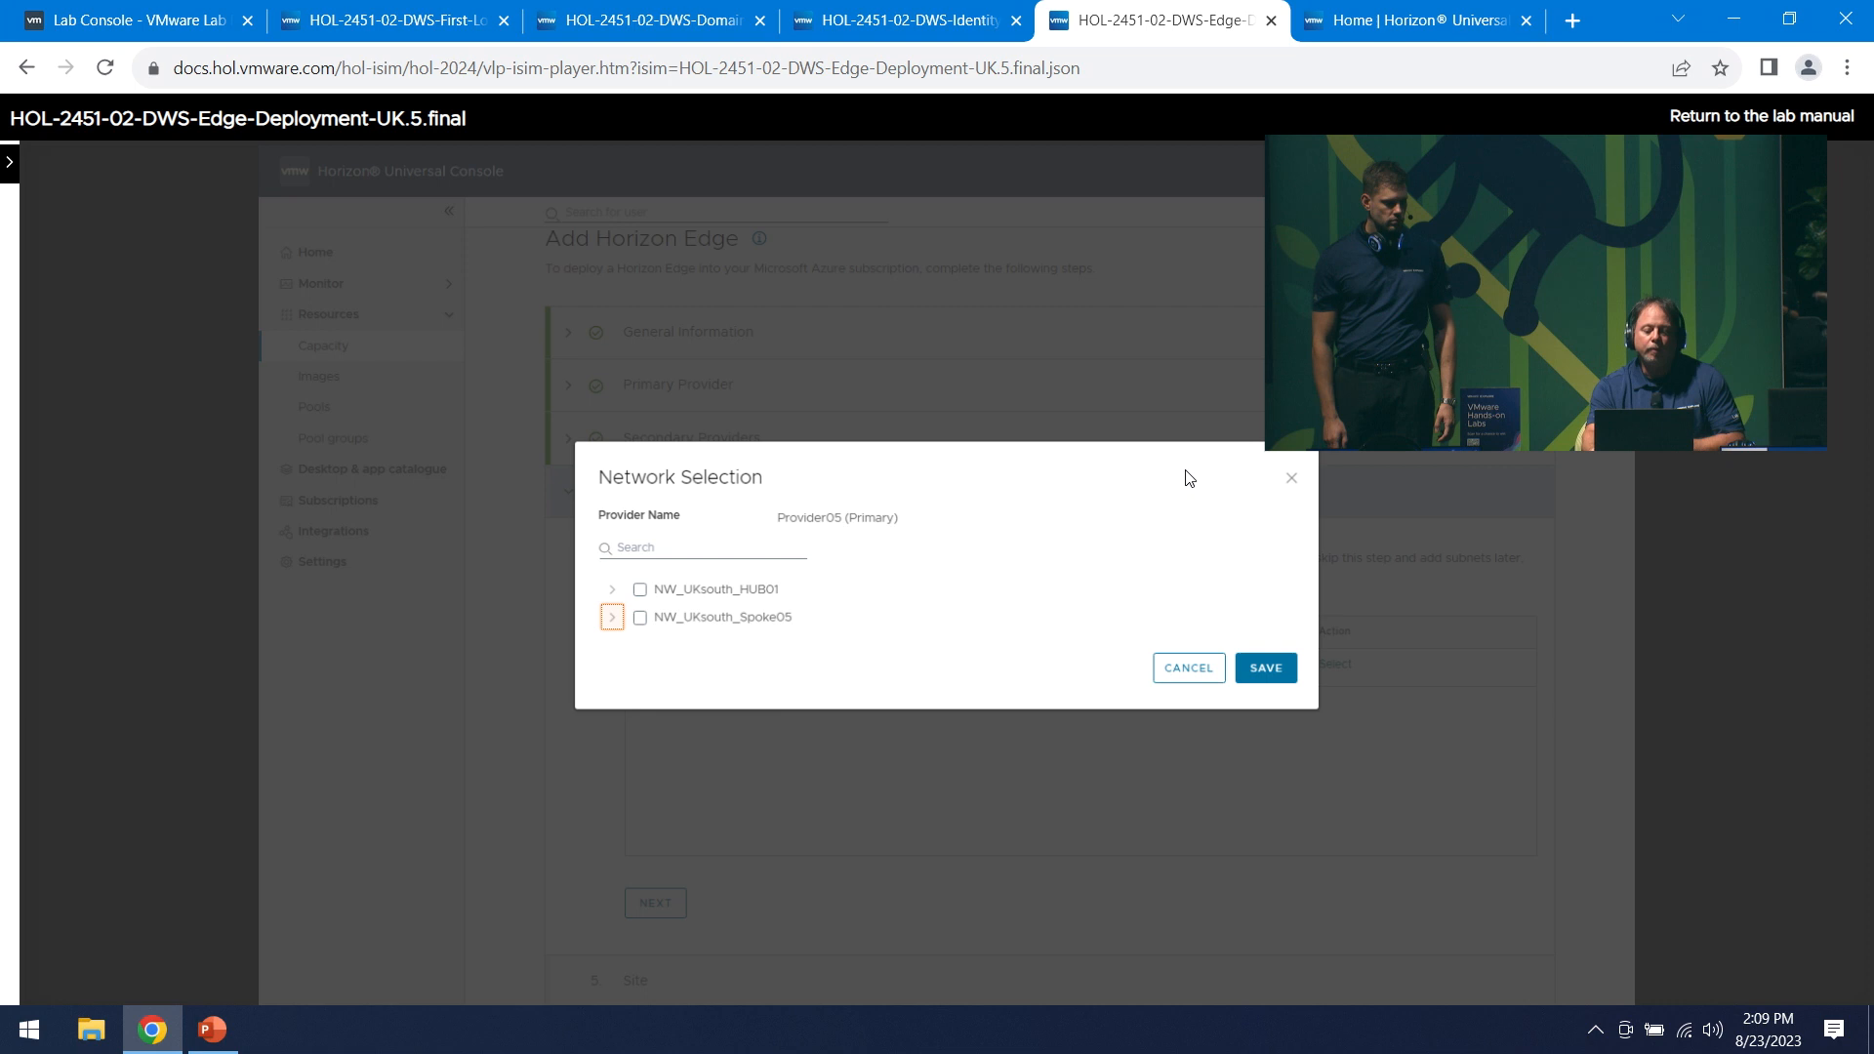
key(Right)
key(Right)
key(Right)
key(Right)
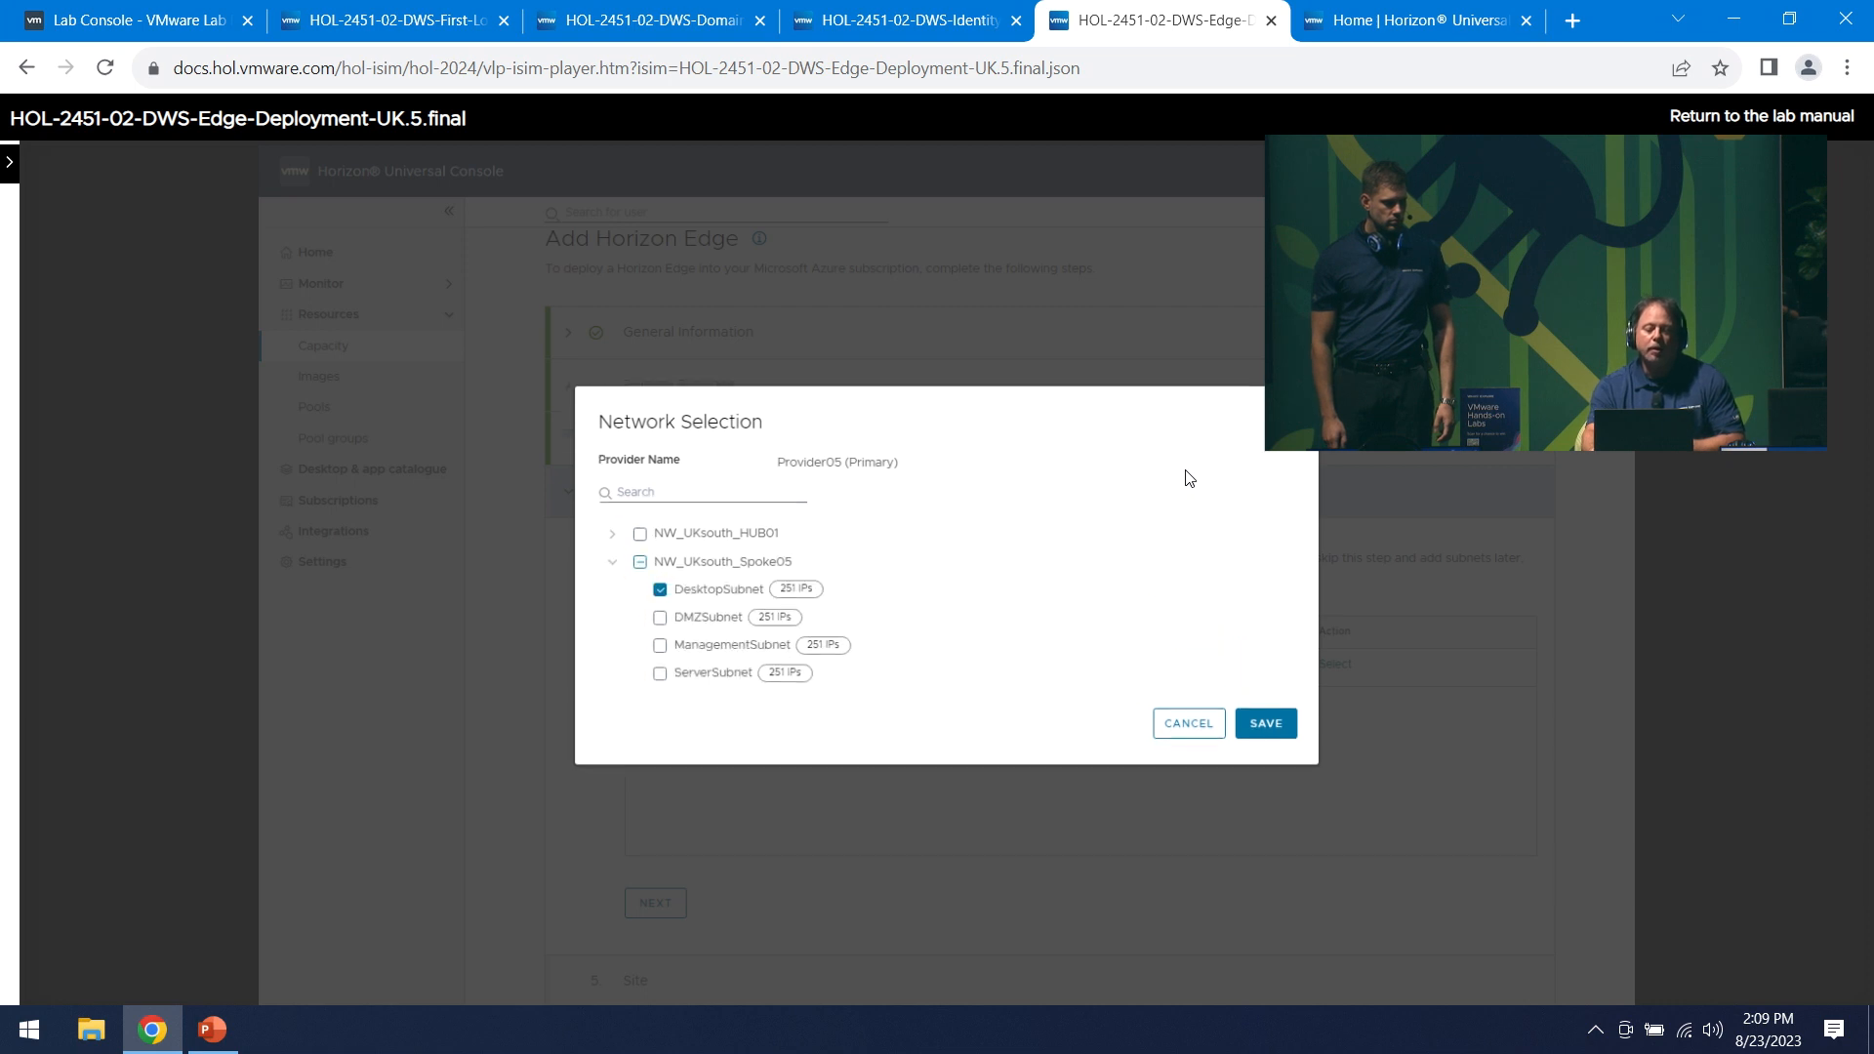
key(Right)
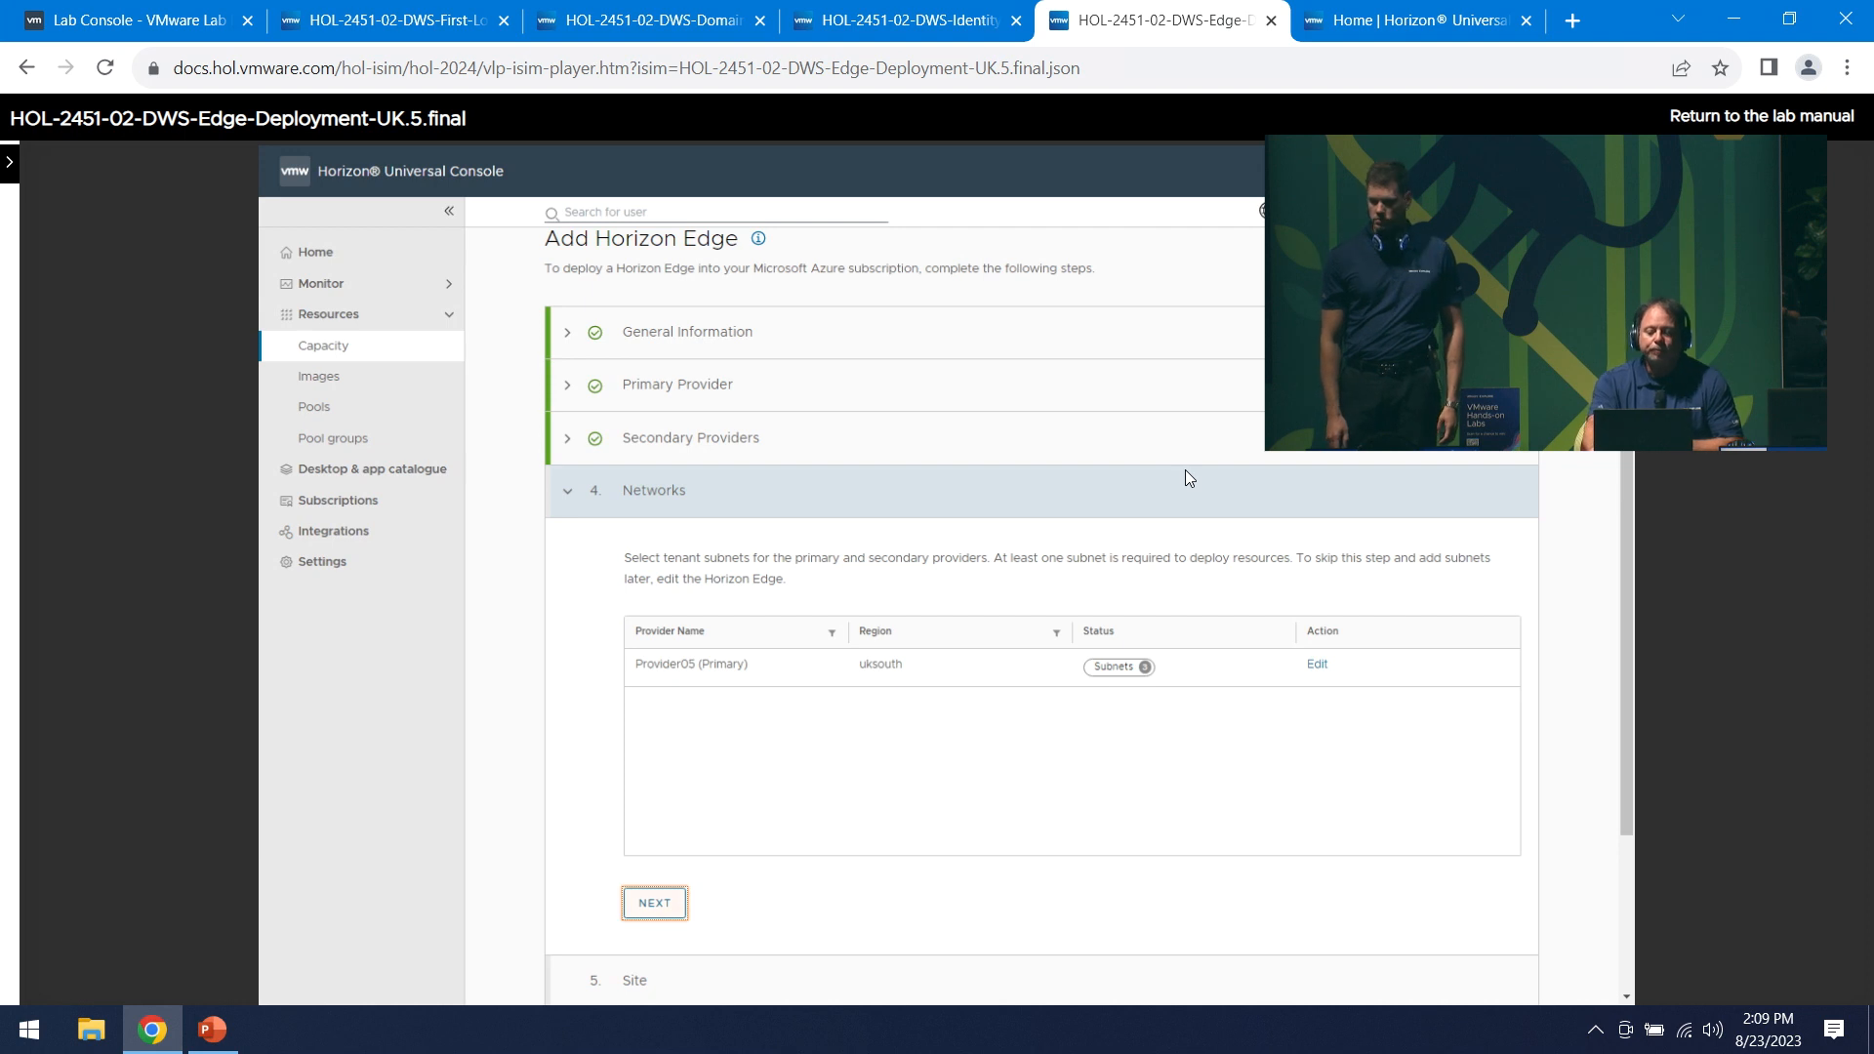
key(Right)
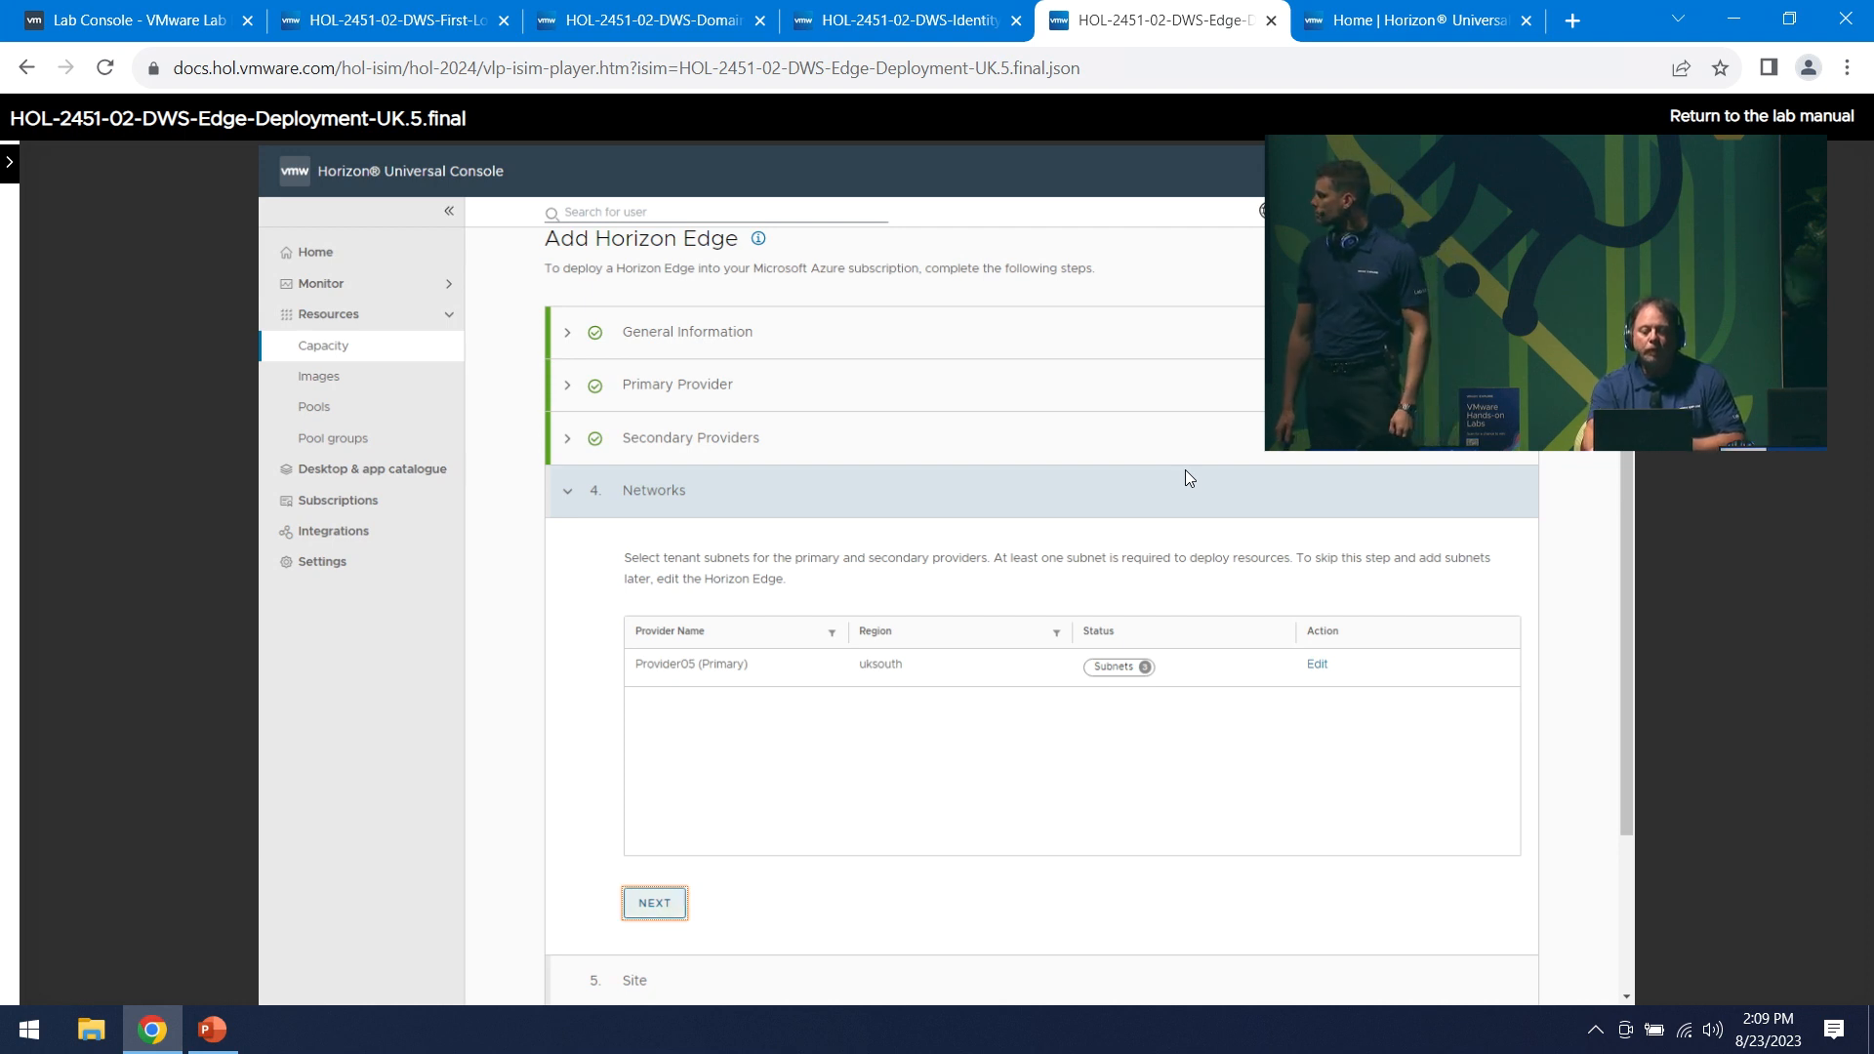
key(Right)
key(Right)
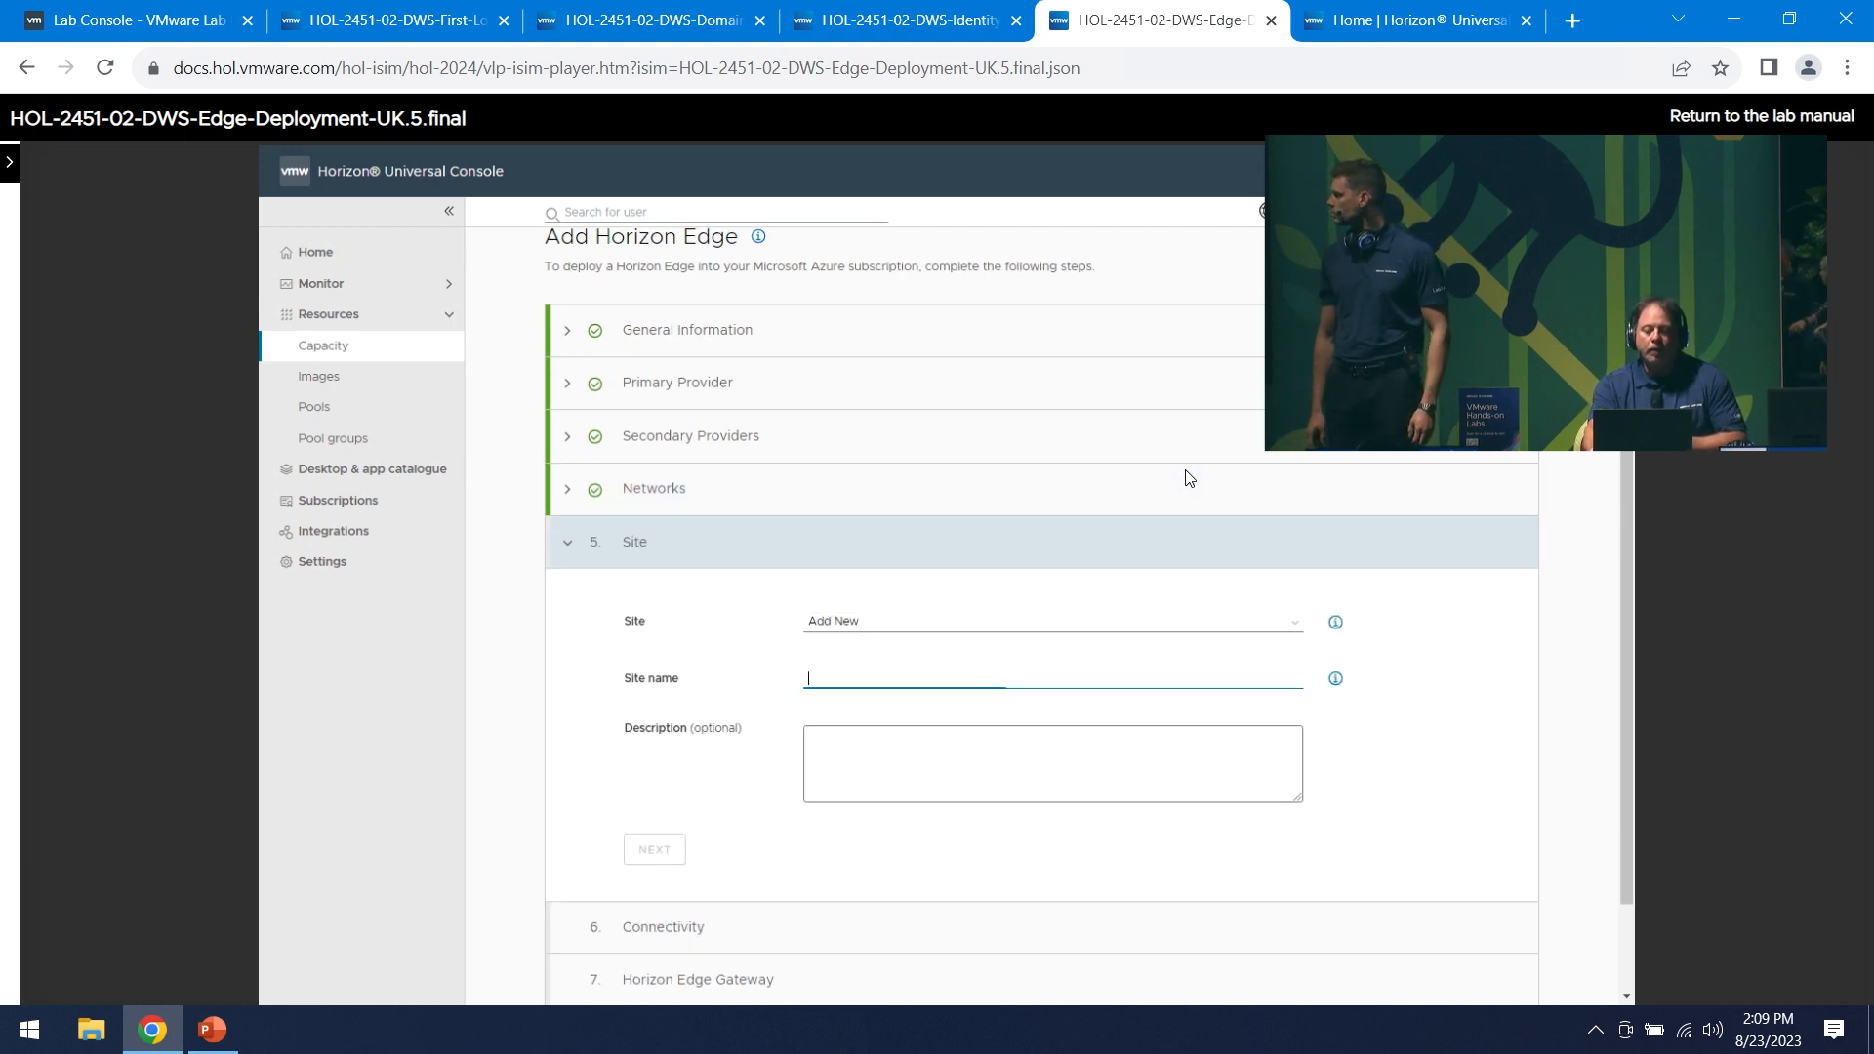
- Create the London site described 'London South - DC Edge 001', keeping Azure Private Link connectivity
text(London)
key(Tab)
text(London South - DC Edge 001)
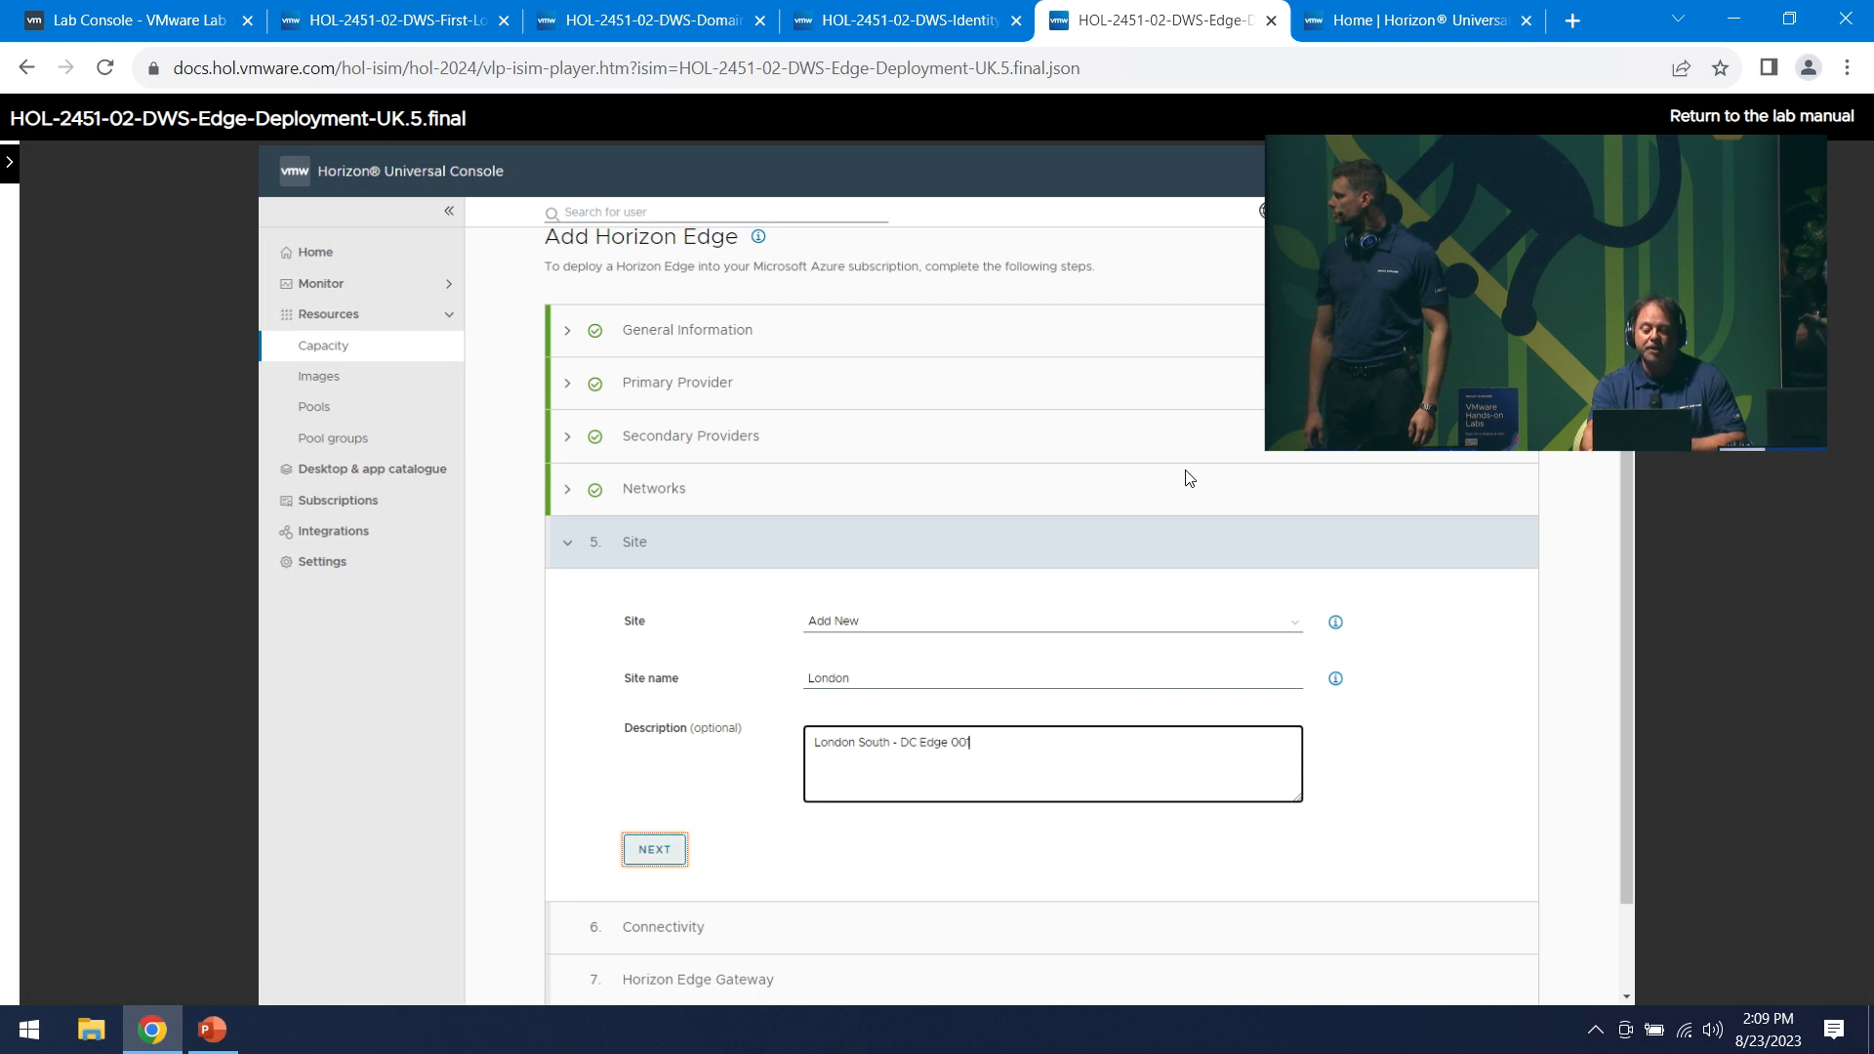
key(Right)
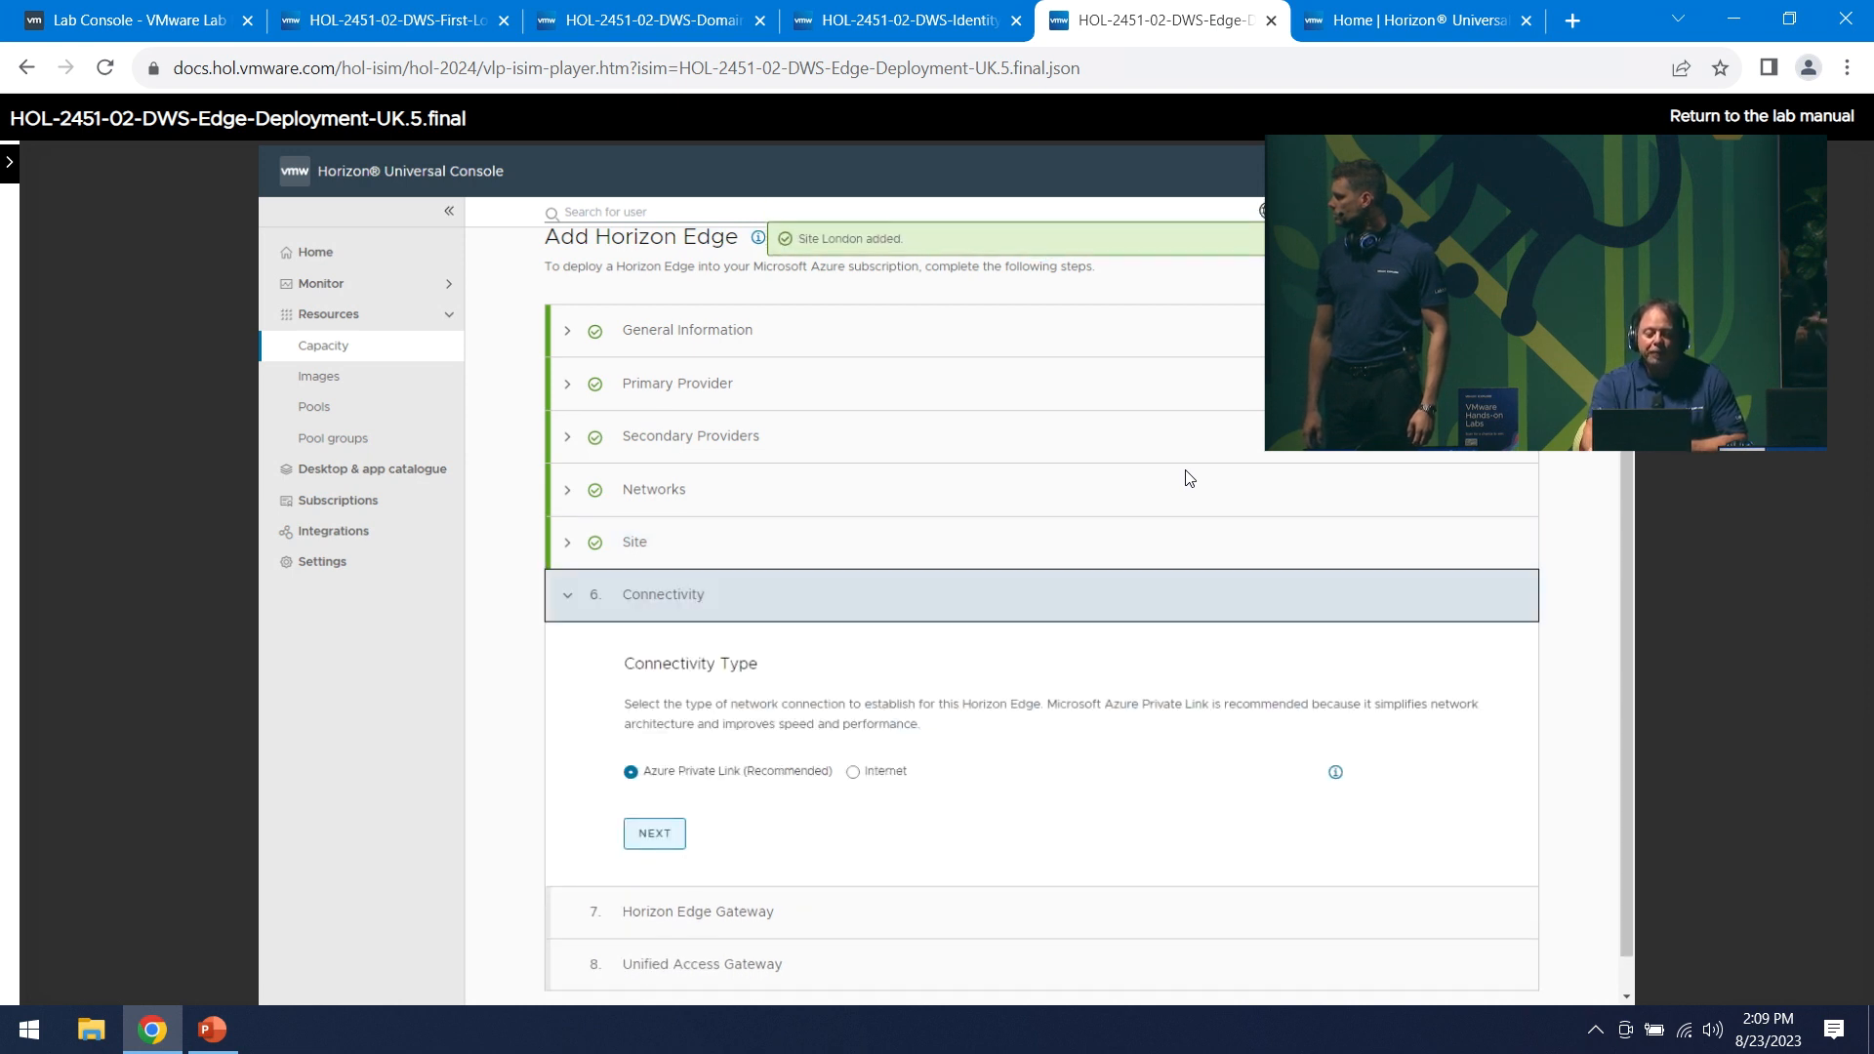
key(Right)
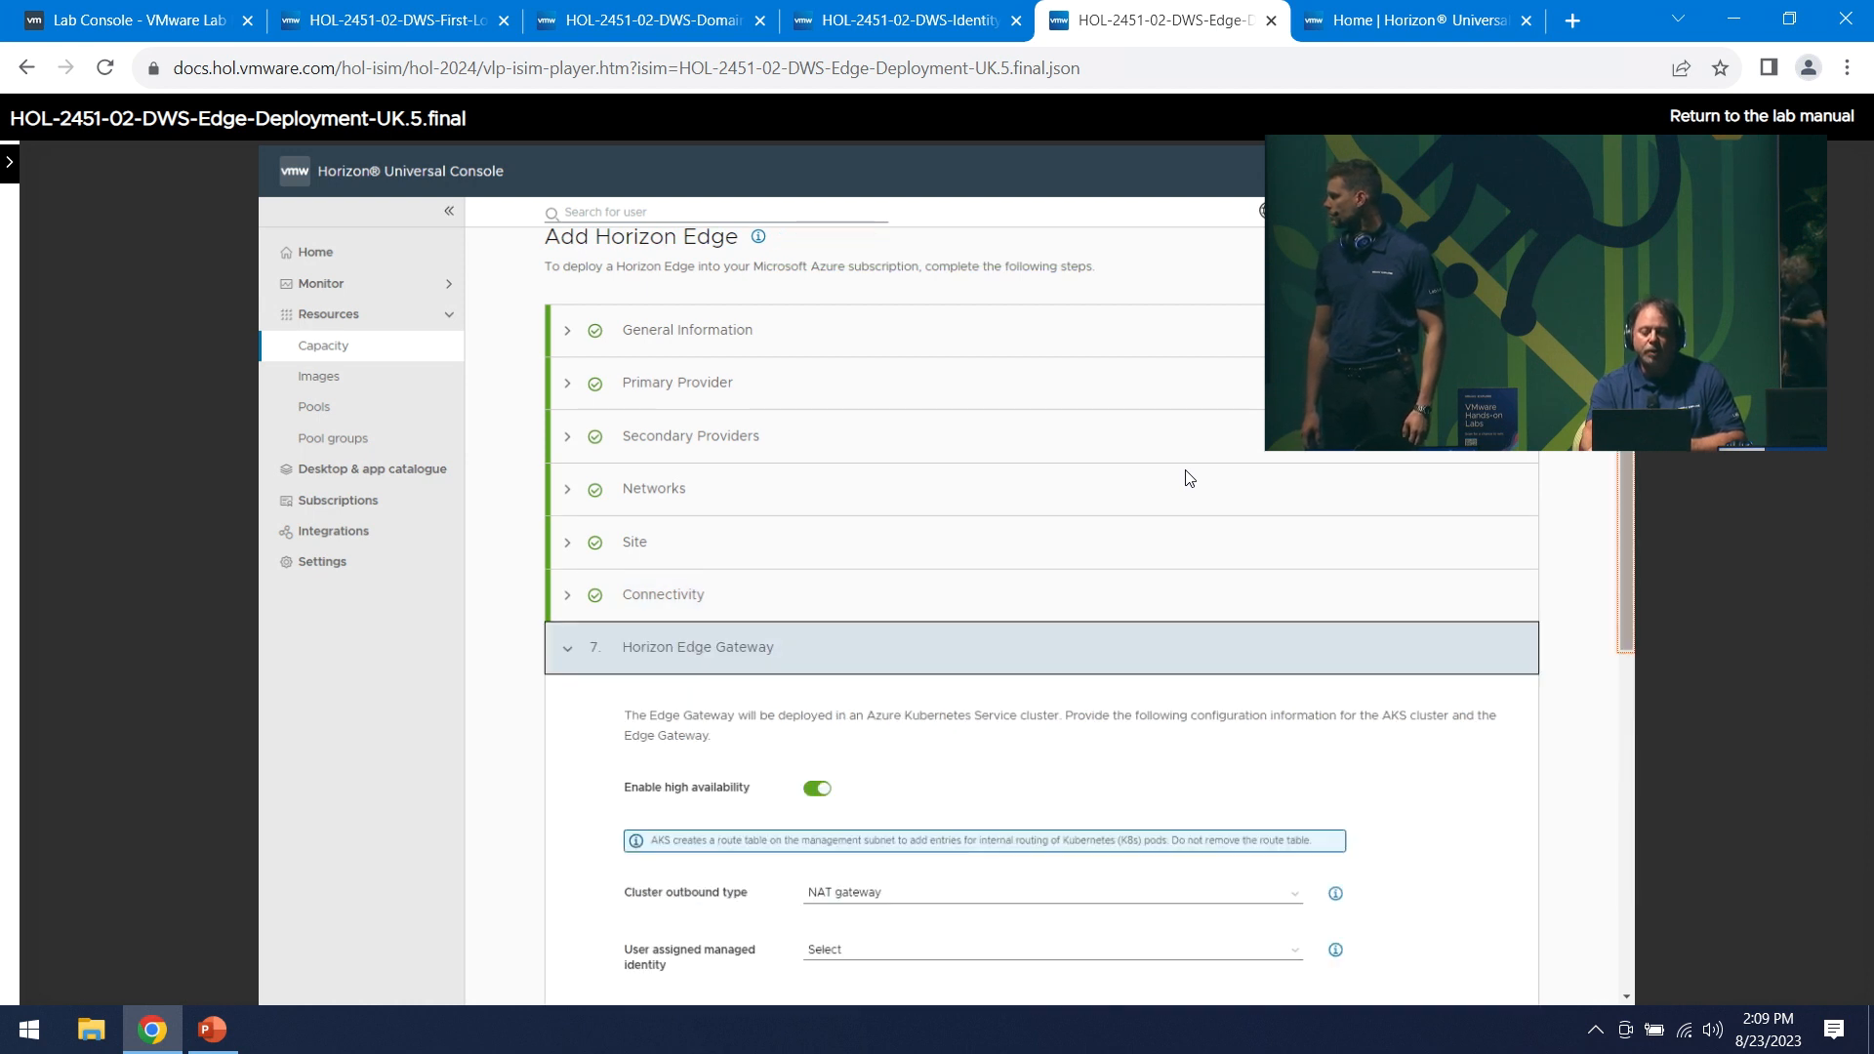
- Configure the Edge Gateway on NW_UKsouth_Spoke05 with CIDRs 55.0.0.0/27, 55.244.0.0/21 and FQDN ukedge001.eucspace.com, then deploy
key(Right)
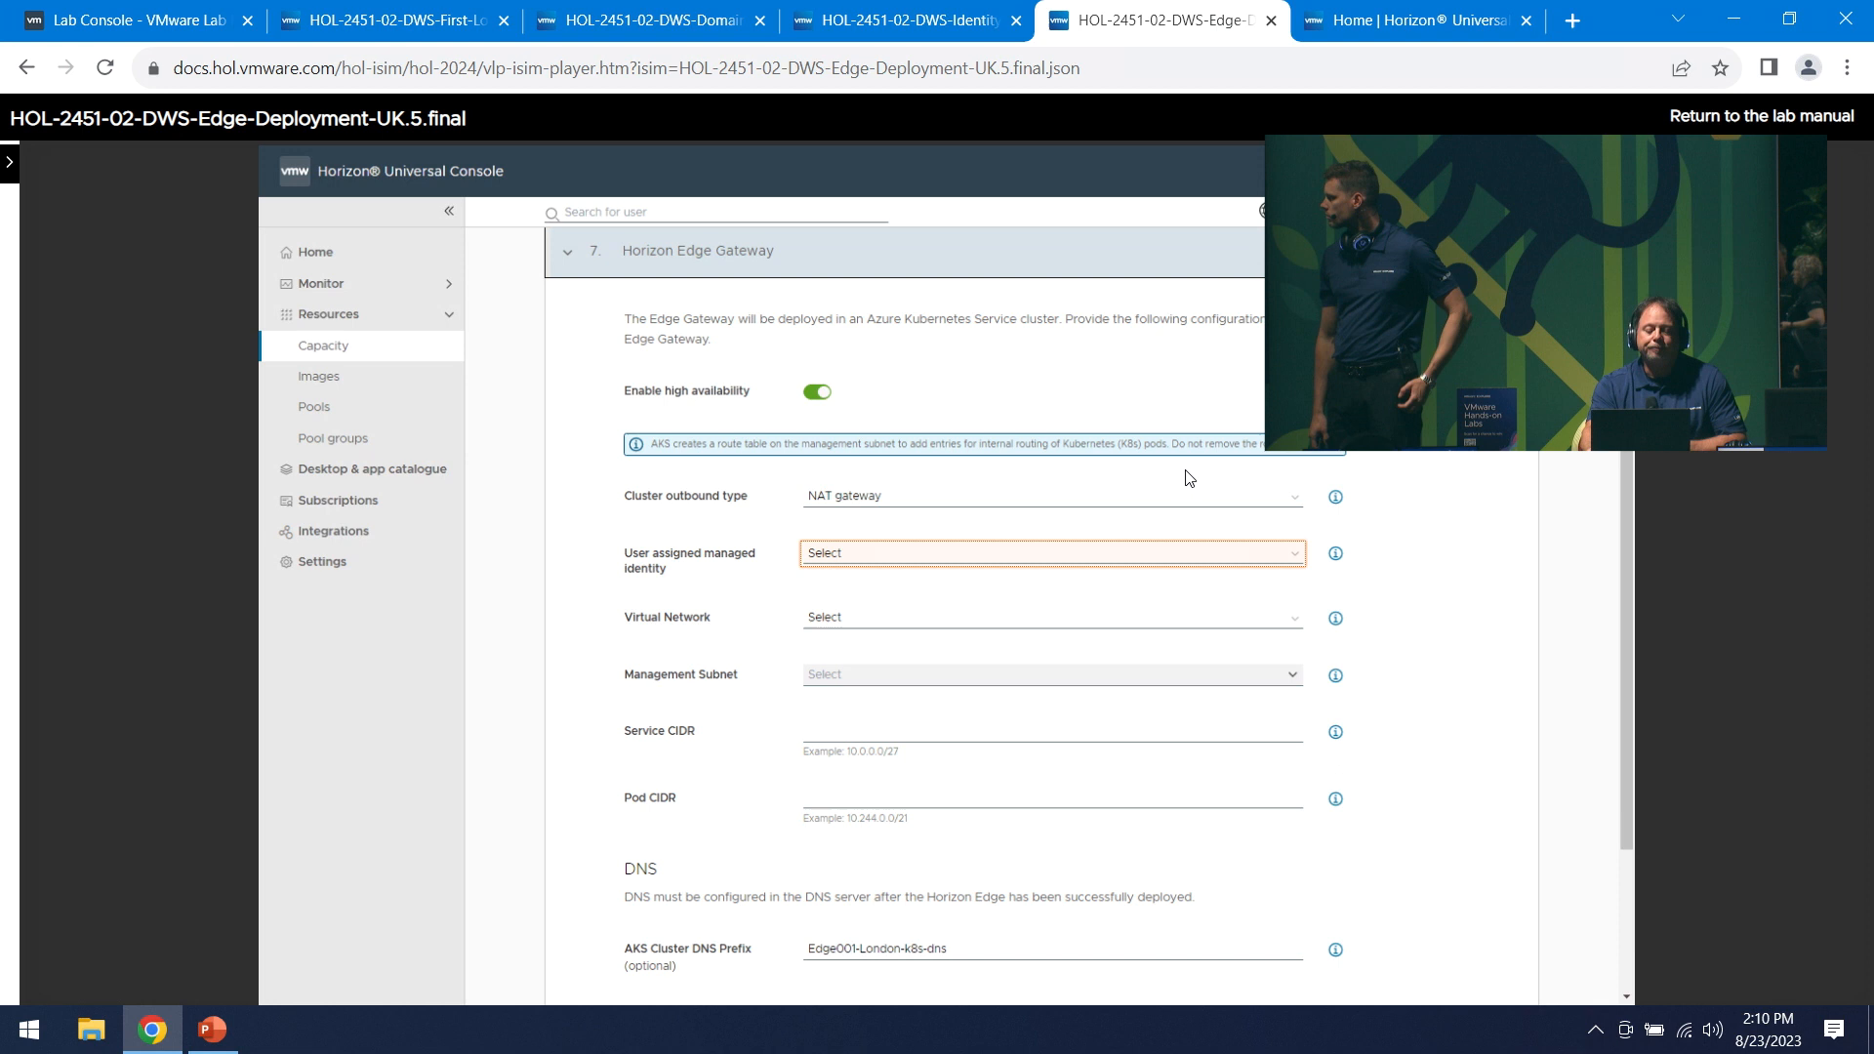
key(Right)
key(Right)
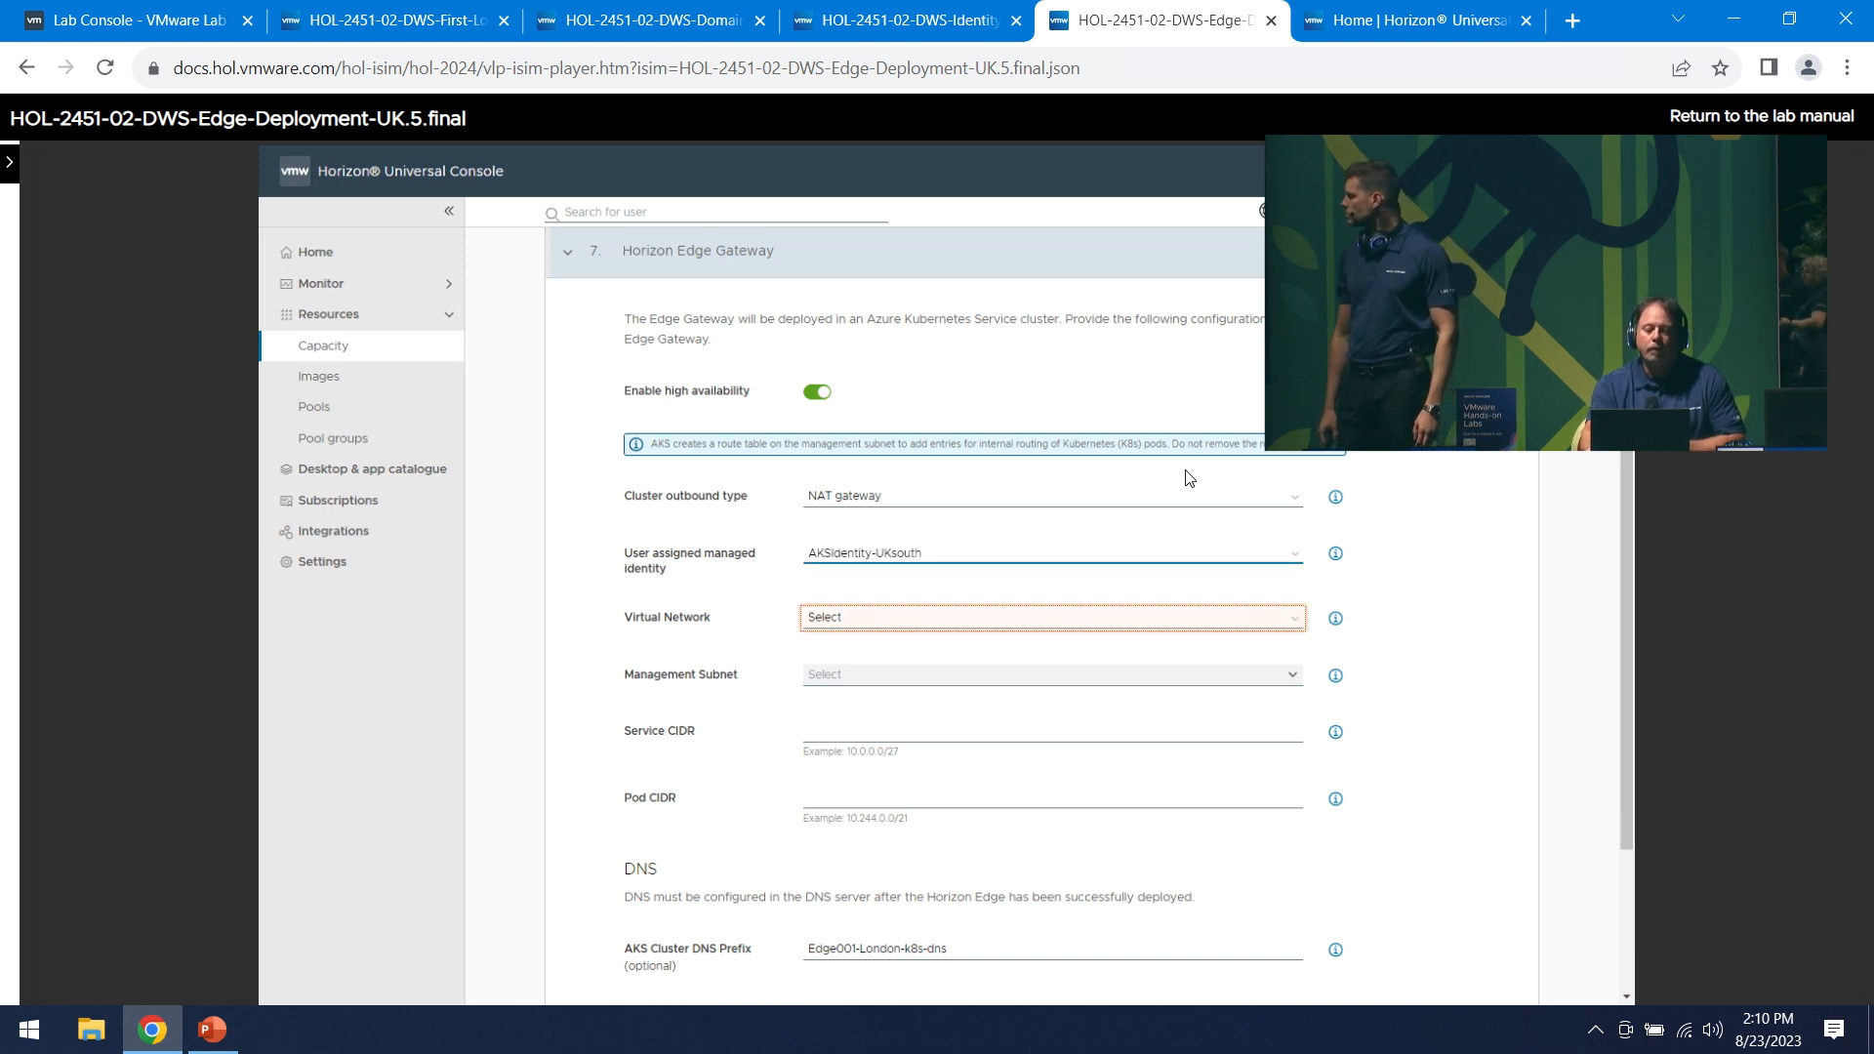
key(Right)
key(Right)
key(Right)
key(Right)
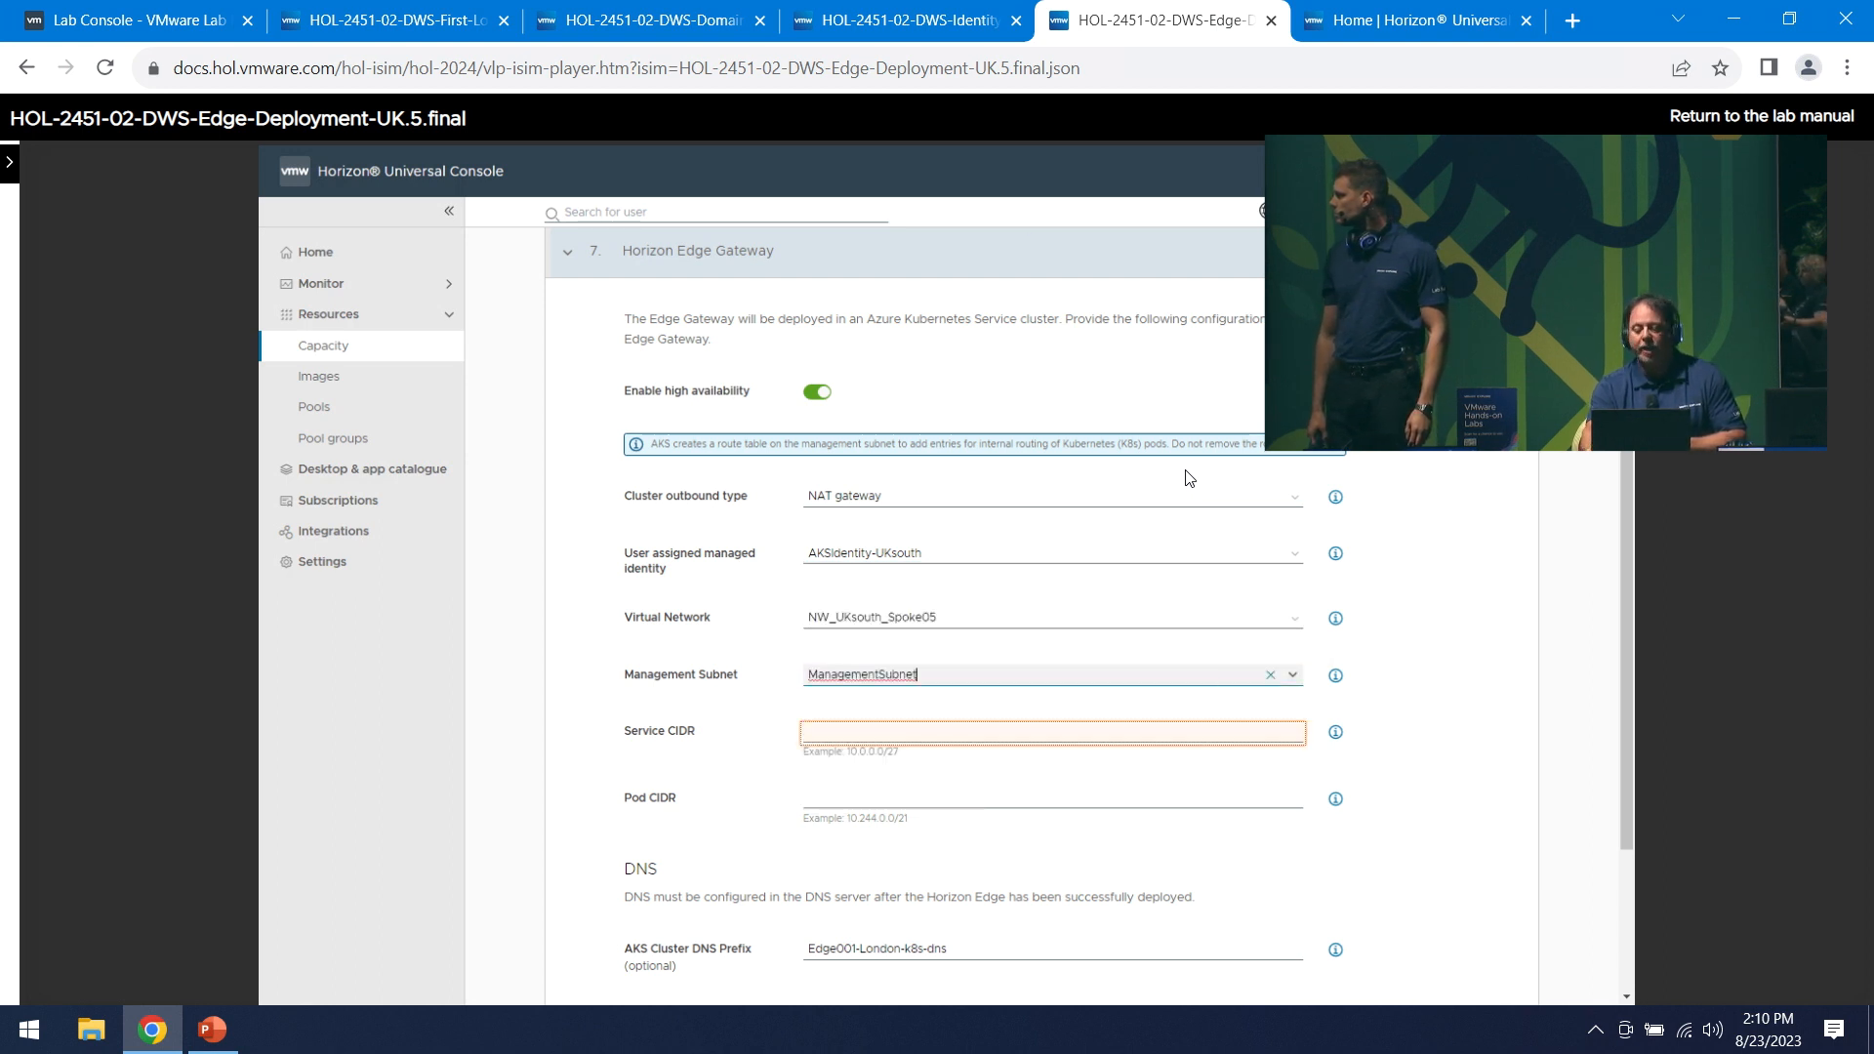
key(Right)
text(55)
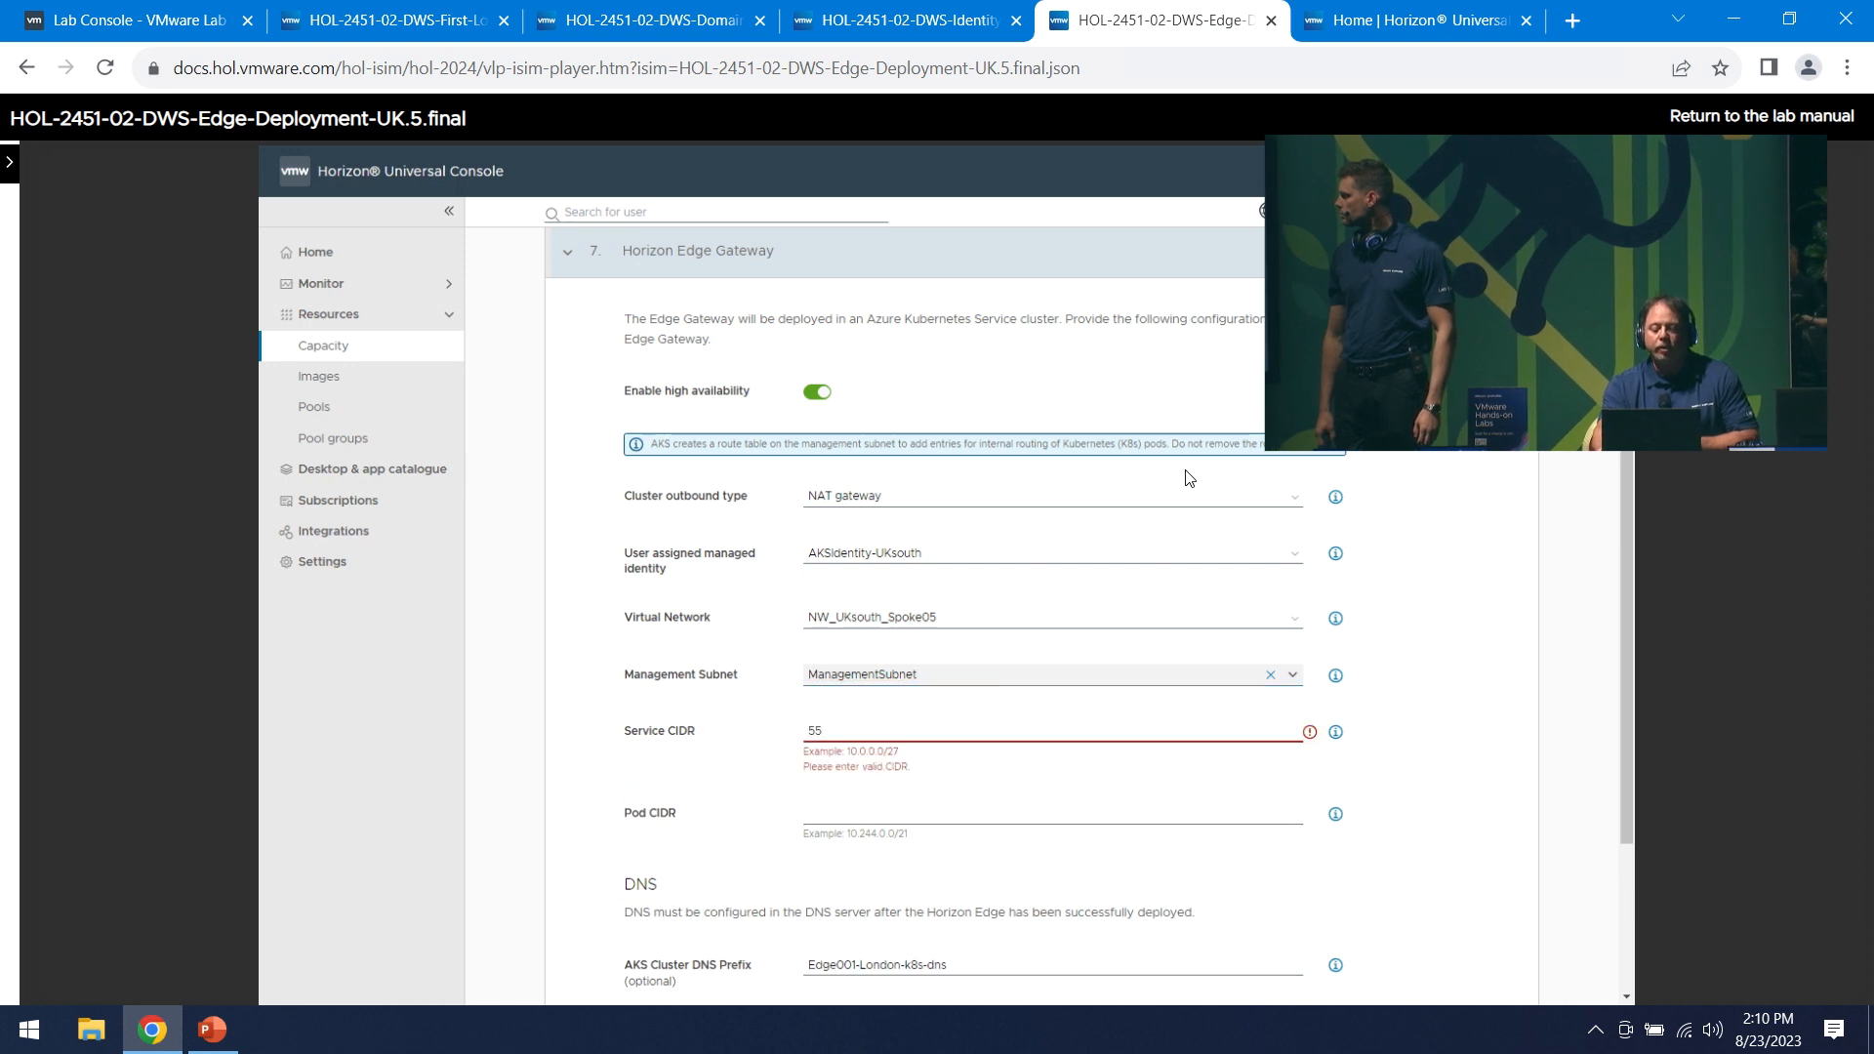
text(.0.0.0/27)
text(5)
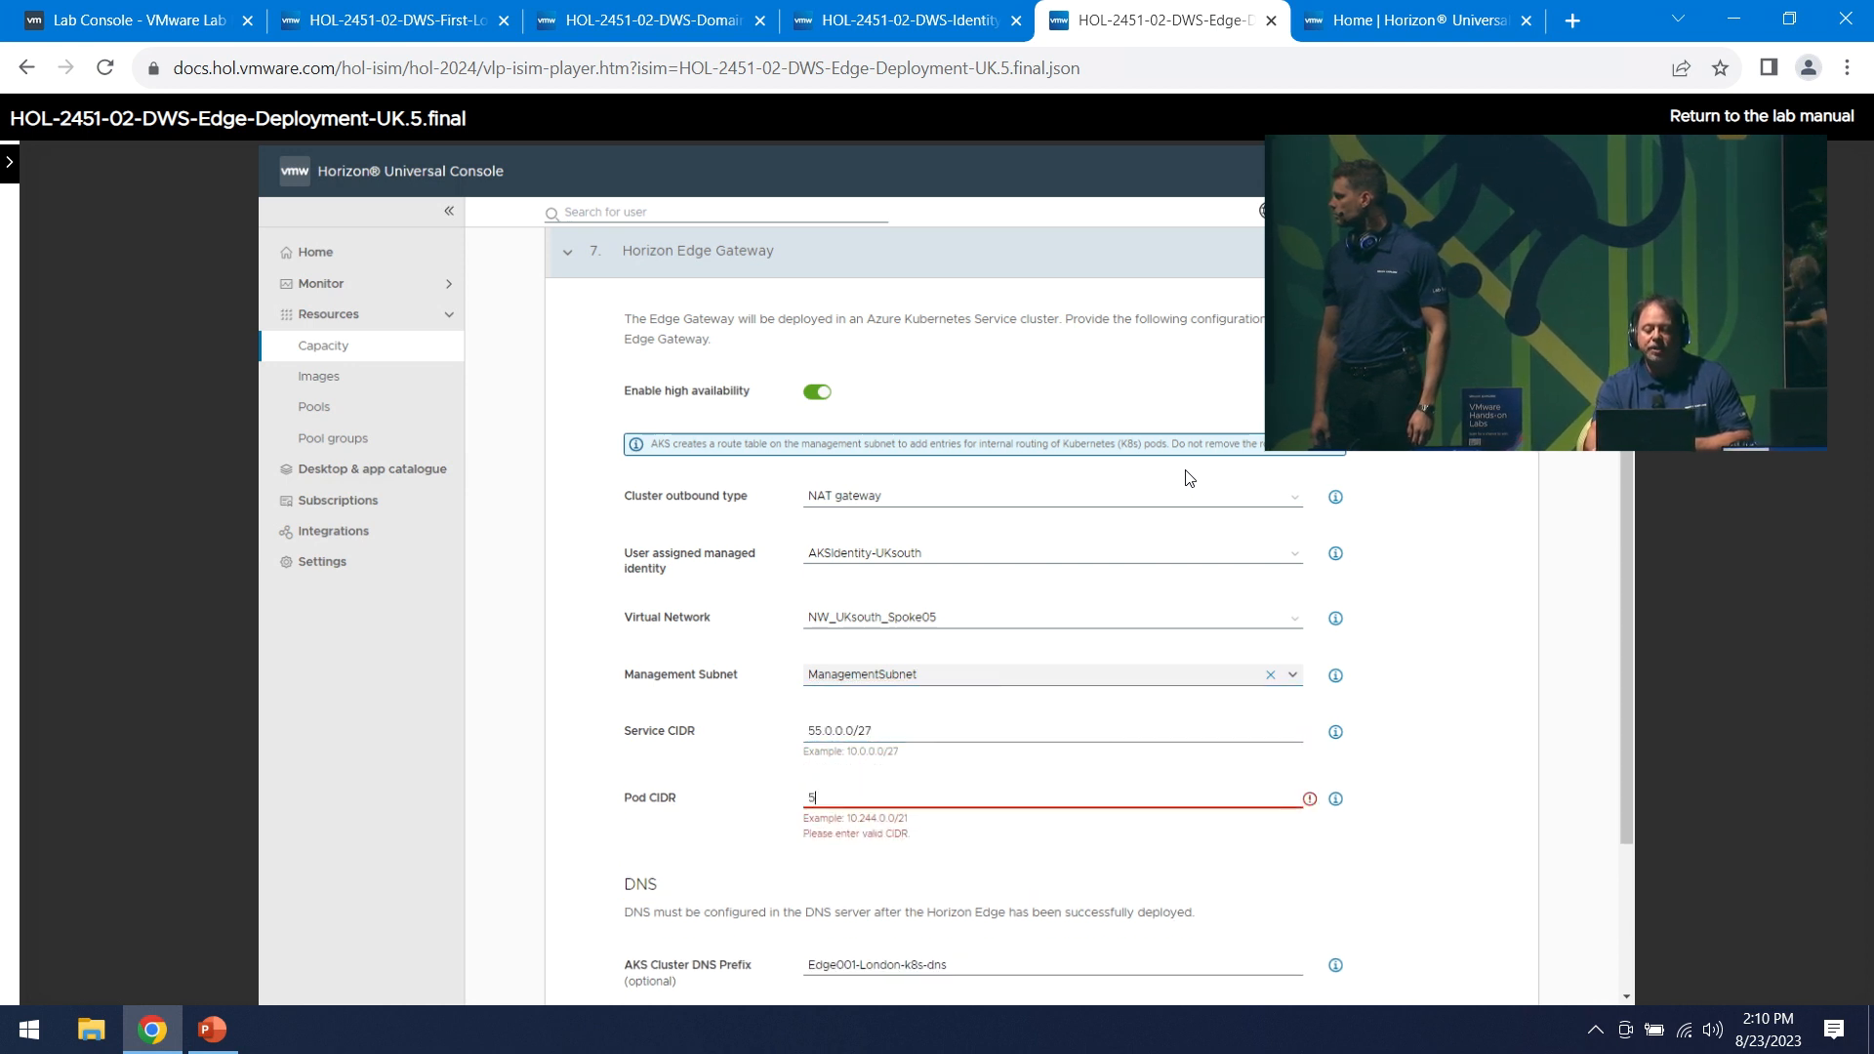
text(5.244.0.0/21)
key(Tab)
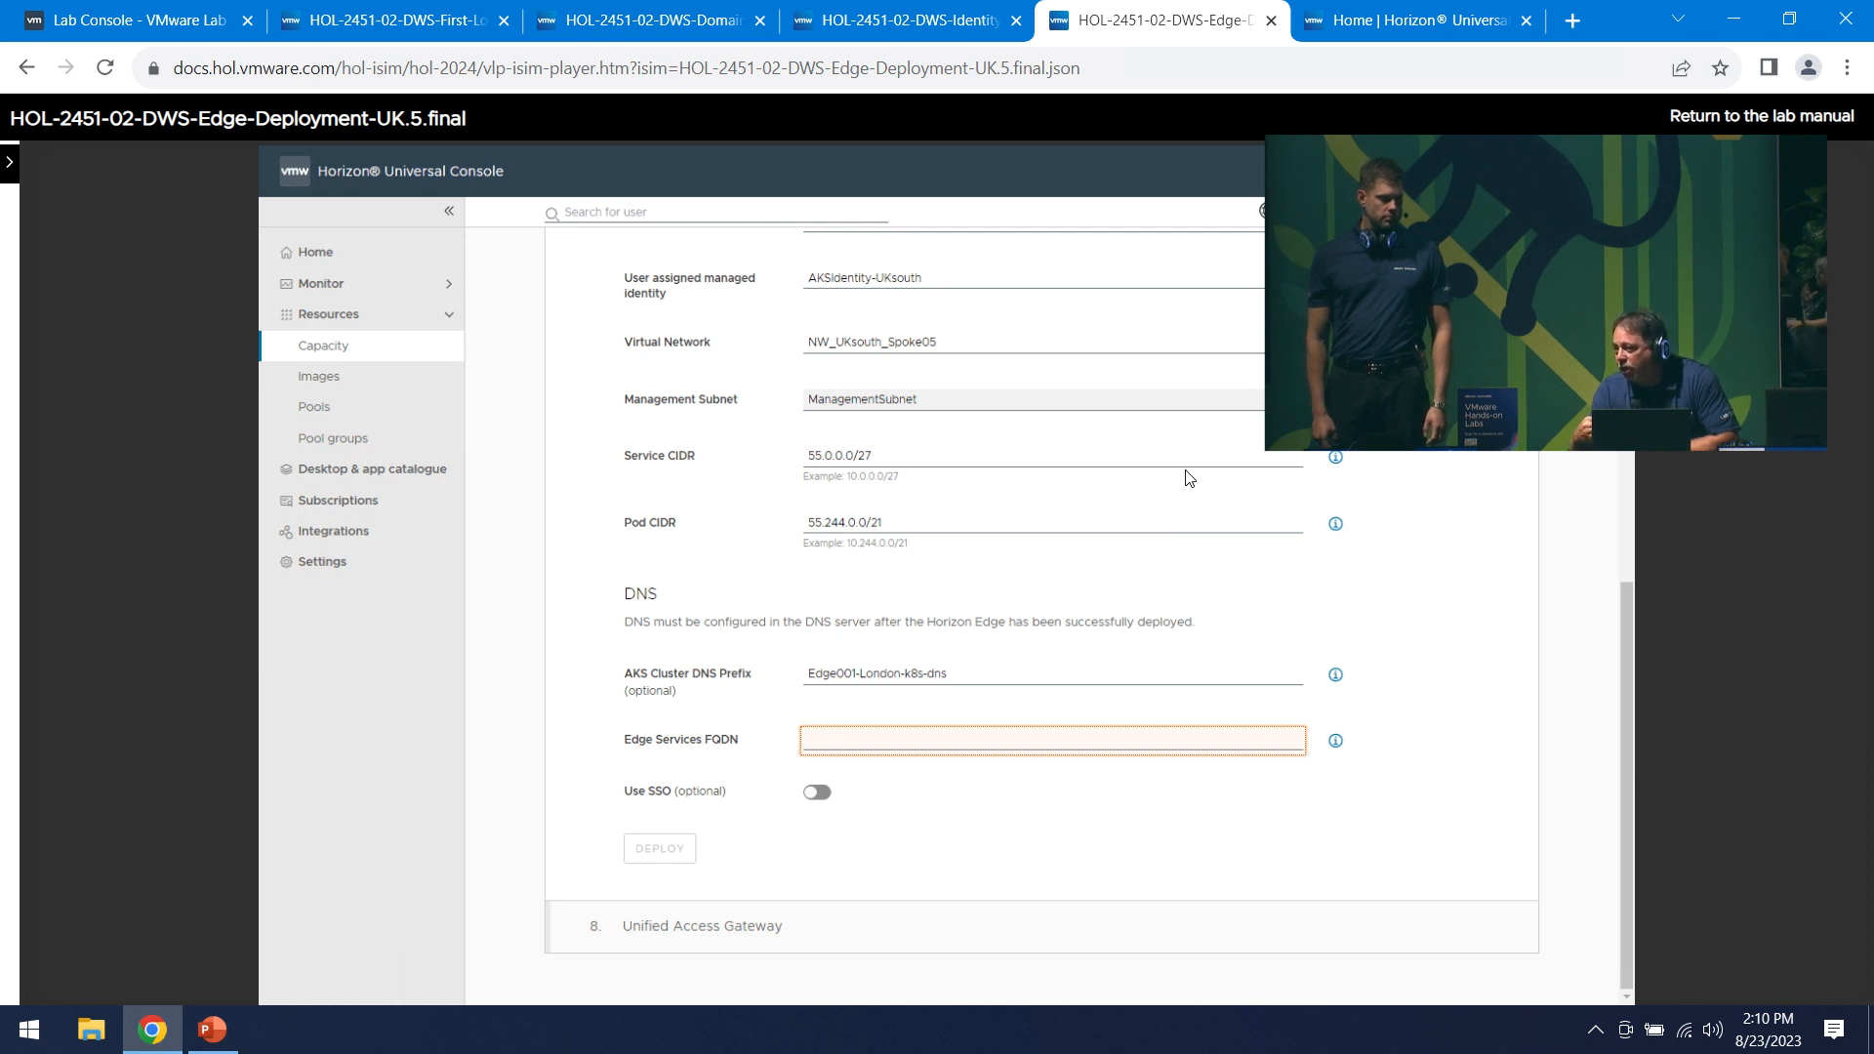
text(u)
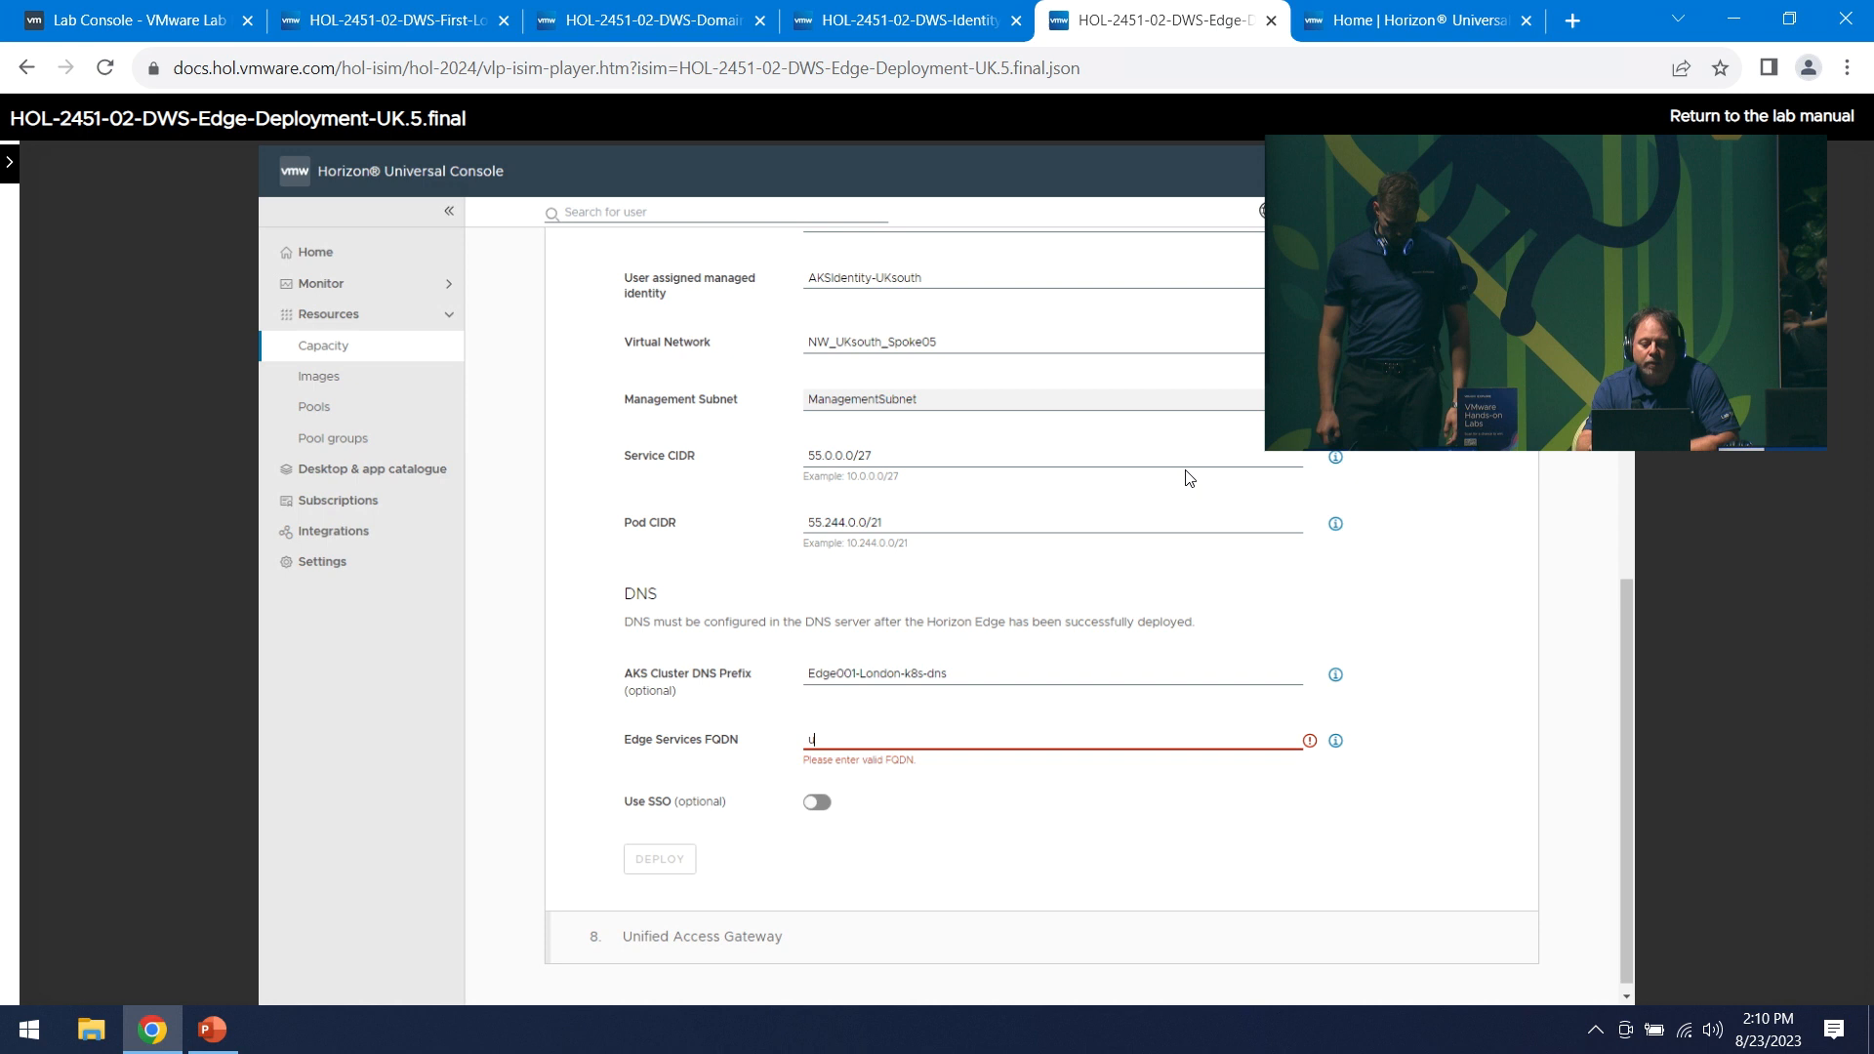
text(kedge001.eucspace)
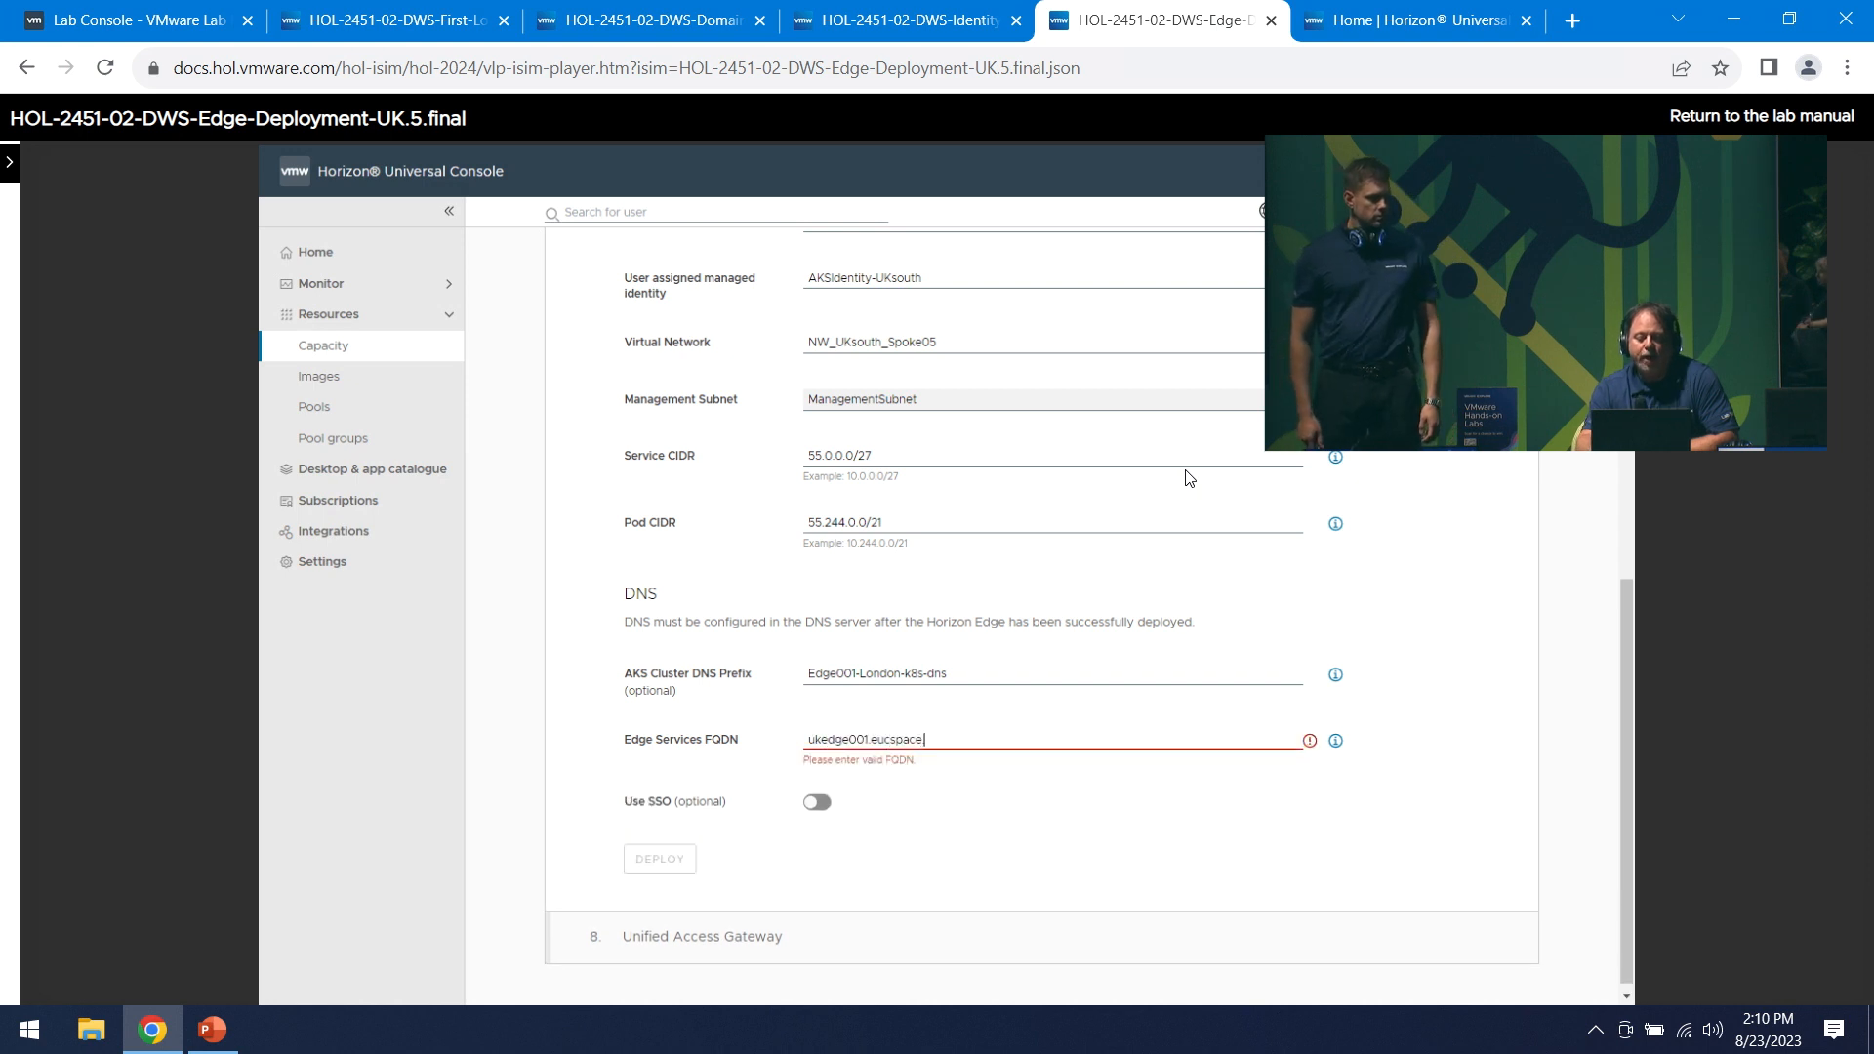
text(.com)
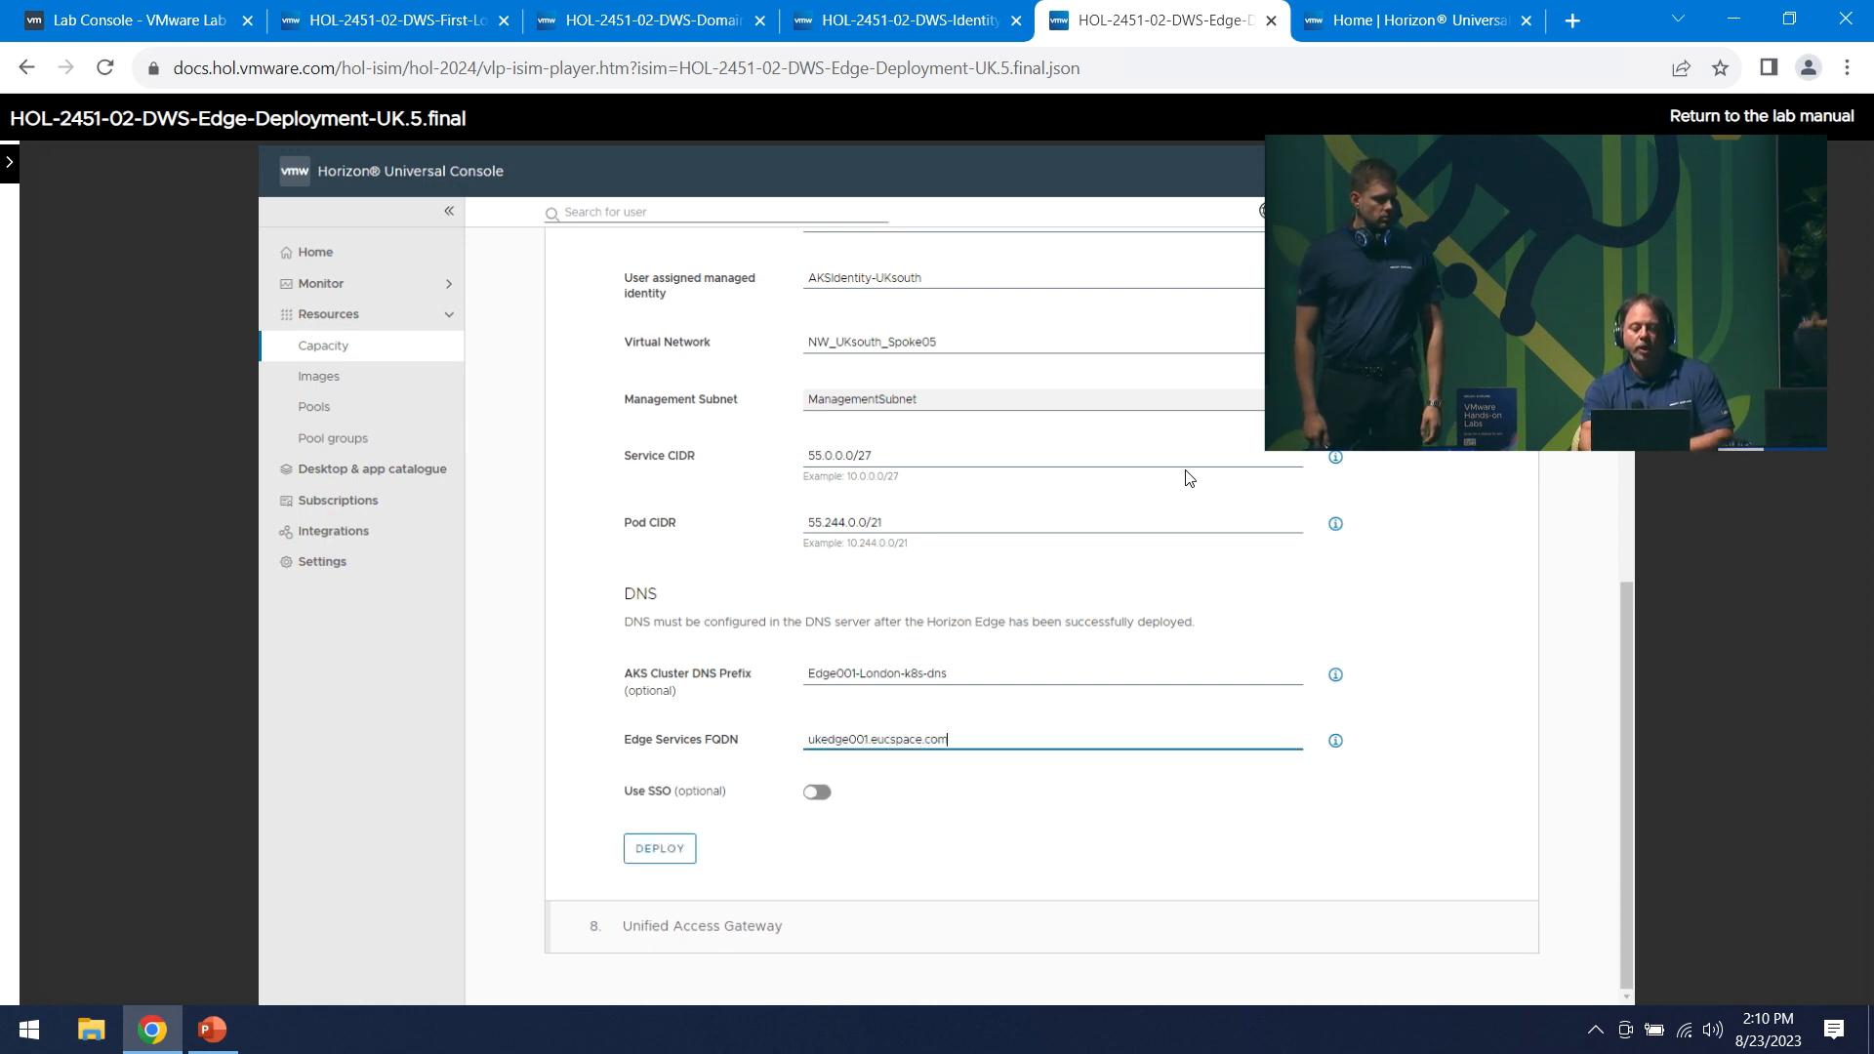
key(Right)
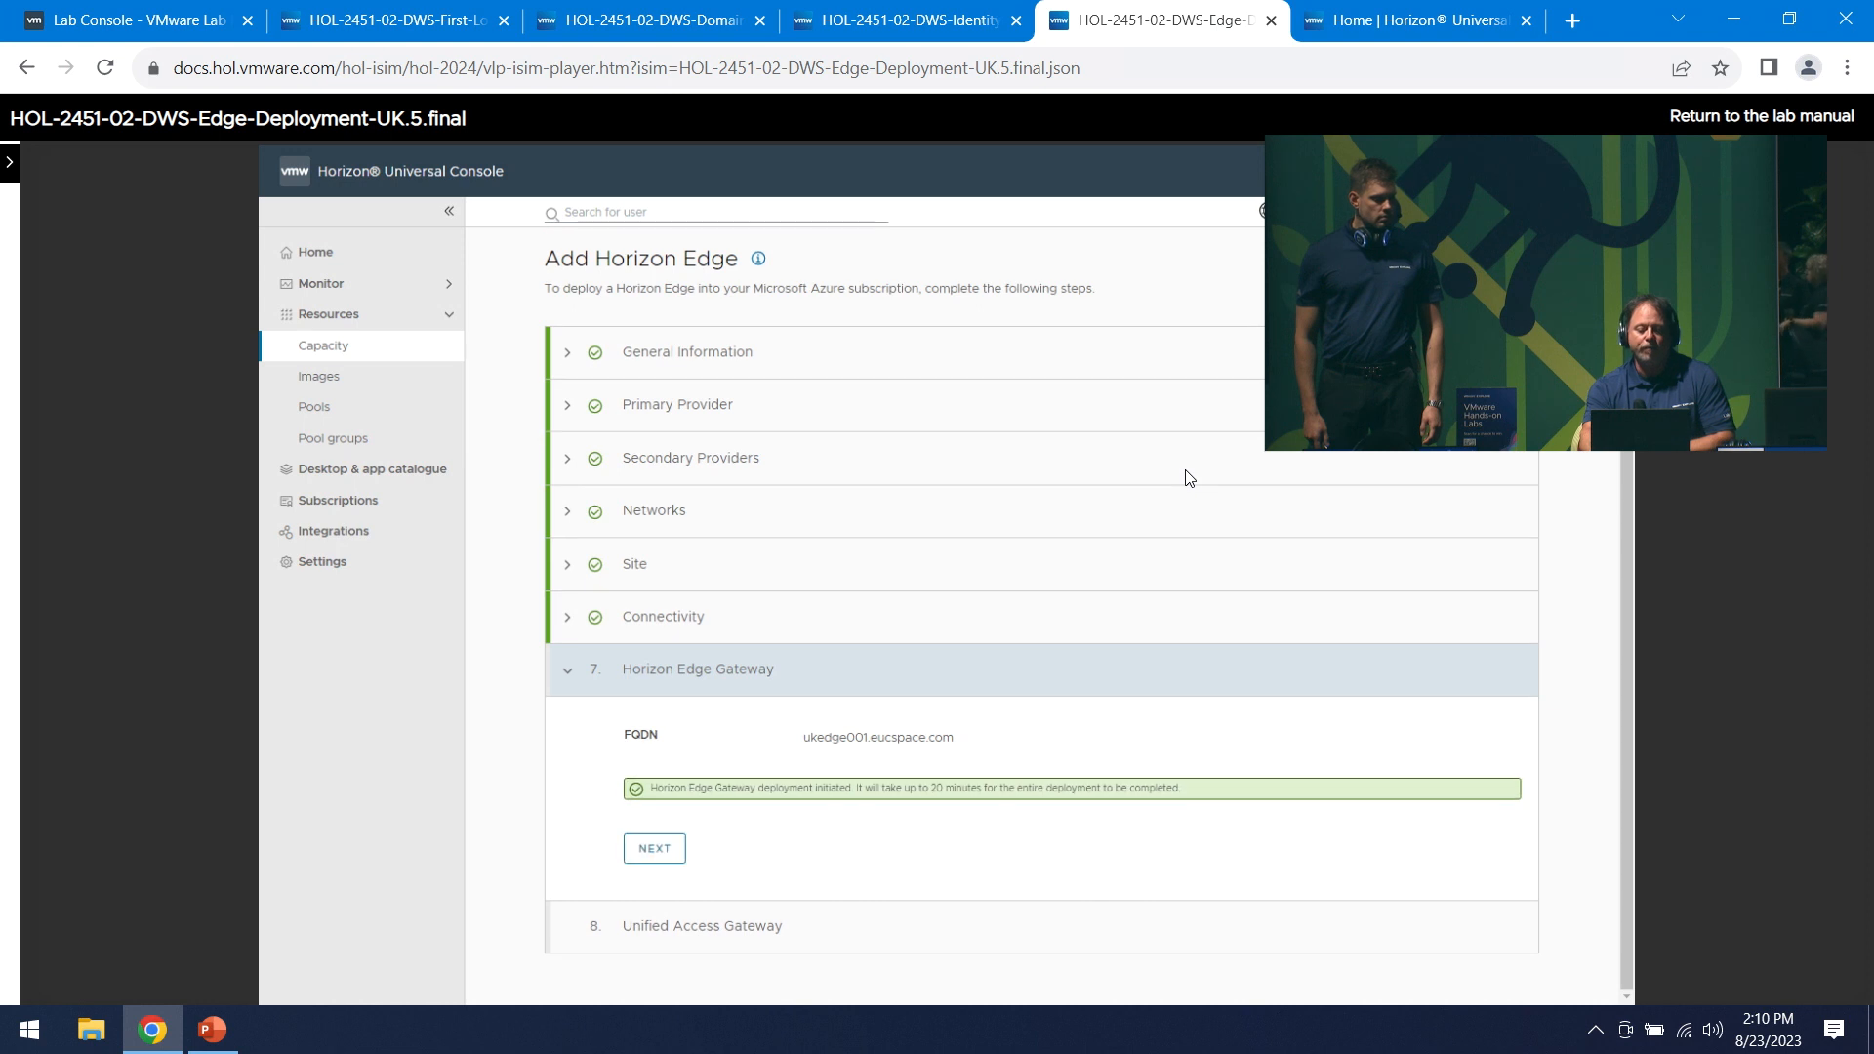
- Give the Unified Access Gateway internal and external access, FQDN ukuag01.eucspace.com and PEM certificates, then finish
key(Right)
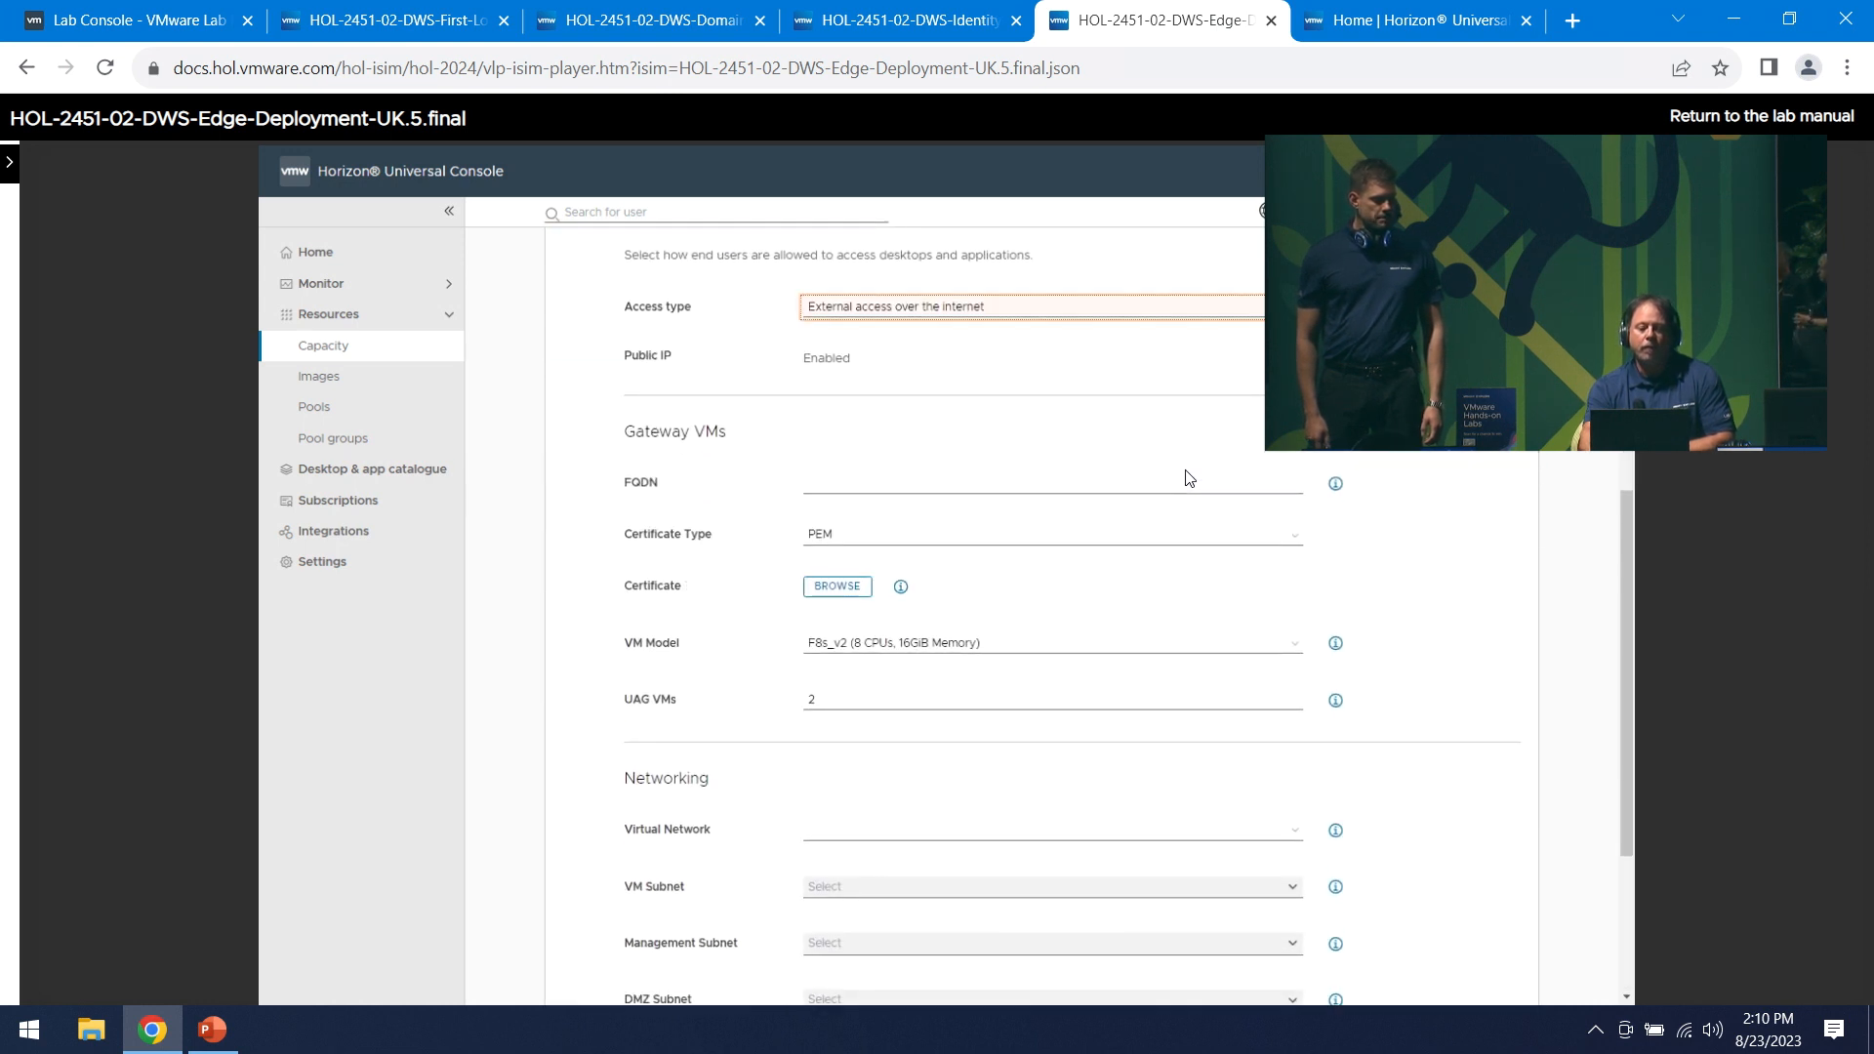
key(Right)
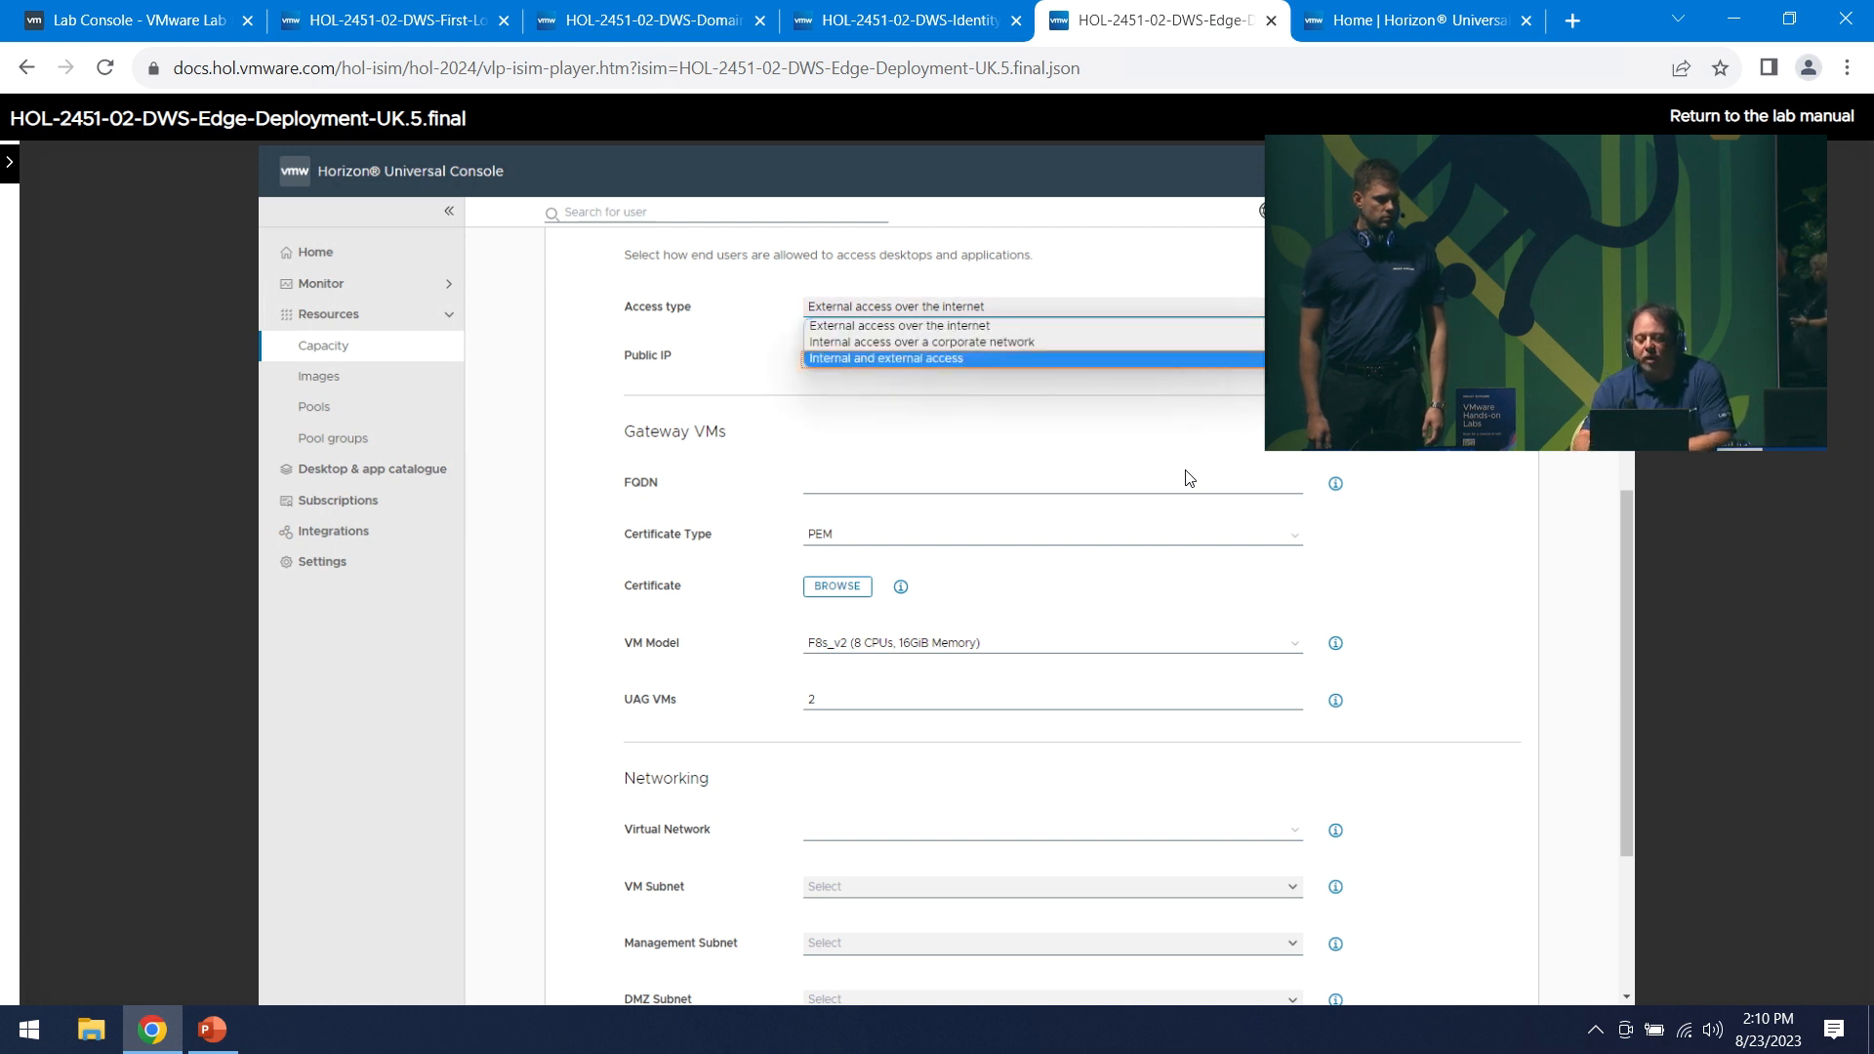
key(Right)
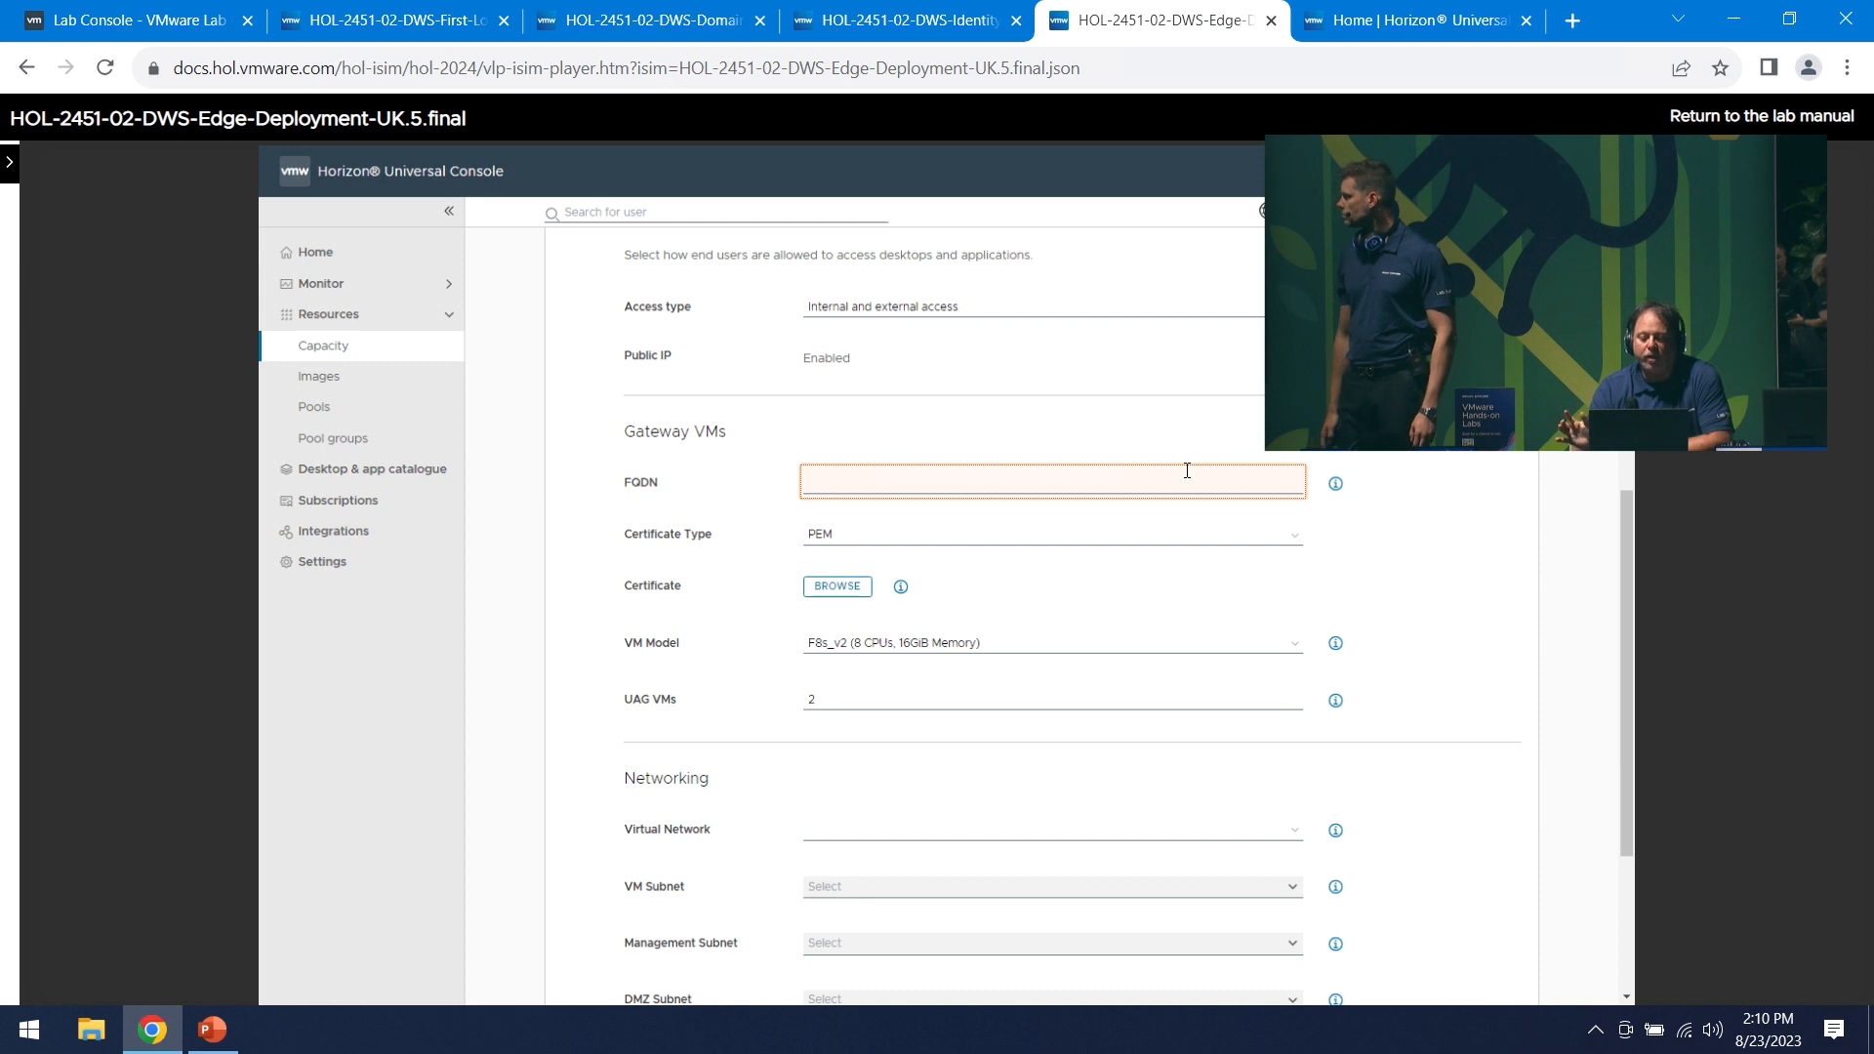
click(1187, 475)
text(ukuag01.eucspace.com)
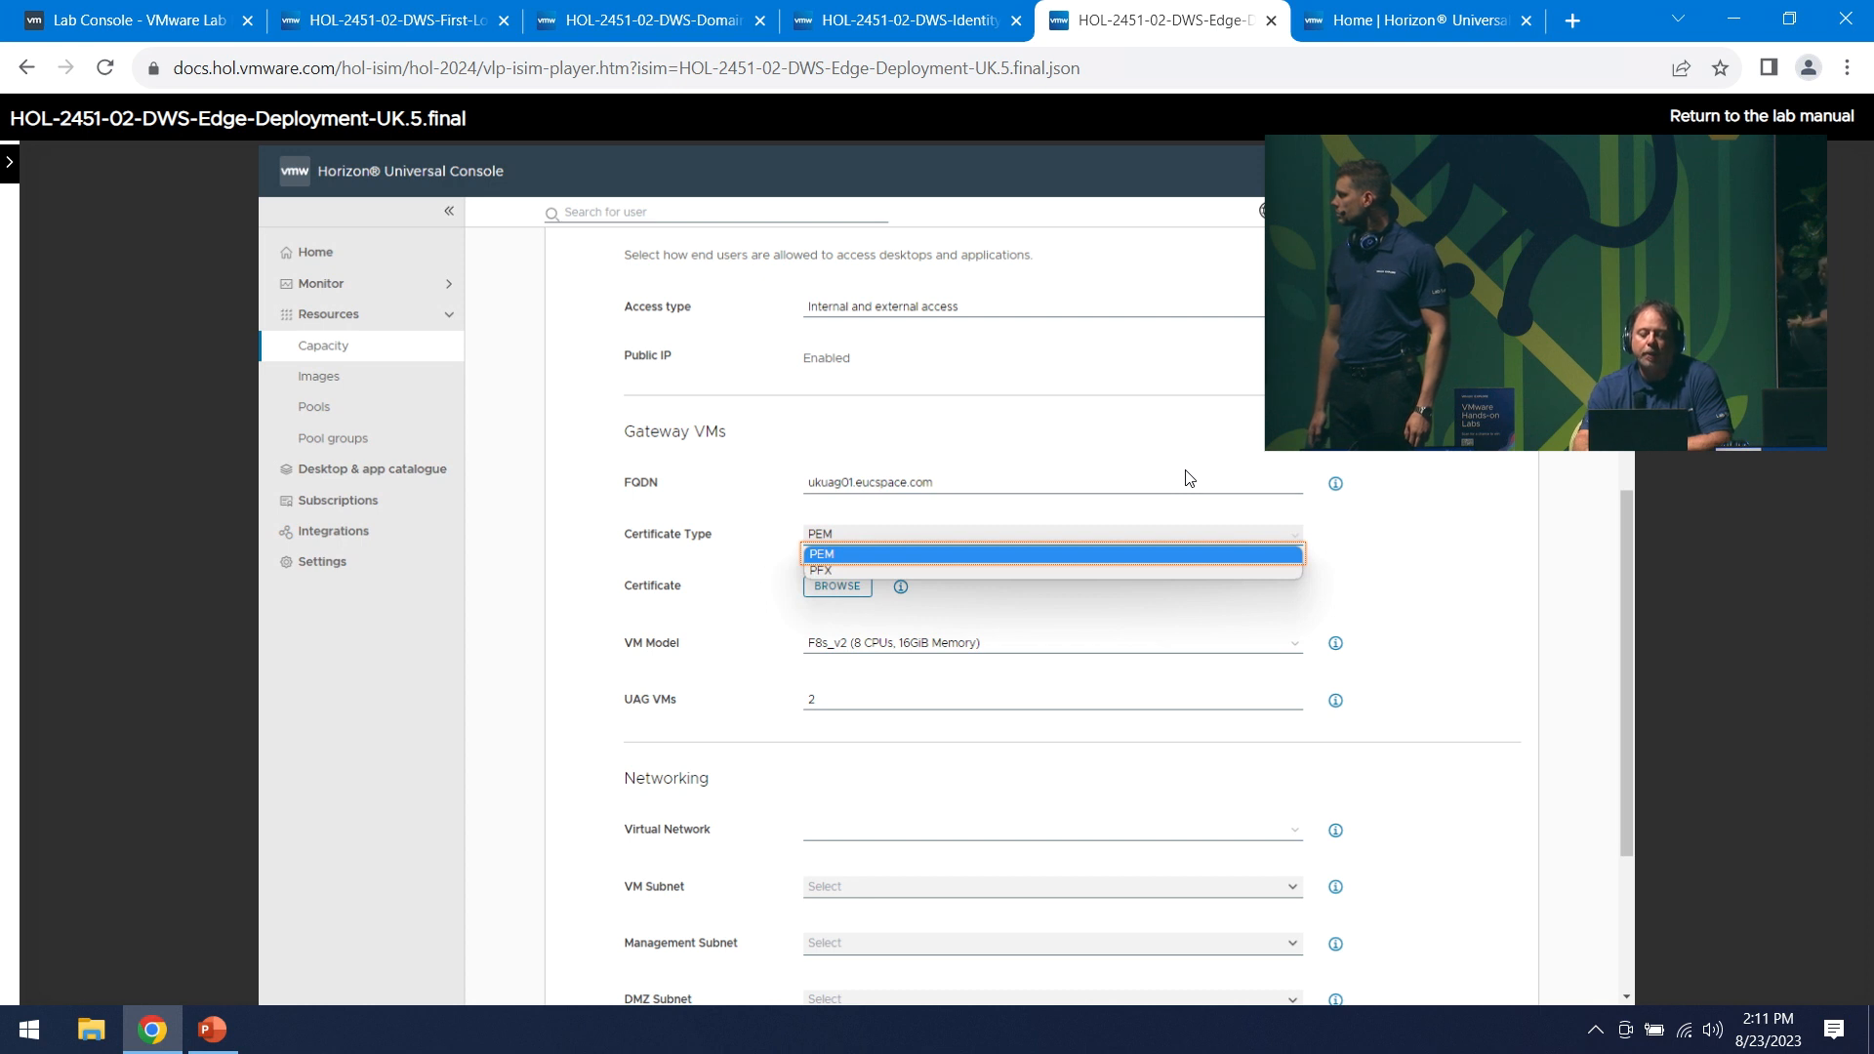
key(Right)
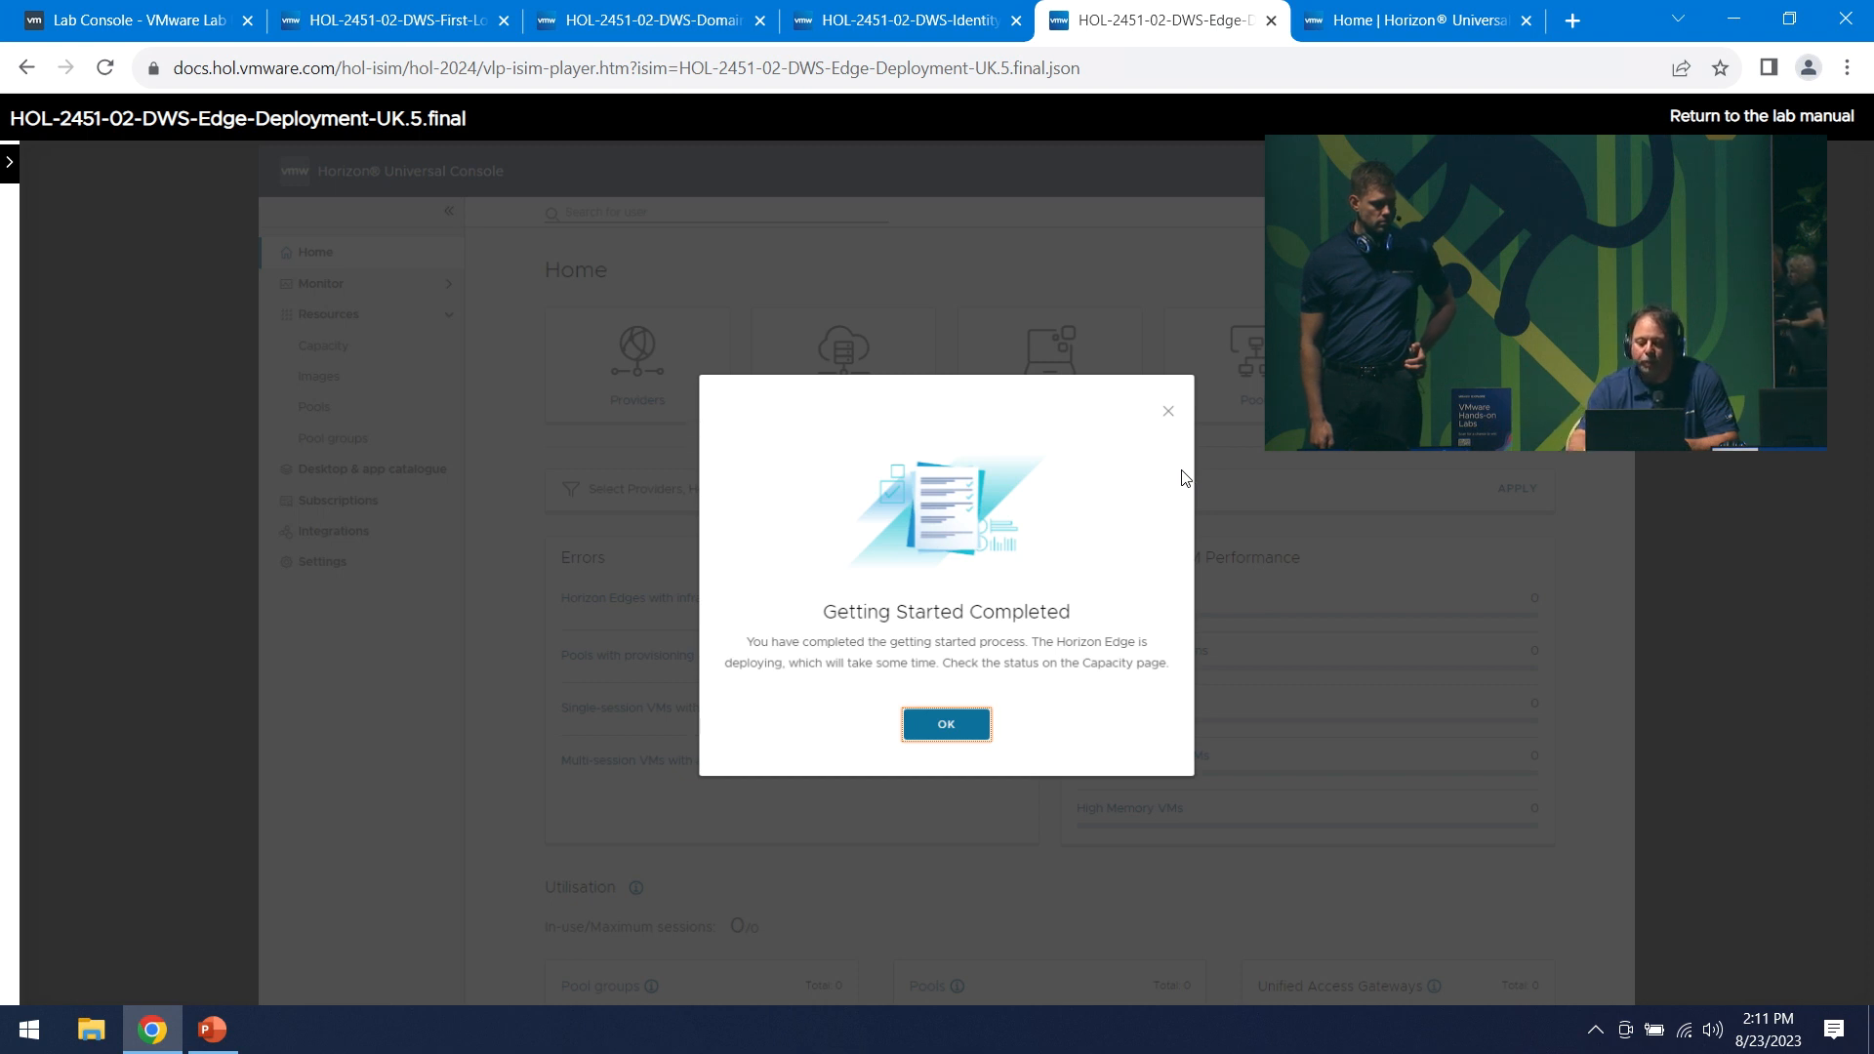
key(Return)
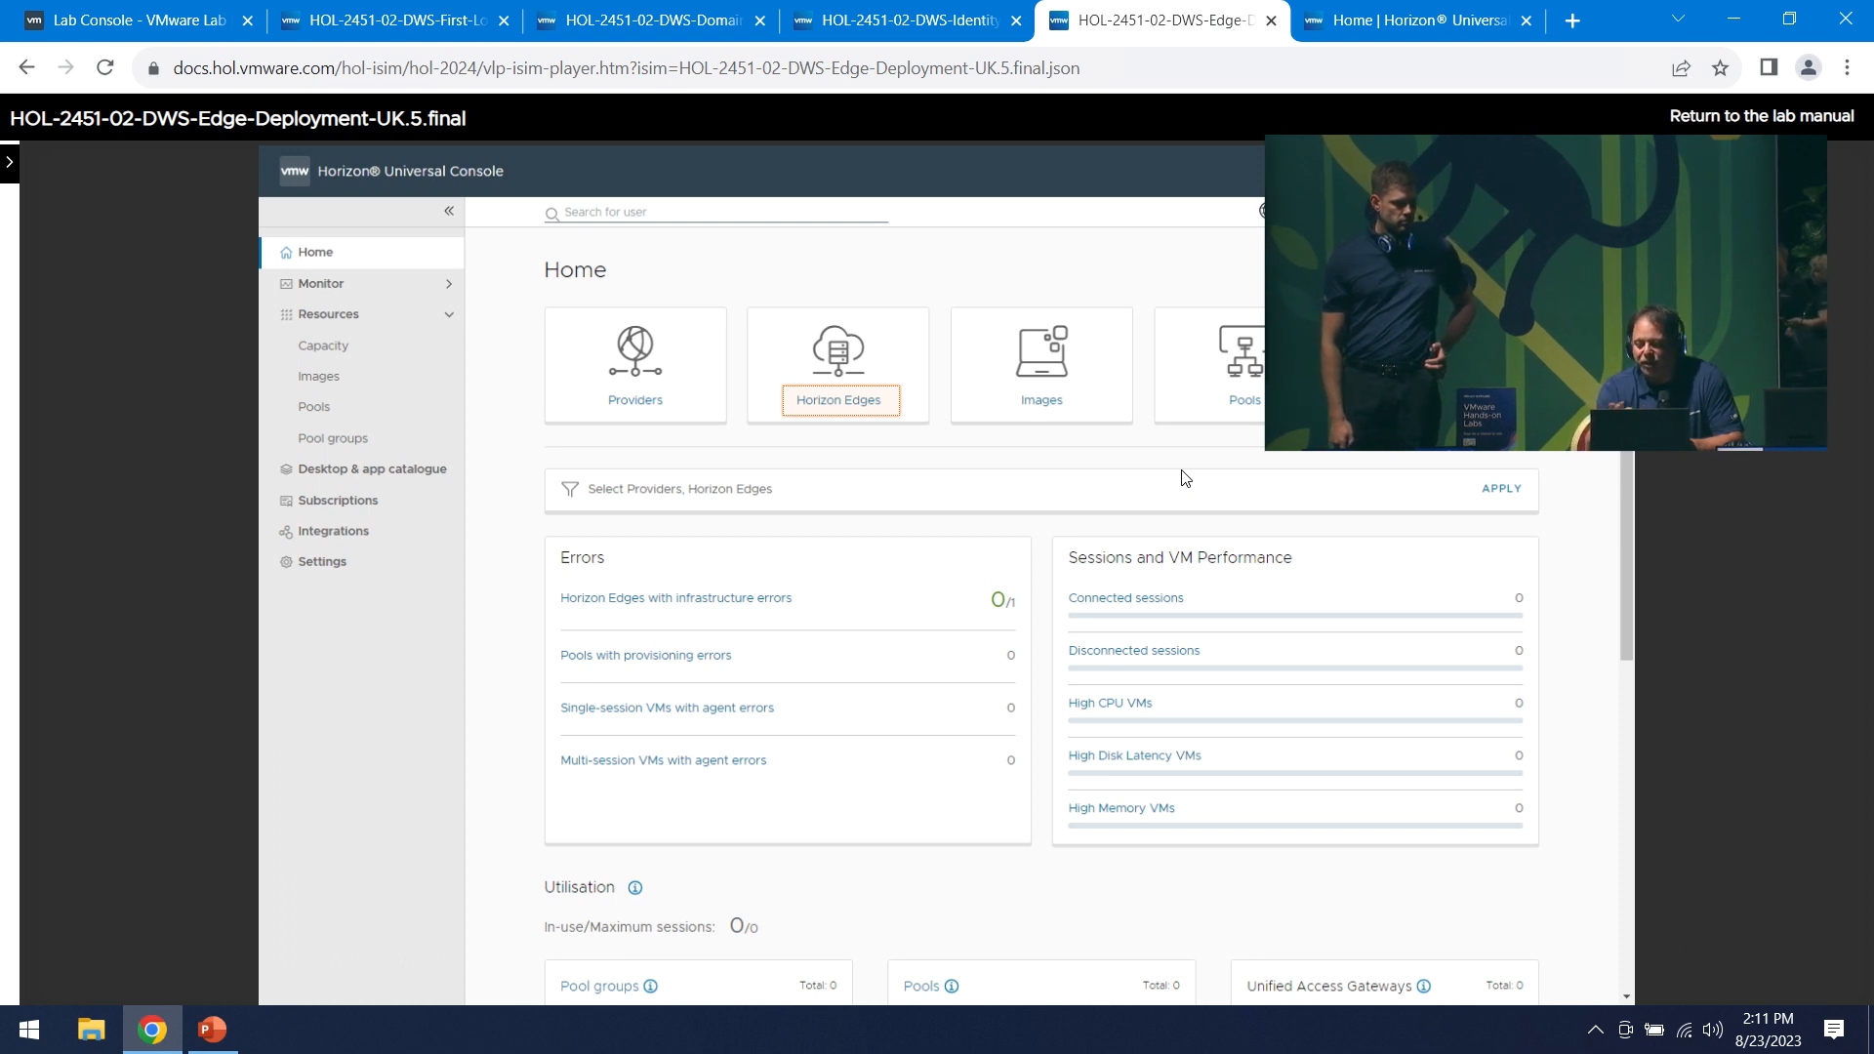
- Confirm Edge001-London is deploying on the Capacity page, then go back to the lab console
key(Right)
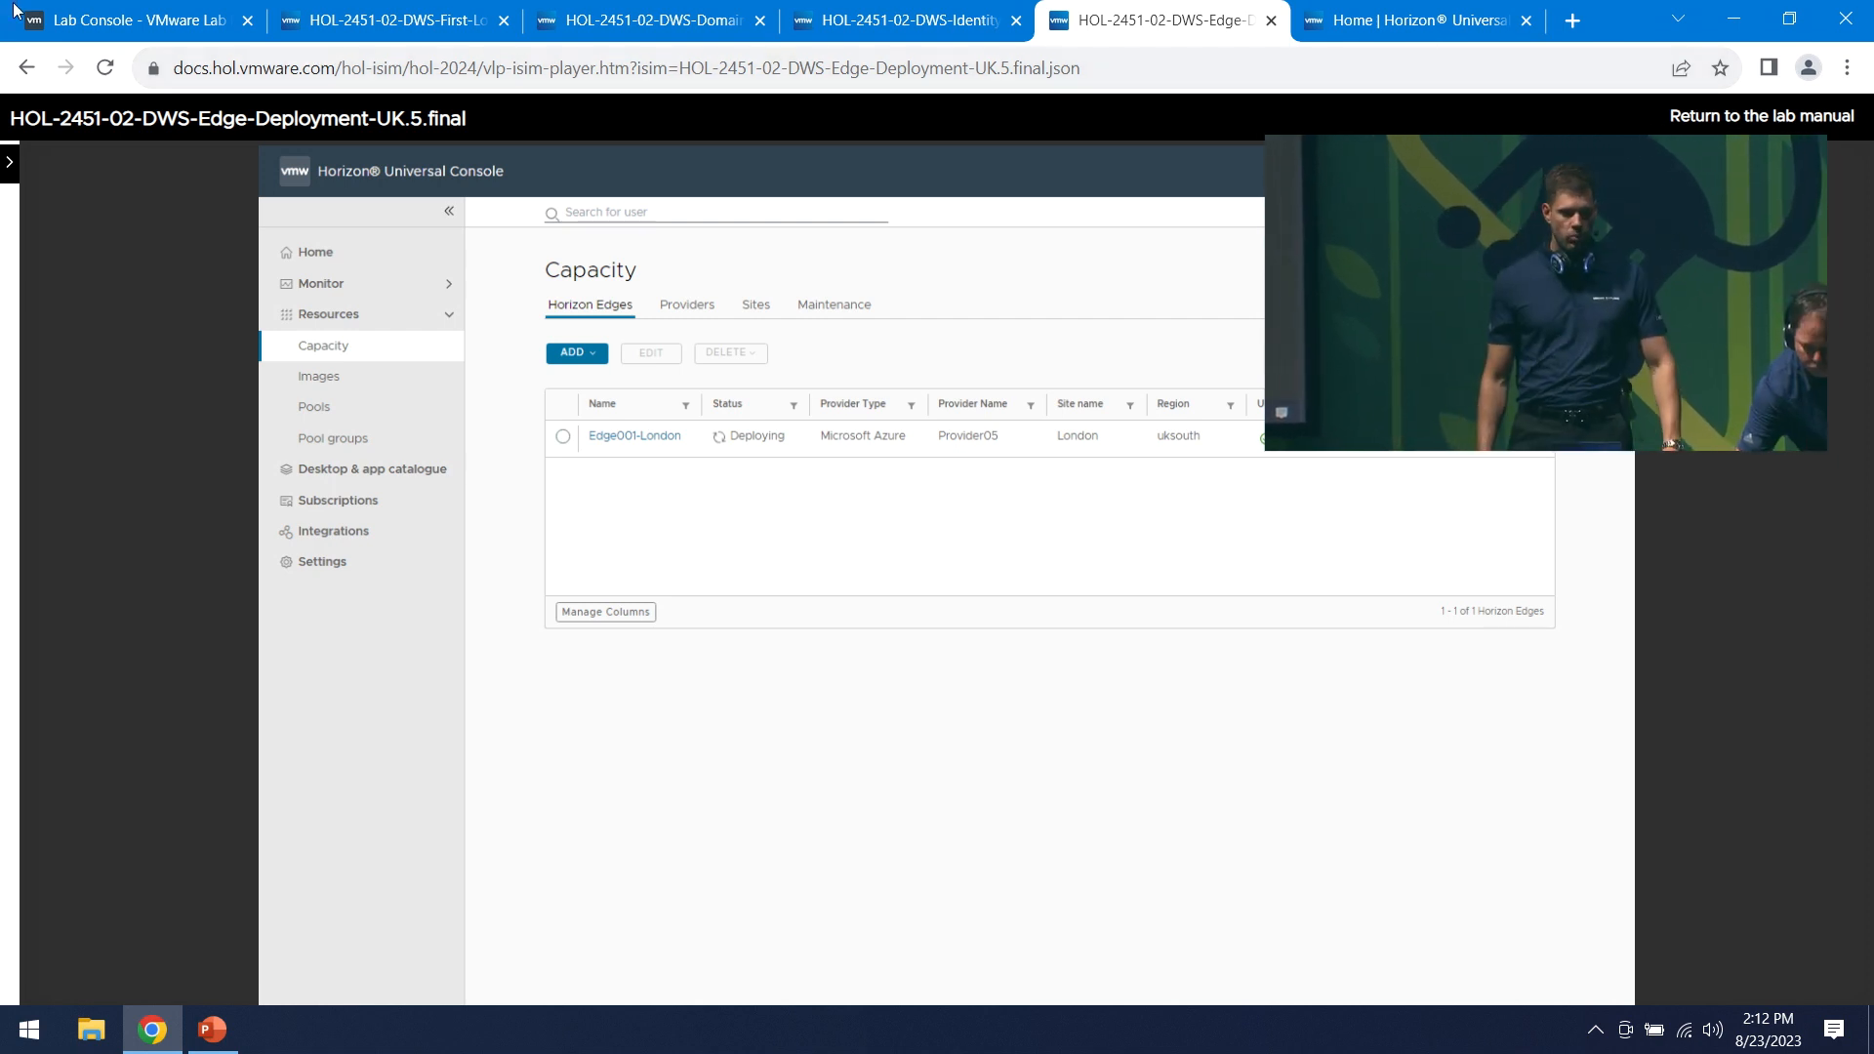
click(97, 21)
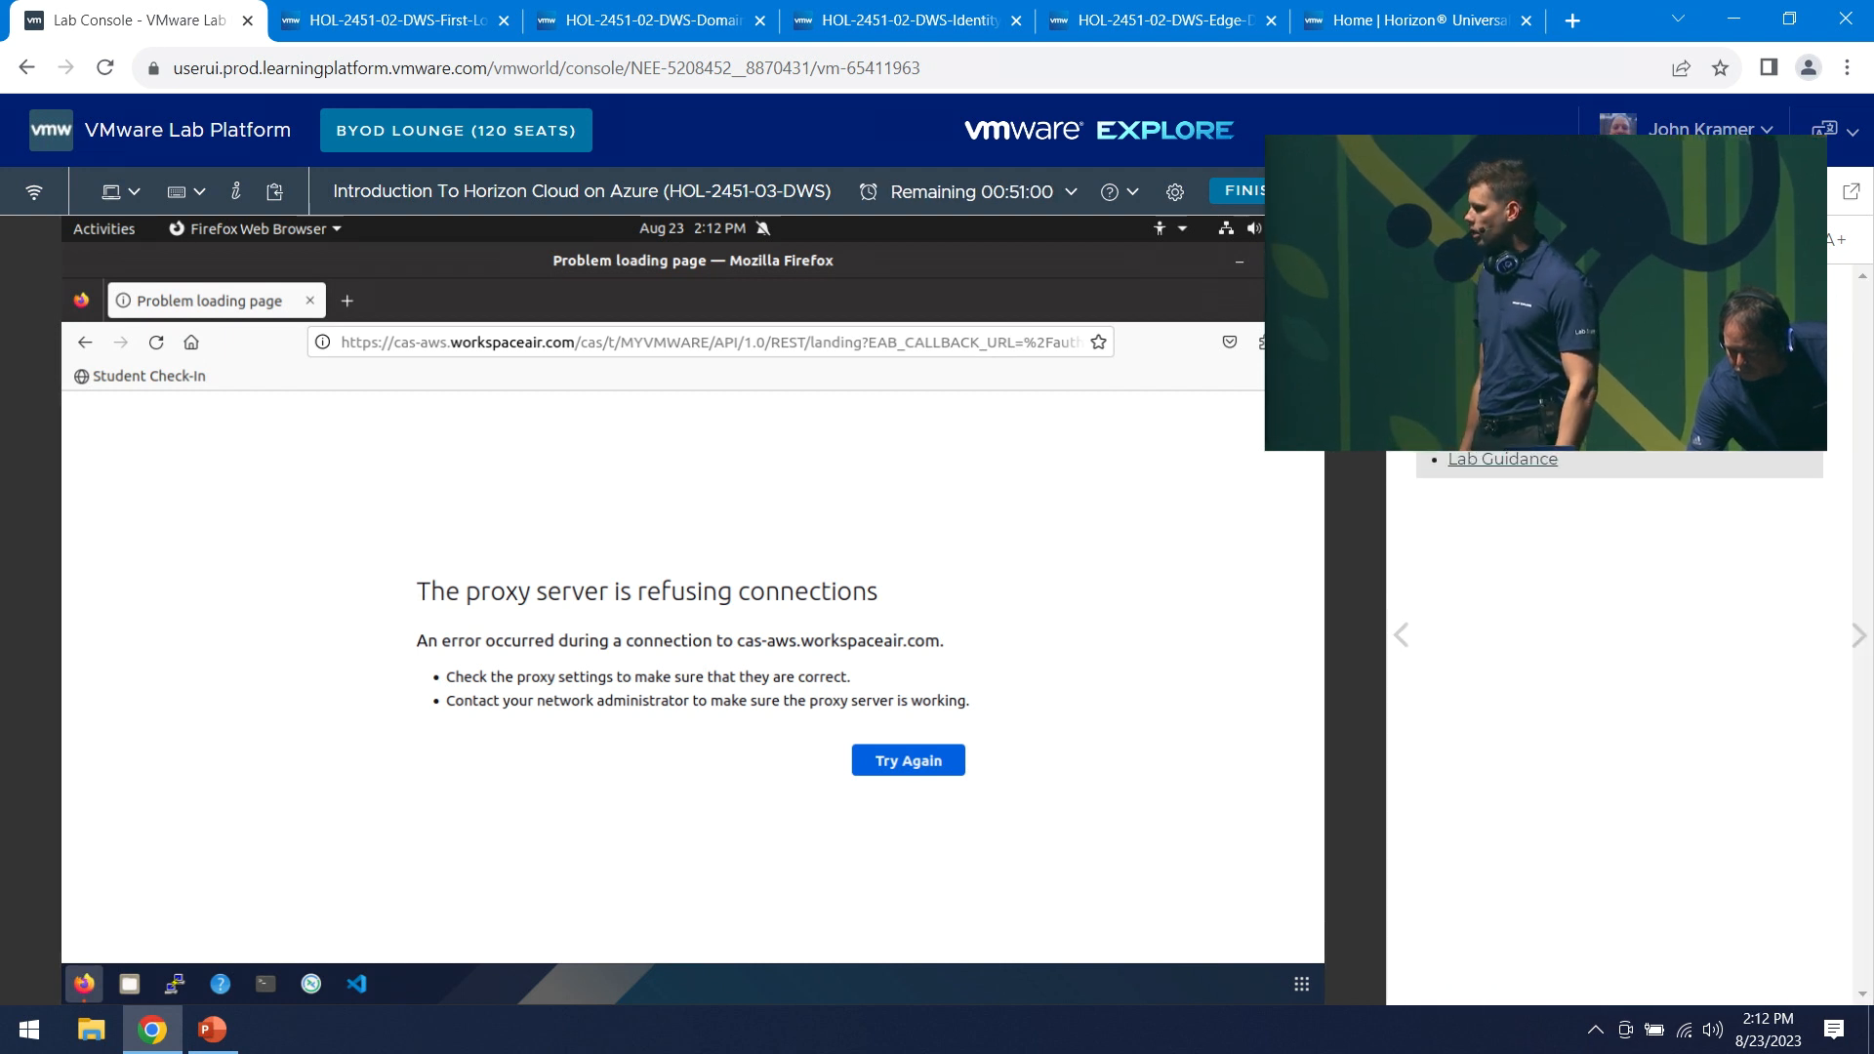
- Page the lab manual forward to the RBAC admin details and resize the lab desktop display
key(Right)
key(Right)
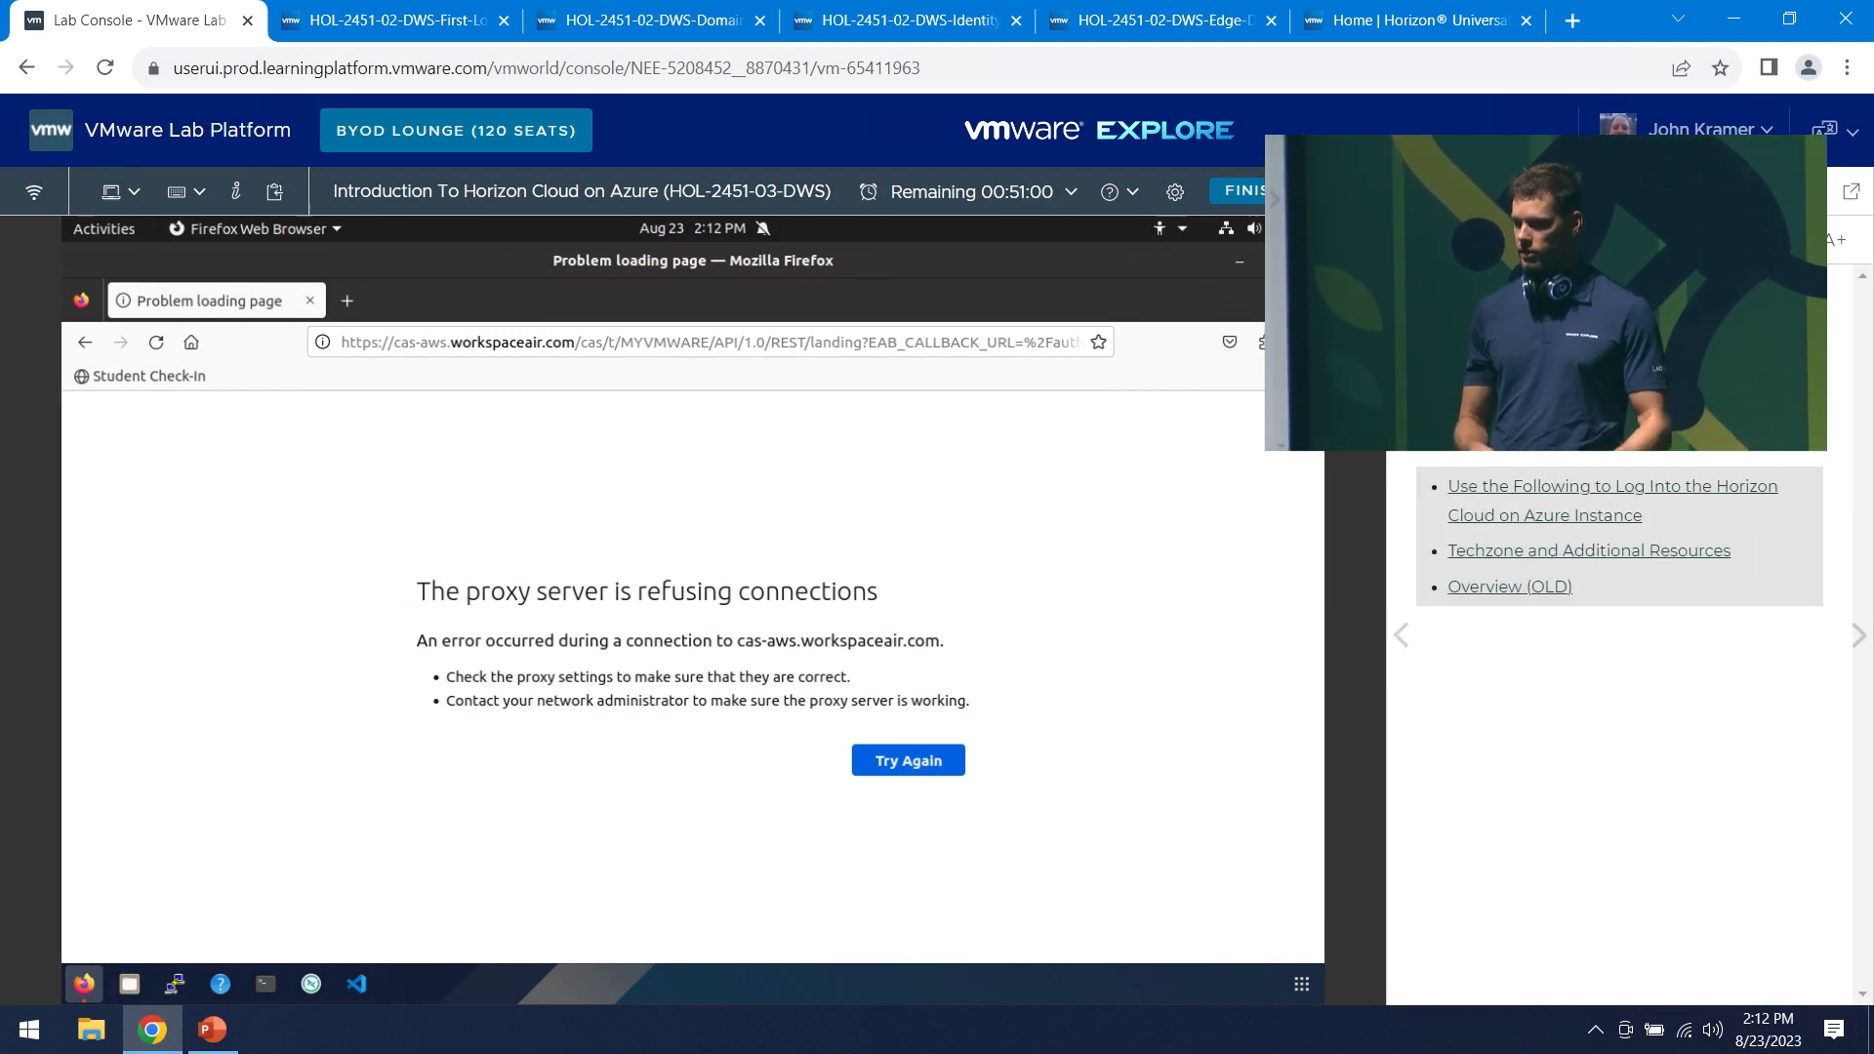
key(Right)
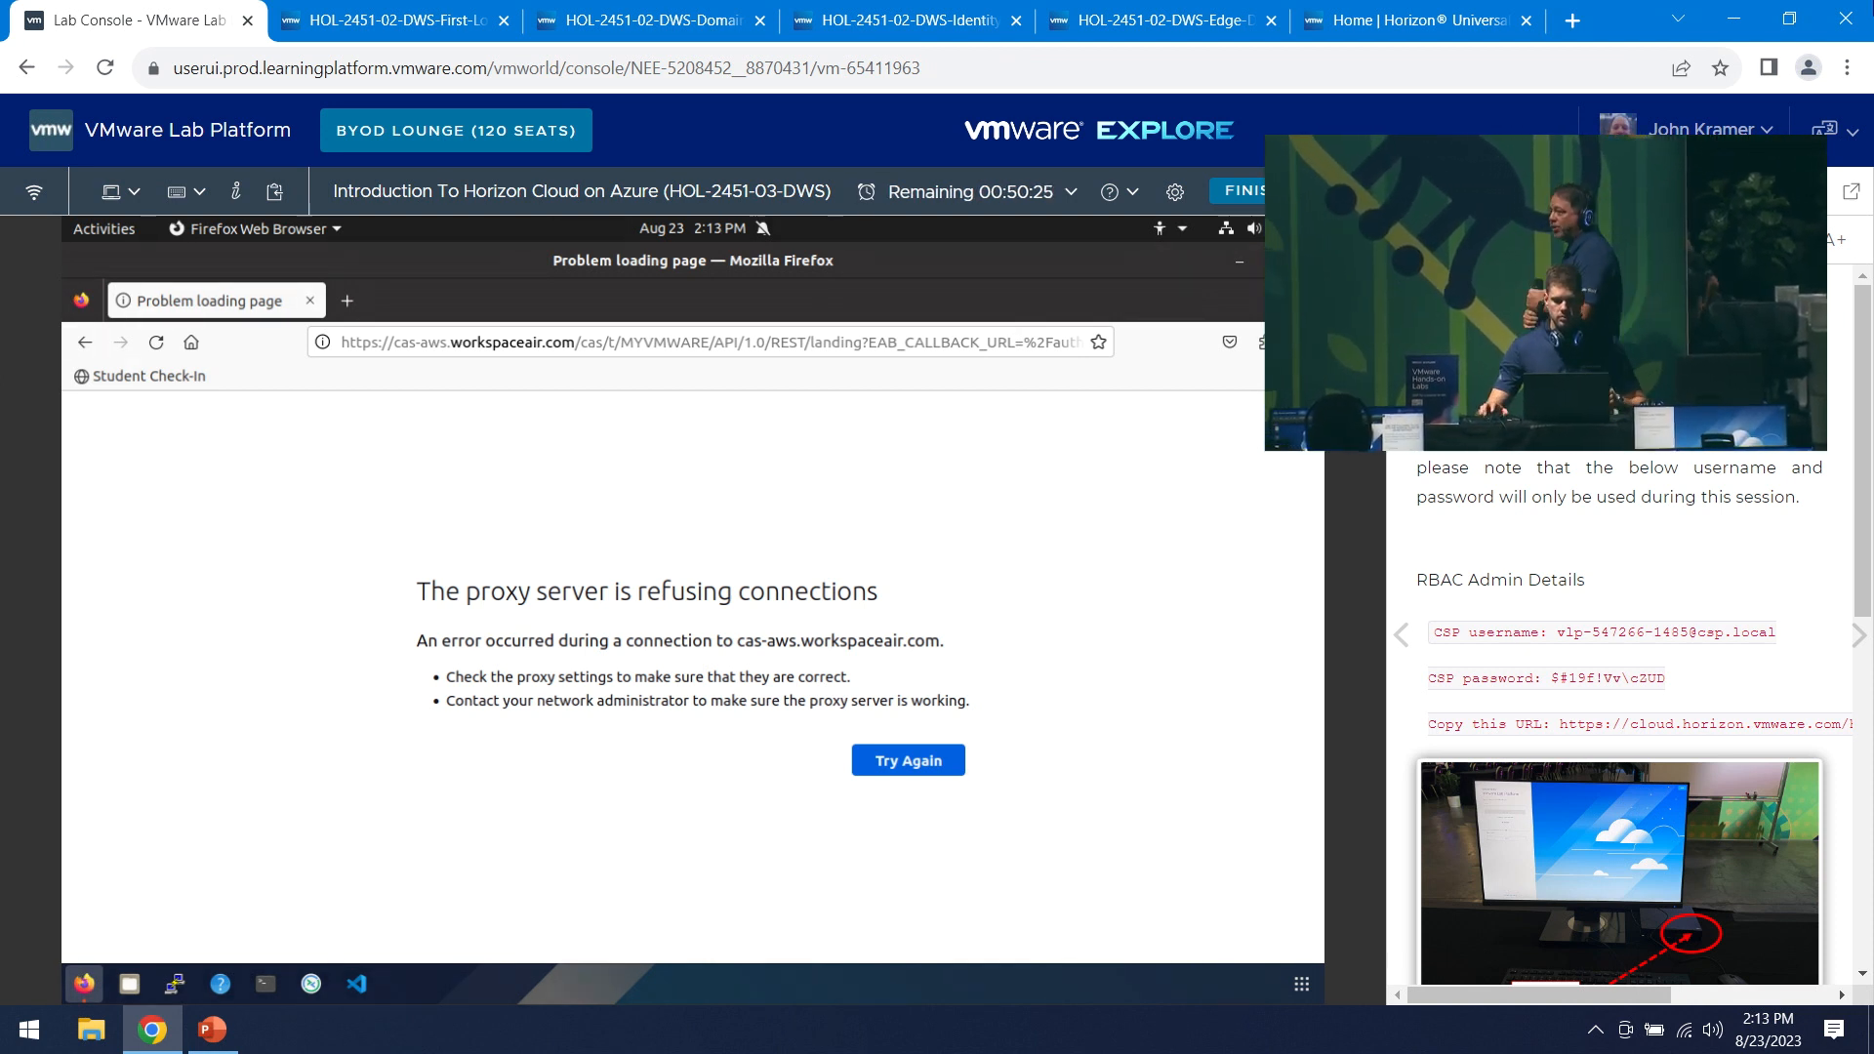
click(1413, 27)
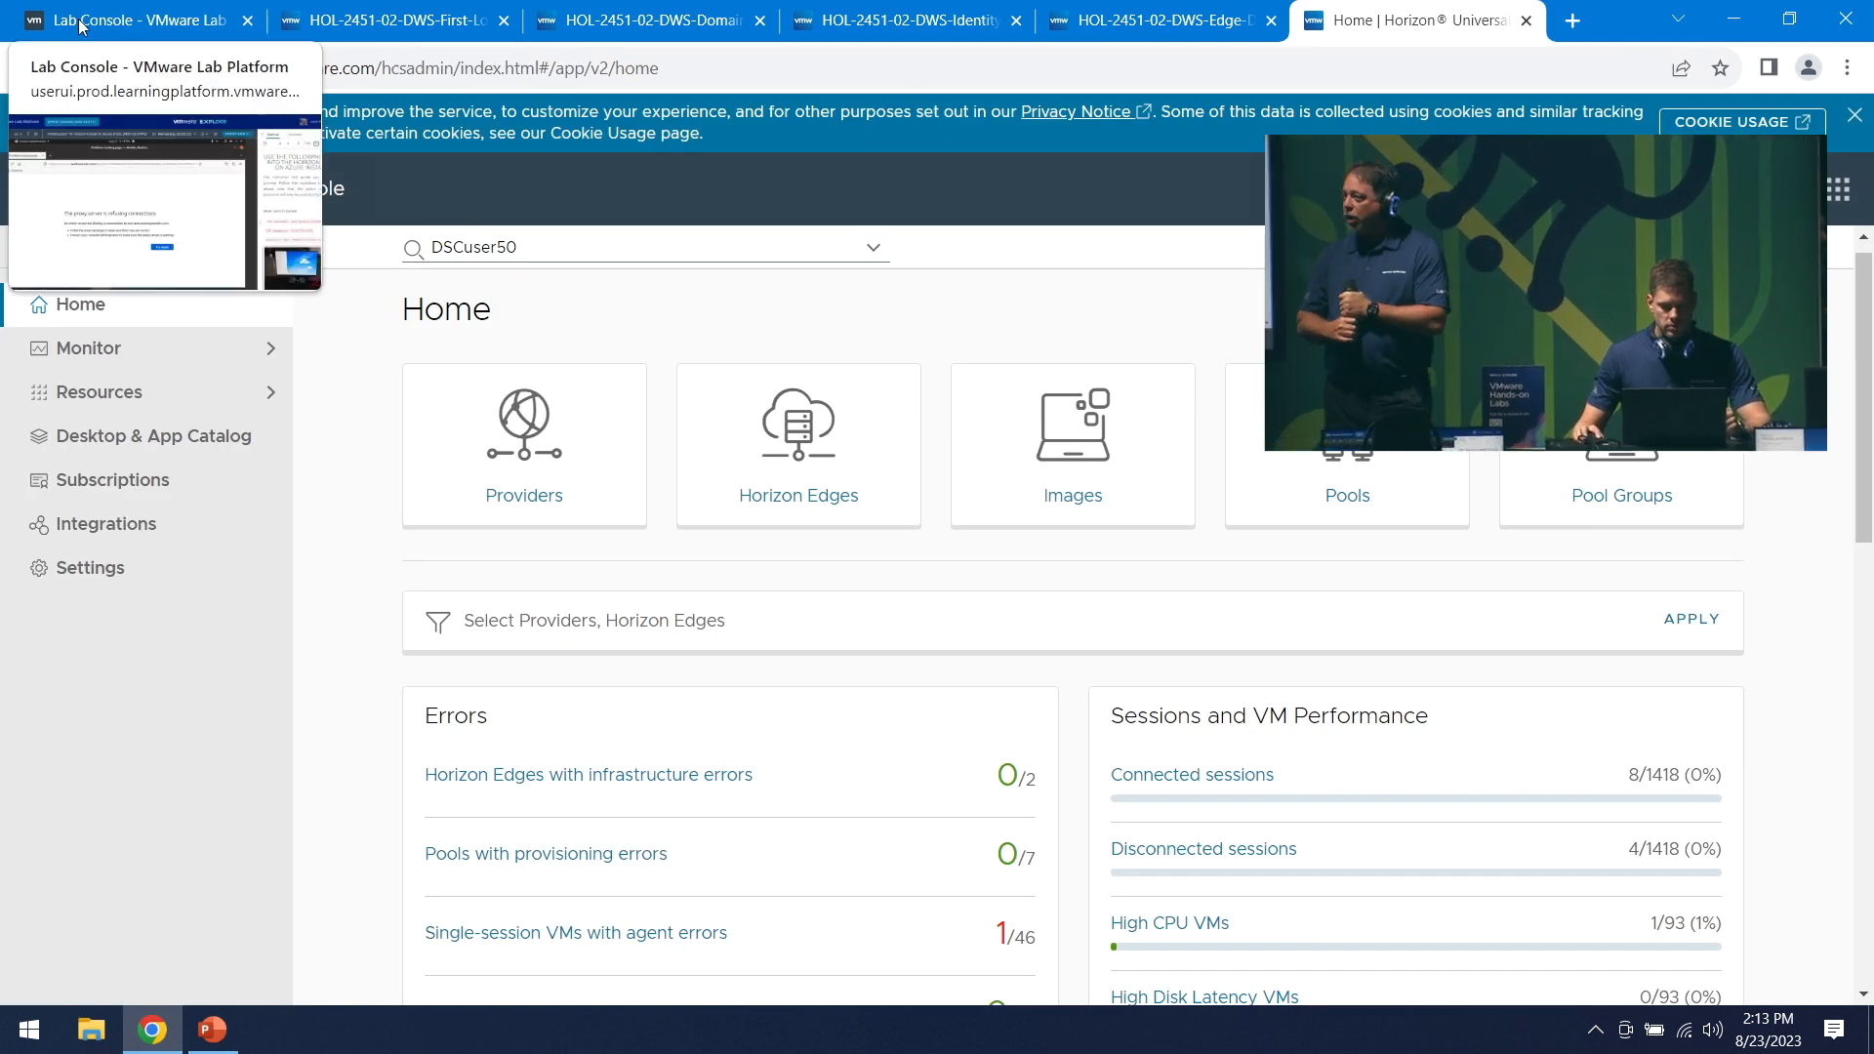
click(144, 20)
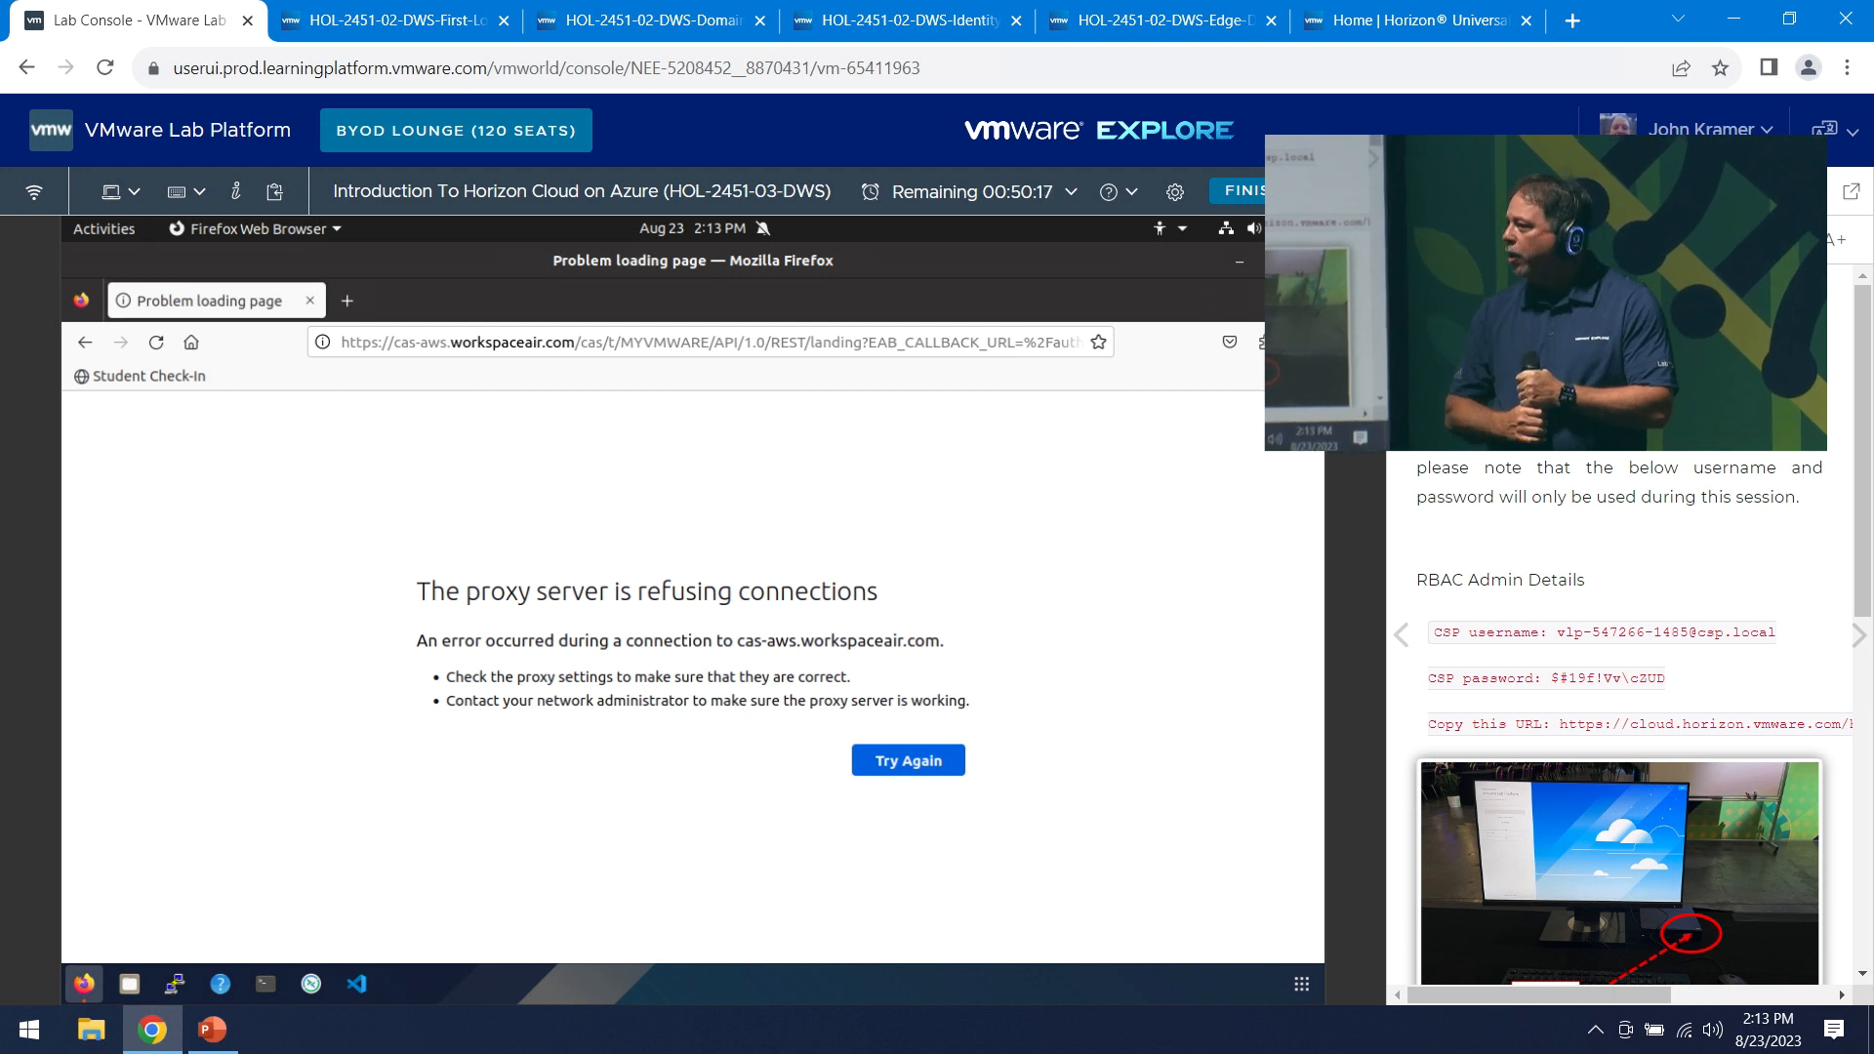
click(1851, 193)
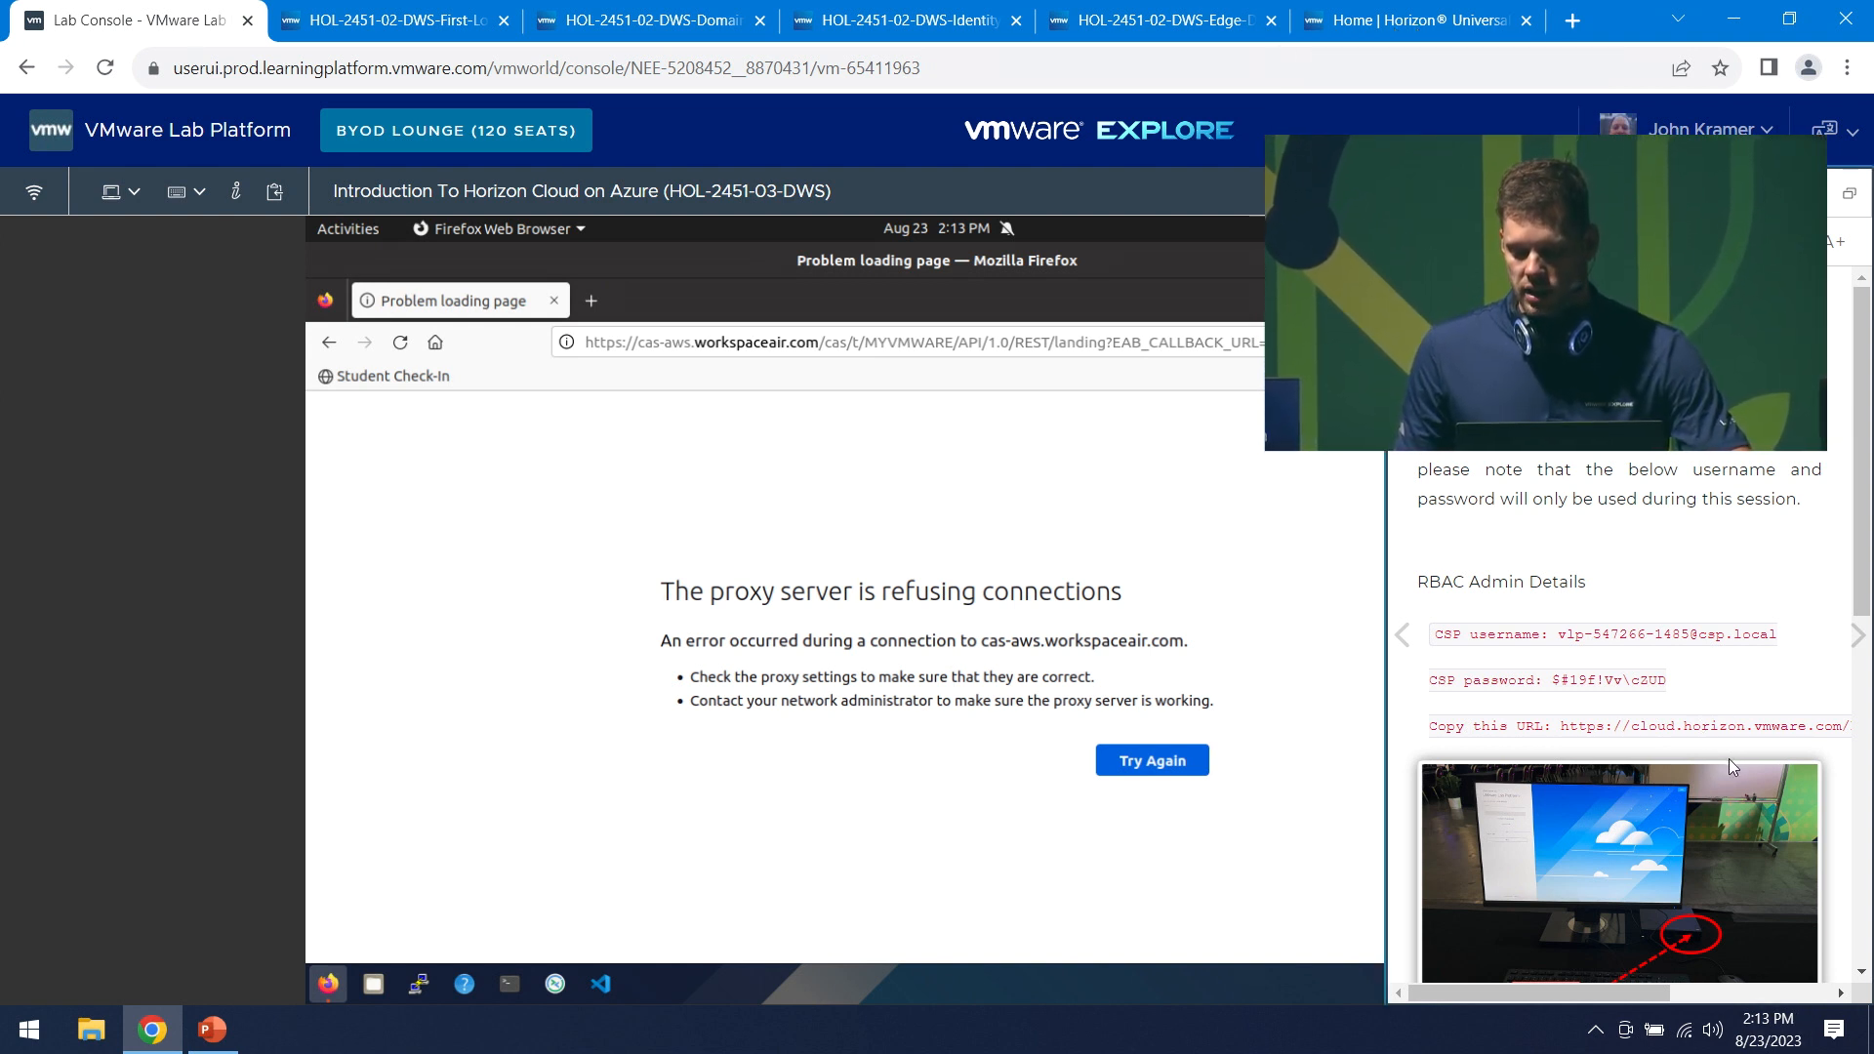
- Carry the manual's Horizon console URL into the lab's Firefox address bar and load it
drag(1561, 730, 1846, 726)
drag(1698, 727, 850, 343)
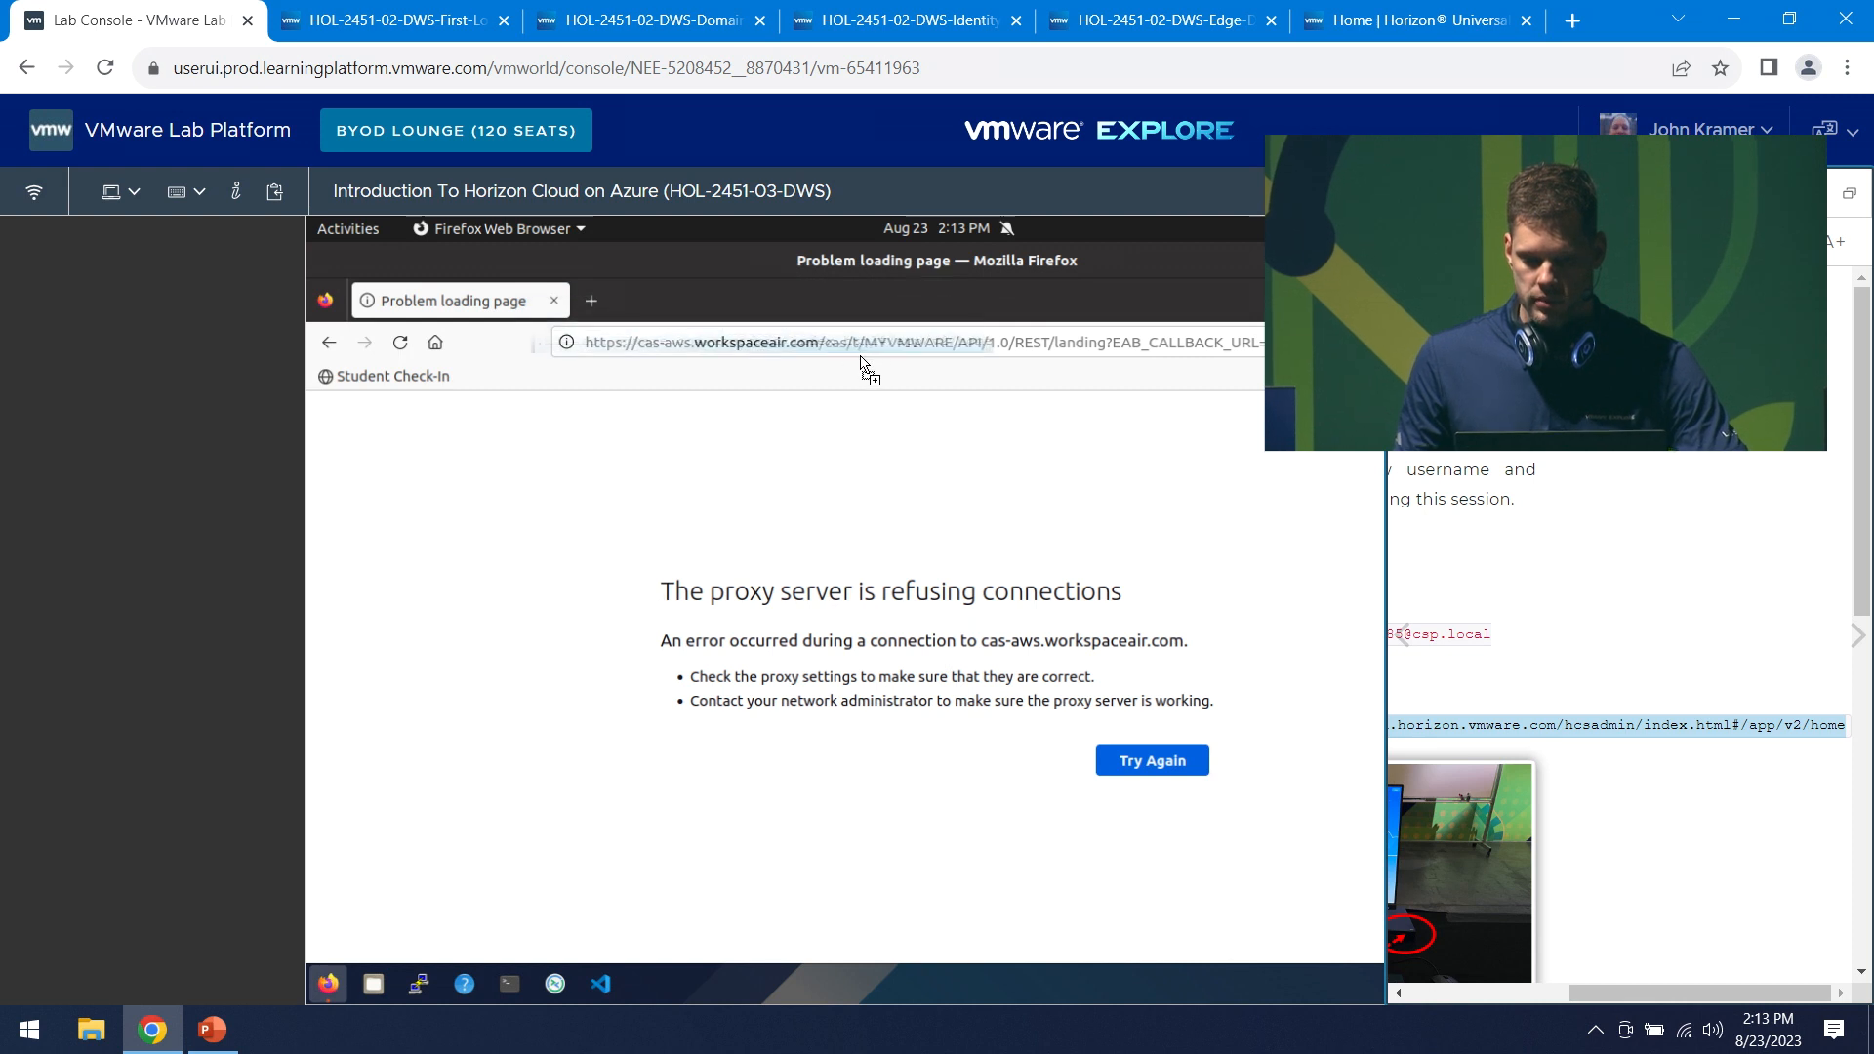
click(859, 350)
text(htt)
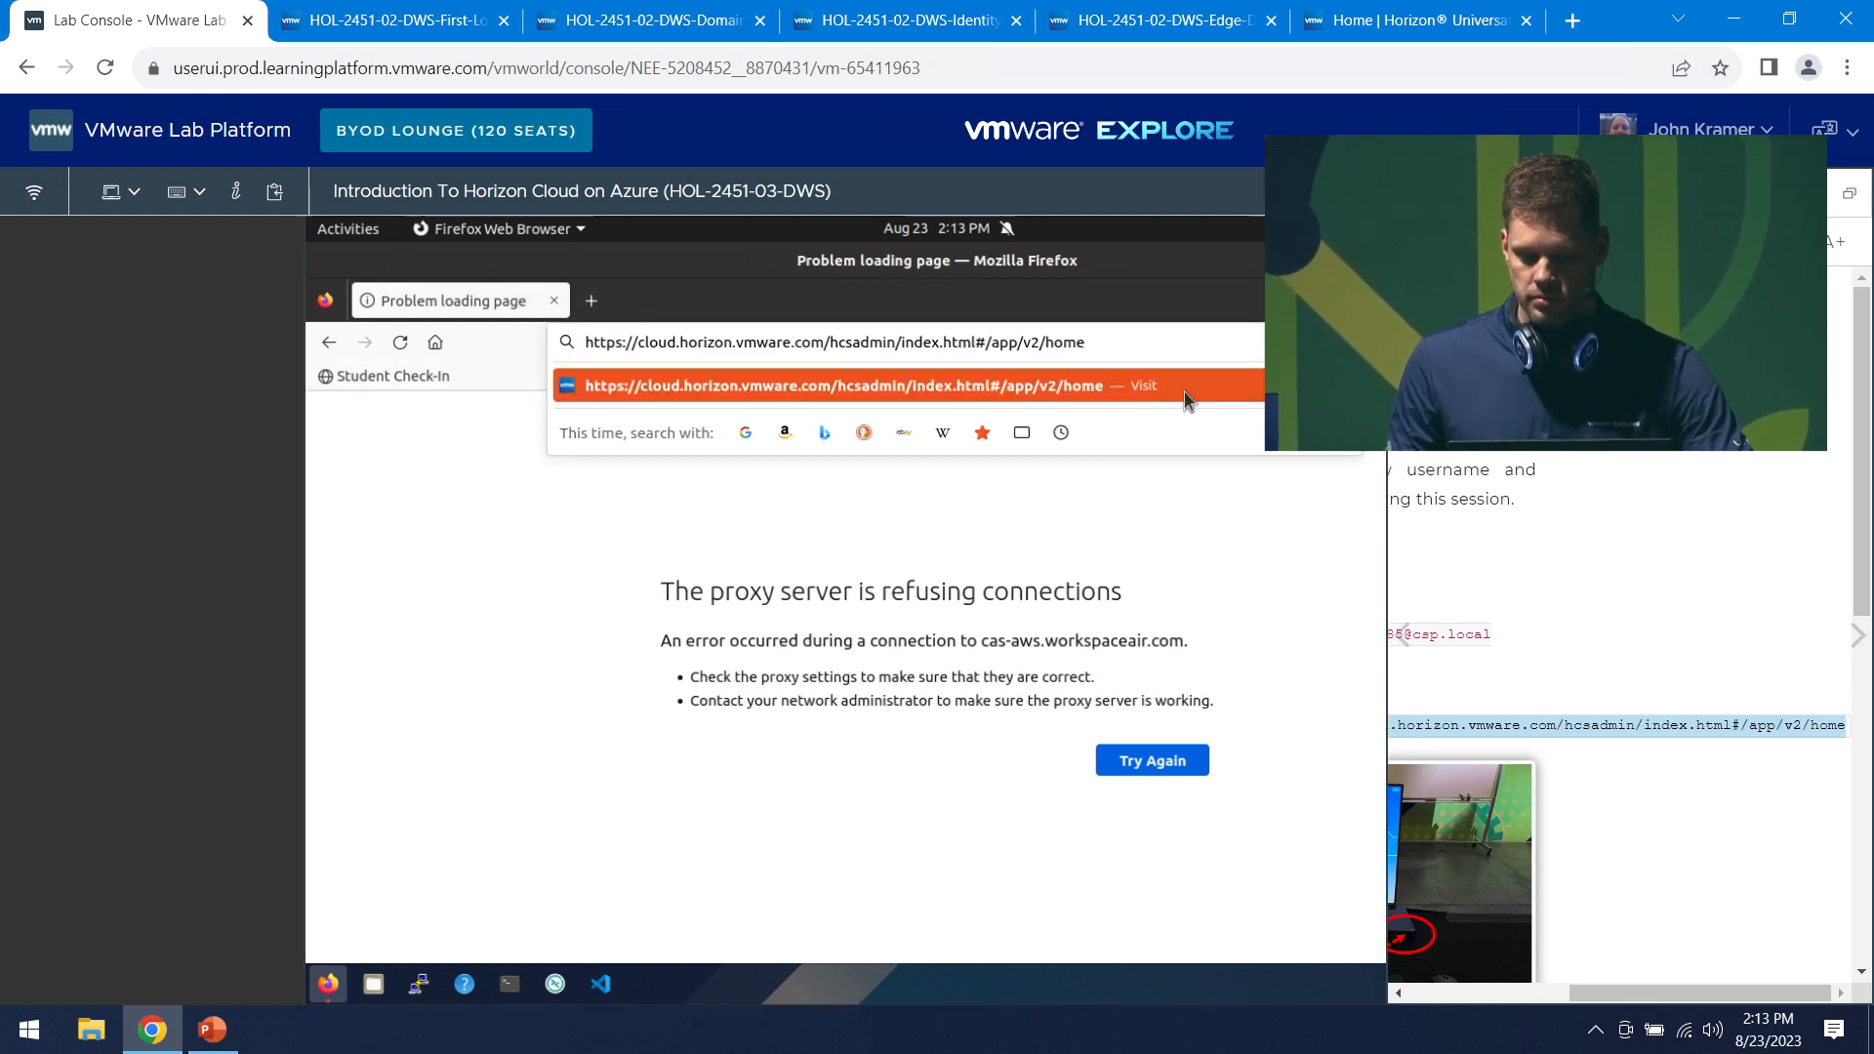
key(Return)
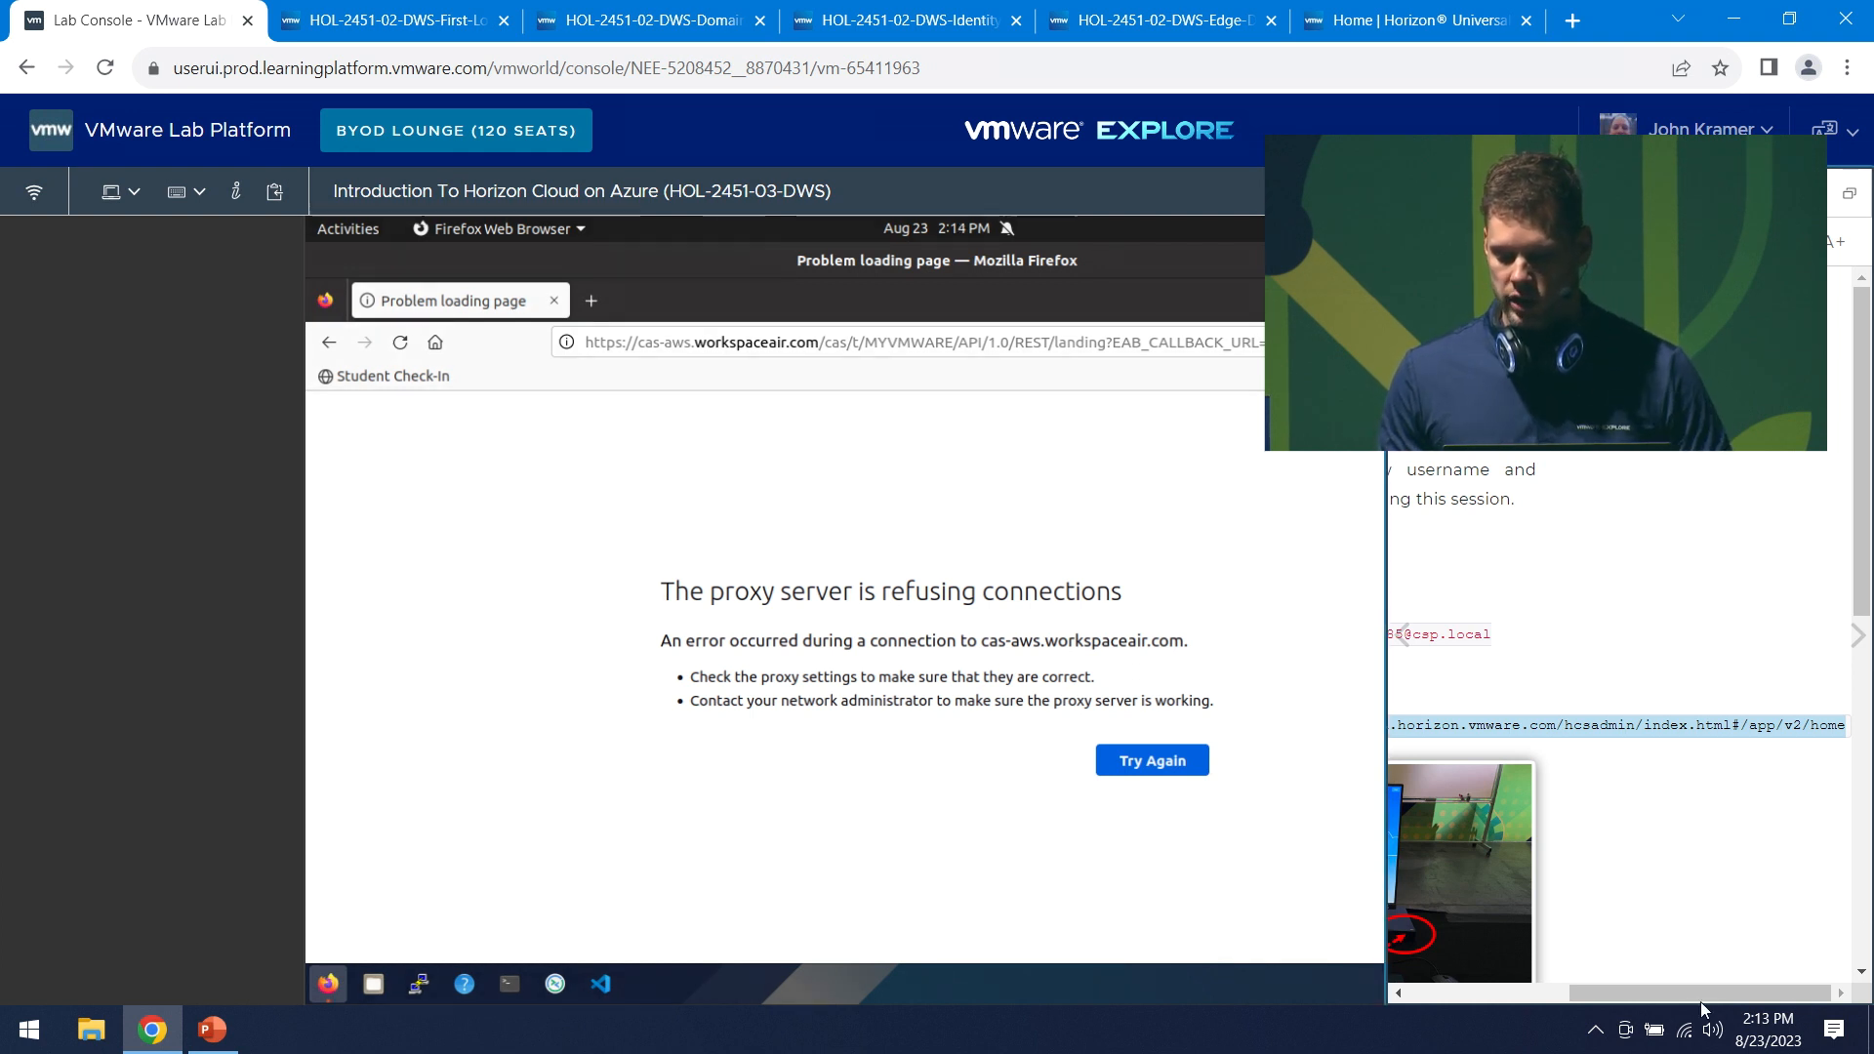
- Select the CSP username value in the manual, then return to the Horizon Universal Console home
click(1382, 19)
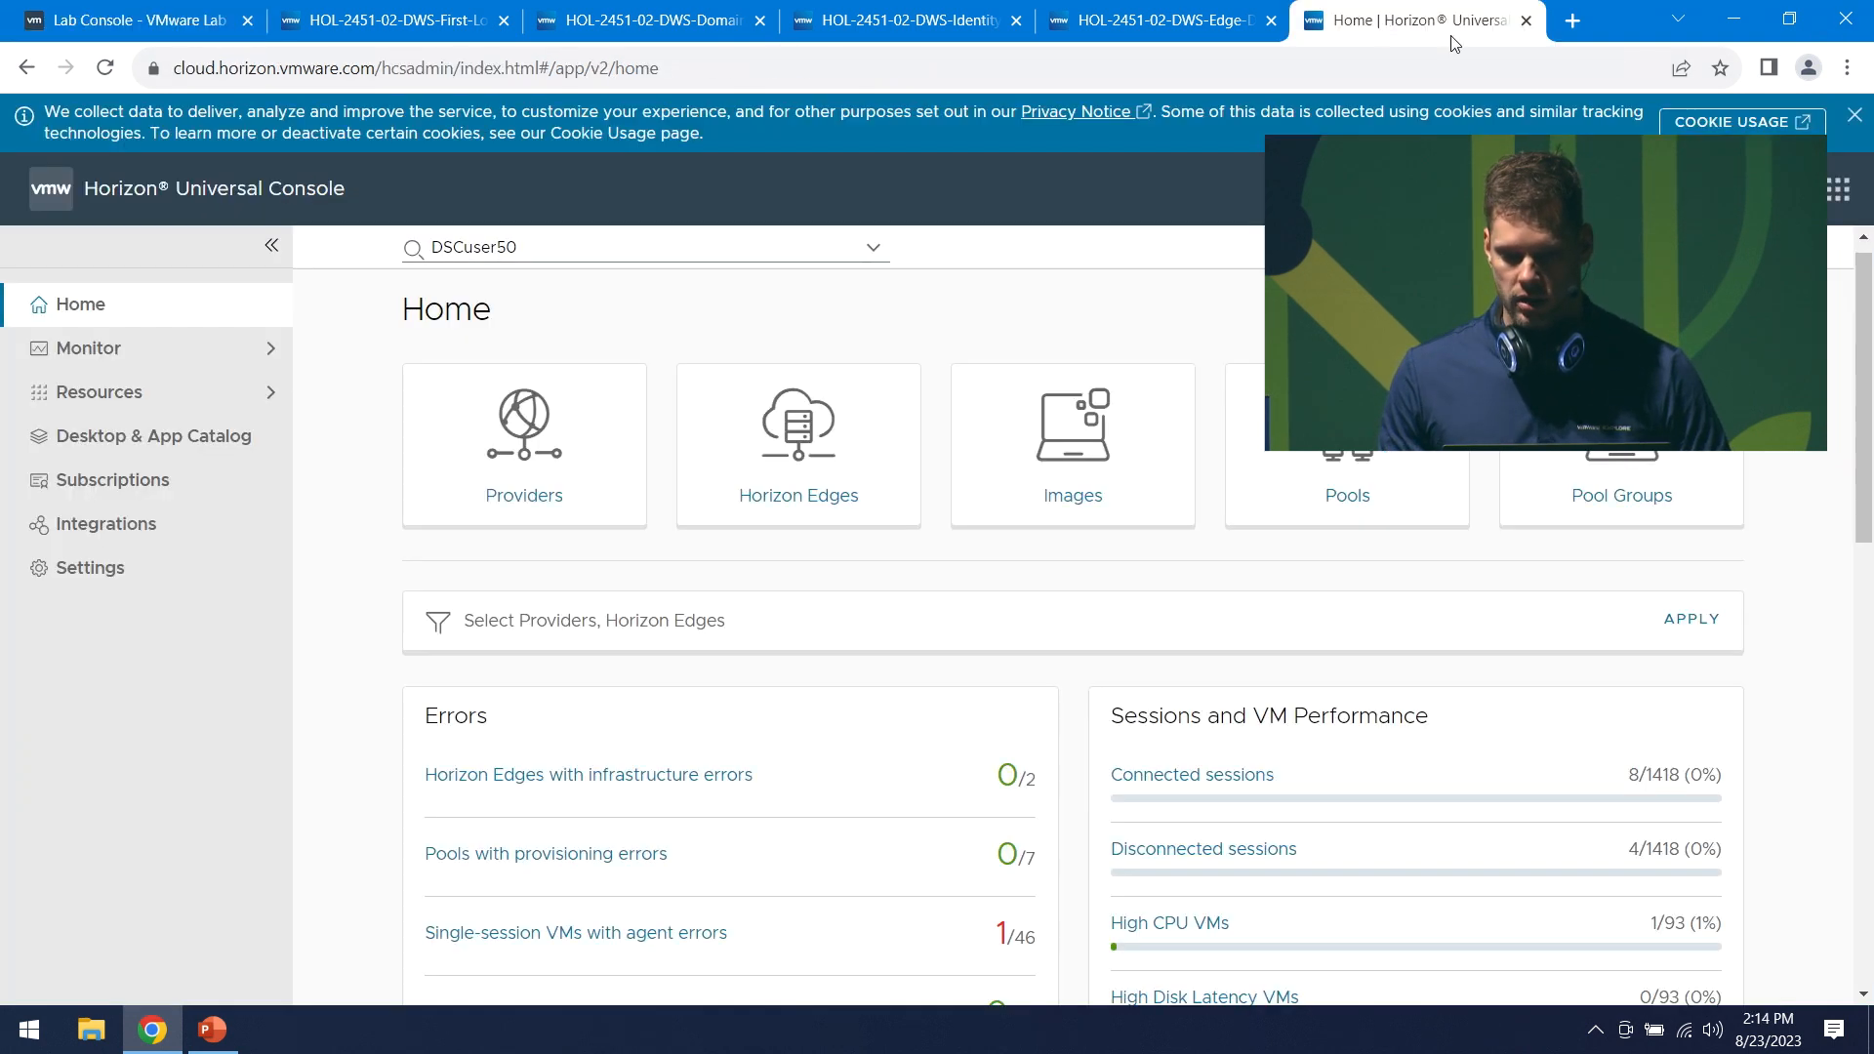
click(231, 8)
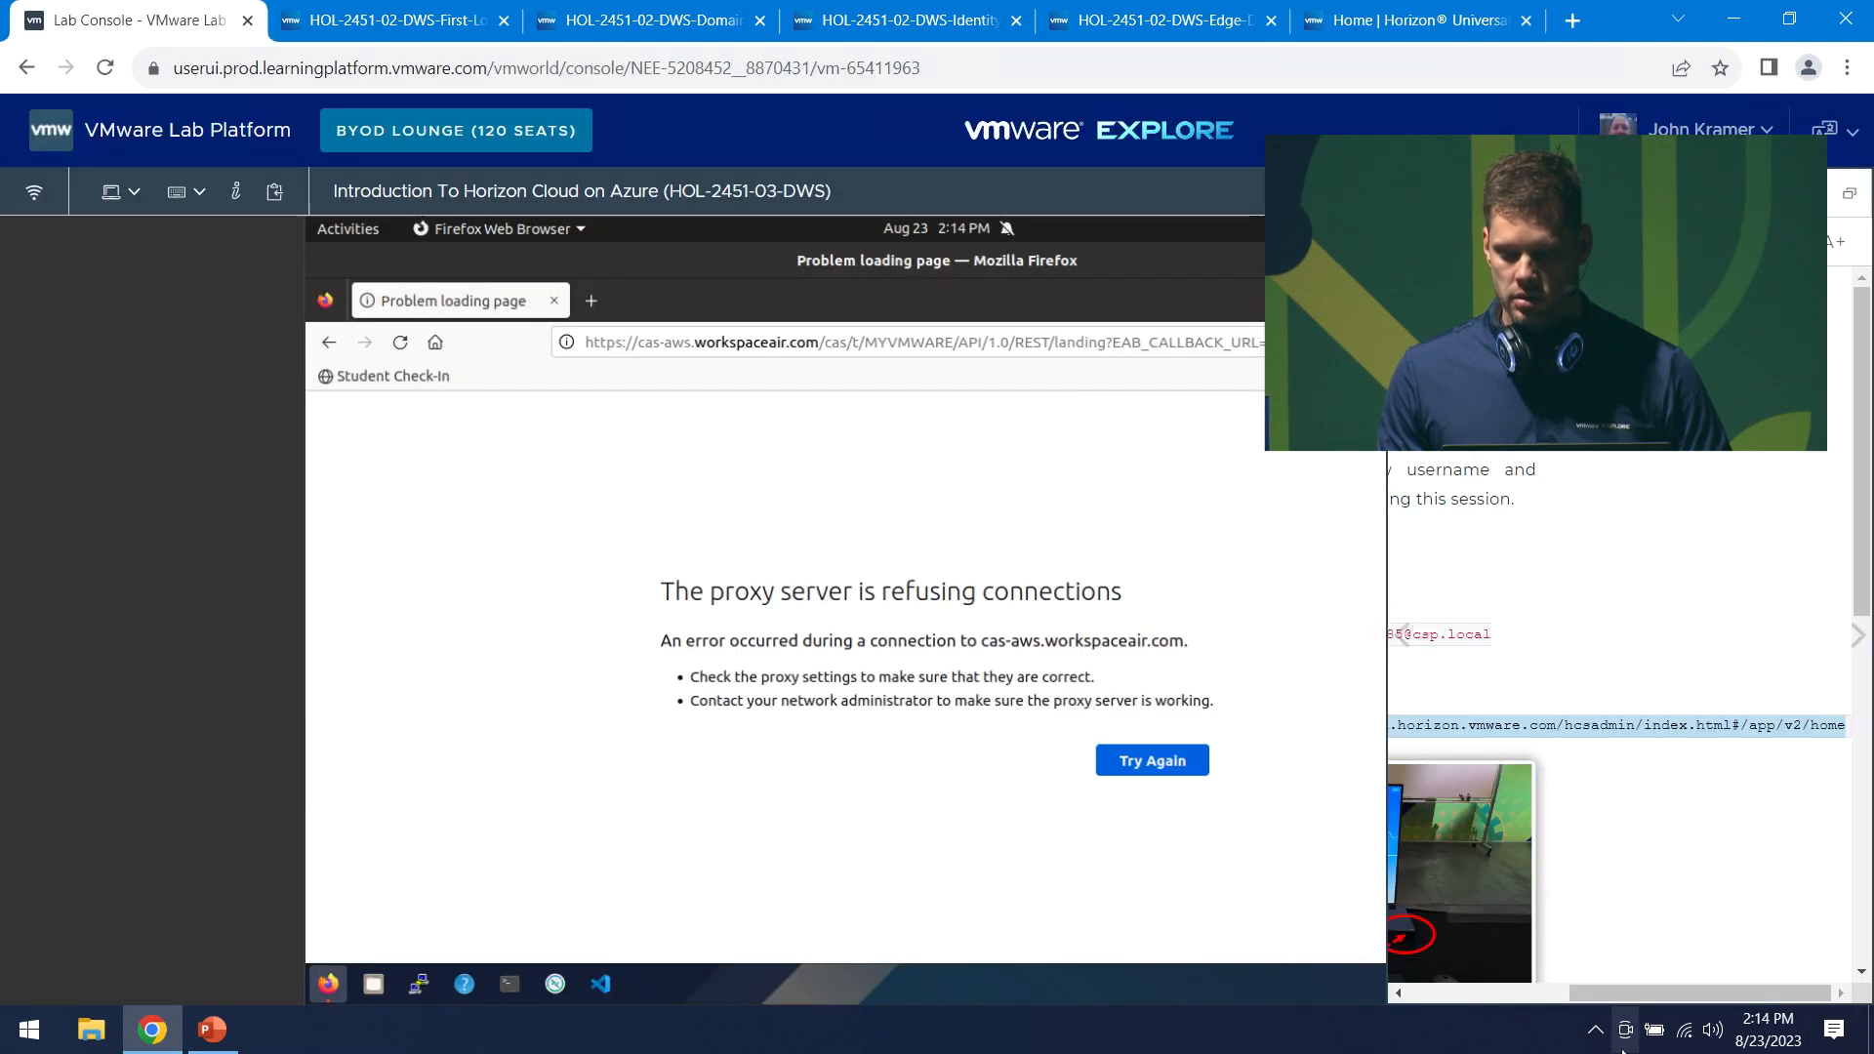
click(1514, 993)
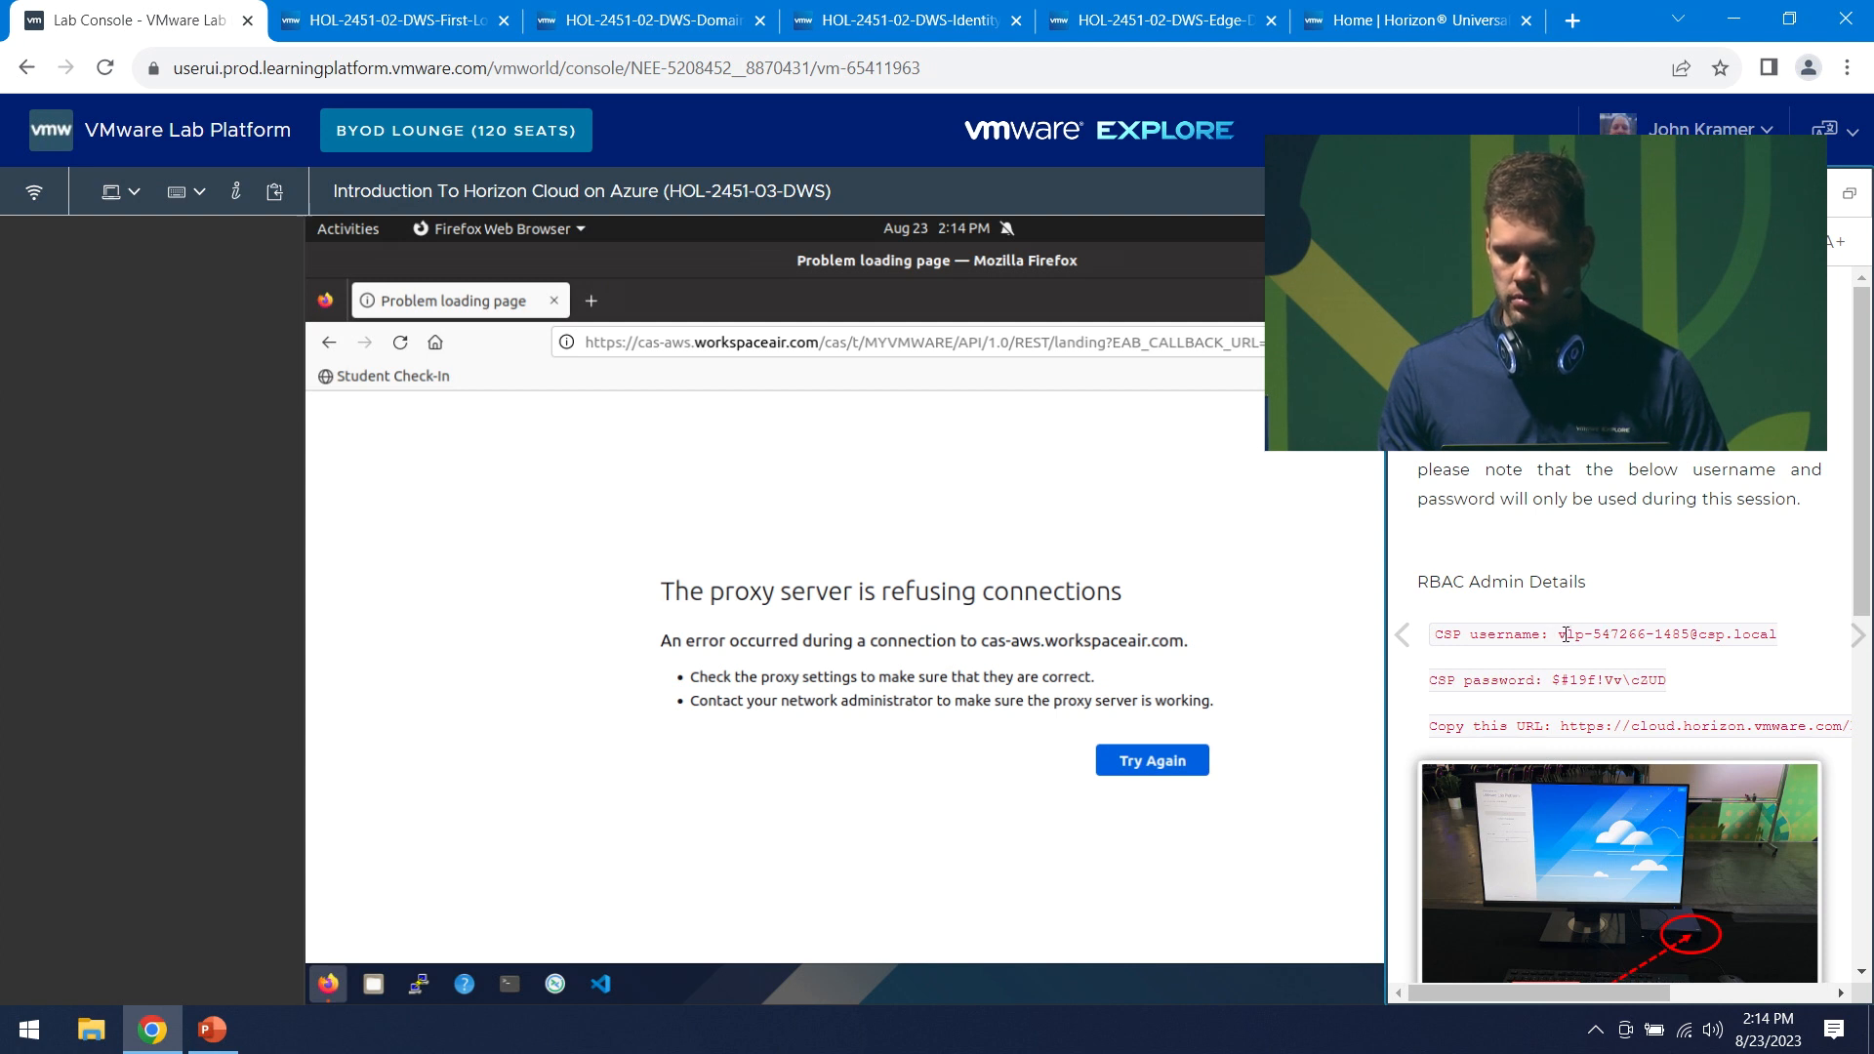
drag(1561, 636, 1793, 641)
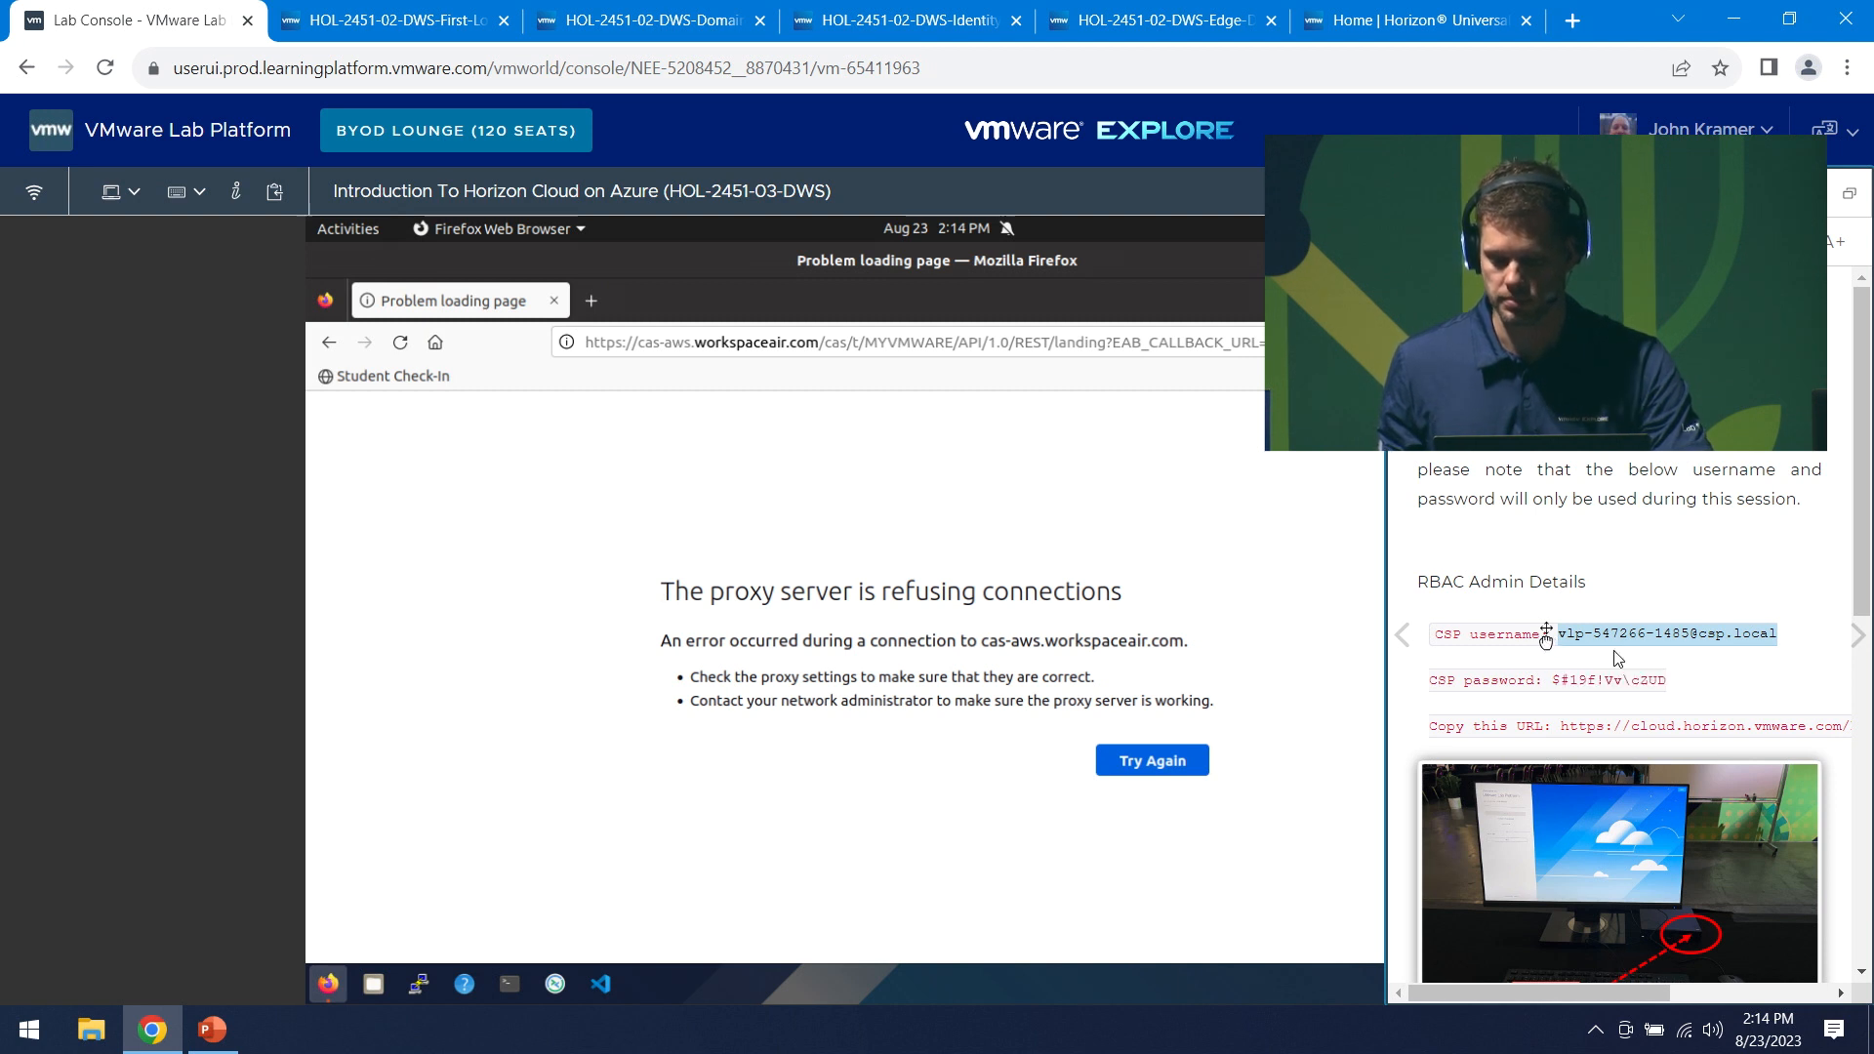
click(1446, 24)
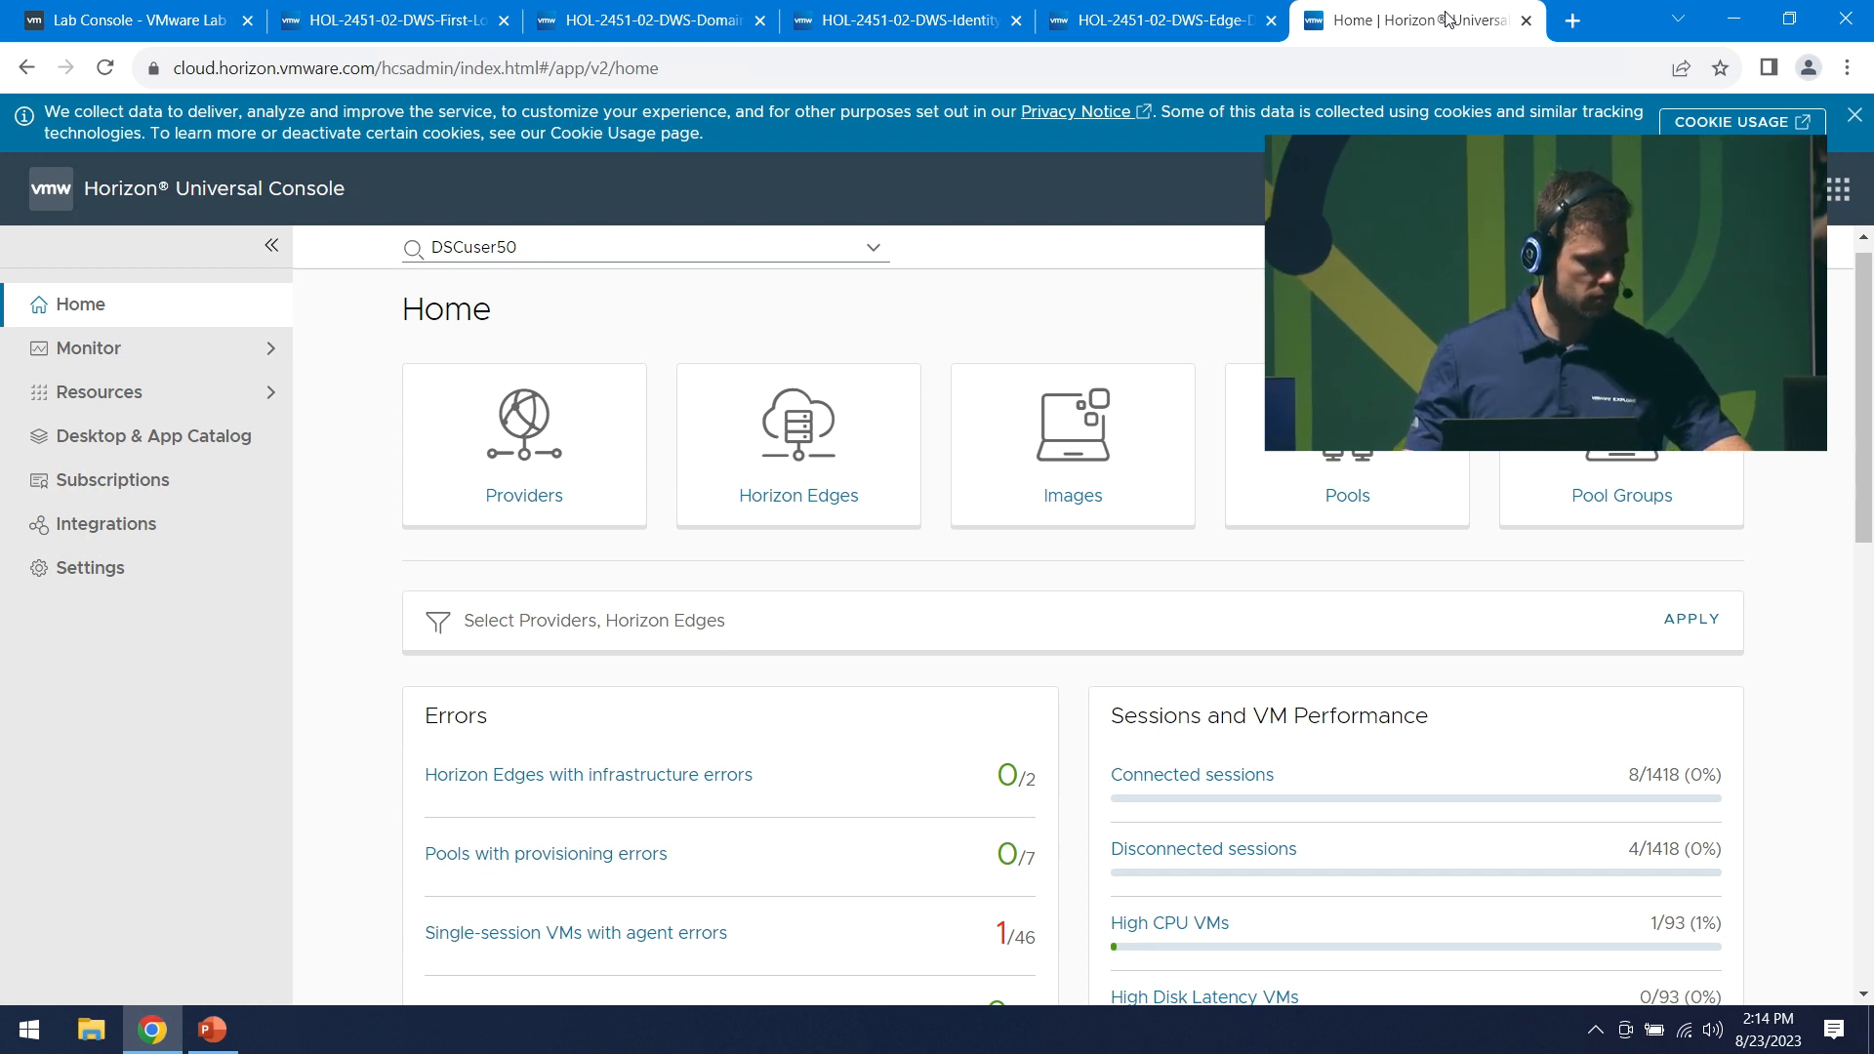
click(214, 1040)
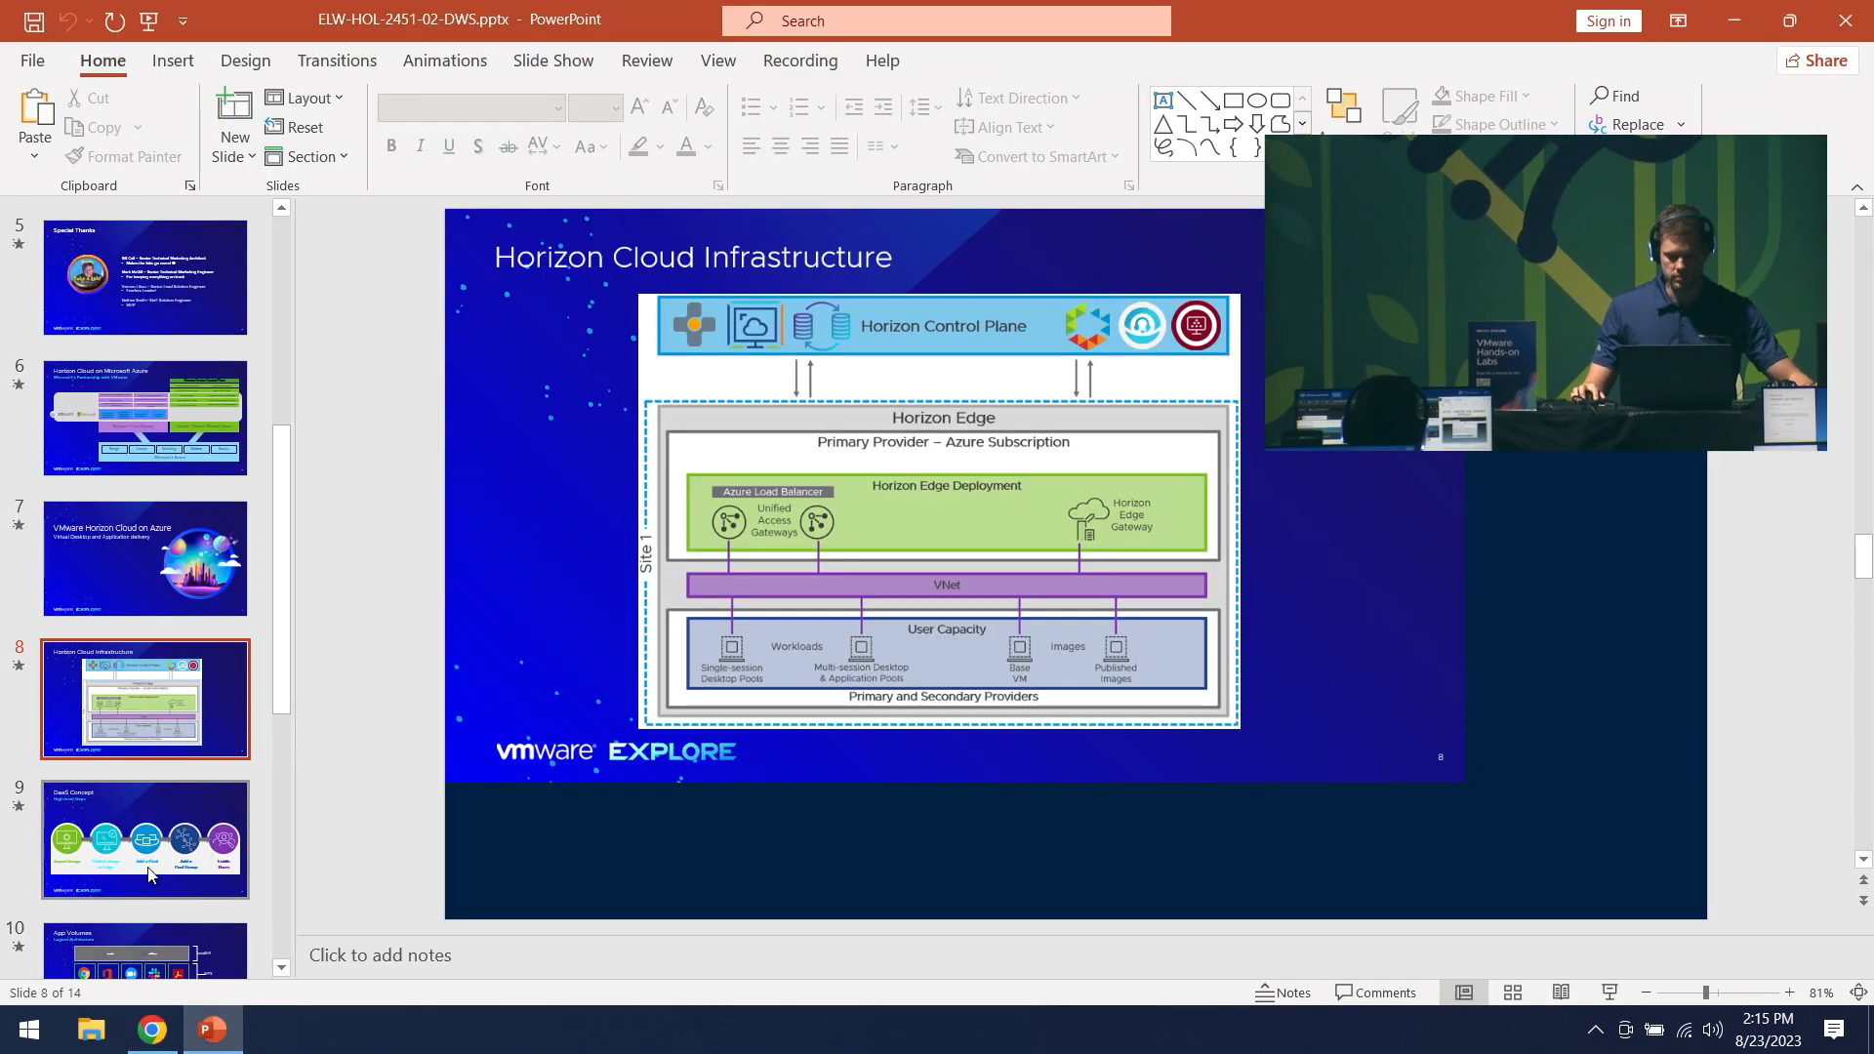
- Present slide 9, the DaaS Concept high-level steps, full screen, then go back to Horizon
click(145, 839)
click(1609, 993)
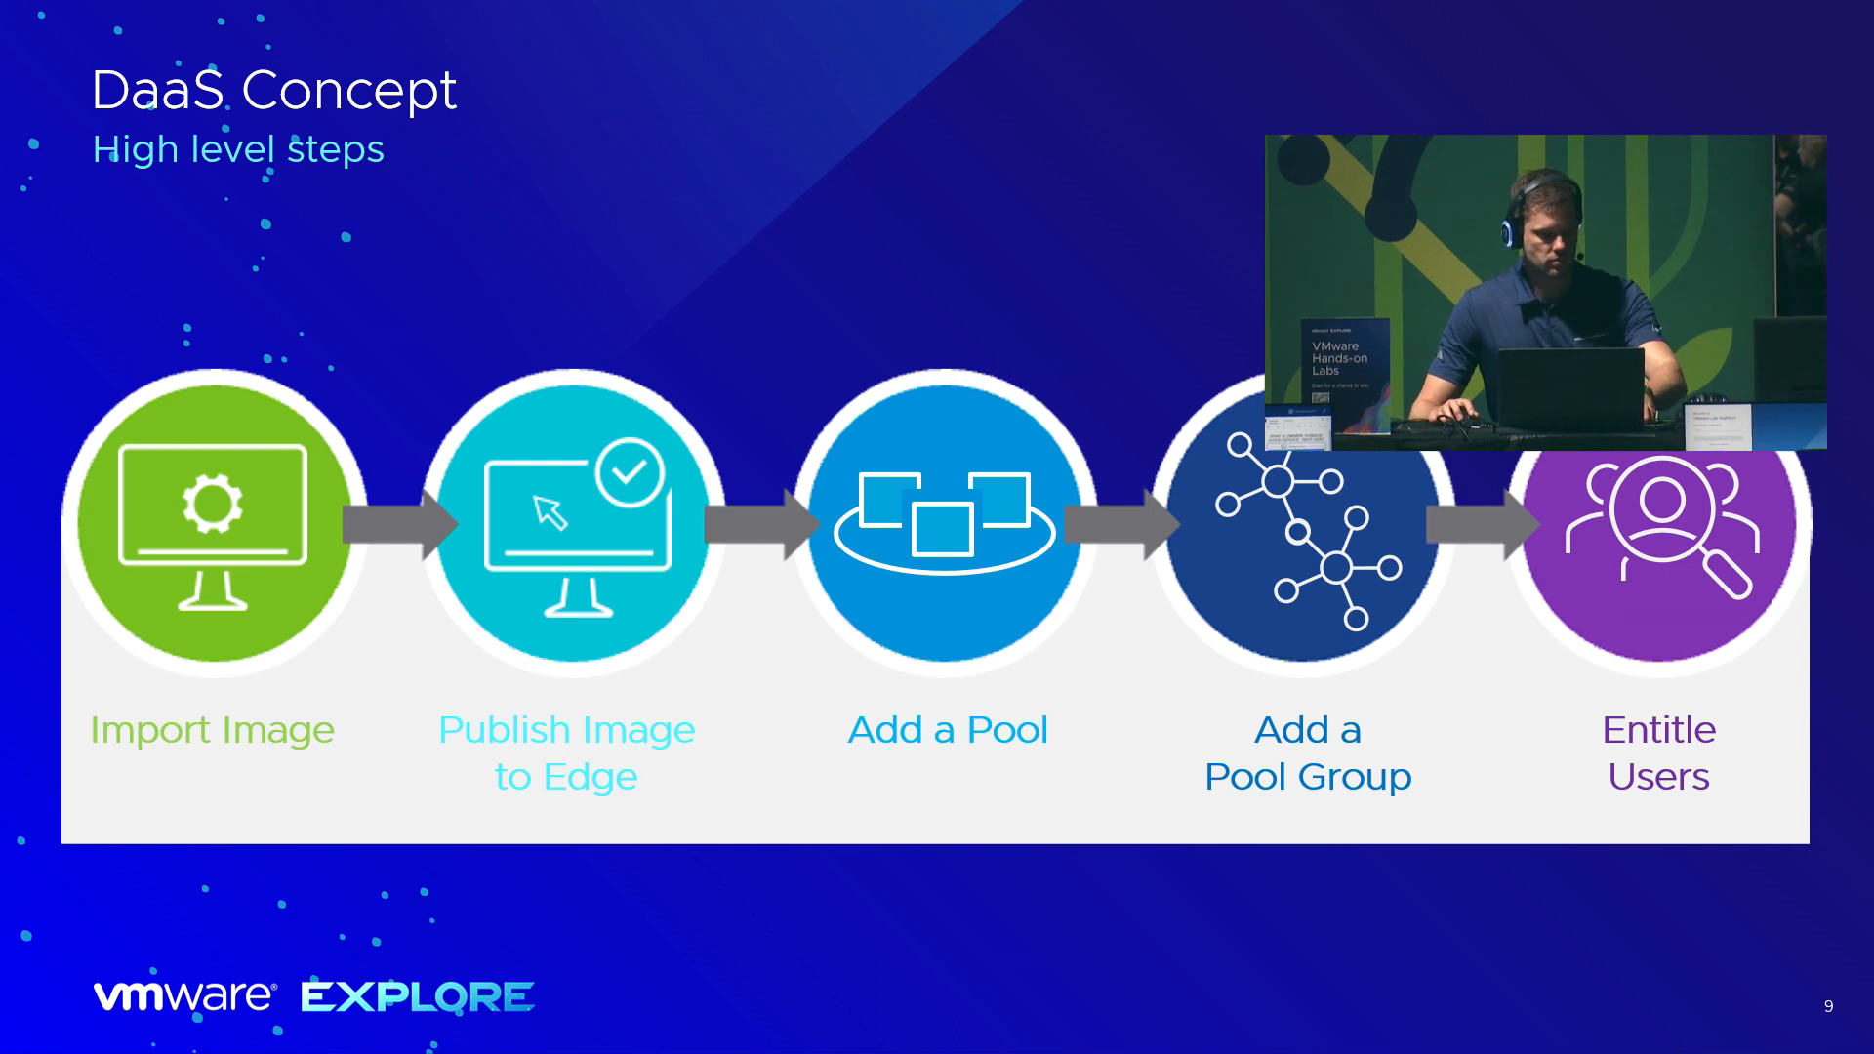
key(Escape)
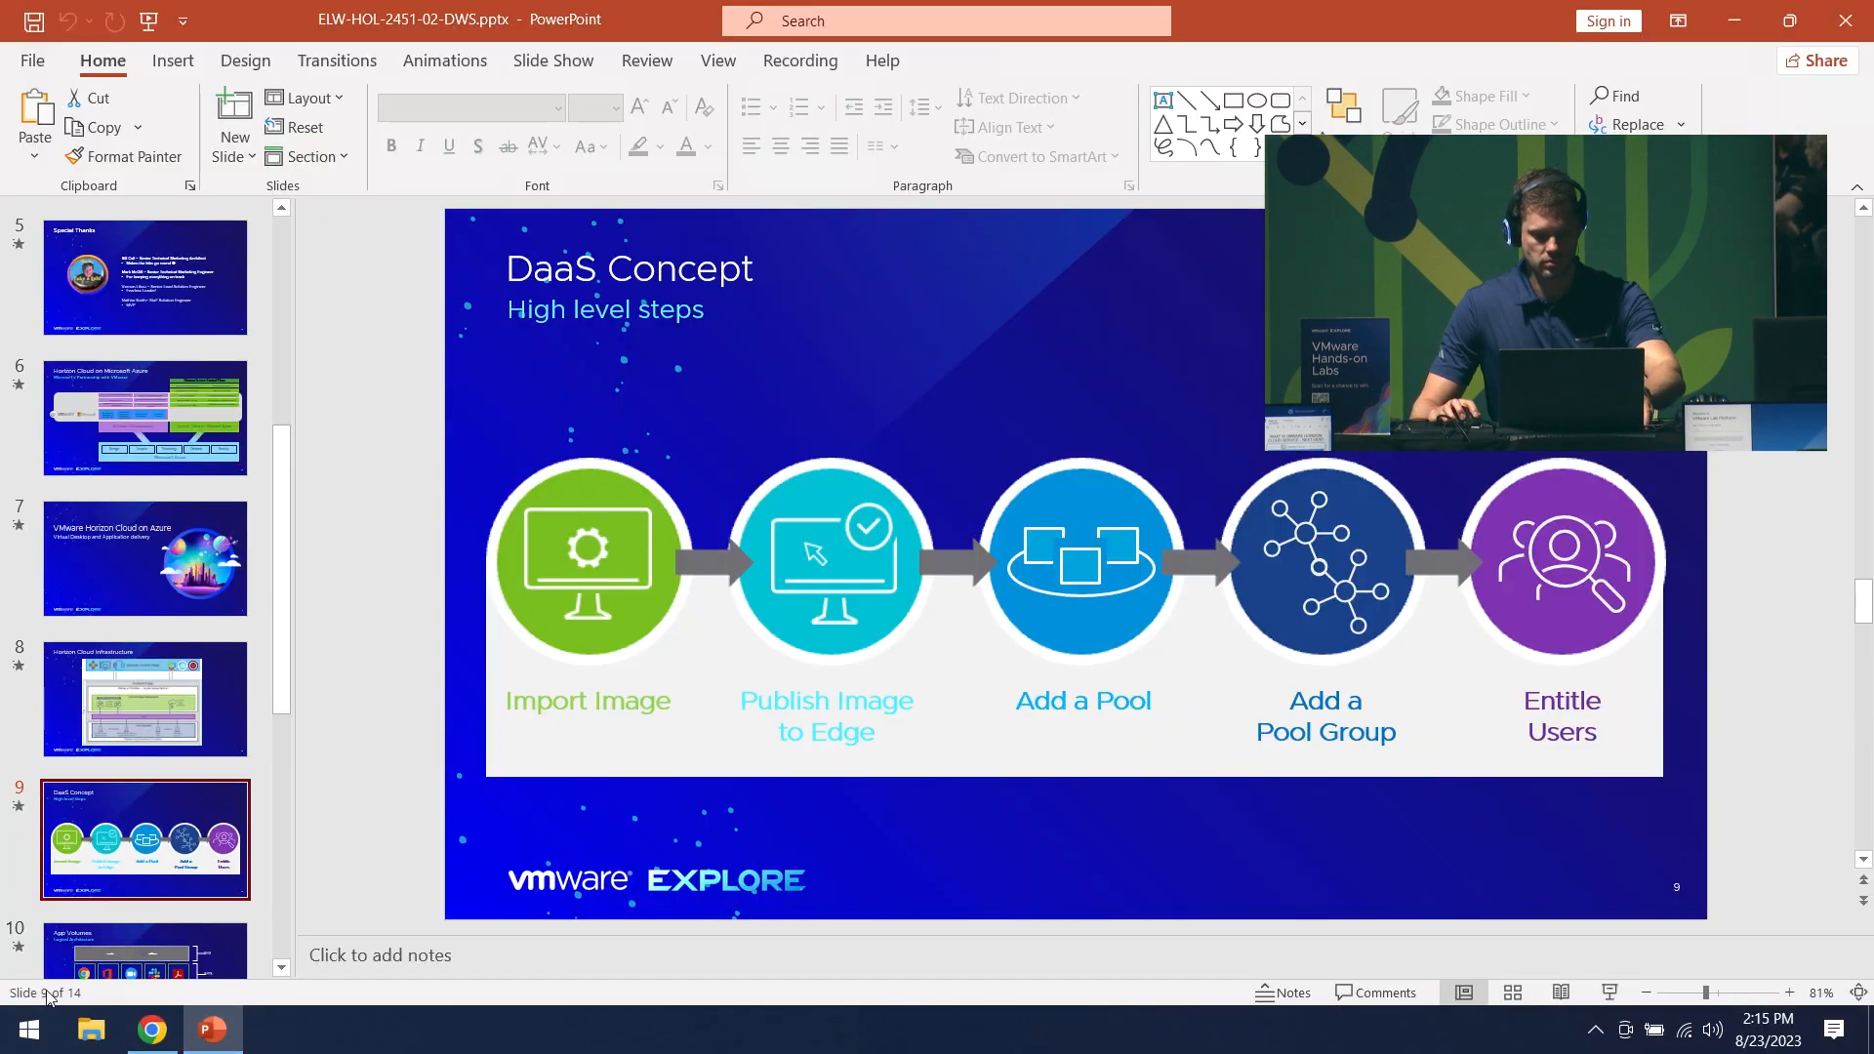
click(152, 1030)
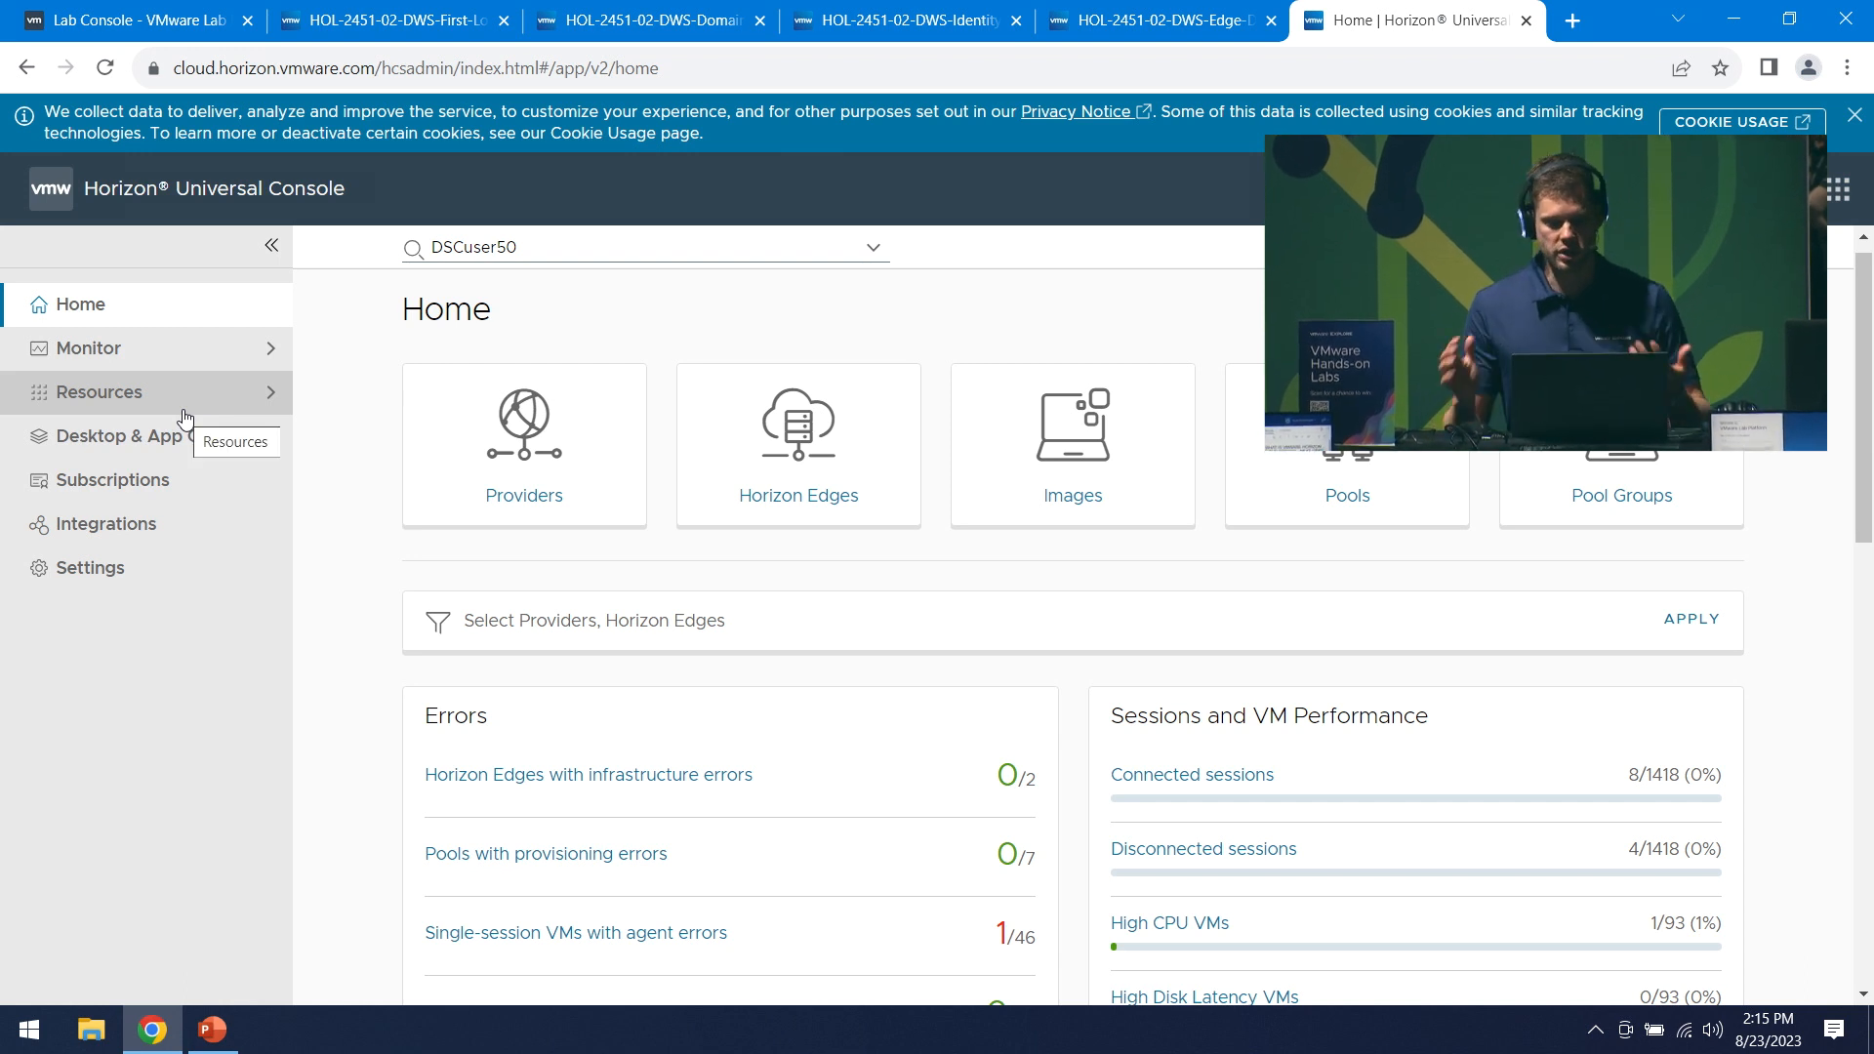
- Expand Resources, review the Horizon Edges on the Capacity page, then view the Images list
click(125, 392)
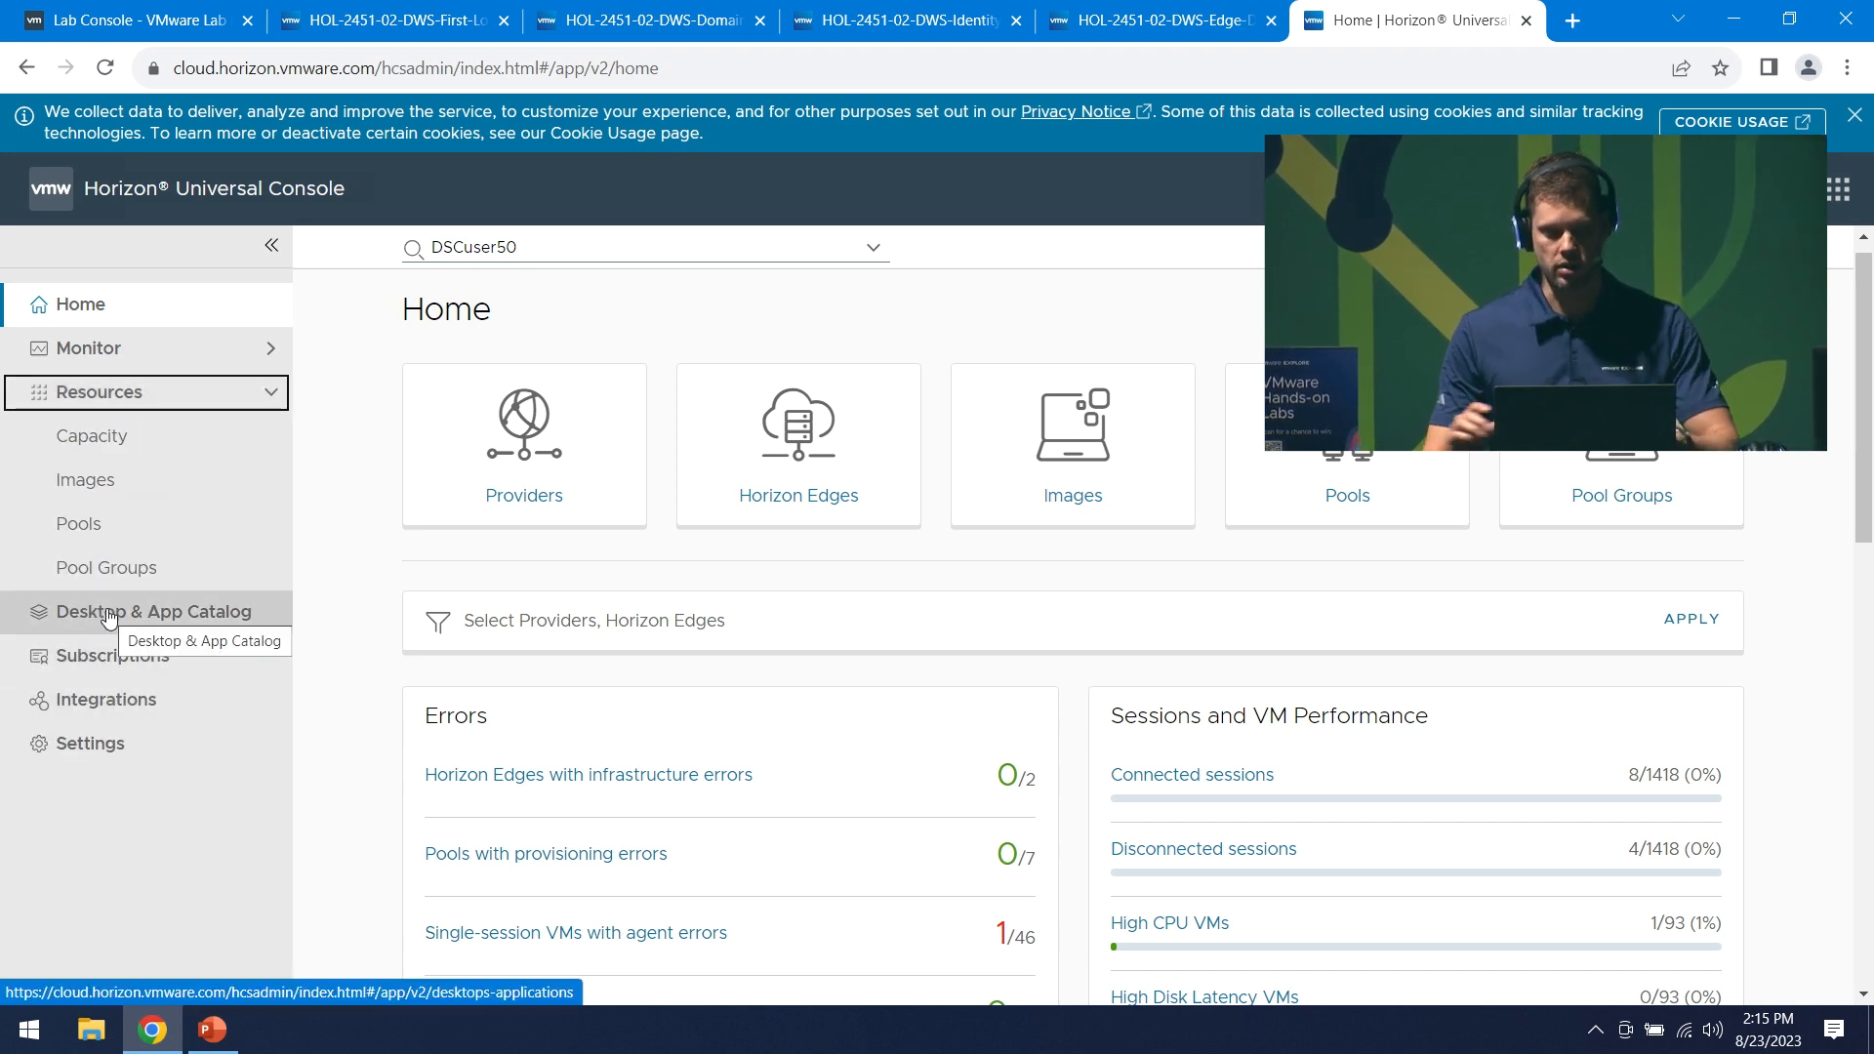
click(173, 438)
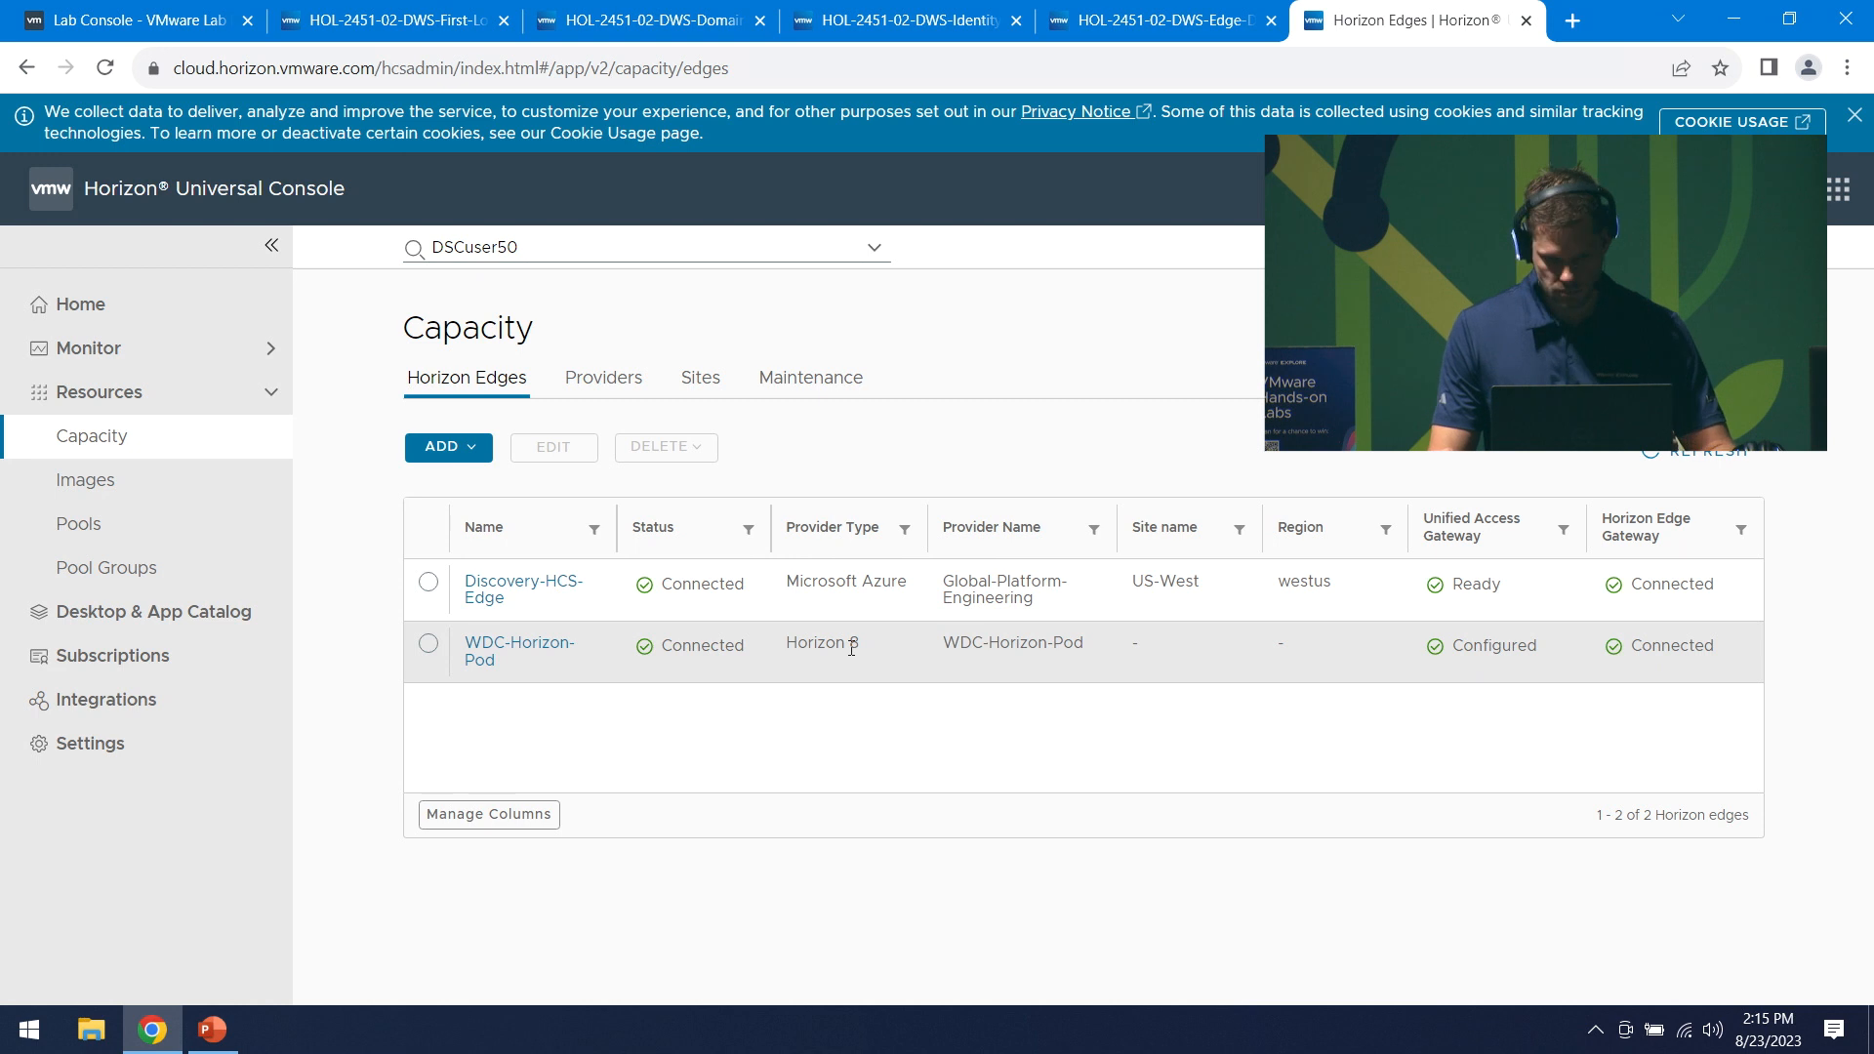
click(86, 488)
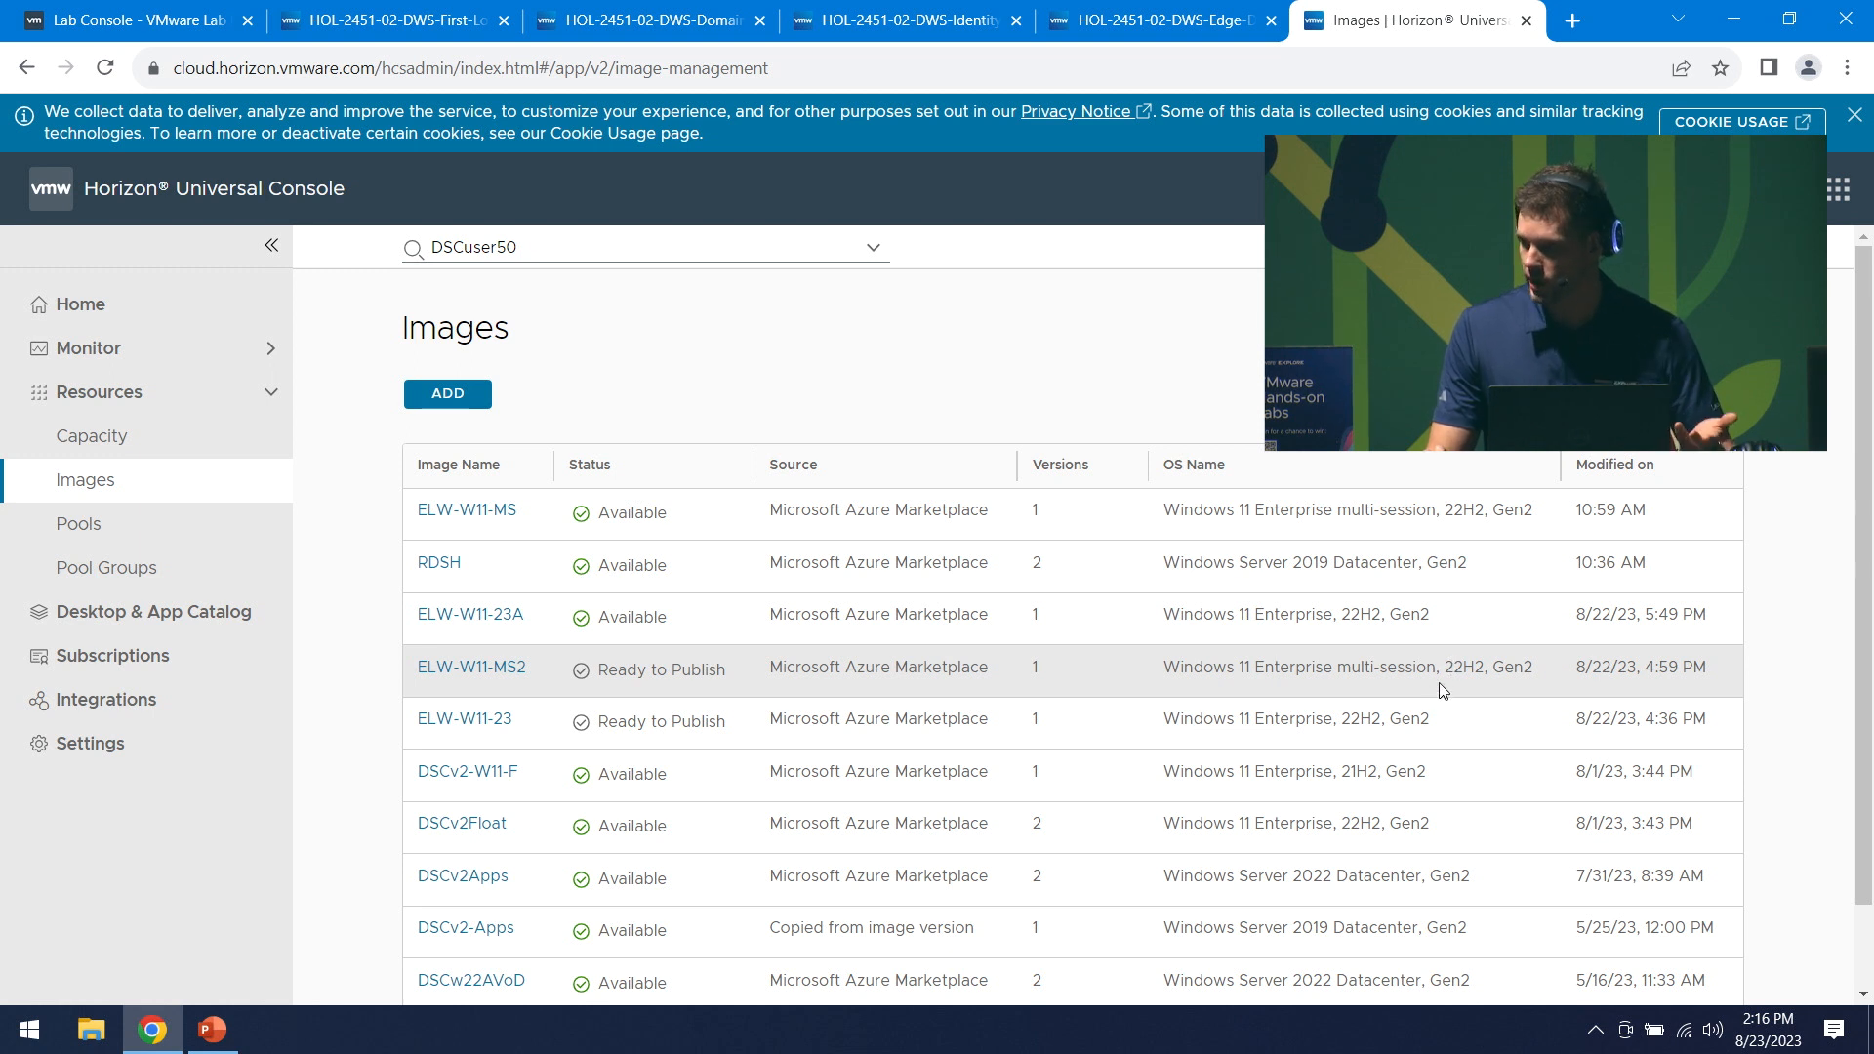
- Start a new image named ELW-2451-03 and add the marker 'crrent' to it
click(455, 395)
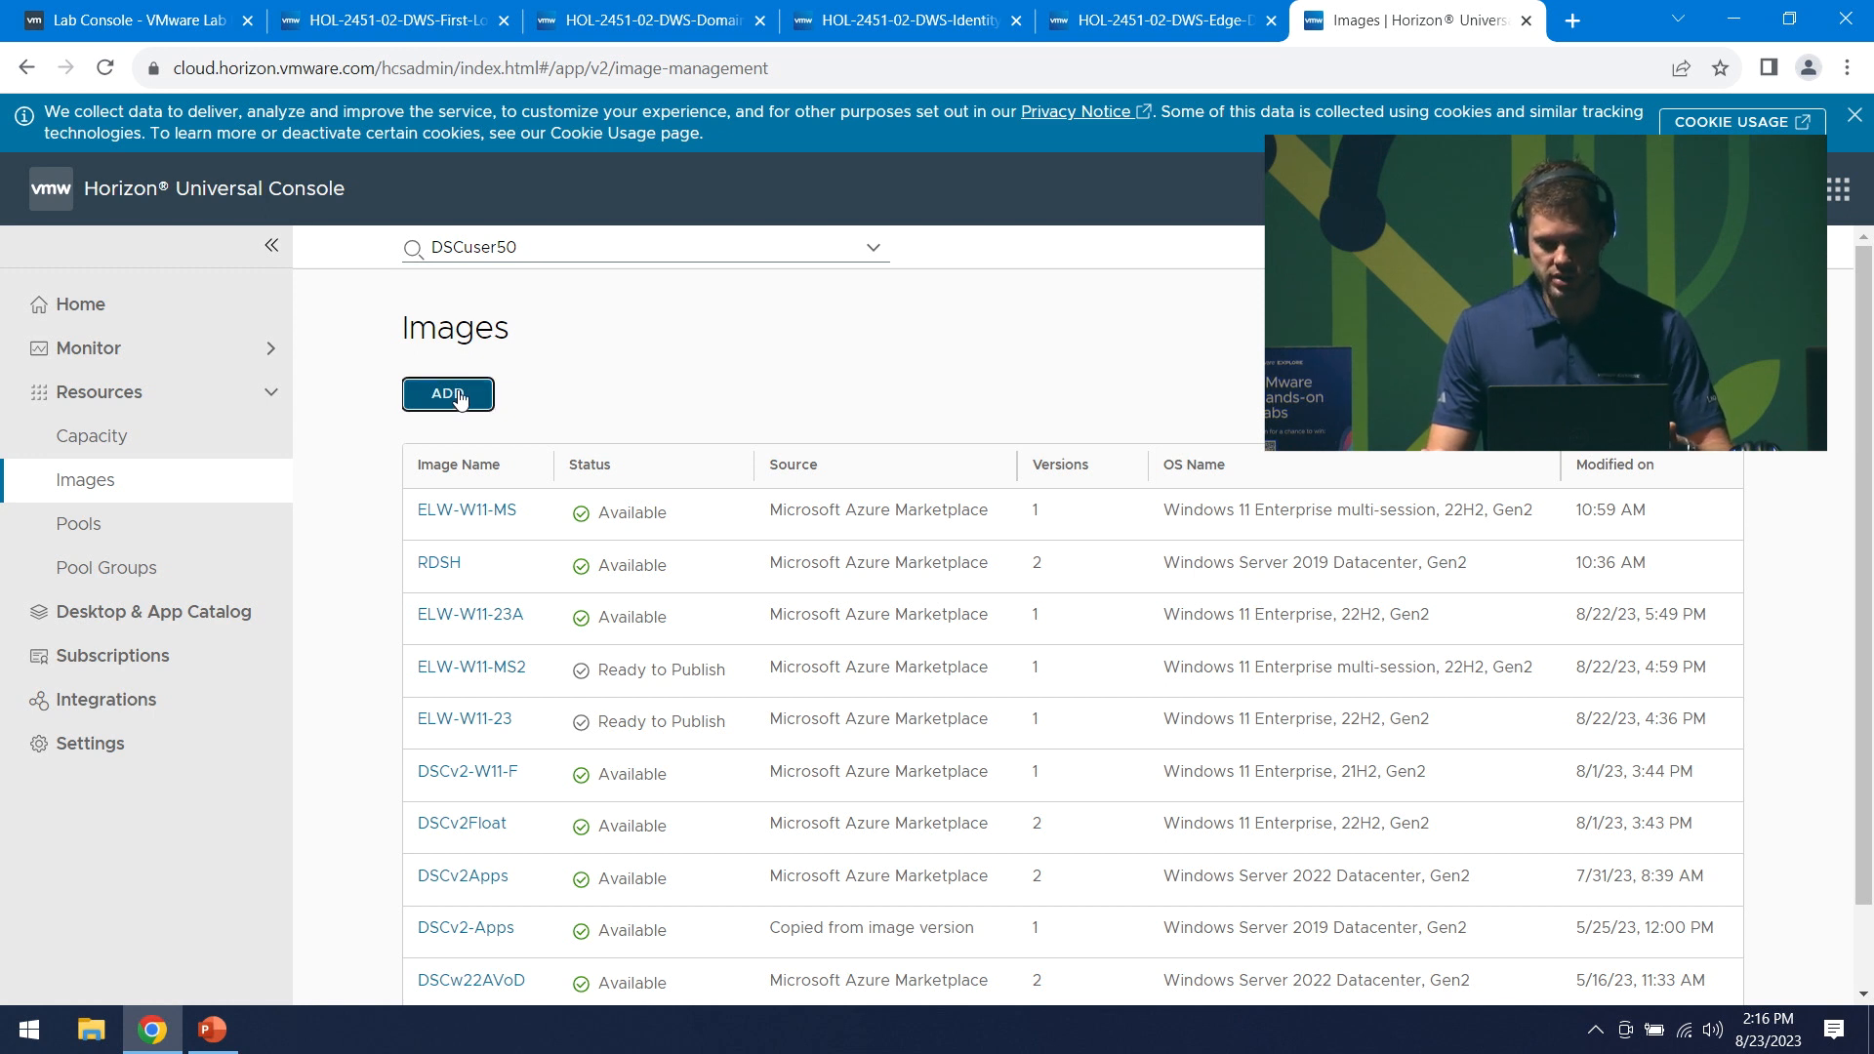
click(1085, 549)
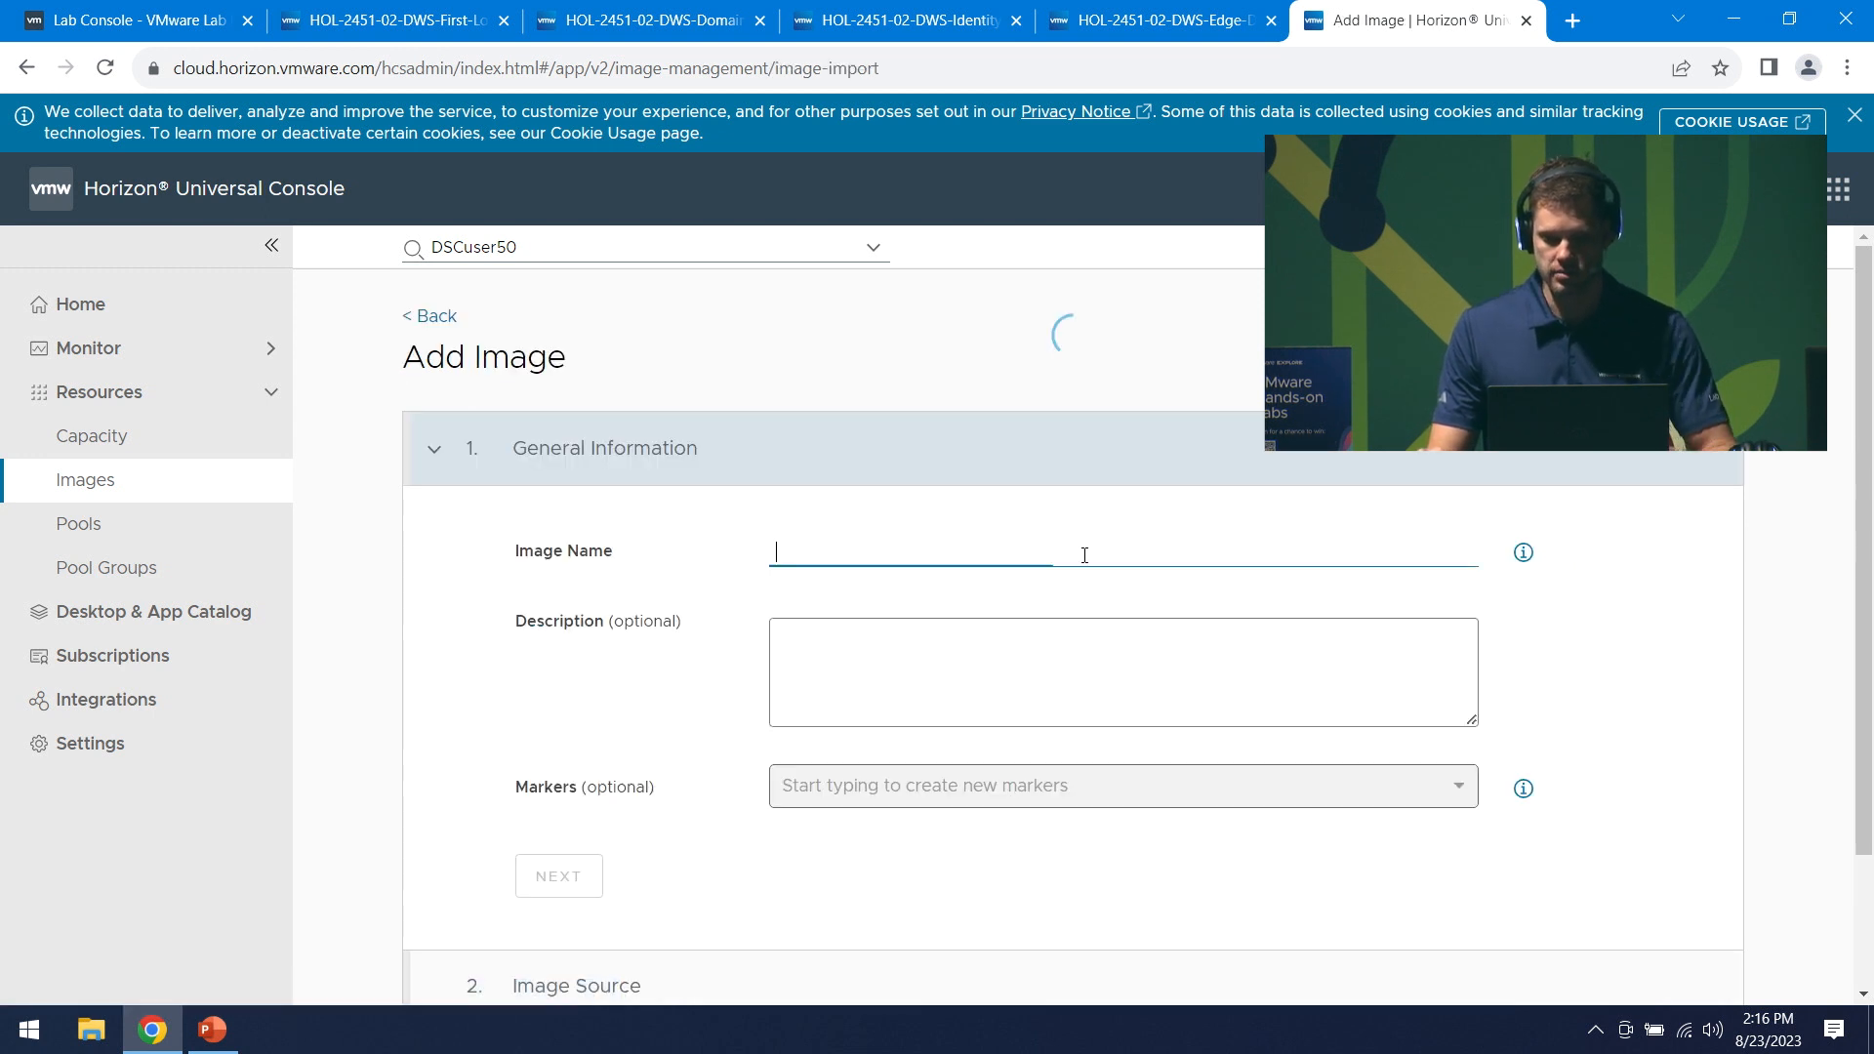
text(ELW)
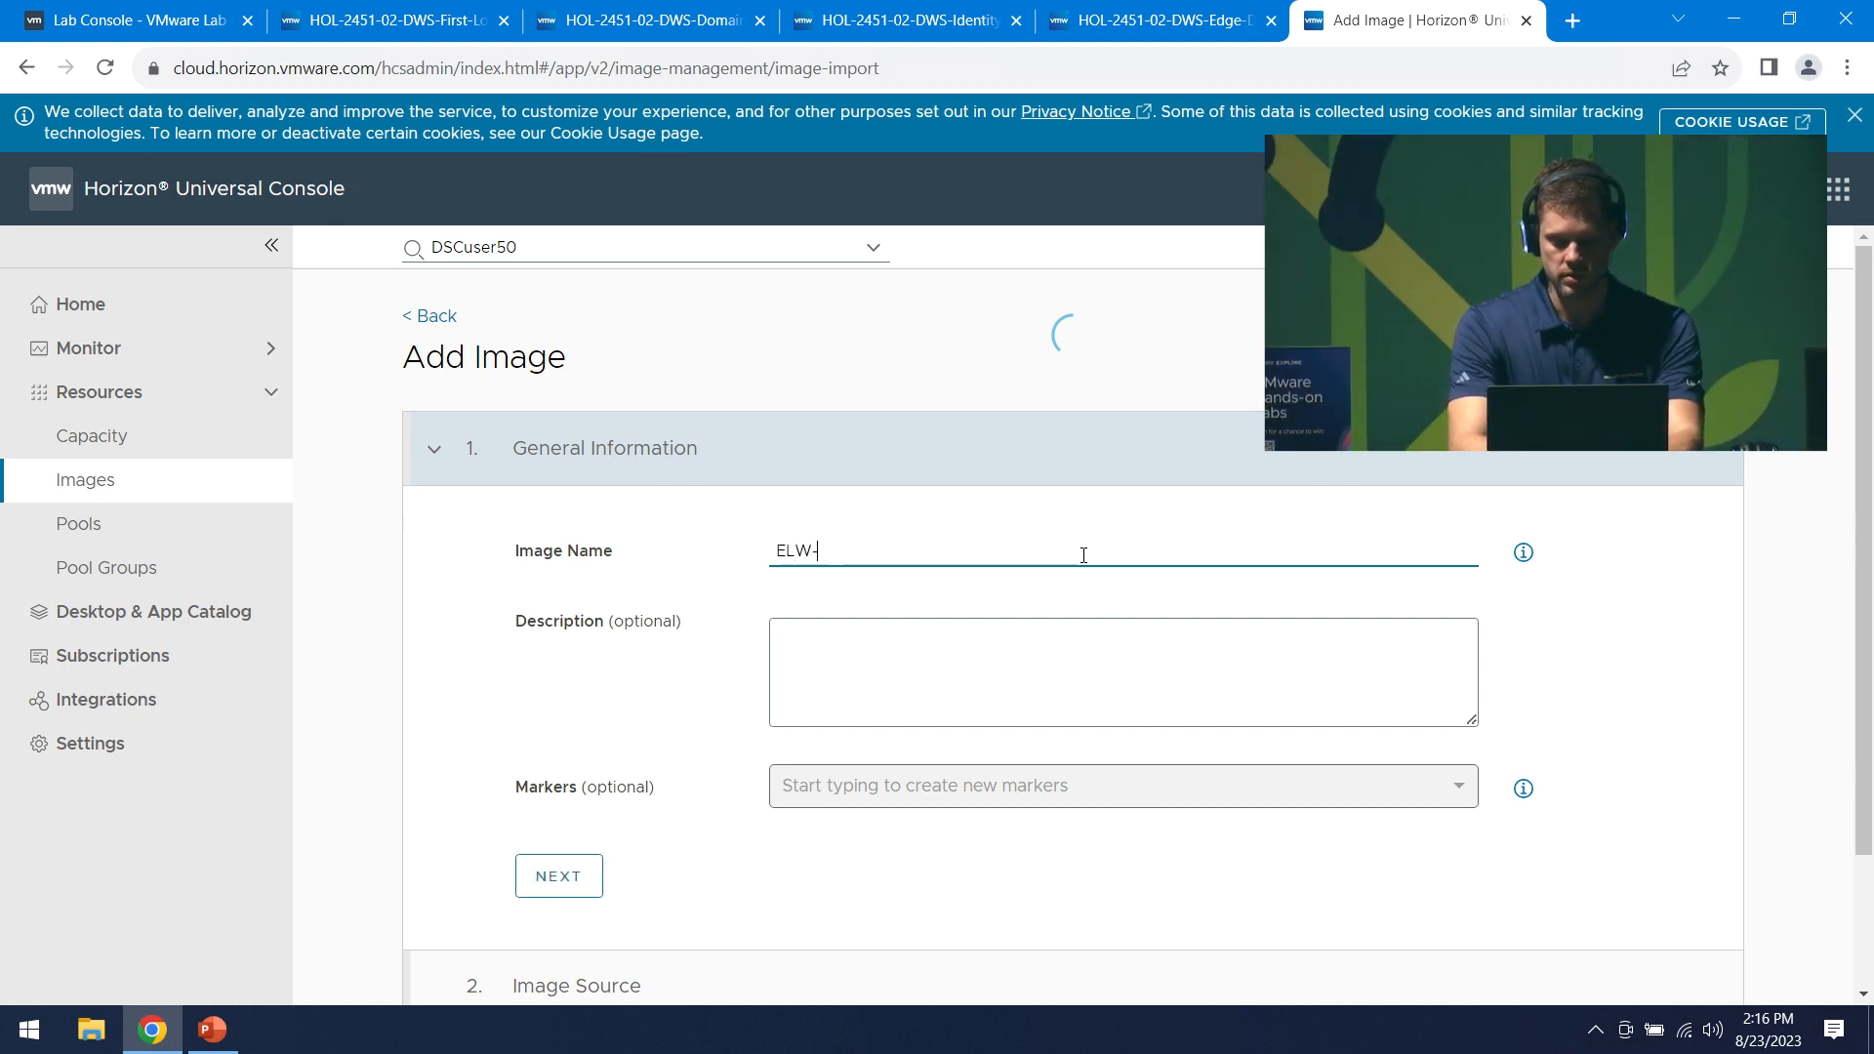
text(-2451-03)
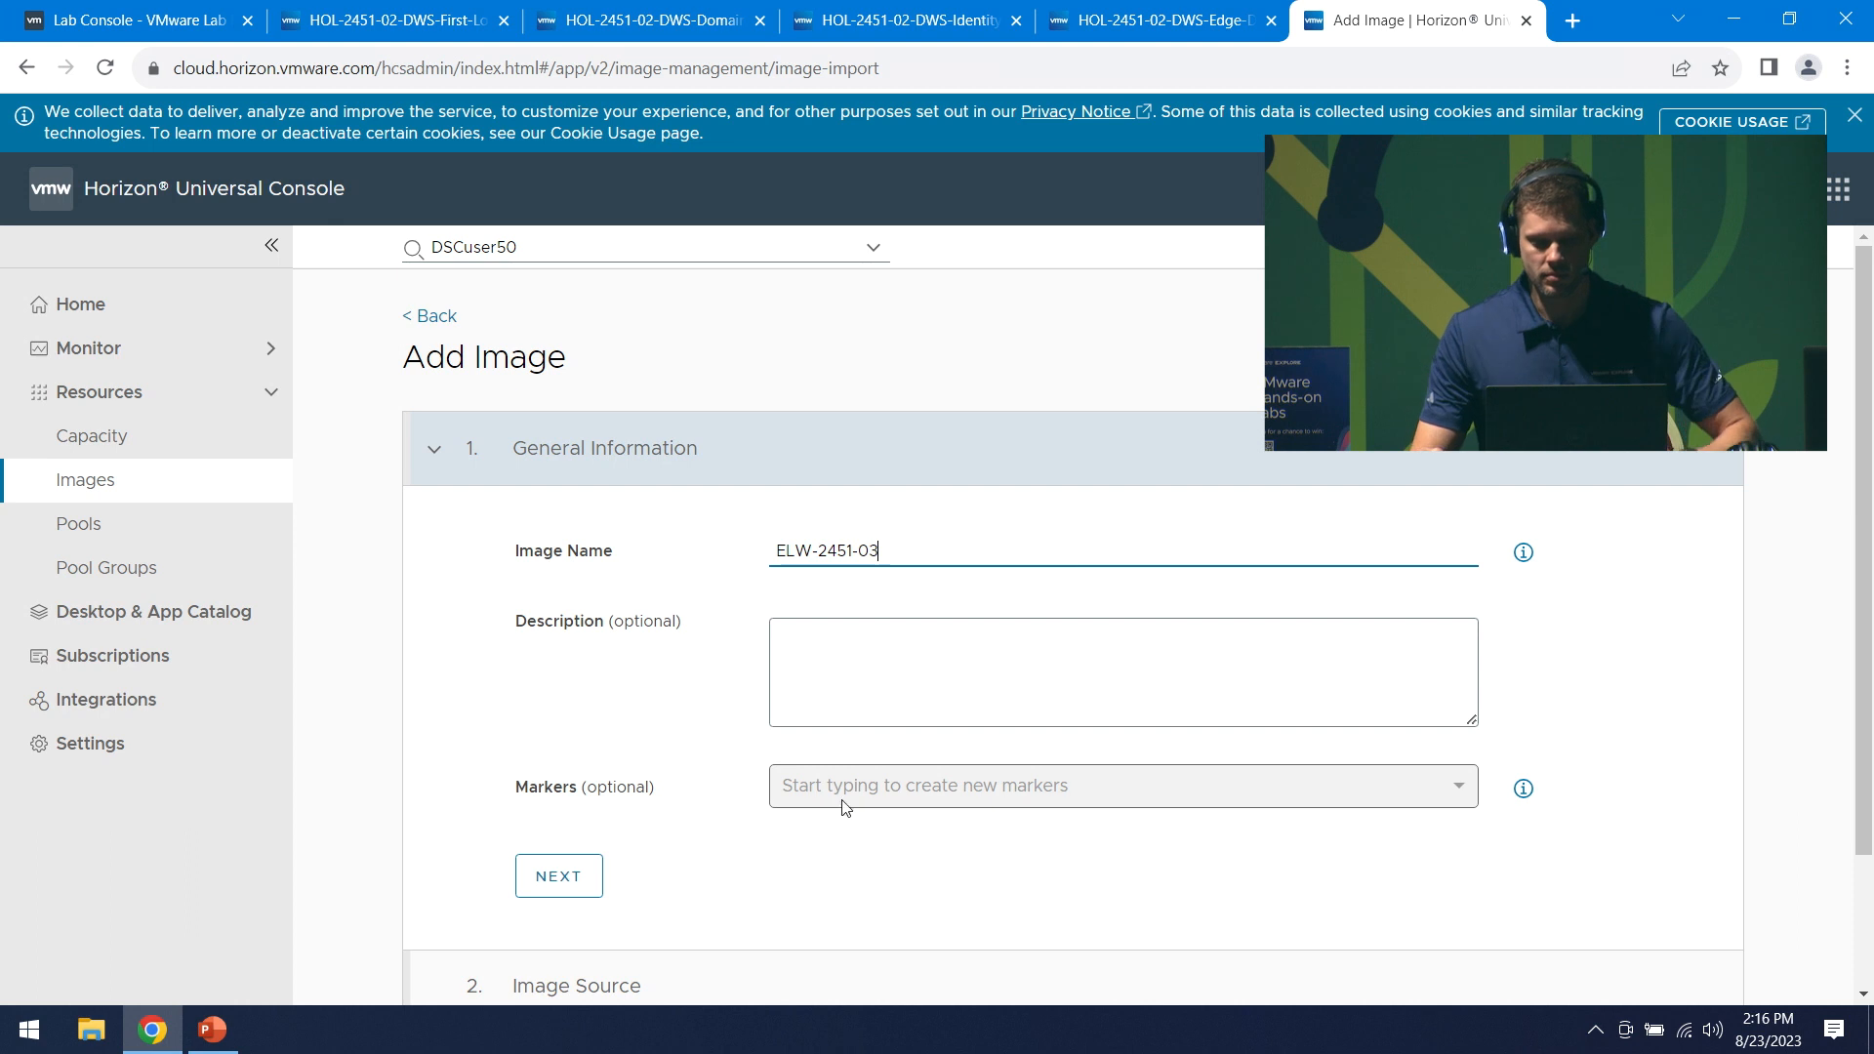
click(912, 790)
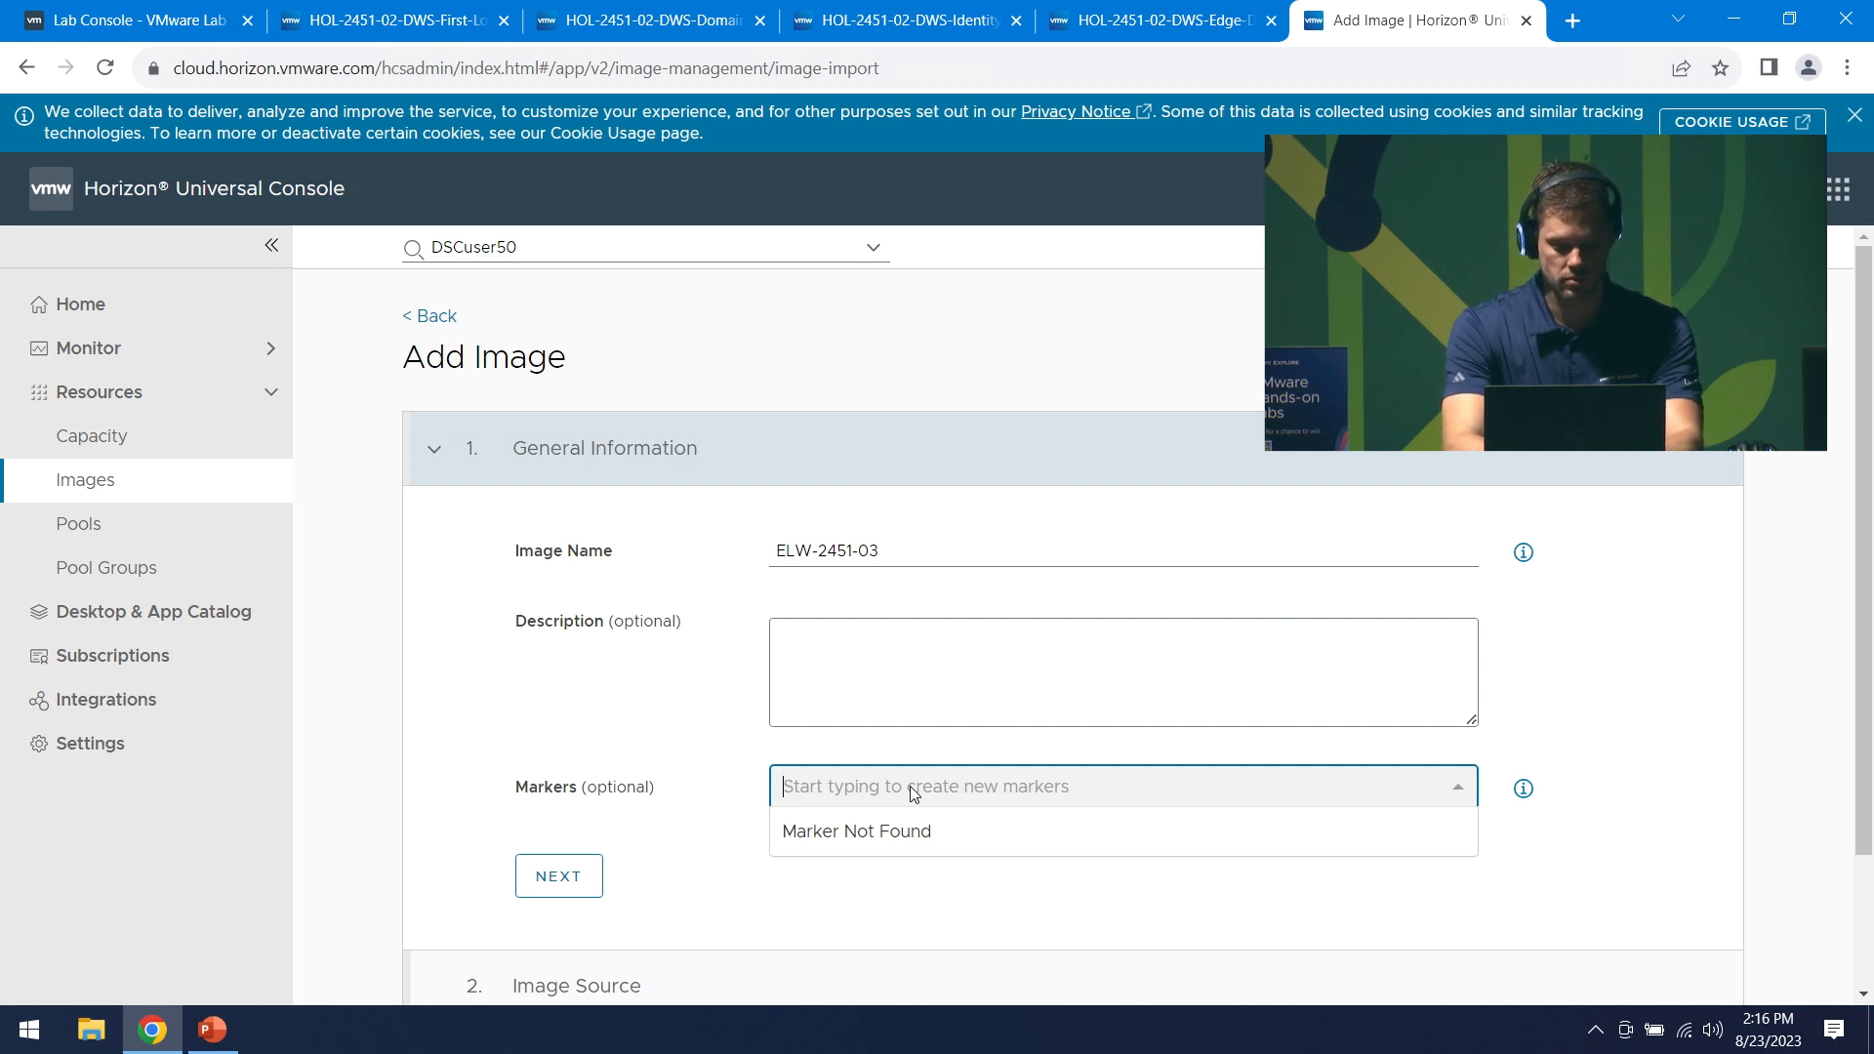
text(crrent)
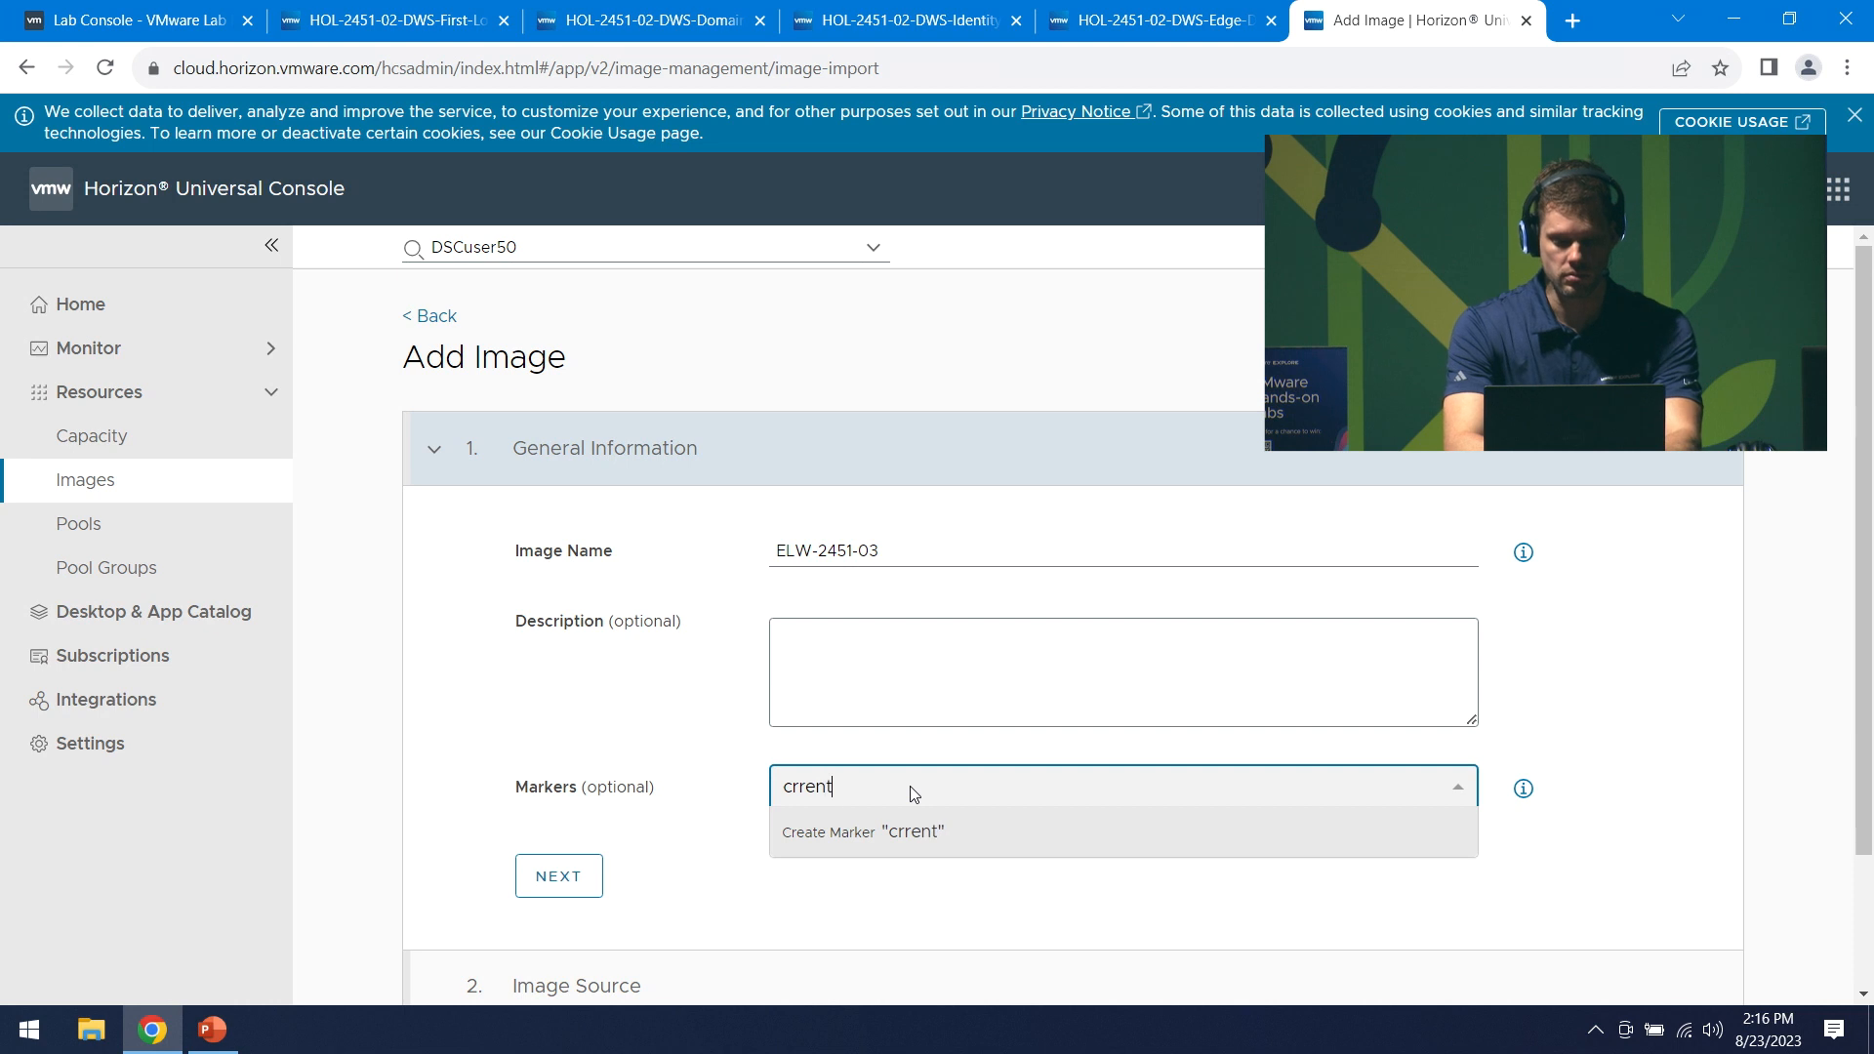
key(Return)
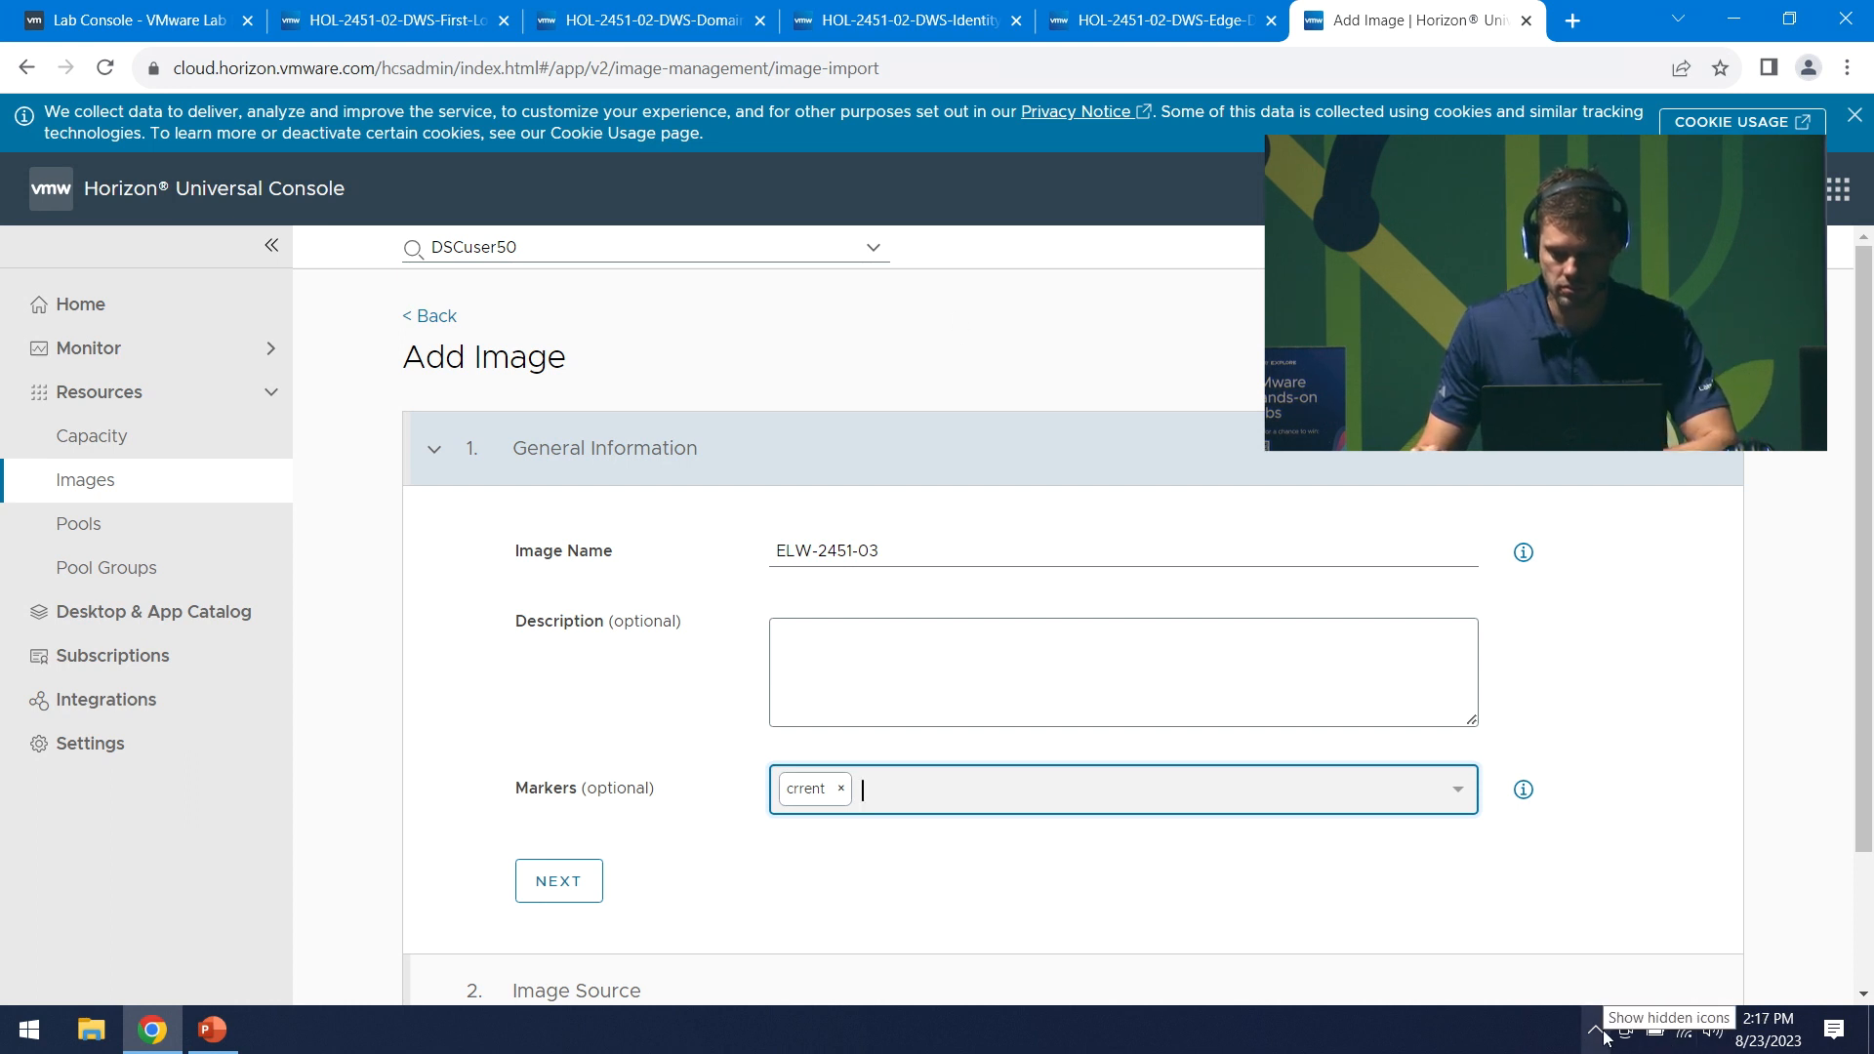
- Pass general information, keep Microsoft Azure Marketplace as the image source, and reach image details
click(551, 896)
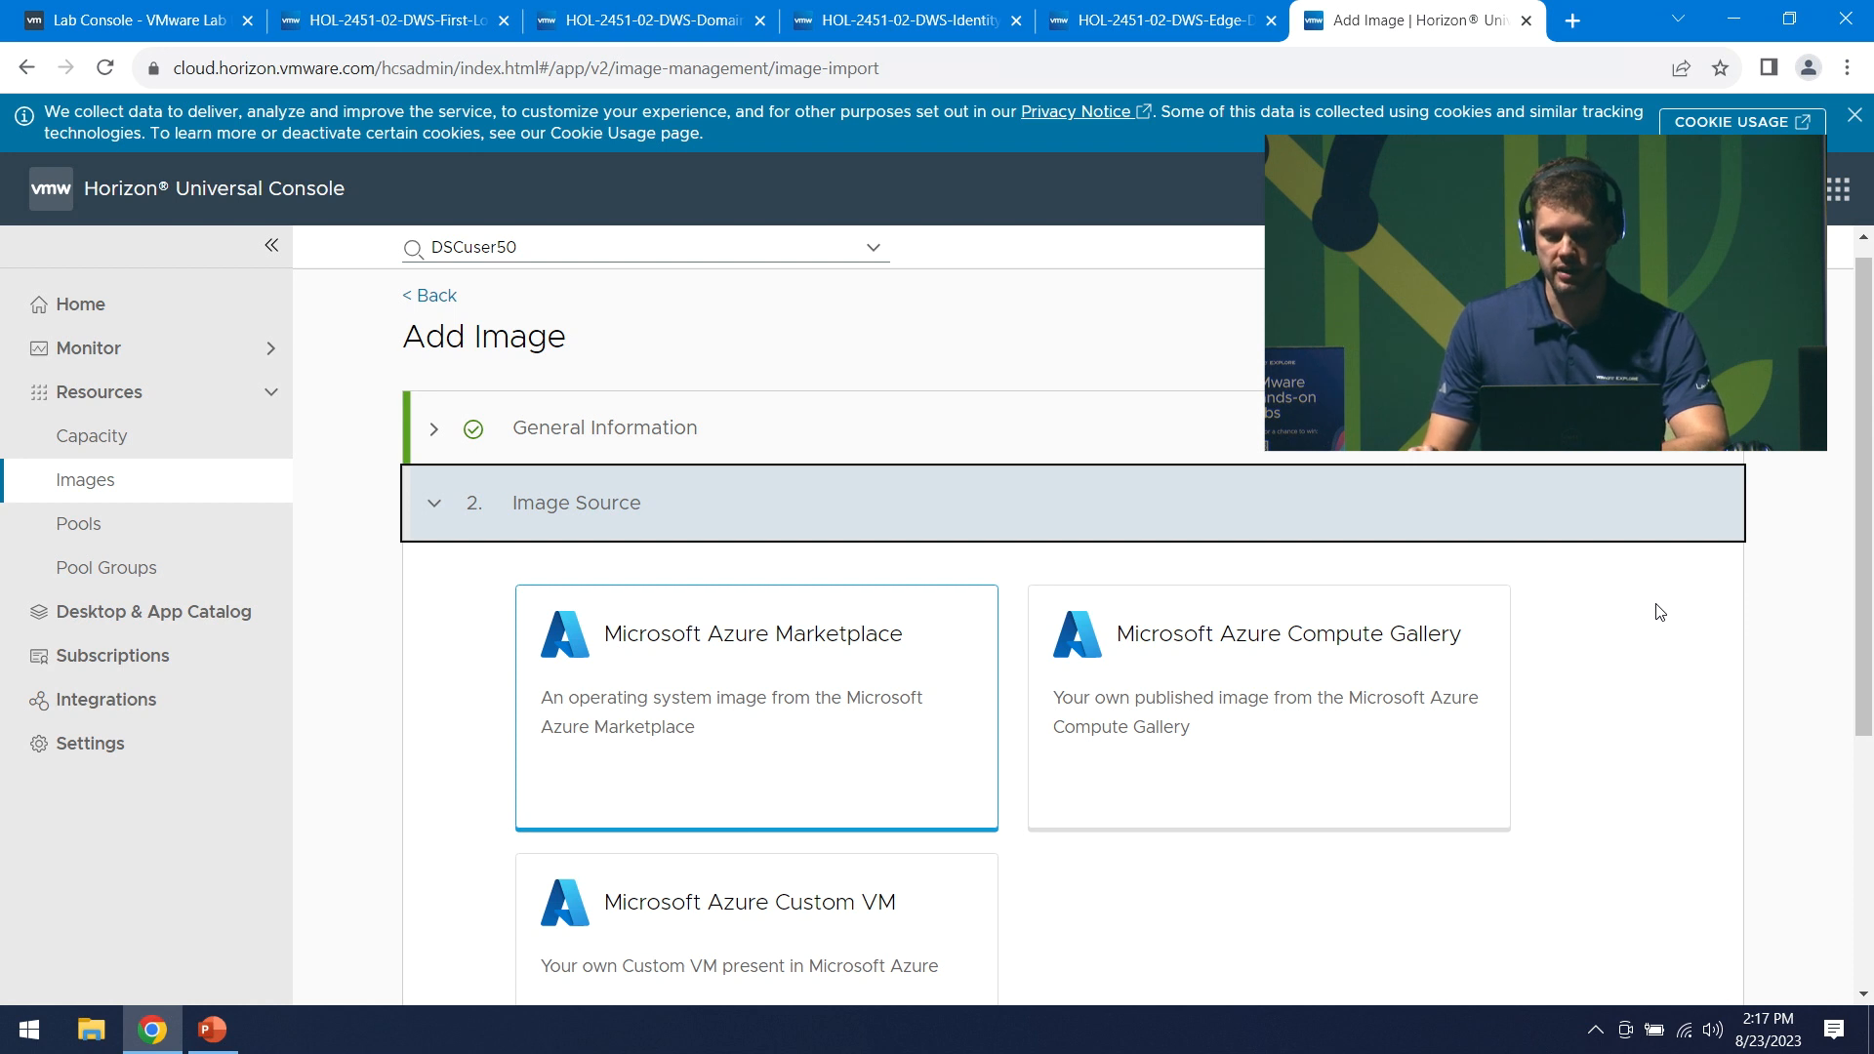
scroll(1660, 612, down, 2)
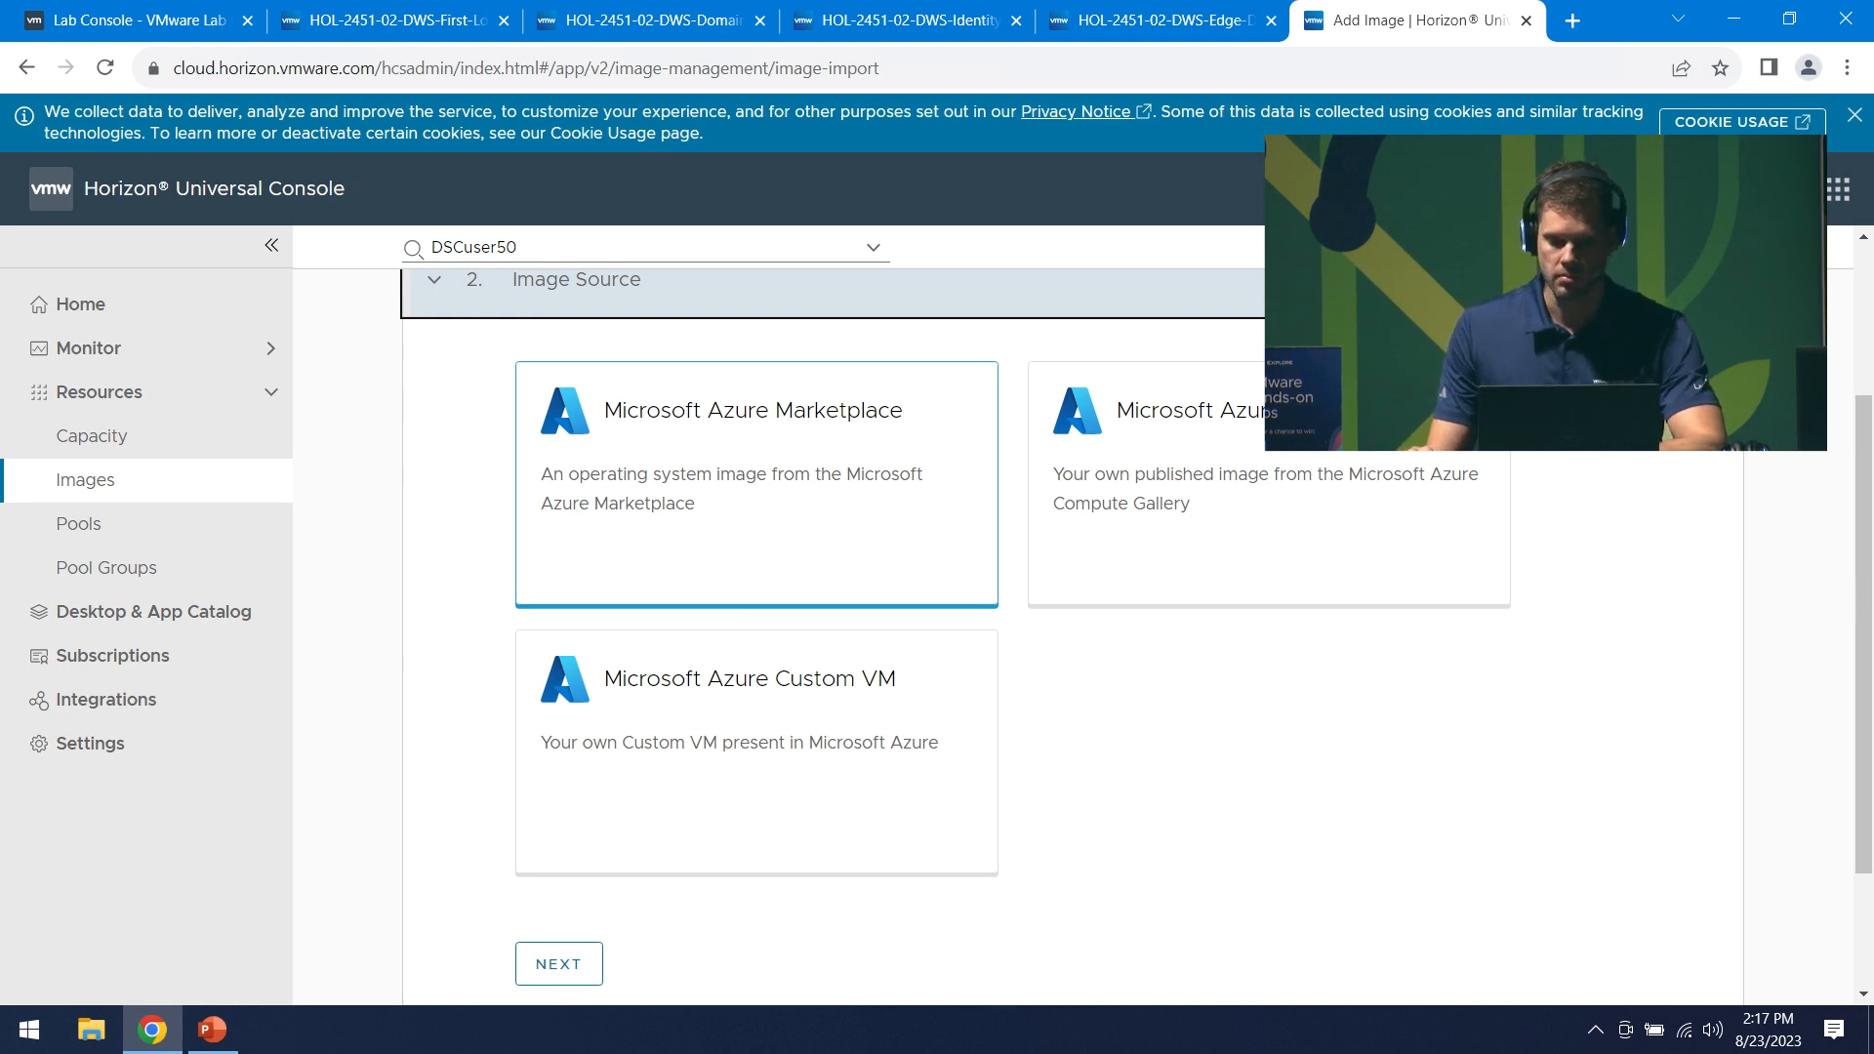
click(809, 467)
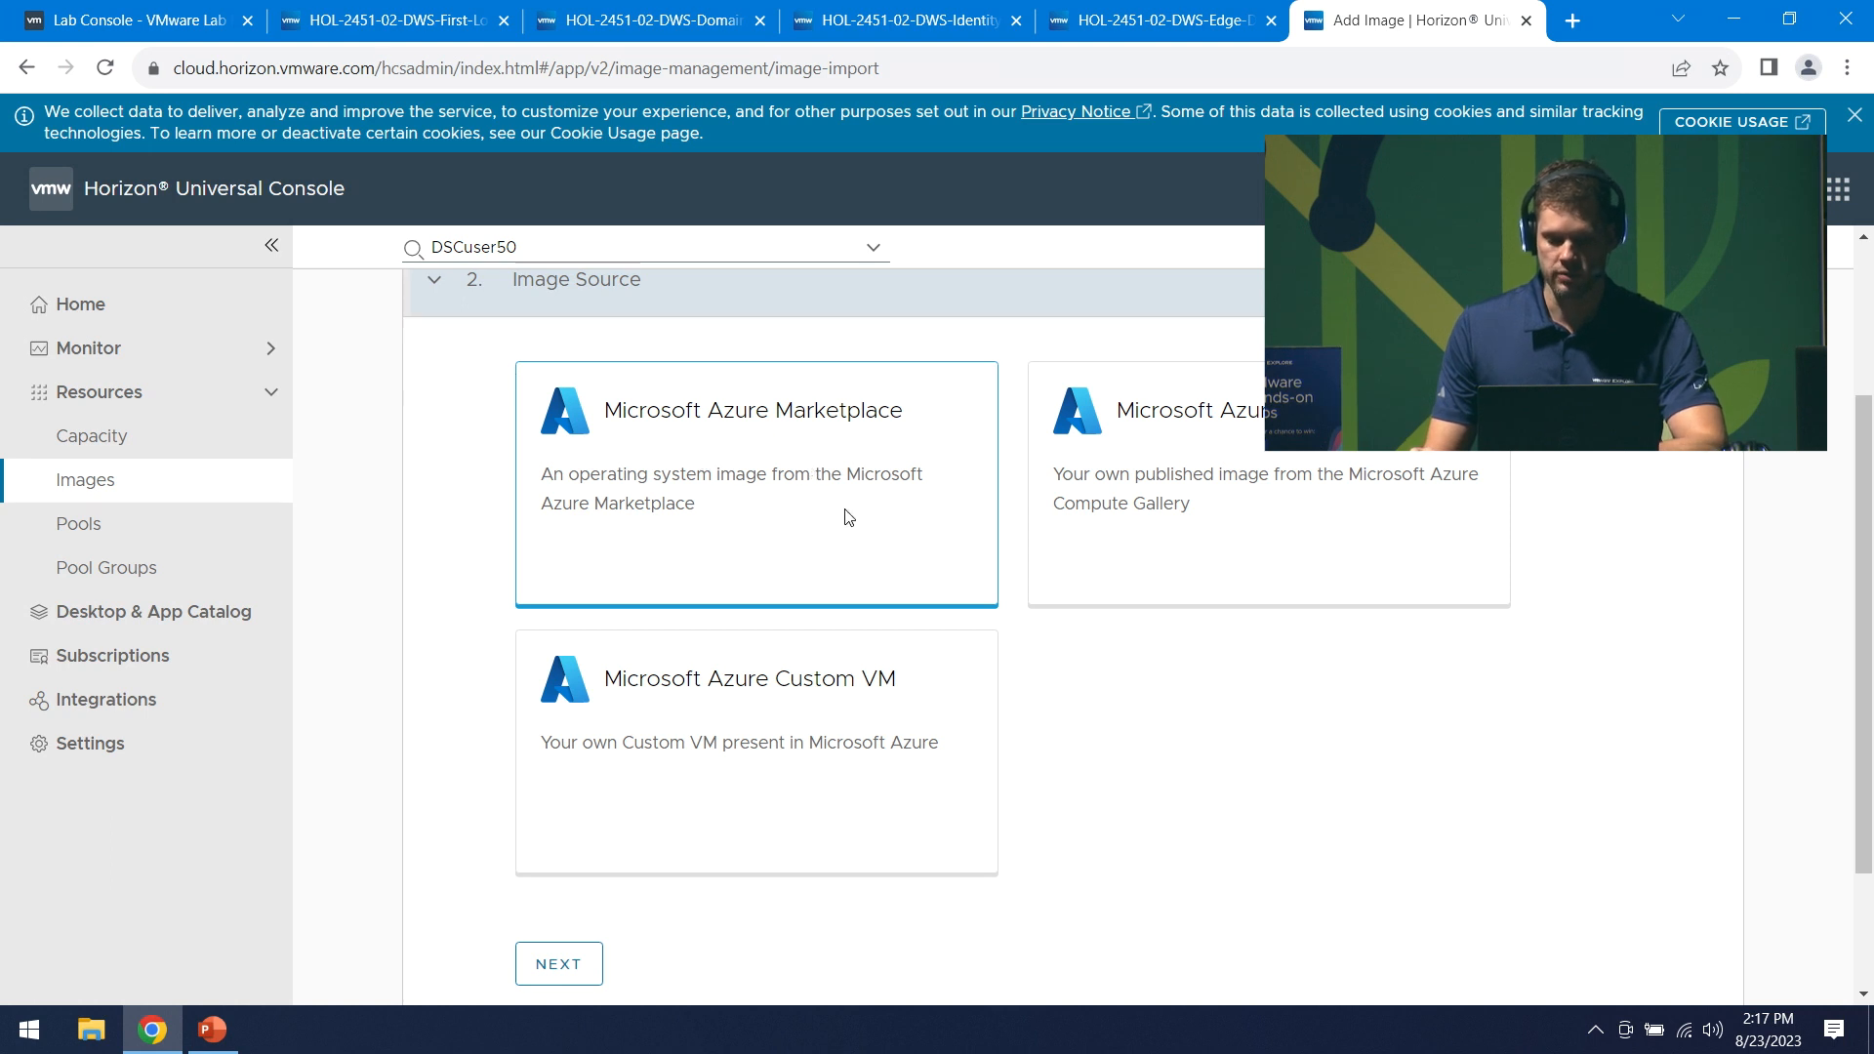
click(572, 967)
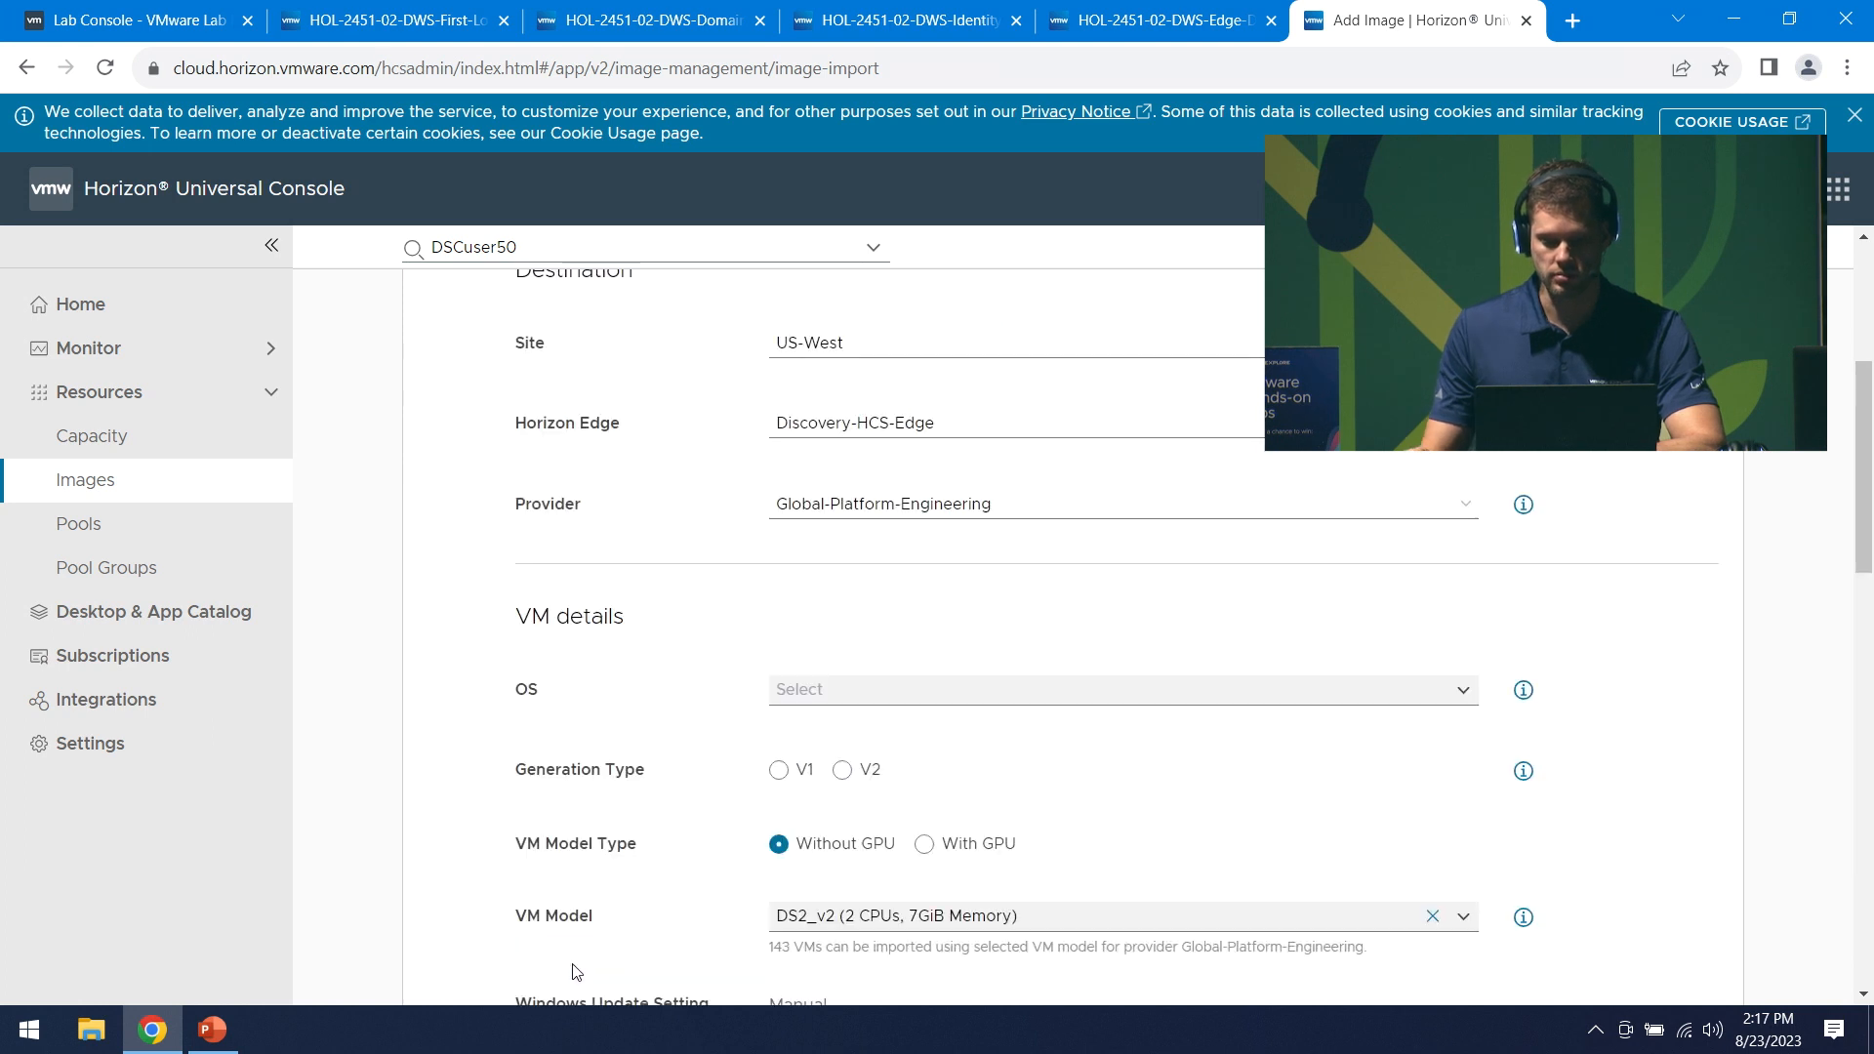
- Choose Windows 11 Enterprise multi-session, 22H2 as the image's operating system
scroll(1450, 566, down, 4)
scroll(1450, 571, up, 9)
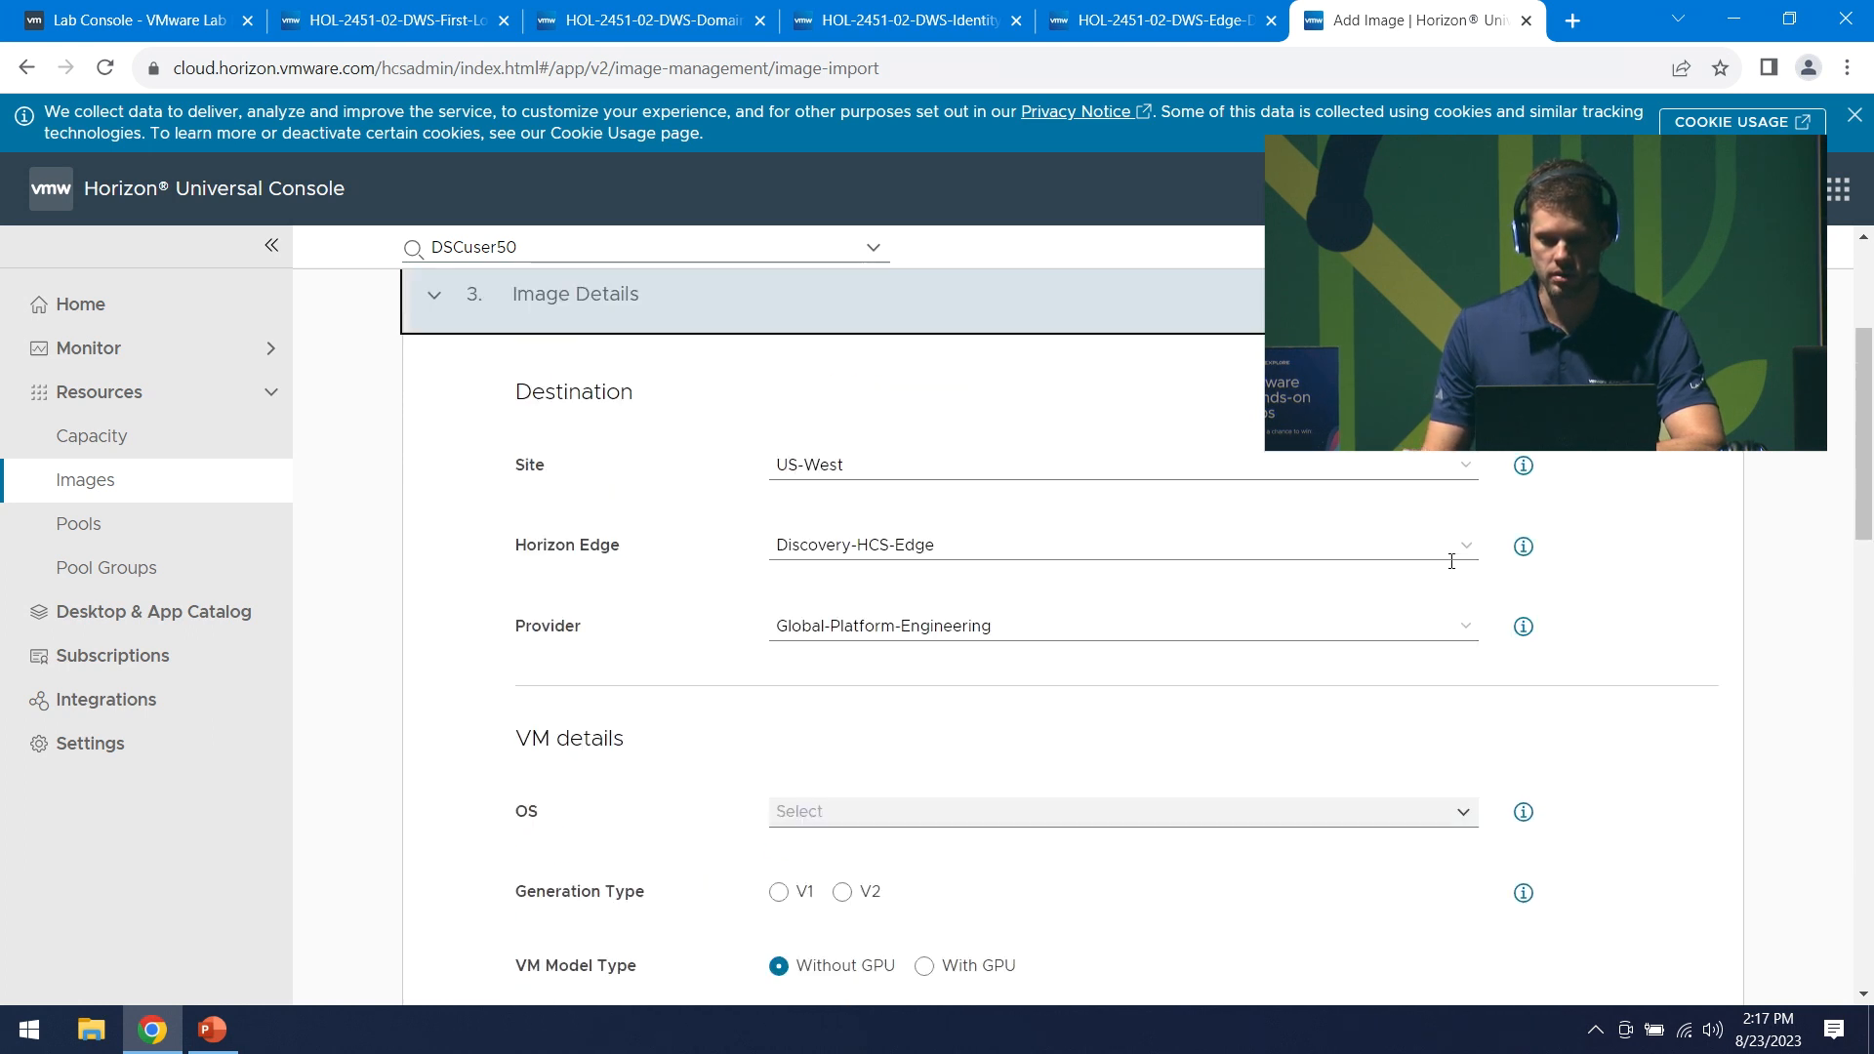
scroll(1451, 574, down, 3)
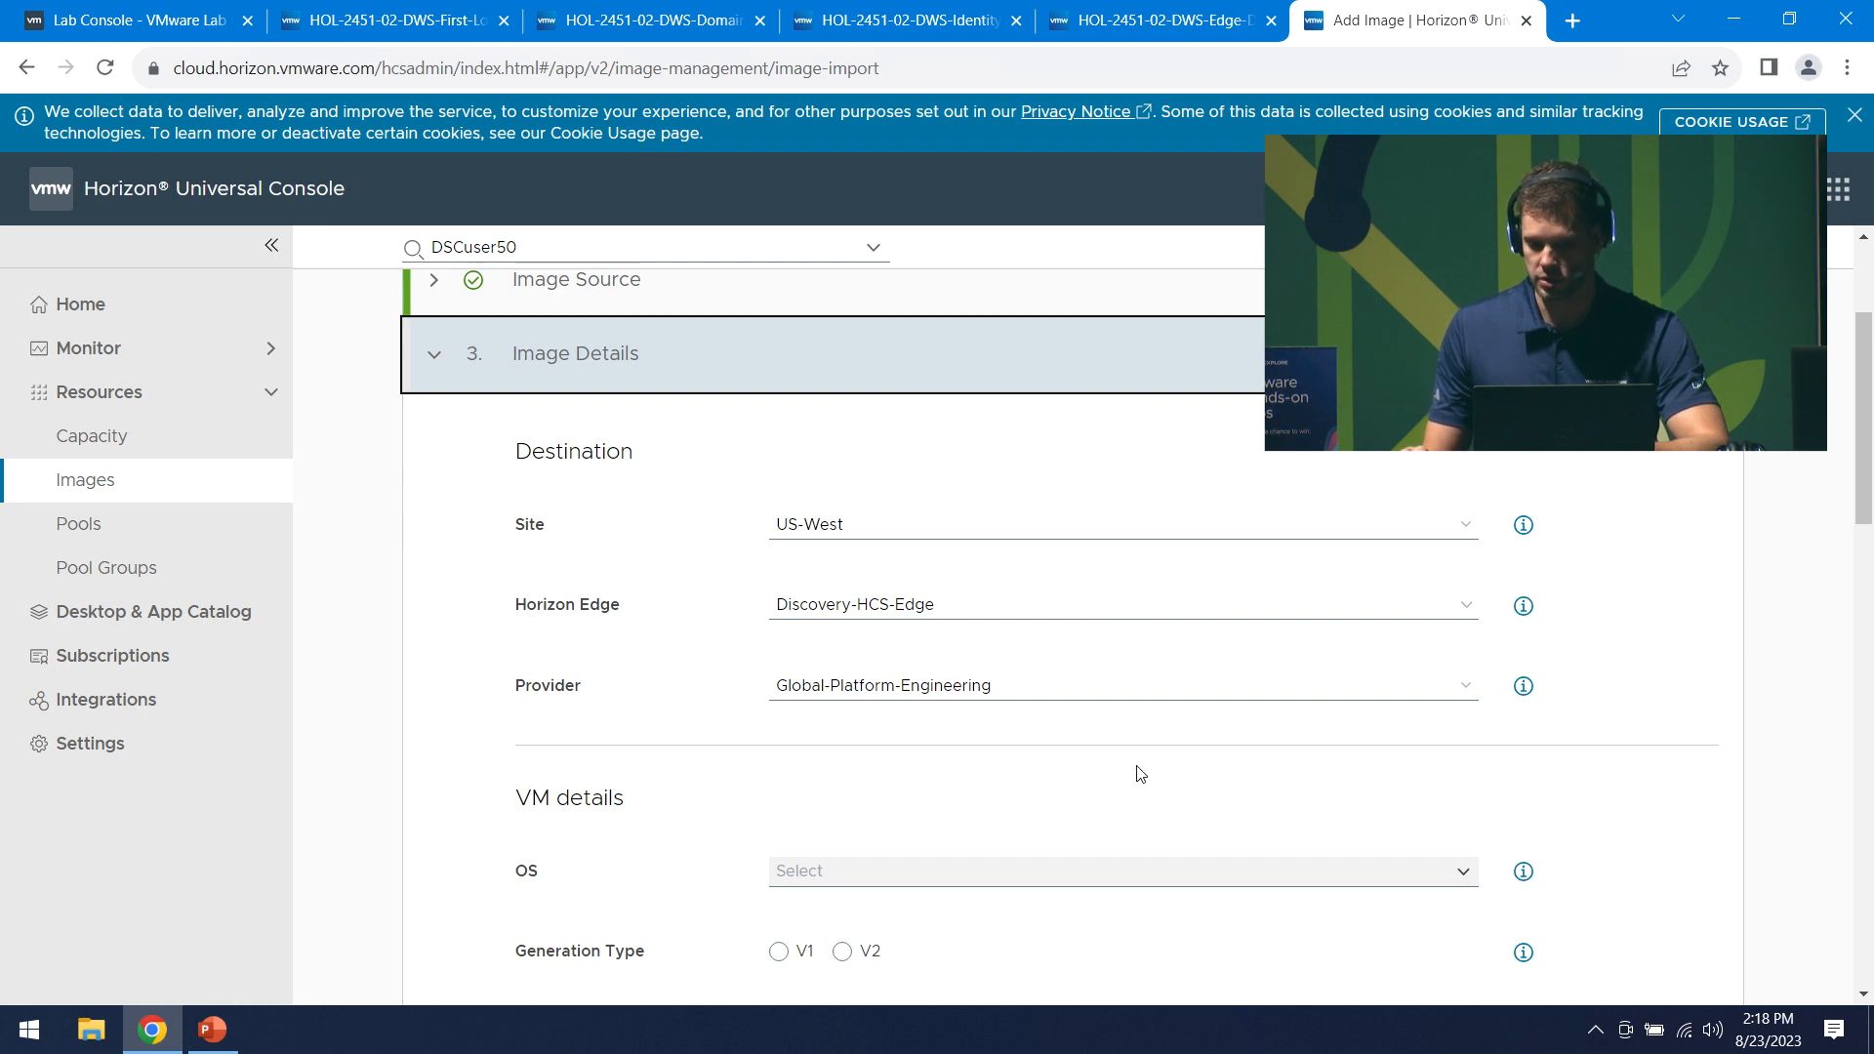
scroll(1072, 711, down, 3)
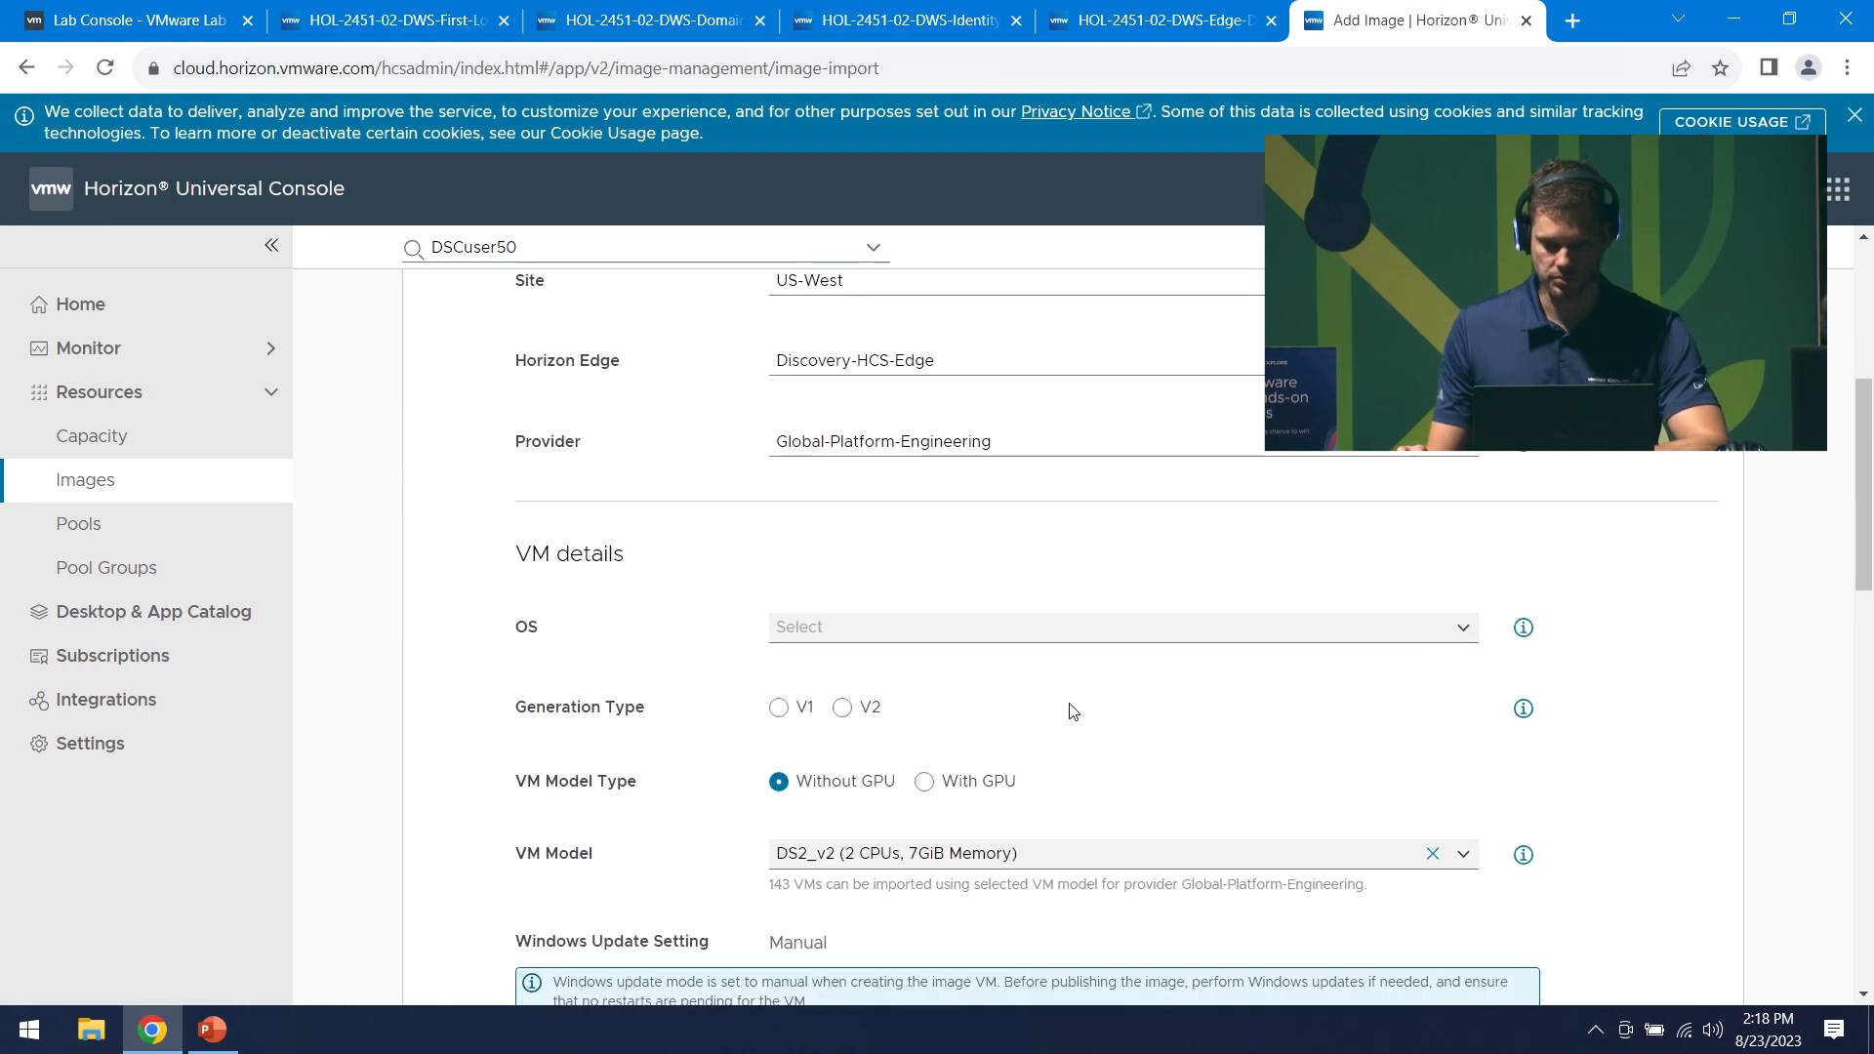
scroll(1074, 711, down, 1)
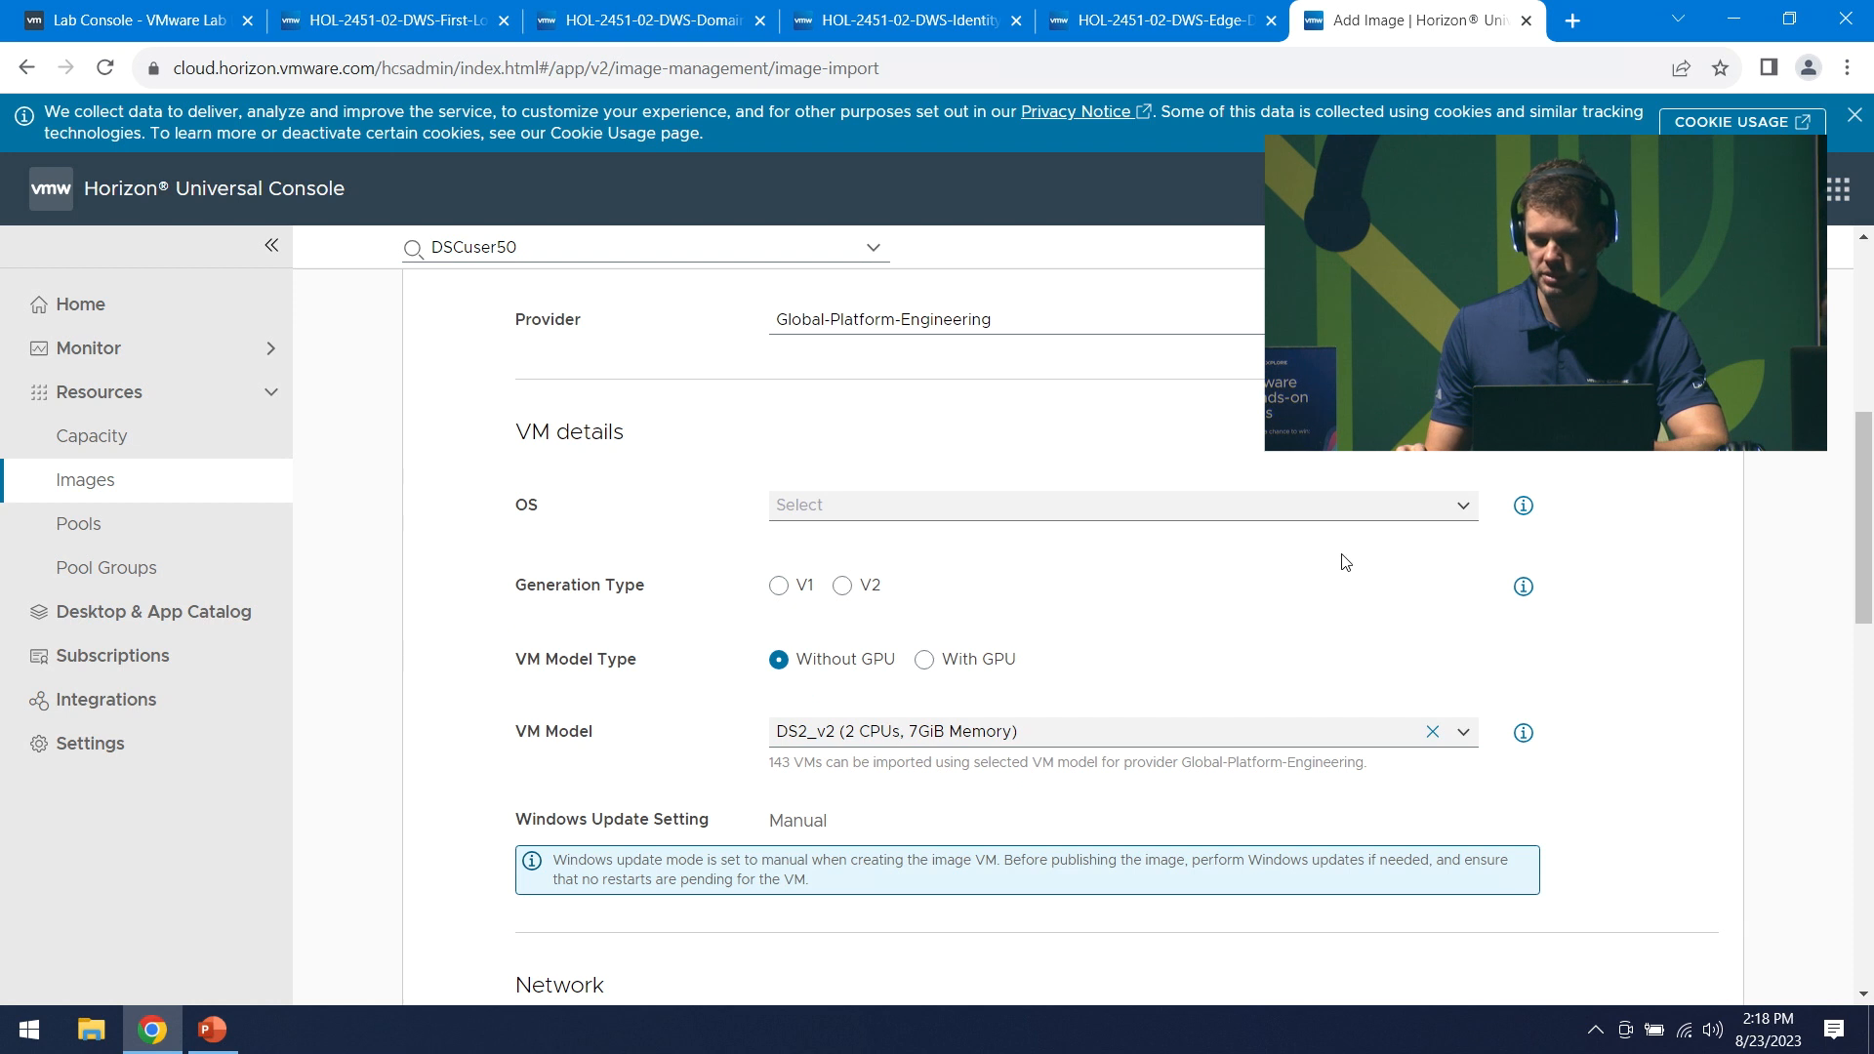
click(1461, 510)
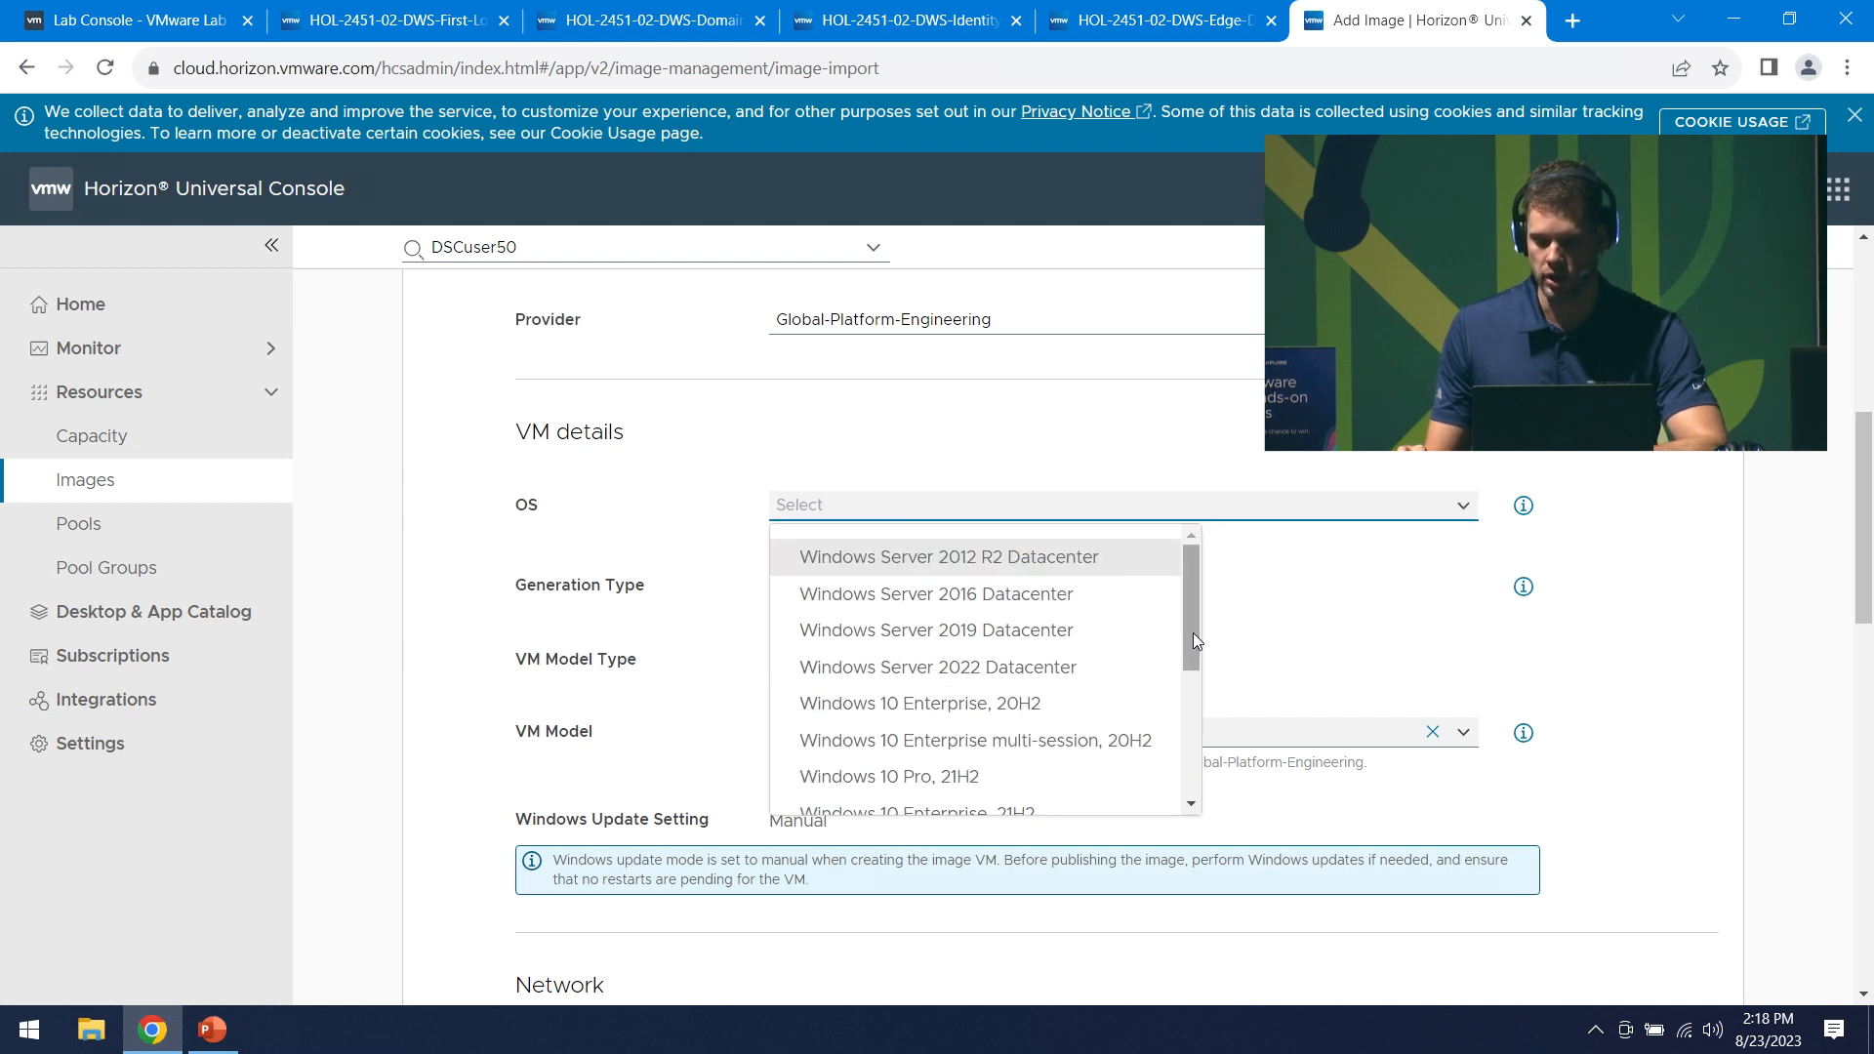
drag(1191, 632, 1200, 771)
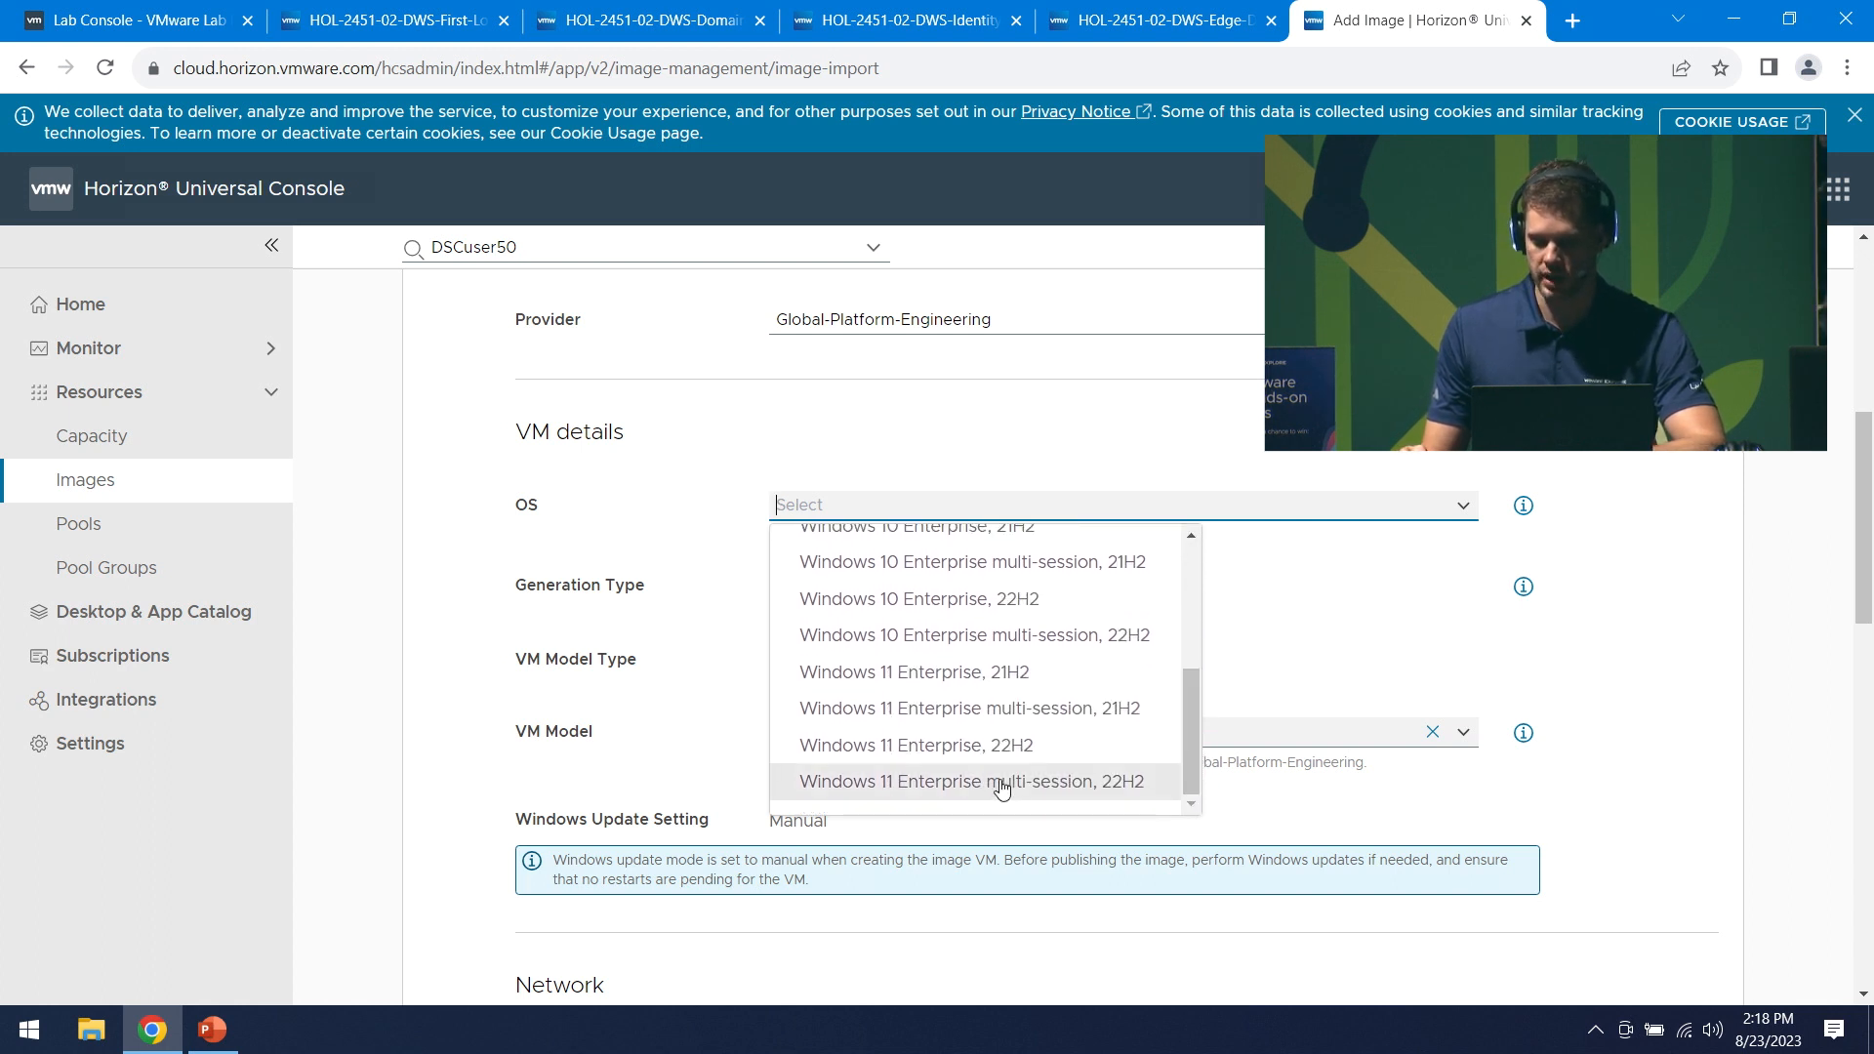
click(1130, 783)
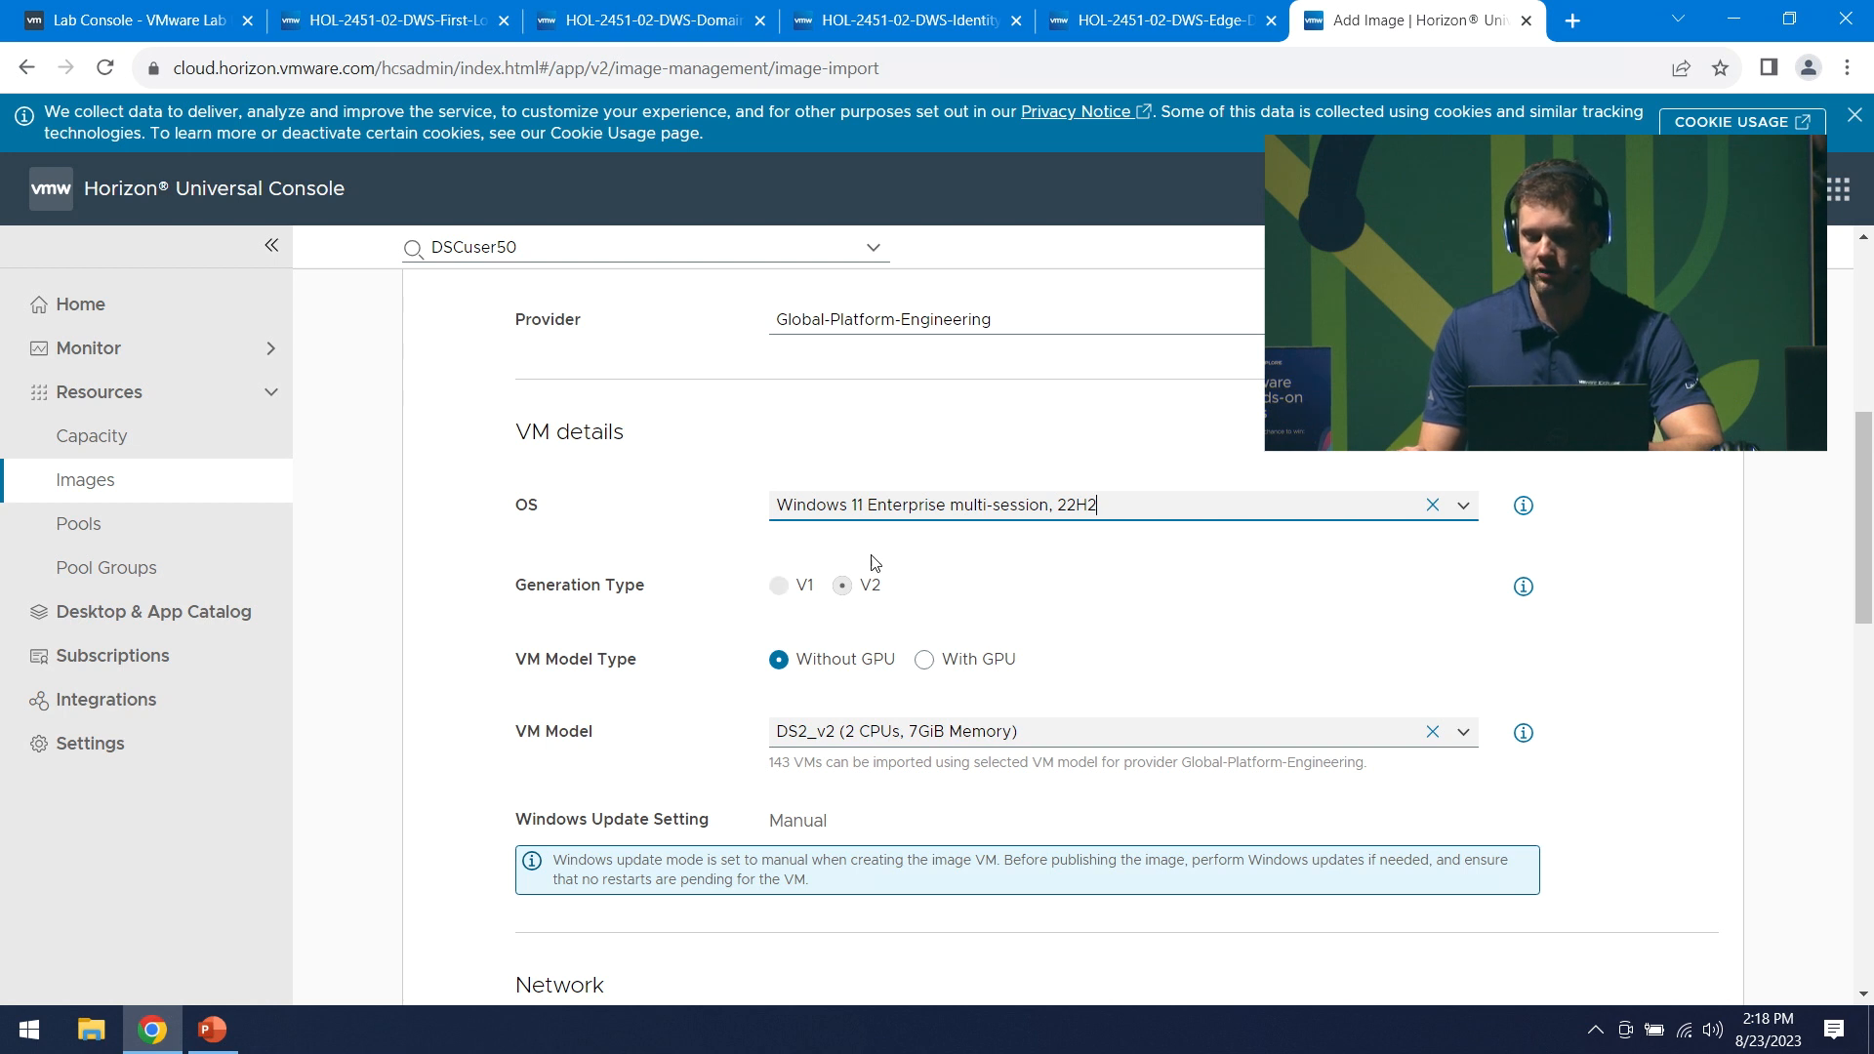
- Briefly try Windows 10 Enterprise 22H2 and generation V1, then reselect Windows 11 multi-session 22H2
click(1462, 506)
click(864, 606)
click(780, 587)
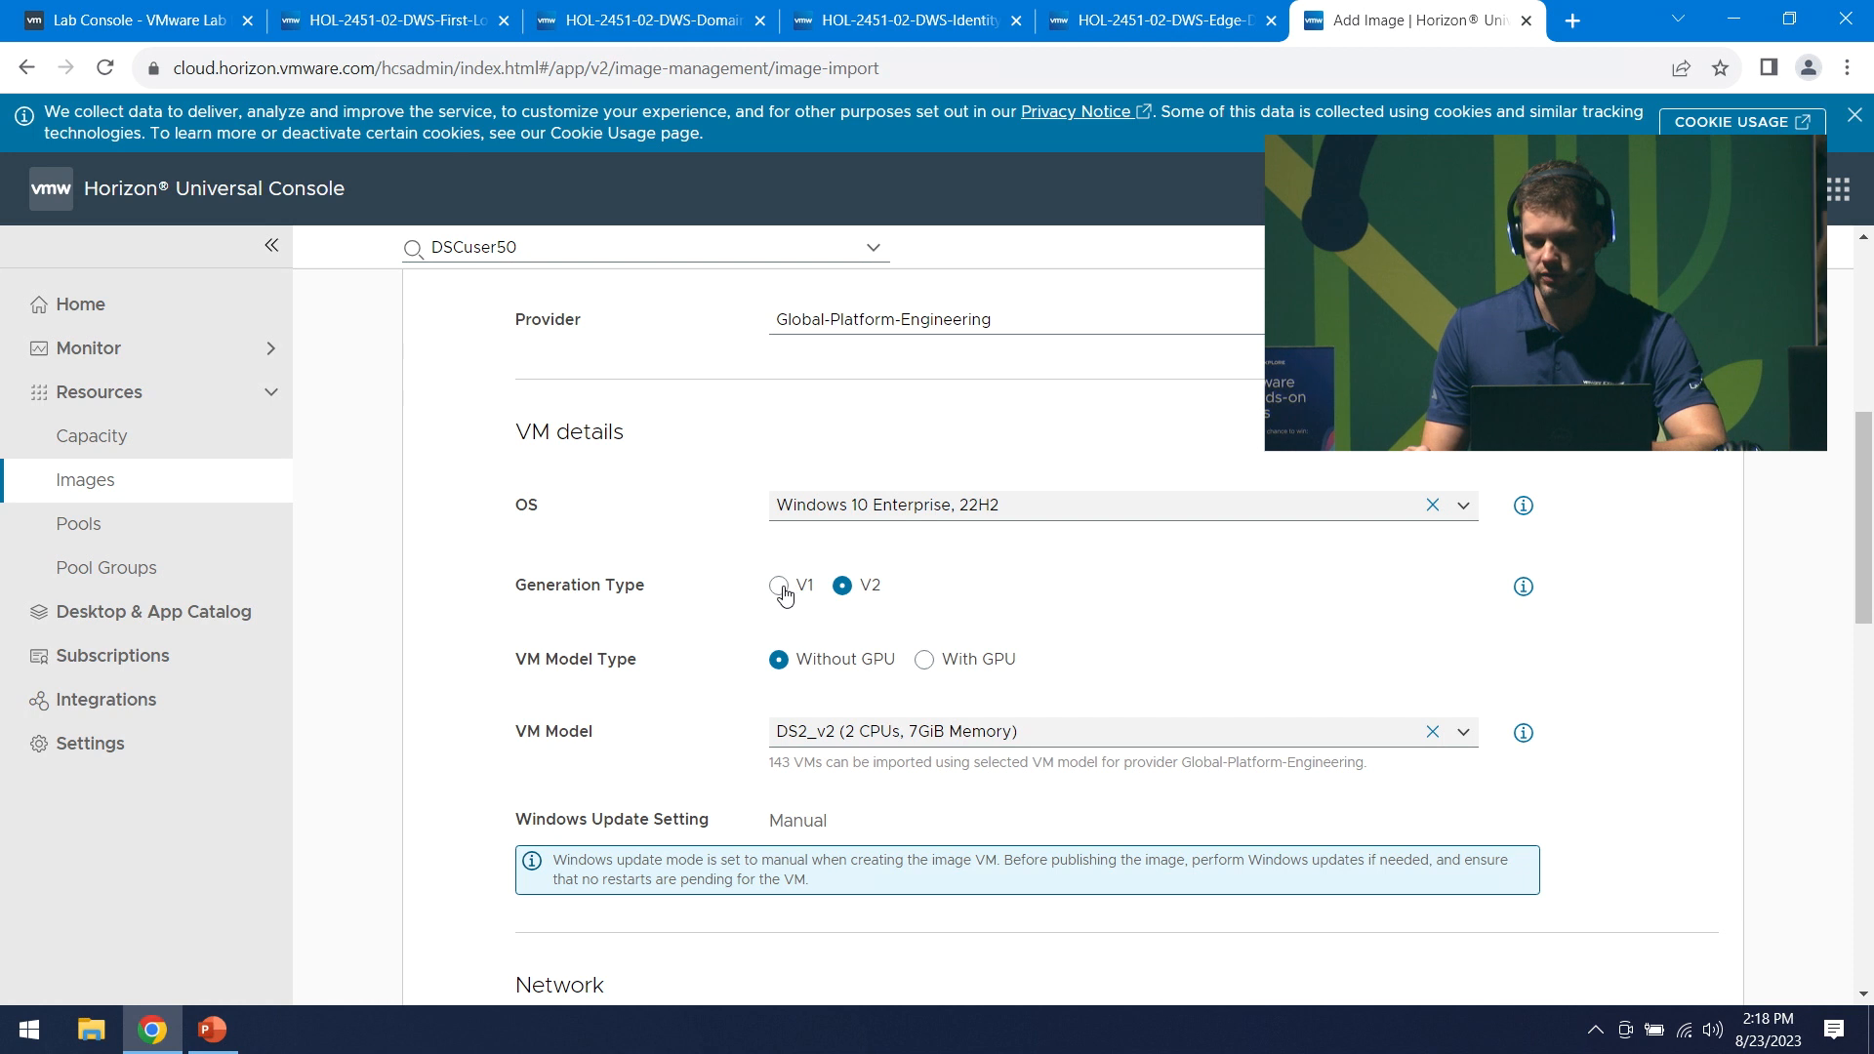
click(843, 587)
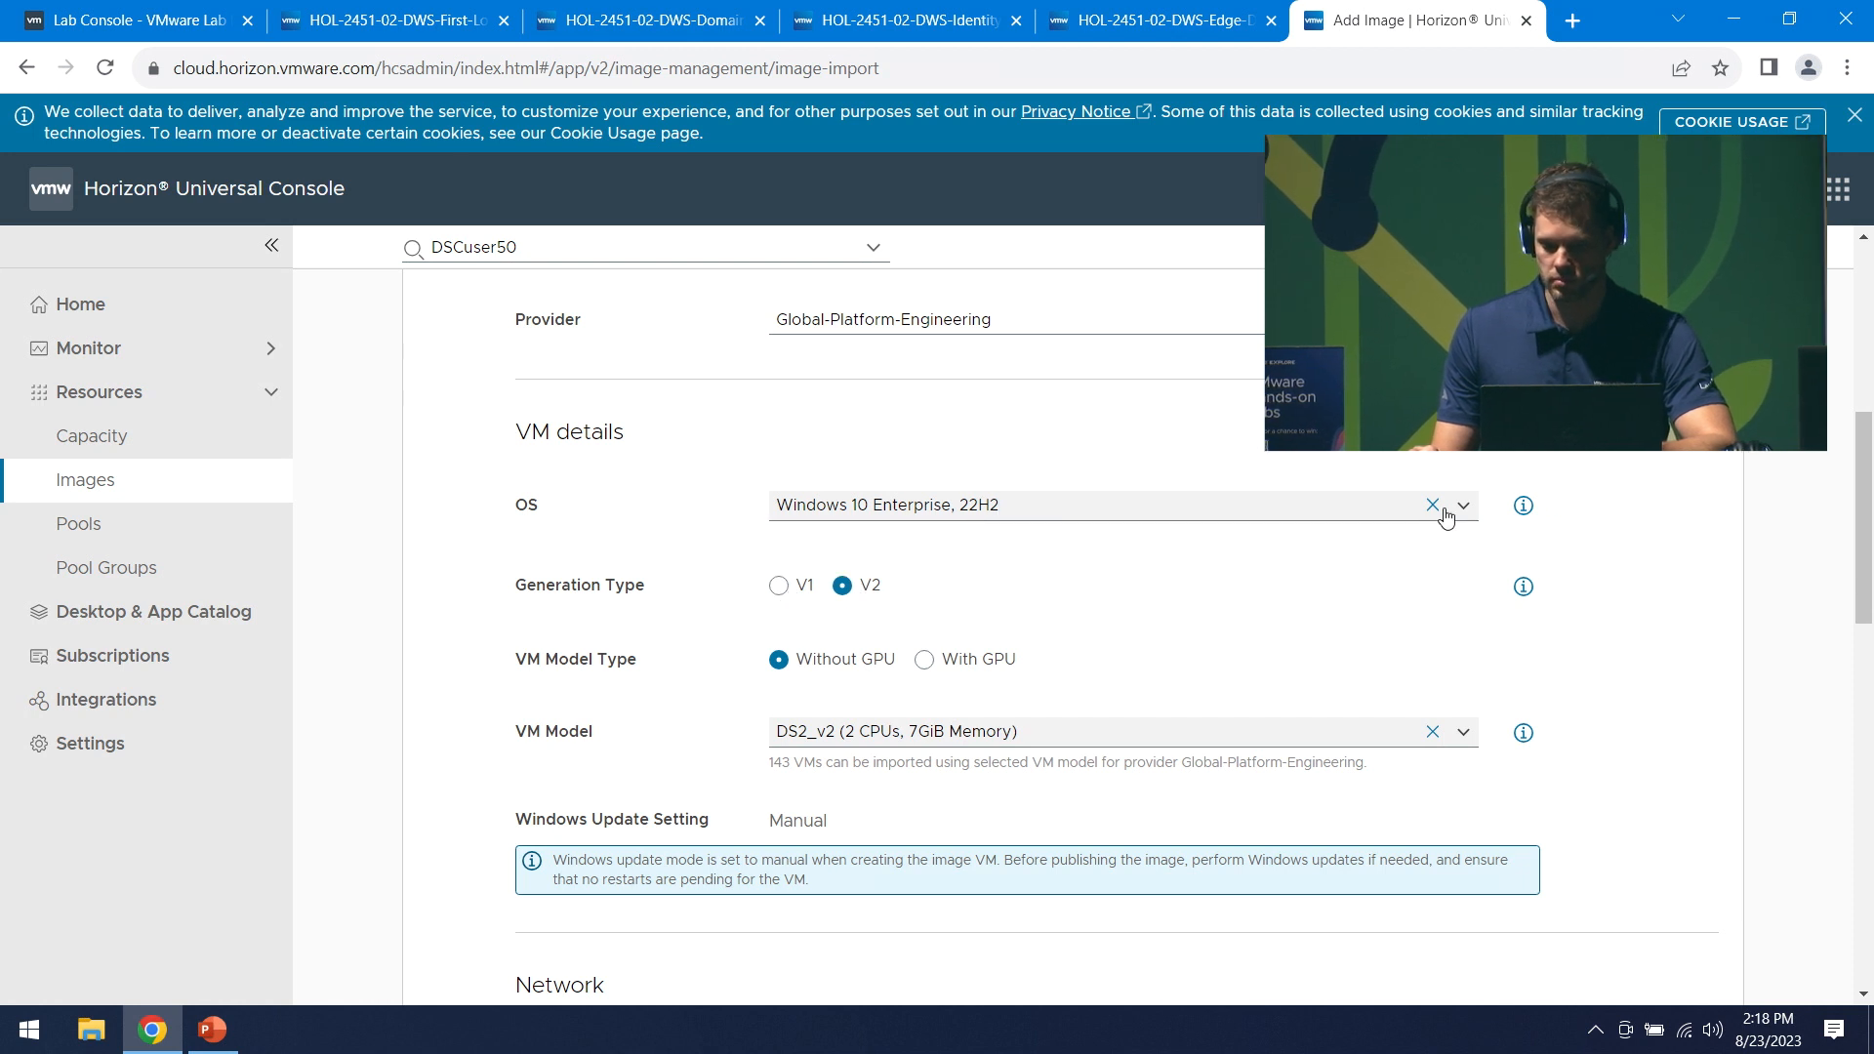
click(1432, 506)
click(1463, 505)
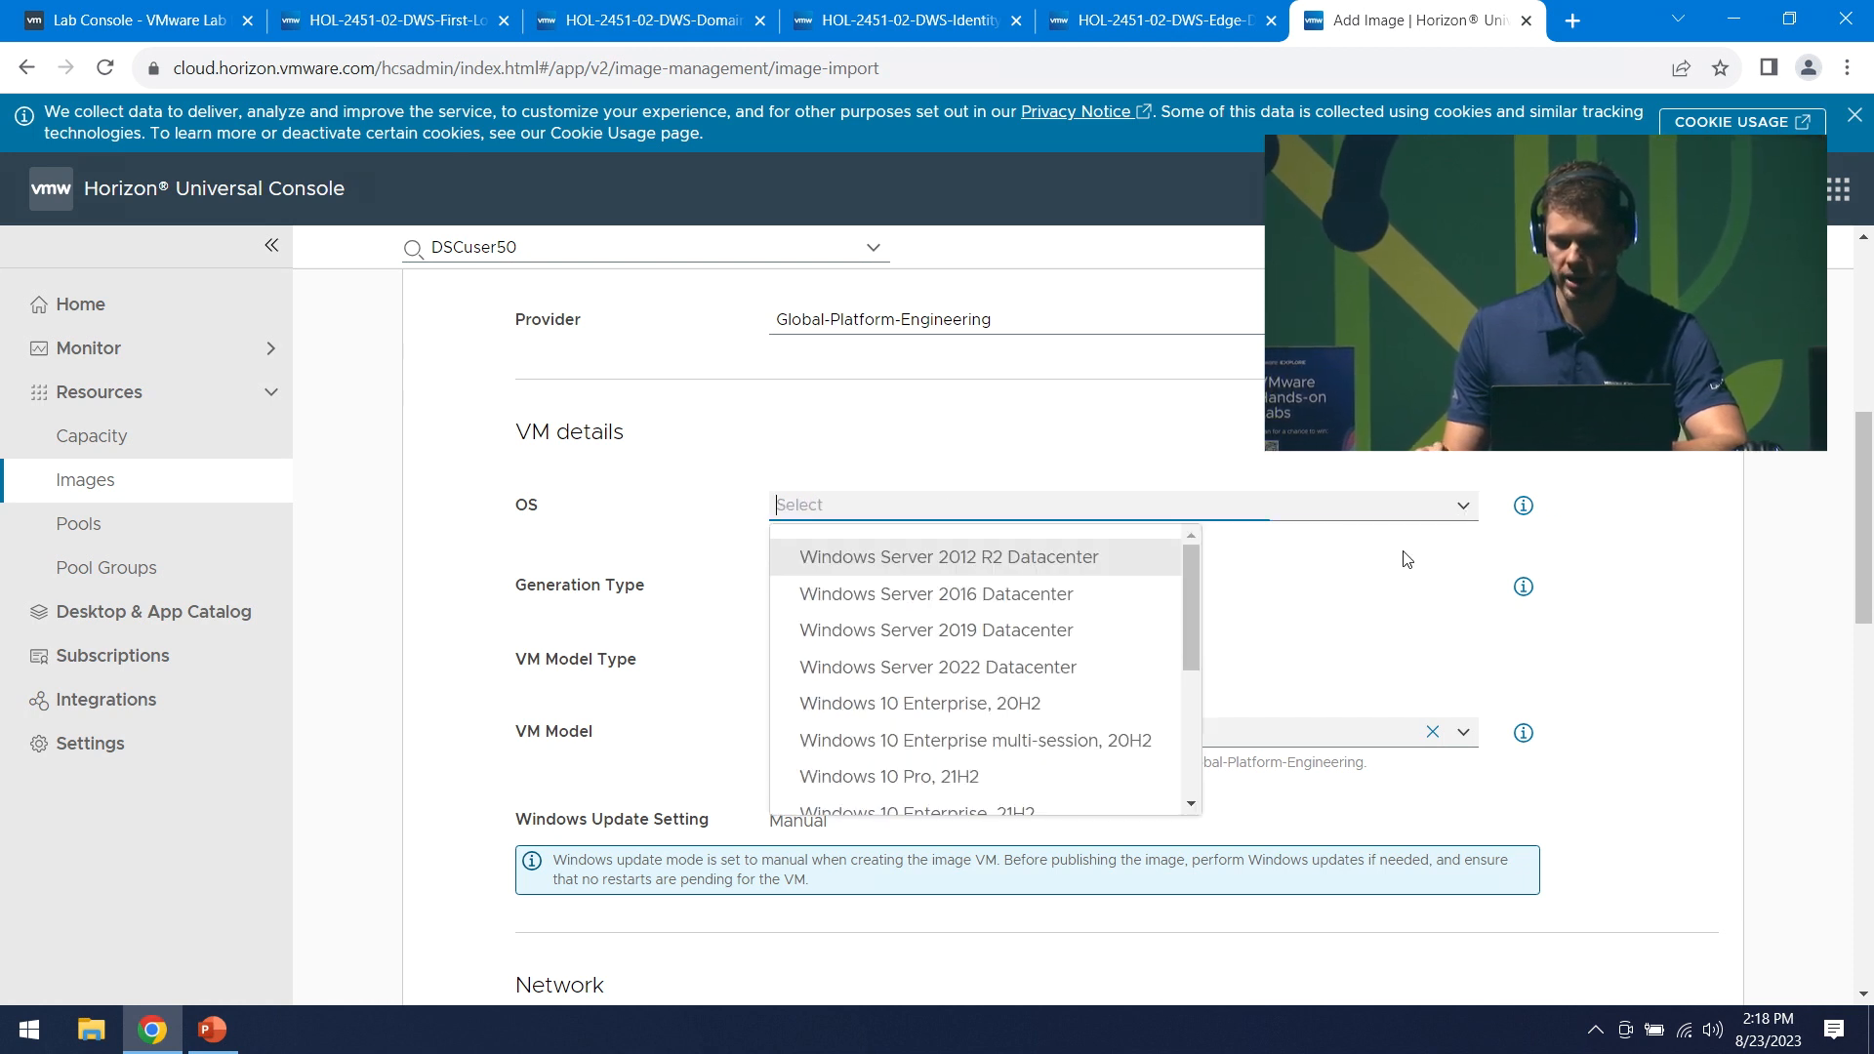
scroll(1198, 625, down, 5)
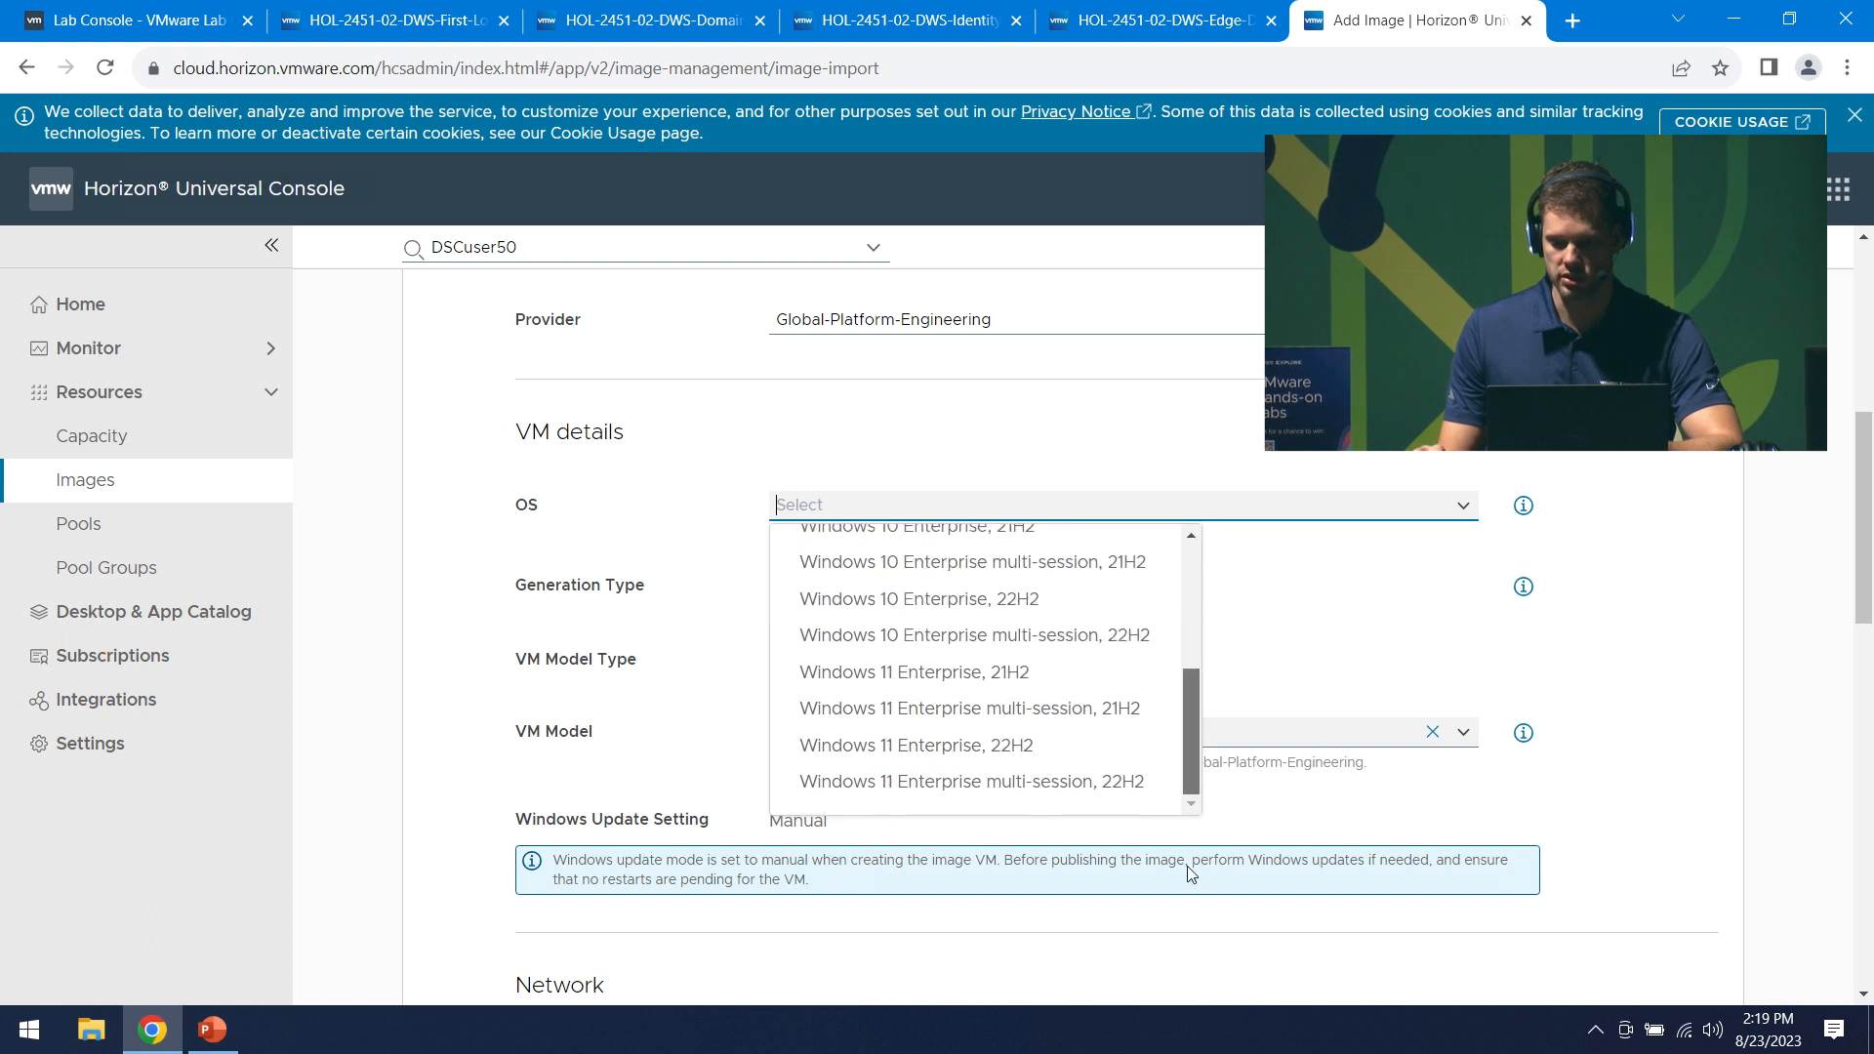
click(1115, 784)
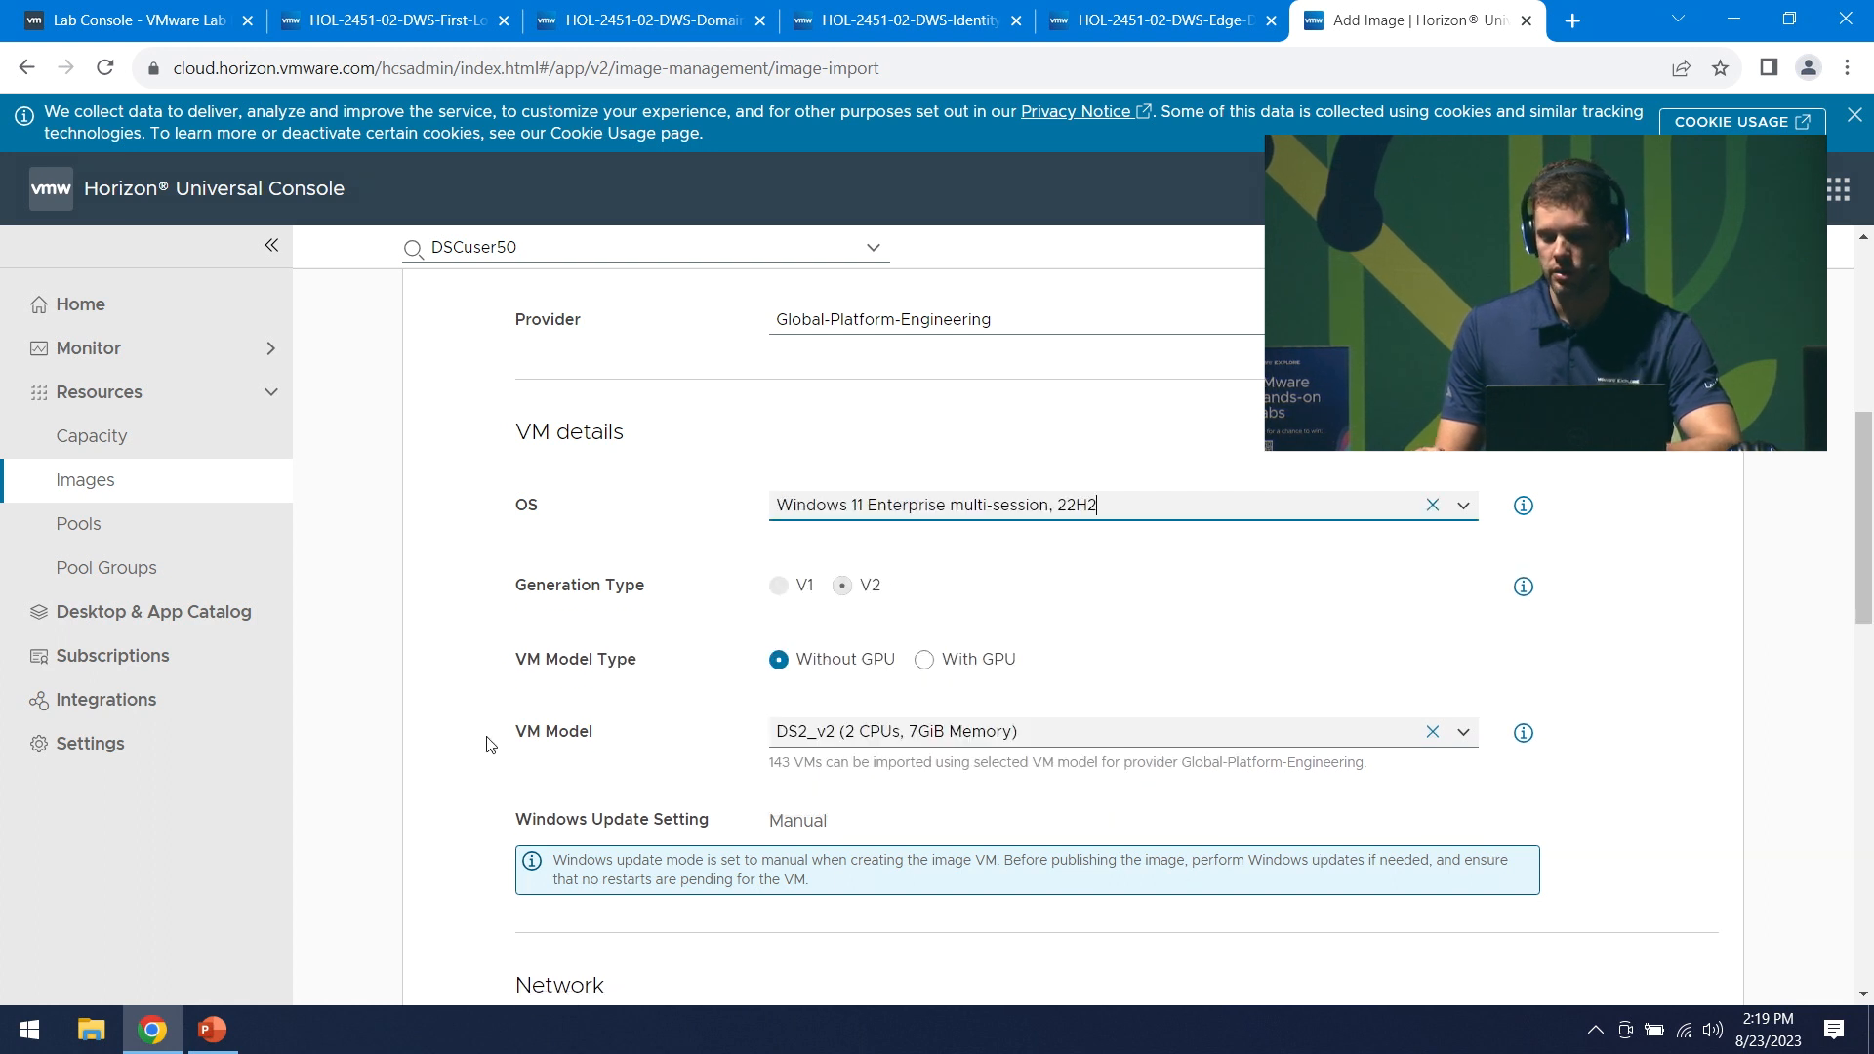
click(927, 662)
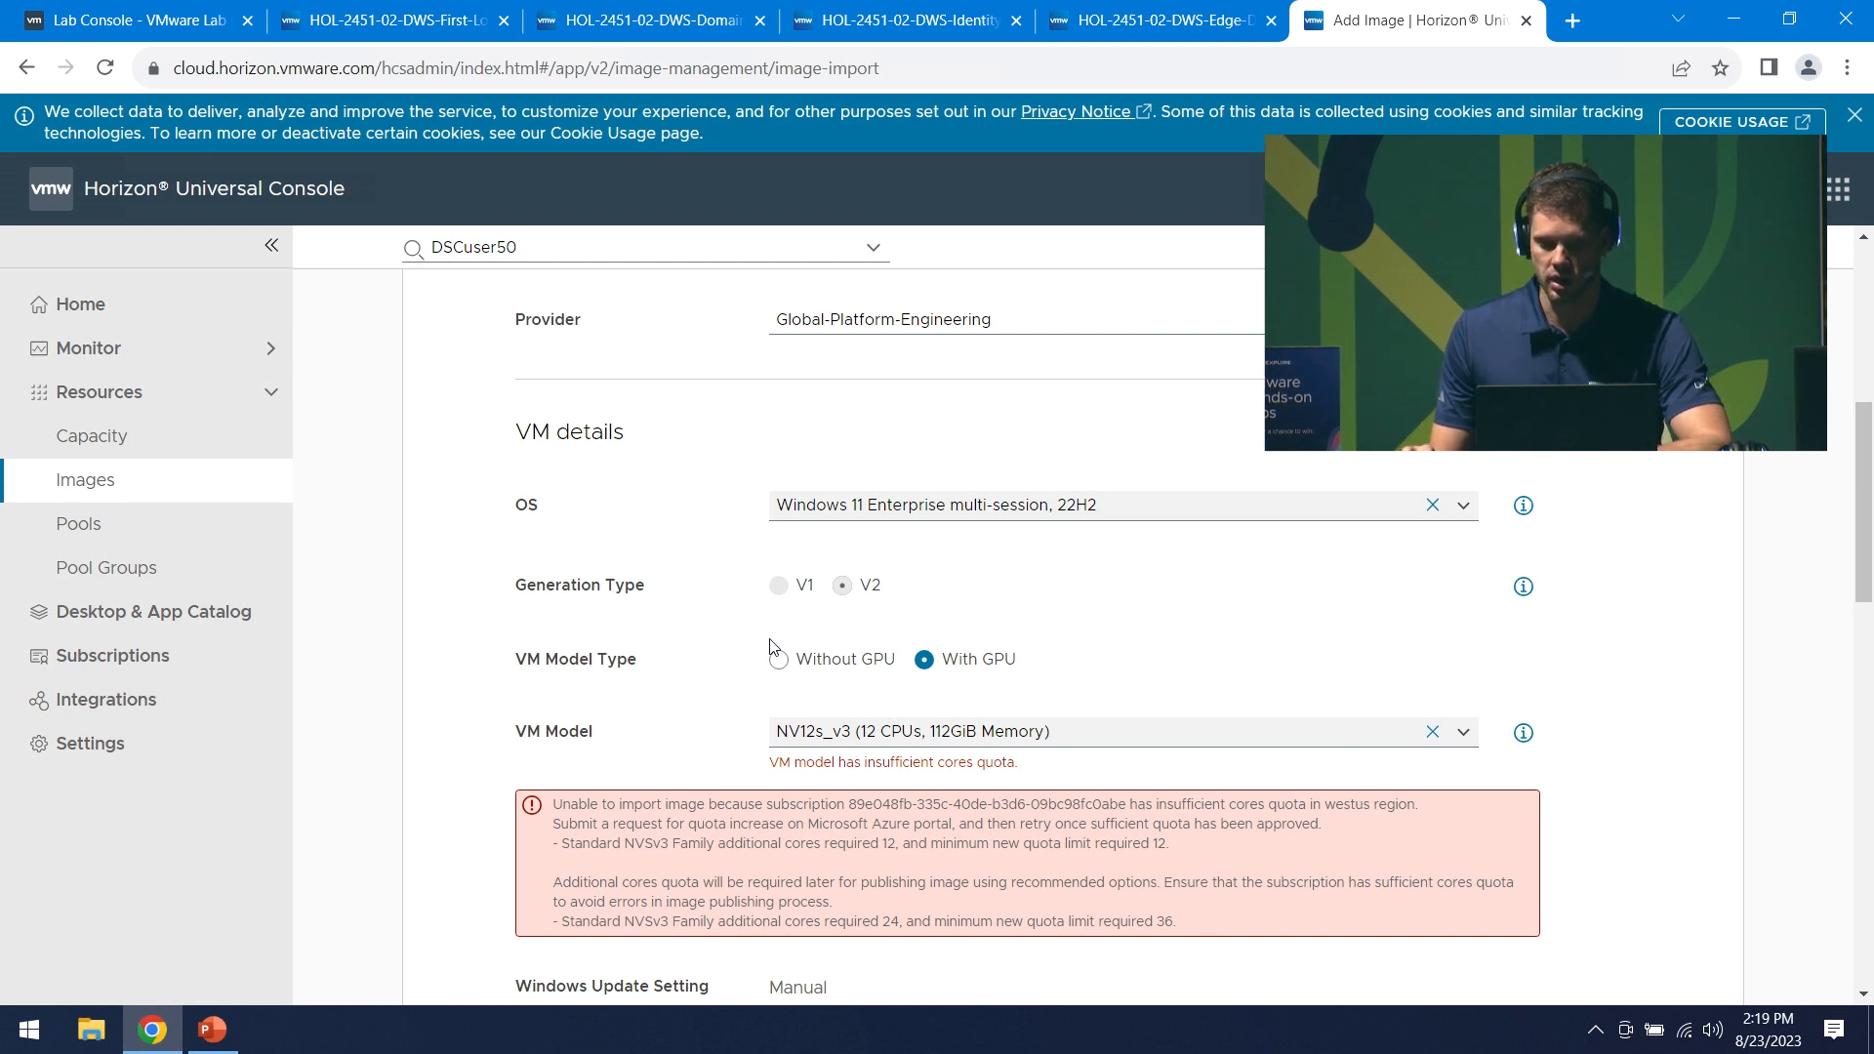
click(1009, 734)
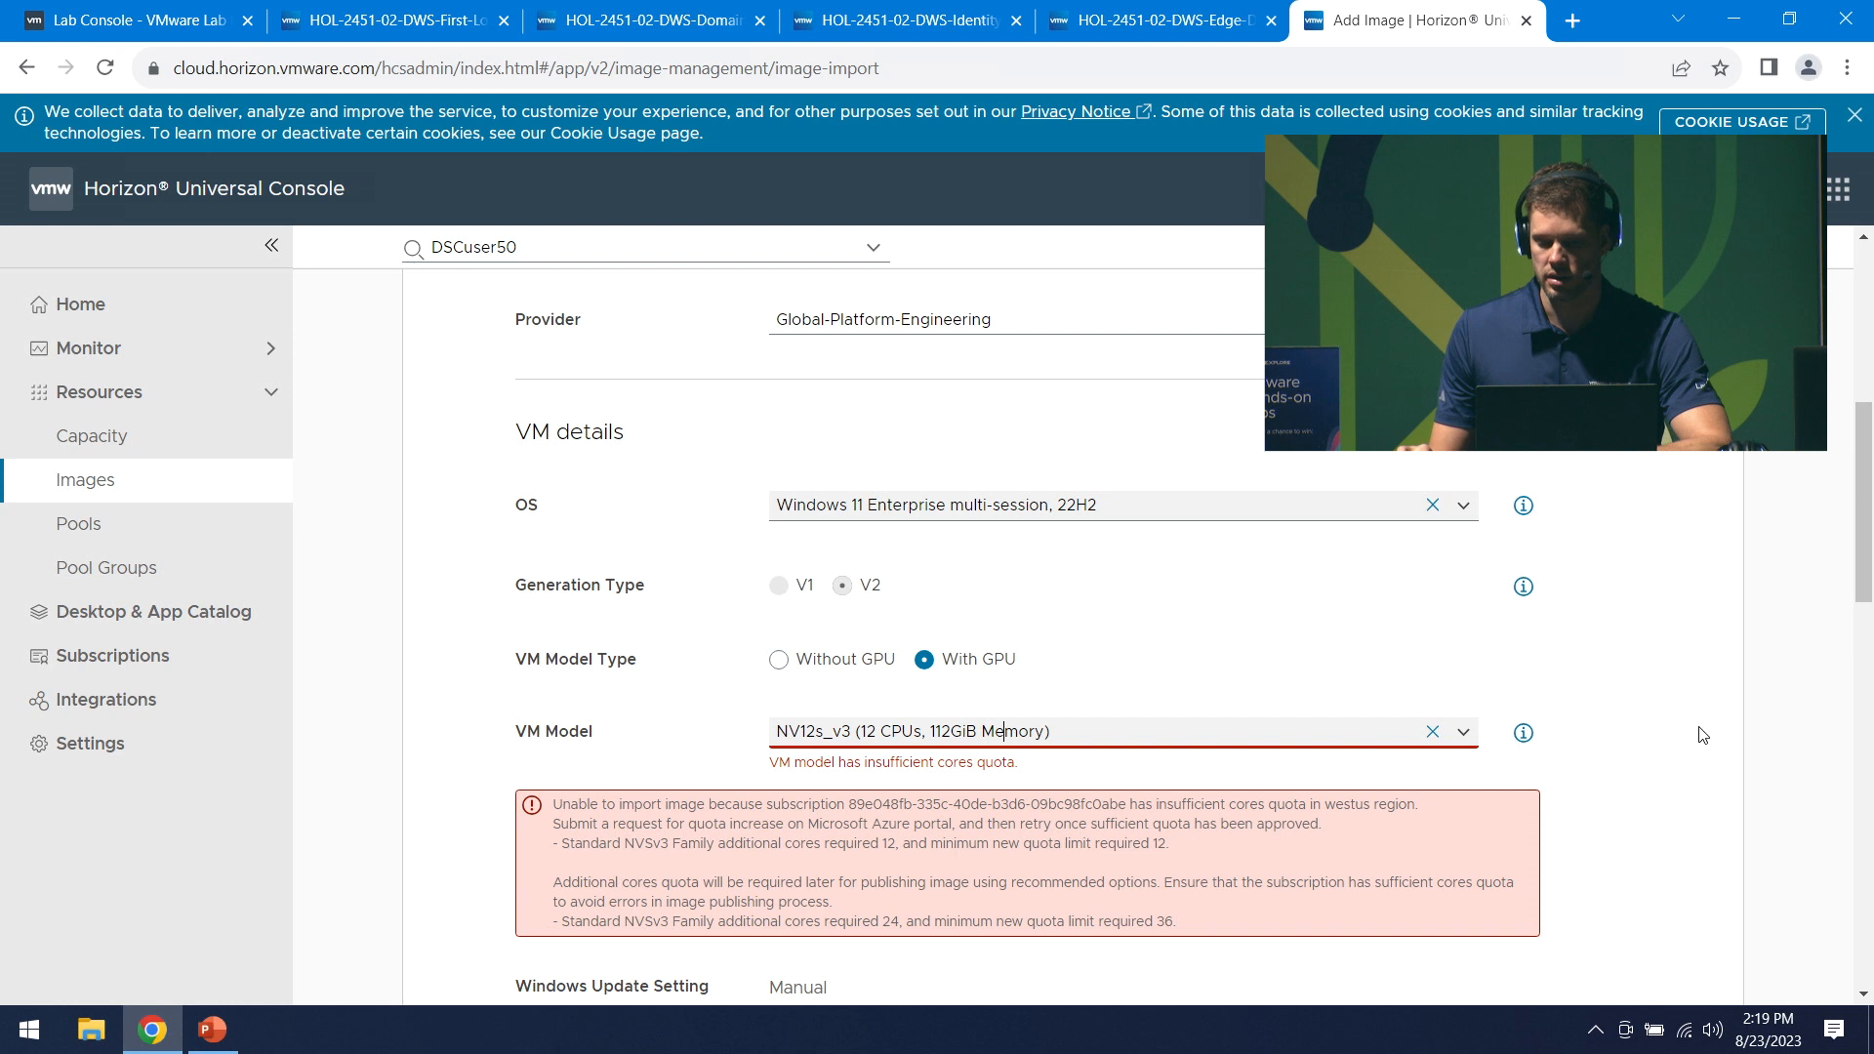
click(1463, 734)
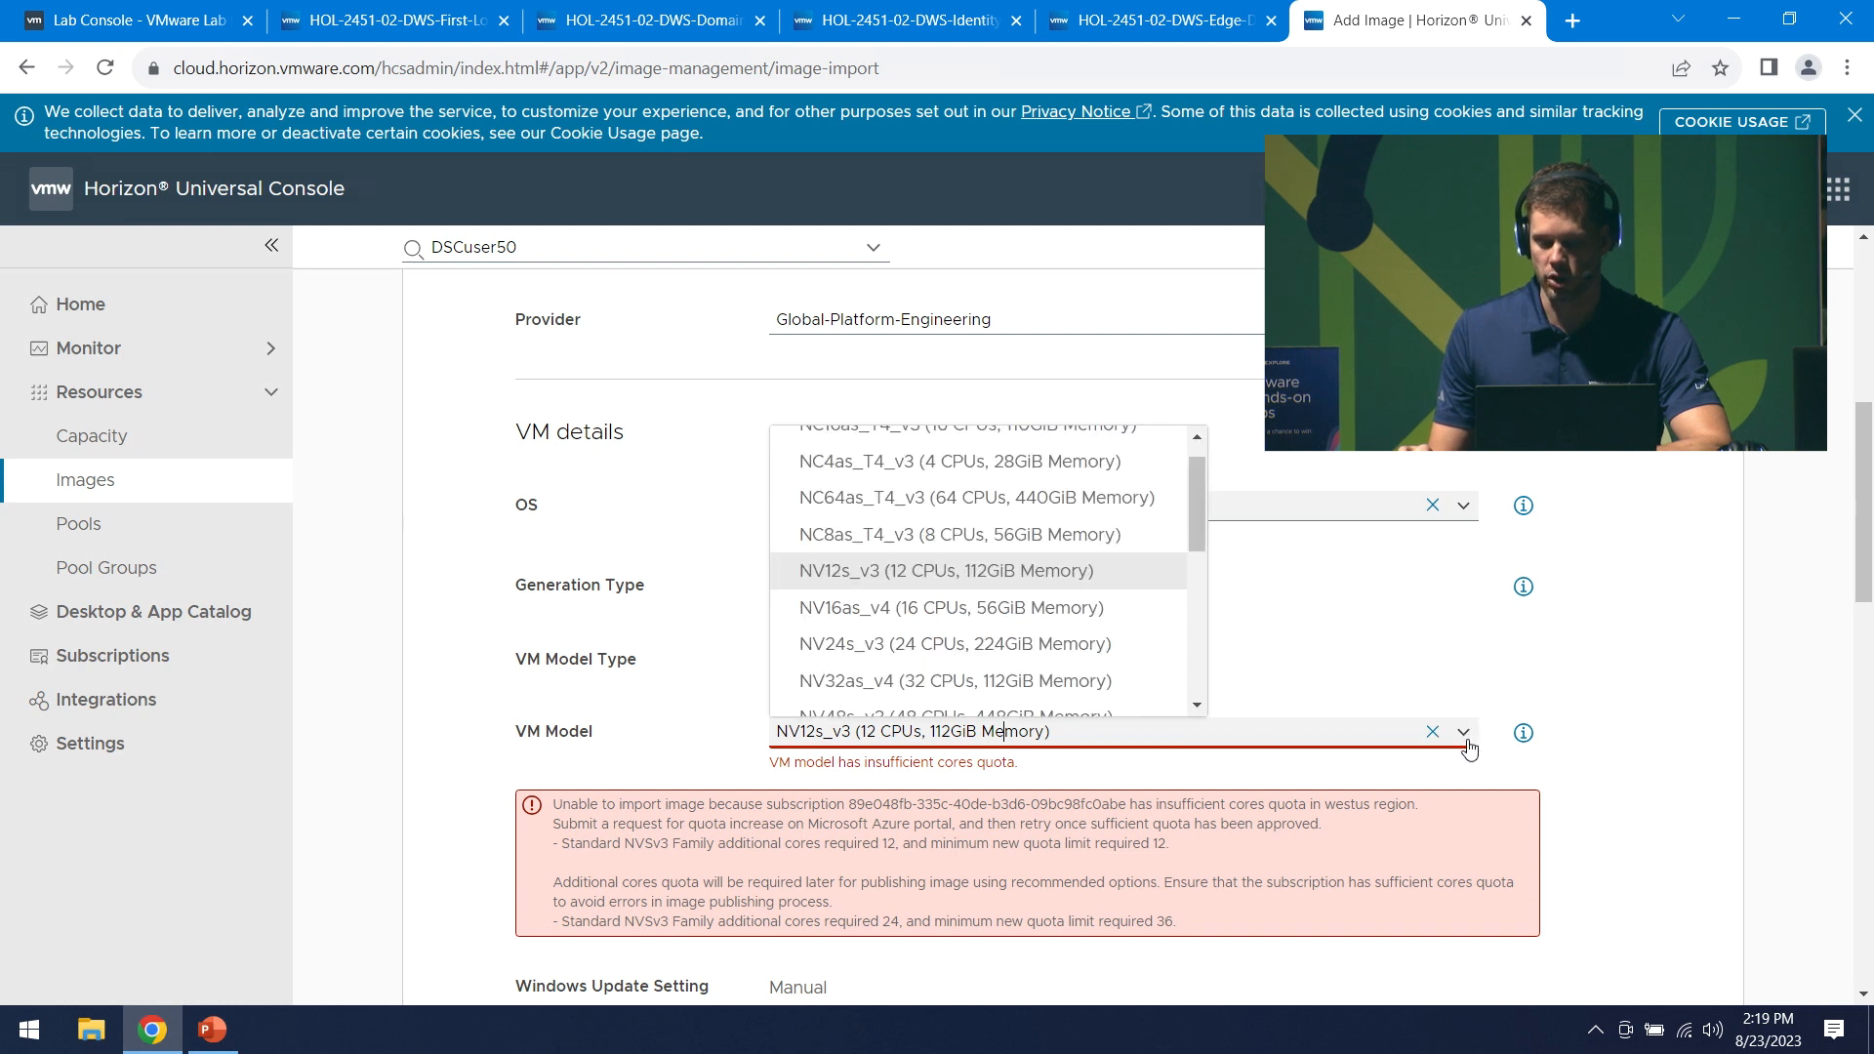
click(1436, 650)
click(780, 661)
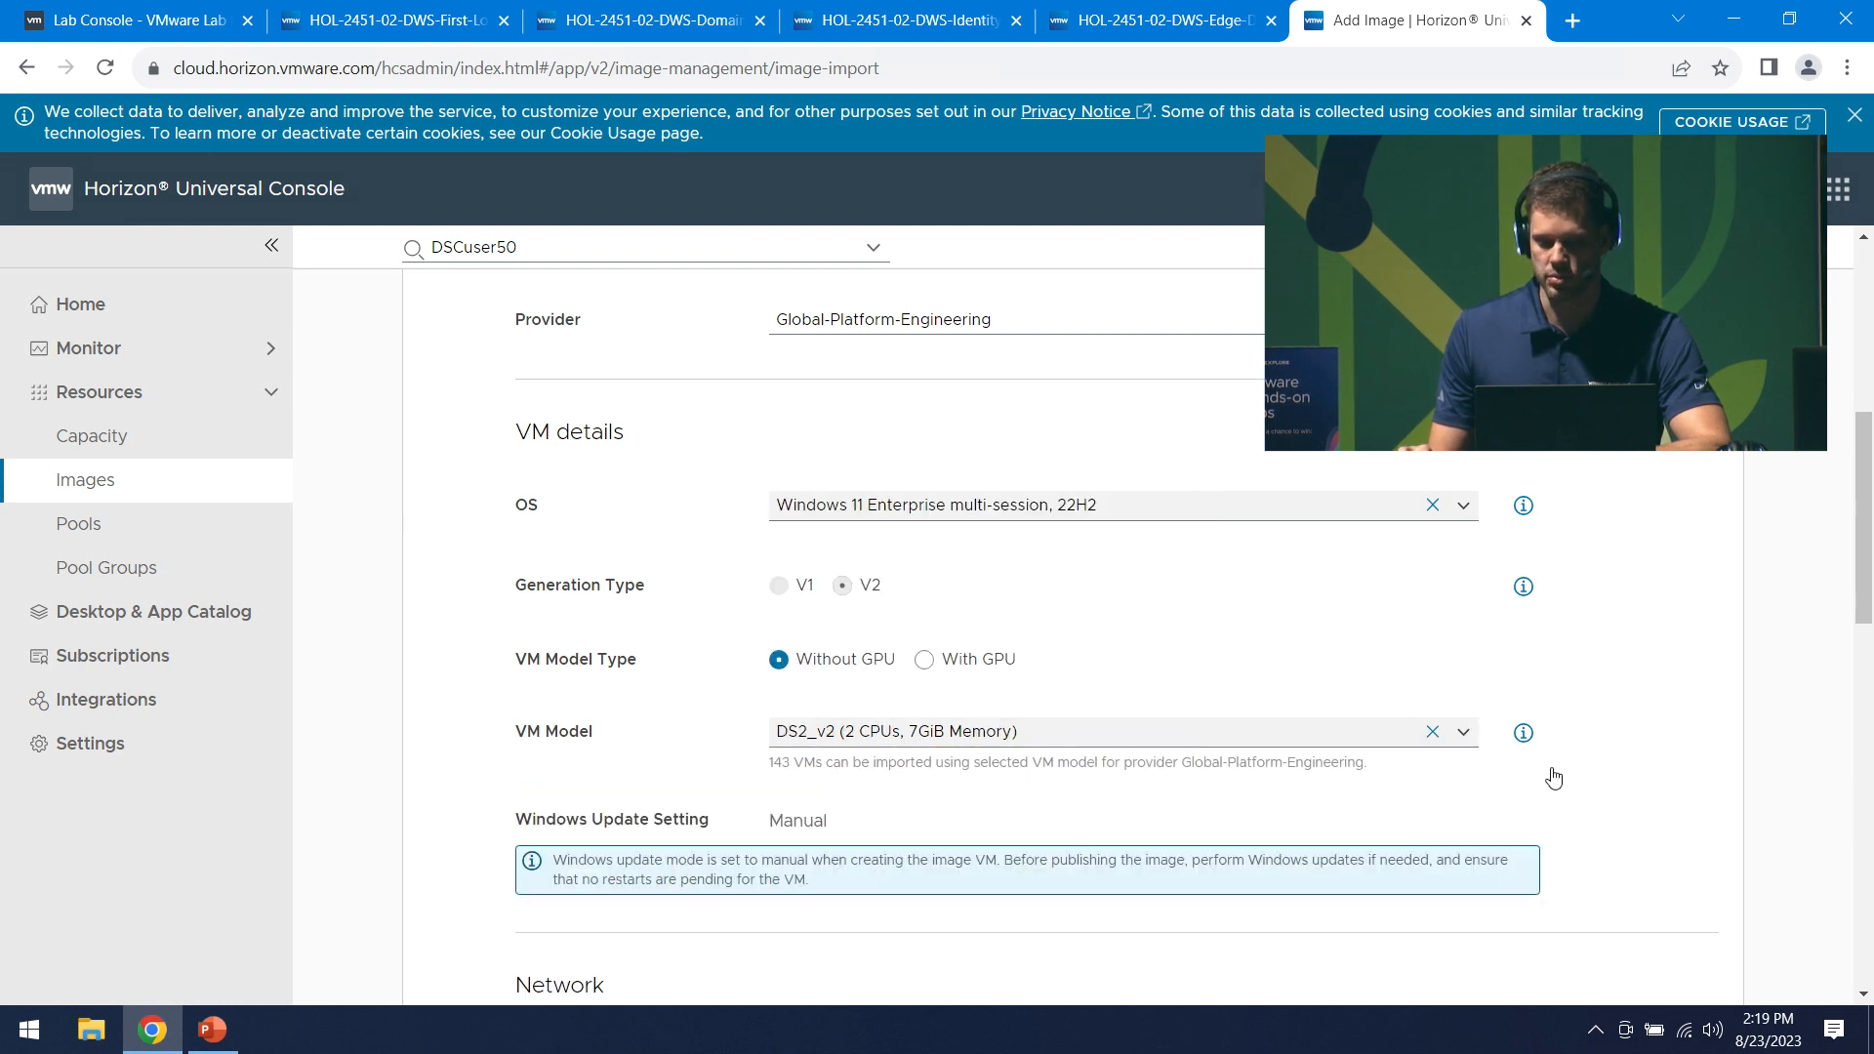
click(1464, 749)
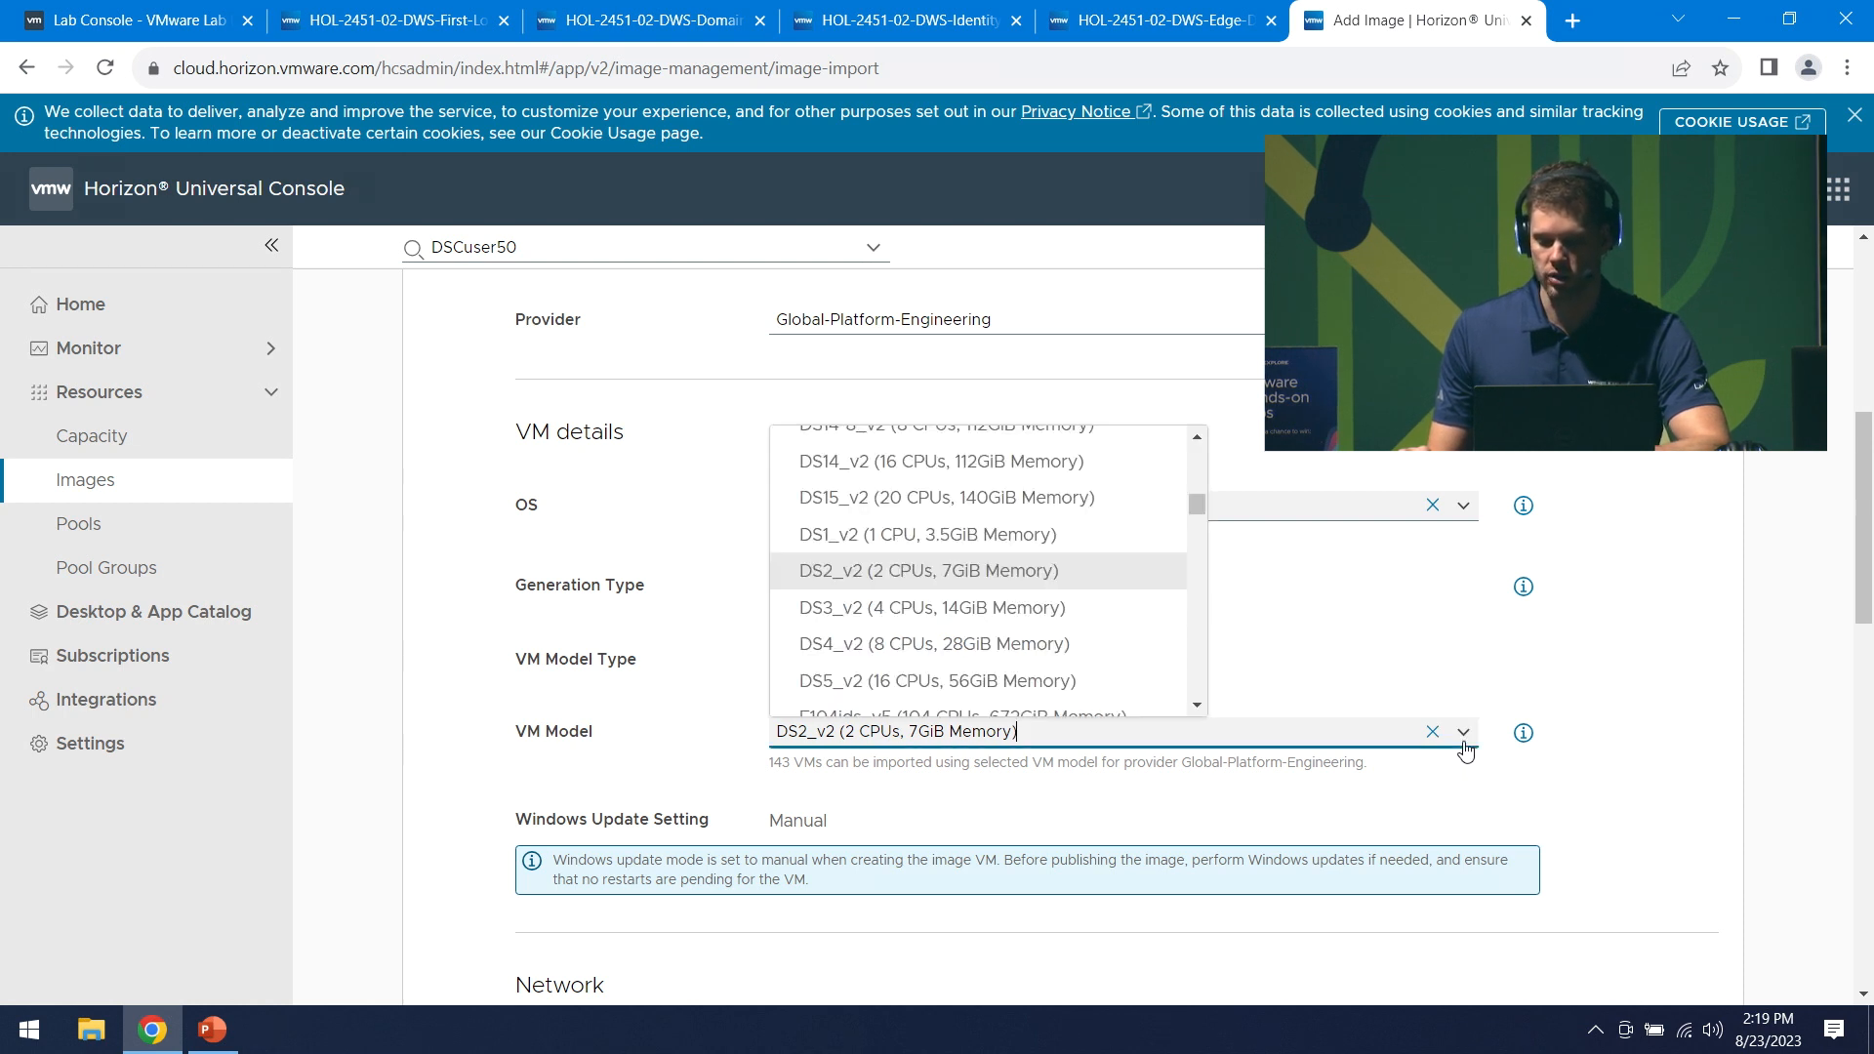
click(1638, 767)
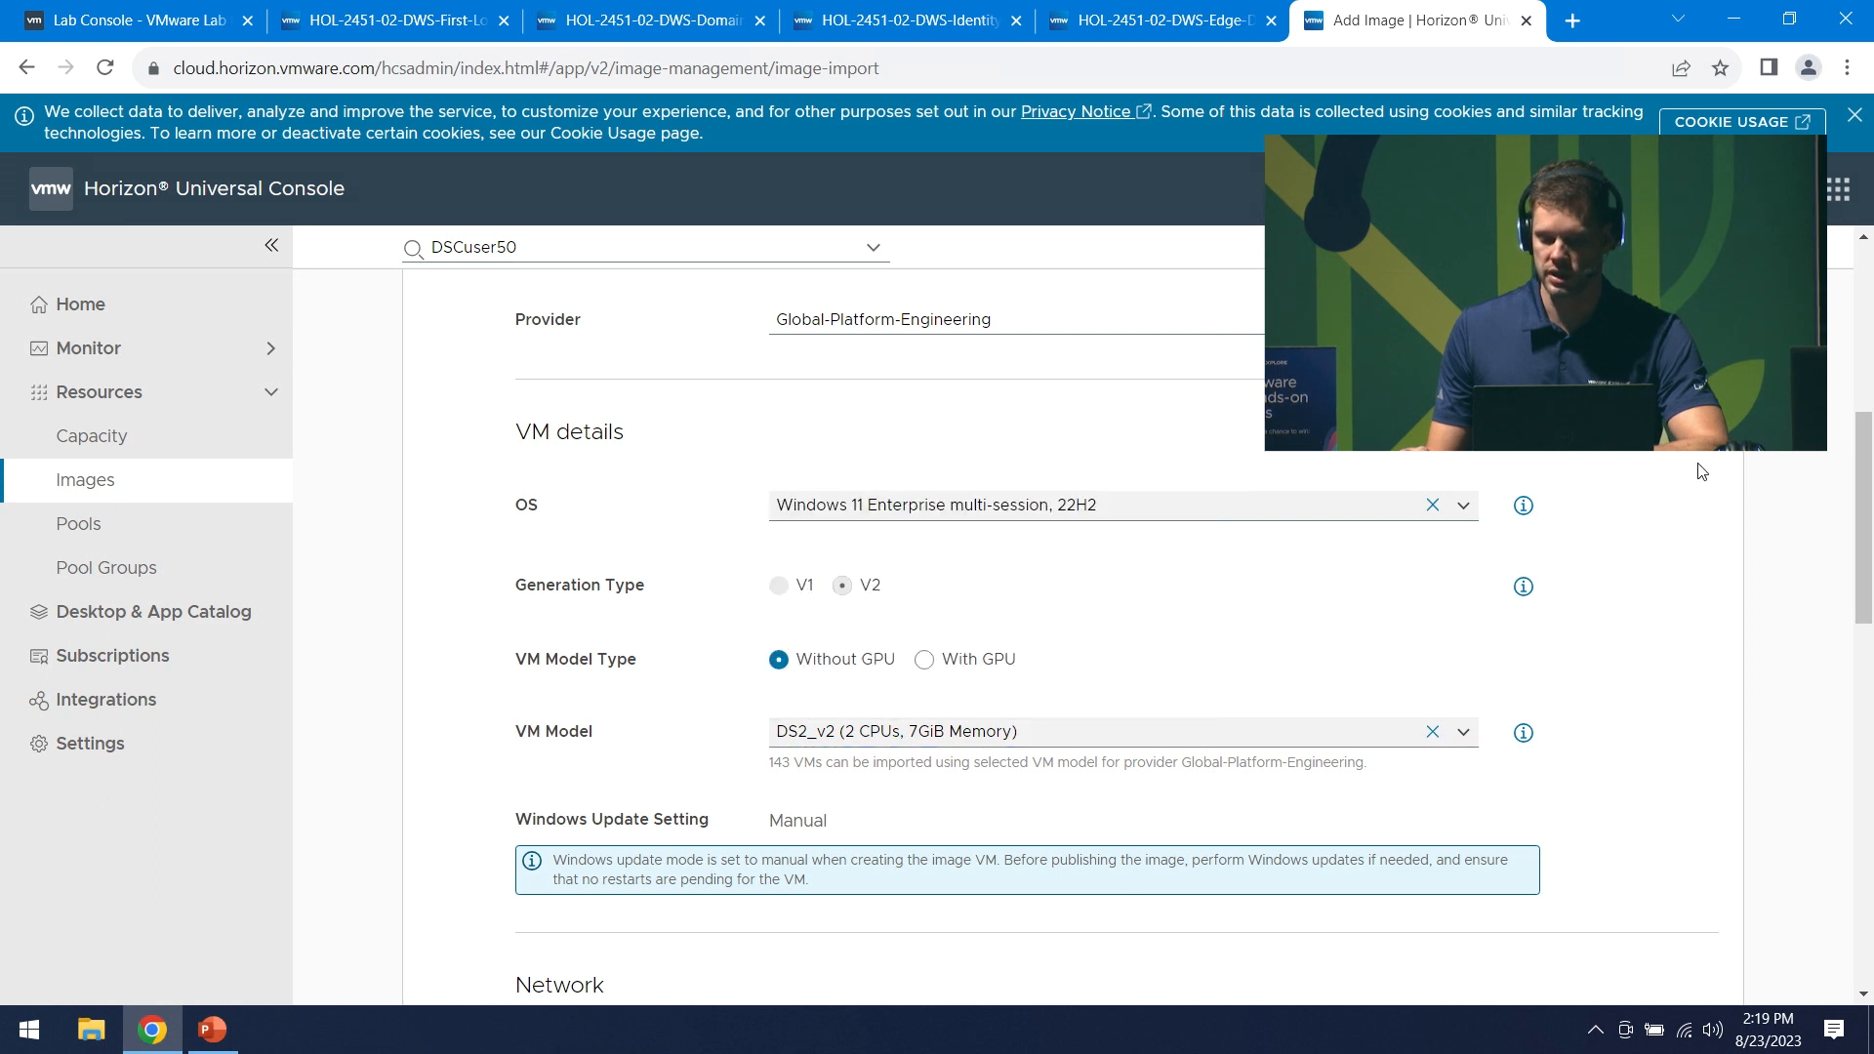
drag(1869, 517, 1872, 677)
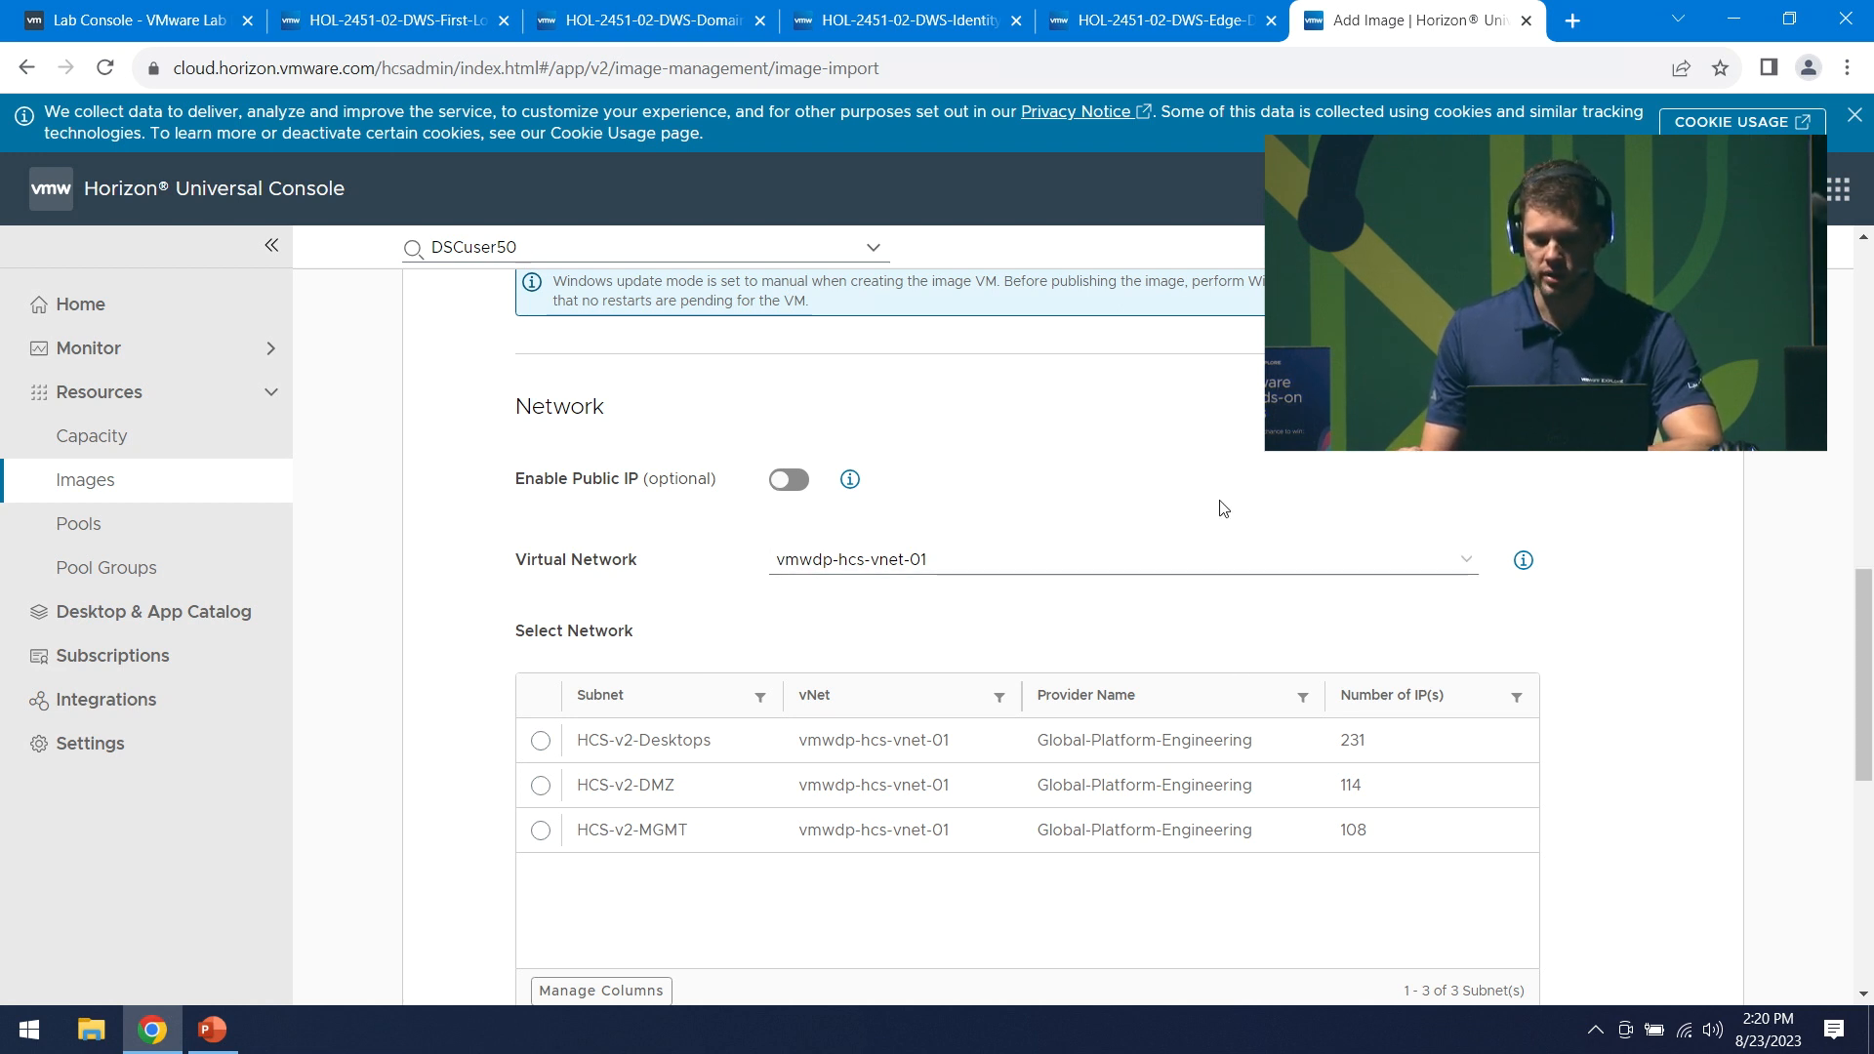
- Select the HCS-v2-MGMT subnet for the image VM and move to the admin User Name field
scroll(1194, 496, down, 1)
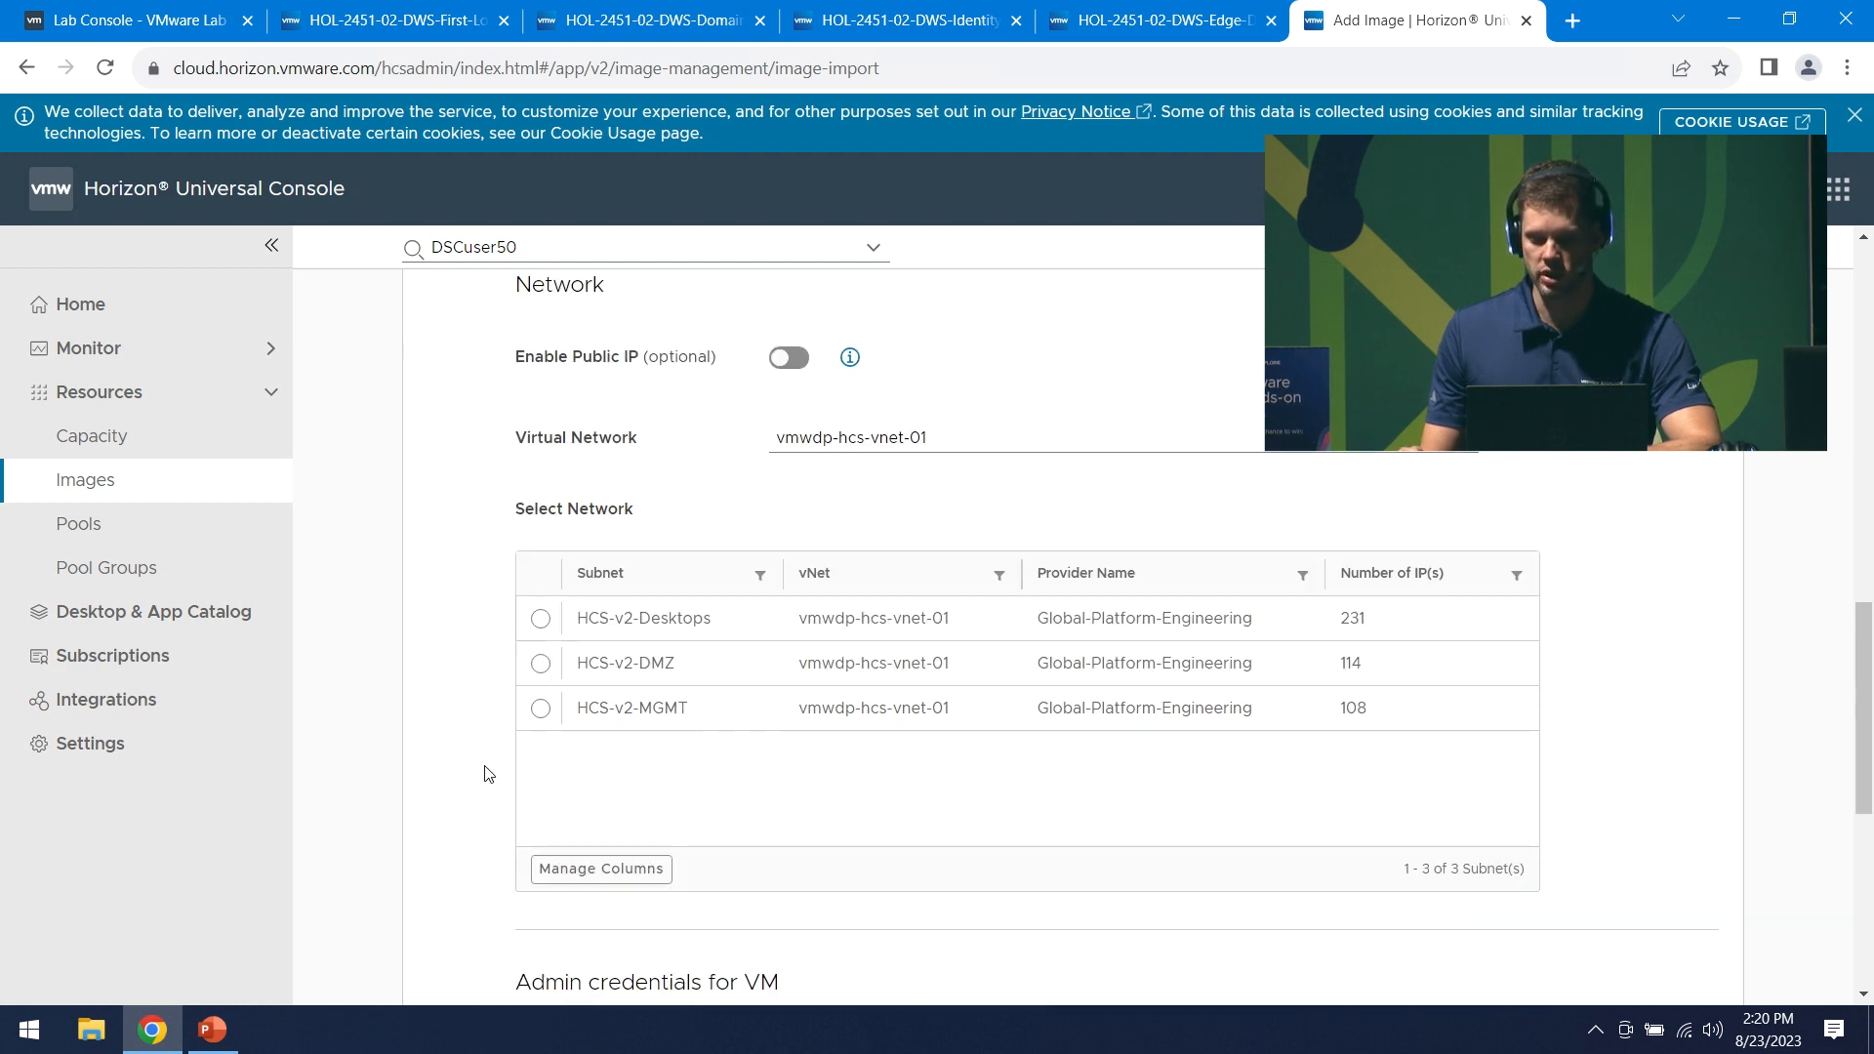
click(539, 710)
scroll(837, 801, down, 1)
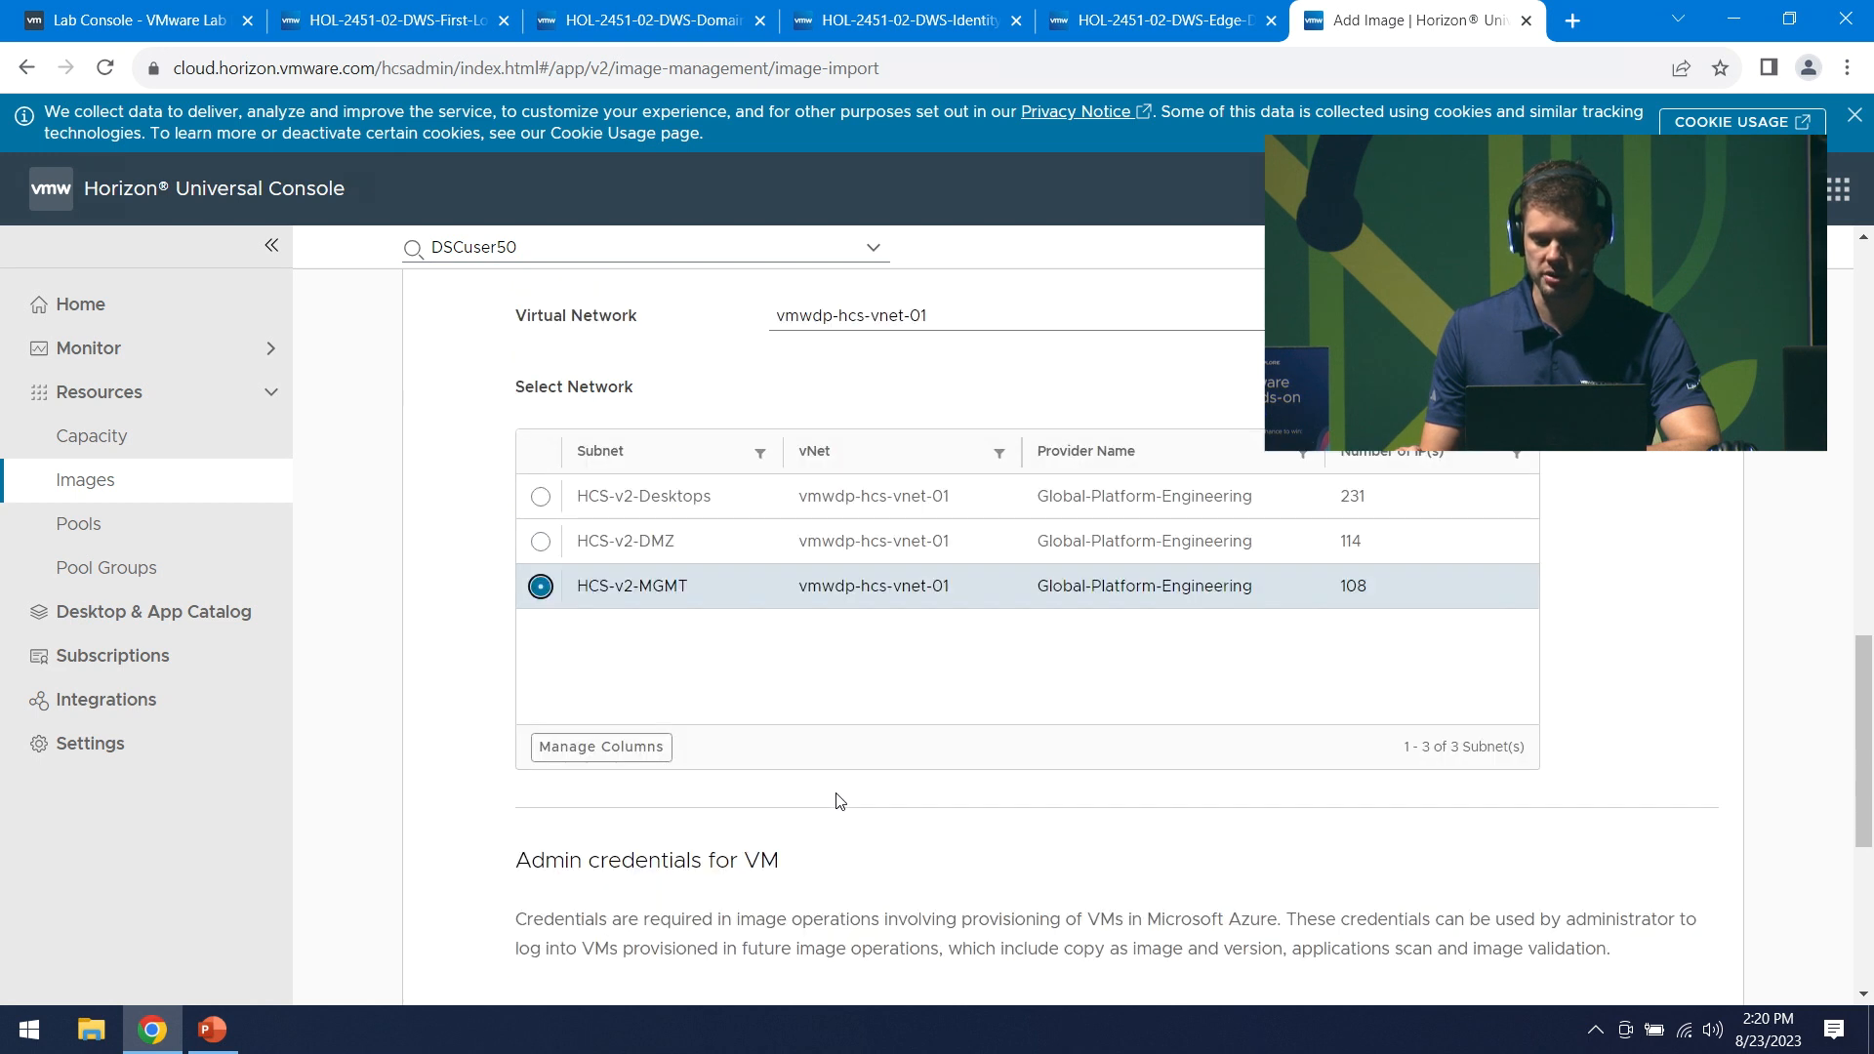
scroll(837, 800, down, 4)
click(852, 538)
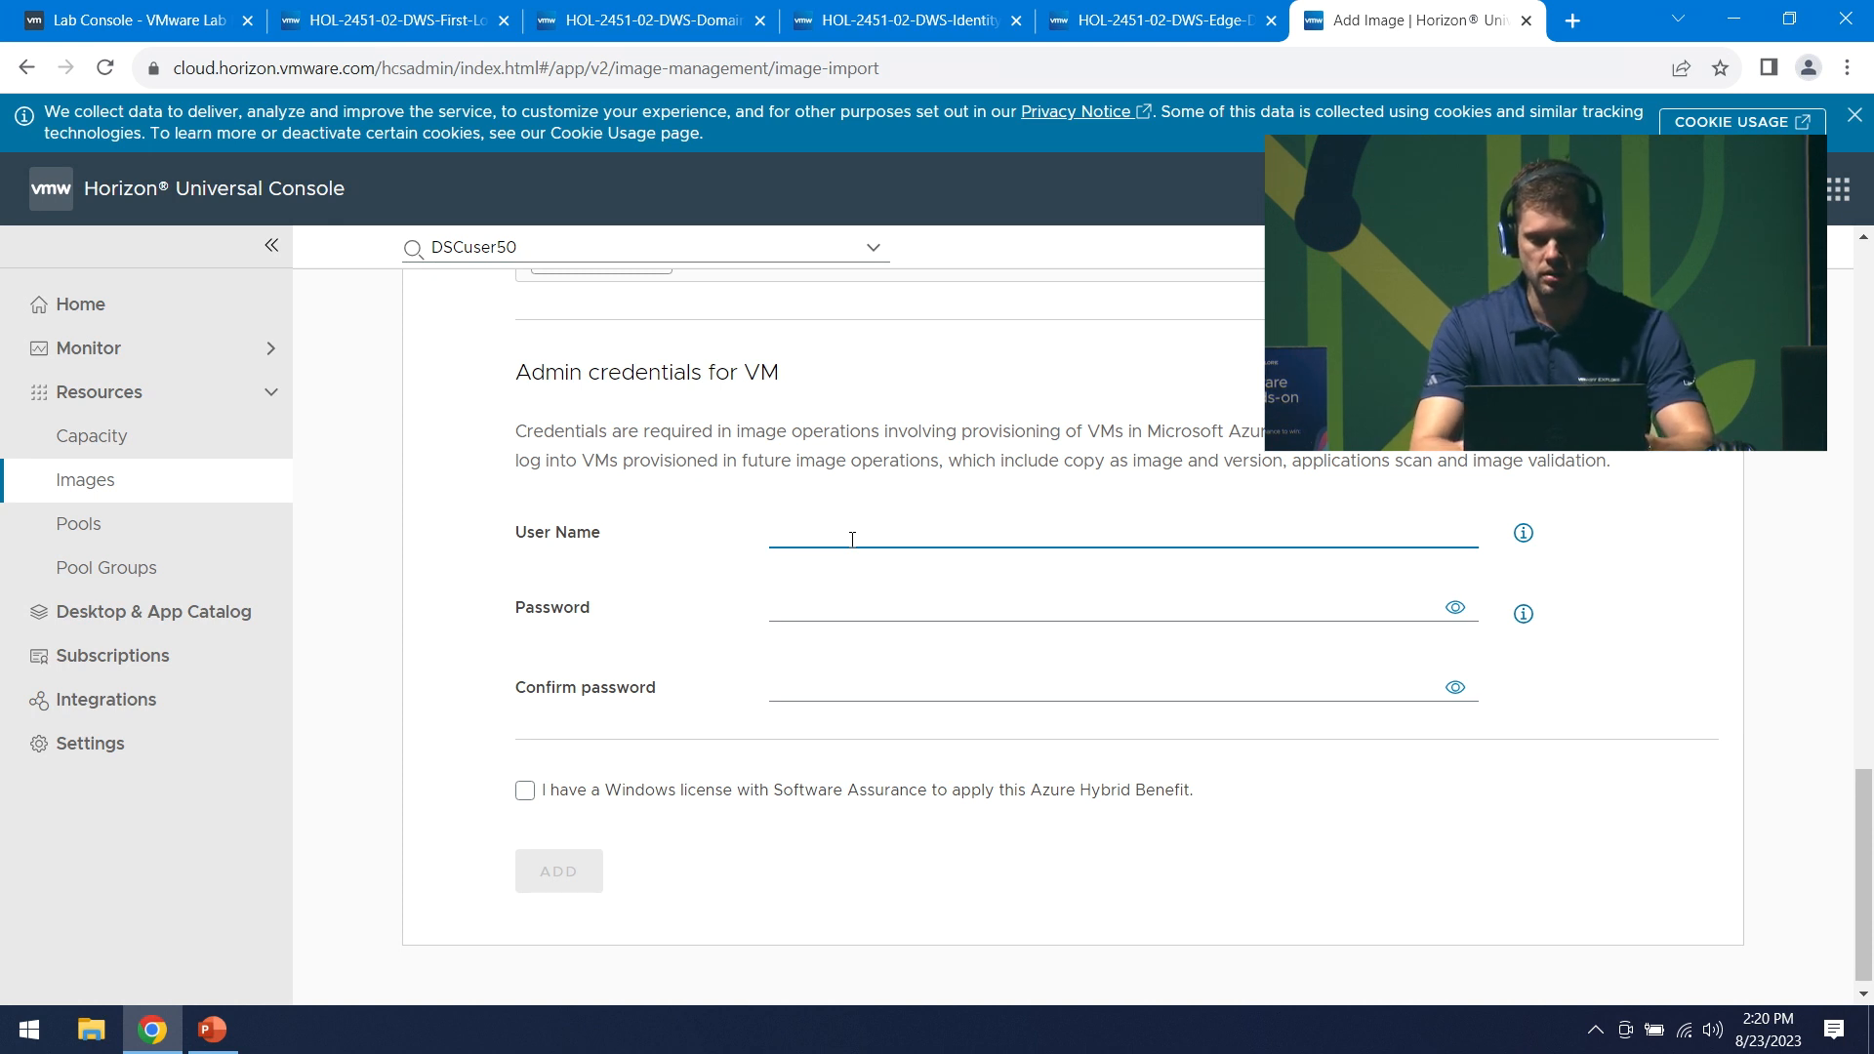
- Enter the VM admin user name, password and confirmation, claim Azure Hybrid Benefit, and add image ELW-2451-03
text(SuperADM)
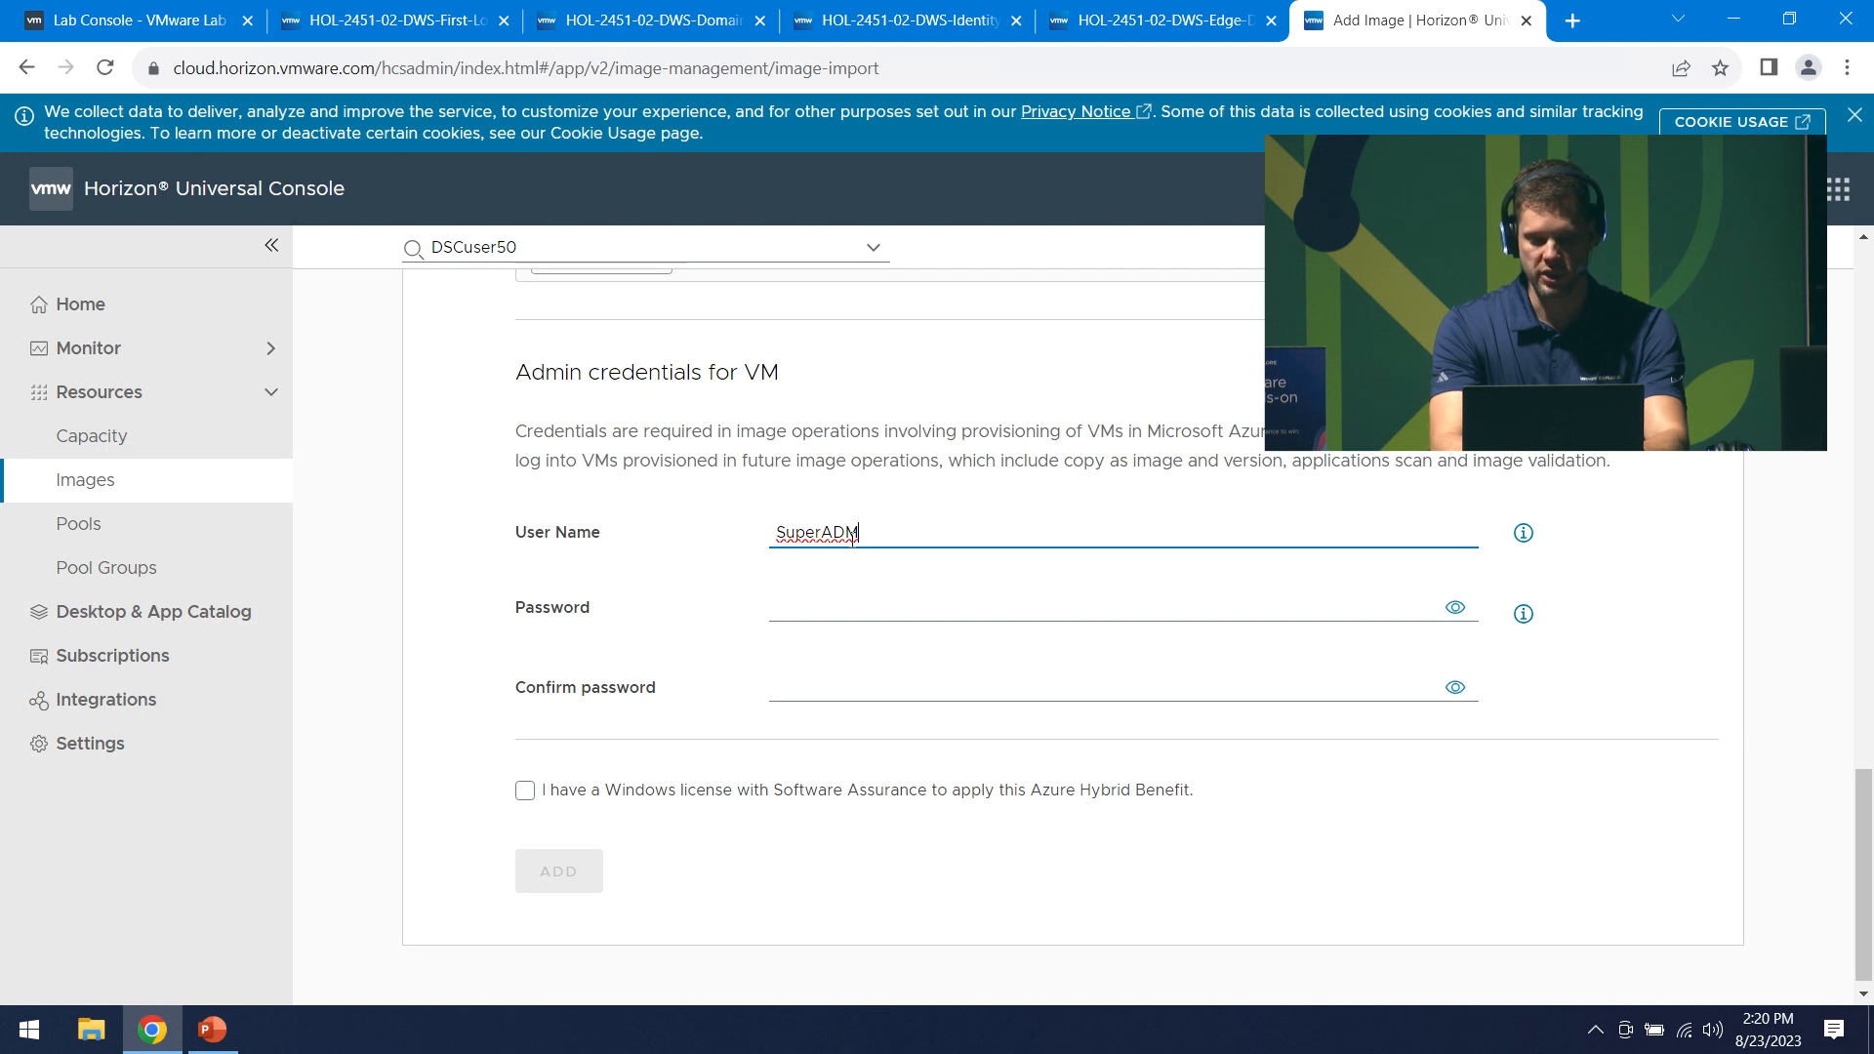
key(Tab)
key(Tab)
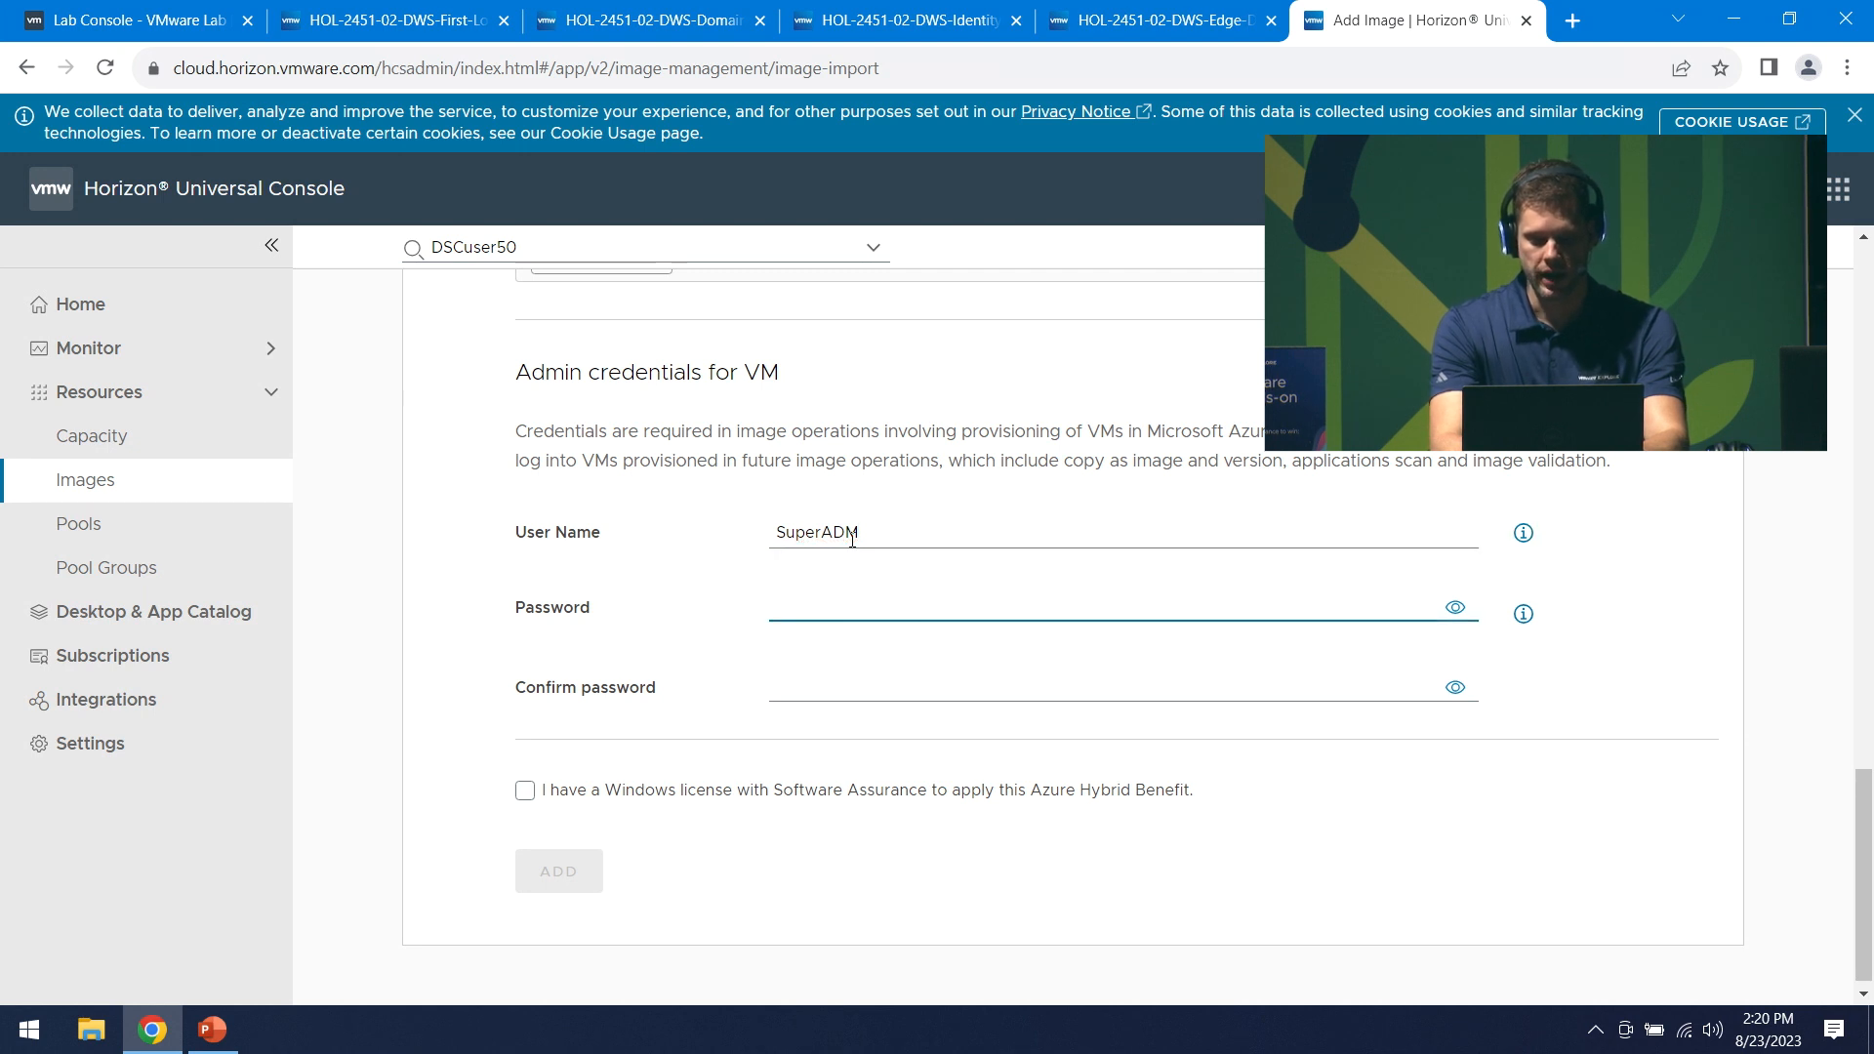
text(VMwar)
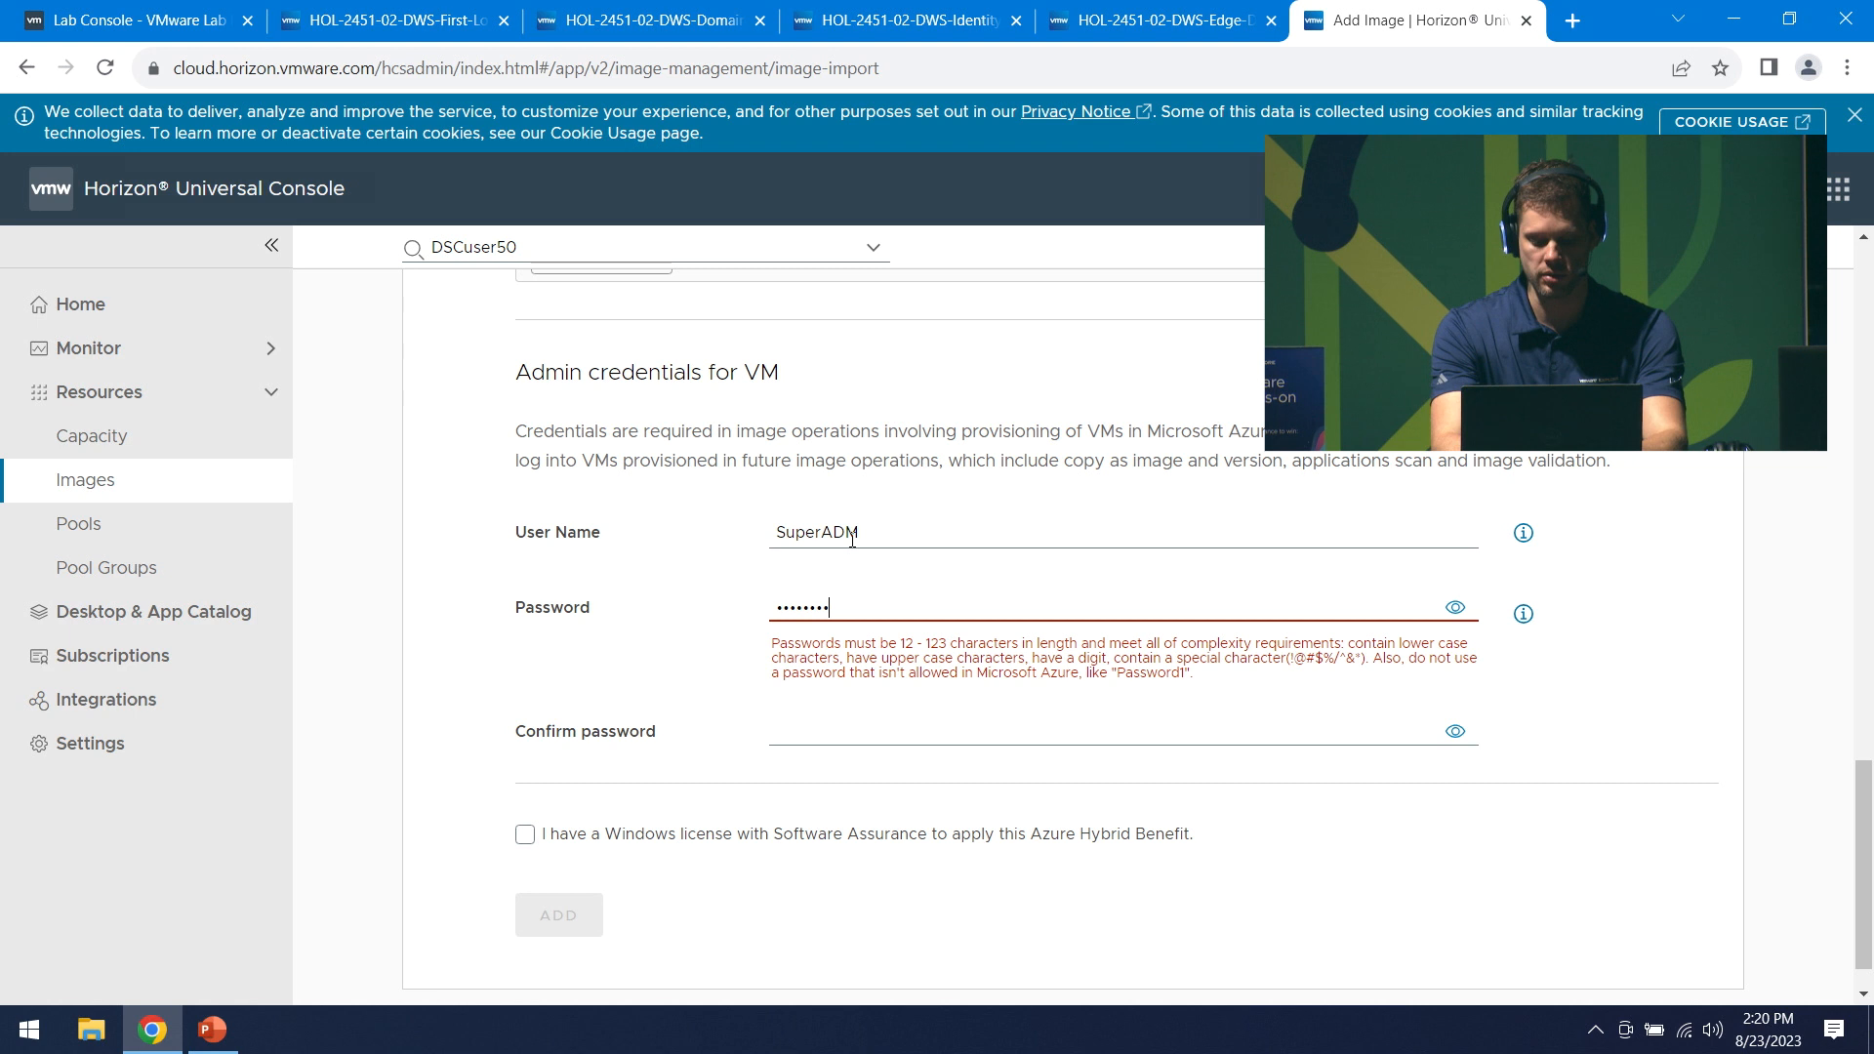
text(are1)
key(Tab)
key(Tab)
key(Tab)
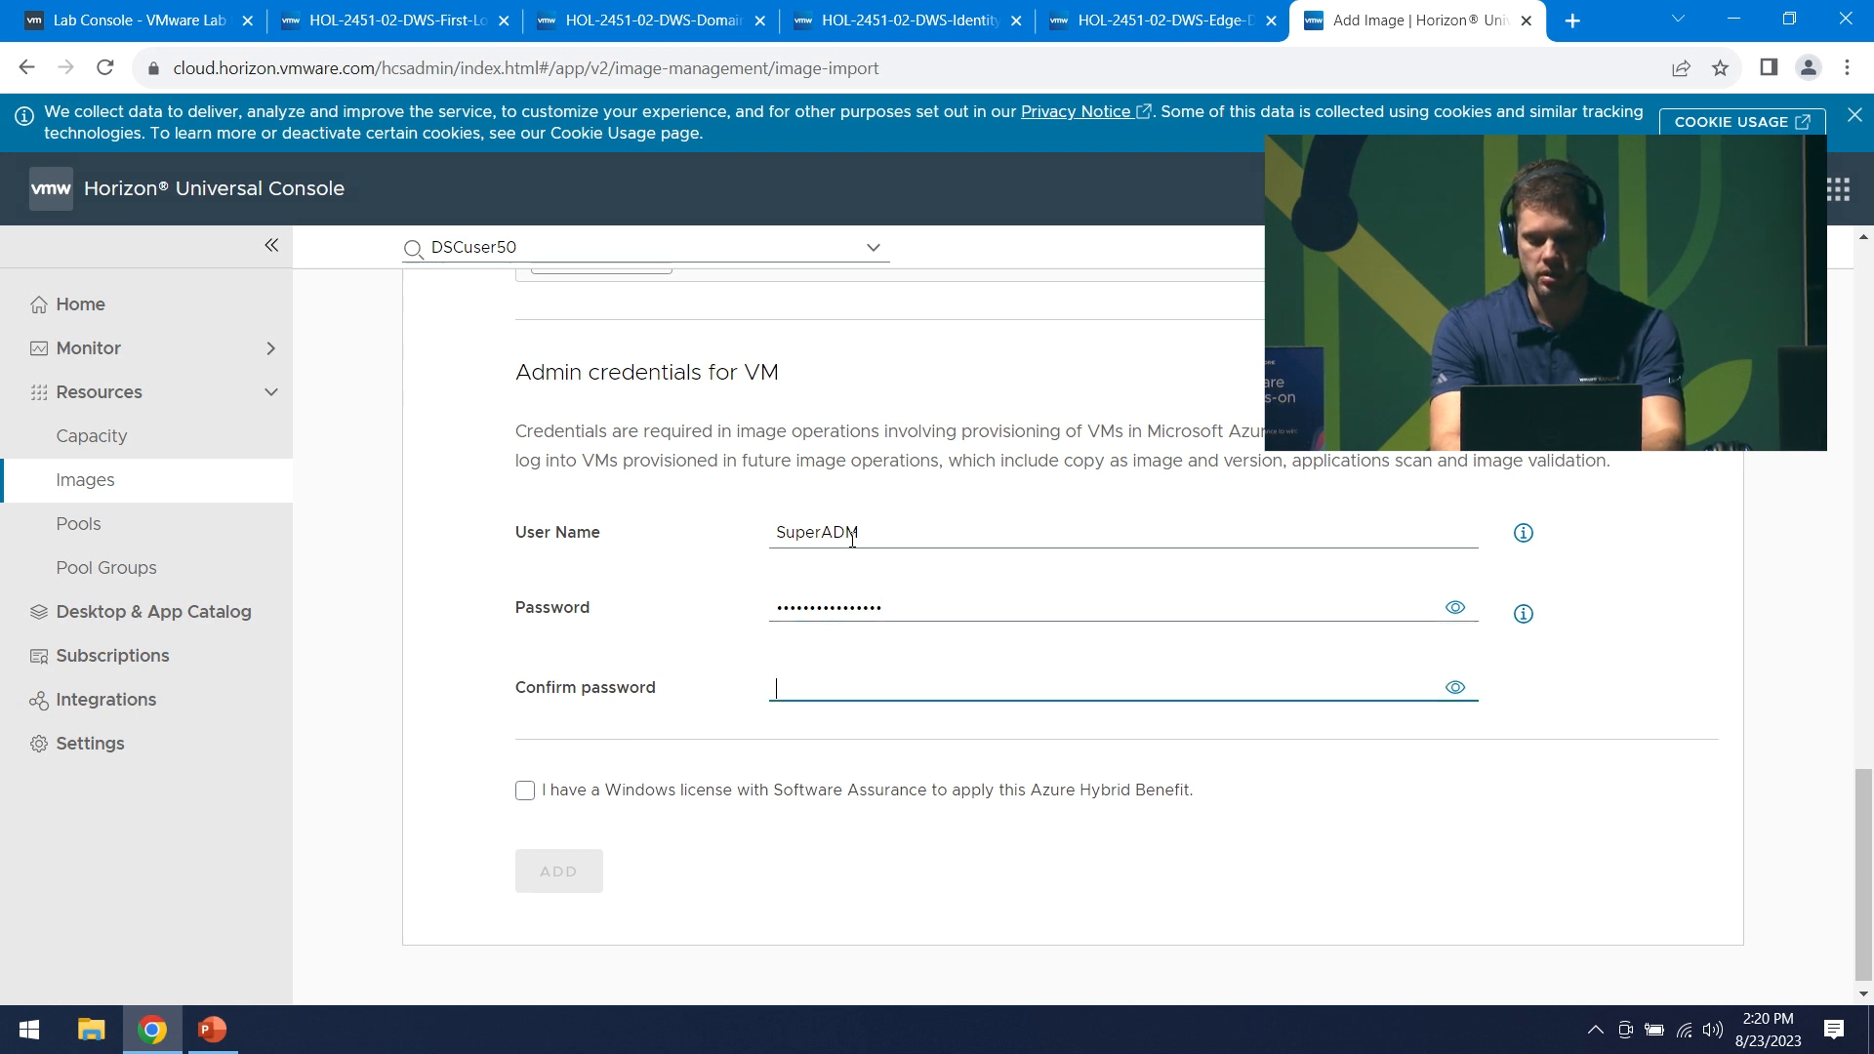
text(VMwa)
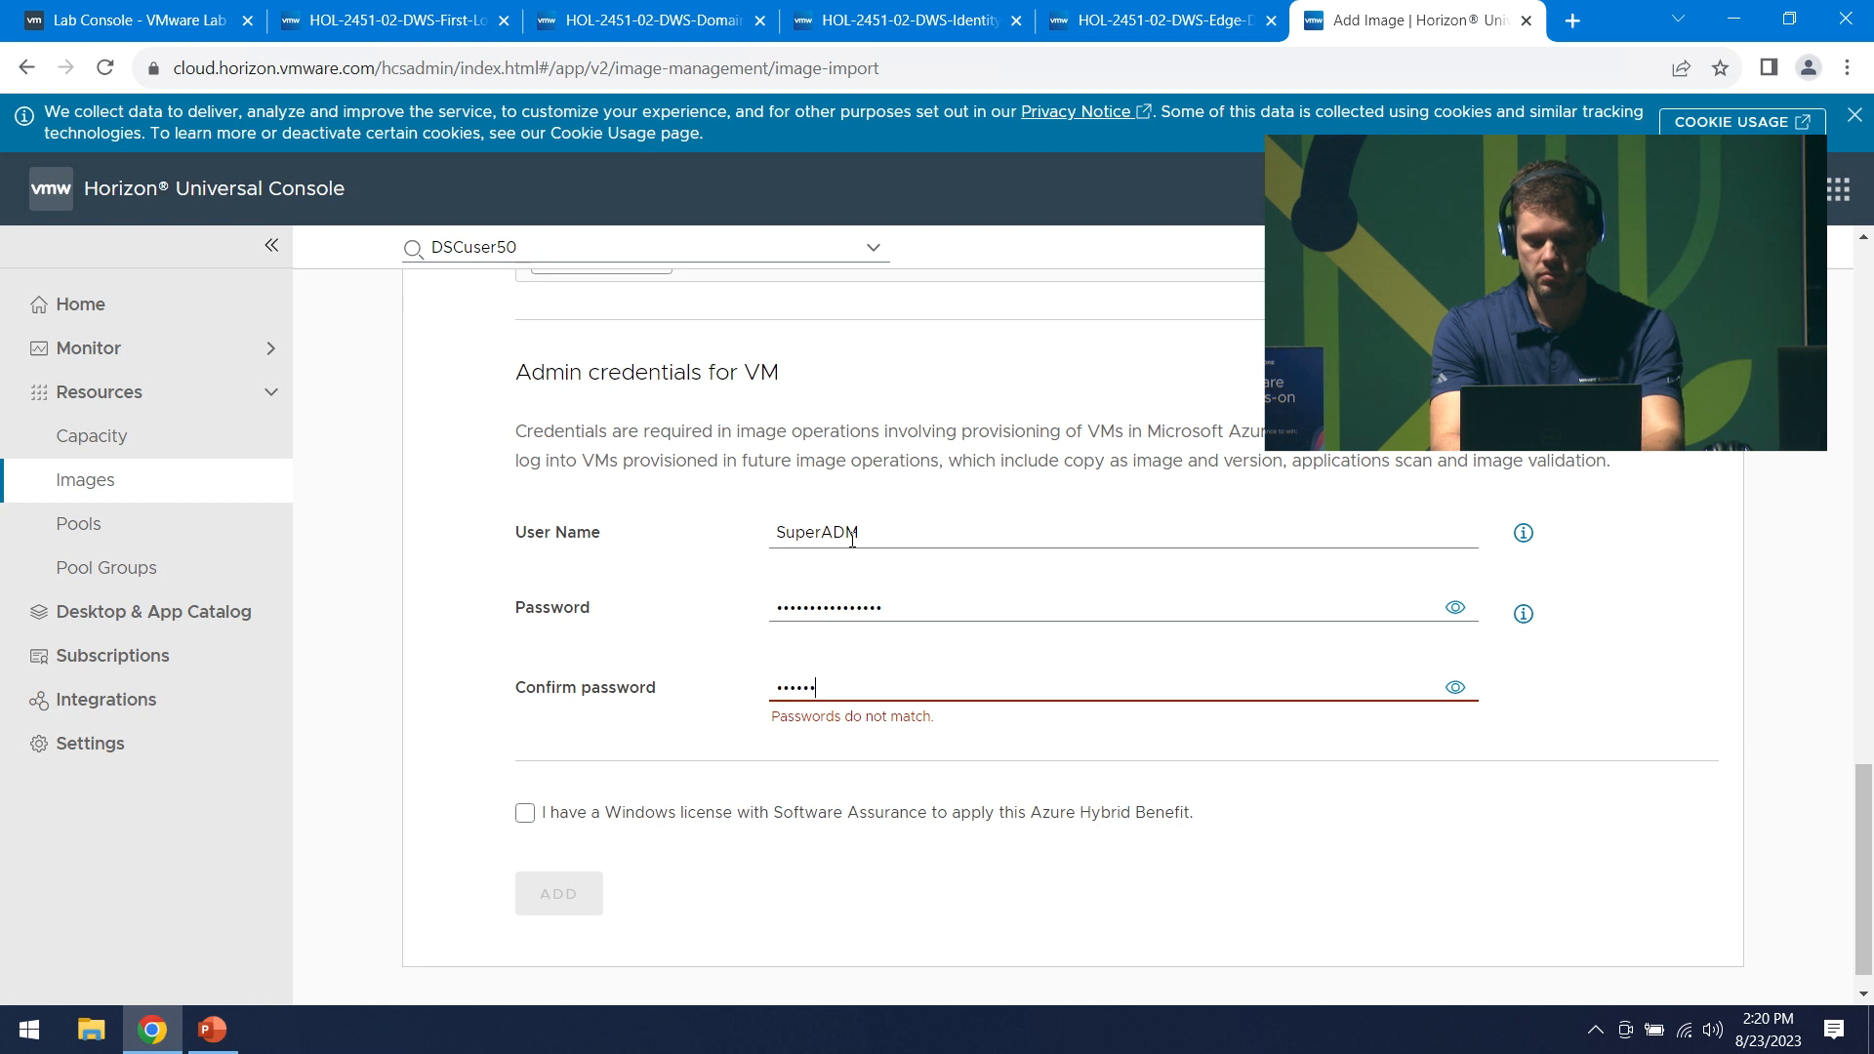
text(re1!VMware1!)
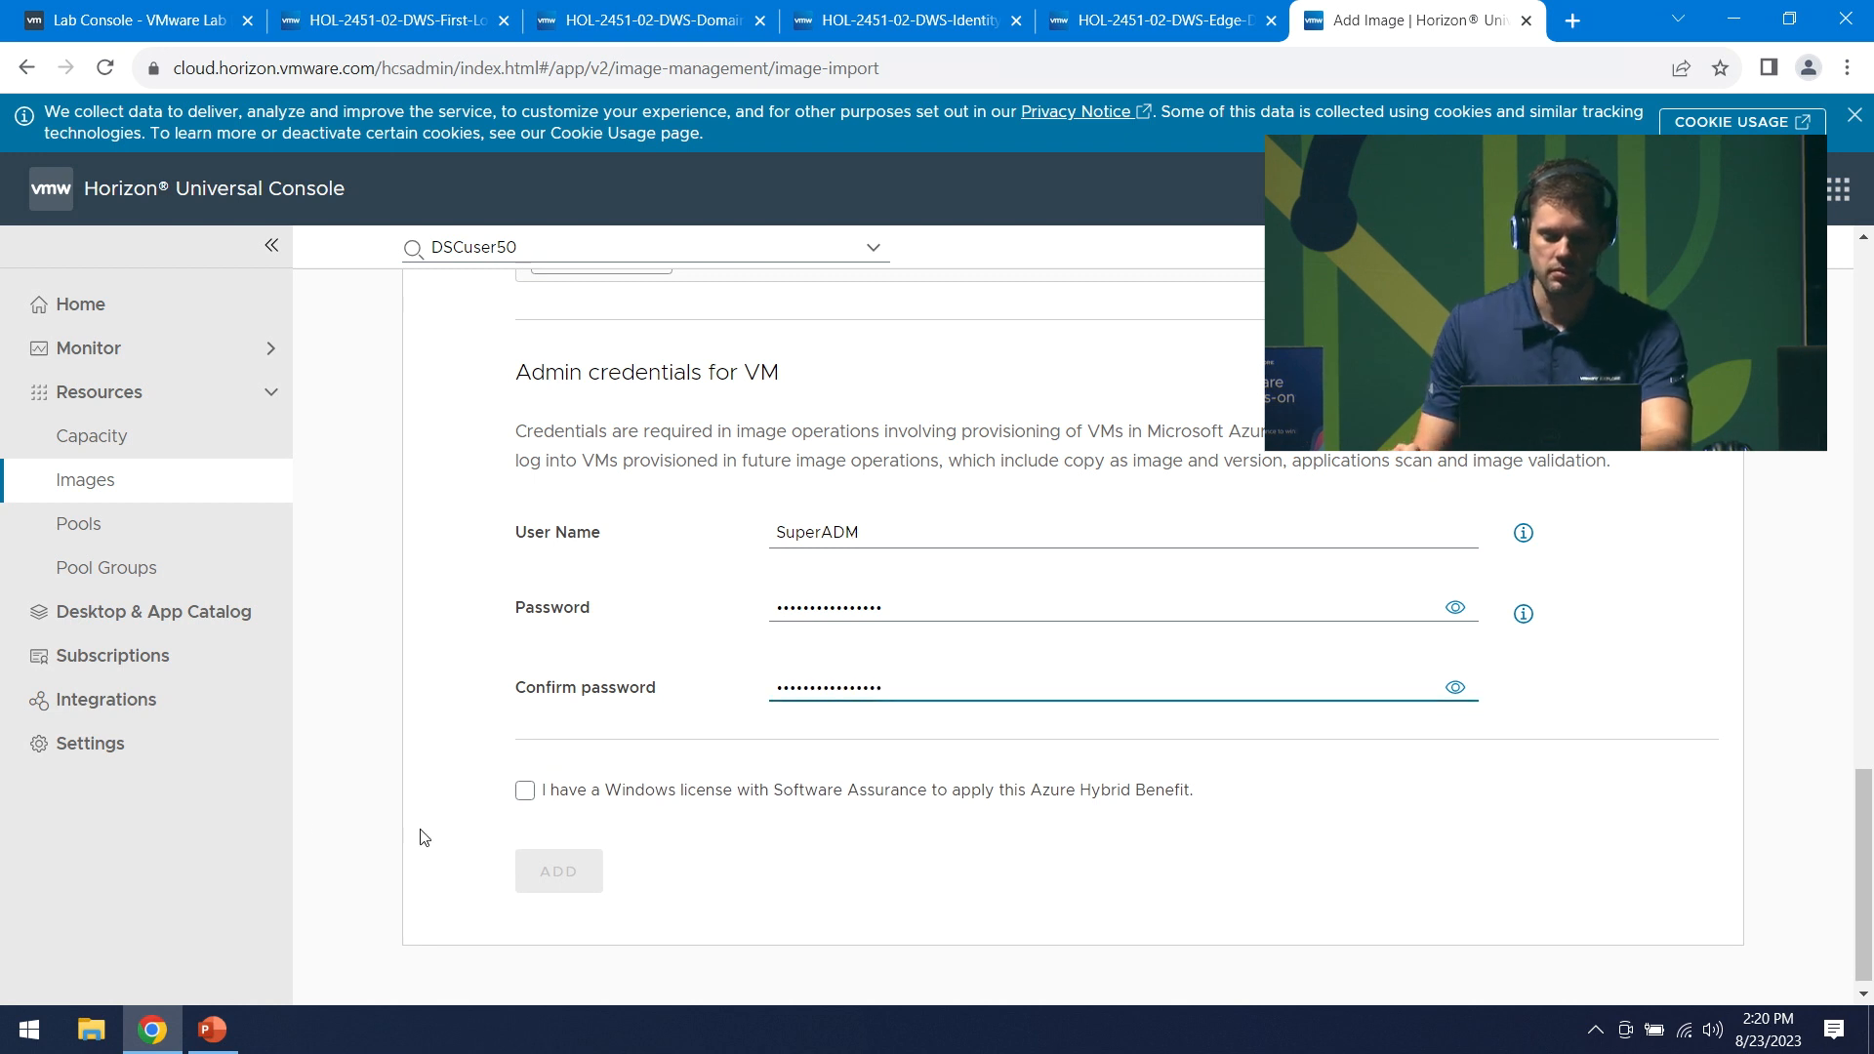
click(526, 790)
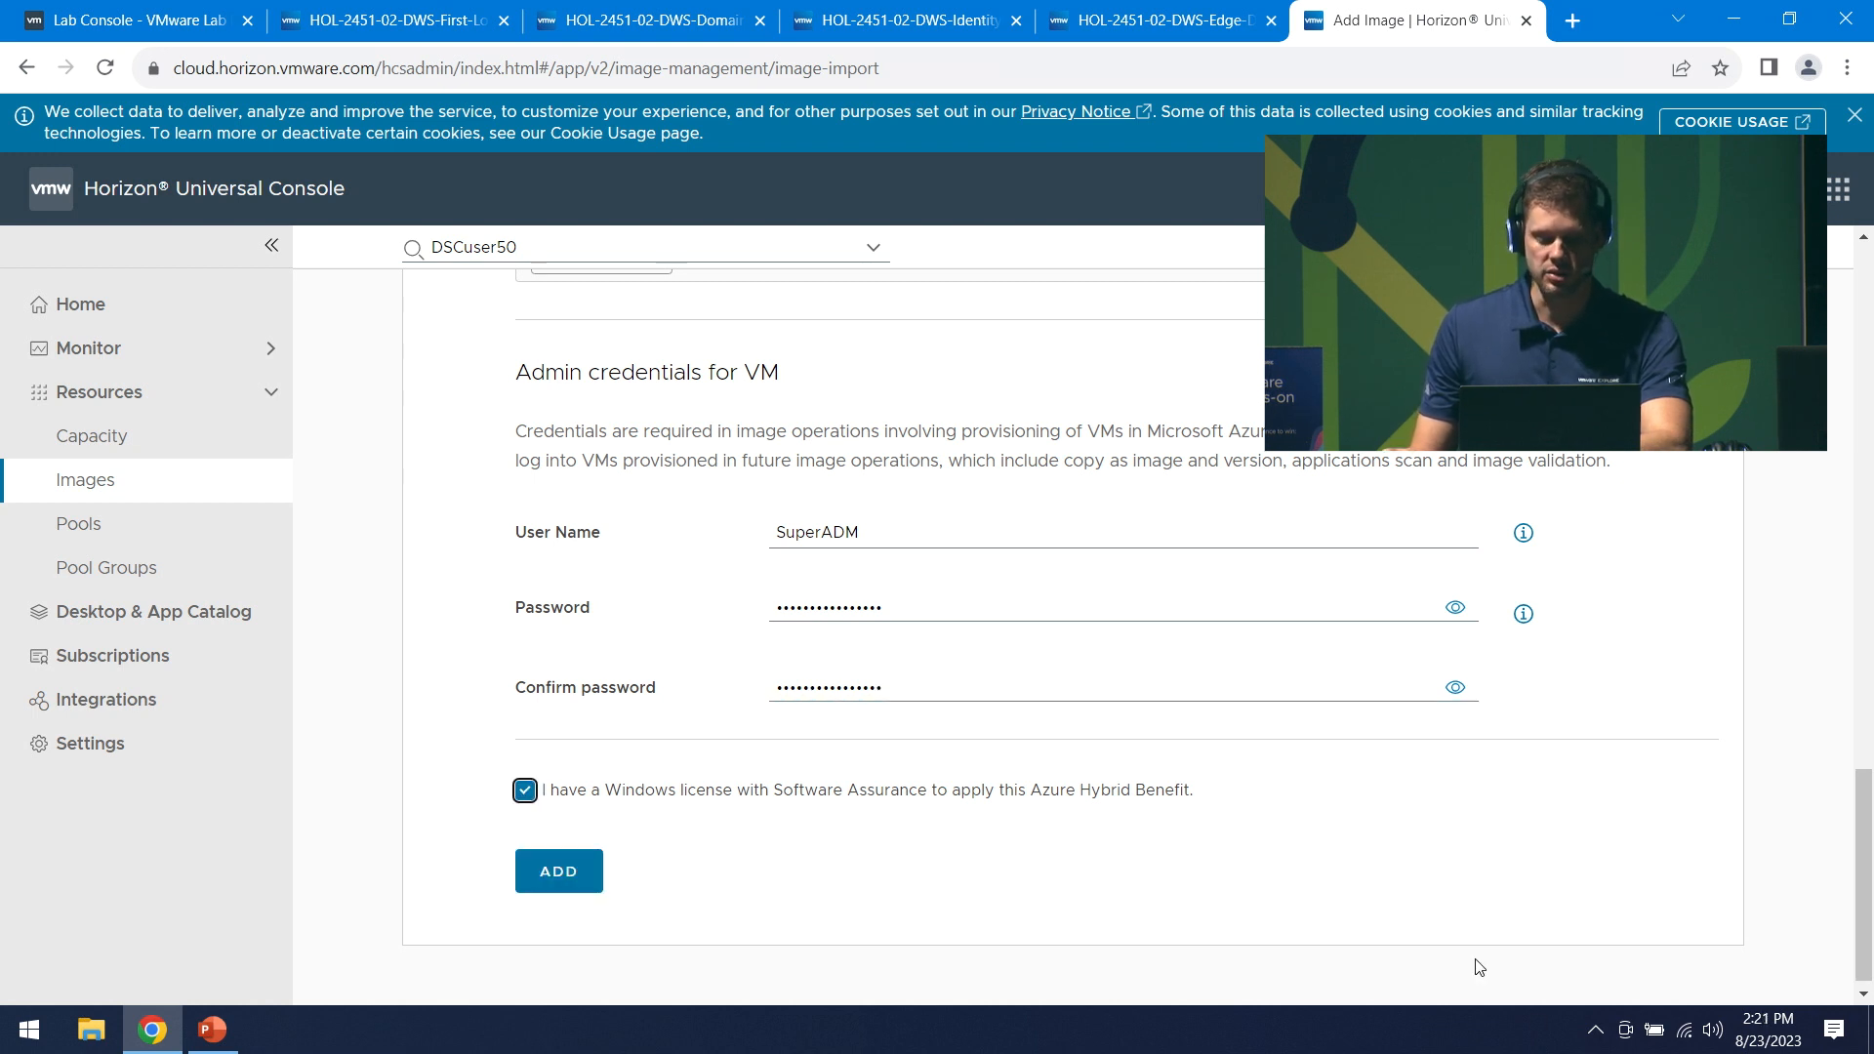
click(569, 881)
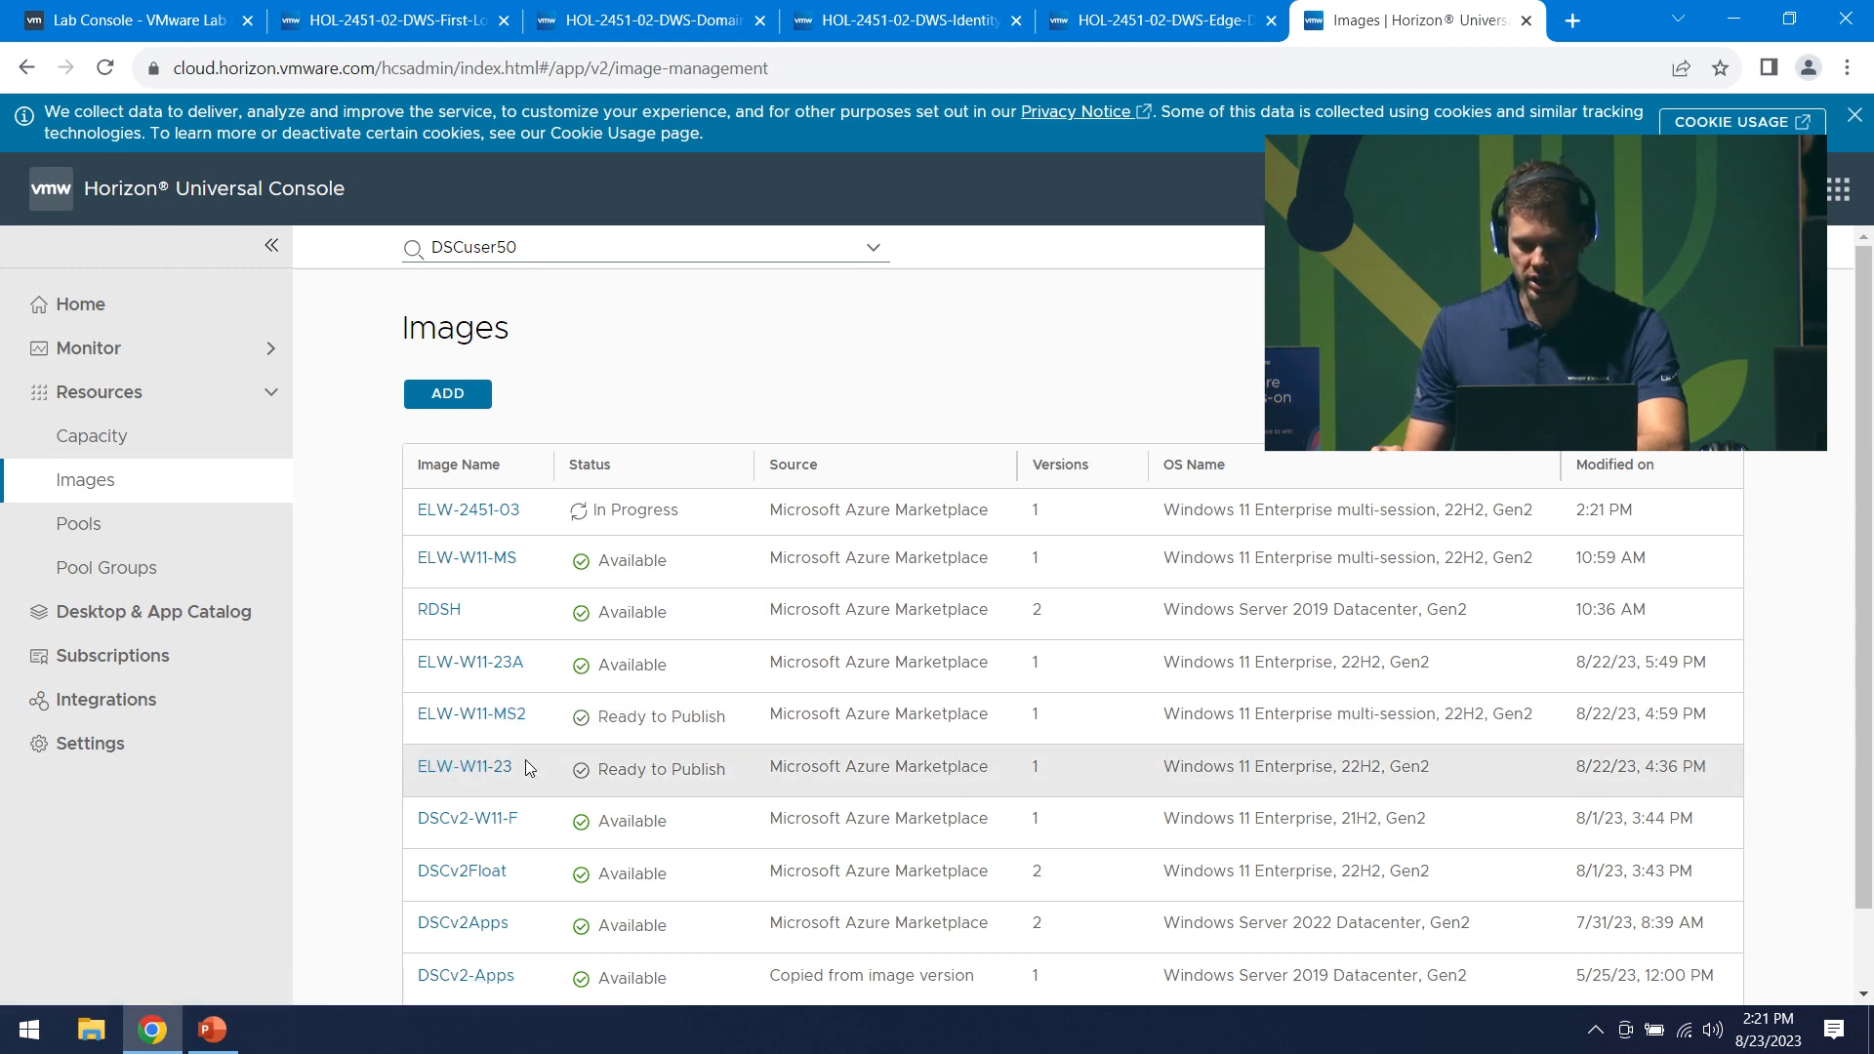
- Open the ELW-W11-23 image from the Images list to see its versions
click(465, 772)
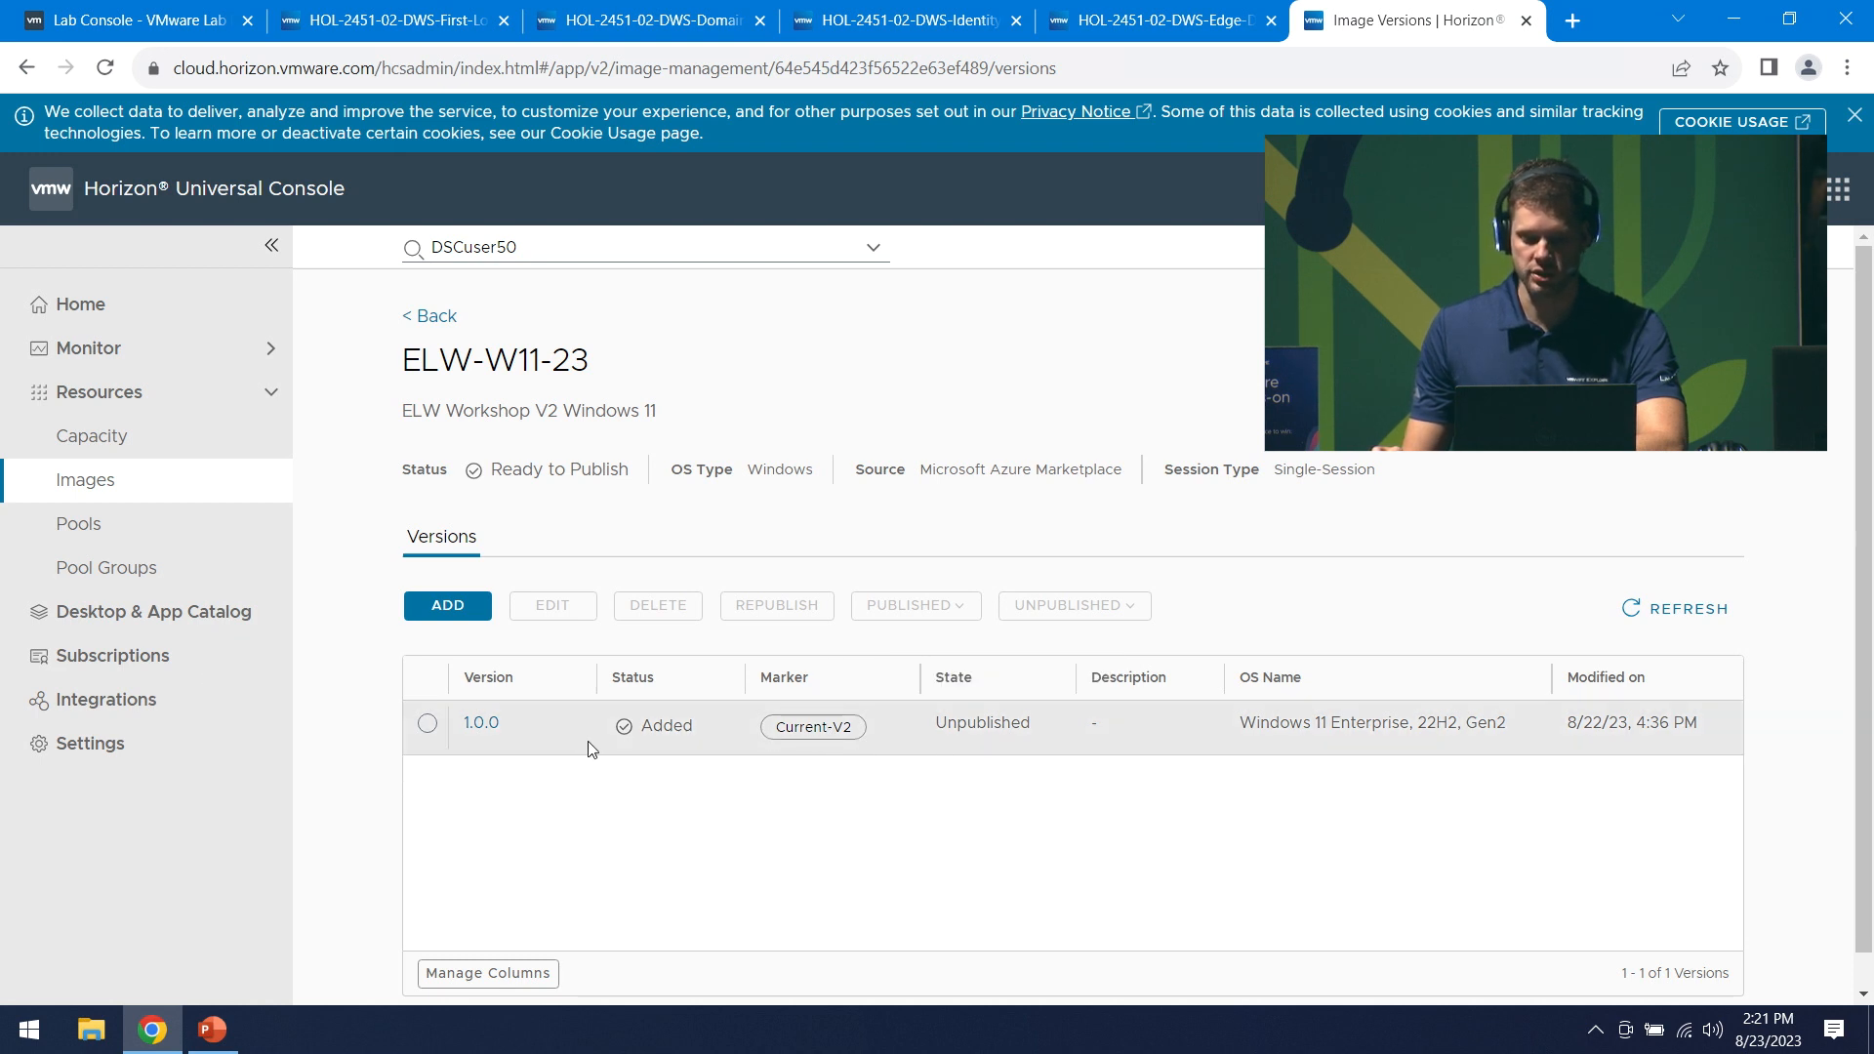
- Select version 1.0.0 of ELW-W11-23 and choose Publish from the Unpublished menu
click(427, 723)
click(1078, 617)
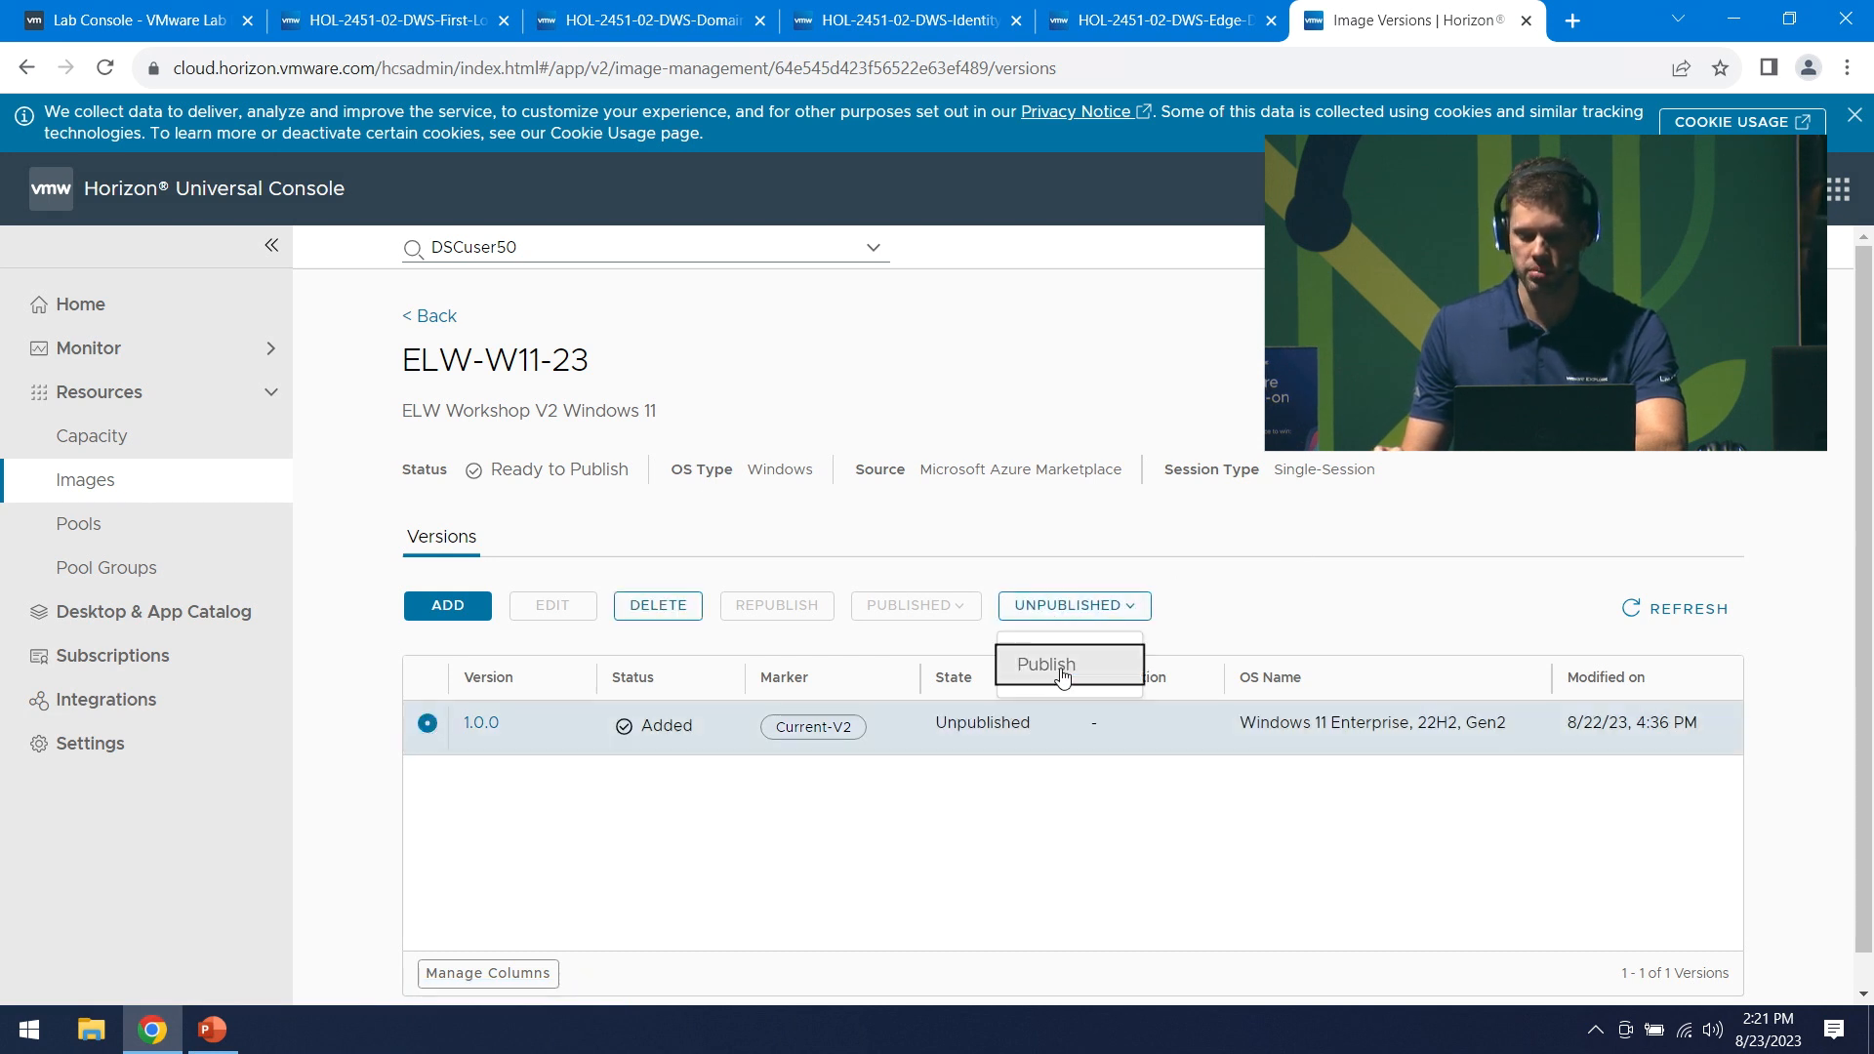
click(1063, 667)
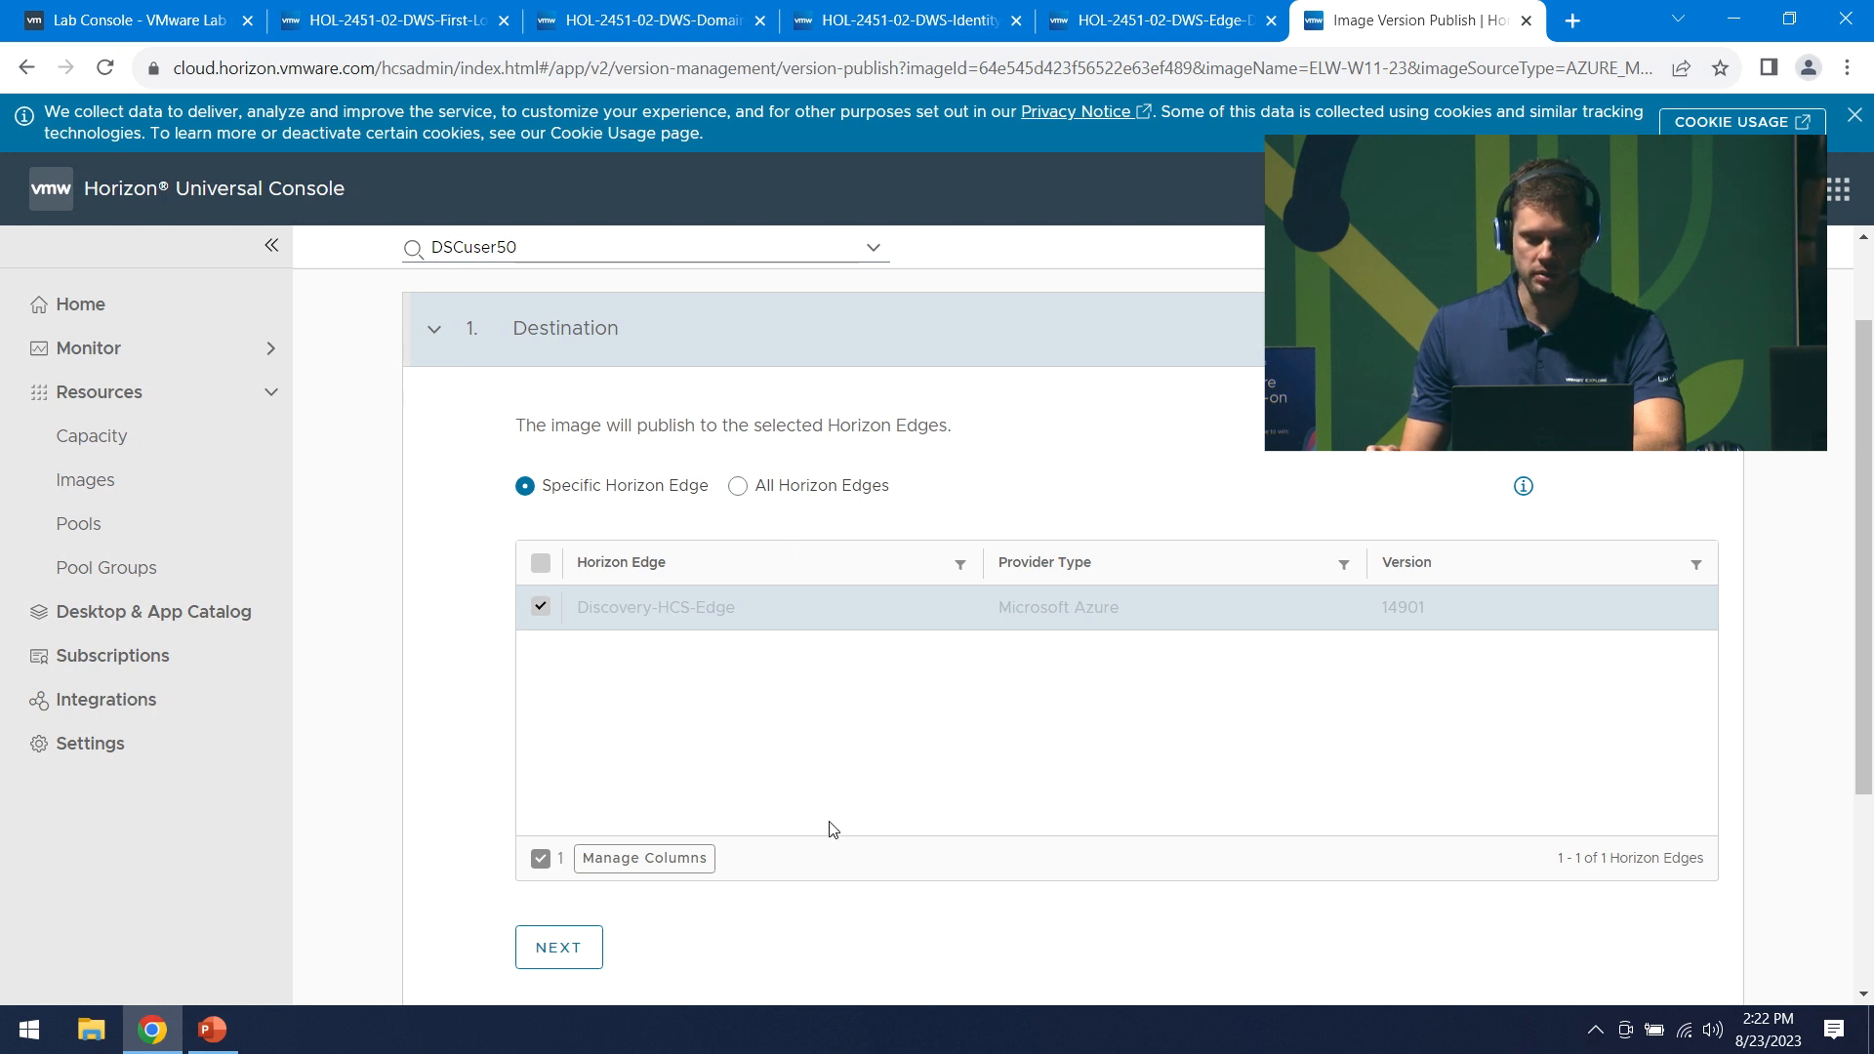
- Accept the Discovery-HCS-Edge destination and keep the default VM properties
scroll(829, 823, down, 2)
click(546, 703)
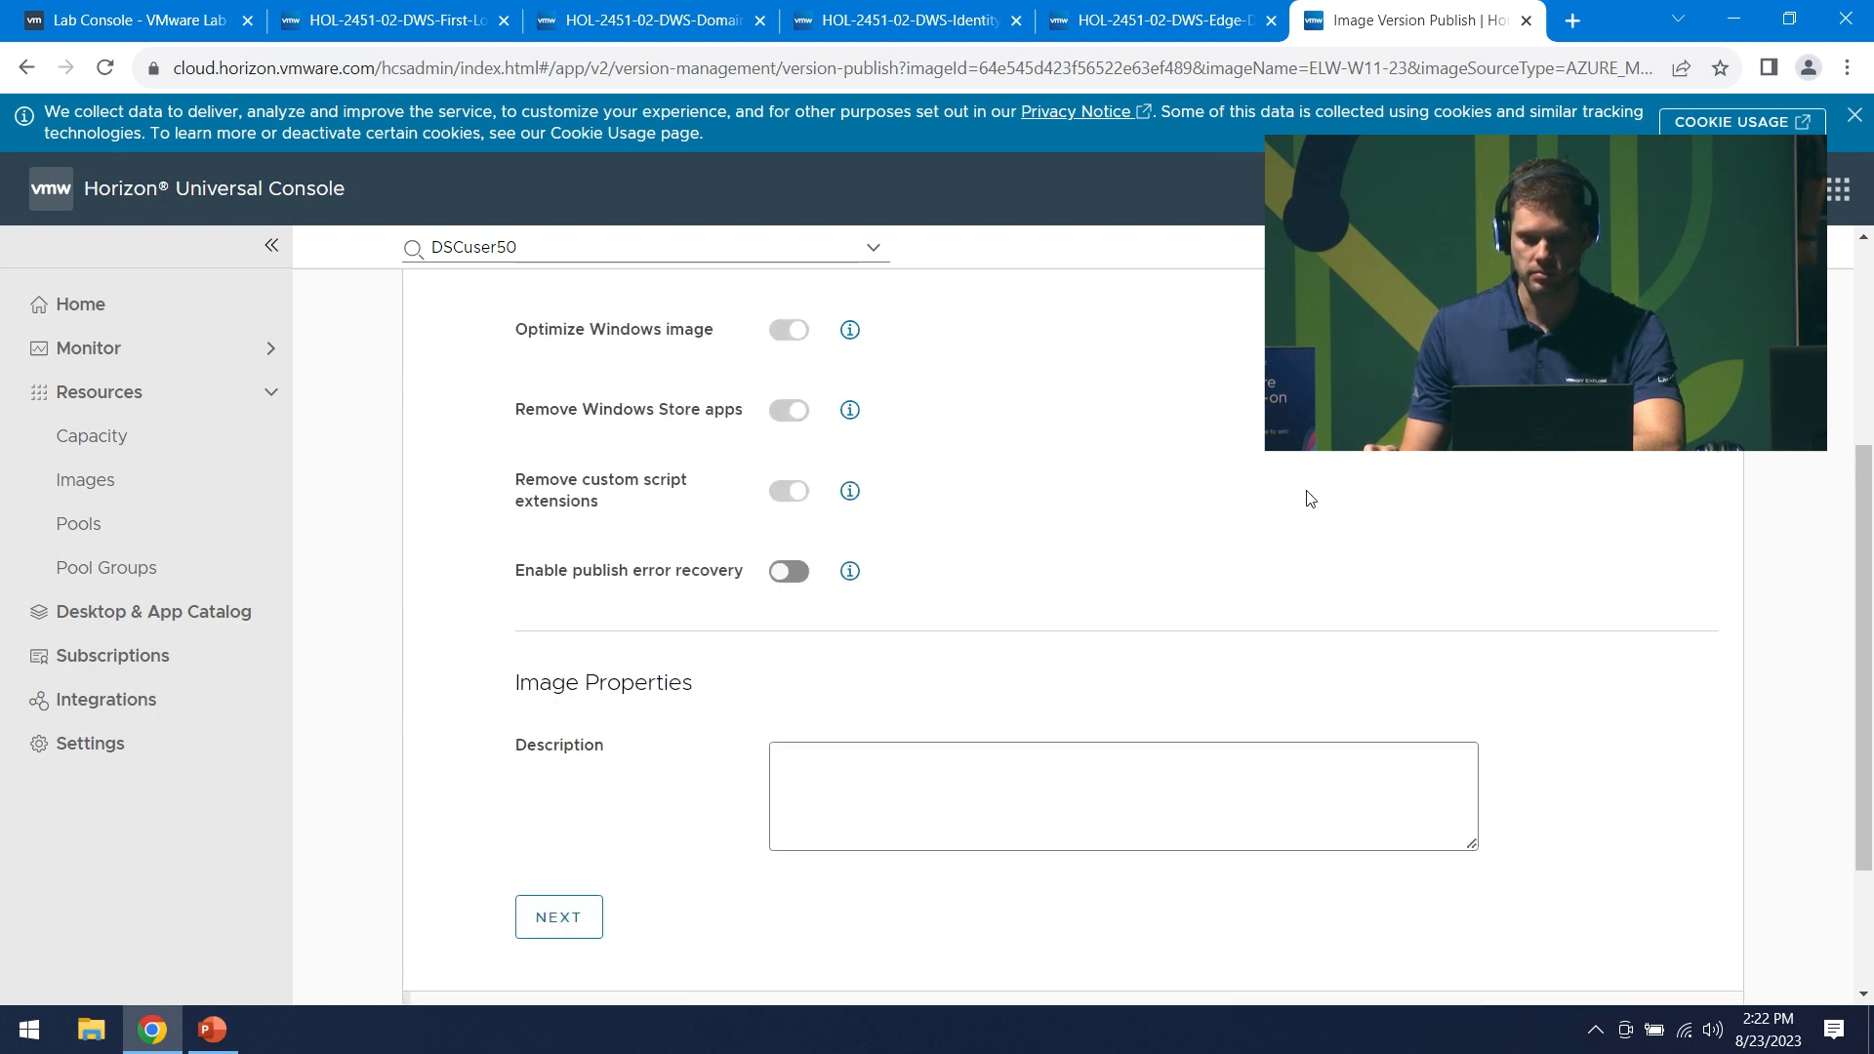
scroll(1311, 498, up, 2)
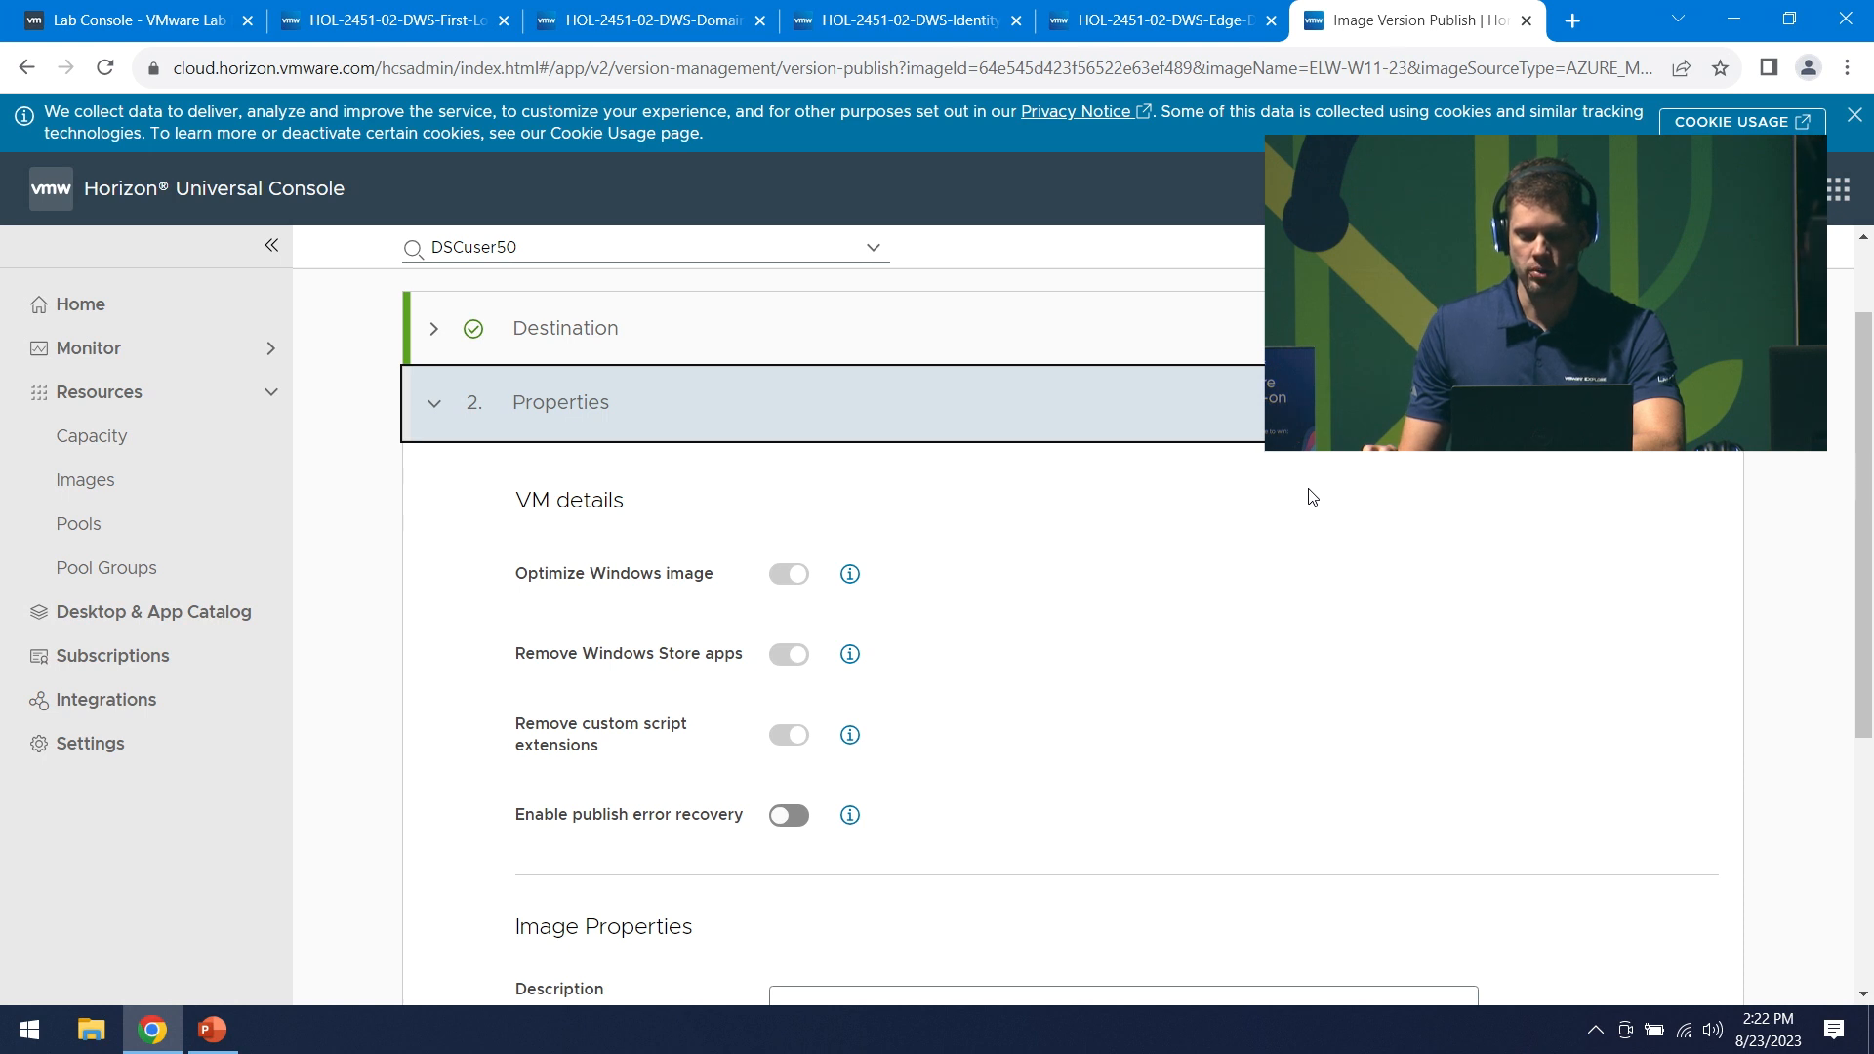
scroll(1310, 499, down, 1)
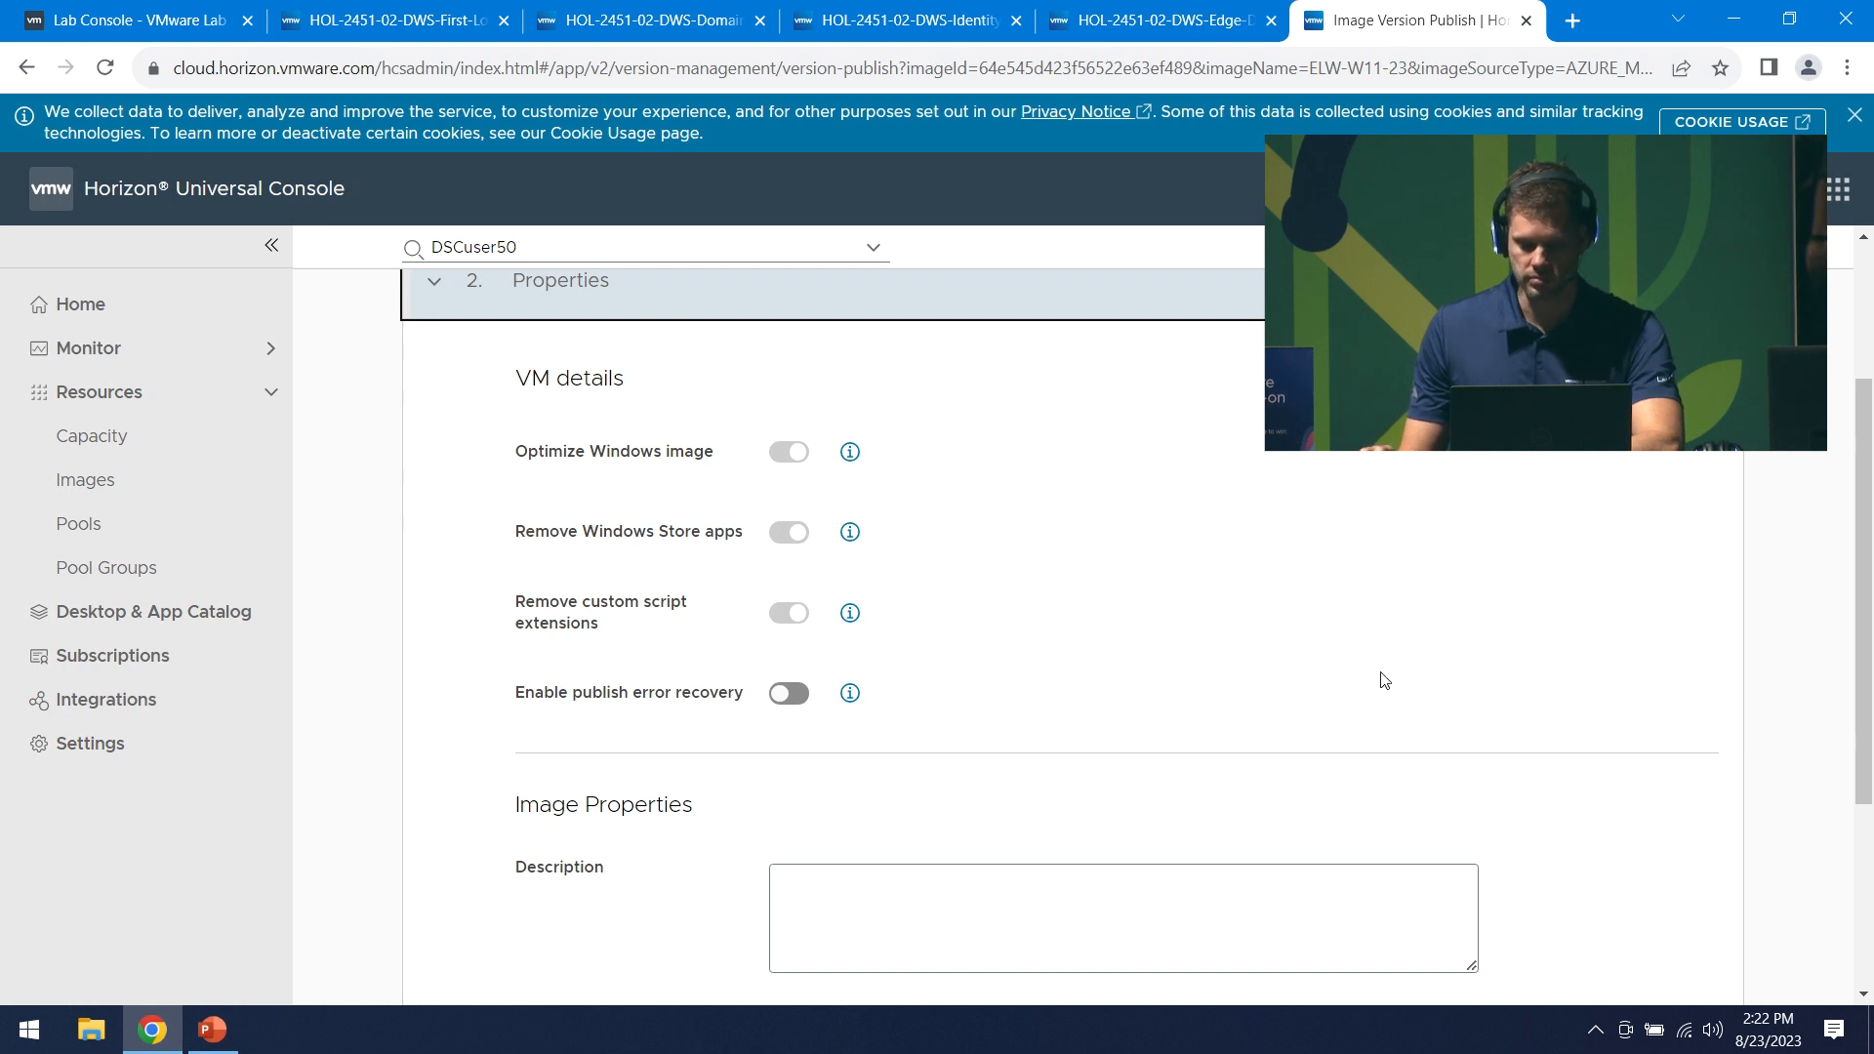
scroll(1380, 677, down, 3)
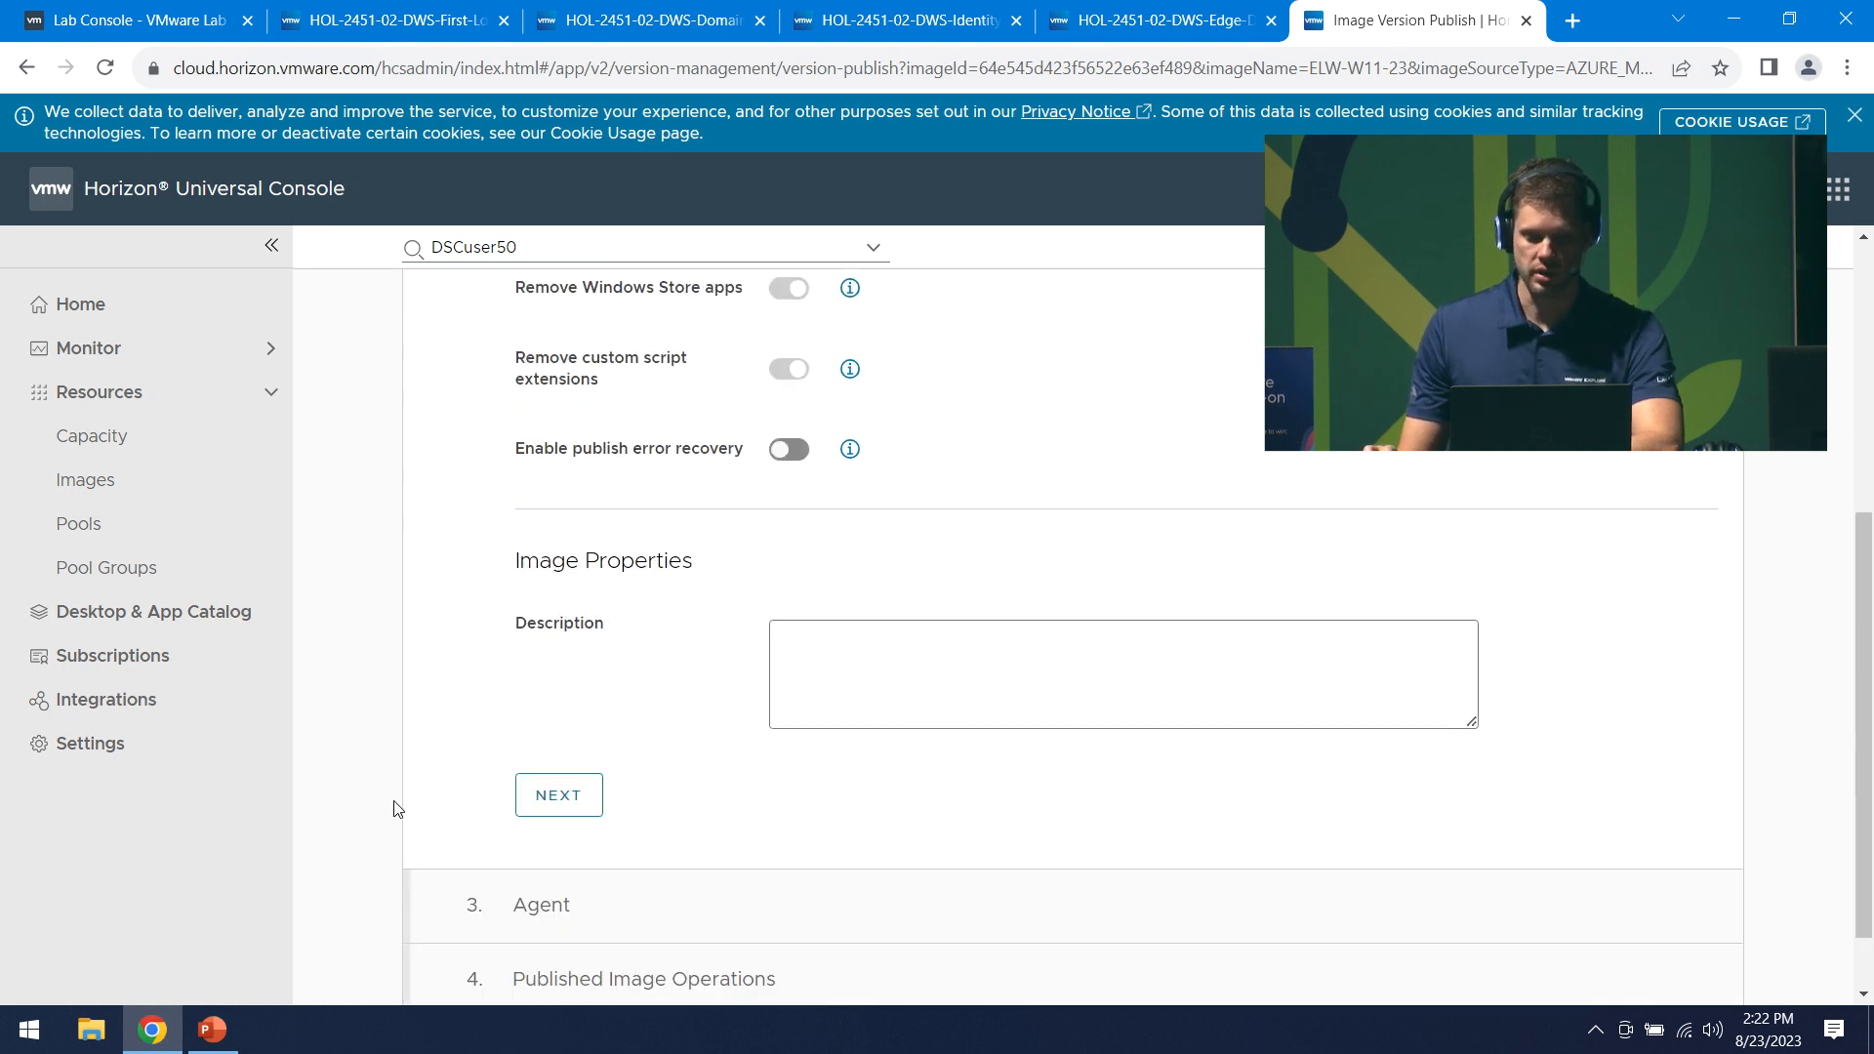
click(590, 800)
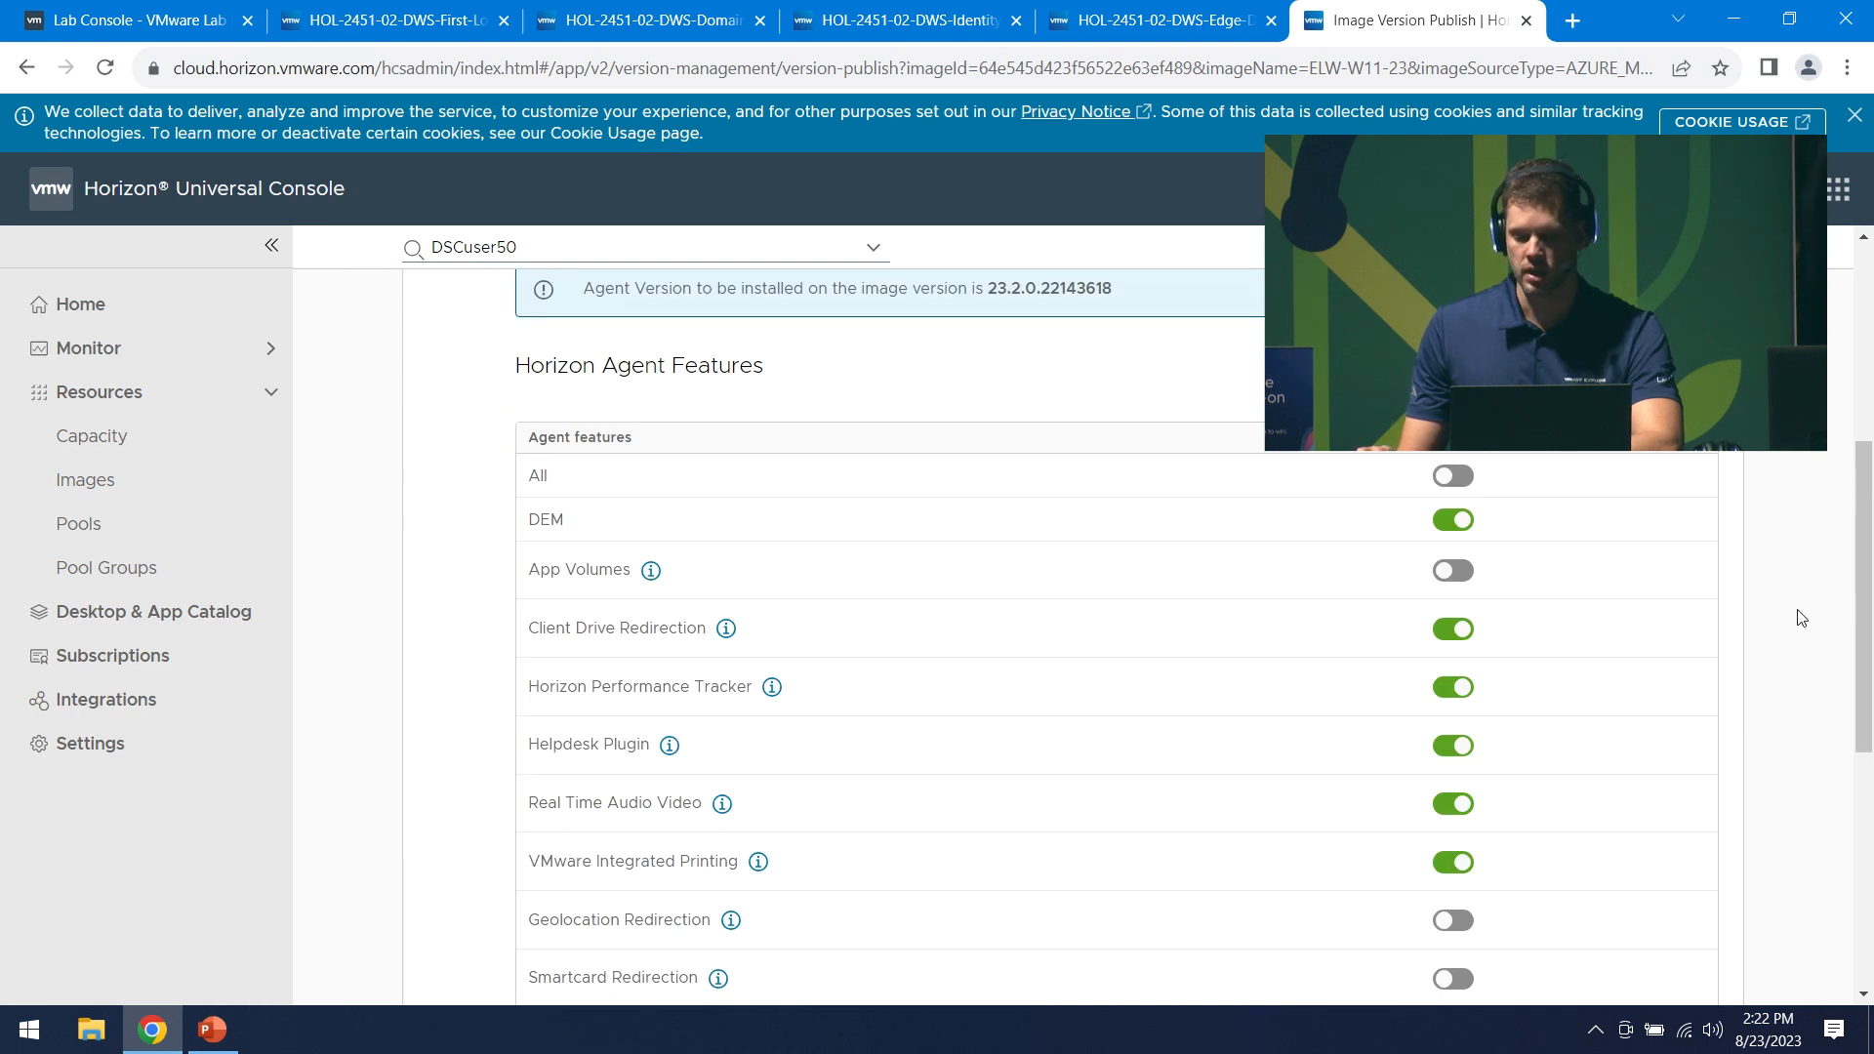
- Turn on the All toggle so every Horizon Agent 23.2.0.22143618 feature, including App Volumes, is enabled
scroll(1802, 618, up, 1)
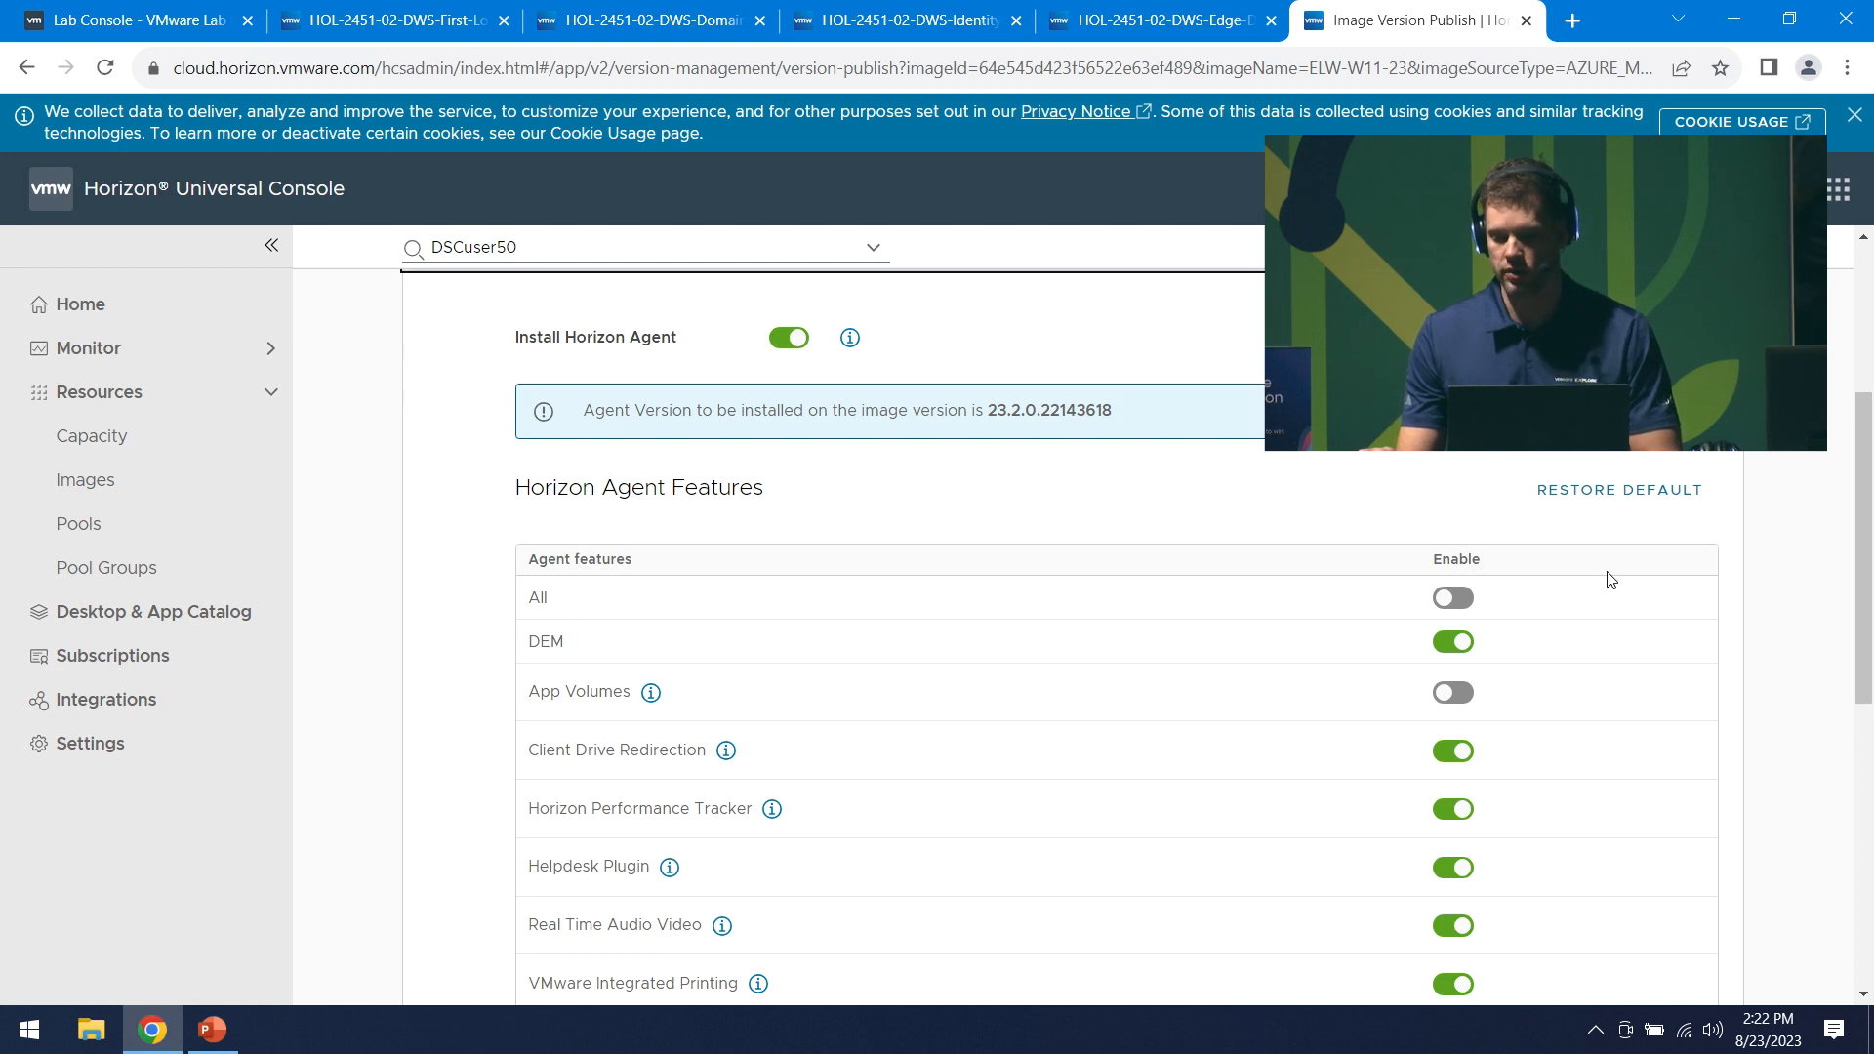
click(1446, 607)
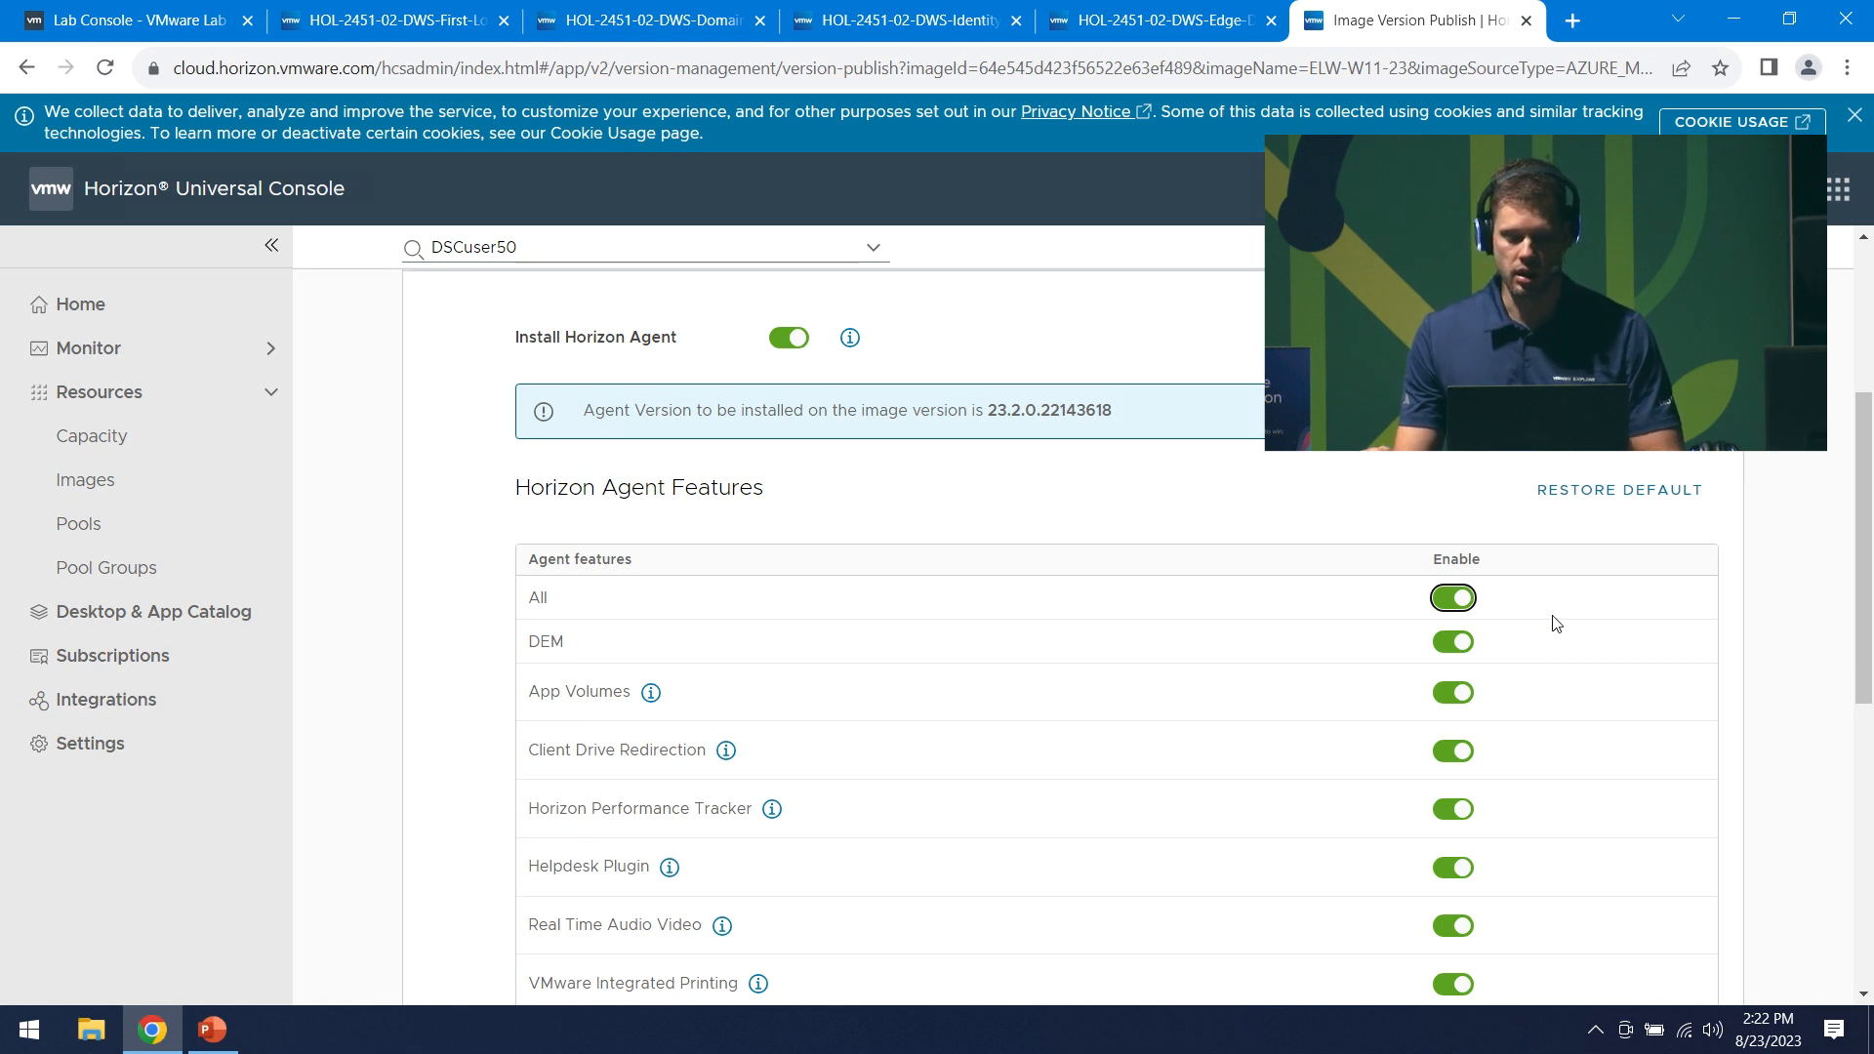
scroll(1556, 623, down, 3)
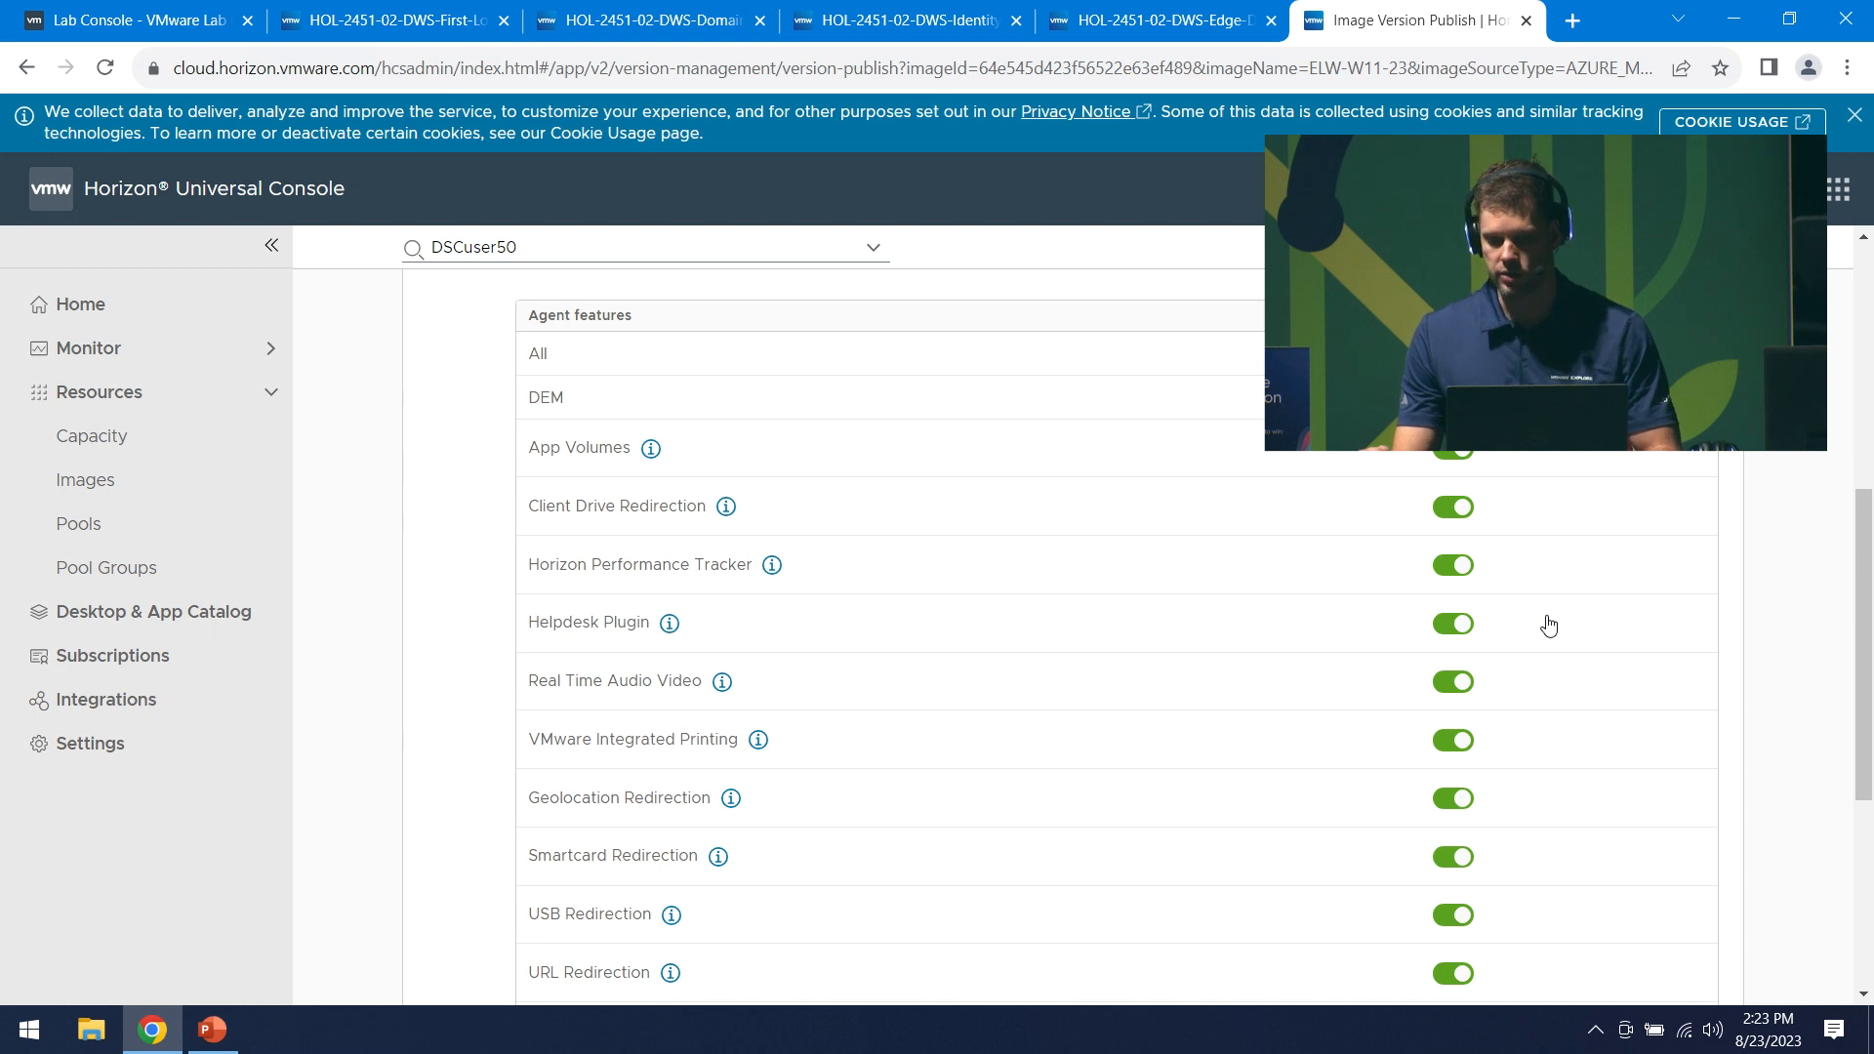
scroll(1550, 624, down, 3)
scroll(1547, 617, up, 2)
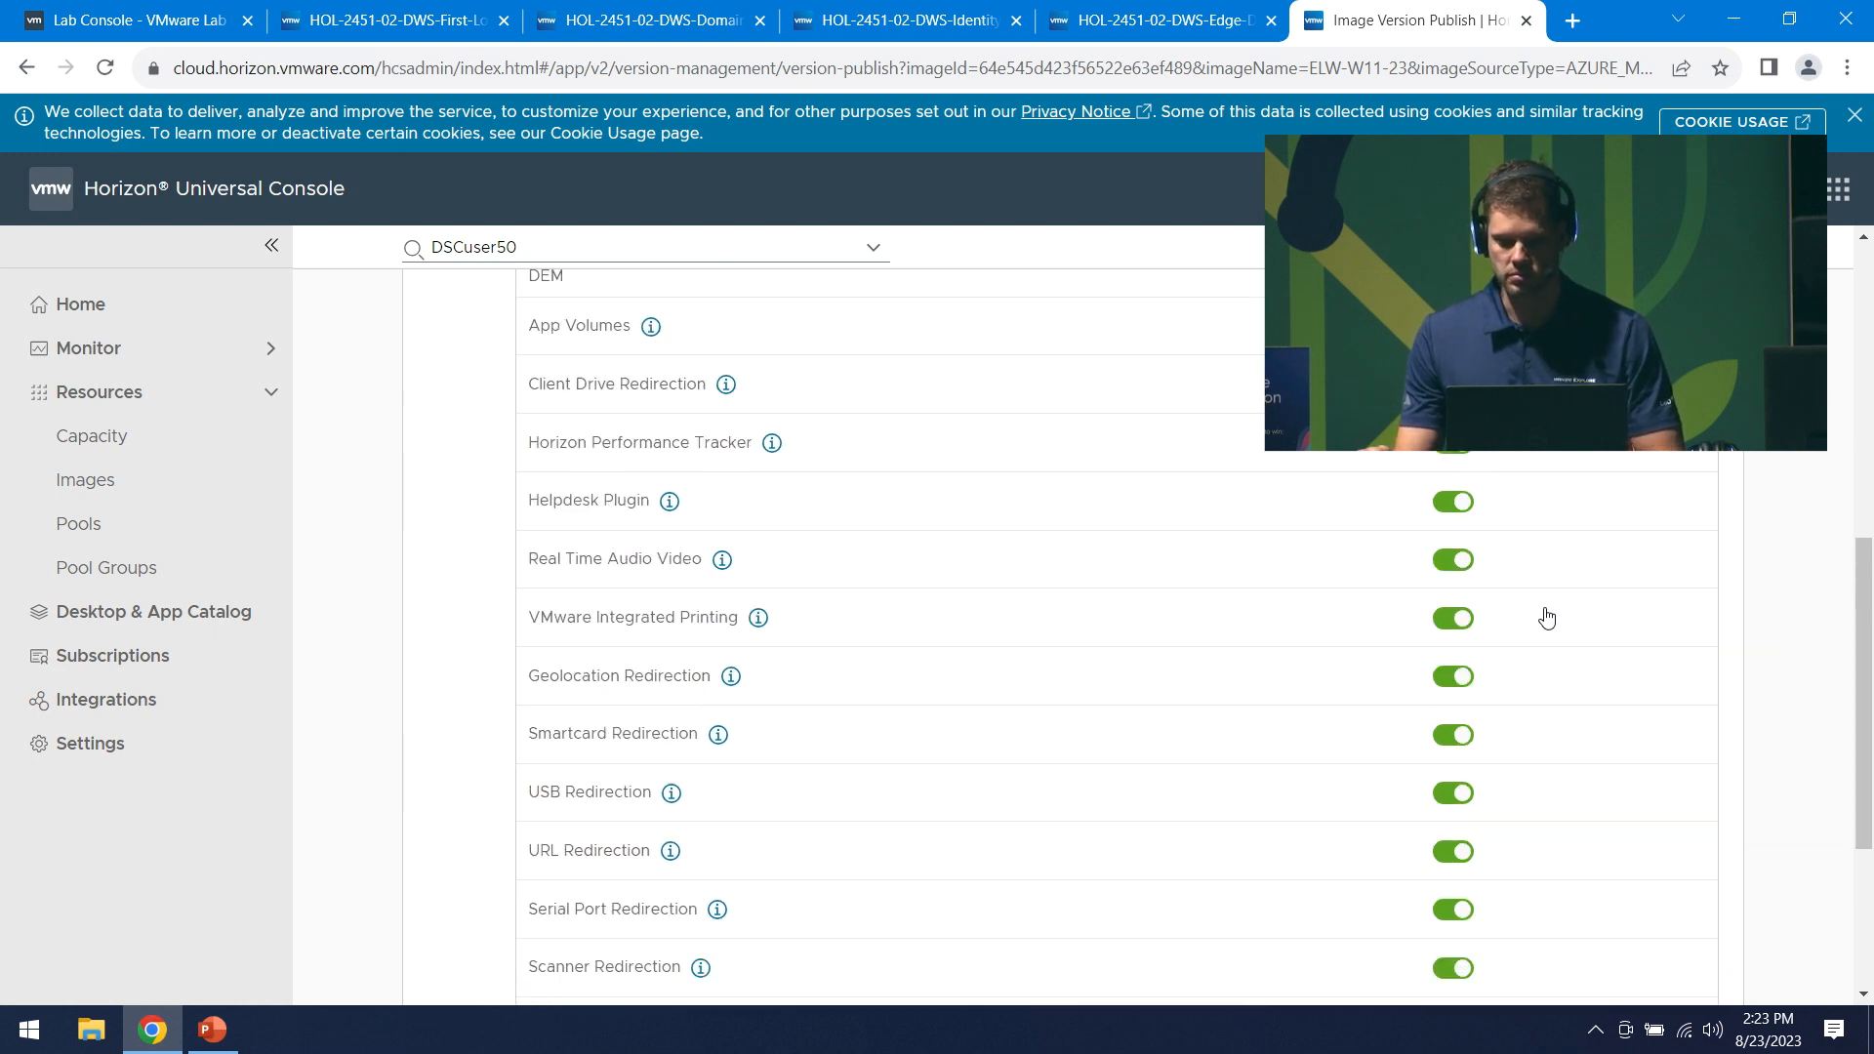
scroll(1547, 618, down, 3)
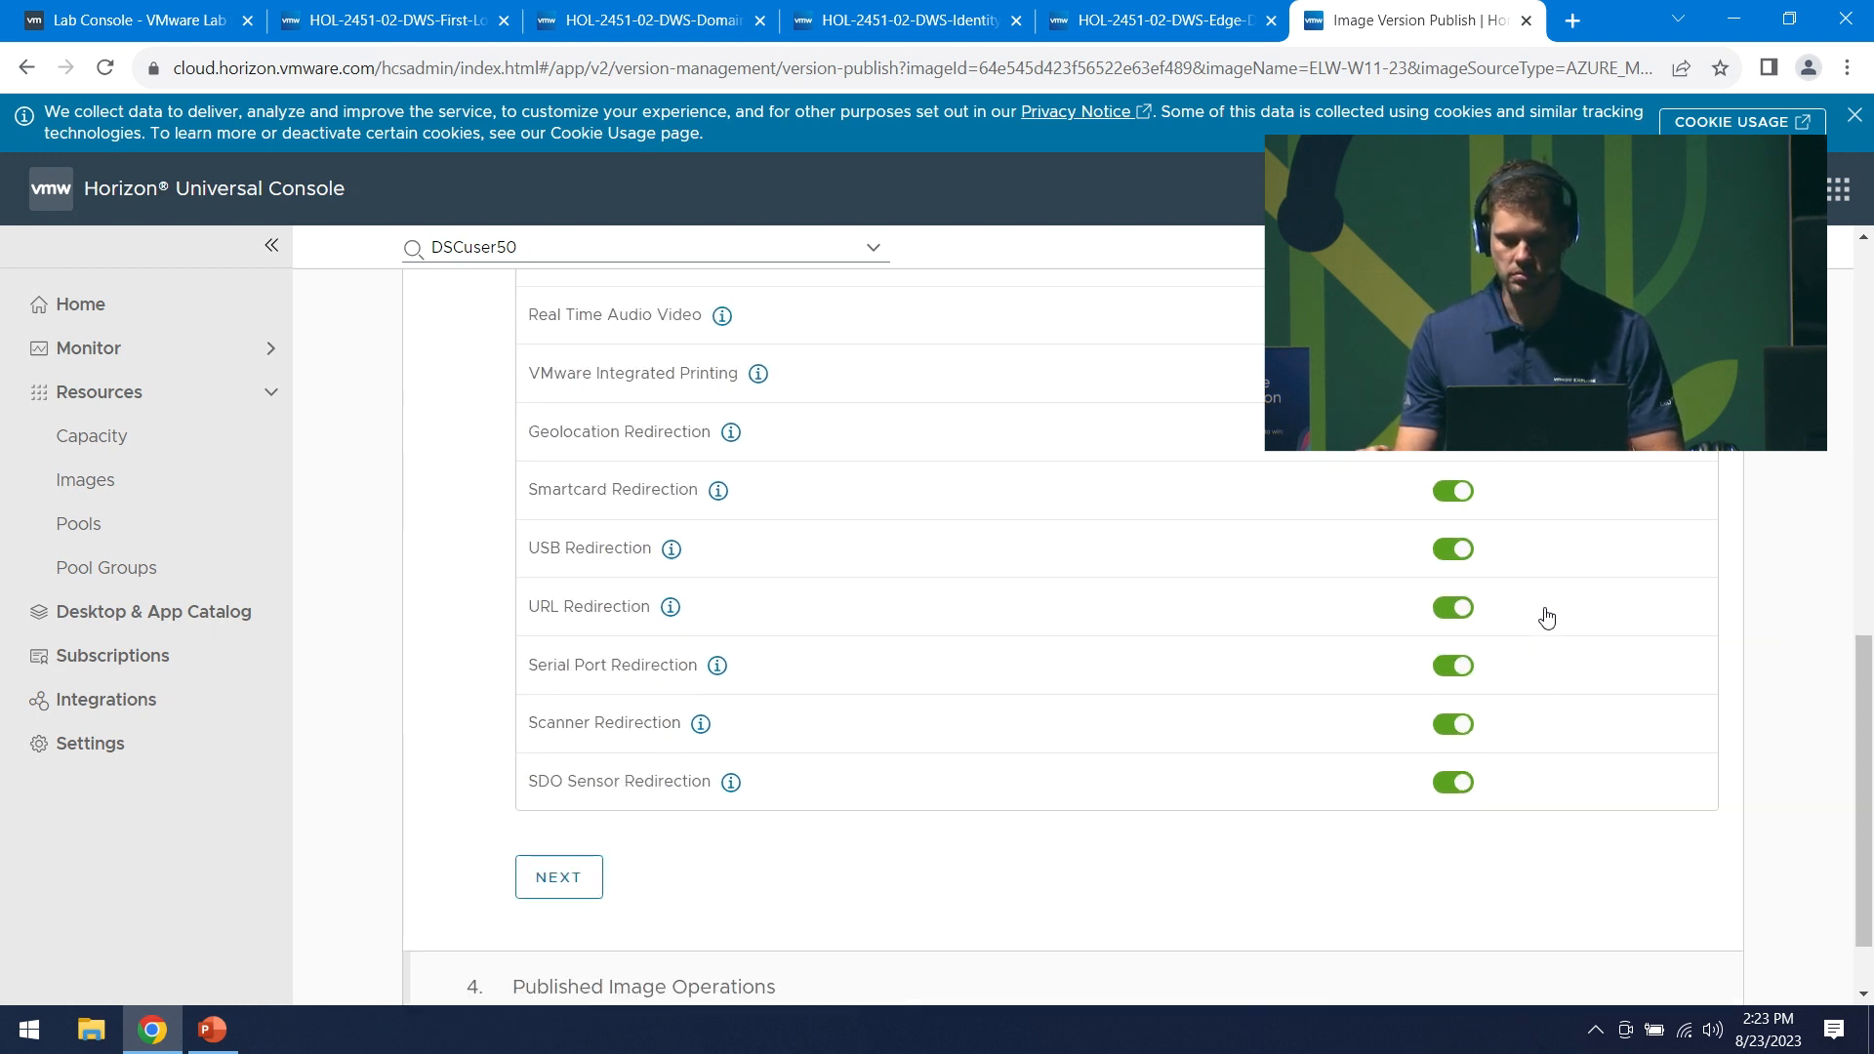
- Publish ELW-W11-23 version 1.0.0 with remote application scanning and image validation left off
click(554, 884)
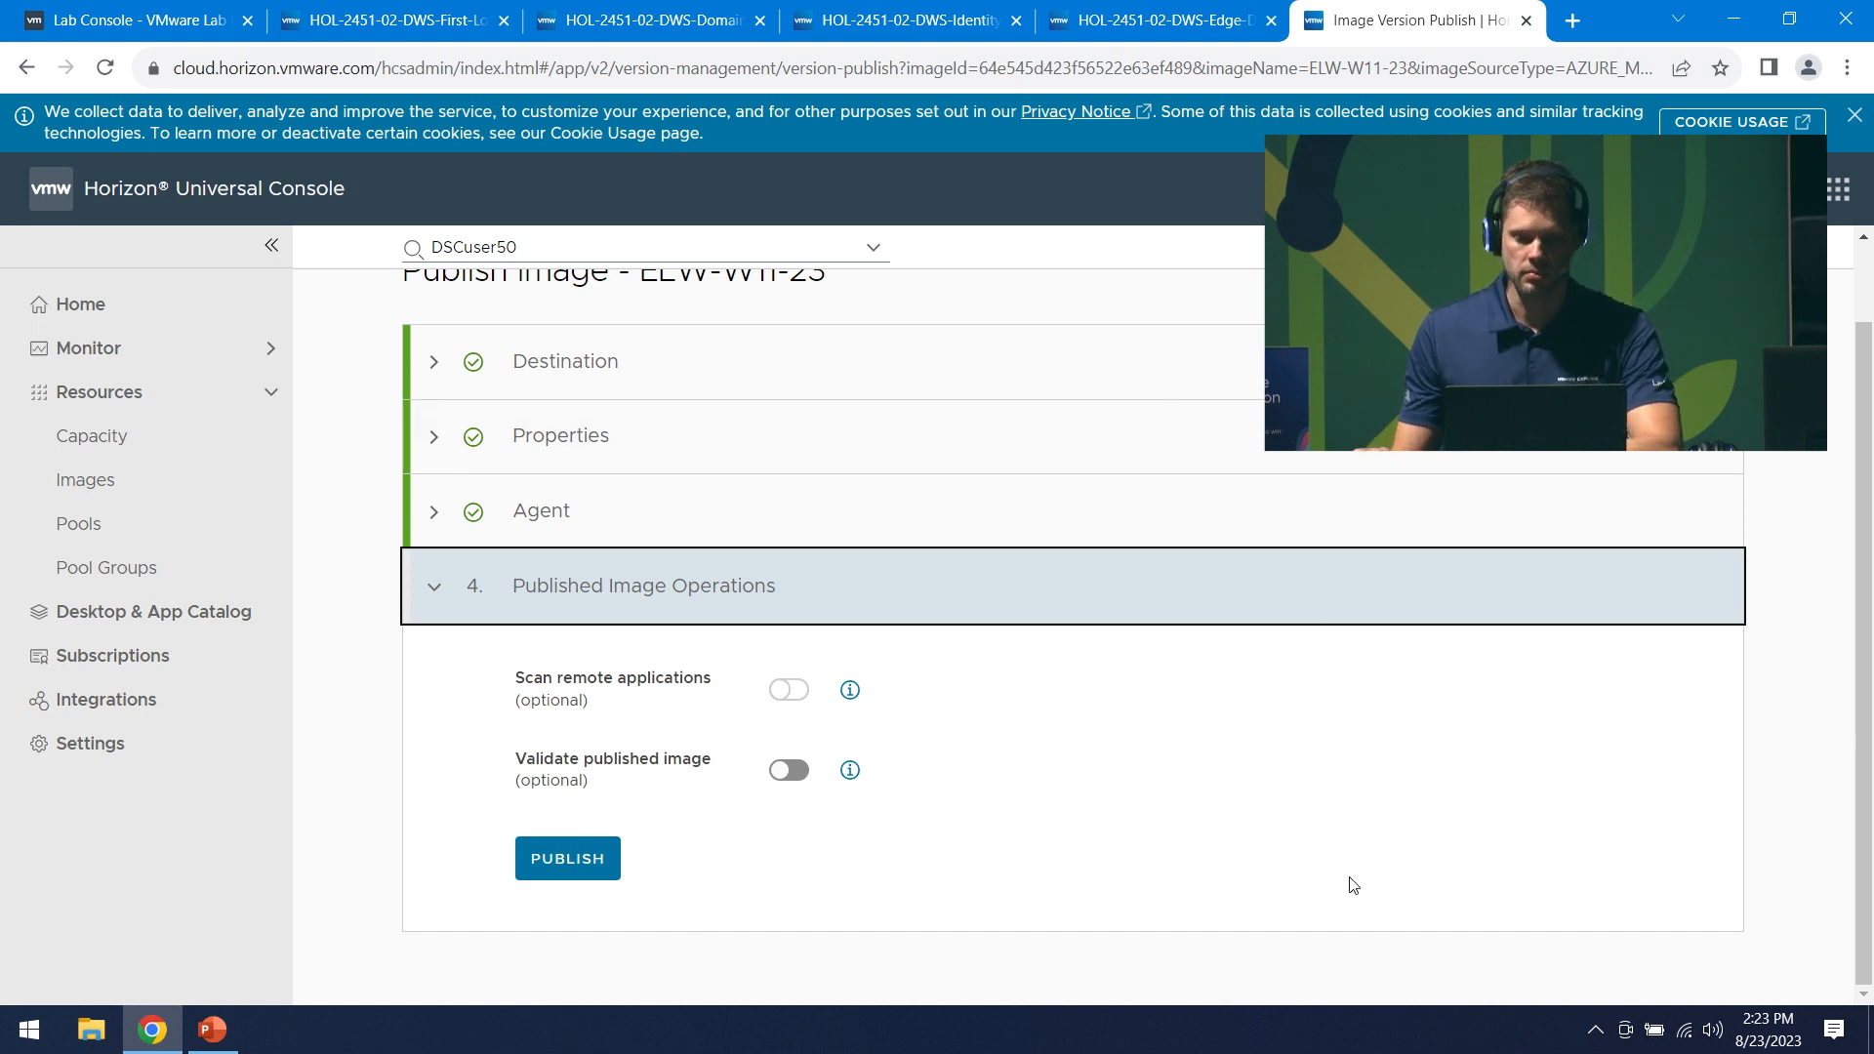
scroll(1355, 885, up, 1)
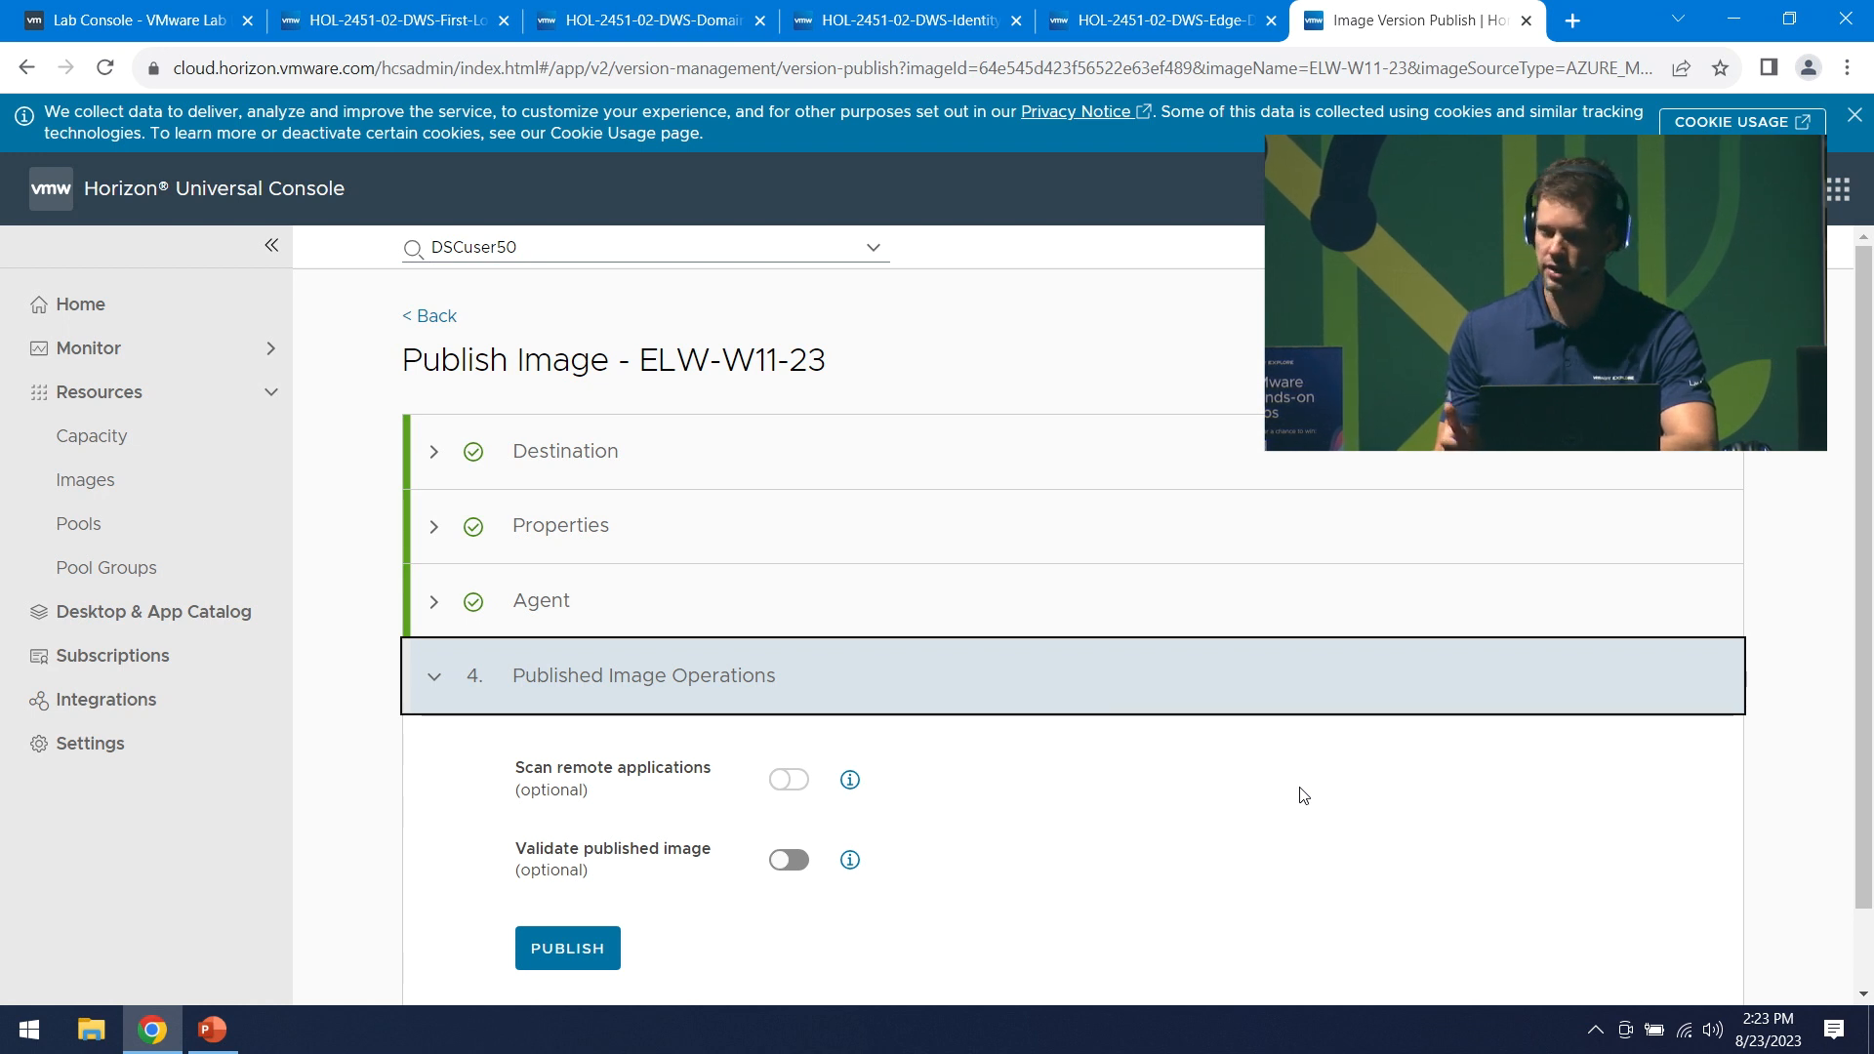
right_click(1325, 828)
click(953, 737)
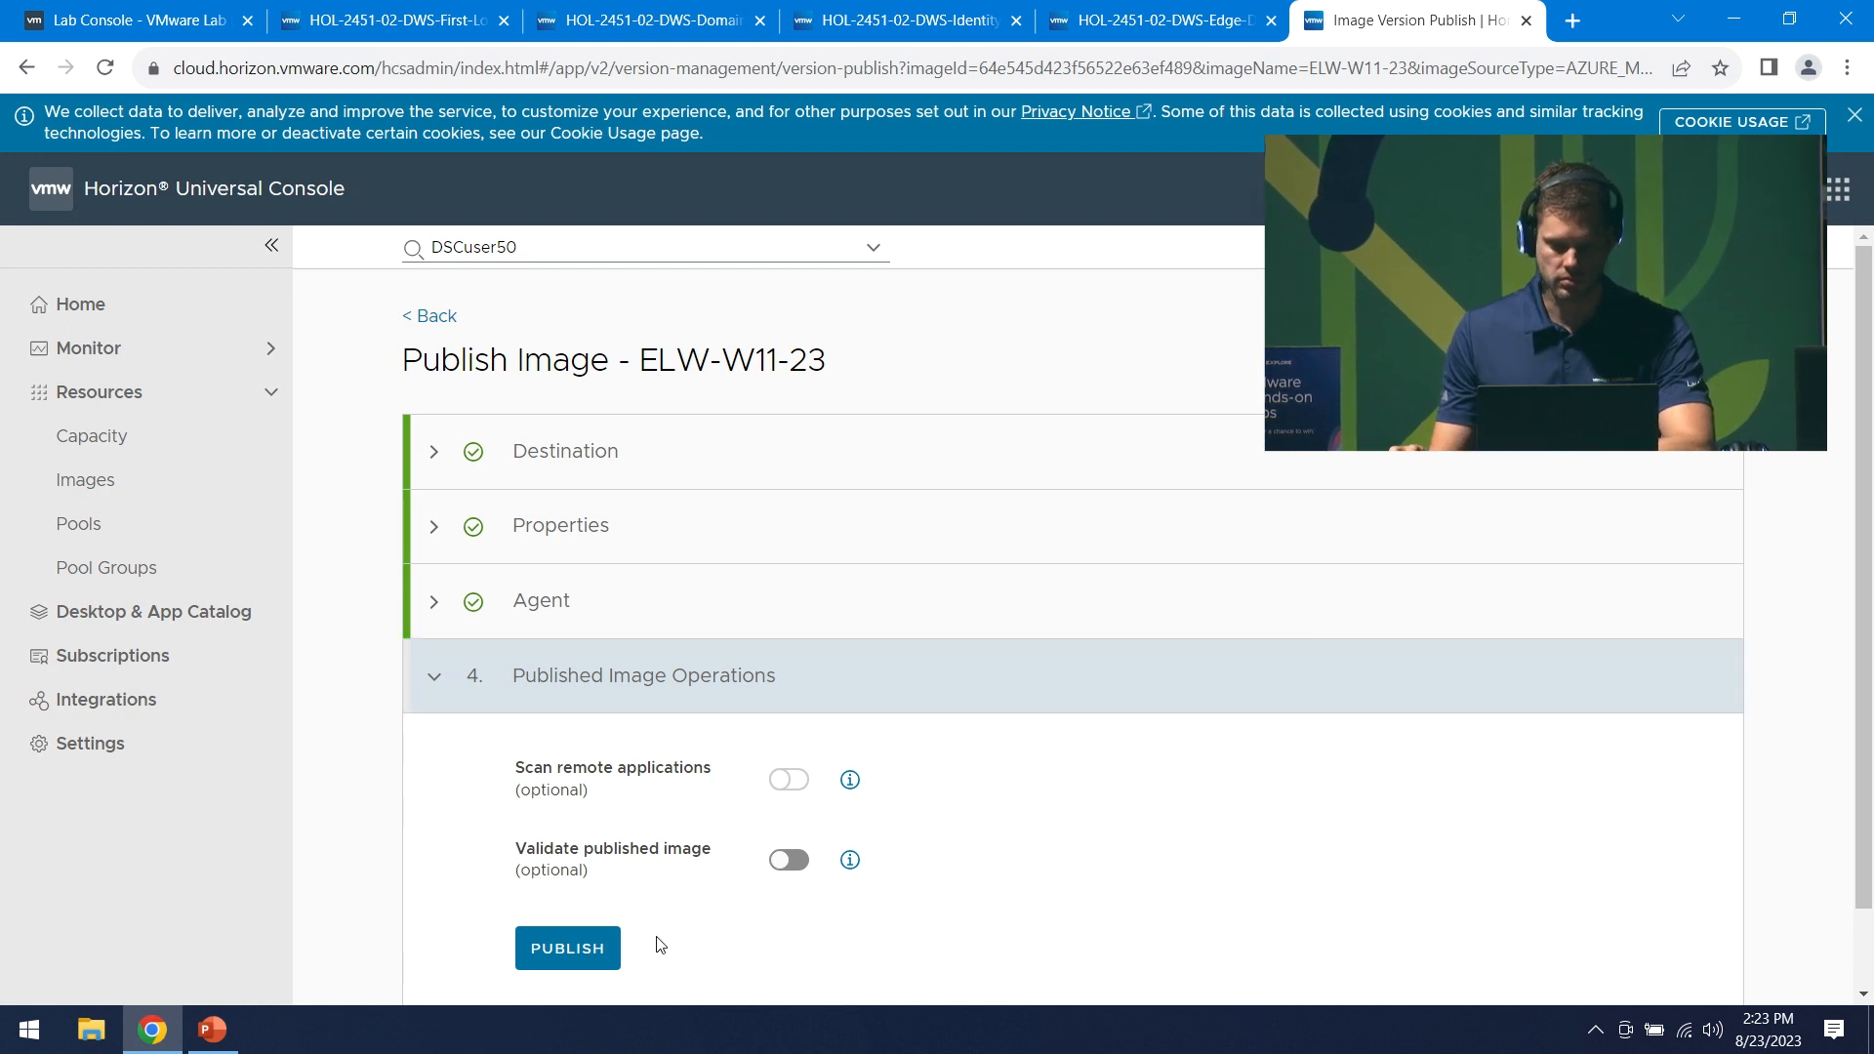
click(547, 945)
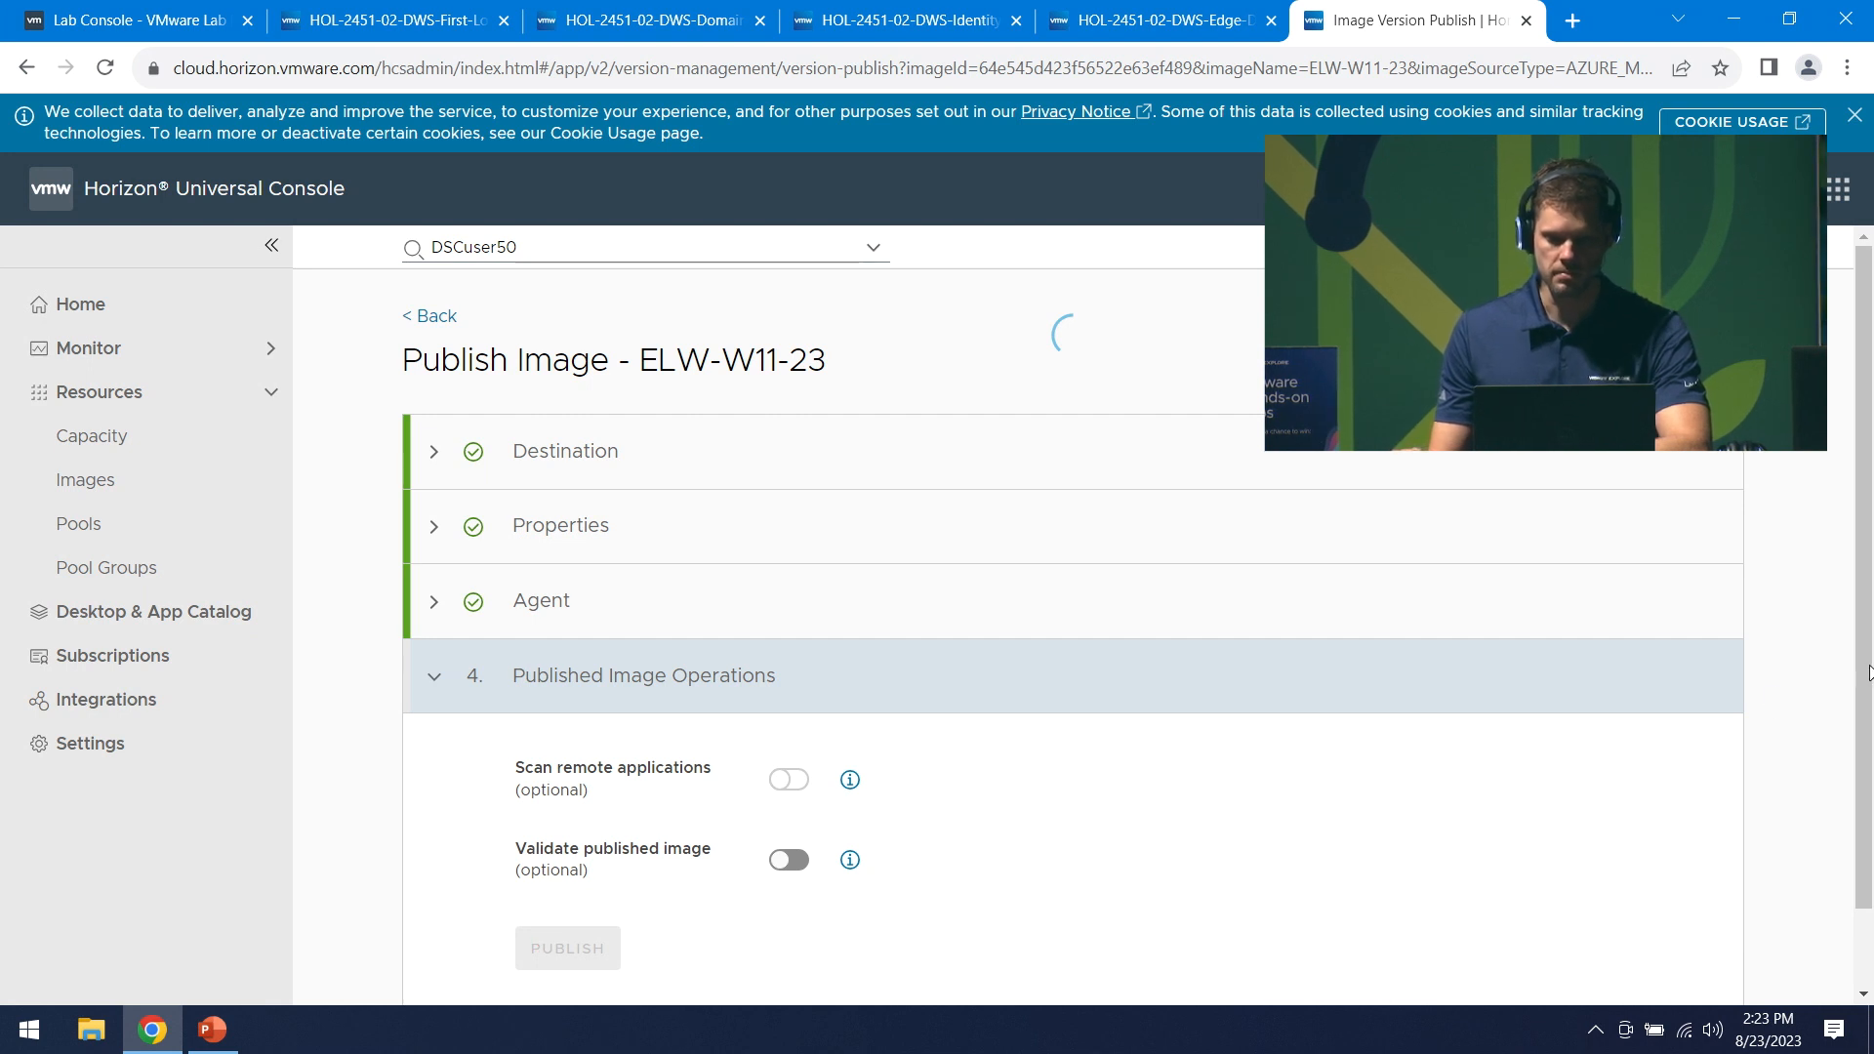
scroll(1756, 662, down, 1)
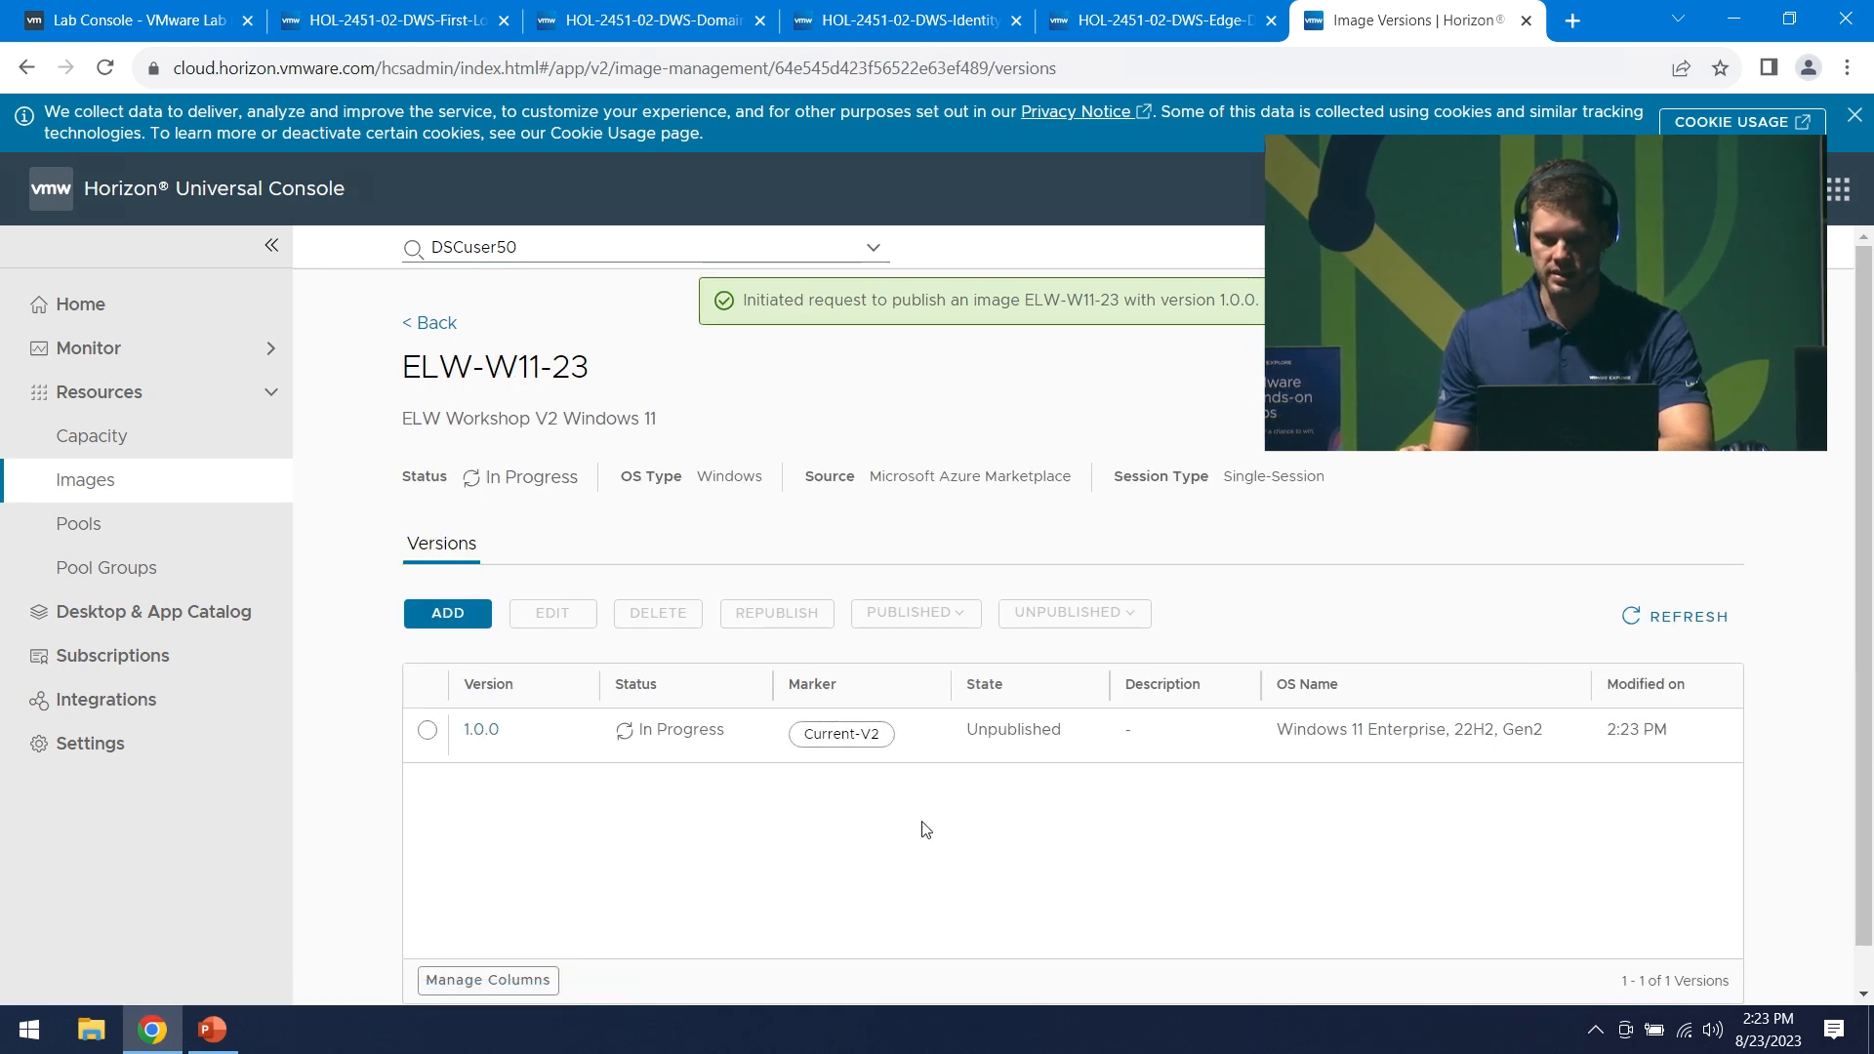
- Go back to the Images list, then open the Pools page to add a new pool
click(433, 322)
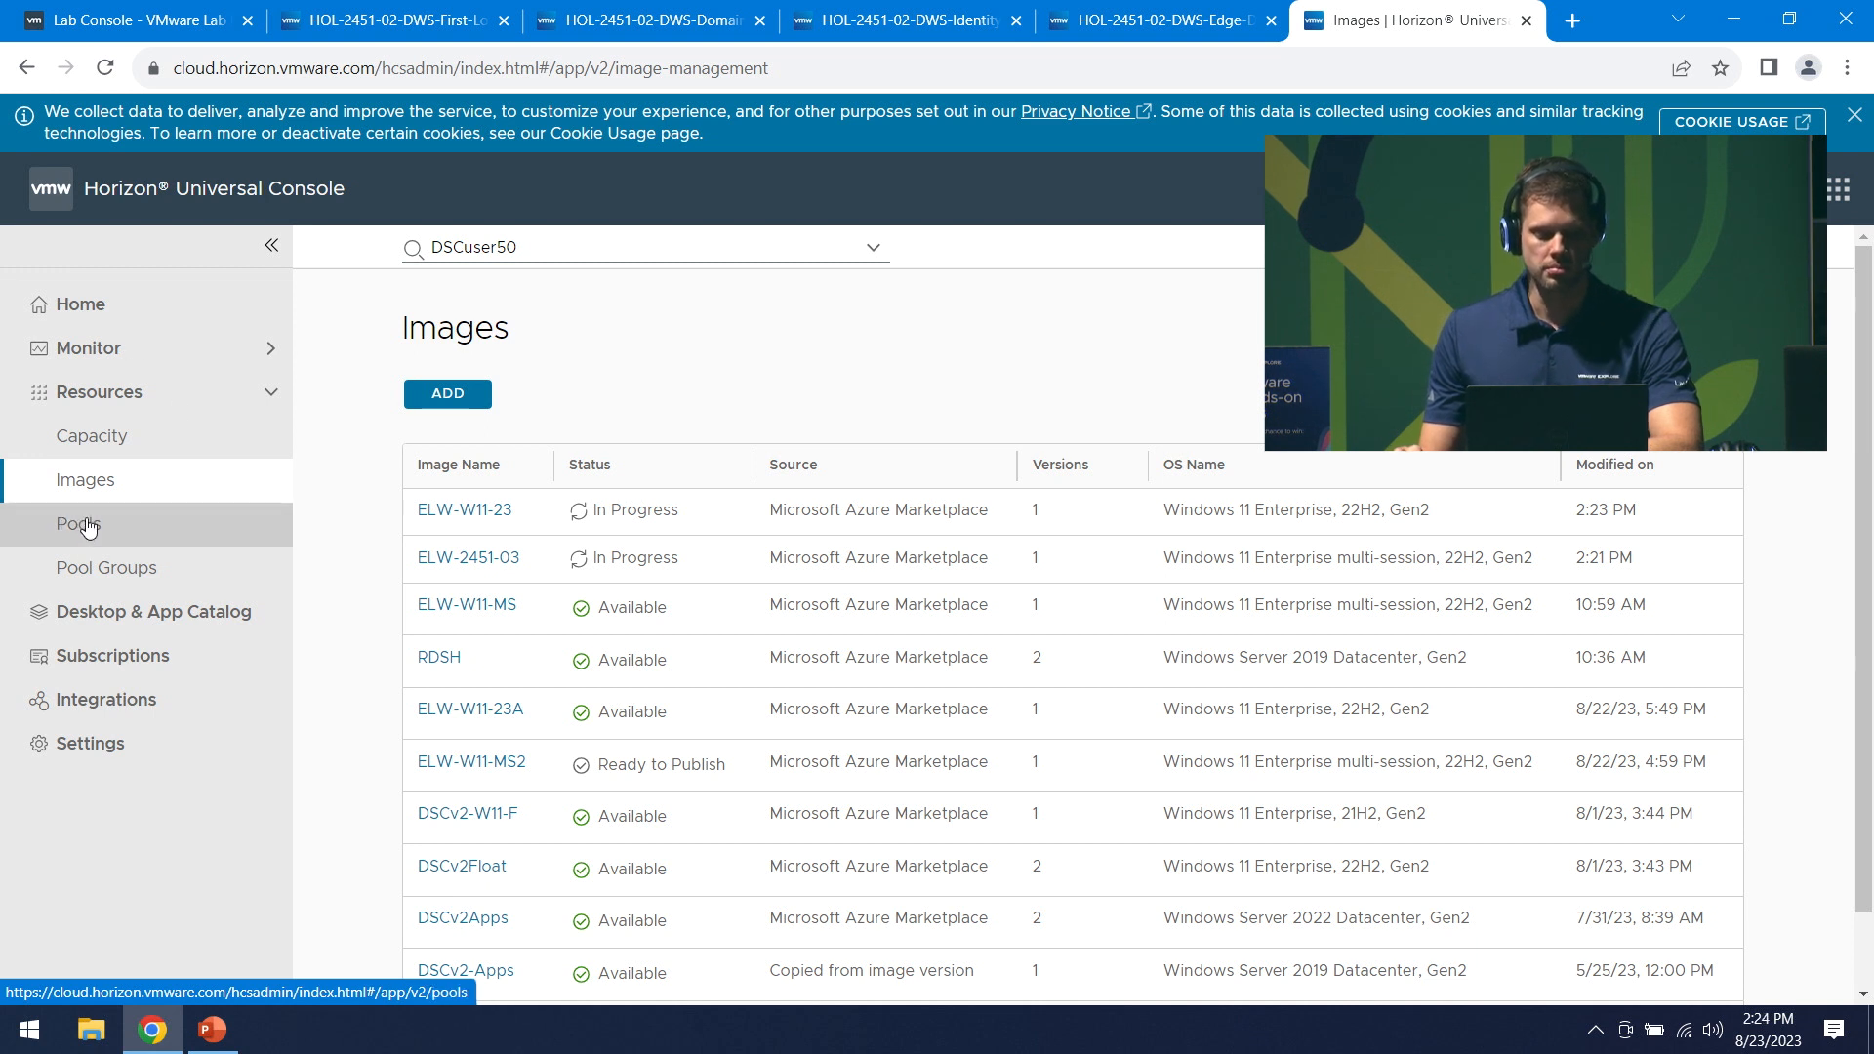
click(149, 536)
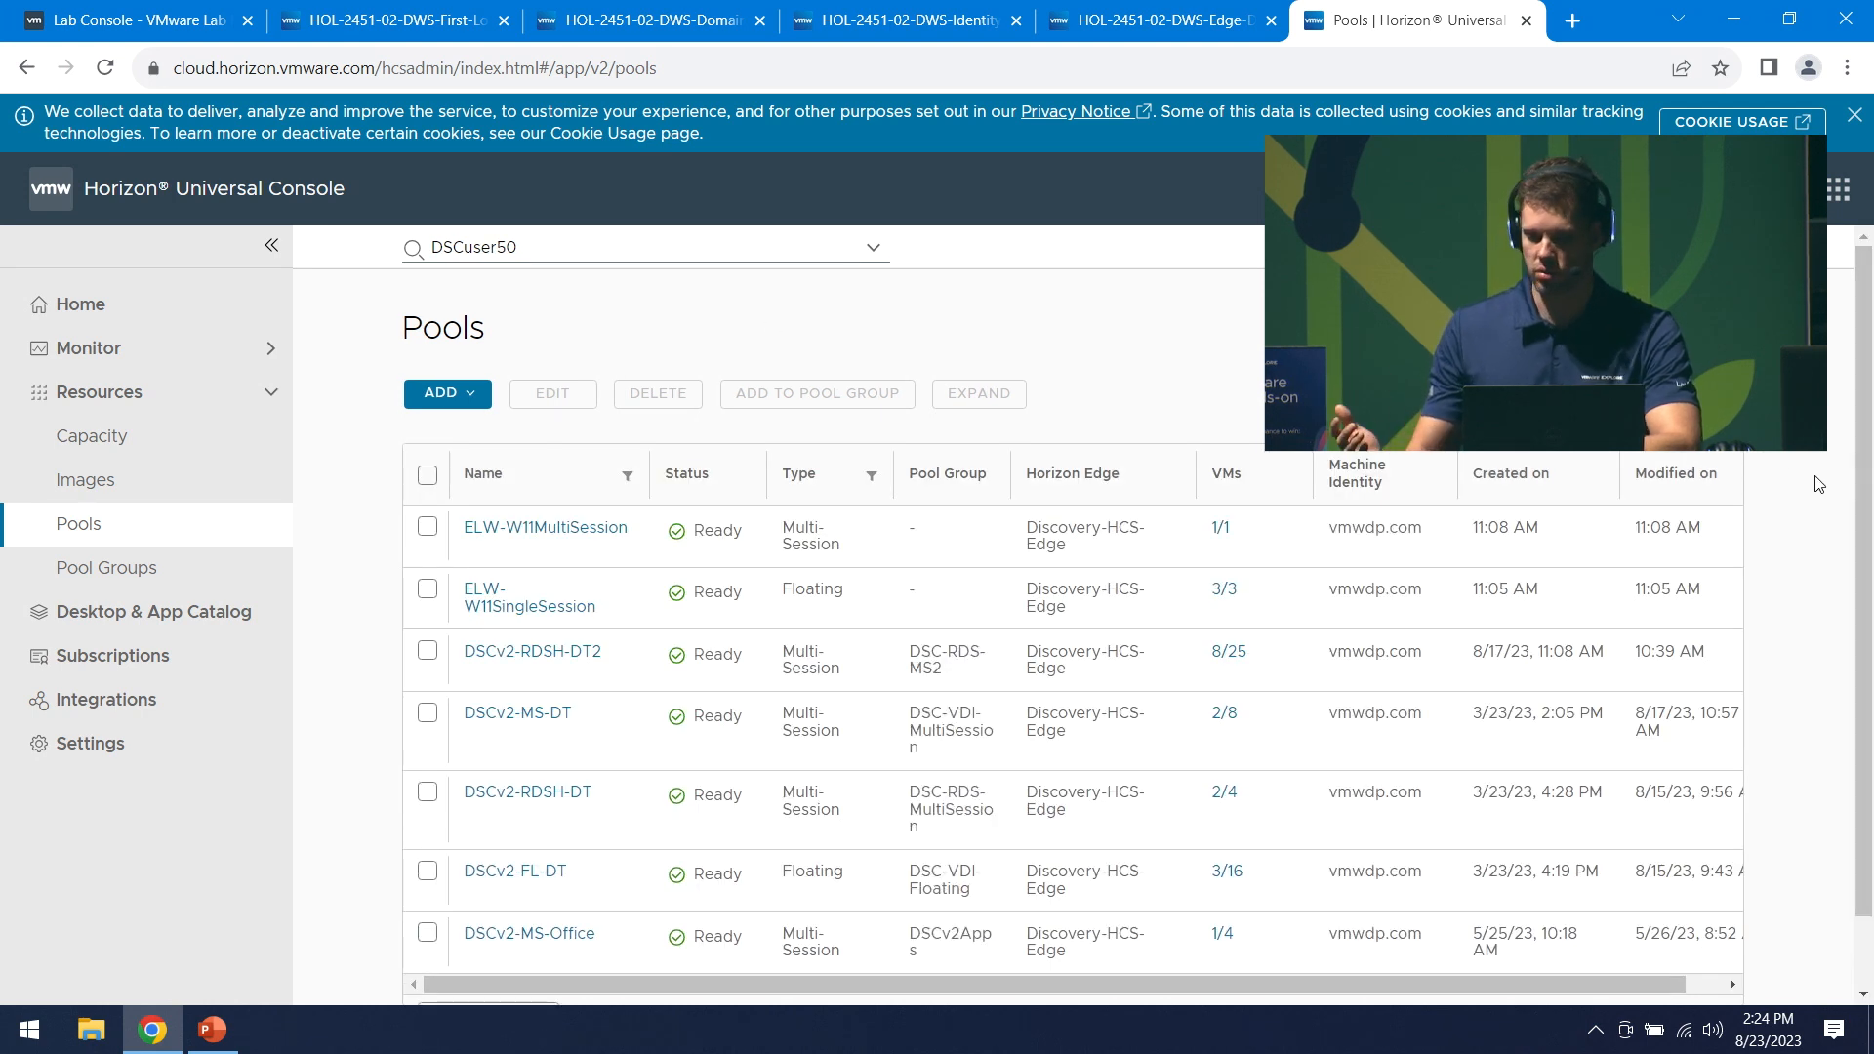
click(444, 399)
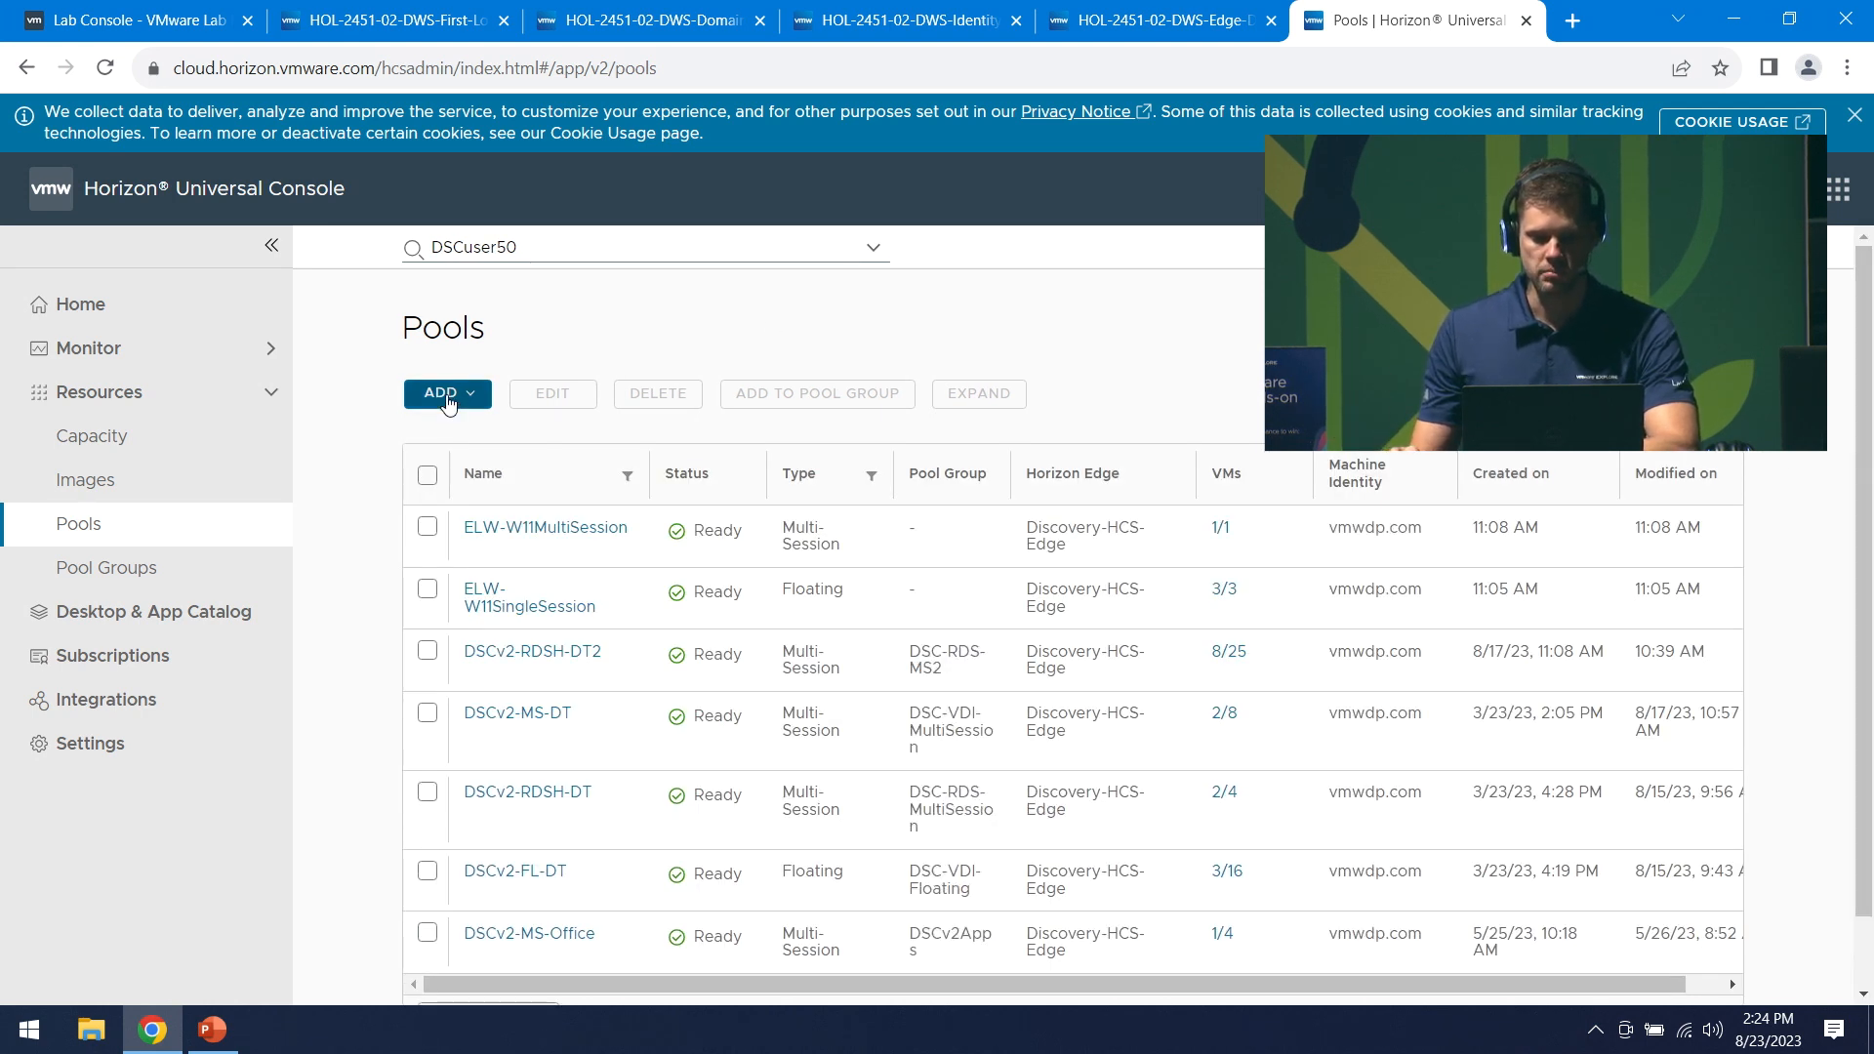
- Add a Microsoft Azure pool named ELW-2451-03 with pool type Multi-session
click(439, 457)
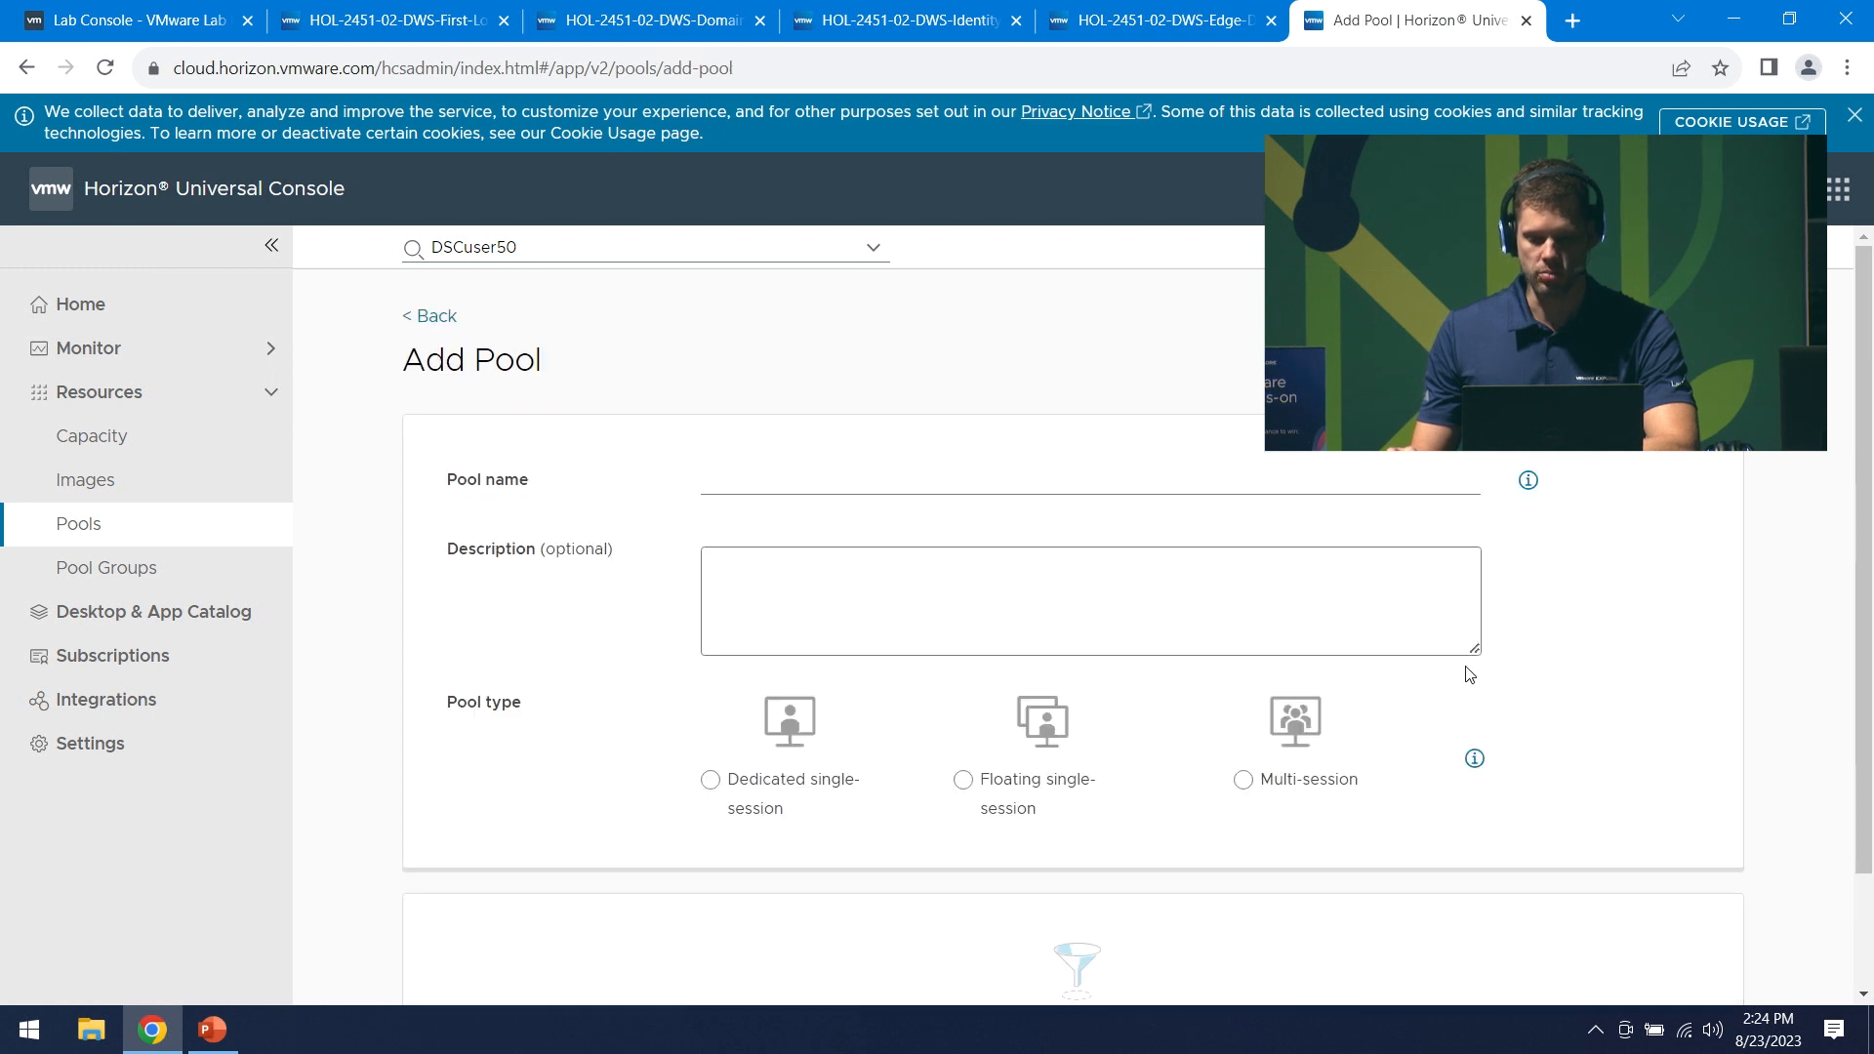
click(754, 492)
text(ELW)
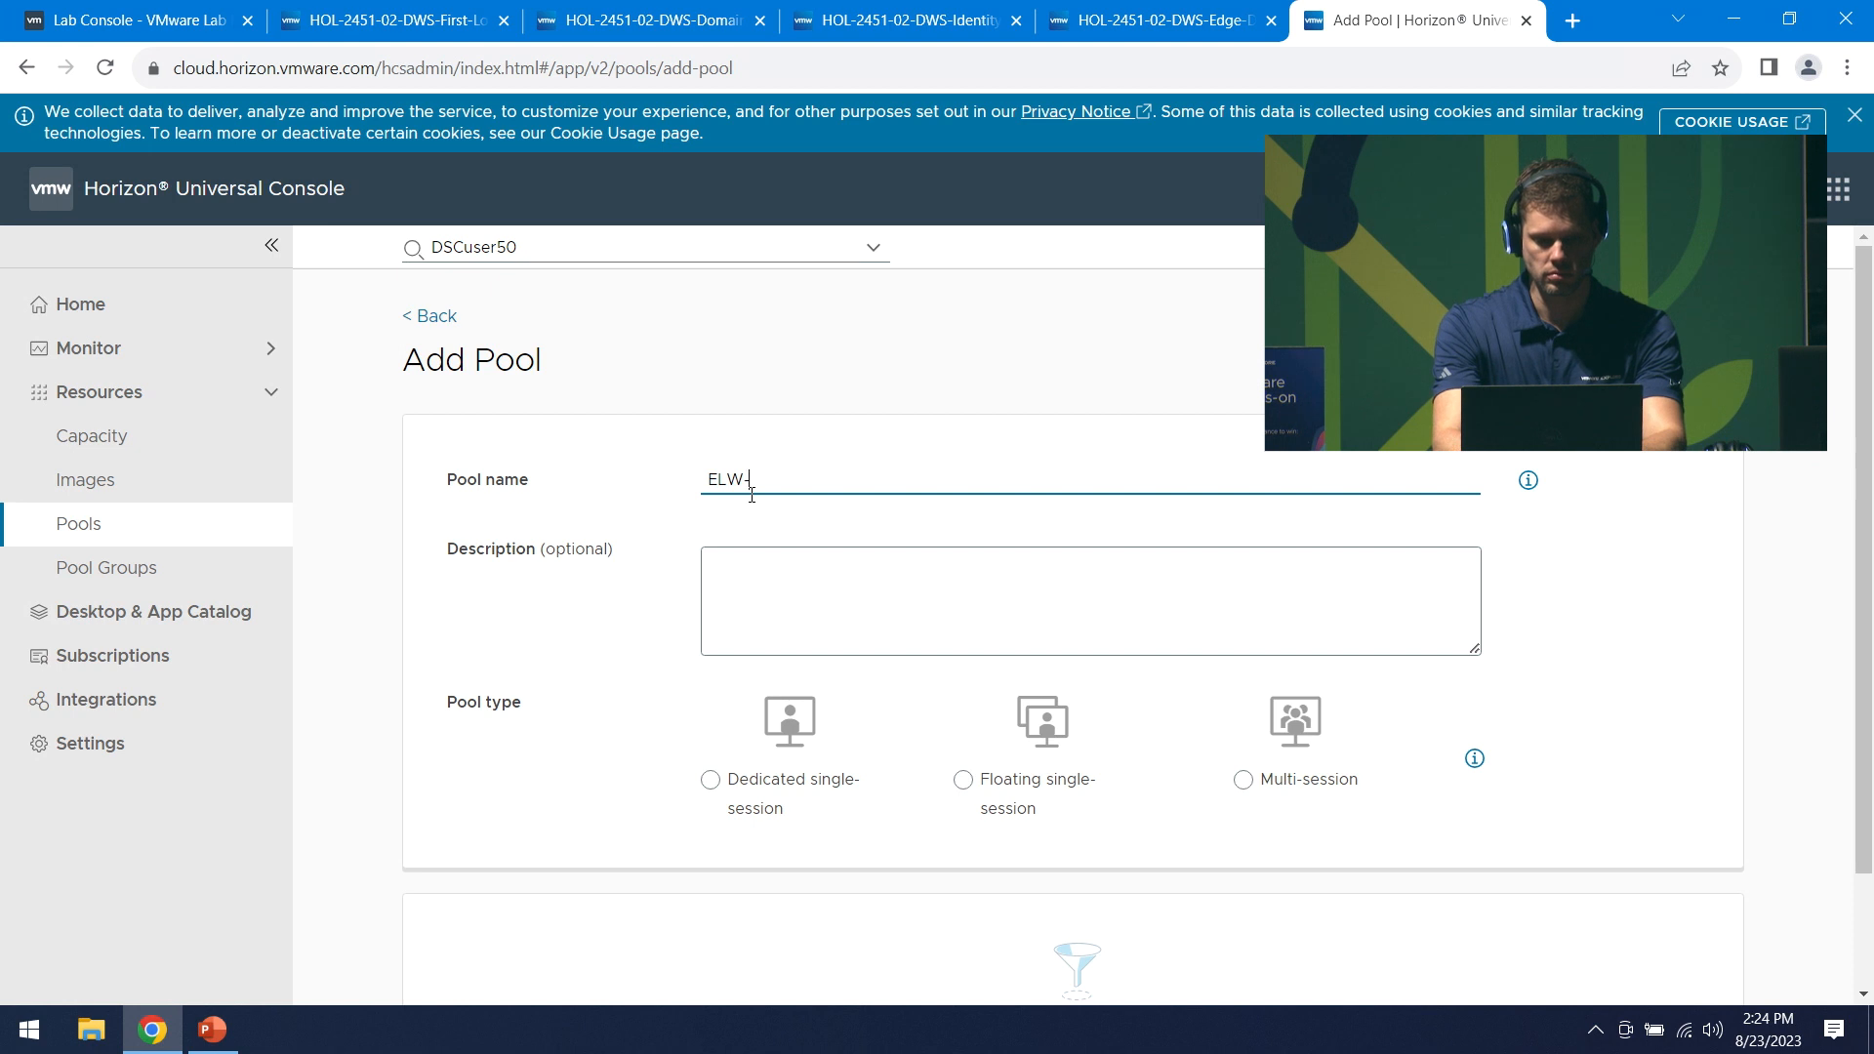
text(-2)
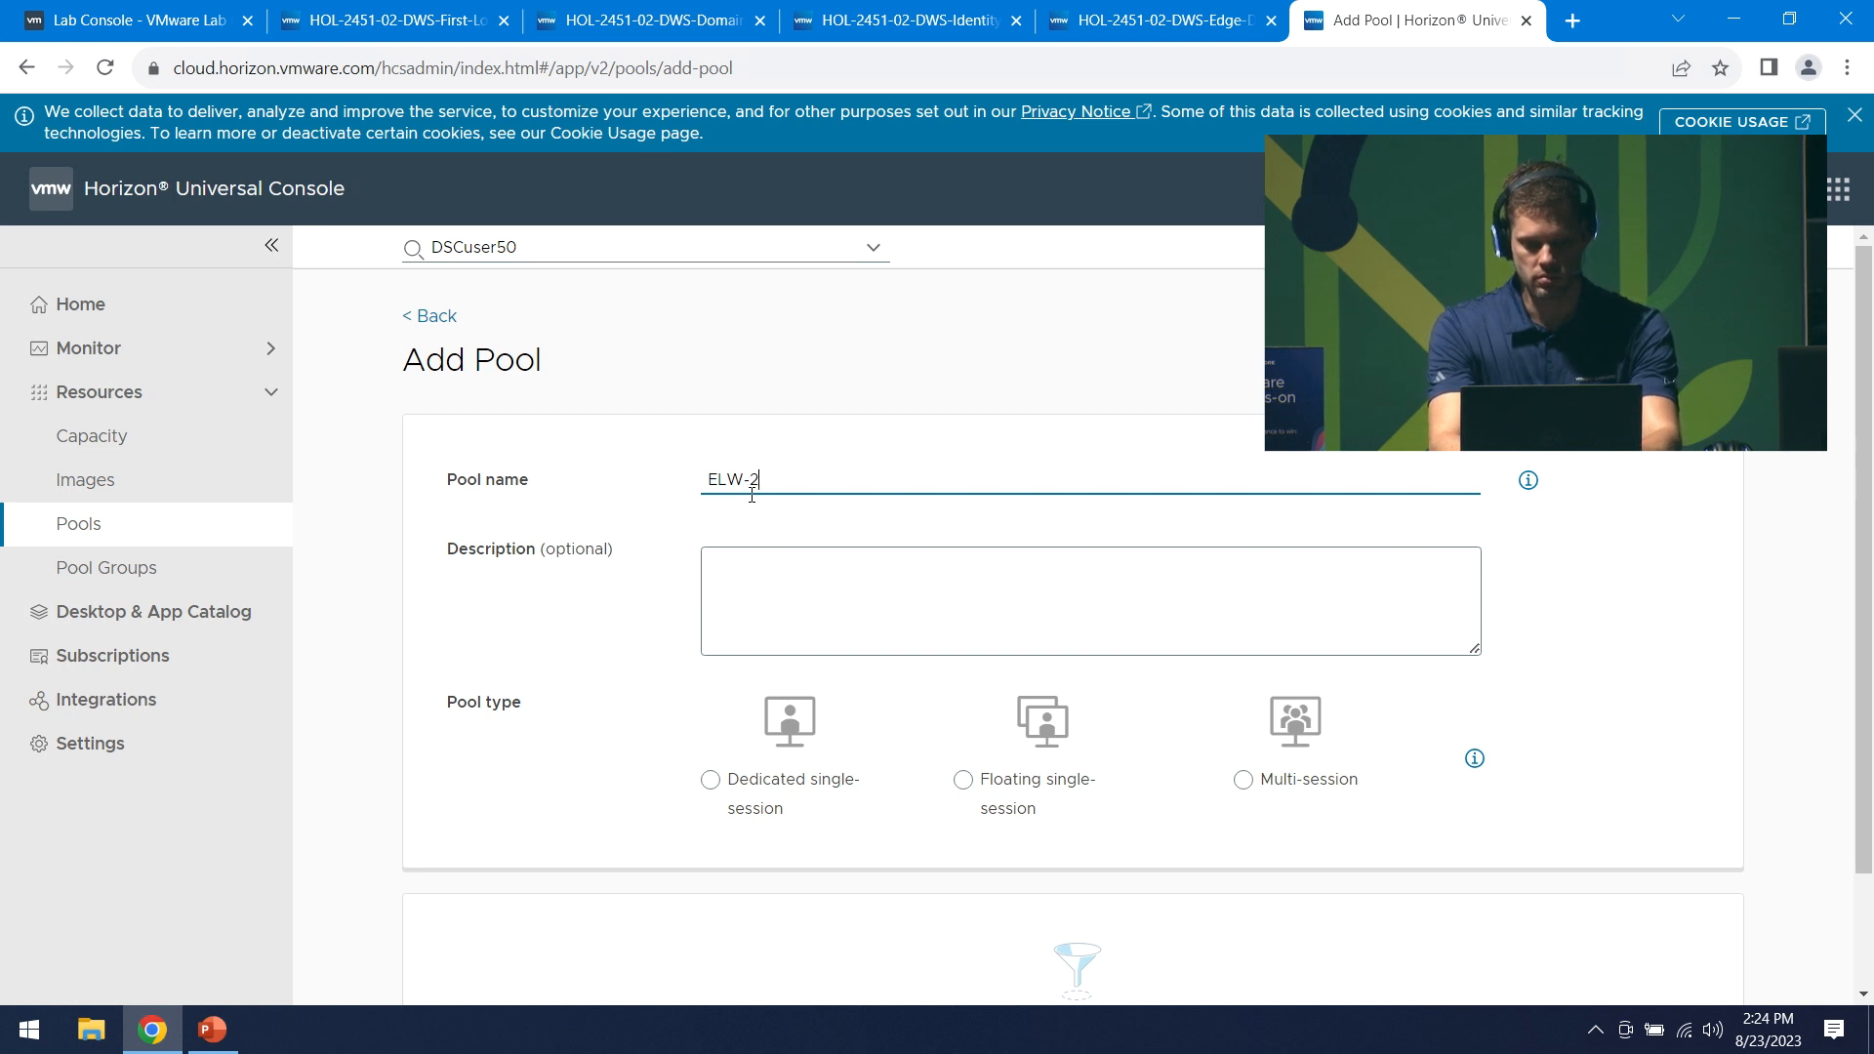
text(451-03)
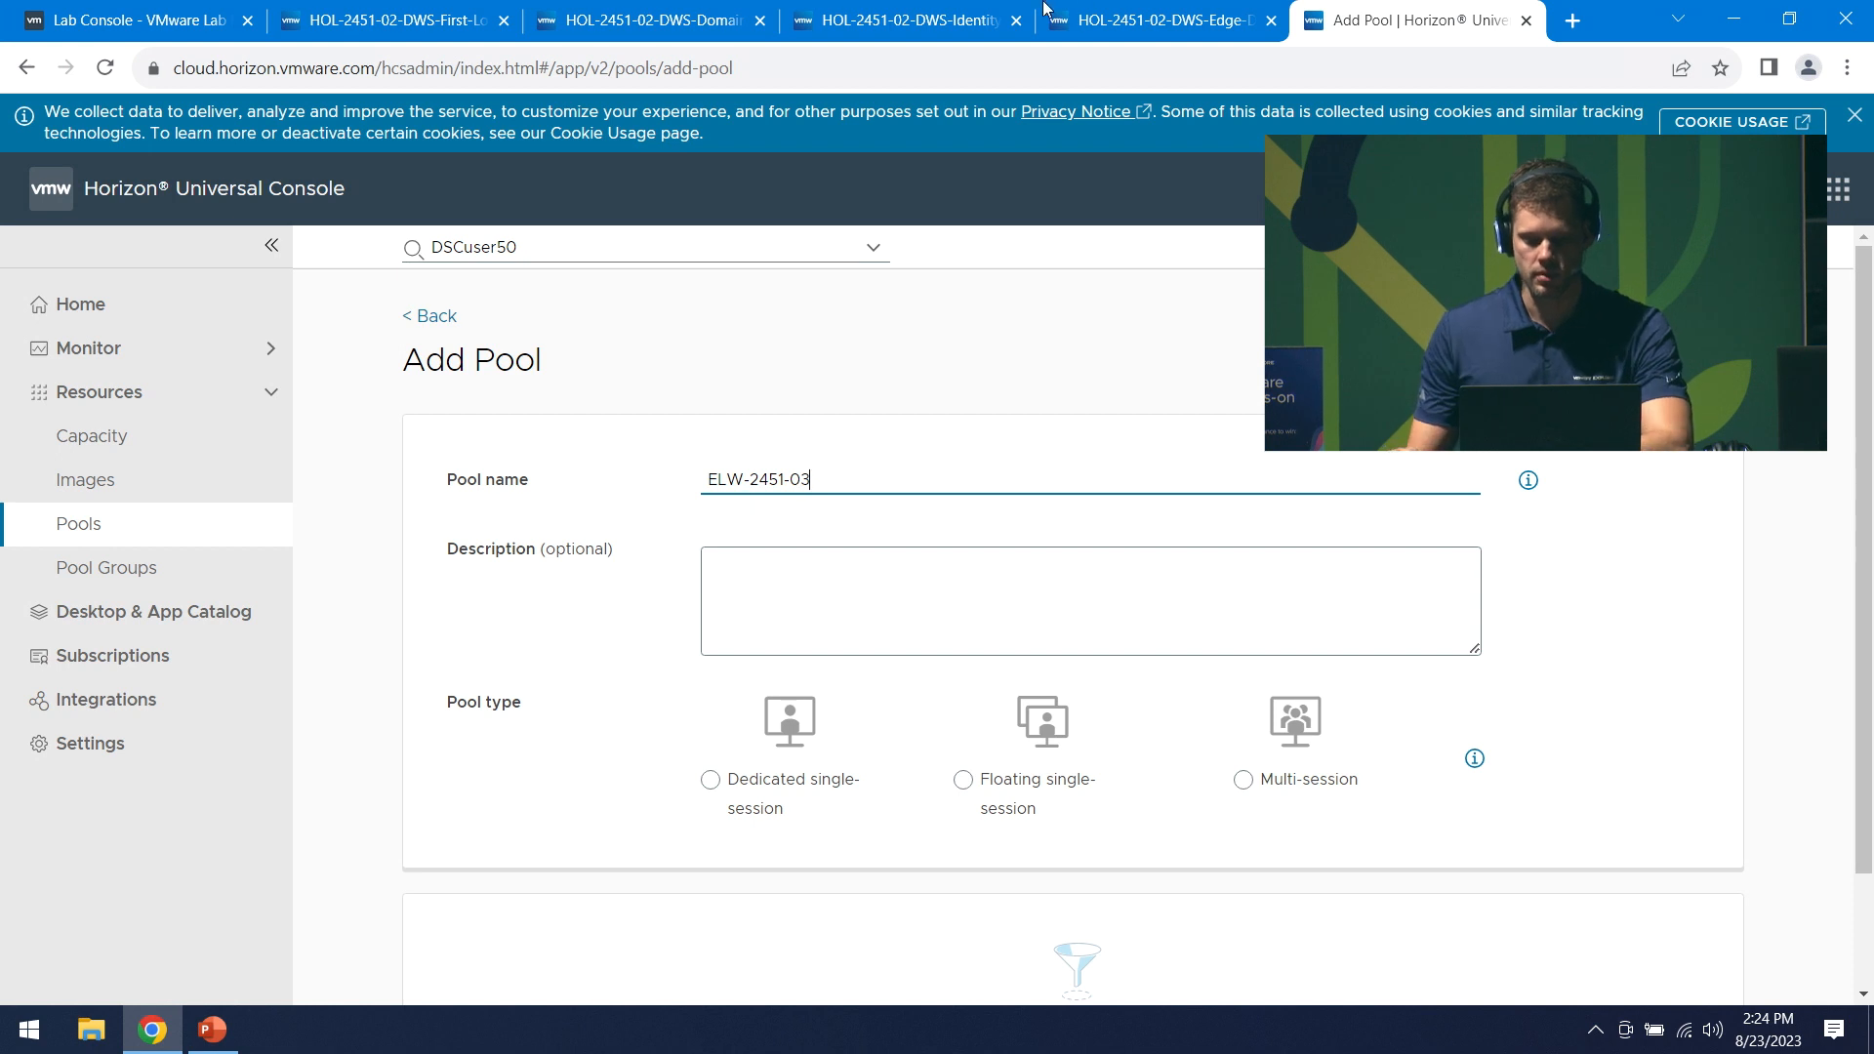
click(1253, 785)
scroll(1526, 757, down, 8)
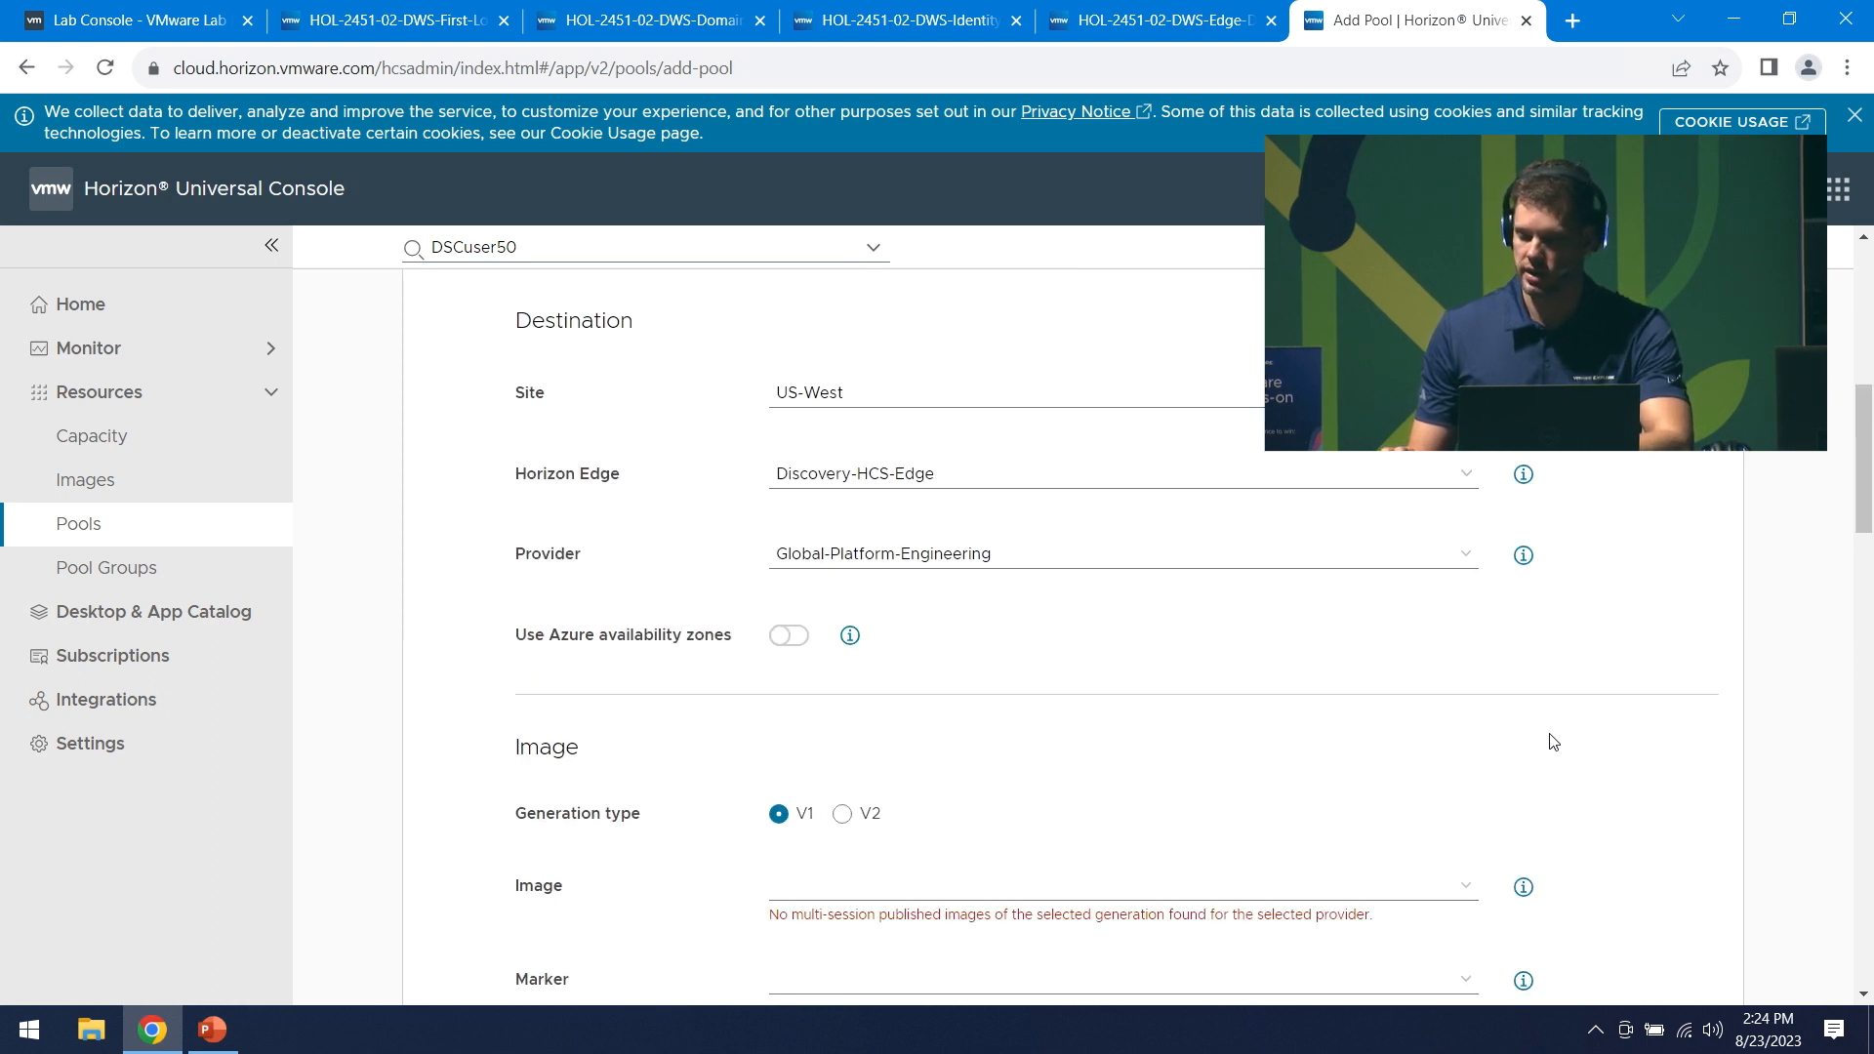
scroll(1242, 715, down, 2)
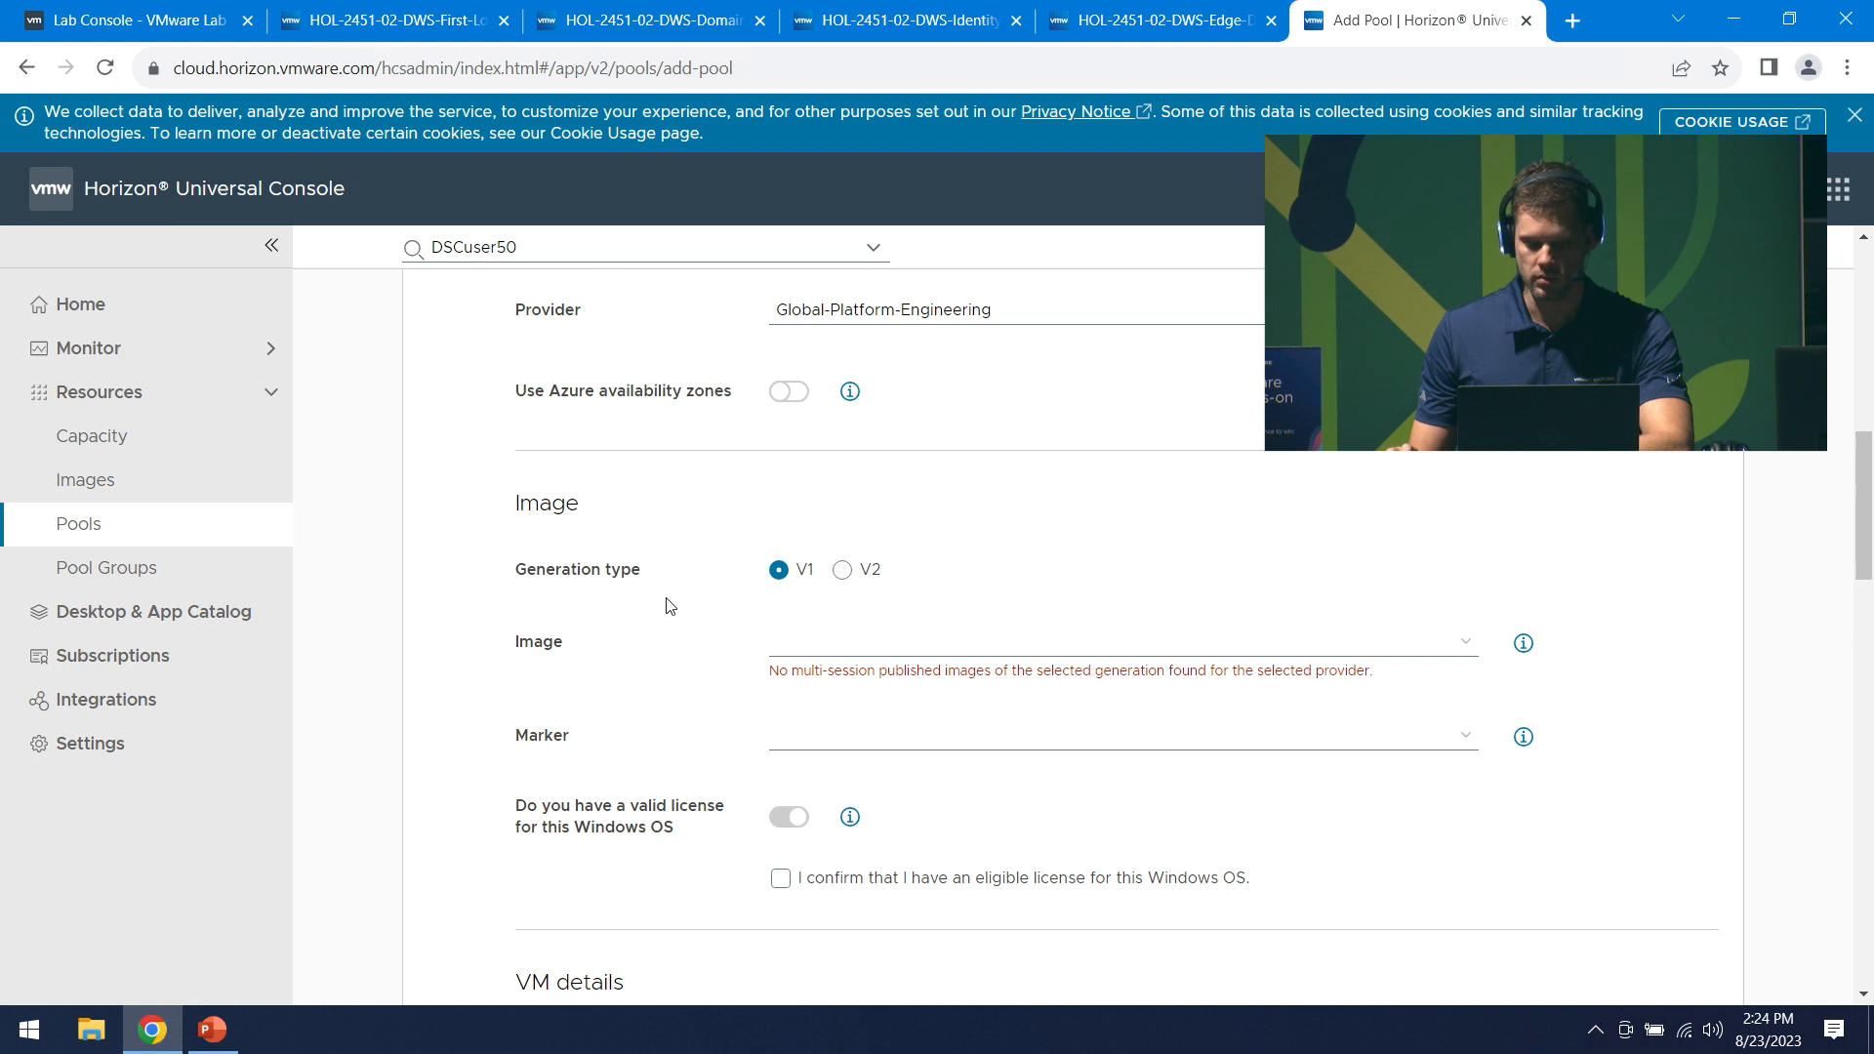
- Use generation V2 image ELW-W11-MS (marker Current-MS-V2) and confirm an eligible Windows licence
click(844, 571)
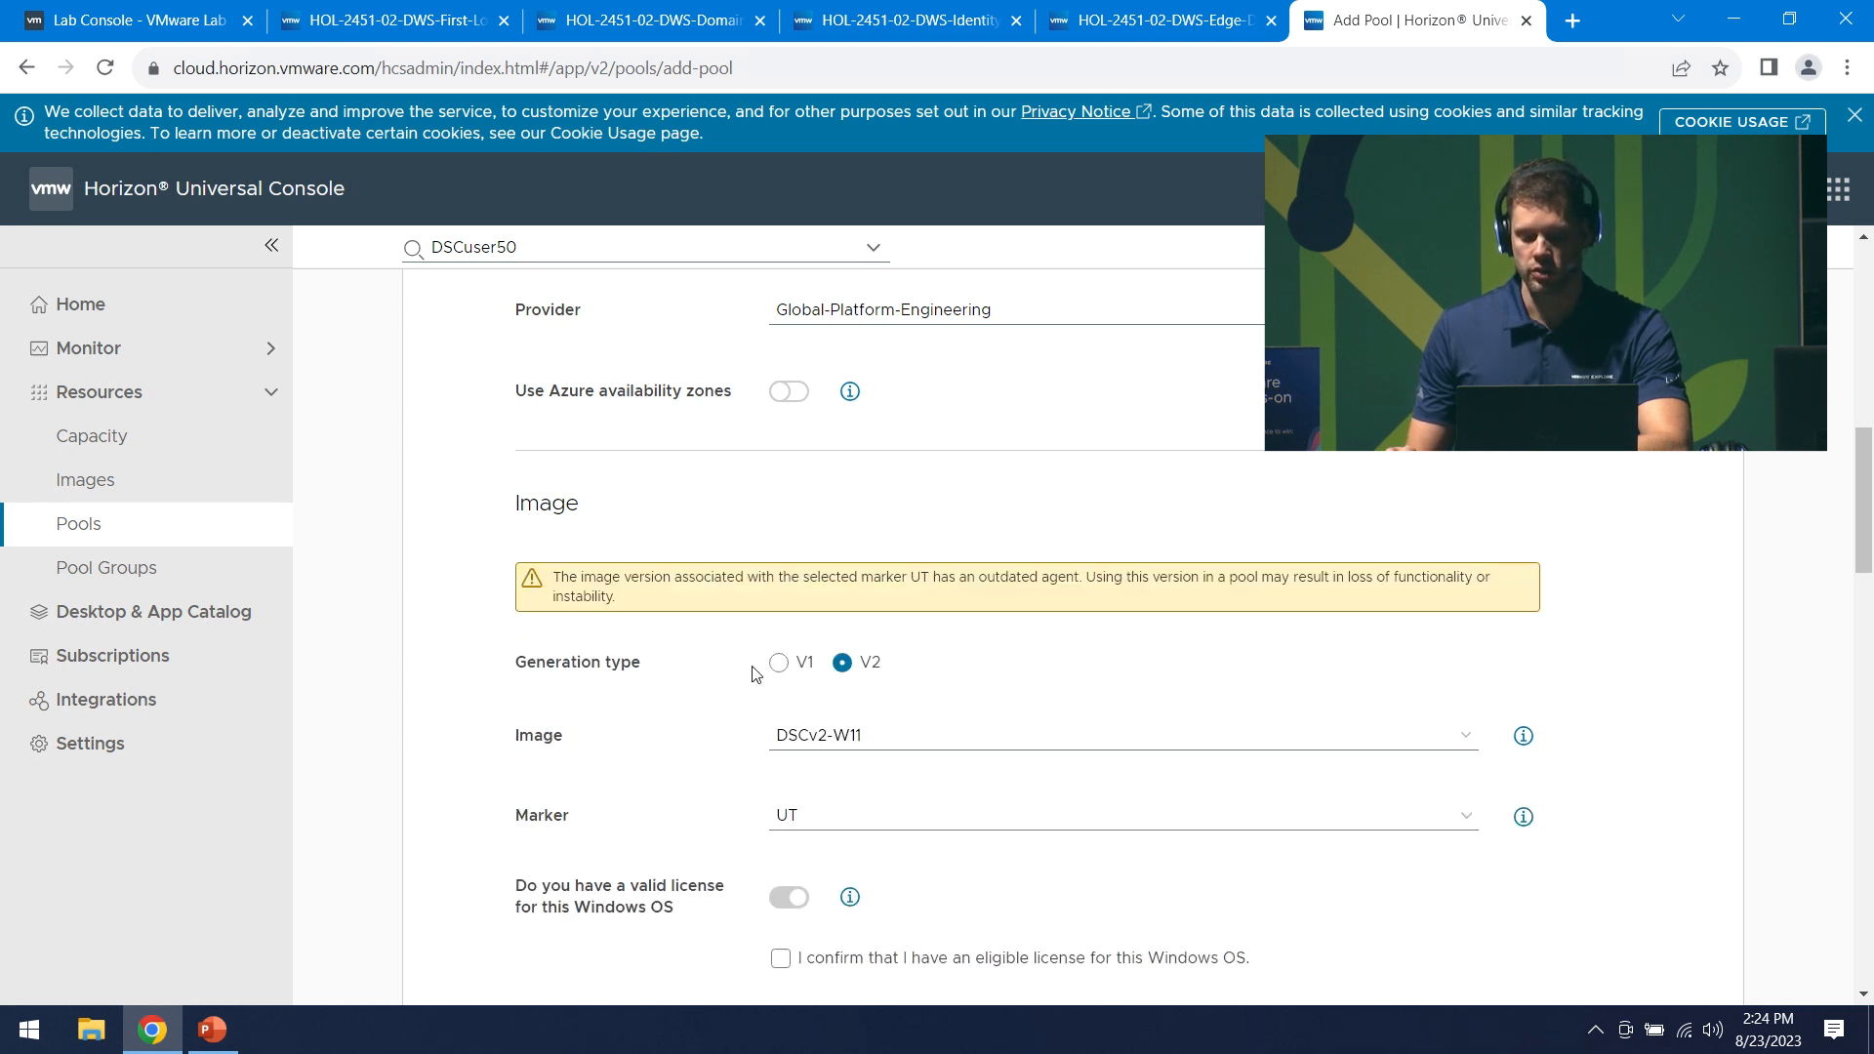
click(778, 663)
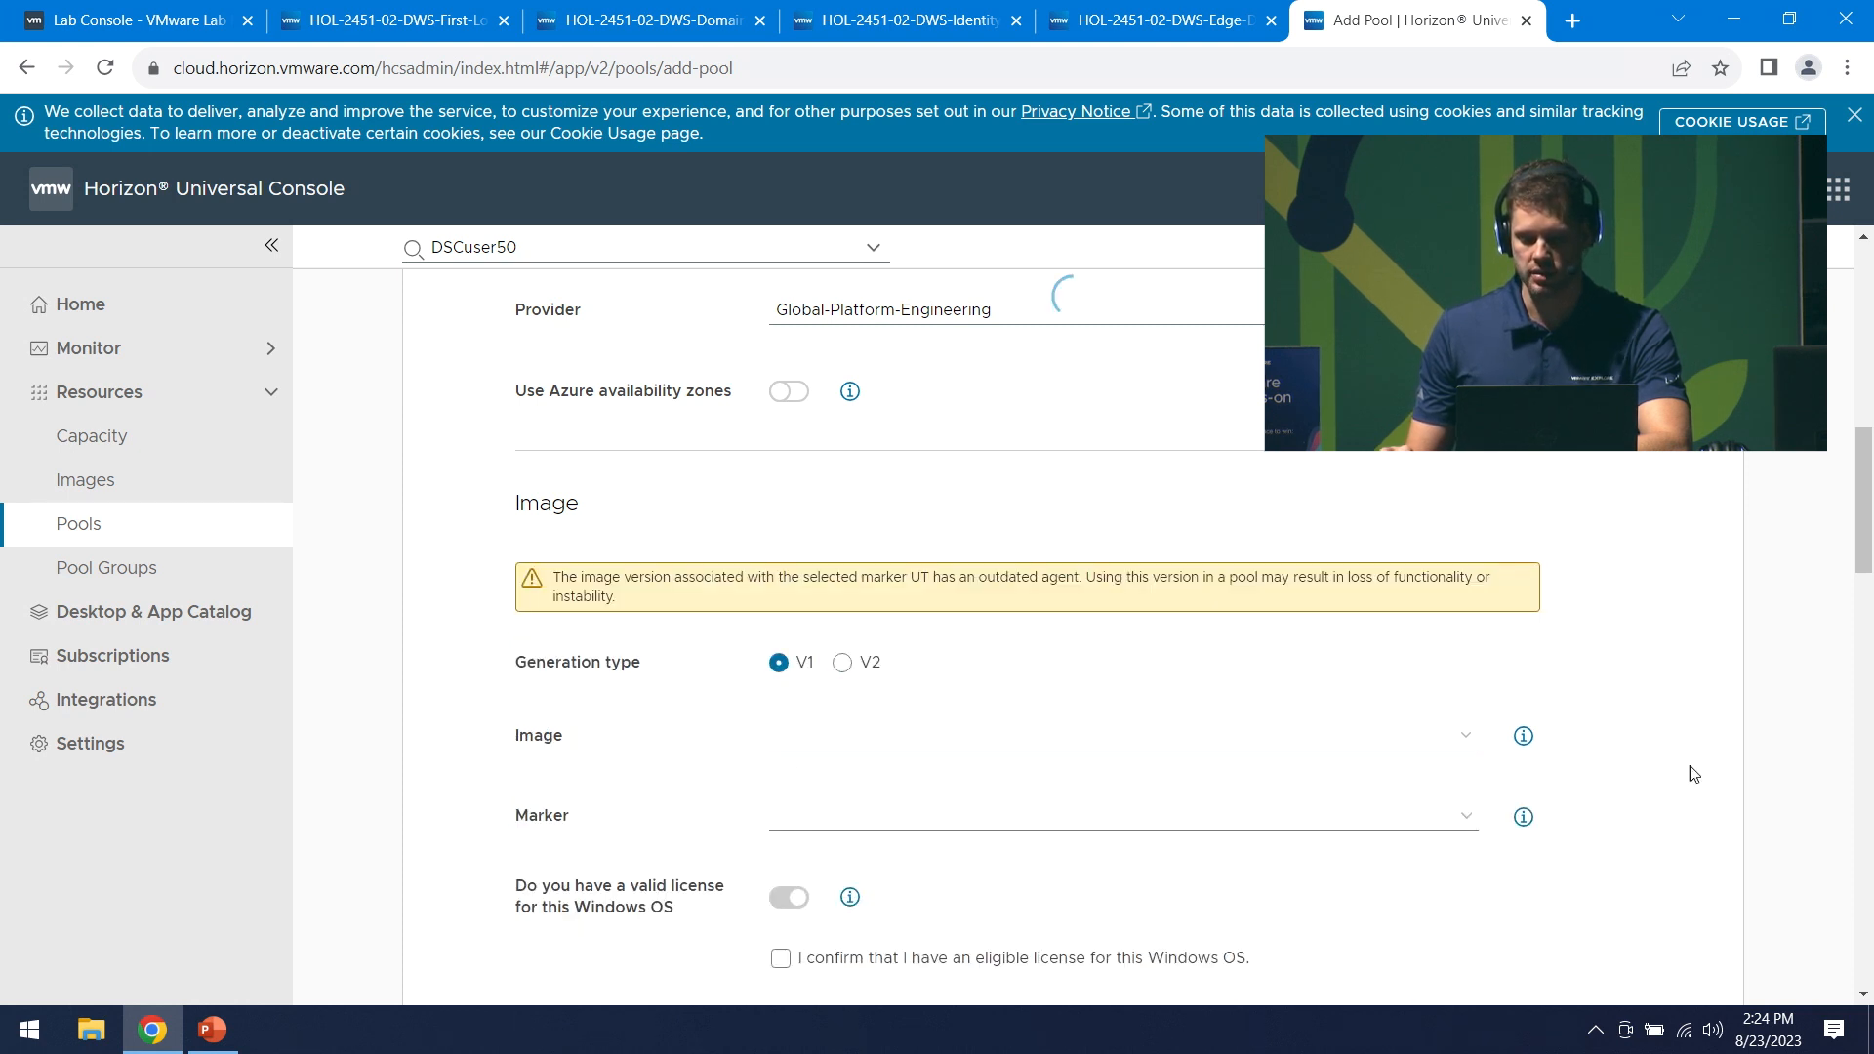
click(1469, 641)
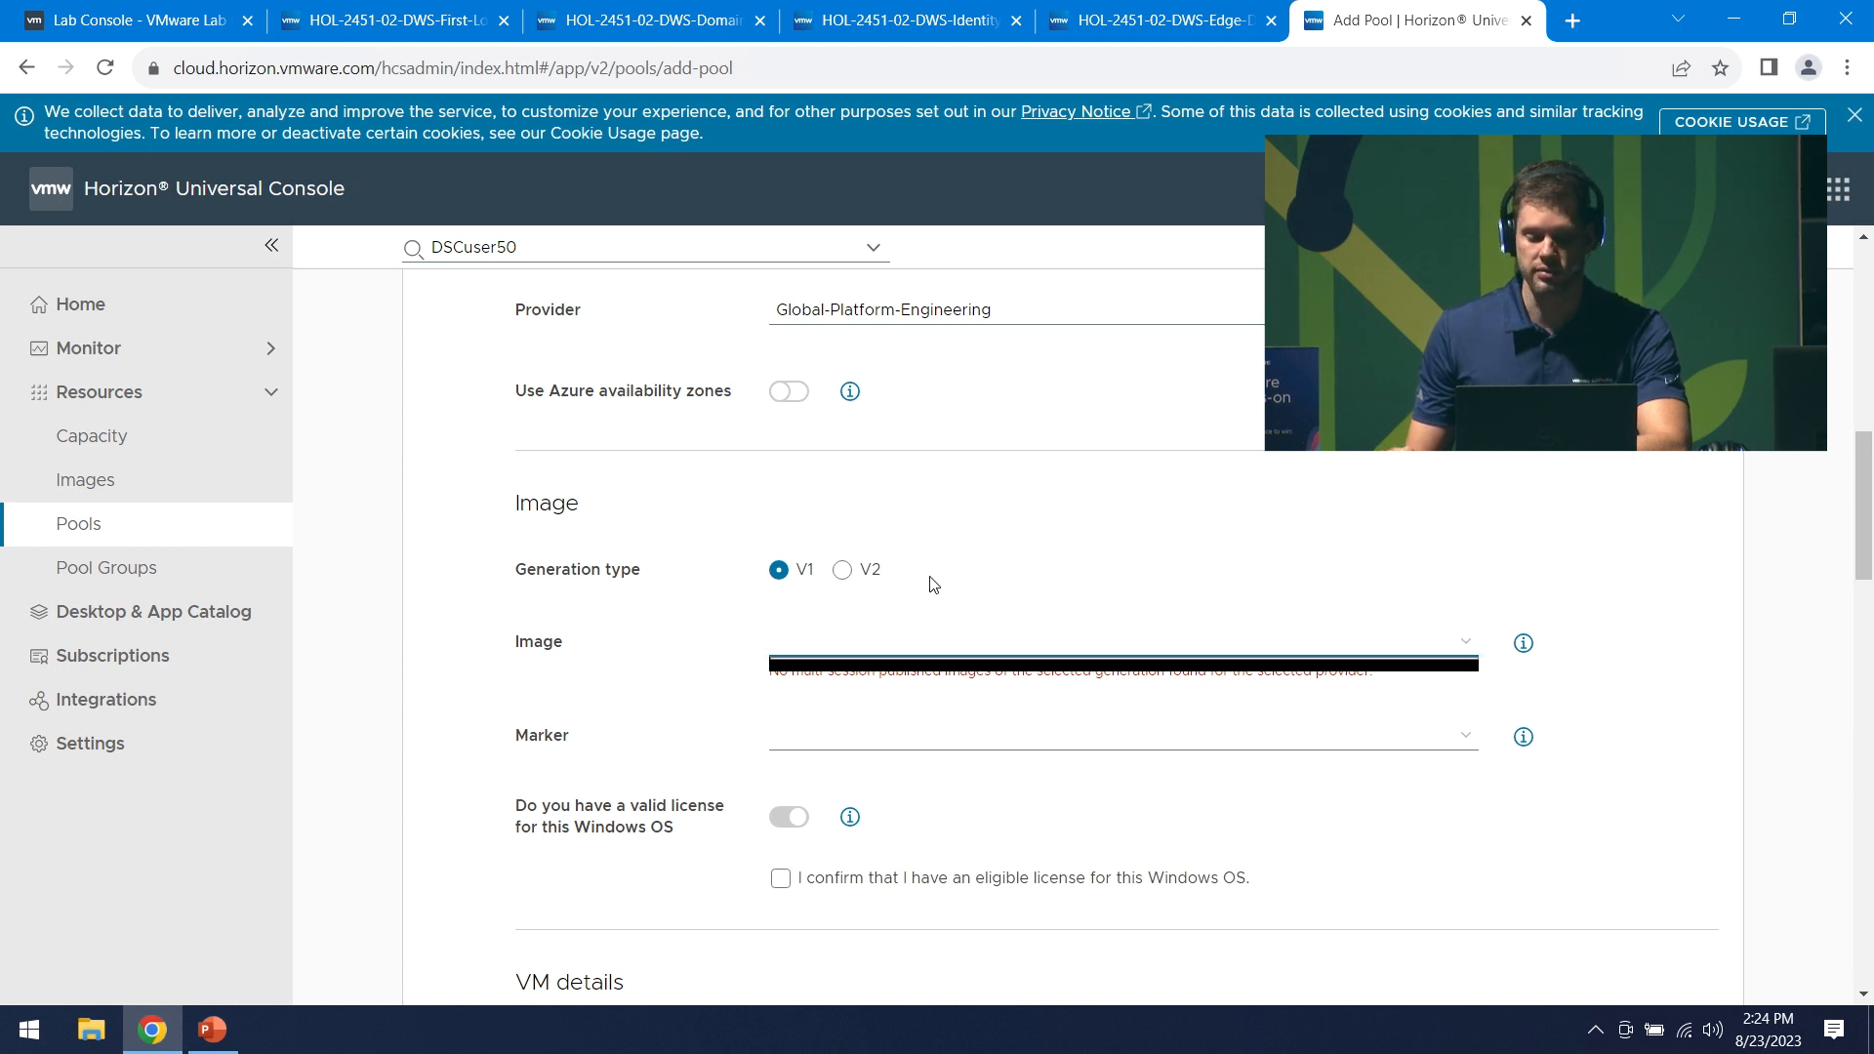
click(858, 578)
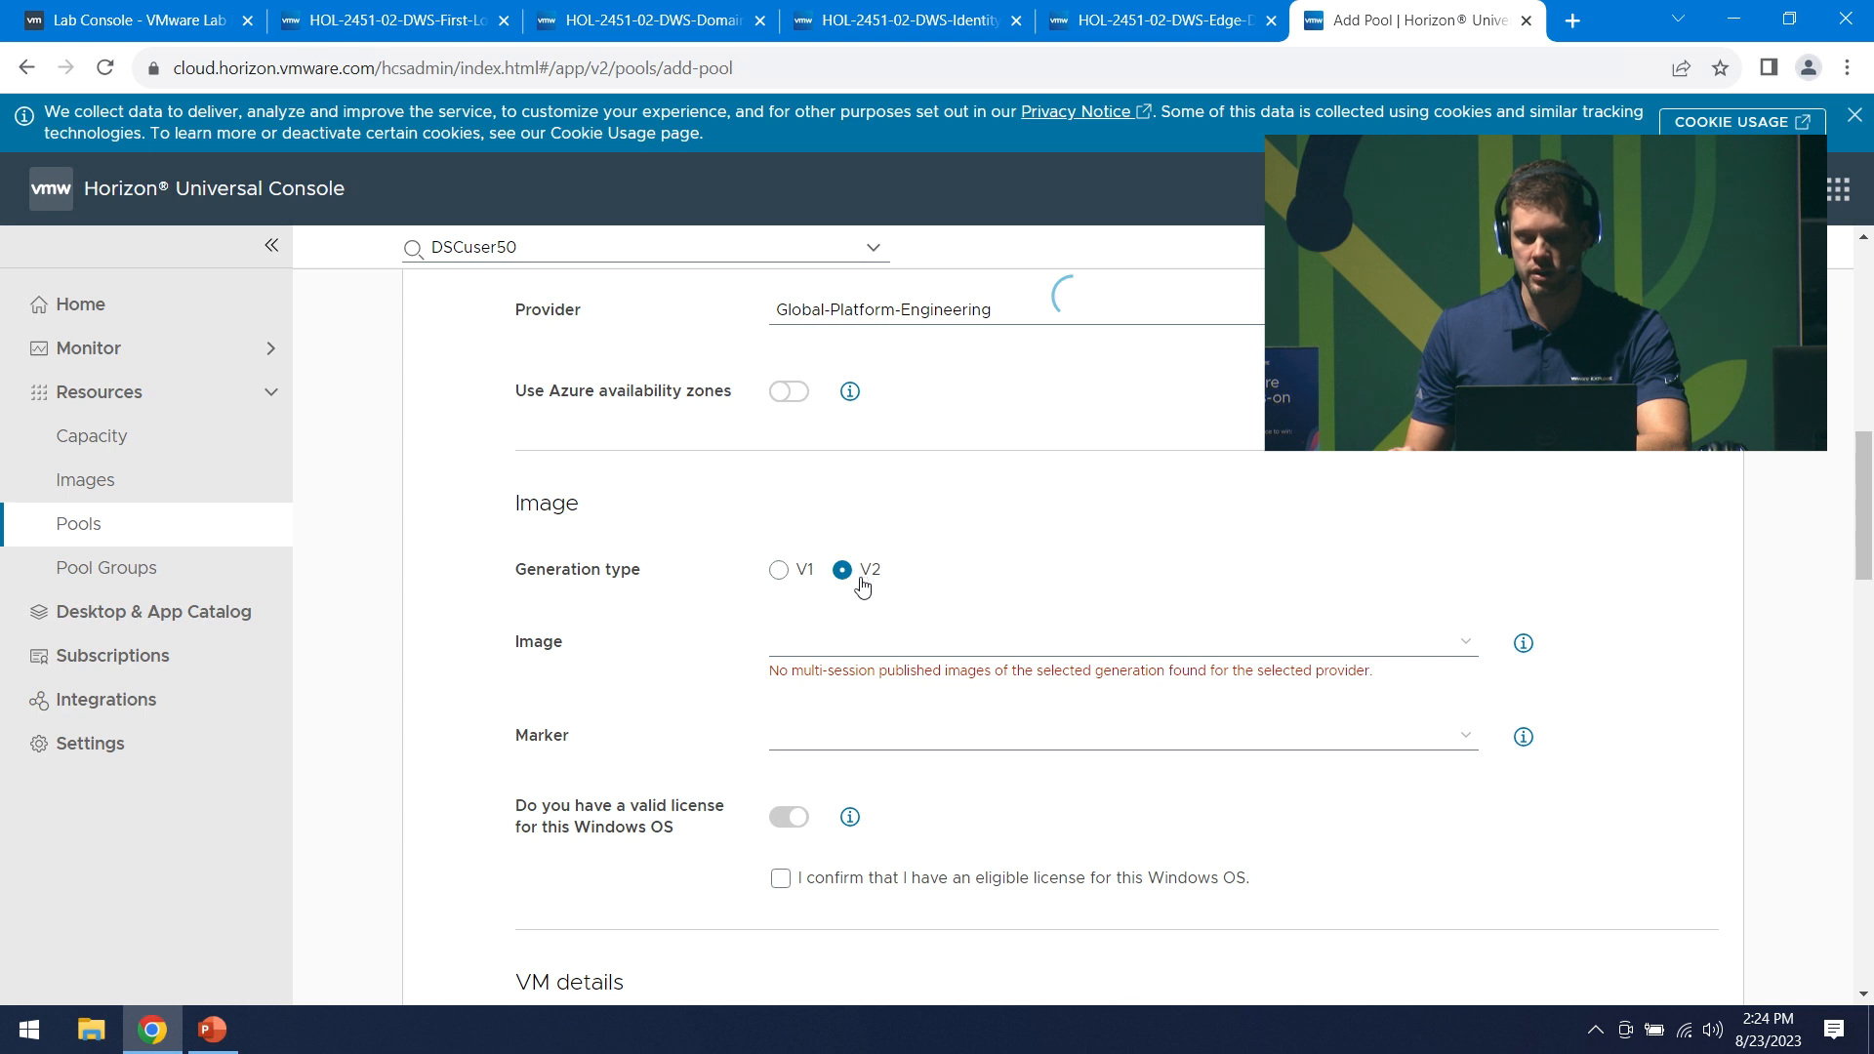
click(1471, 745)
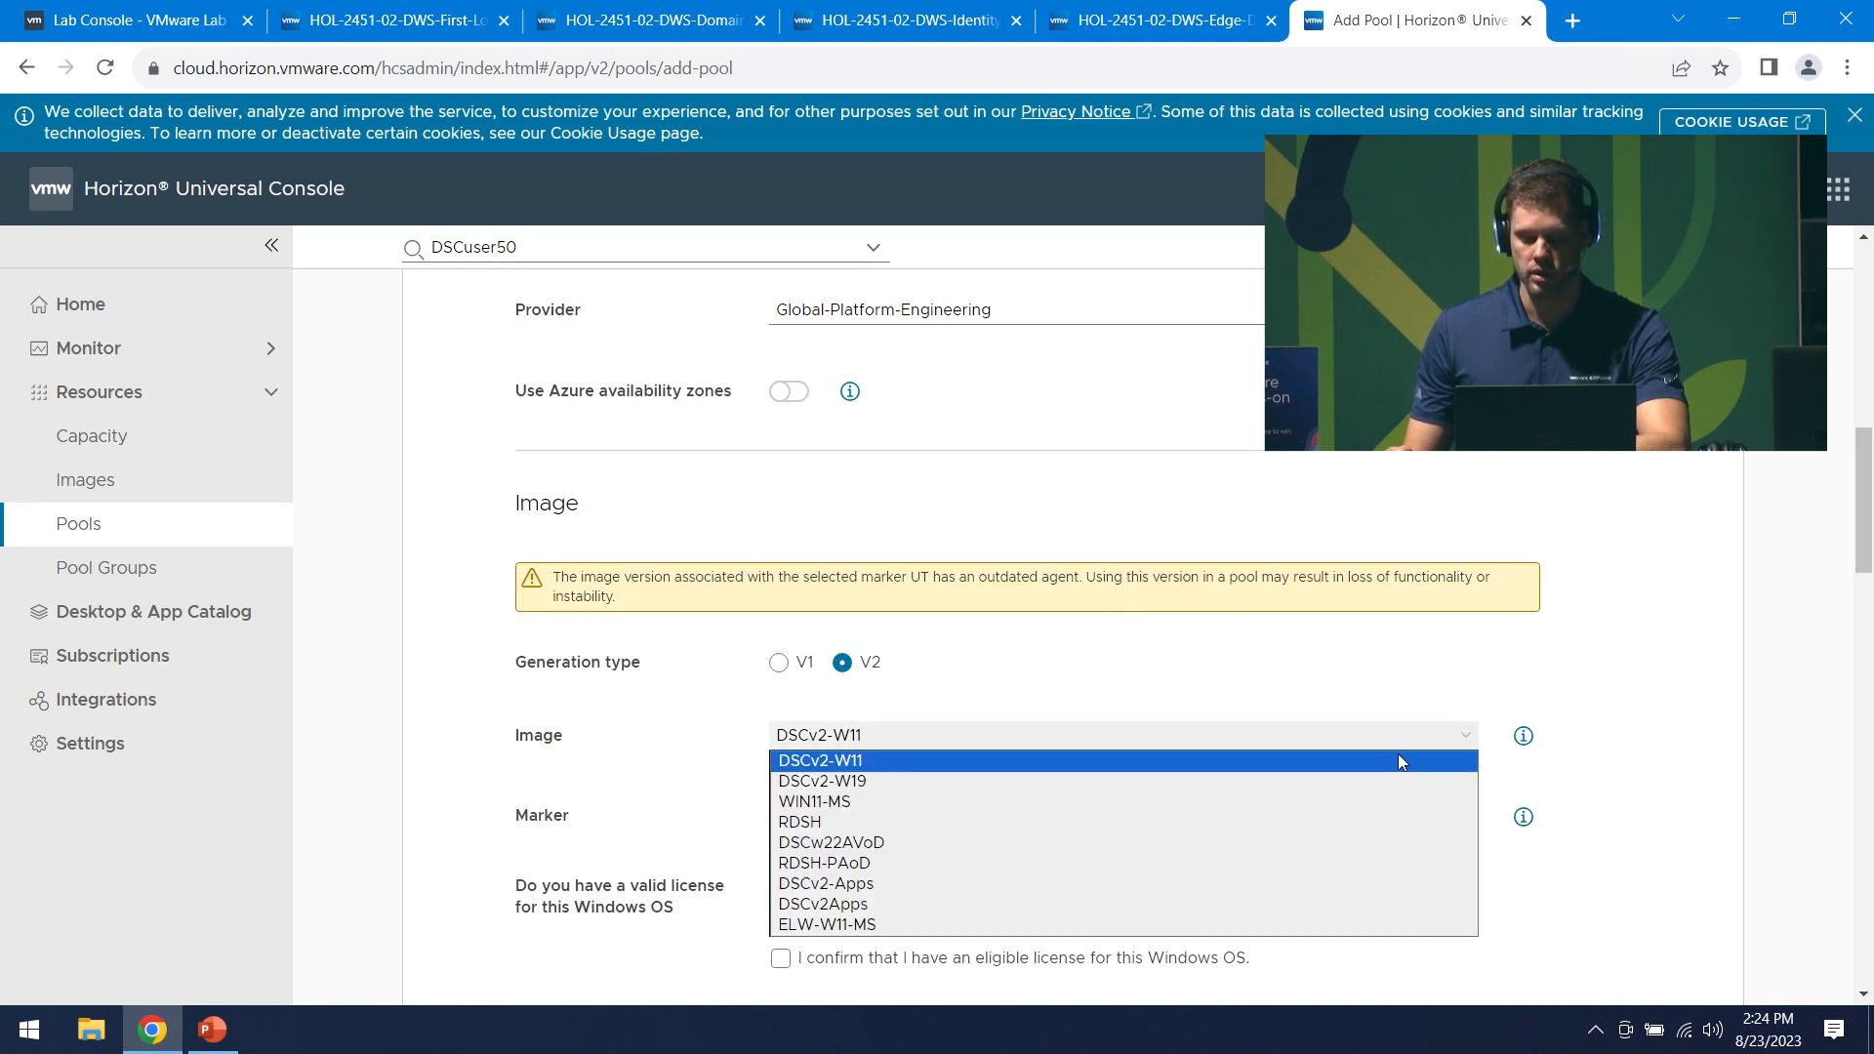
click(920, 928)
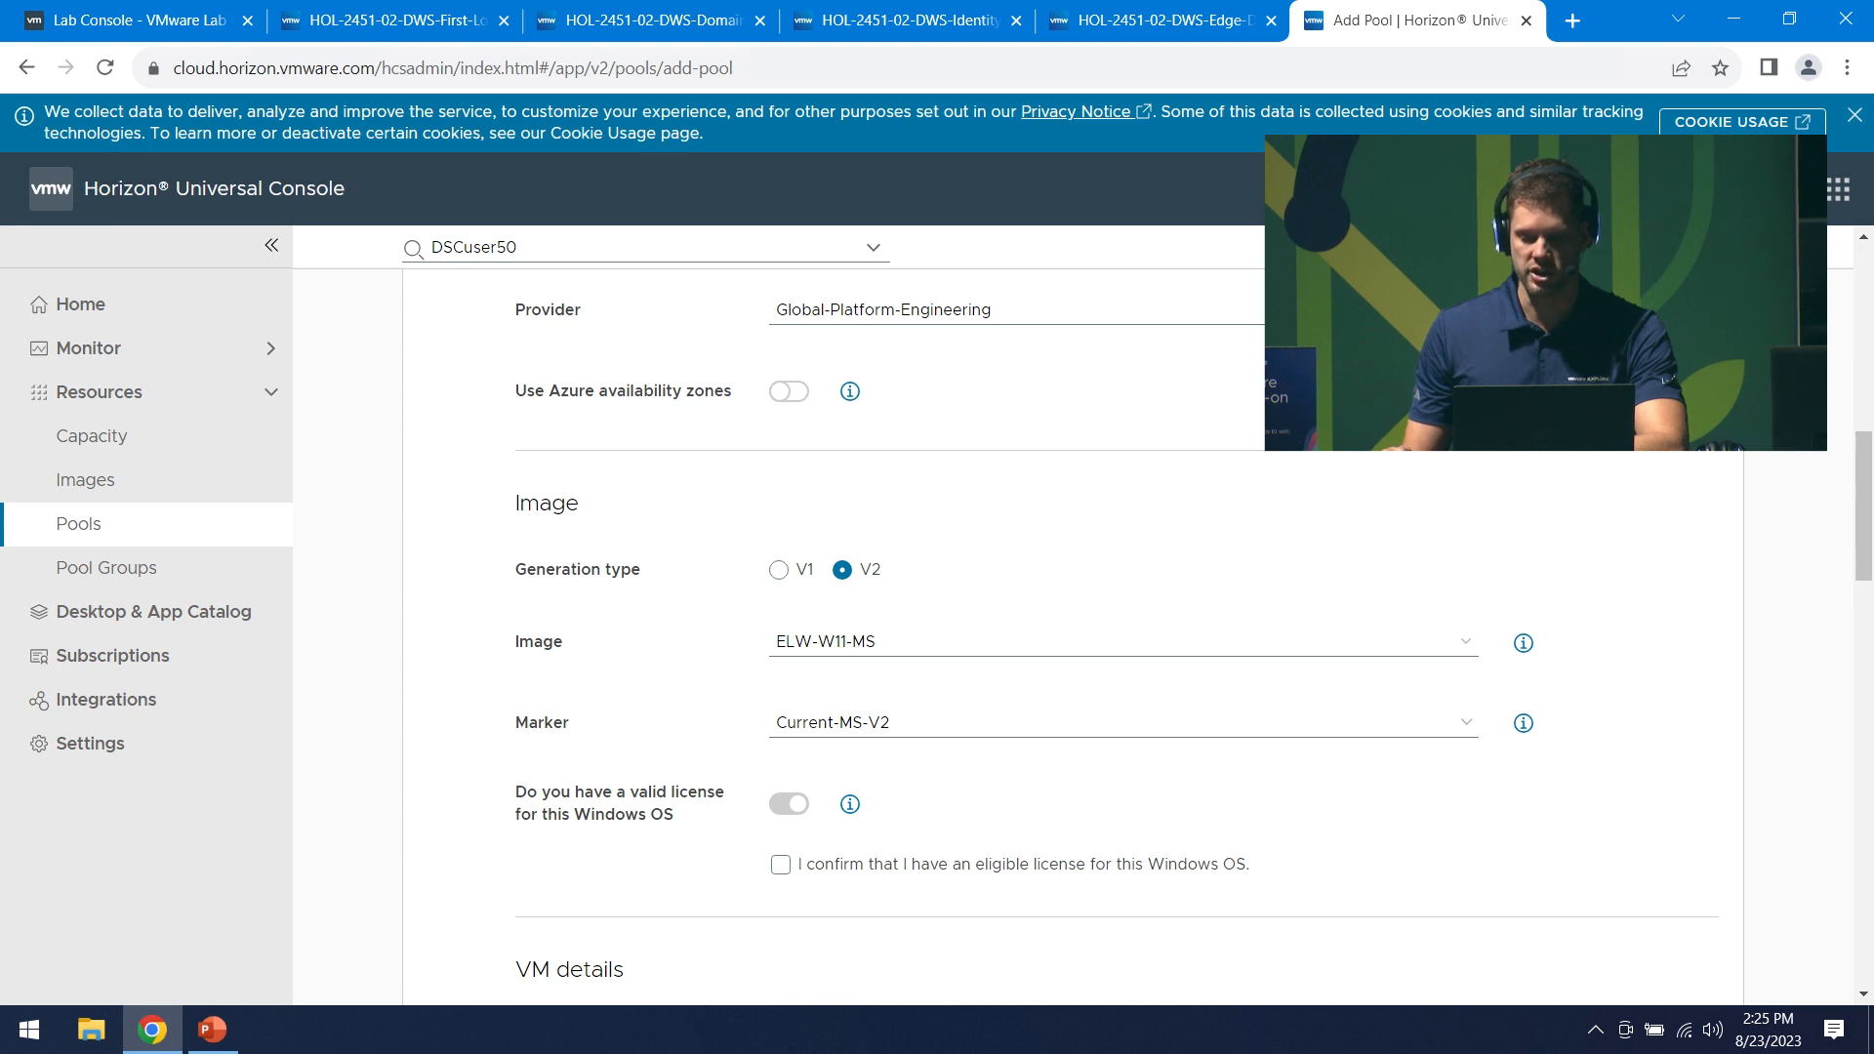
scroll(1578, 724, down, 1)
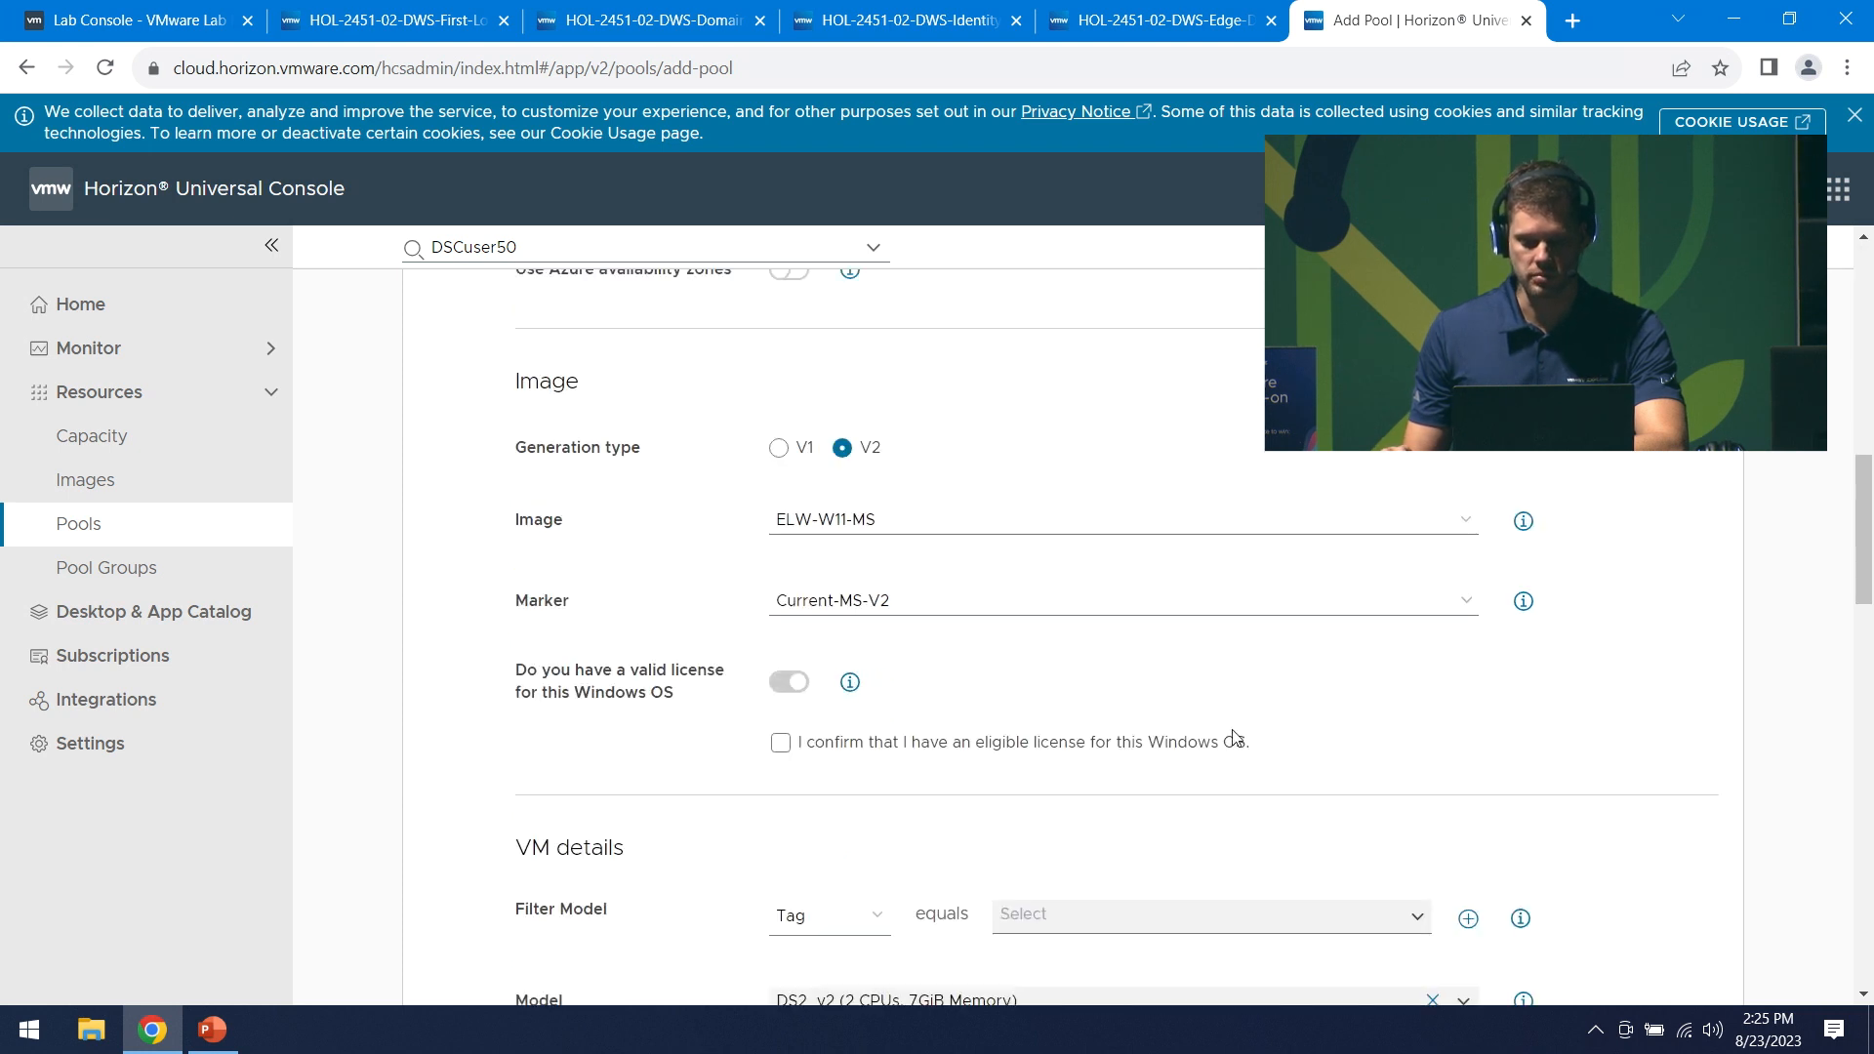
click(781, 745)
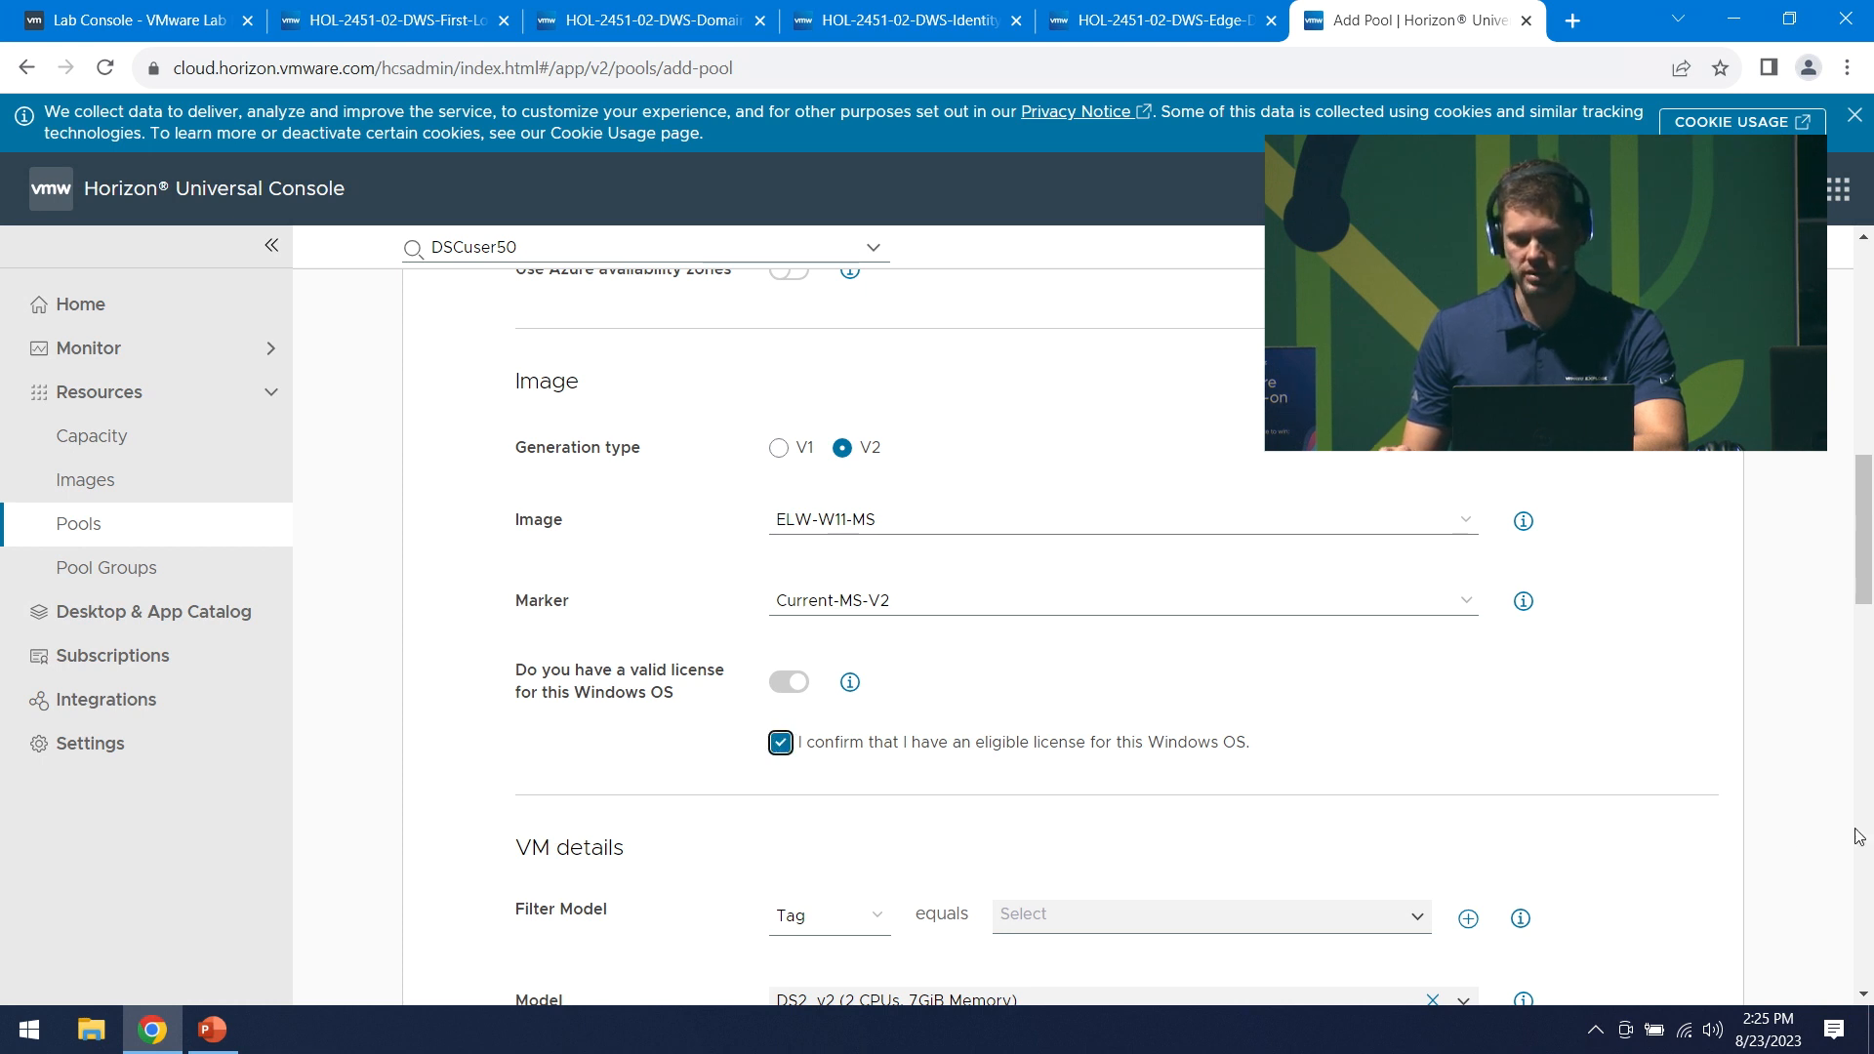
- Choose the DS4_v2 (8 CPUs, 28GiB Memory) VM model and Standard HDD (locally-redundant storage) disk type
scroll(1610, 818, down, 2)
scroll(1621, 815, down, 1)
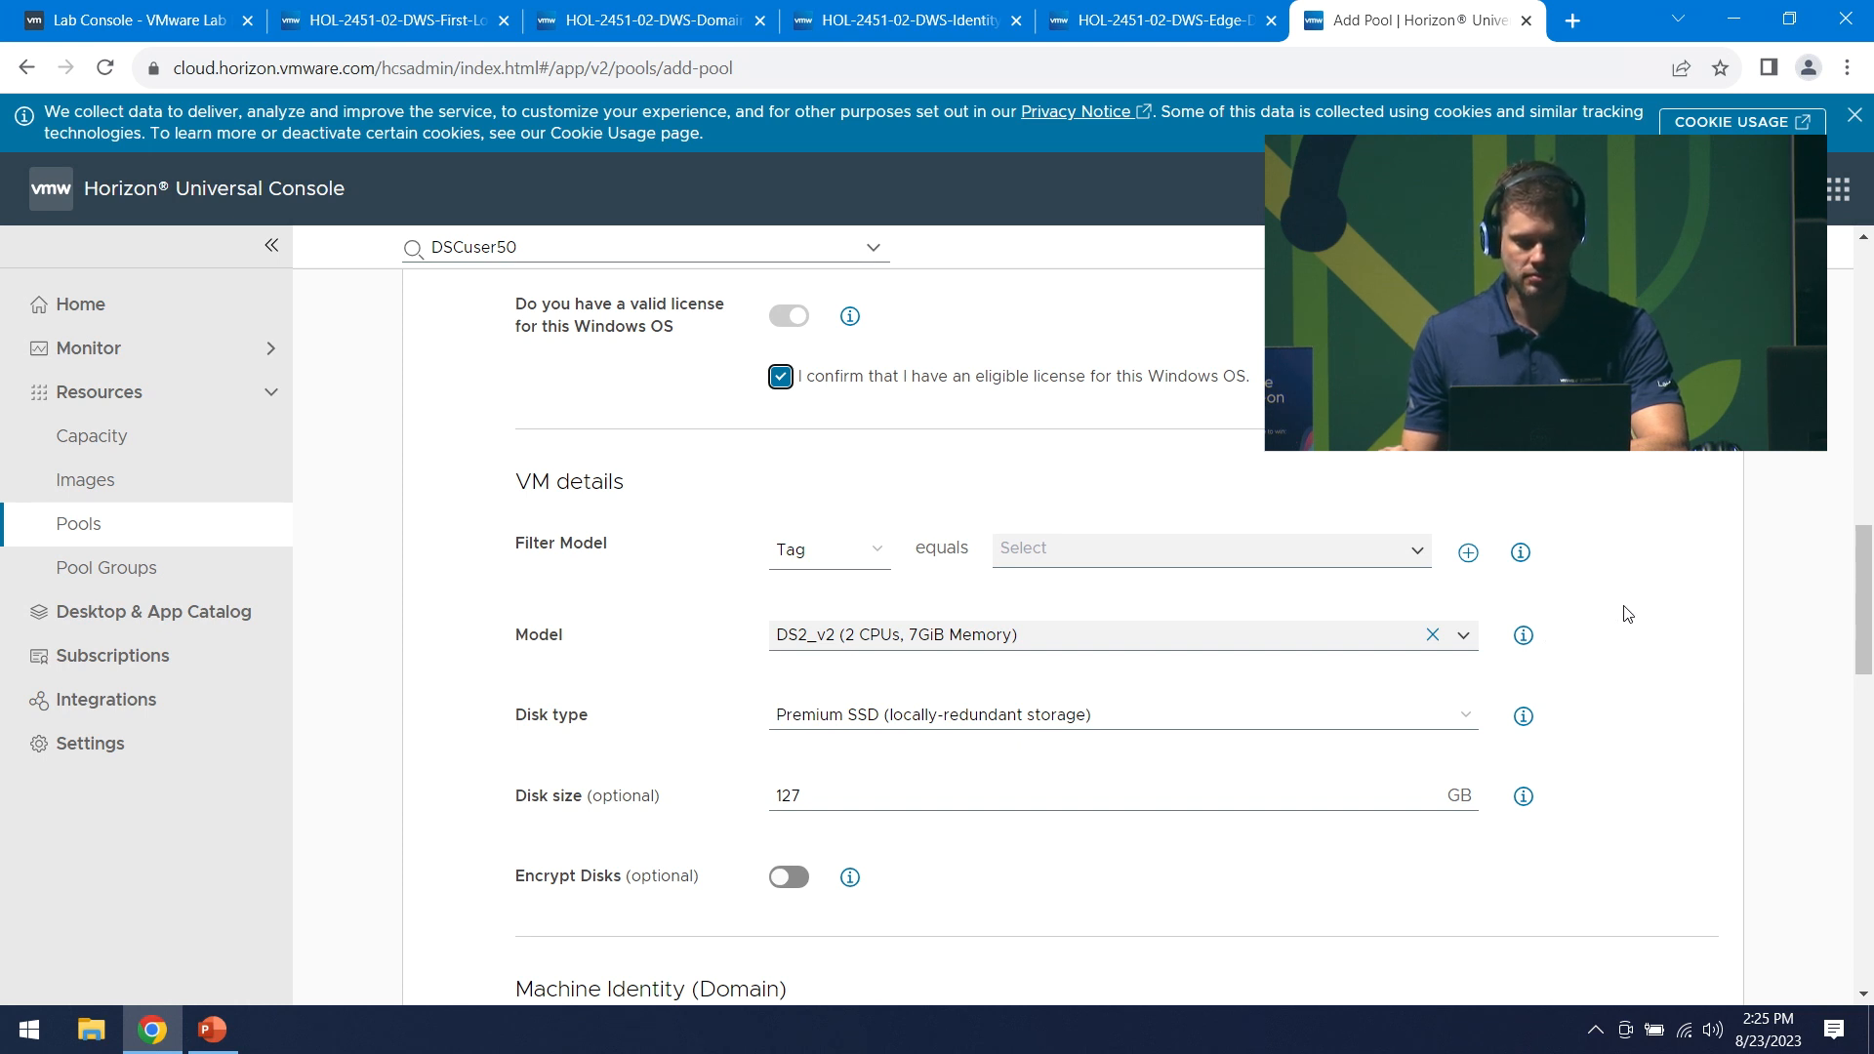
scroll(1625, 614, down, 1)
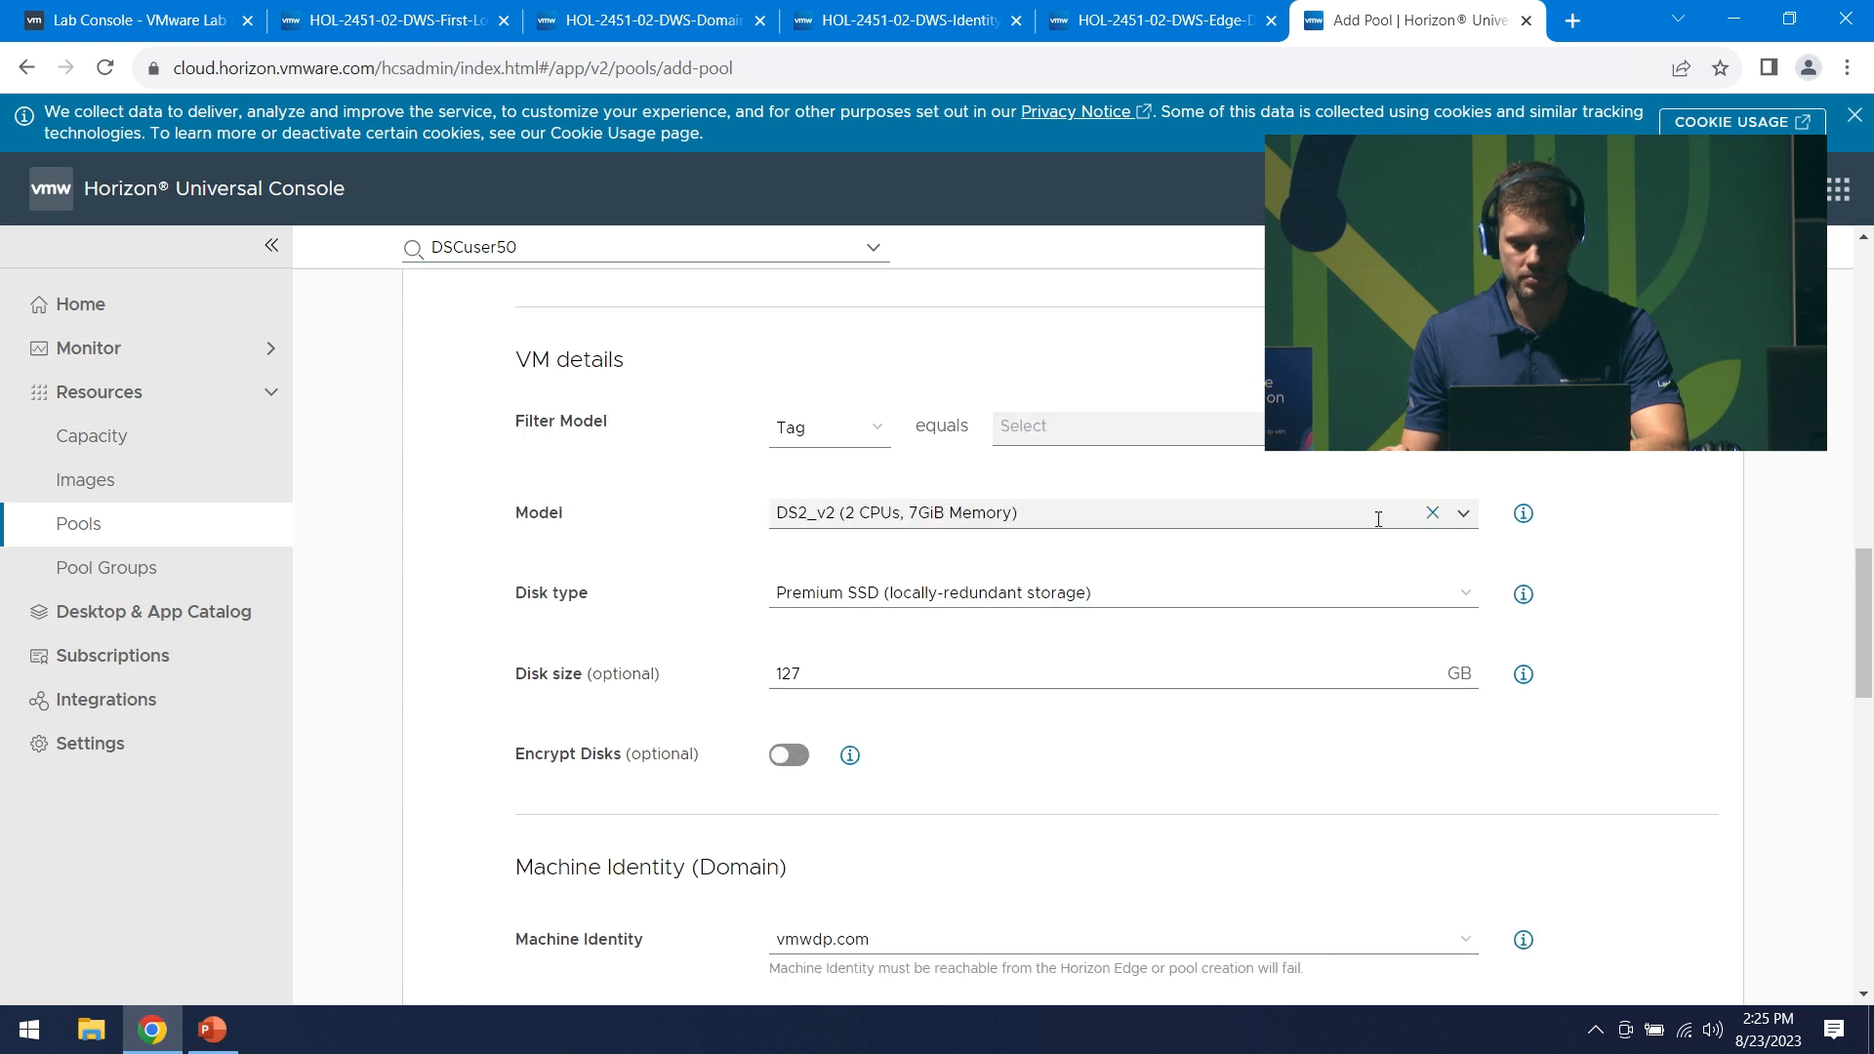
click(1463, 512)
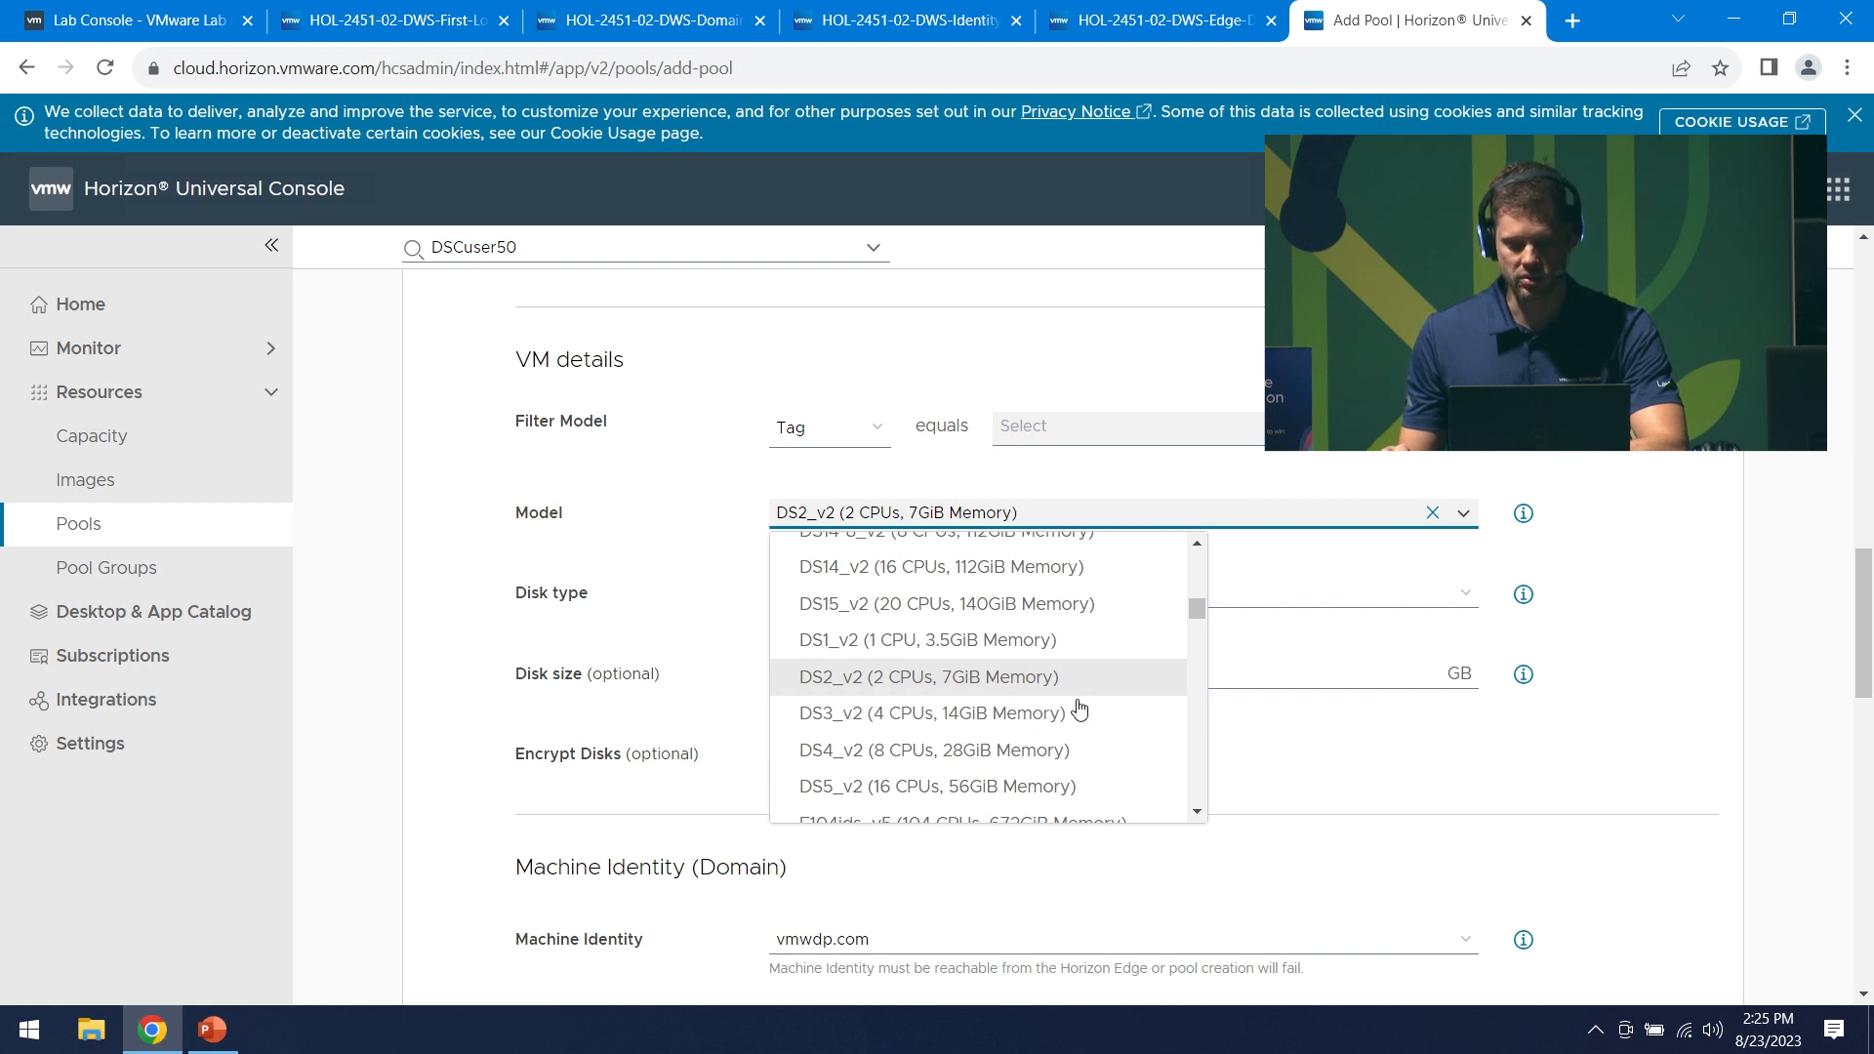
click(1101, 757)
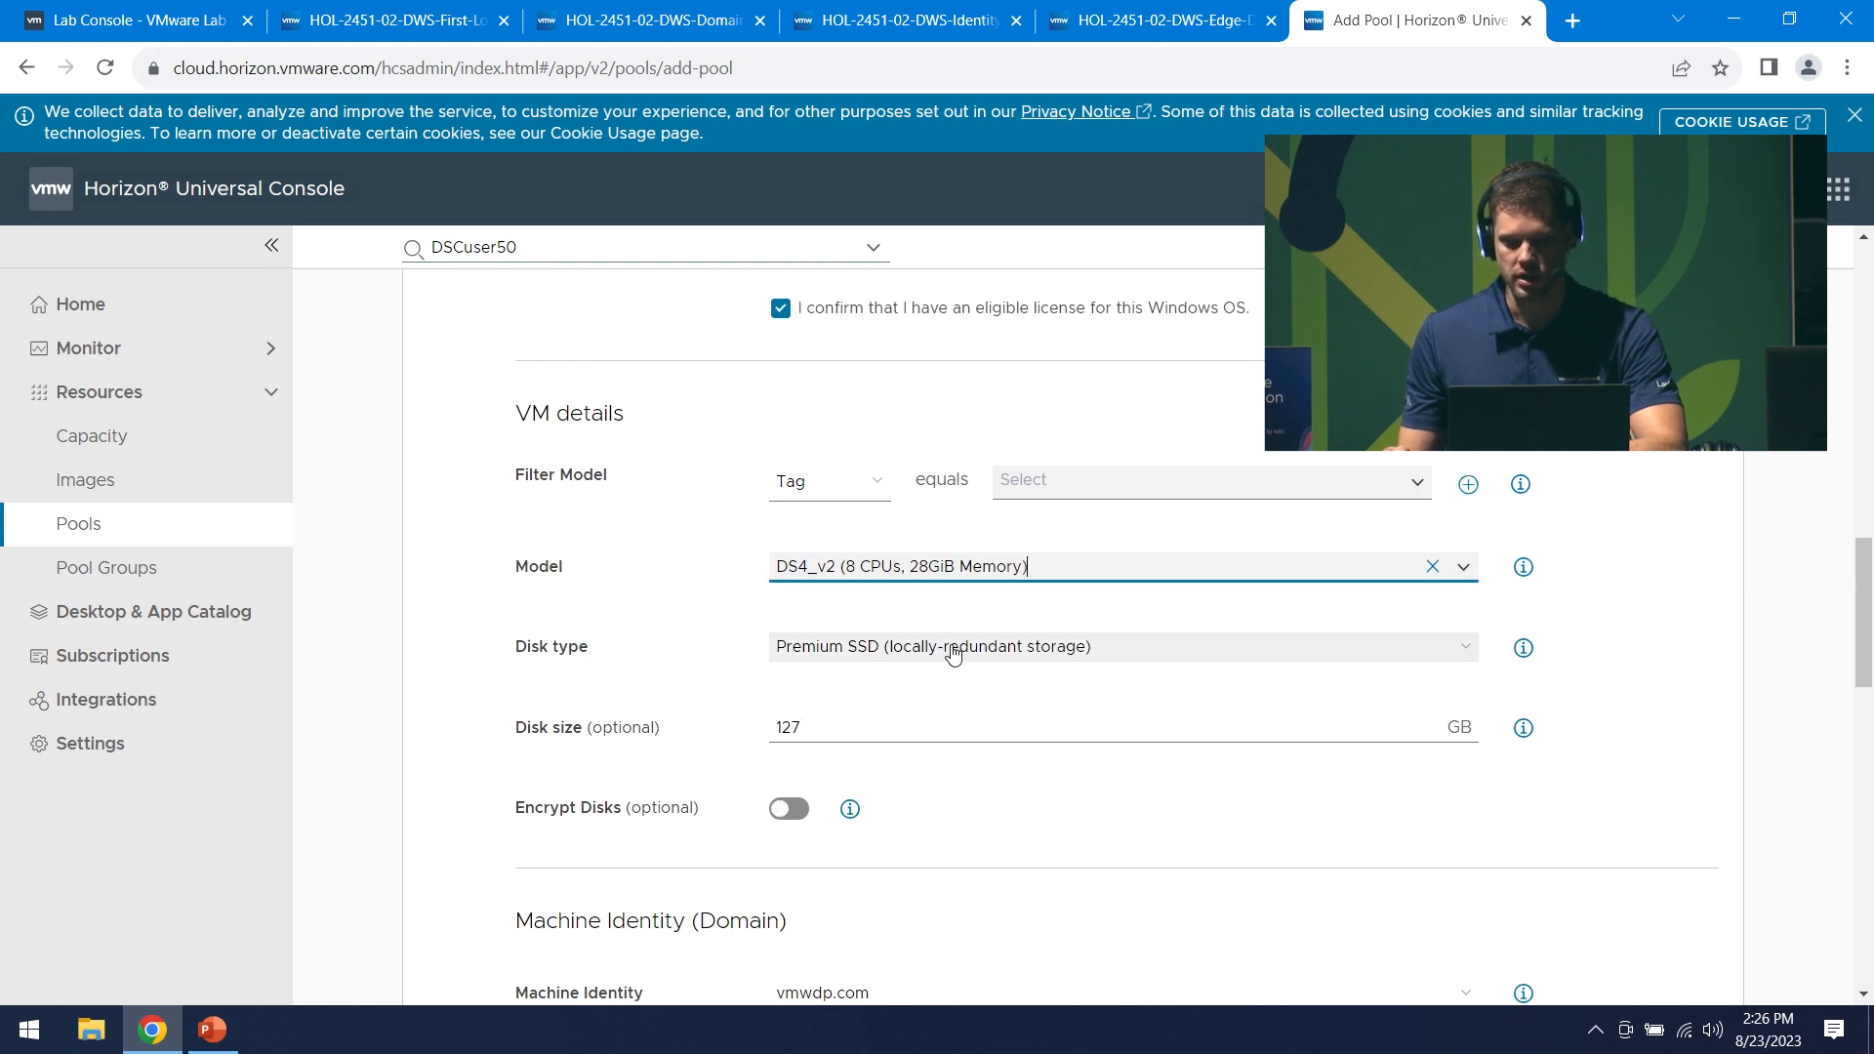
click(1428, 649)
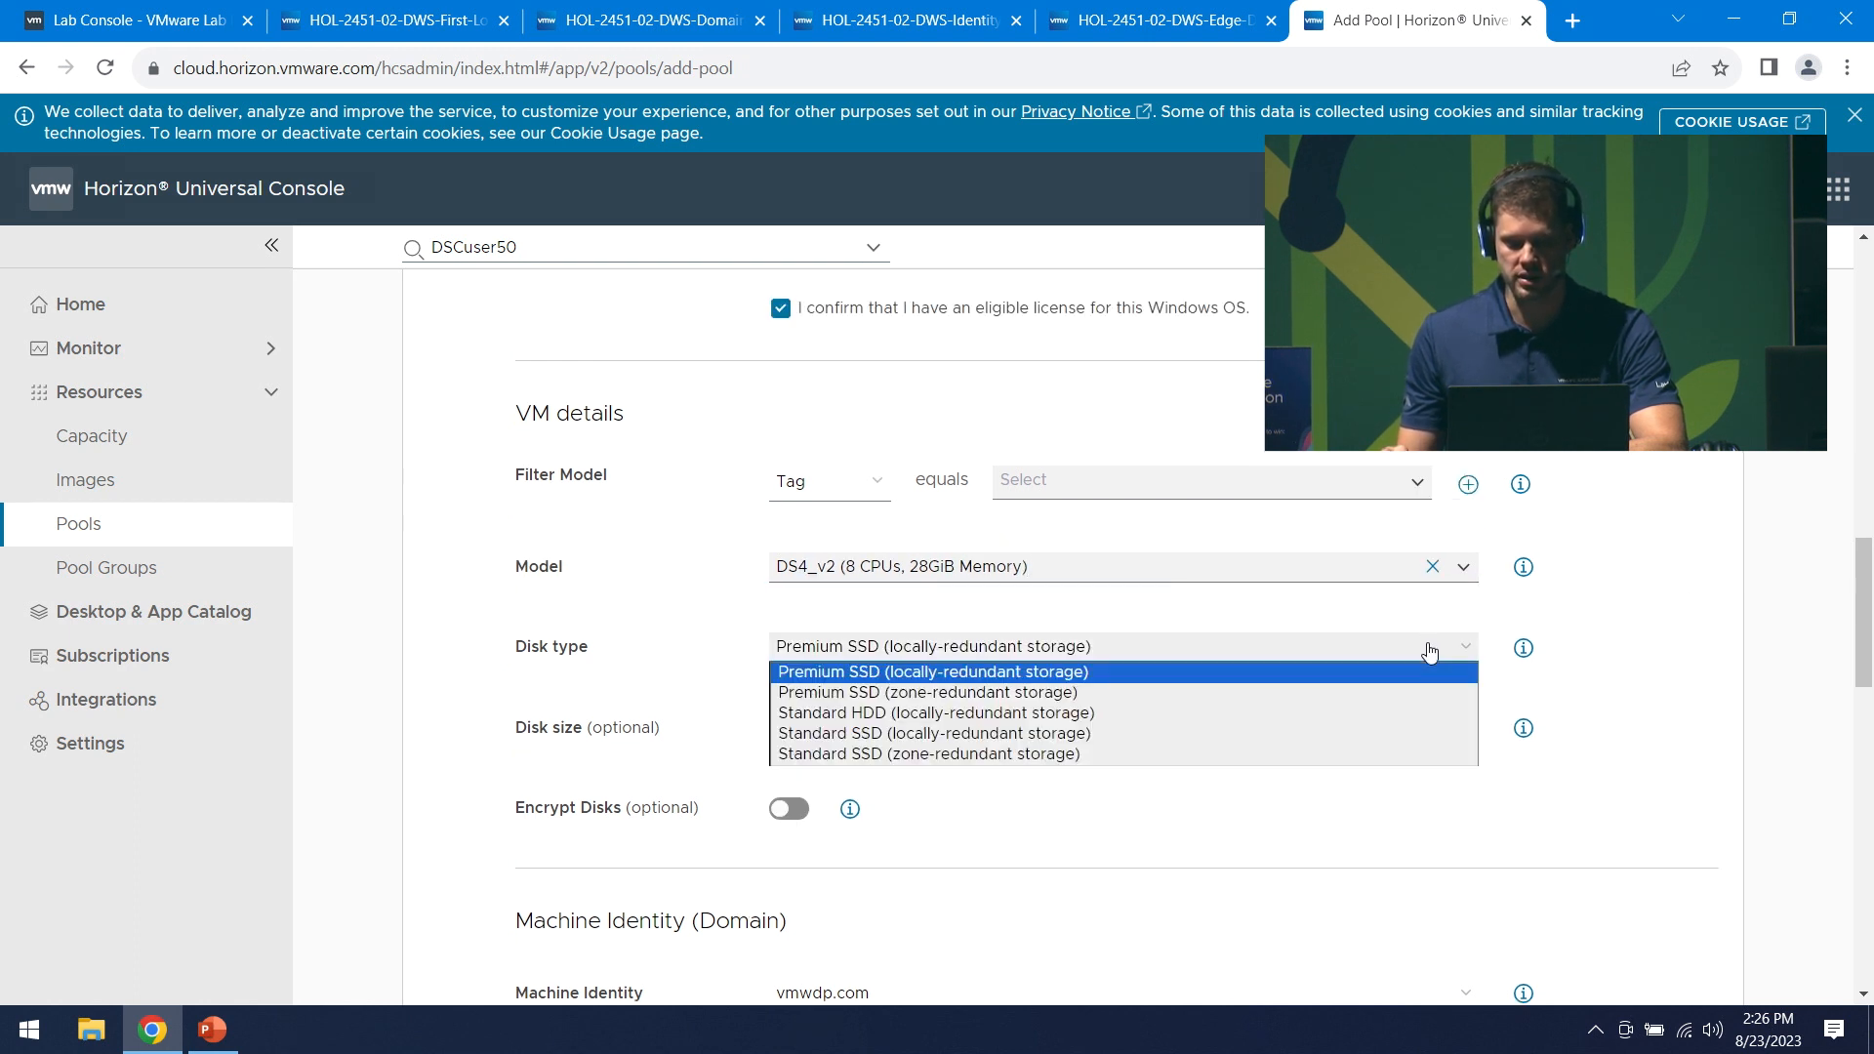
click(1088, 715)
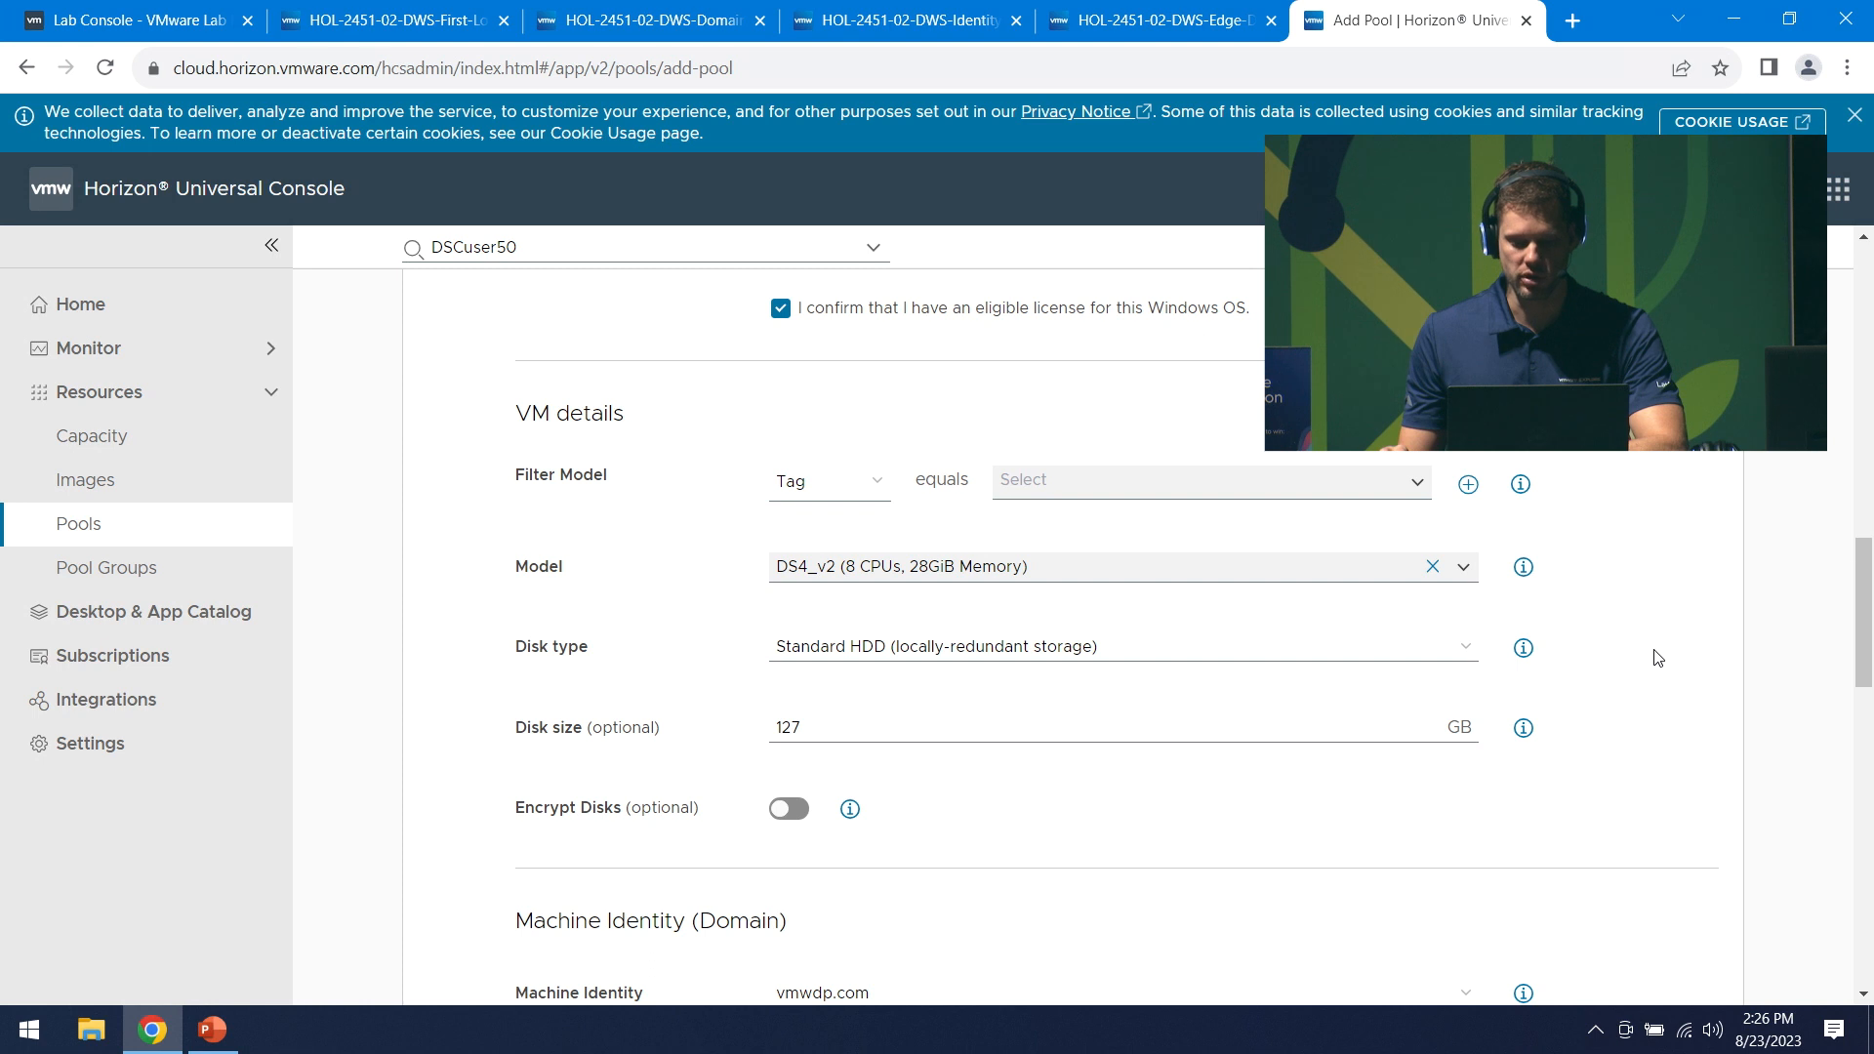
scroll(1656, 658, up, 2)
scroll(1656, 654, down, 3)
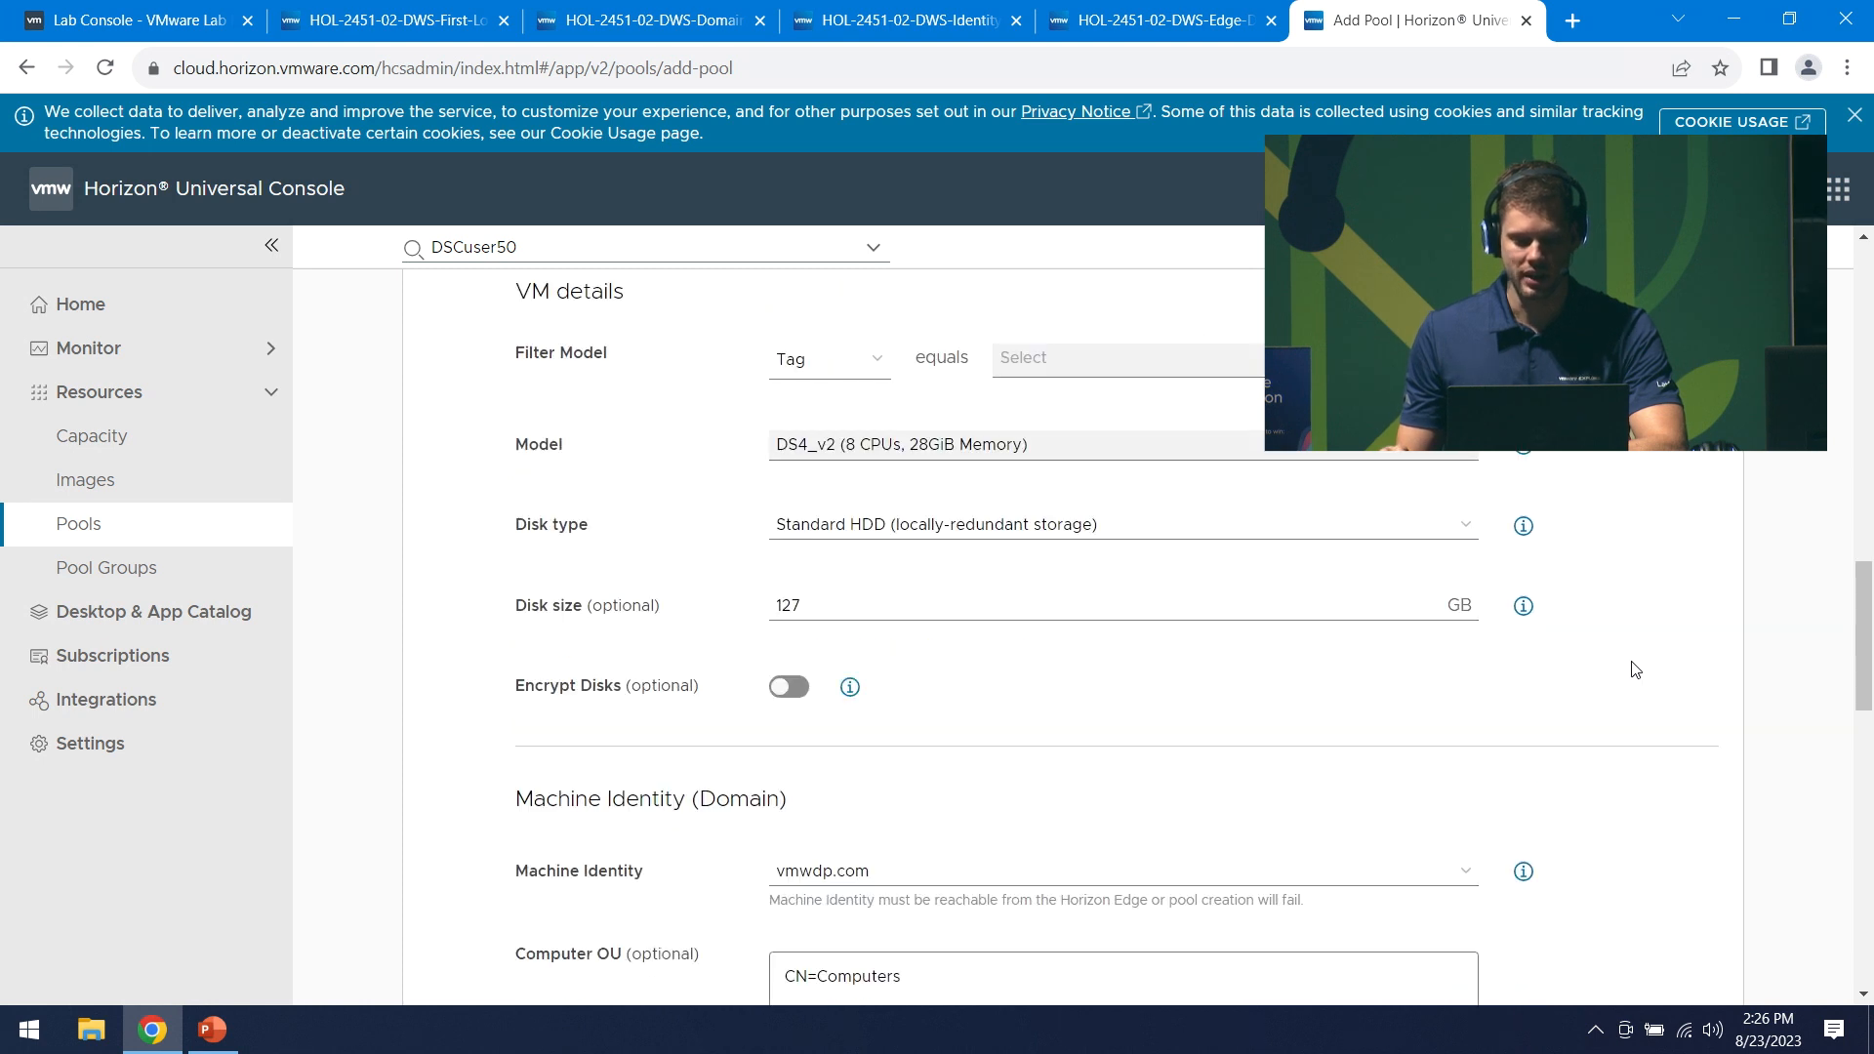
scroll(1635, 669, down, 1)
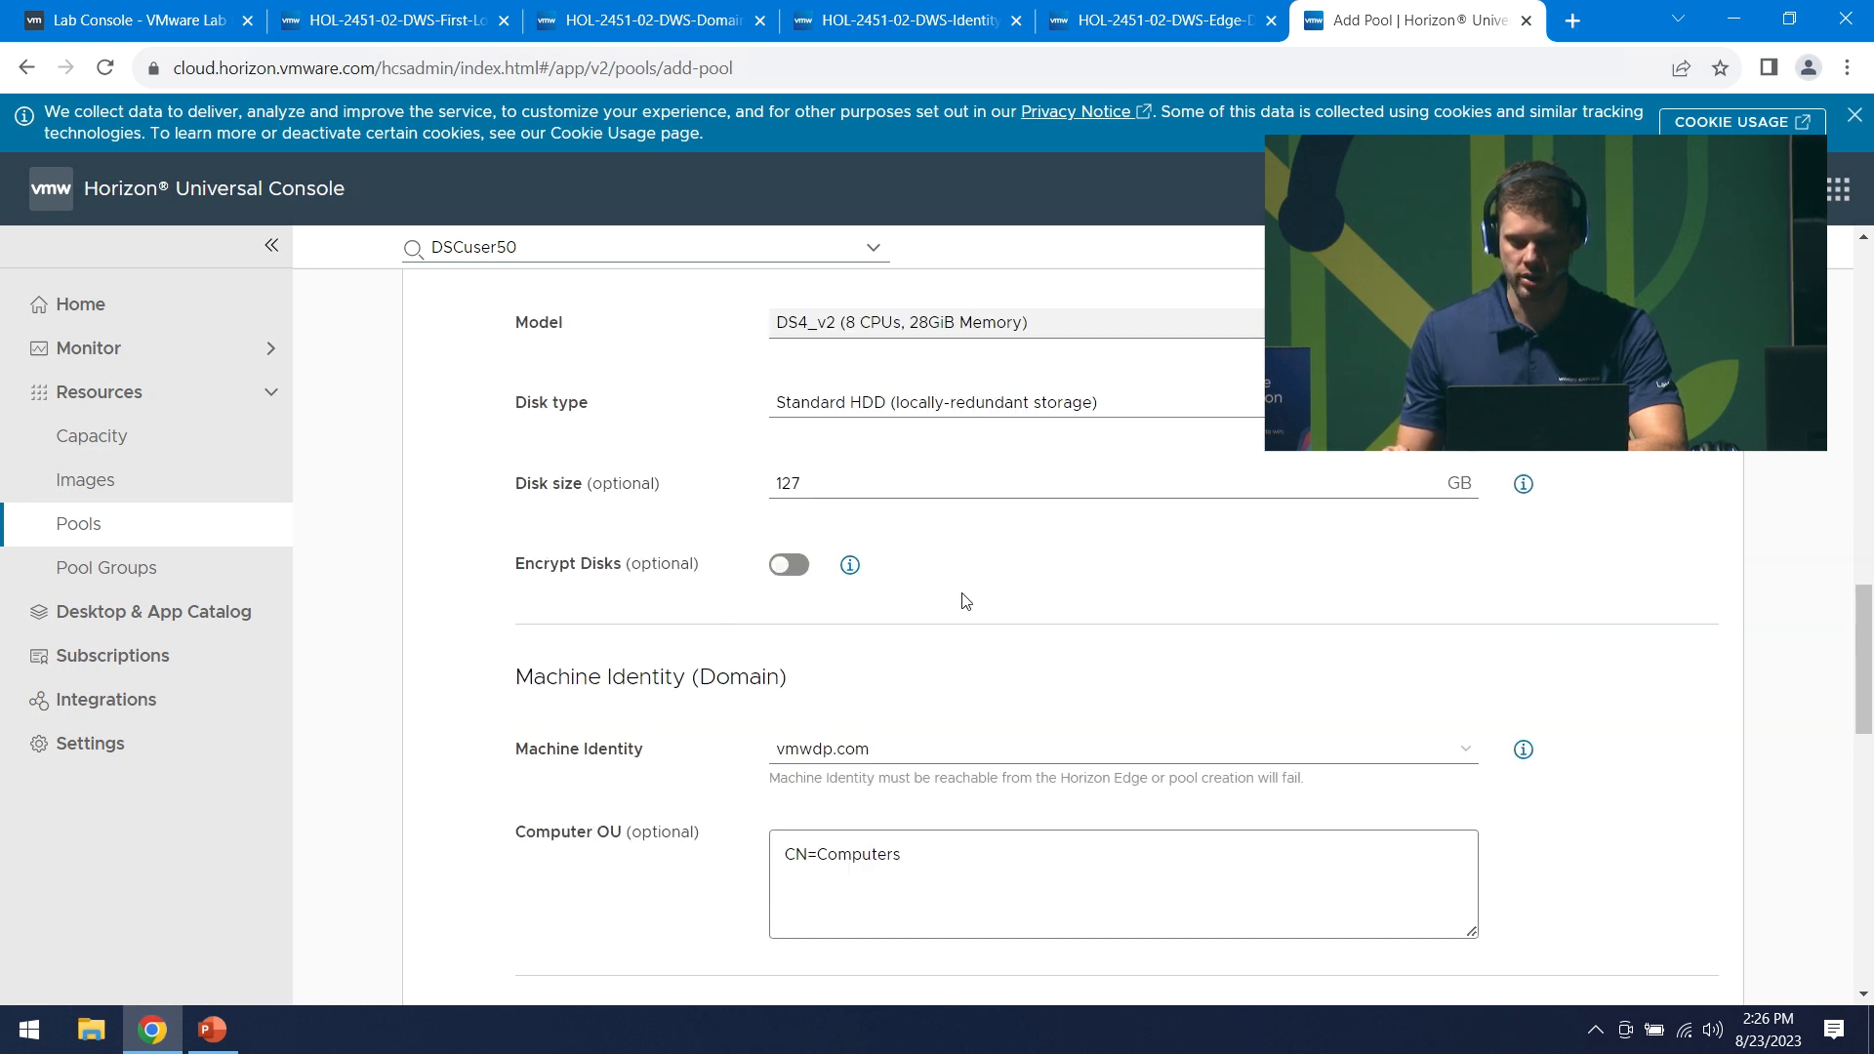
scroll(1268, 635, down, 1)
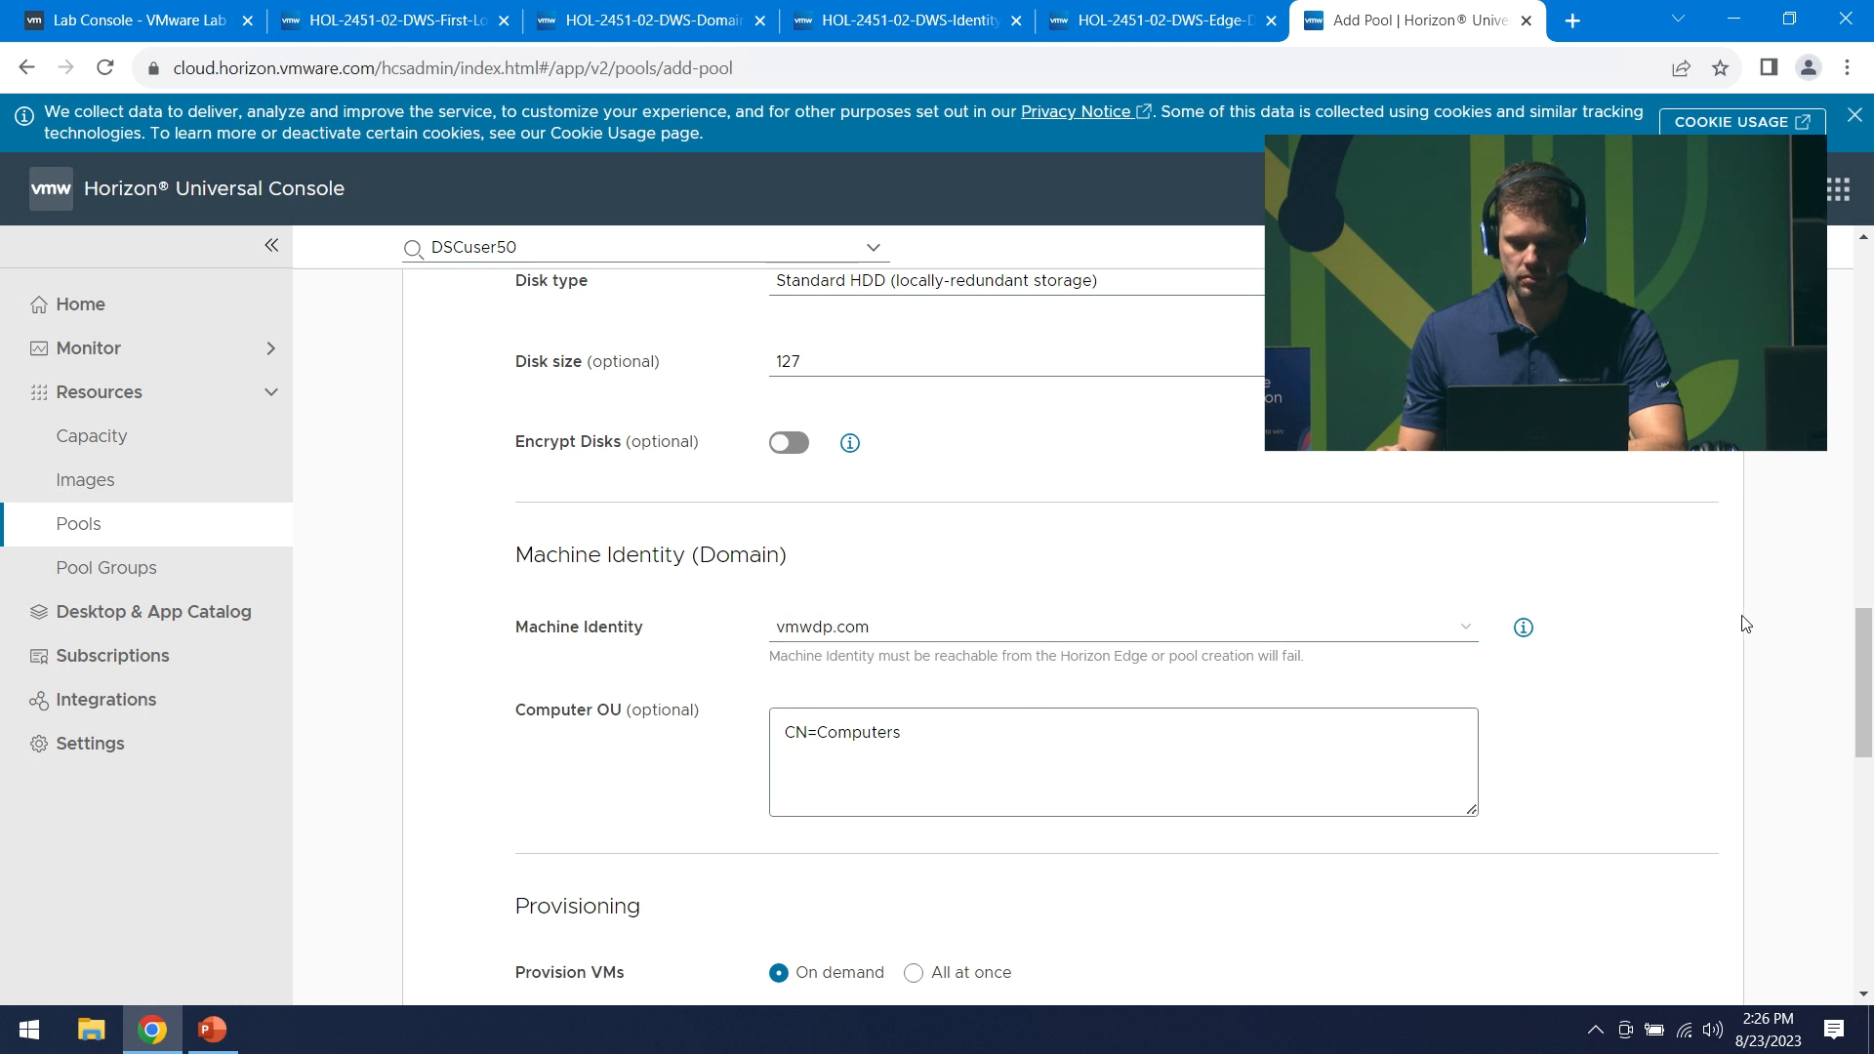
scroll(1716, 622, down, 1)
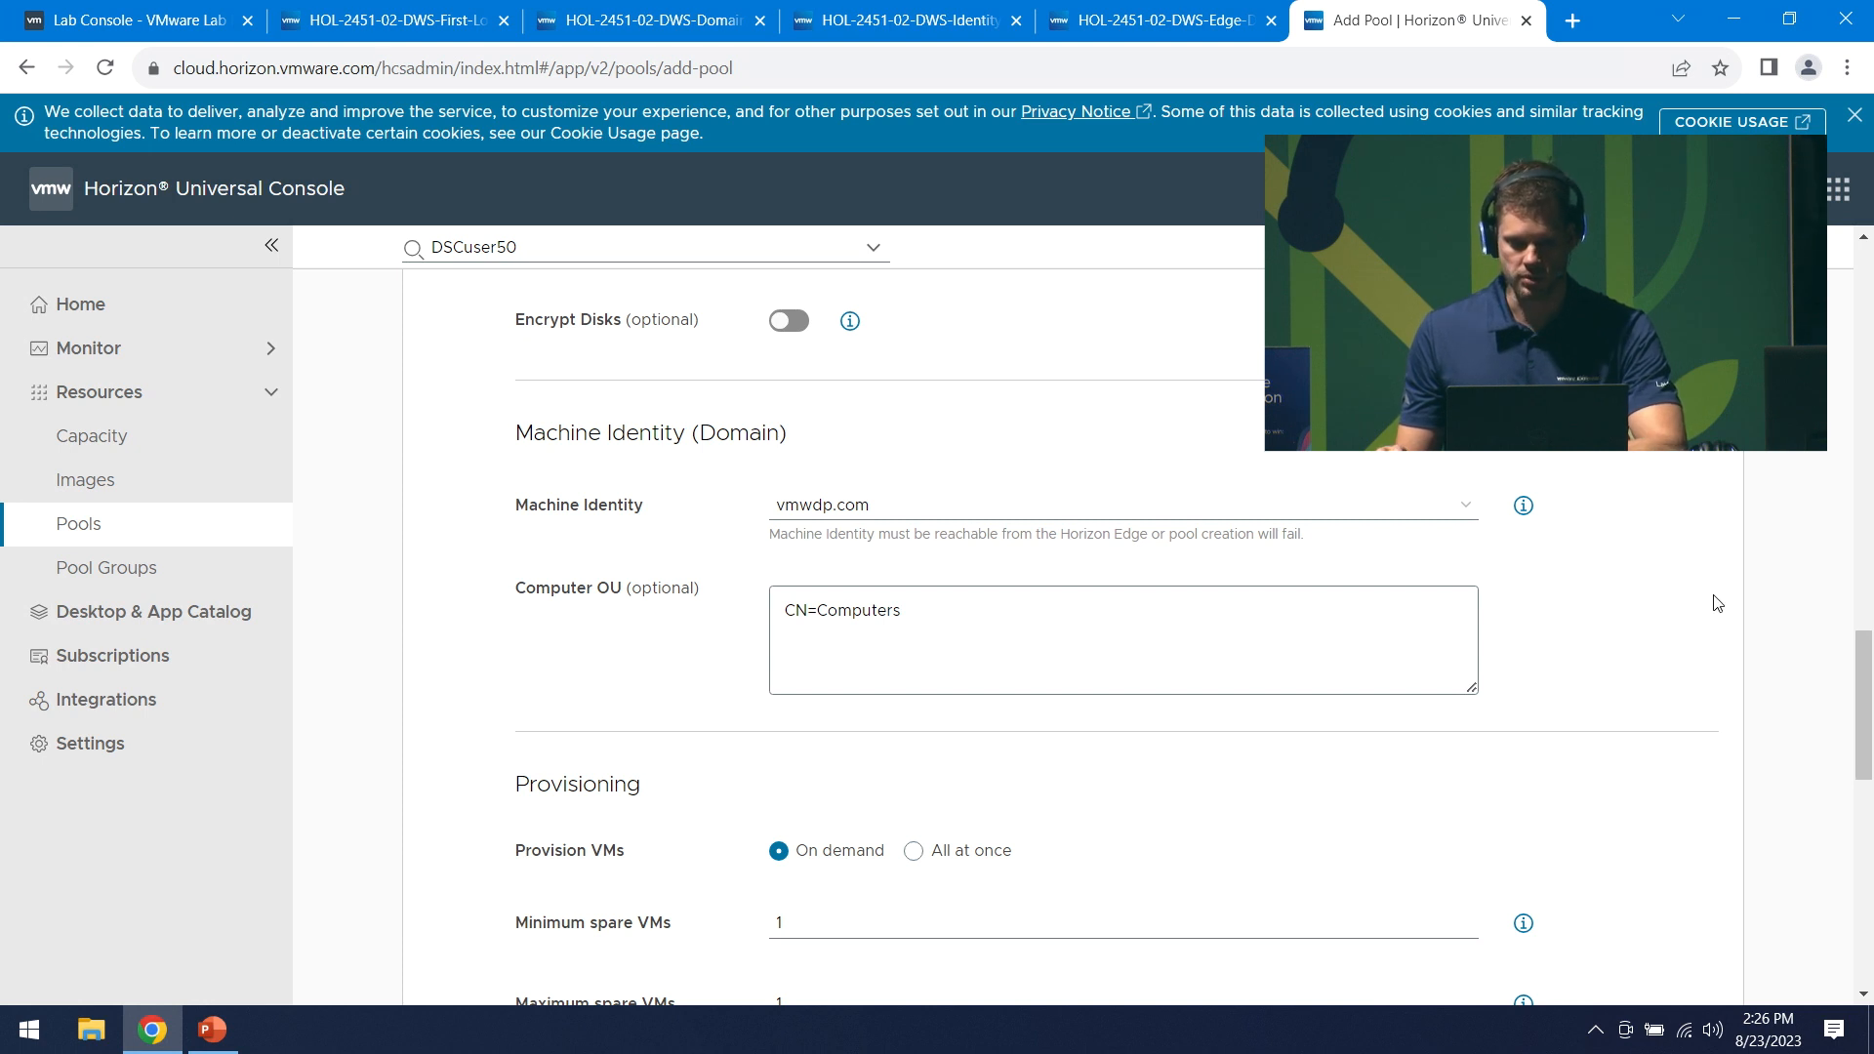
scroll(1717, 602, down, 1)
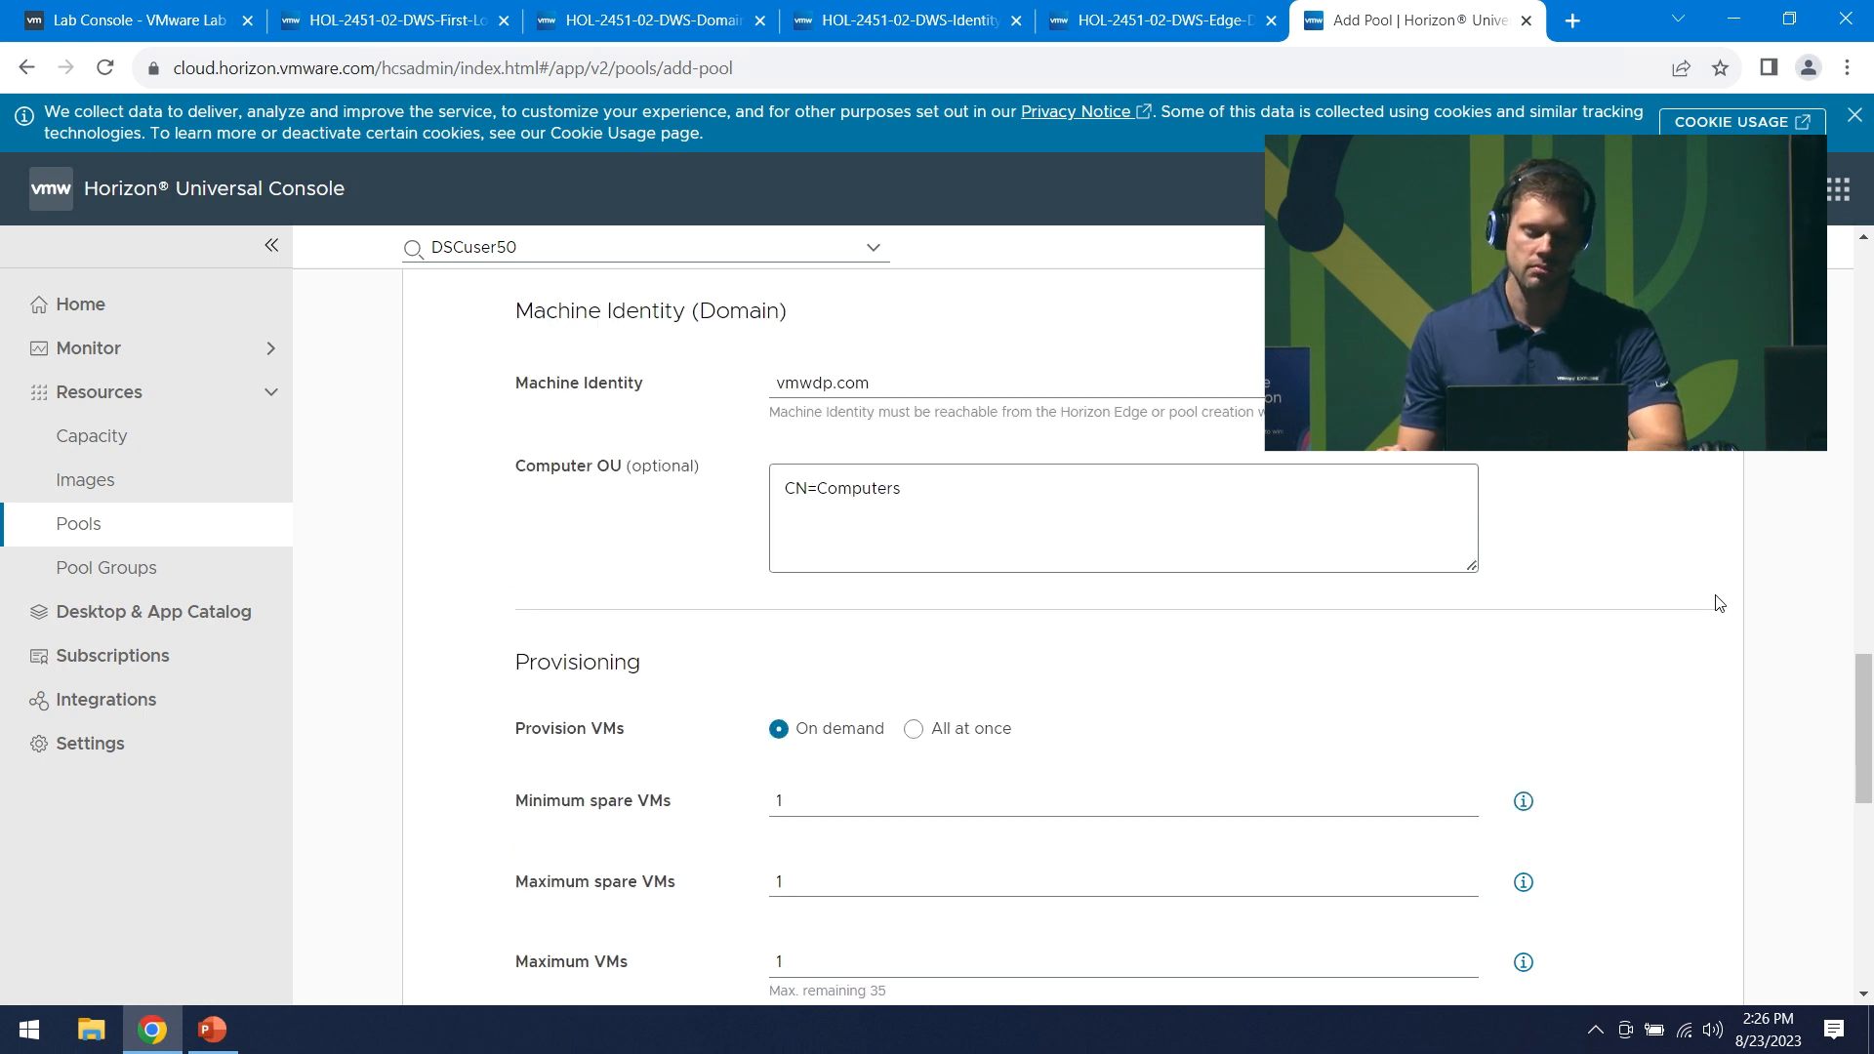
scroll(1719, 602, down, 2)
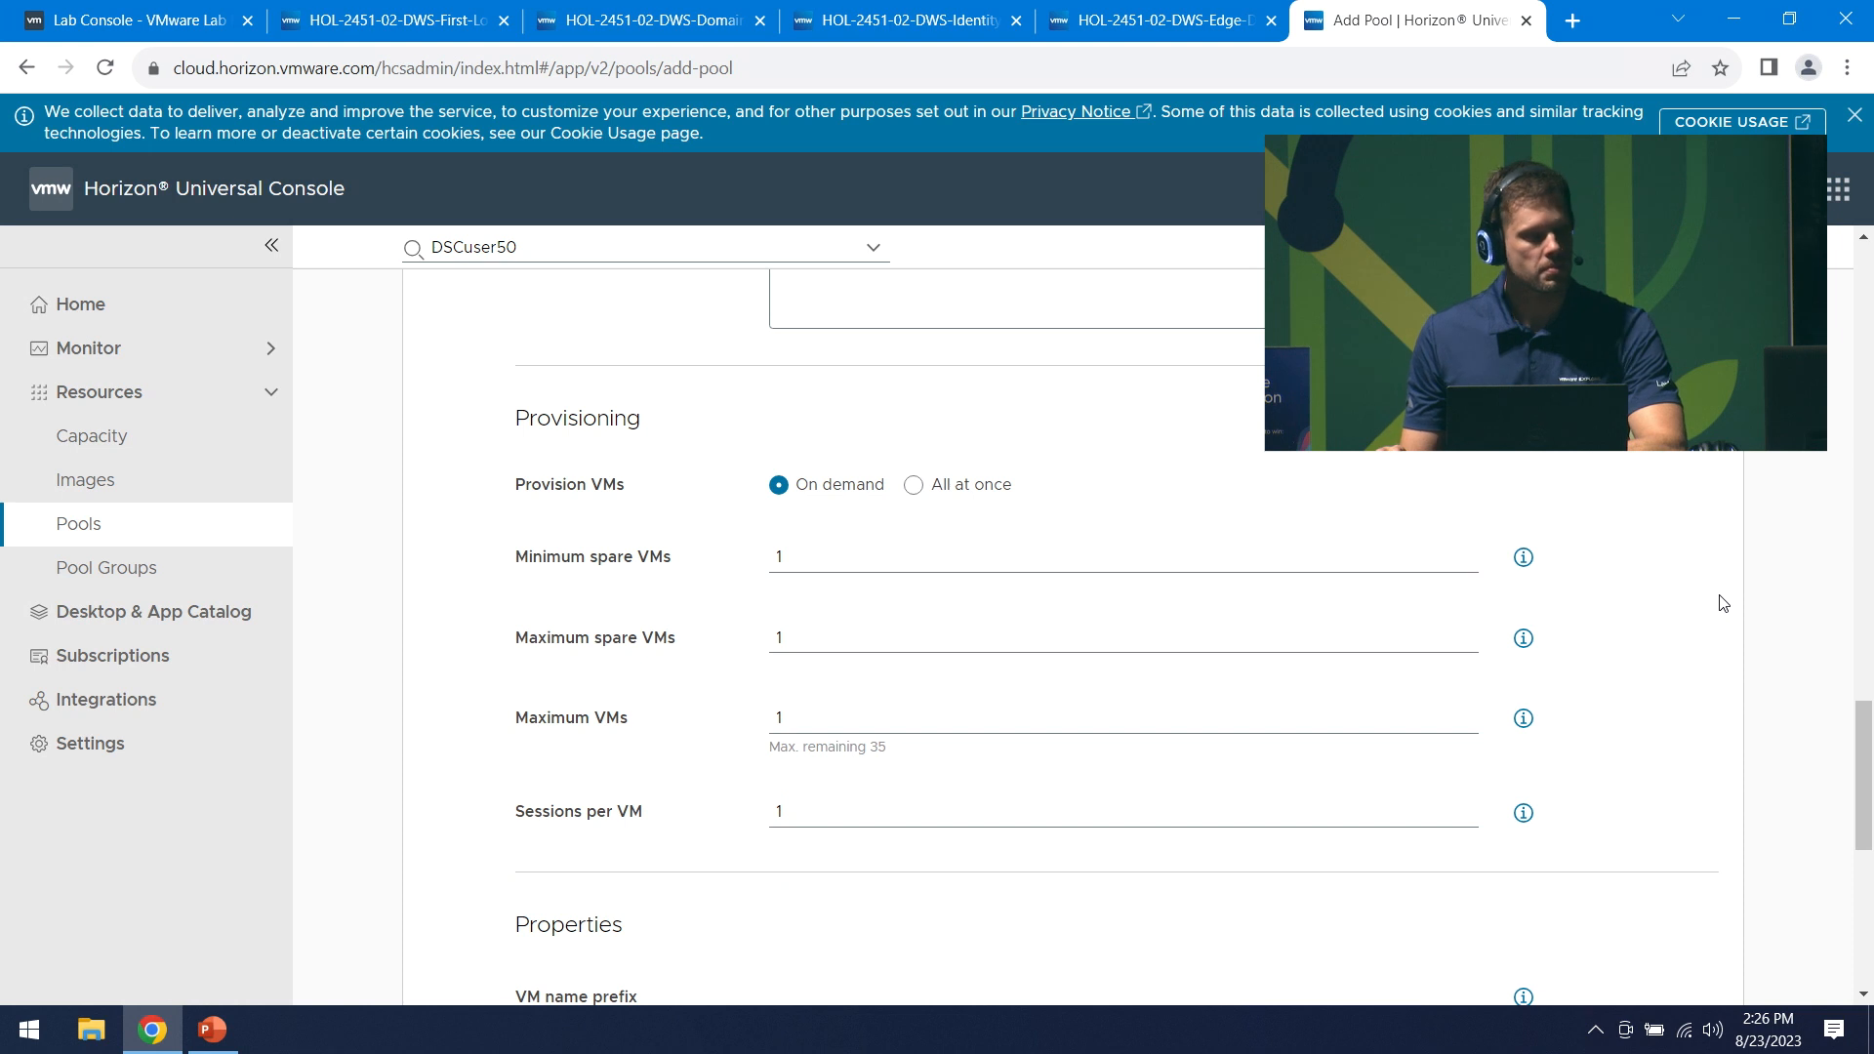
scroll(1720, 602, up, 2)
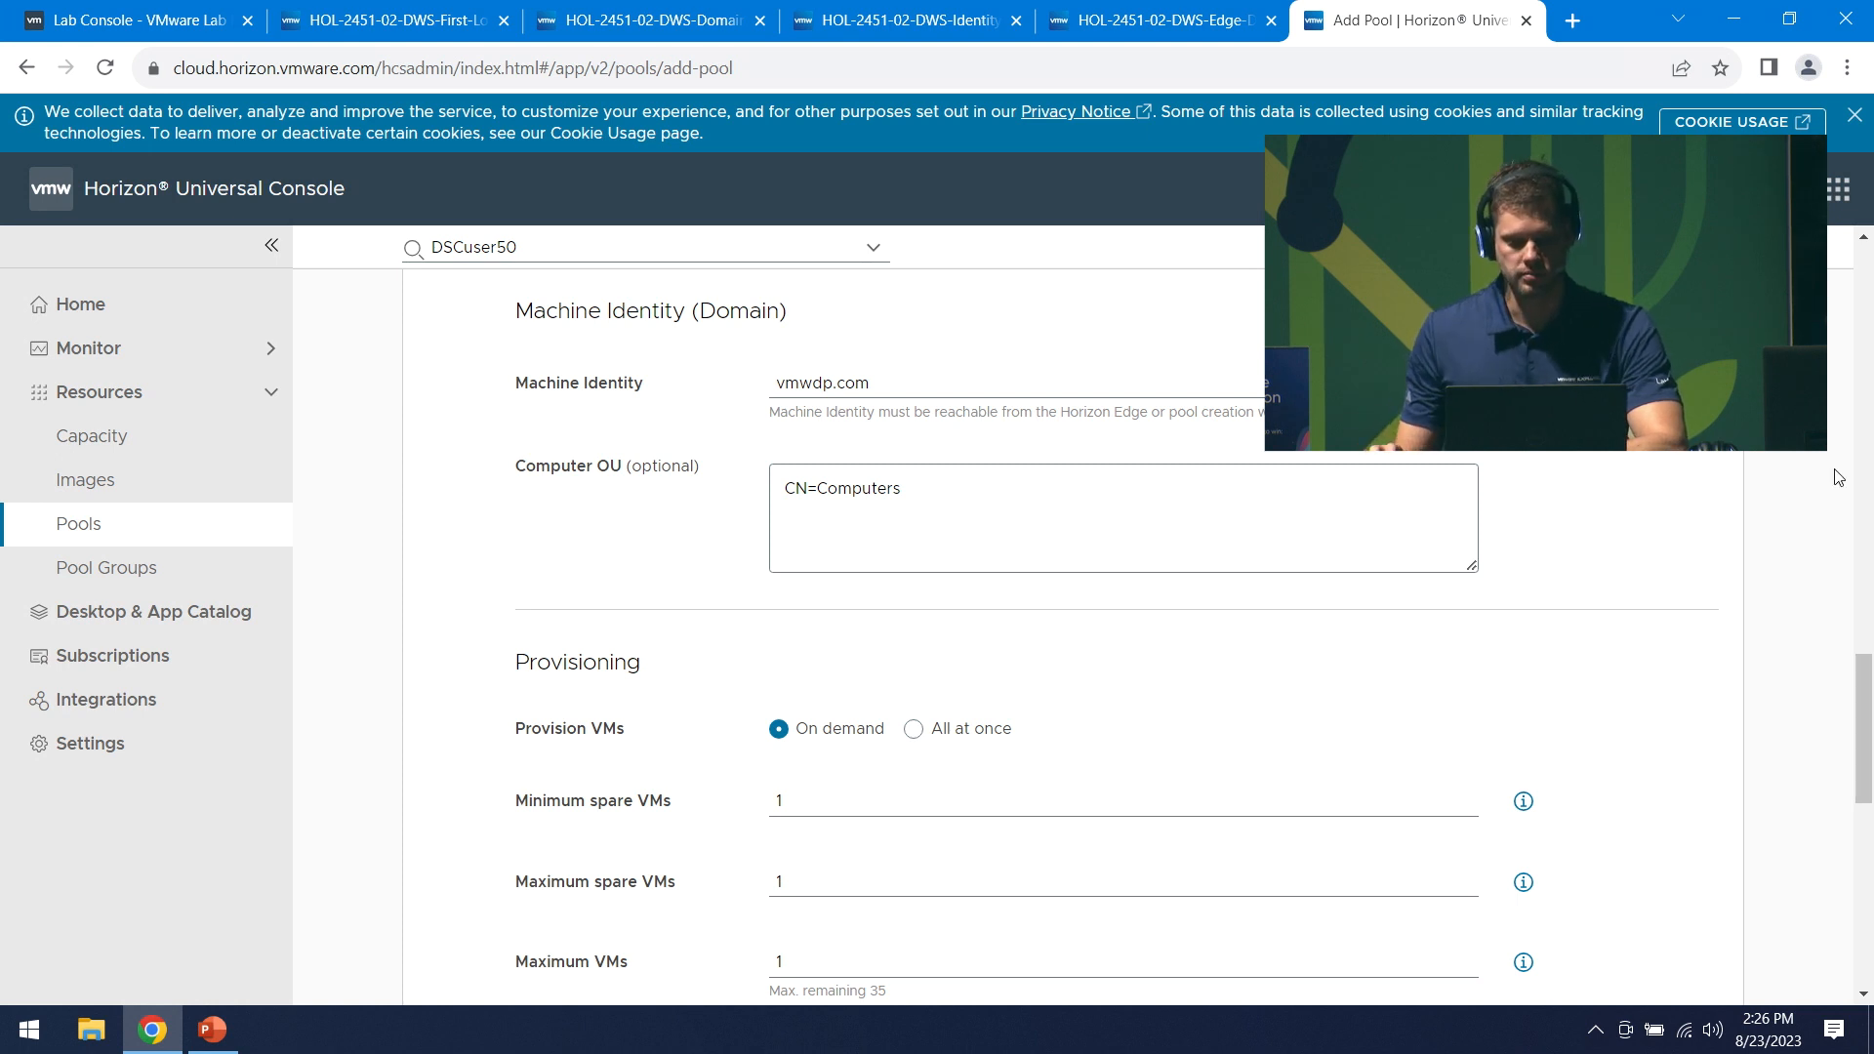
scroll(1721, 739, up, 2)
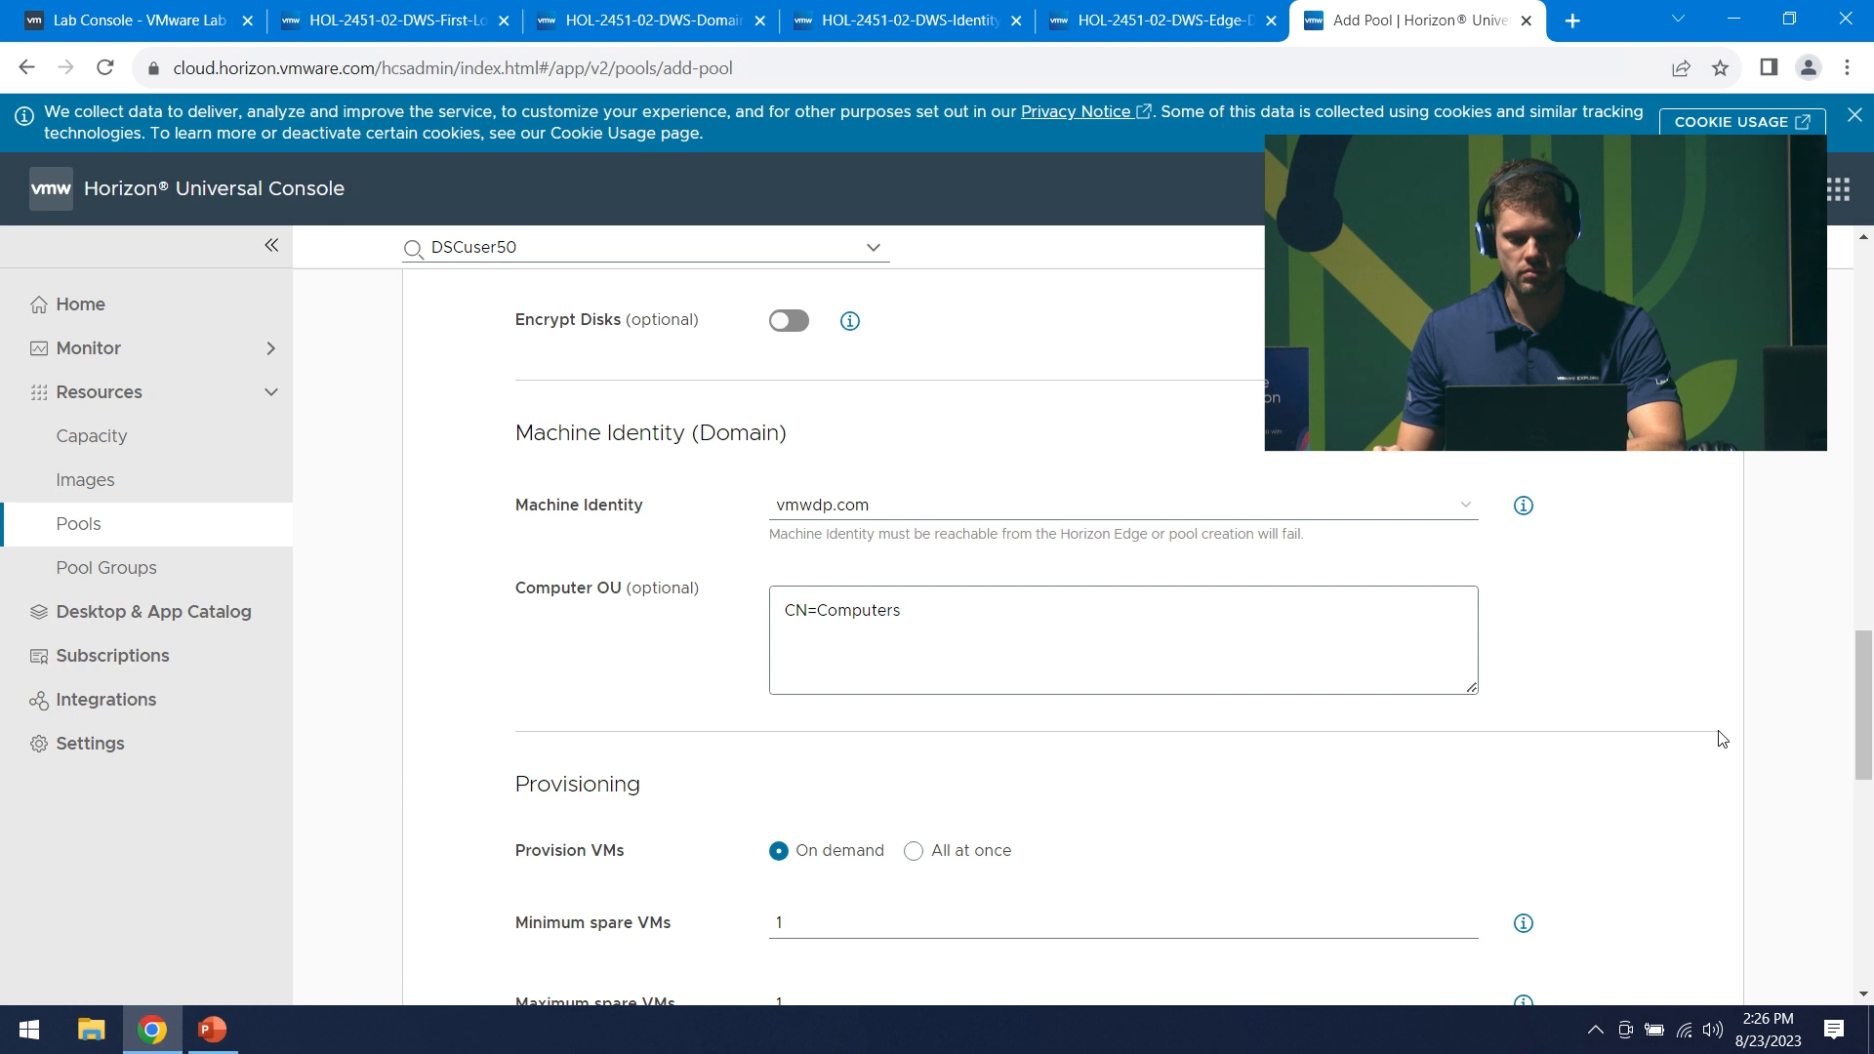
scroll(1722, 739, down, 4)
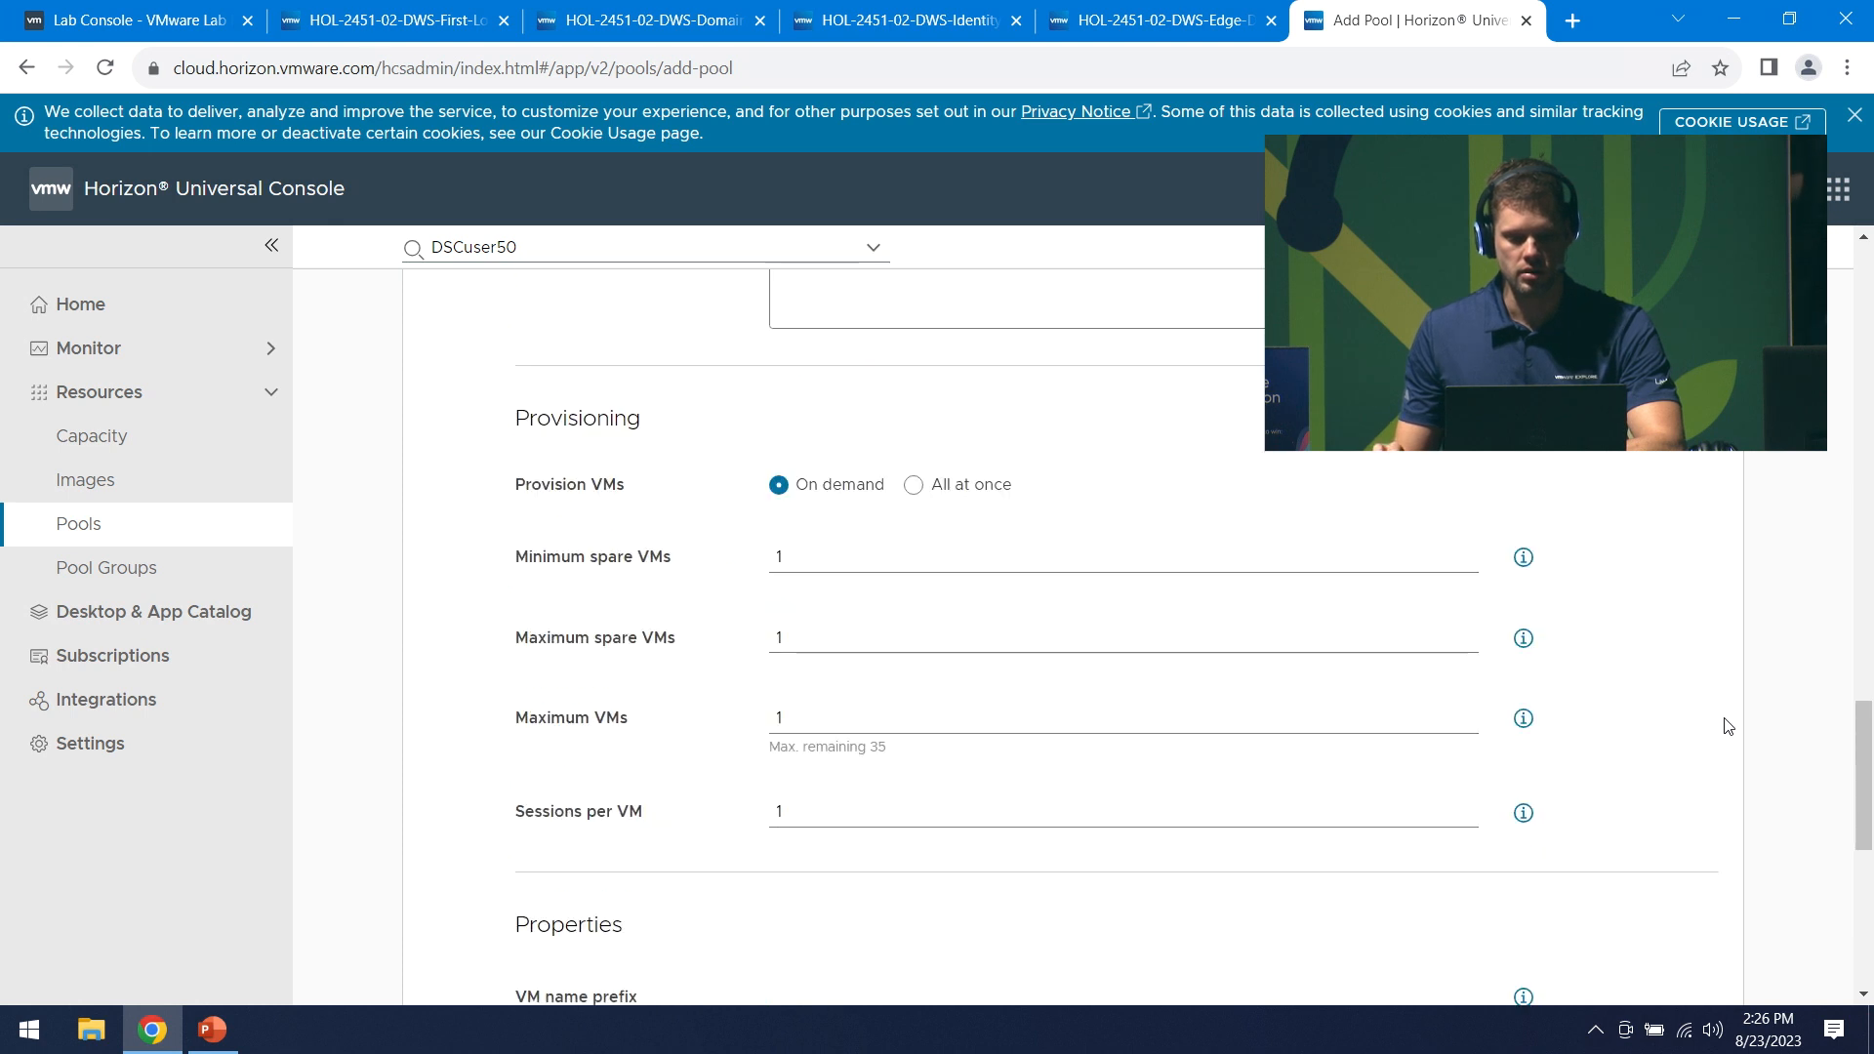
scroll(1730, 686, down, 1)
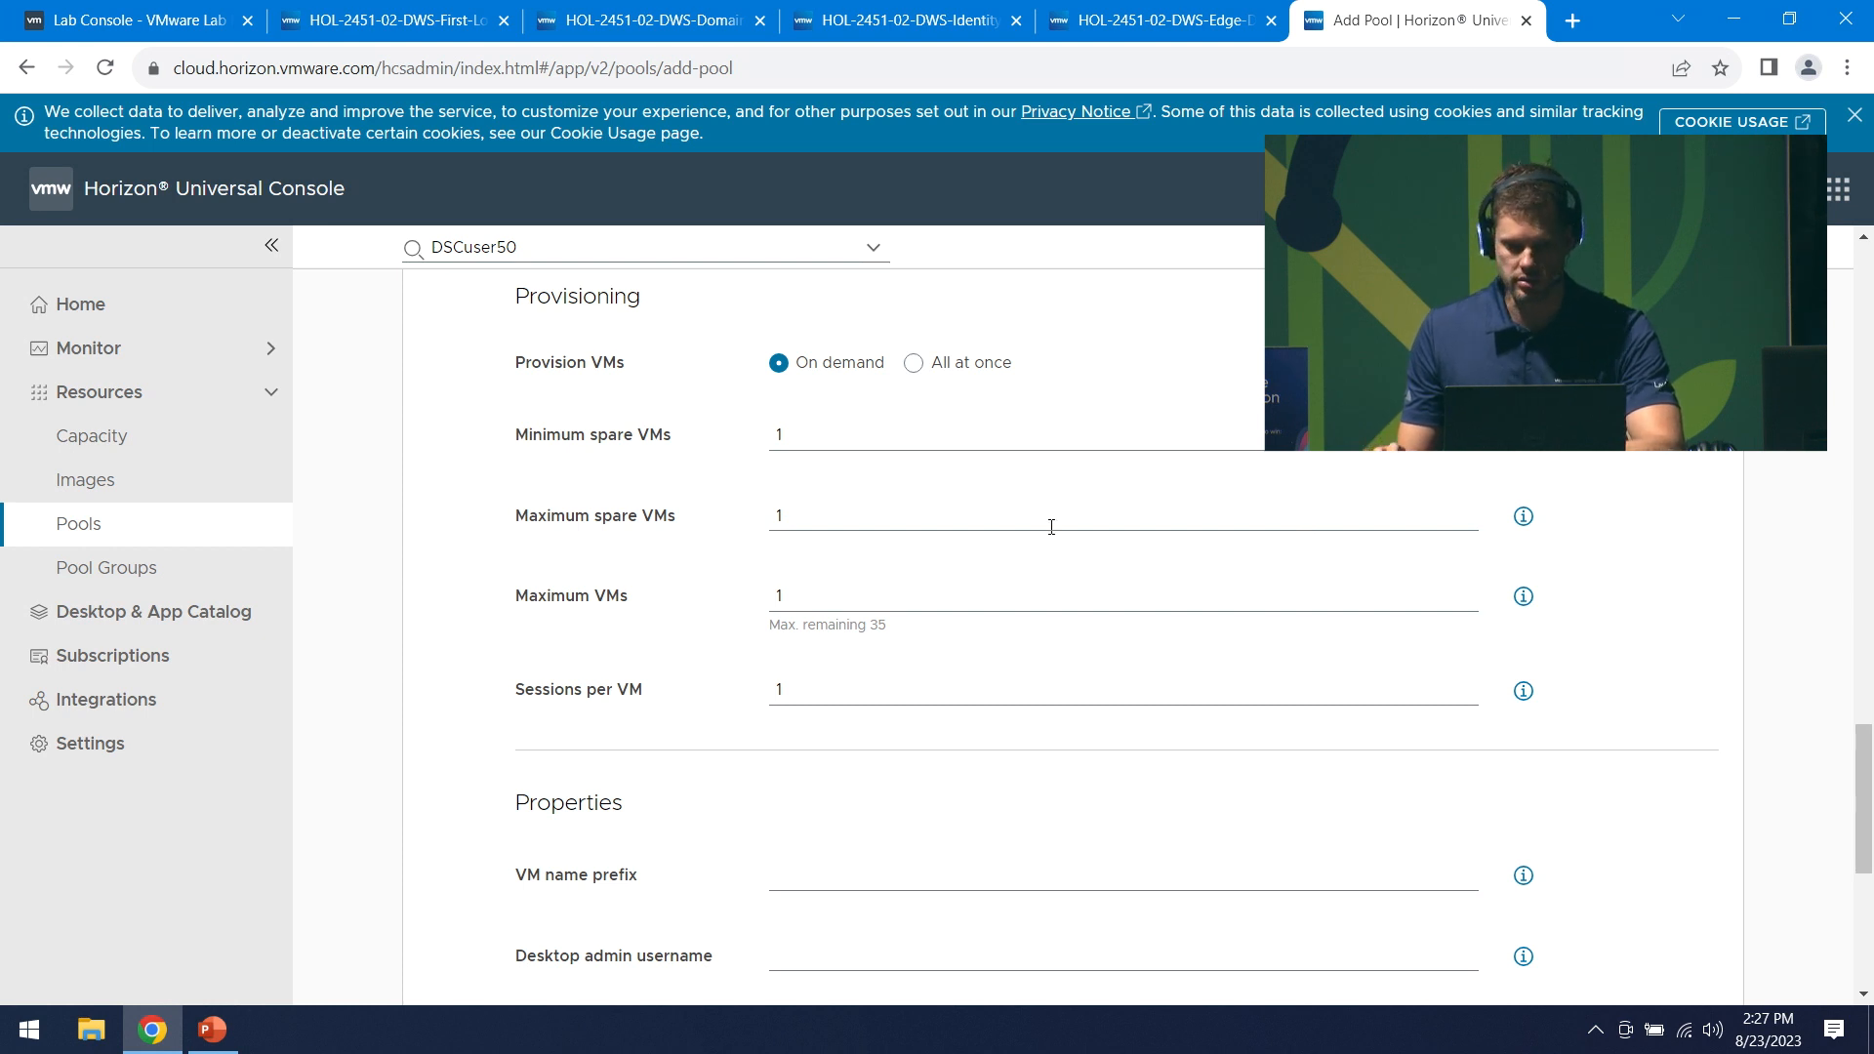
- Set Maximum VMs to 2, Maximum spare VMs to 2, and Sessions per VM to 5
click(854, 515)
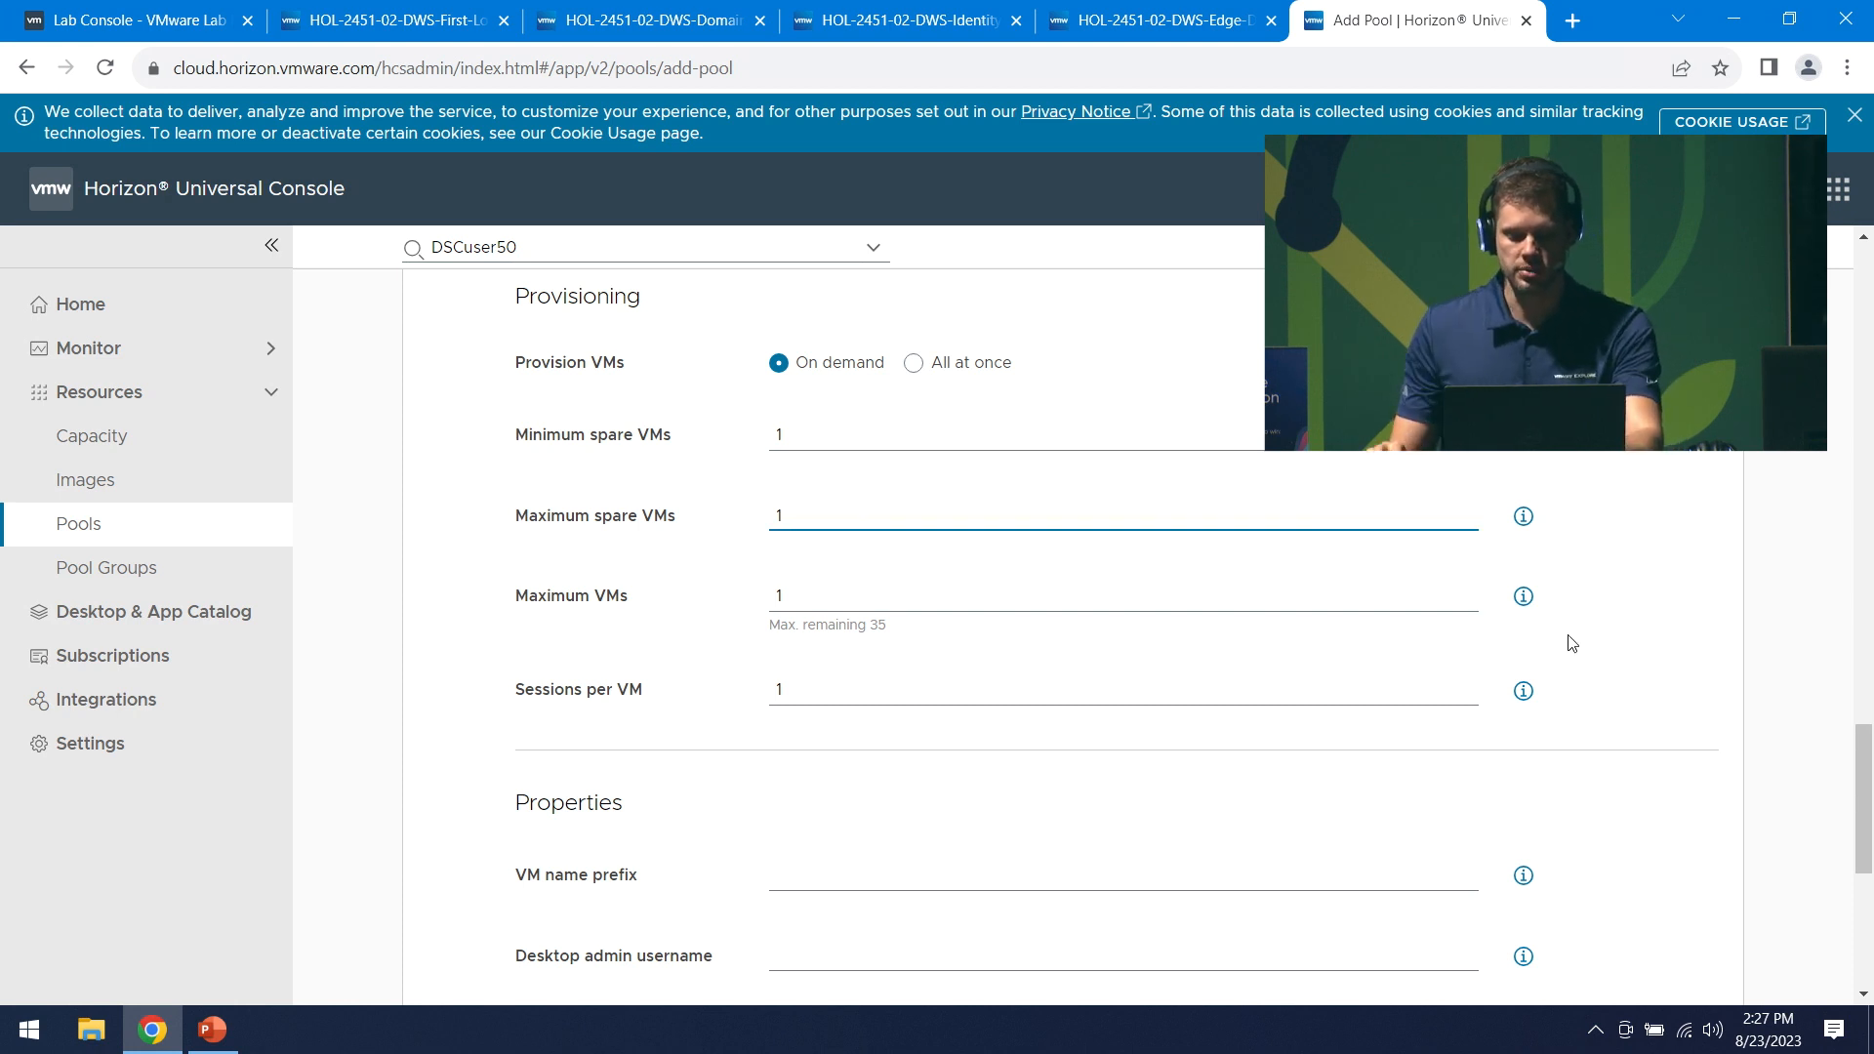
click(804, 605)
key(BackSpace)
text(2)
click(804, 518)
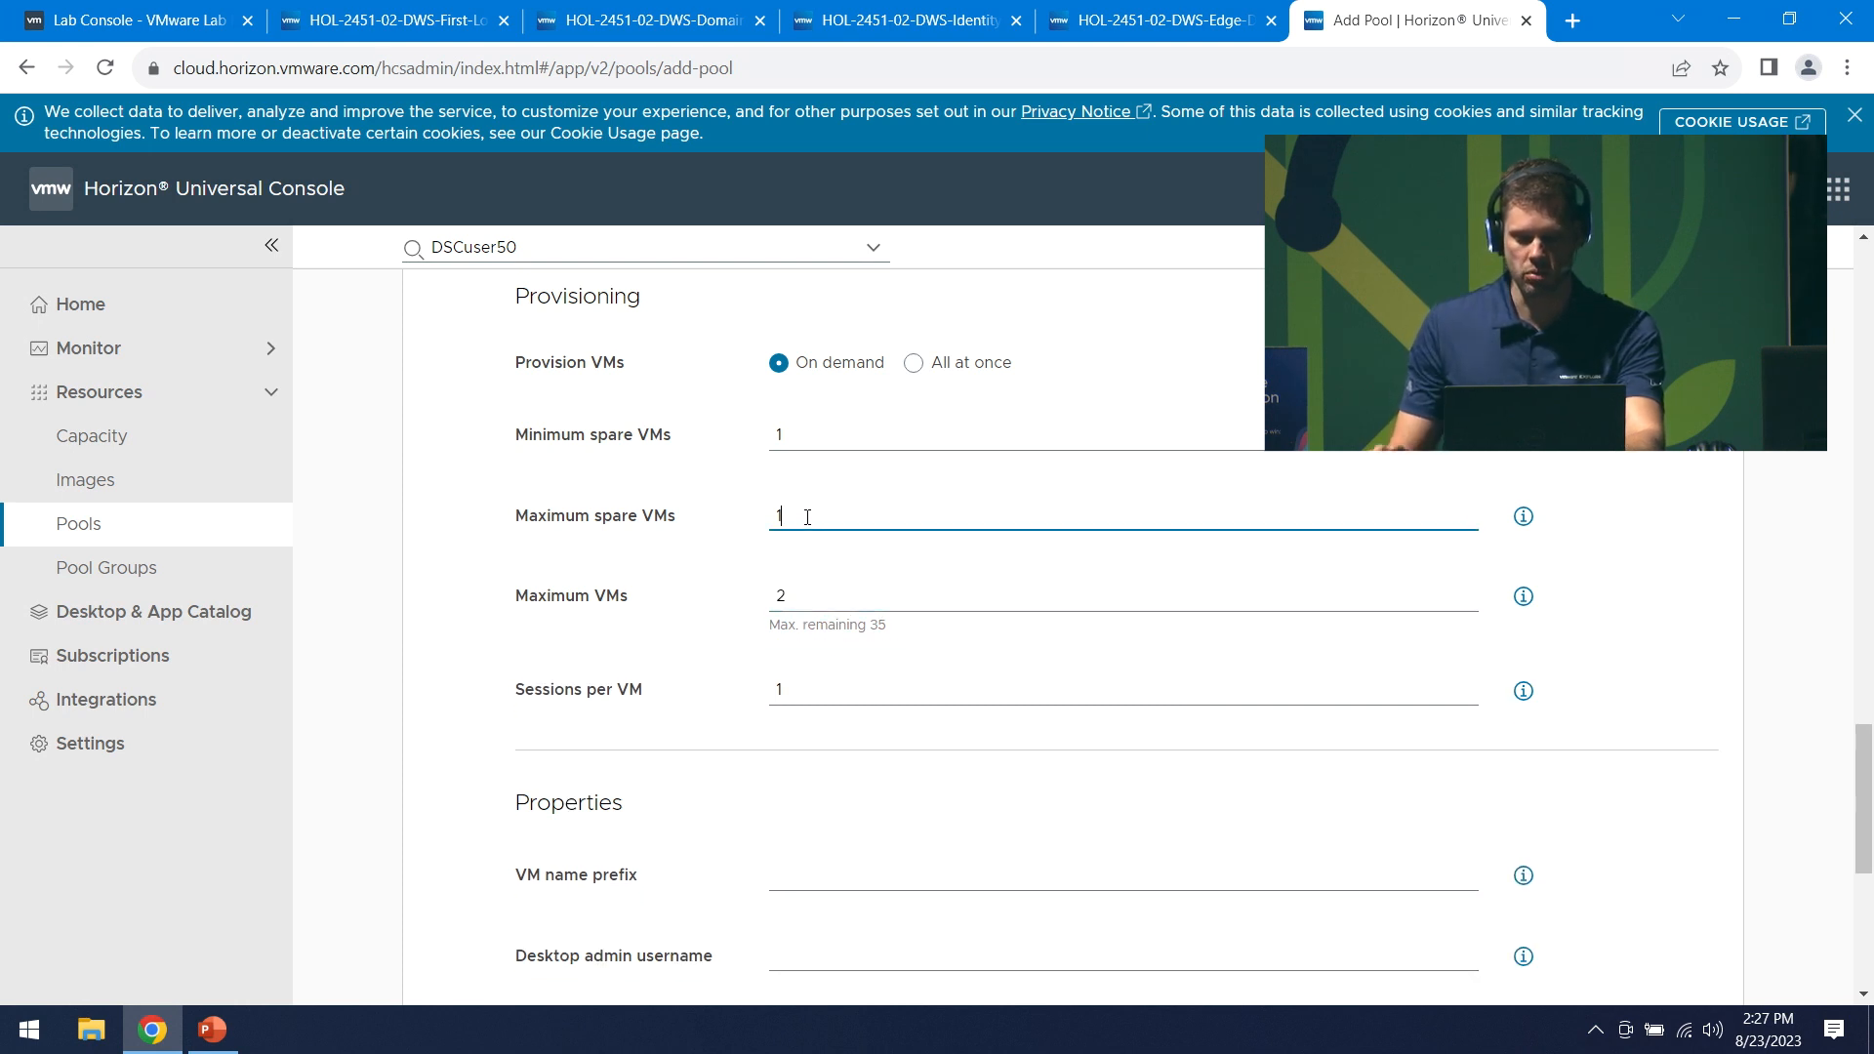
key(BackSpace)
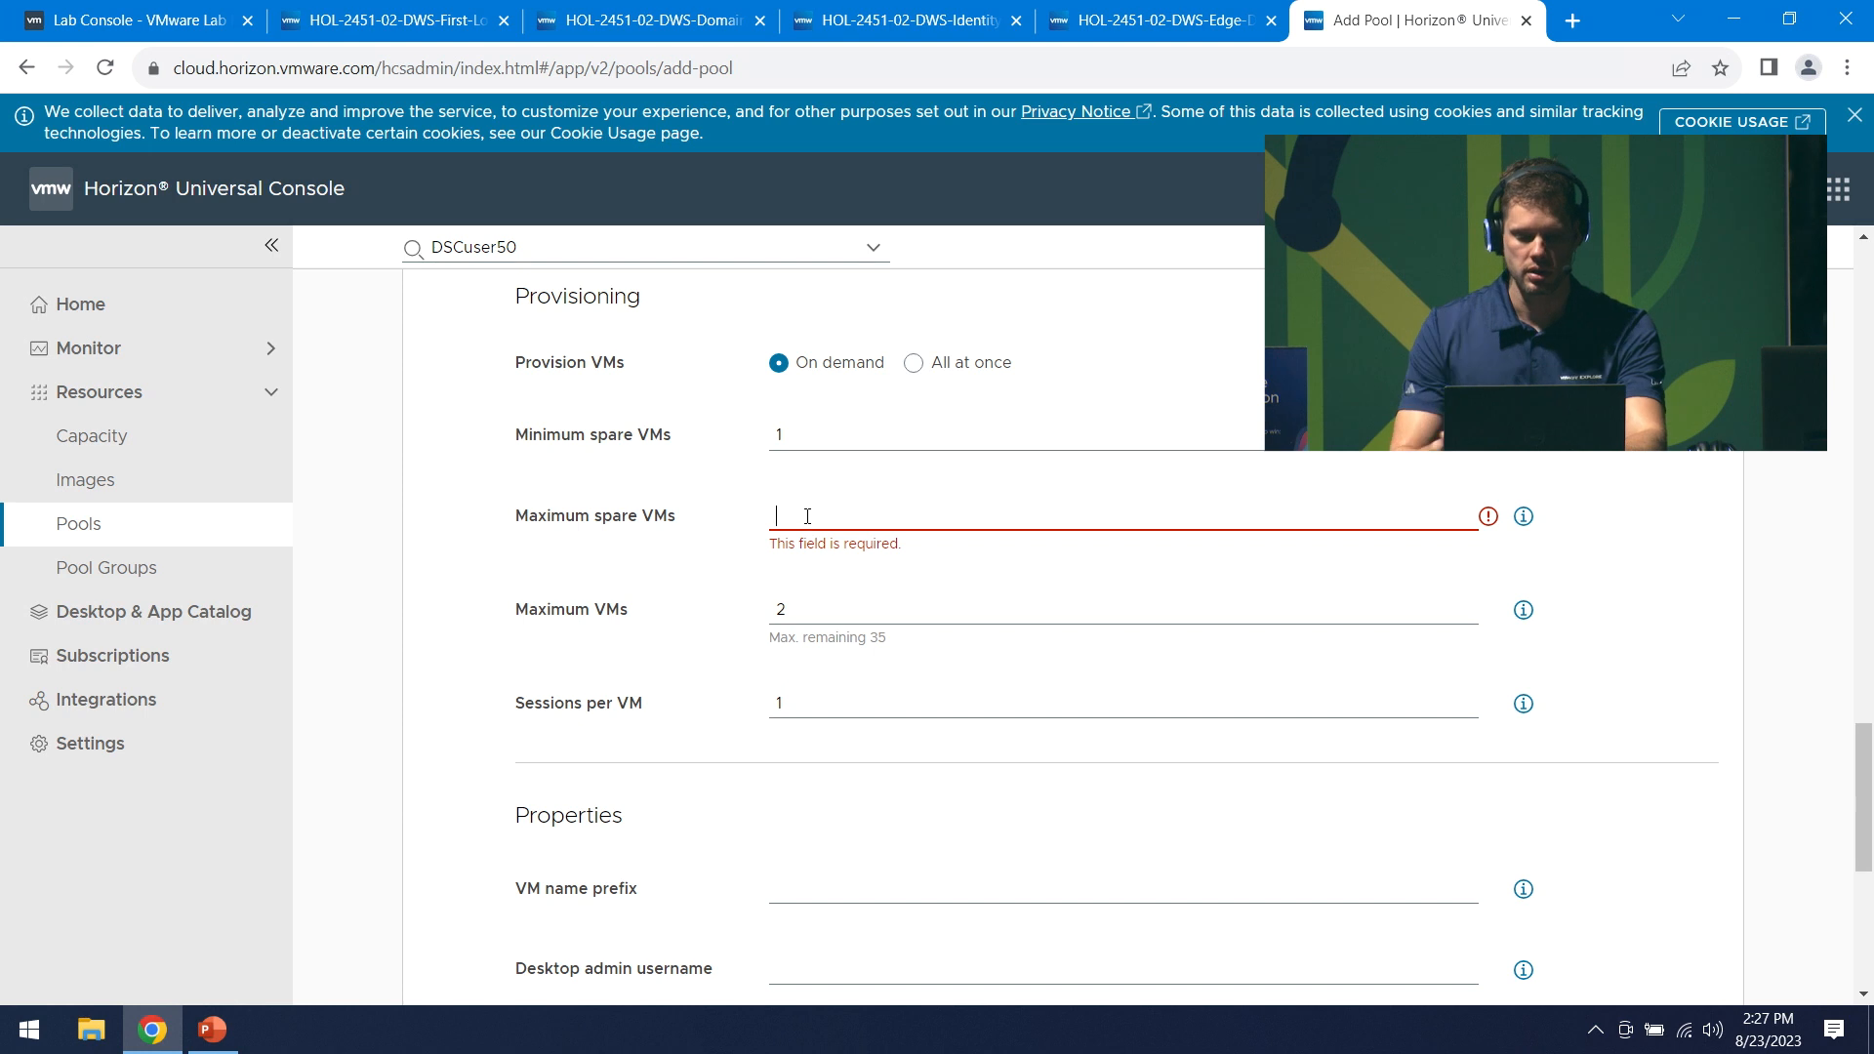
text(2)
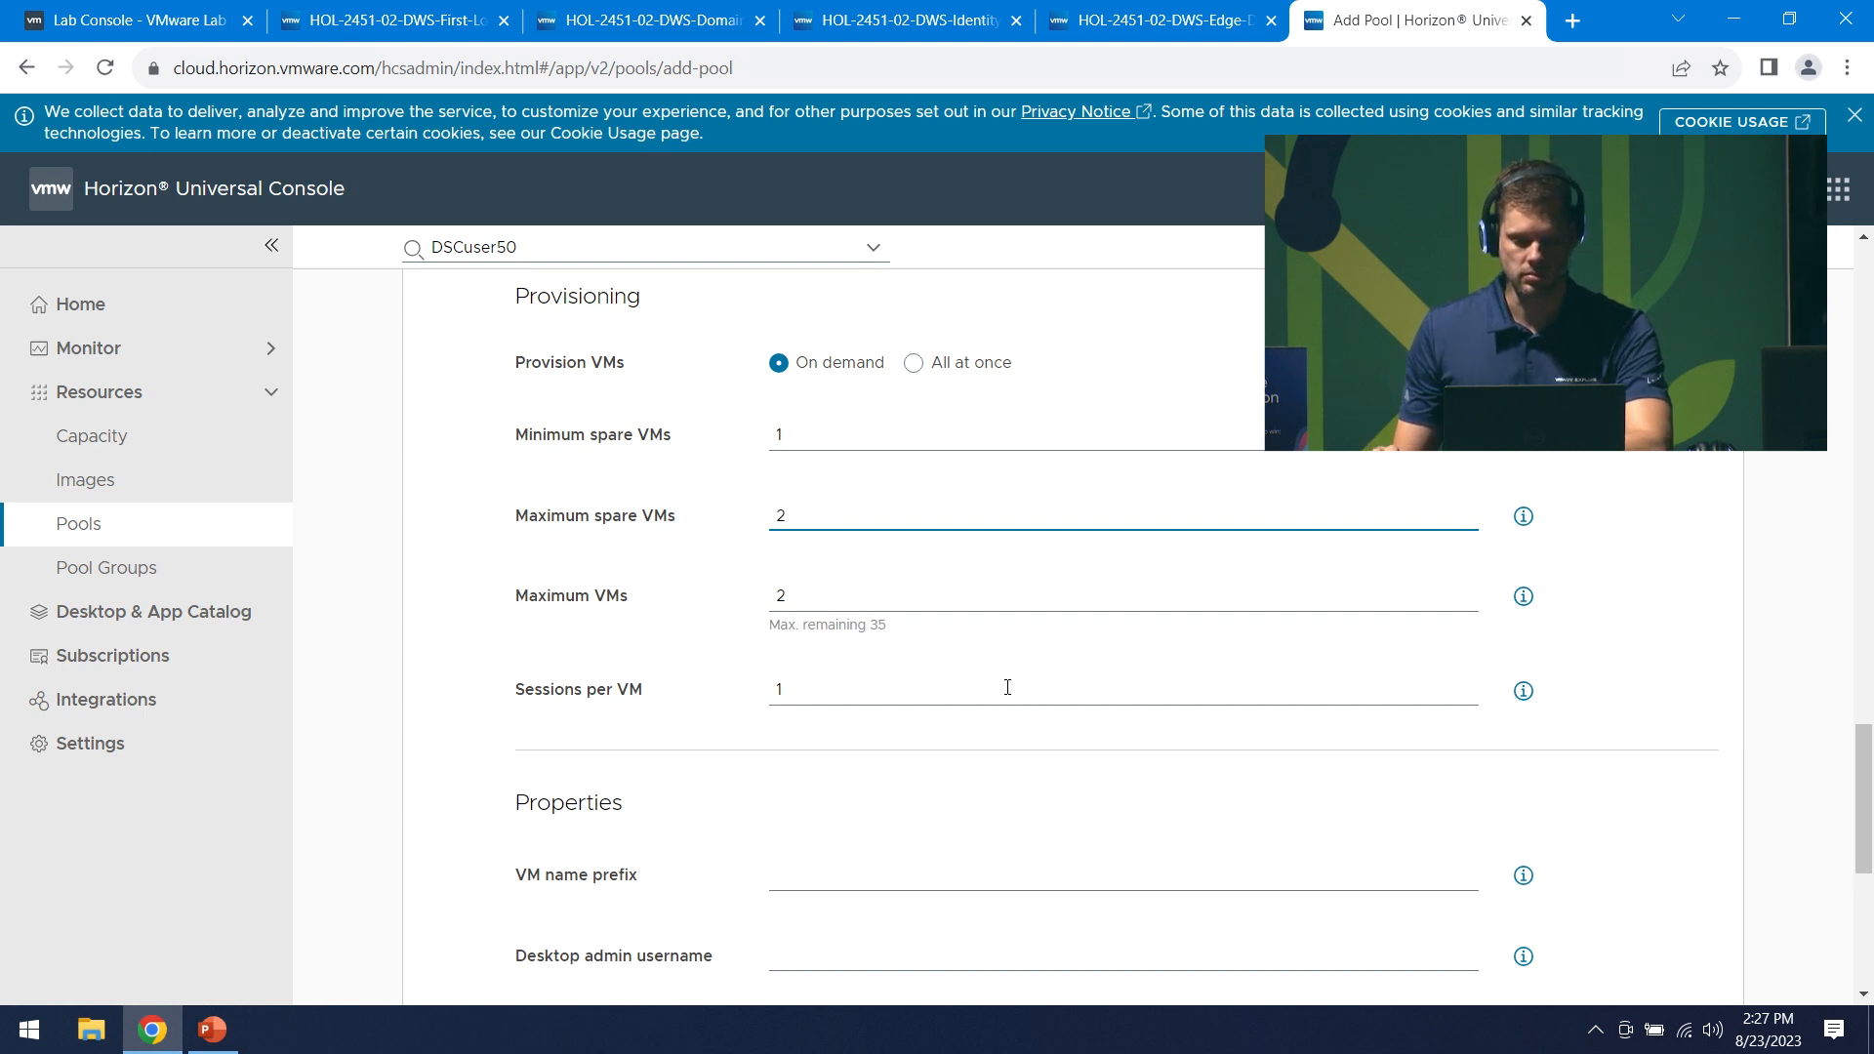
click(833, 697)
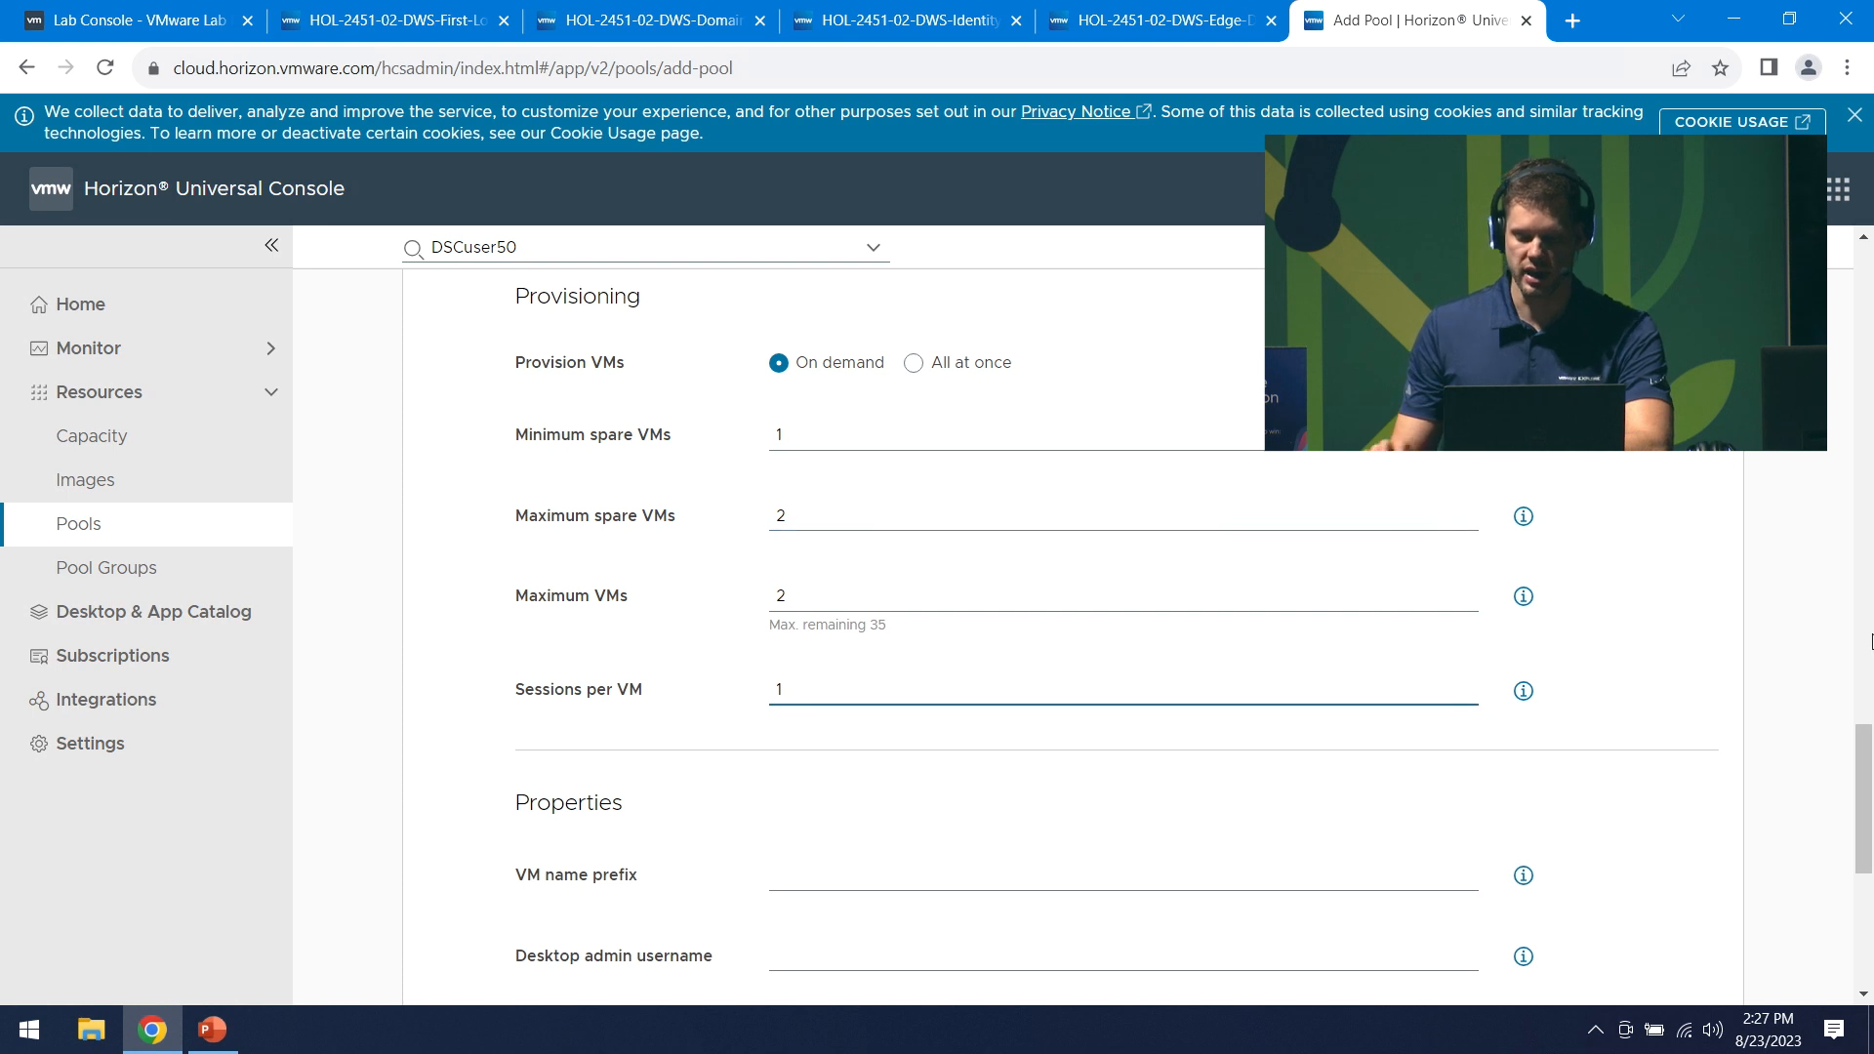
key(BackSpace)
text(5)
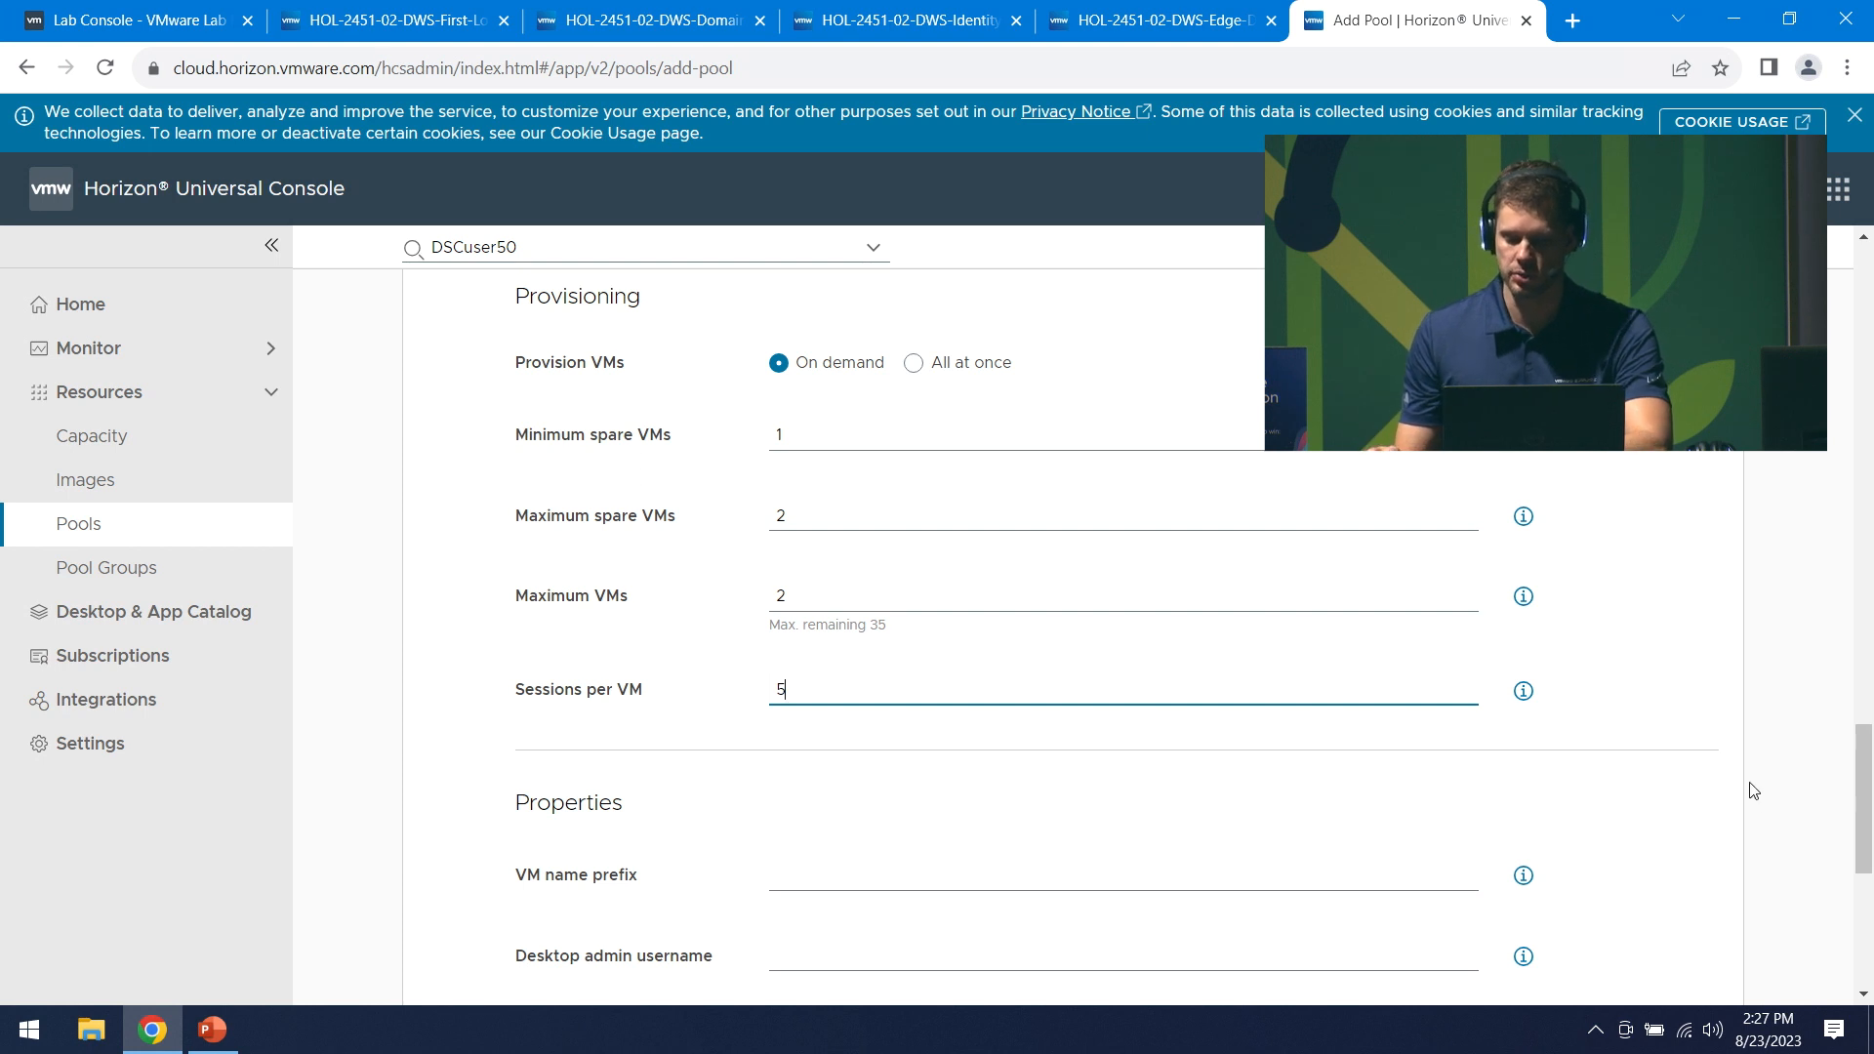
scroll(1869, 792, down, 5)
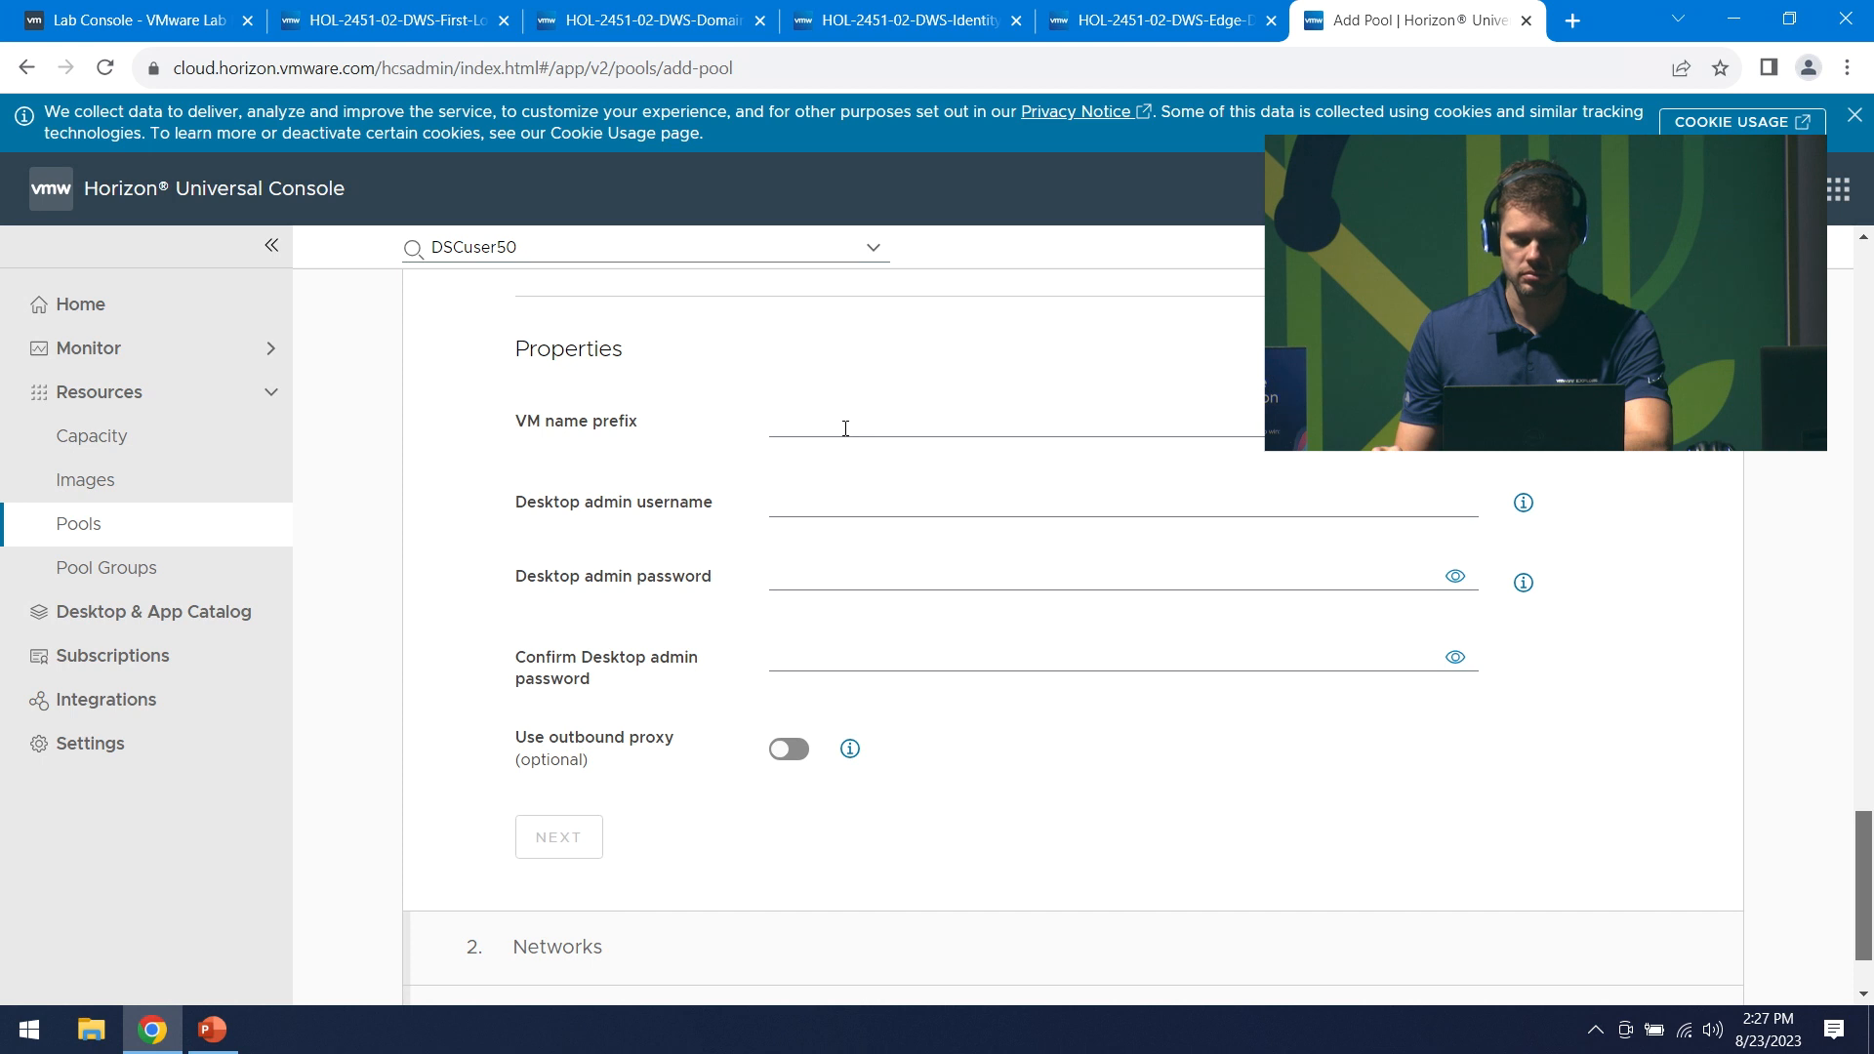
- Enter VM name prefix ELW-2451-03 and the desktop admin username
click(845, 427)
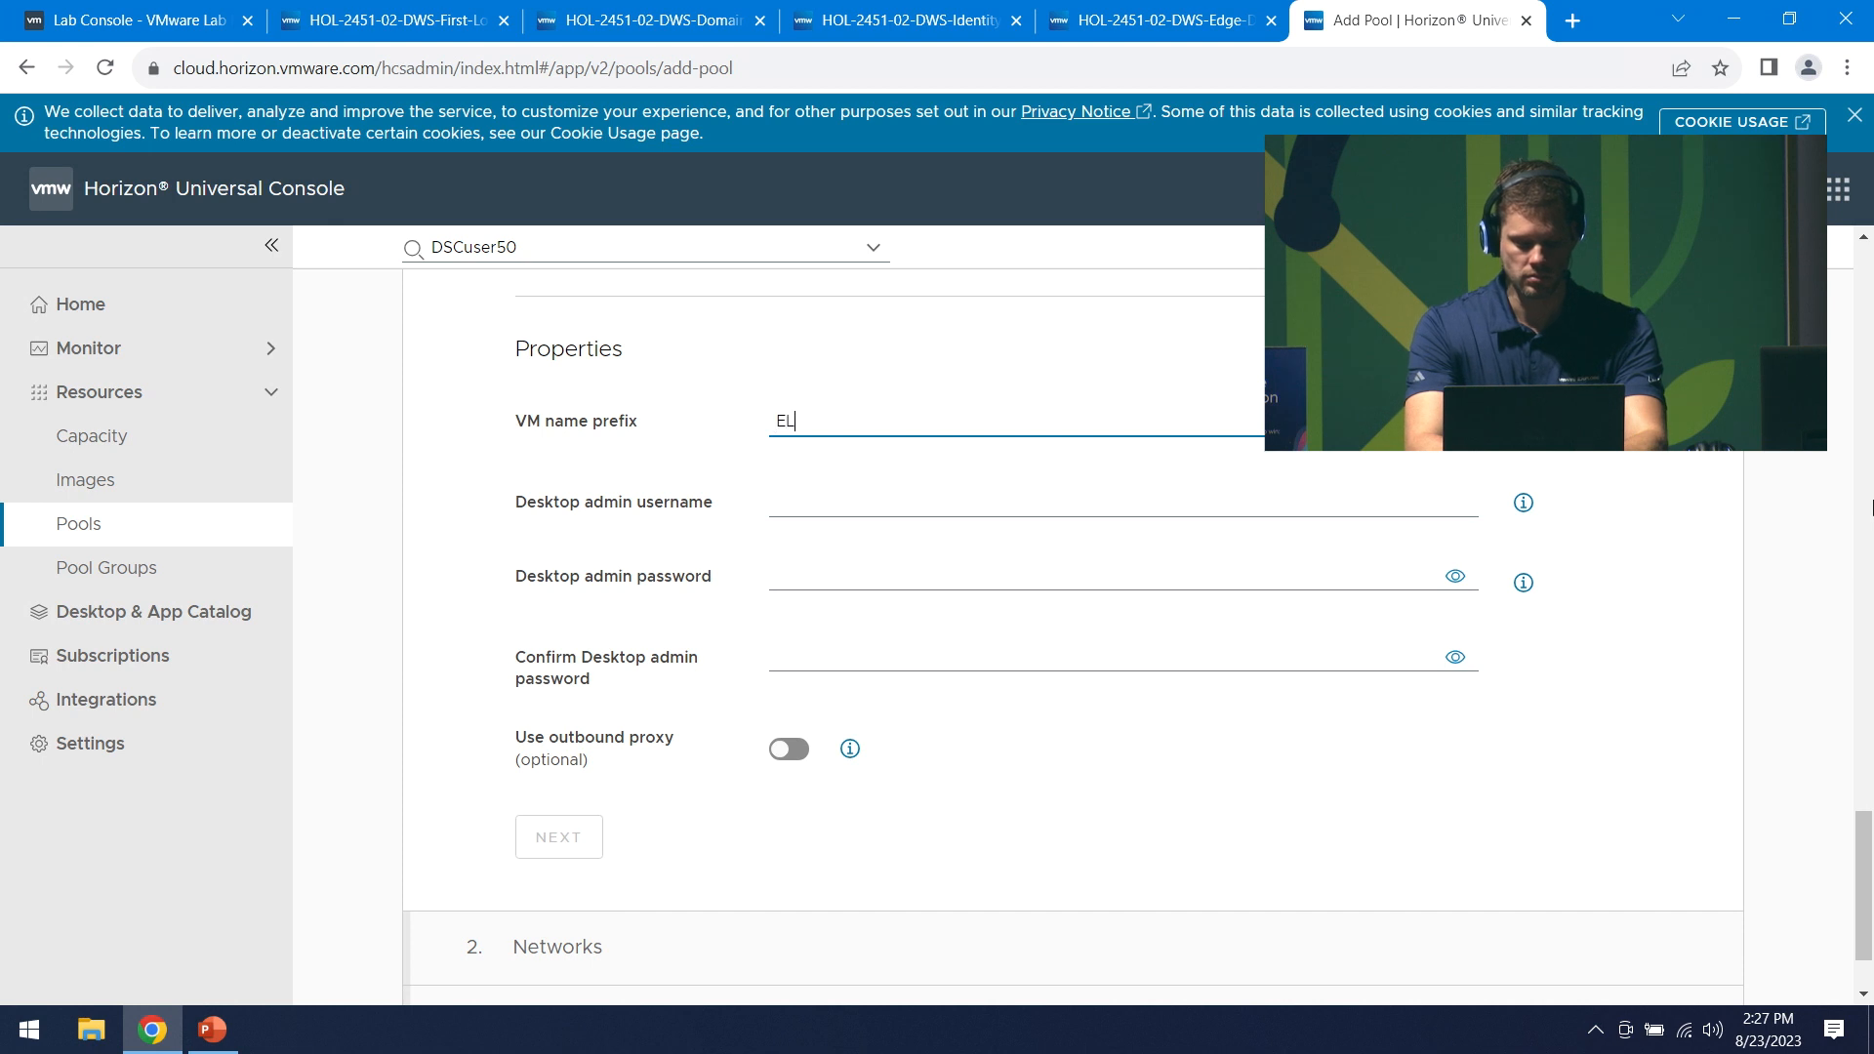
text(ELW-245)
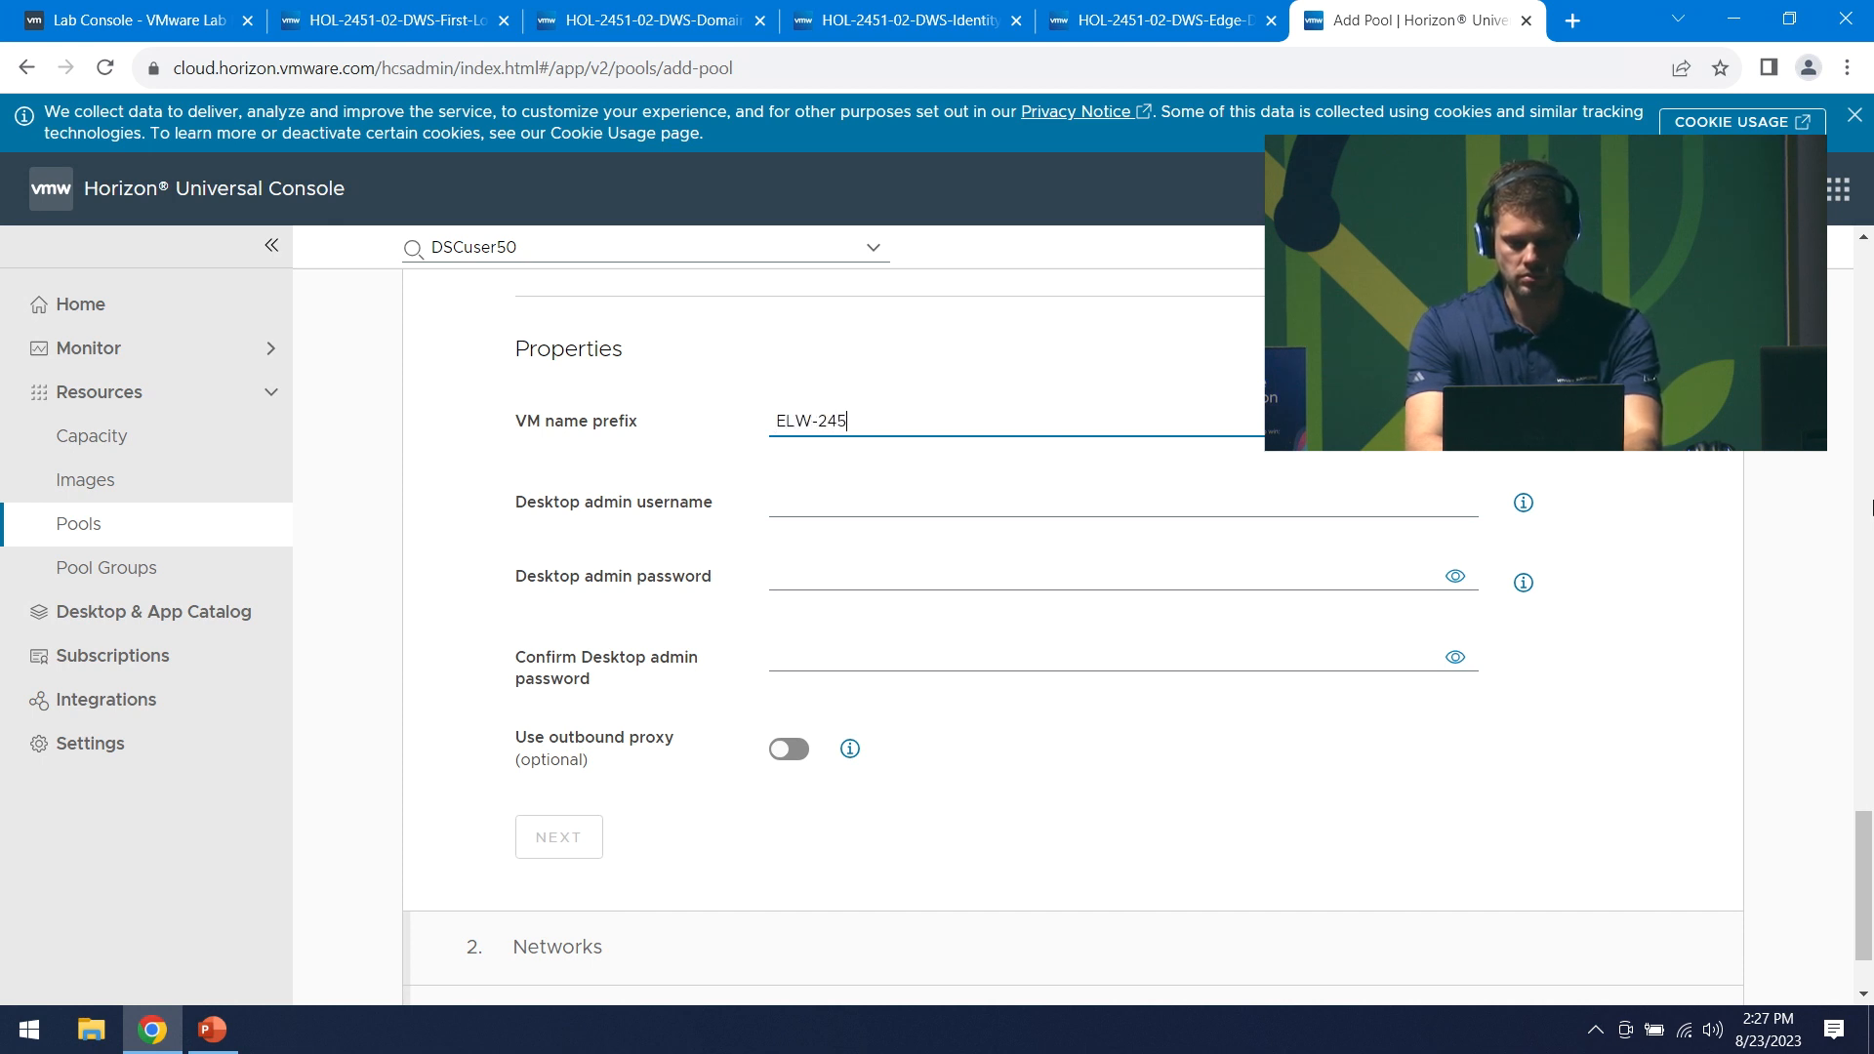
text(1-03)
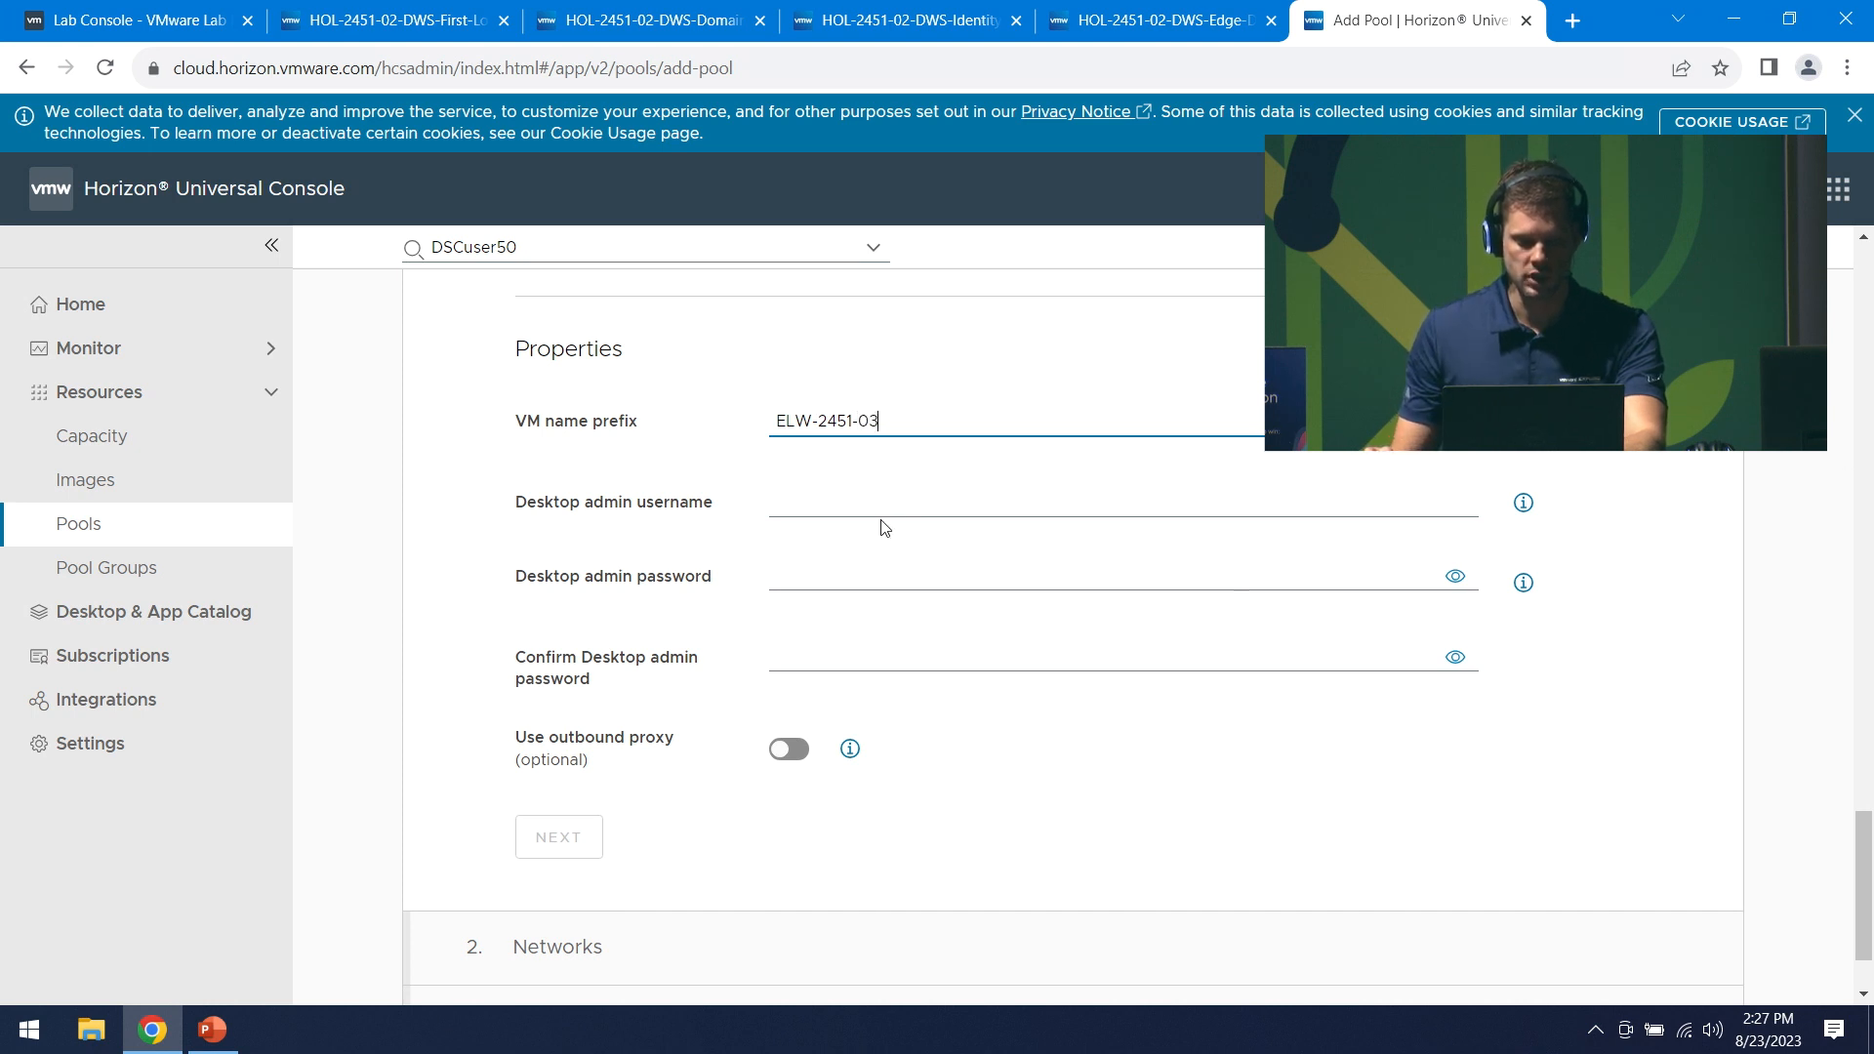
click(843, 502)
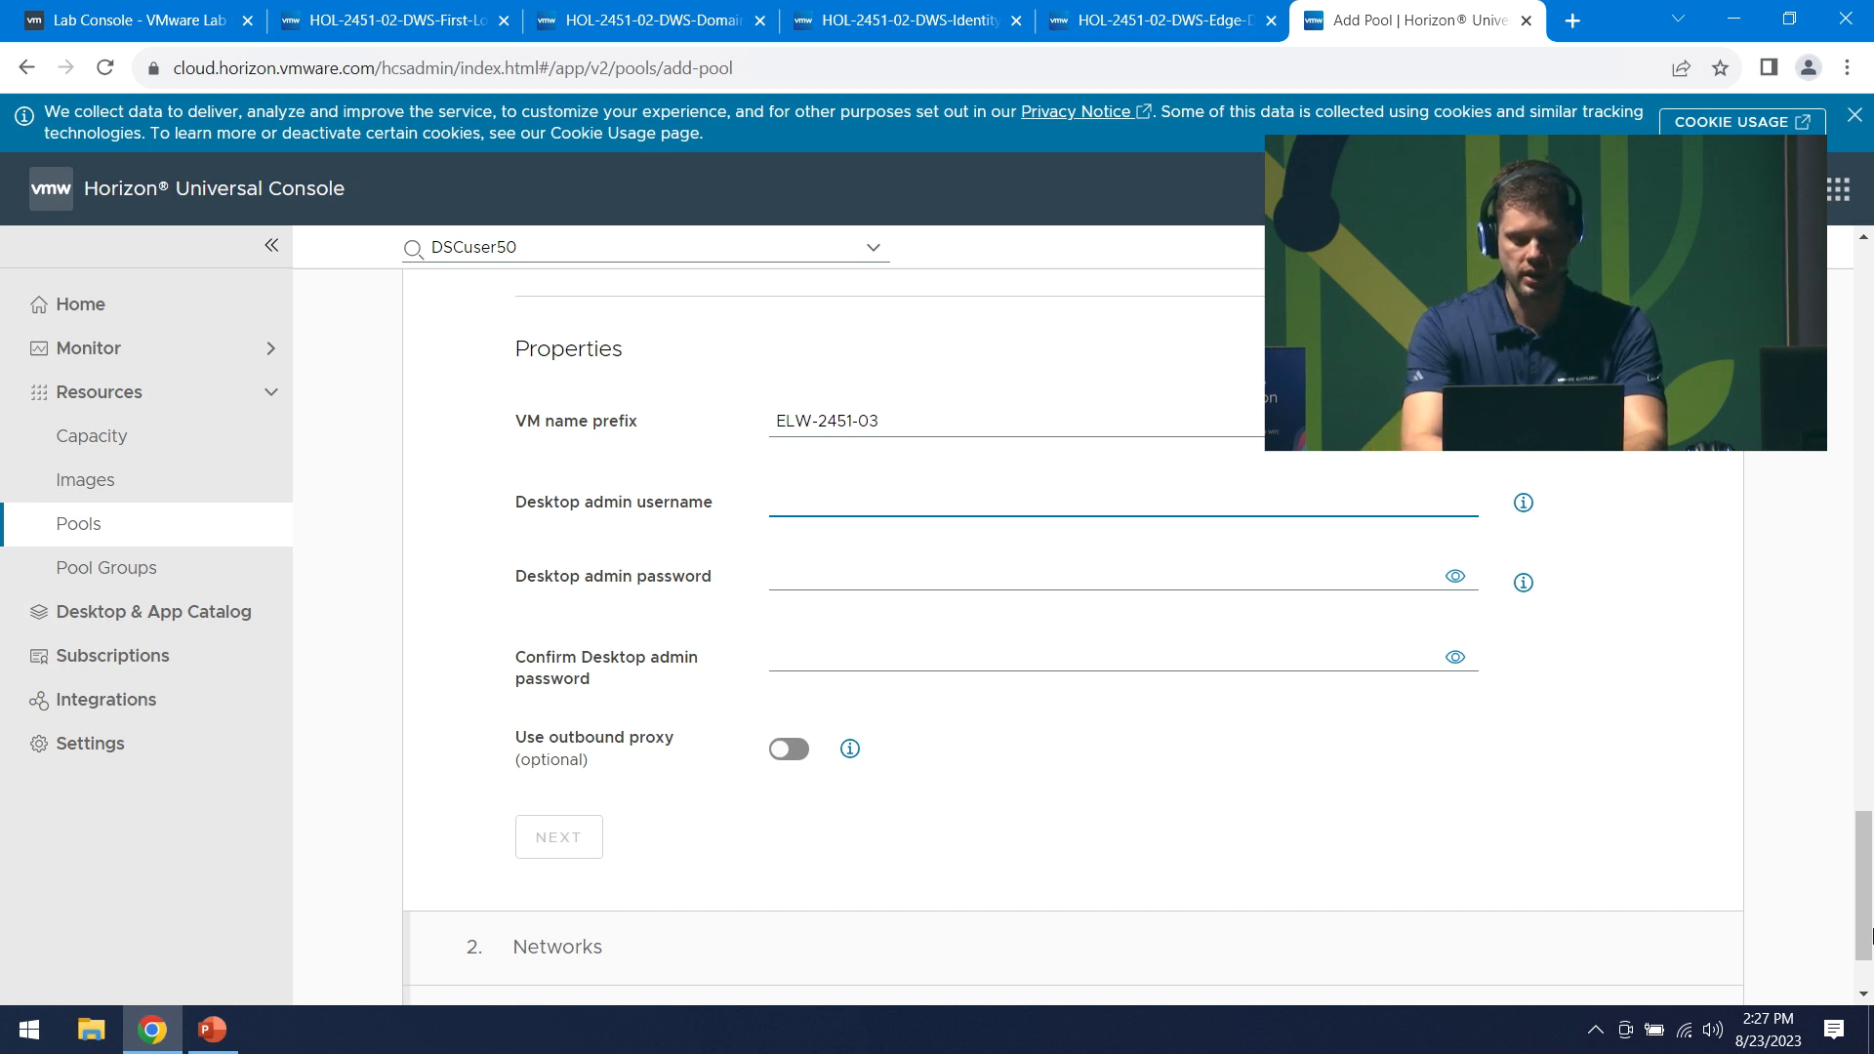
text(SuperADM)
- Type the desktop admin password and repeat it in the confirmation field
key(Tab)
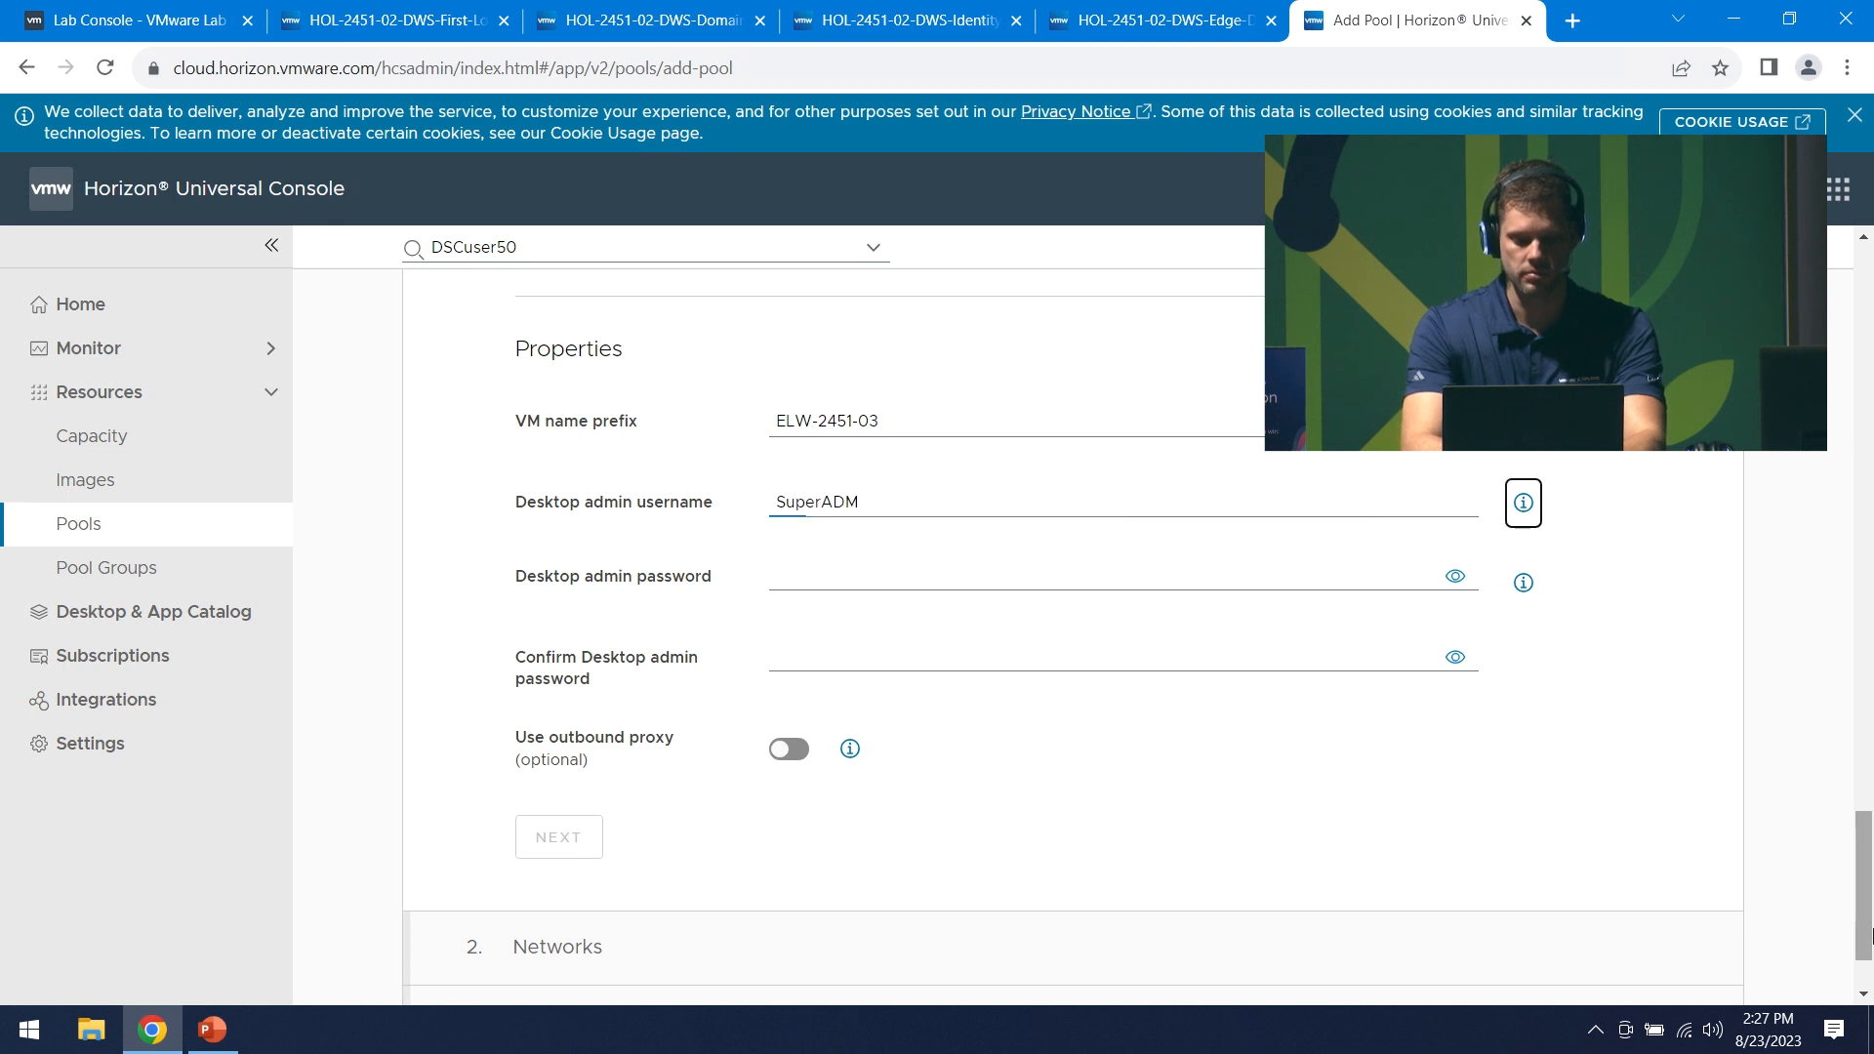
key(Tab)
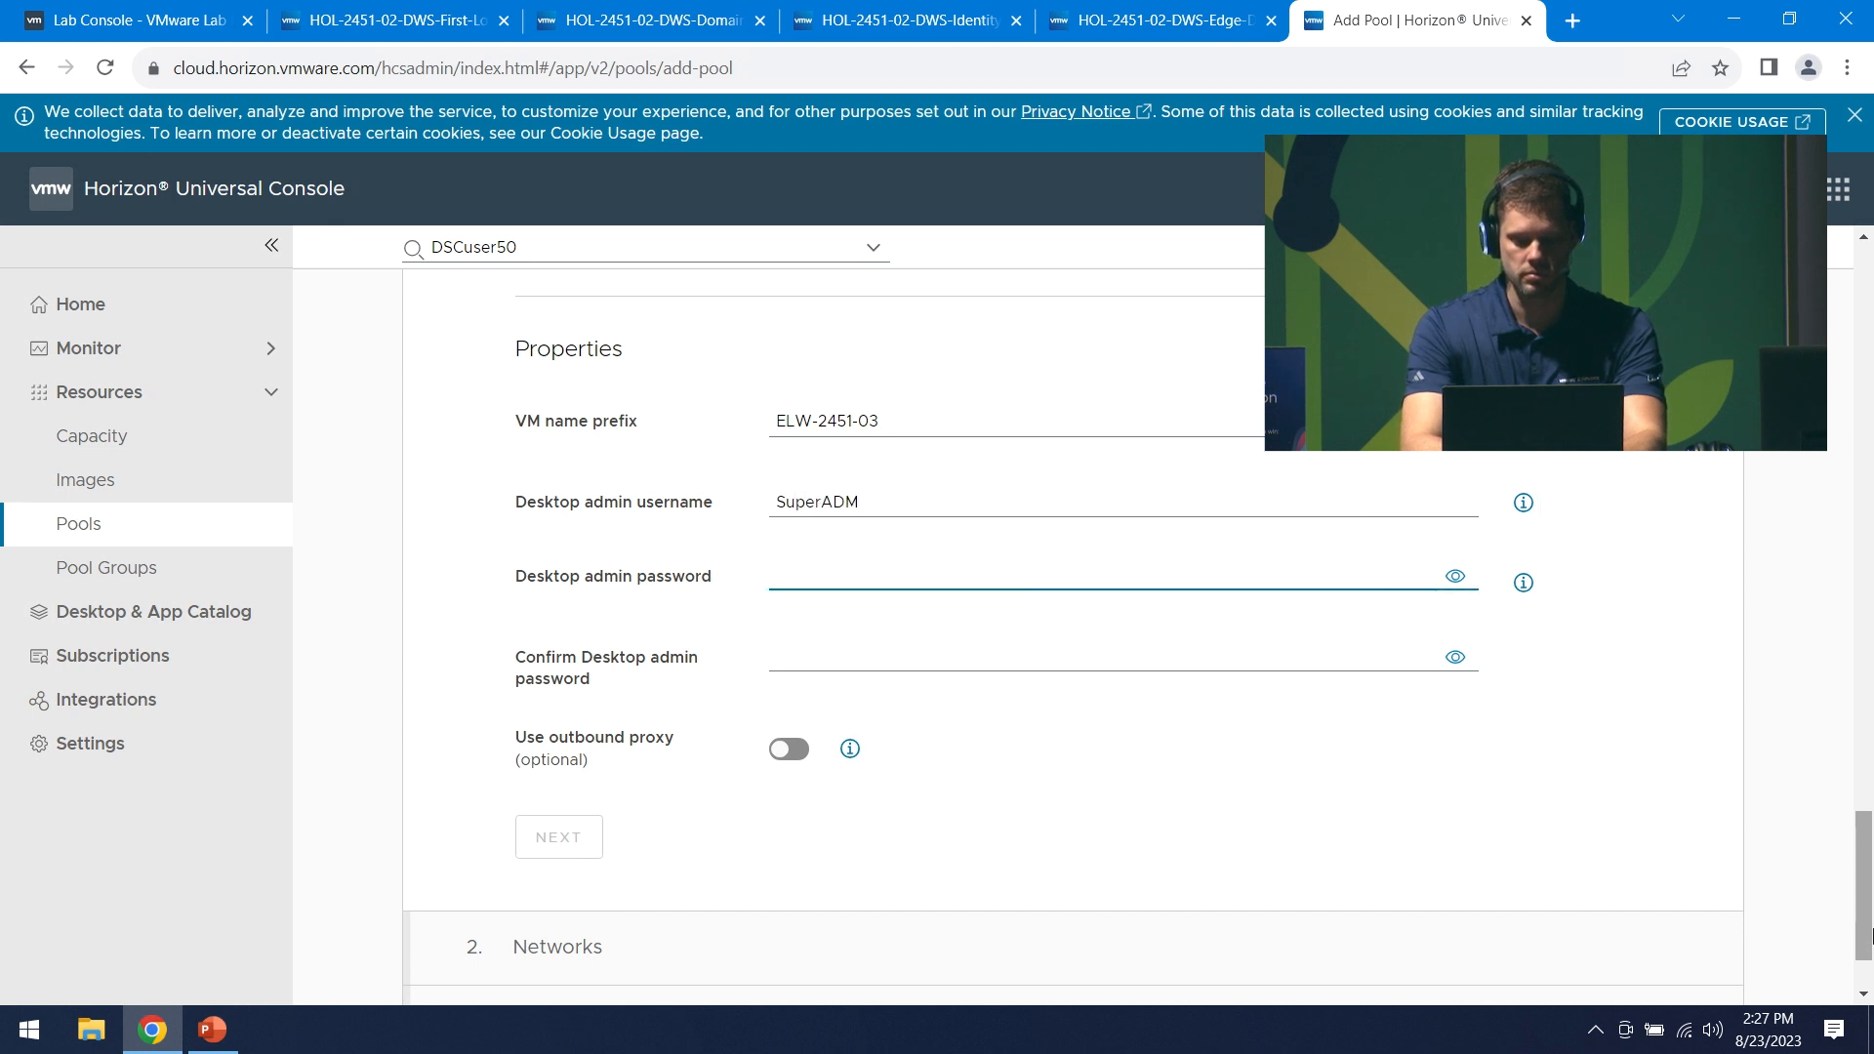
text(VMware)
key(Tab)
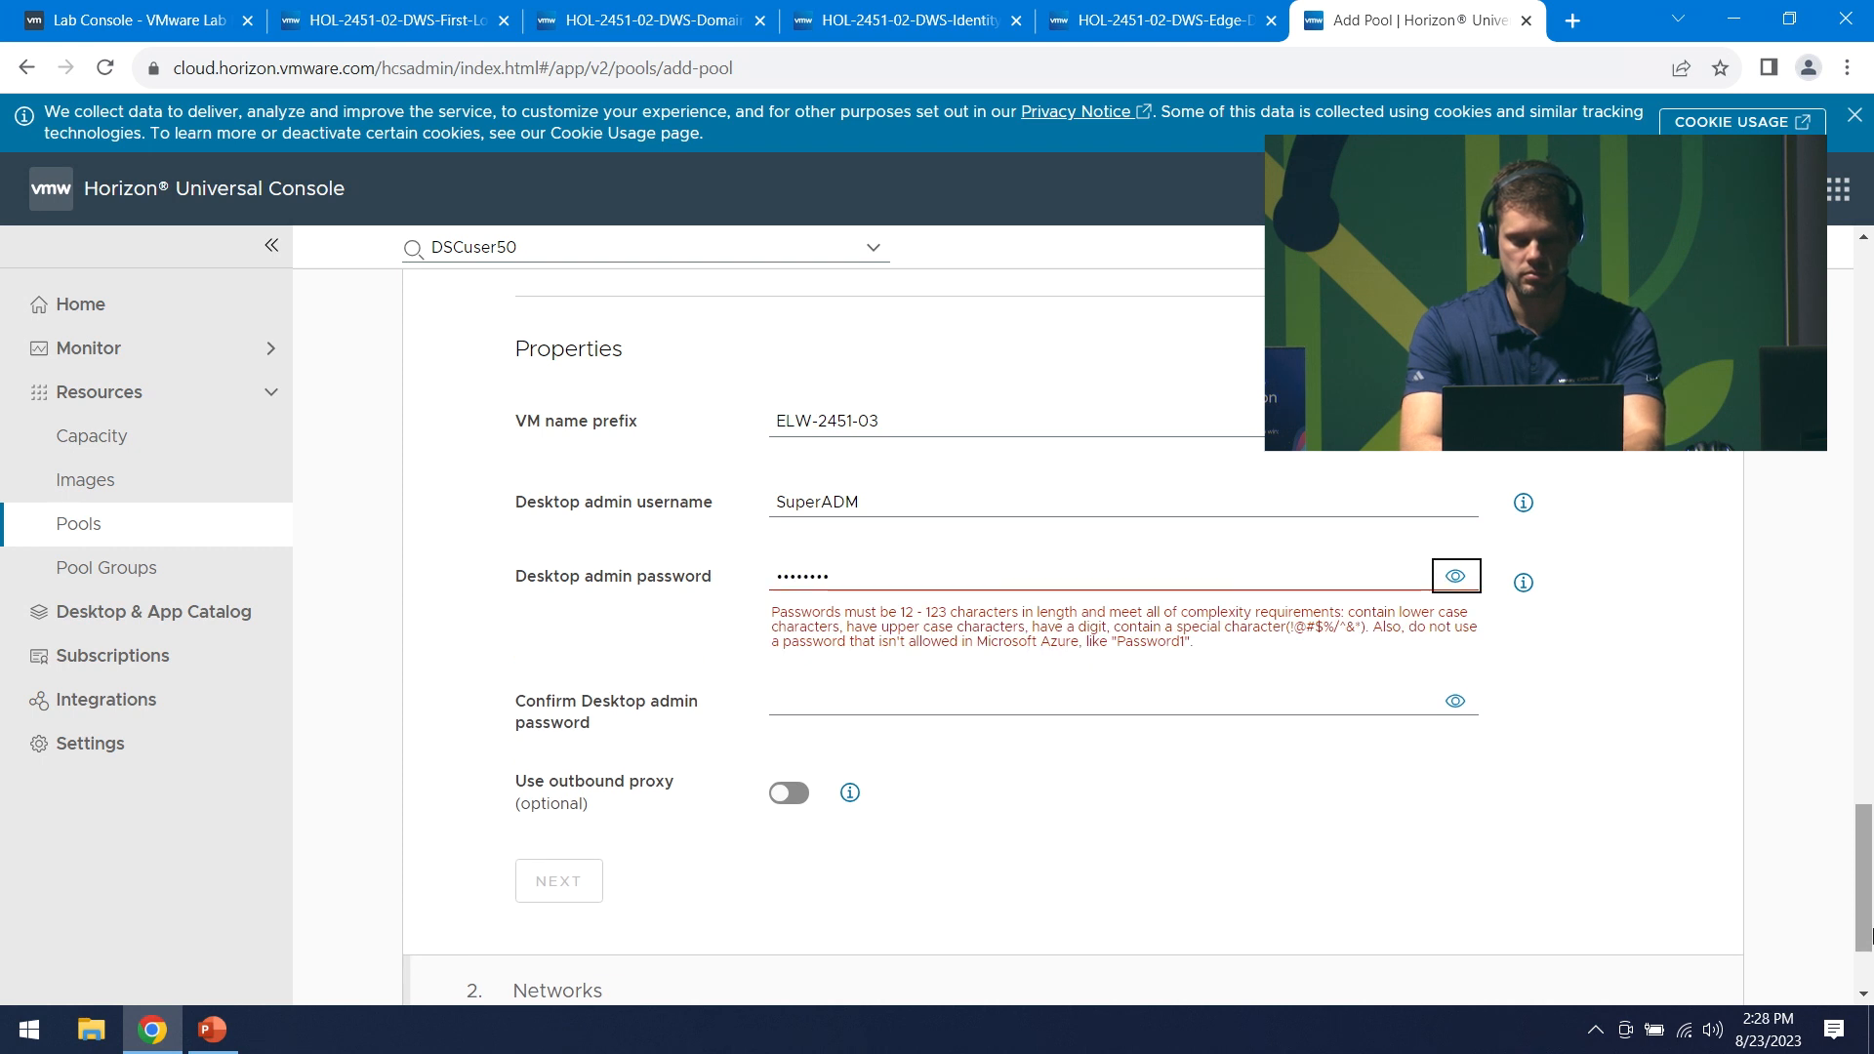
click(909, 581)
text(VMware)
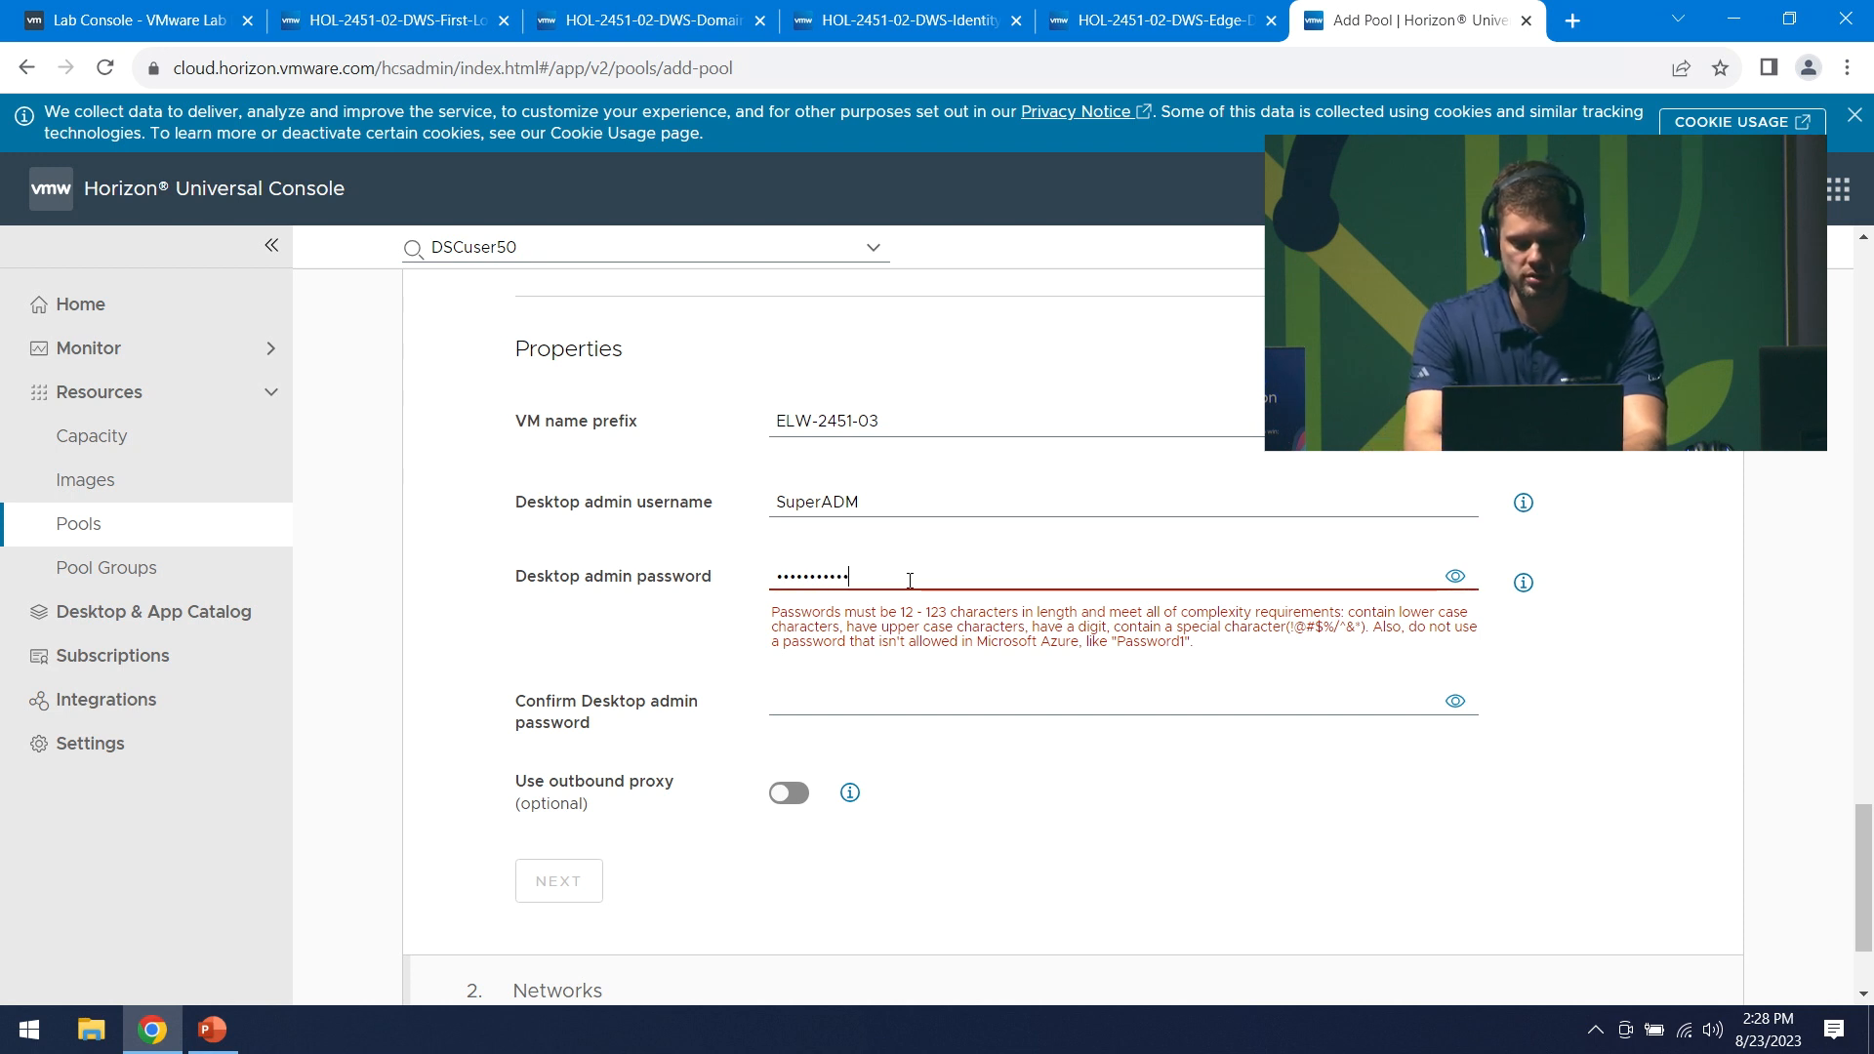
text(1!)
key(Tab)
key(Tab)
key(Tab)
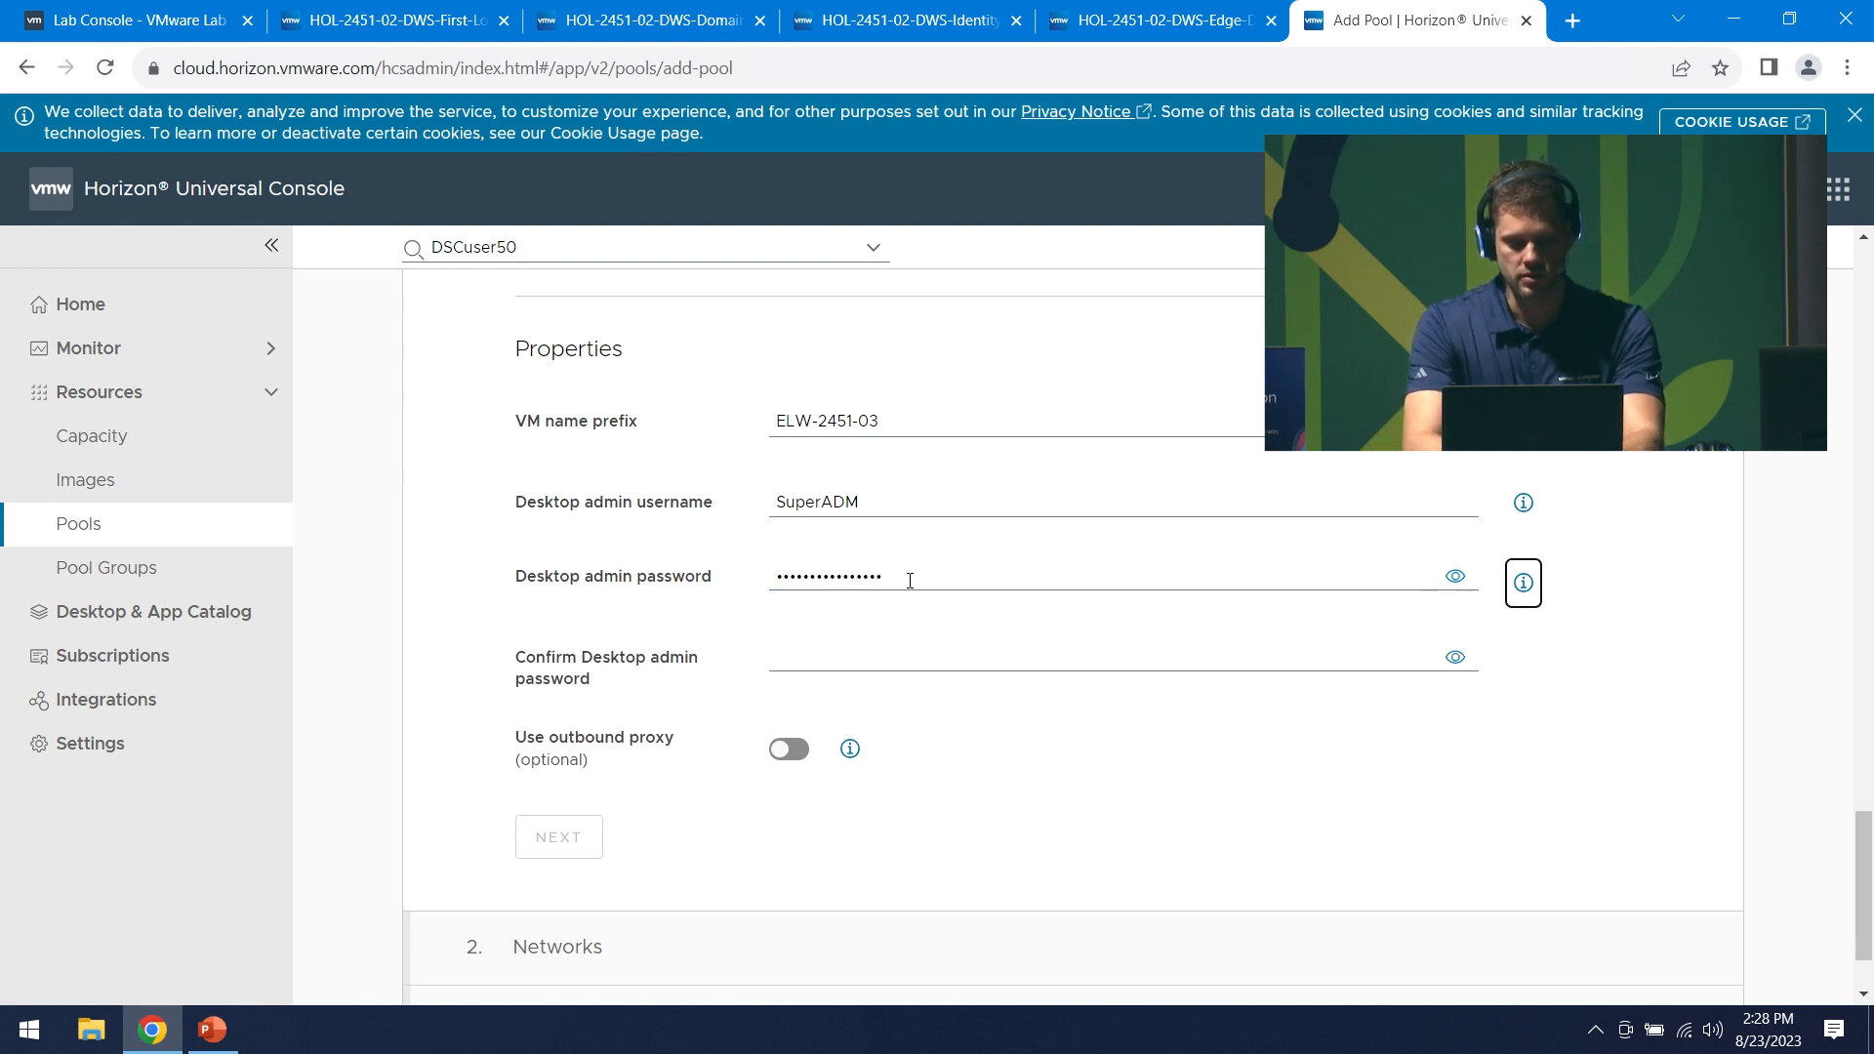
text(VMwar)
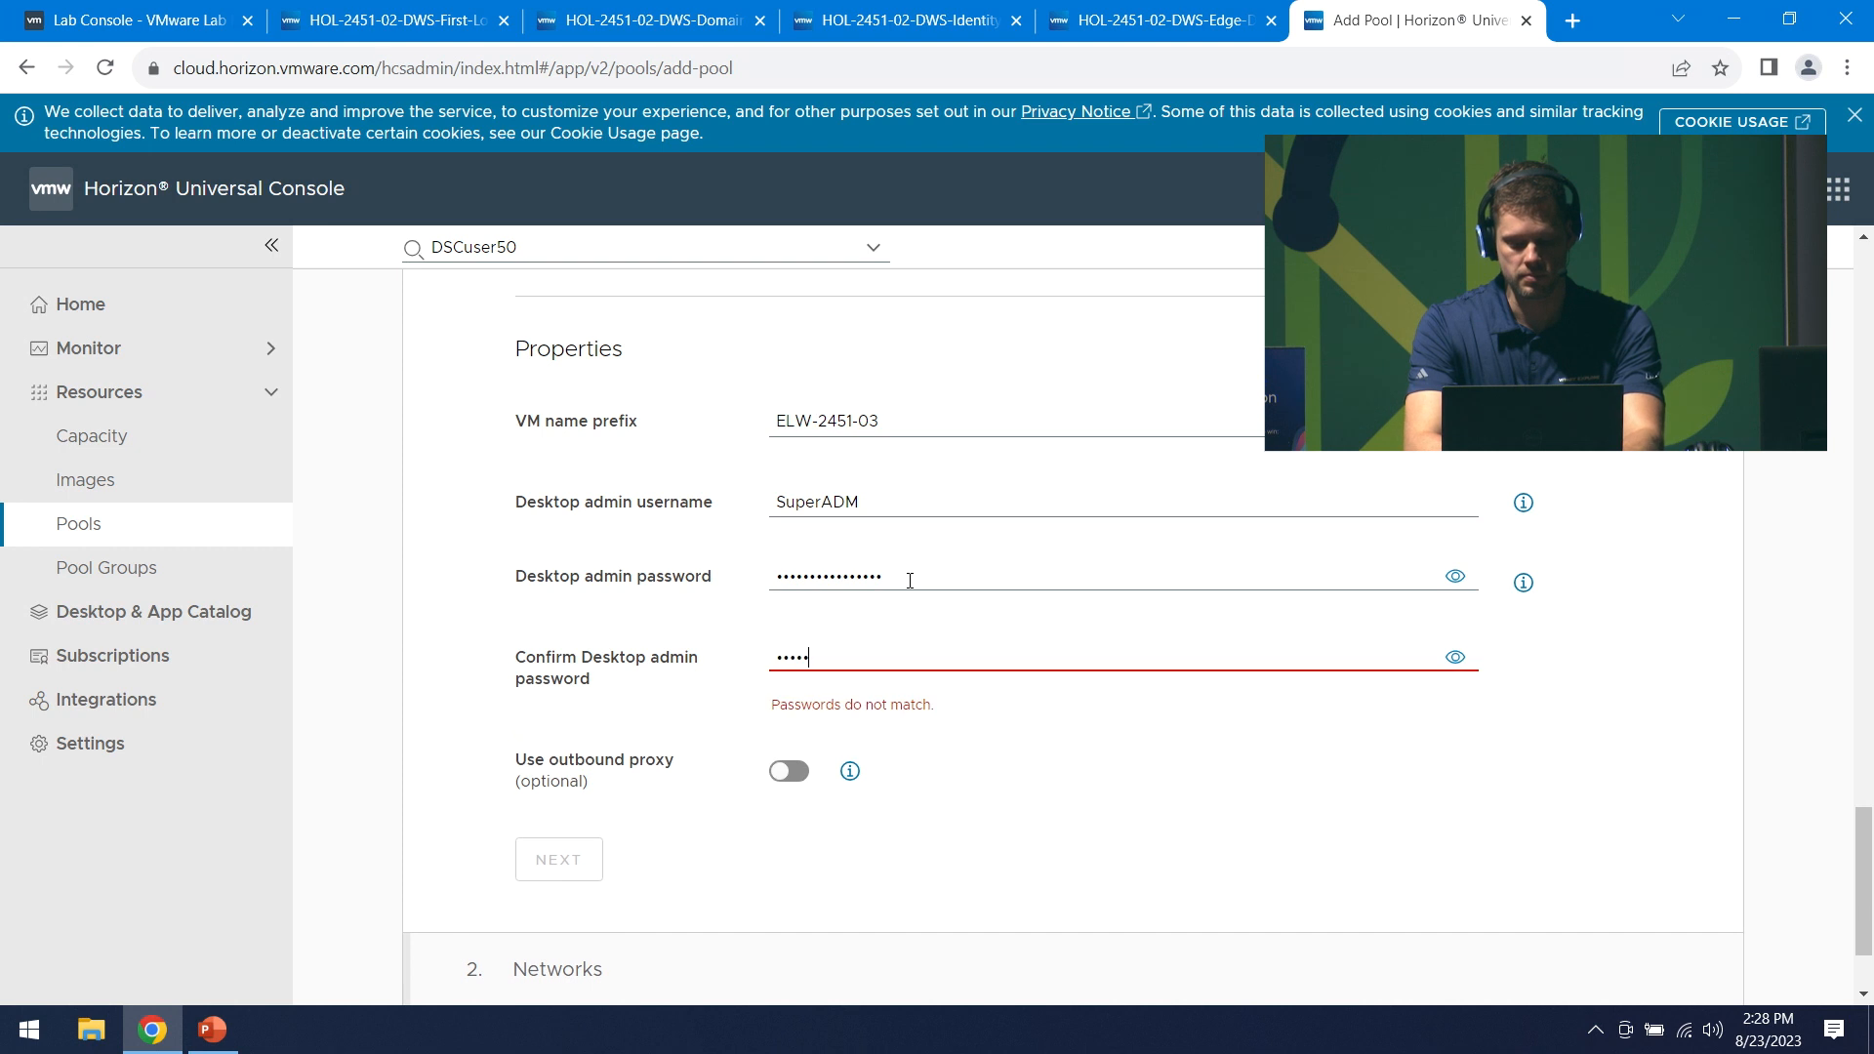
text(are!)
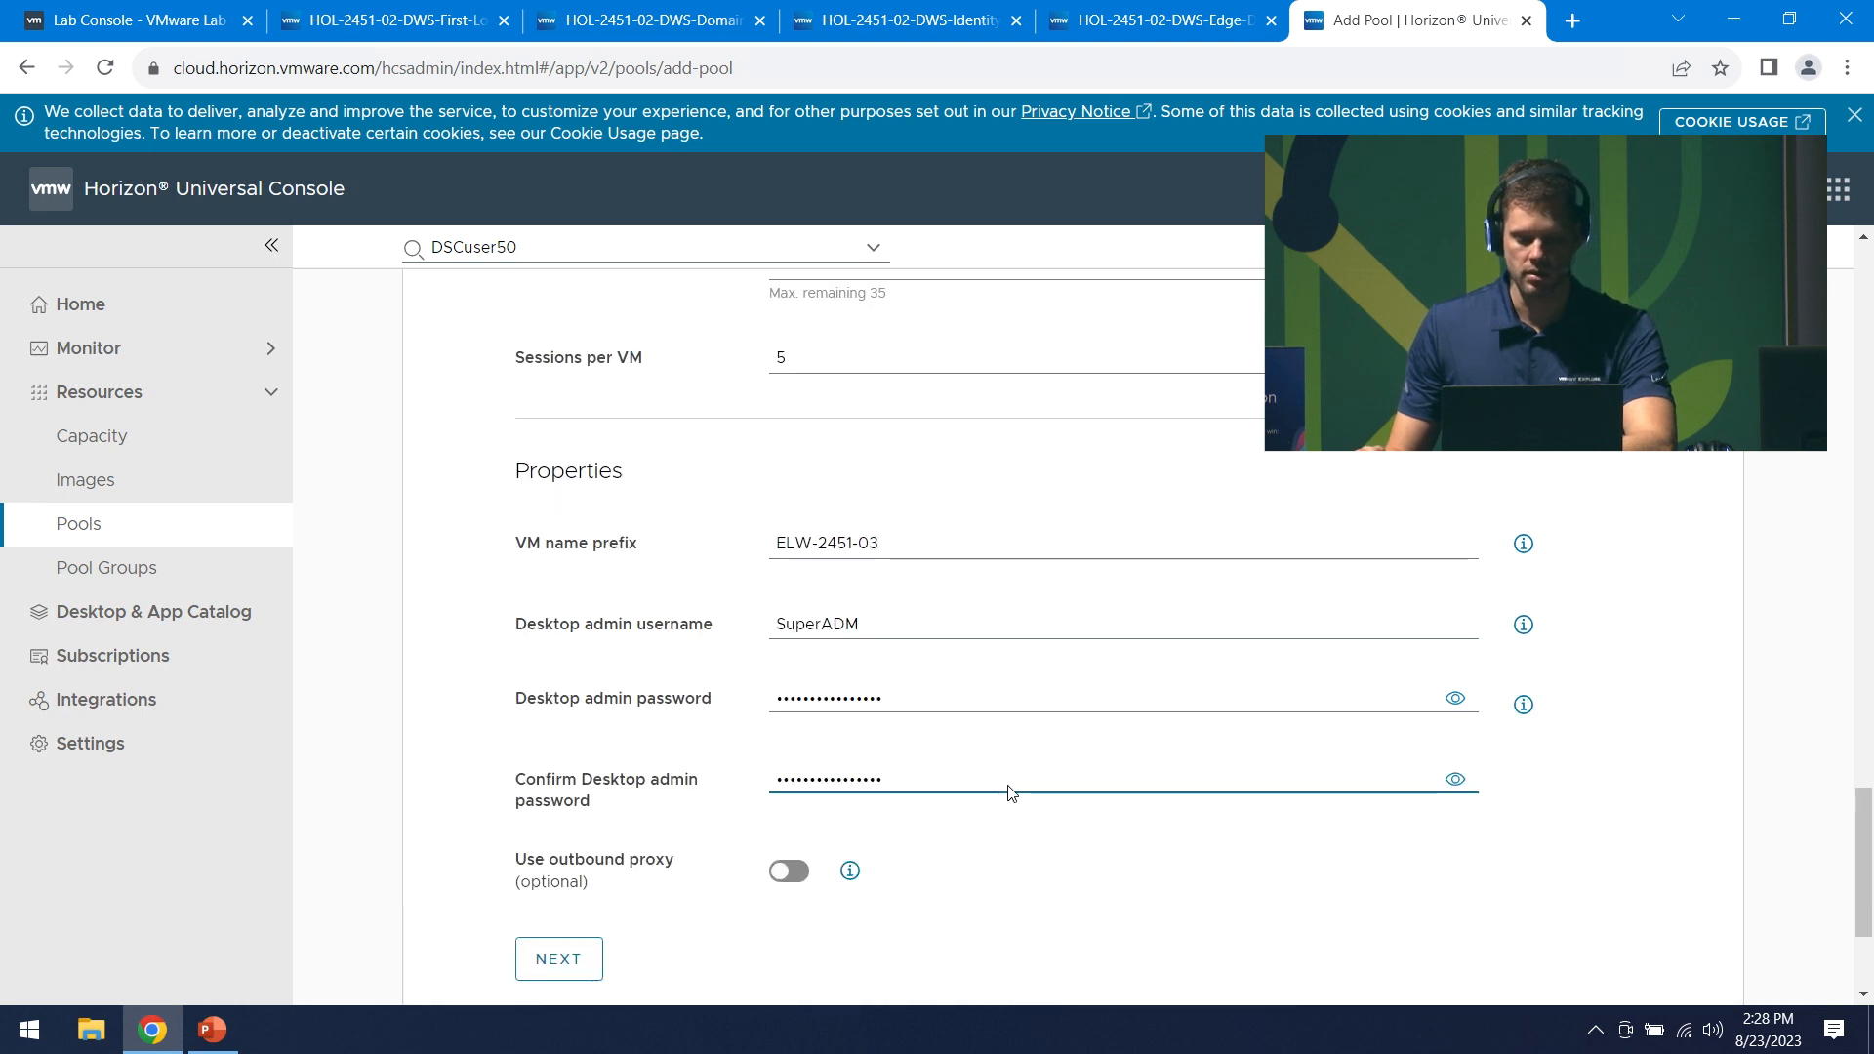
scroll(1012, 791, down, 2)
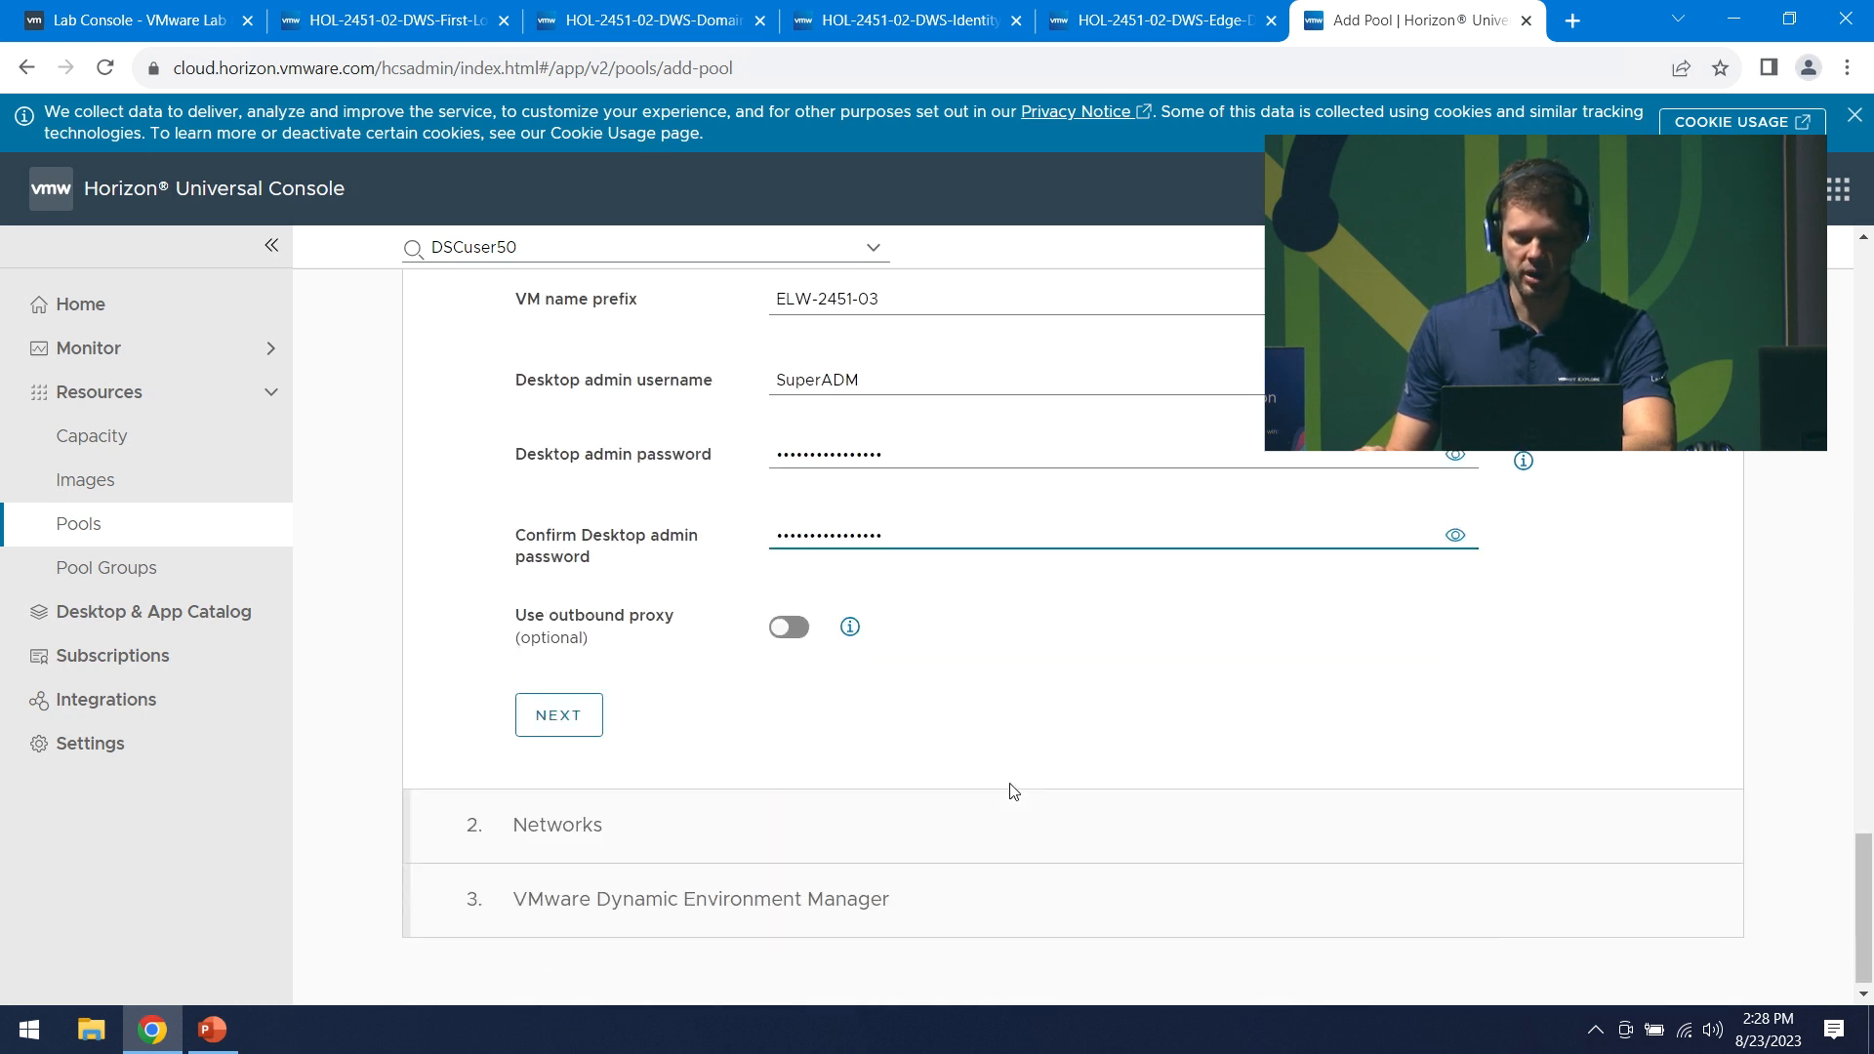
- Uncheck HCS-v2-DMZ and HCS-v2-MGMT under vmwdp-hcs-vnet-01, keeping only HCS-v2-Desktops, and continue
click(551, 720)
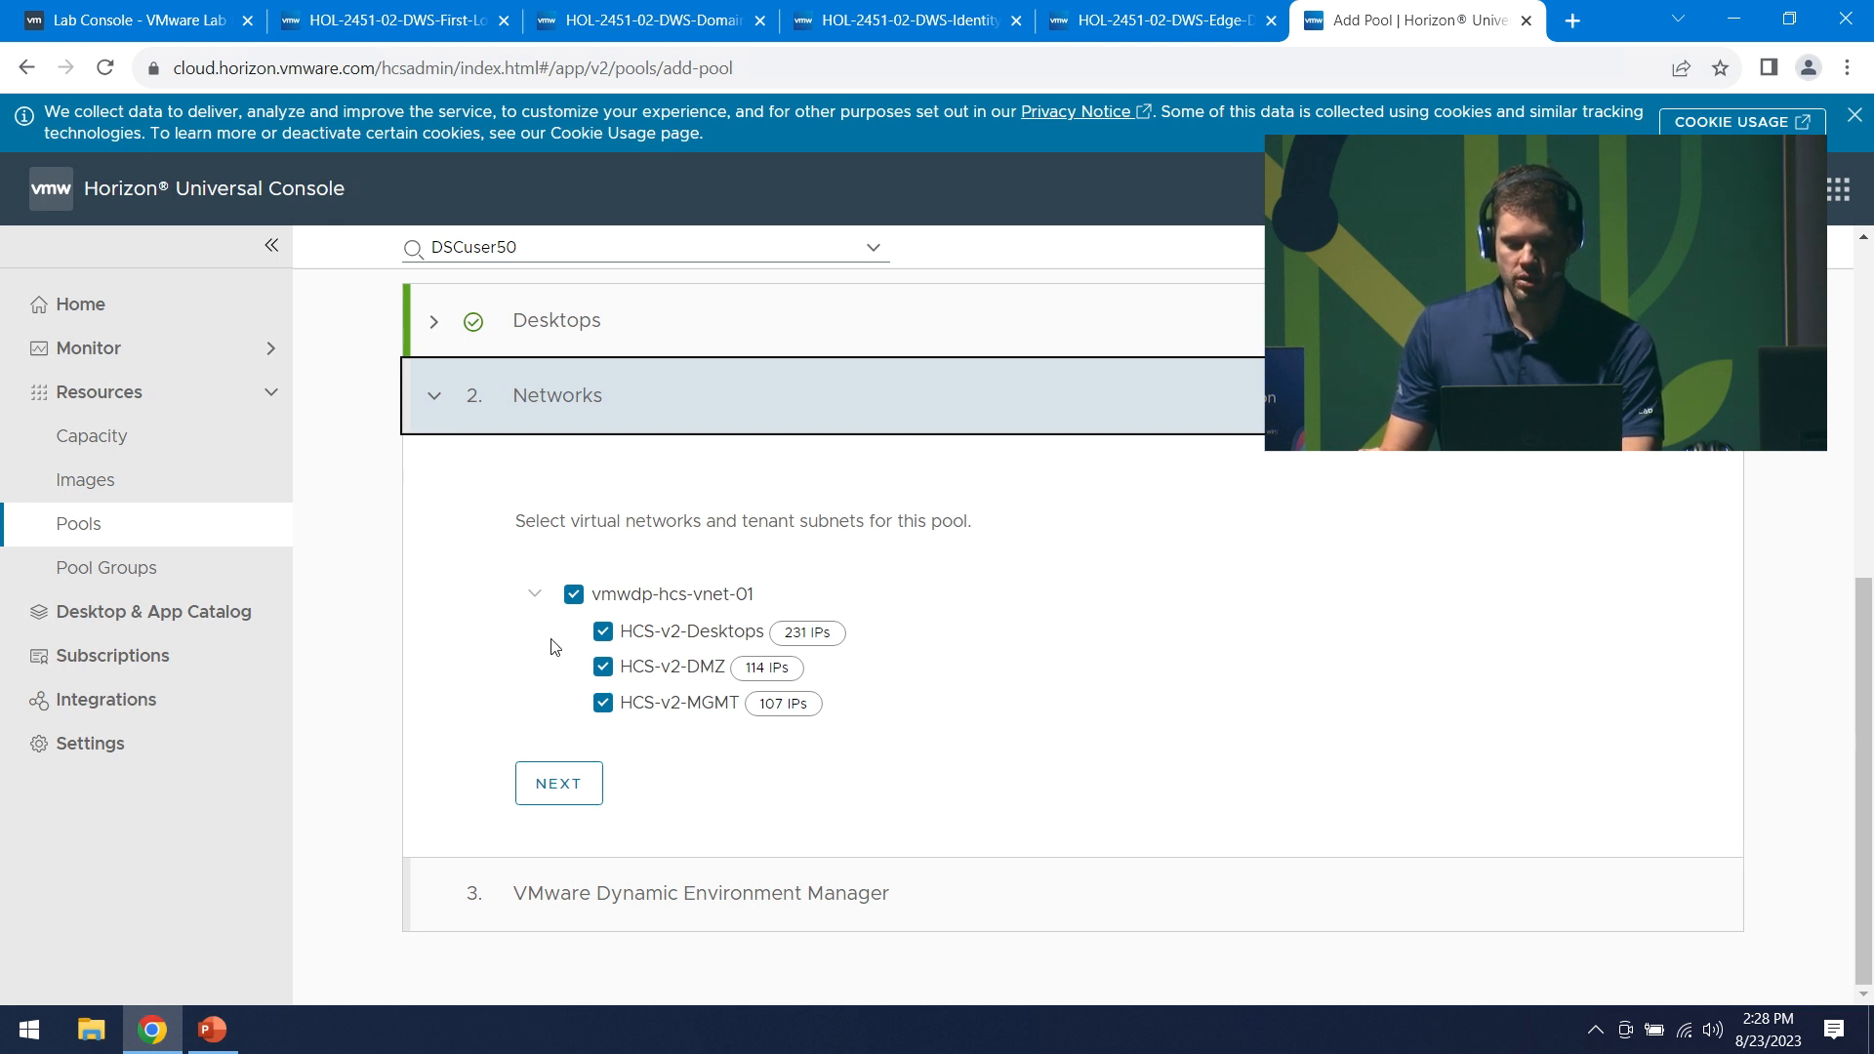
click(608, 673)
click(603, 703)
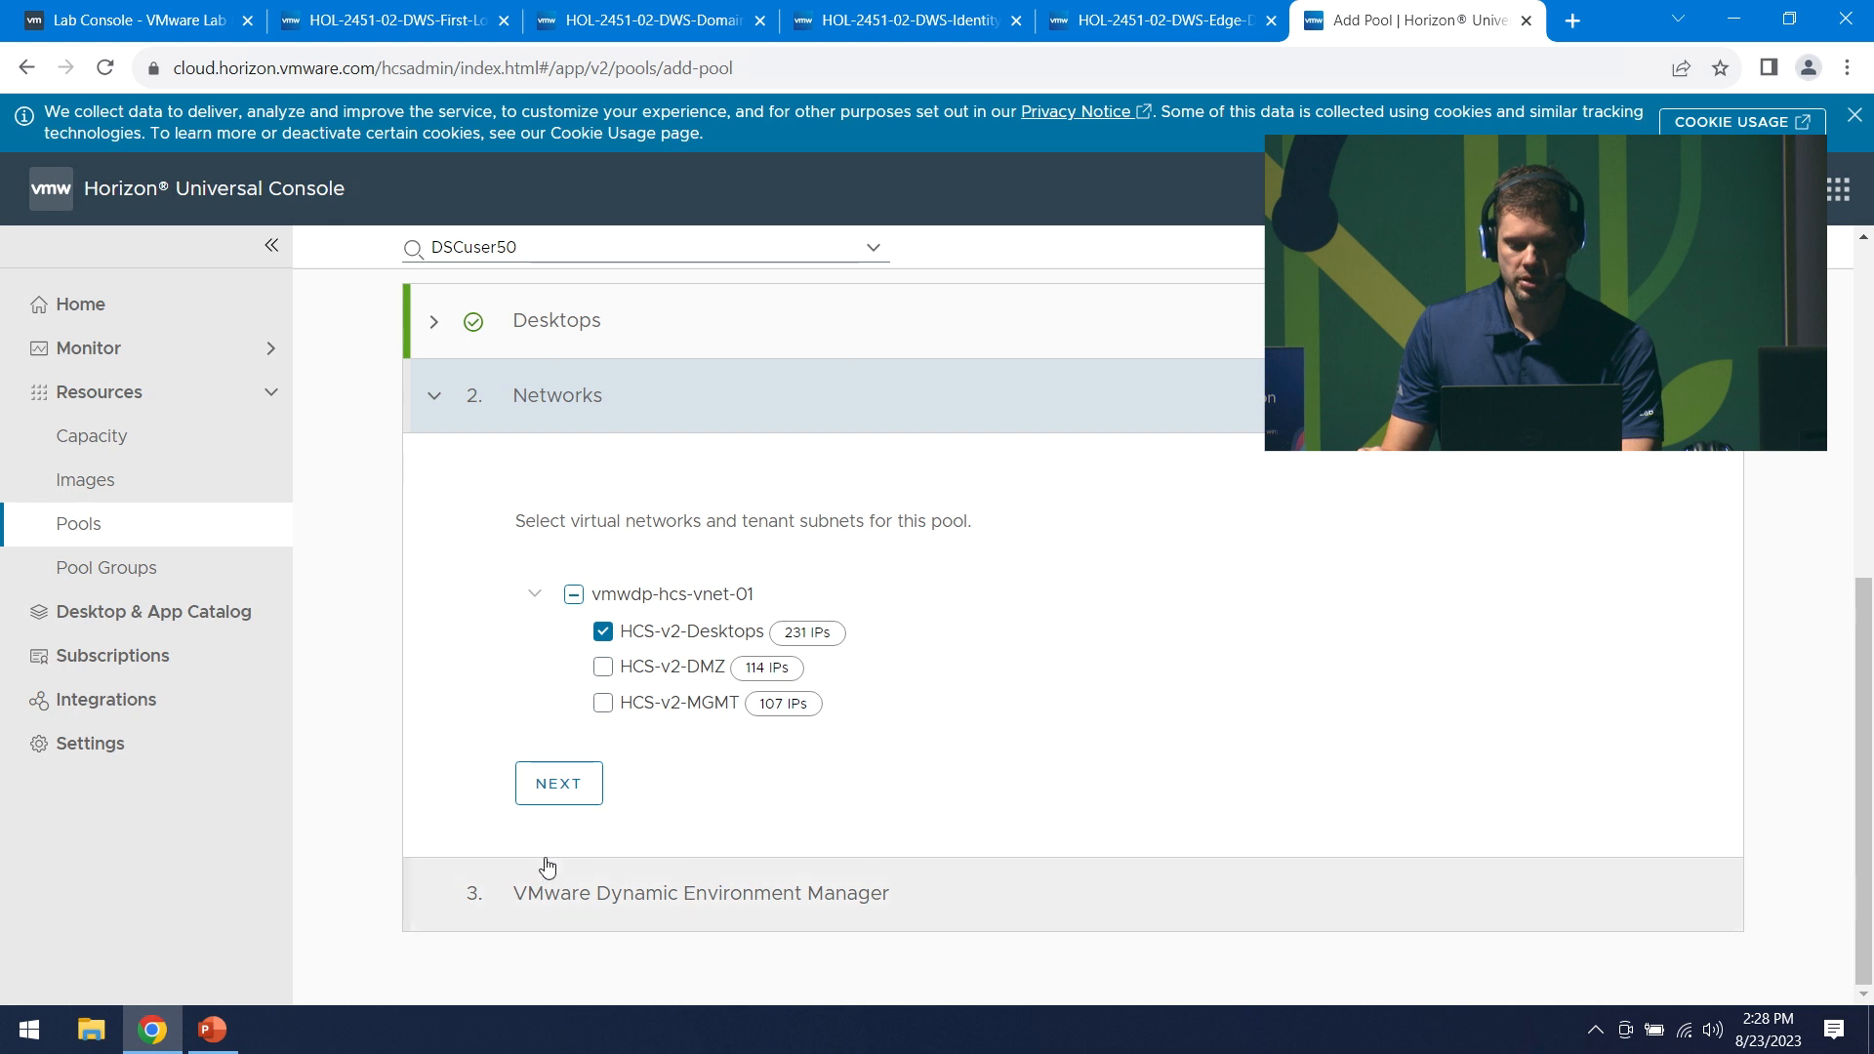
click(578, 806)
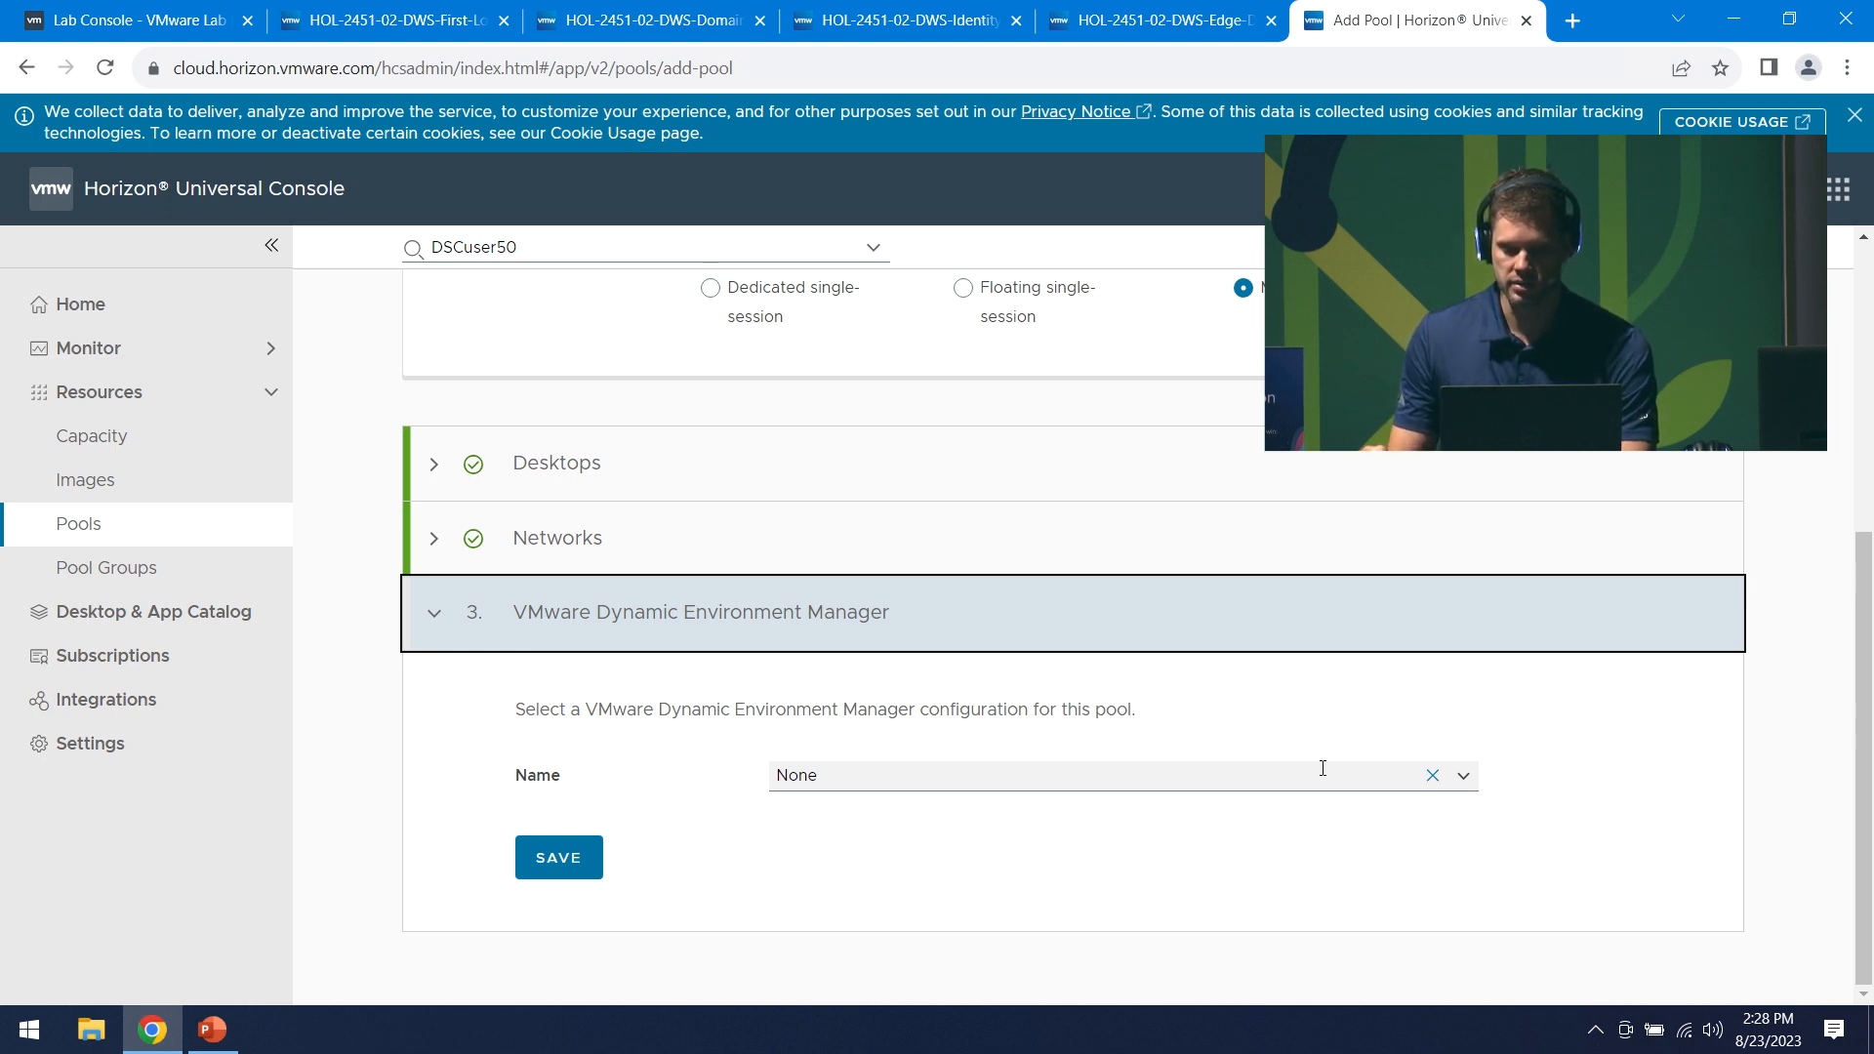
- Leave the DEM configuration set to None, after trying Add New and DEMNoAD, and save the pool
click(1463, 775)
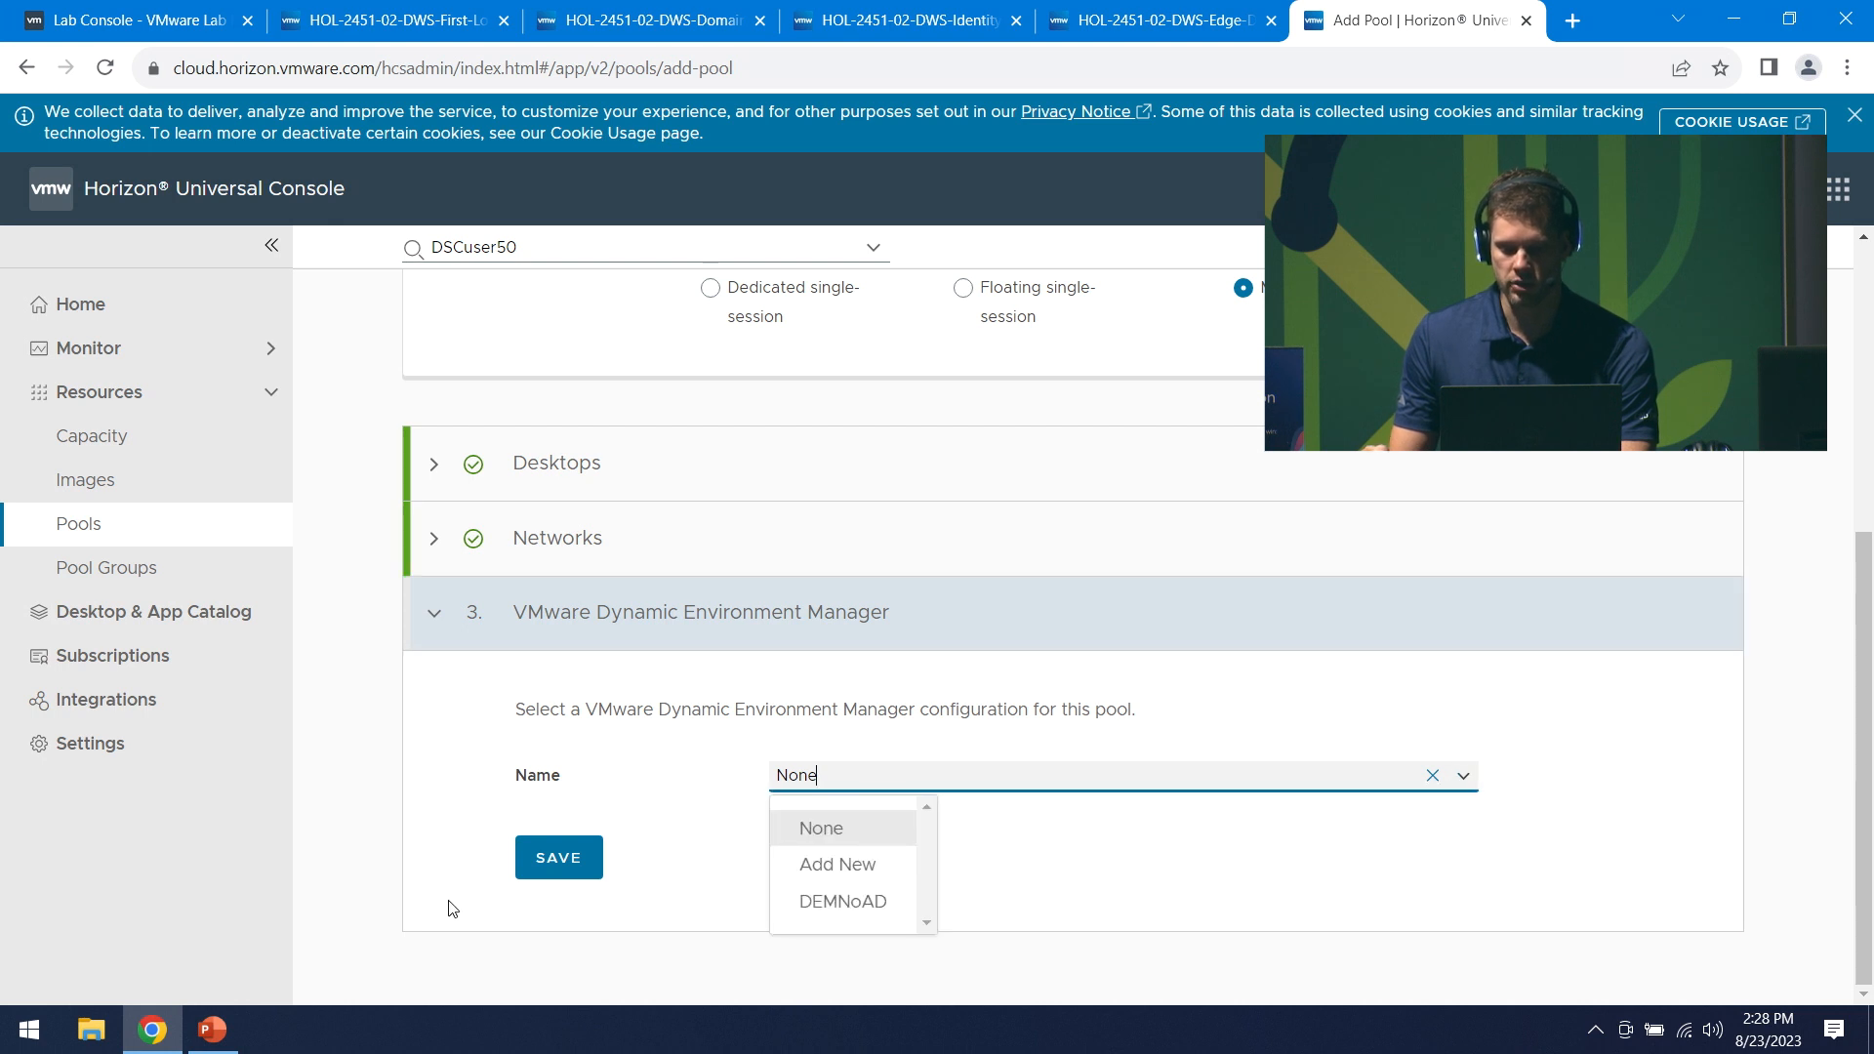
click(804, 865)
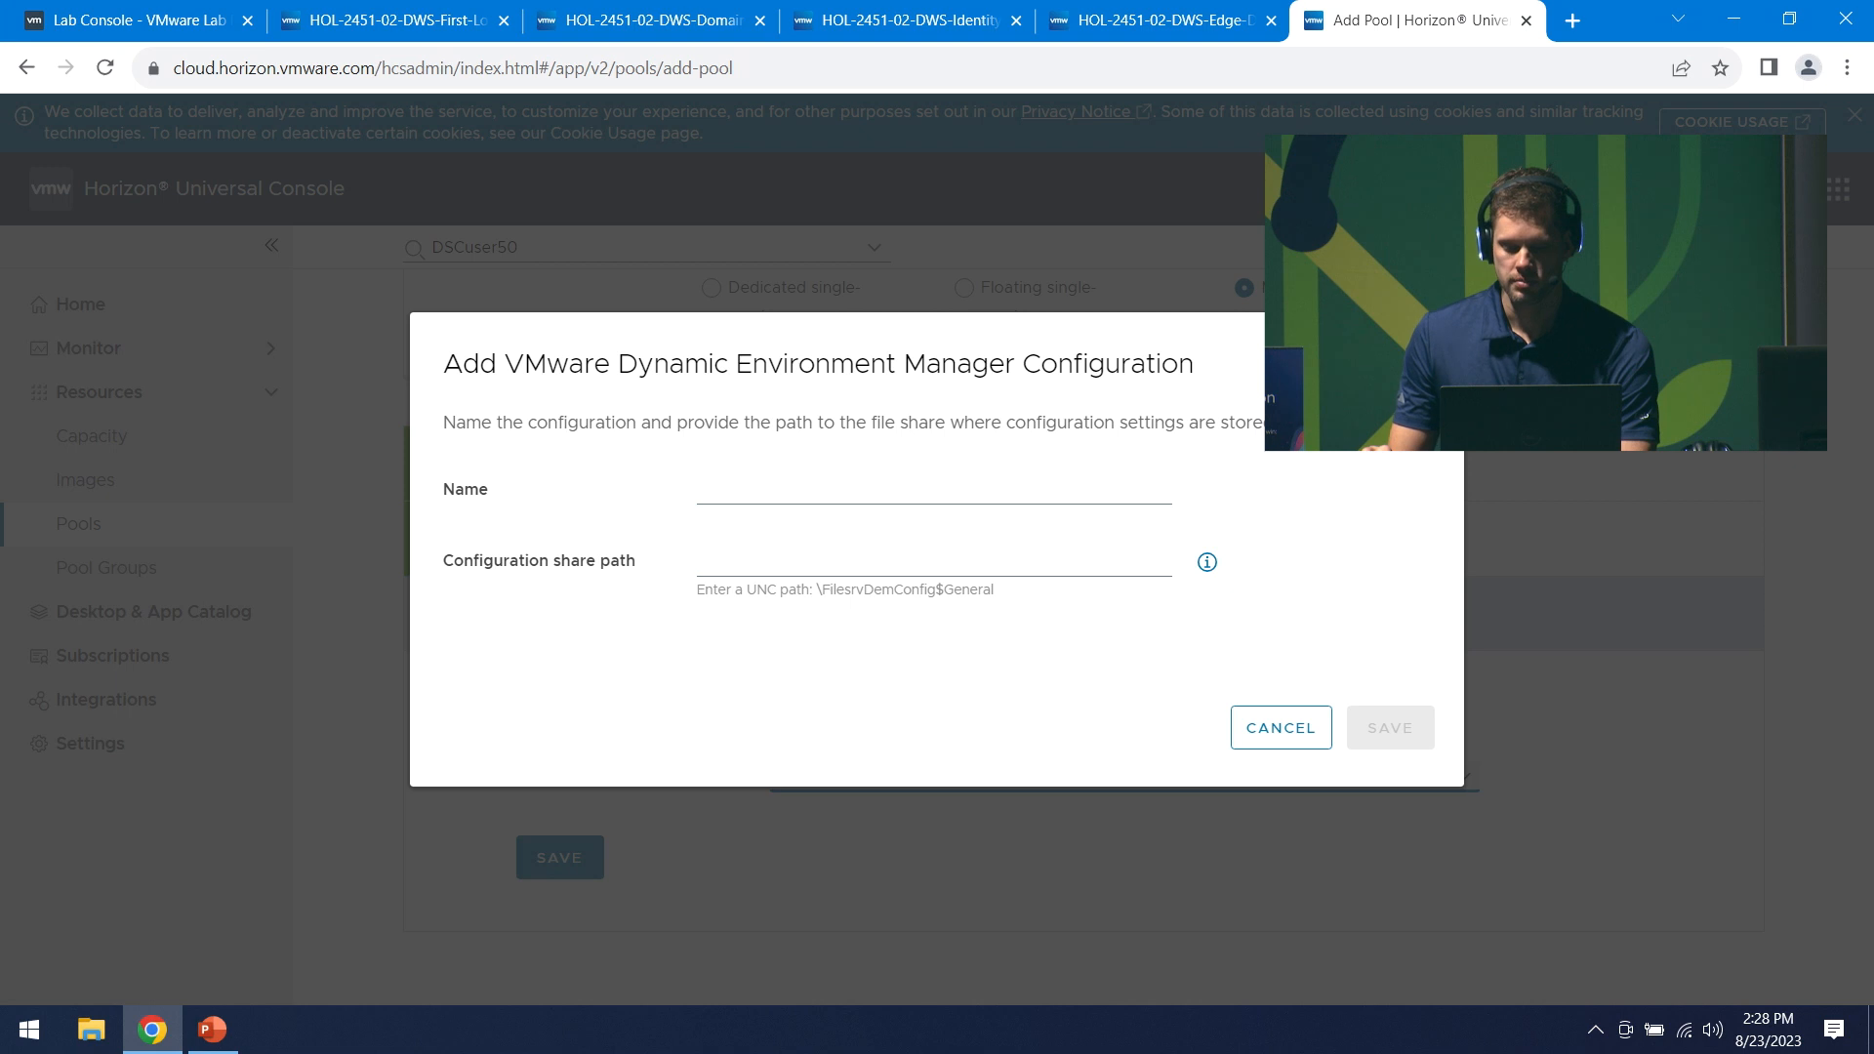
click(1281, 728)
click(1463, 777)
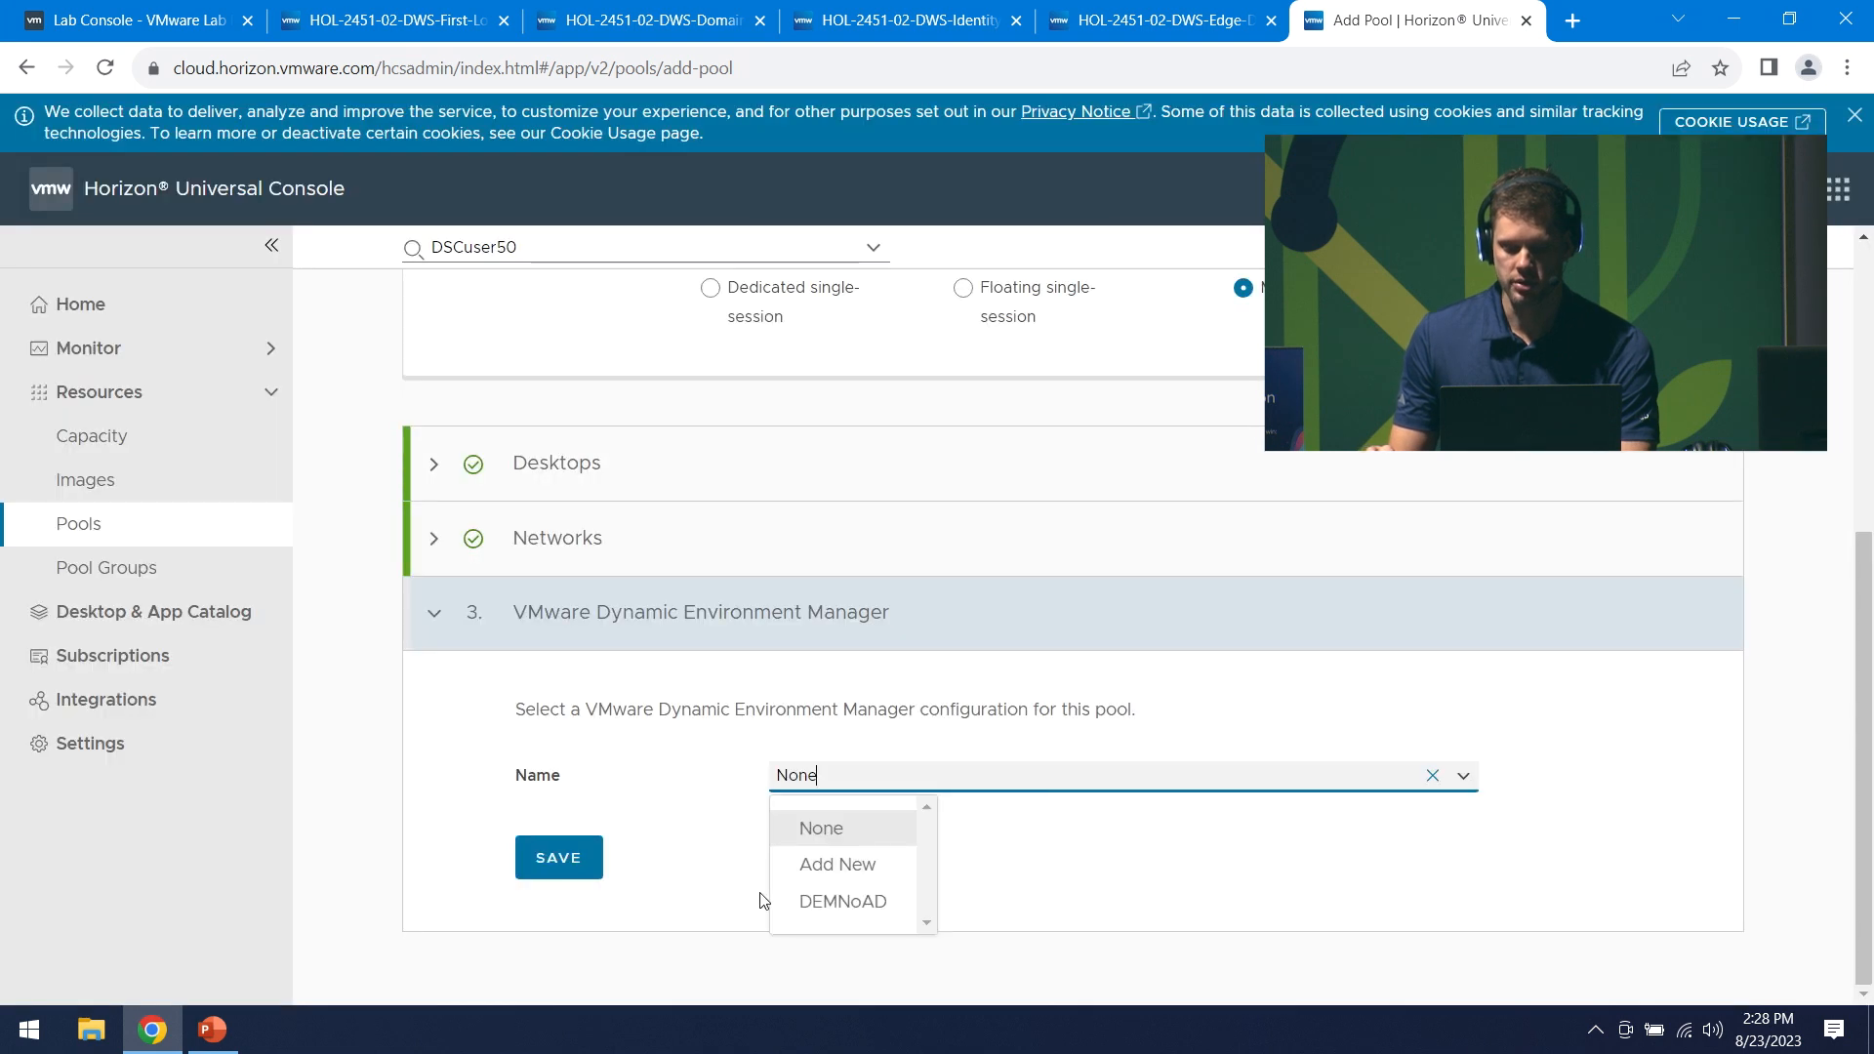
click(863, 910)
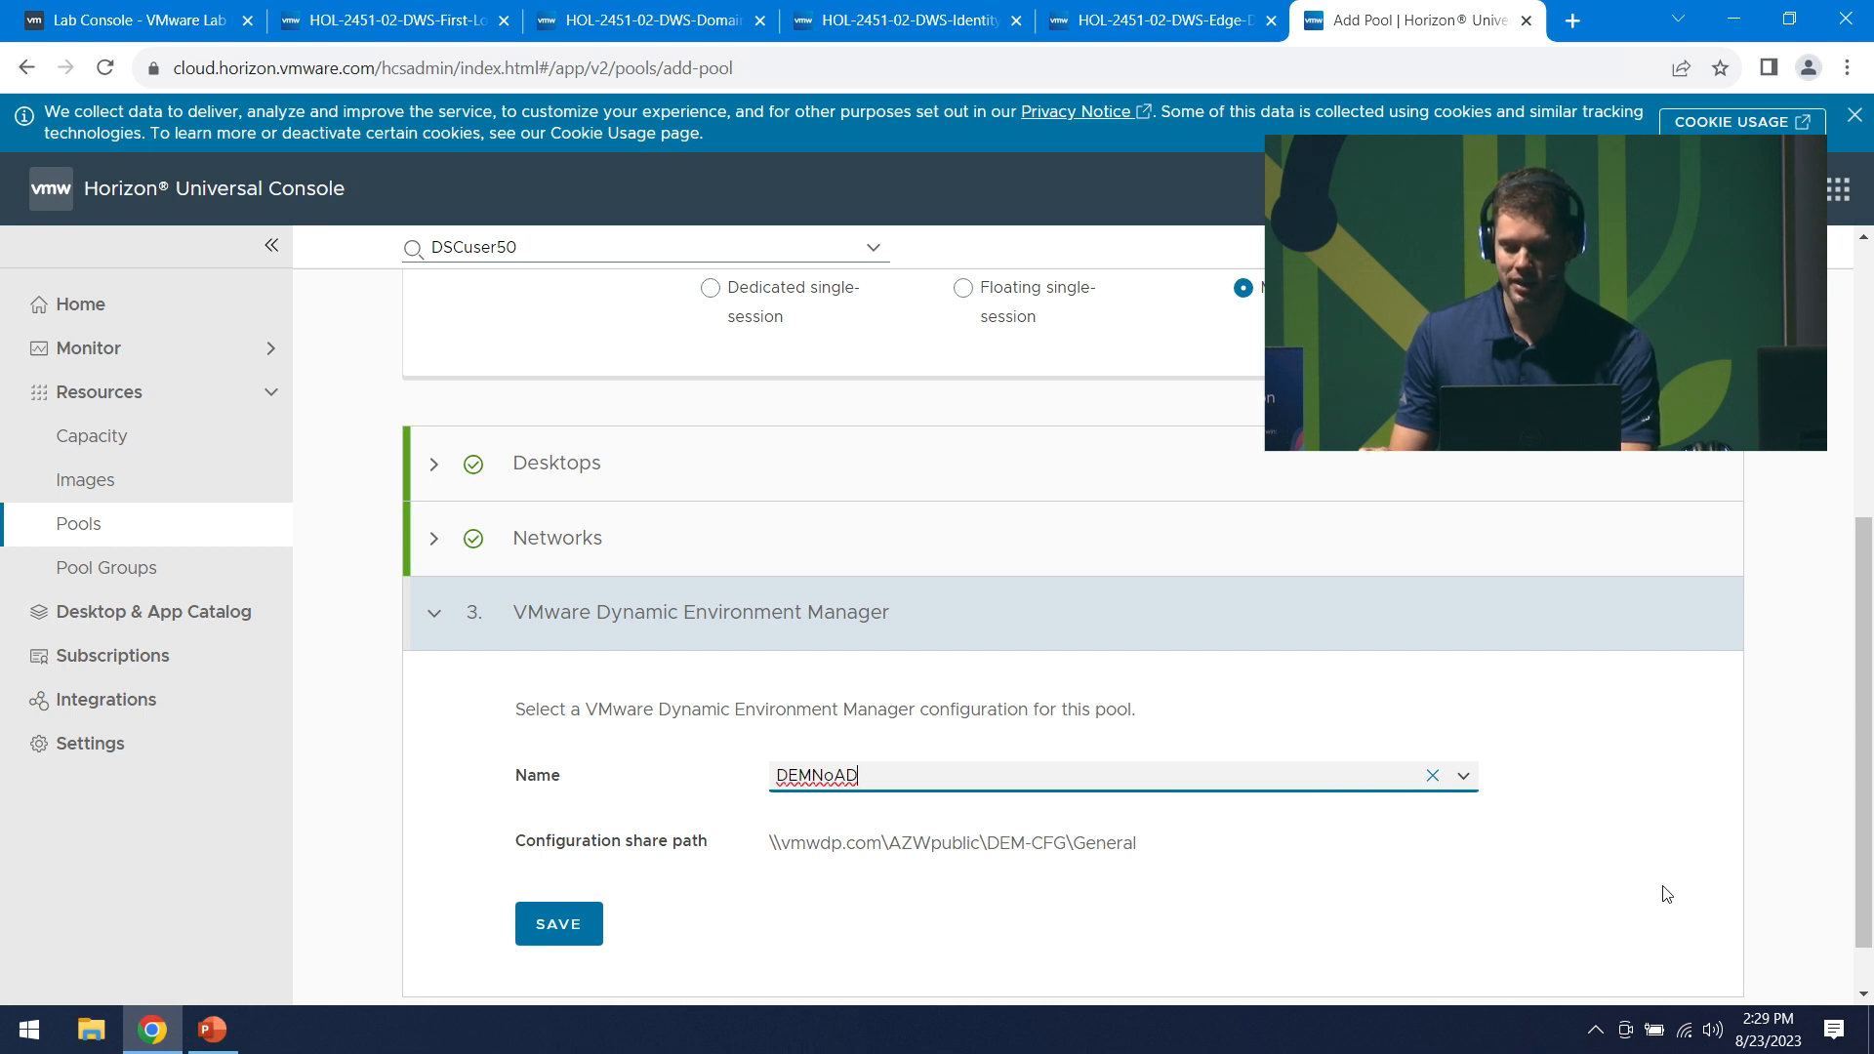
click(1463, 775)
click(810, 826)
click(567, 867)
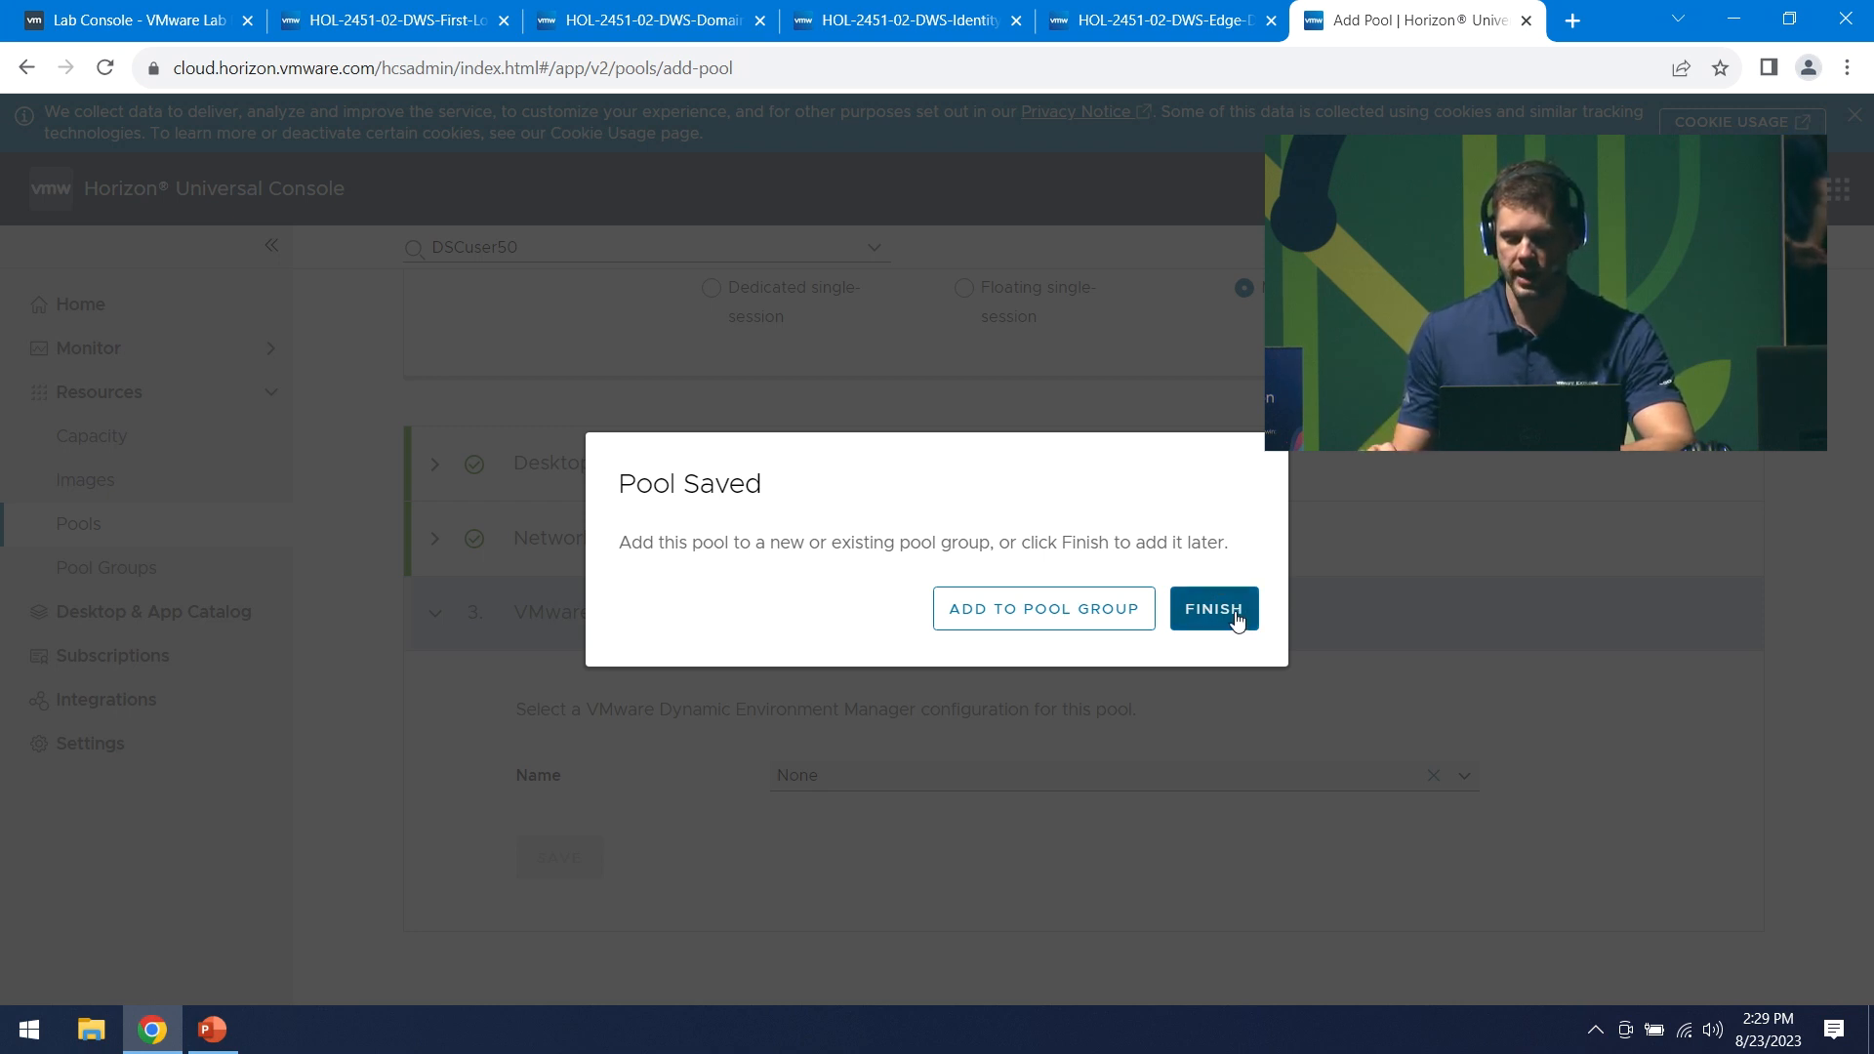
- Finish the Pool Saved prompt without a pool group and go to Resources > Pool Groups
click(1201, 624)
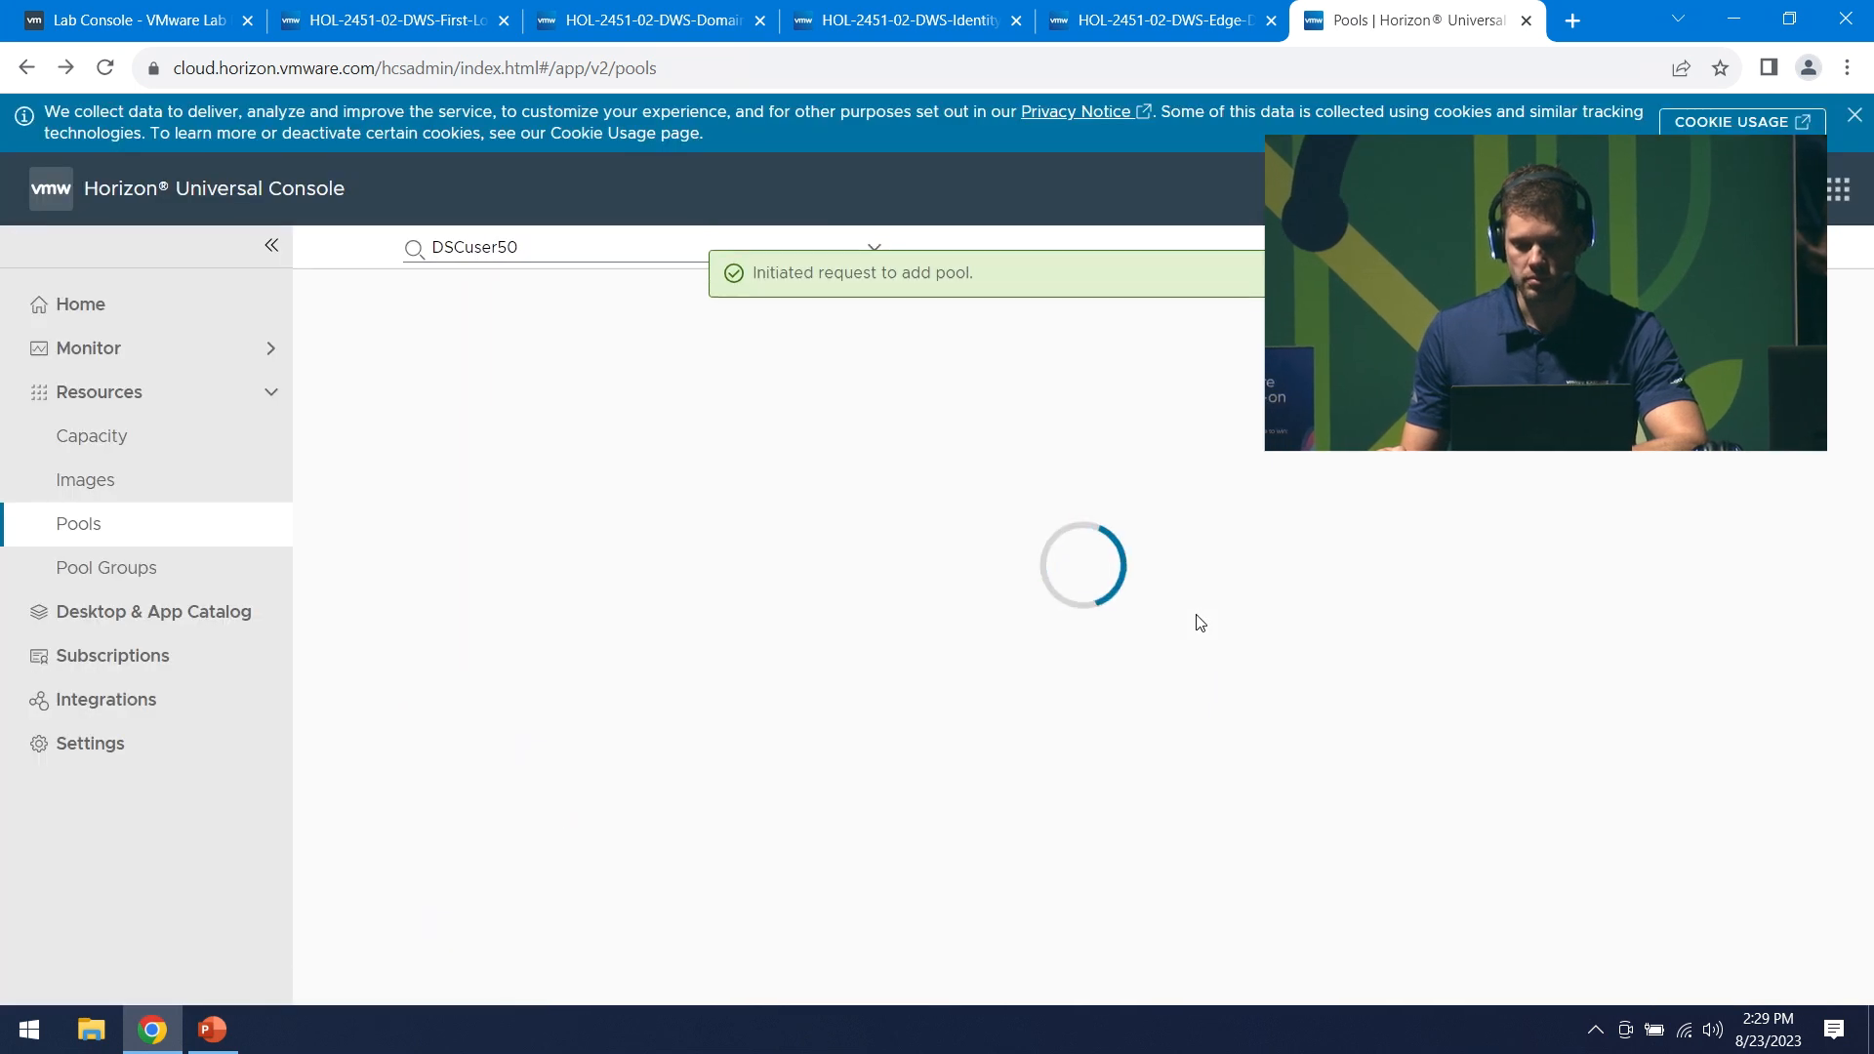
click(156, 582)
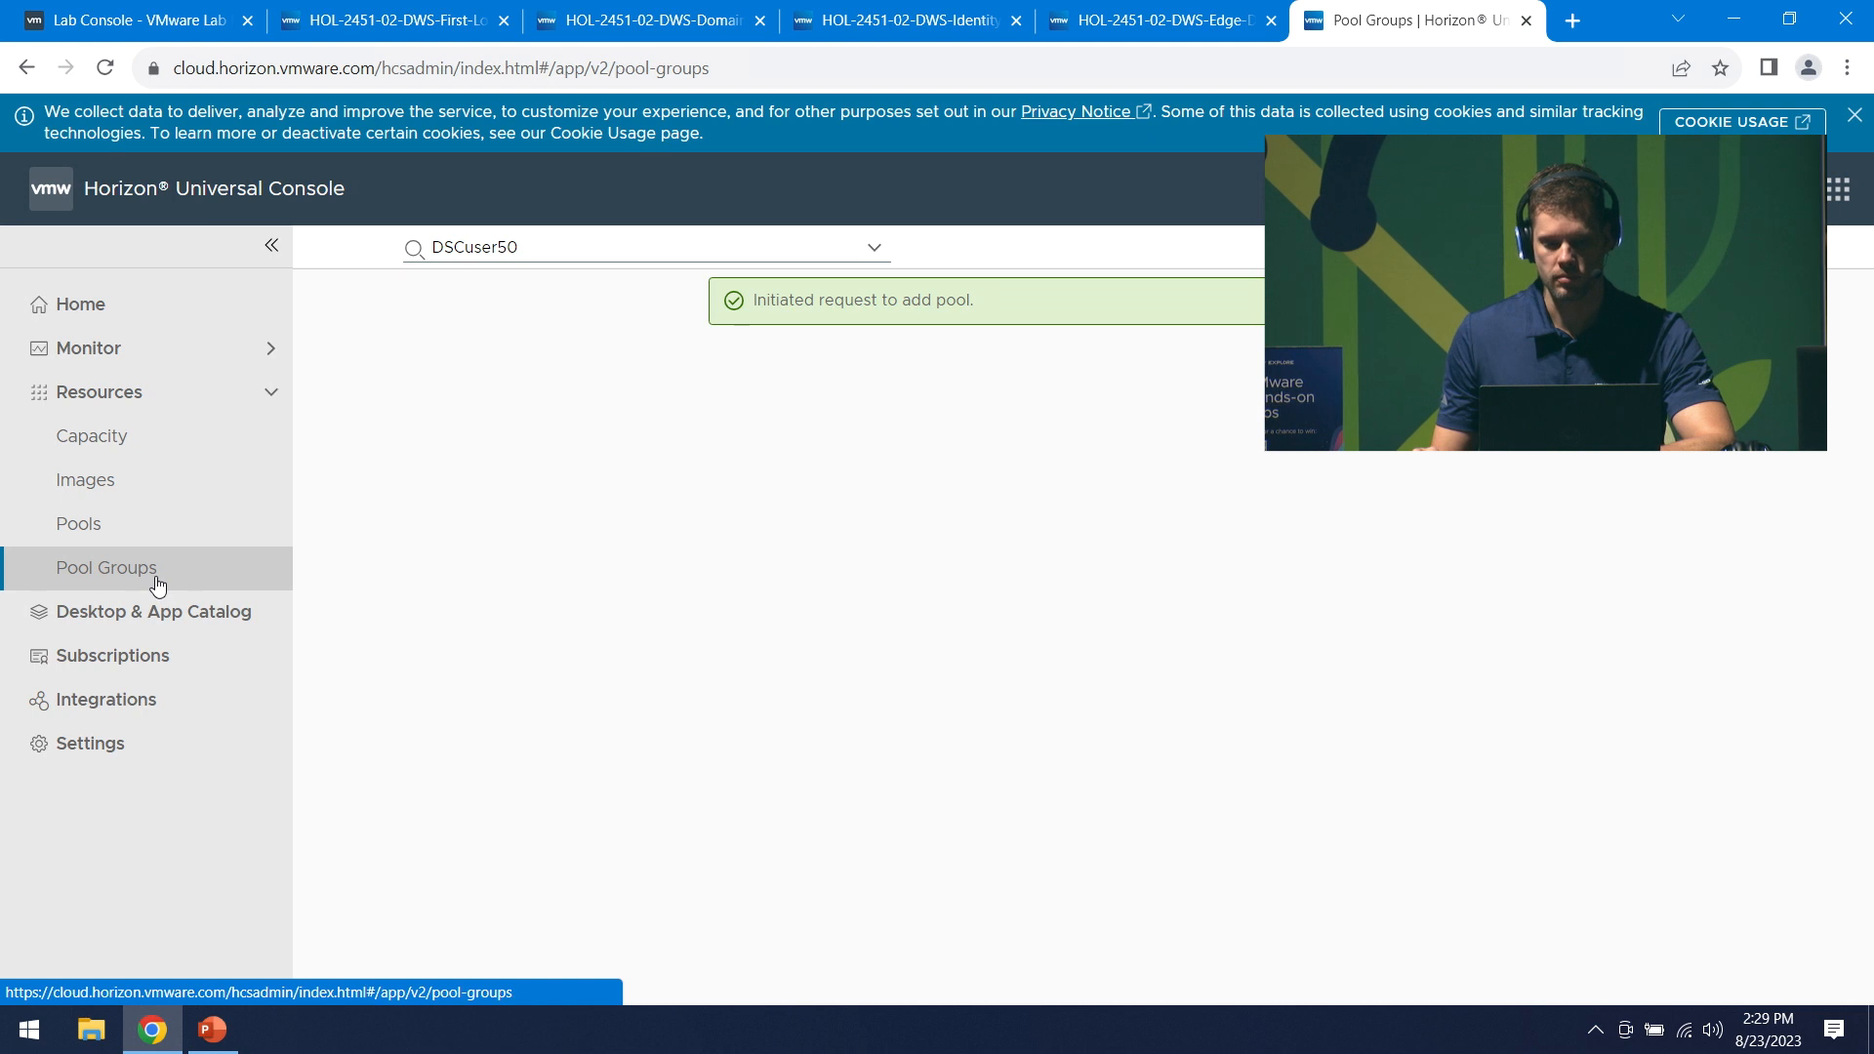
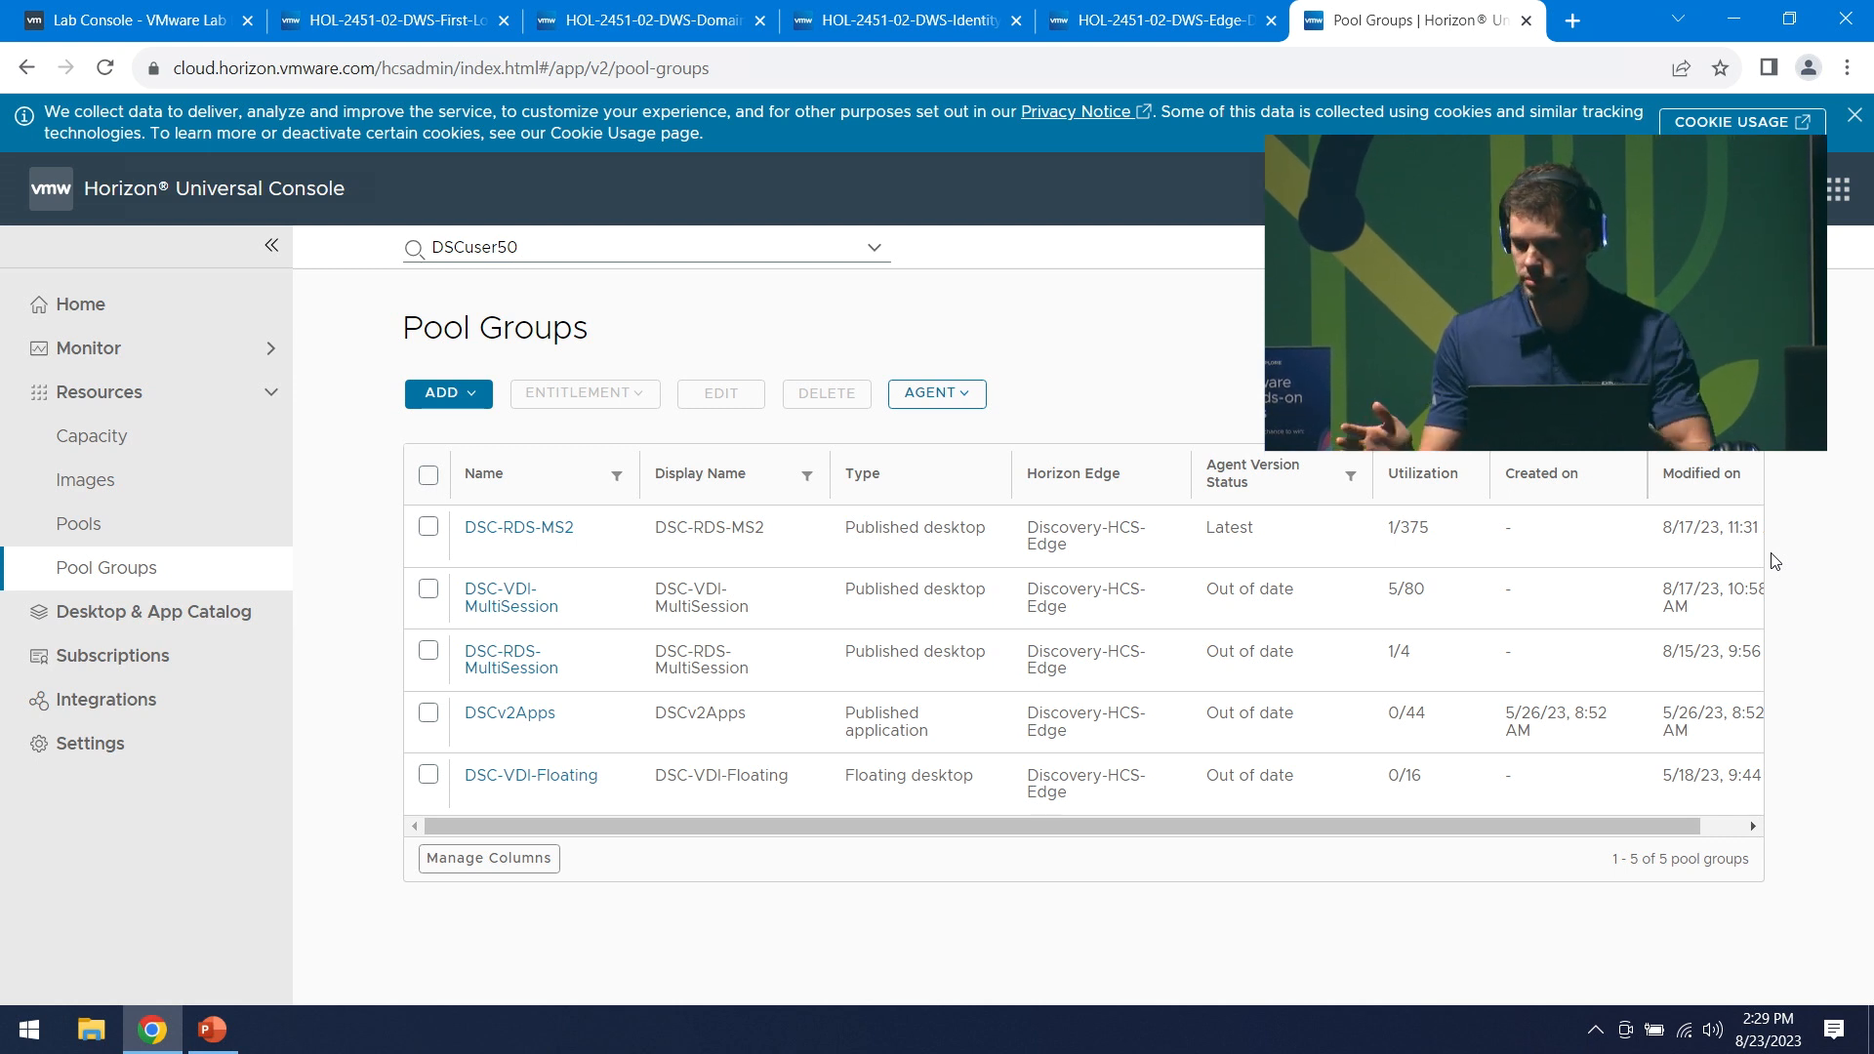
- Add a new Multi-Session pool group and enter ELW-2451-PG as its name
click(485, 399)
click(512, 493)
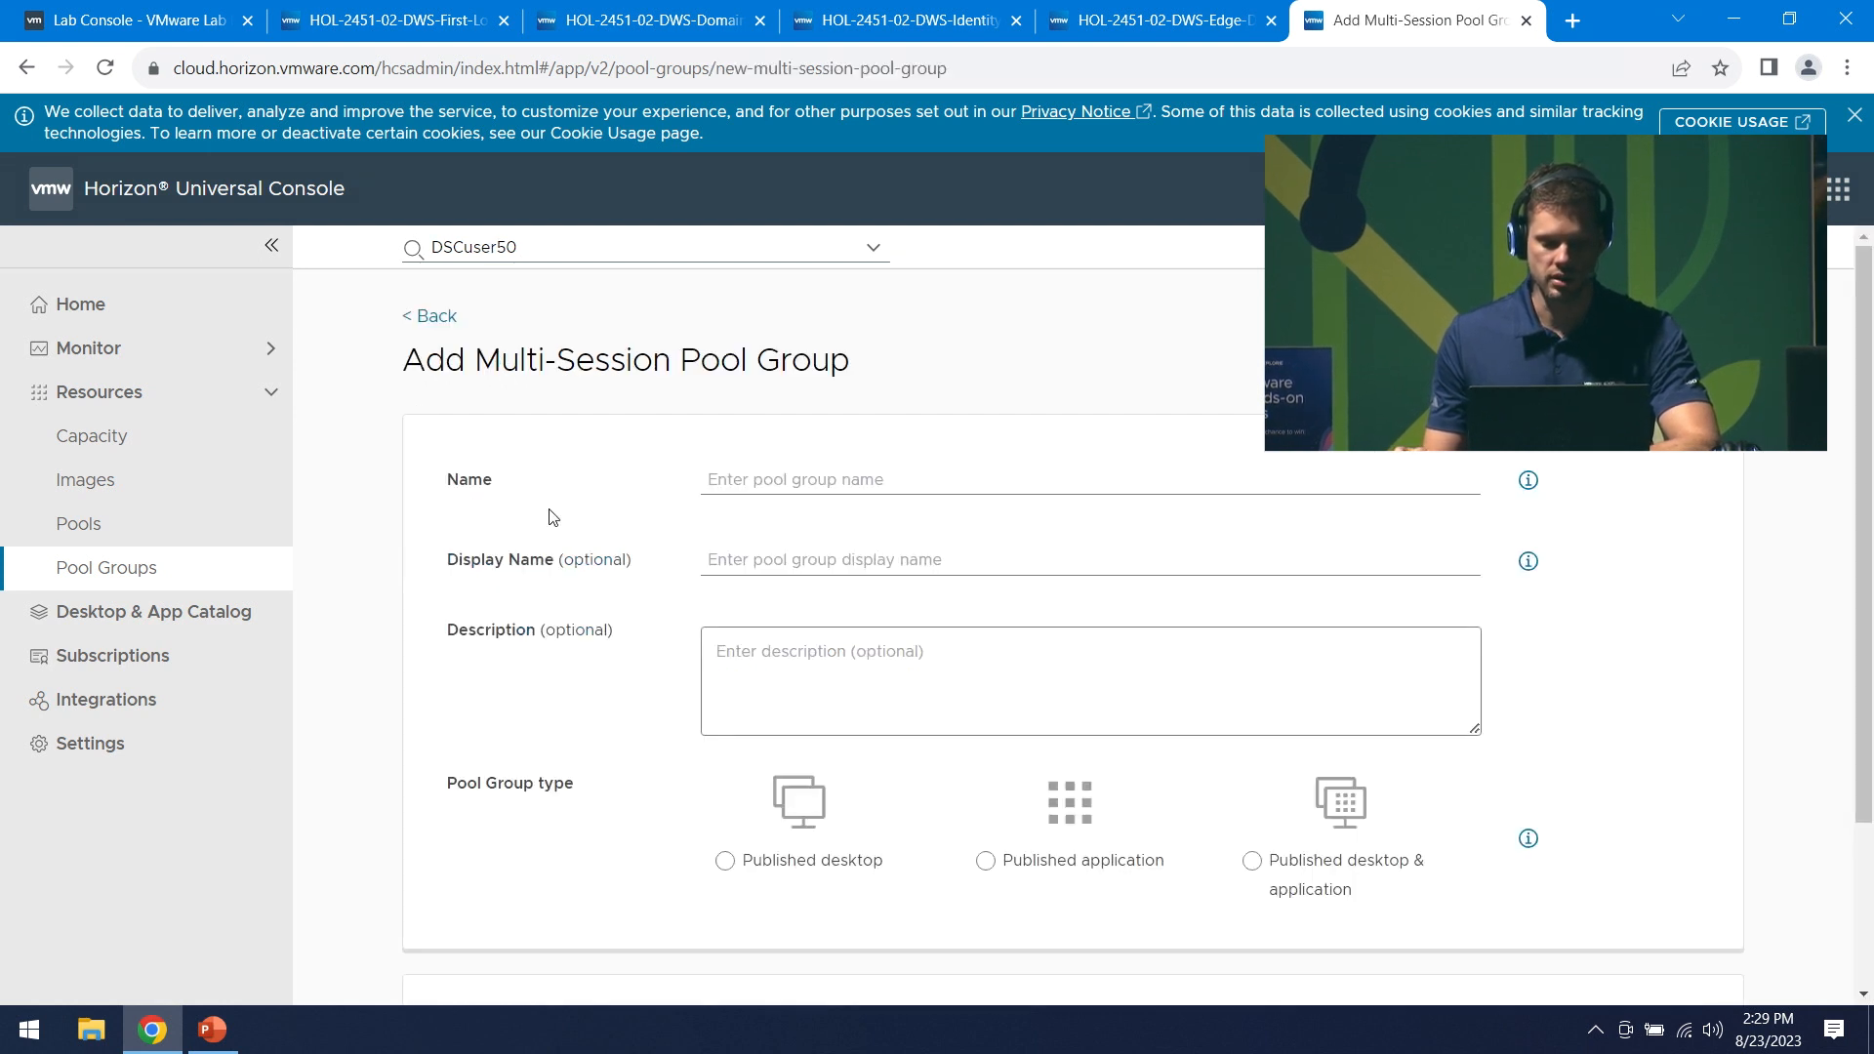
click(828, 483)
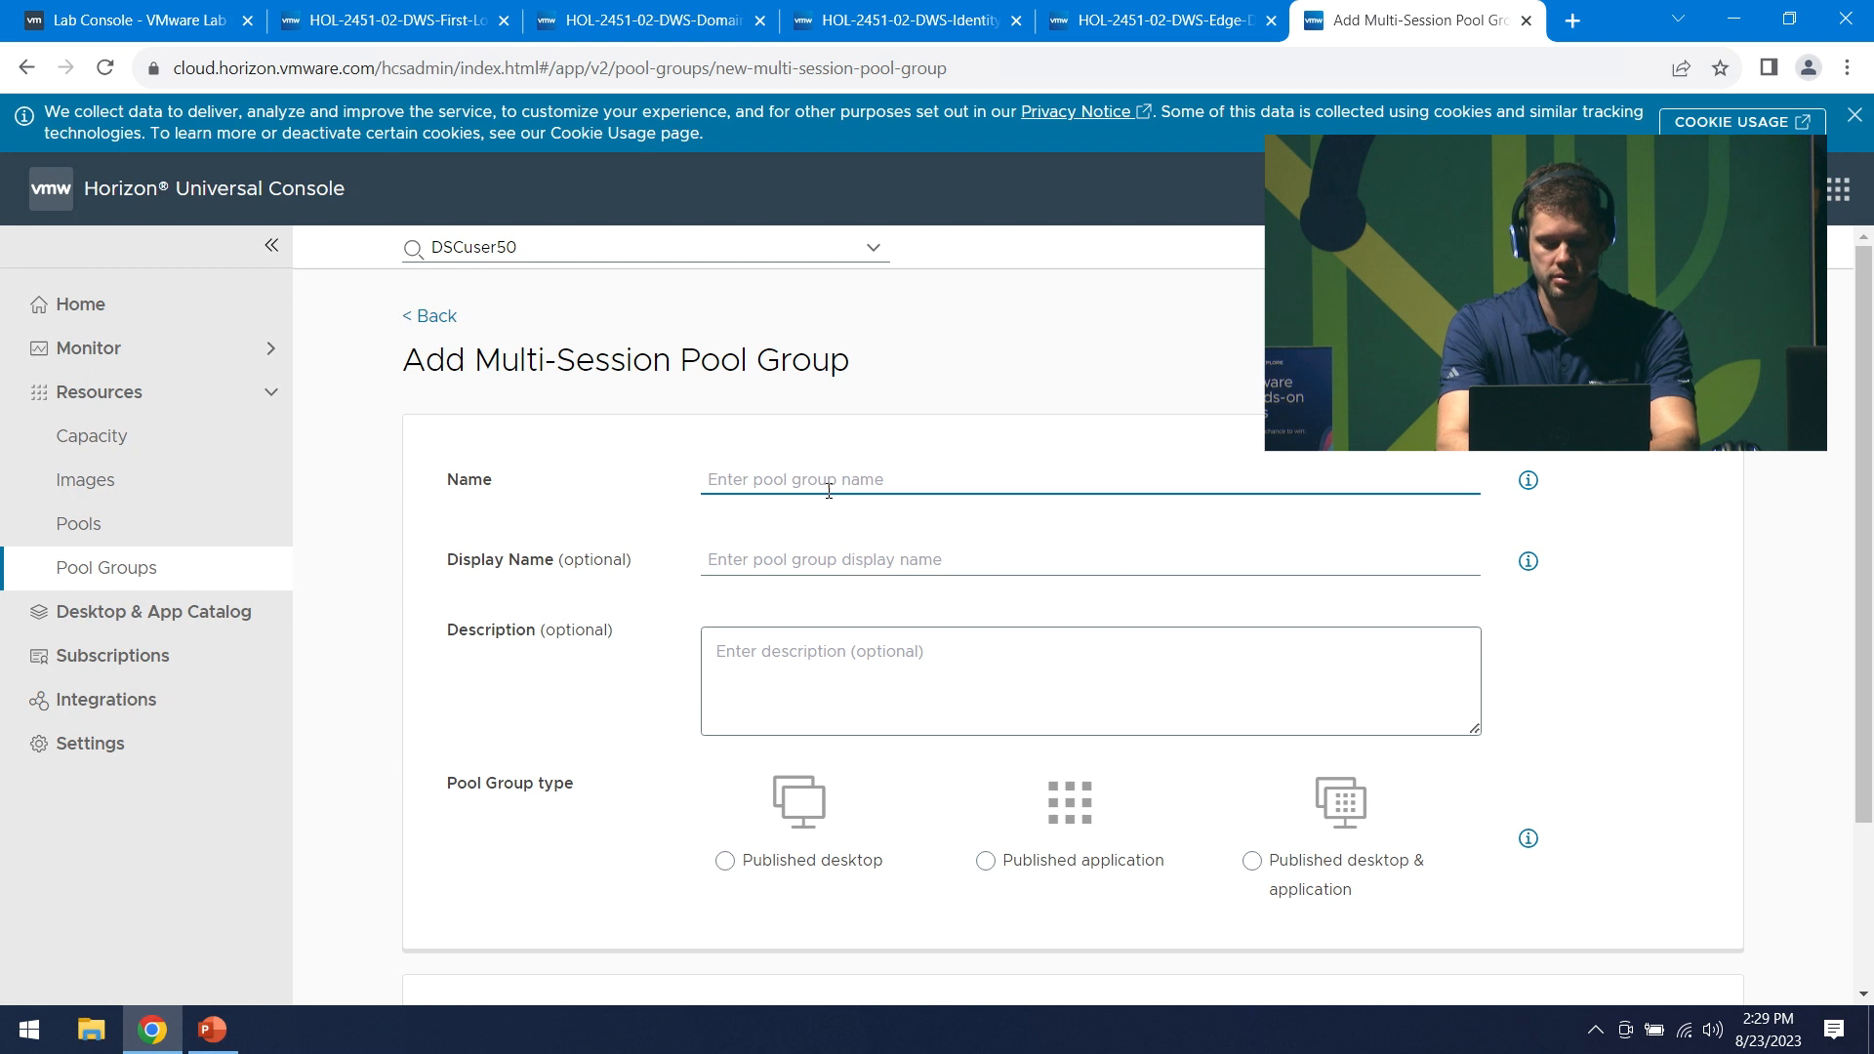
text(EL)
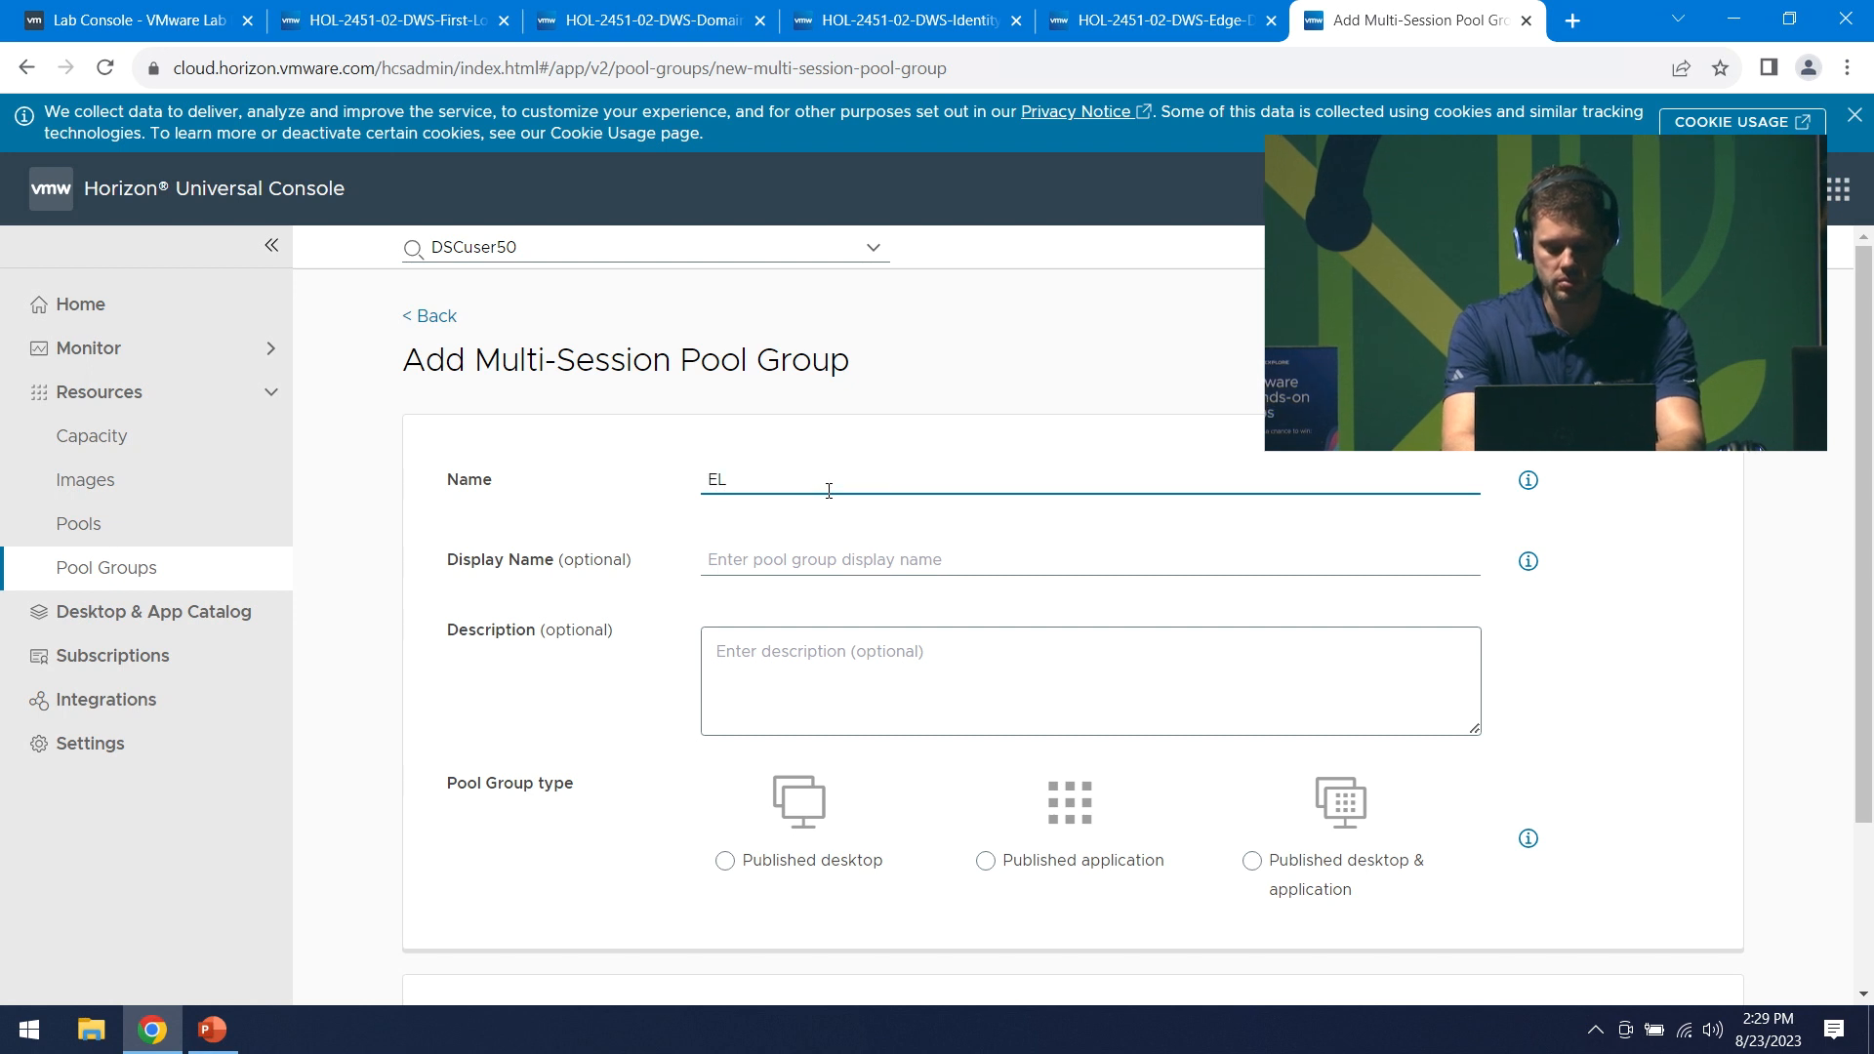
text(W-2)
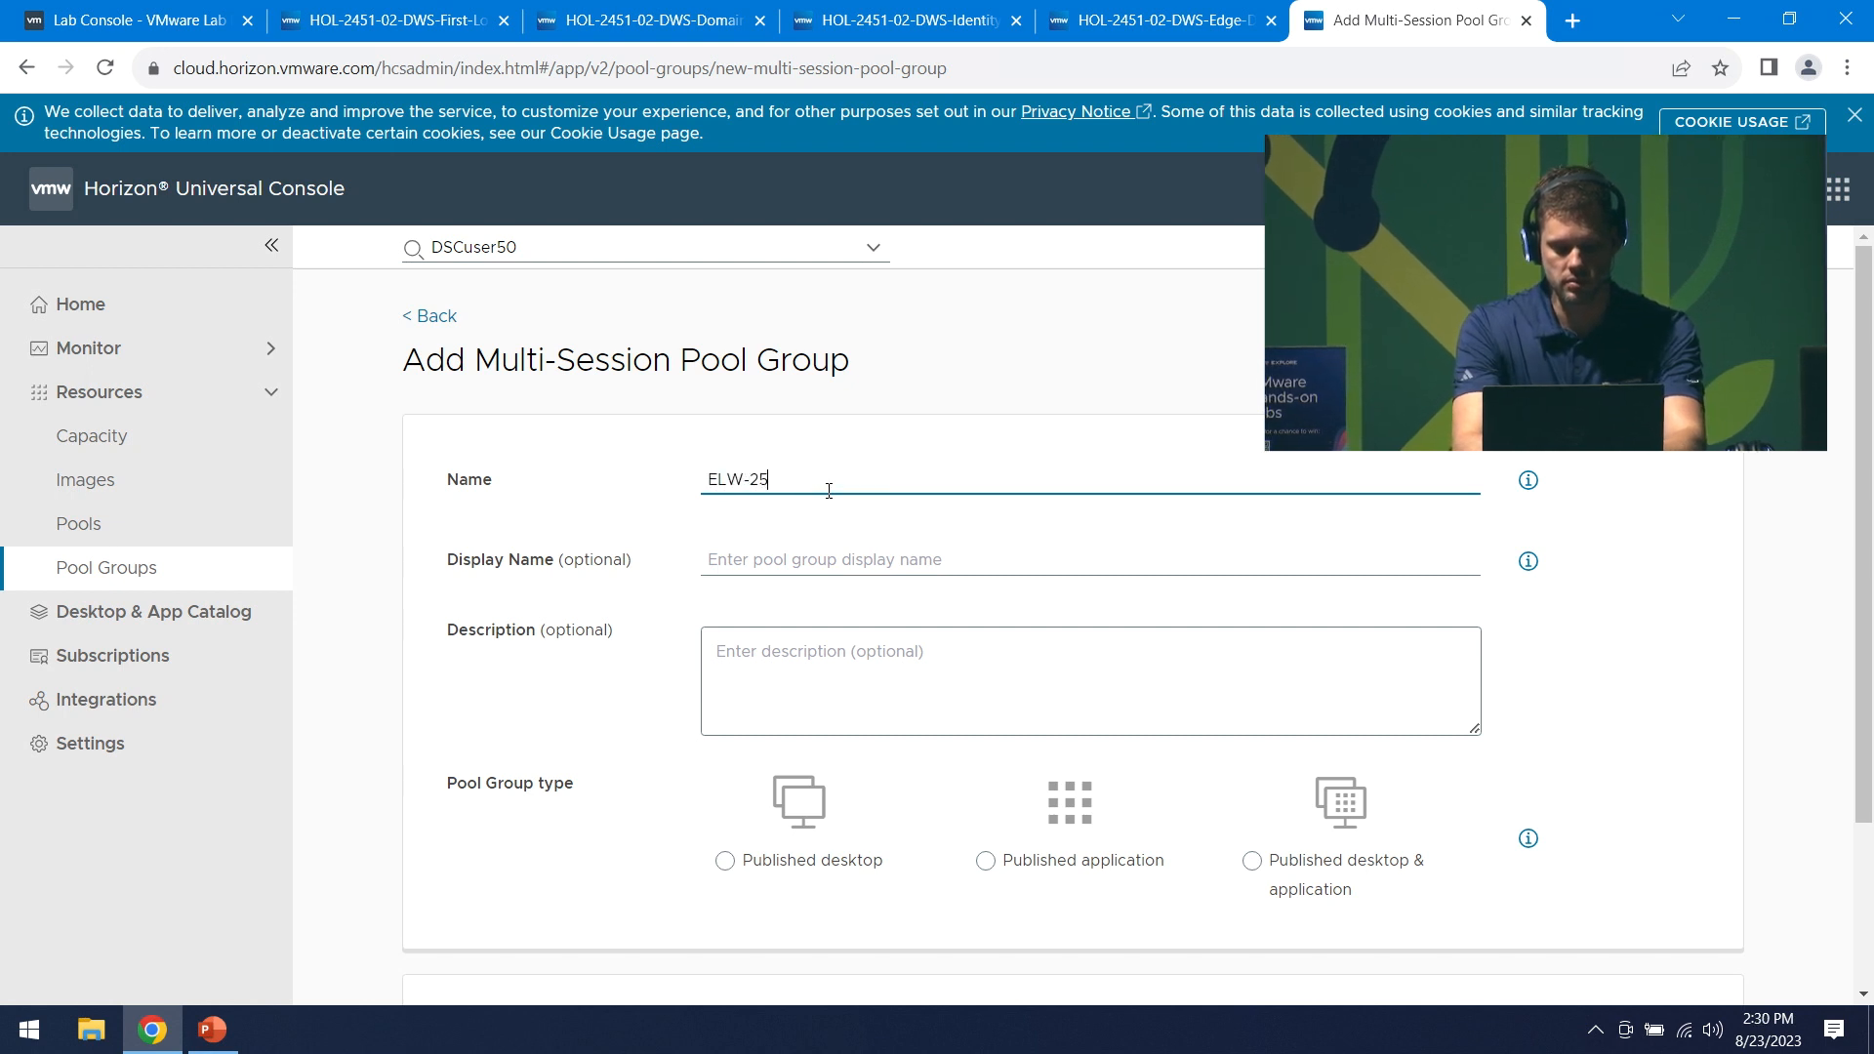
text(451)
key(BackSpace)
text(51)
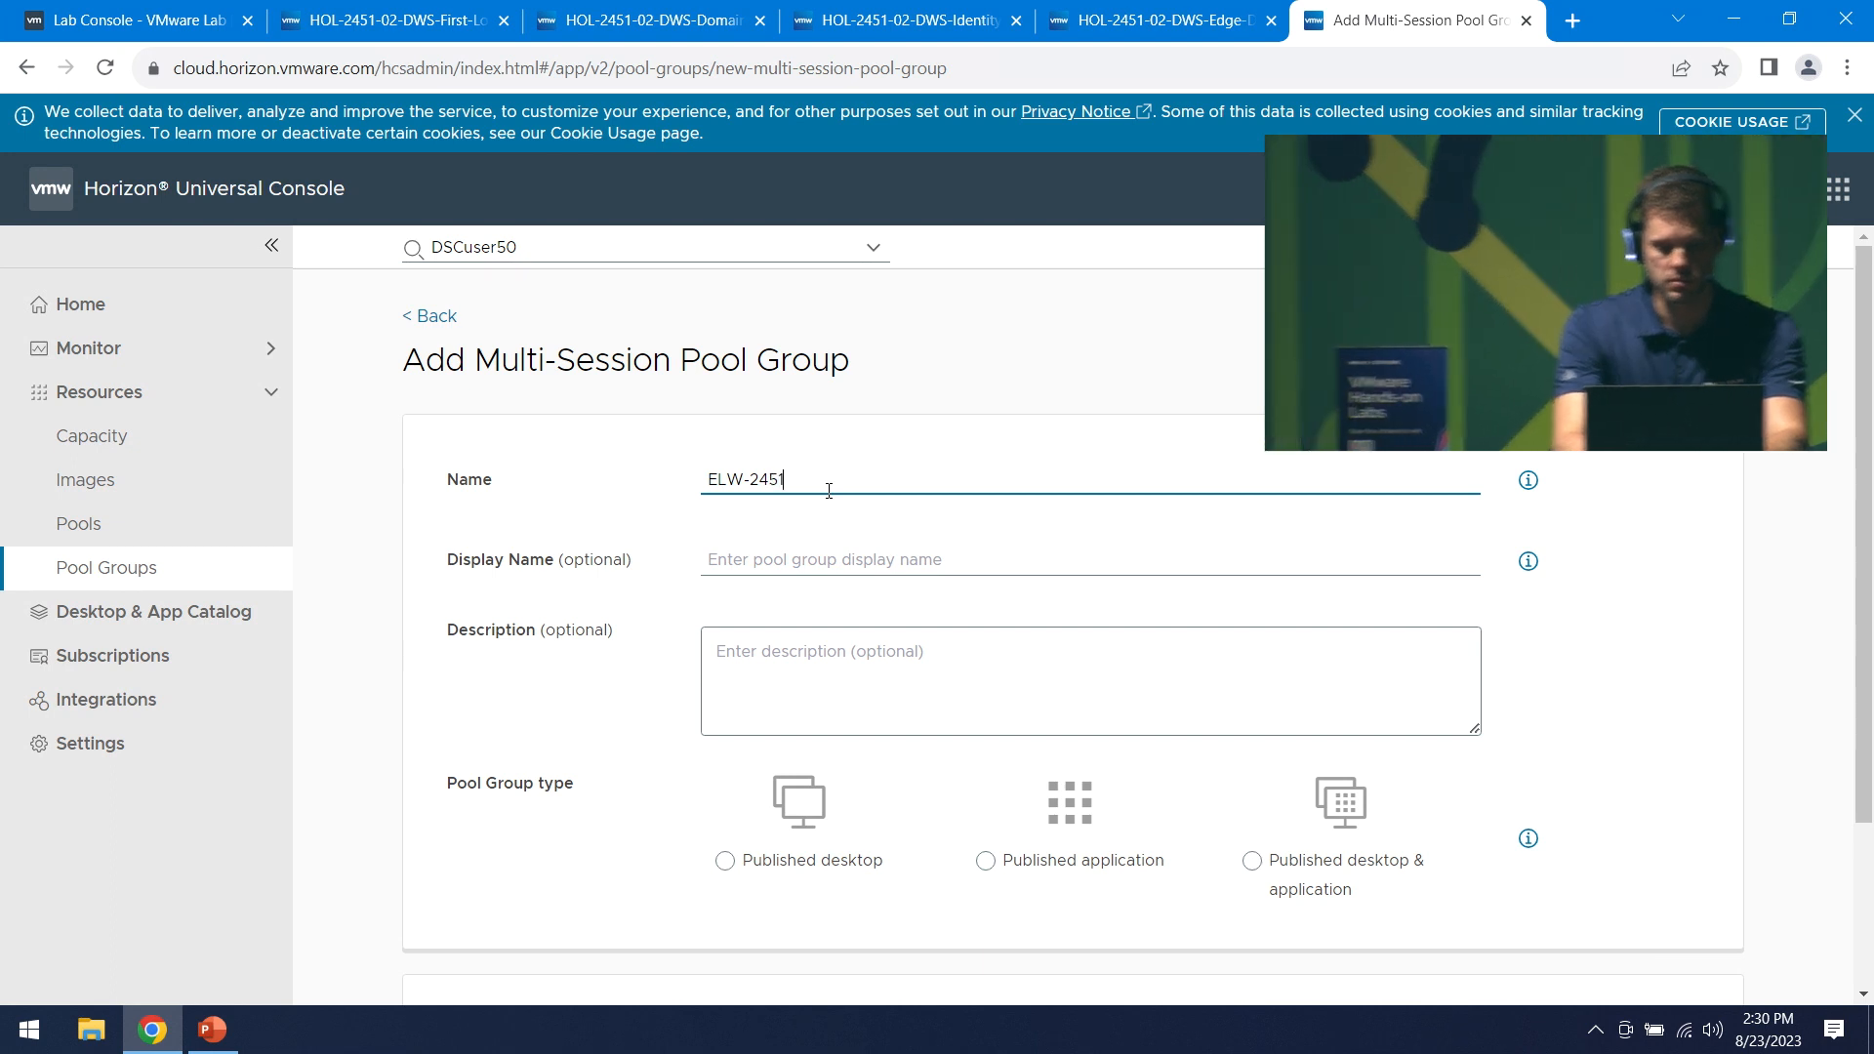
text(-PG)
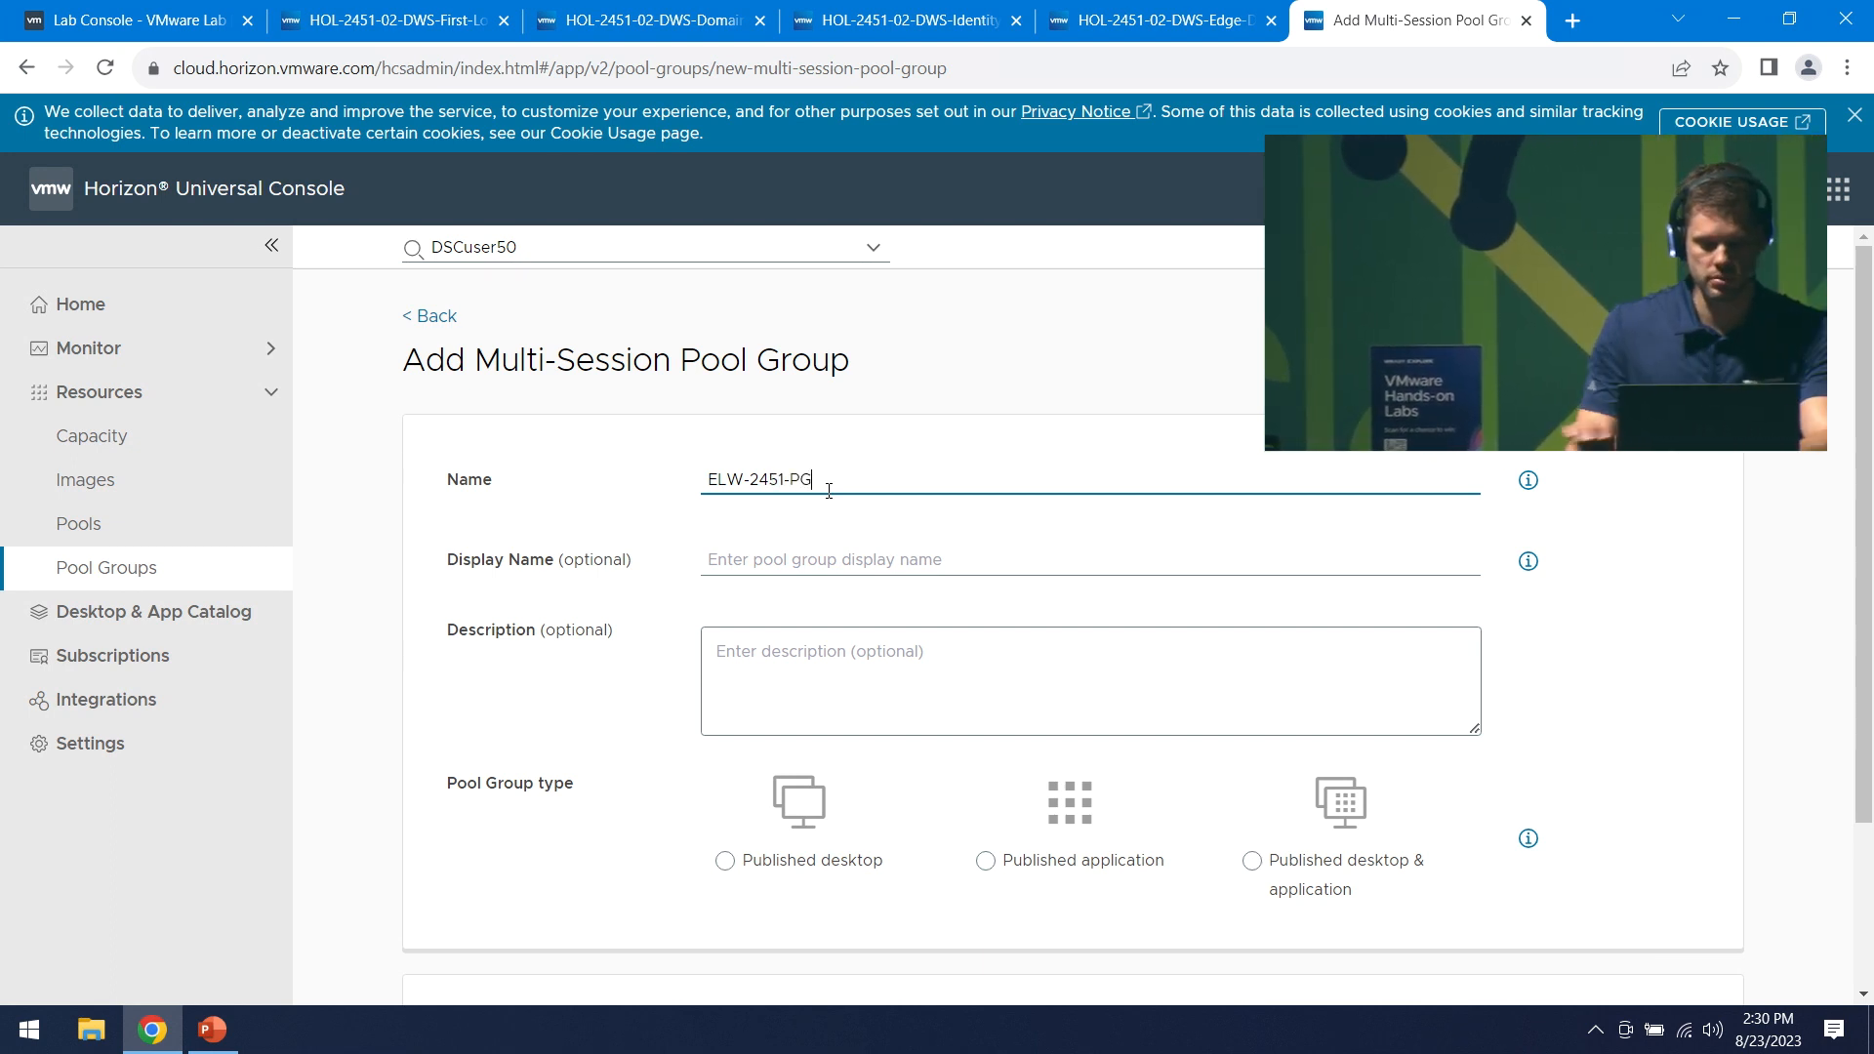
click(879, 557)
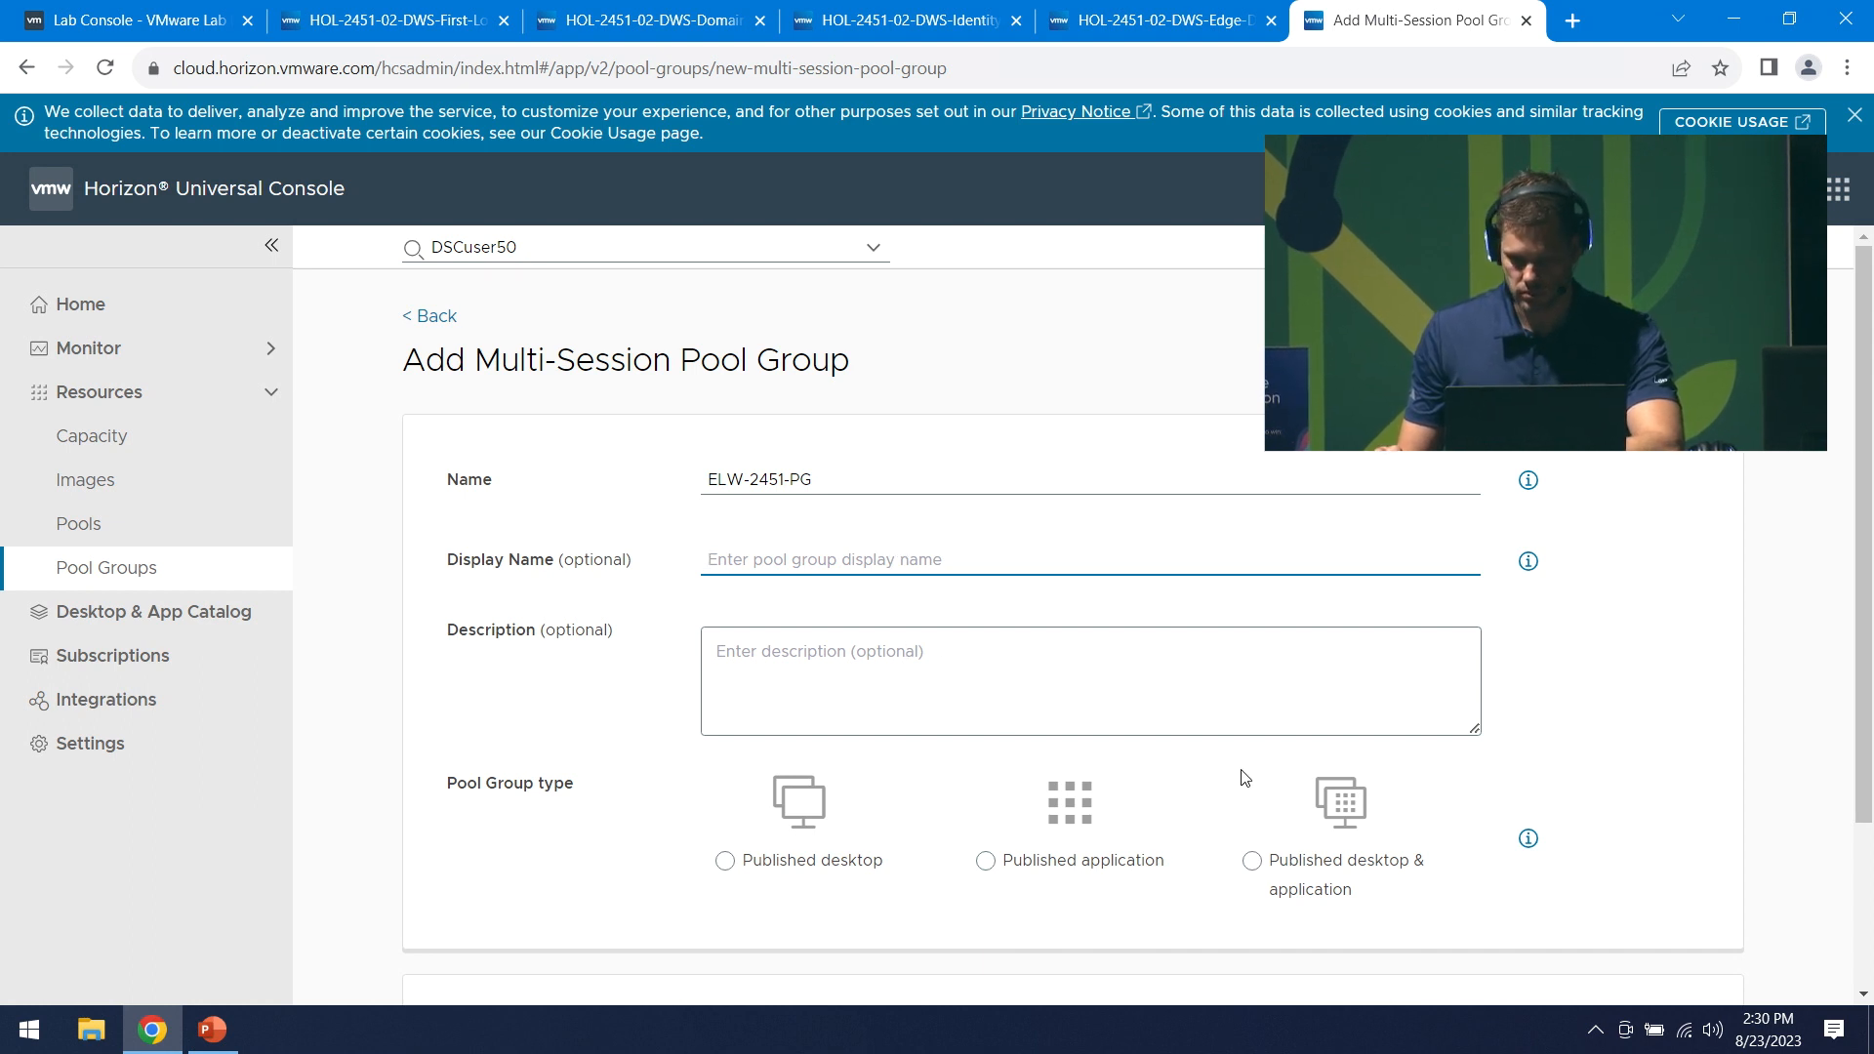
scroll(1269, 800, down, 1)
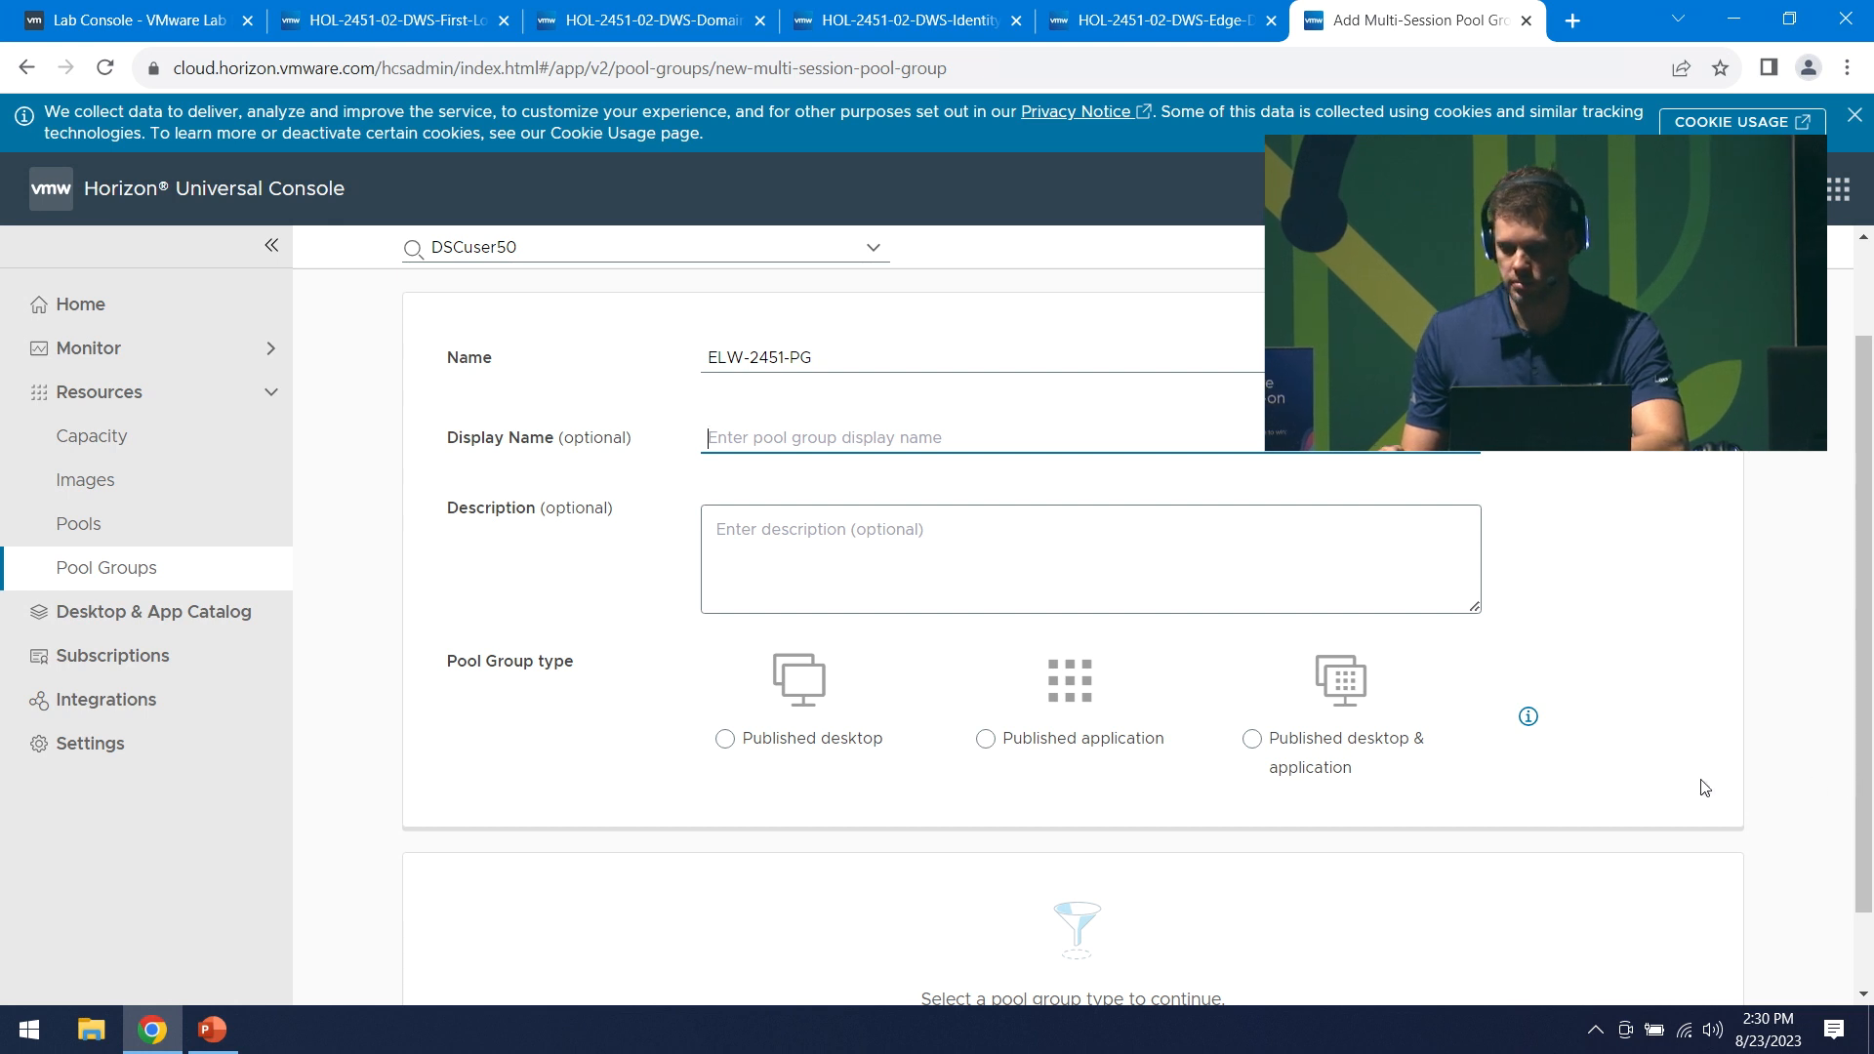
- Choose the Published desktop & application type and include the ELW-W11MultiSession pool
click(1253, 739)
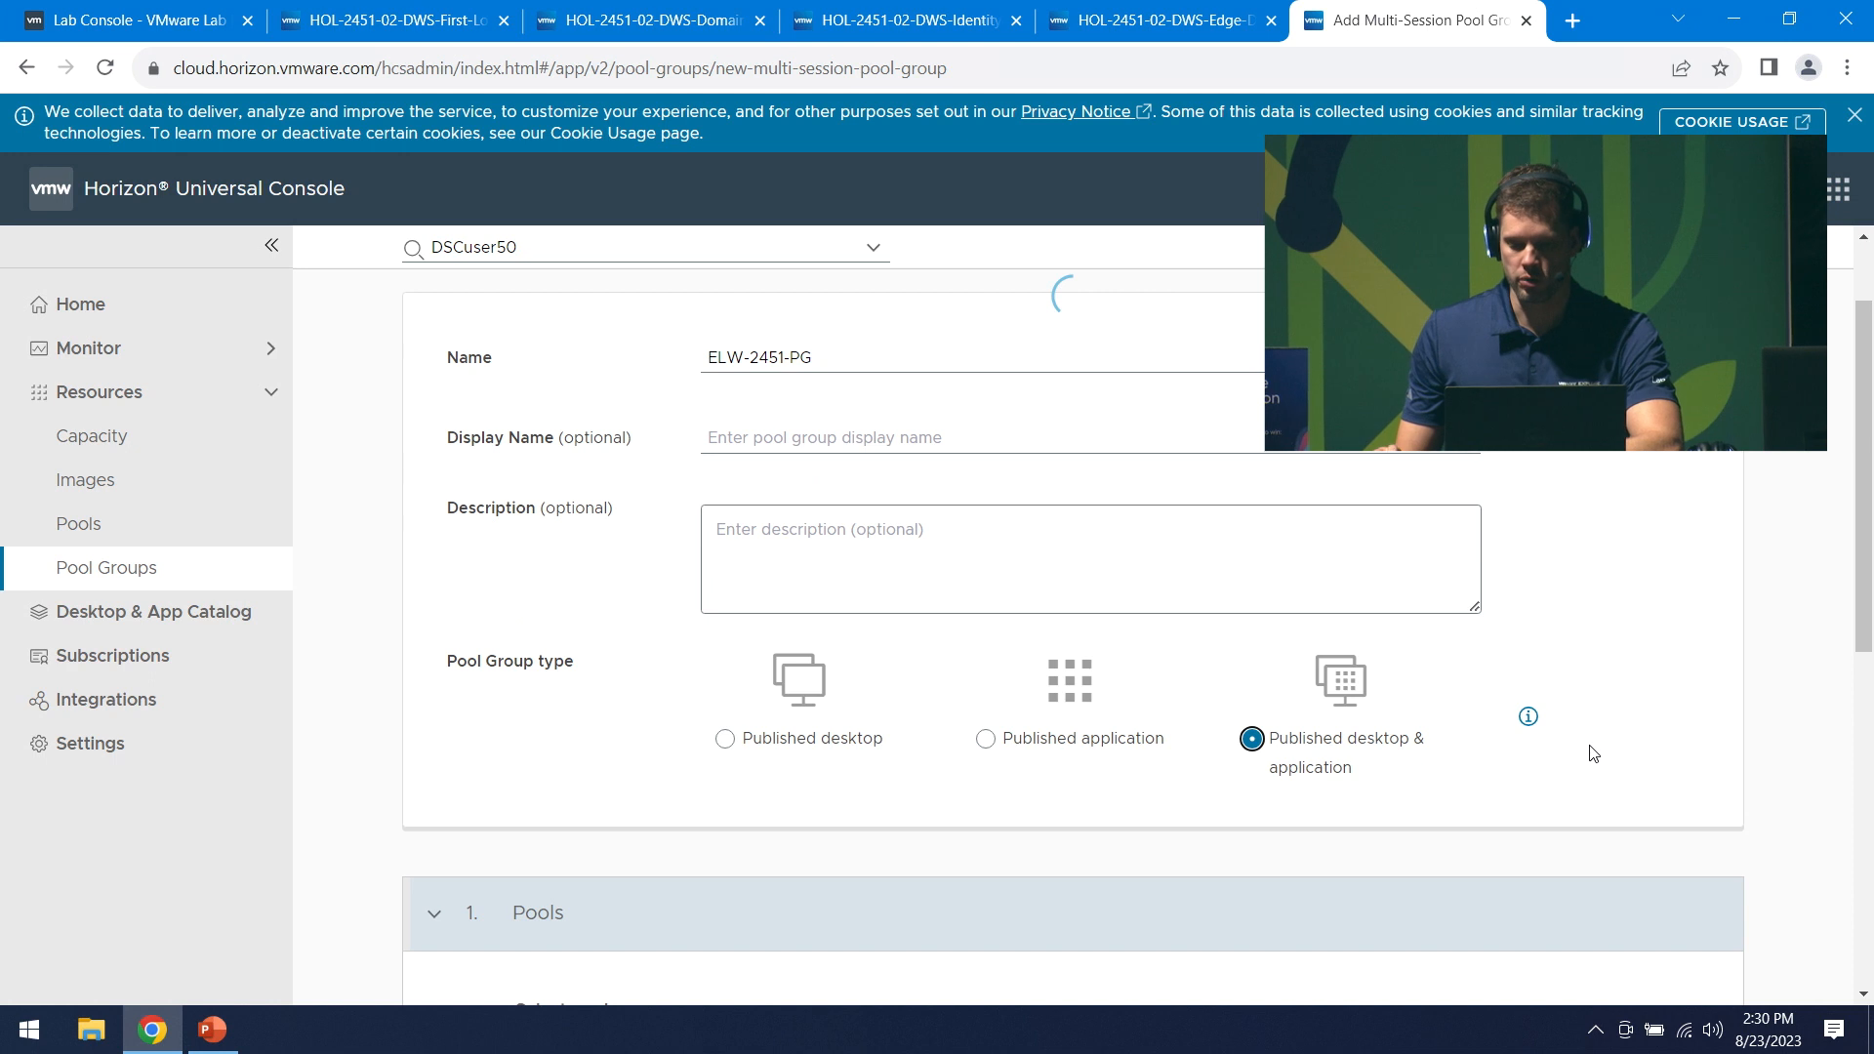
scroll(1592, 754, down, 3)
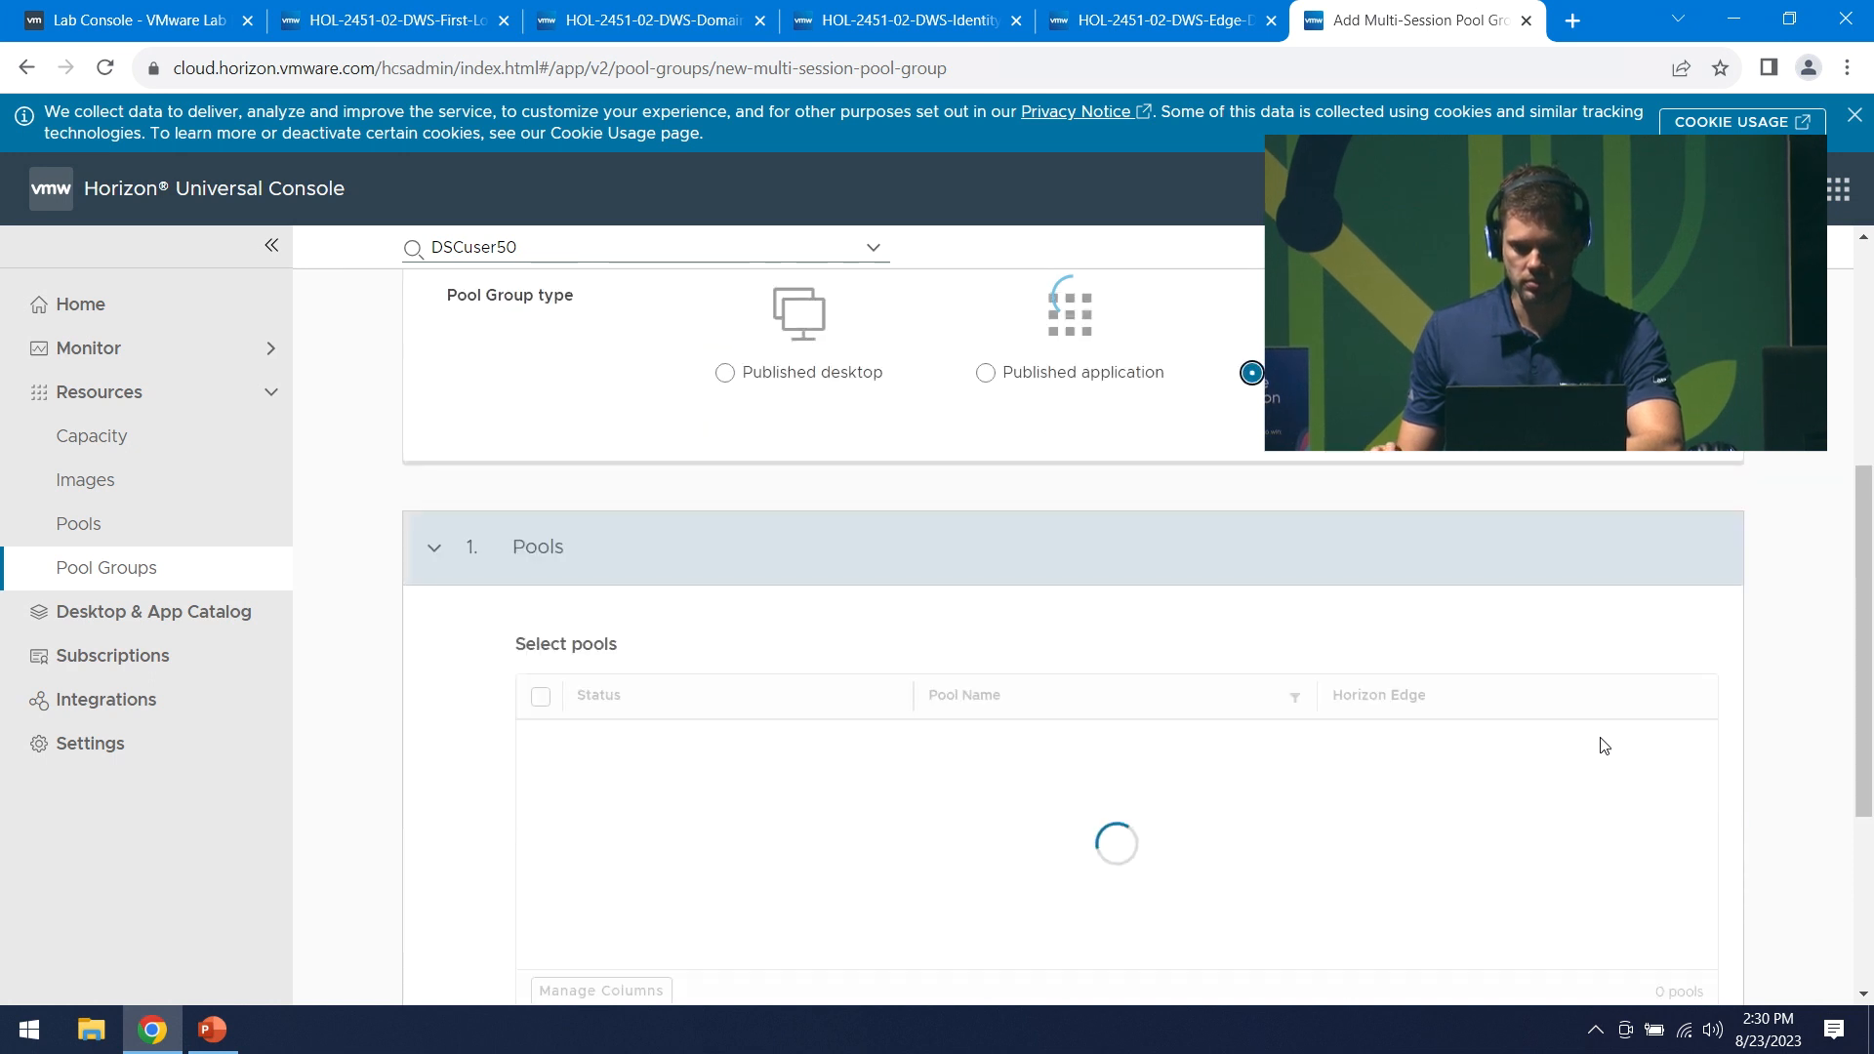
scroll(1622, 745, down, 1)
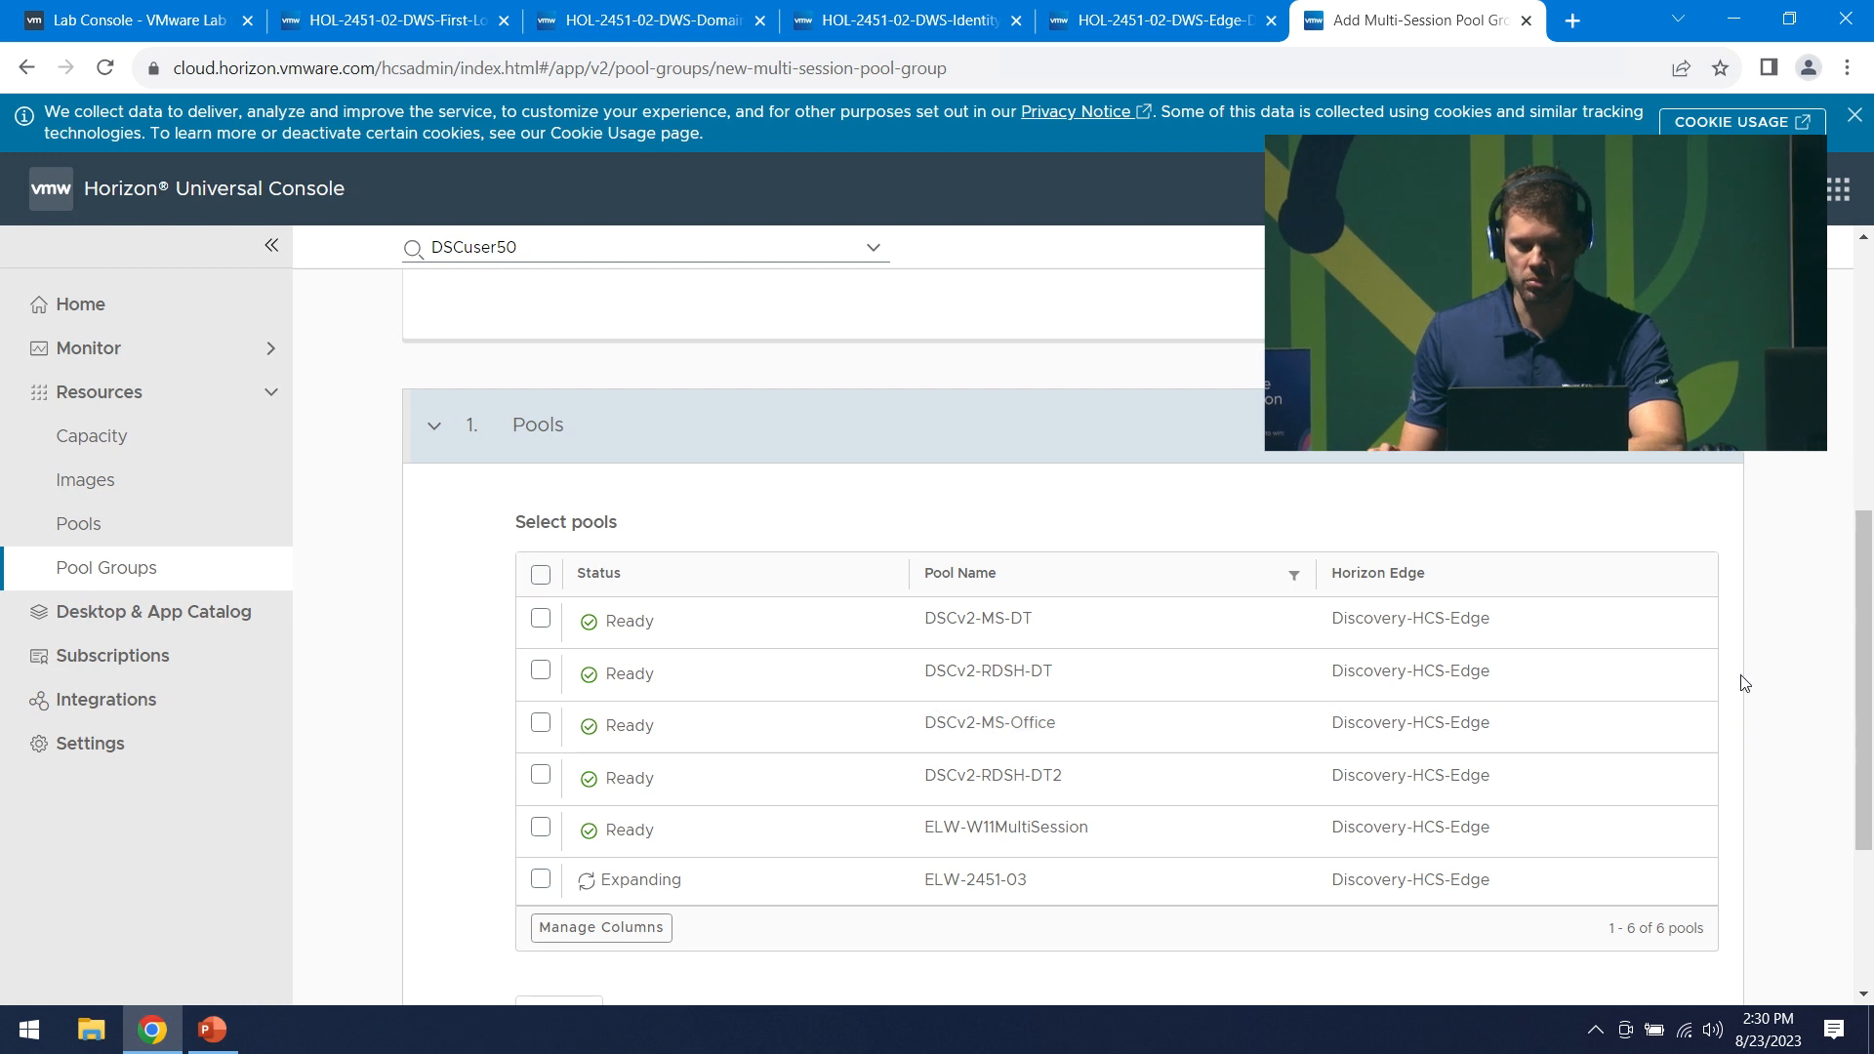
click(541, 833)
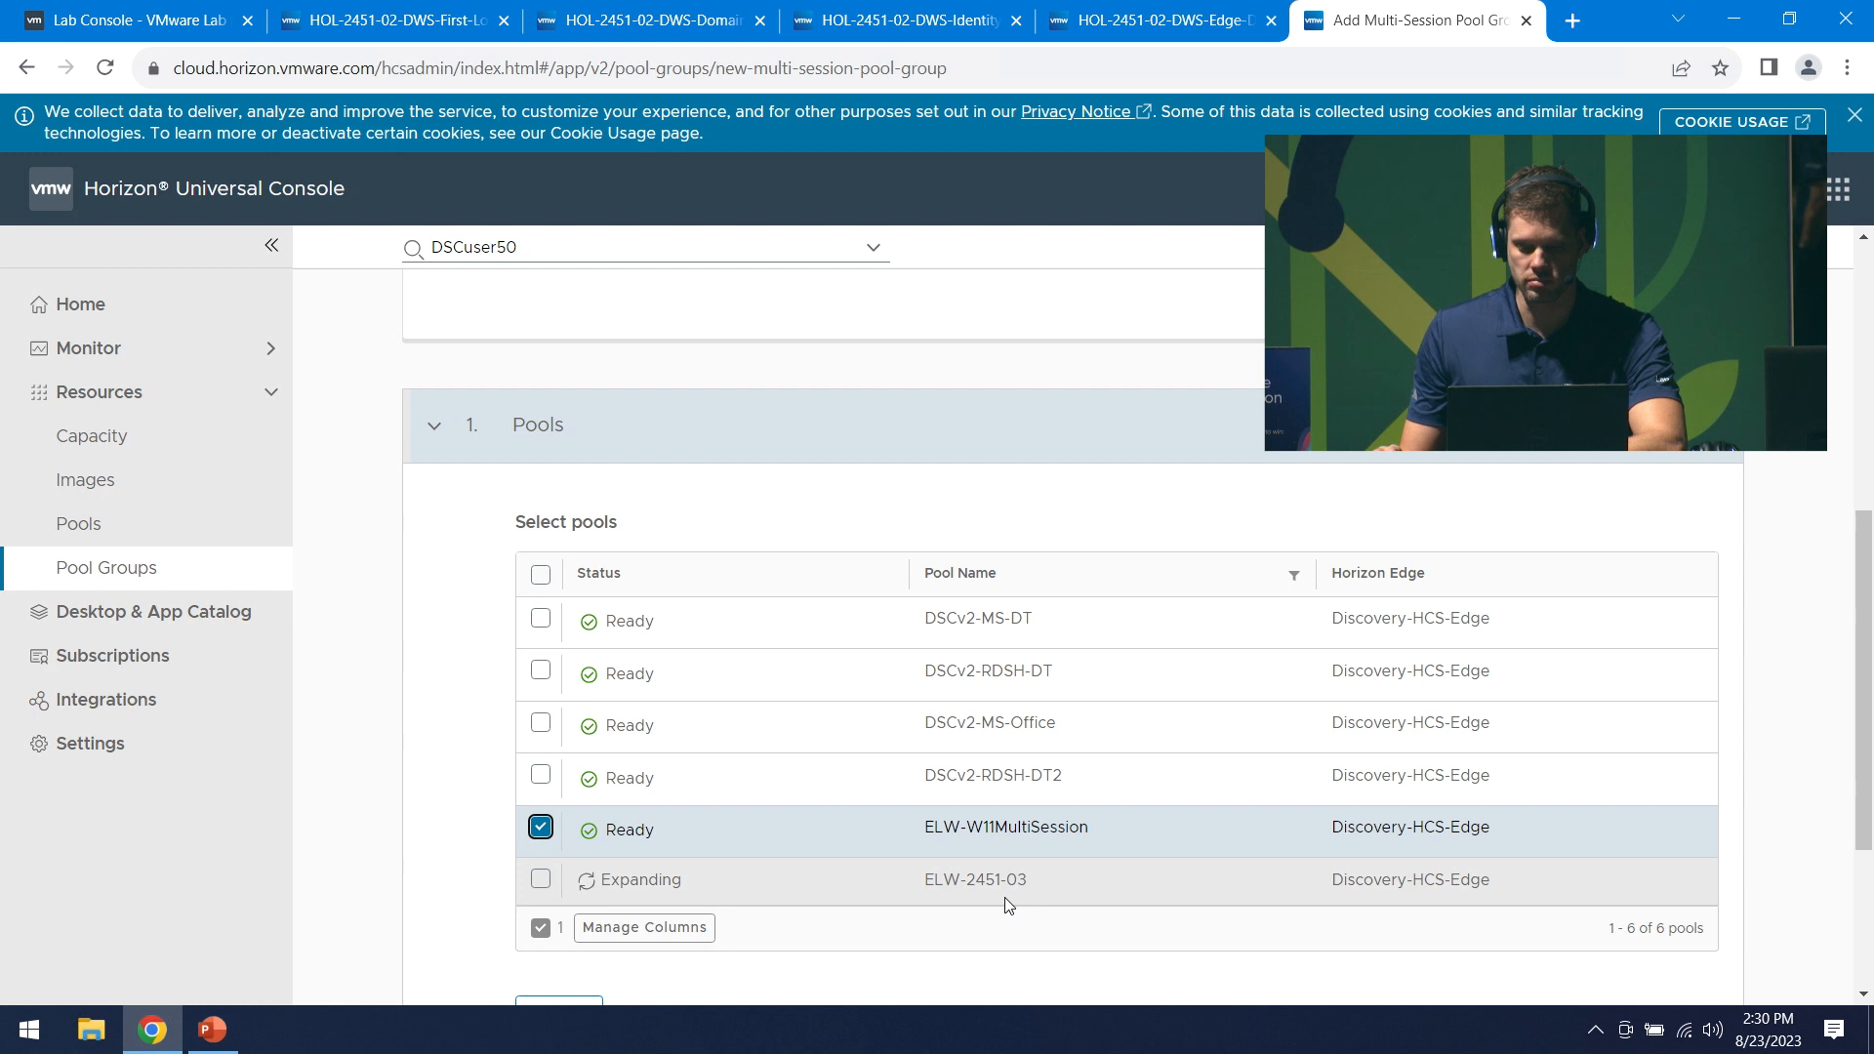
scroll(630, 937, down, 3)
click(553, 716)
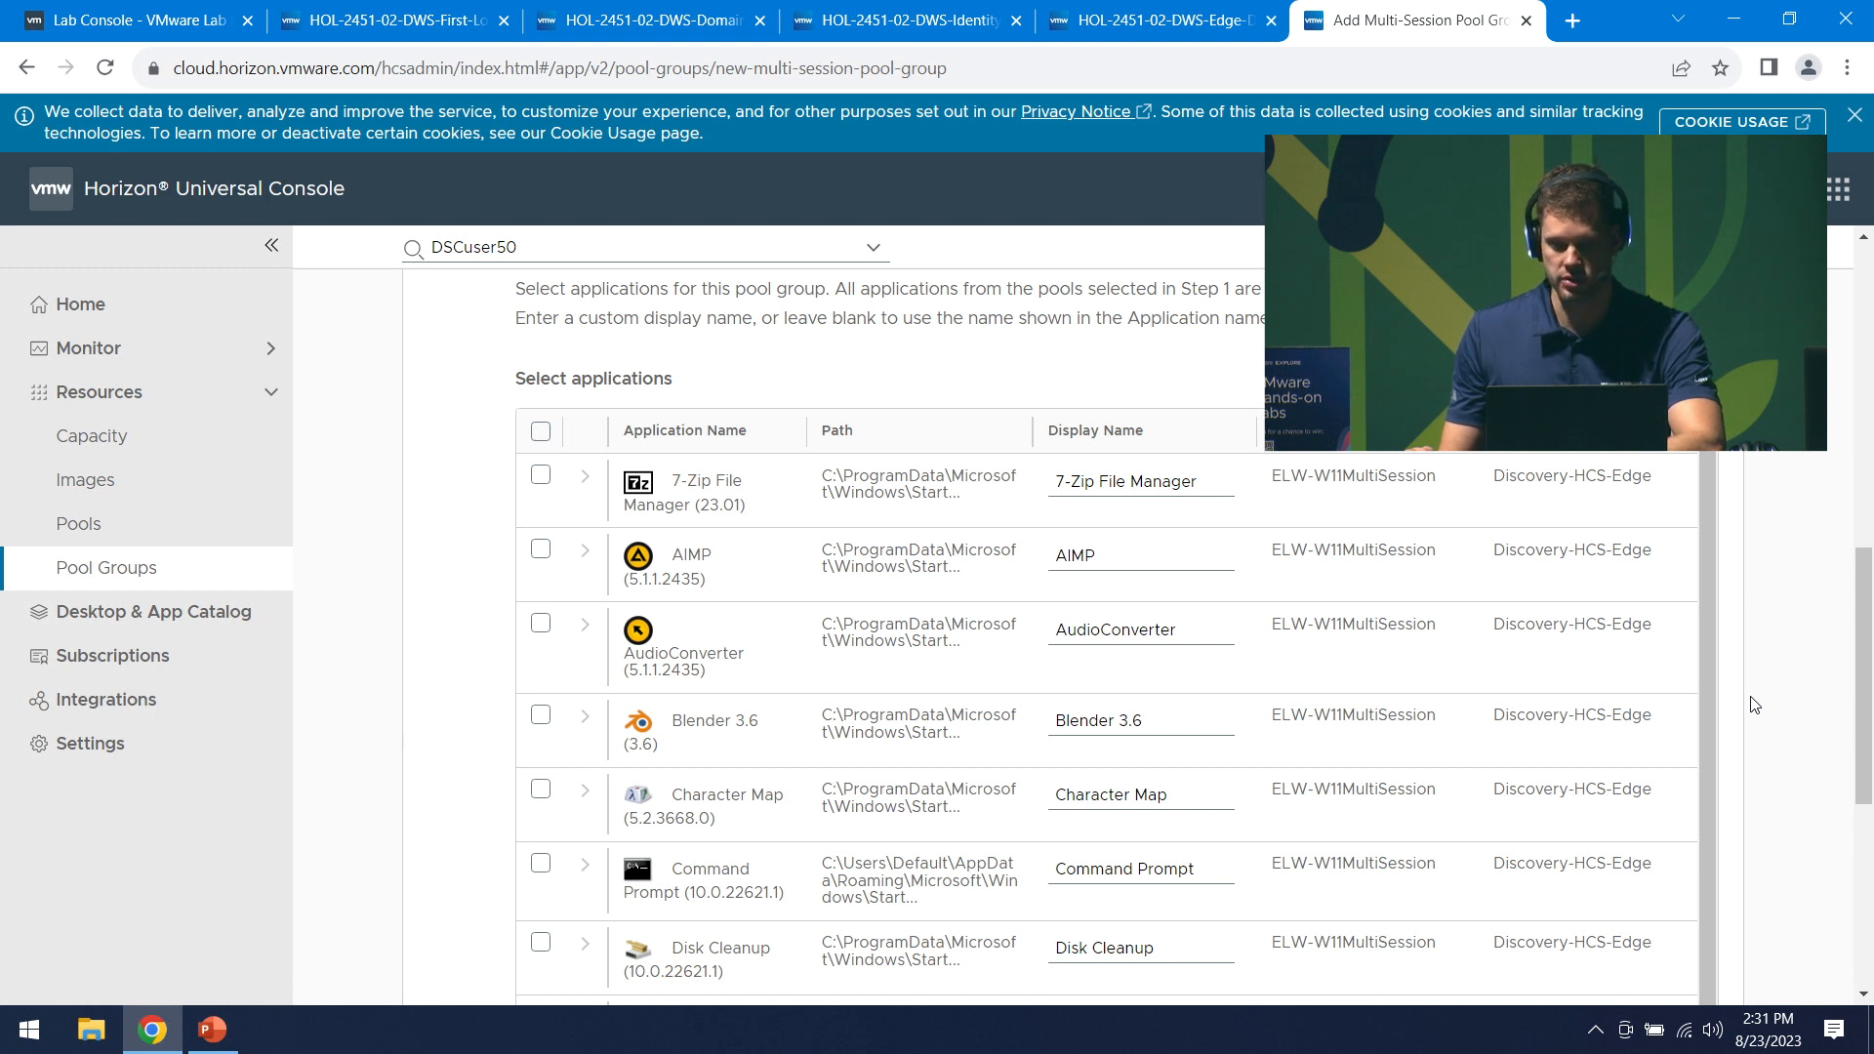
- Select all applications on the page, leaving Internet Explorer out
scroll(1771, 703, down, 1)
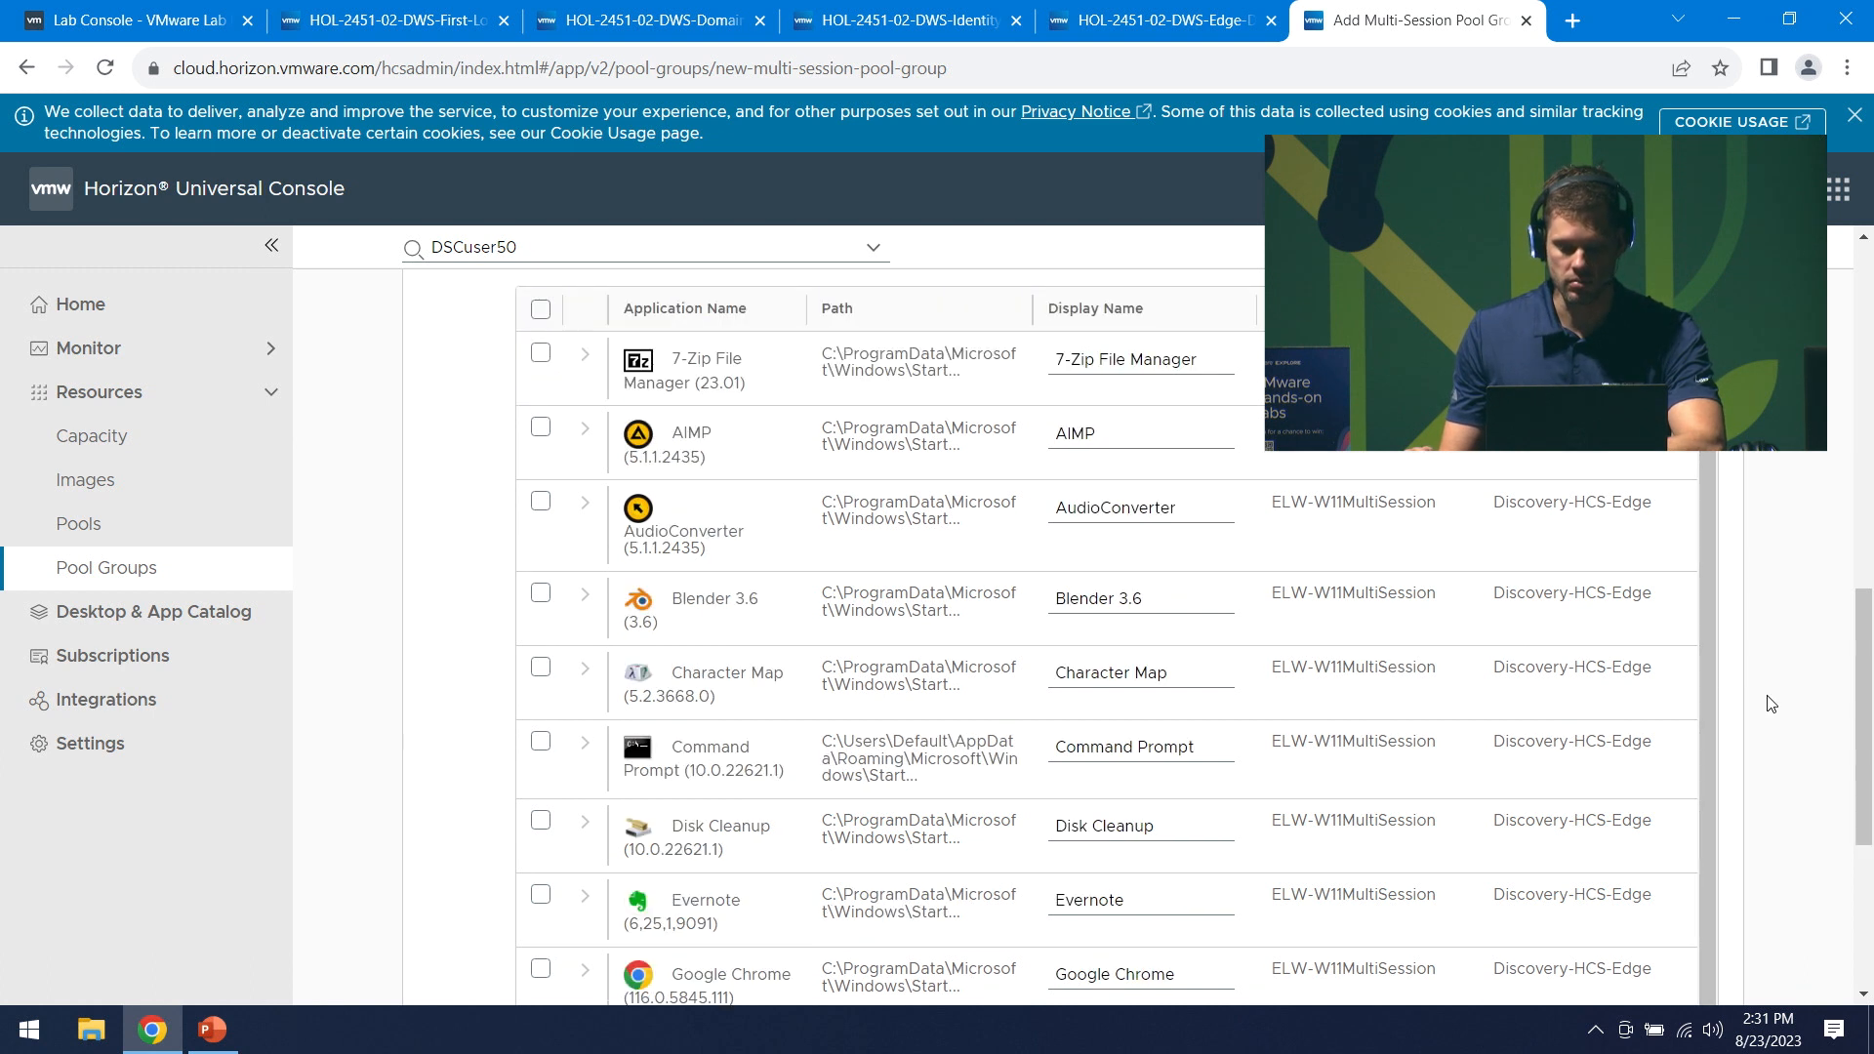
scroll(1771, 704, down, 1)
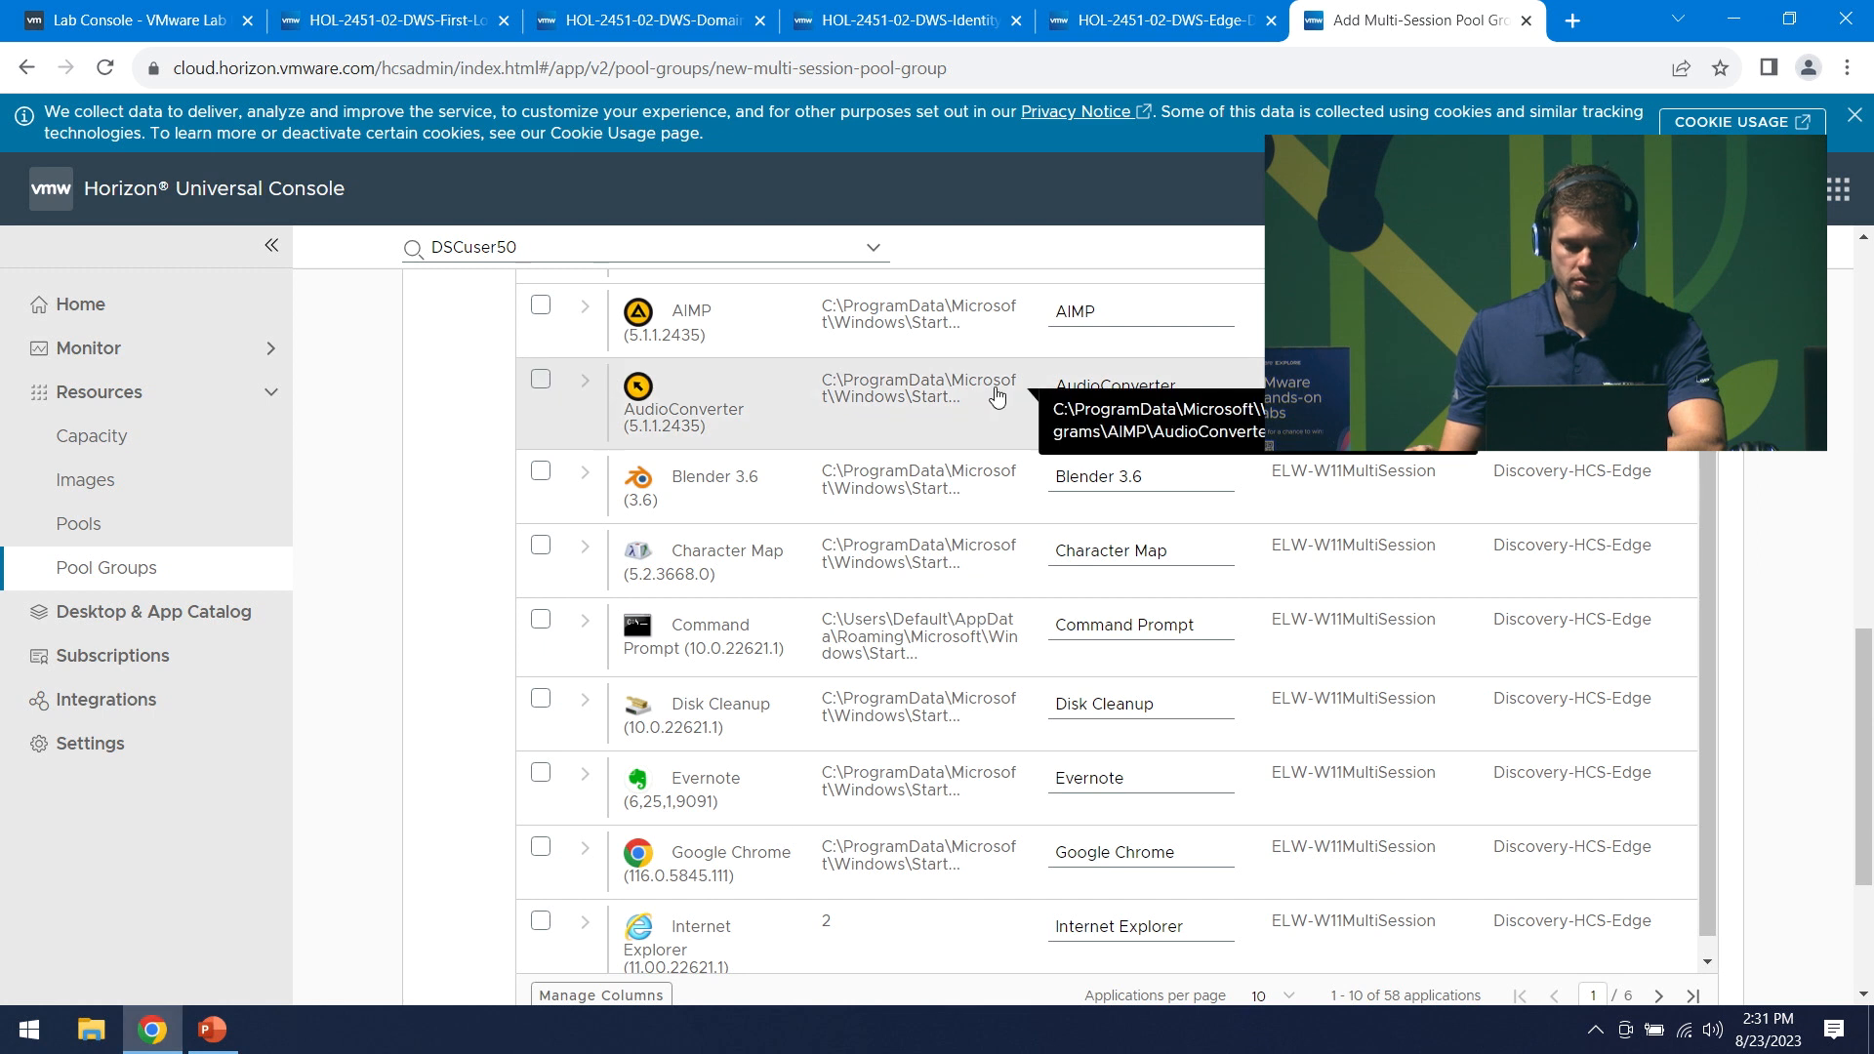
click(541, 848)
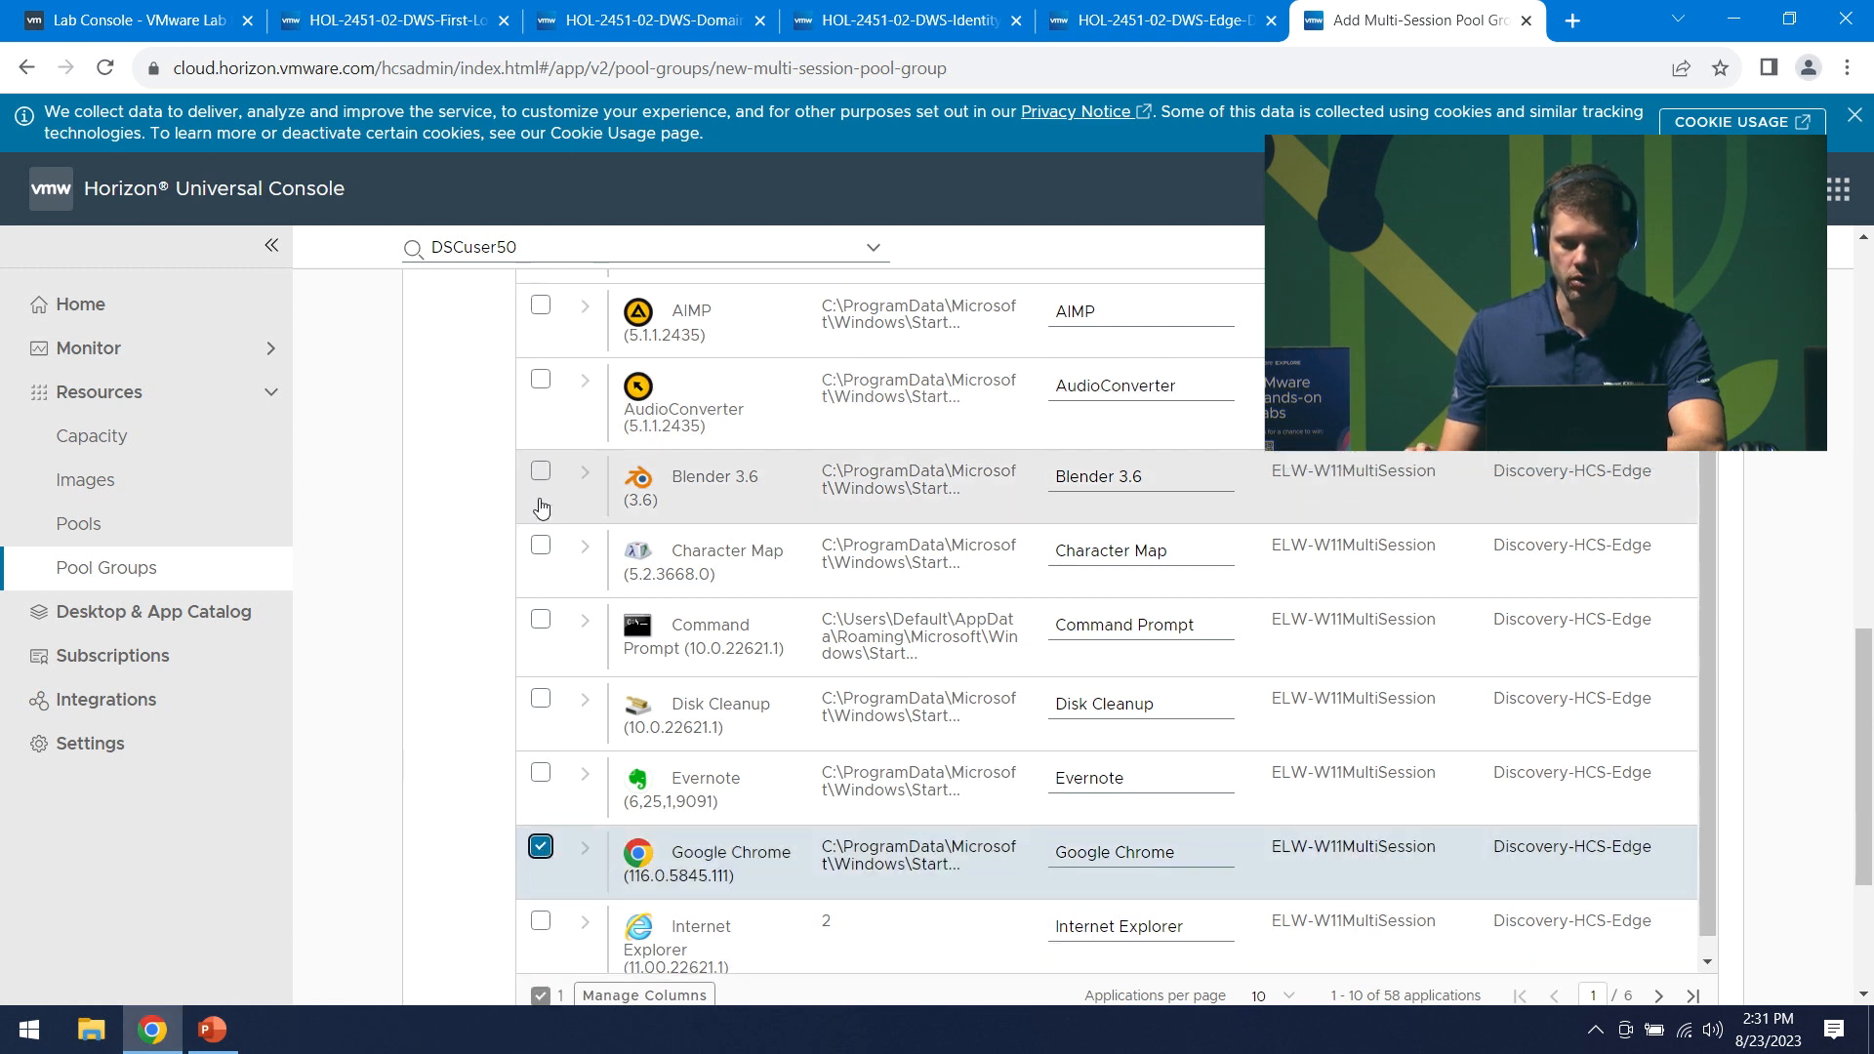
scroll(542, 507, up, 4)
click(540, 675)
scroll(561, 707, down, 1)
scroll(561, 708, up, 1)
drag(1864, 689, 1864, 933)
click(540, 677)
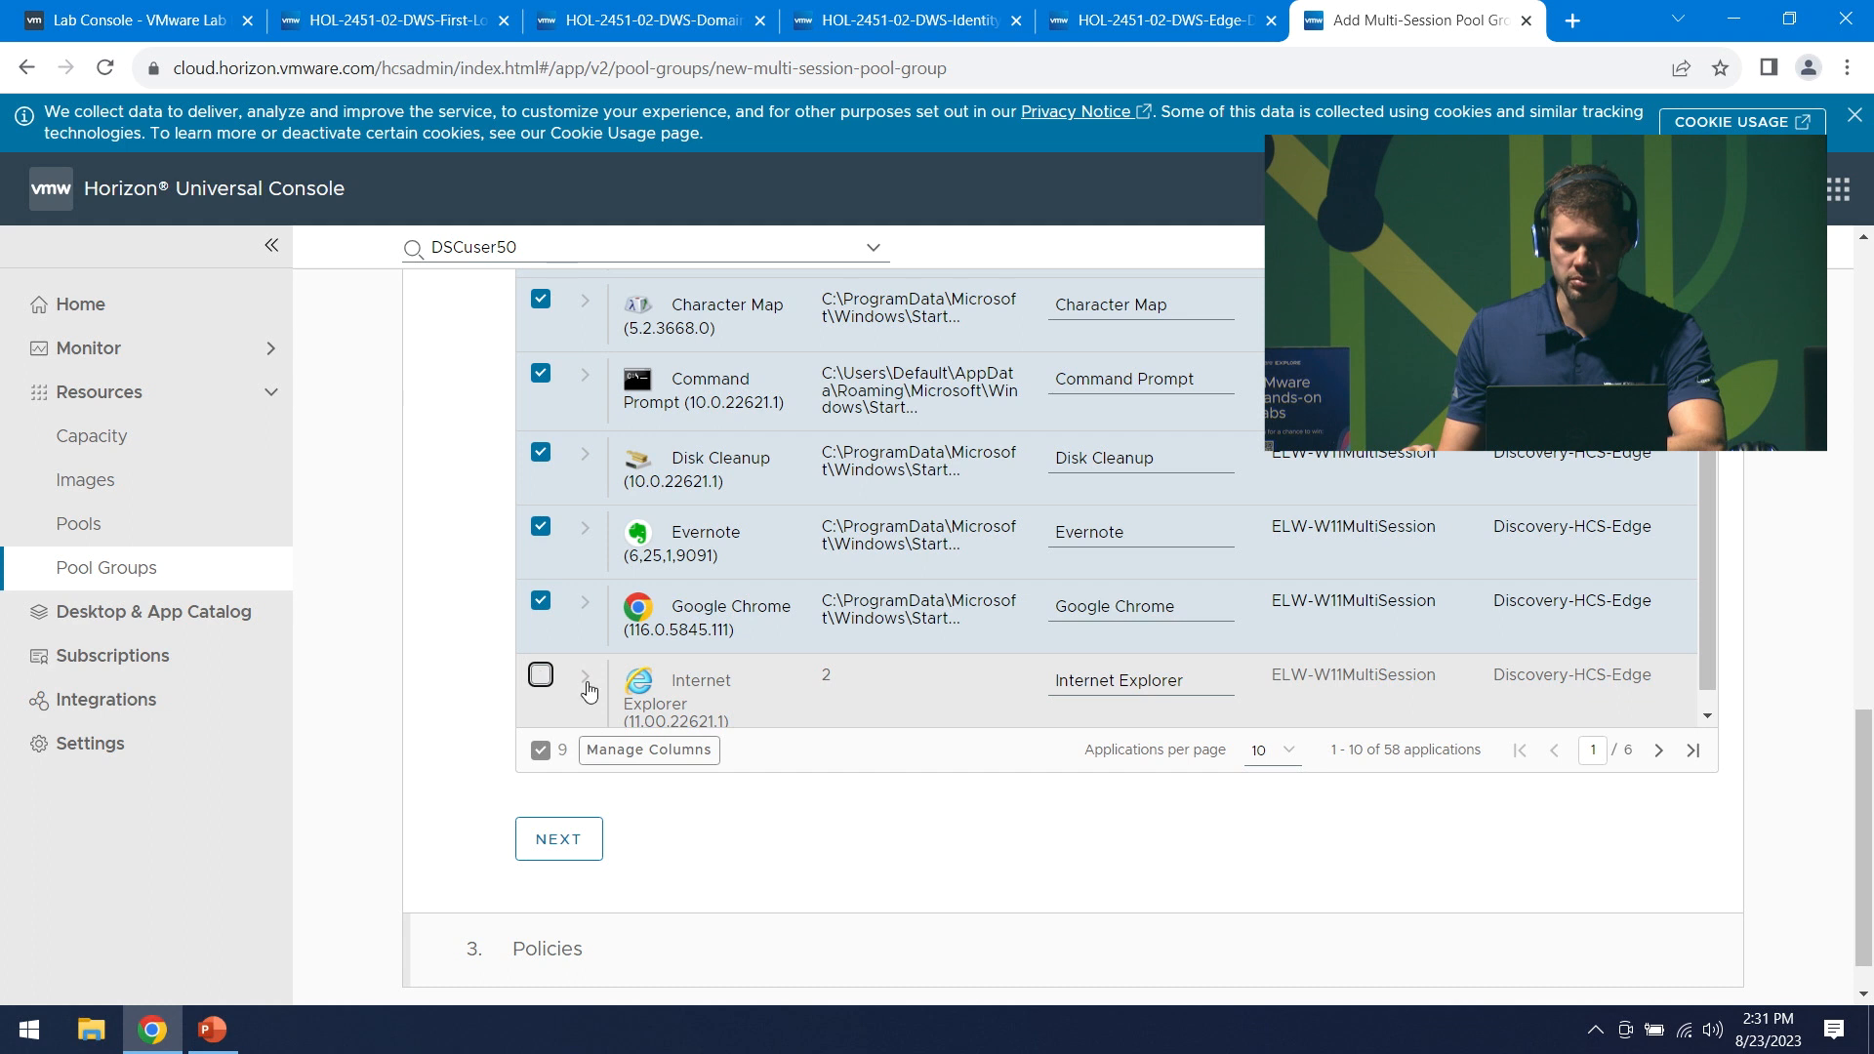
- Show 100 applications per page, add Microsoft Edge, and continue to policies
scroll(1708, 664, down, 1)
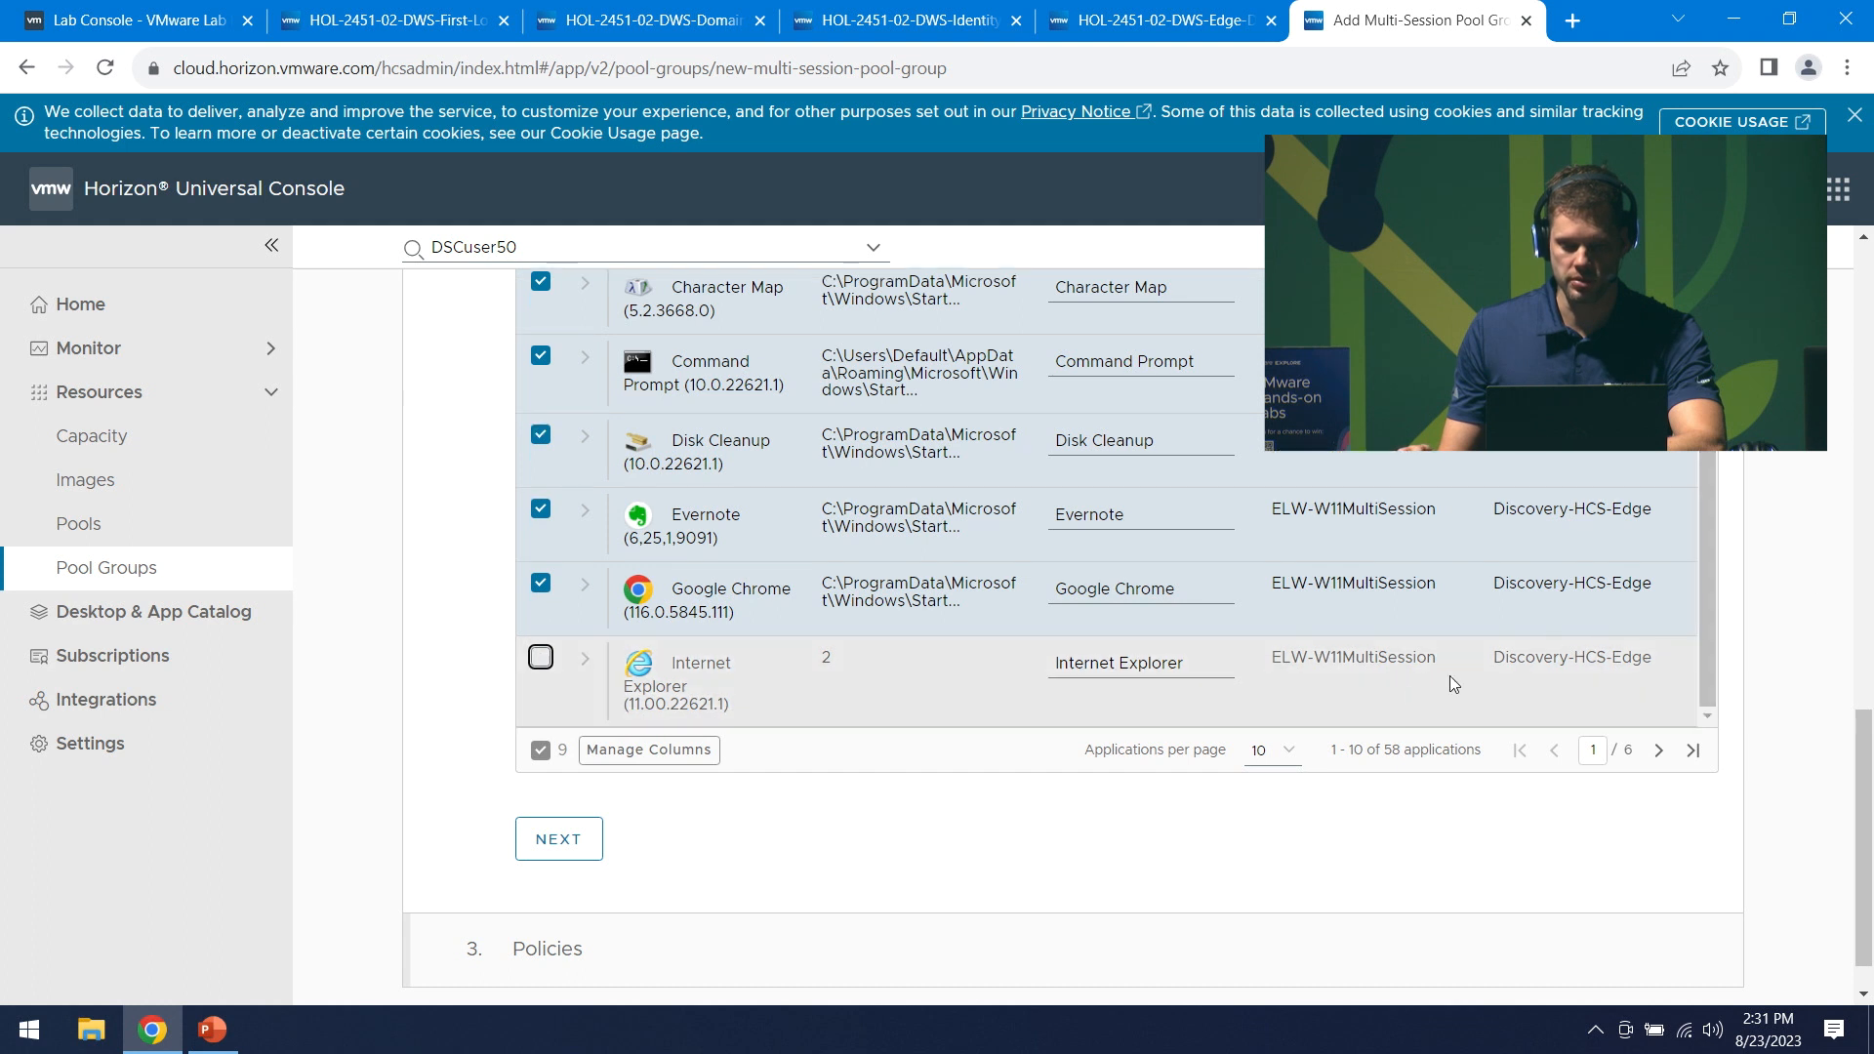
click(1272, 749)
click(1274, 834)
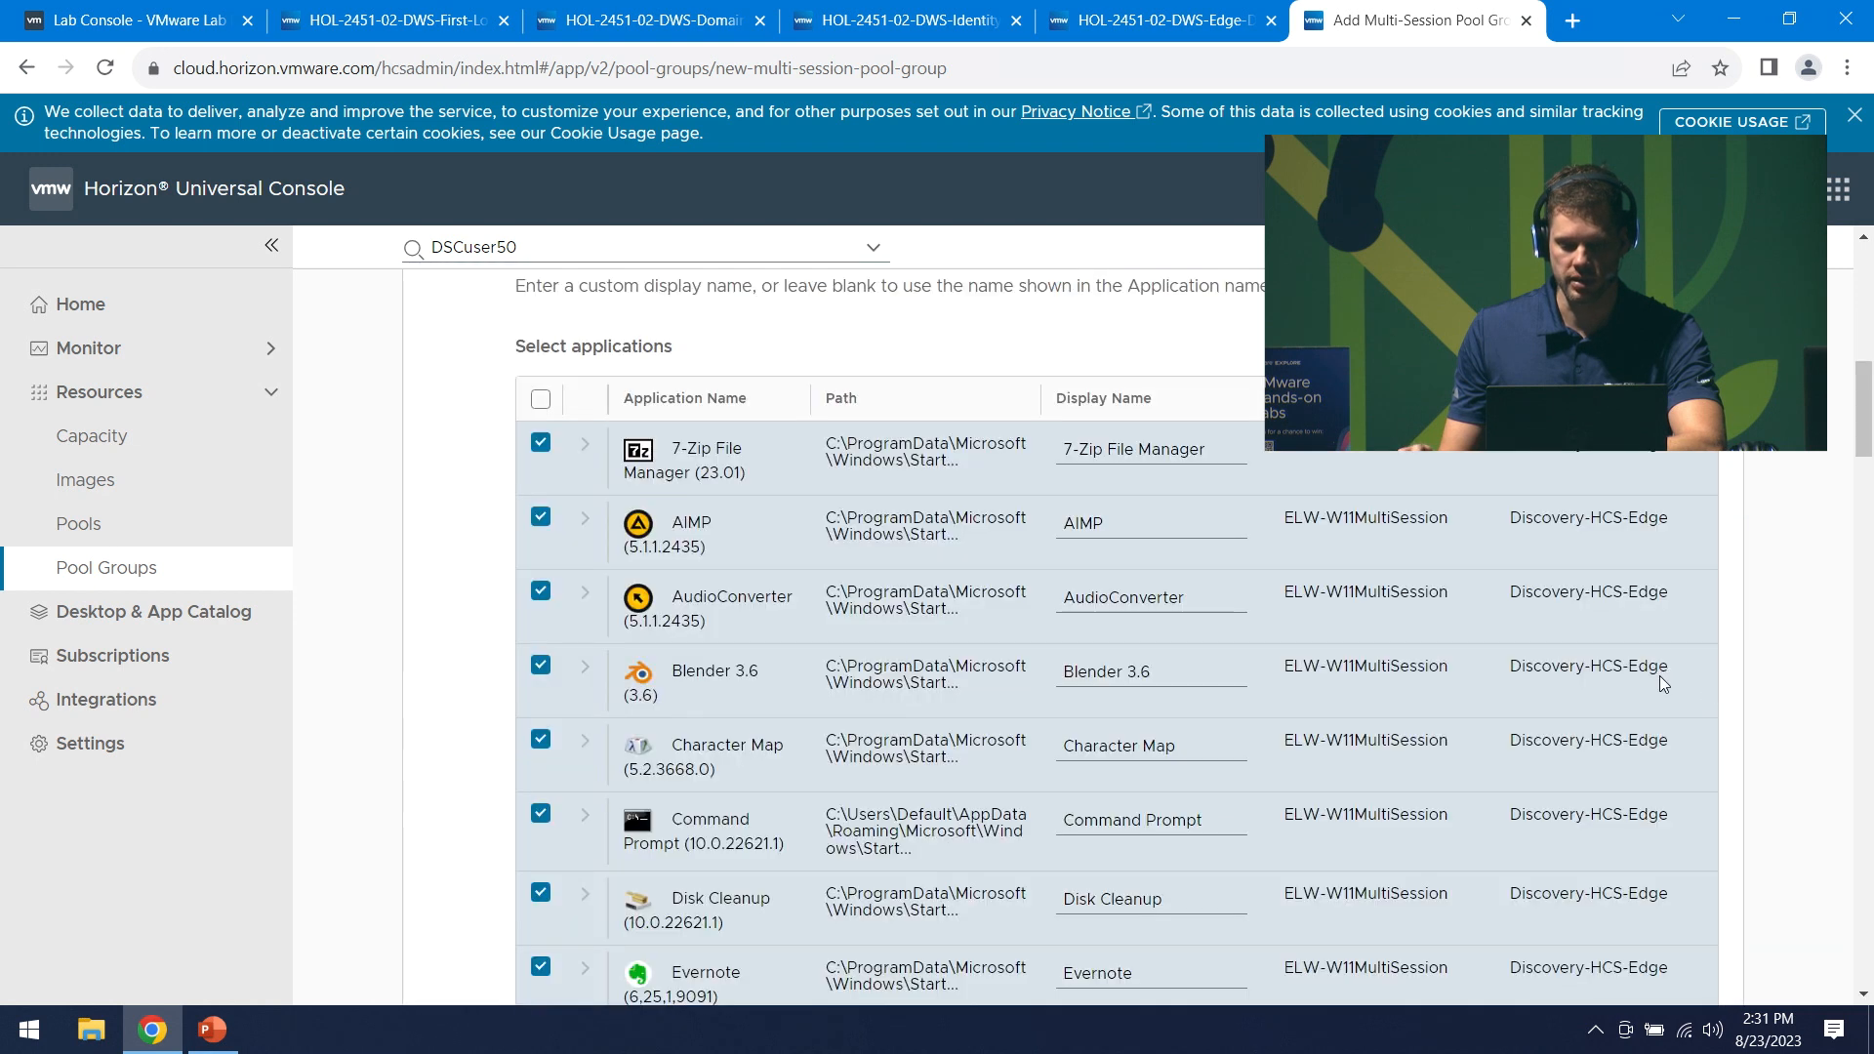
scroll(1661, 675, down, 9)
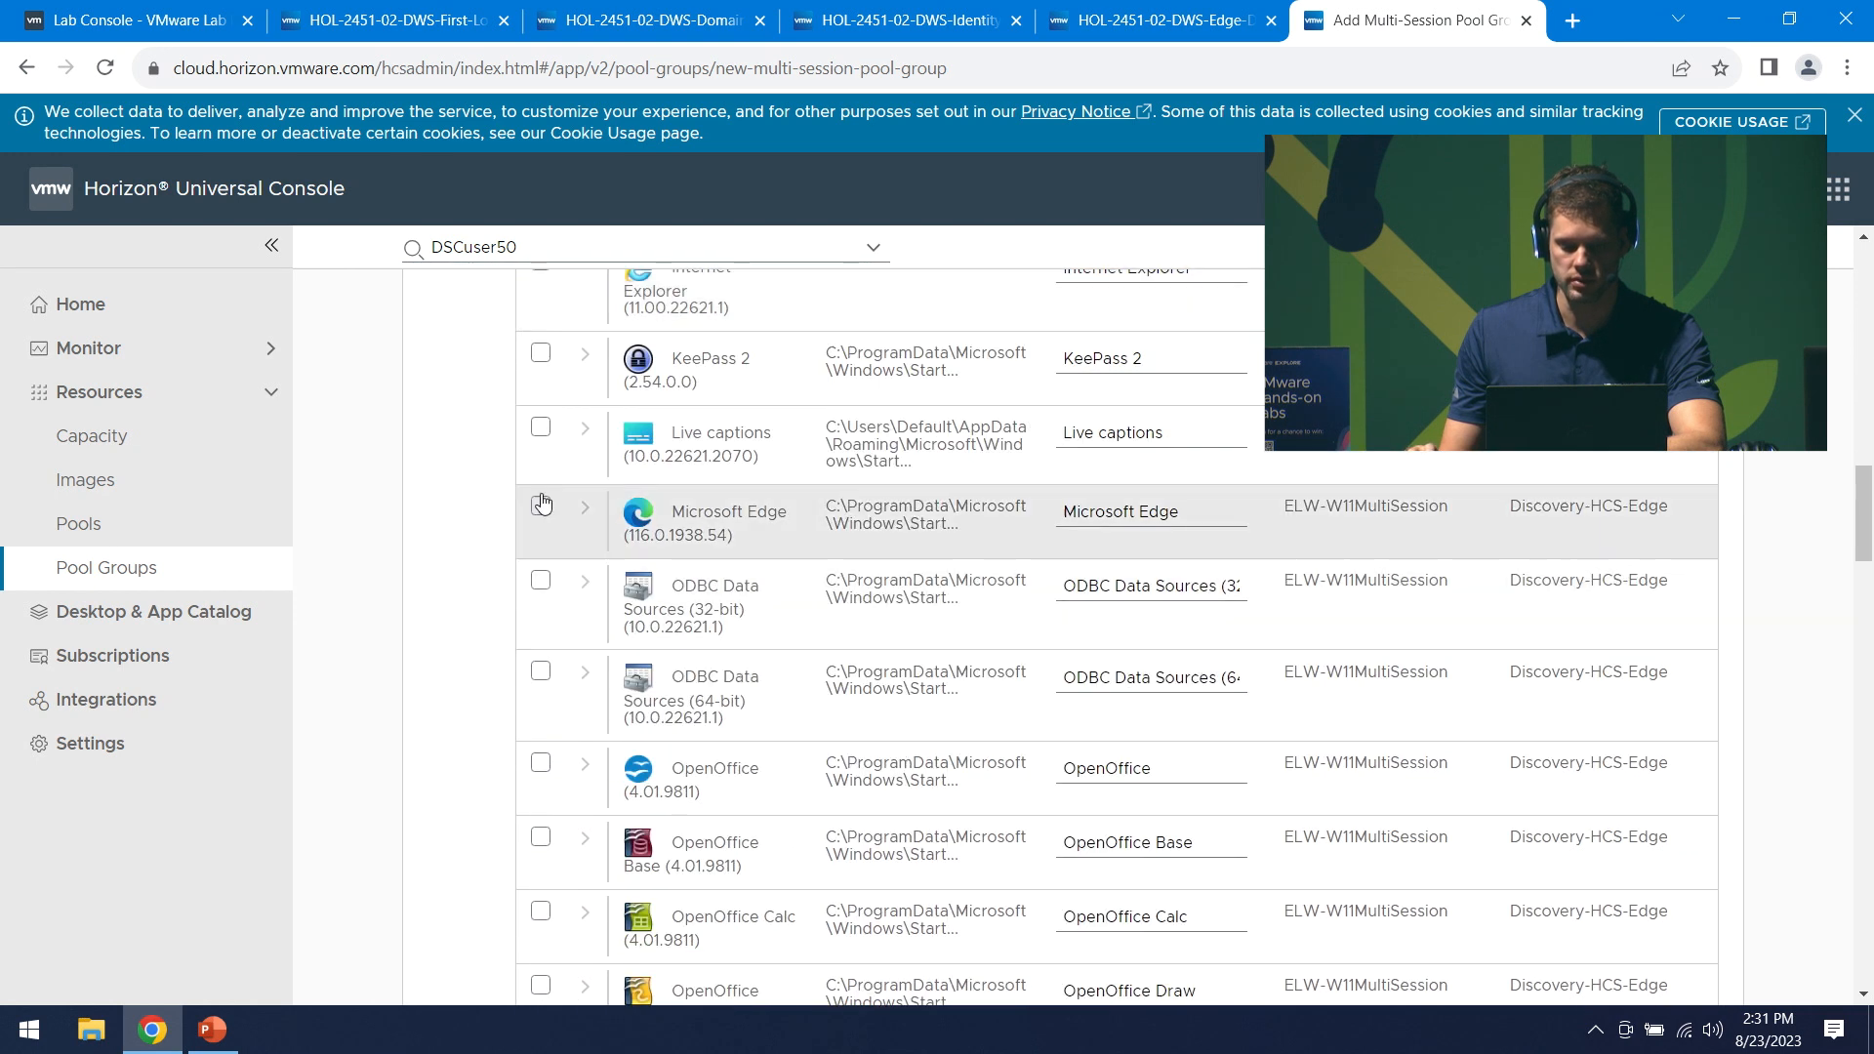
click(539, 508)
scroll(1455, 544, down, 1)
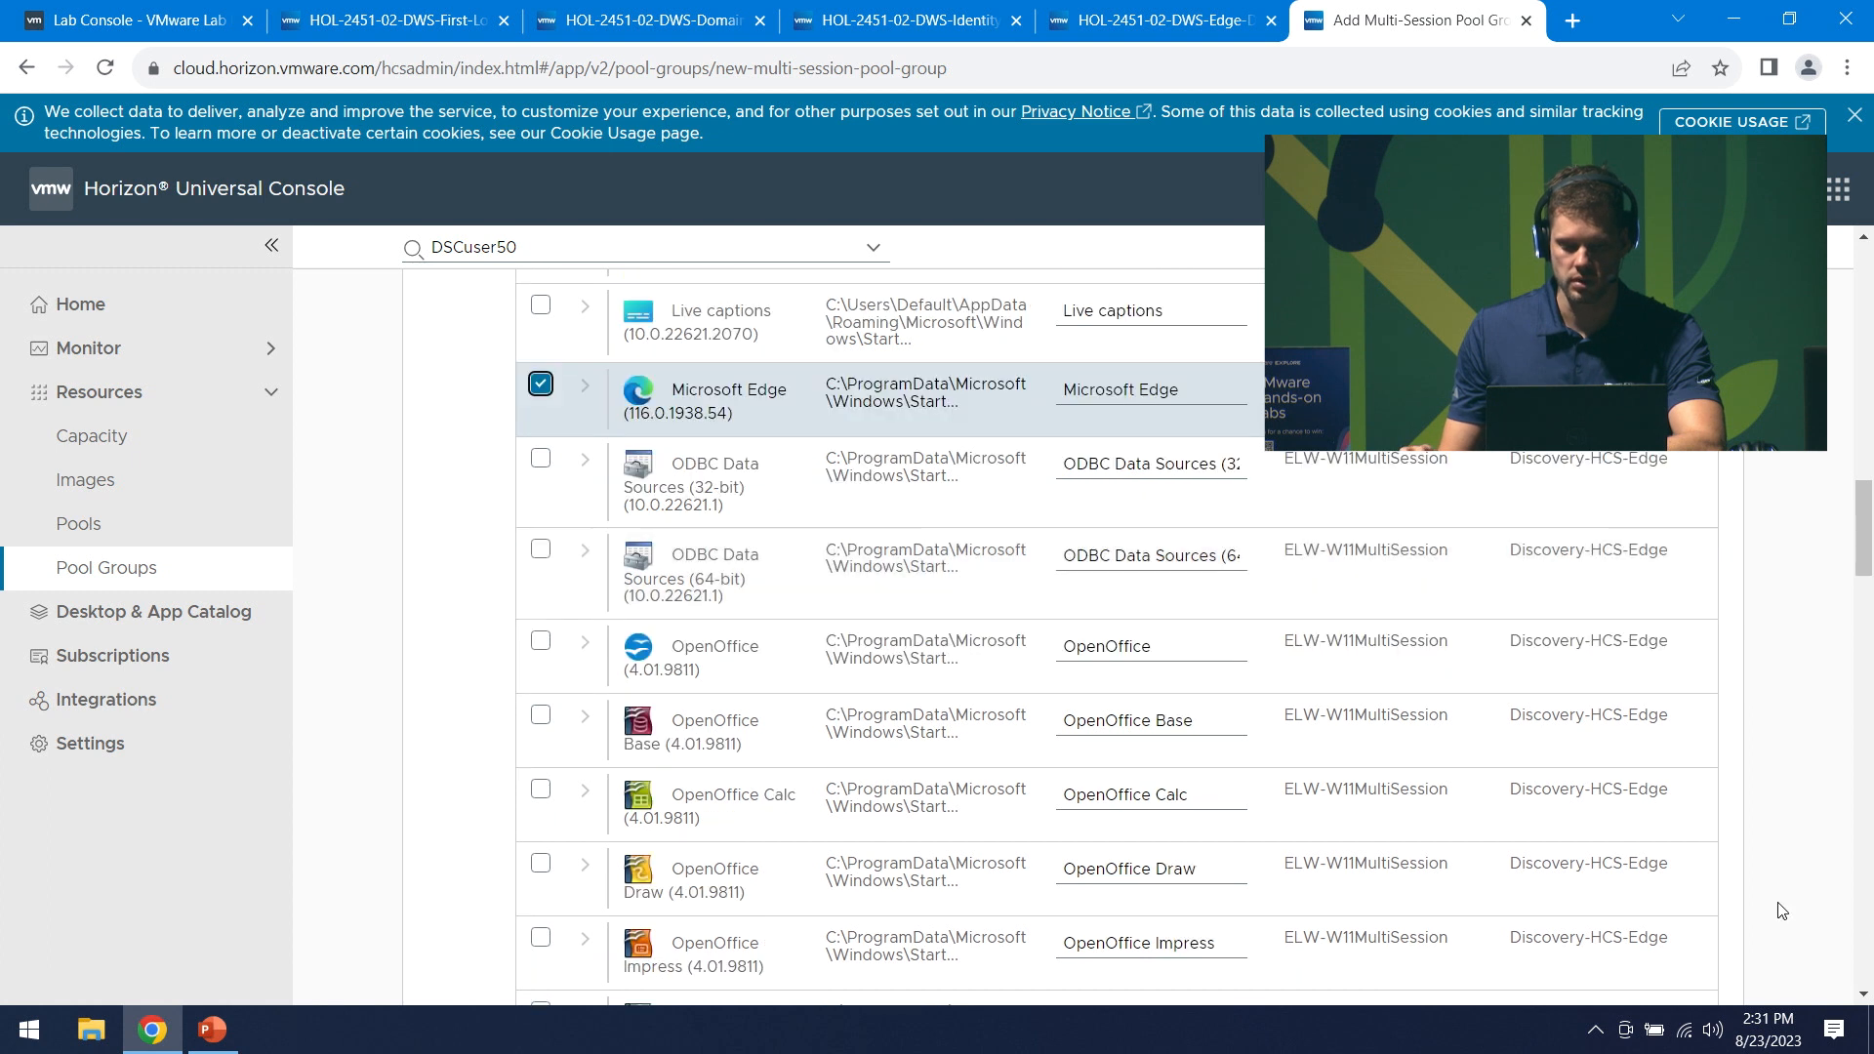
scroll(1782, 911, down, 12)
drag(1852, 706, 1868, 961)
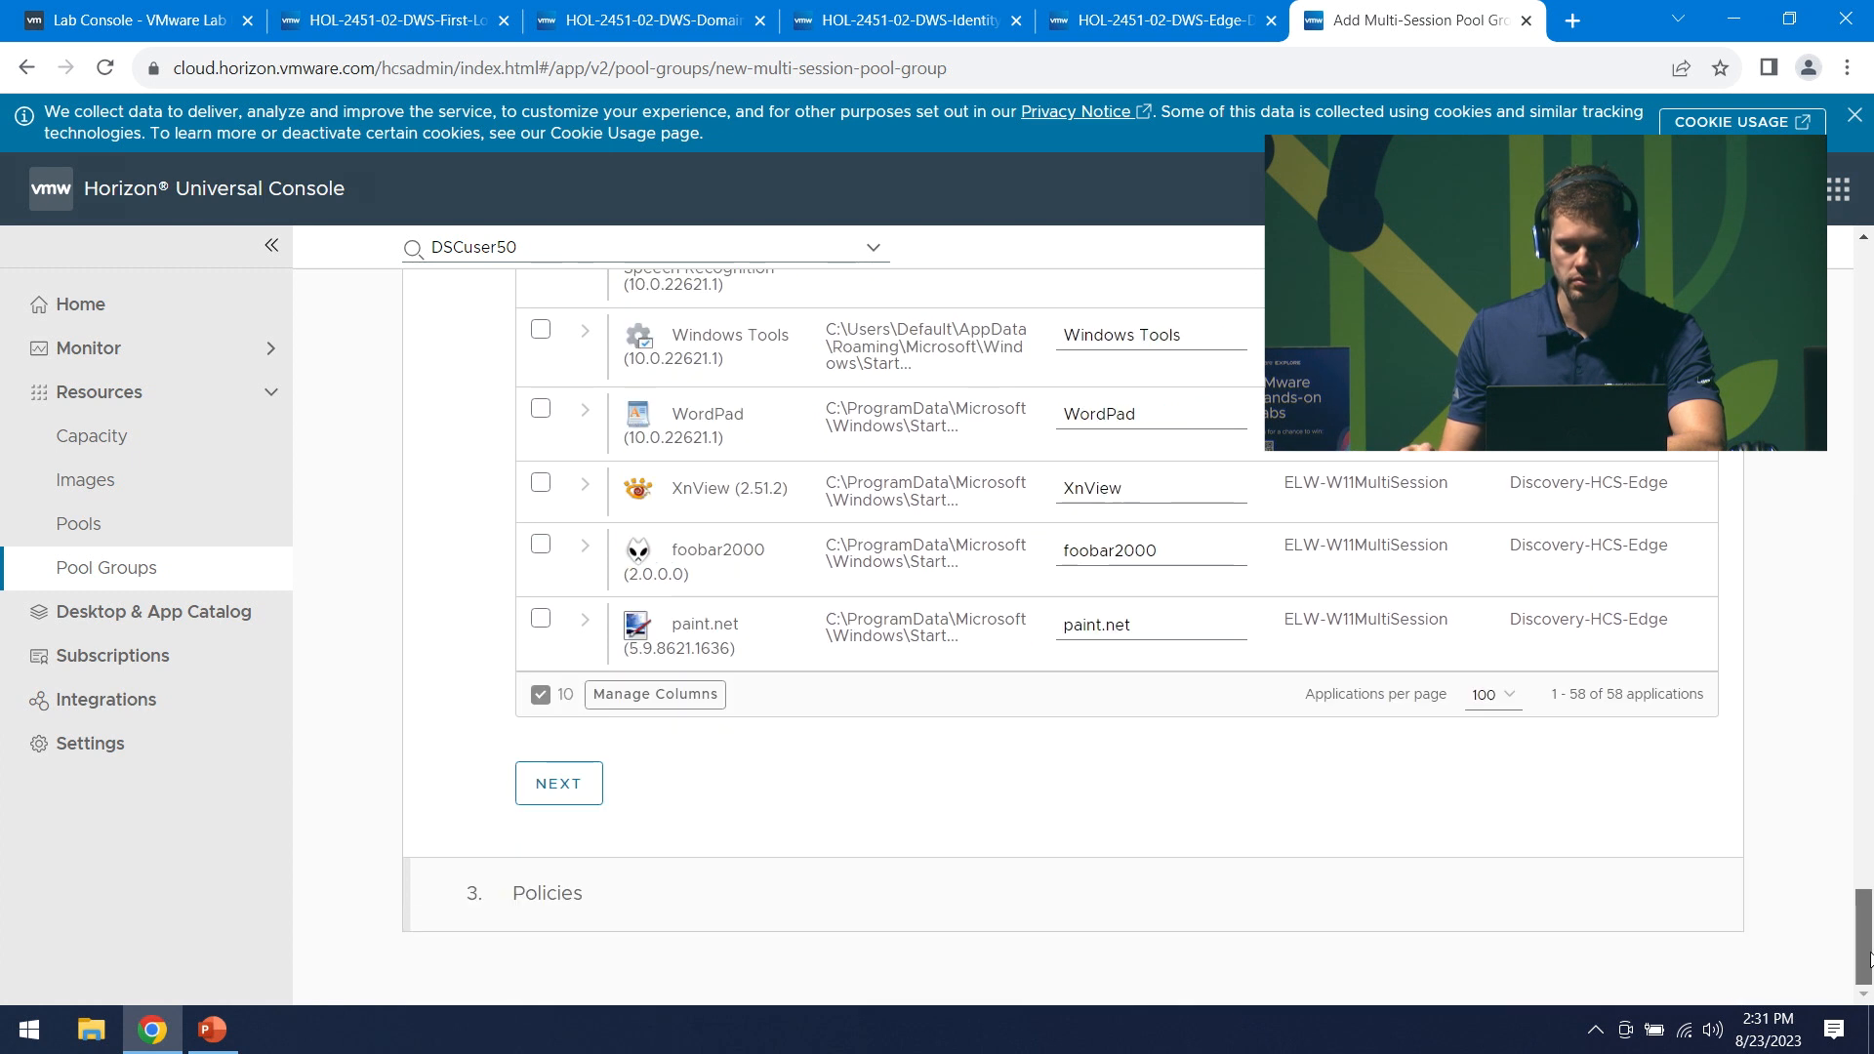
click(558, 784)
- Keep Horizon Client as the preferred client type
scroll(1839, 954, up, 10)
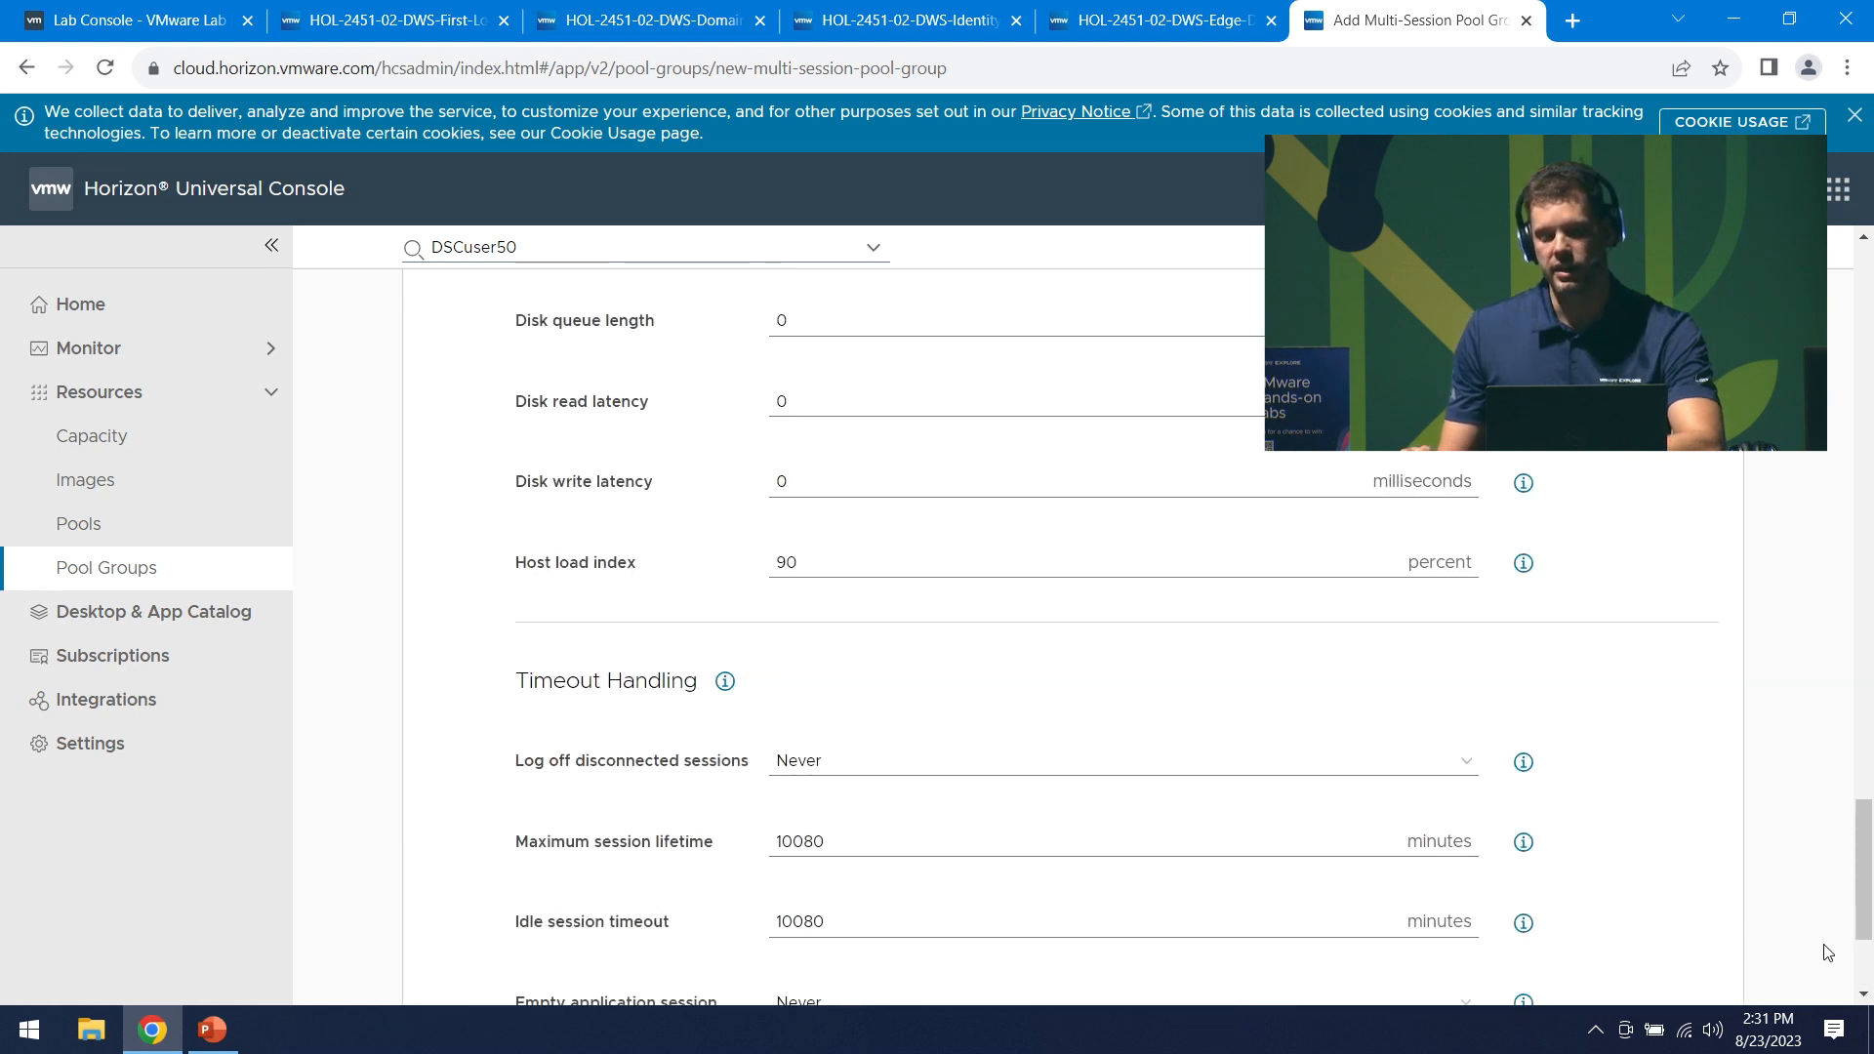
scroll(1832, 983, up, 3)
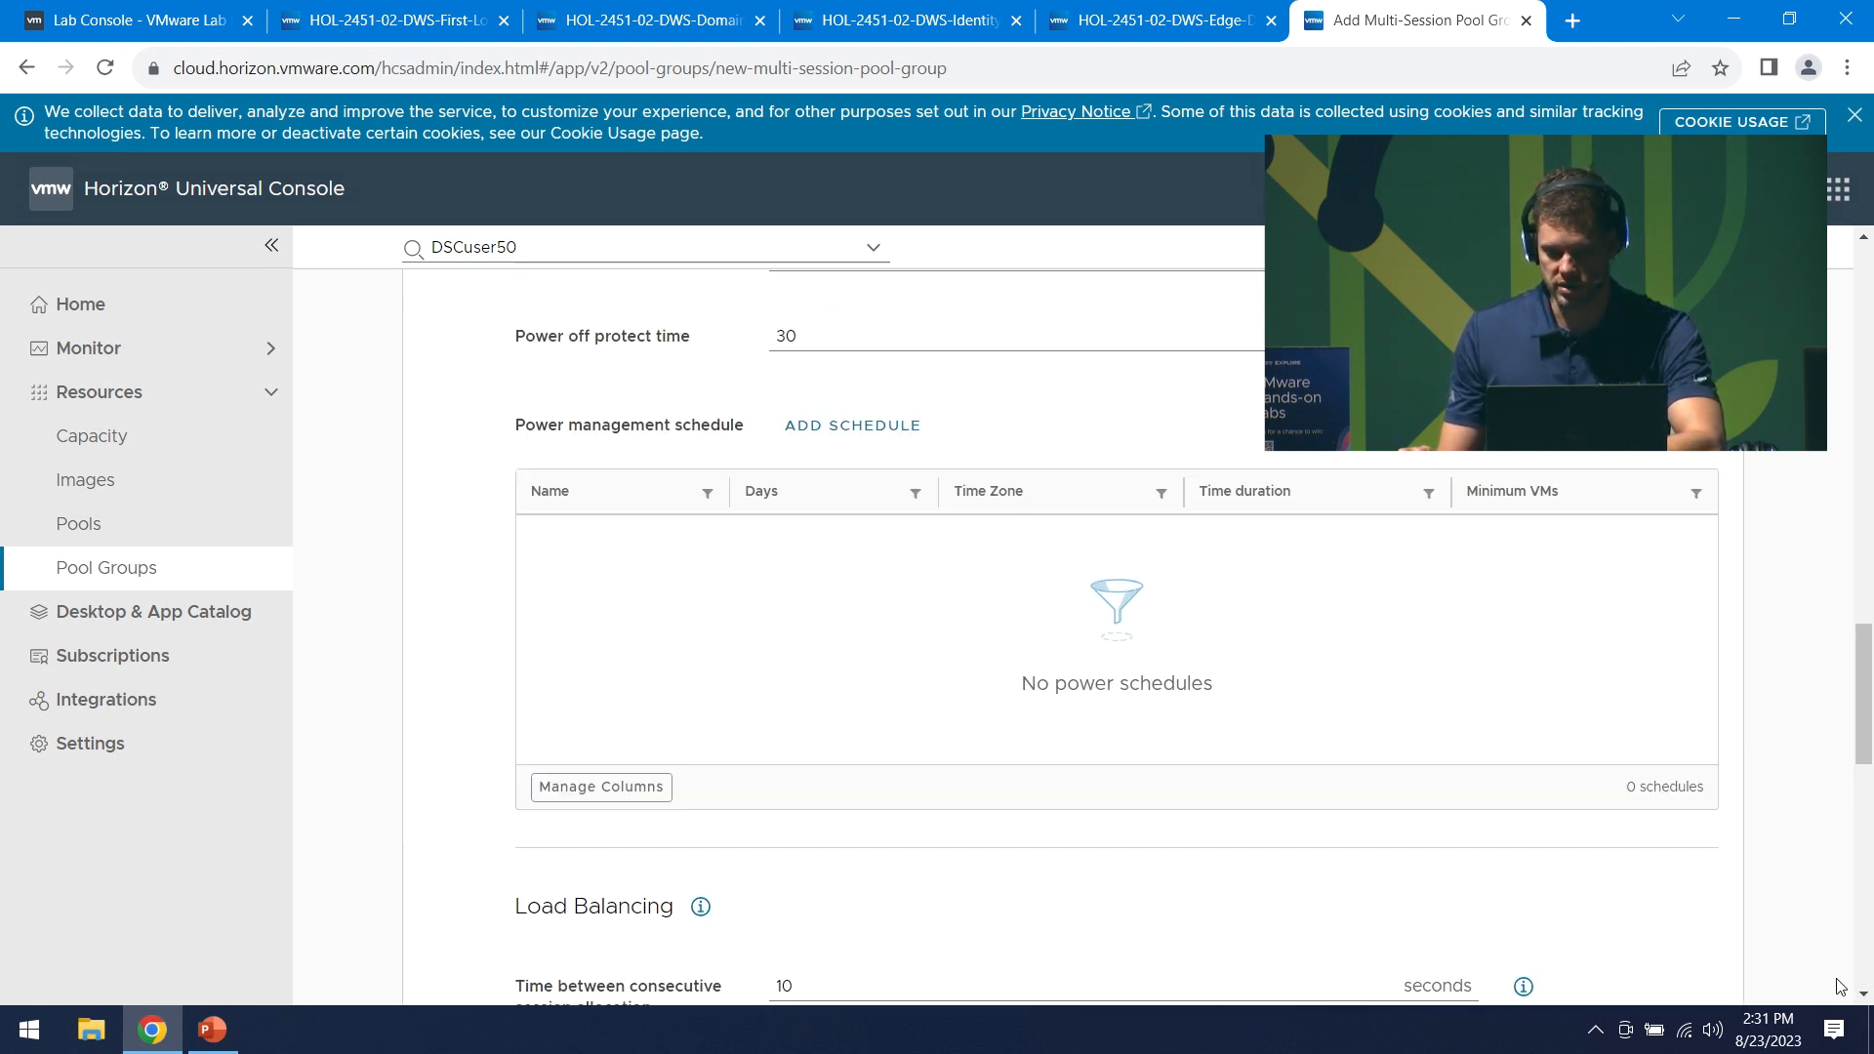
drag(1861, 684, 1799, 471)
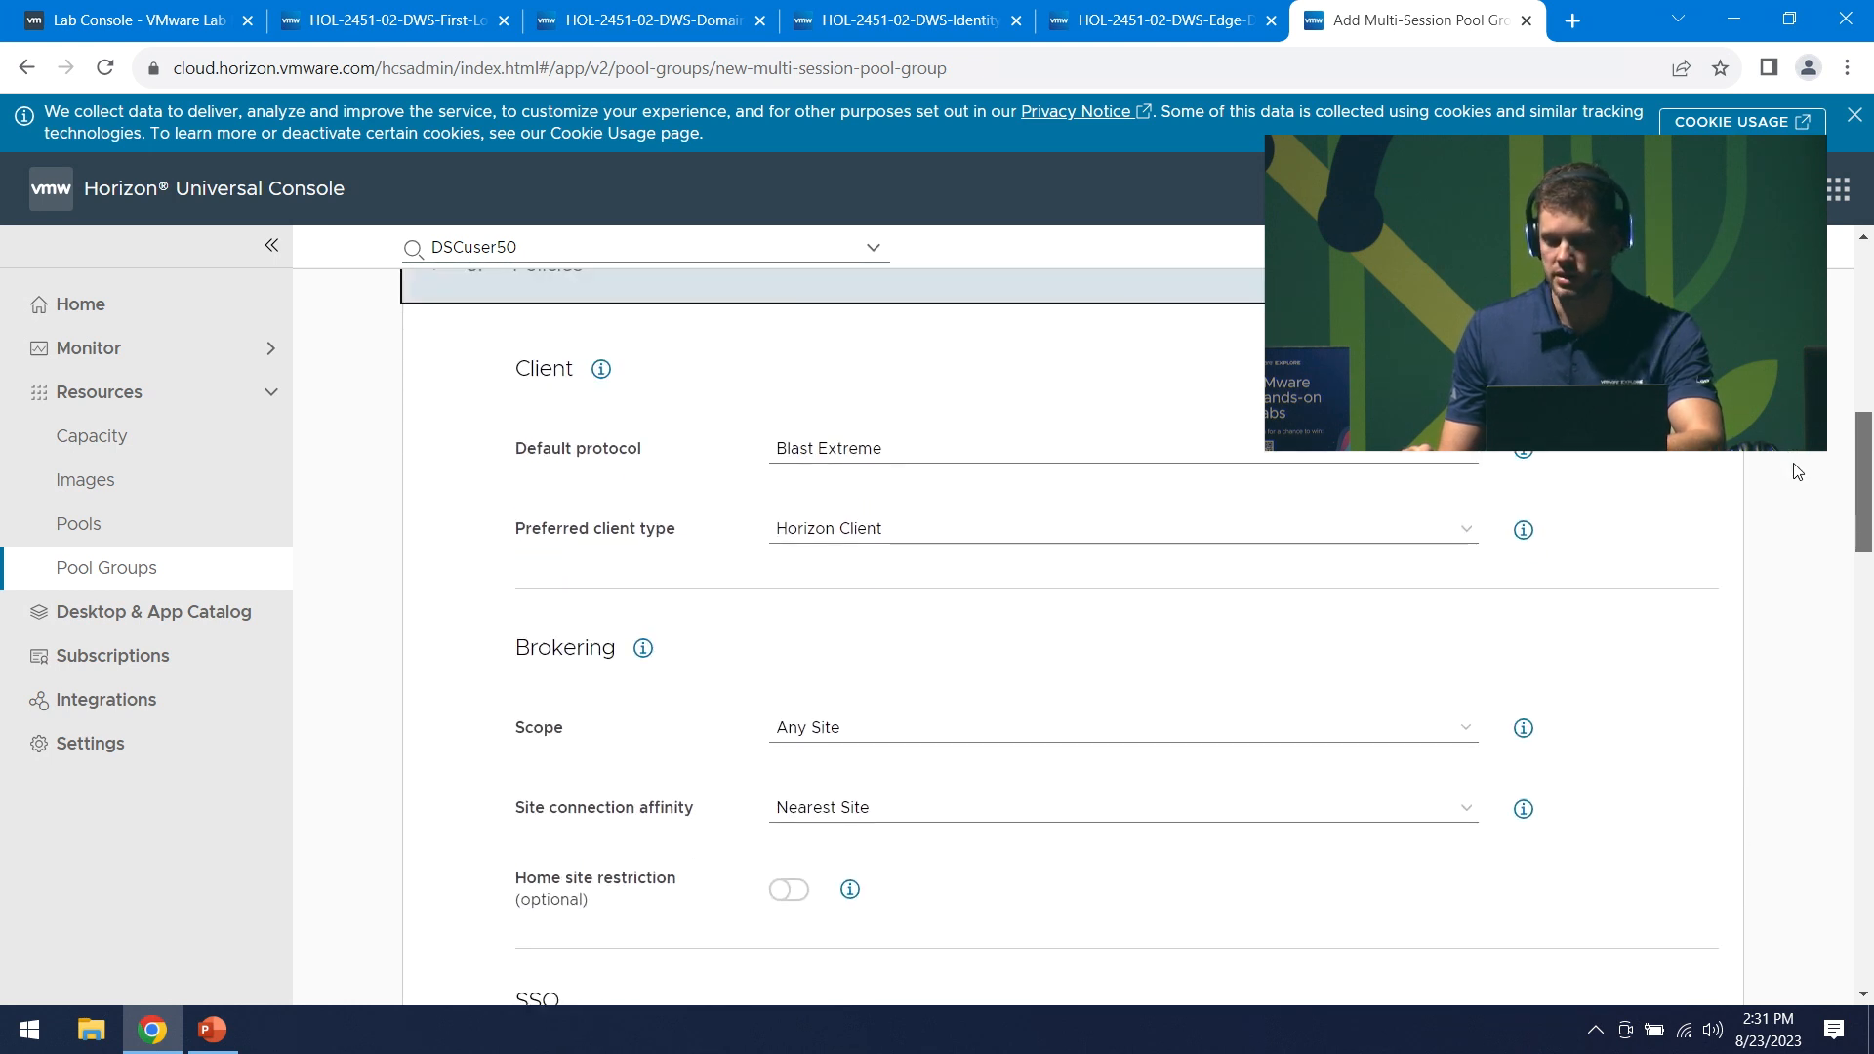
scroll(1799, 465, up, 1)
scroll(1794, 466, down, 1)
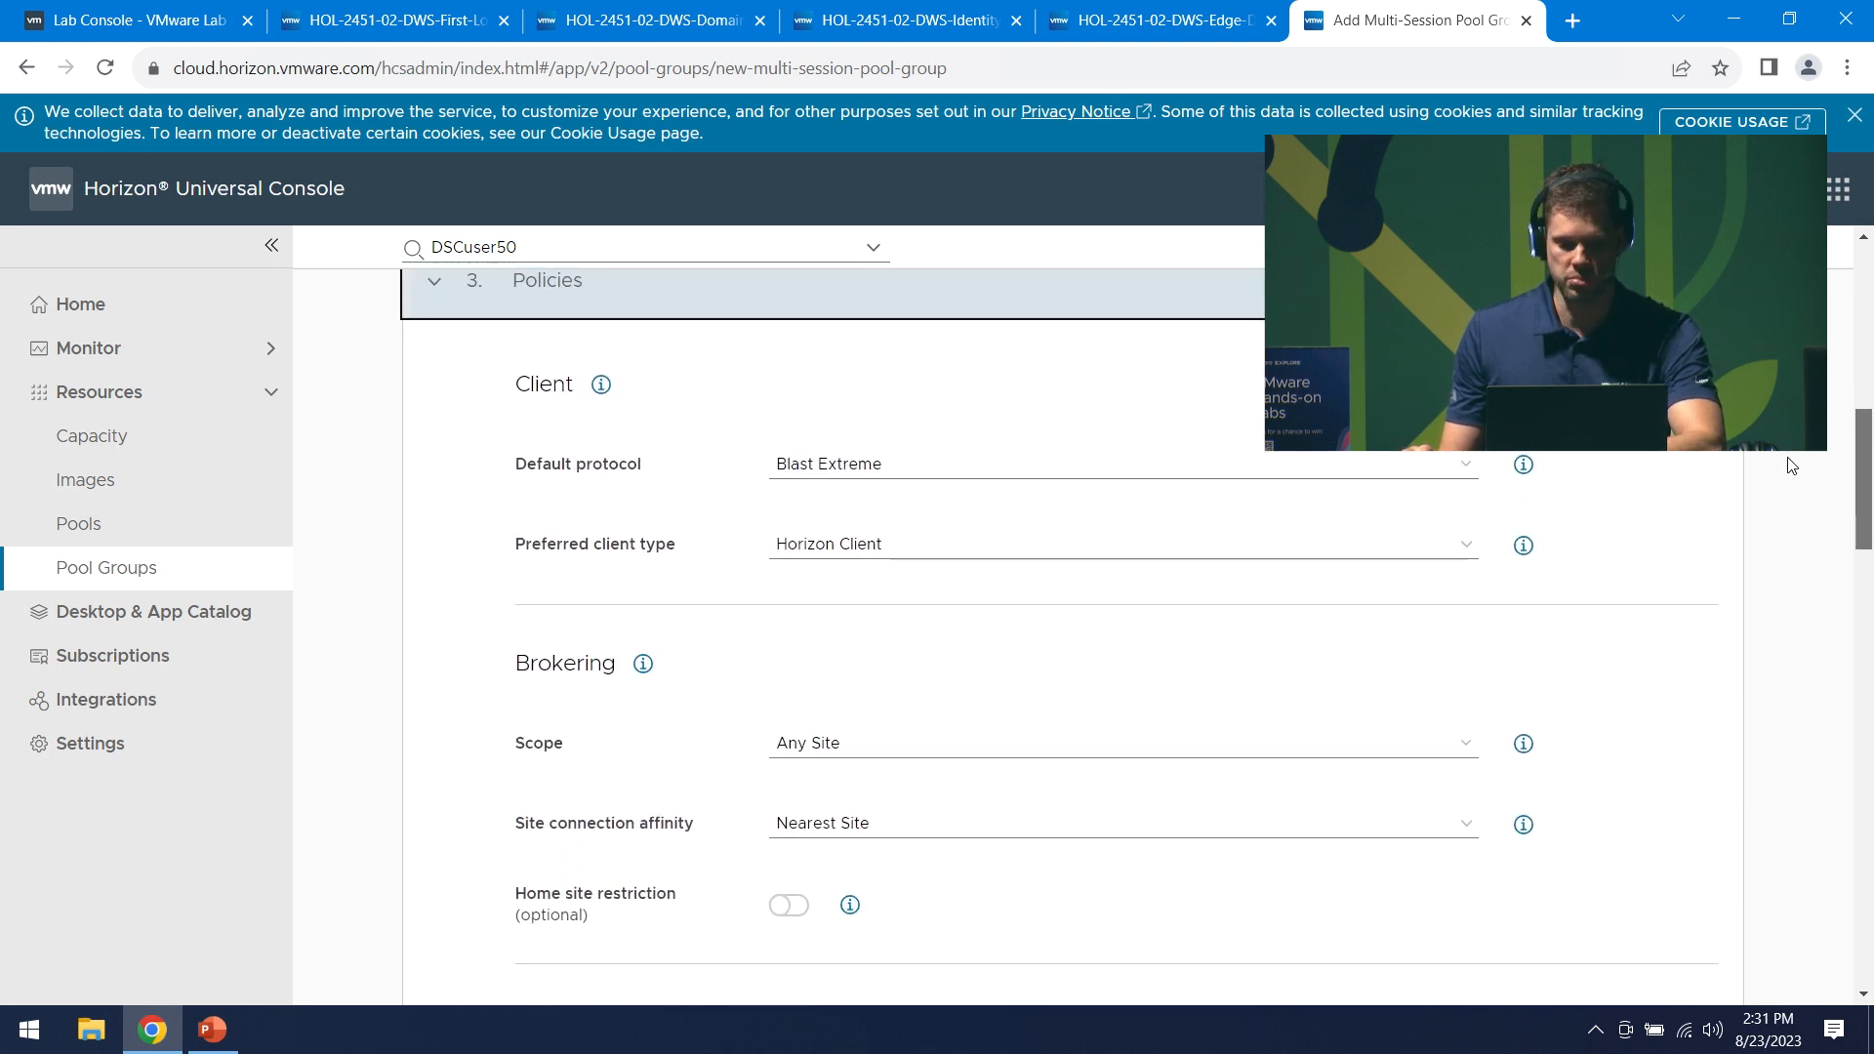
click(939, 552)
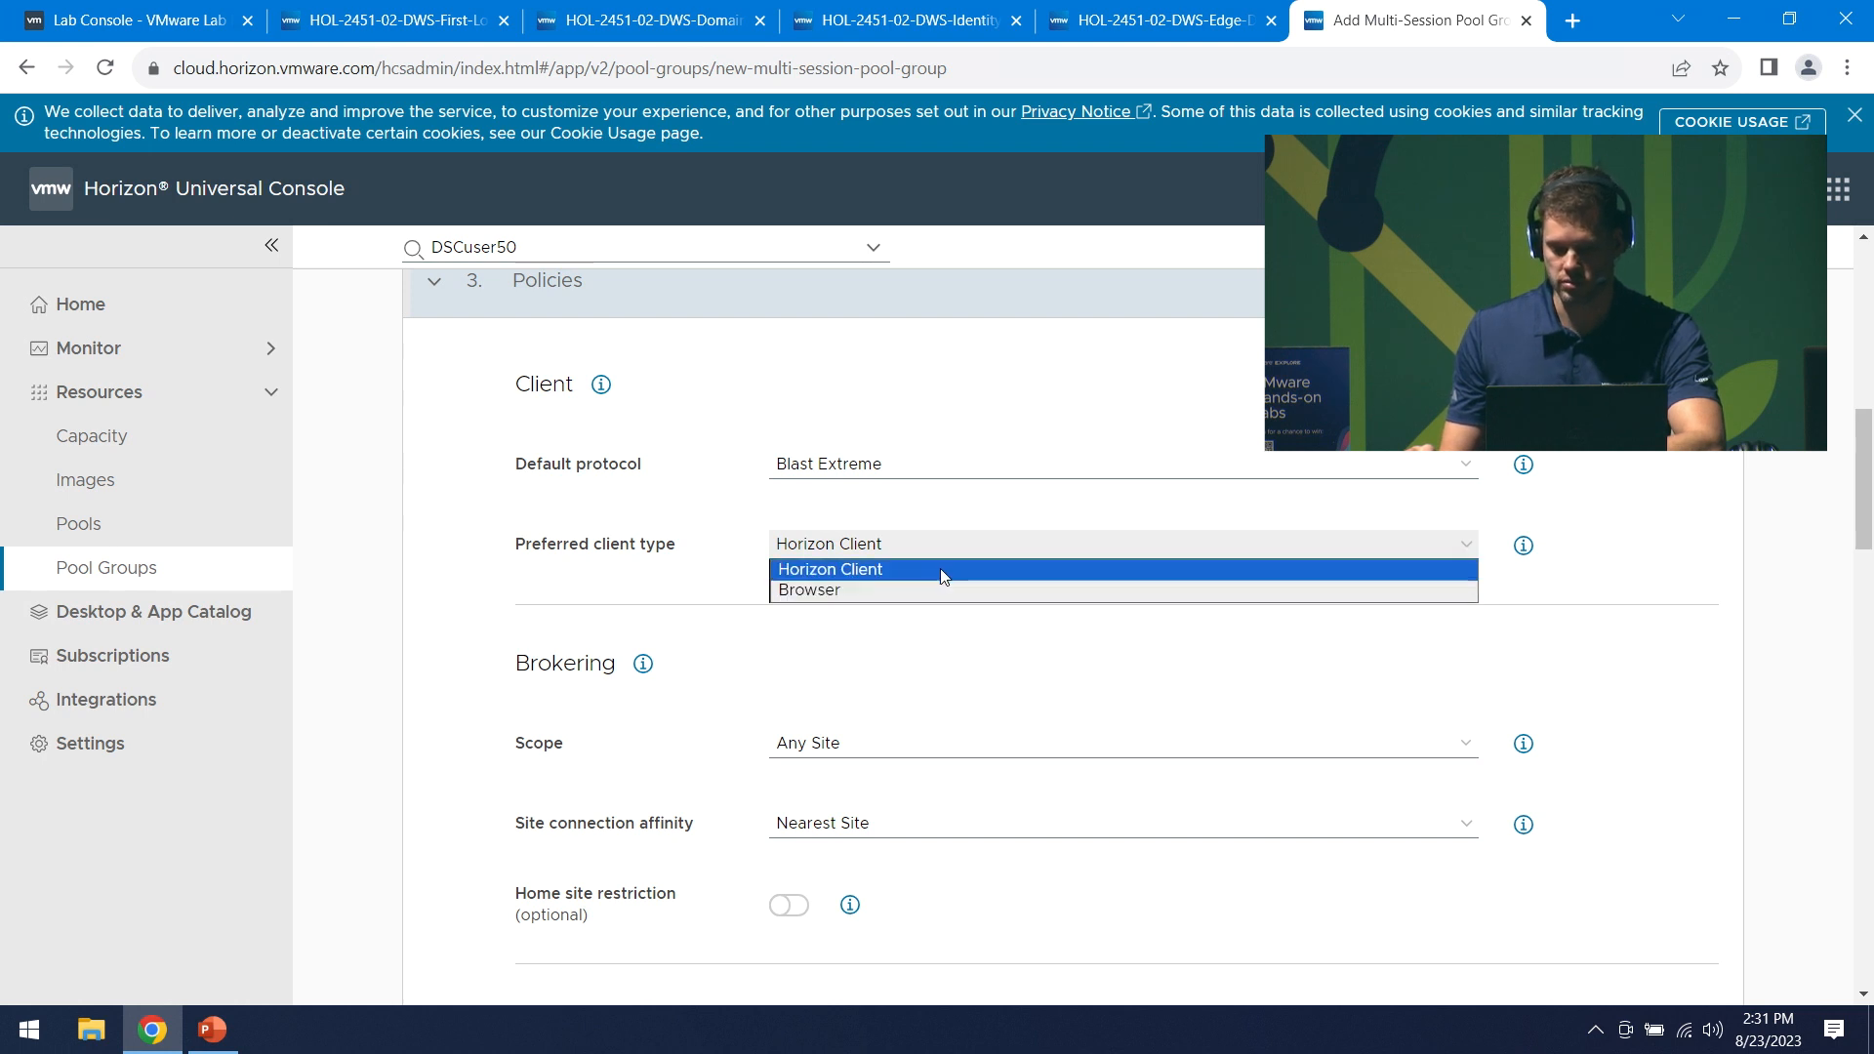
click(940, 568)
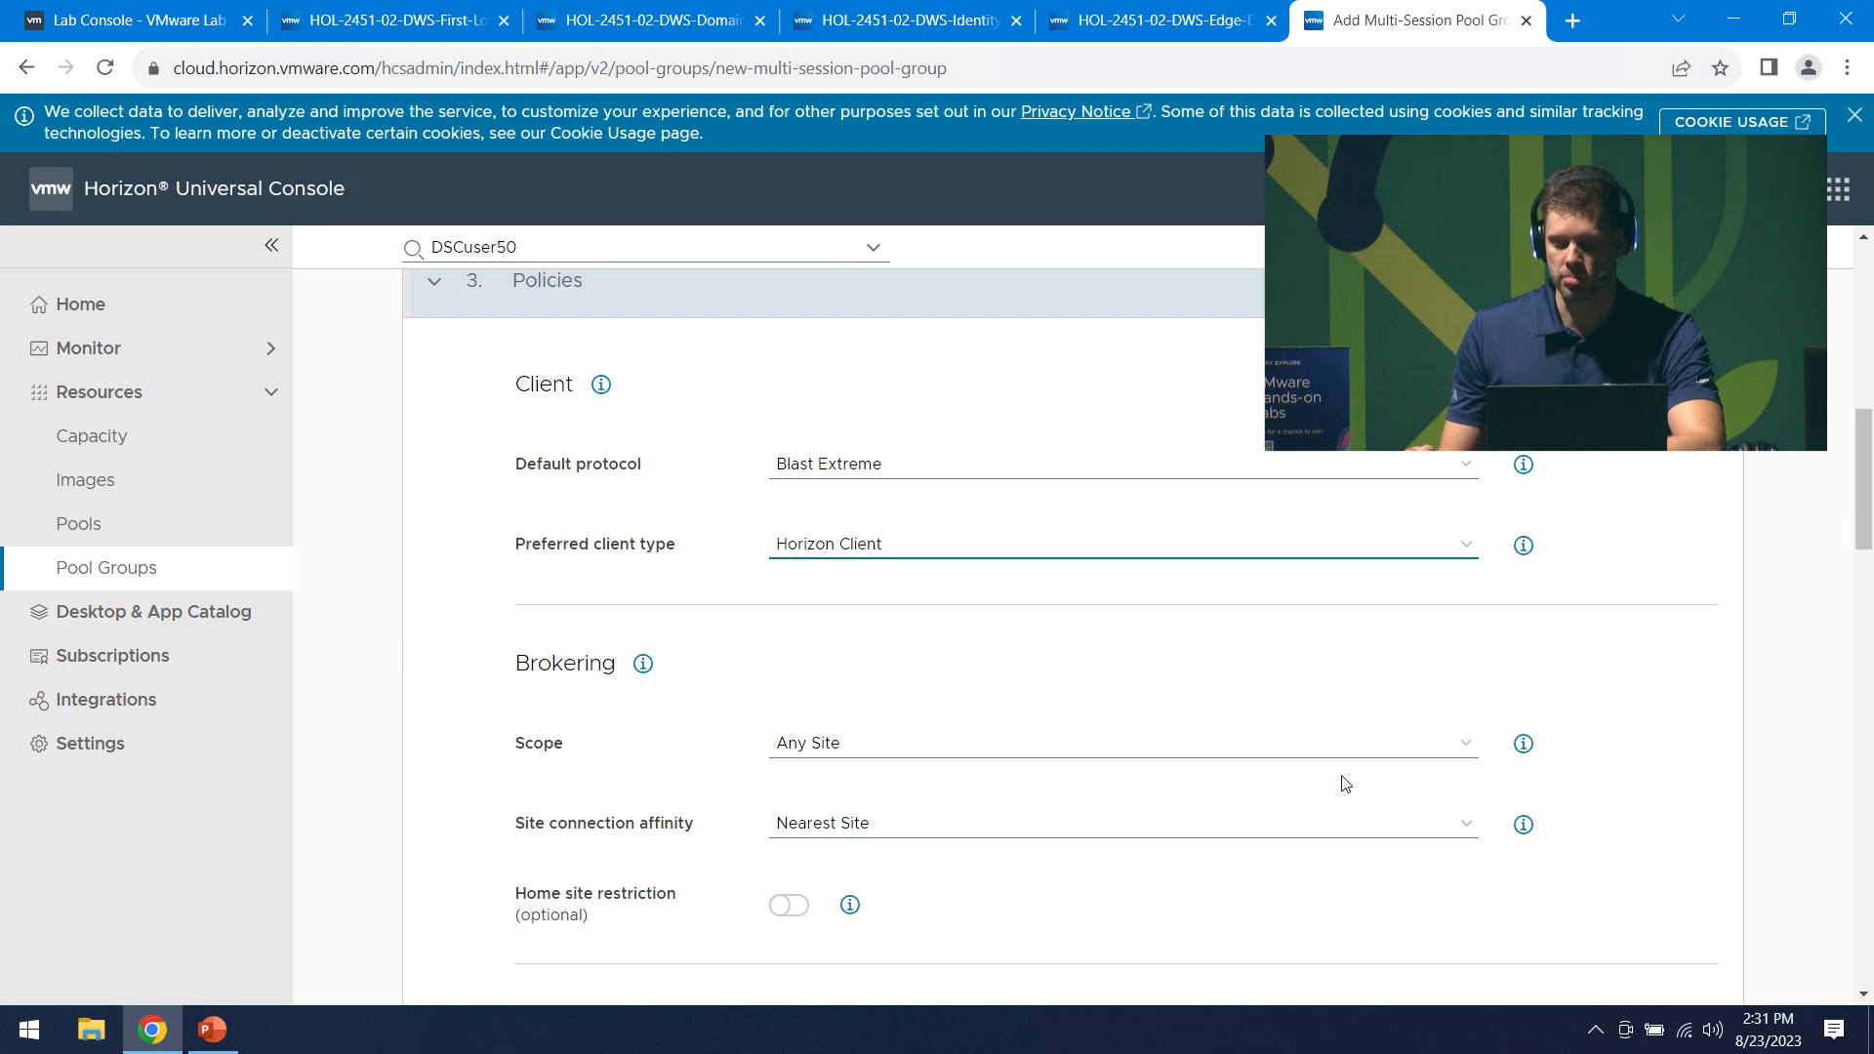
- Set brokering scope to Restrict to One Site with Home Site connection affinity
click(1463, 749)
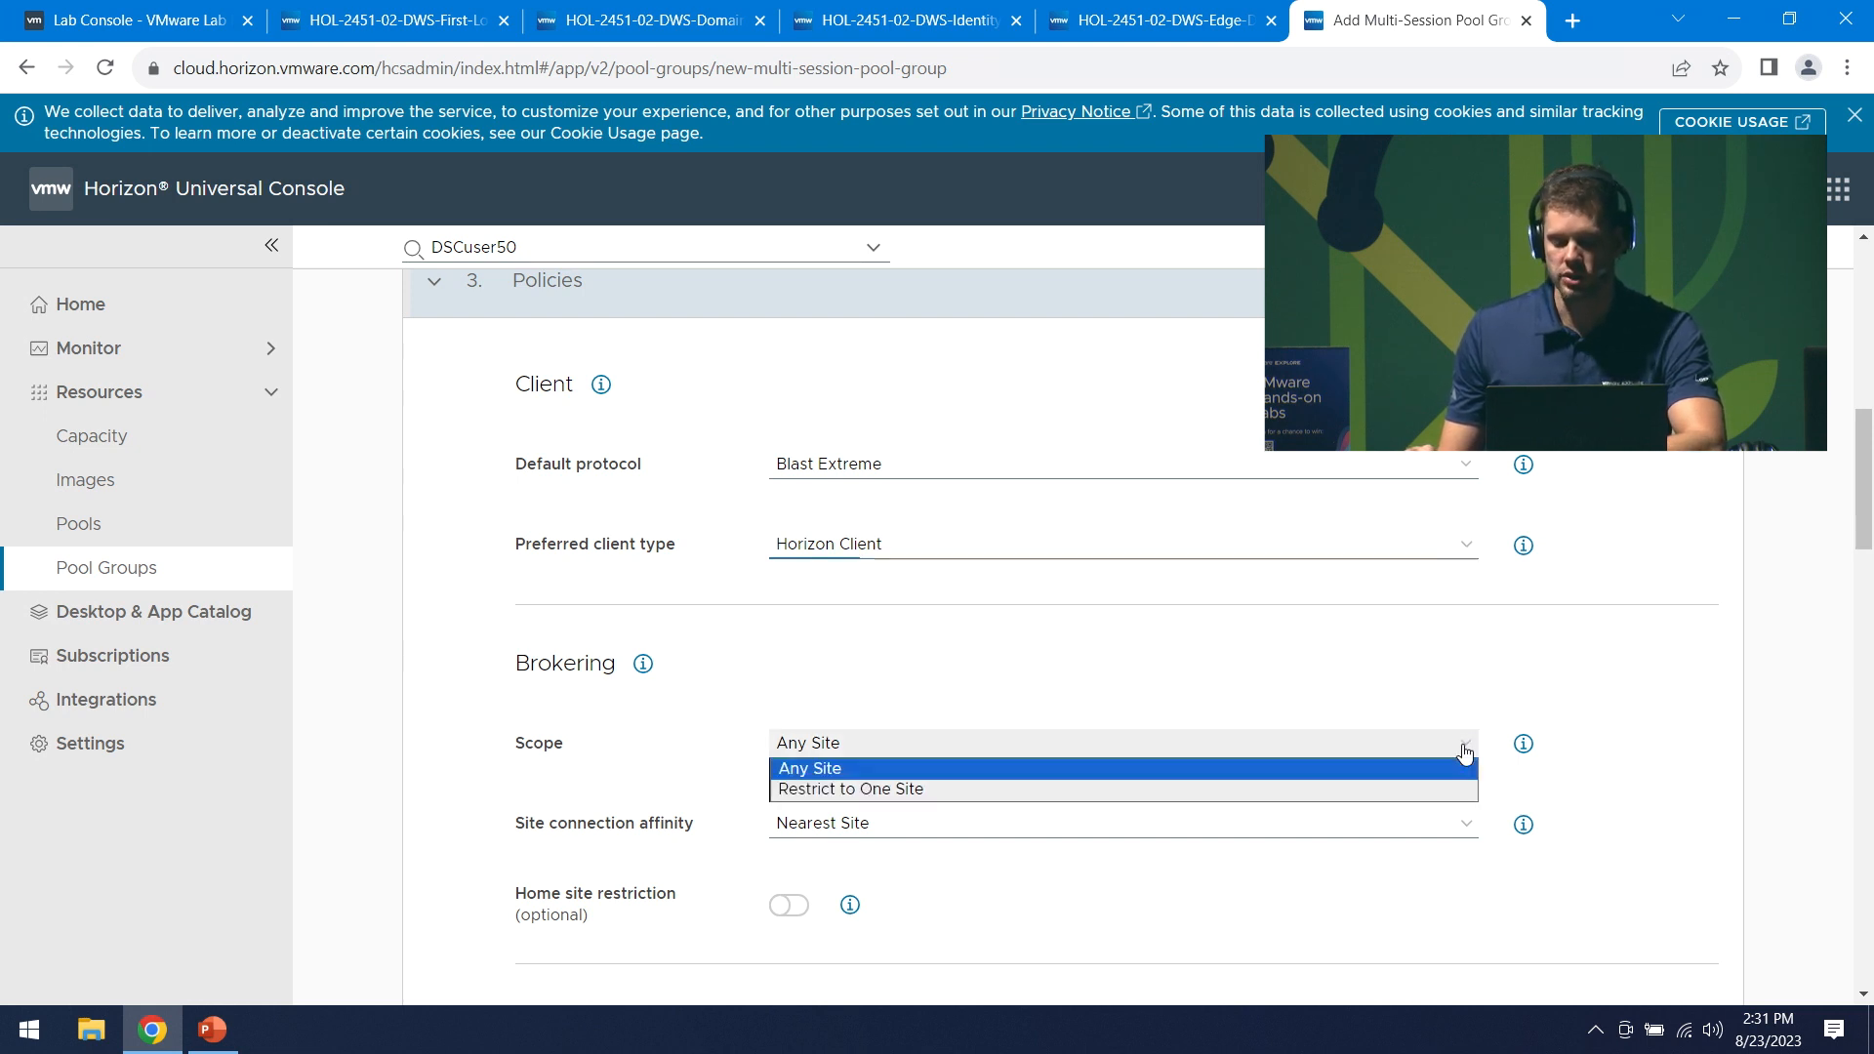
click(1320, 789)
click(1286, 828)
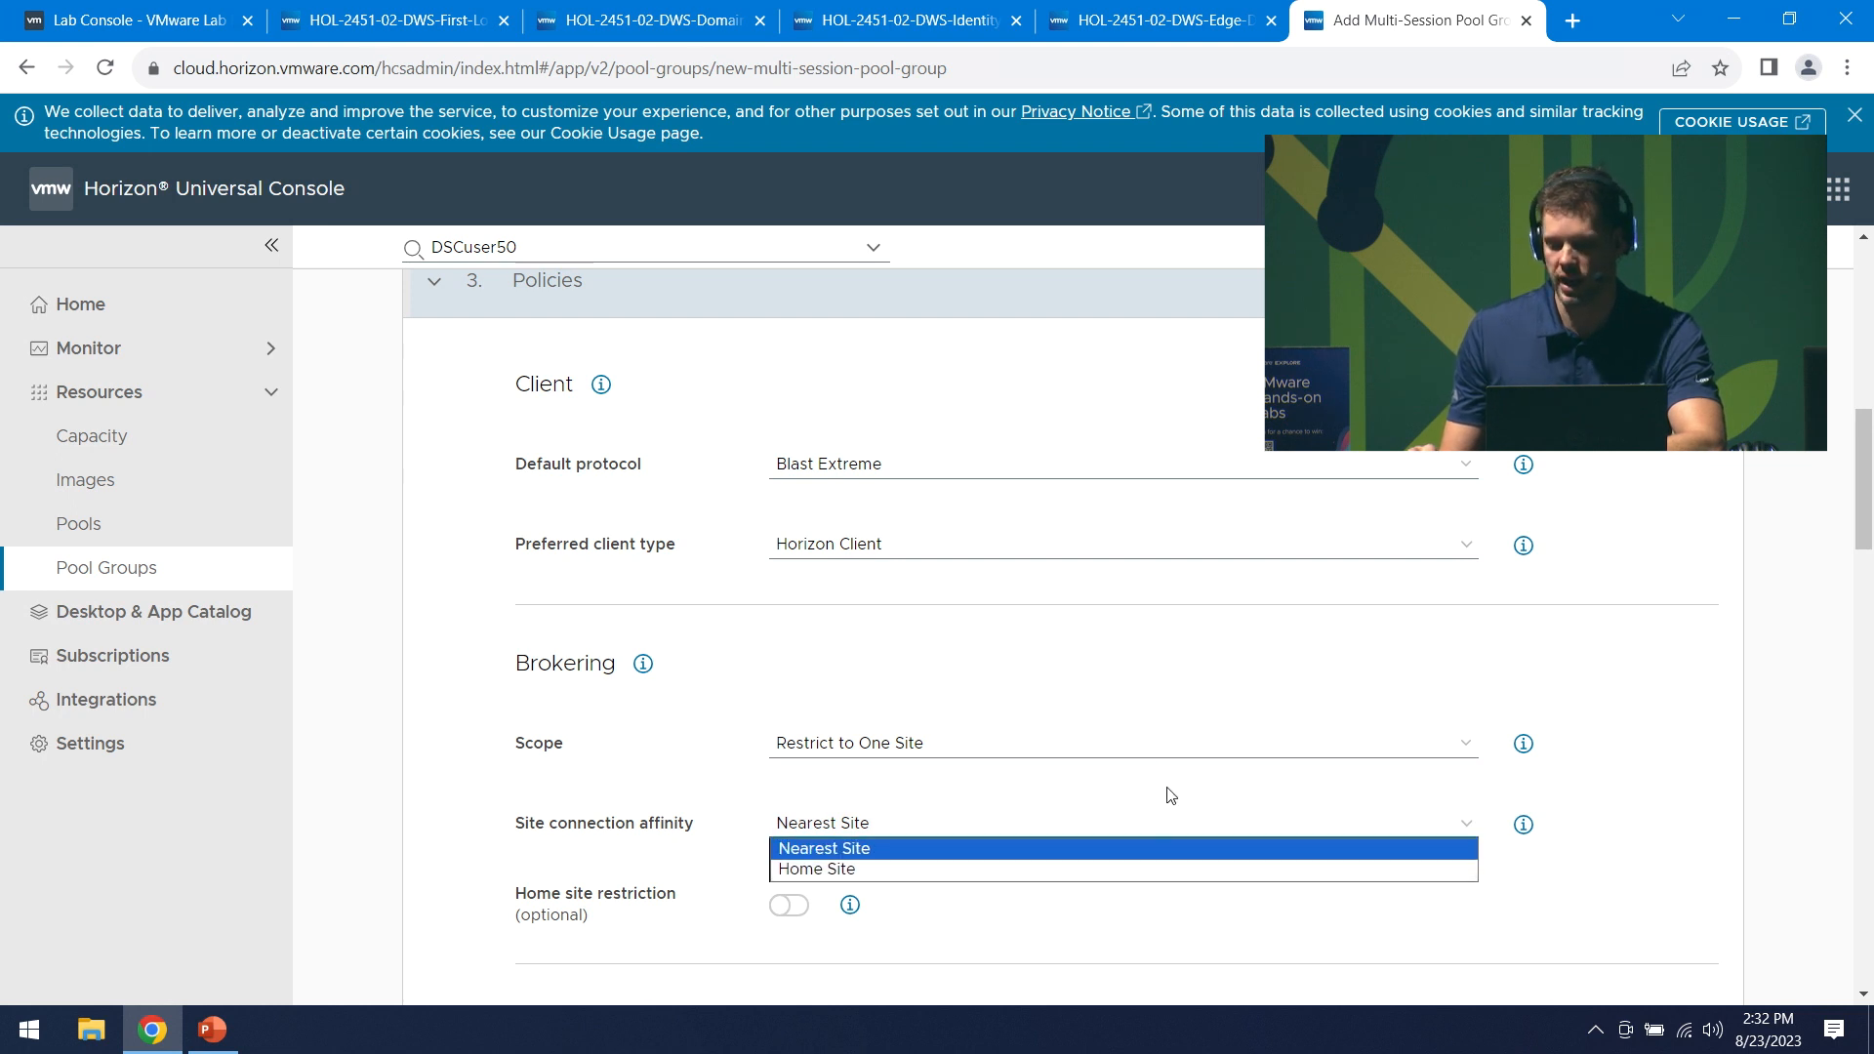
click(1156, 868)
- Enter 80 percent for Minimum VMs under Power Management and begin adding a schedule
scroll(1171, 868, down, 3)
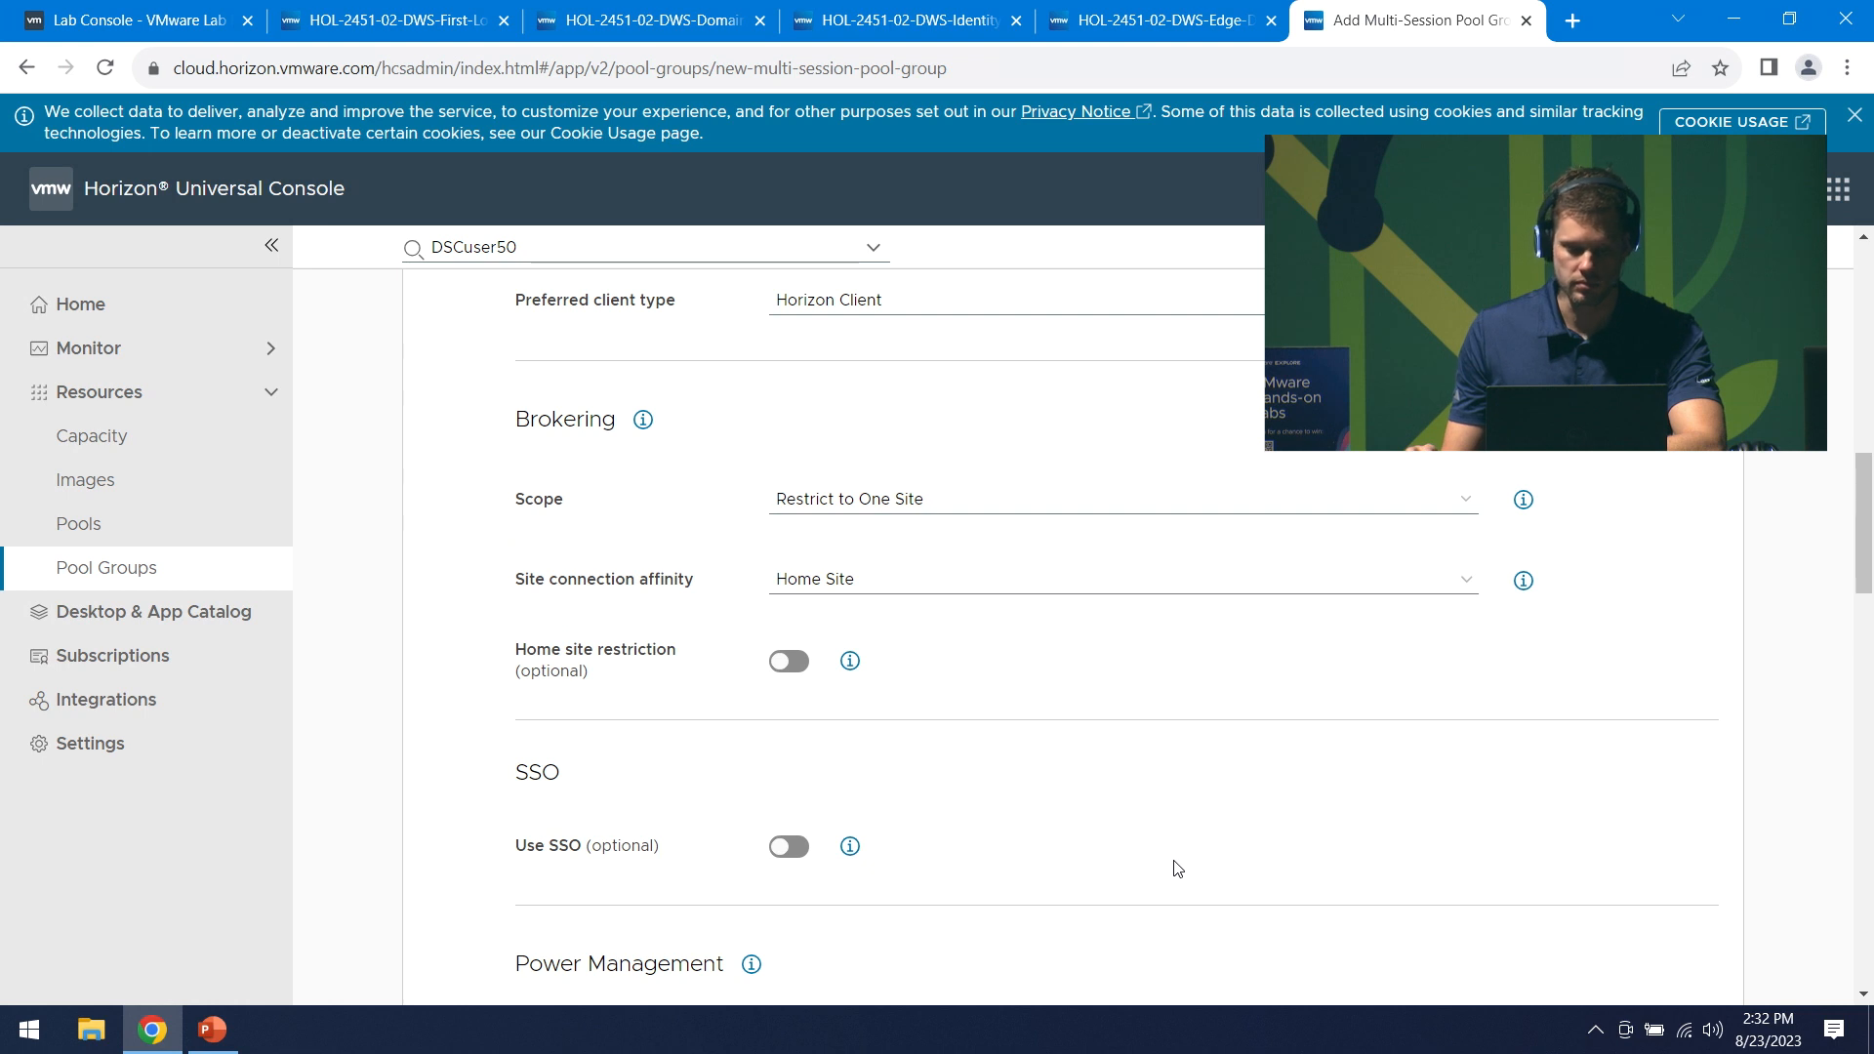
scroll(1177, 868, down, 1)
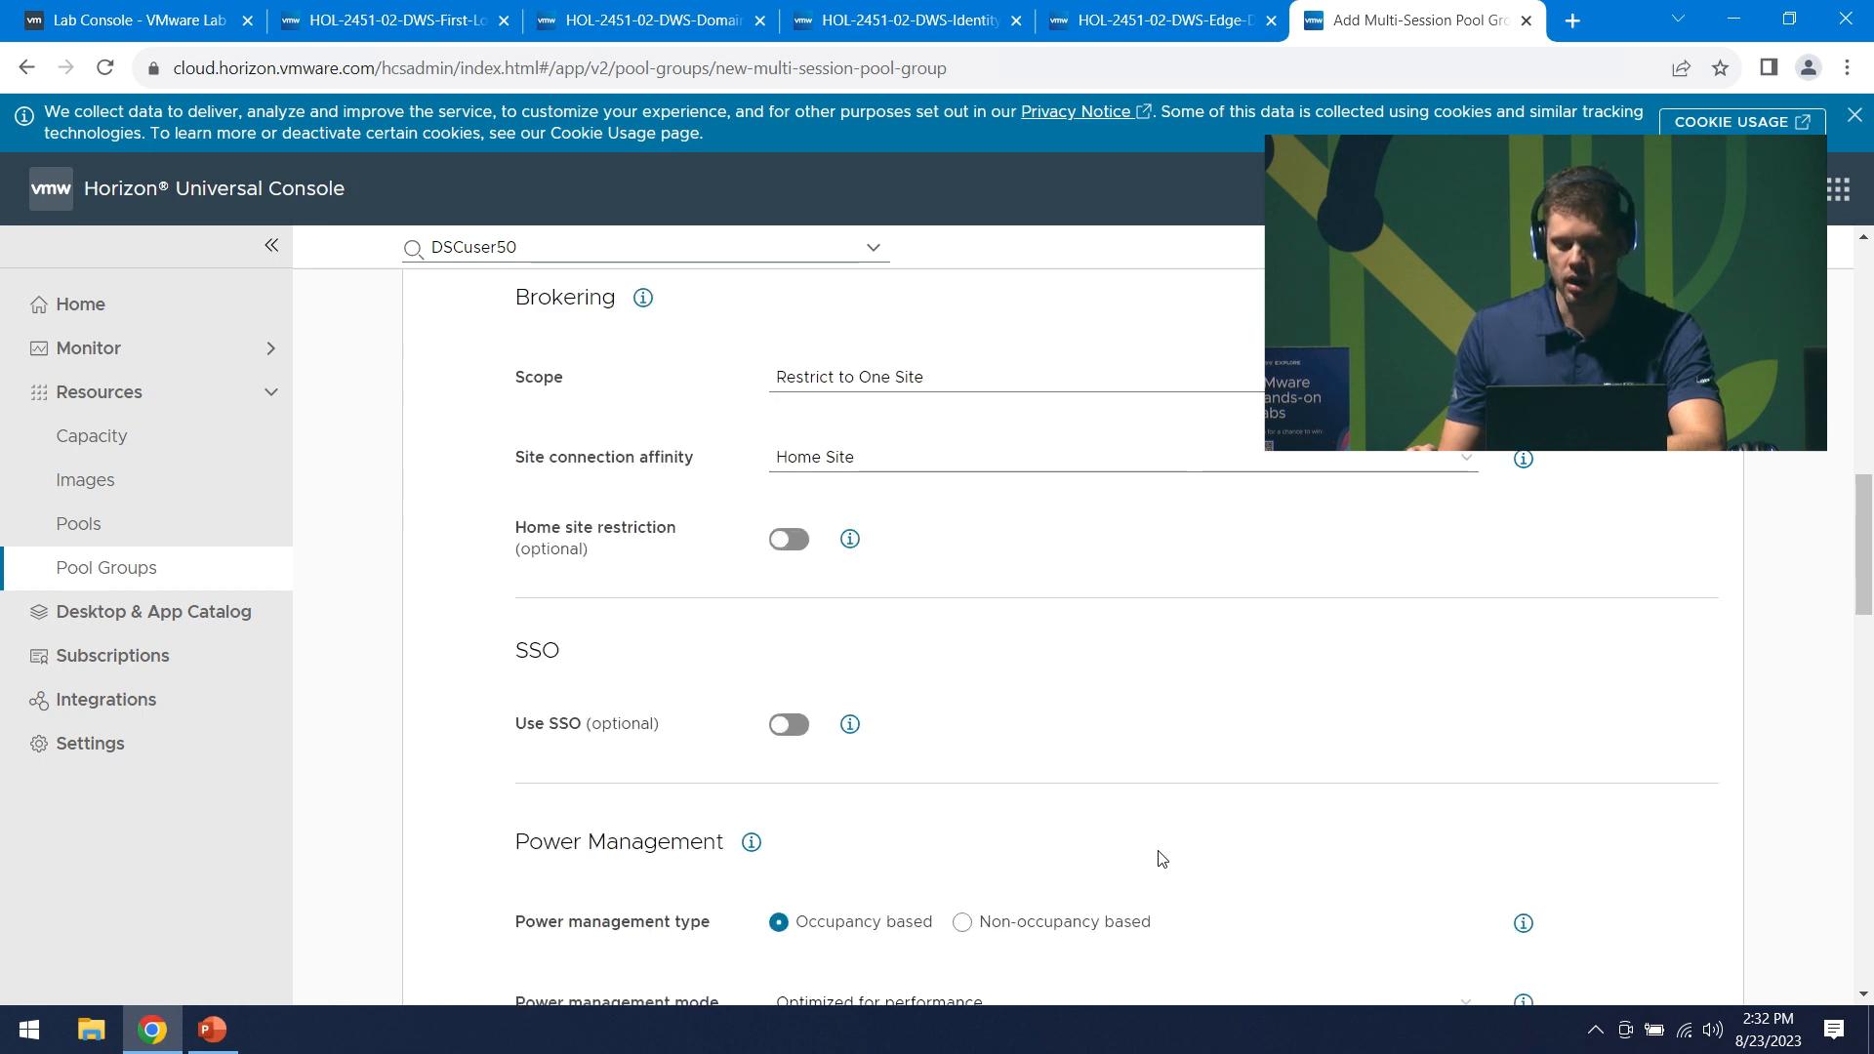
scroll(1152, 849, down, 1)
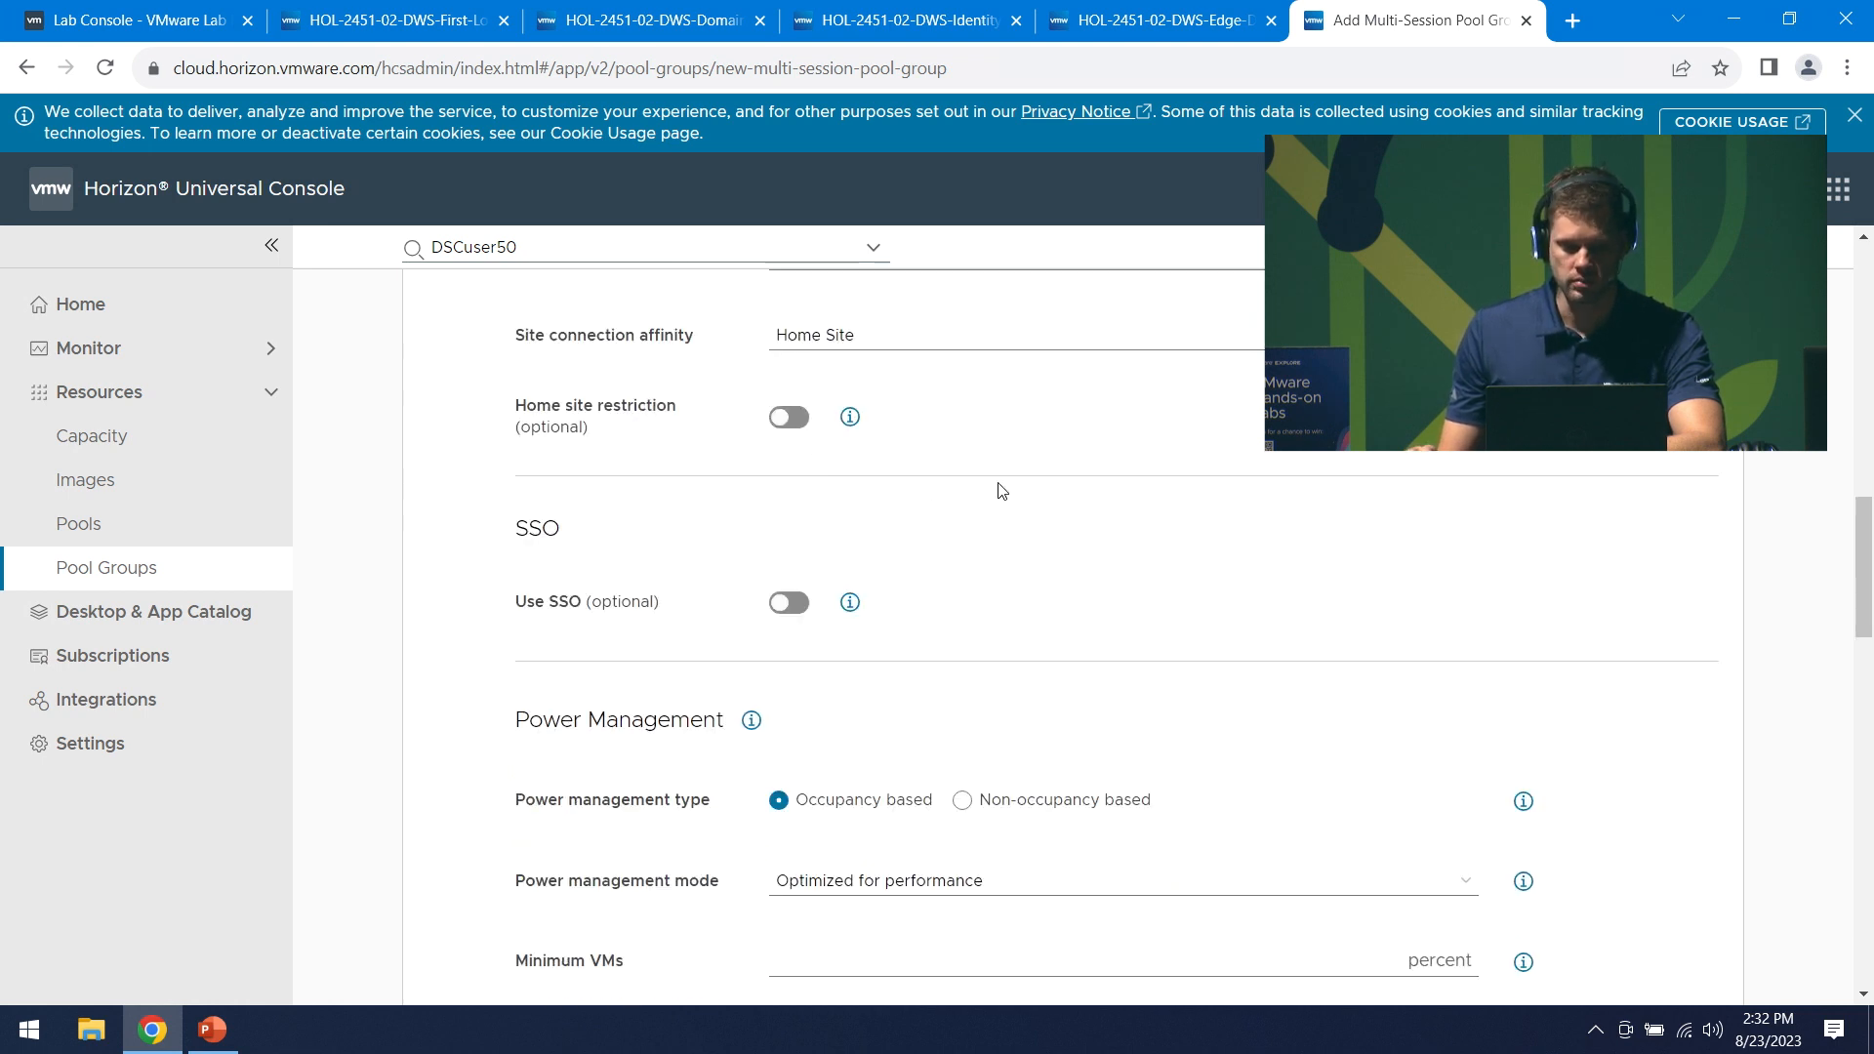
scroll(1130, 547, down, 1)
scroll(1345, 612, down, 1)
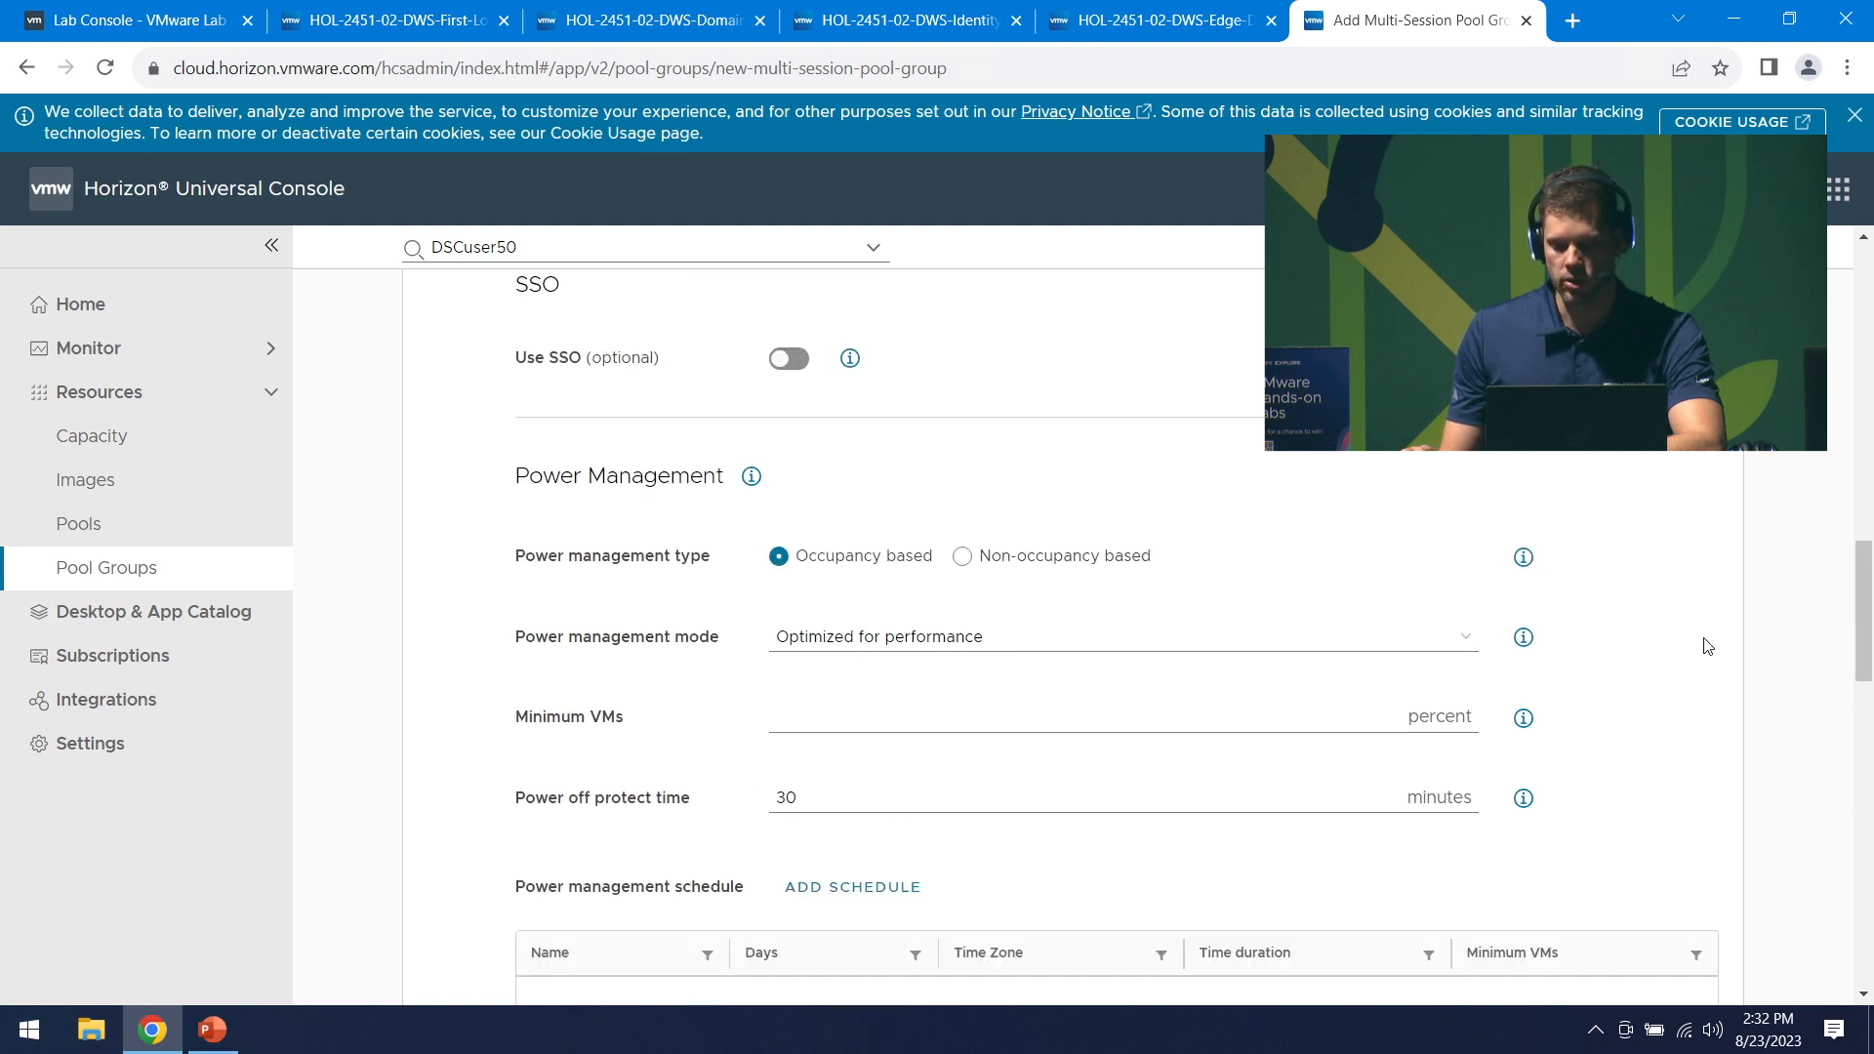
scroll(1708, 638, down, 1)
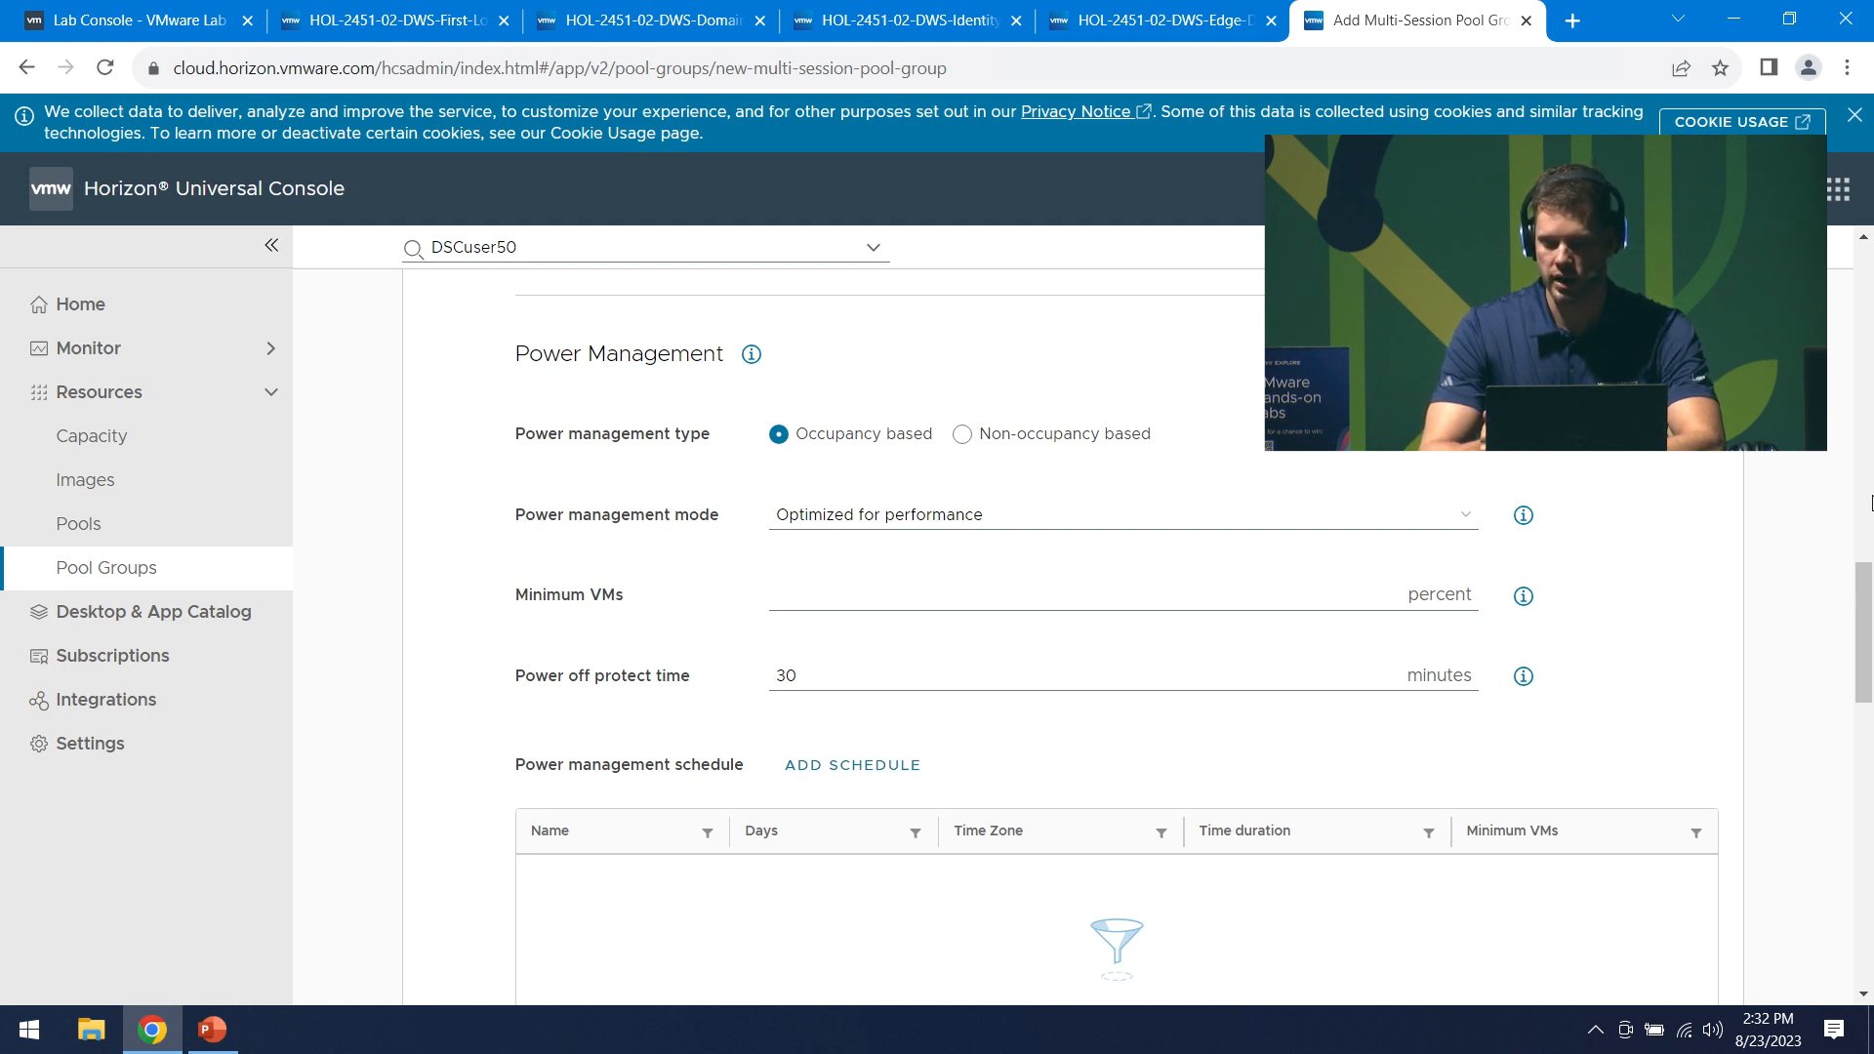
click(911, 588)
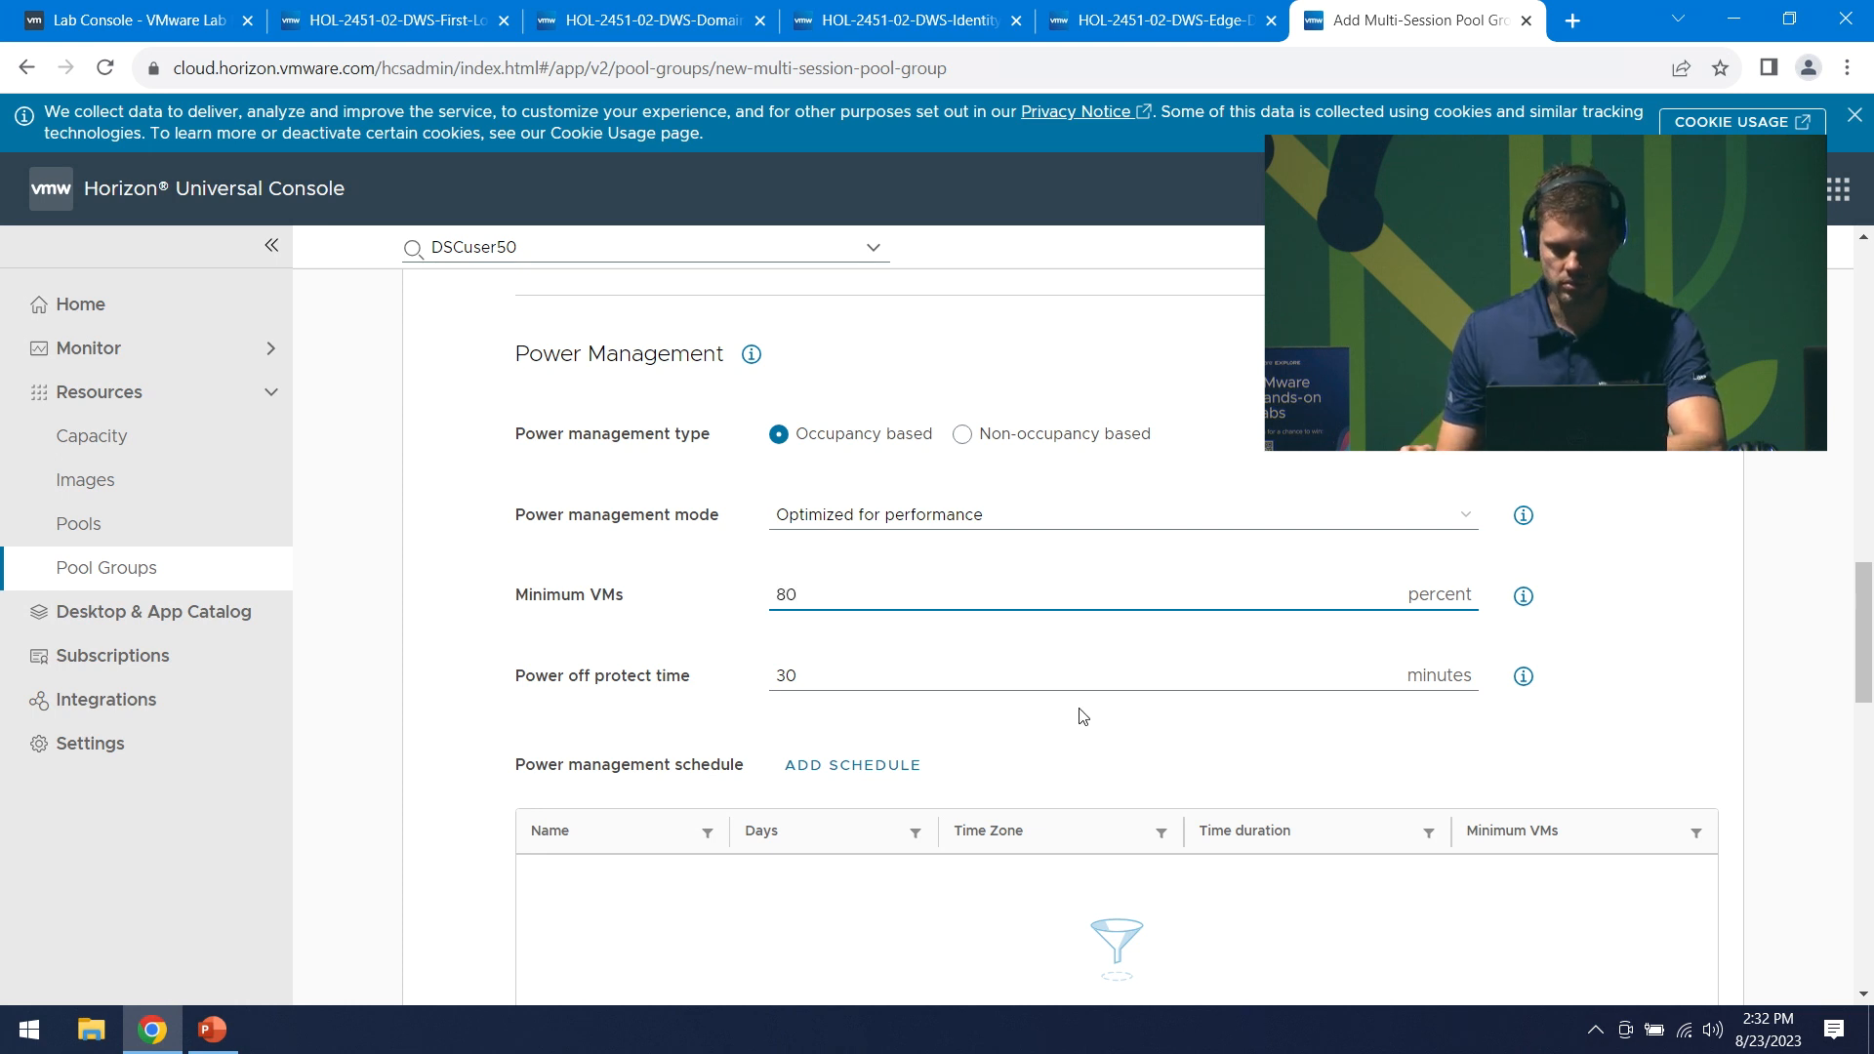
scroll(656, 329, down, 3)
click(792, 524)
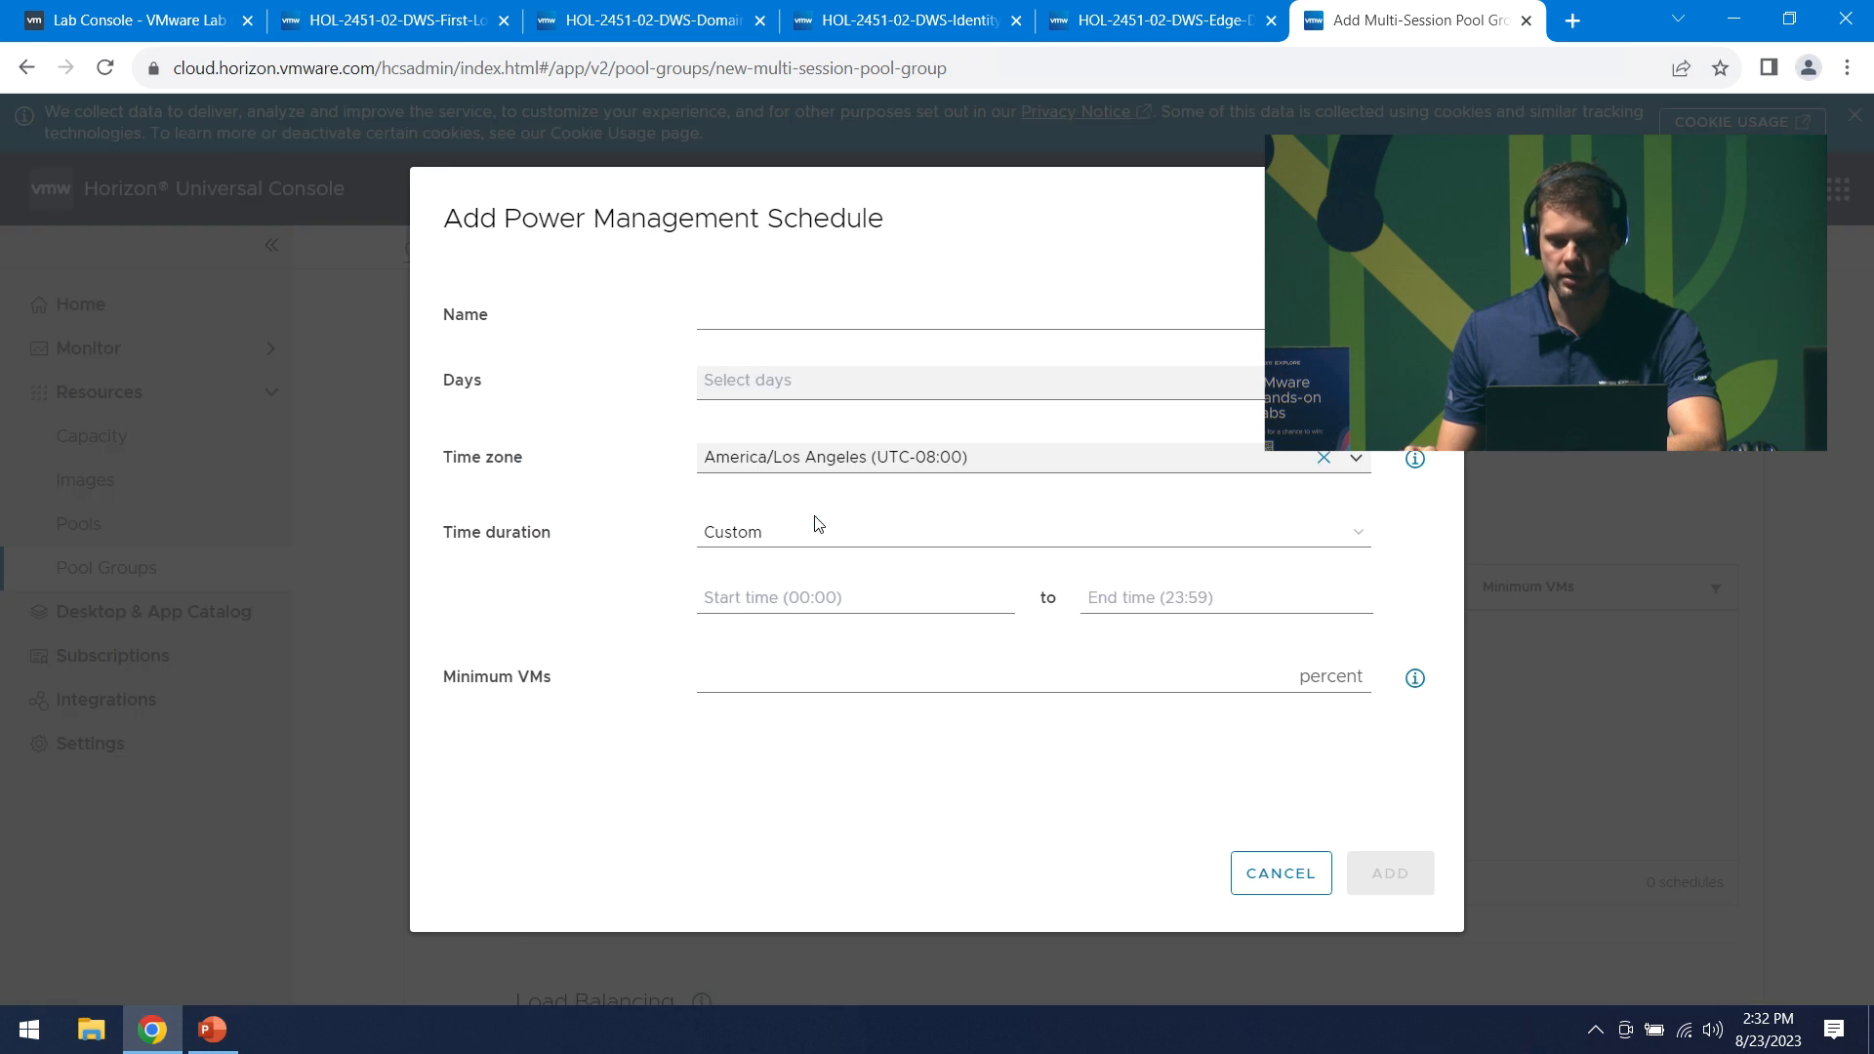
- Name the schedule 'test' and select Monday through Friday as its days
click(829, 312)
text(test)
click(797, 382)
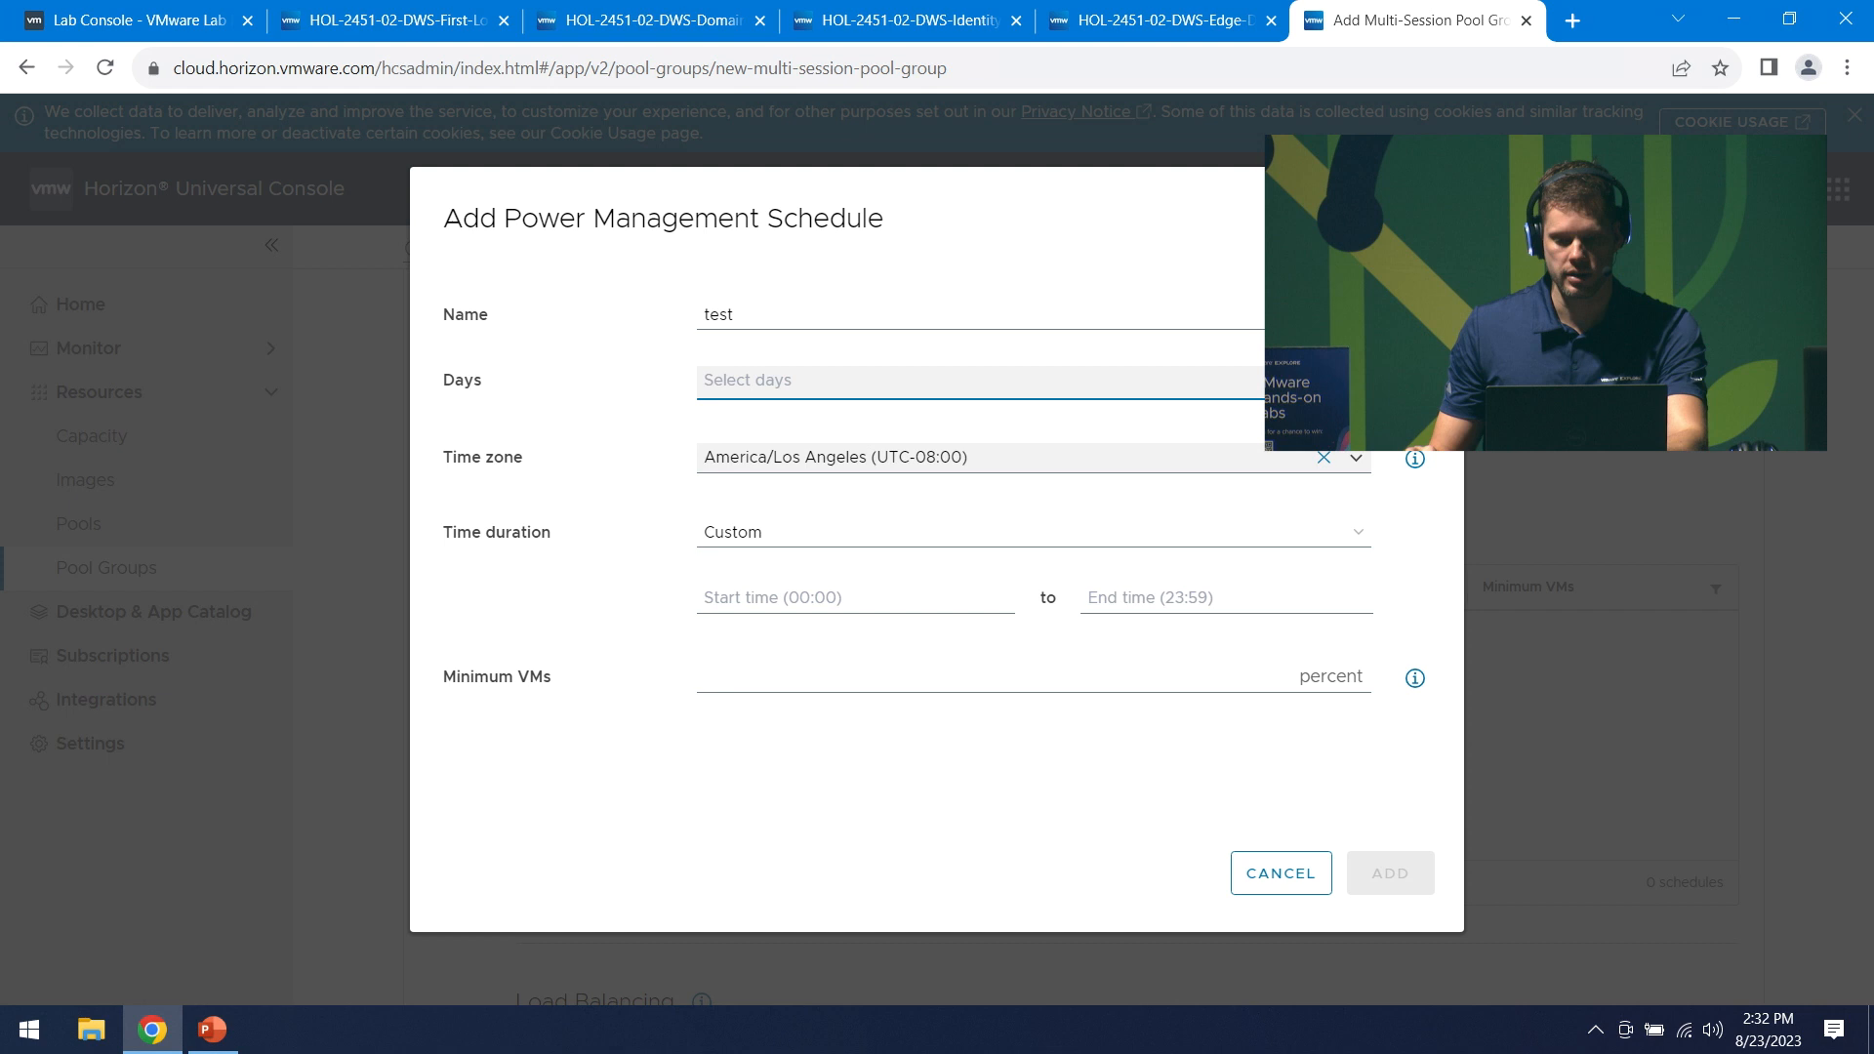
click(1356, 379)
click(1355, 376)
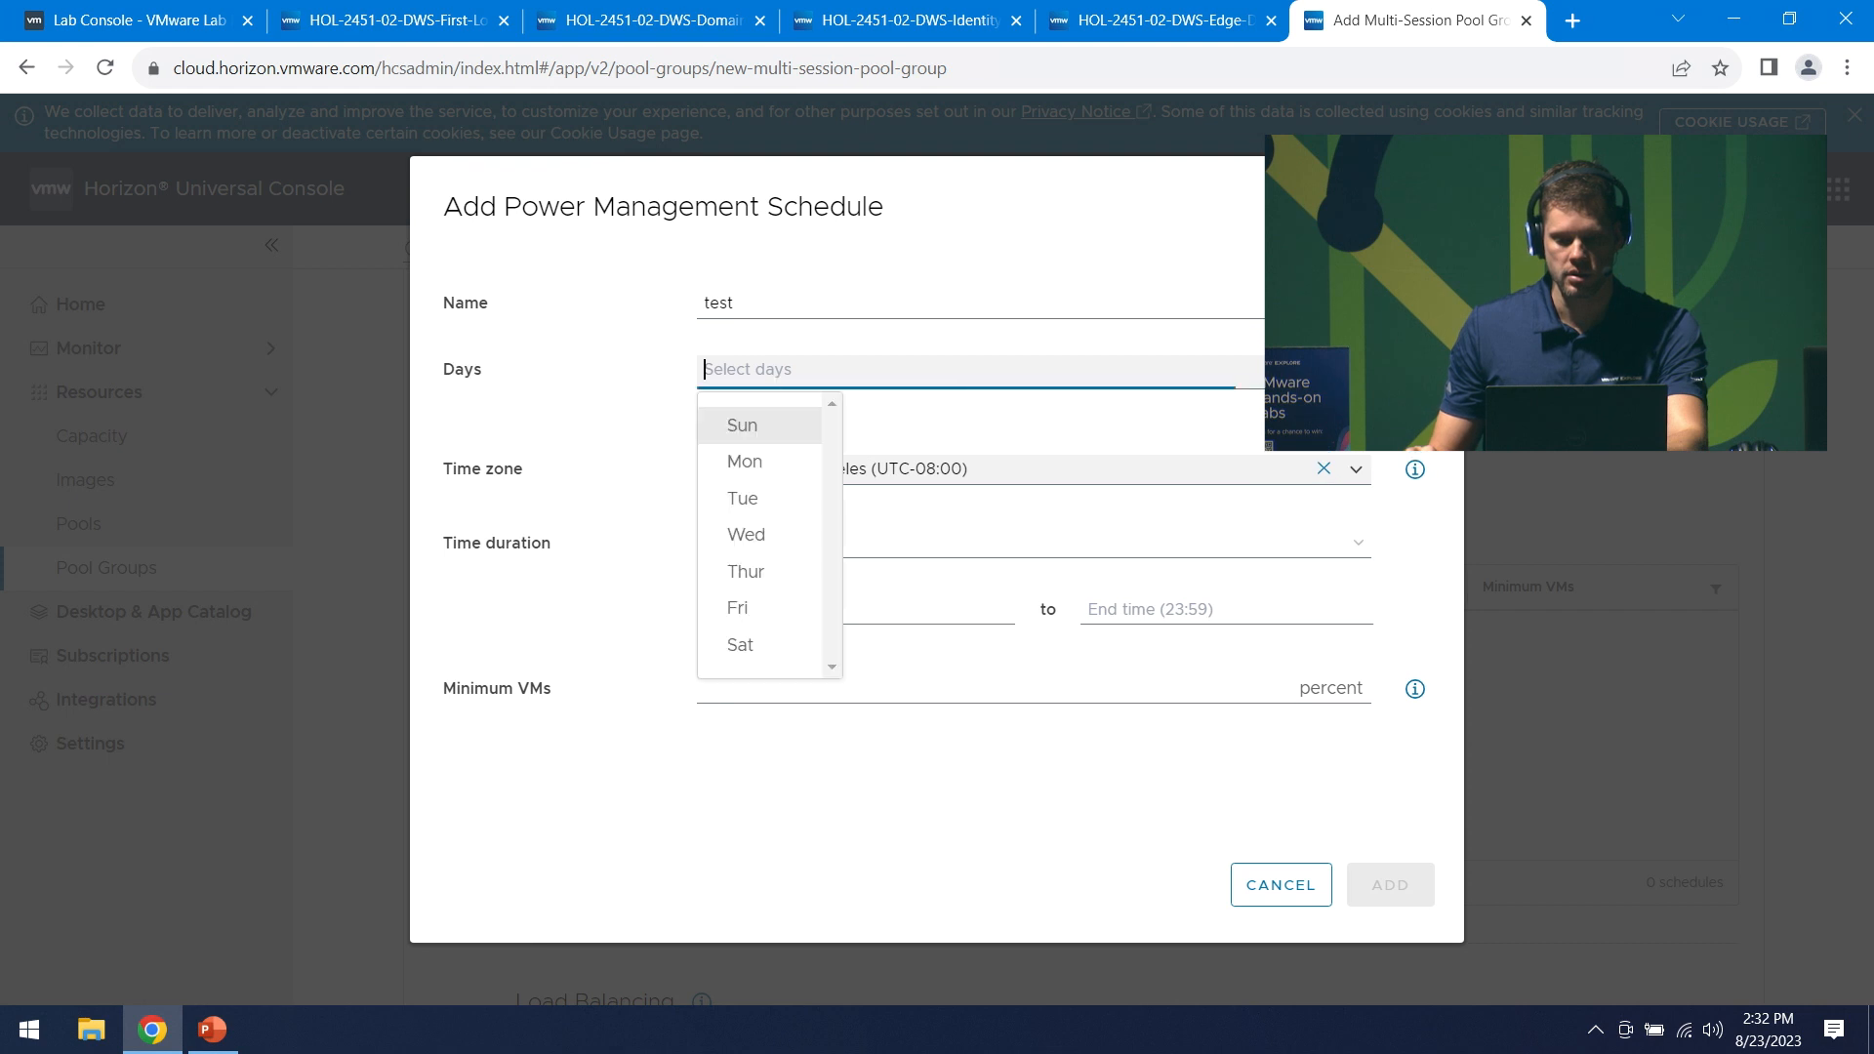
click(775, 473)
click(760, 510)
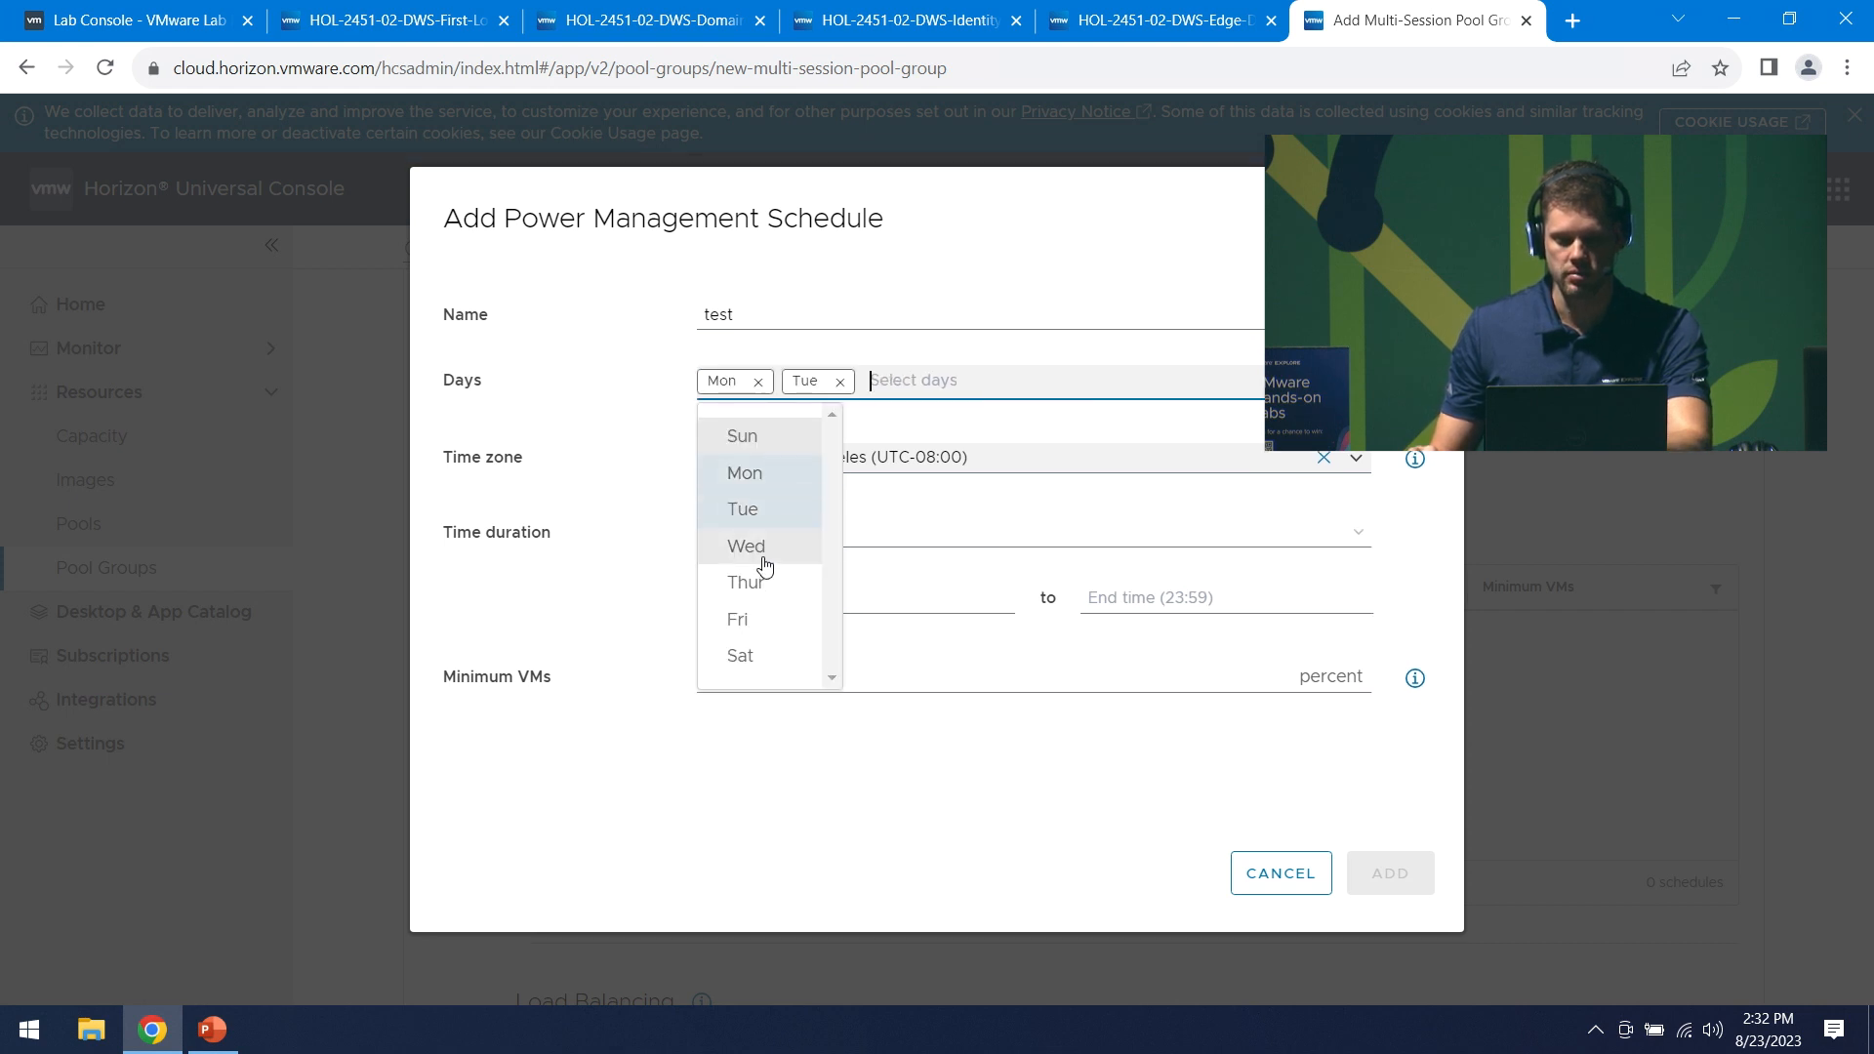
click(759, 552)
click(765, 583)
click(762, 622)
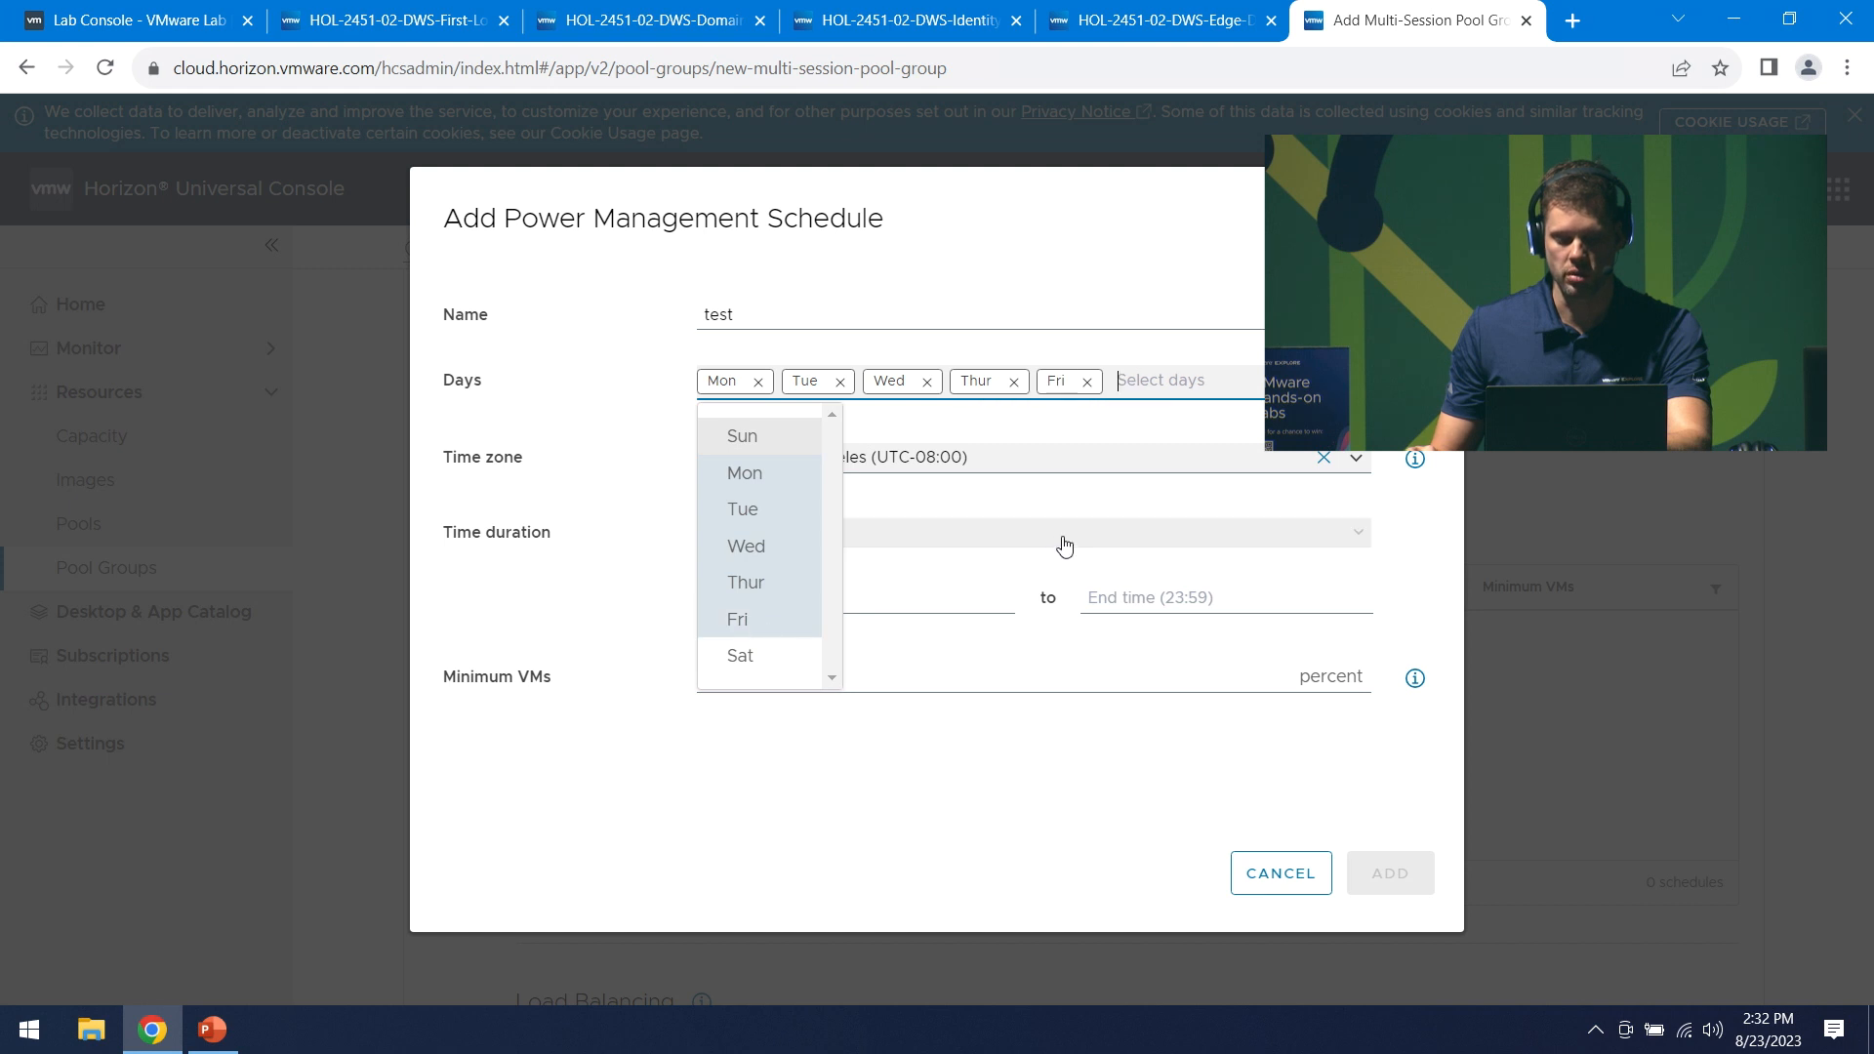
click(1450, 539)
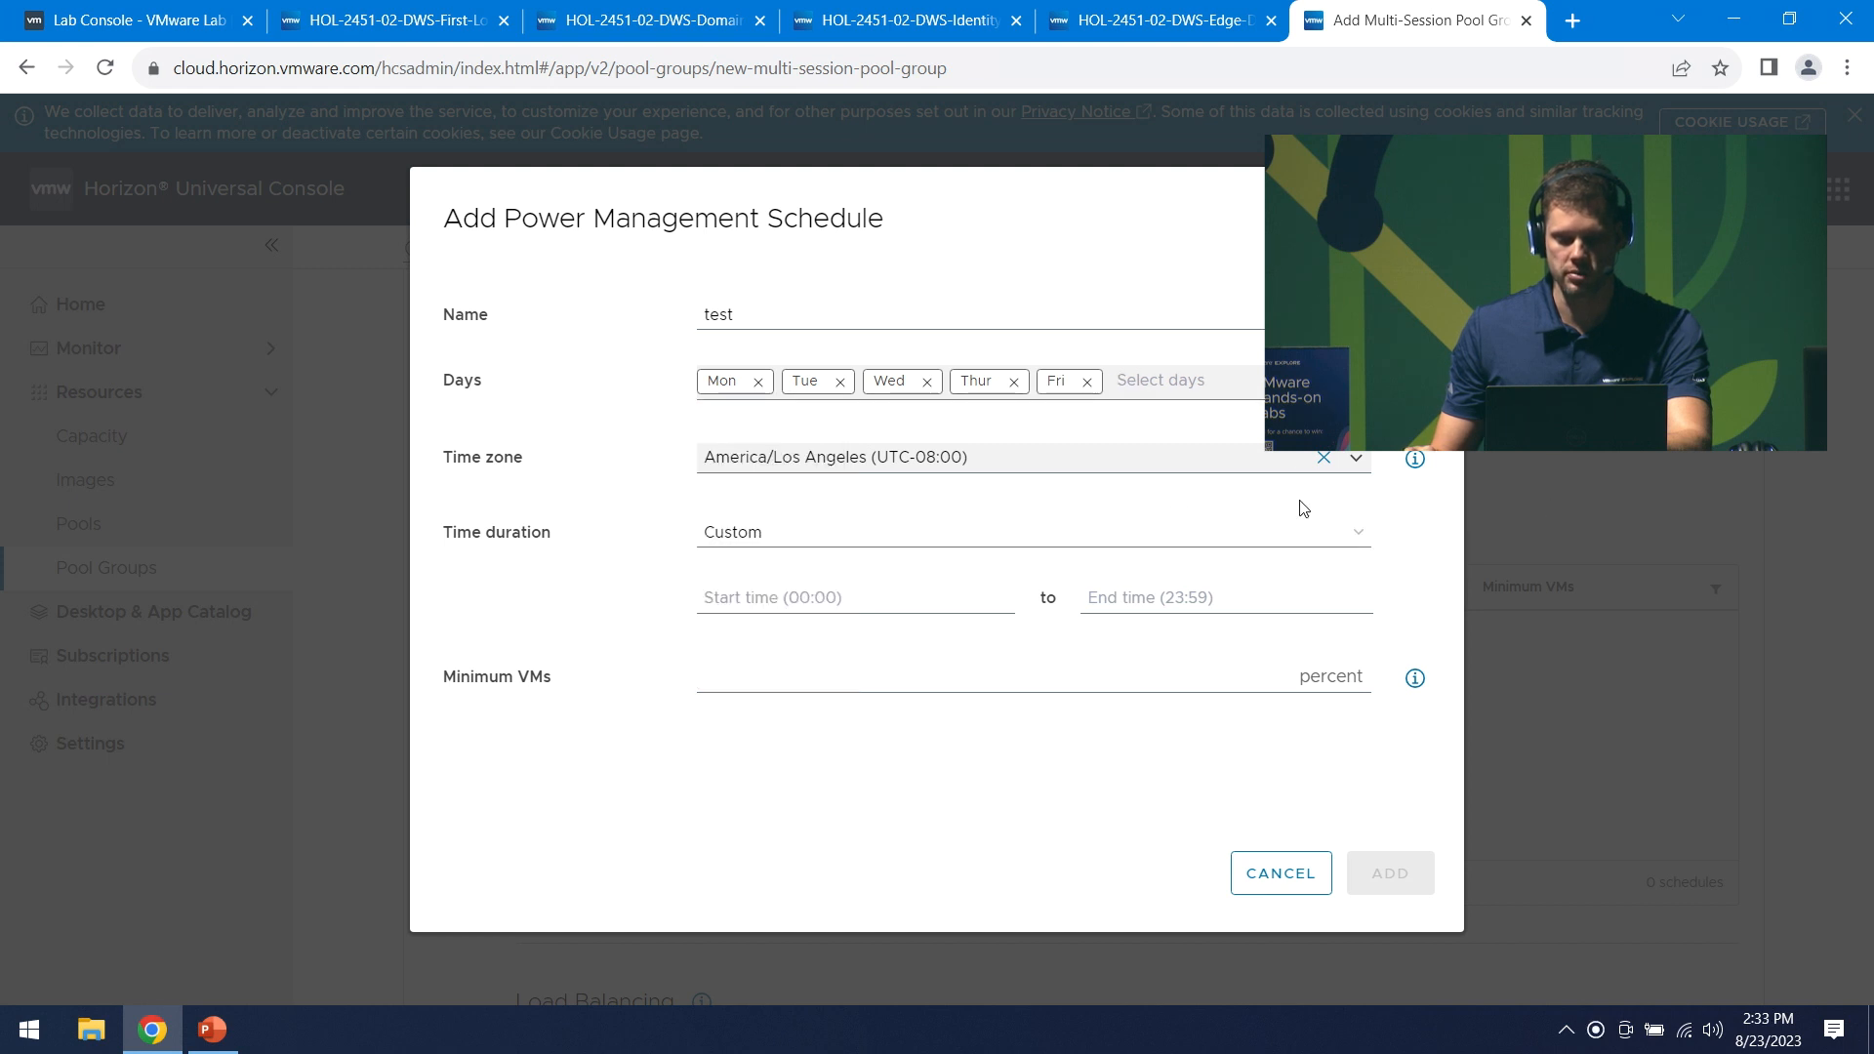
- Set time zone US/Eastern, hours 08:00 to 17:00, and minimum VMs 20
click(1349, 459)
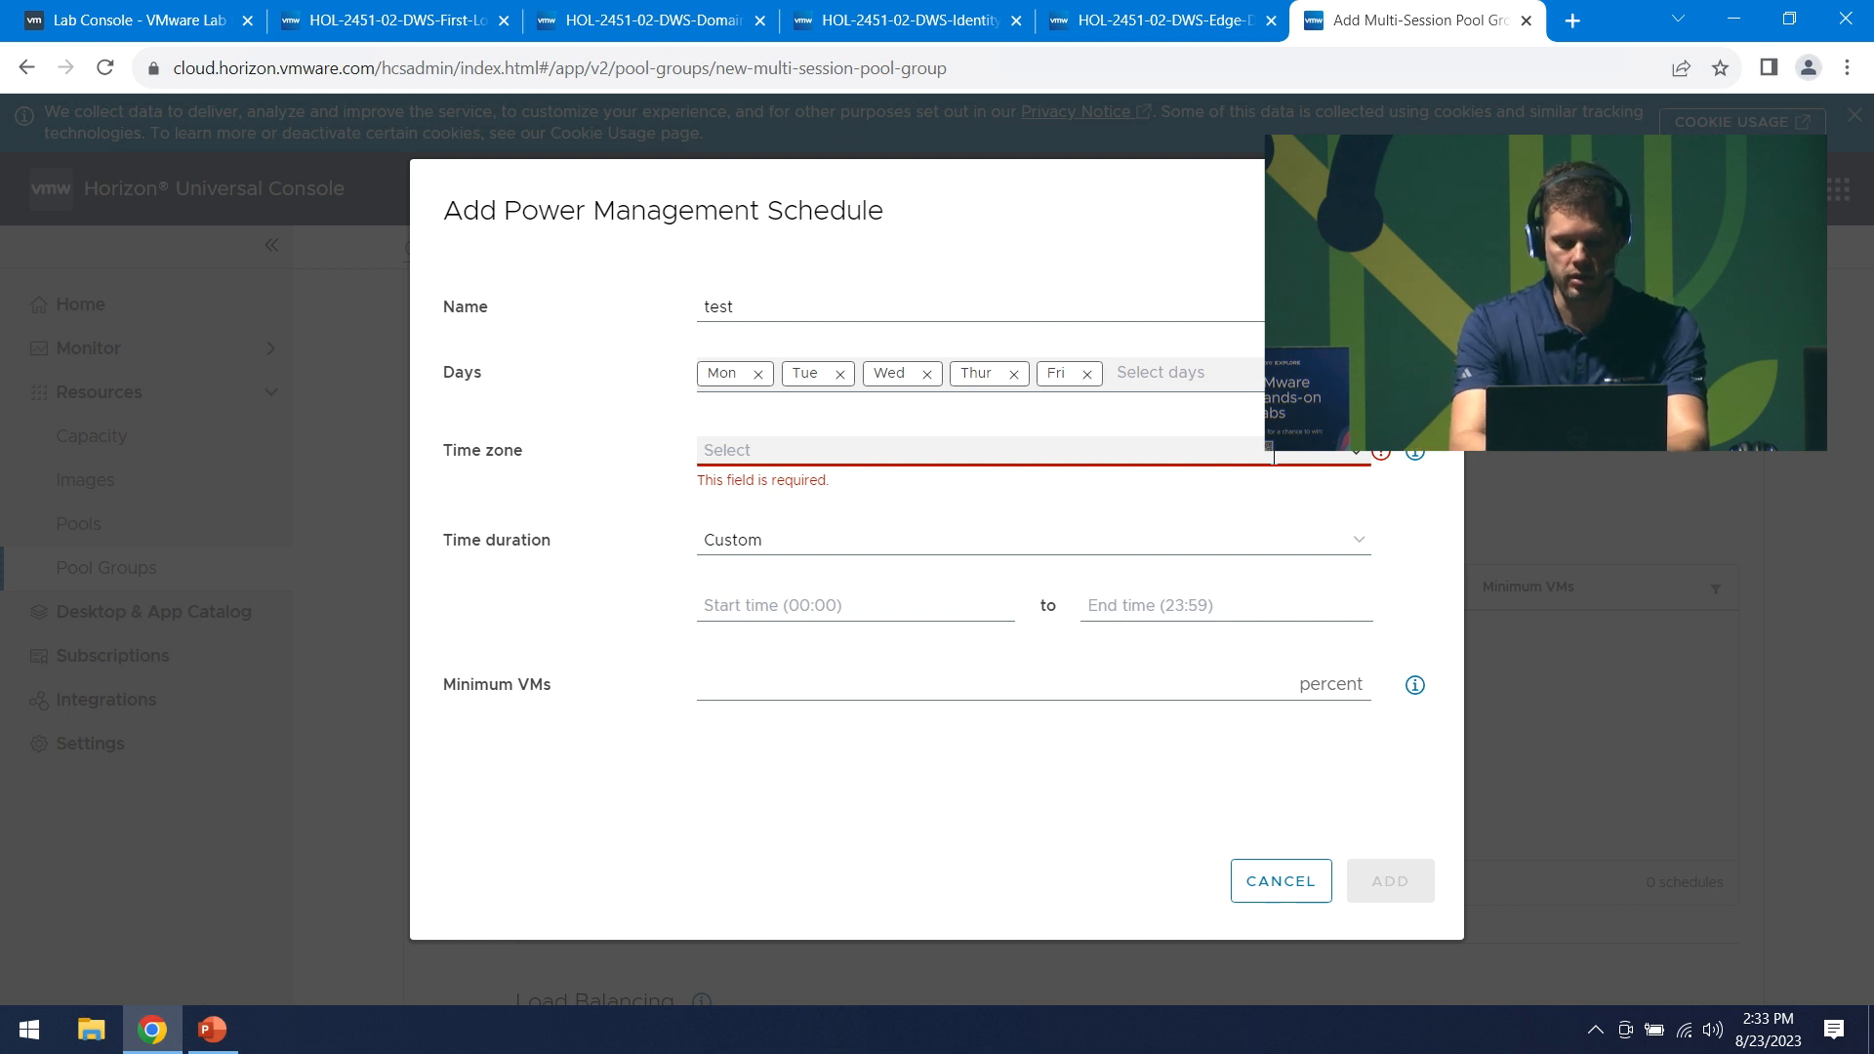
text(Eas)
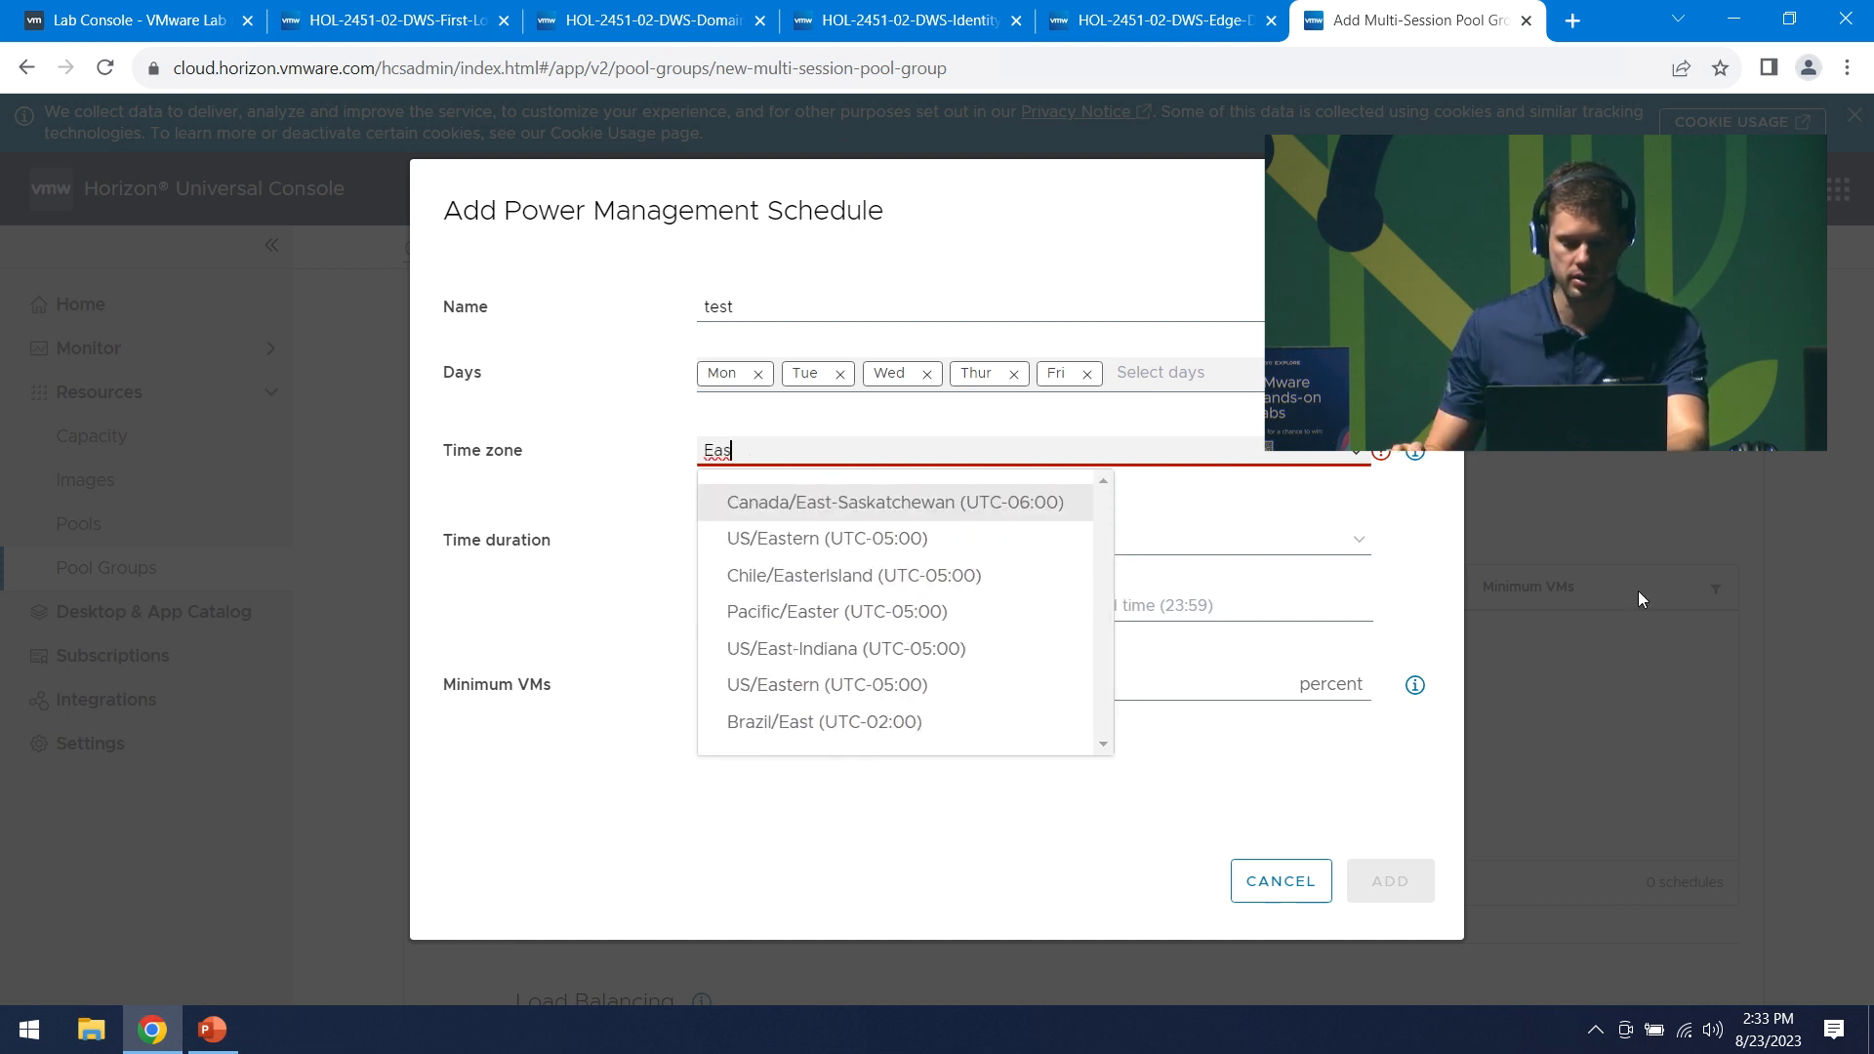
click(834, 543)
click(814, 594)
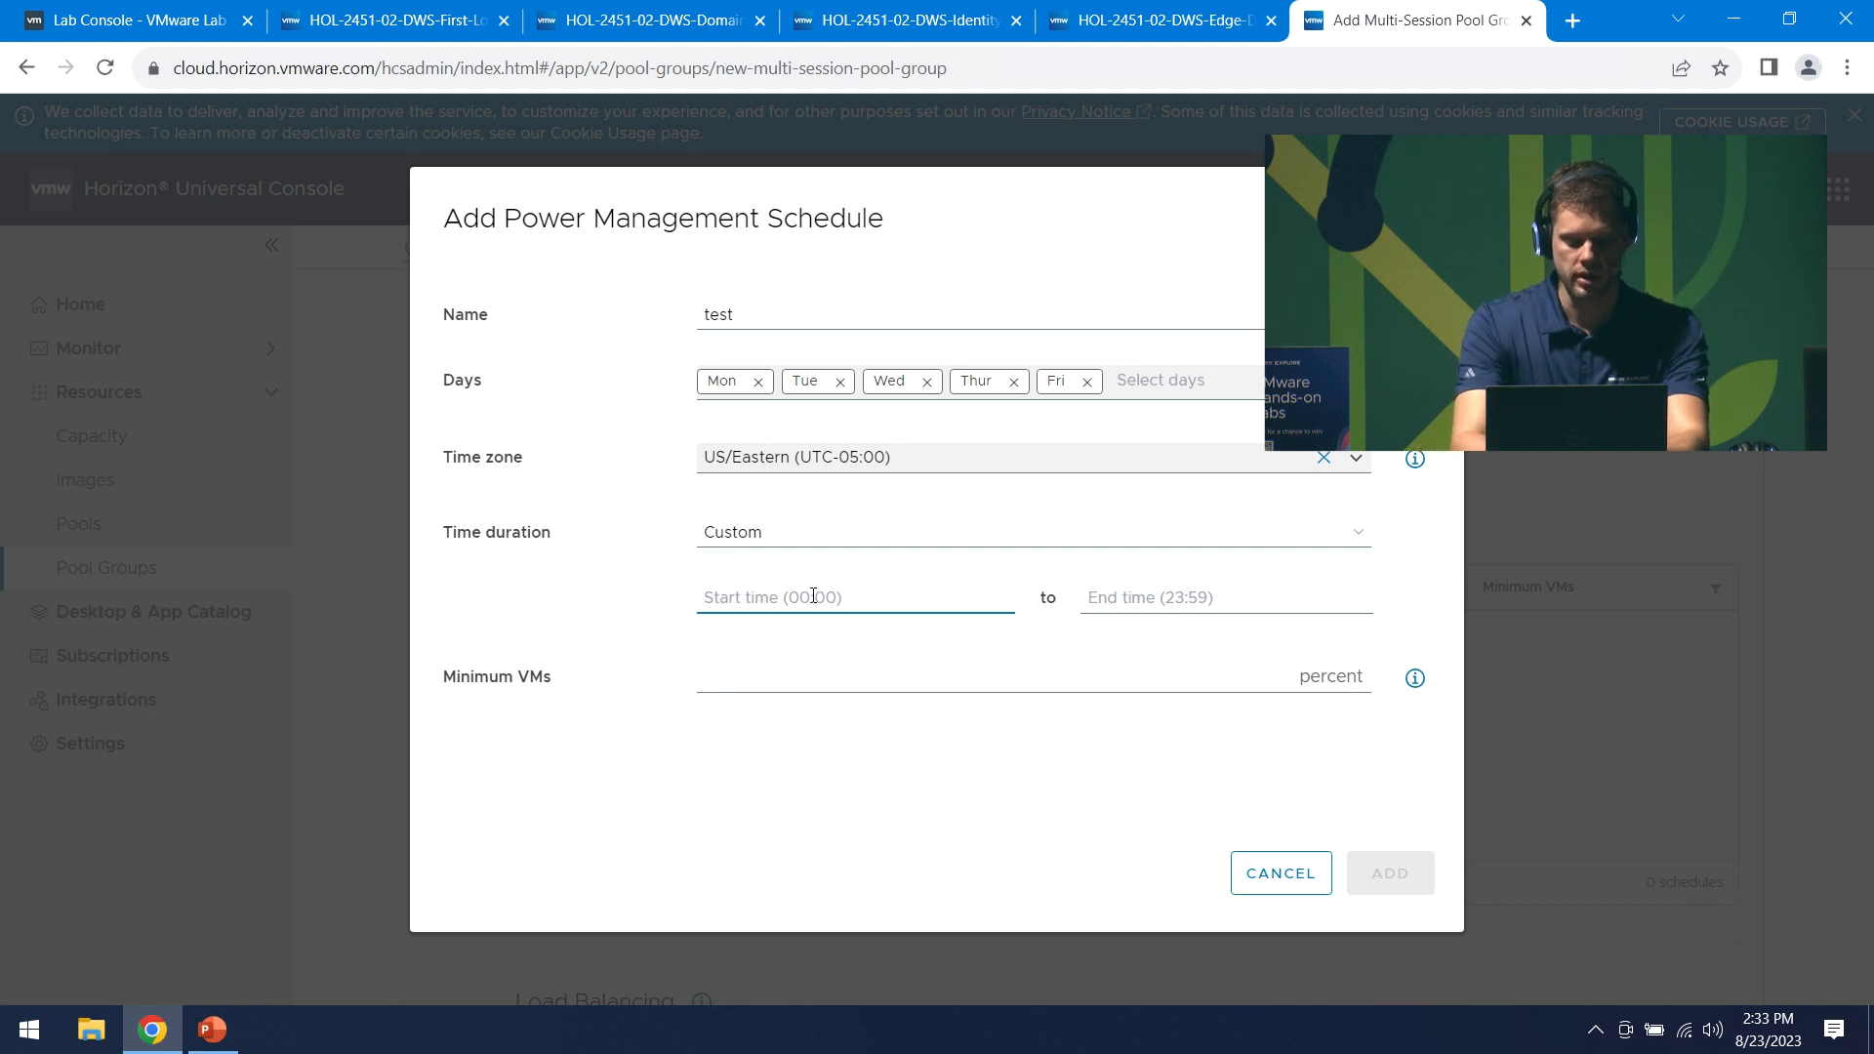
text(8)
key(BackSpace)
text(08:00)
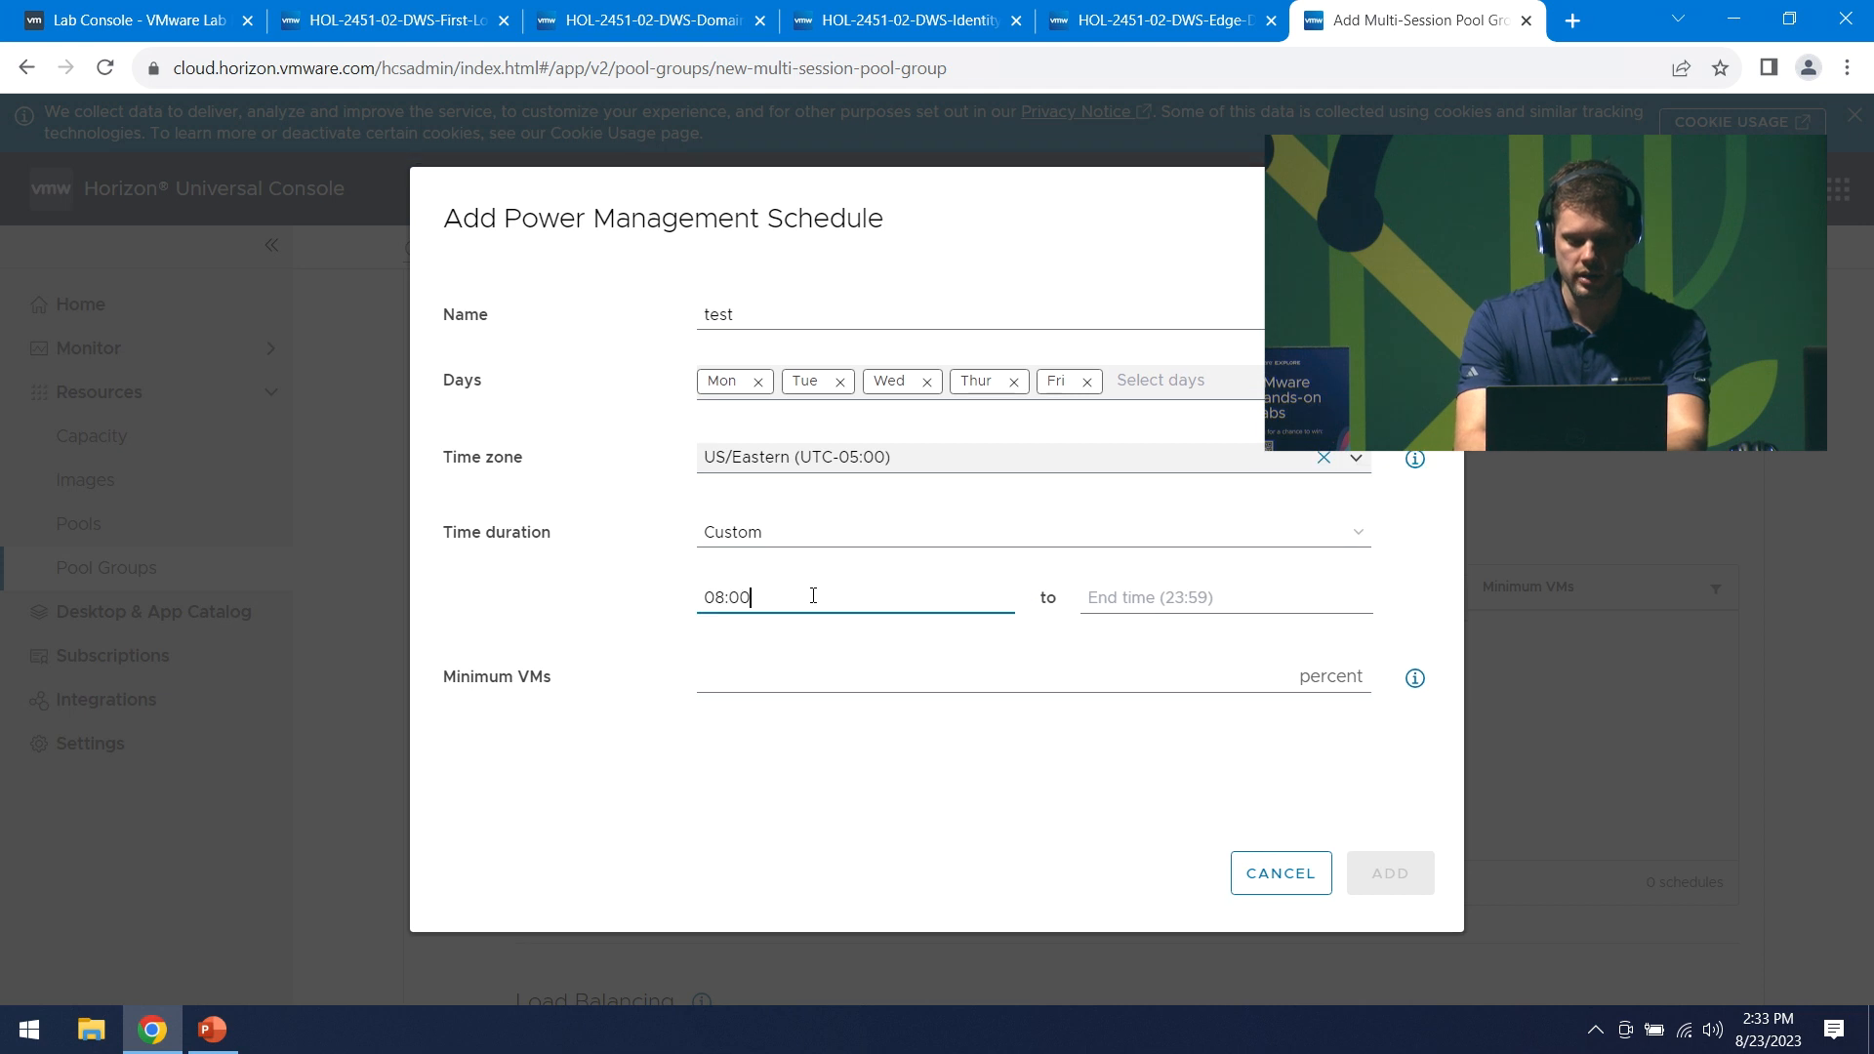
click(1156, 602)
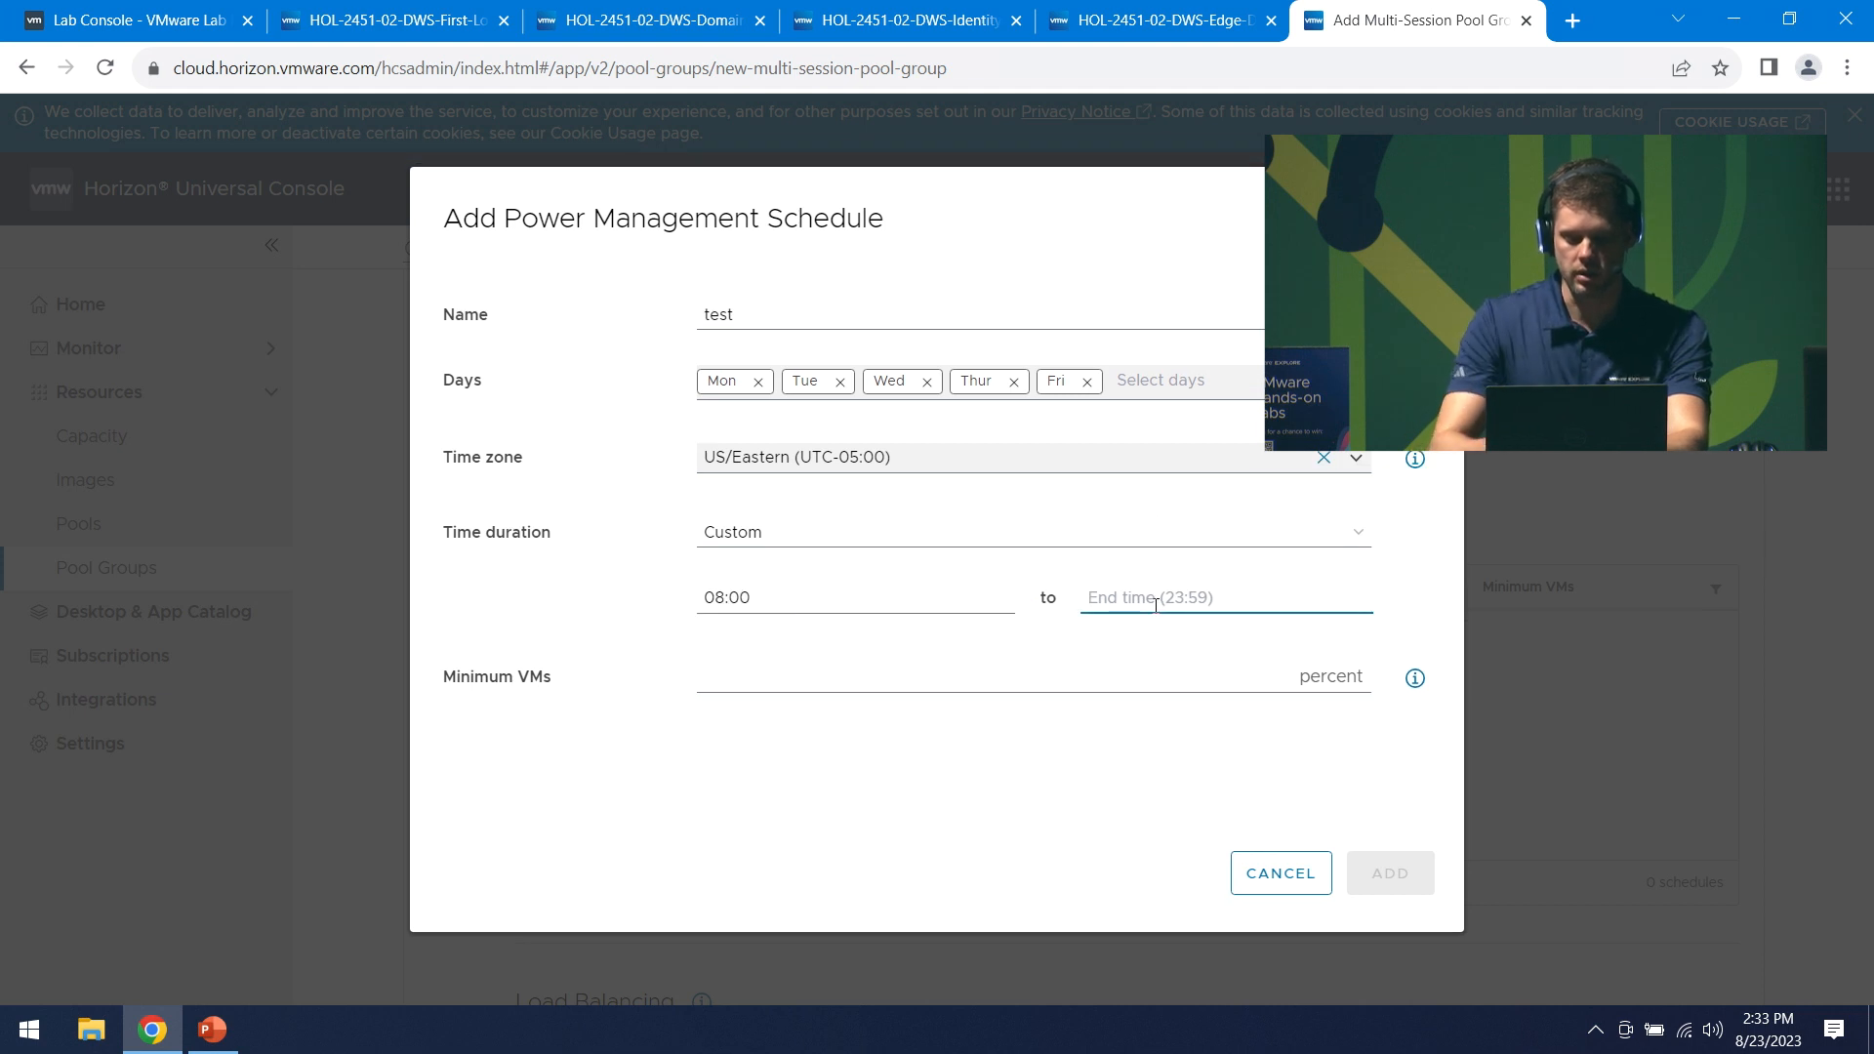
text(17:00)
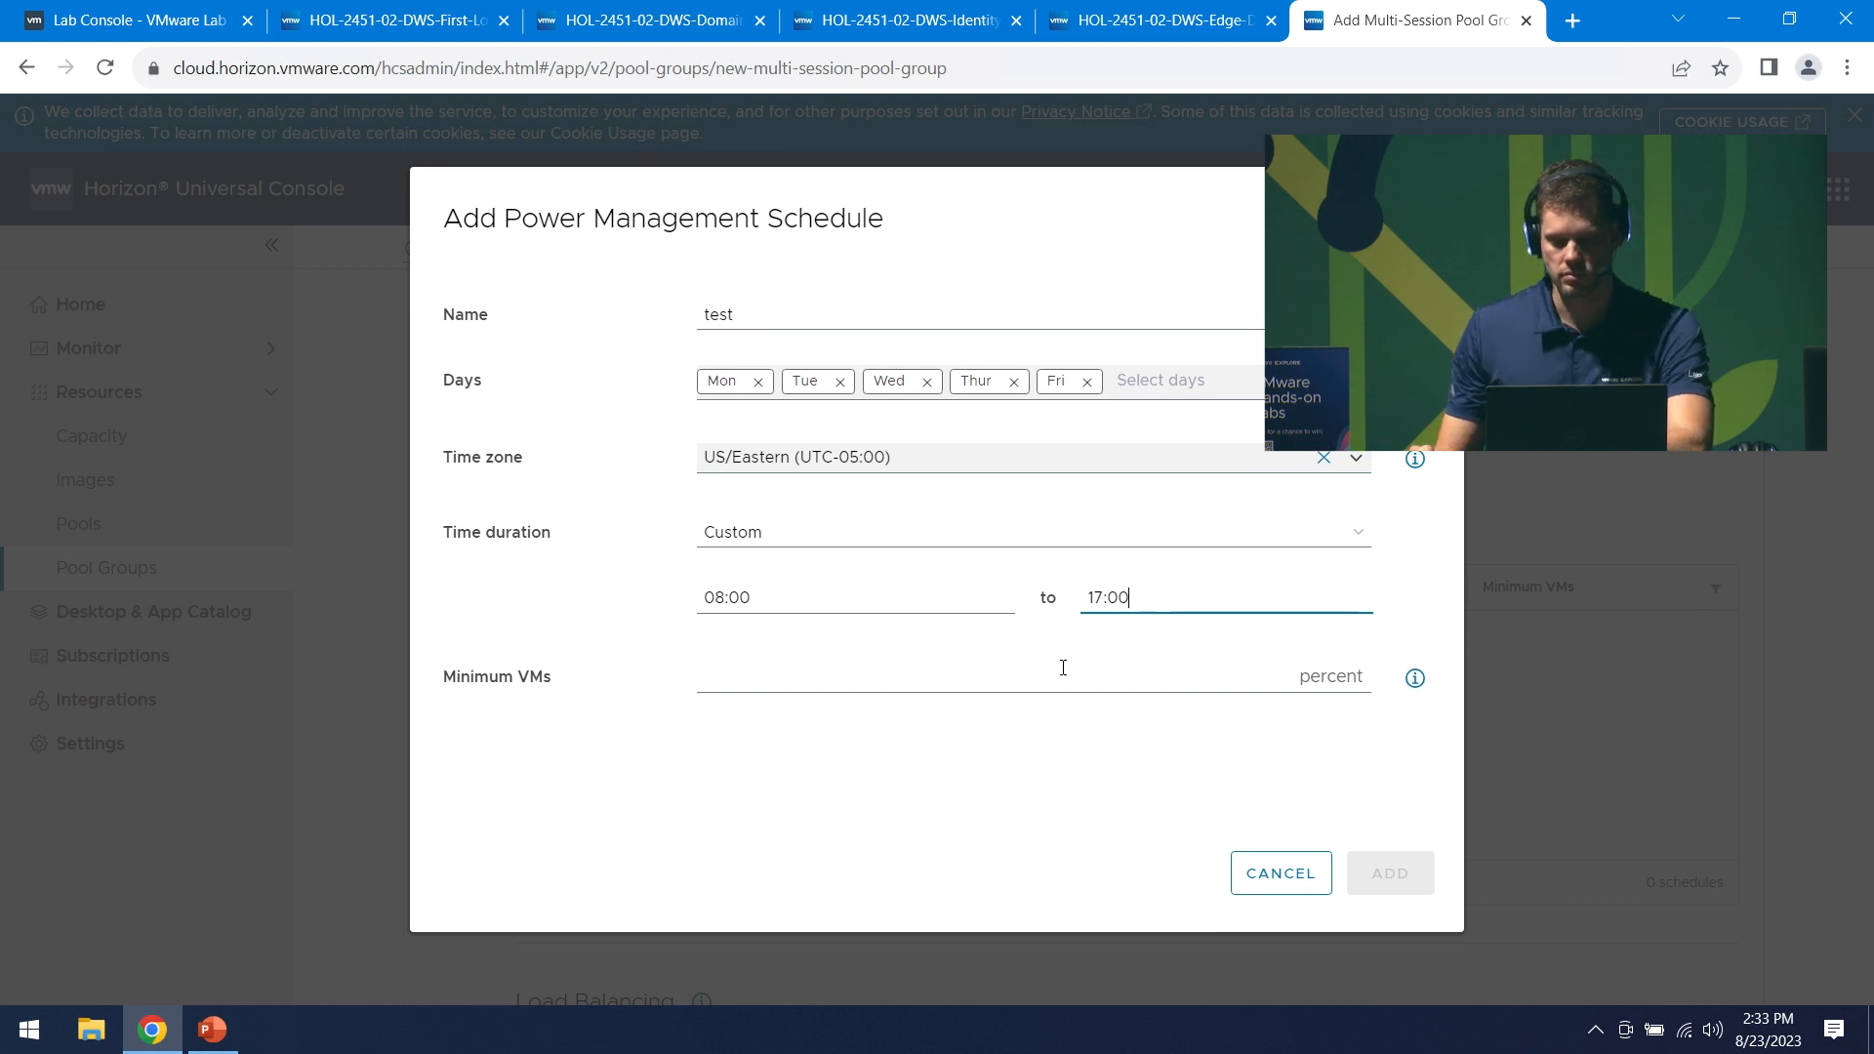
click(1075, 681)
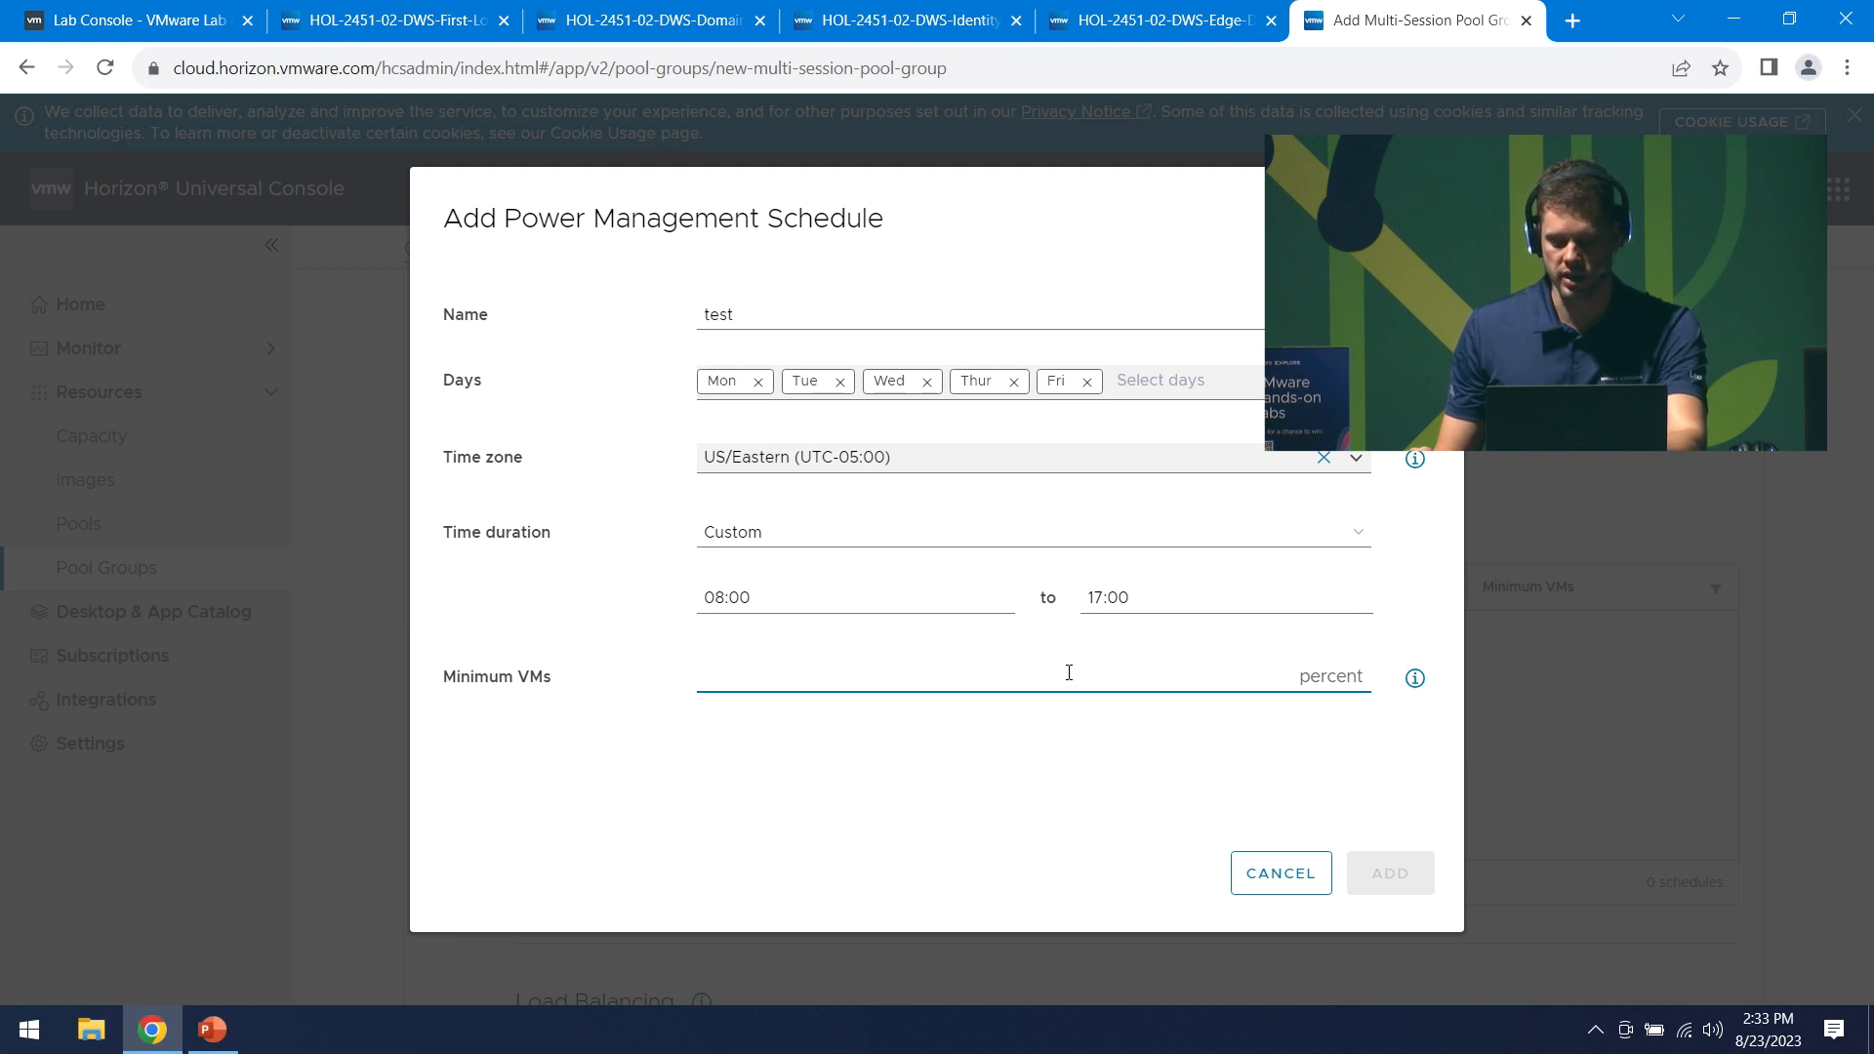
text(20)
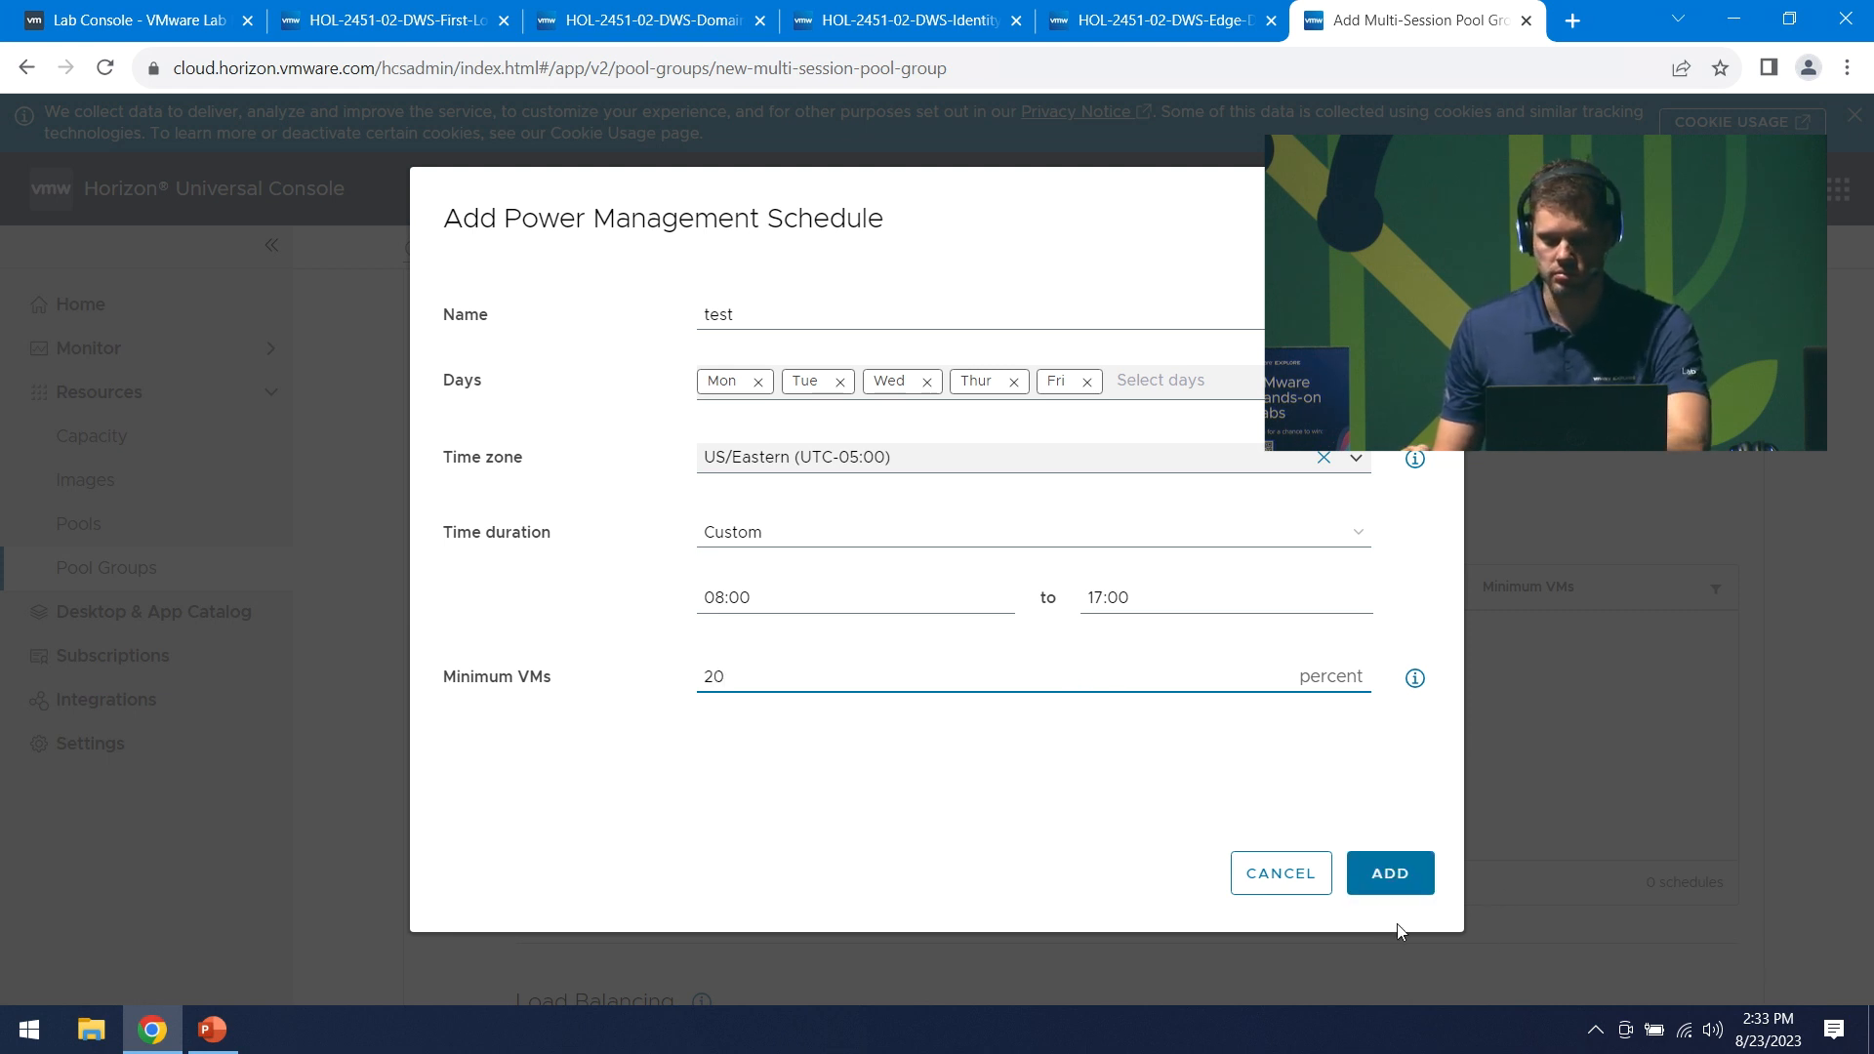
- Add the test schedule to the pool and save the ELW-2451-PG pool group
click(1382, 878)
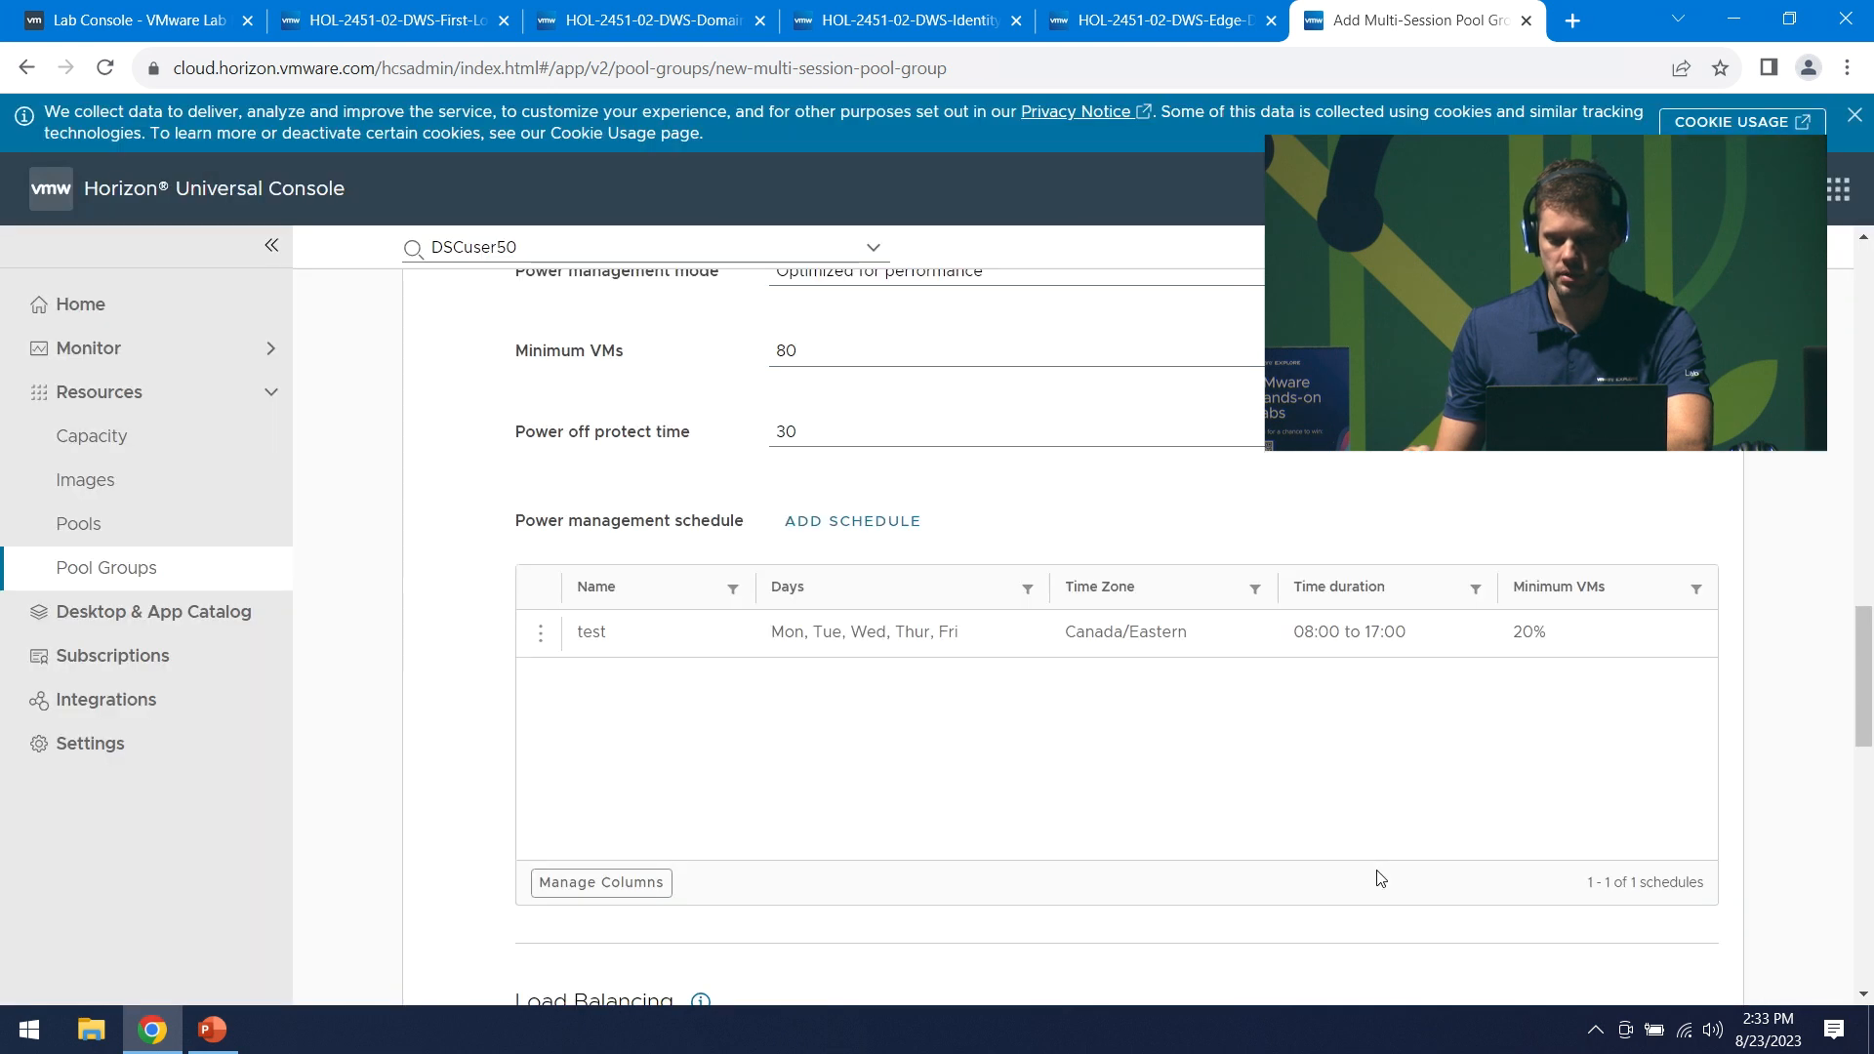
scroll(1512, 719, down, 4)
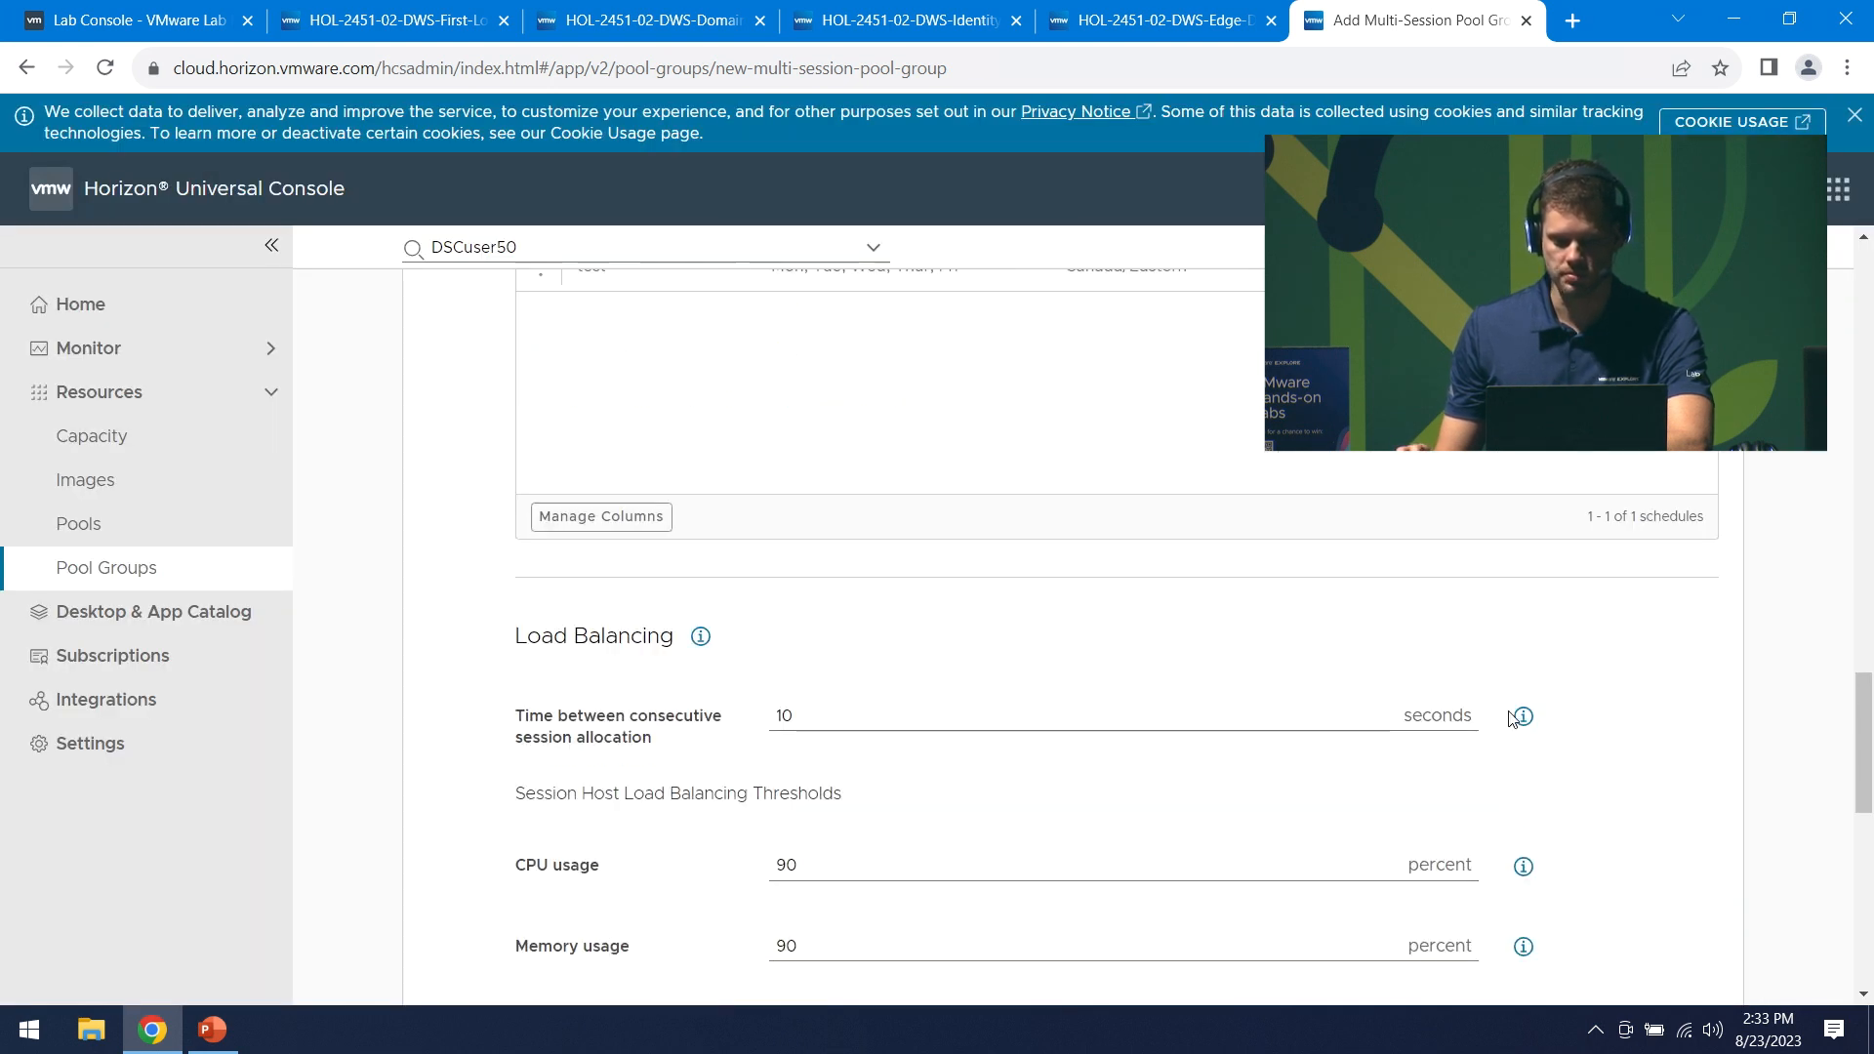
scroll(1512, 719, down, 1)
scroll(1512, 719, down, 1)
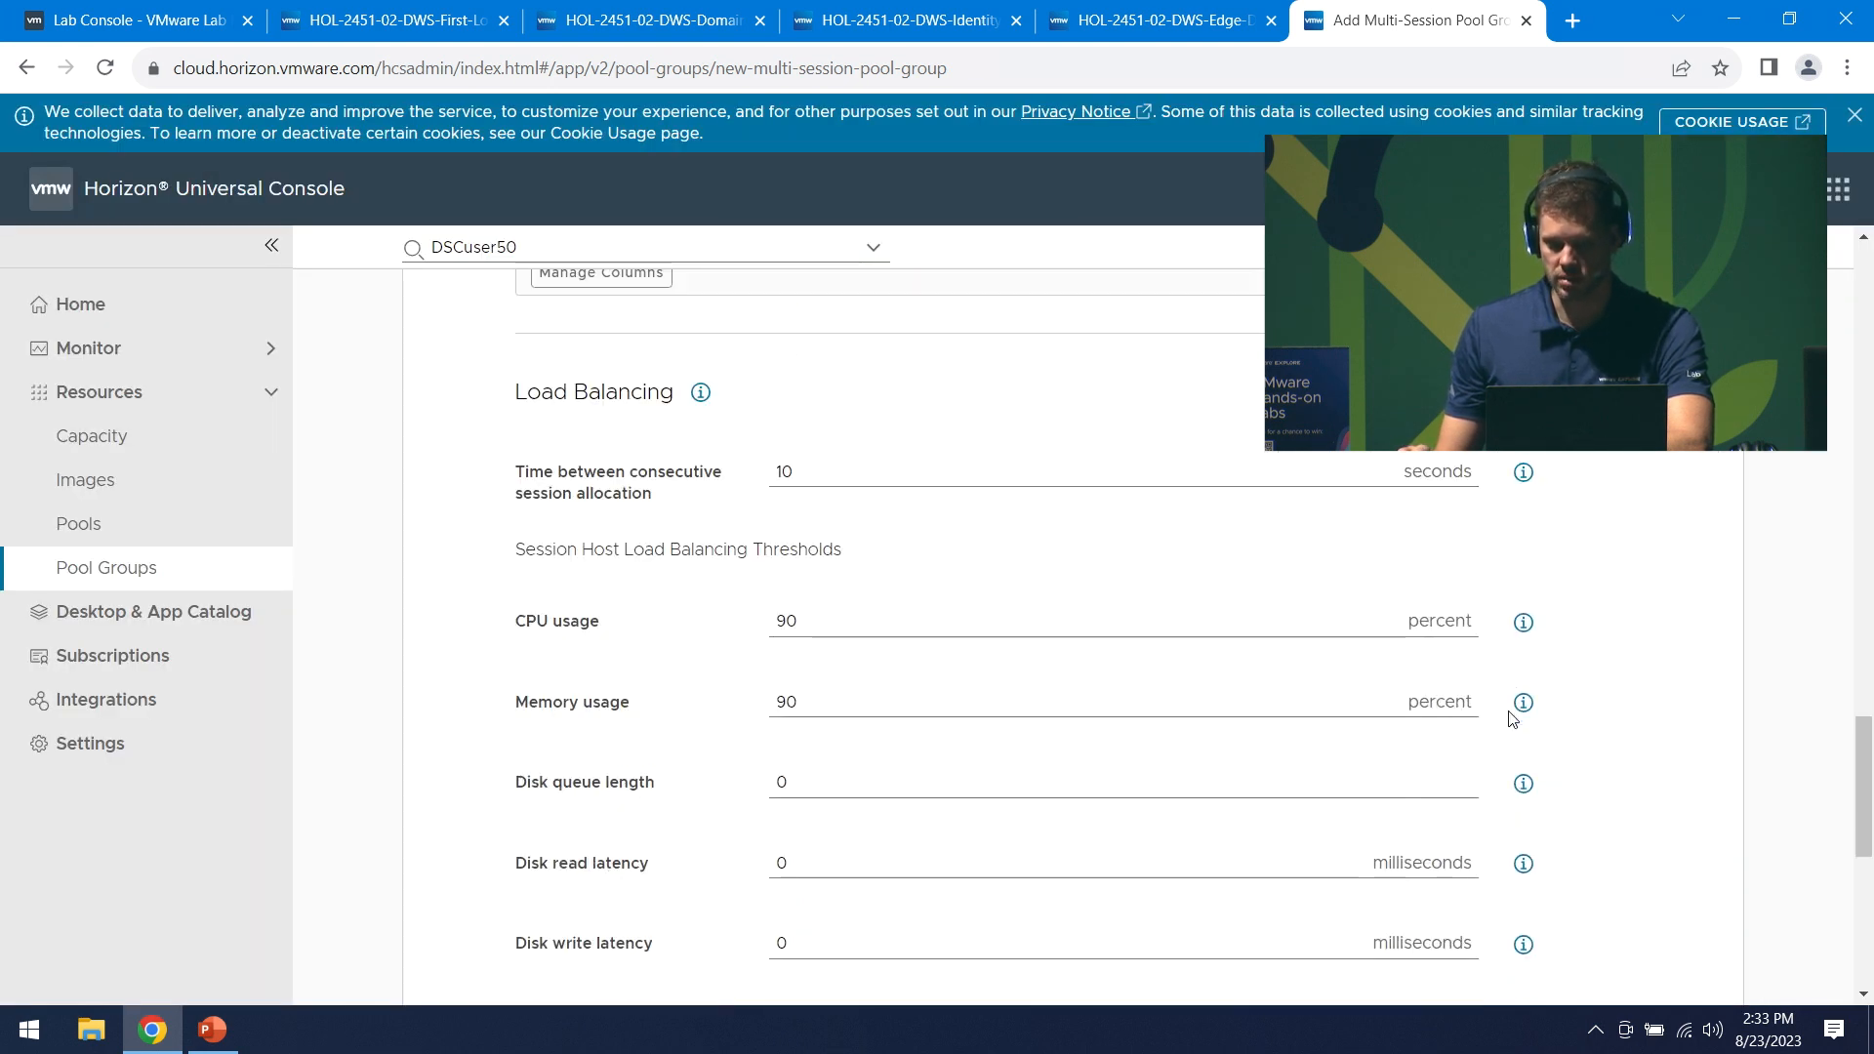
scroll(1512, 720, down, 1)
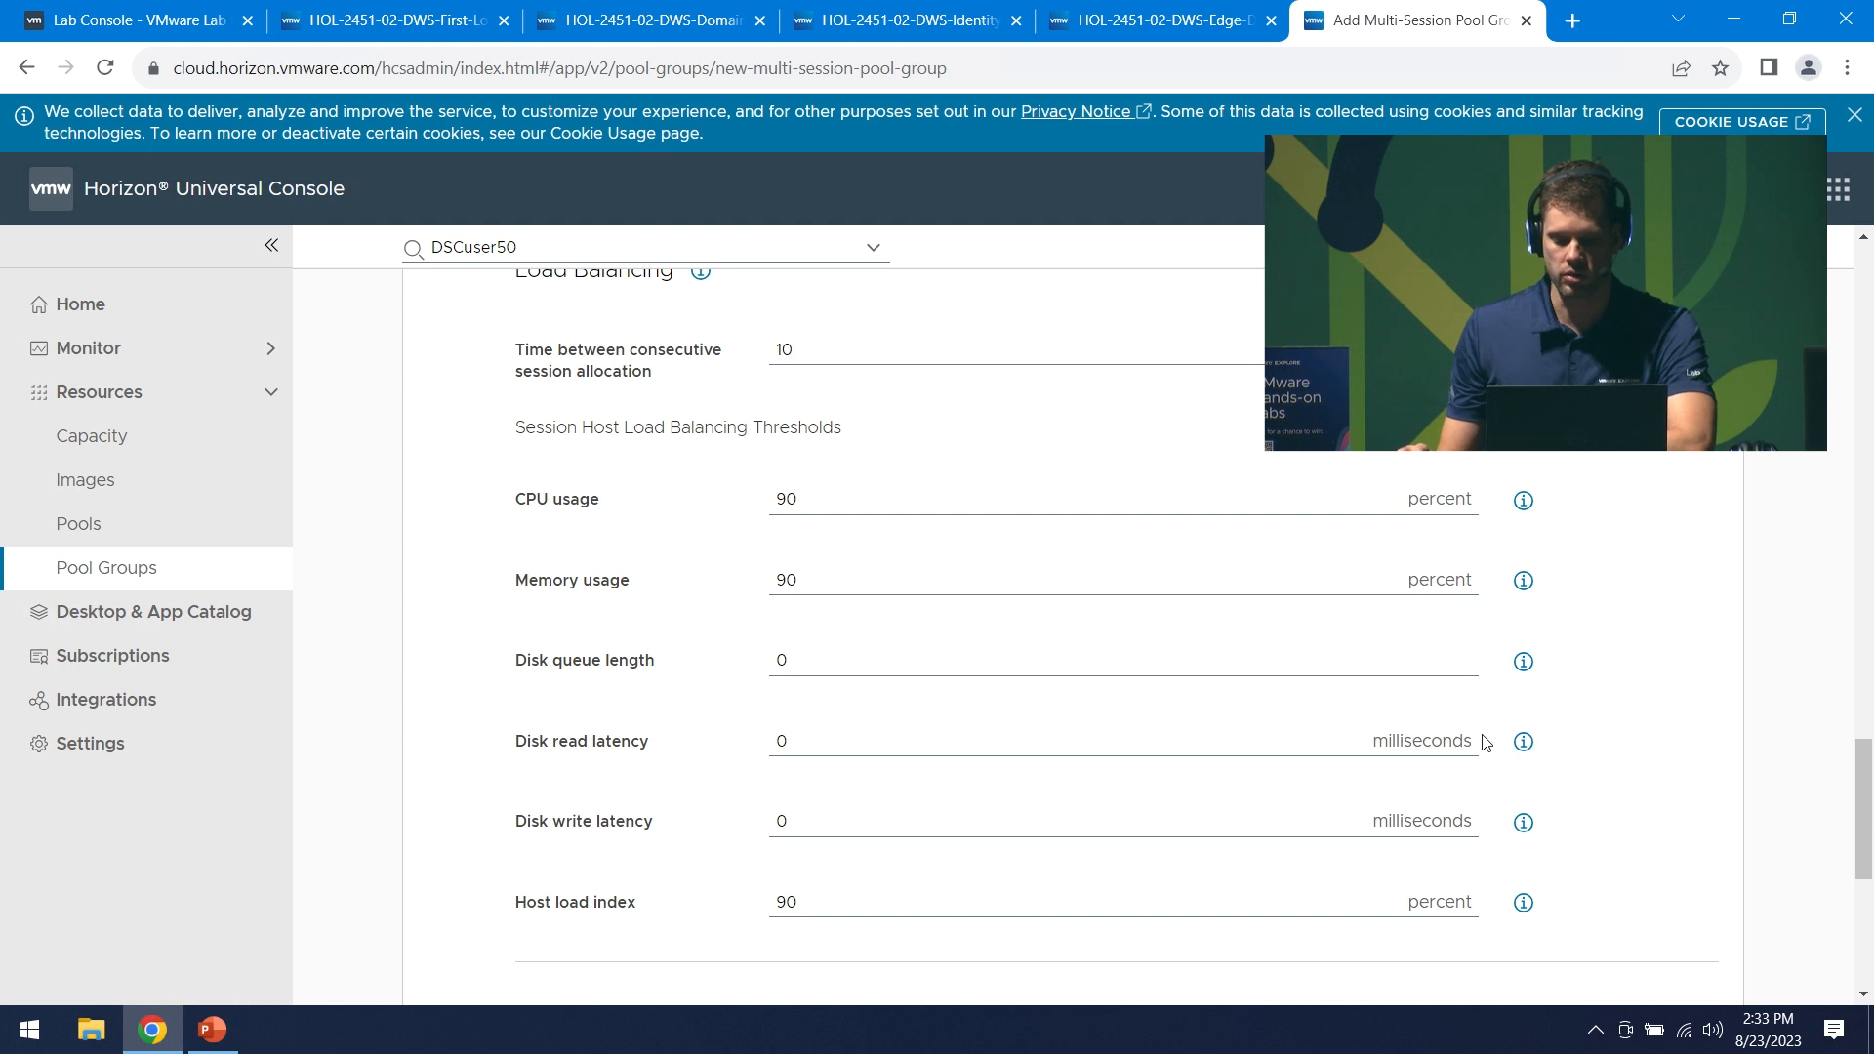
scroll(1615, 691, down, 2)
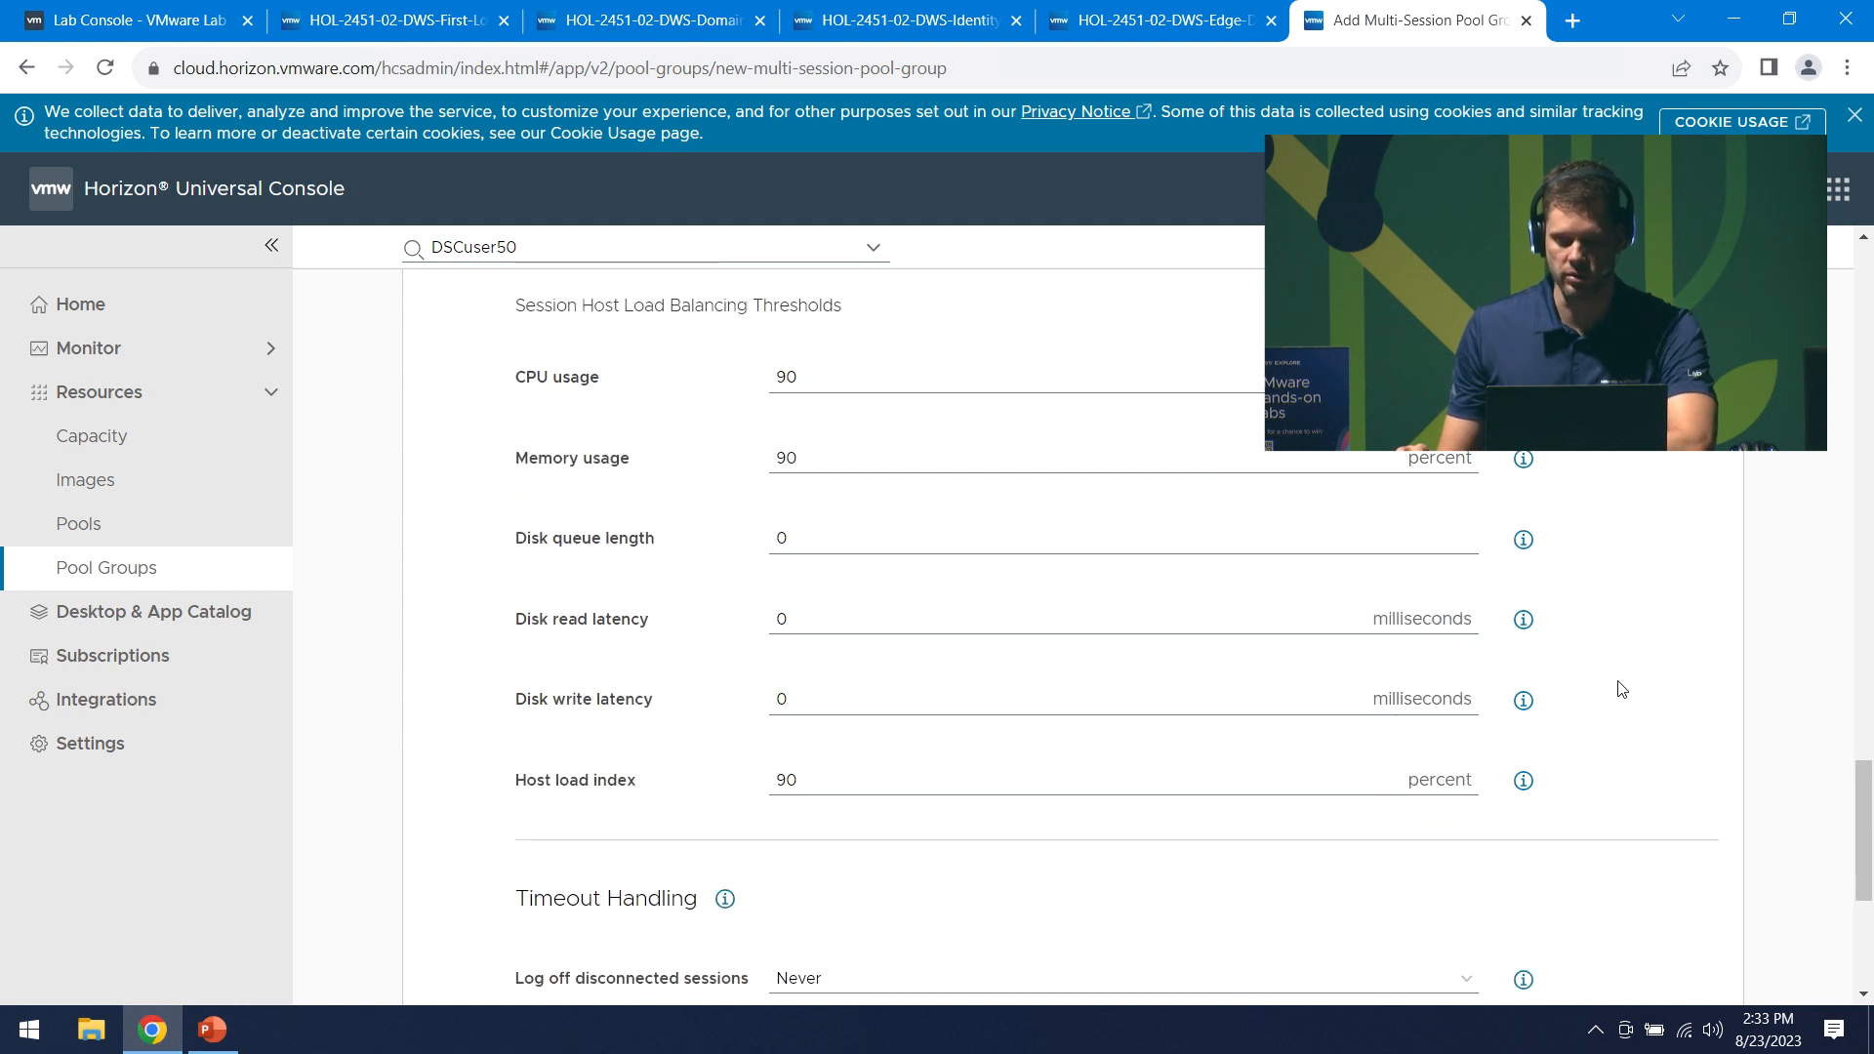
scroll(1622, 691, down, 2)
scroll(1622, 689, down, 2)
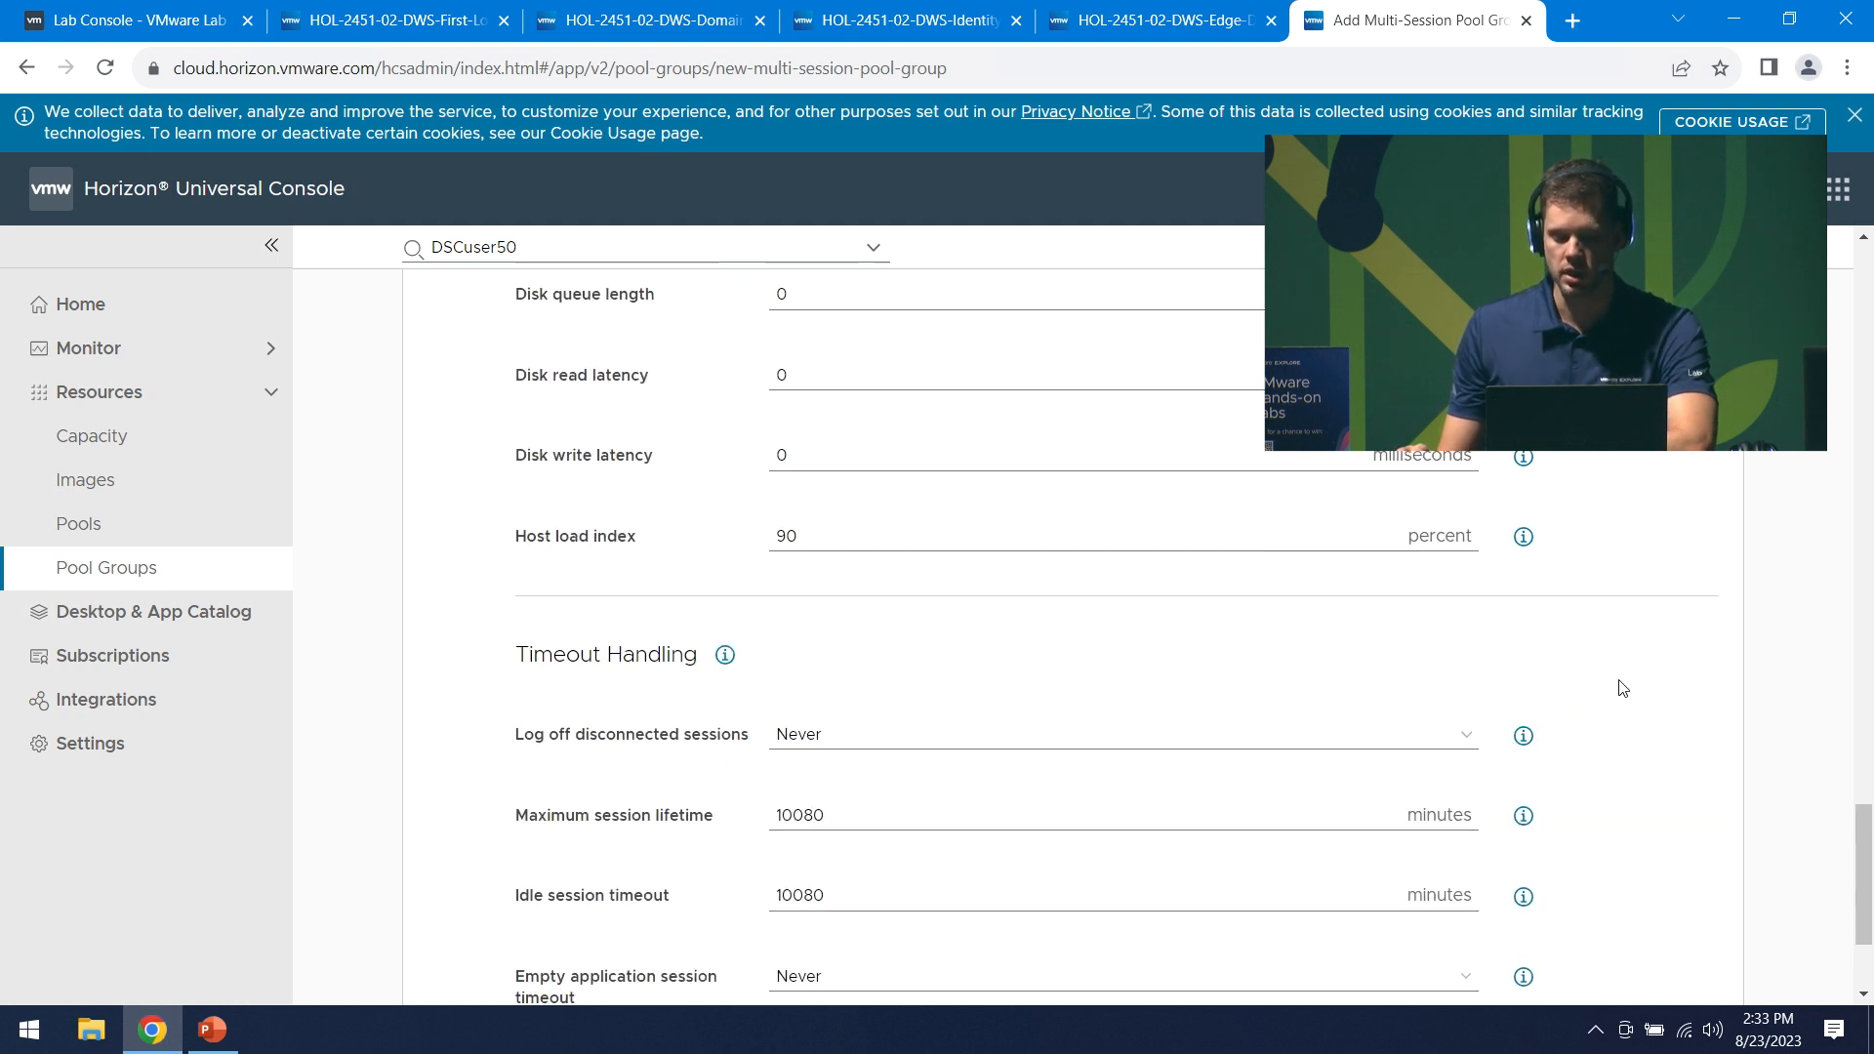
scroll(1621, 688, down, 4)
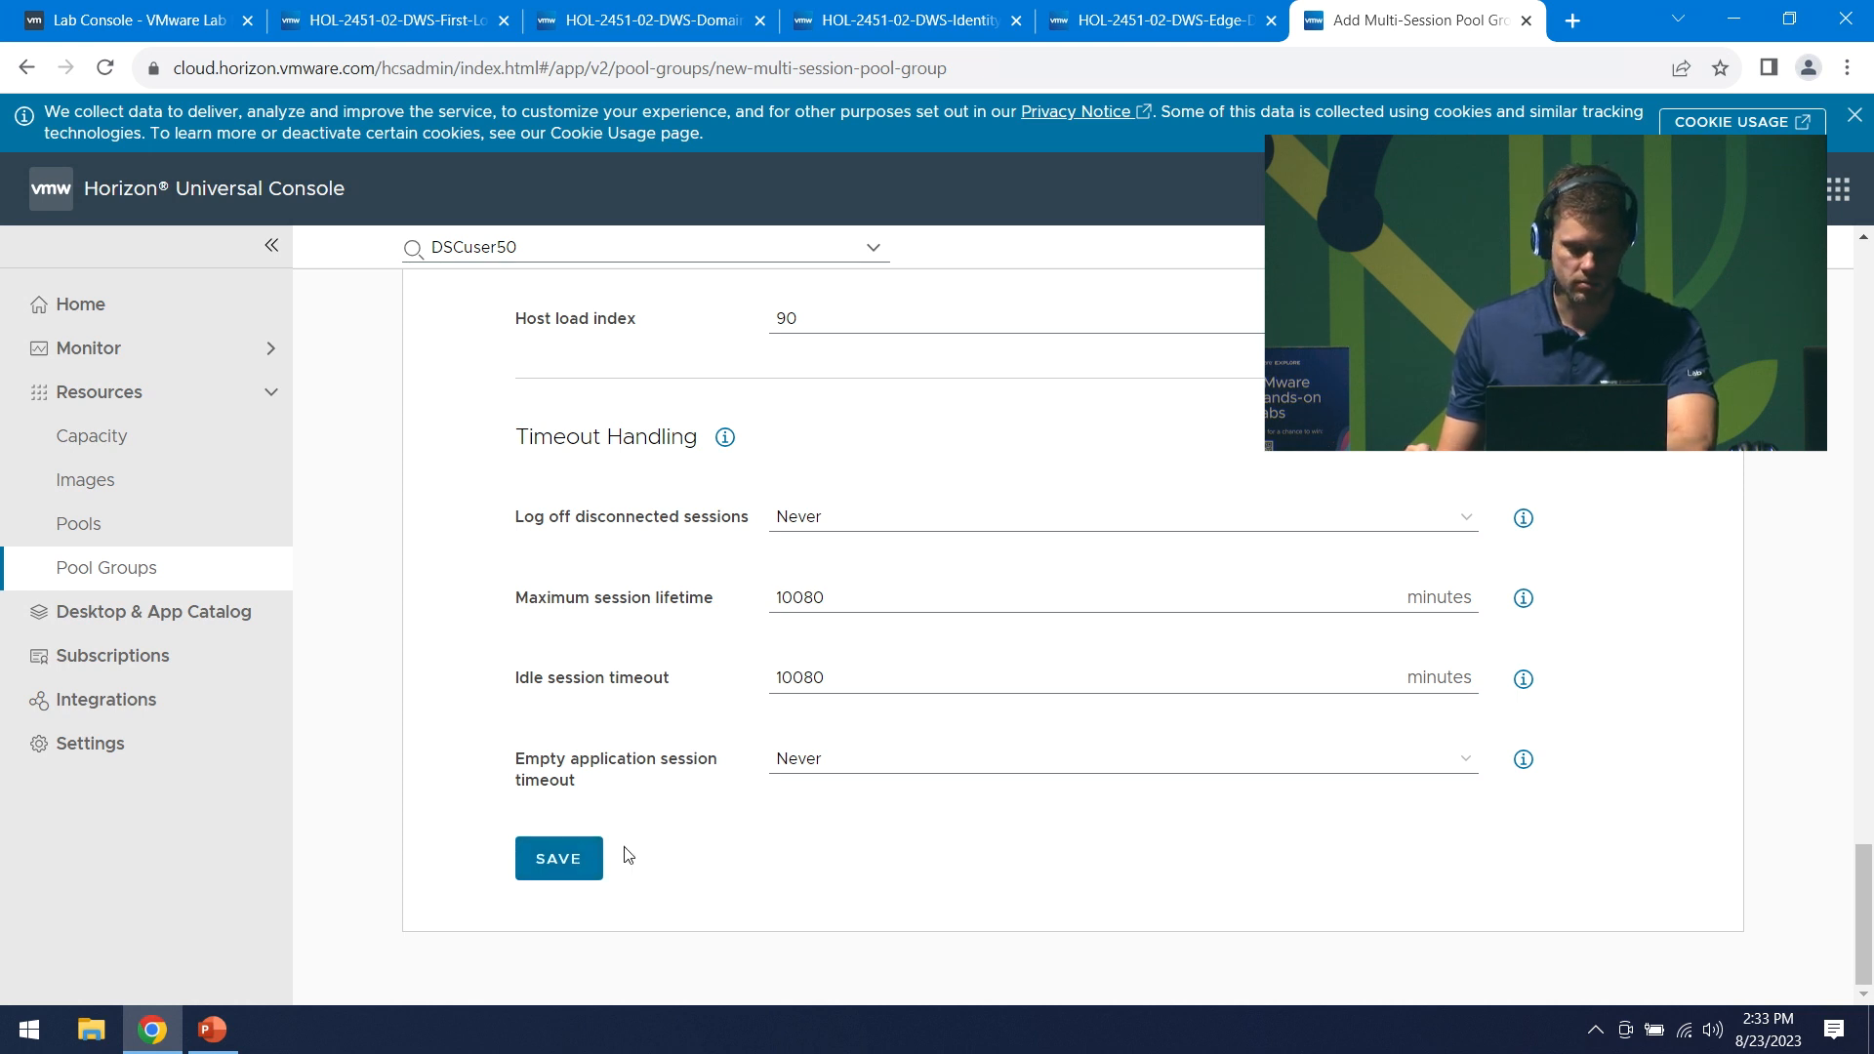
click(571, 850)
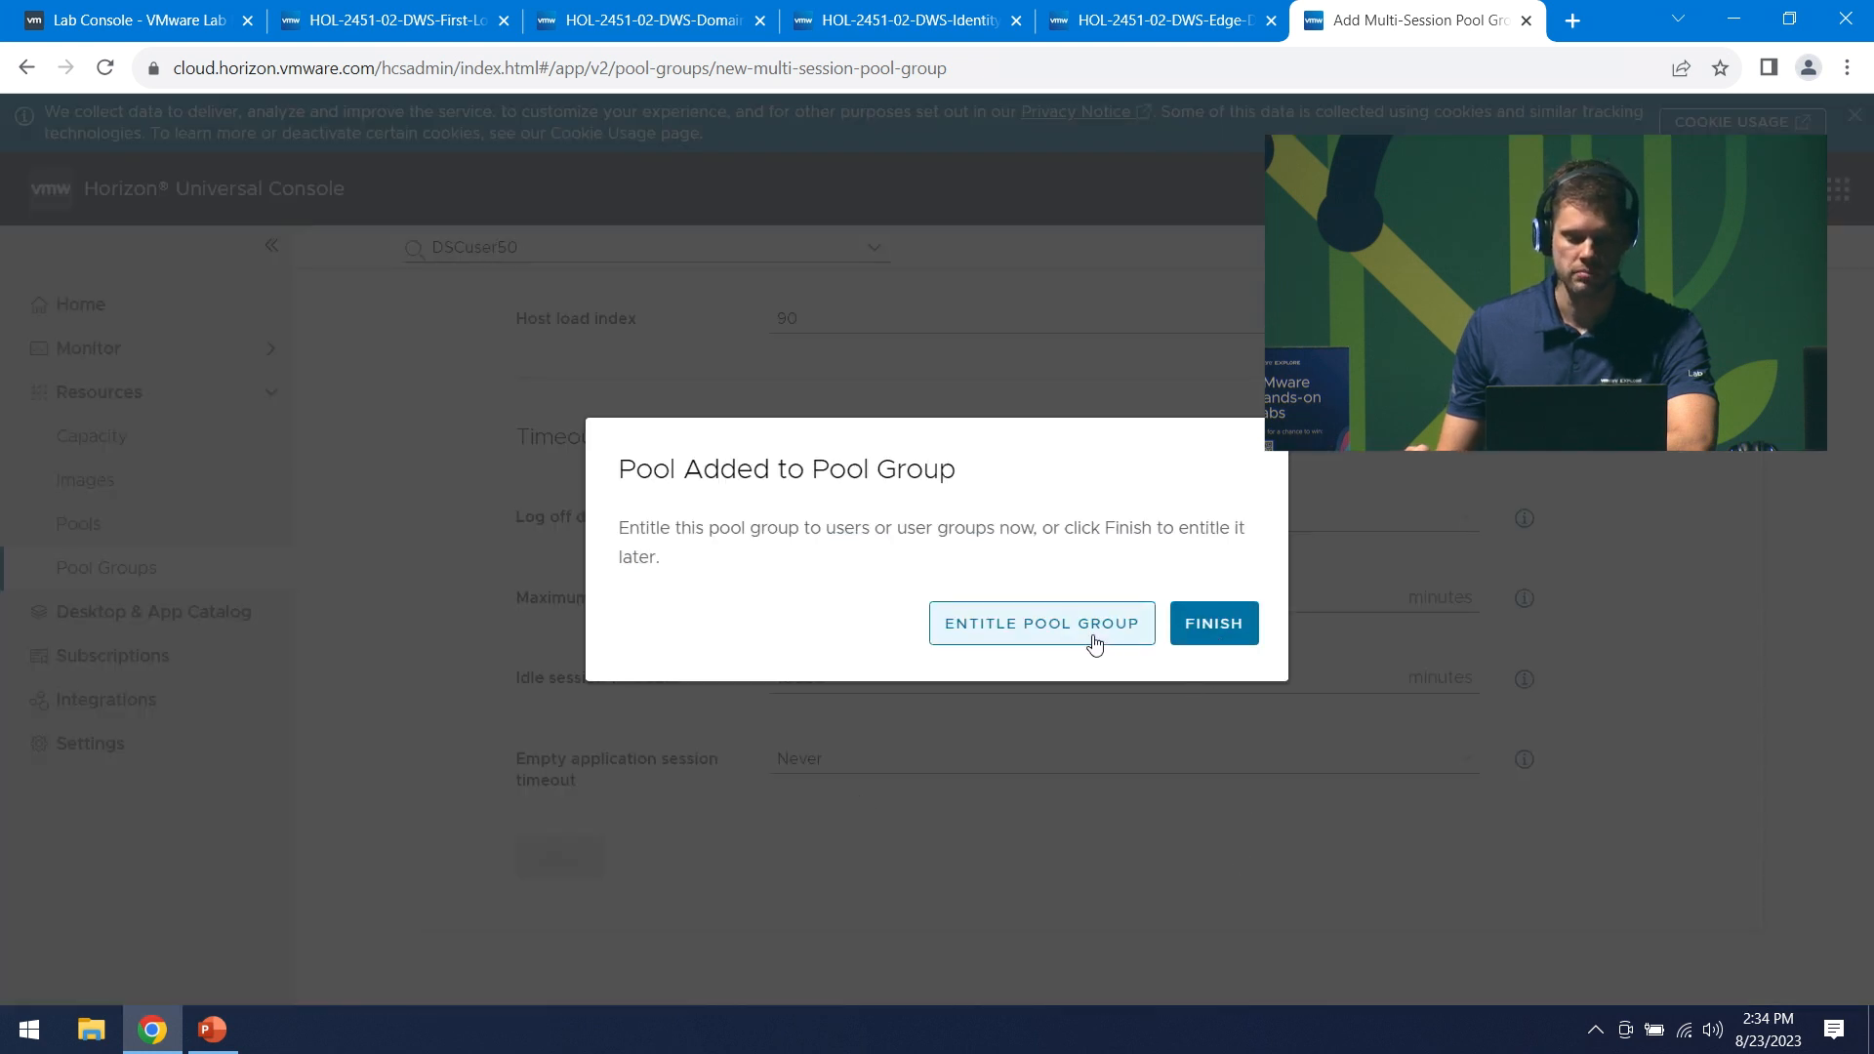
- Finish without entitling users and go to the Desktop & App Catalog
click(1232, 634)
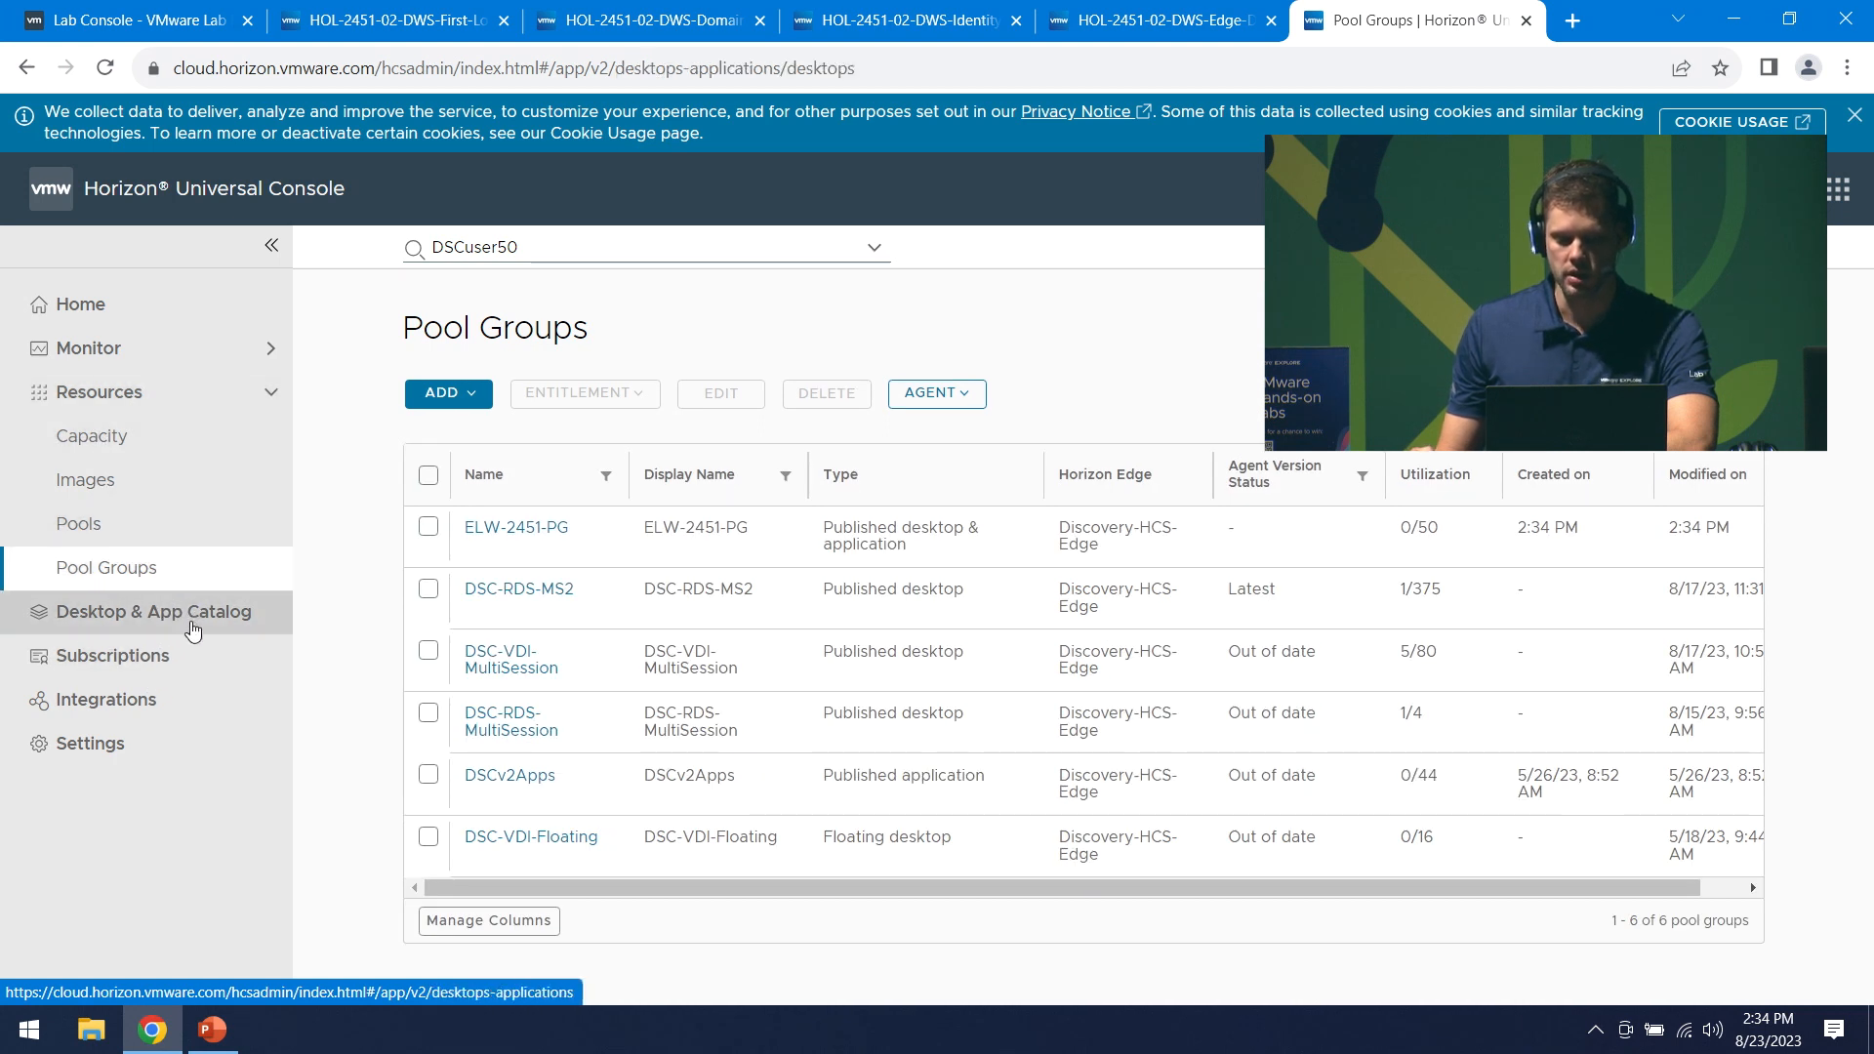
click(191, 626)
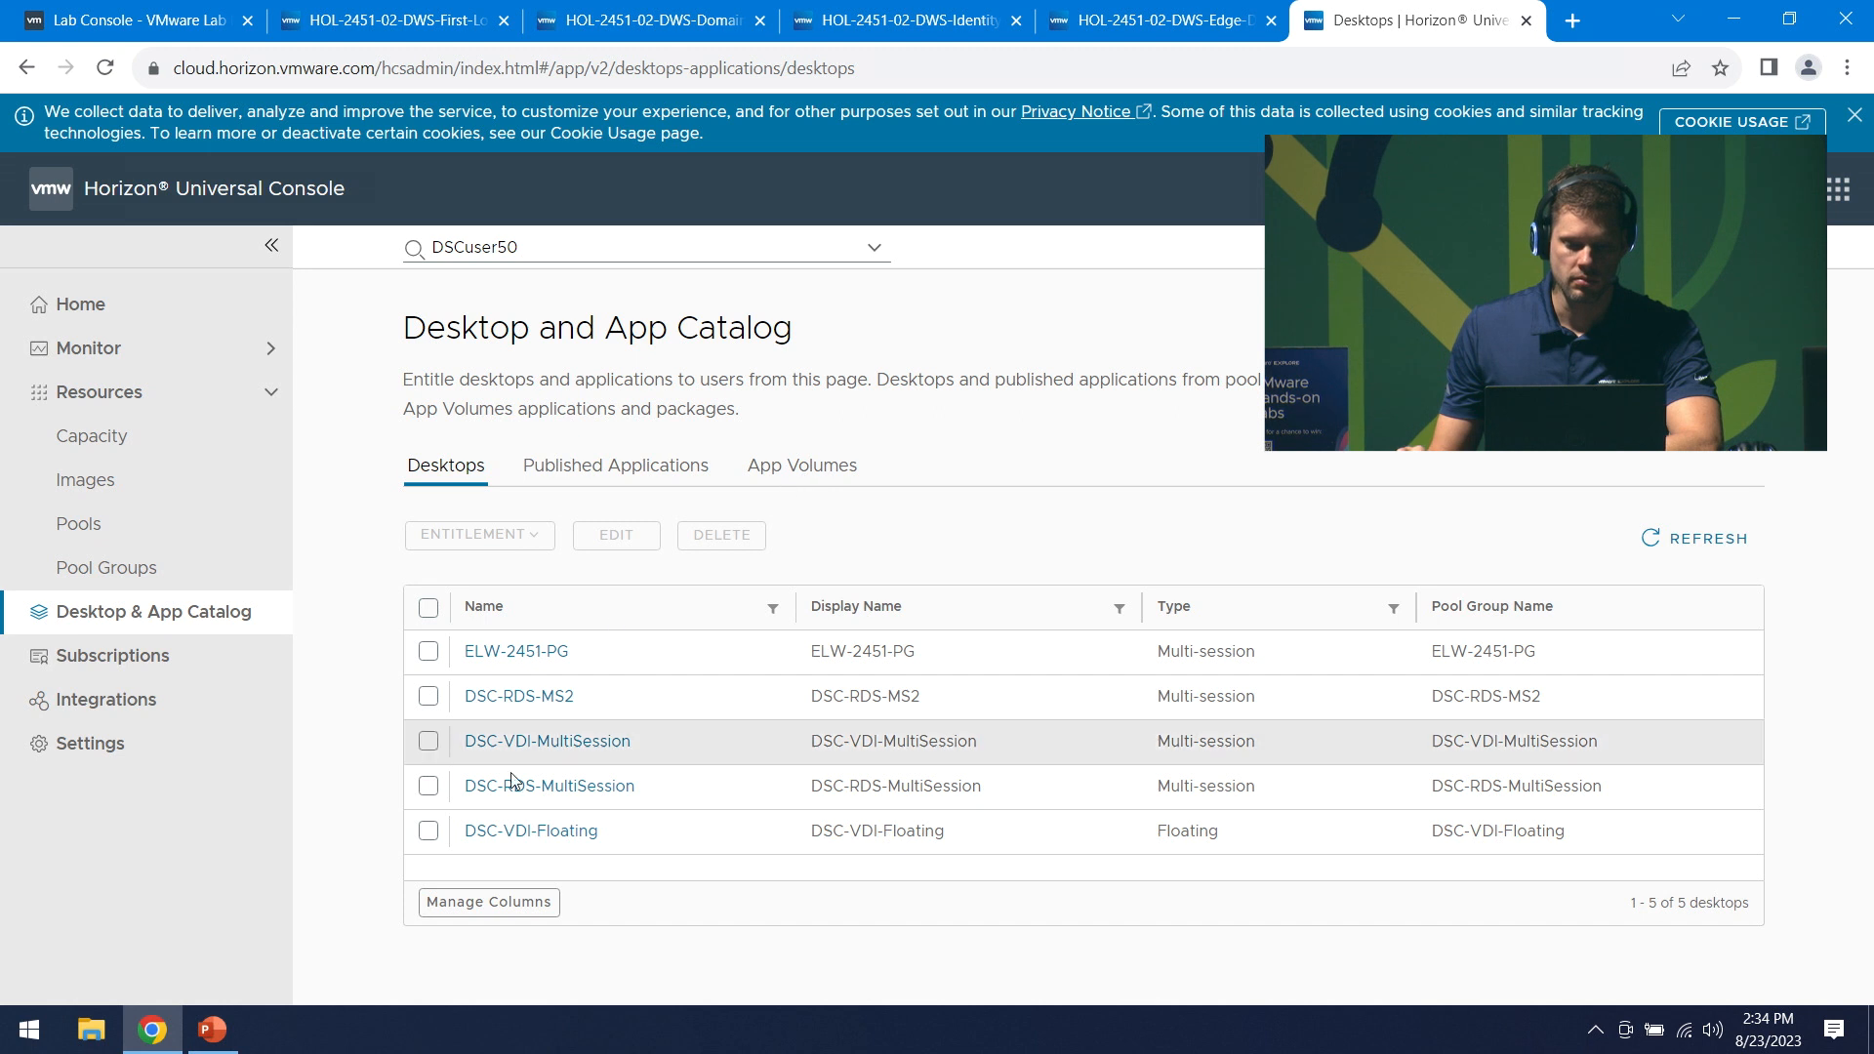
- Entitle DSC-VDI-MultiSession to one vmwdp.com domain user with user type Users and save
click(428, 741)
click(539, 536)
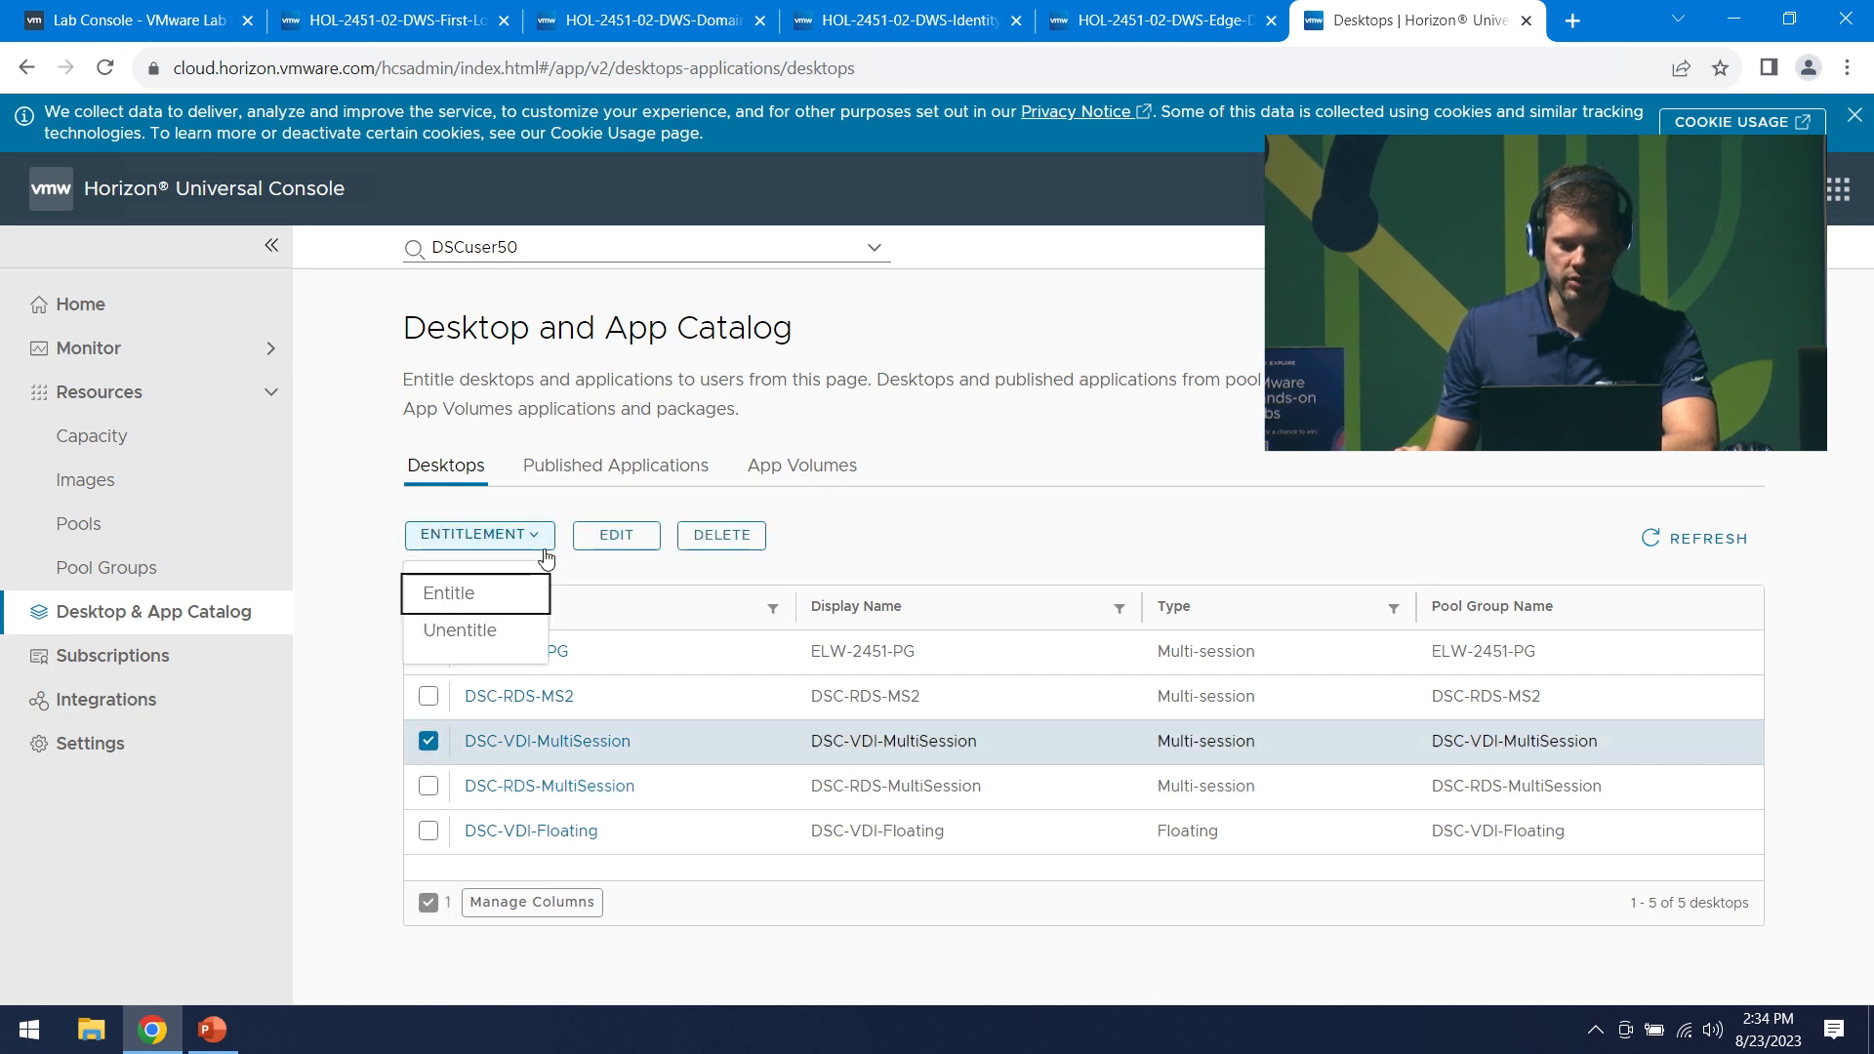
click(501, 607)
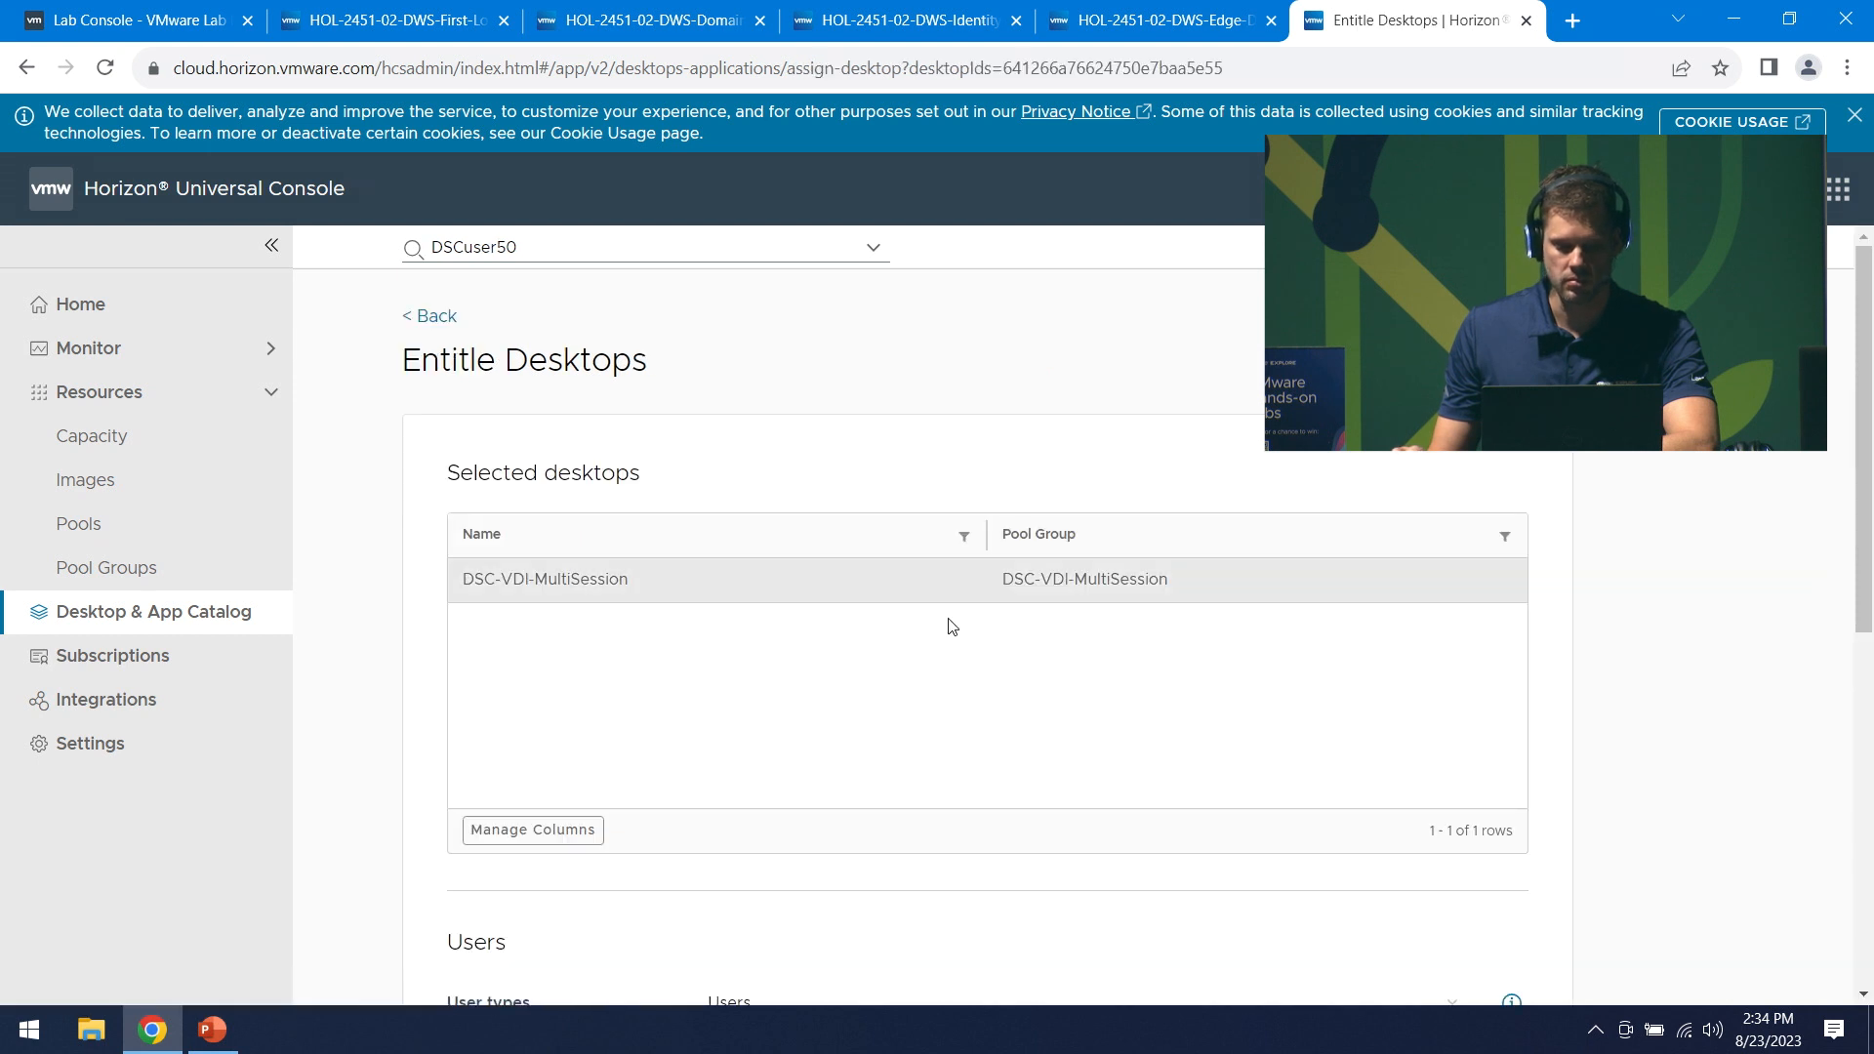
scroll(932, 734, down, 2)
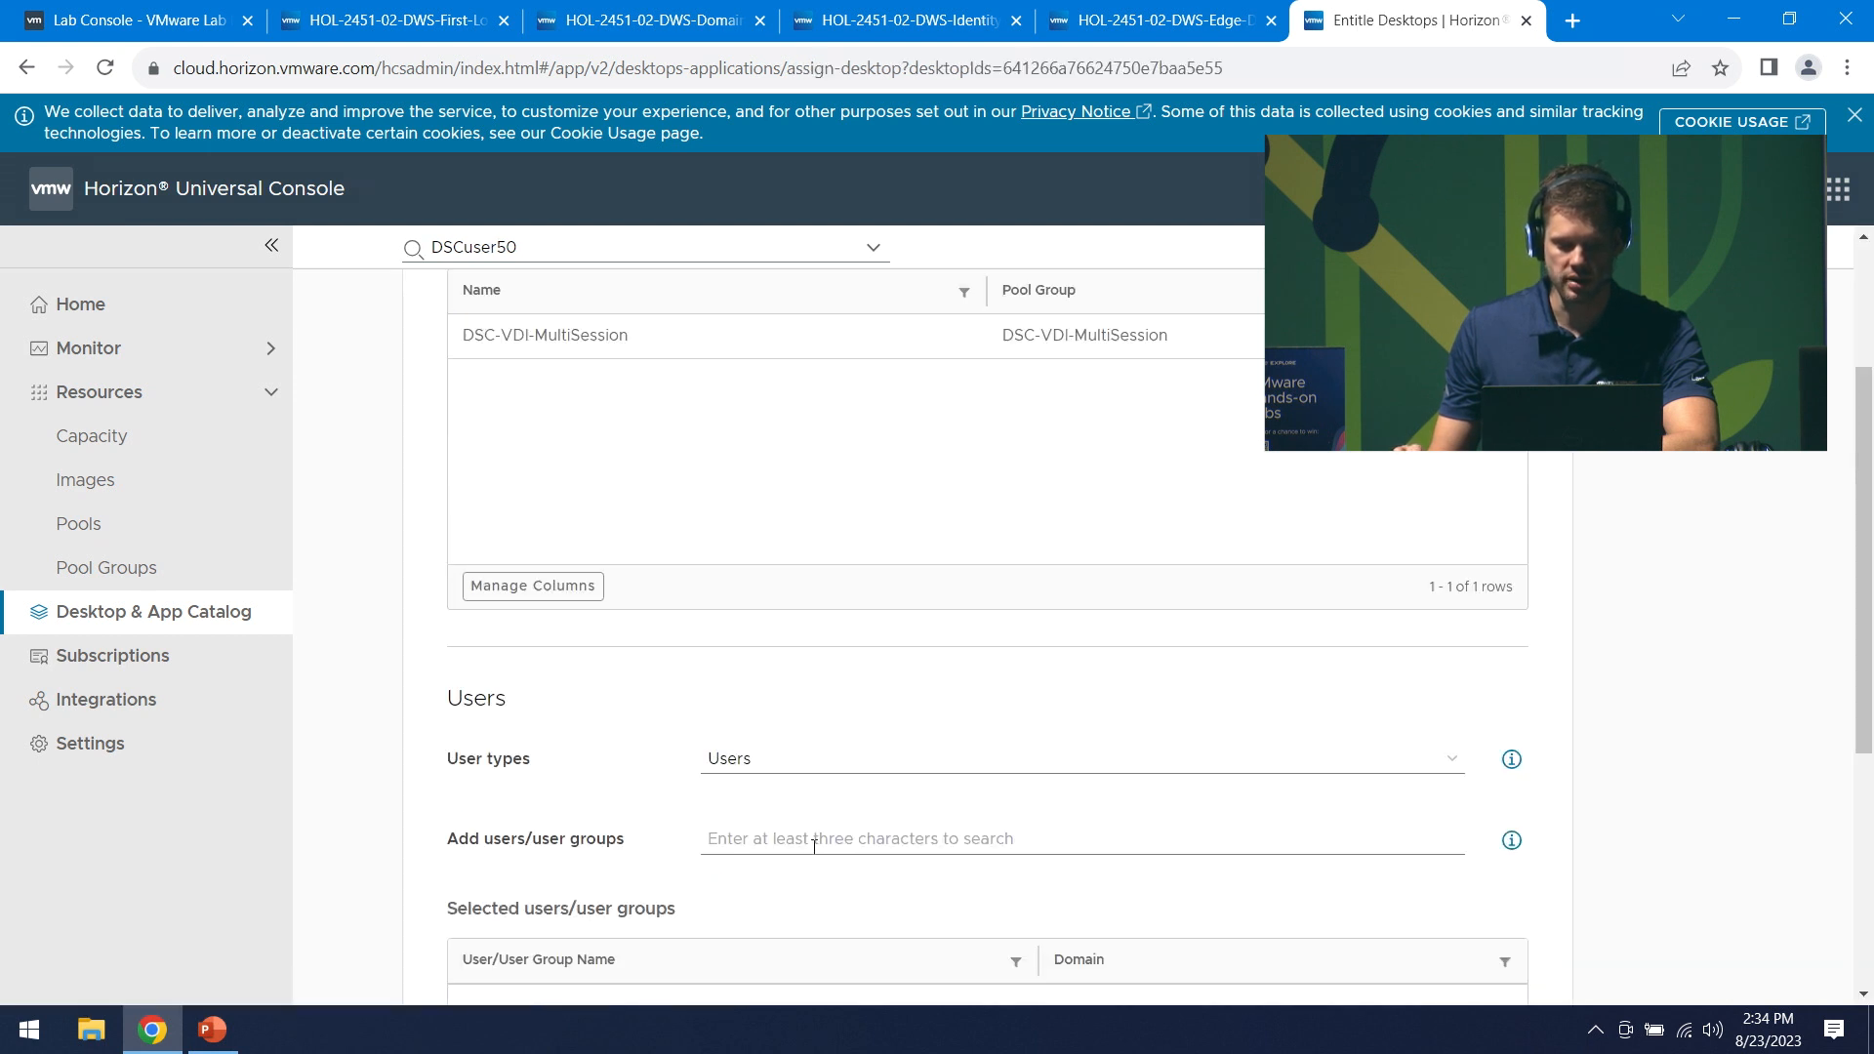
click(880, 769)
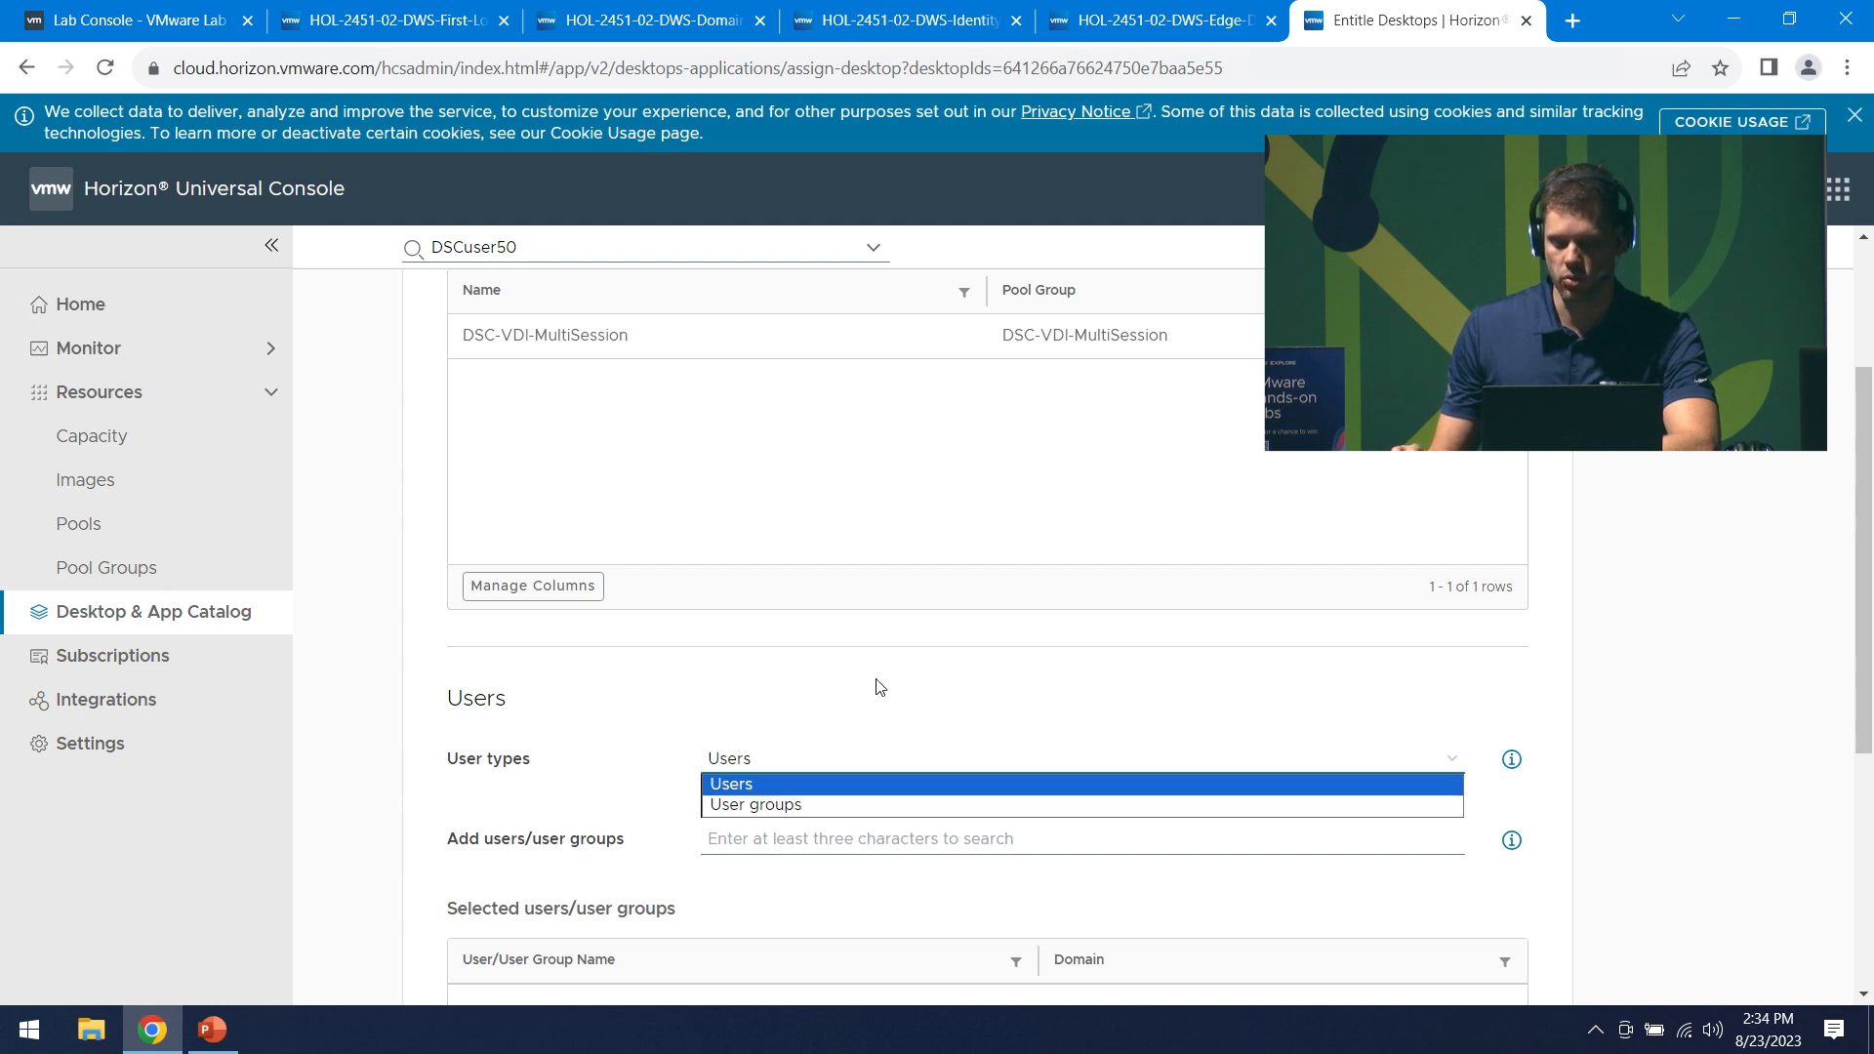
click(928, 749)
click(835, 845)
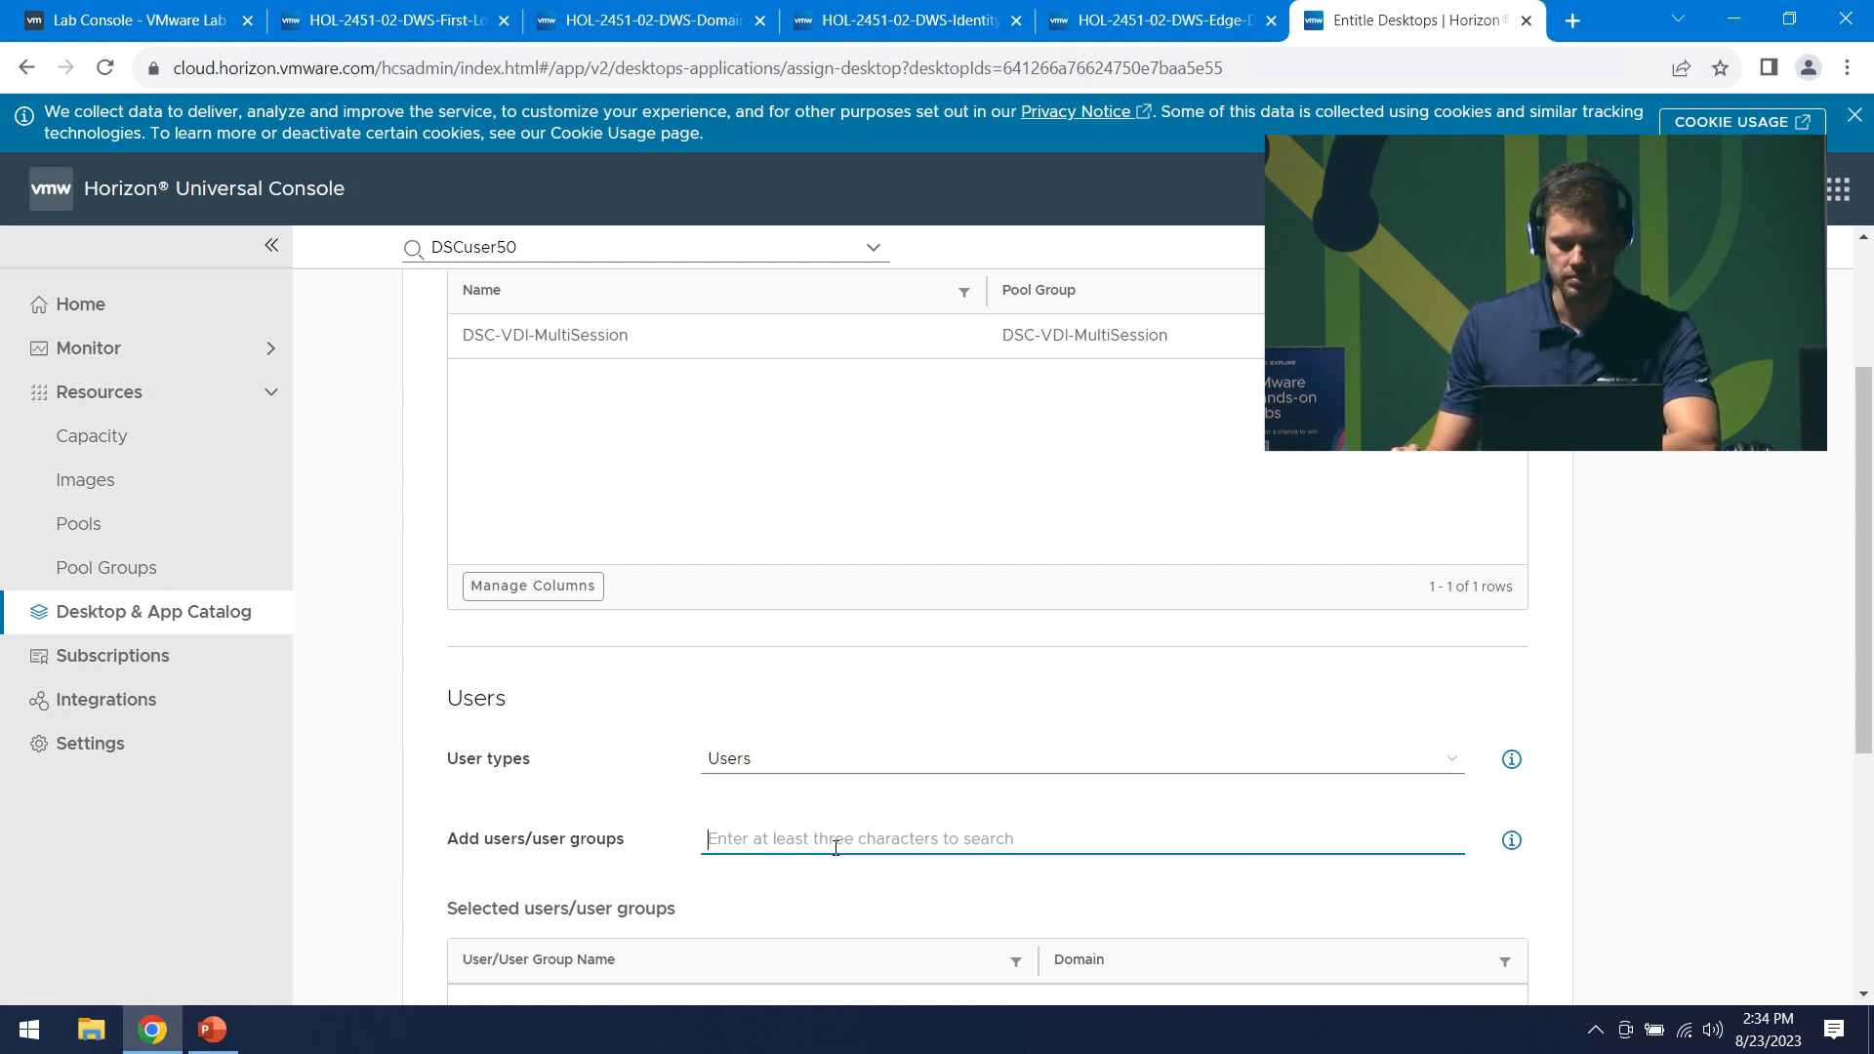
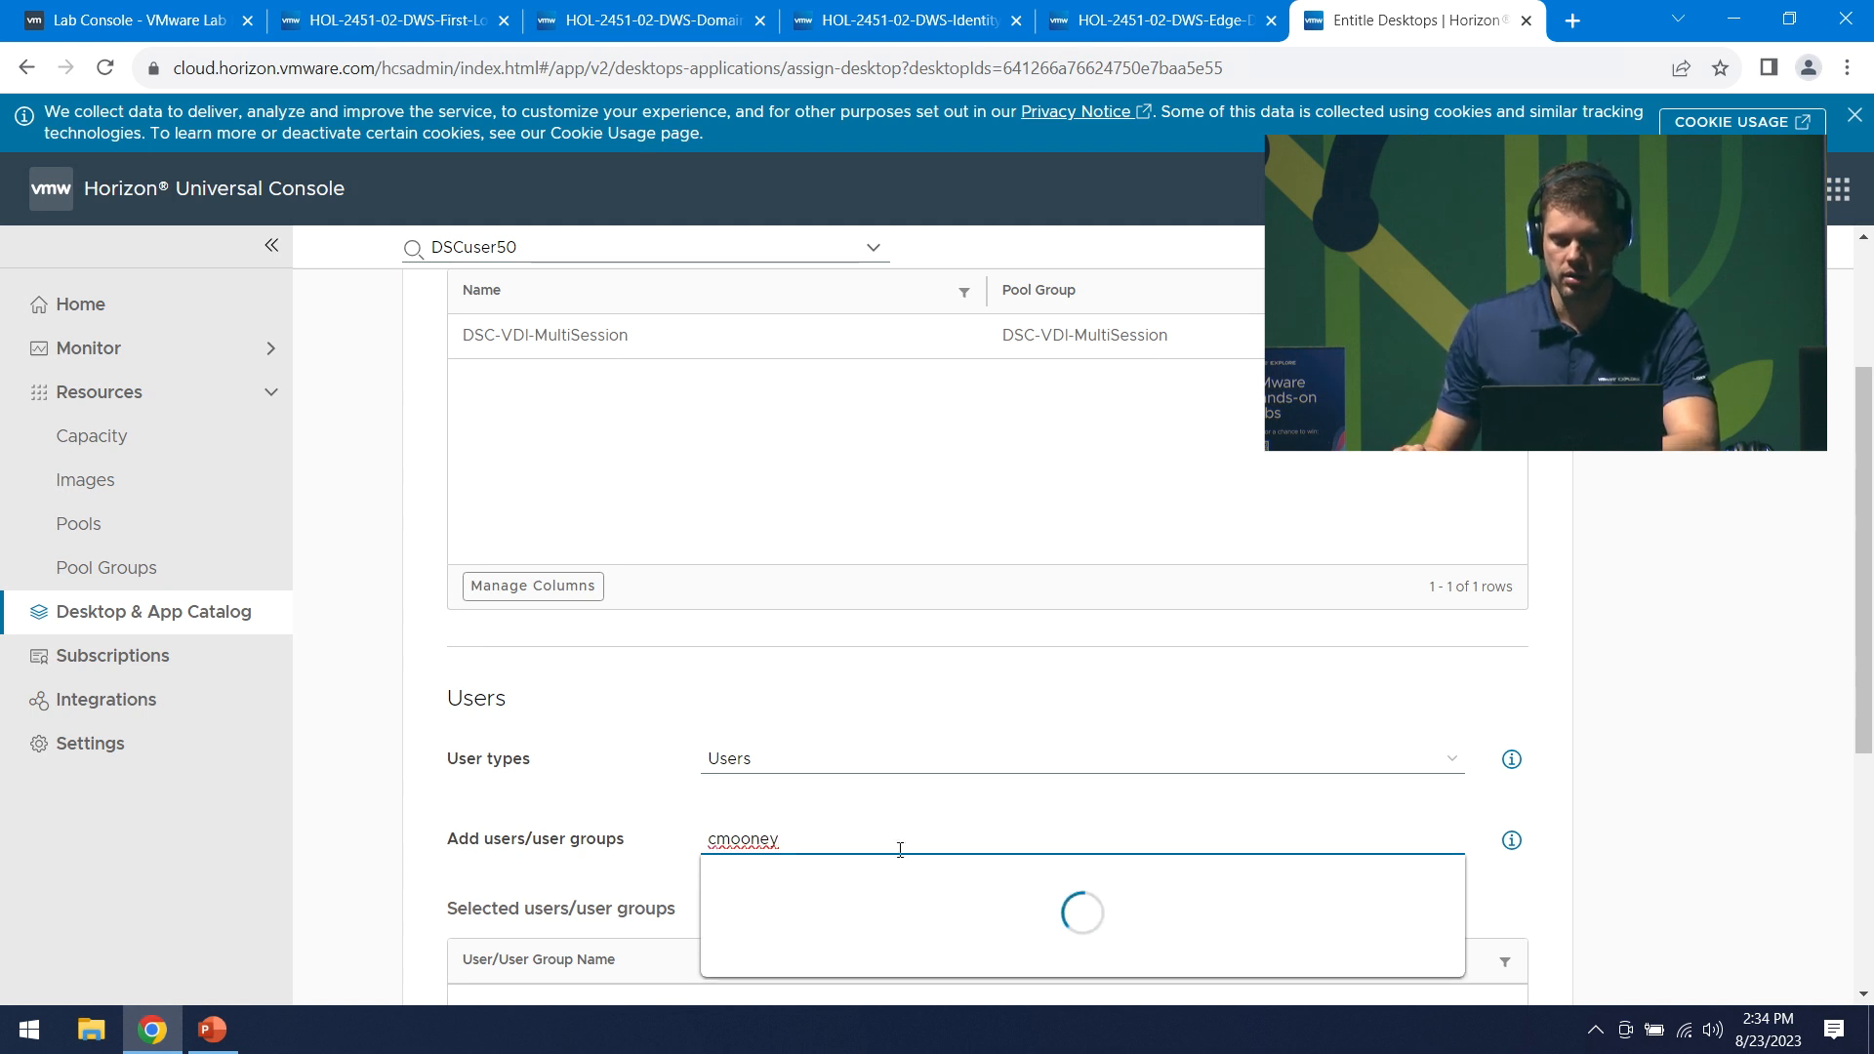
click(890, 893)
scroll(1139, 799, down, 1)
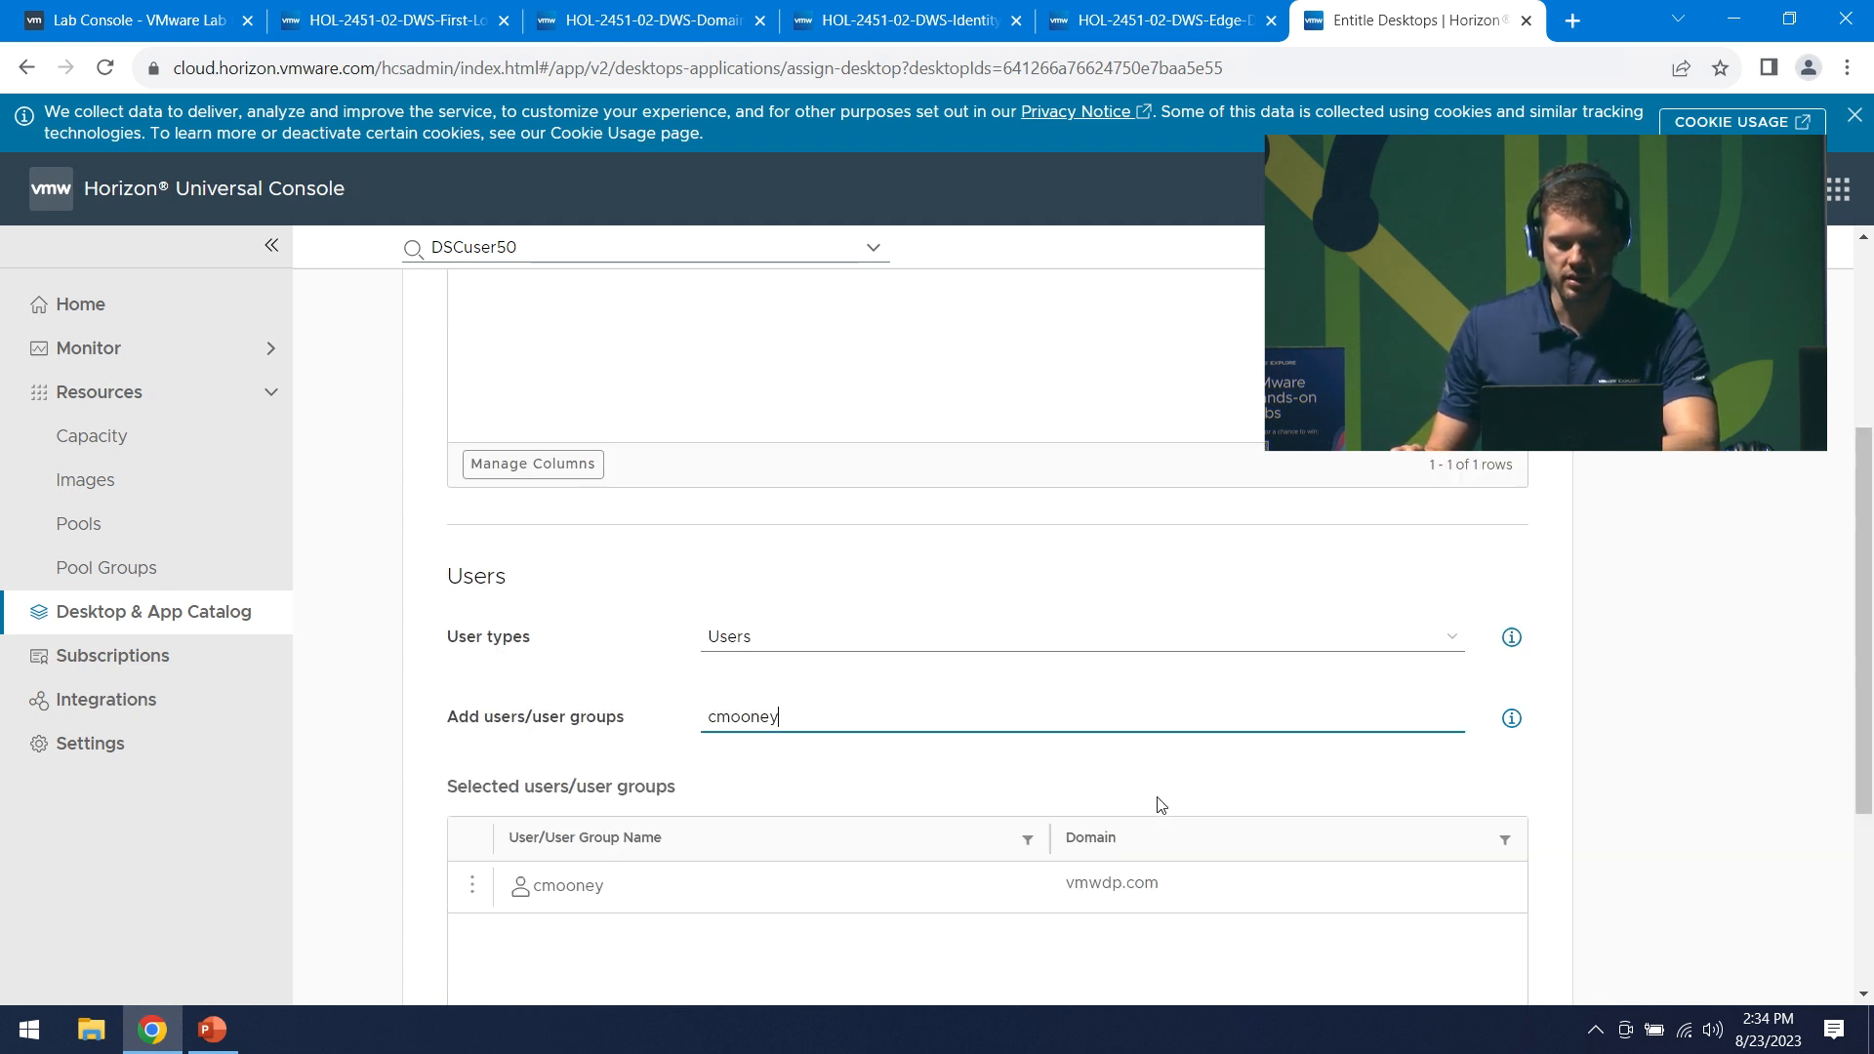
scroll(1160, 804, down, 2)
scroll(1161, 804, down, 1)
click(490, 888)
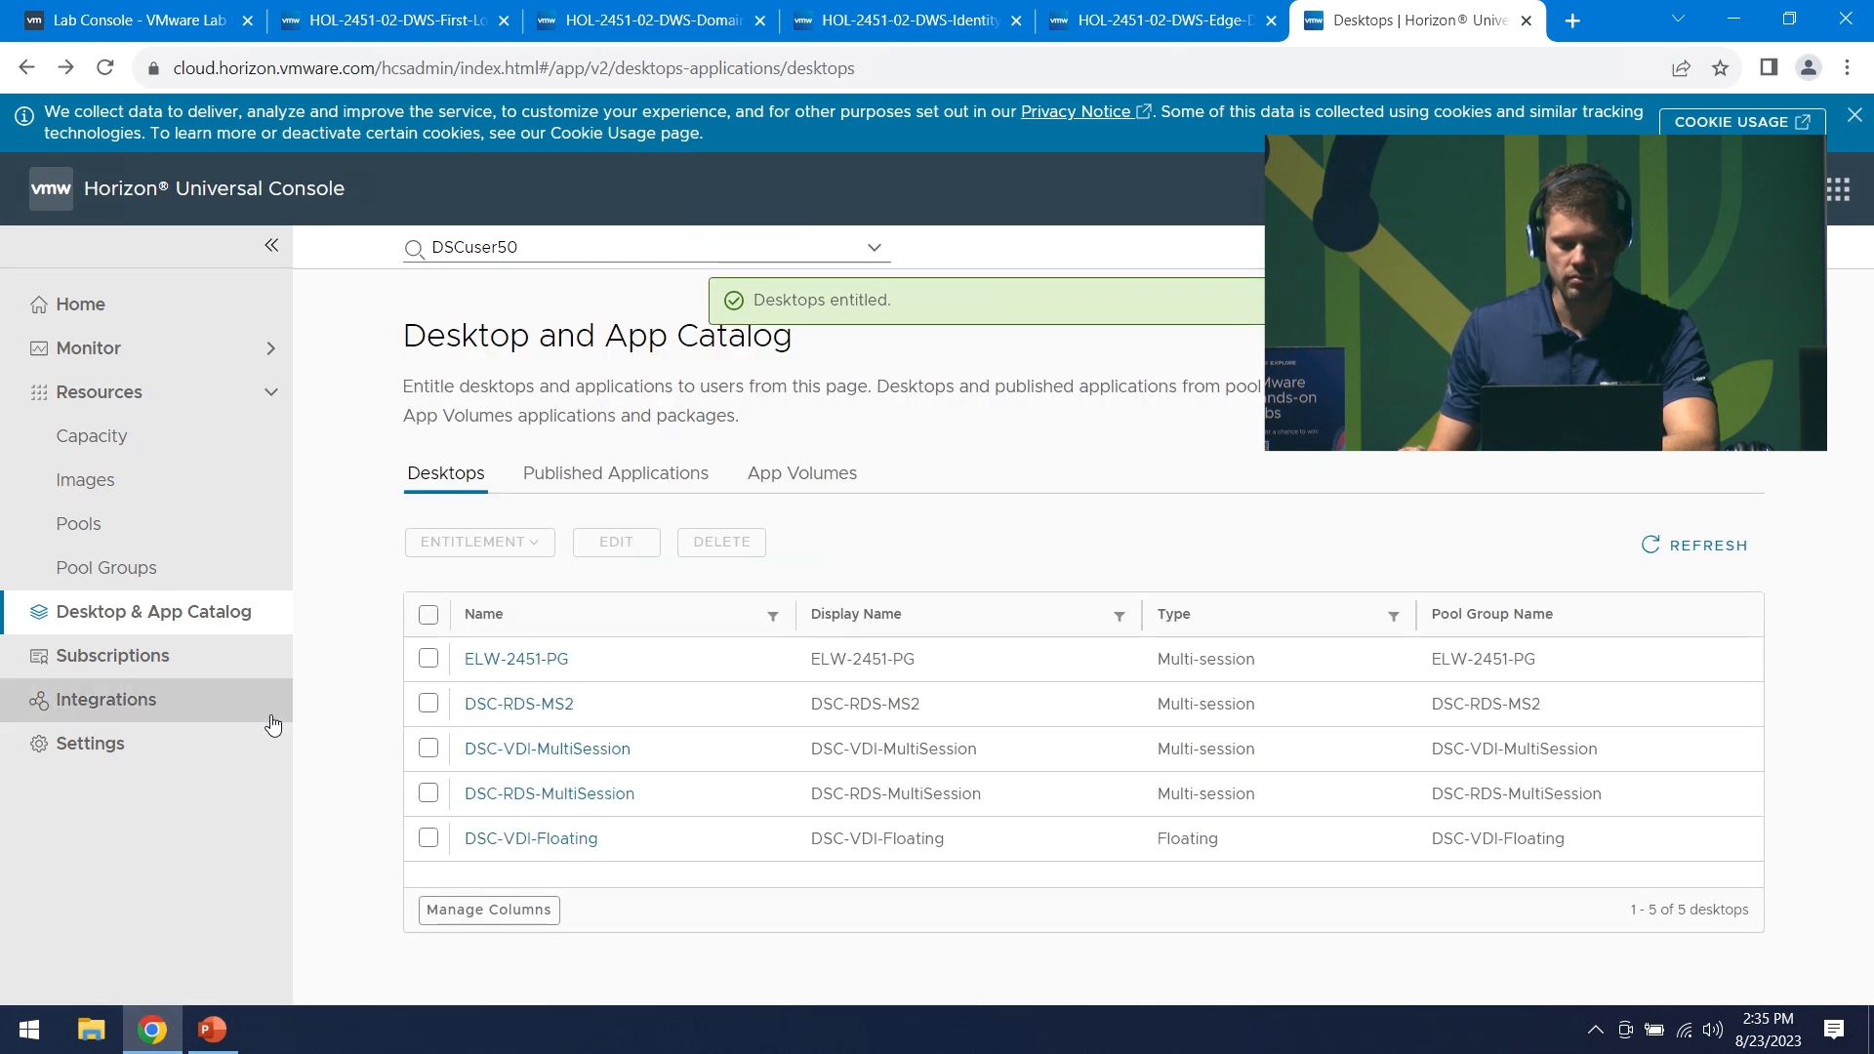
- In Published Applications, show 50 per page and select Google Chrome 116 and Microsoft Edge
click(629, 468)
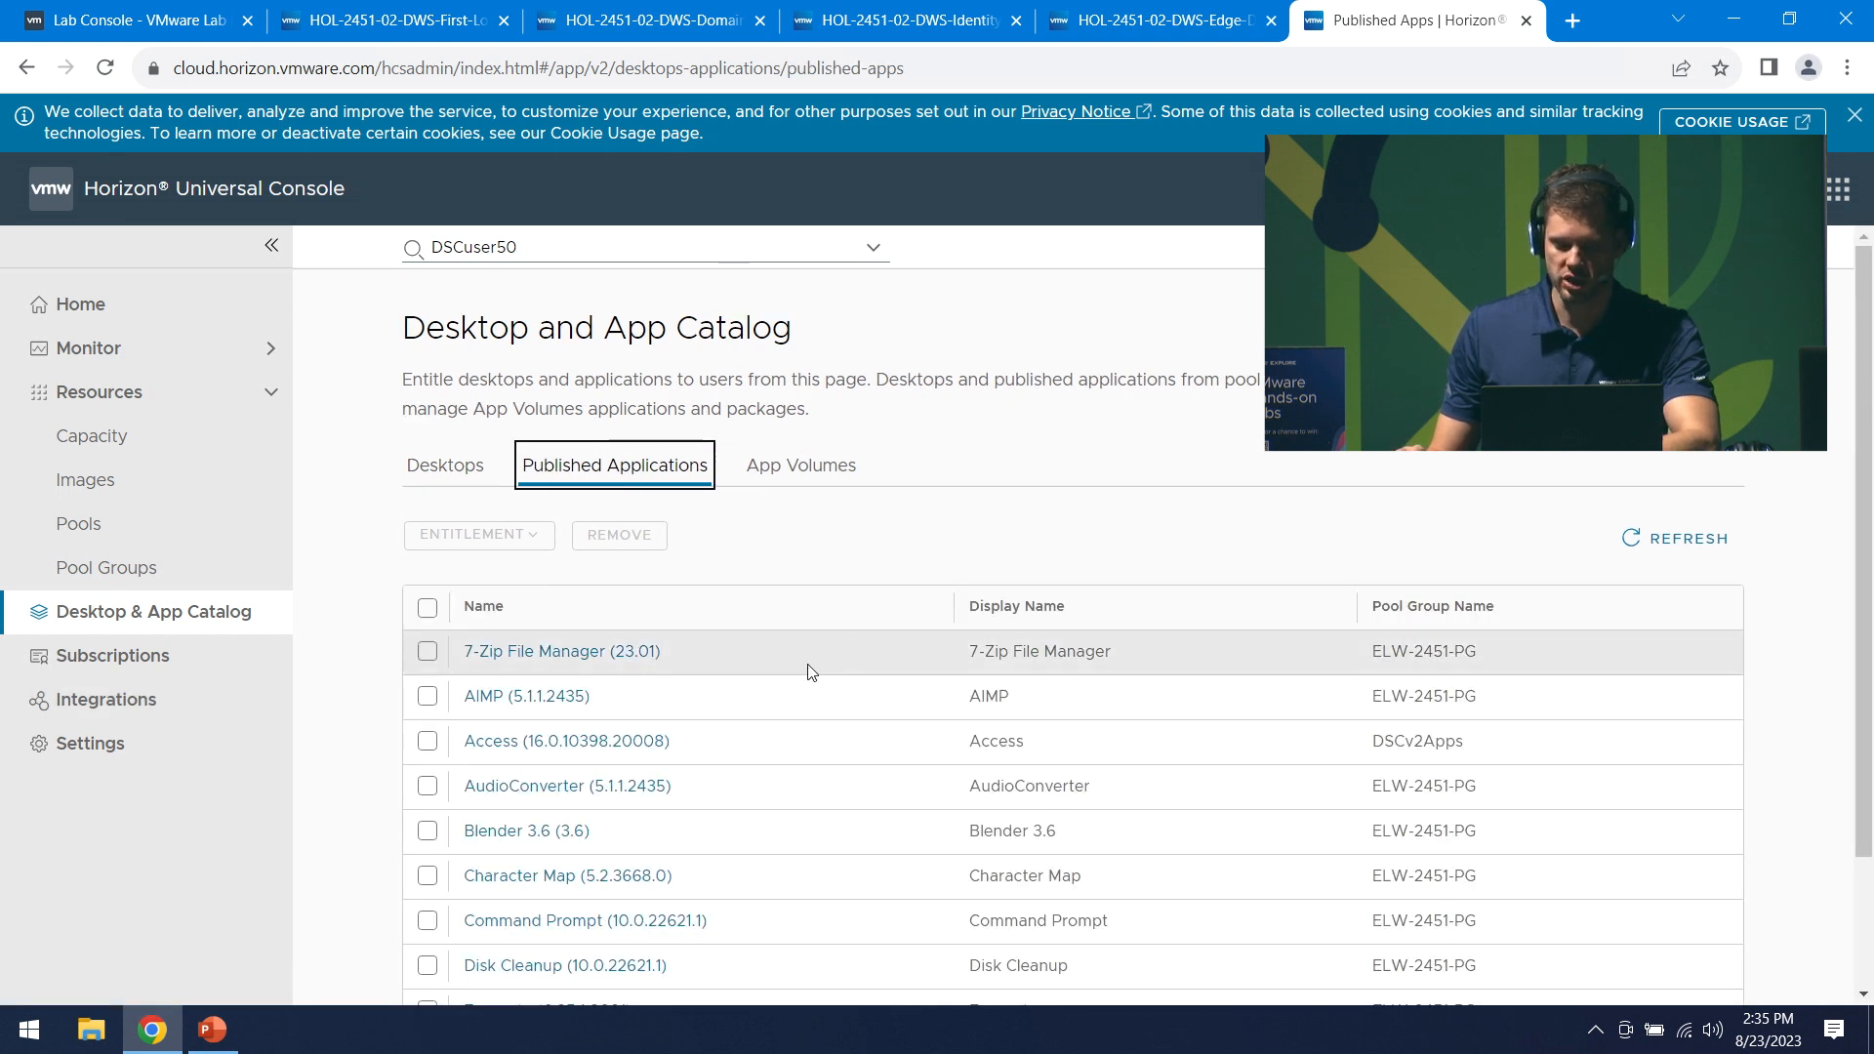
scroll(763, 856, down, 2)
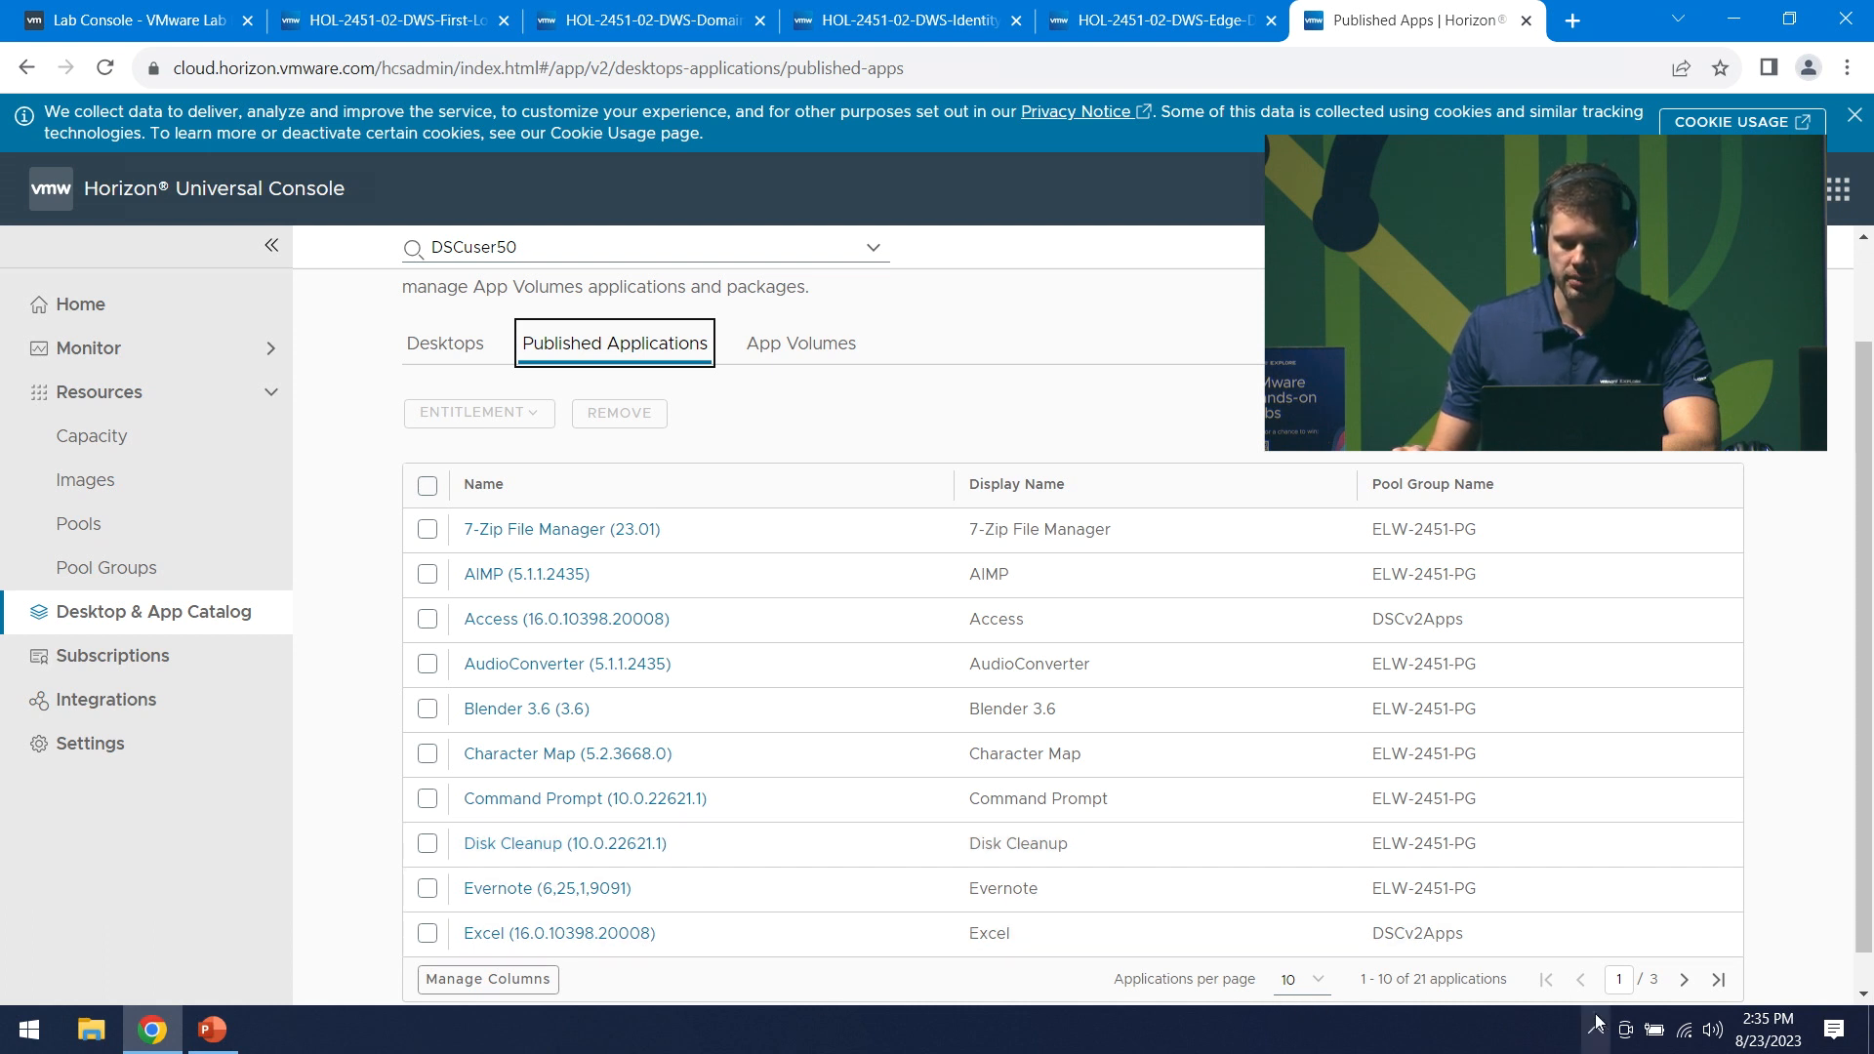
click(1298, 979)
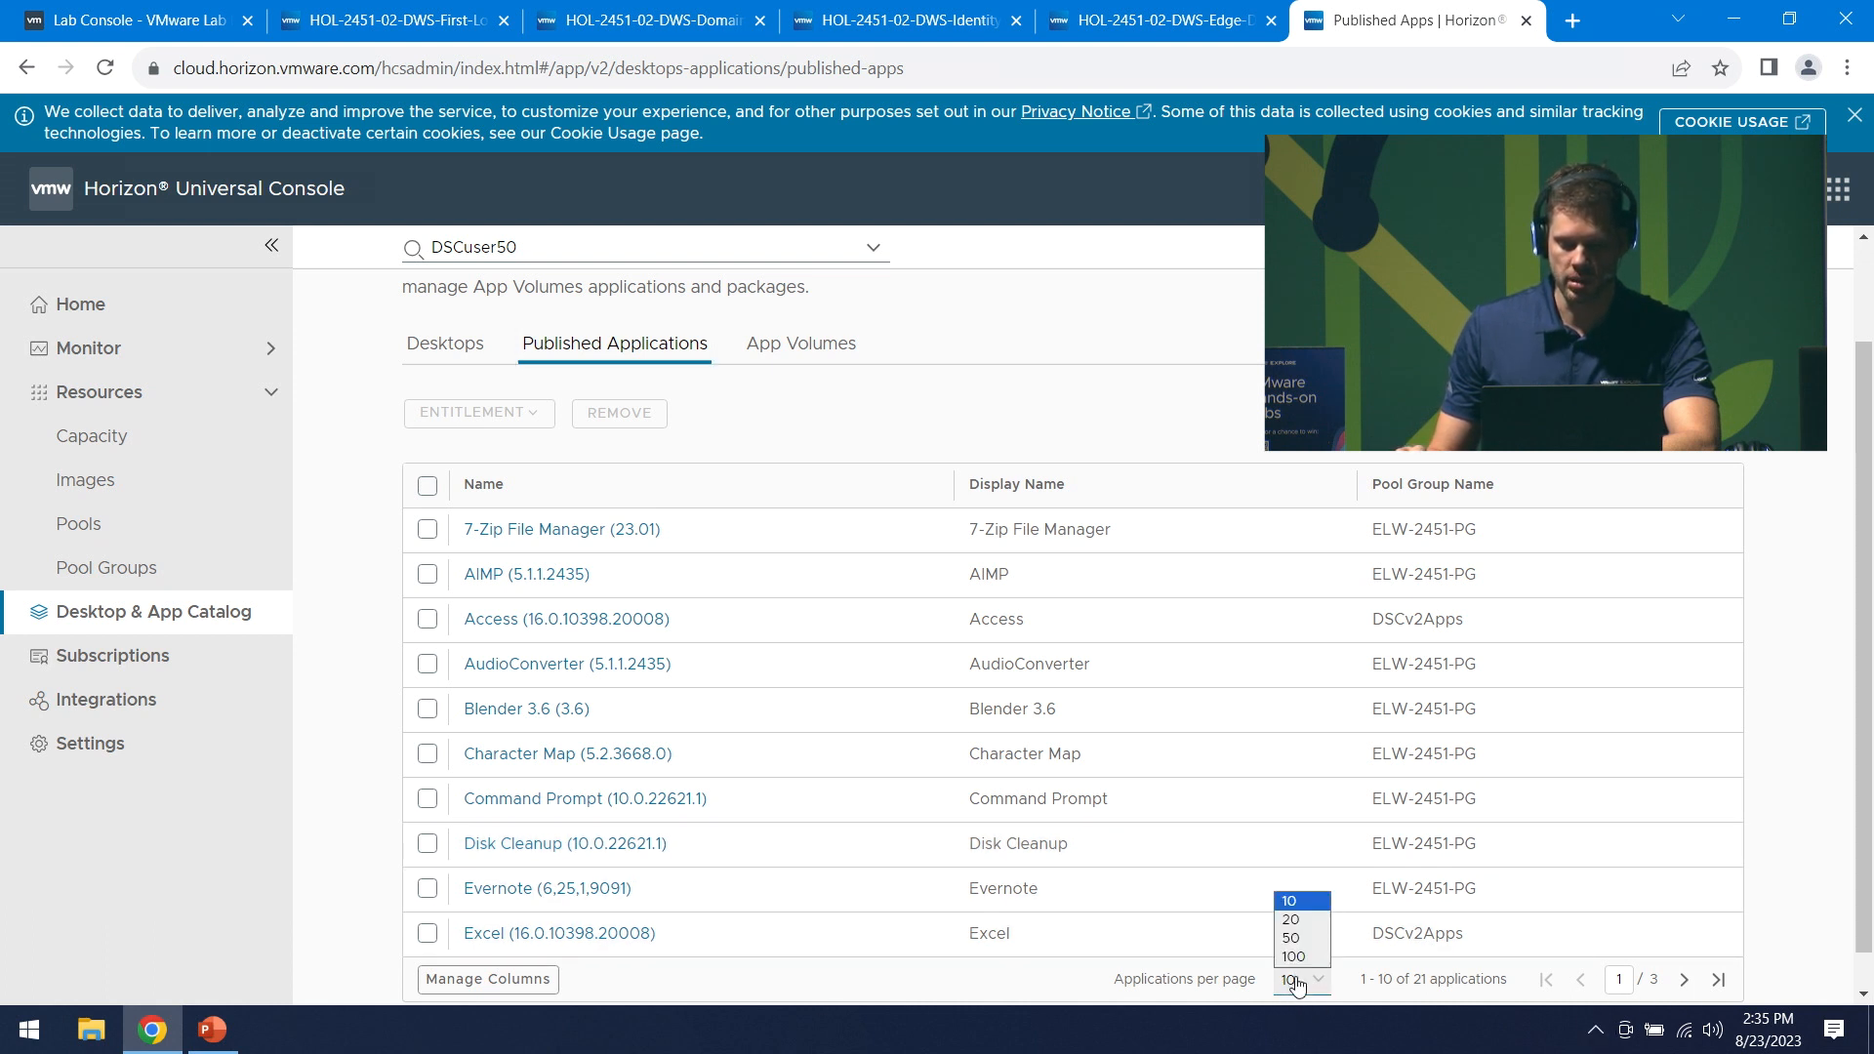
click(1298, 938)
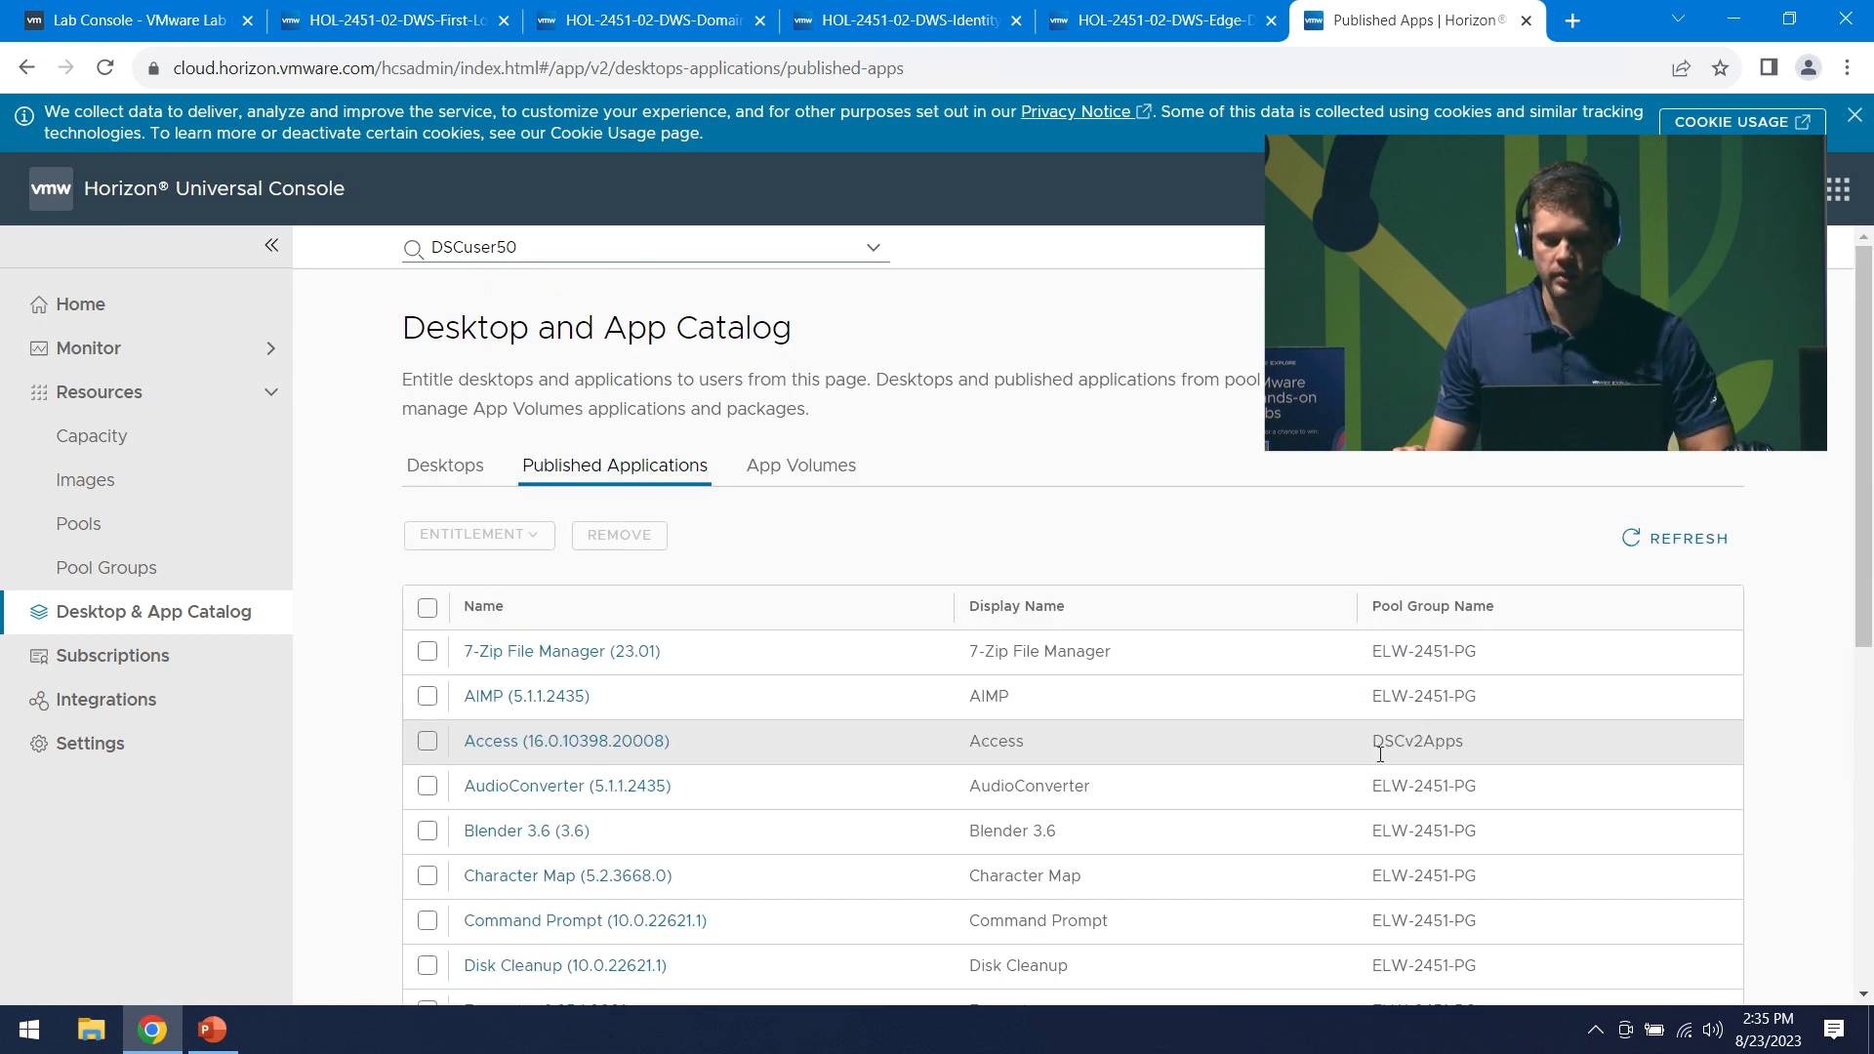
scroll(1386, 767, down, 2)
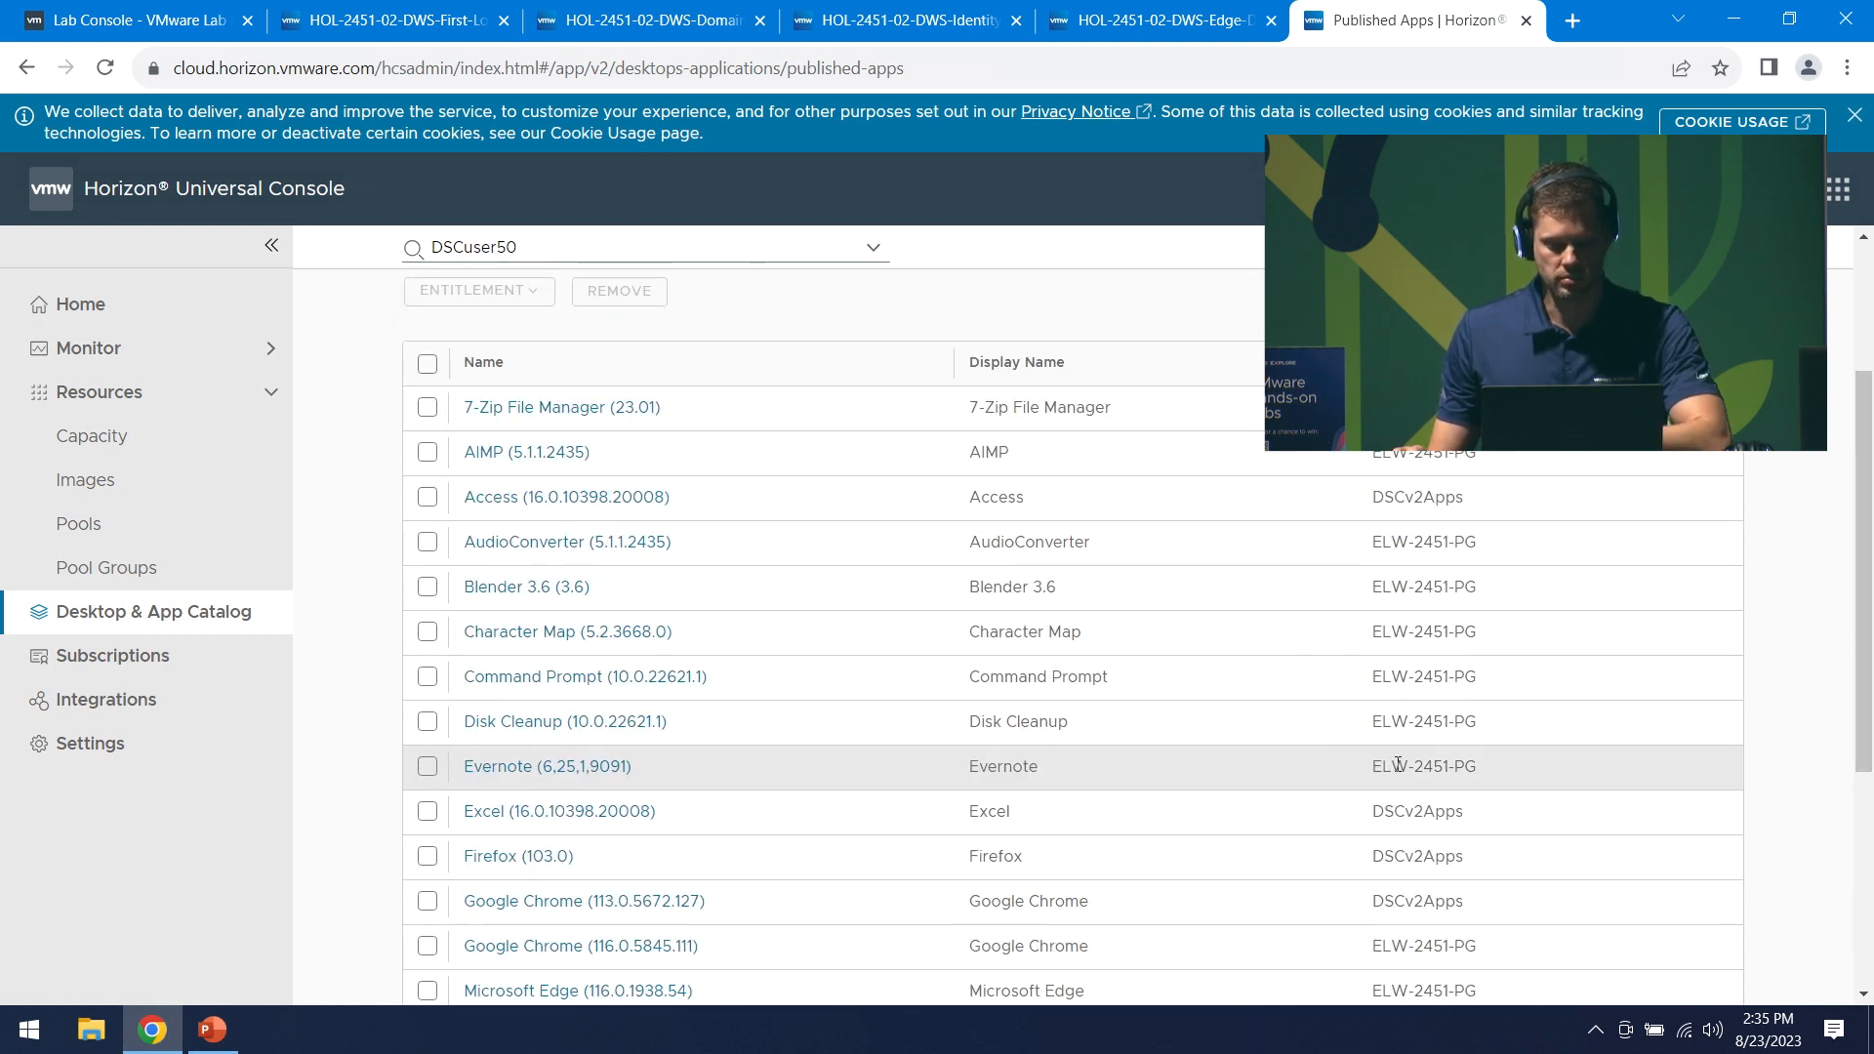
scroll(1398, 766, down, 1)
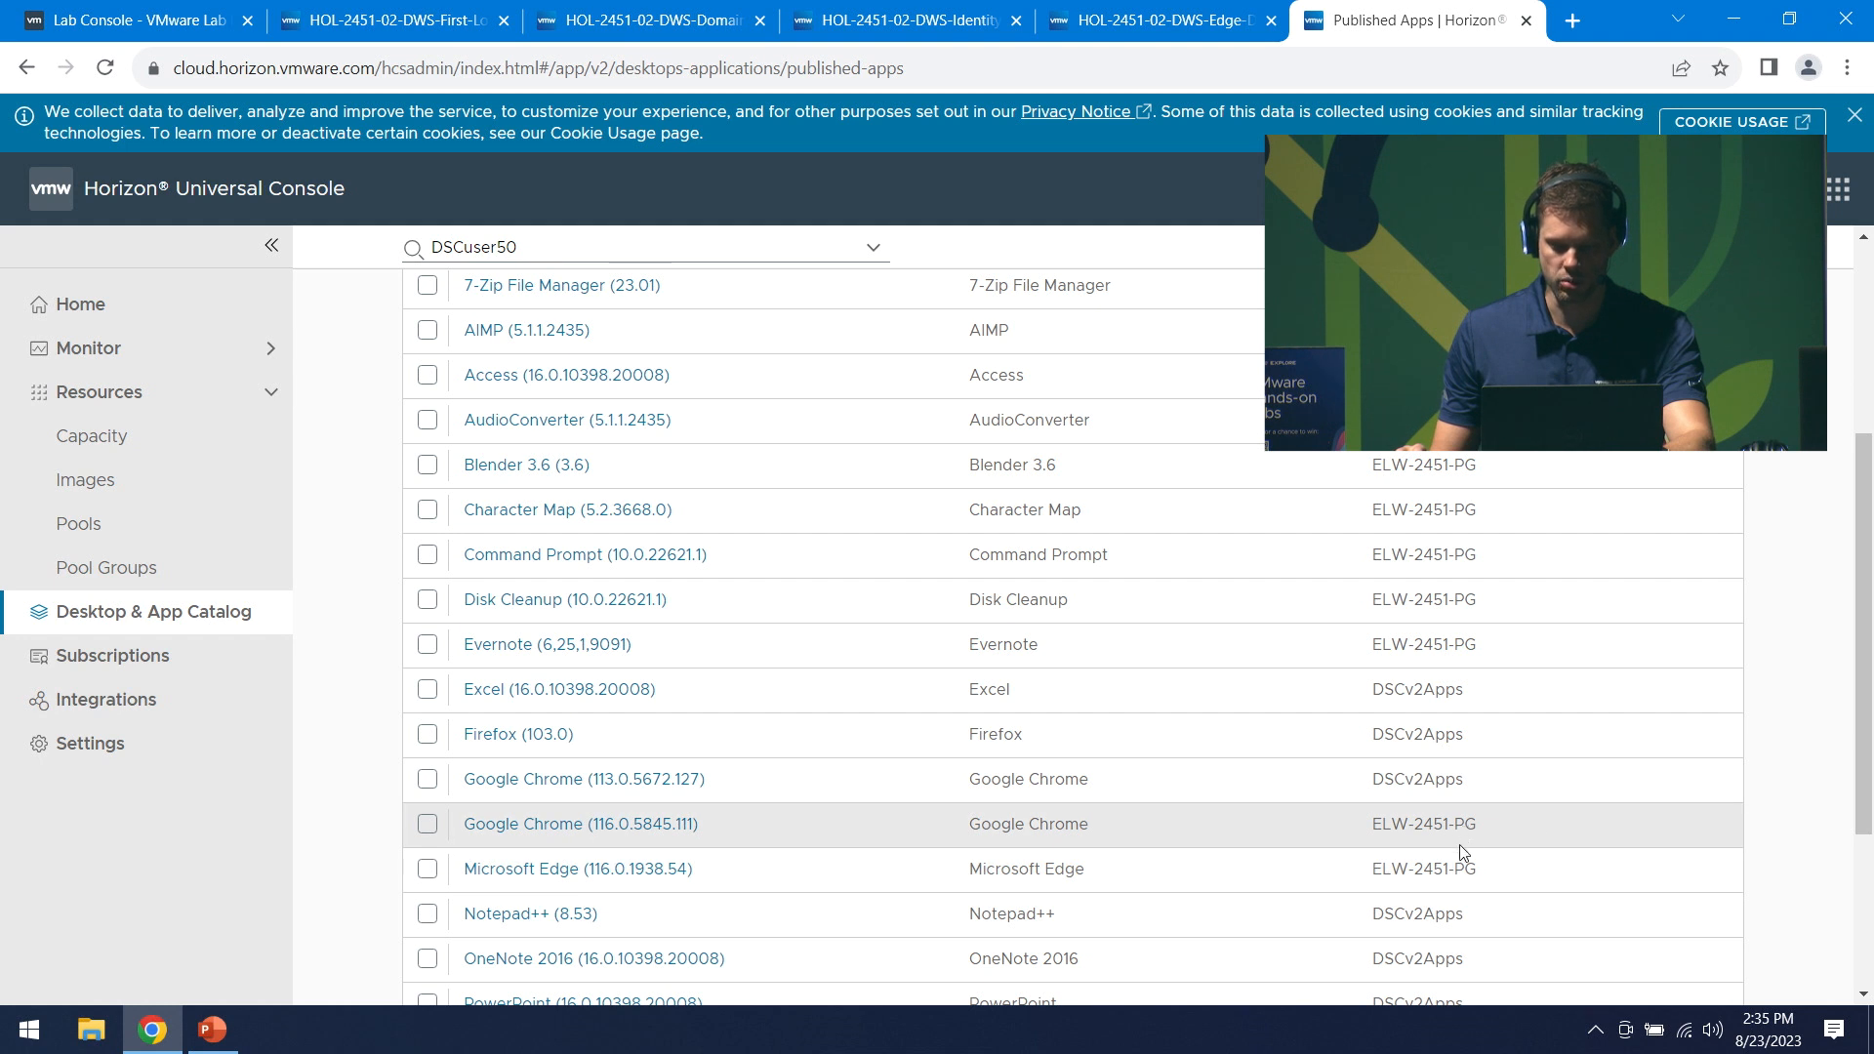
click(426, 823)
click(426, 869)
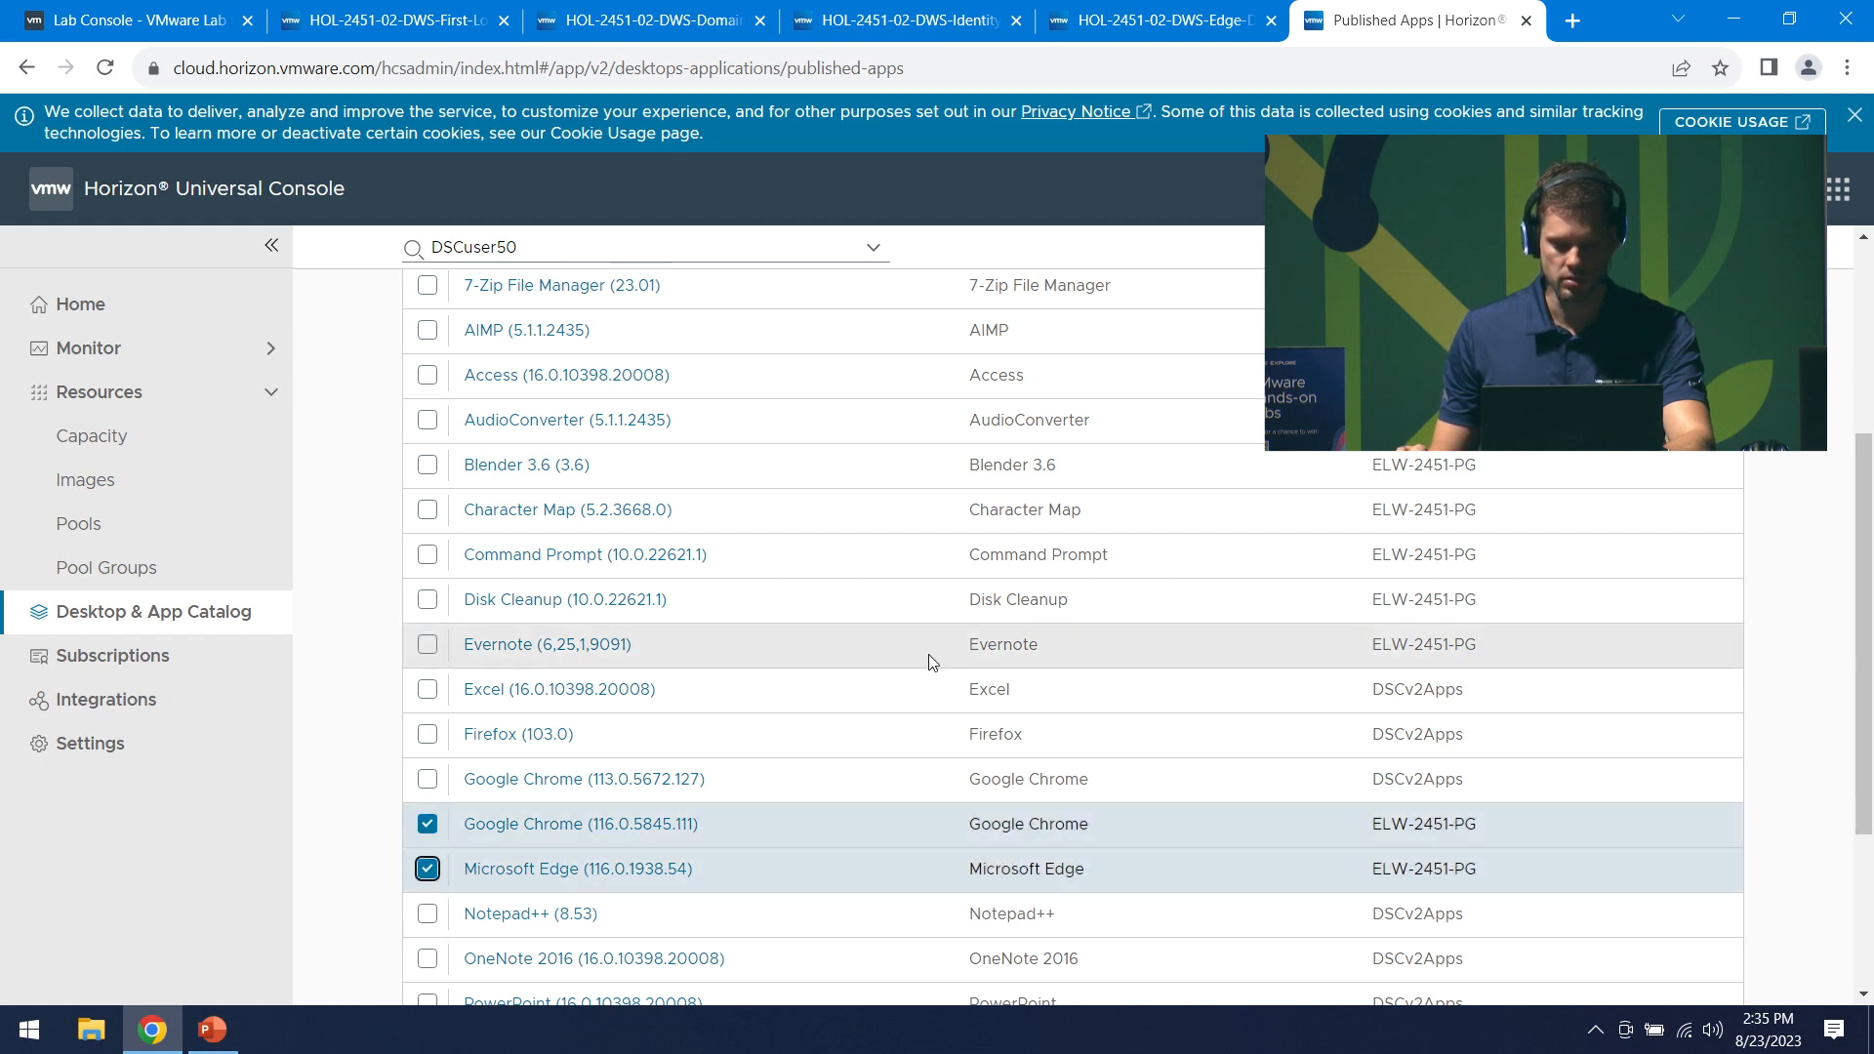
scroll(930, 655, down, 3)
scroll(923, 659, up, 6)
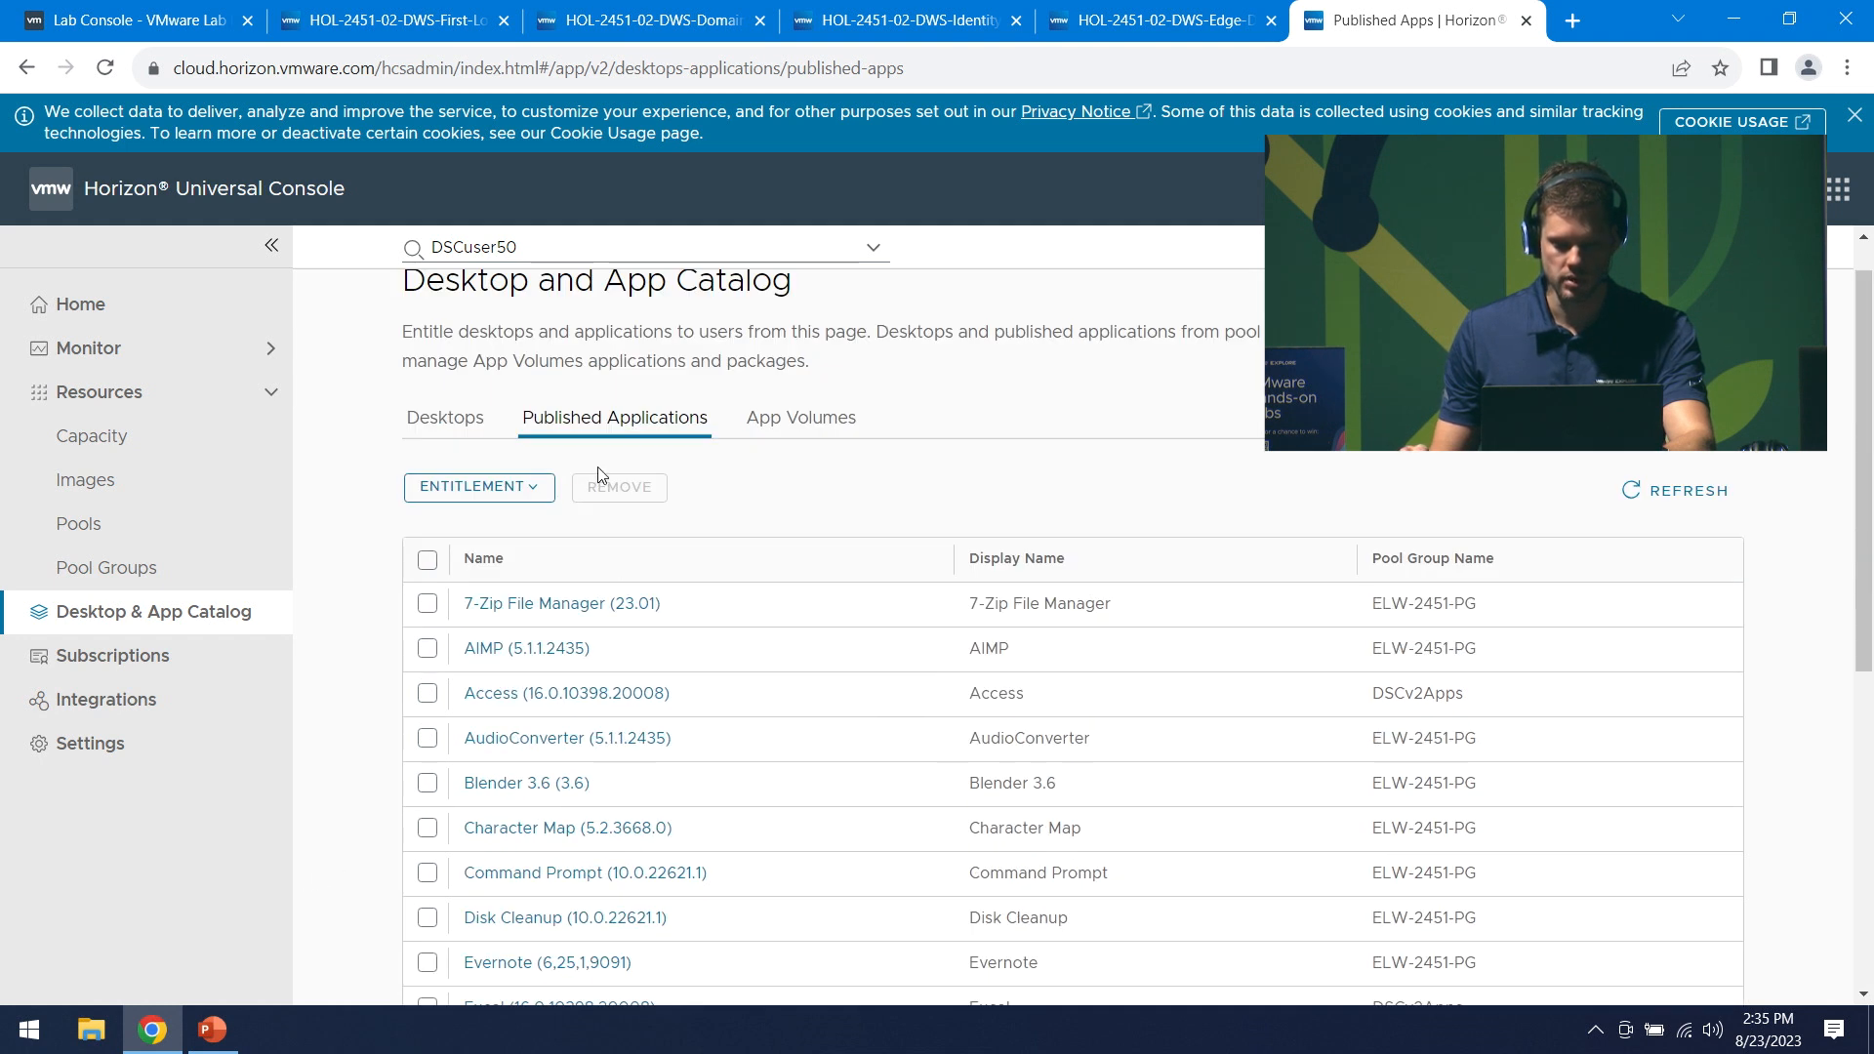
- Entitle both applications to the same domain user as individual Users and save
click(543, 500)
click(492, 554)
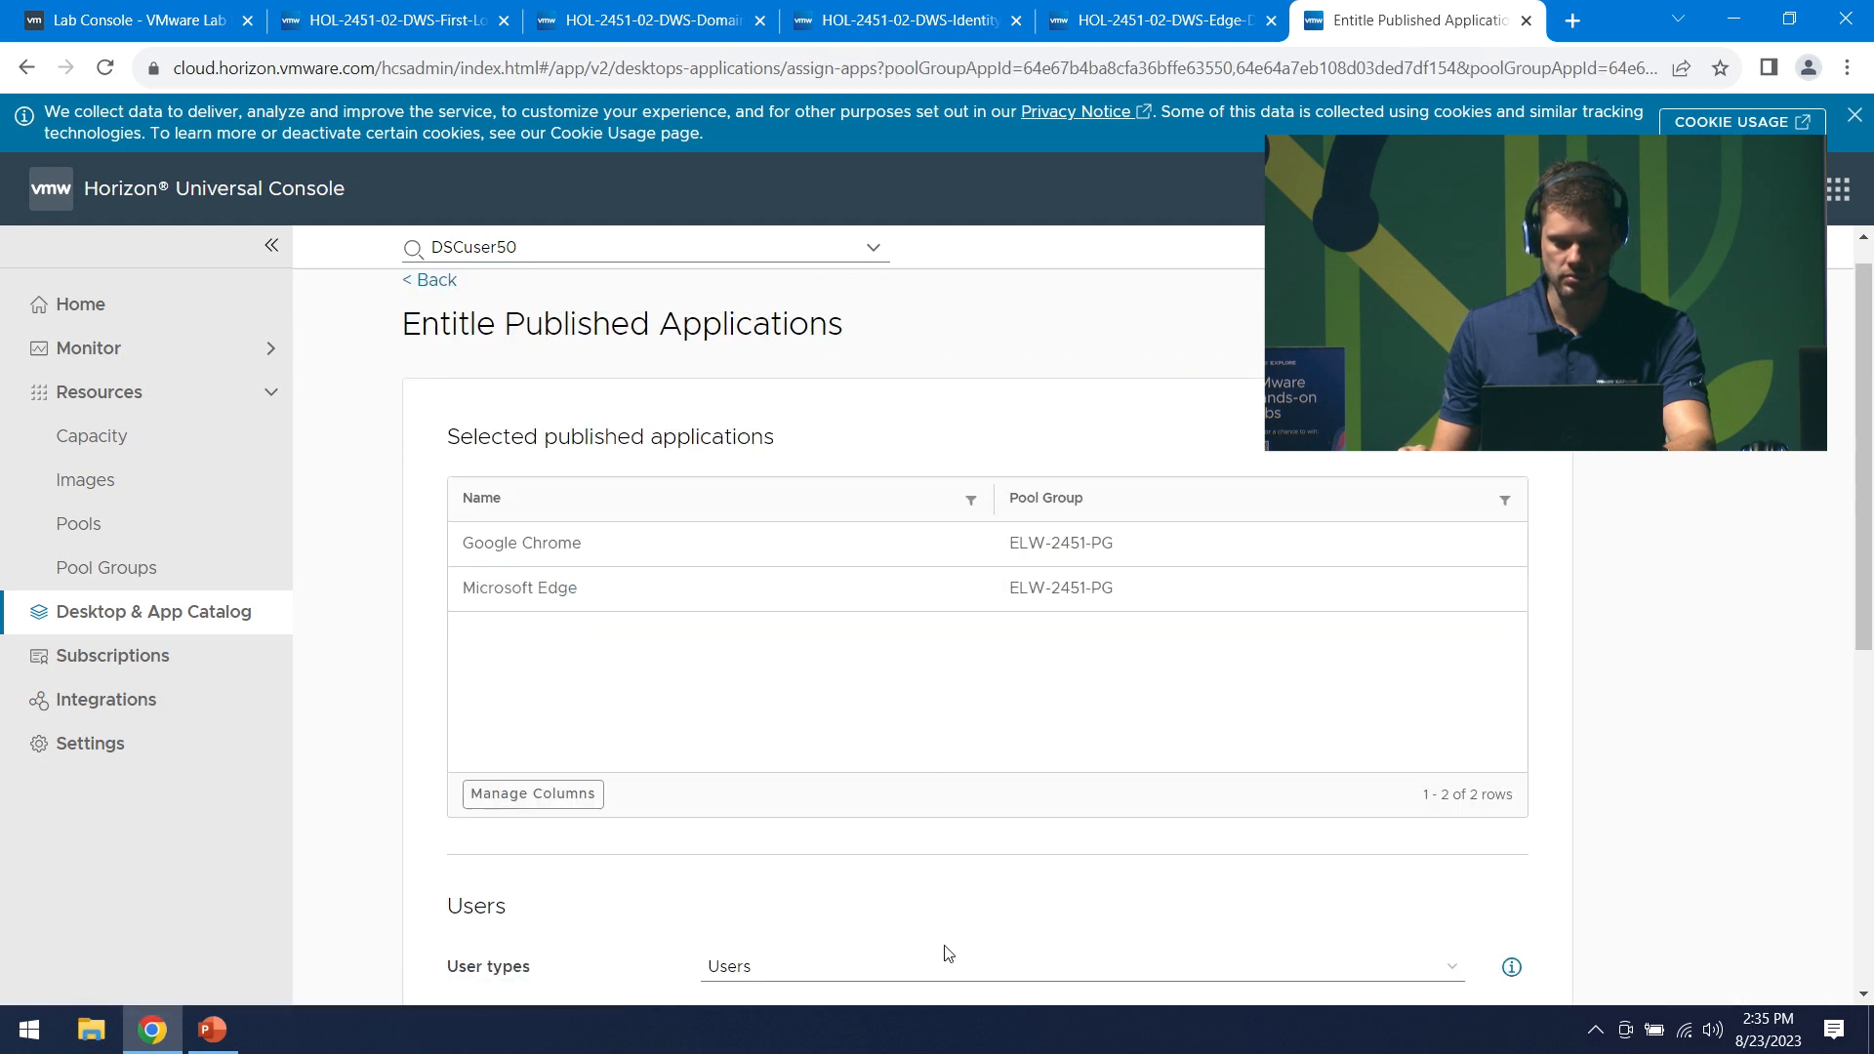
click(895, 967)
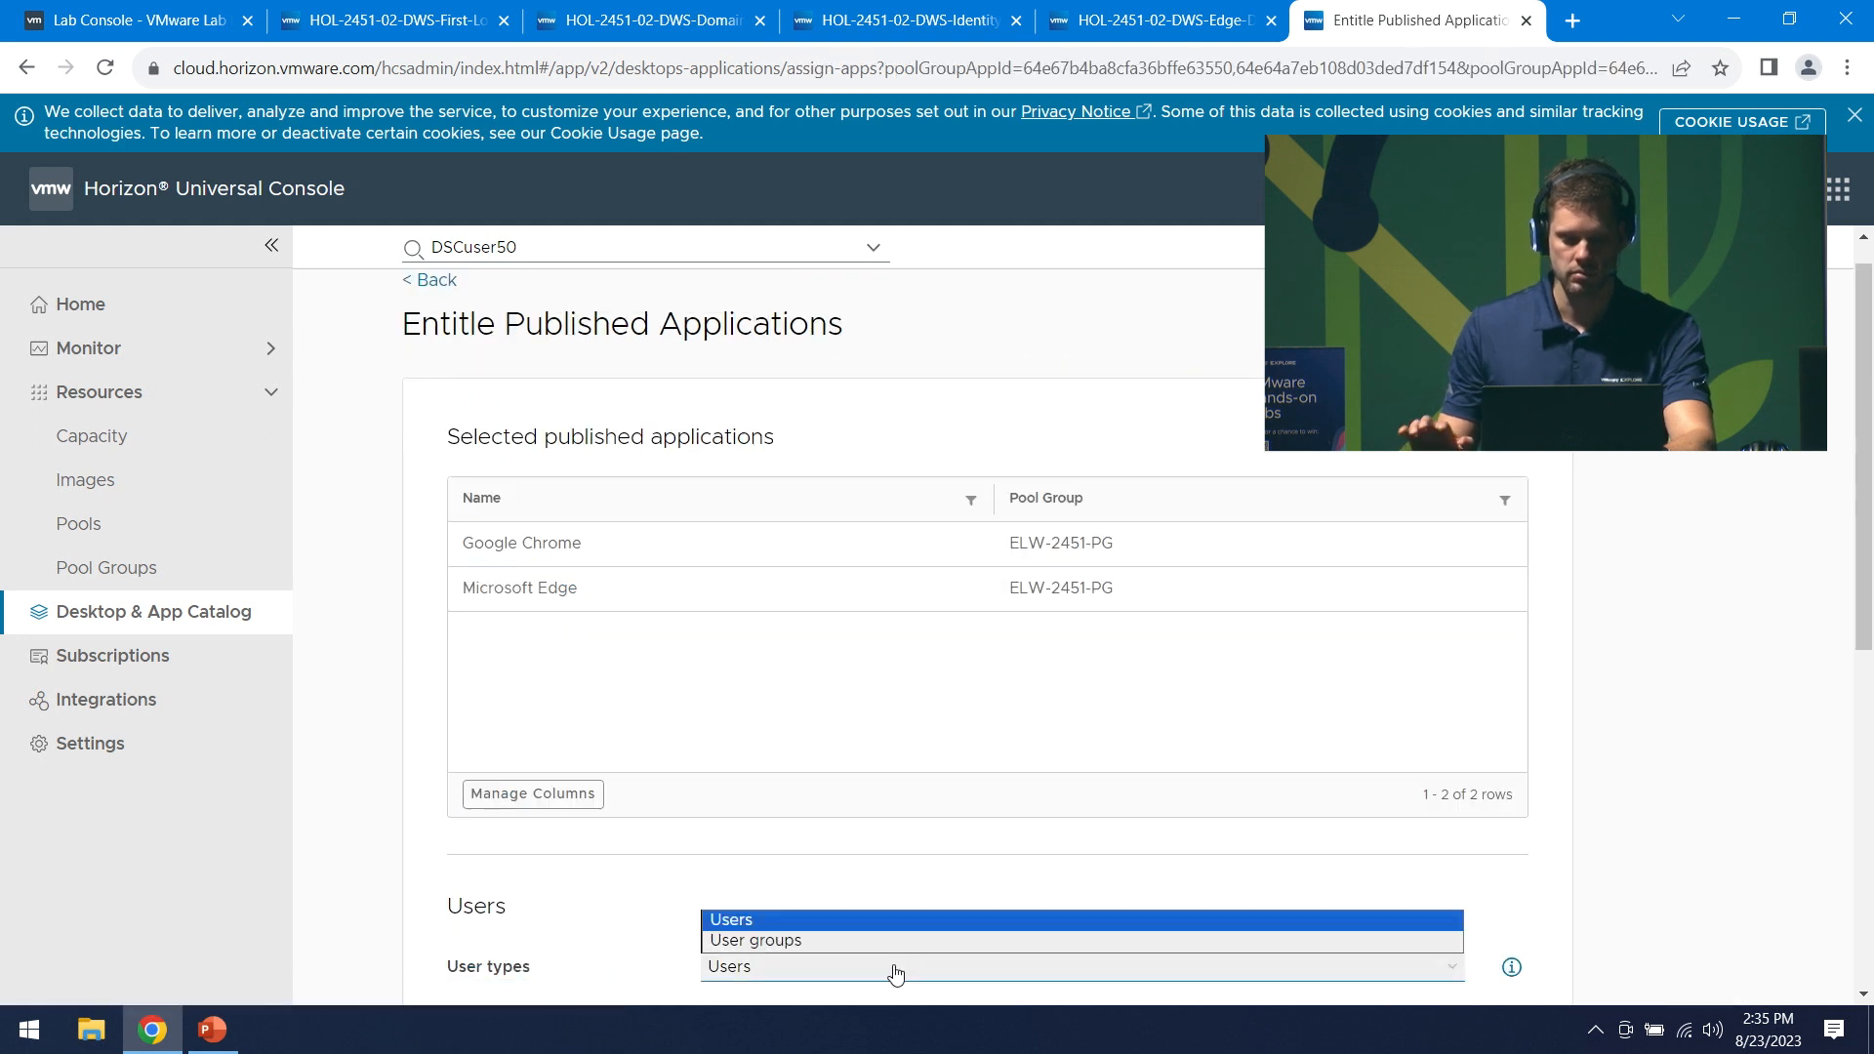
click(771, 918)
scroll(952, 822, down, 3)
click(908, 809)
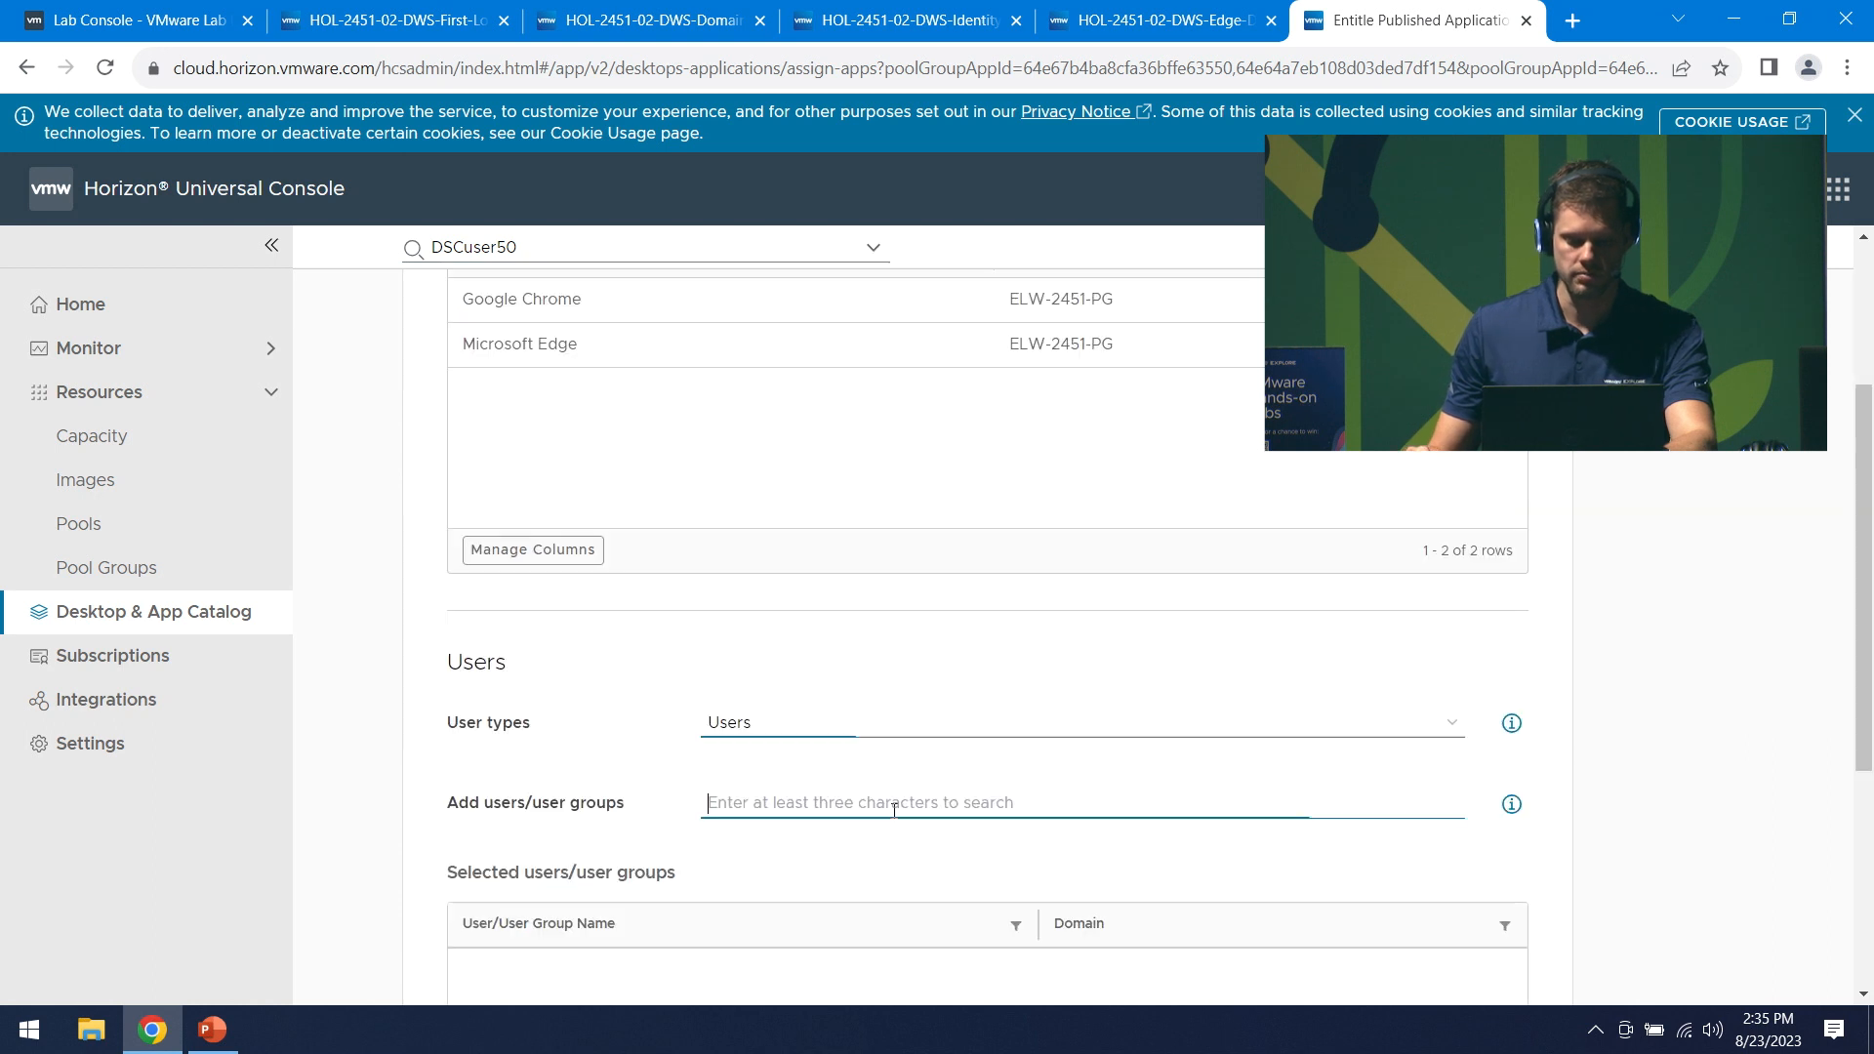
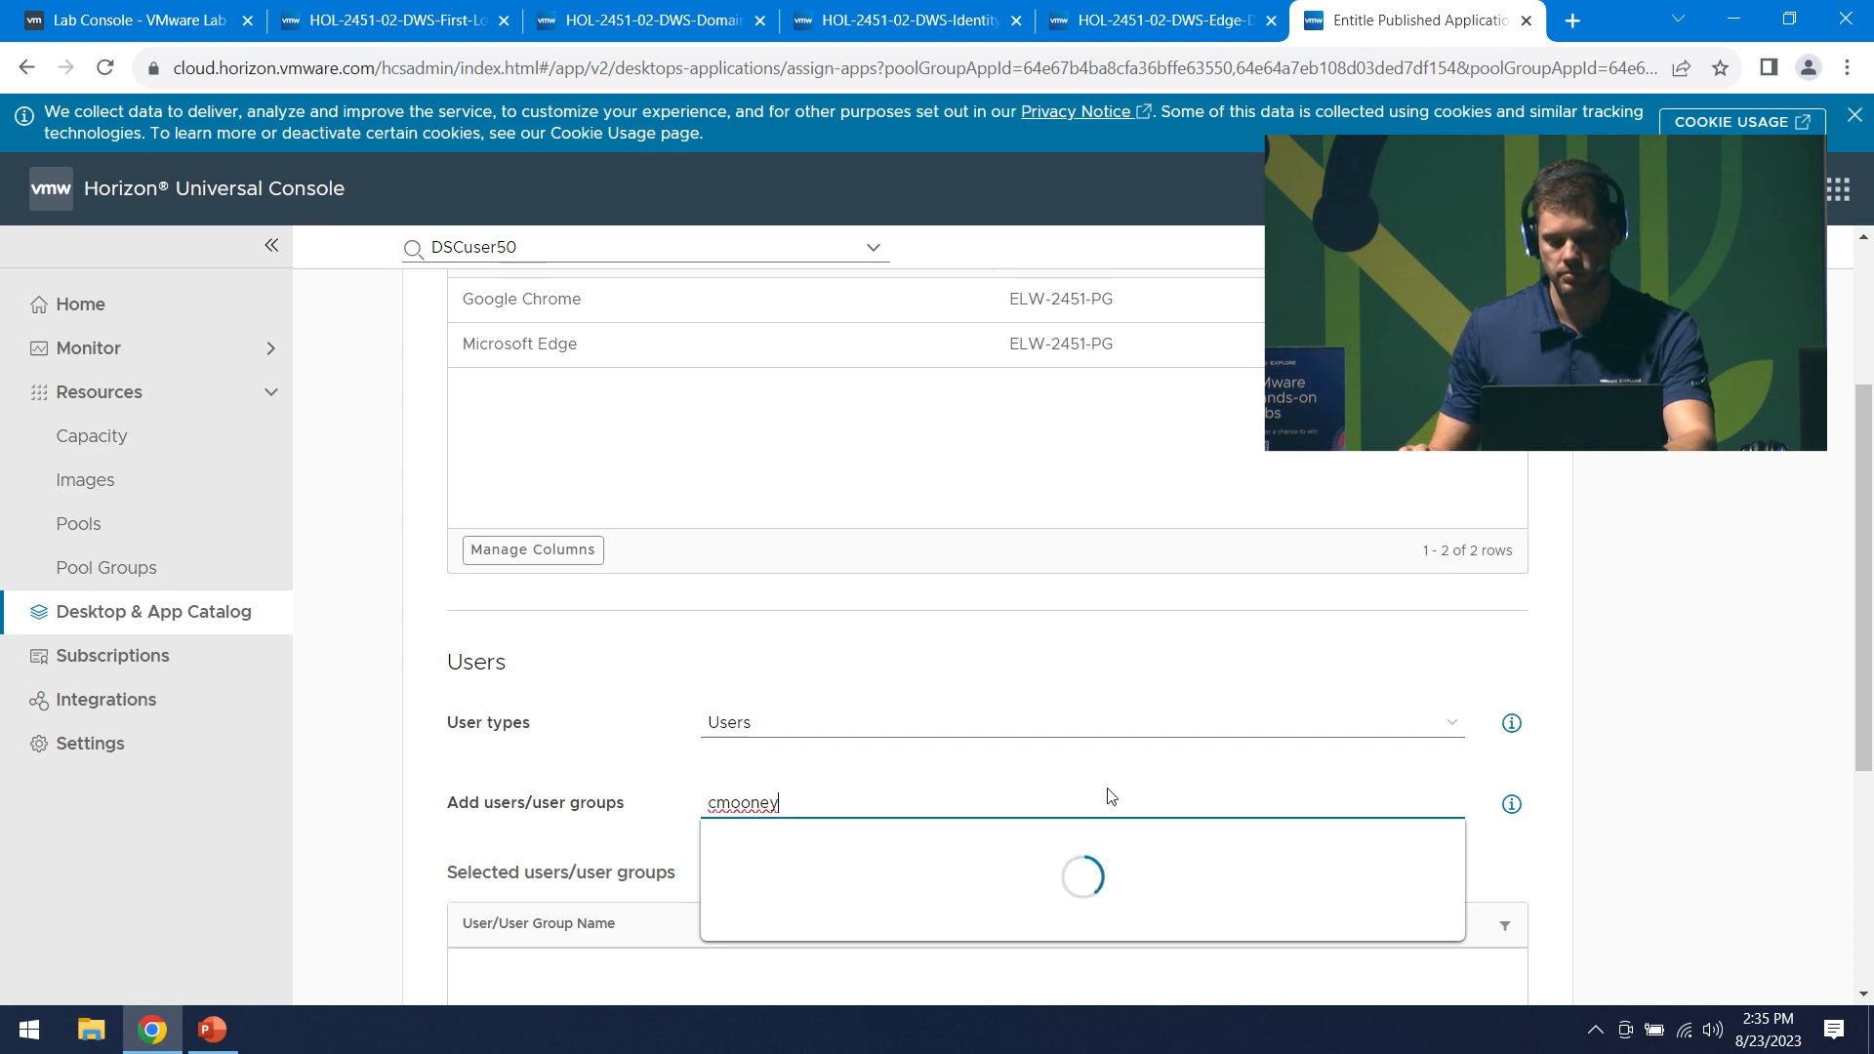
scroll(976, 732, down, 1)
click(992, 752)
scroll(683, 859, down, 2)
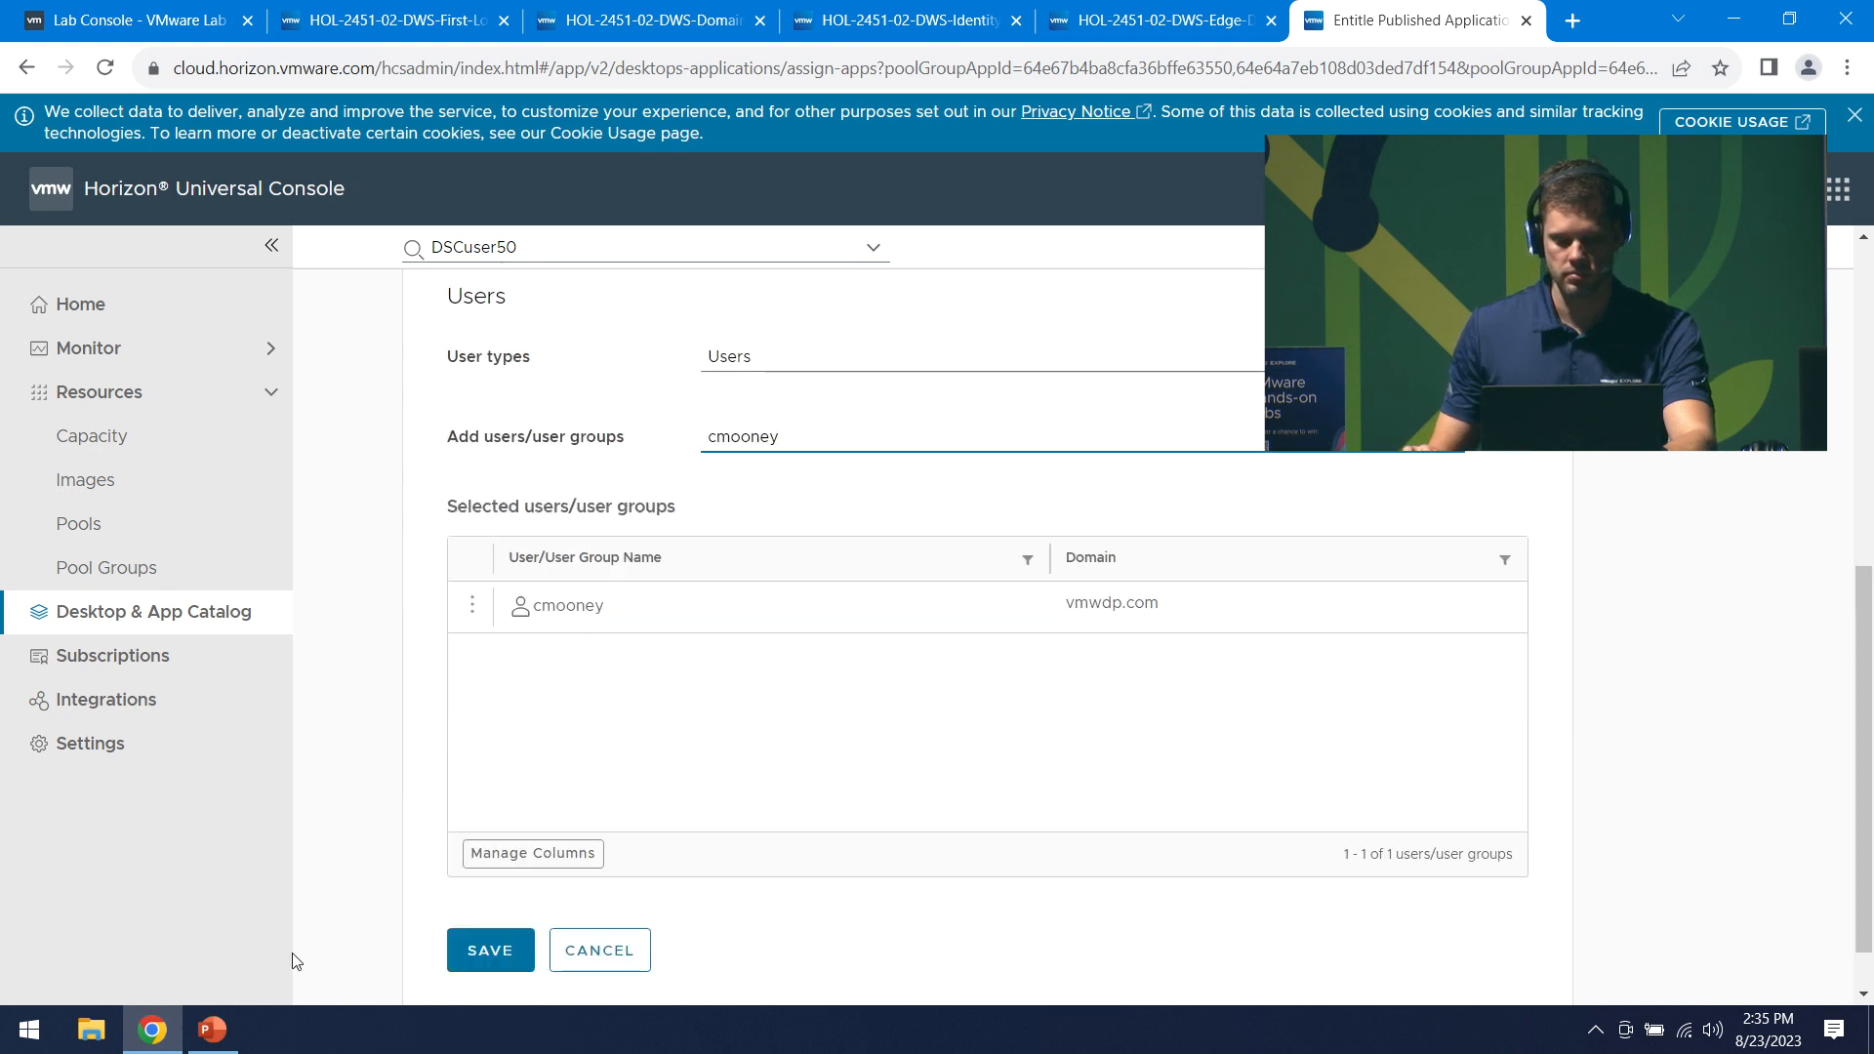
click(490, 950)
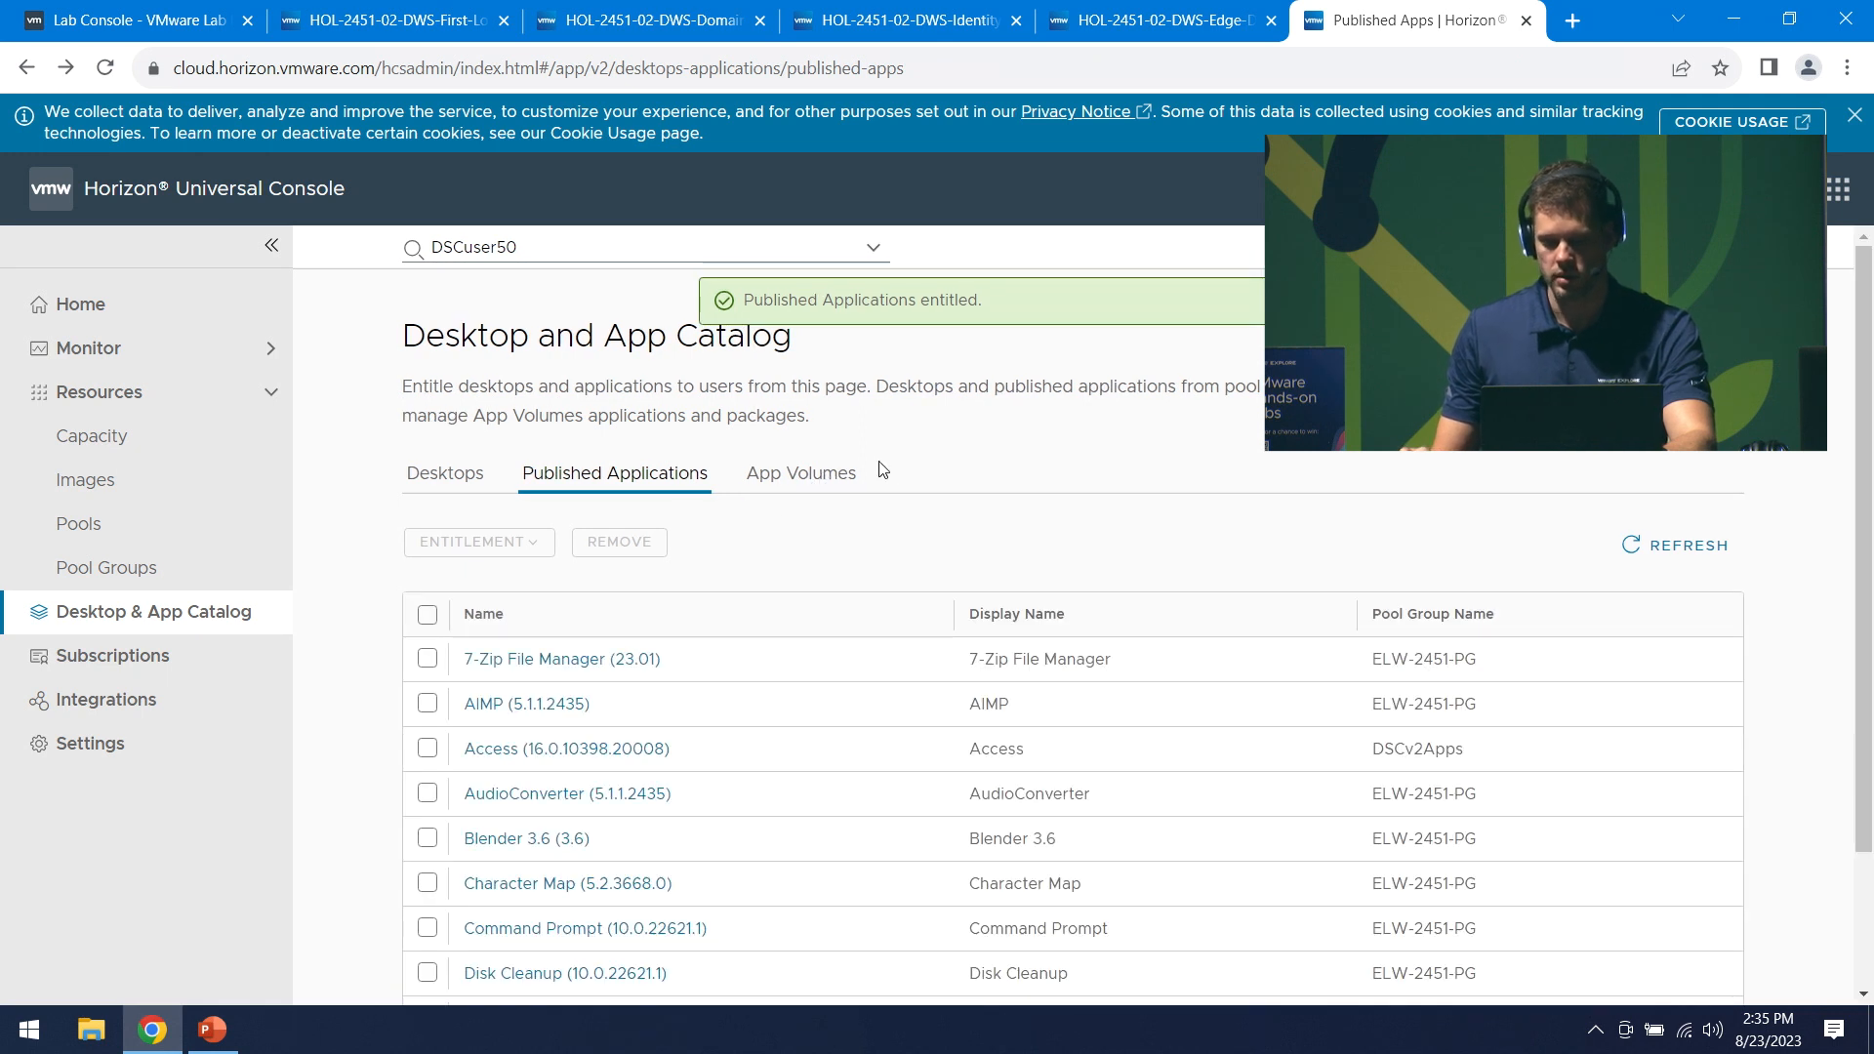
- From the App Volumes list, start a new Application entry through the ADD menu
click(810, 473)
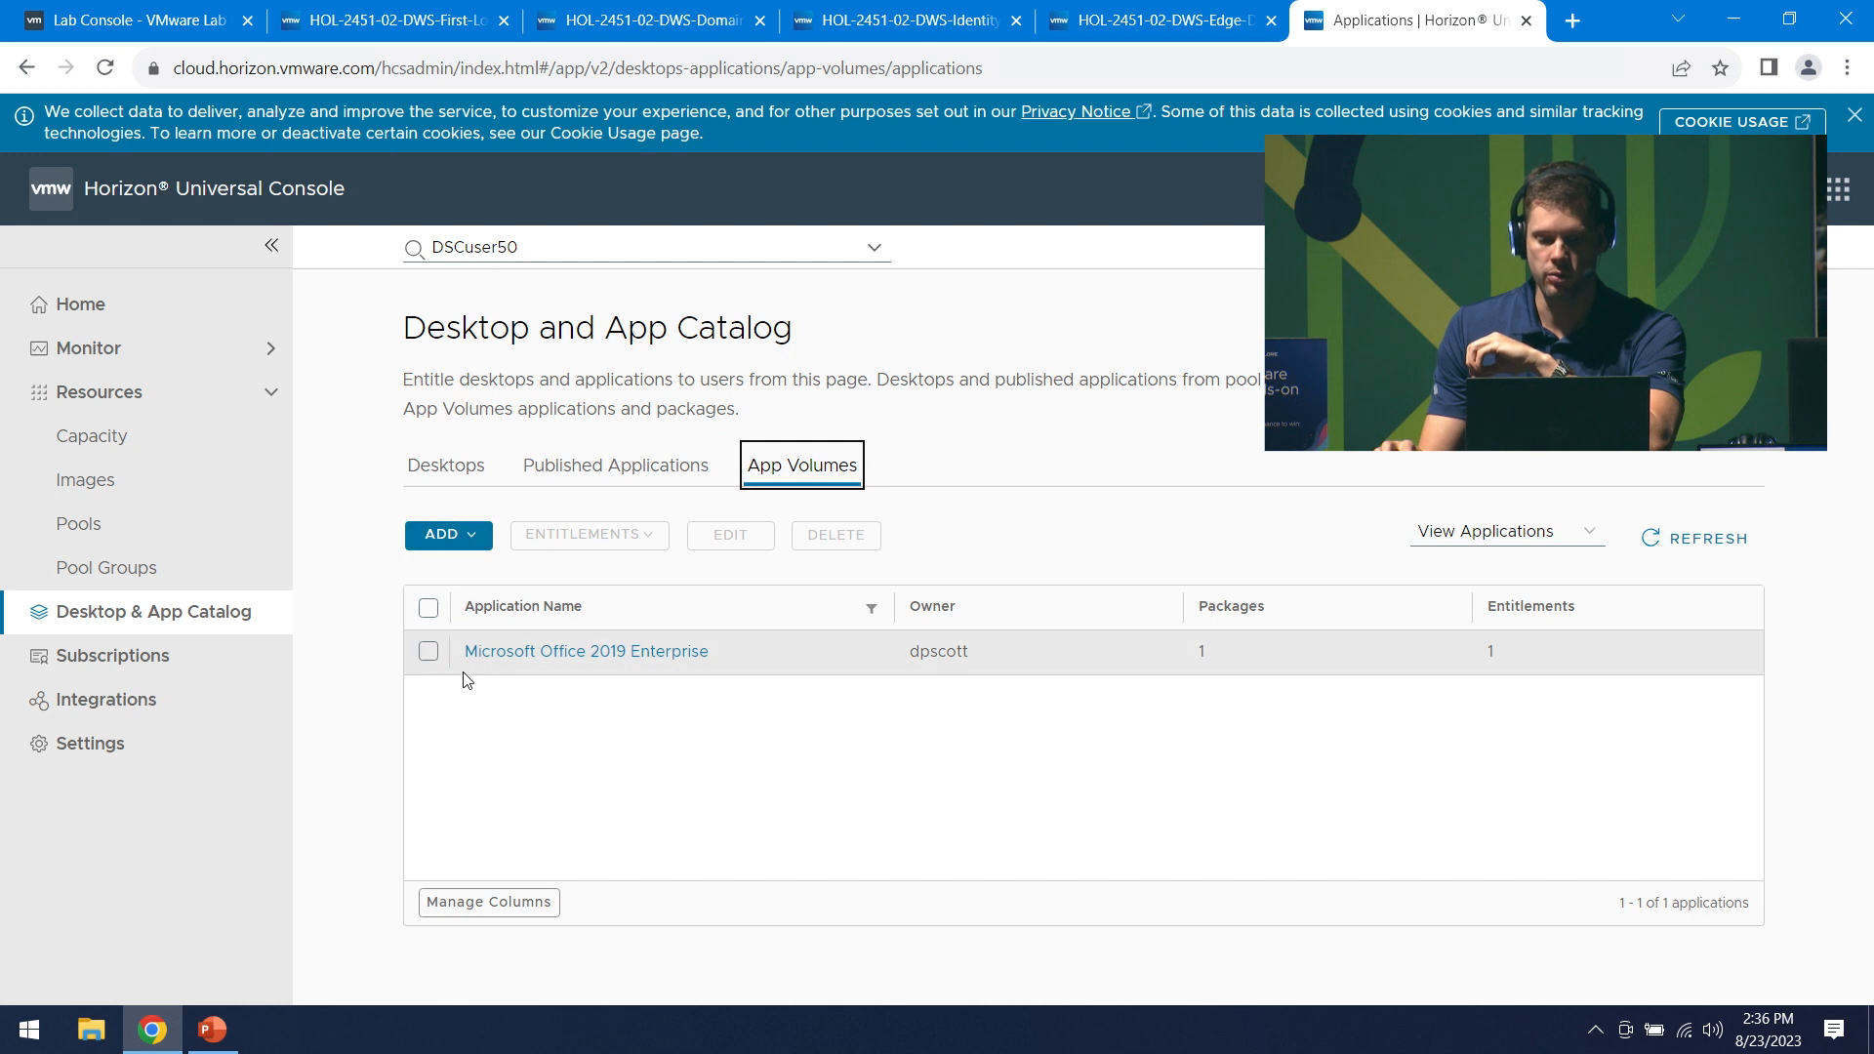
click(474, 542)
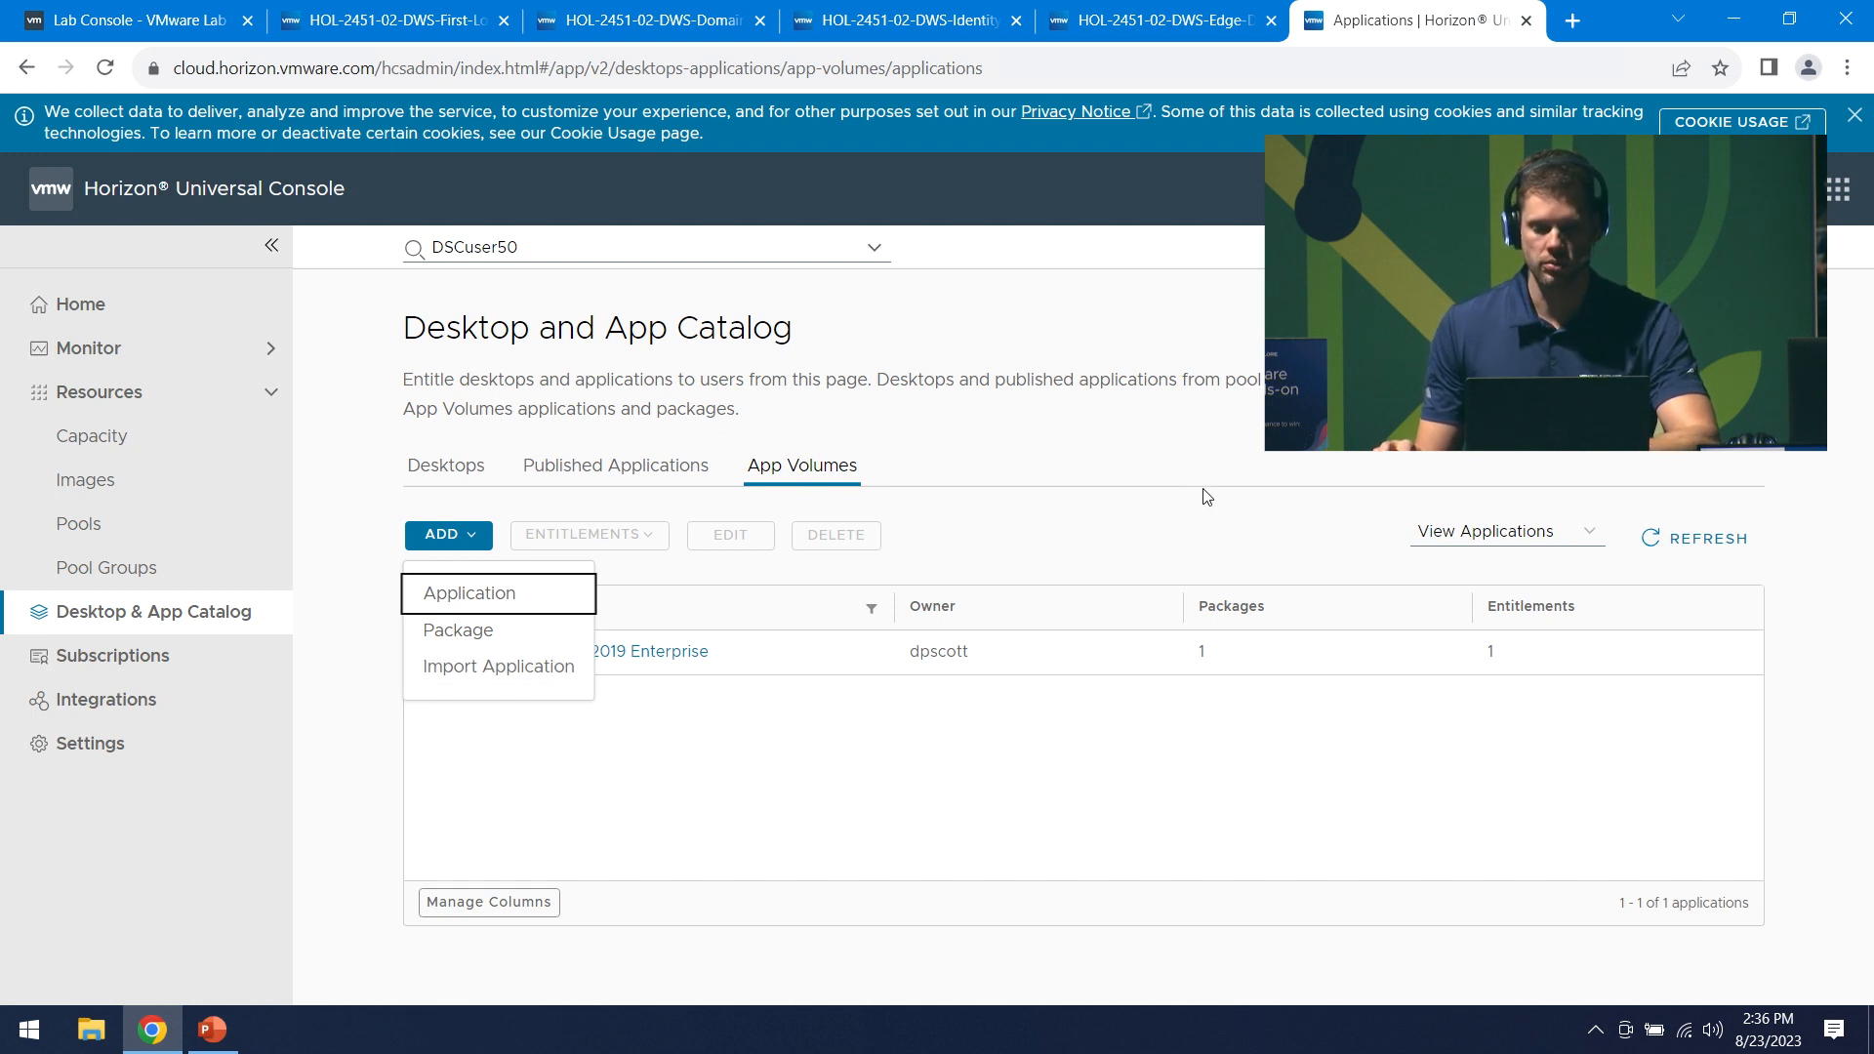
key(Escape)
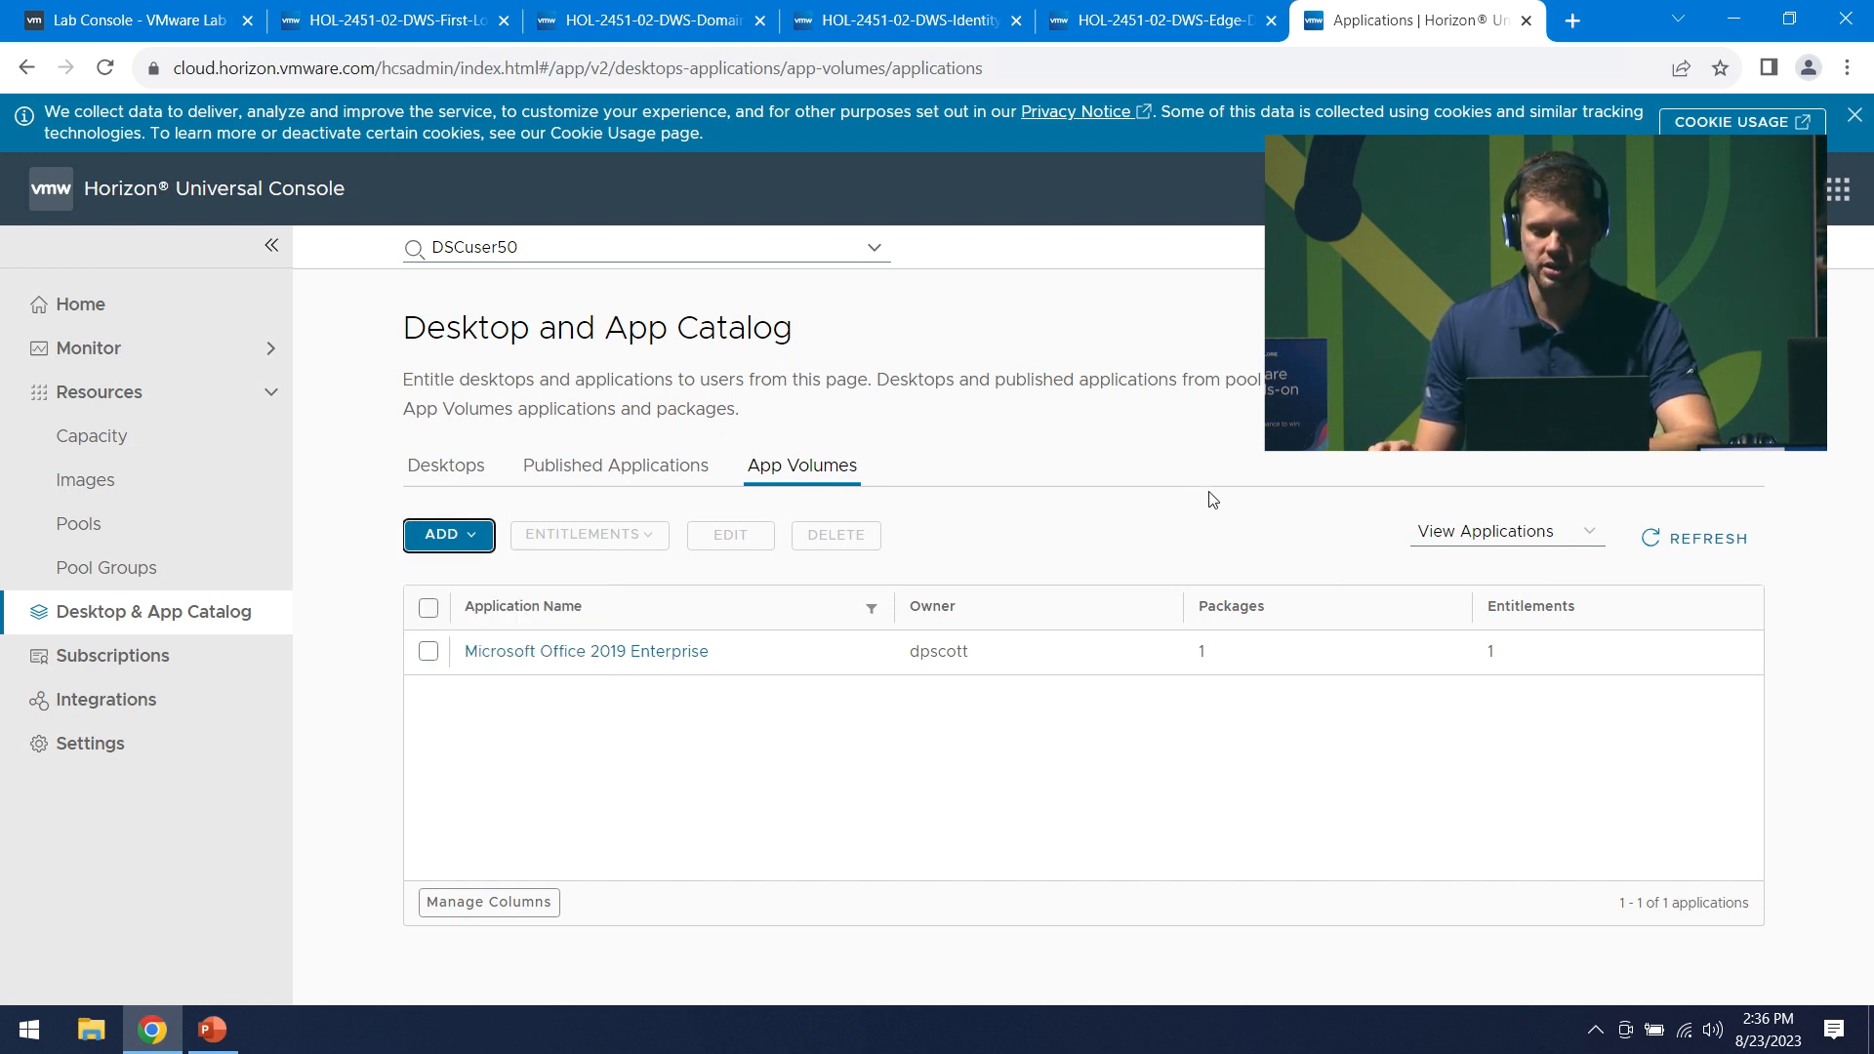
click(474, 543)
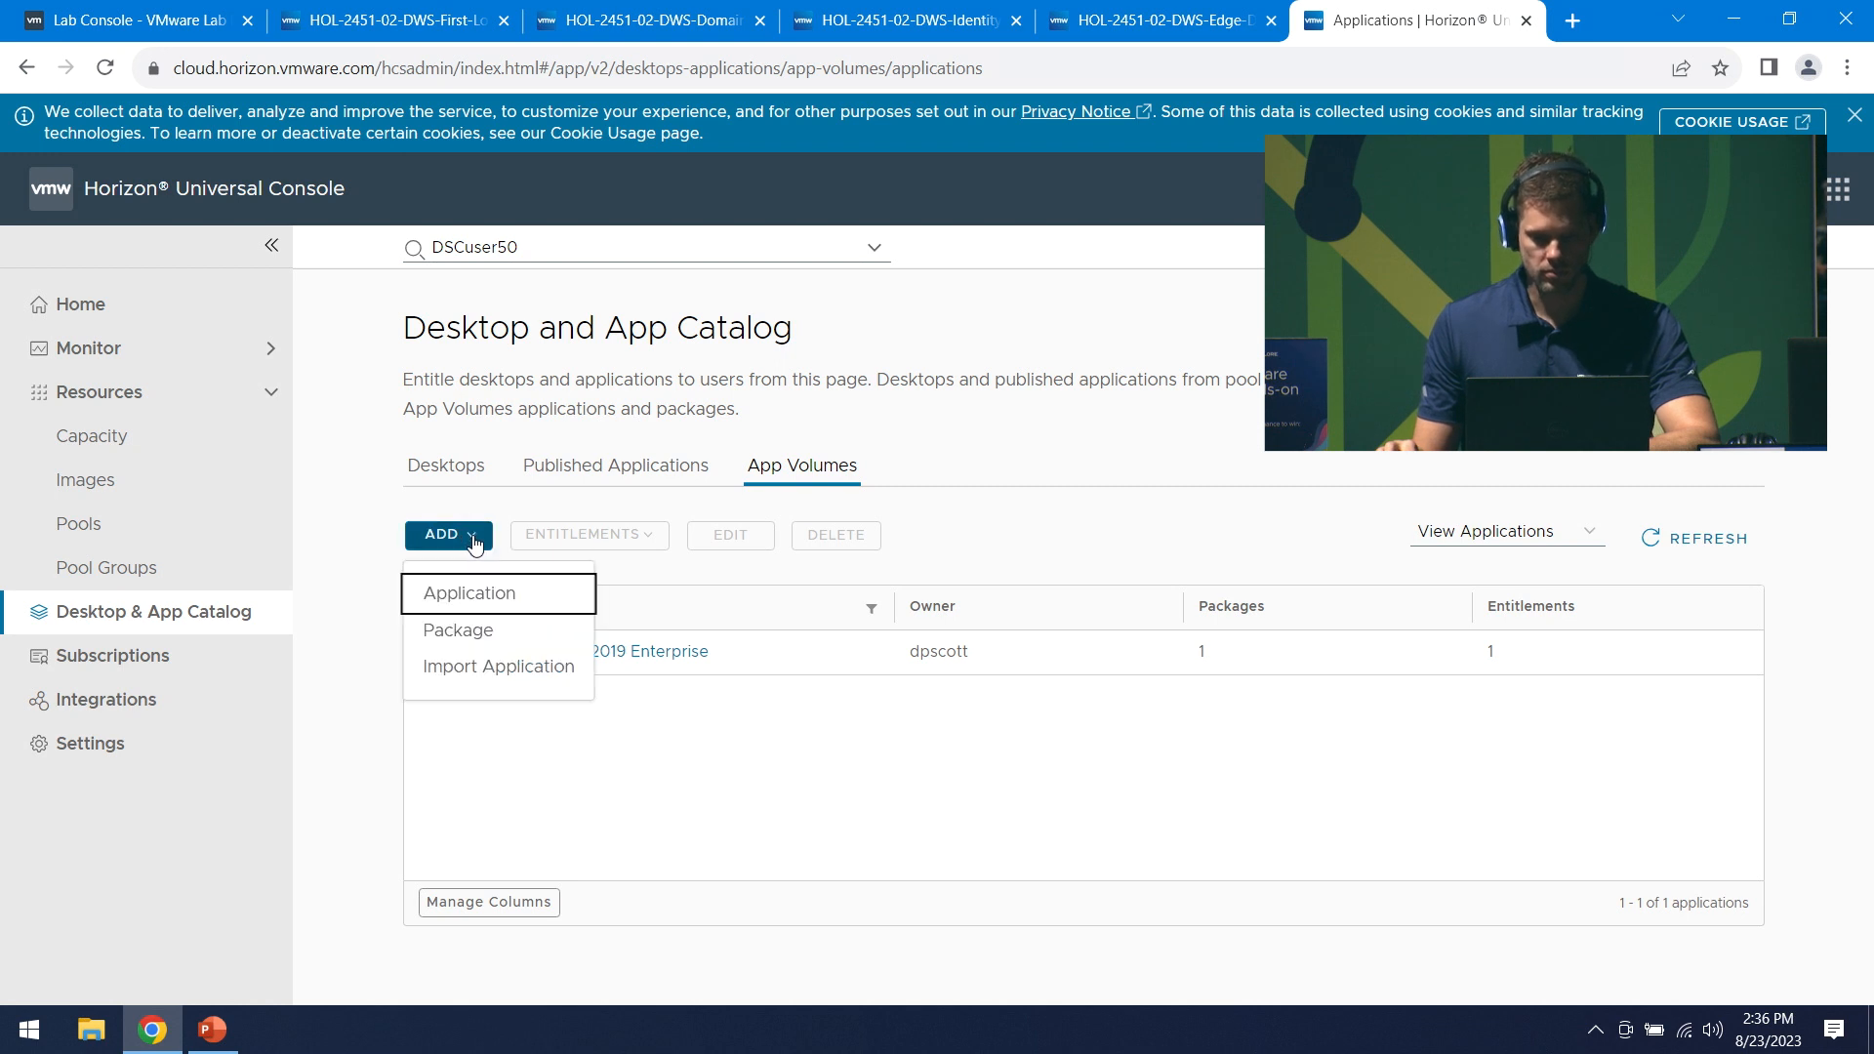
click(485, 606)
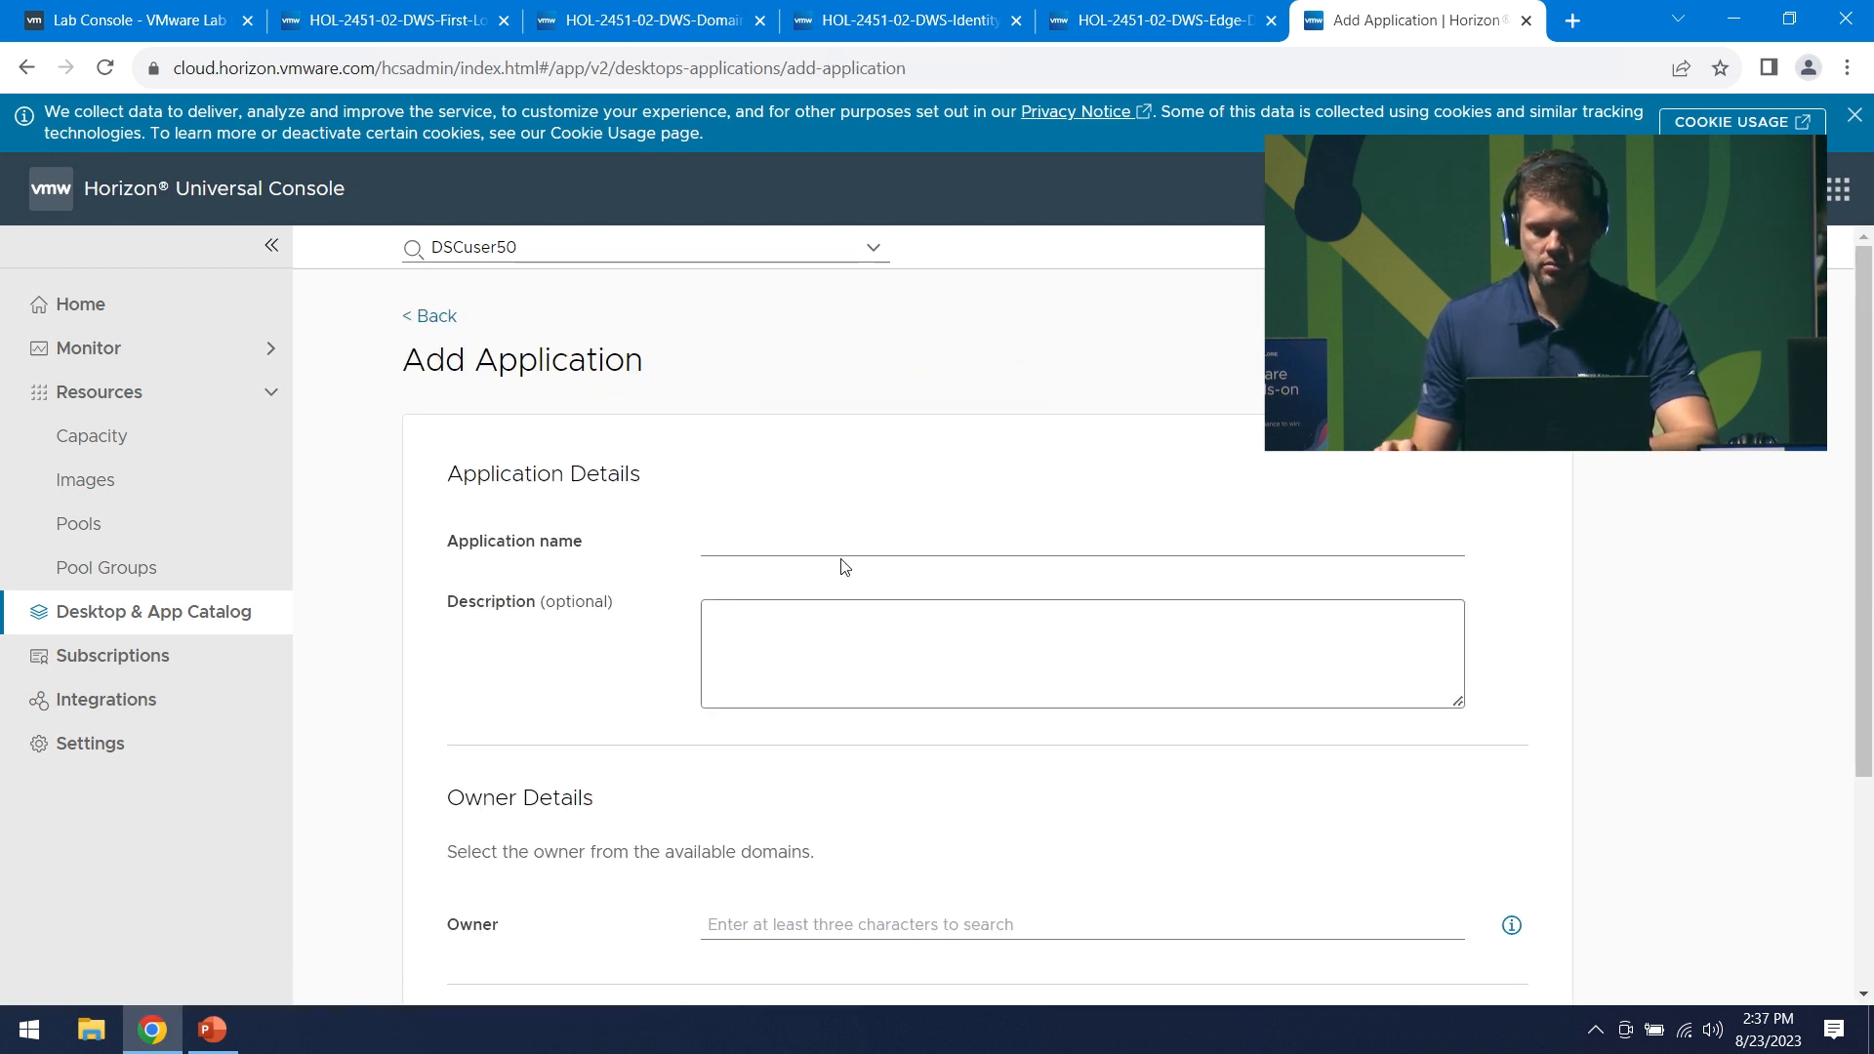
- Name the application ELW-App, pick the owner user account, and switch on Add package
click(796, 562)
text(ELW)
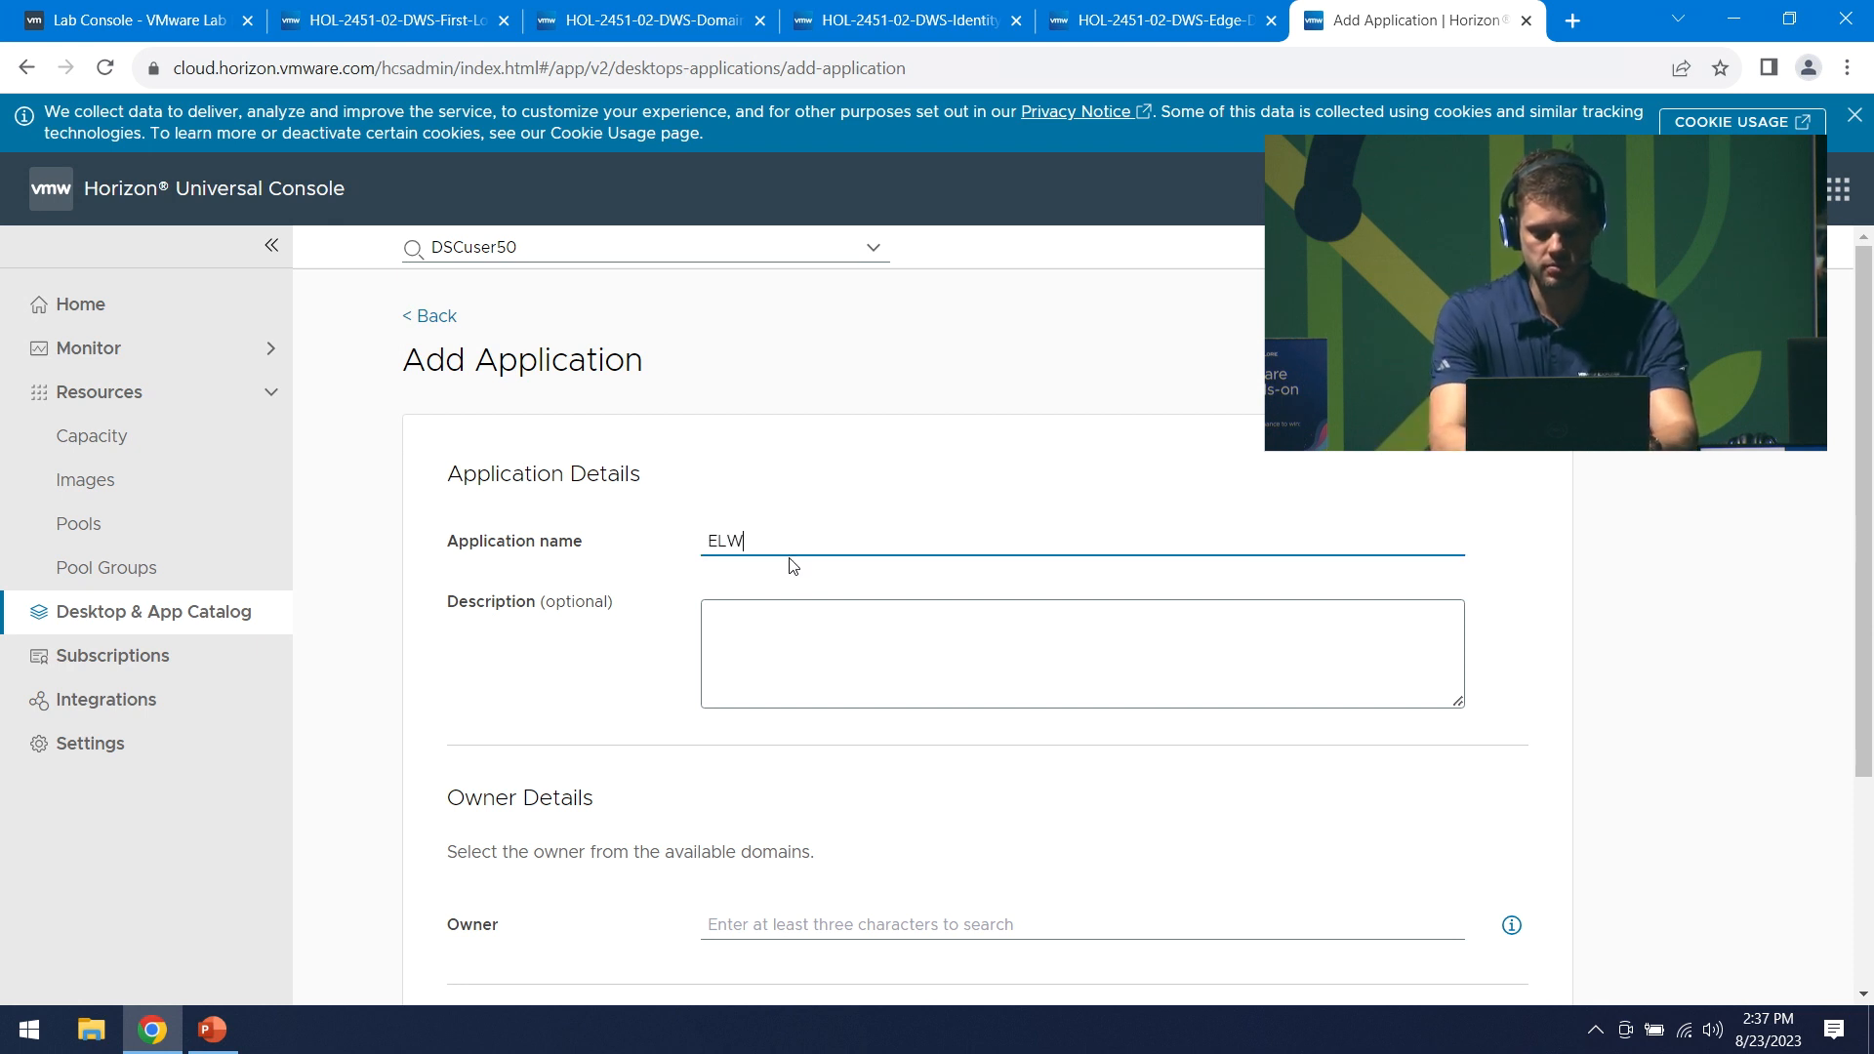
text(-App)
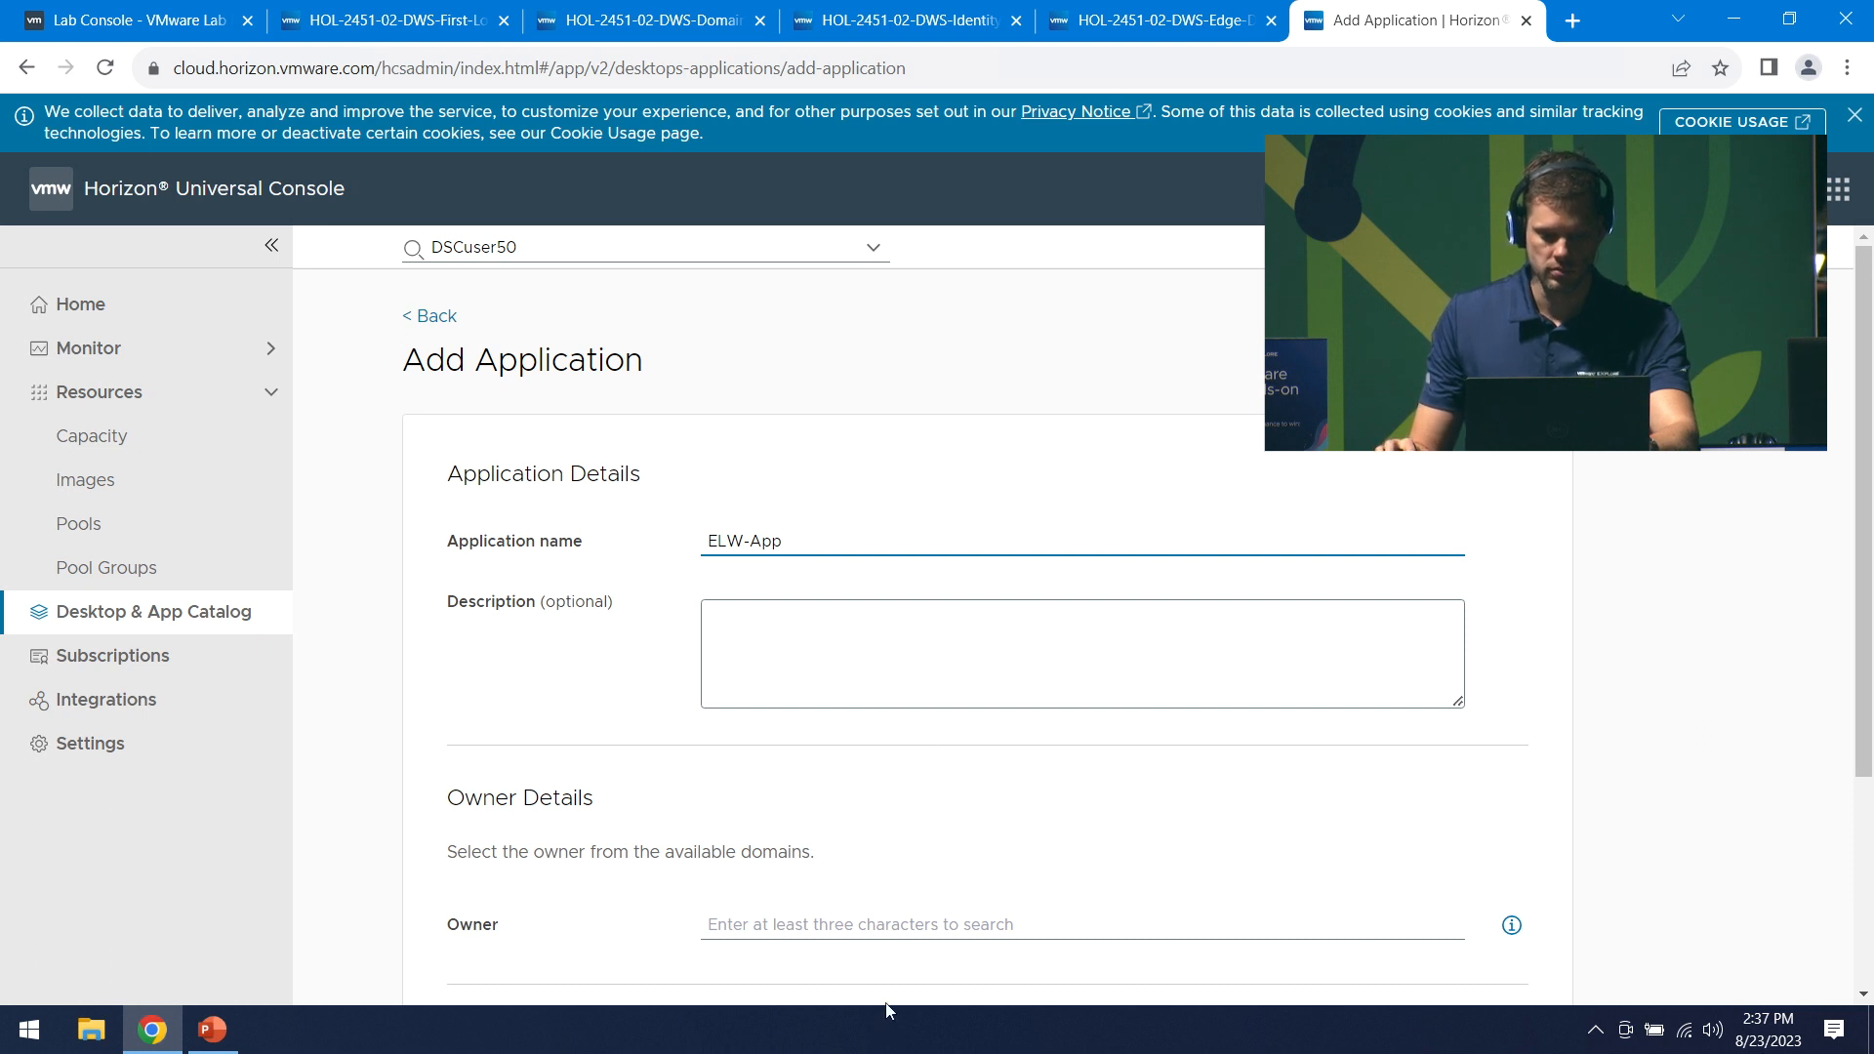
click(857, 935)
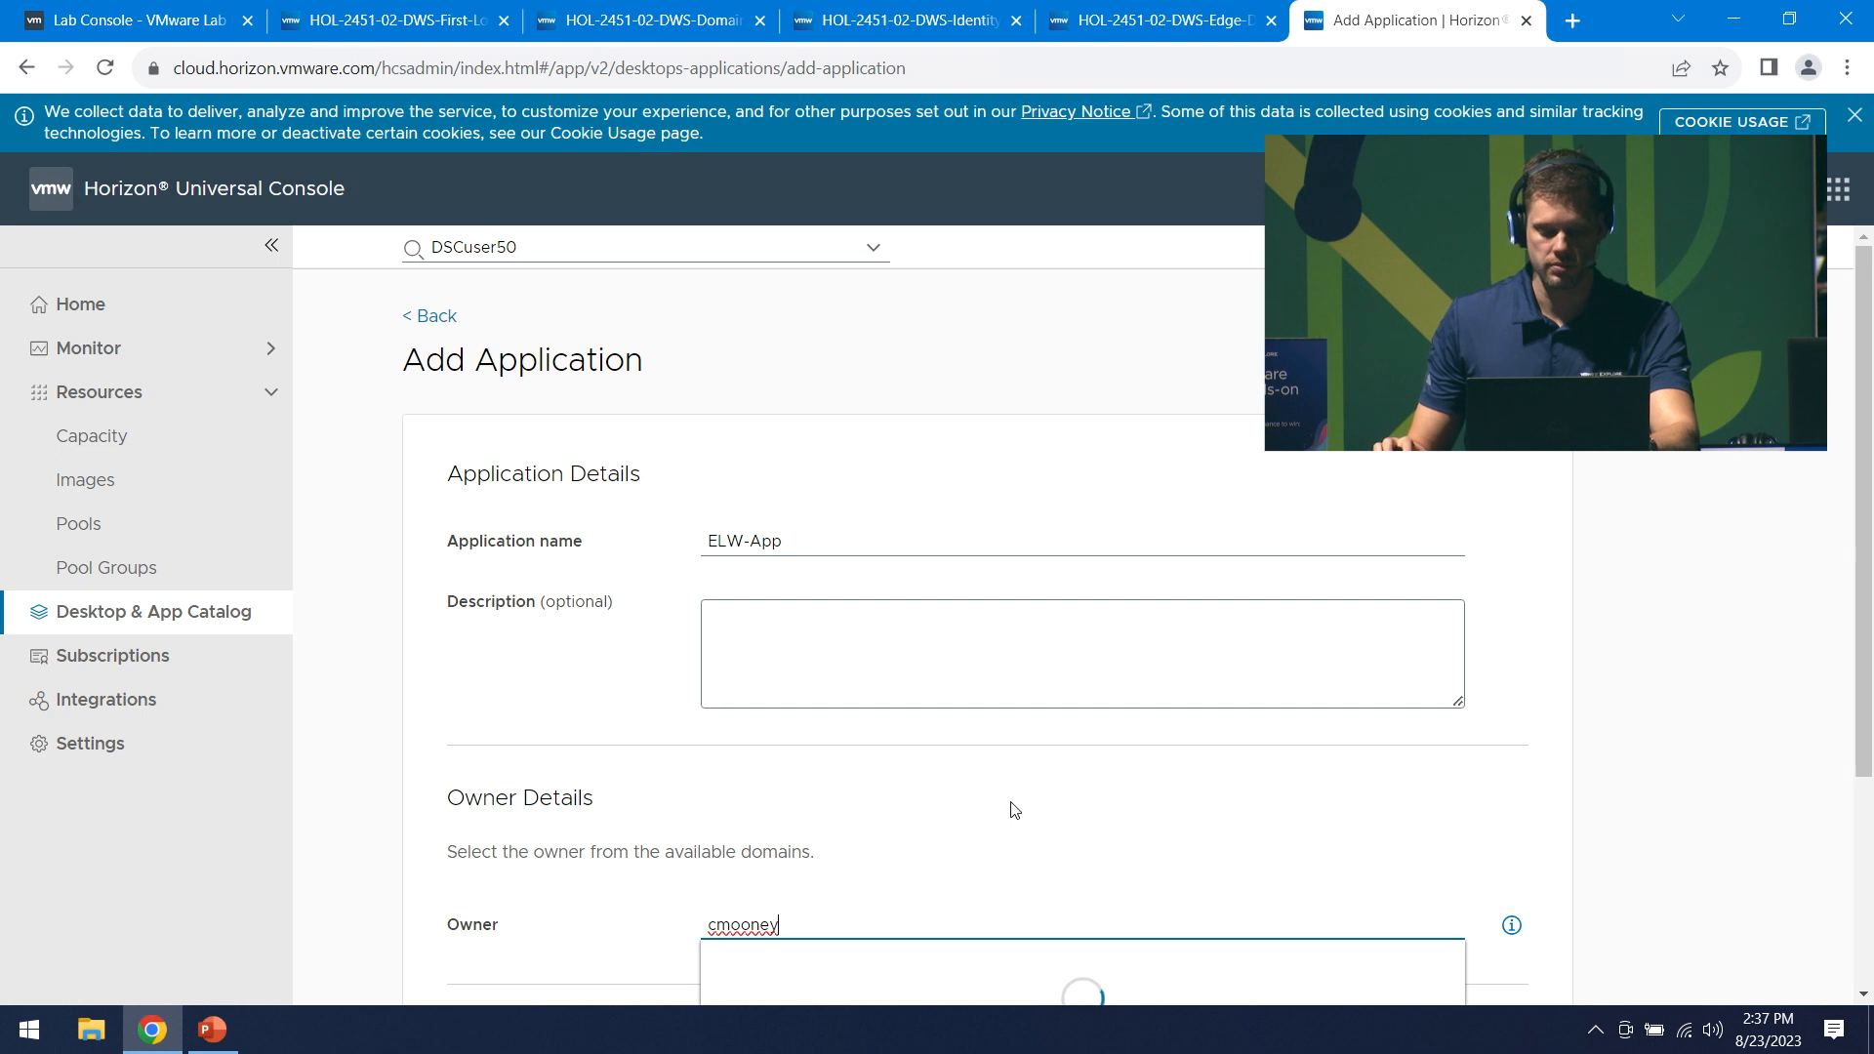
scroll(1167, 861, down, 1)
click(786, 854)
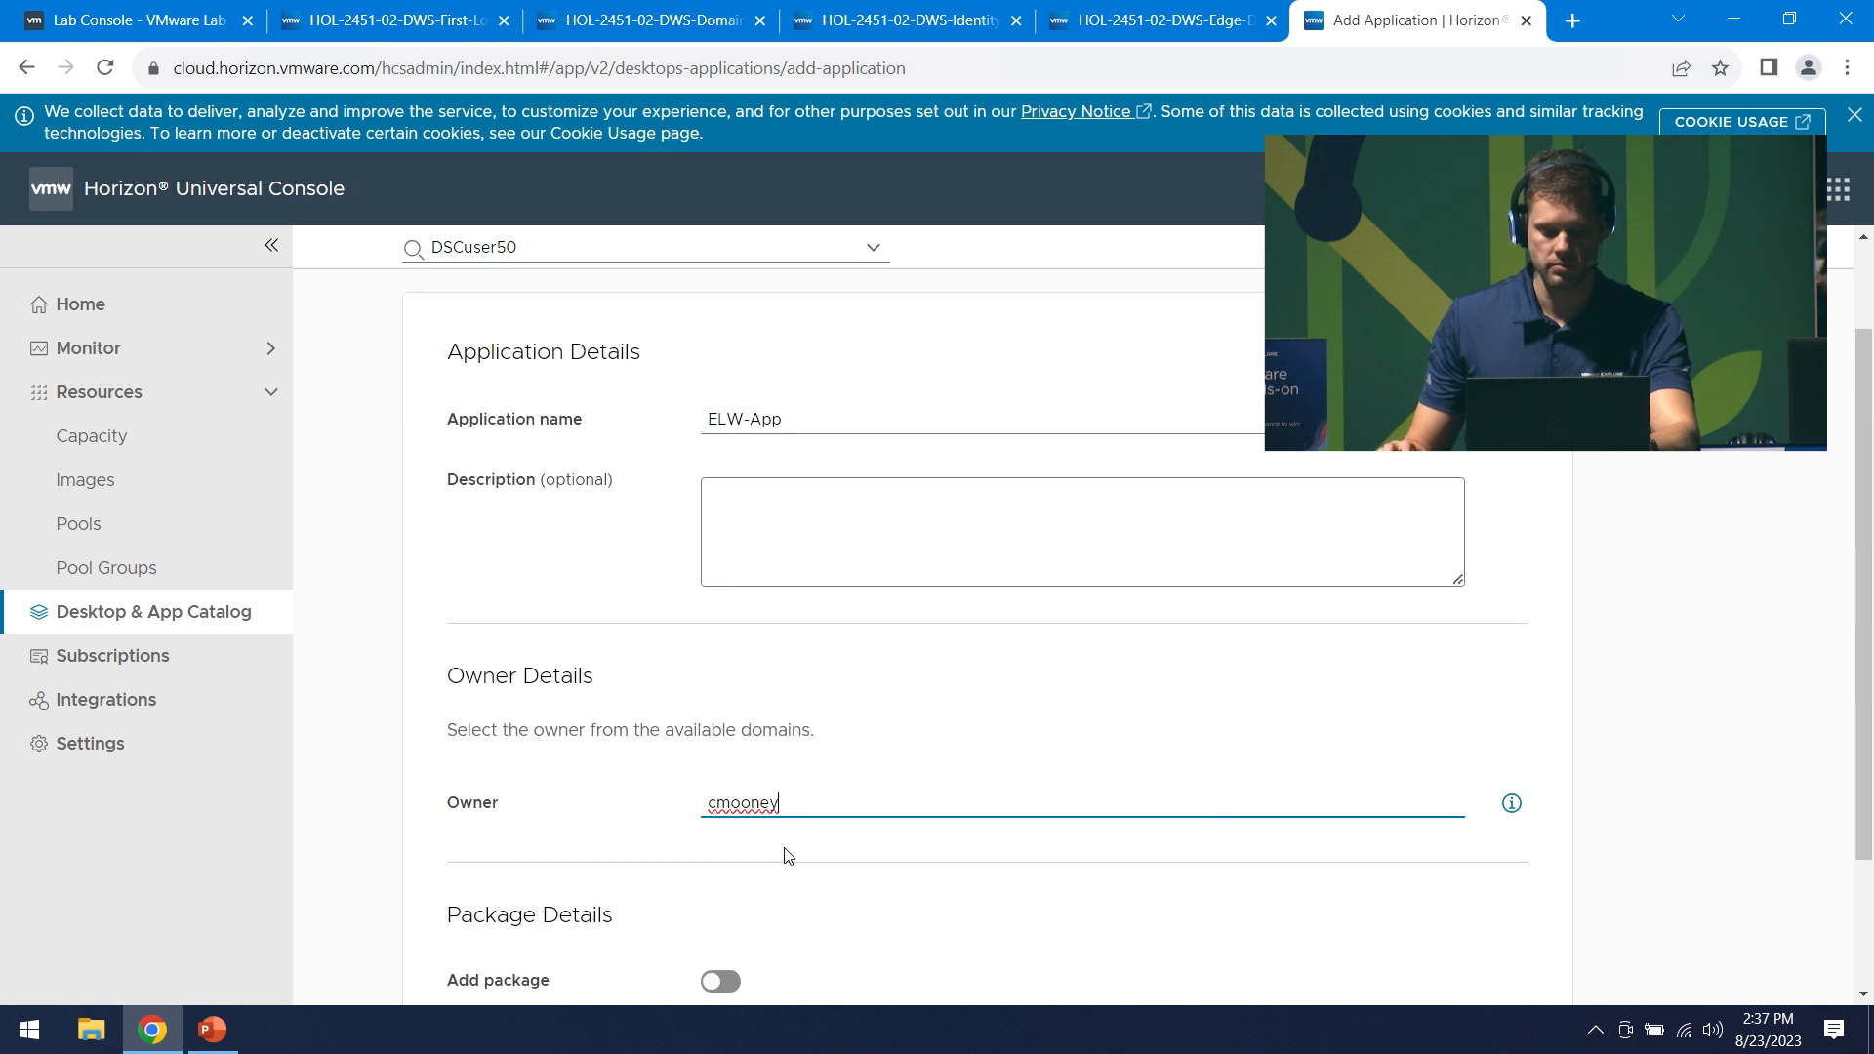
scroll(790, 856, down, 1)
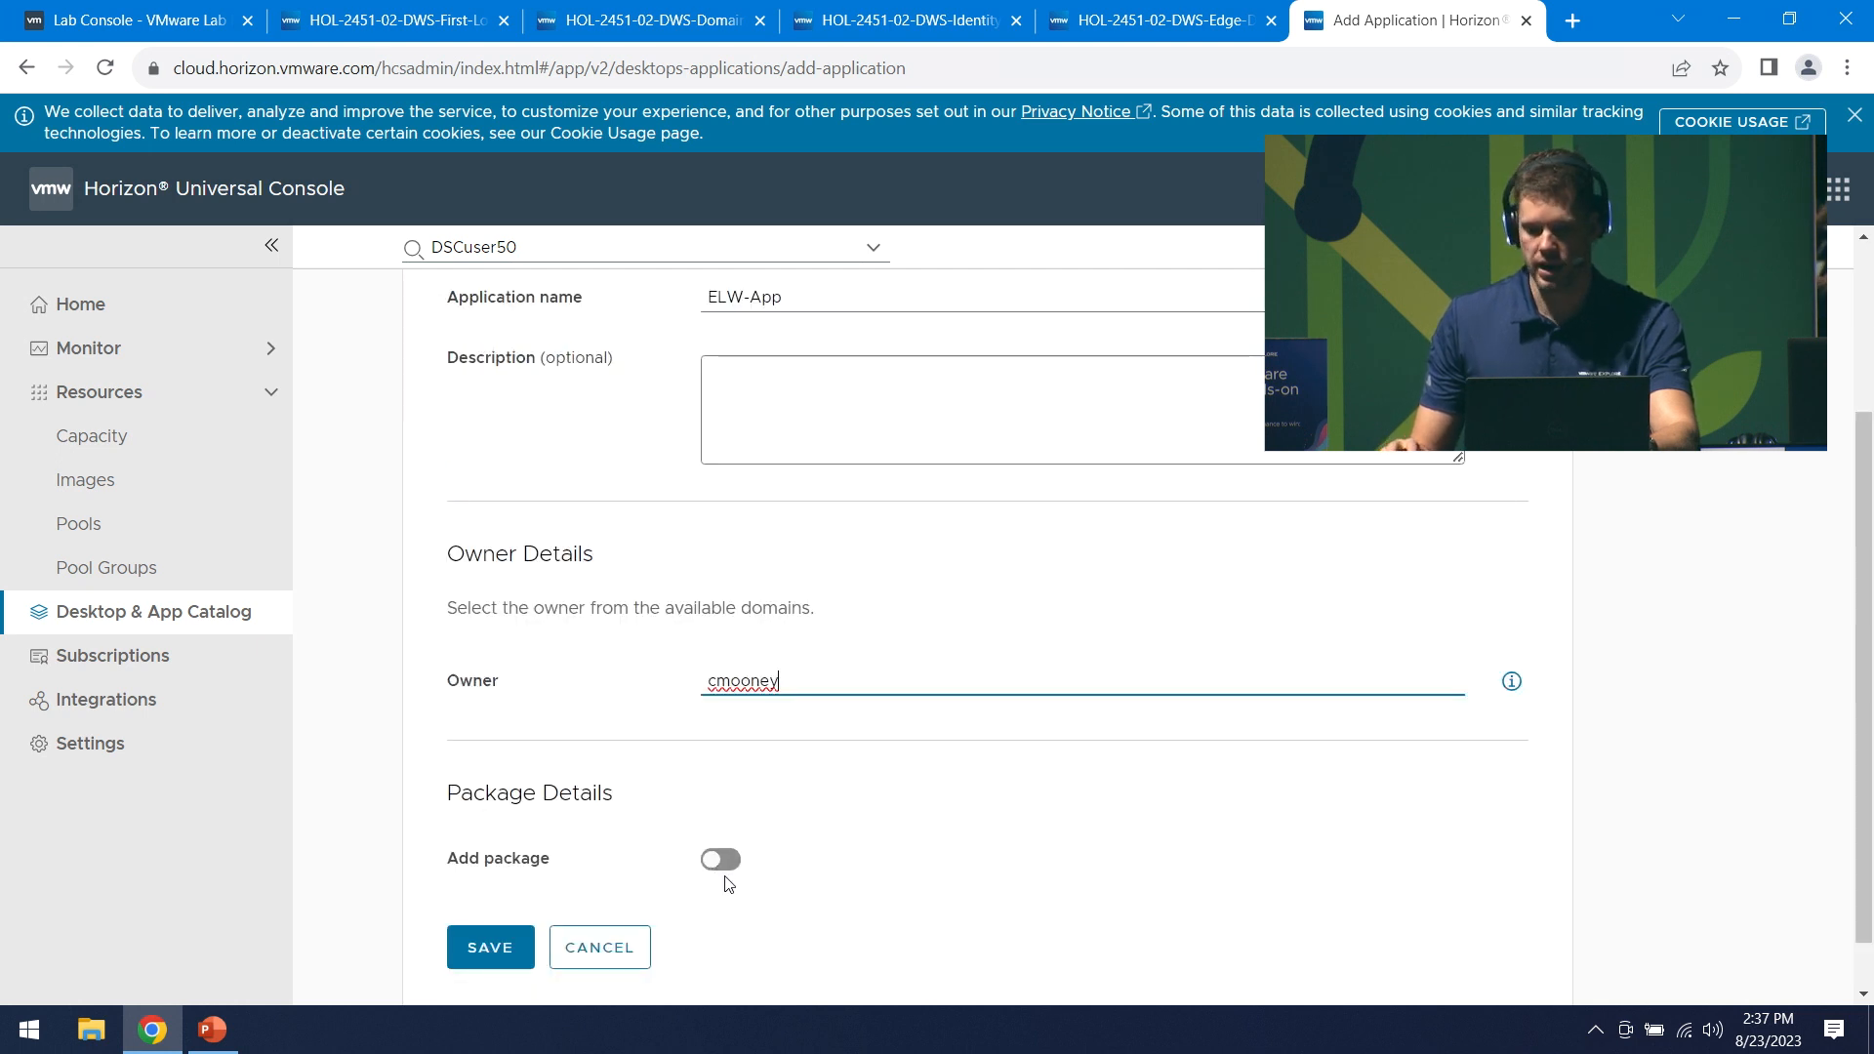
click(721, 856)
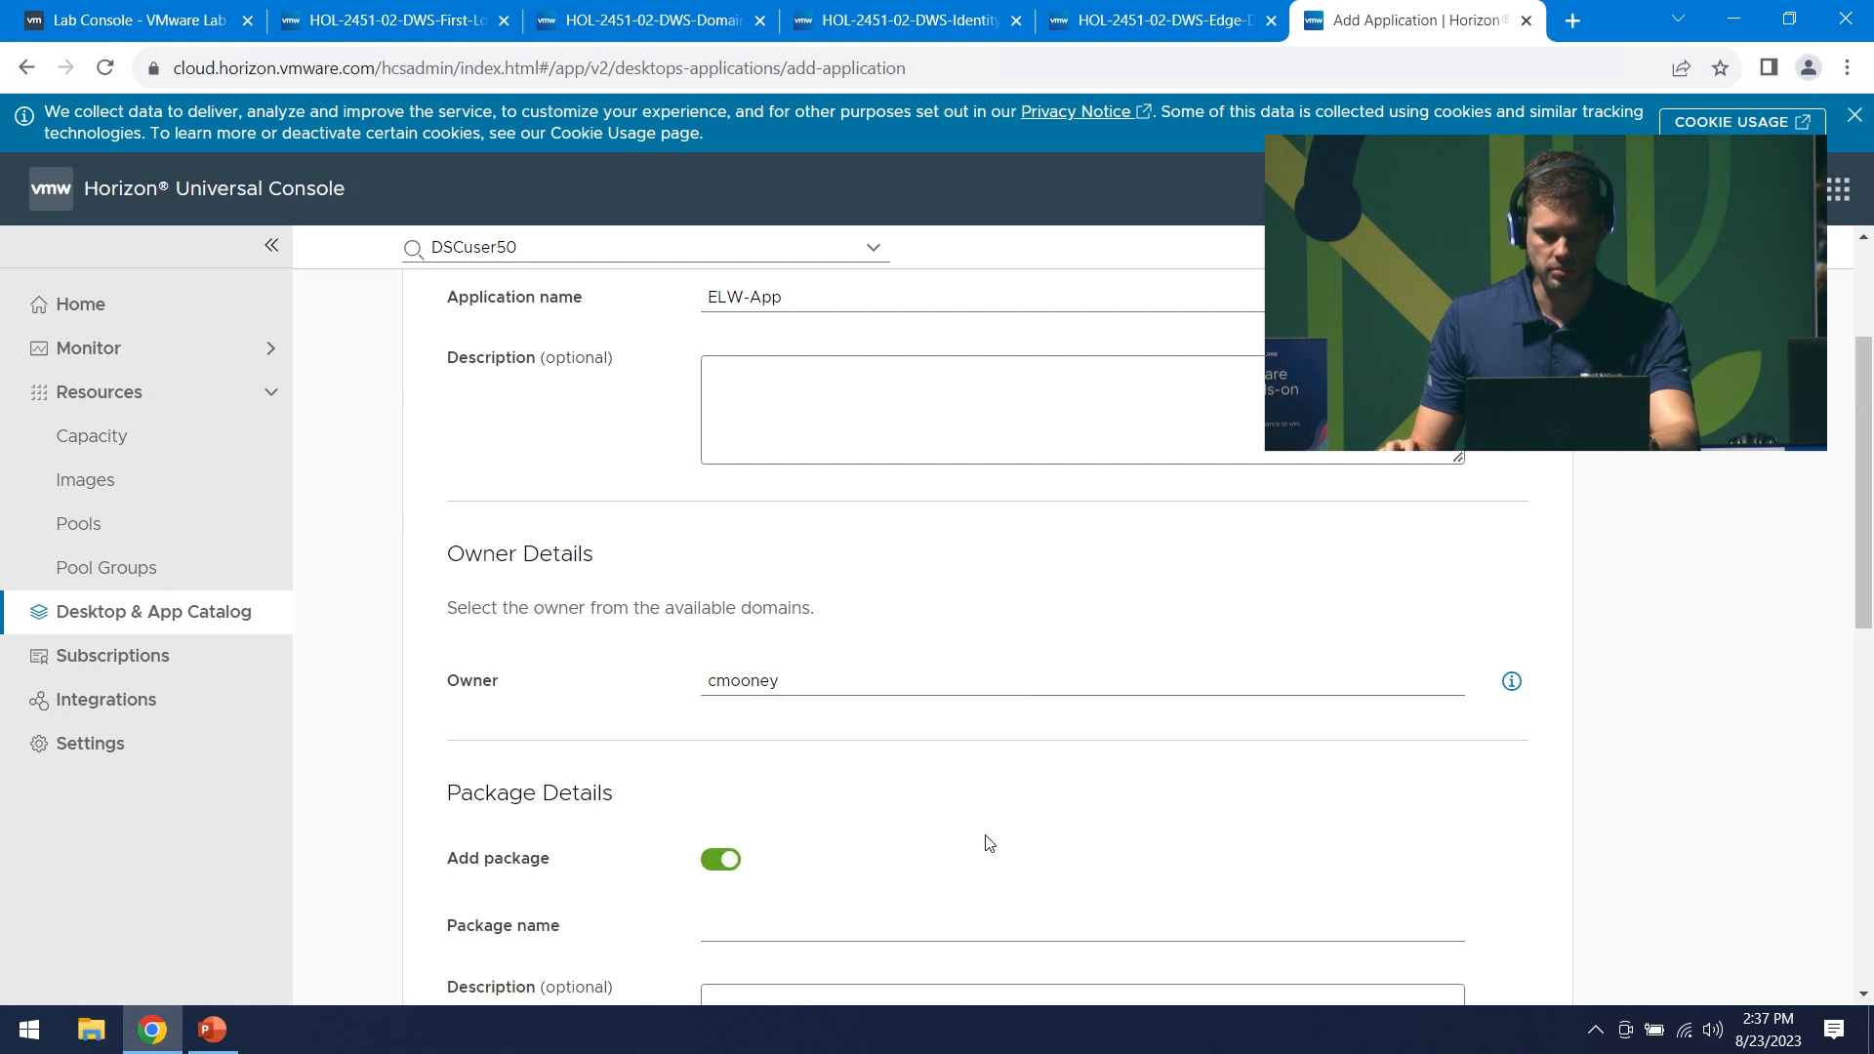
- Name the package ELW-Package on Horizon Edge Discovery-HCS-Edge with provider Global-Platform-Engineering
scroll(641, 710, down, 2)
click(754, 694)
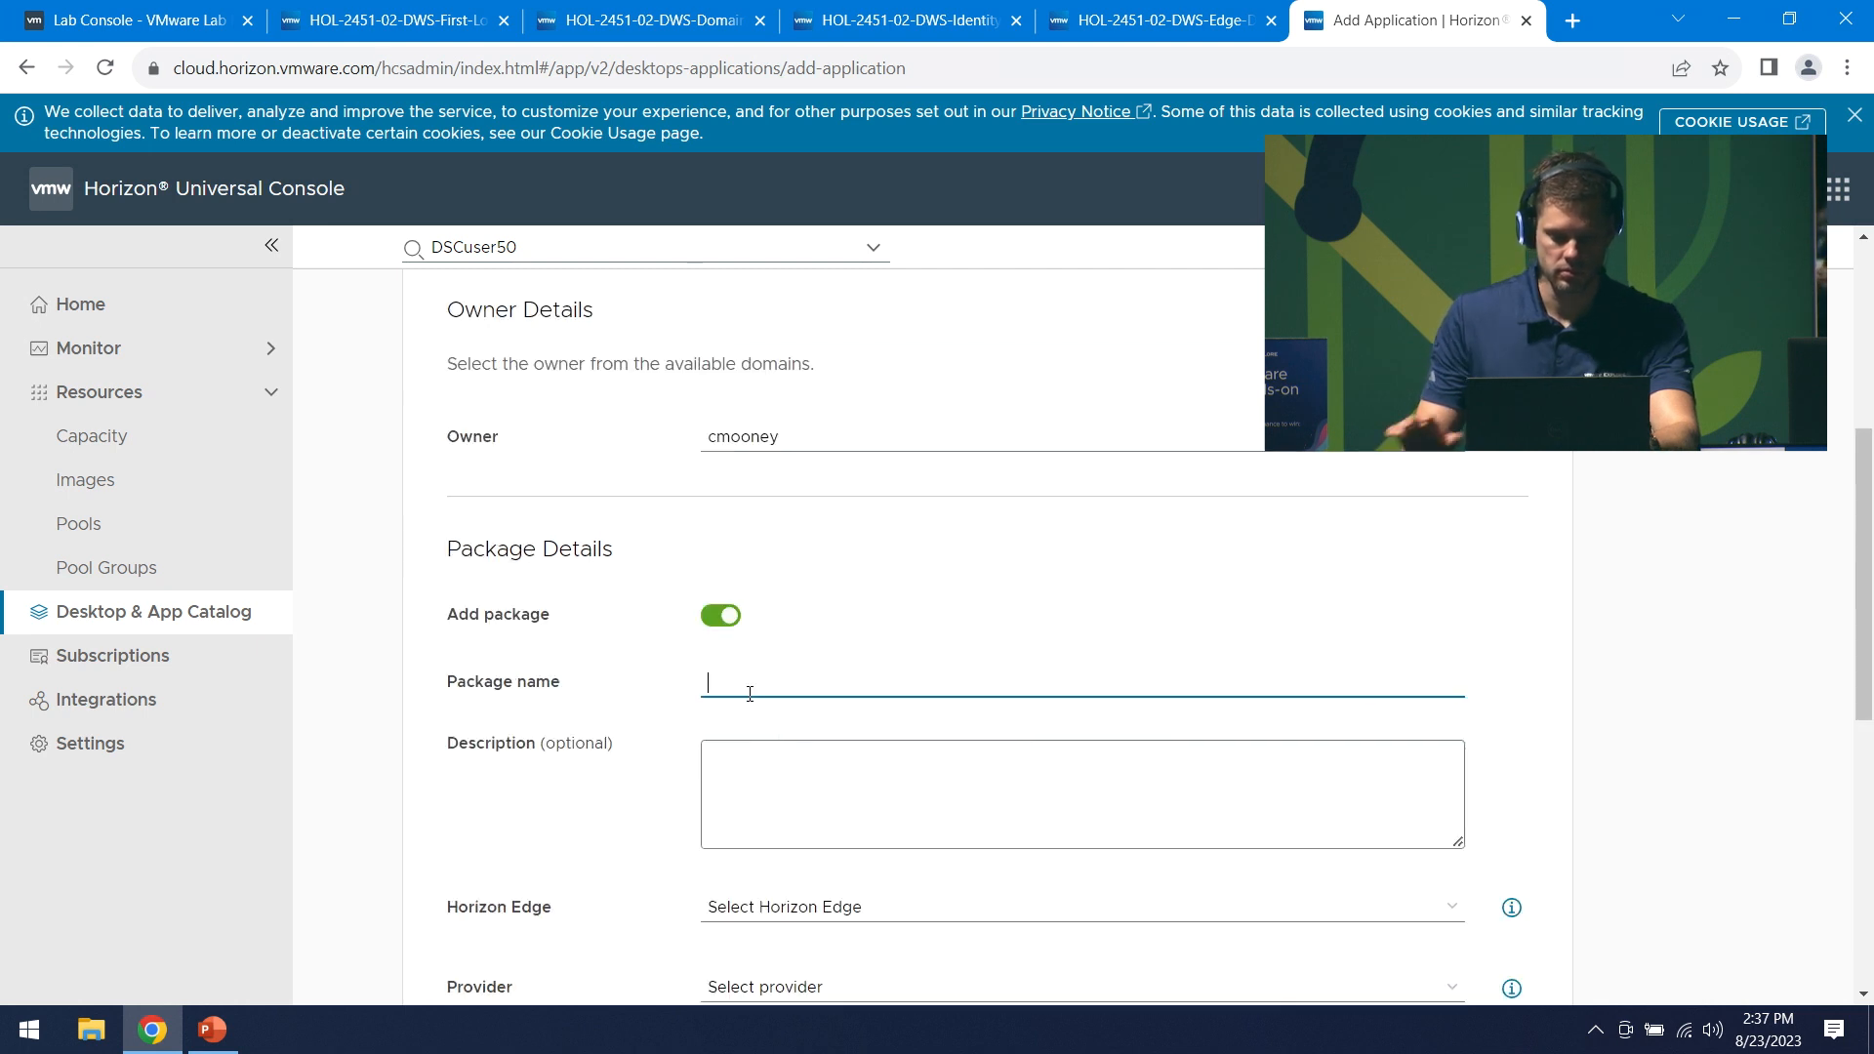
text(ELW-Package)
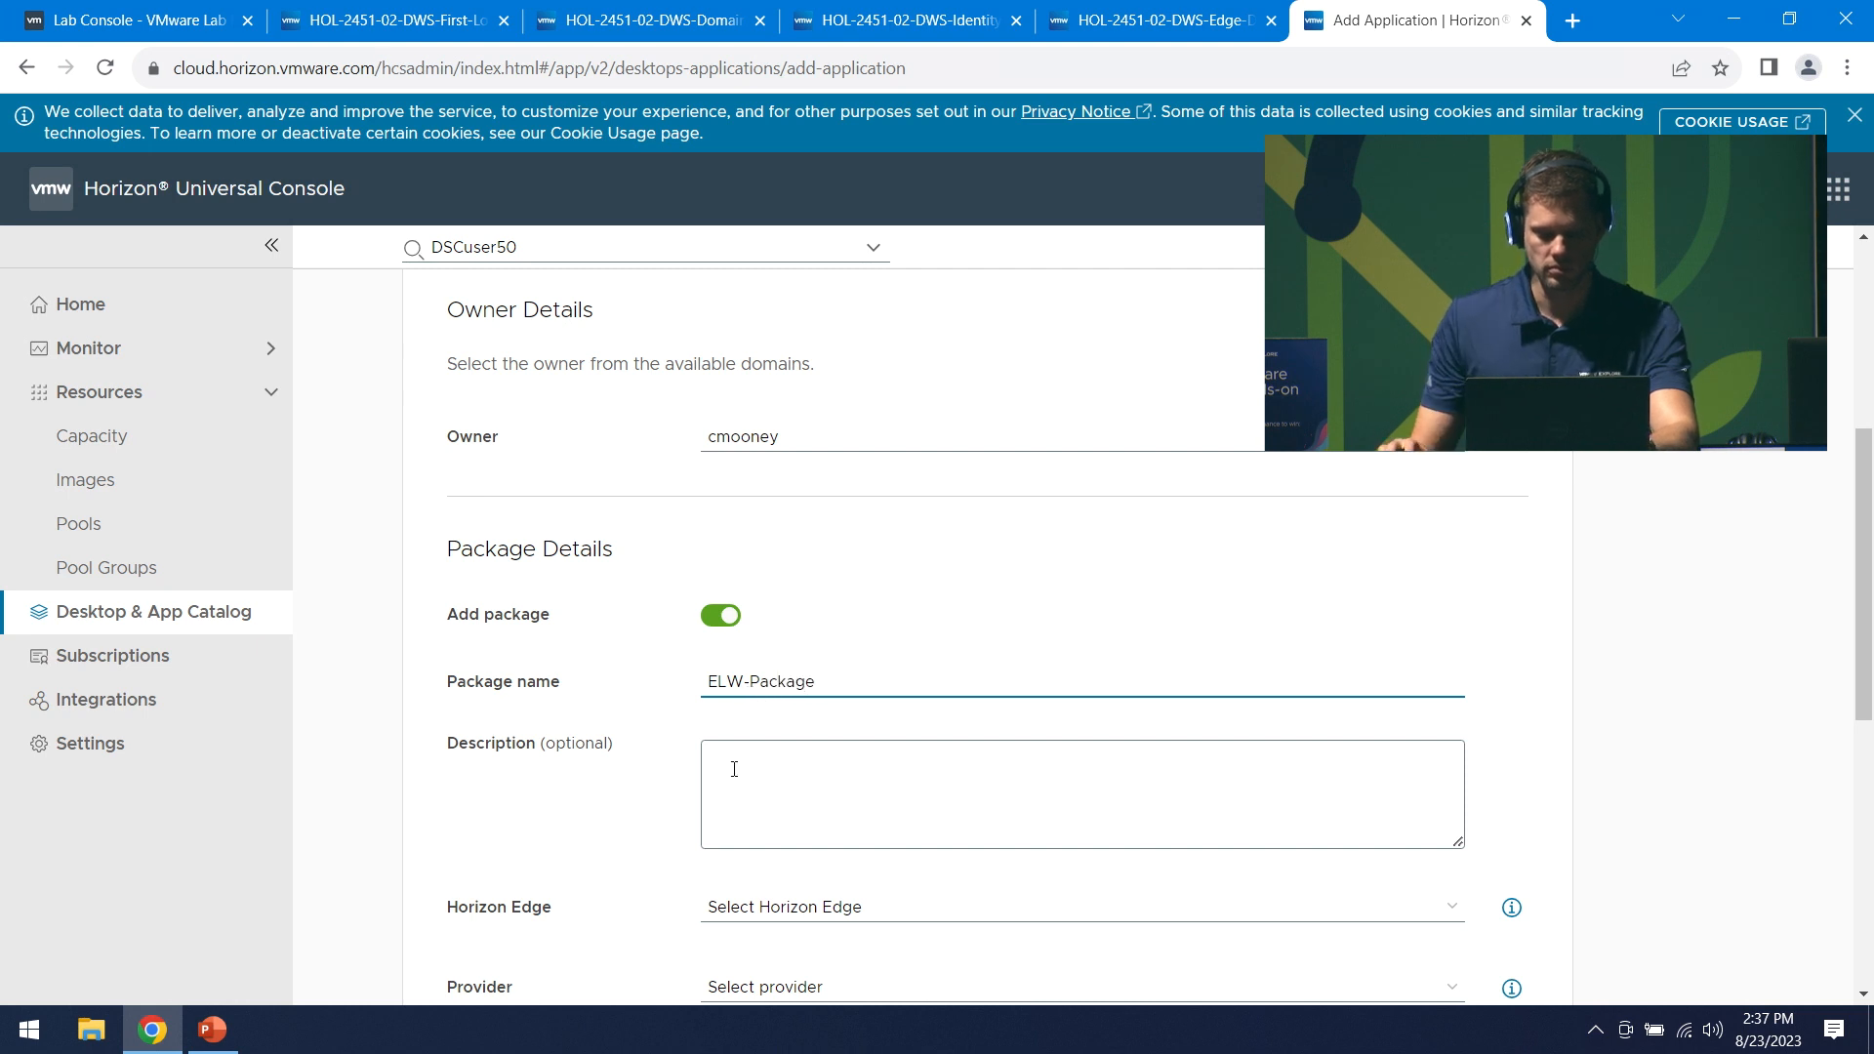
scroll(887, 911, down, 1)
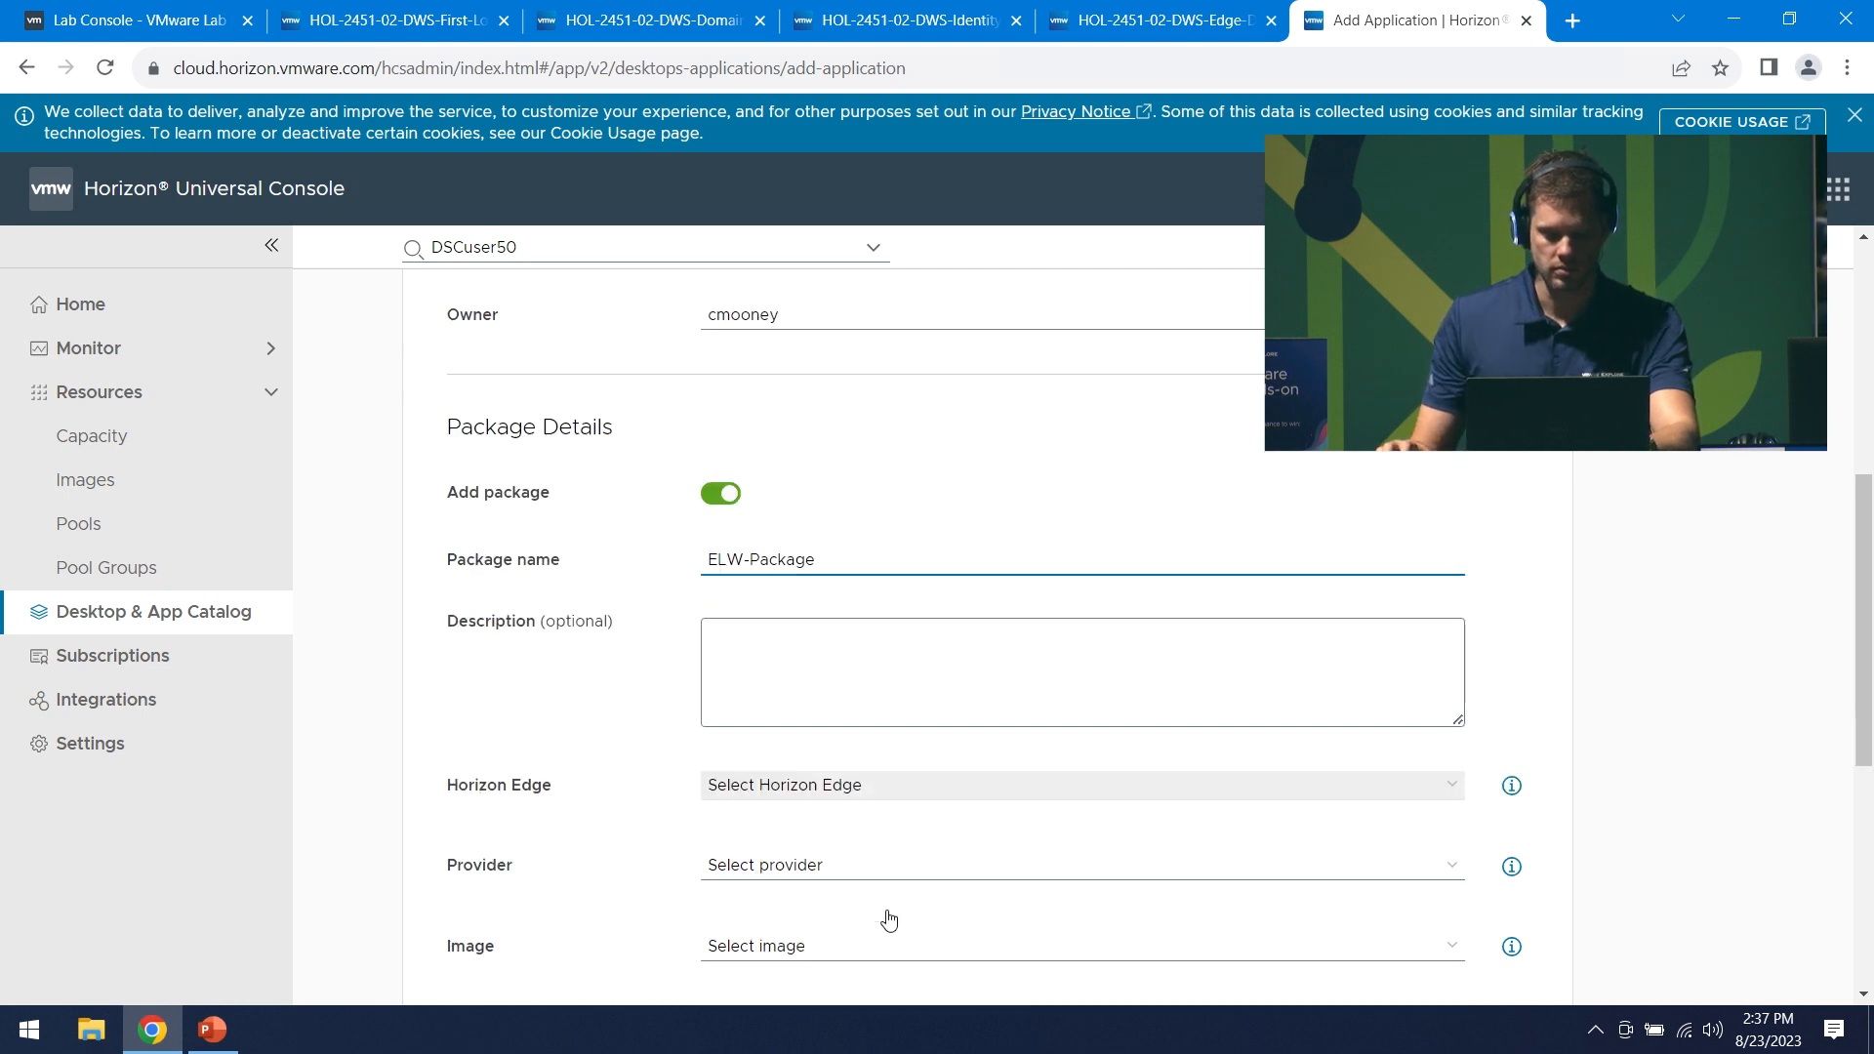
click(902, 881)
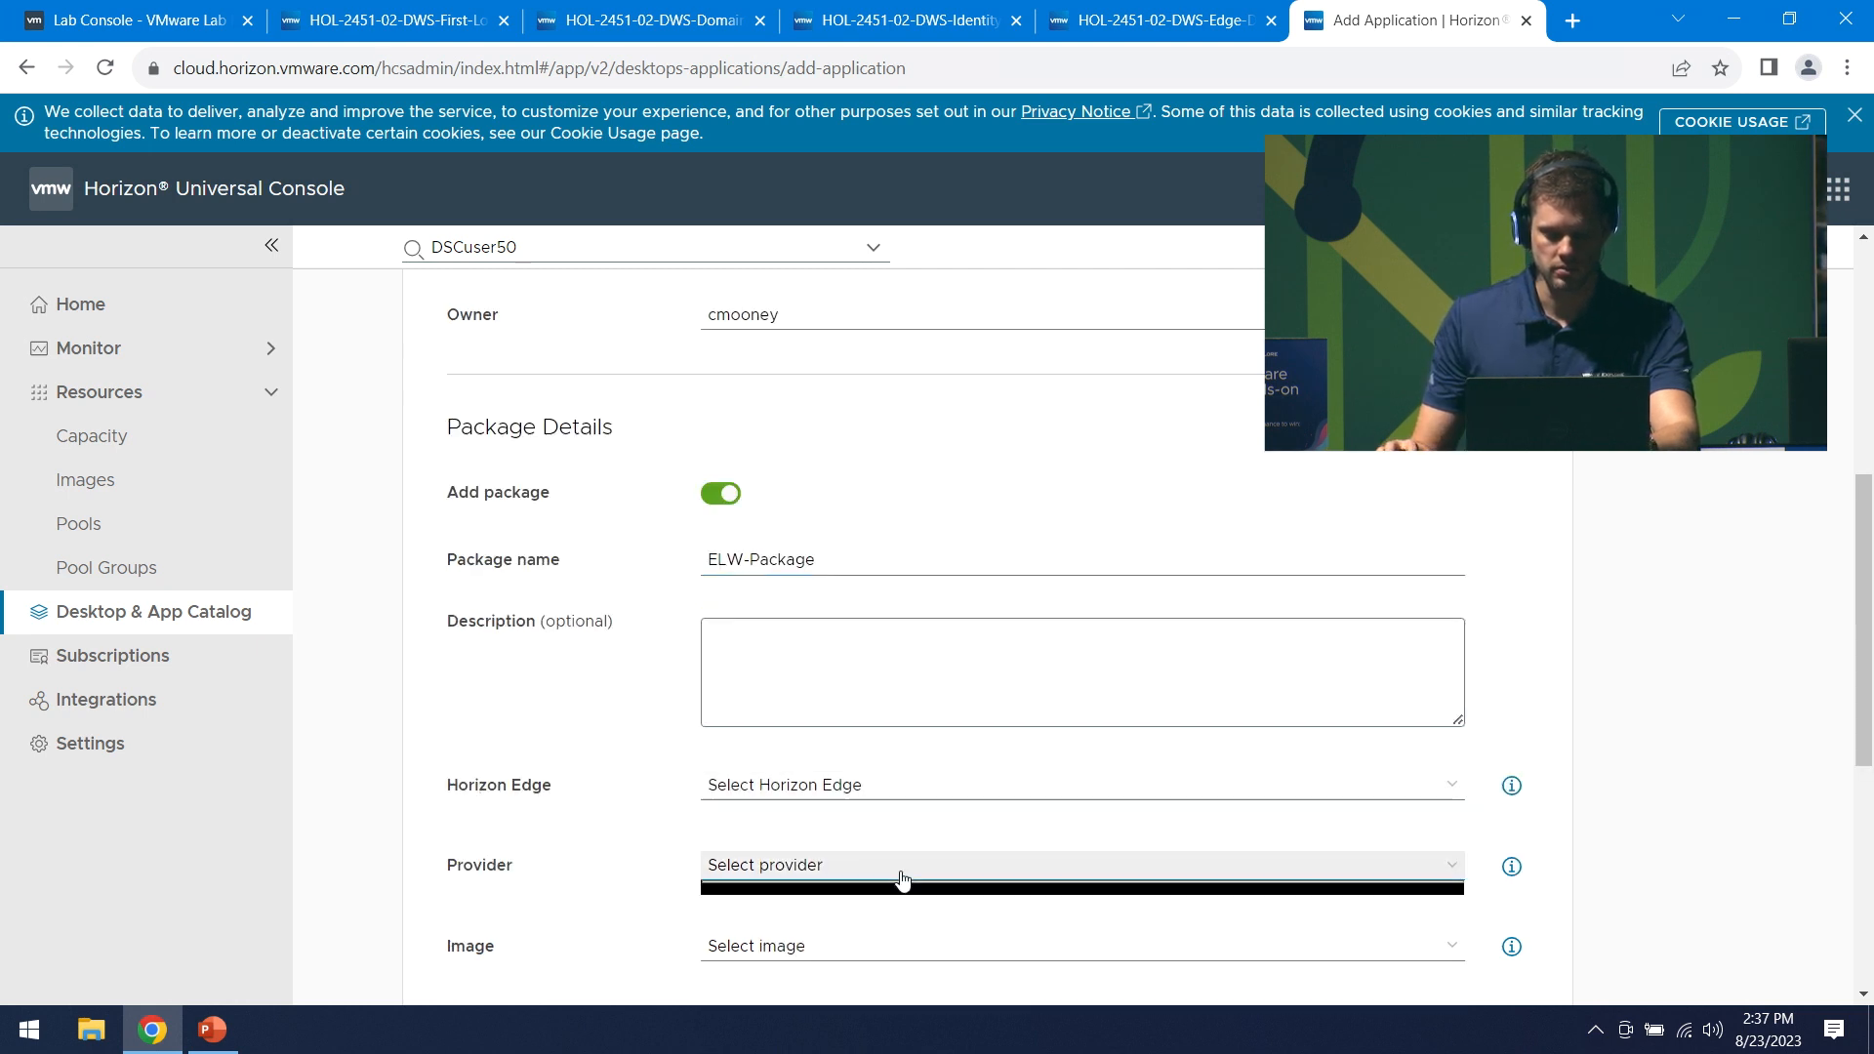
click(837, 784)
click(806, 811)
click(795, 867)
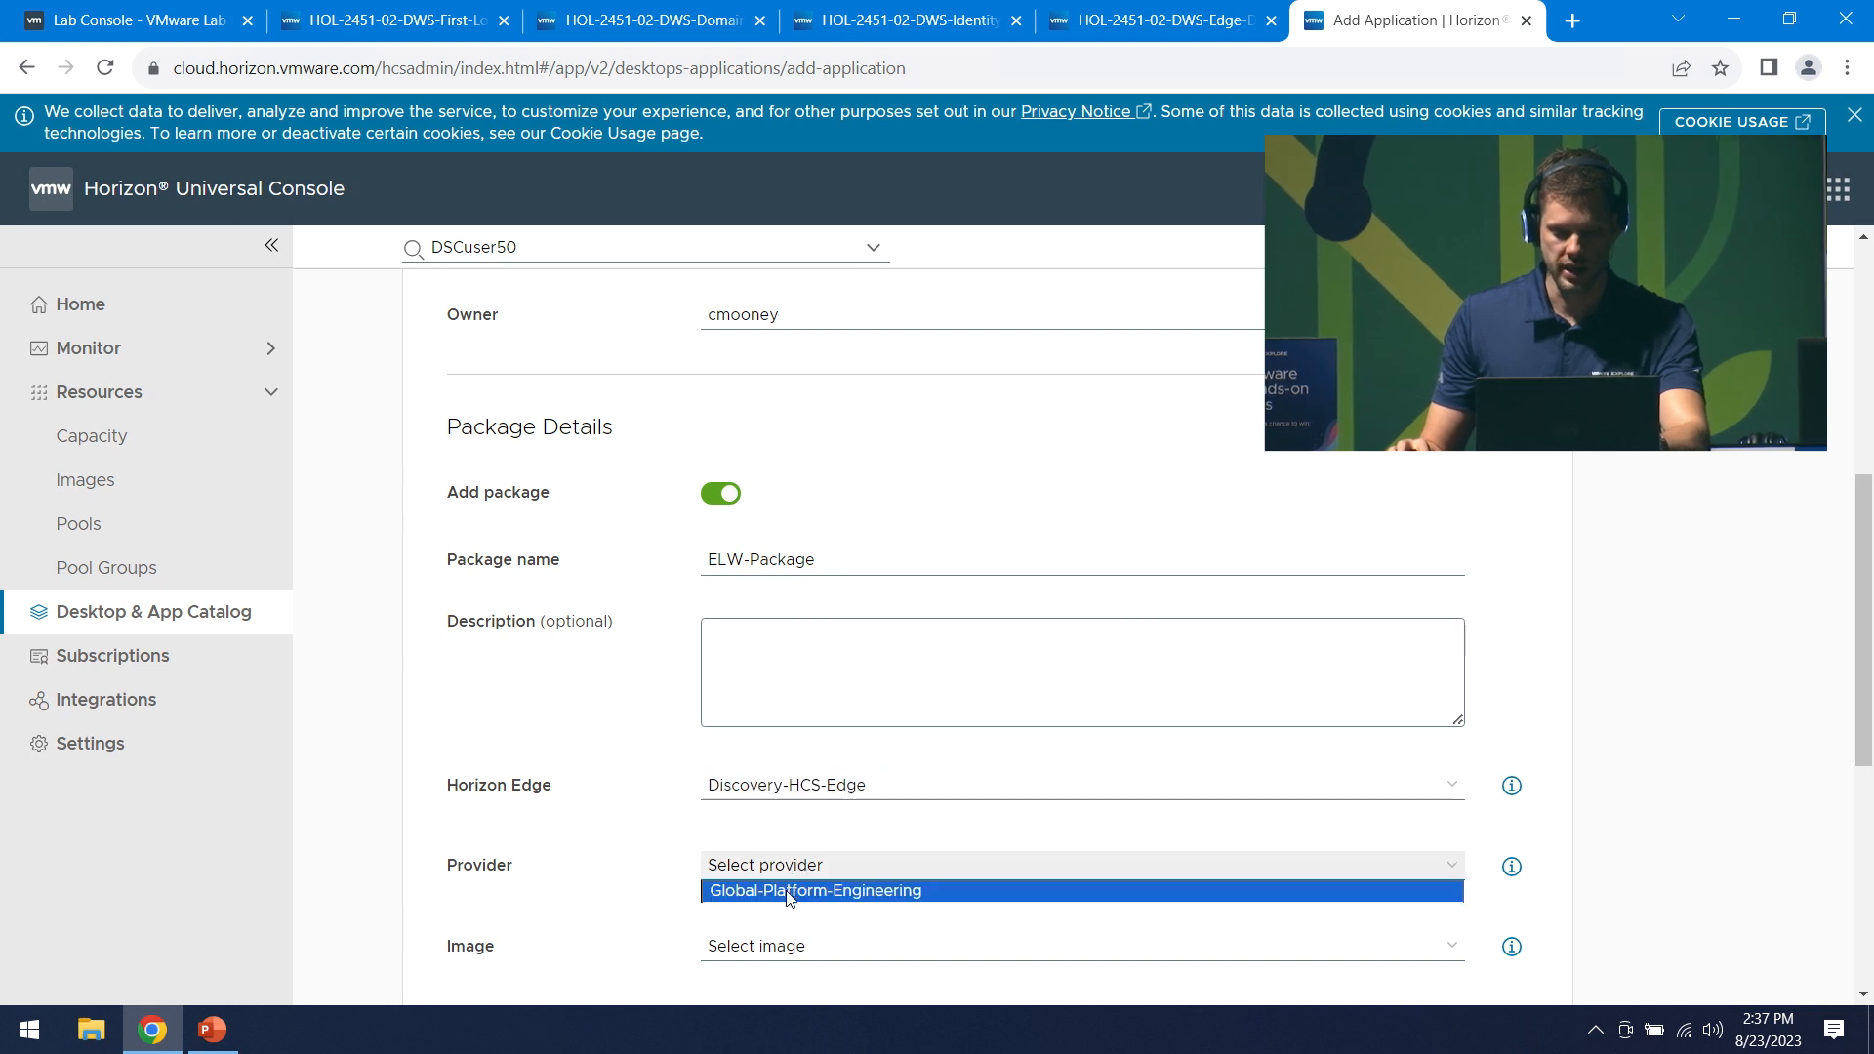
click(792, 890)
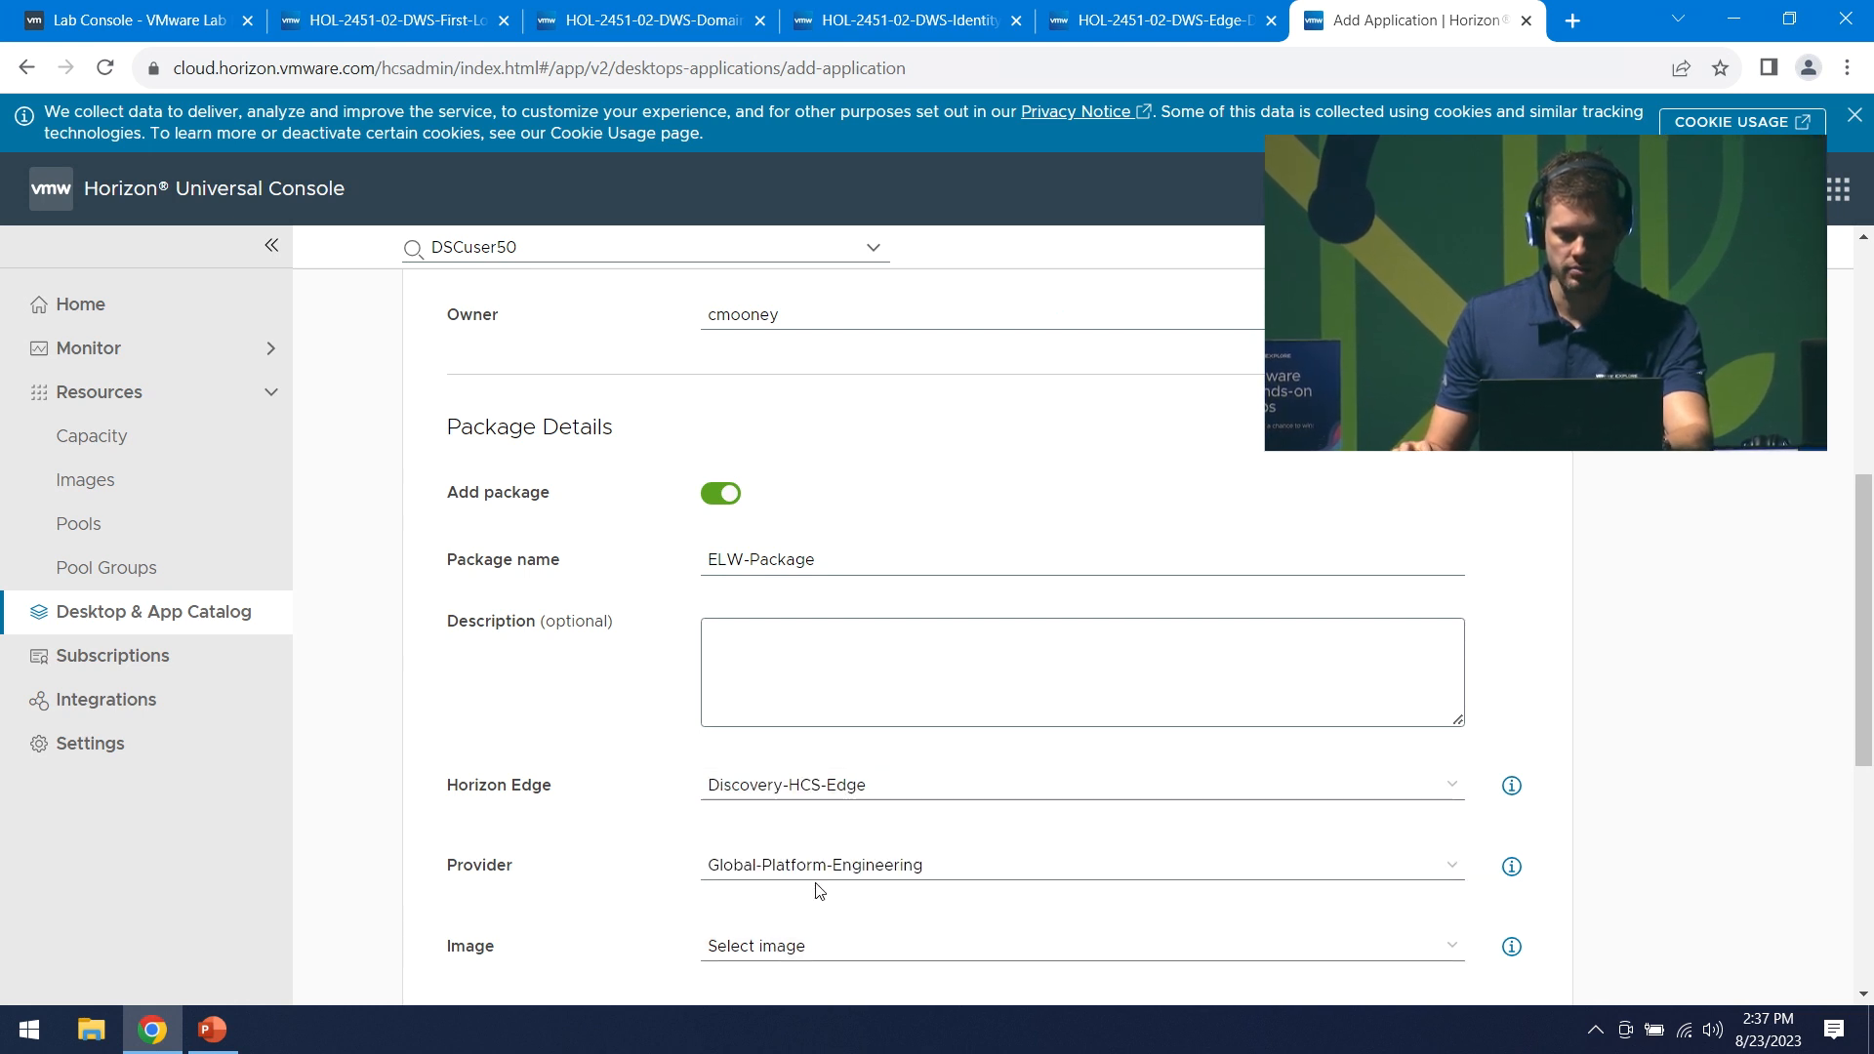
click(816, 879)
click(817, 890)
- Select image ELW-W11-23A at image version 1.0.0 for the package
scroll(787, 936, down, 3)
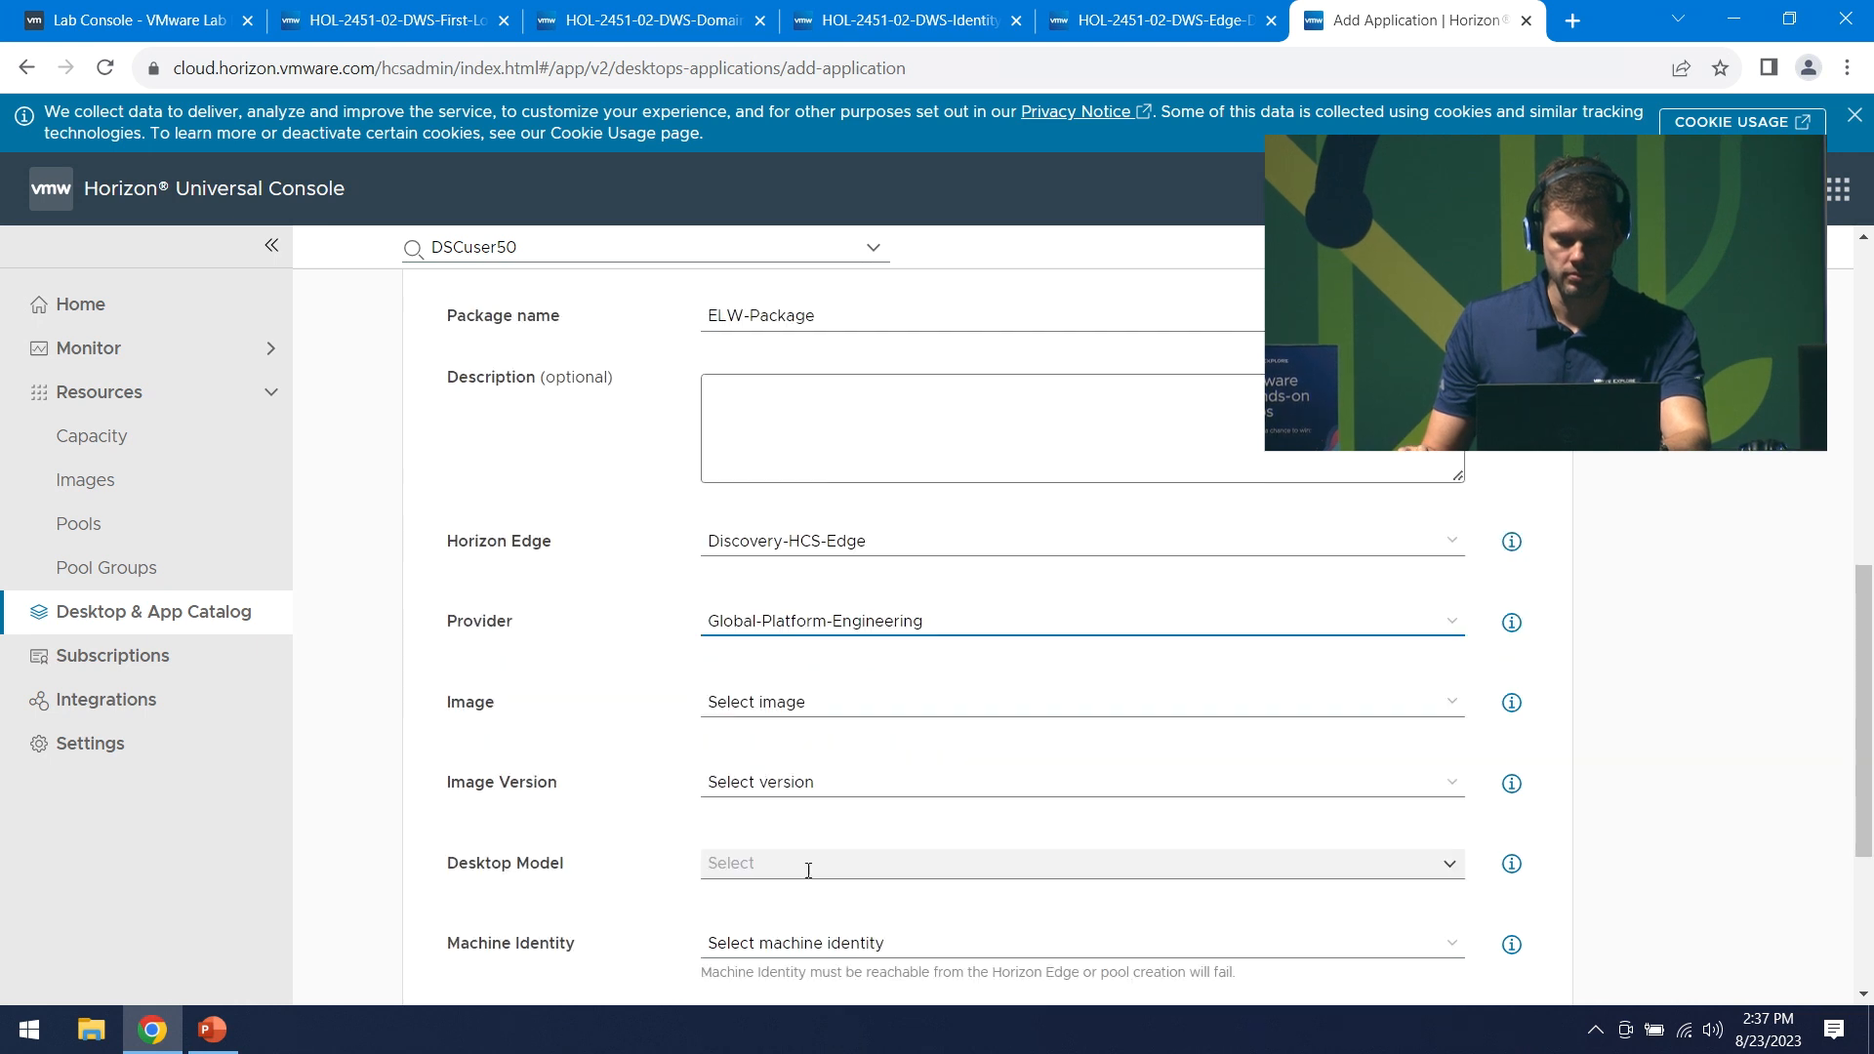
click(789, 710)
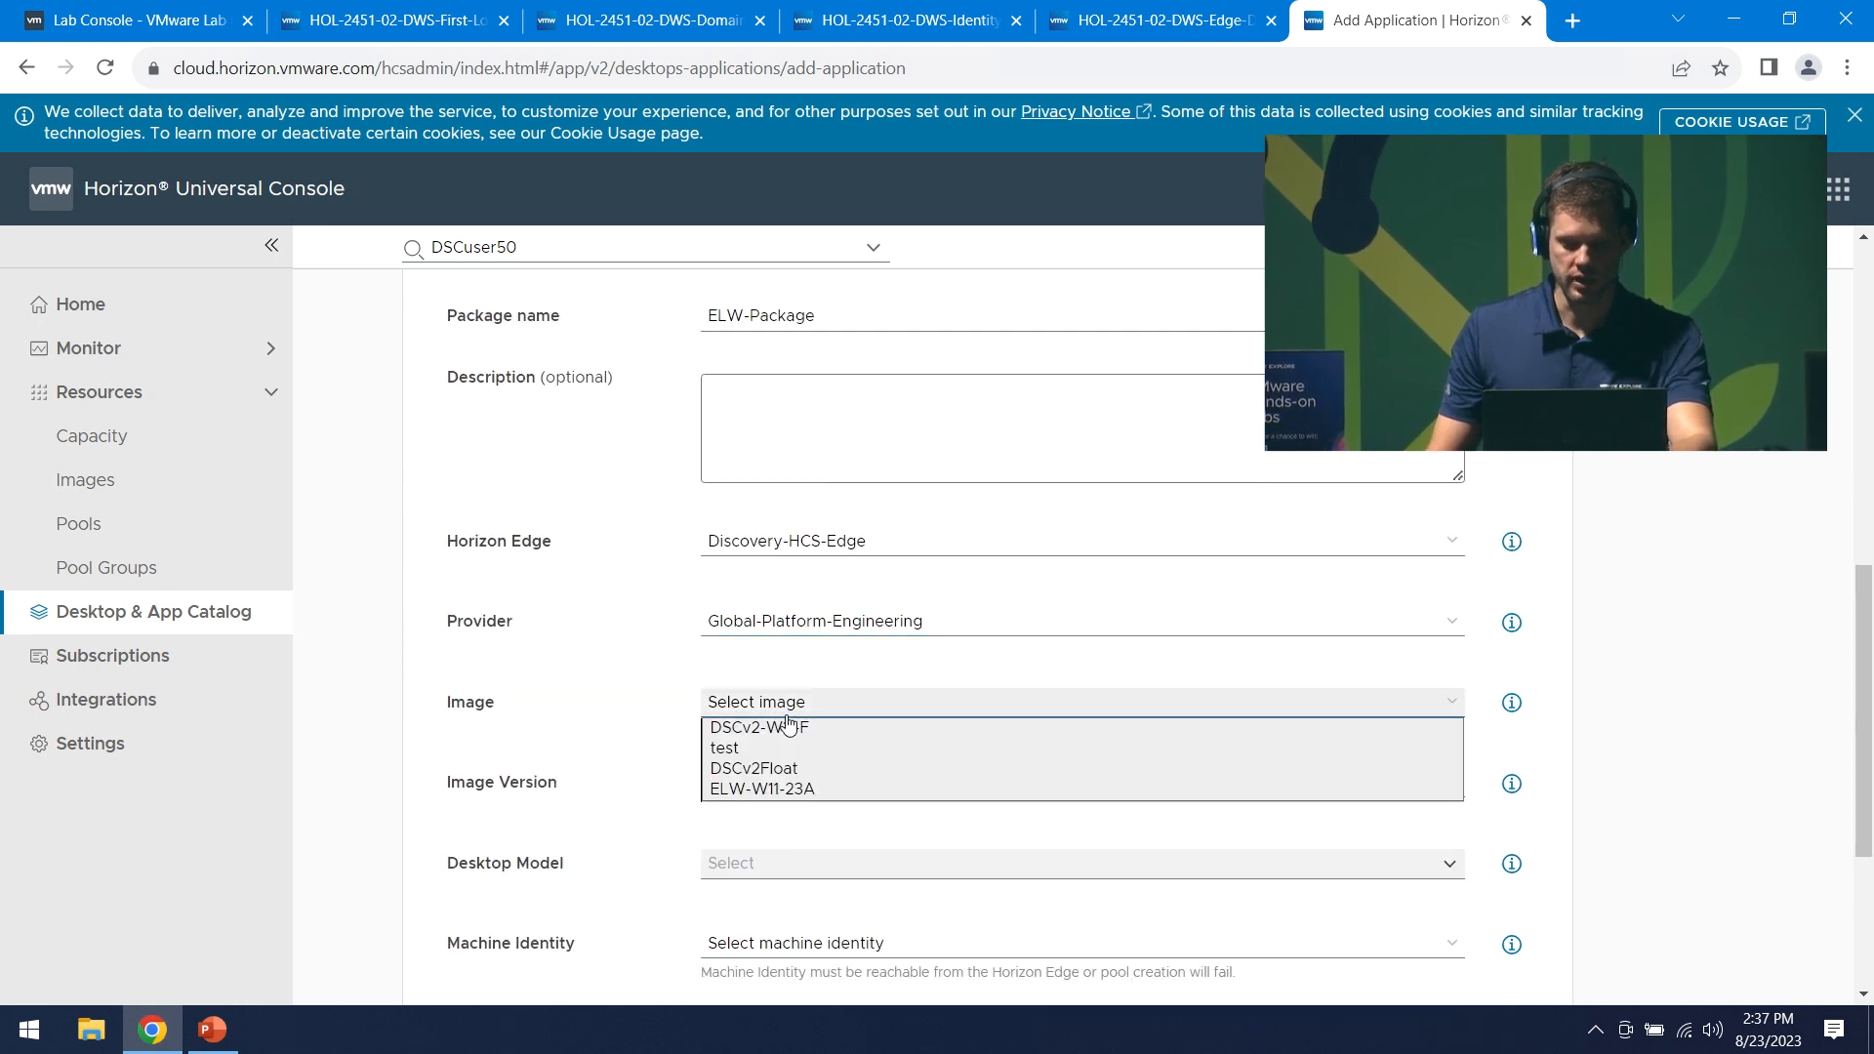
click(839, 794)
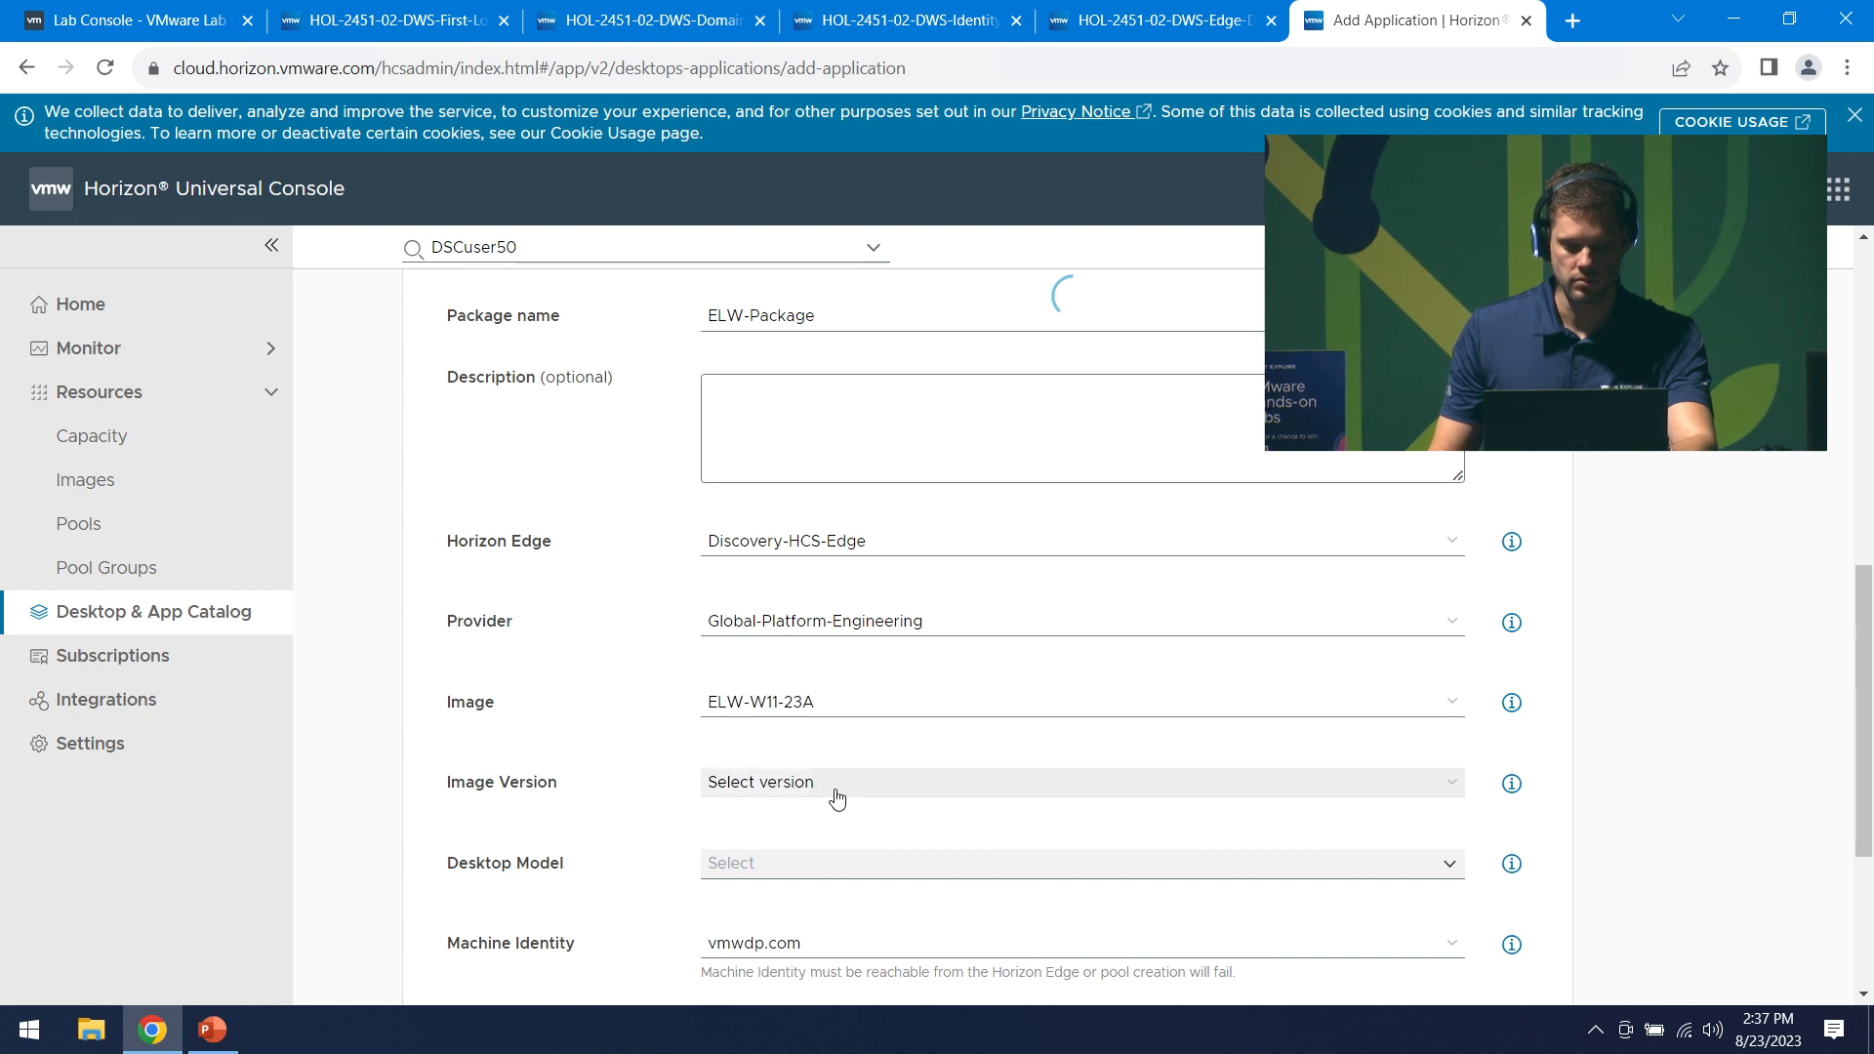
click(837, 798)
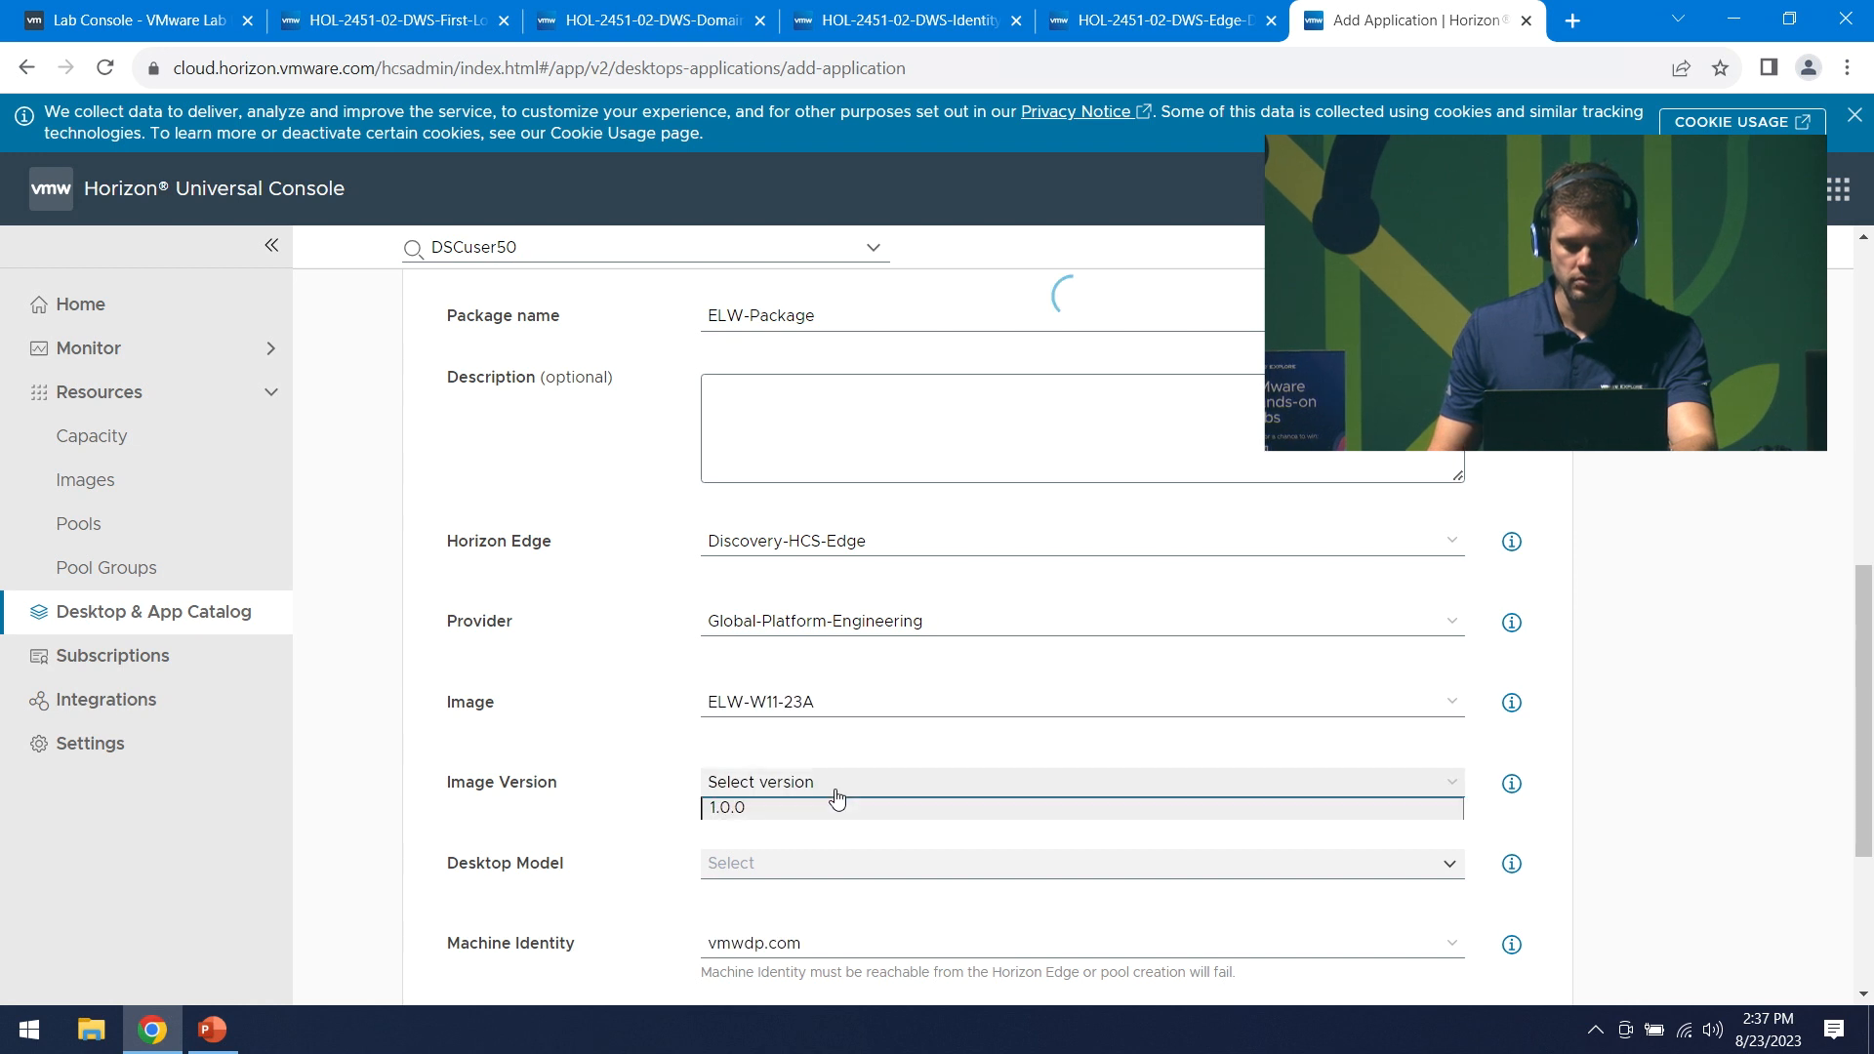
click(764, 809)
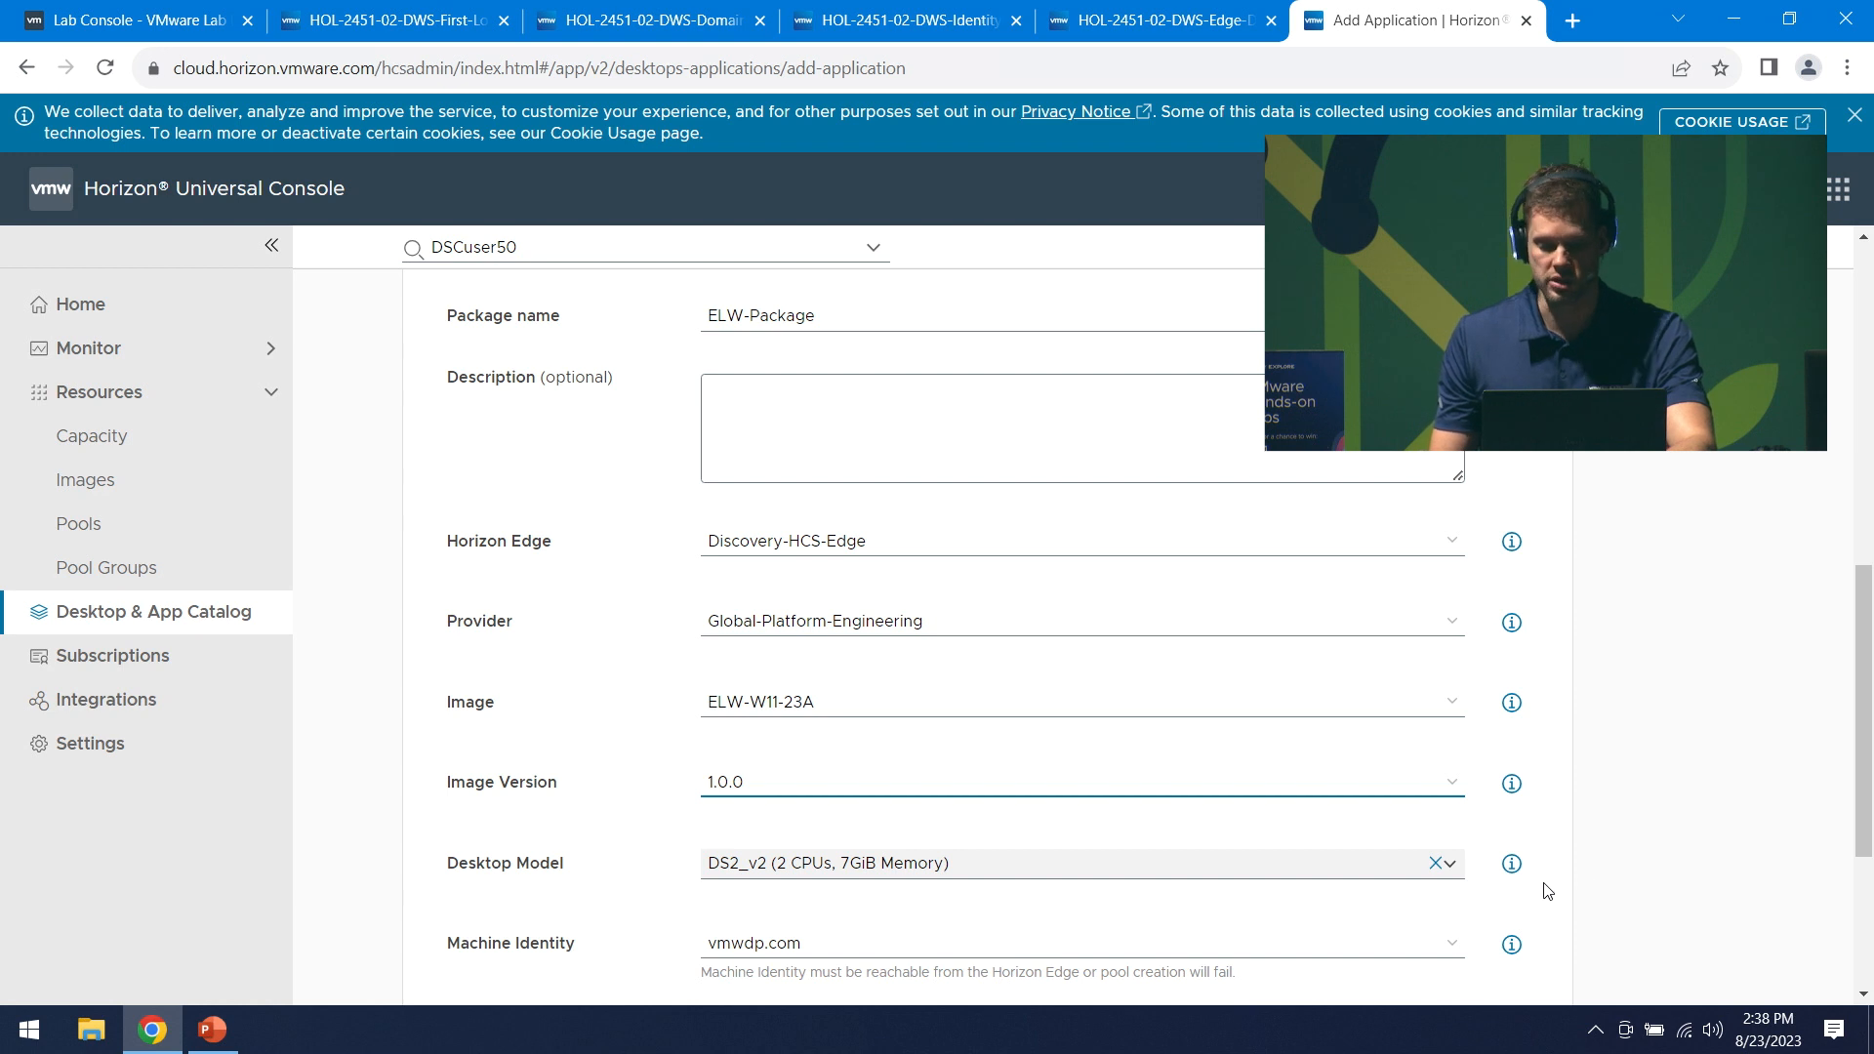
- Pick the packager user account, leave Delivery on Classic, and save ELW-App
scroll(1553, 890, down, 2)
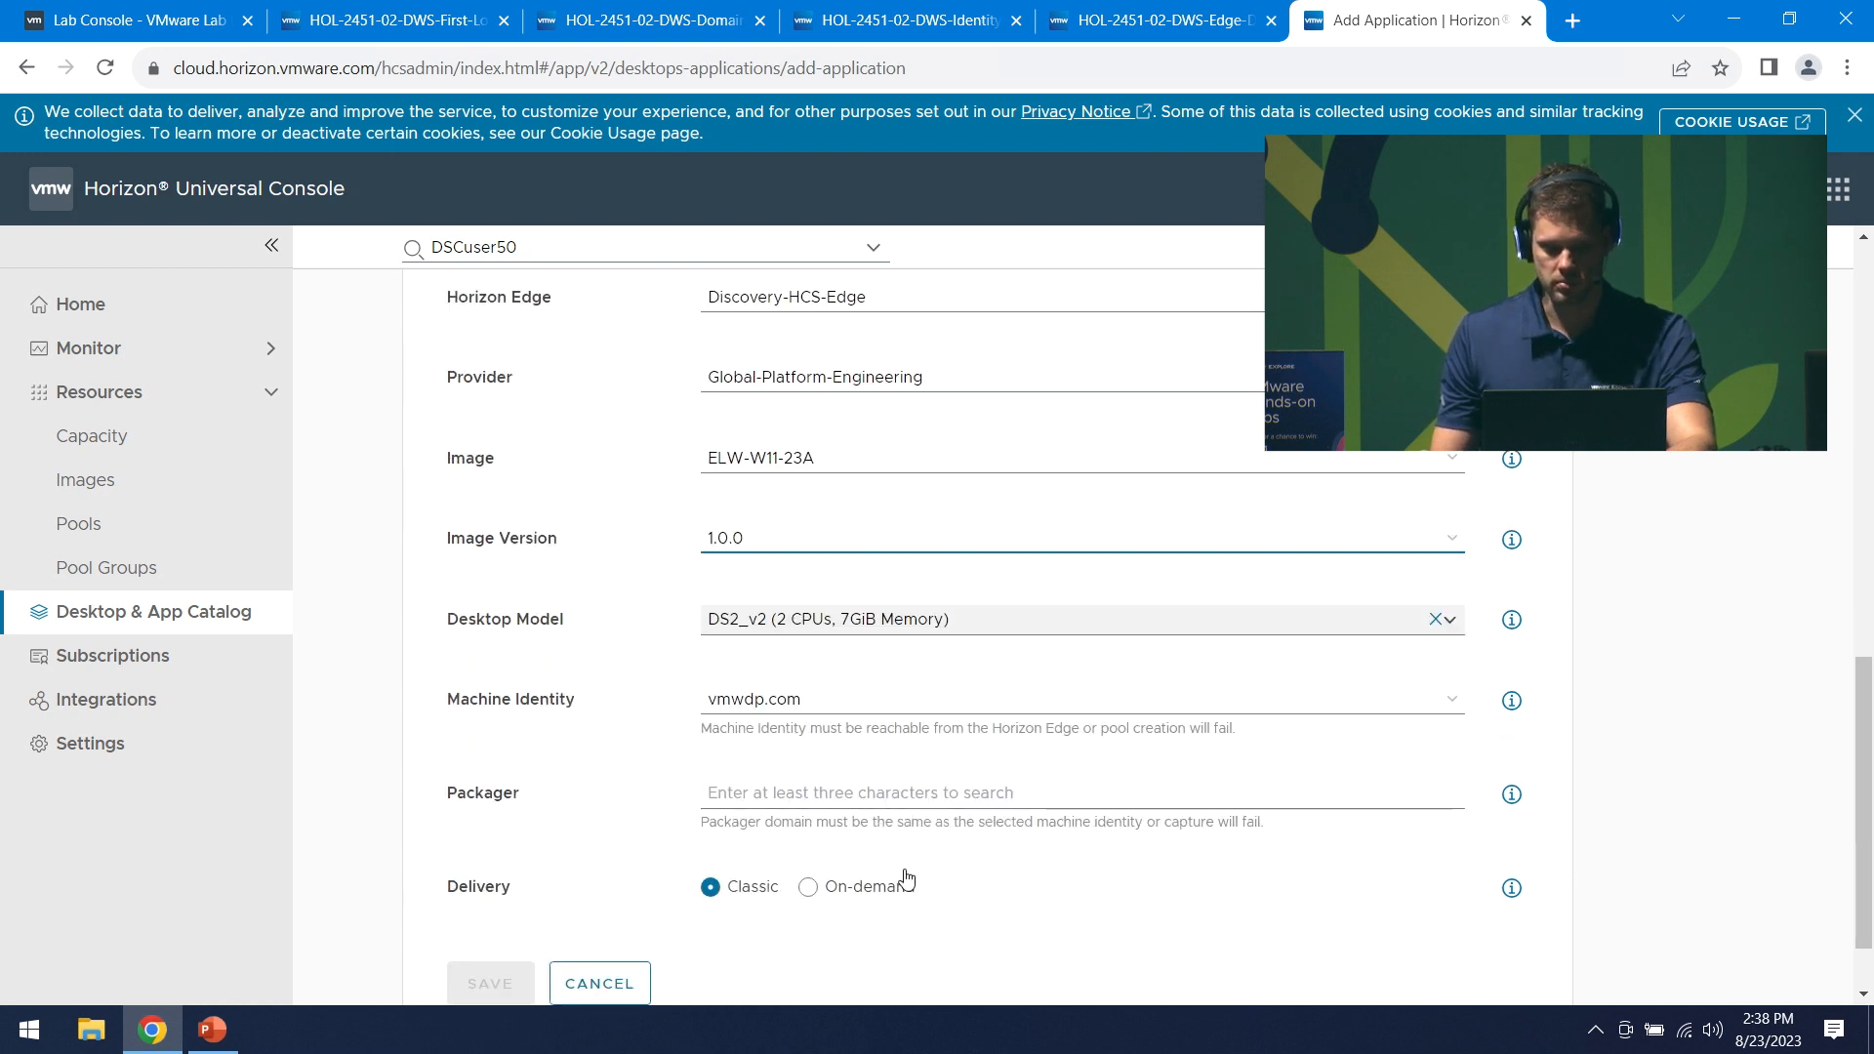
click(891, 805)
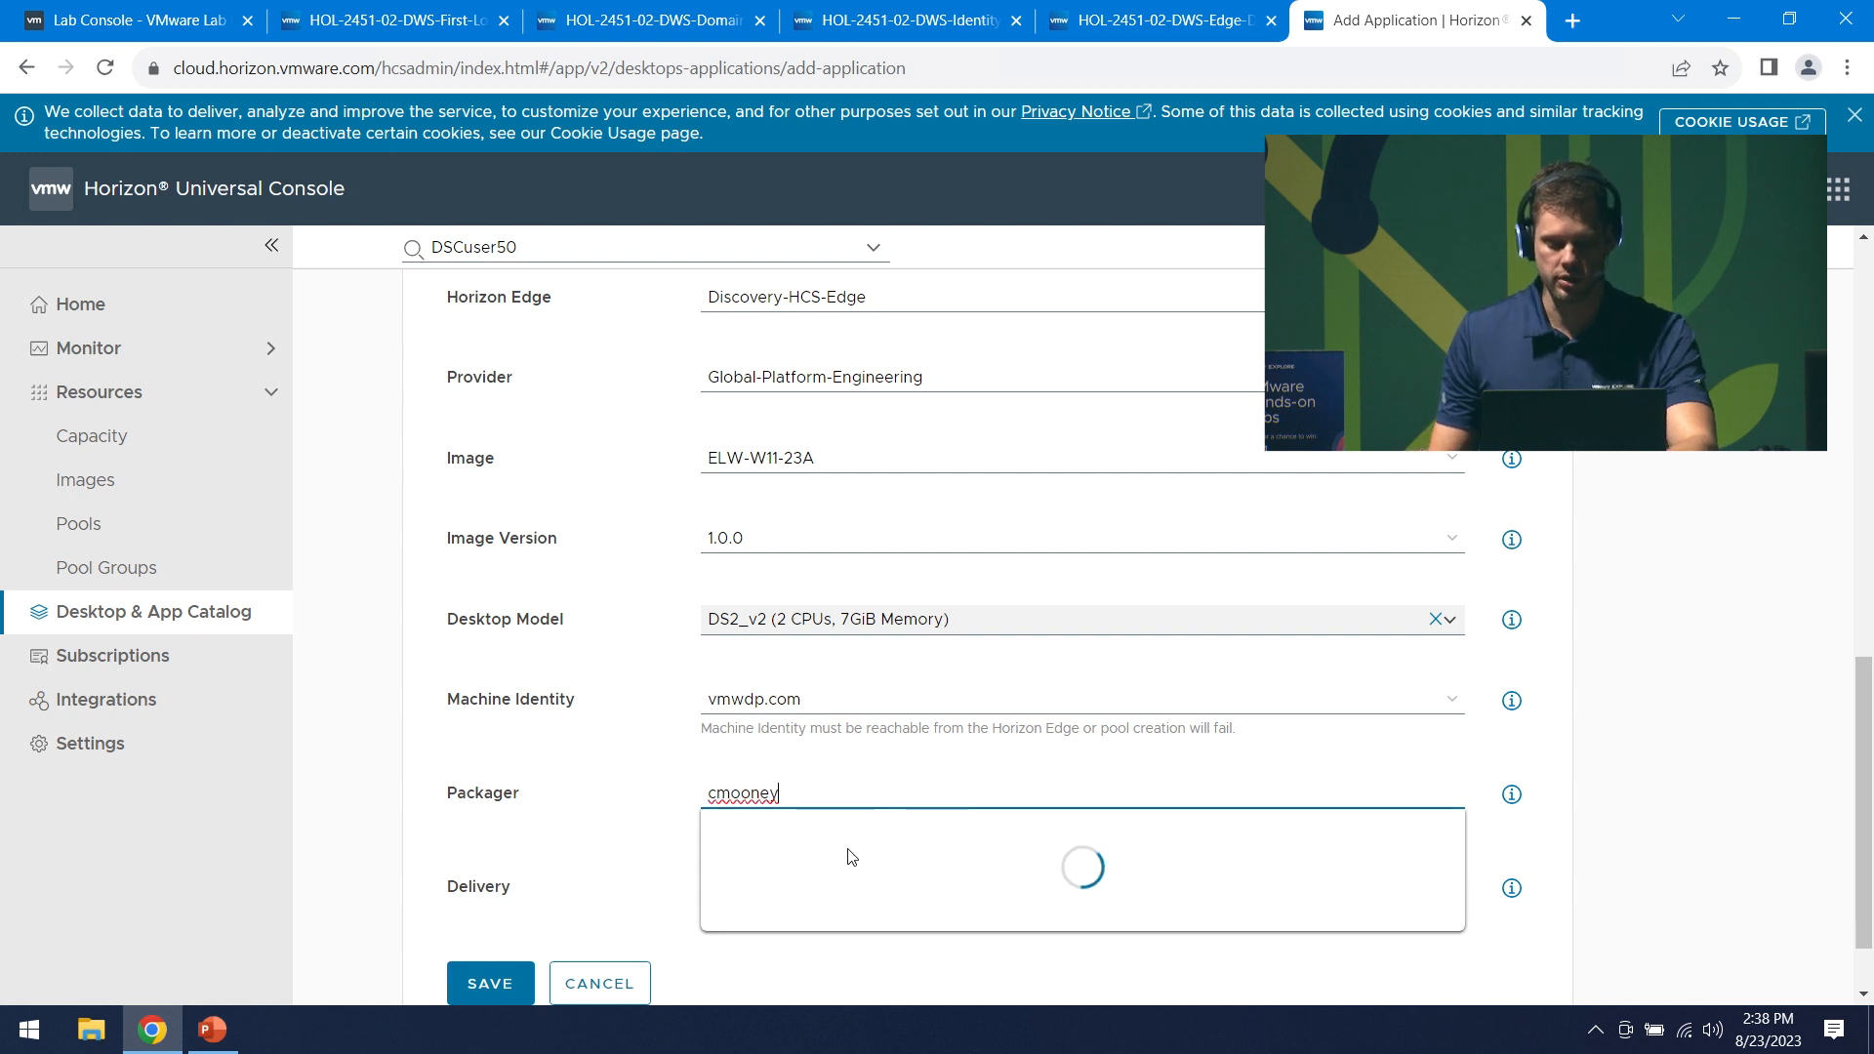
click(771, 864)
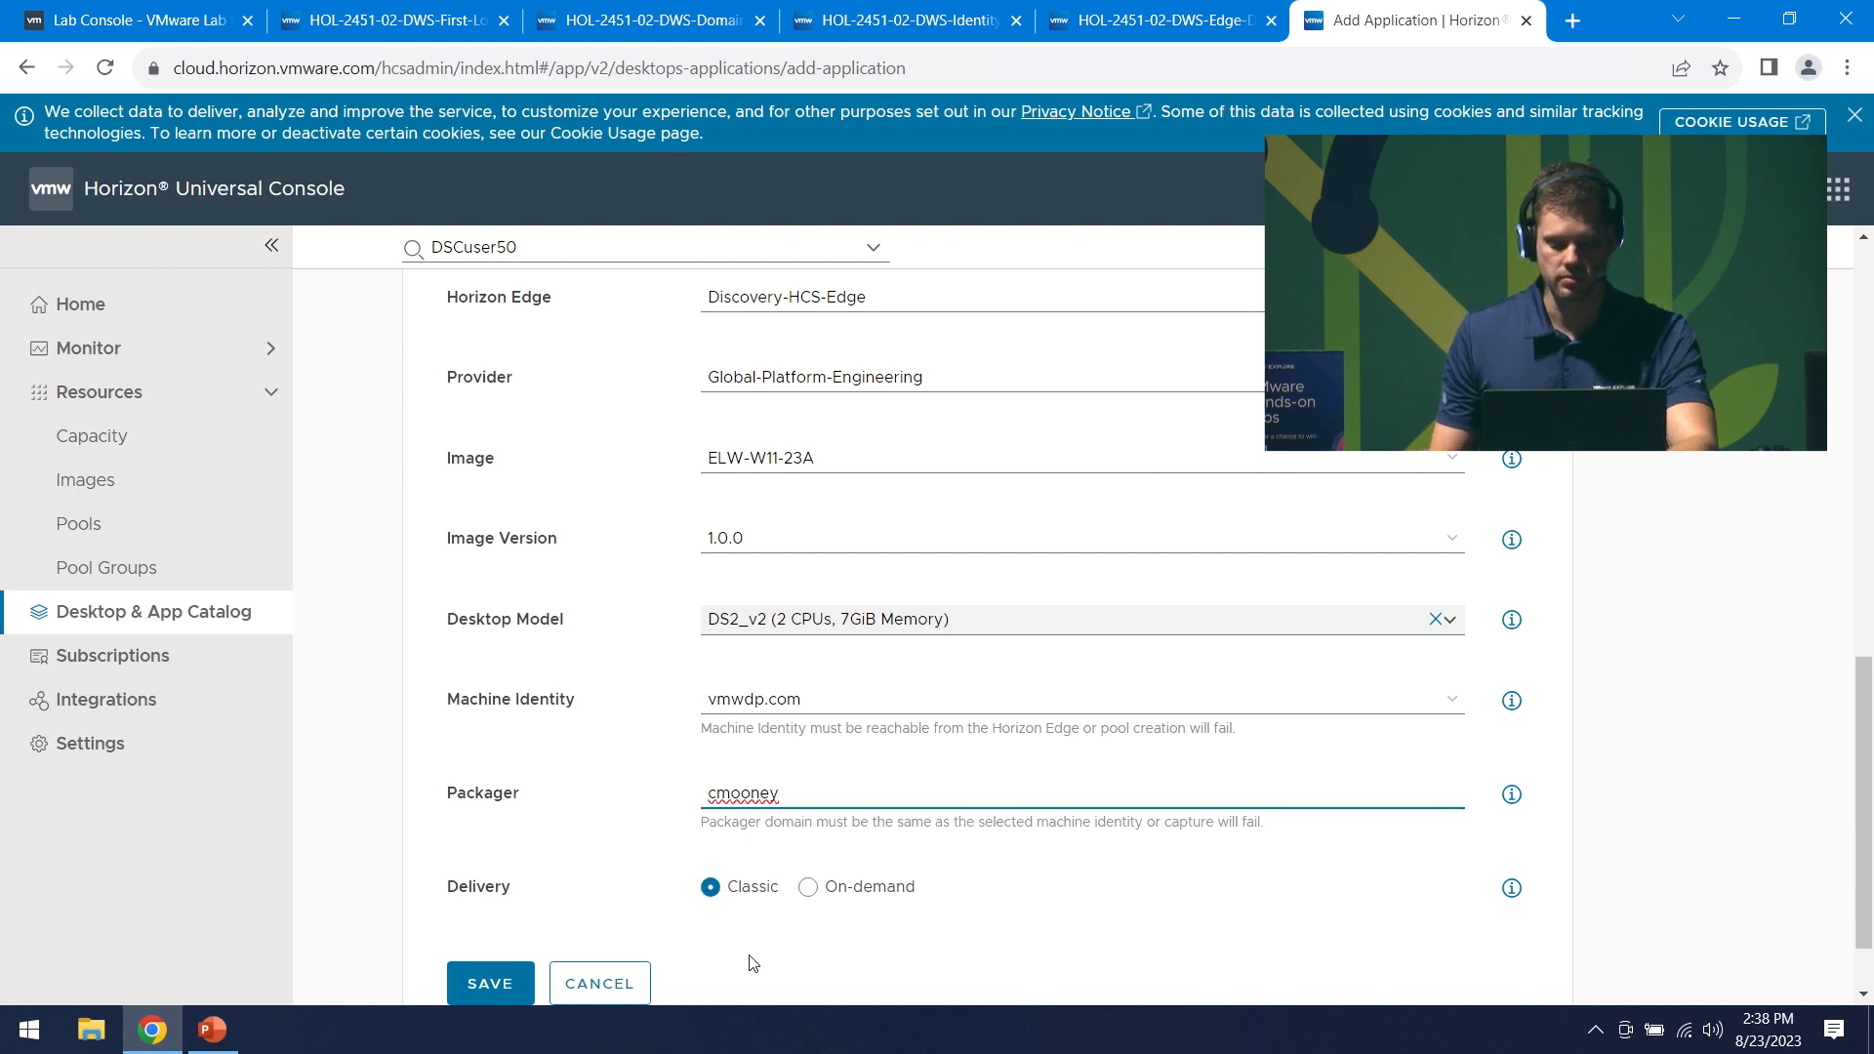
scroll(776, 942, down, 1)
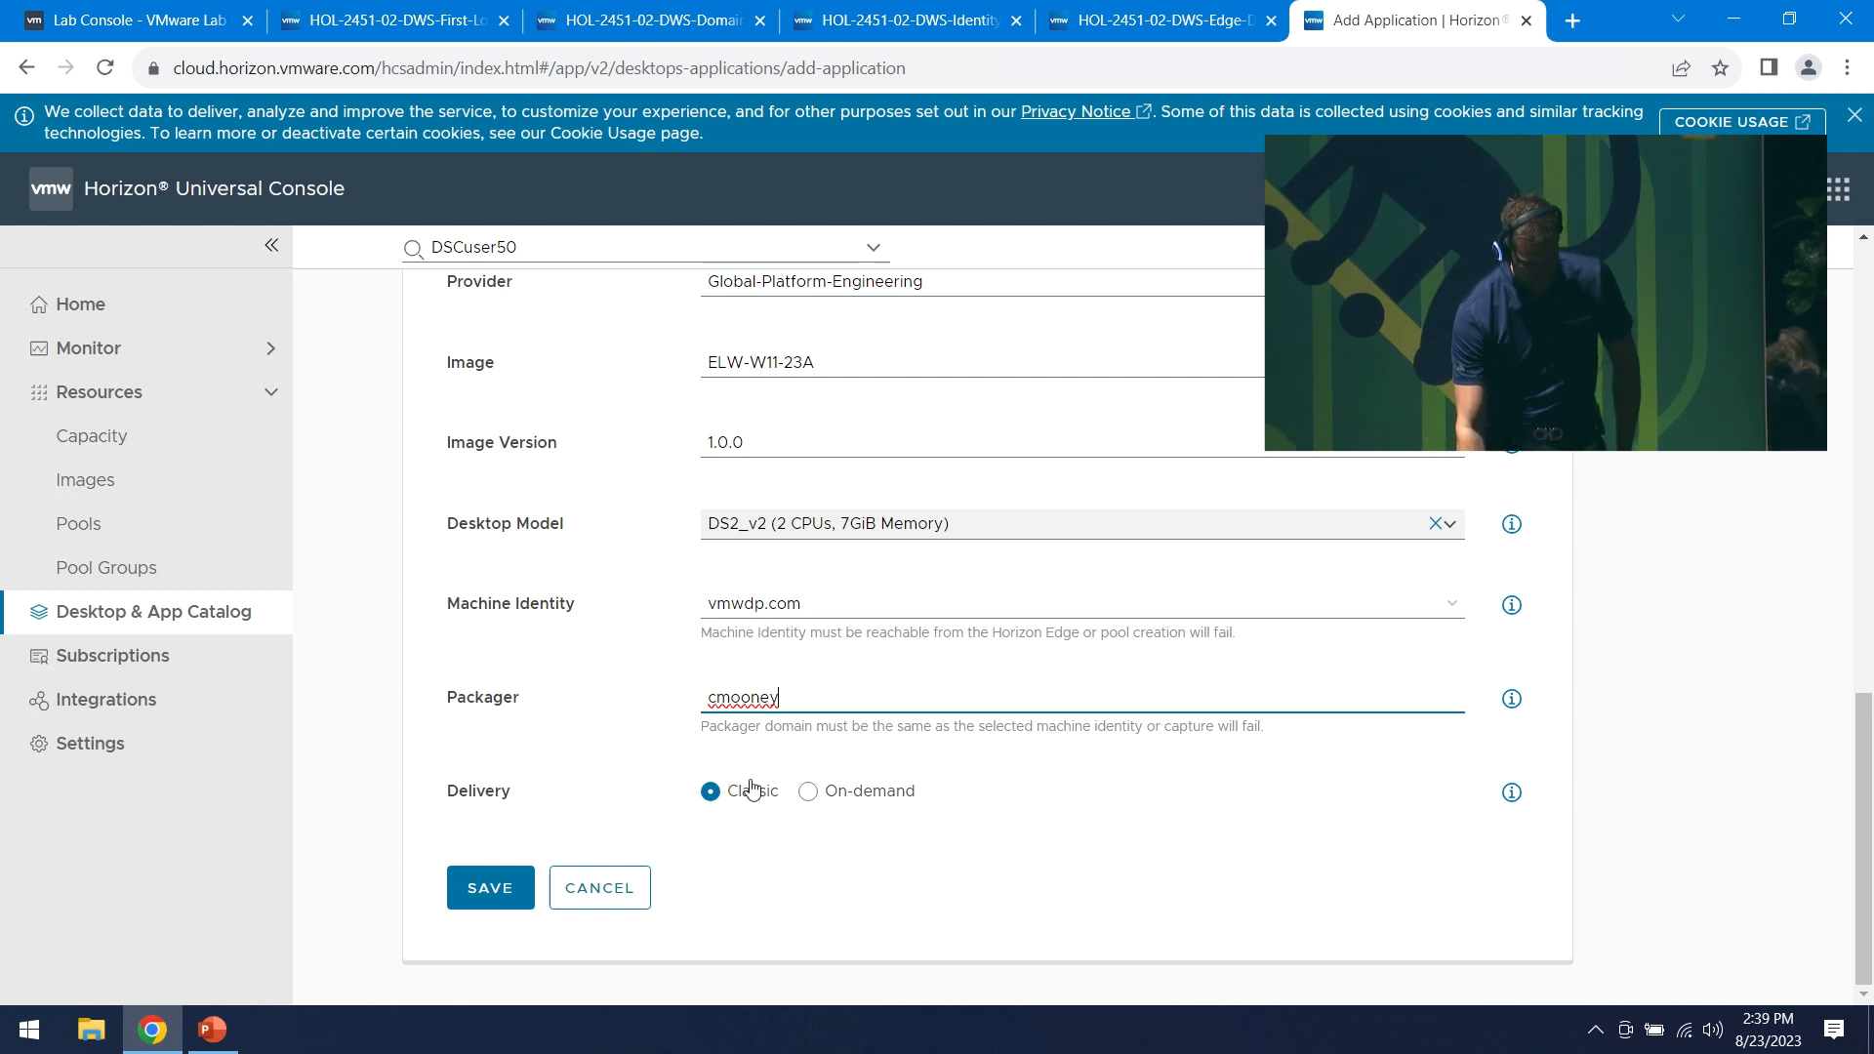
click(493, 890)
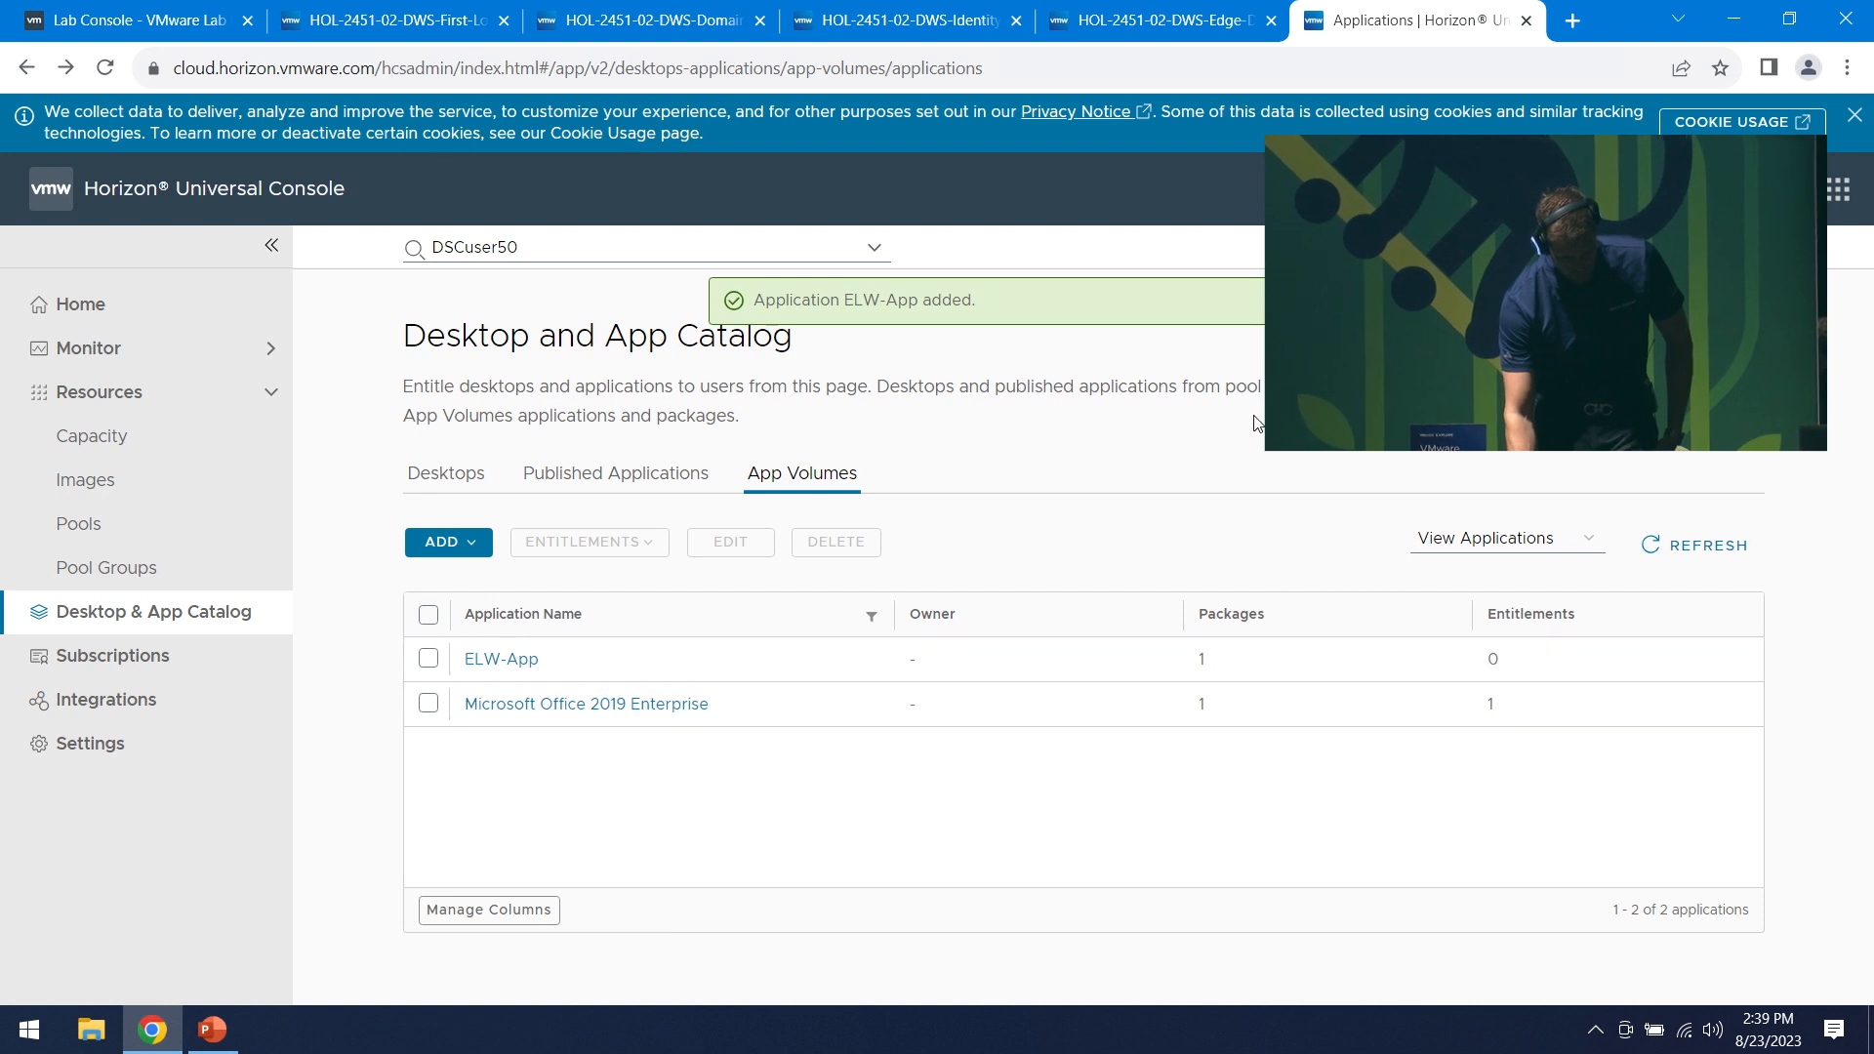
- Return to the PowerPoint deck and present slide 10, App Volumes Logical Architecture, full screen
click(222, 1041)
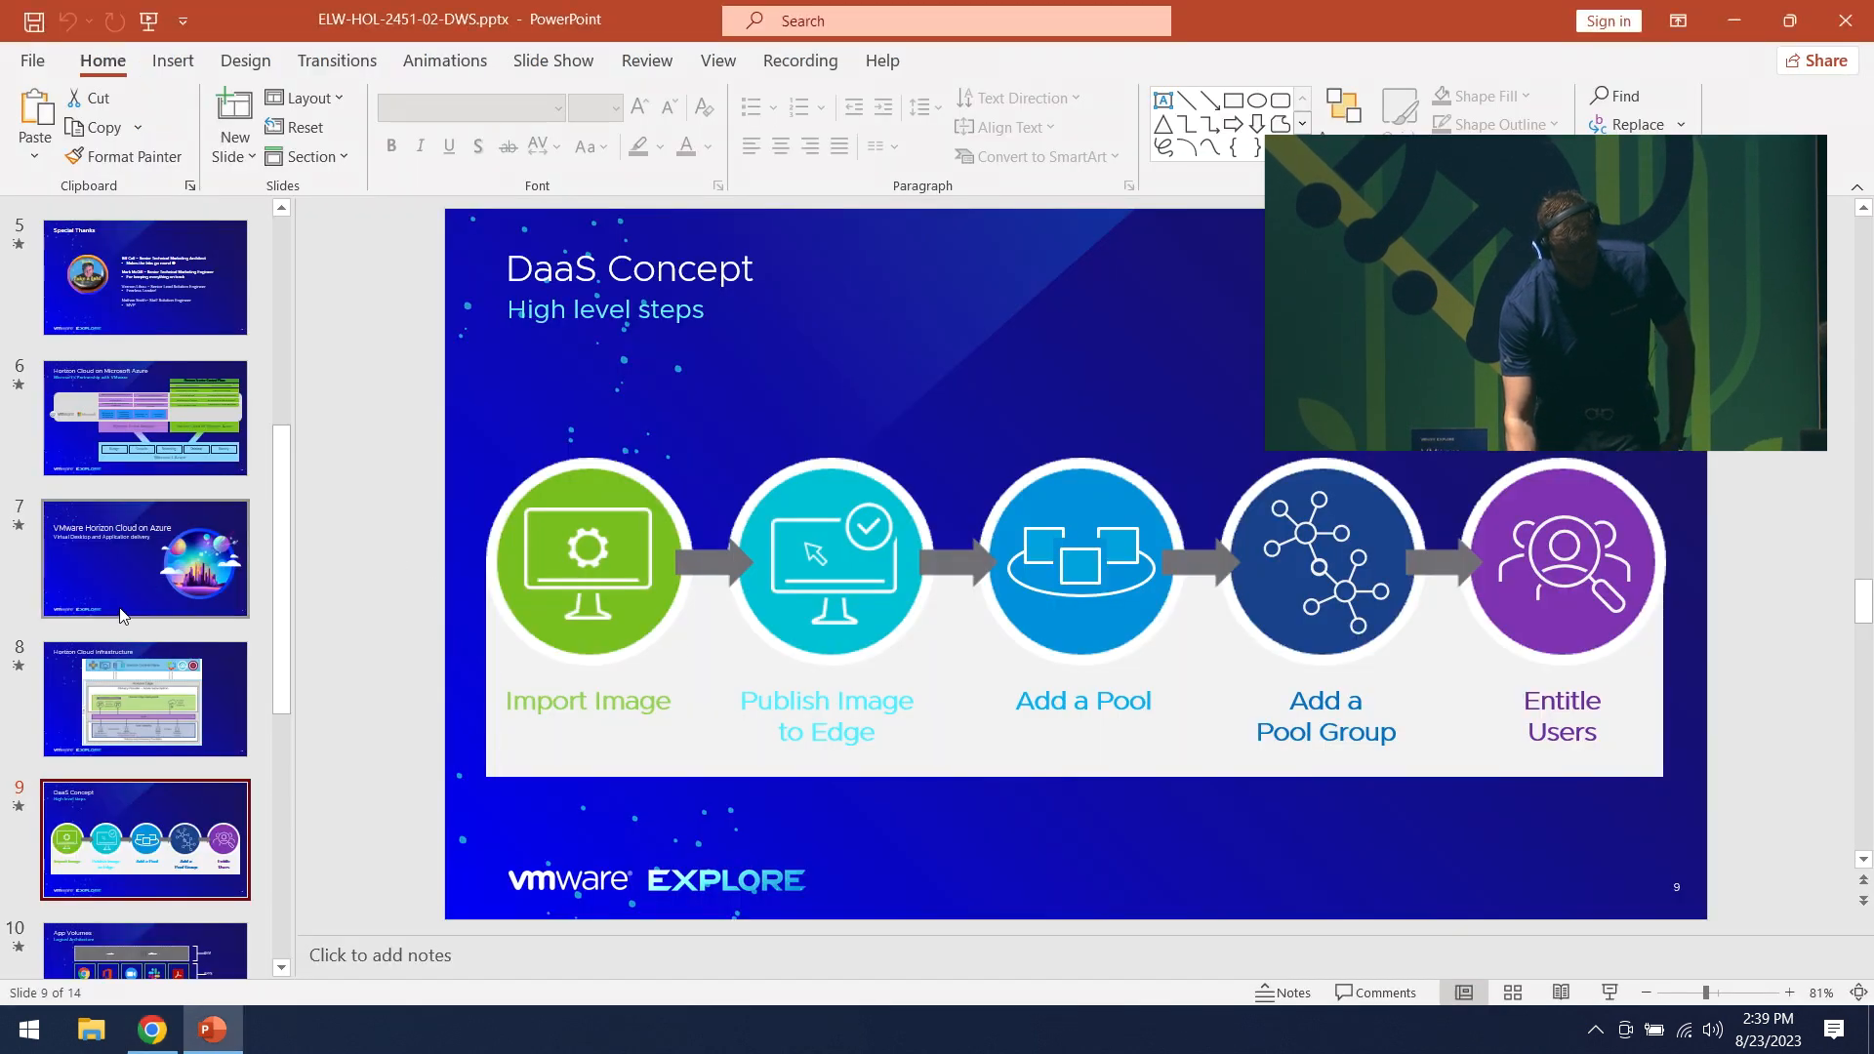
scroll(185, 656, up, 2)
scroll(185, 816, up, 2)
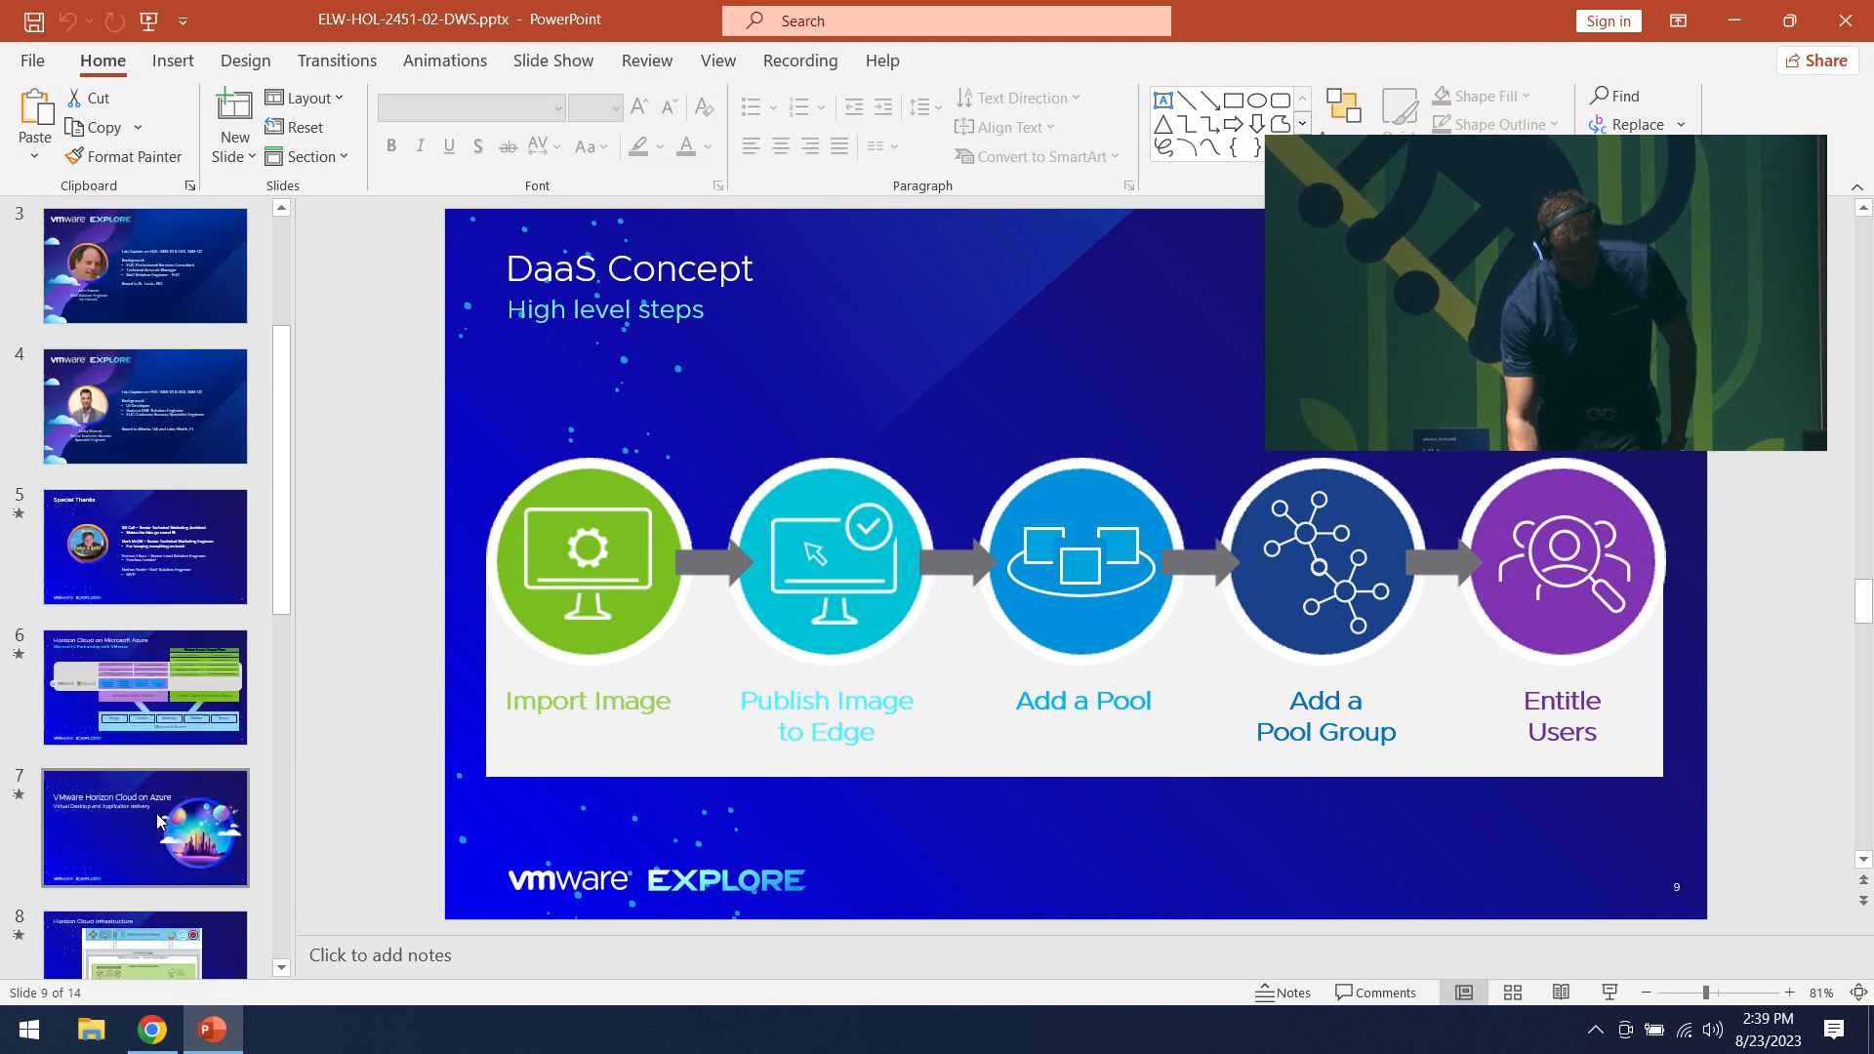
scroll(185, 816, down, 8)
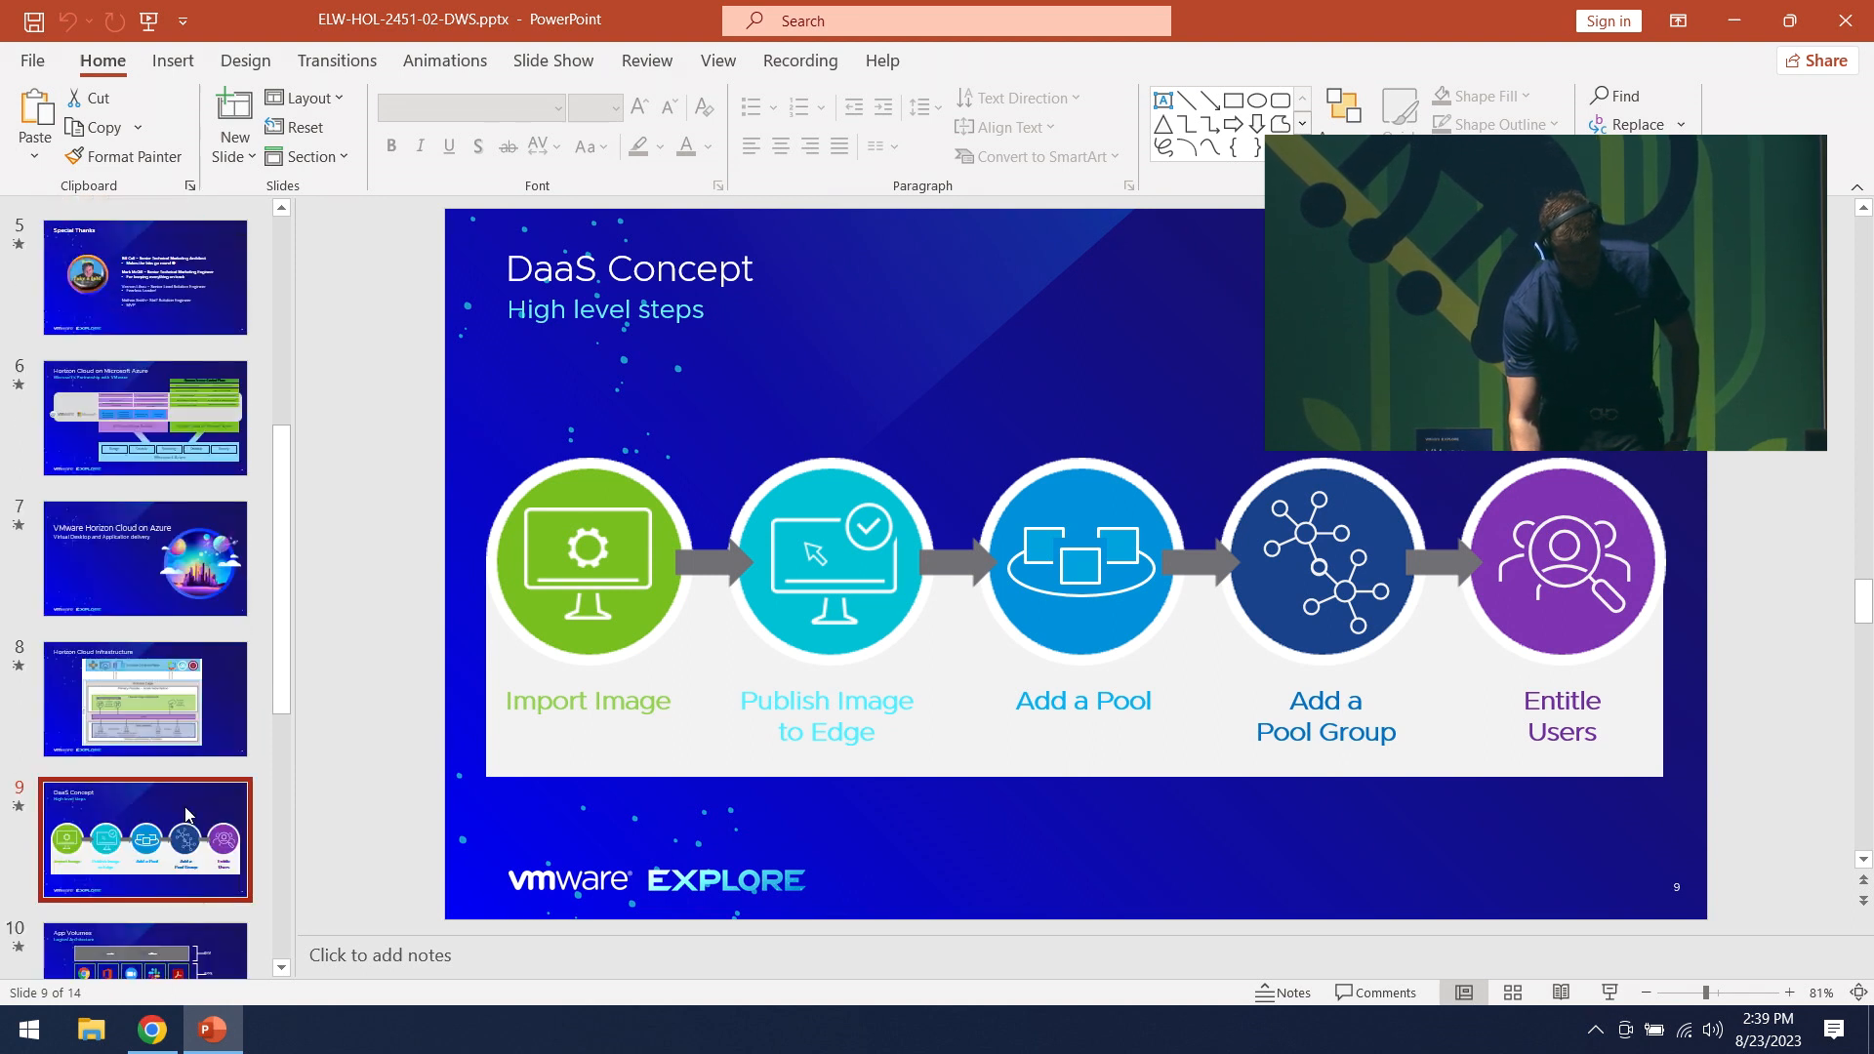
click(220, 688)
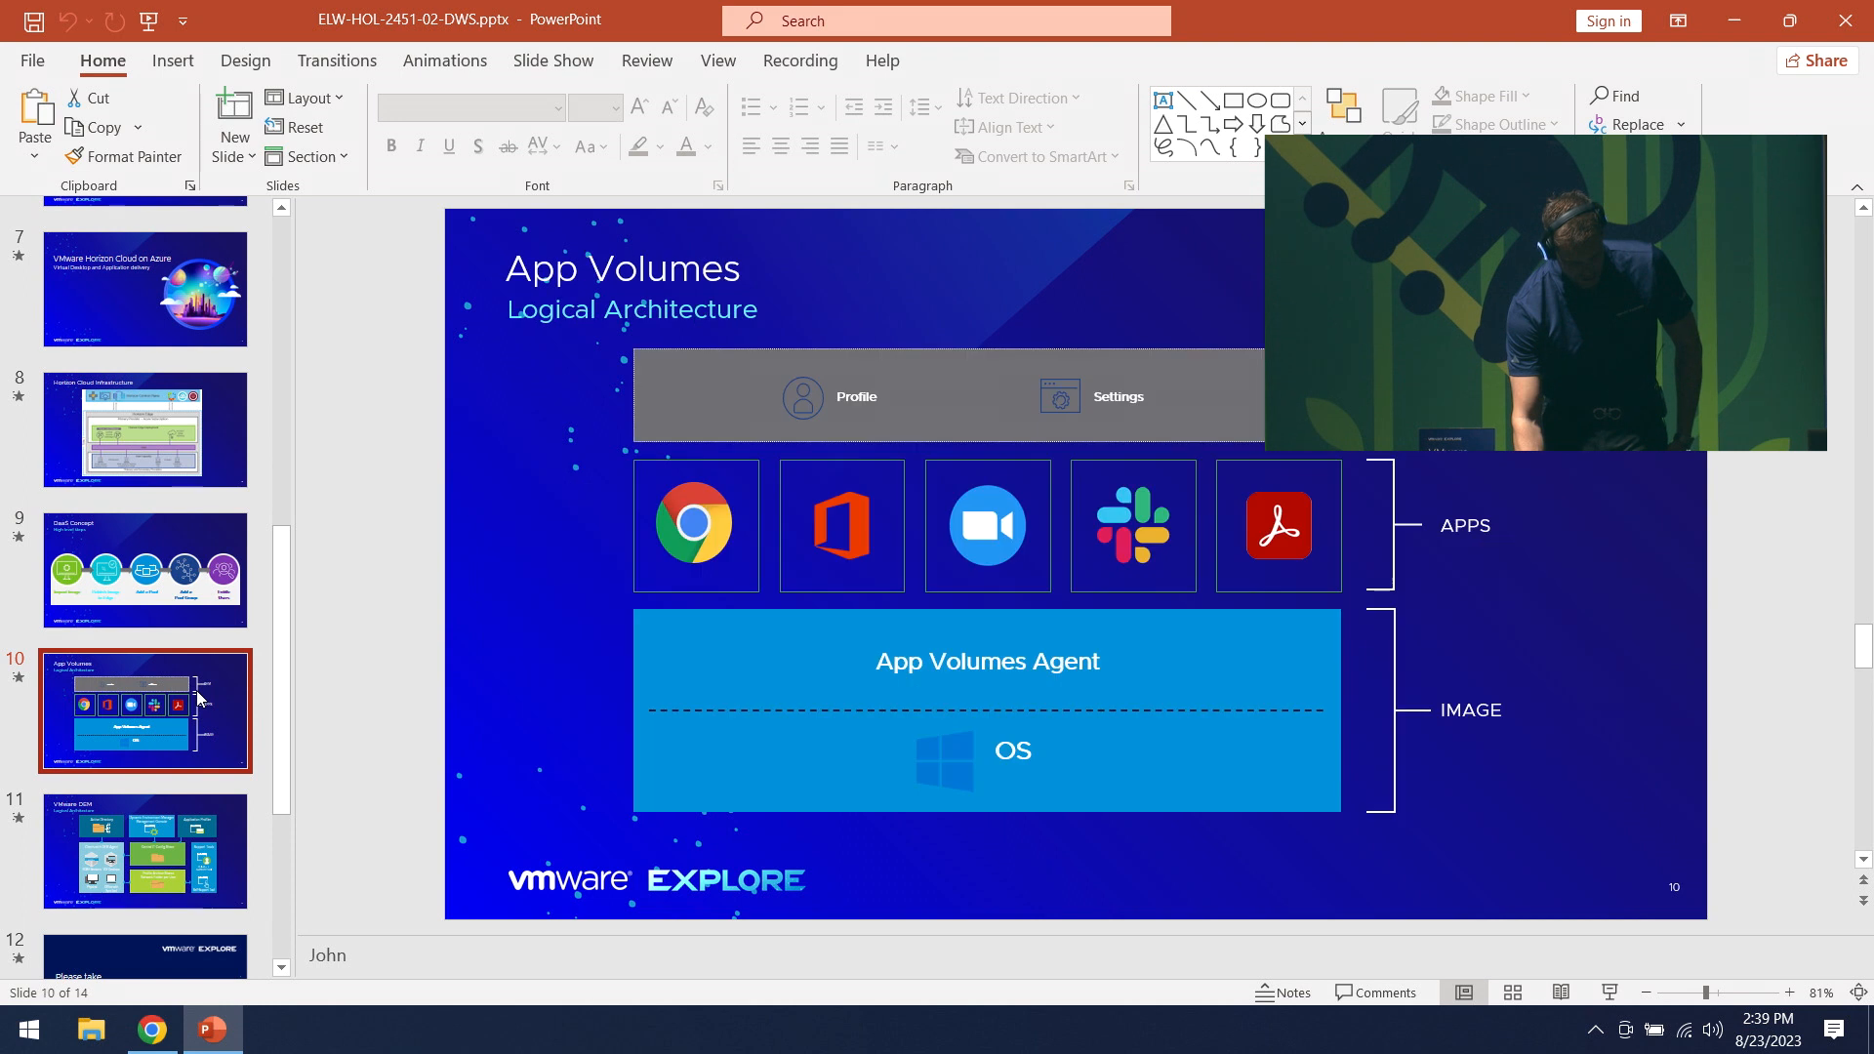
click(1610, 991)
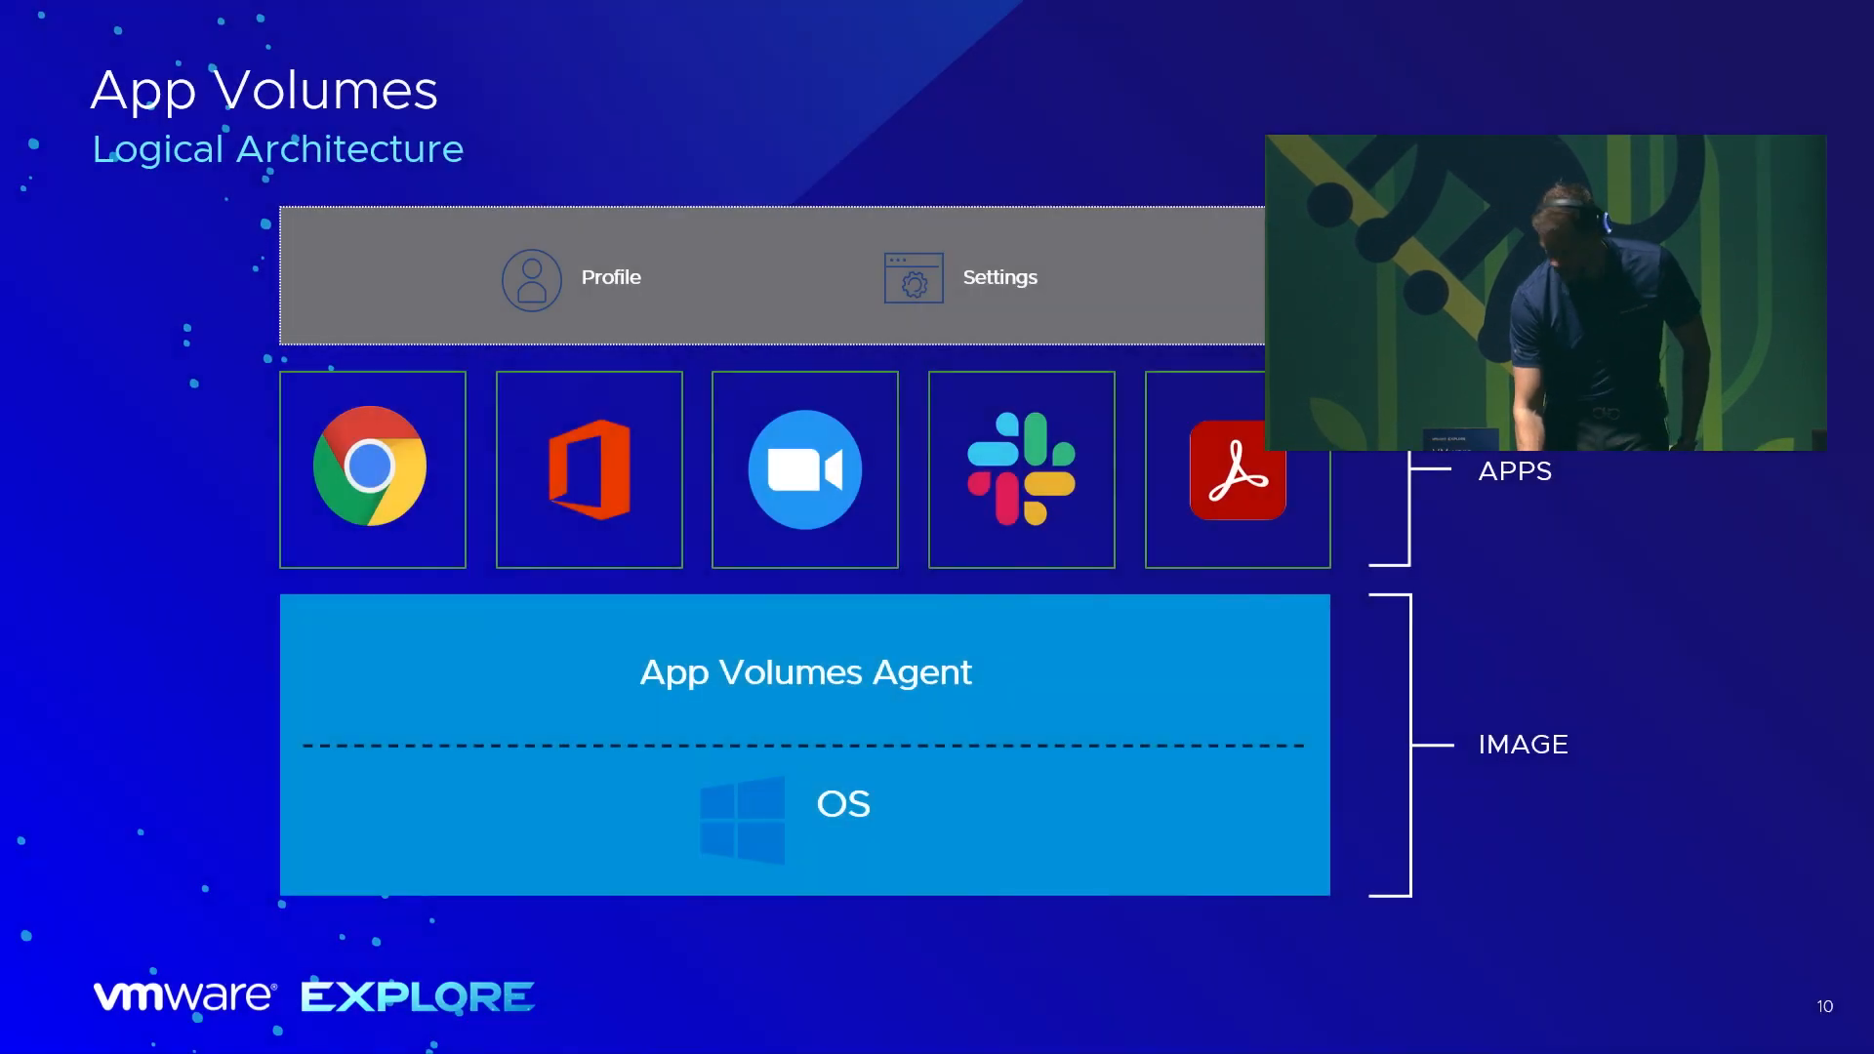
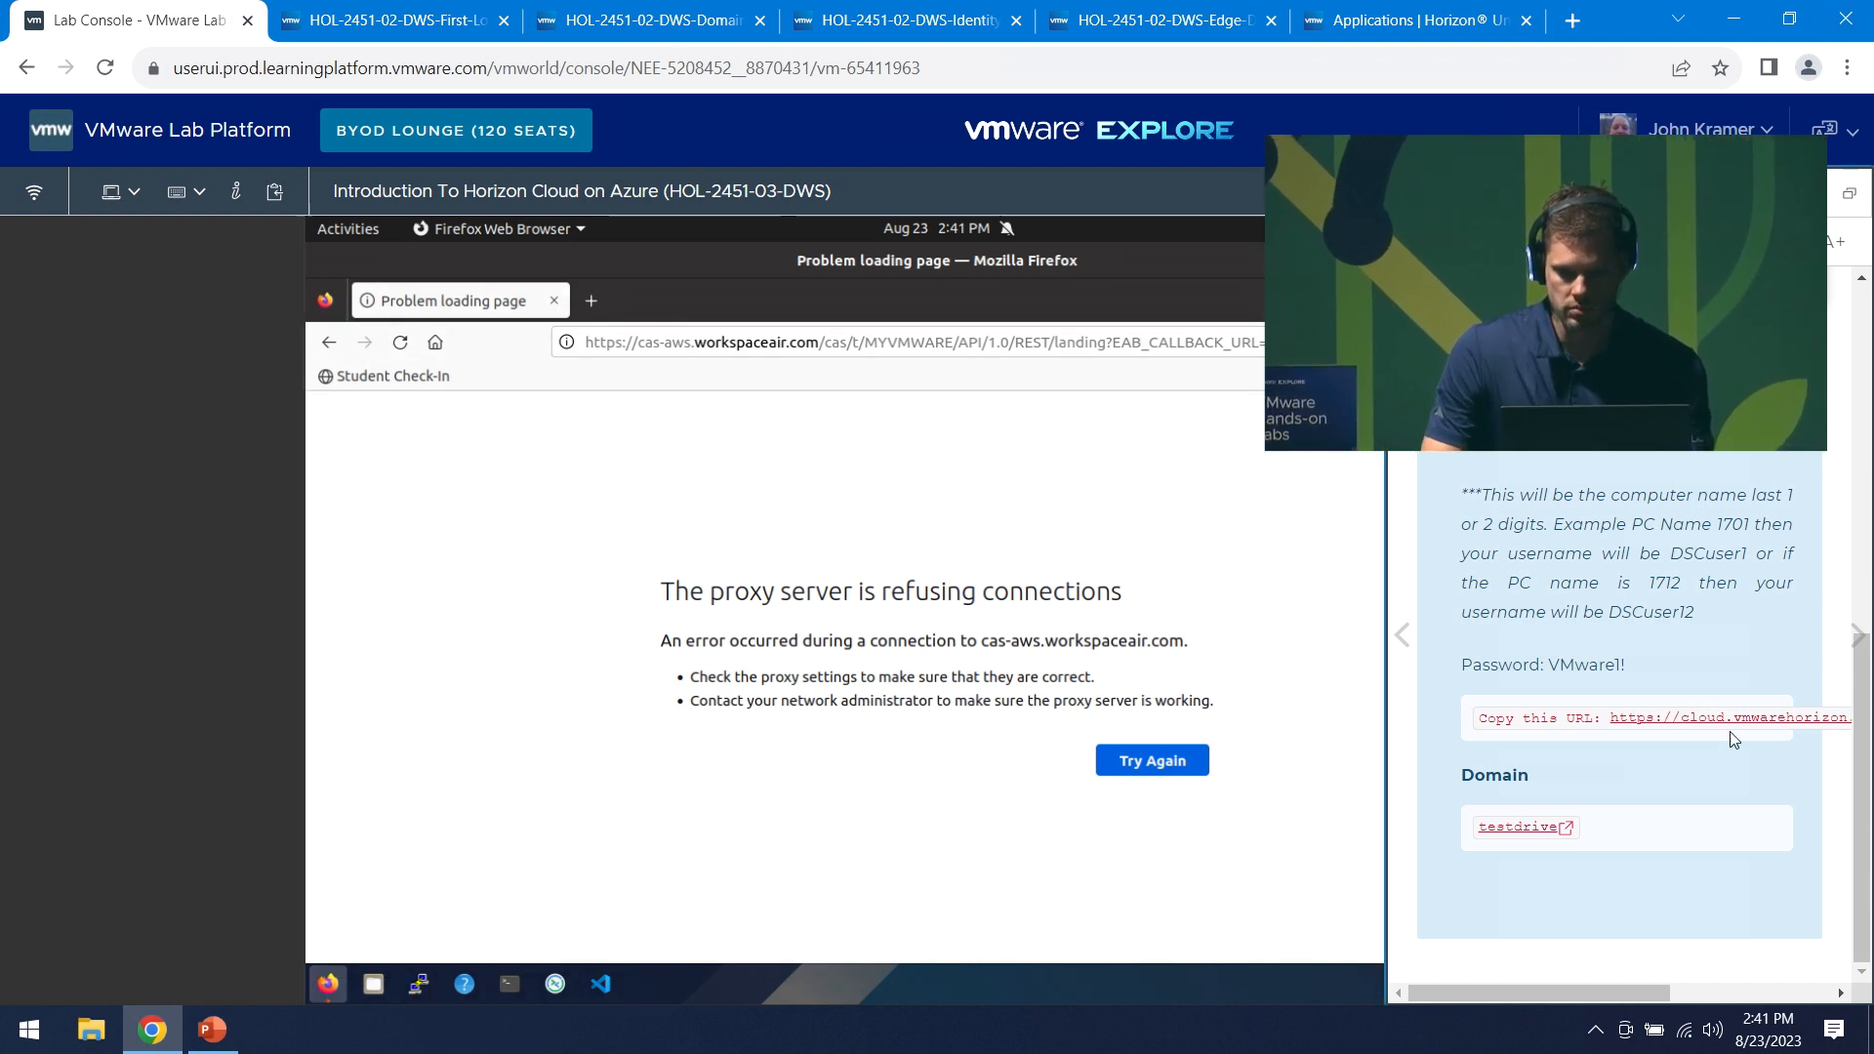
- Load the Horizon sign-in URL in the lab browser and submit company domain testdrive
drag(1721, 720, 859, 338)
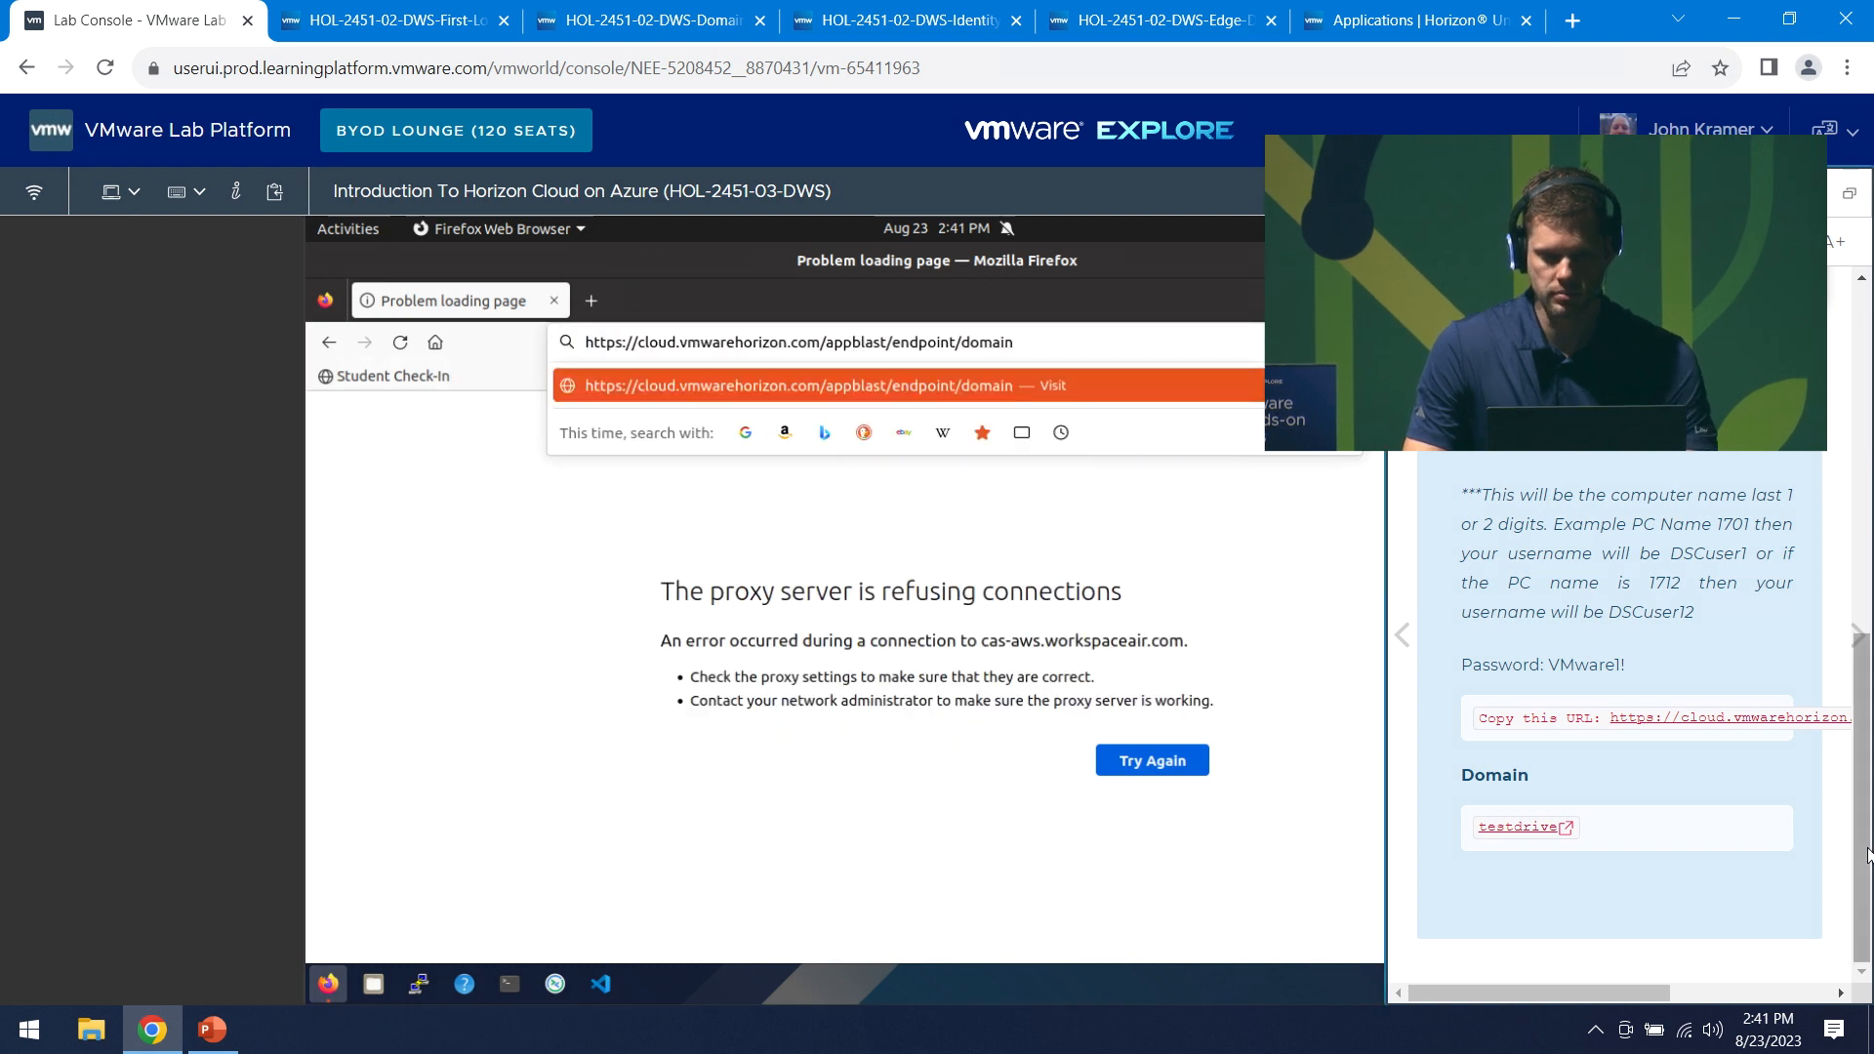
key(Return)
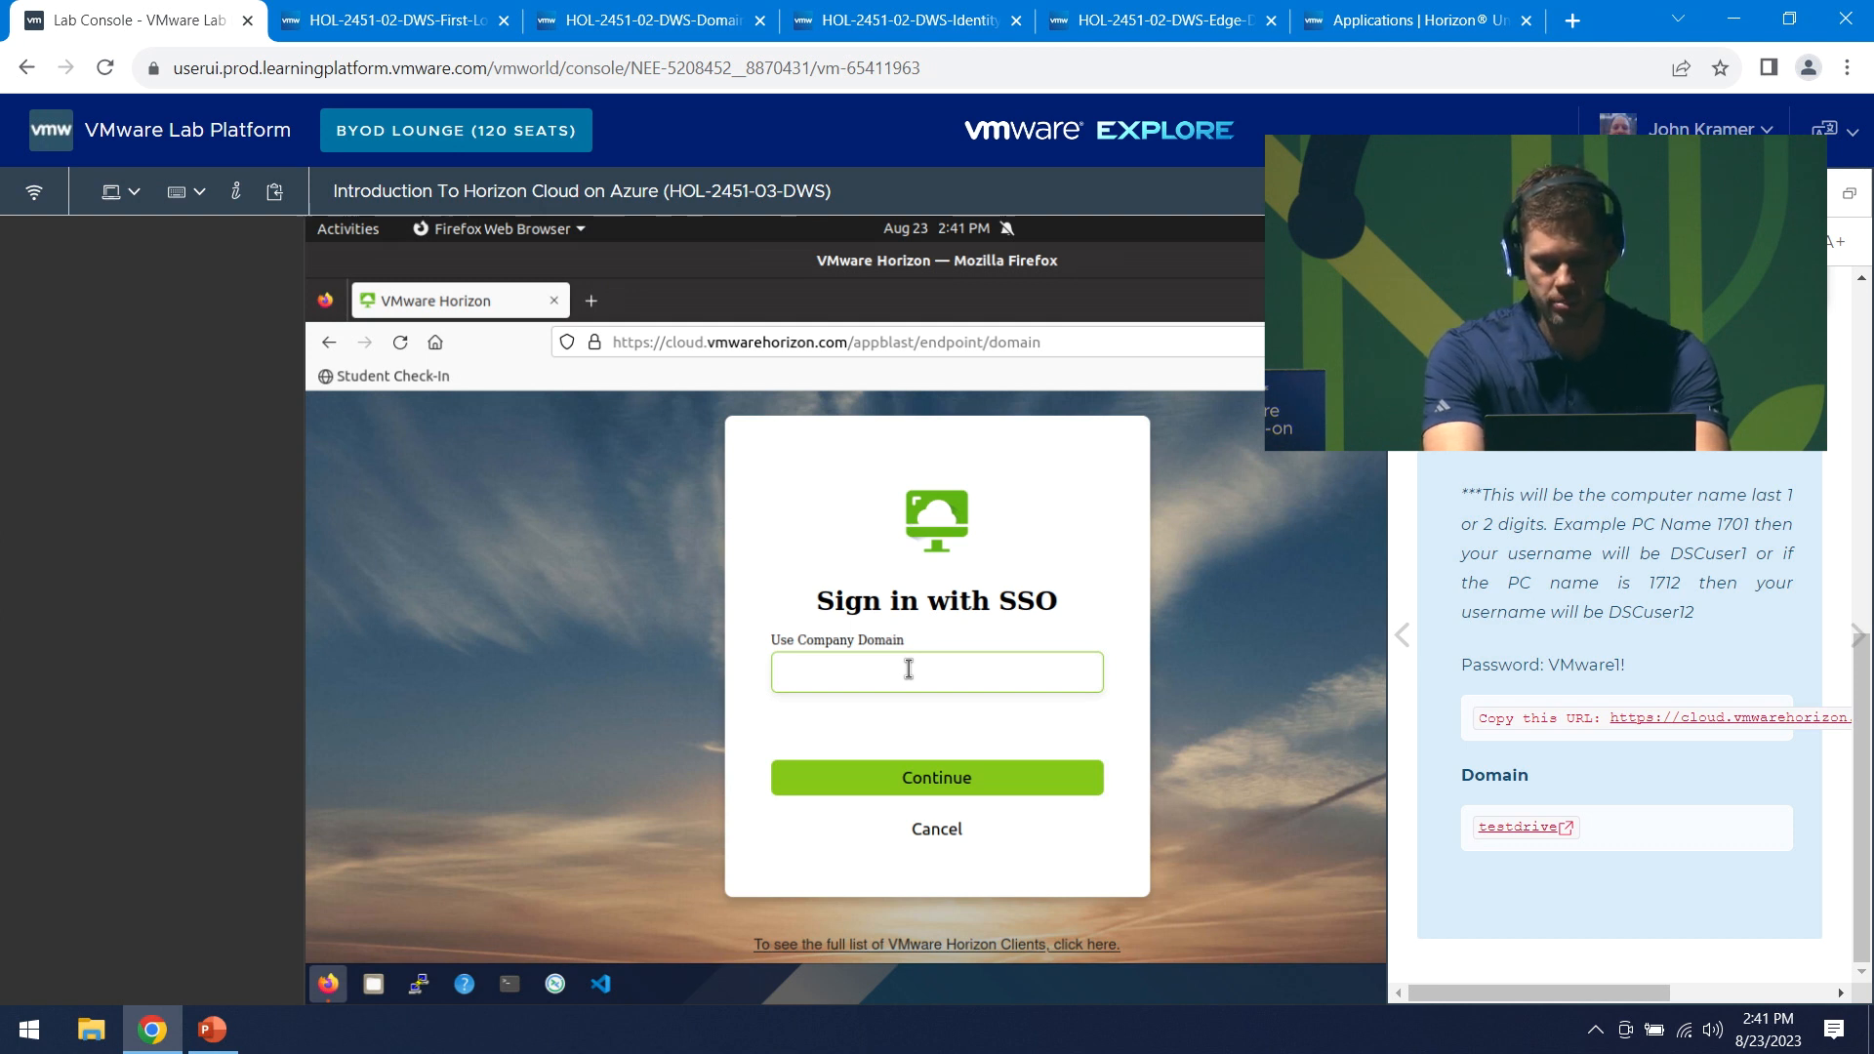
text(testdrive)
key(Return)
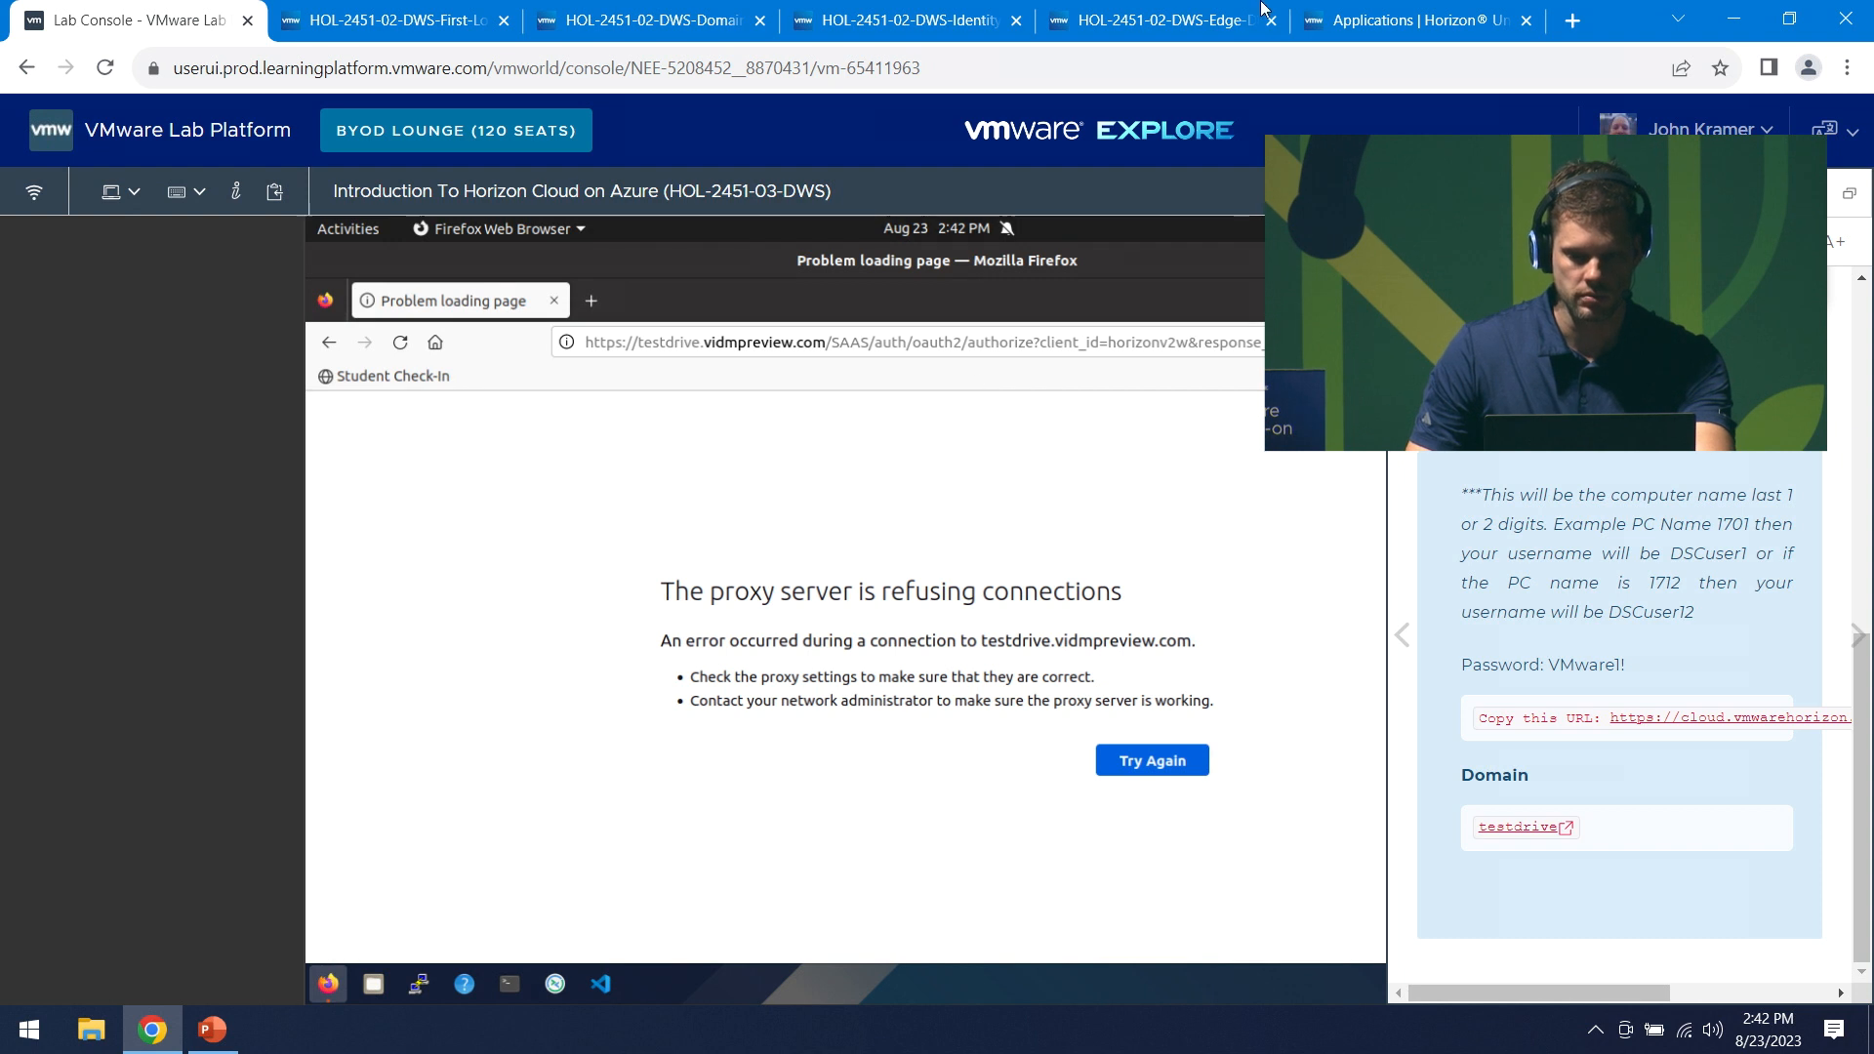
- Open the Horizon sign-in page in a new Chrome tab and submit domain testdrive there
click(328, 343)
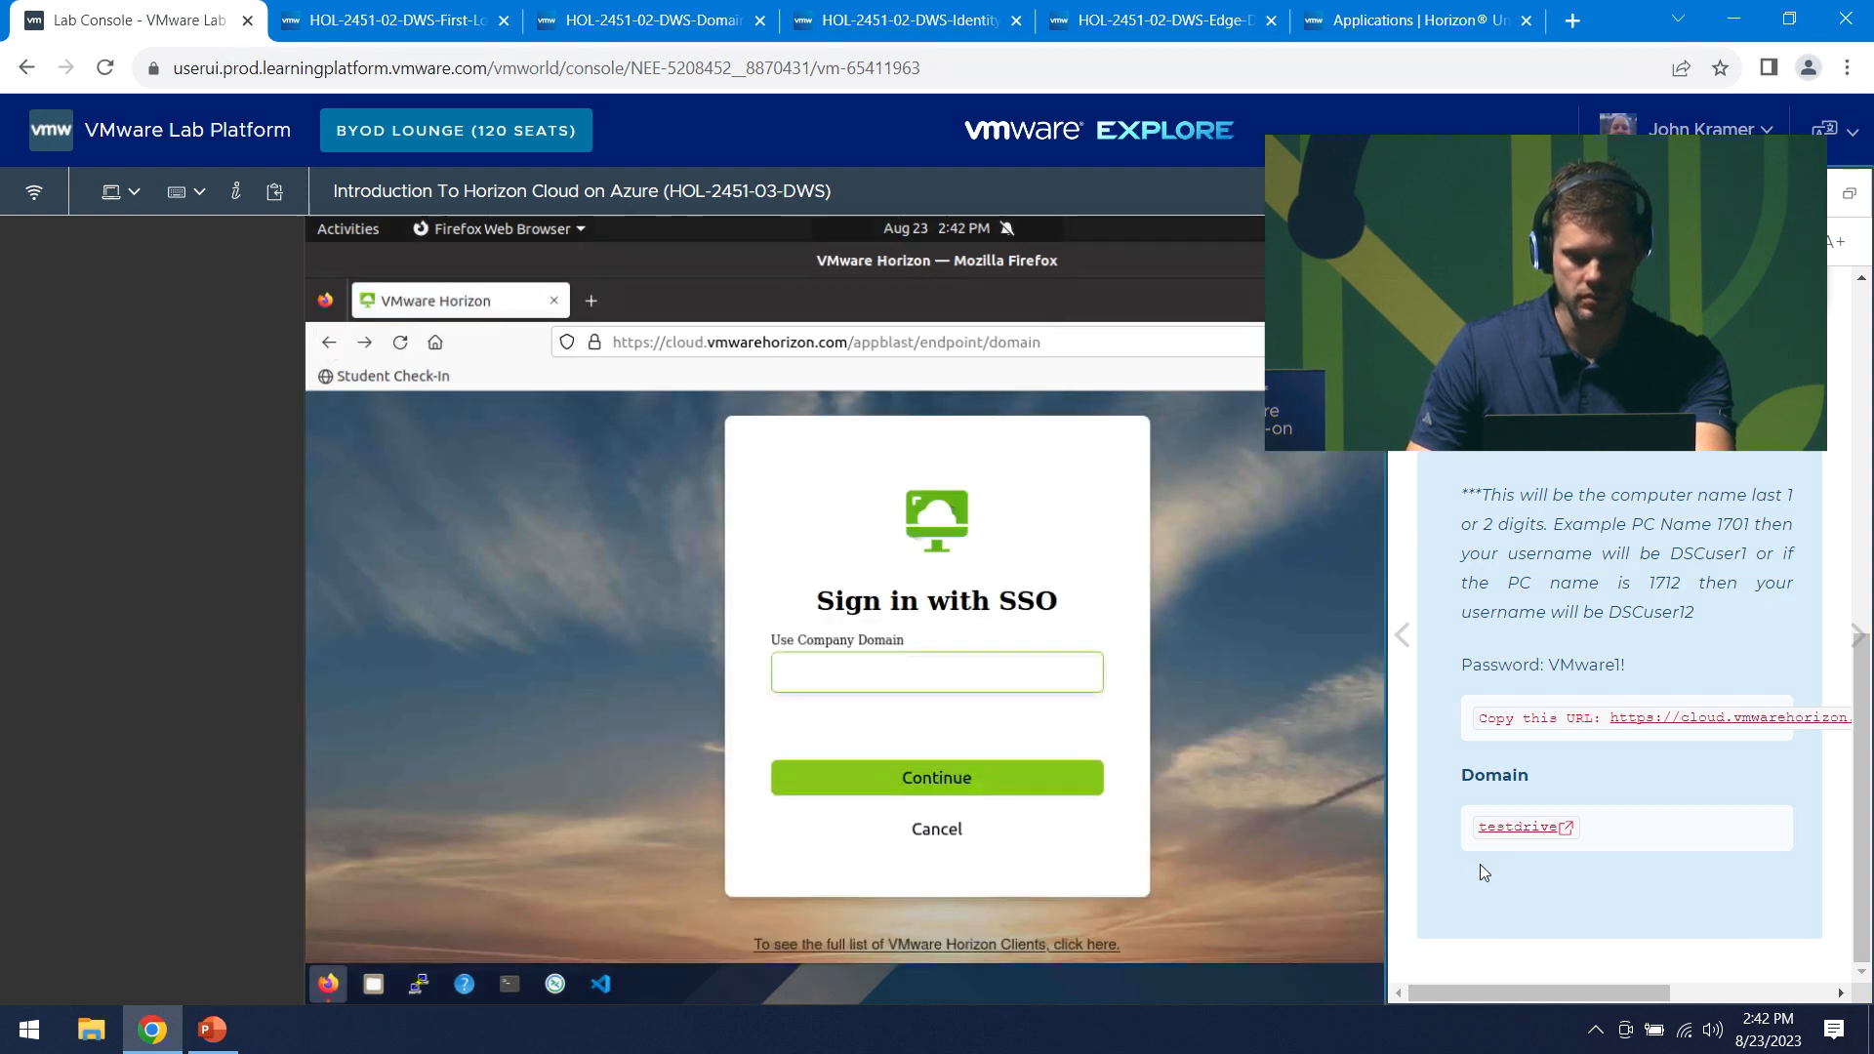
click(1686, 722)
click(903, 461)
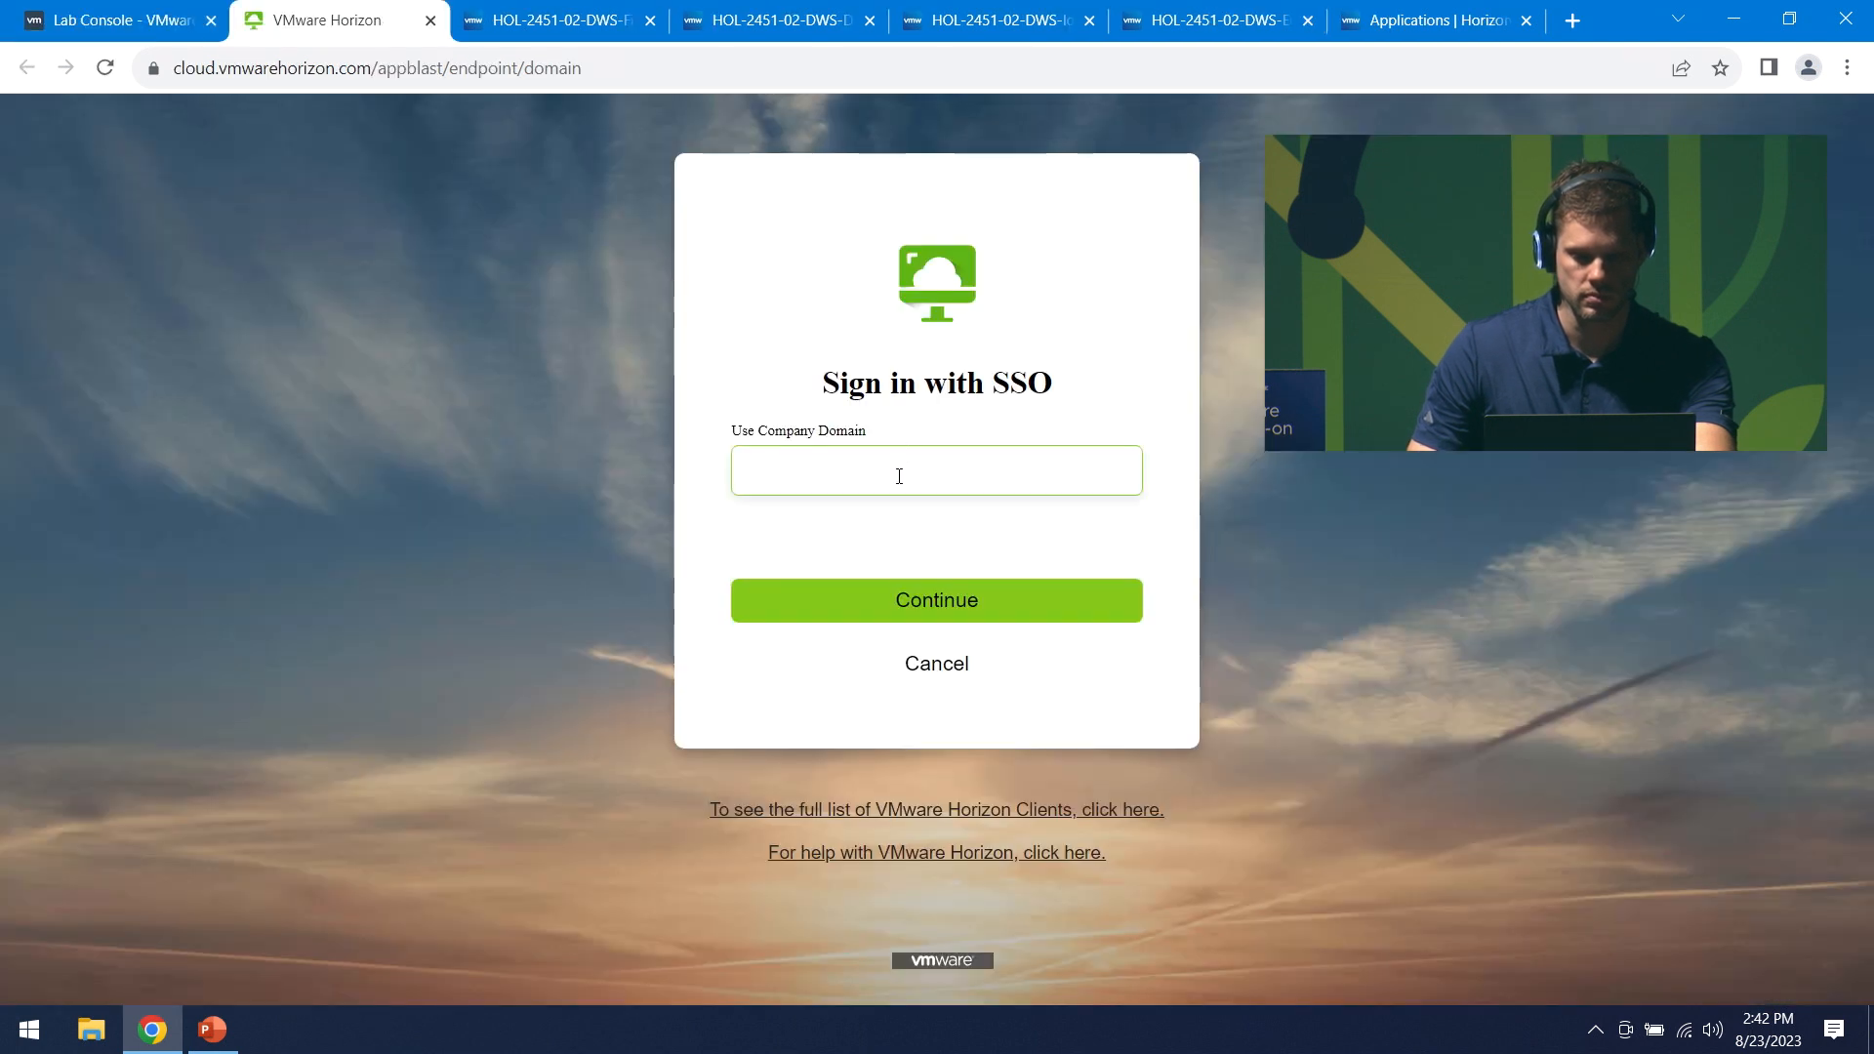
text(testdrive)
key(Return)
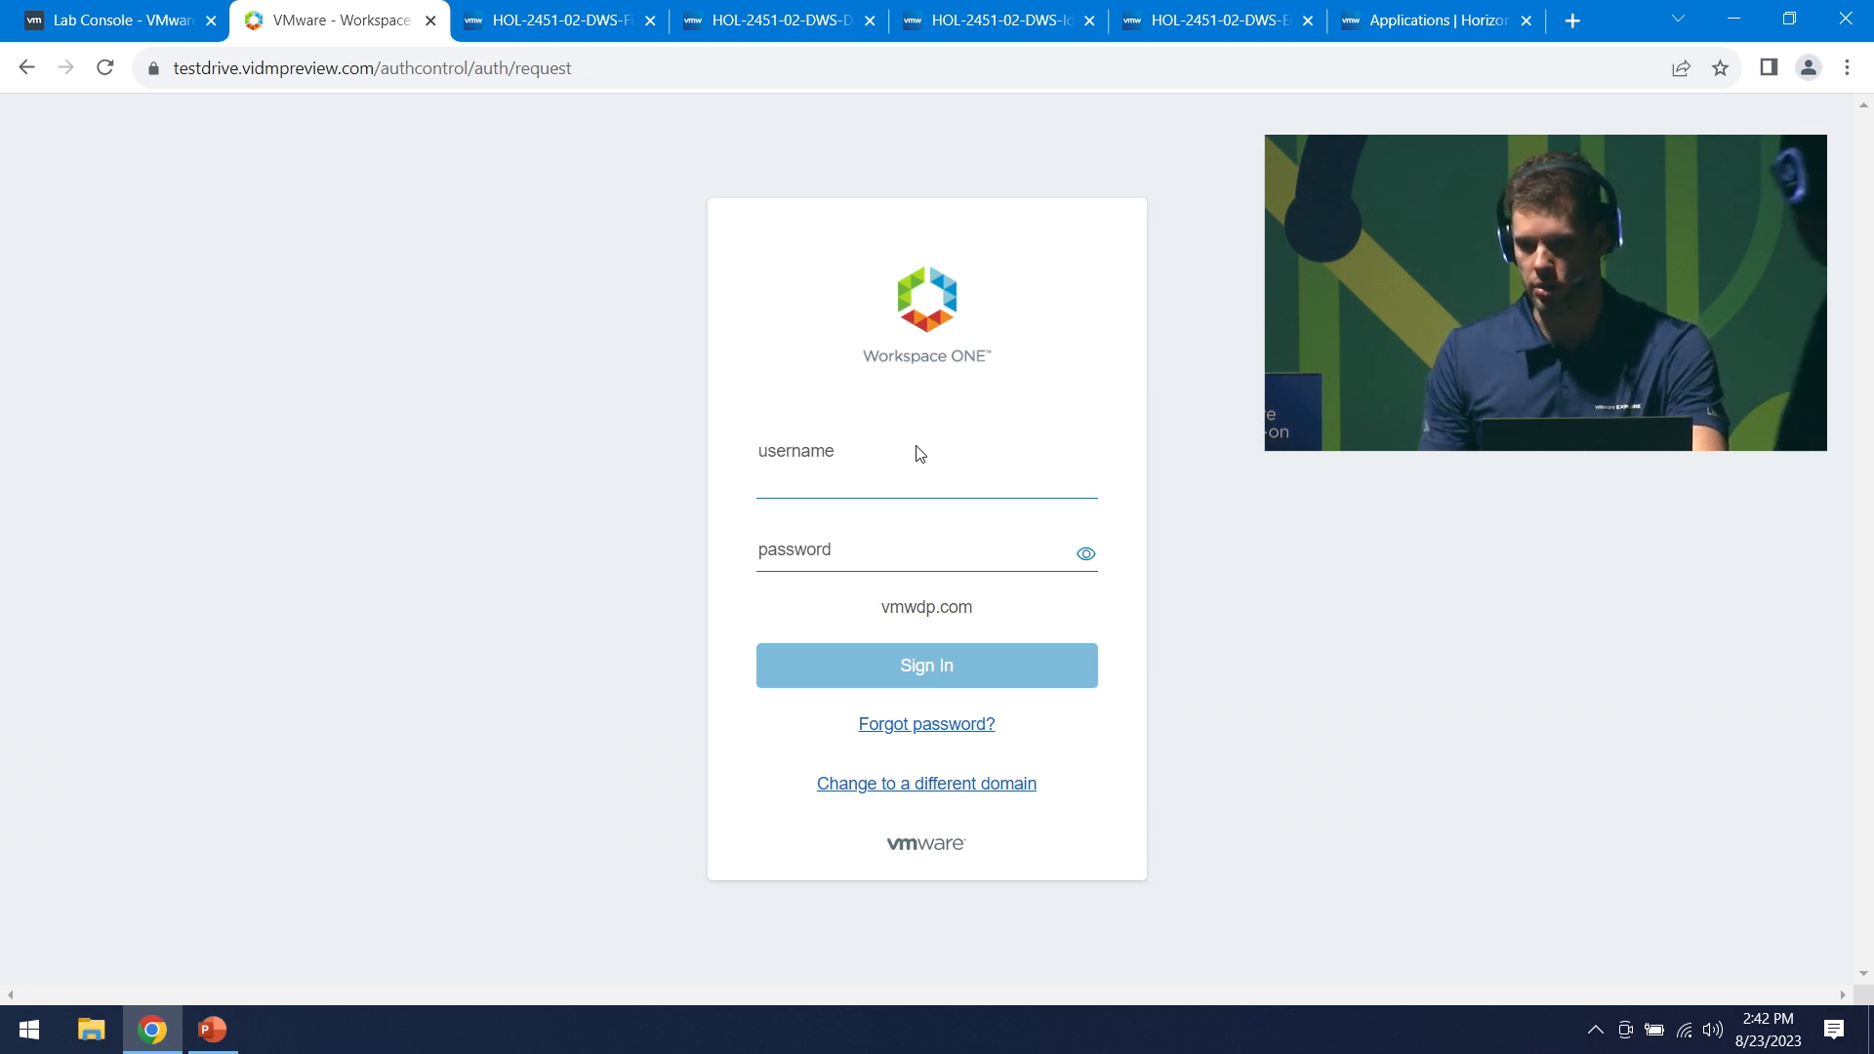
- Enlarge the lab console photo to check the lab computer's number, then close it
click(44, 27)
scroll(1759, 703, up, 5)
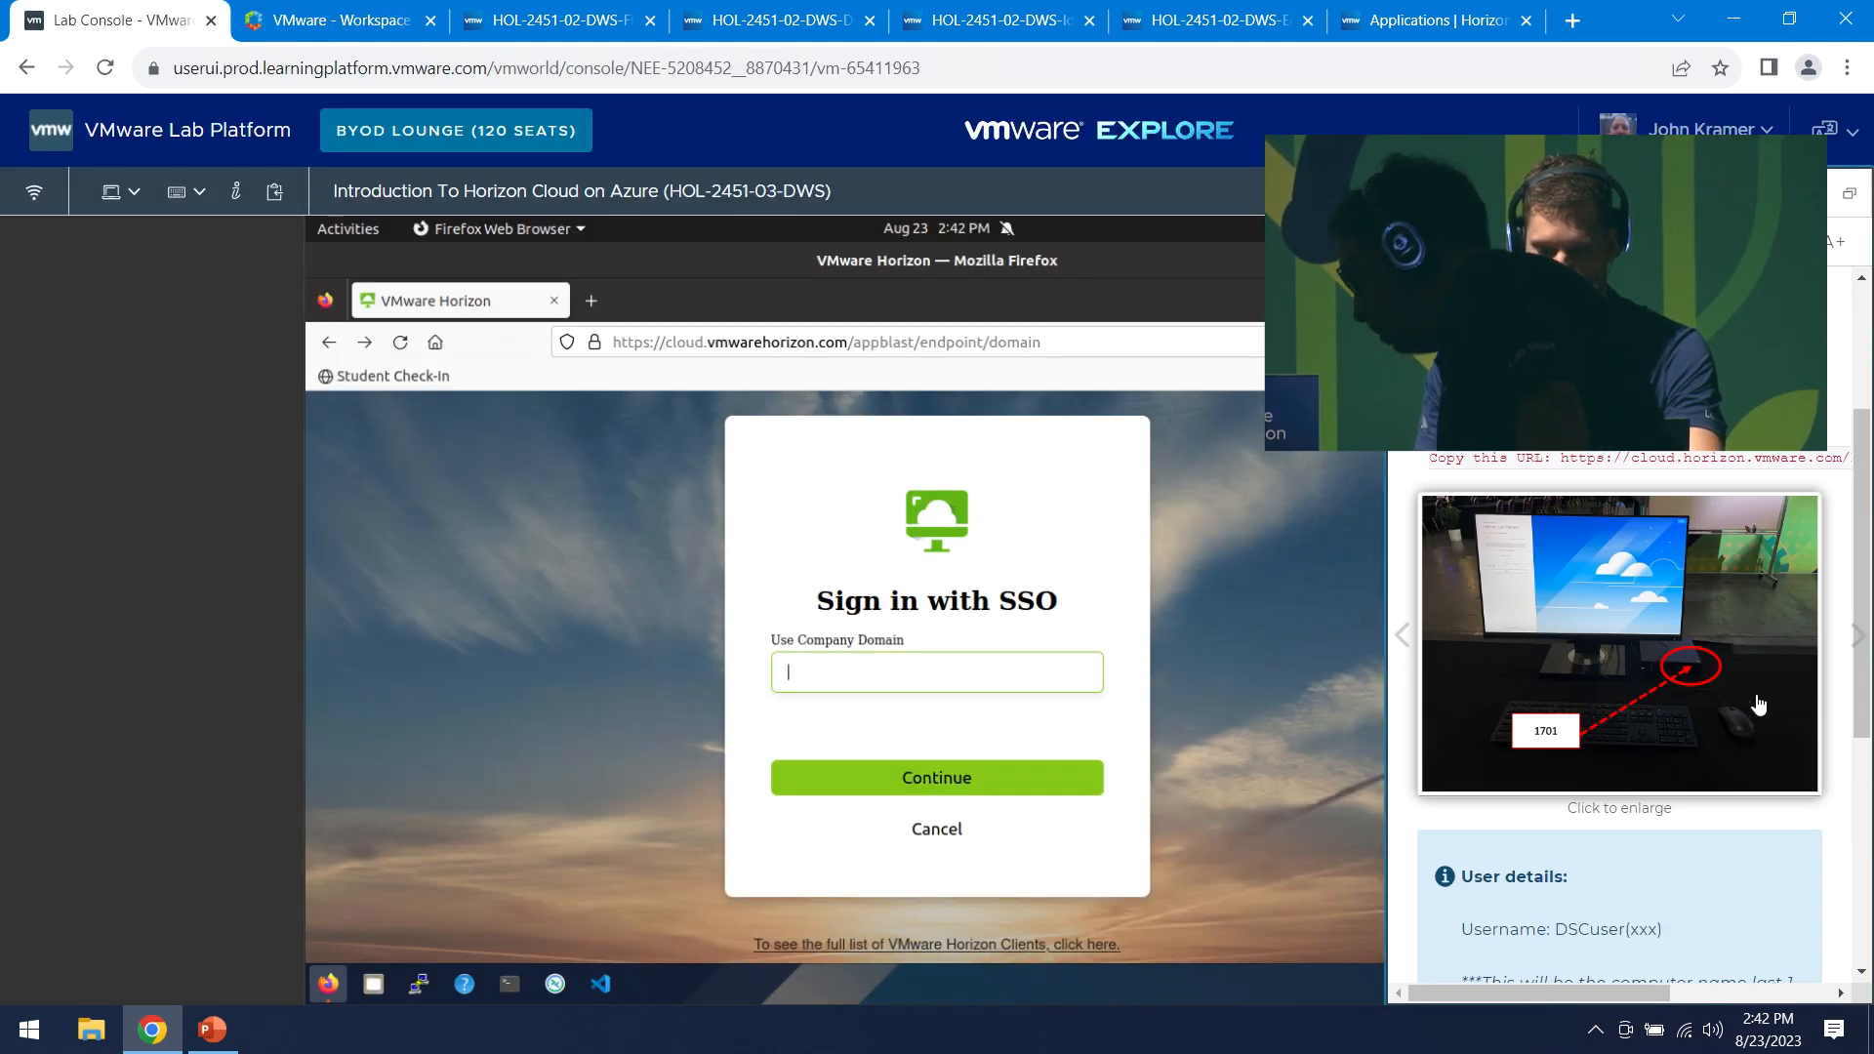
click(1642, 619)
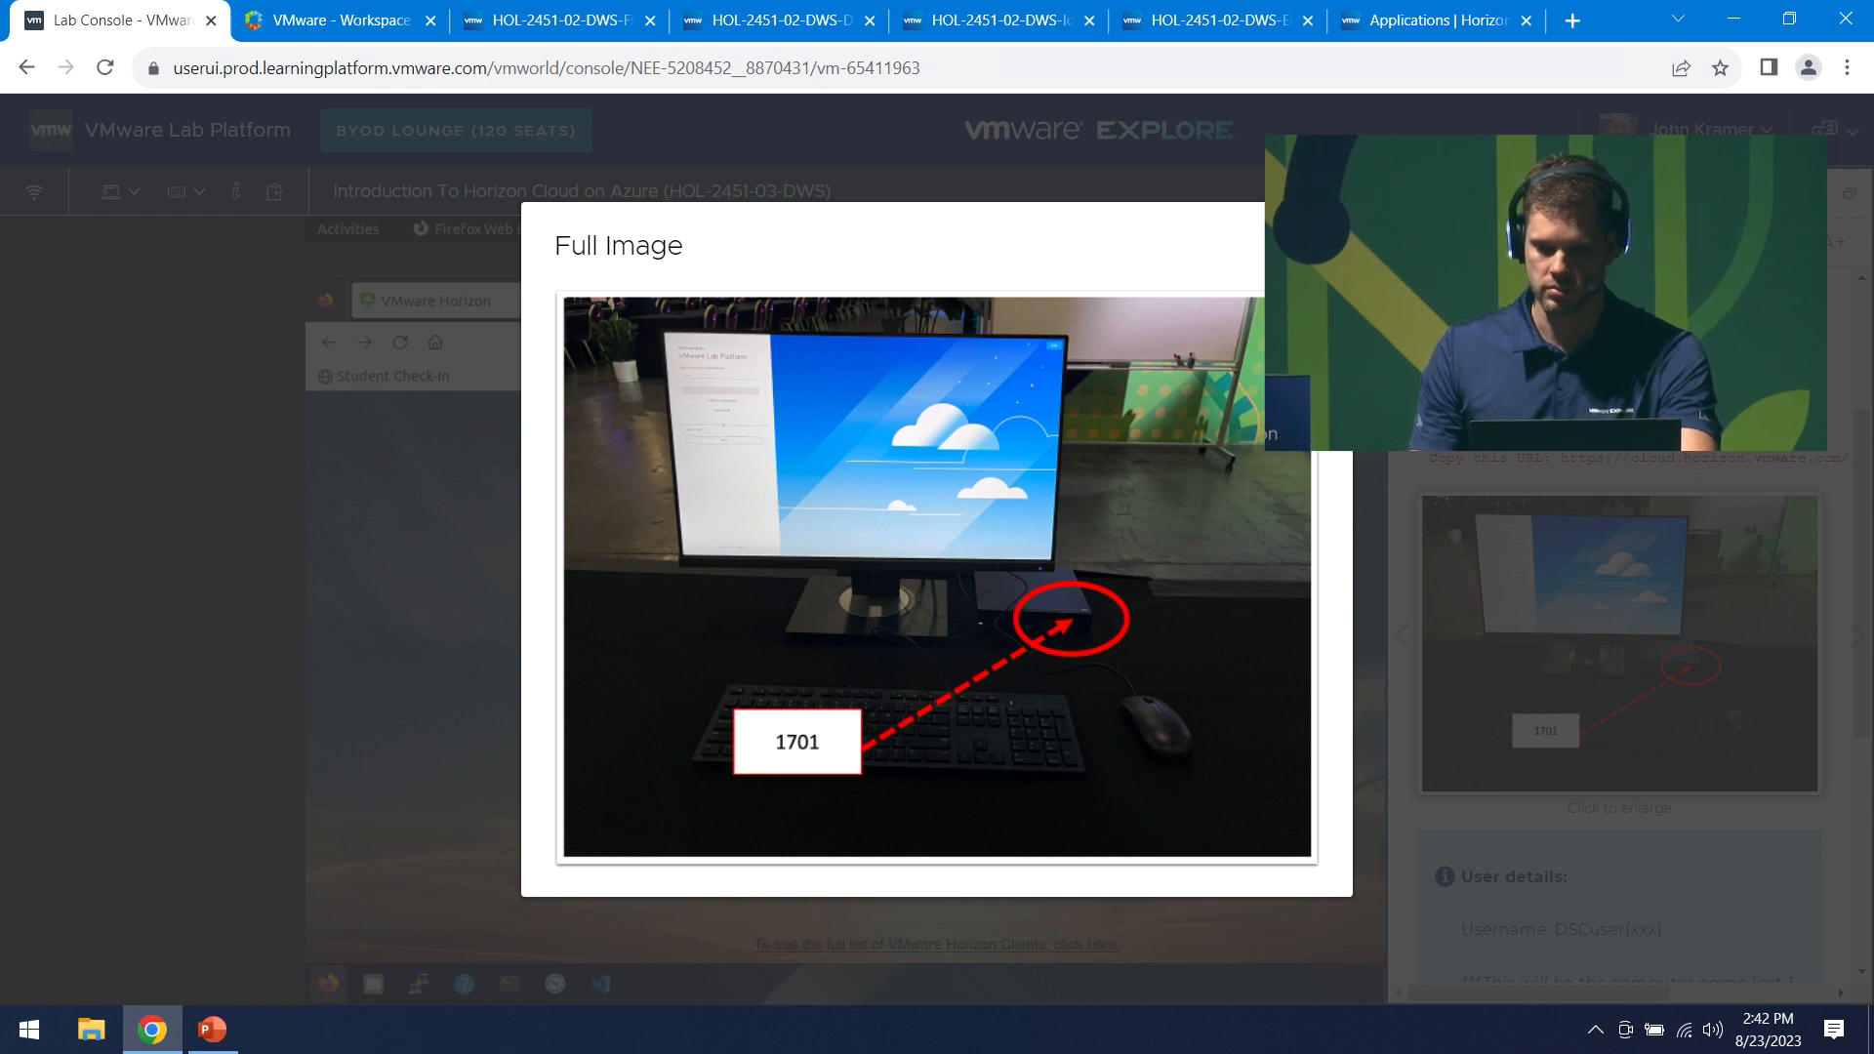
key(Escape)
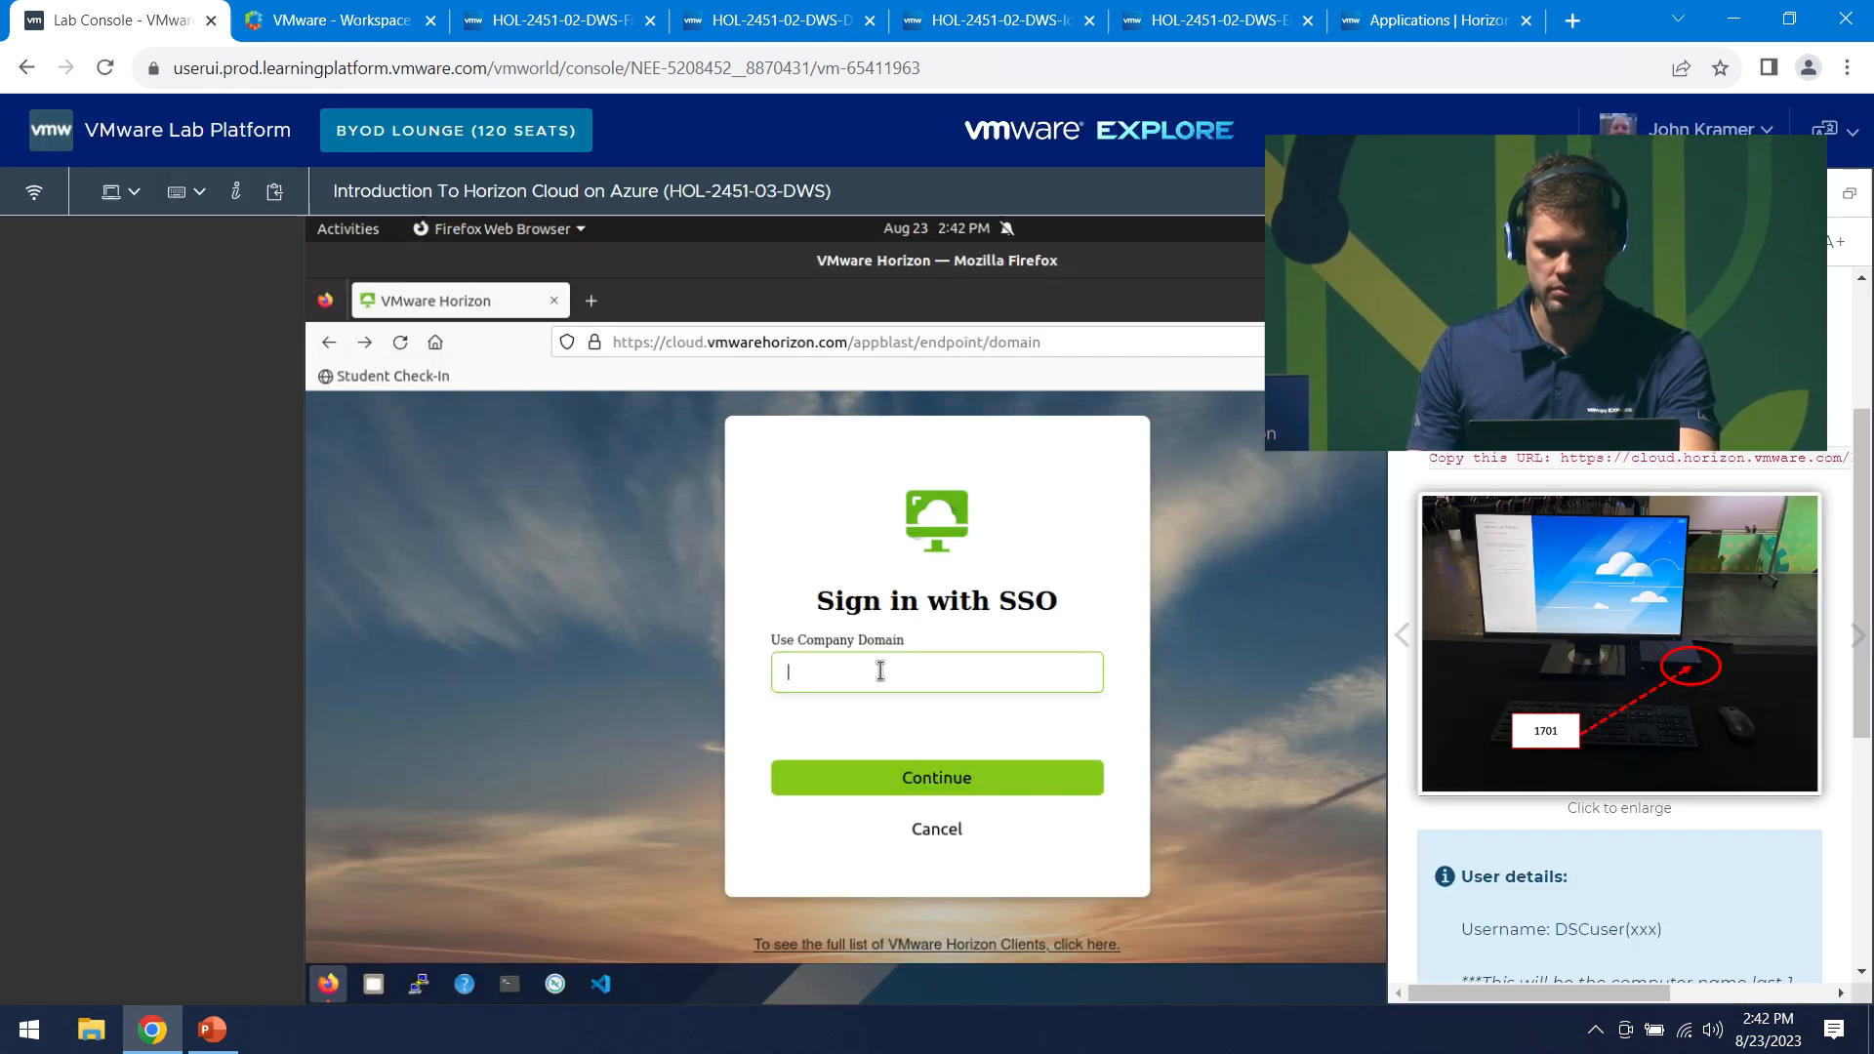
- Sign in to Workspace ONE for vmwdp.com with the lab username and password
click(330, 22)
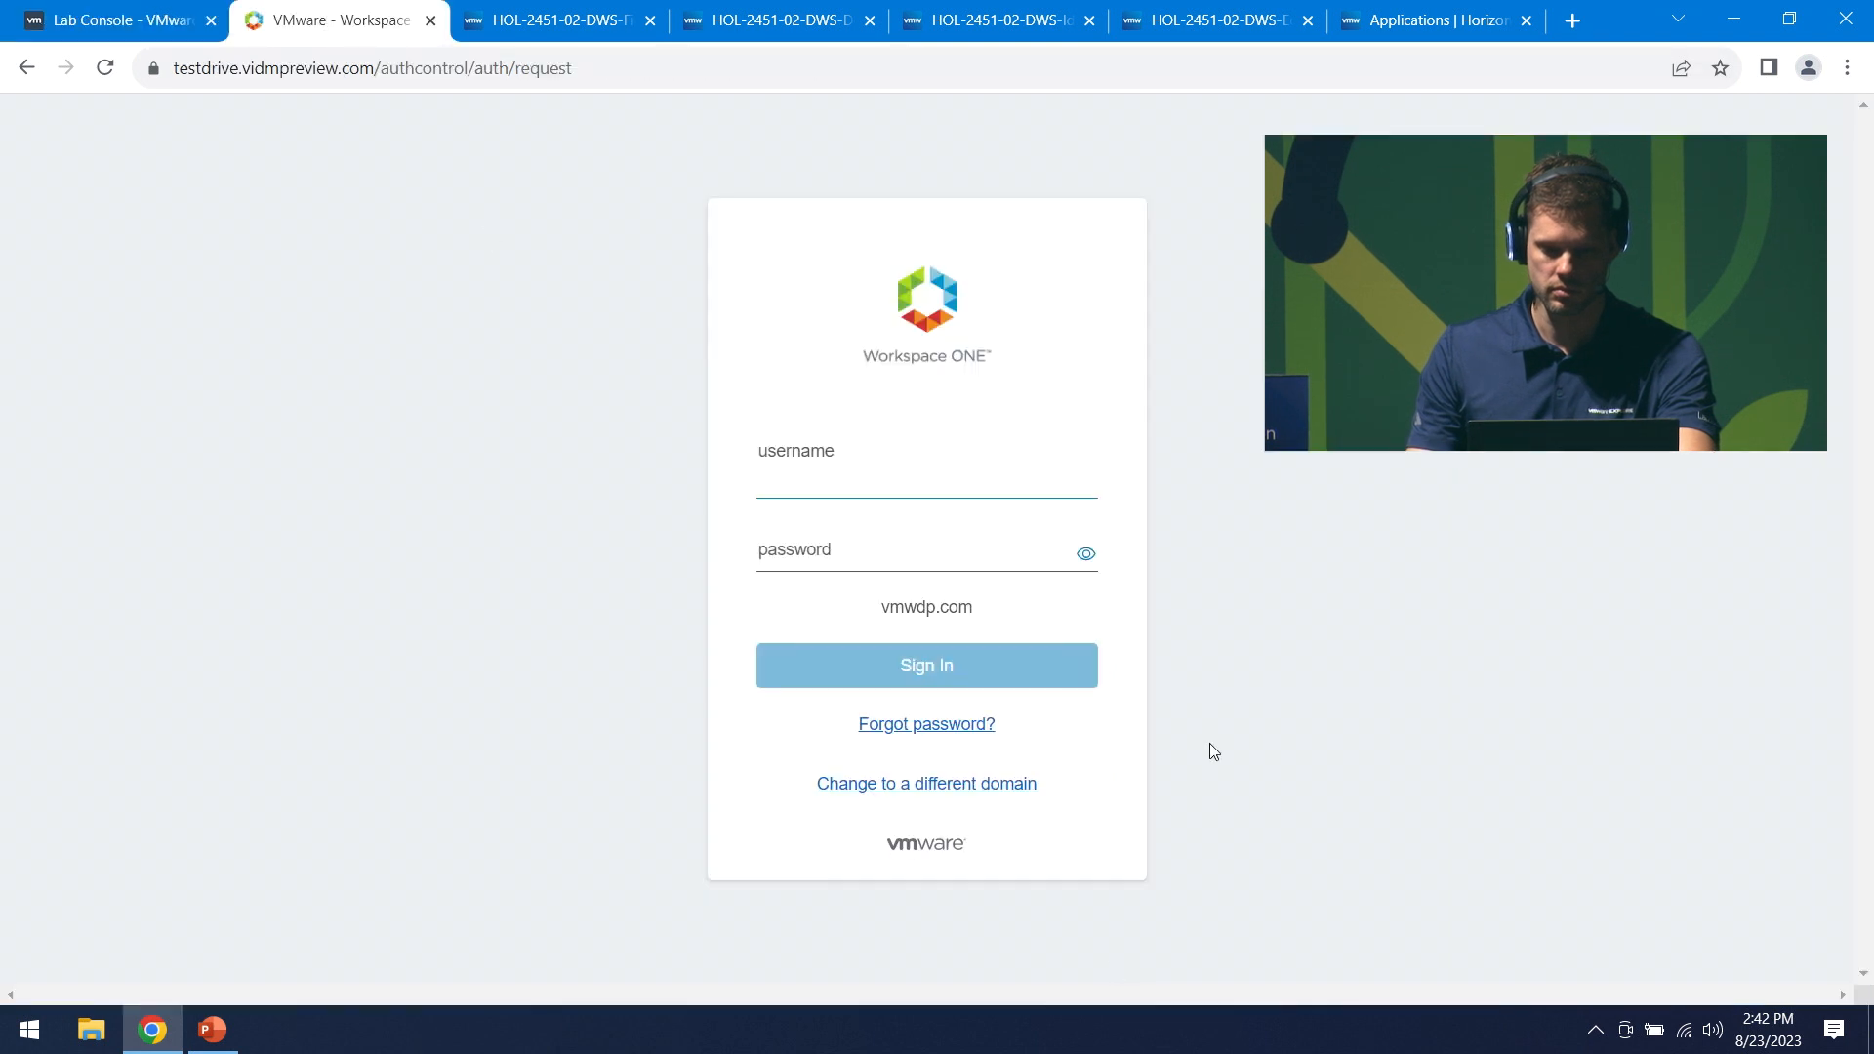
text(dscuser)
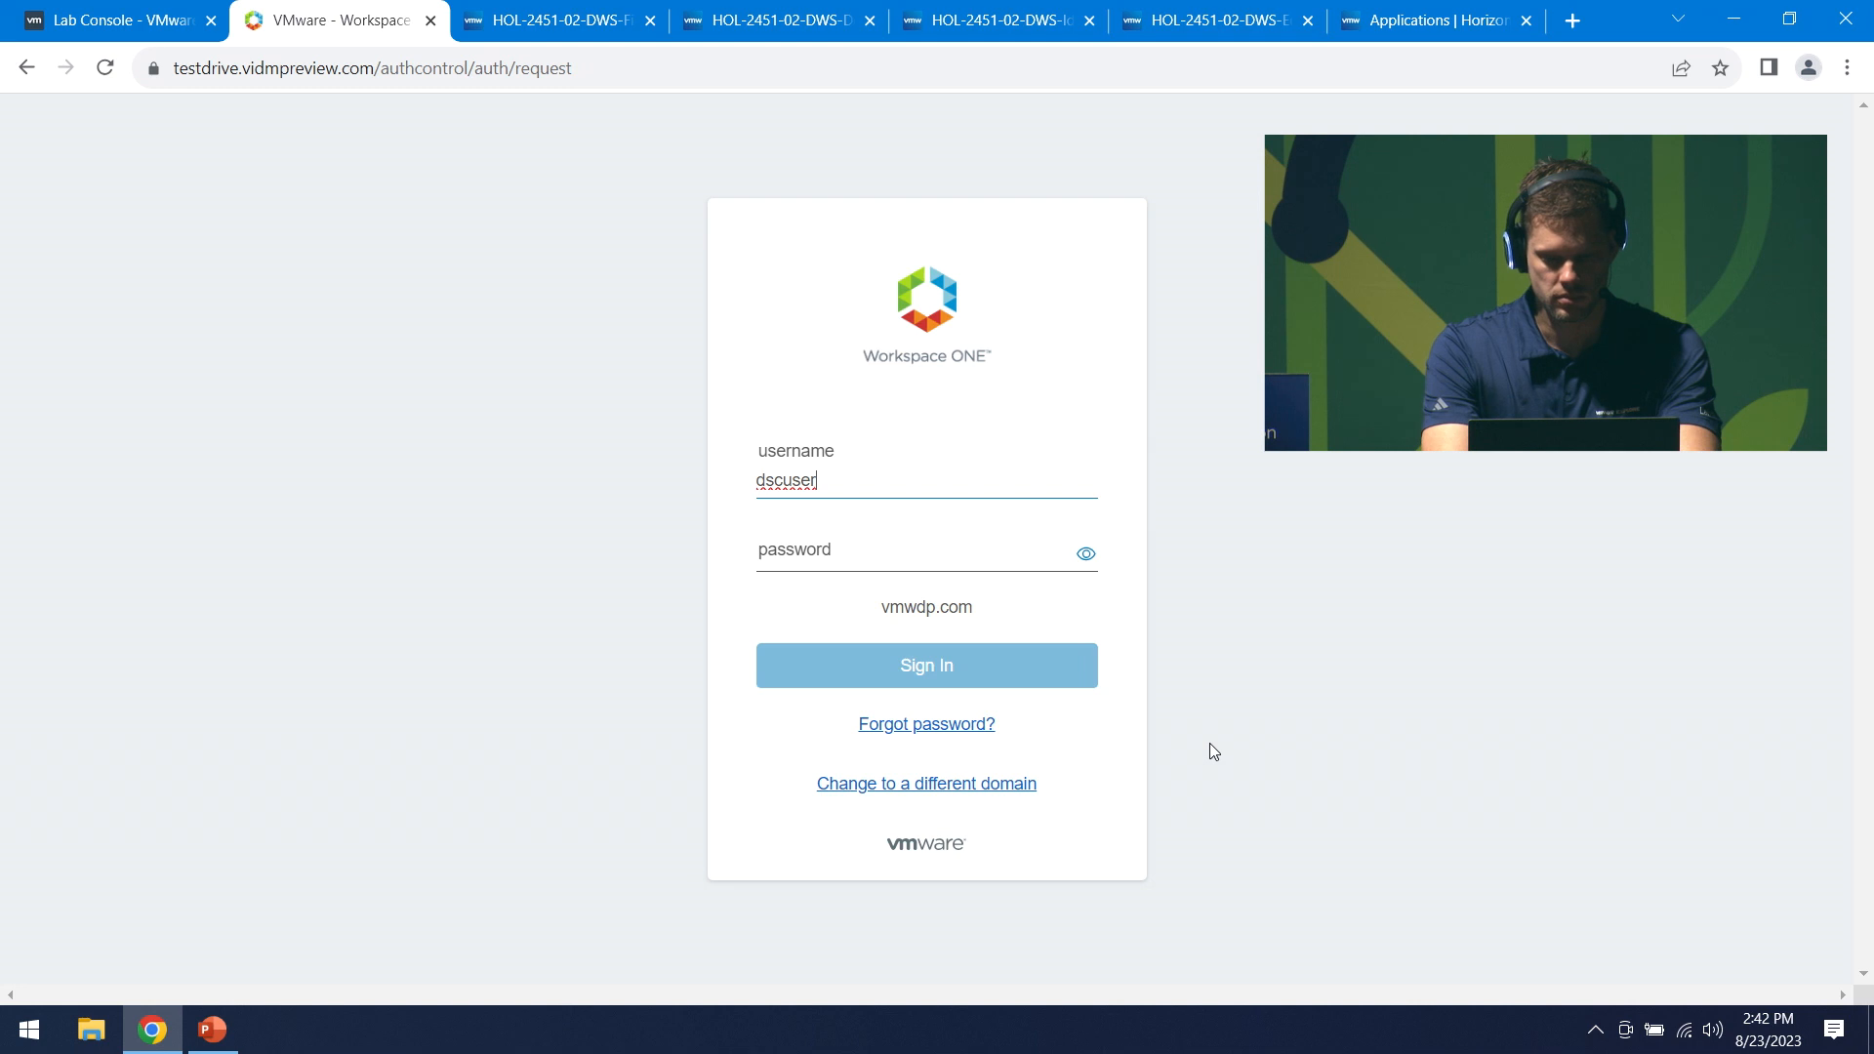
text(50)
key(Tab)
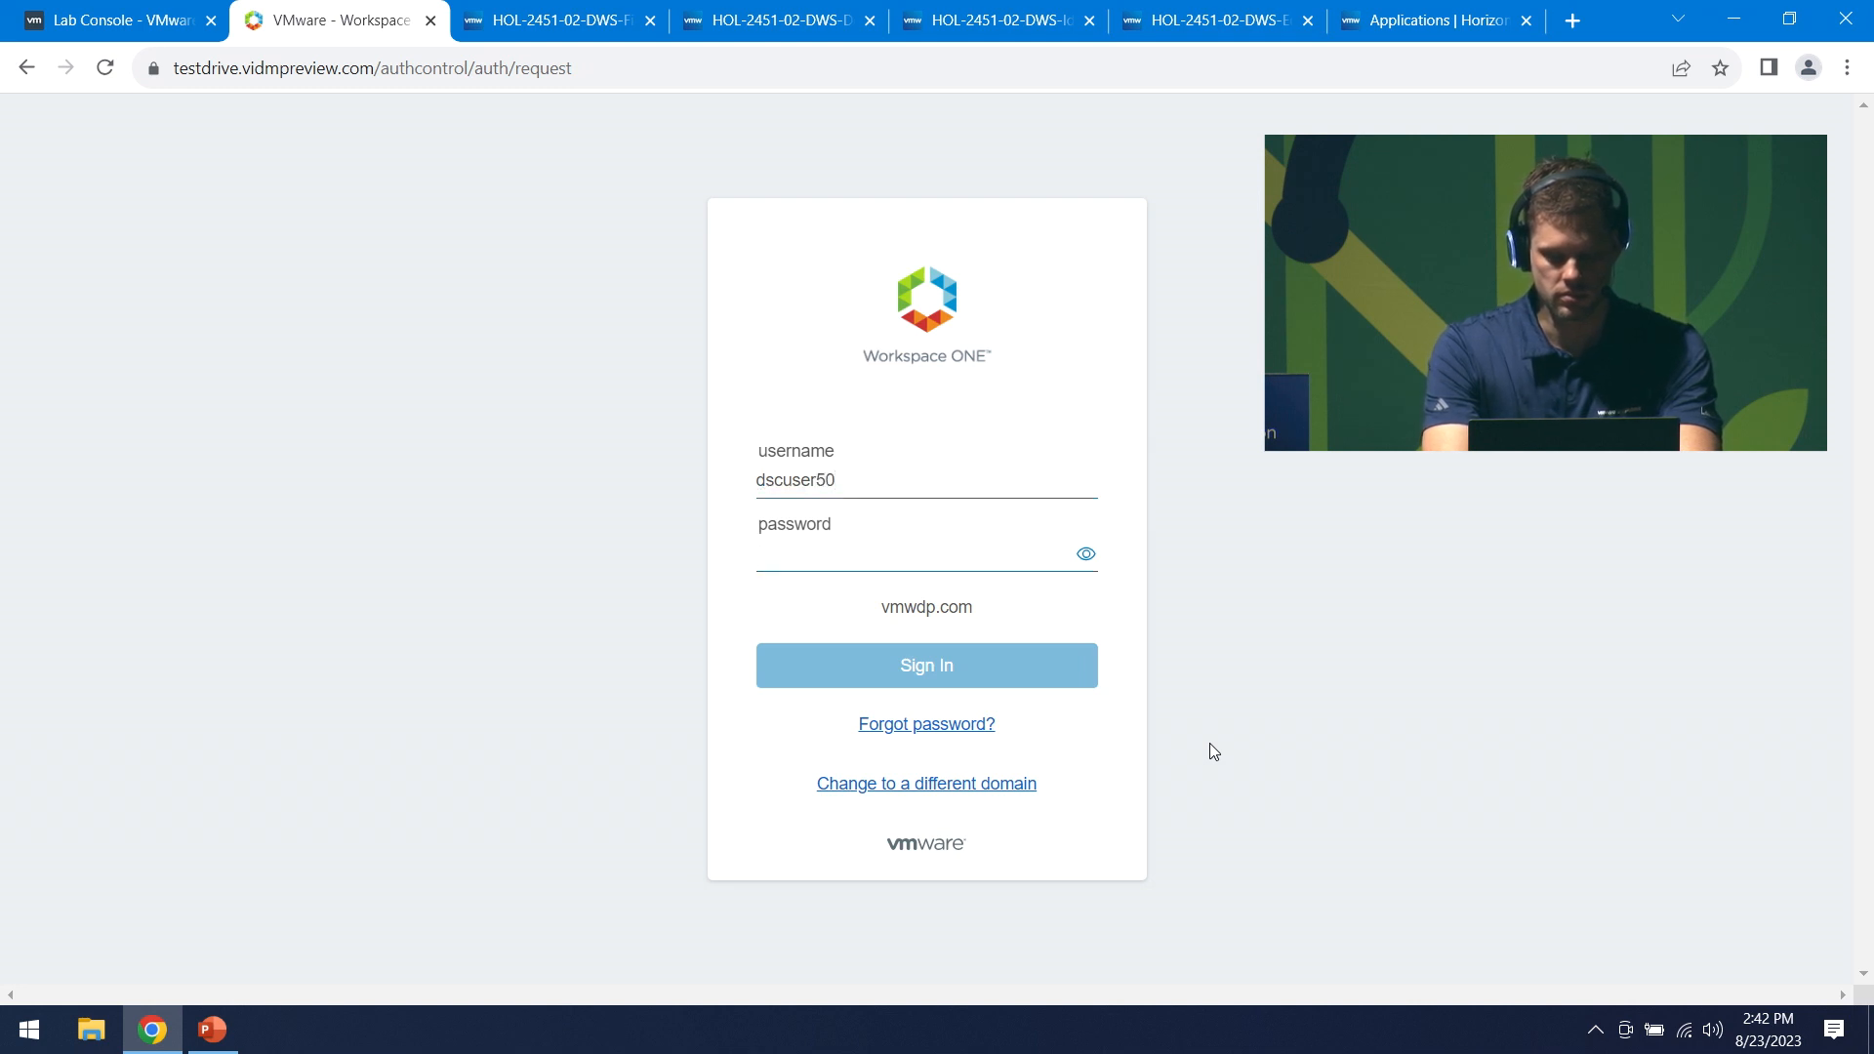
text(•••••)
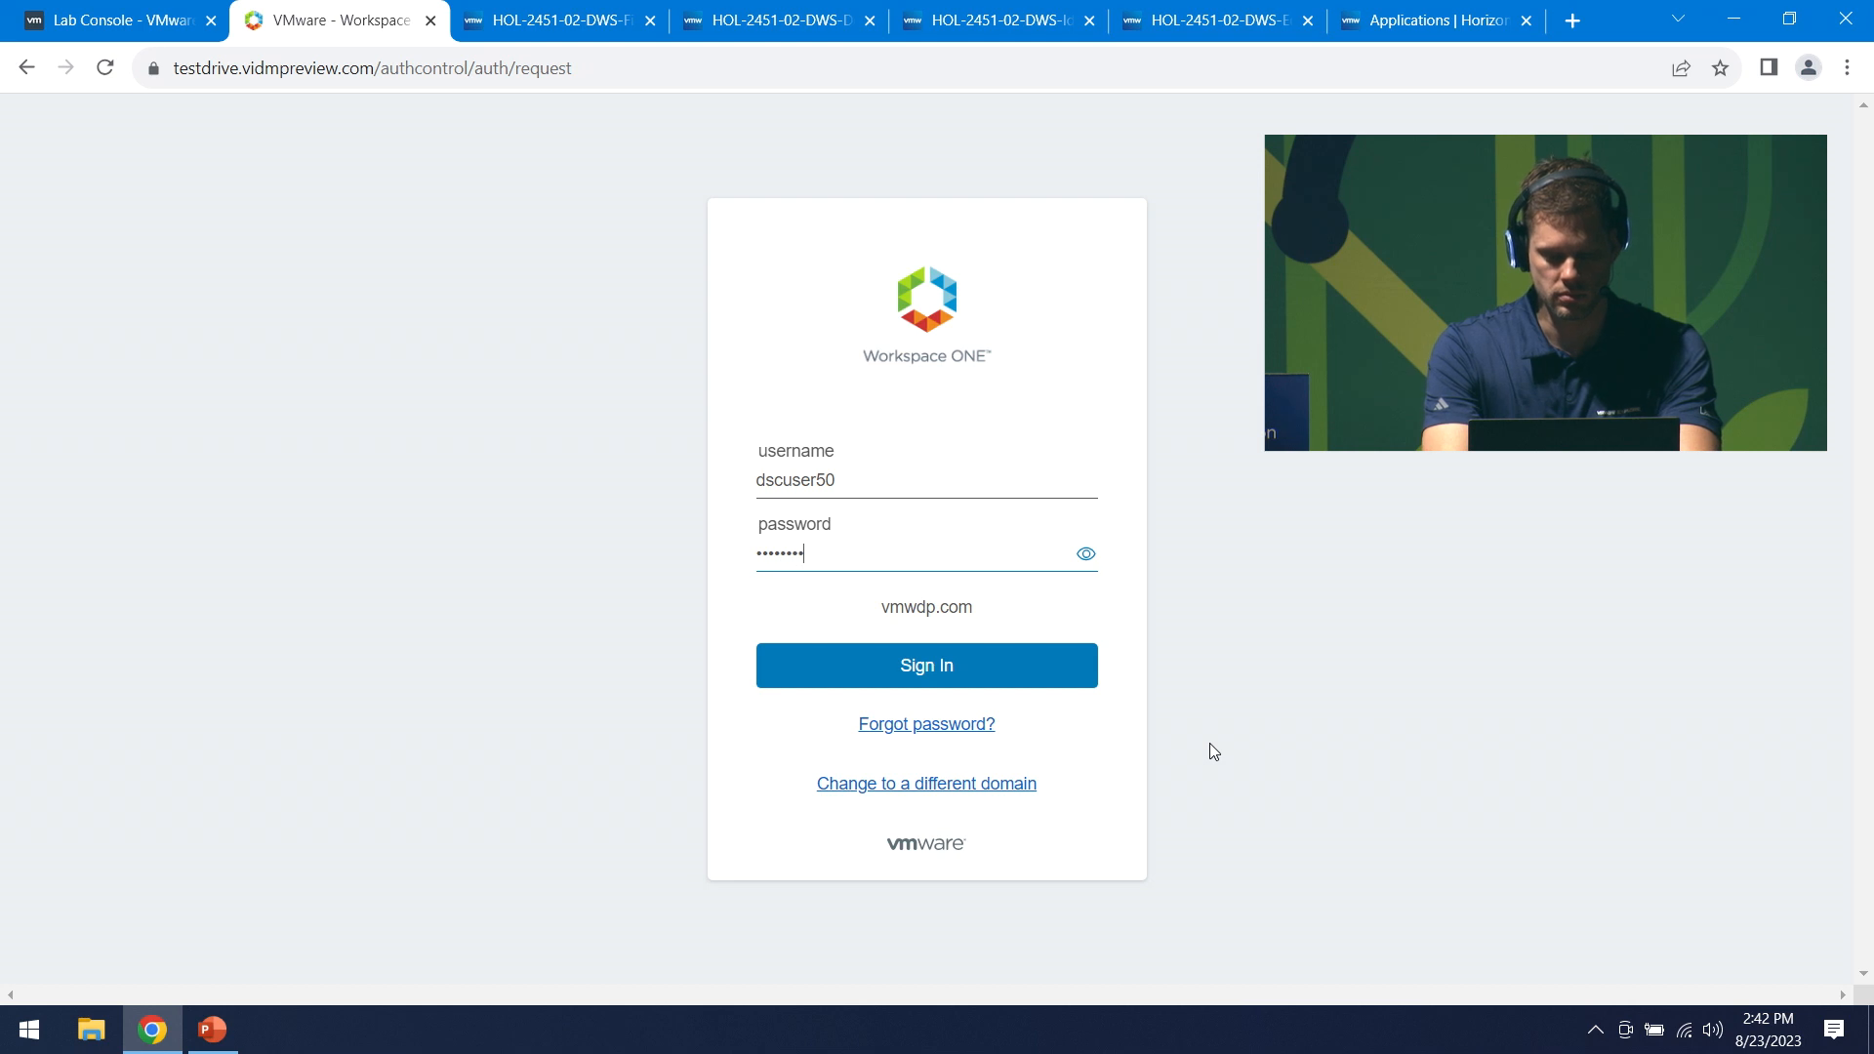
key(Return)
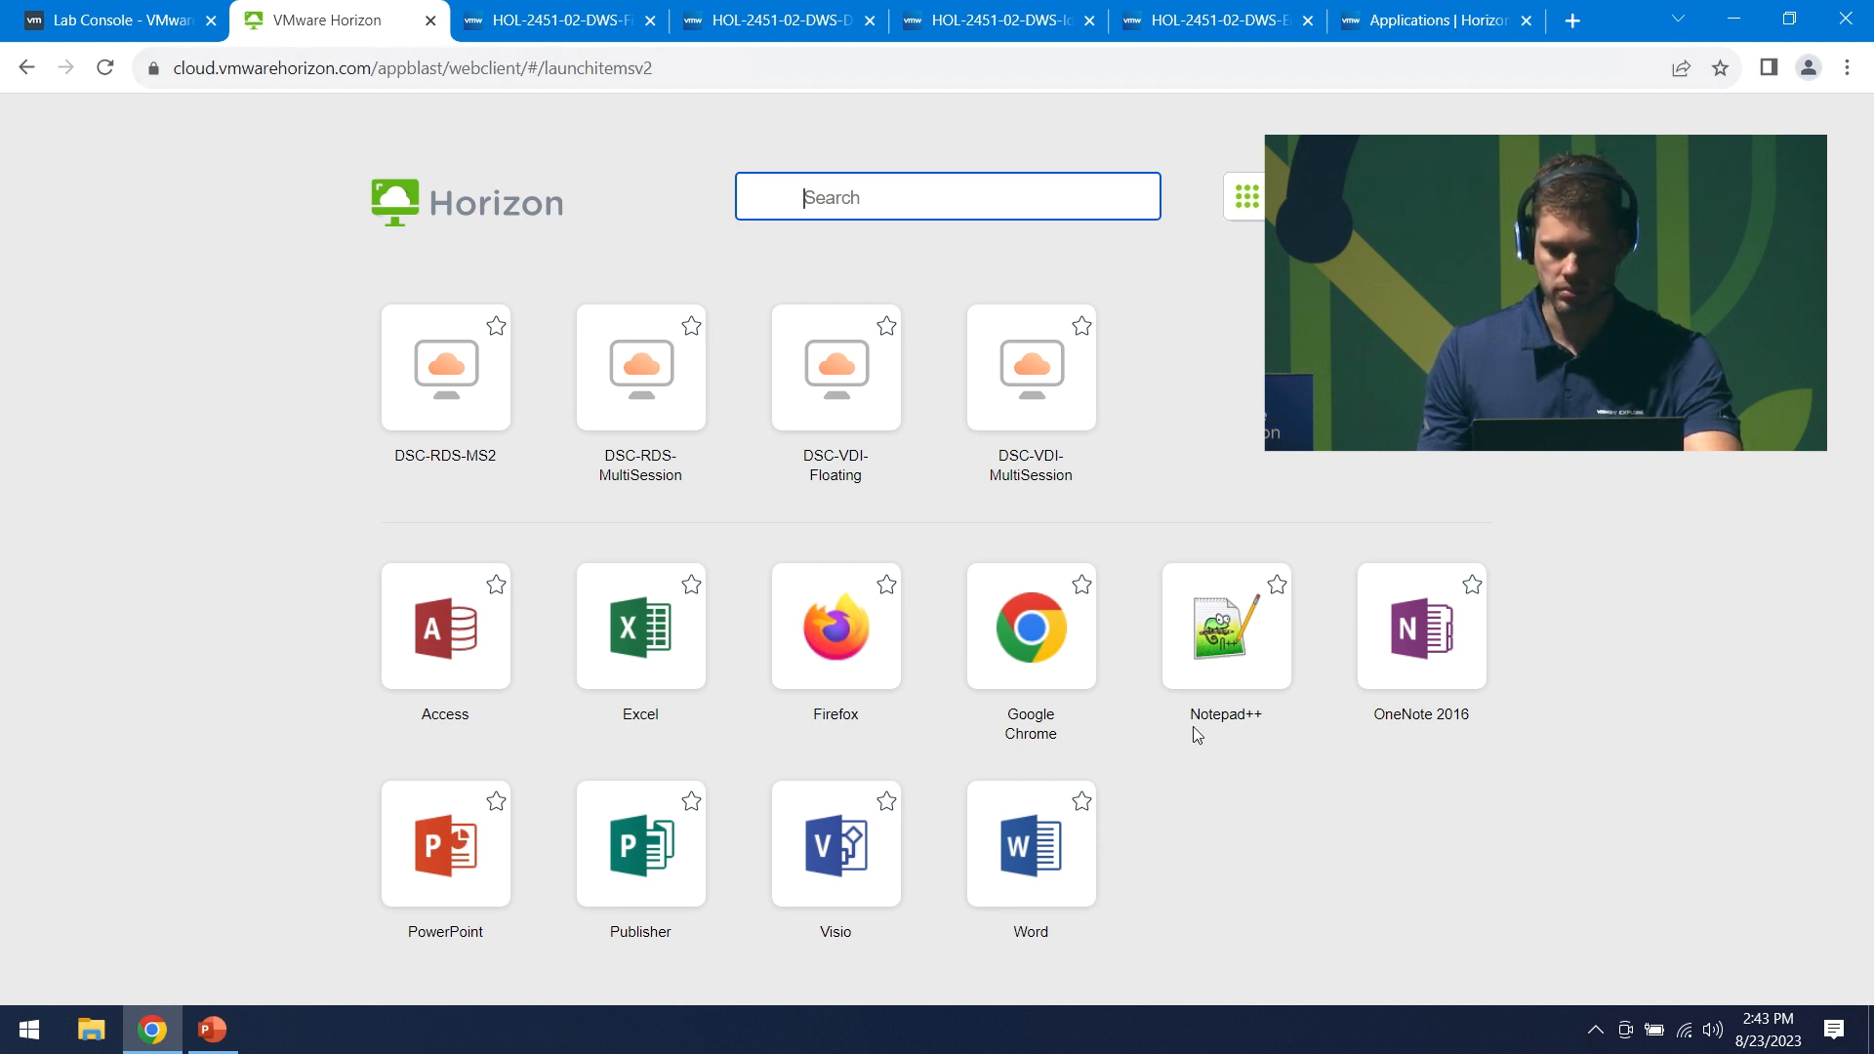
- Launch the DSC-RDS-MS2 desktop, dismiss the window-management prompt, and return to Horizon Universal Console
click(420, 395)
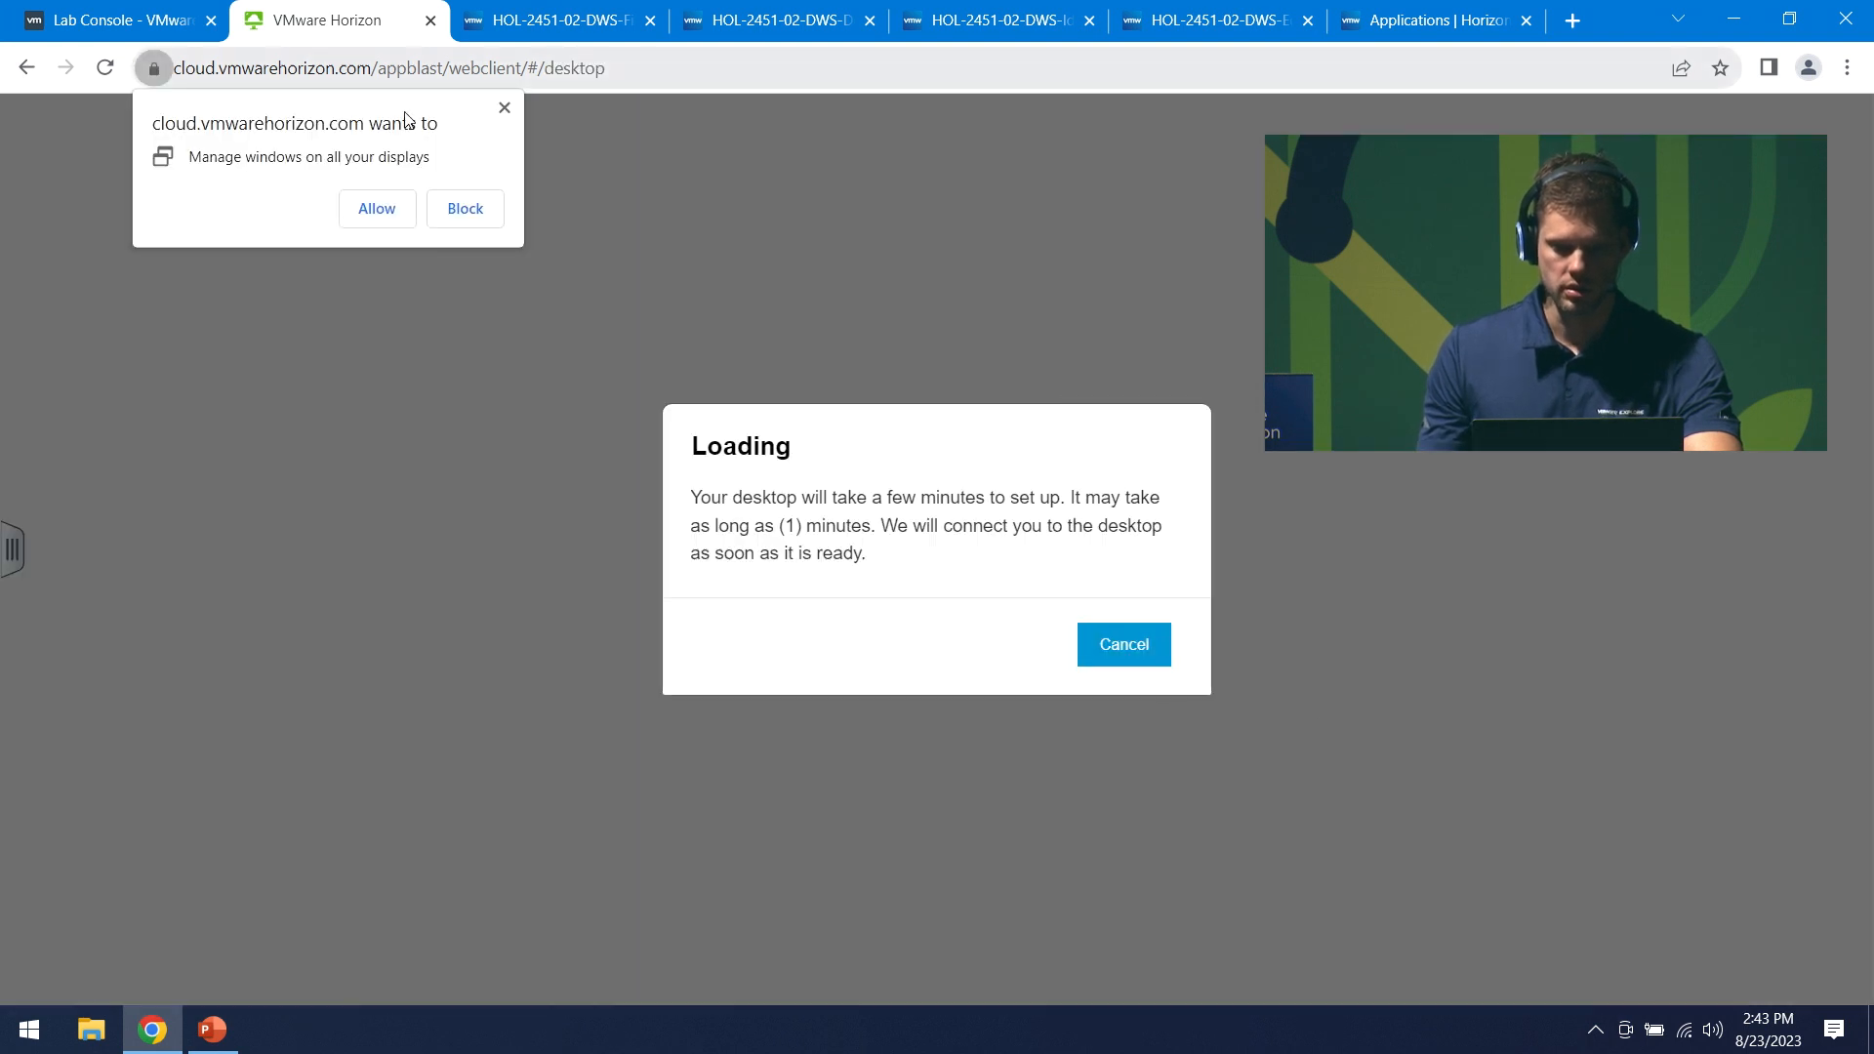
click(501, 111)
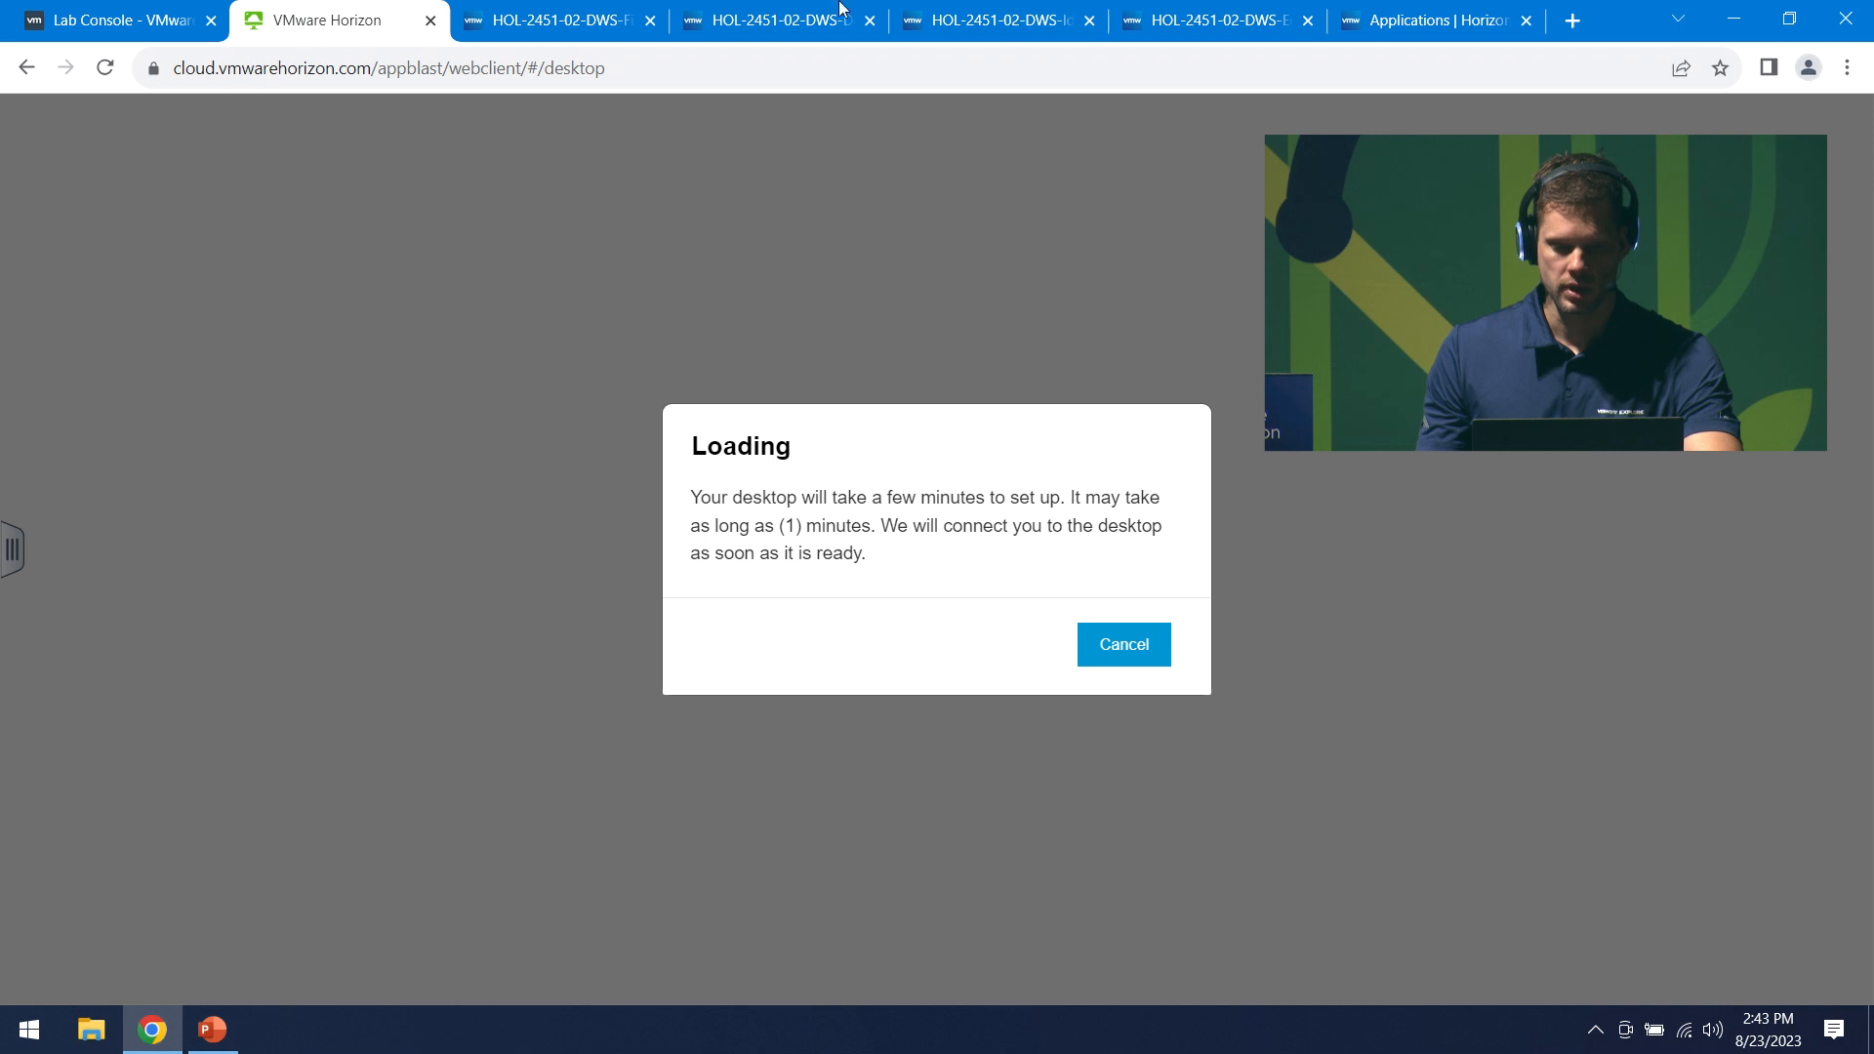
click(1469, 27)
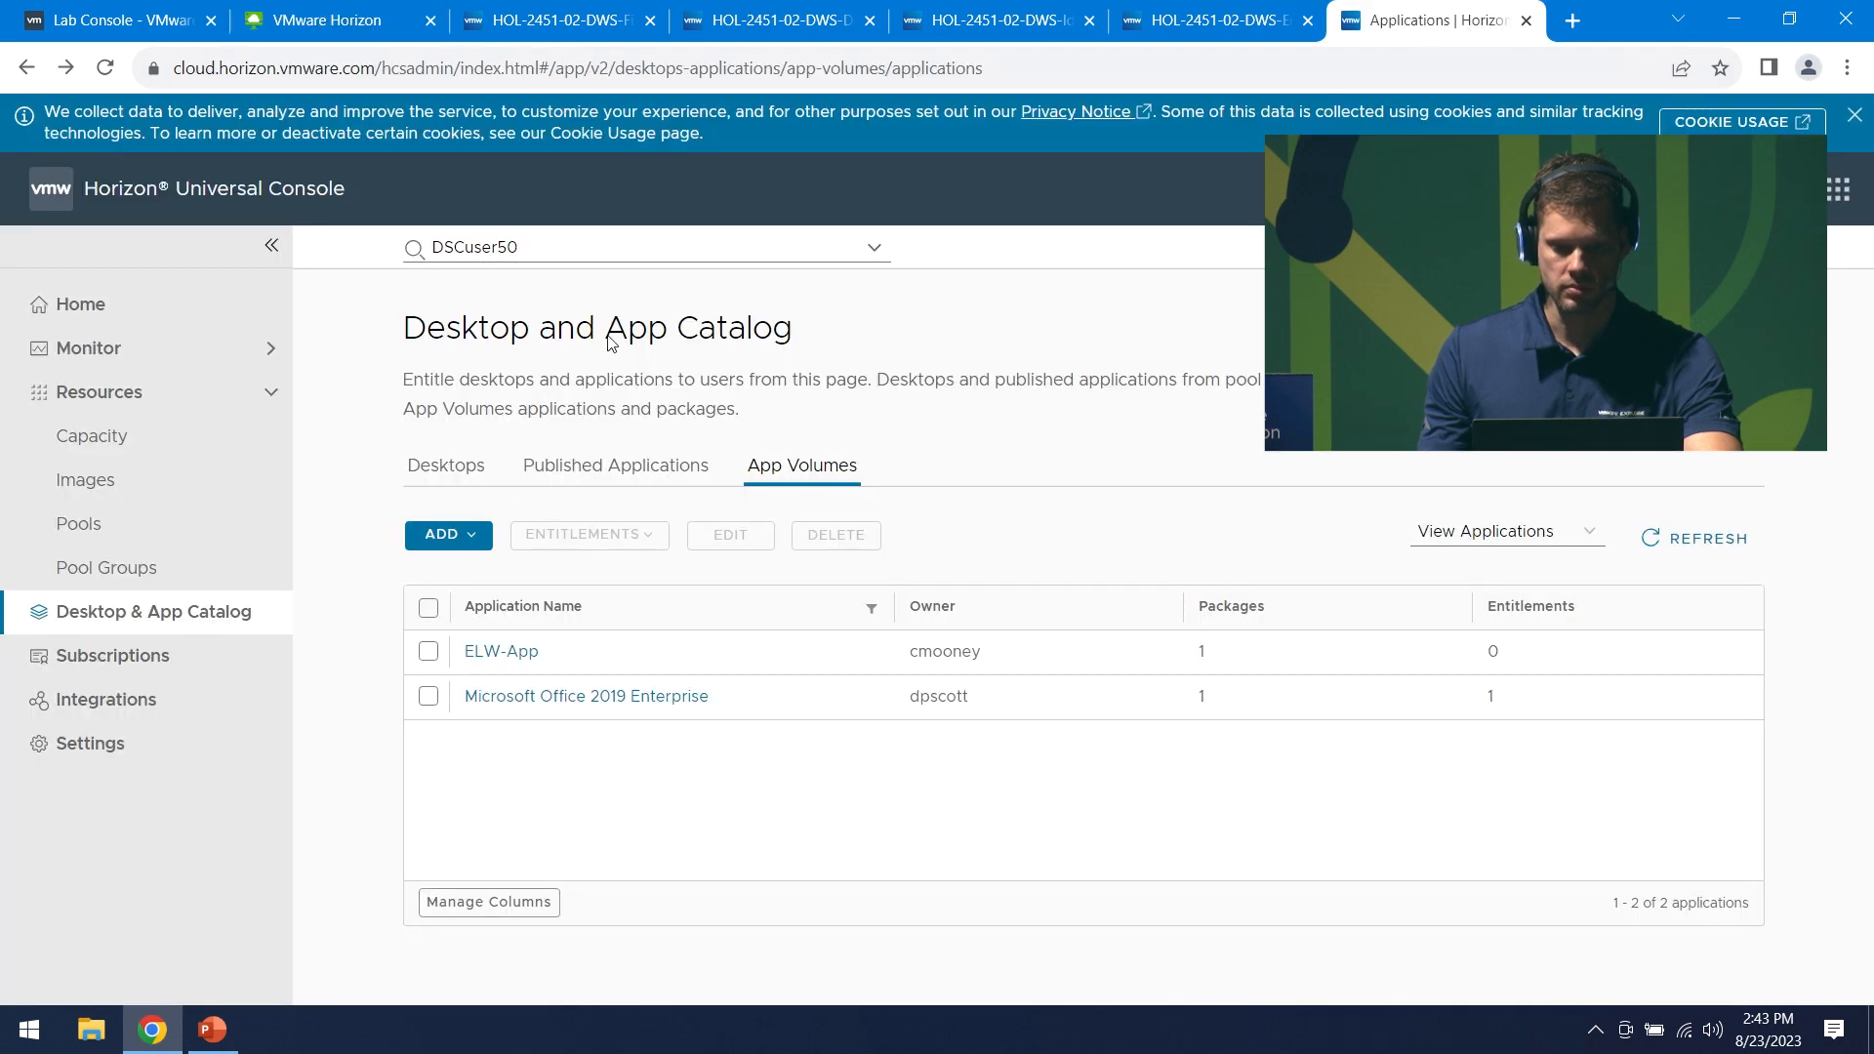
- Search the Horizon Universal Console for the lab user and open their sessions
click(584, 252)
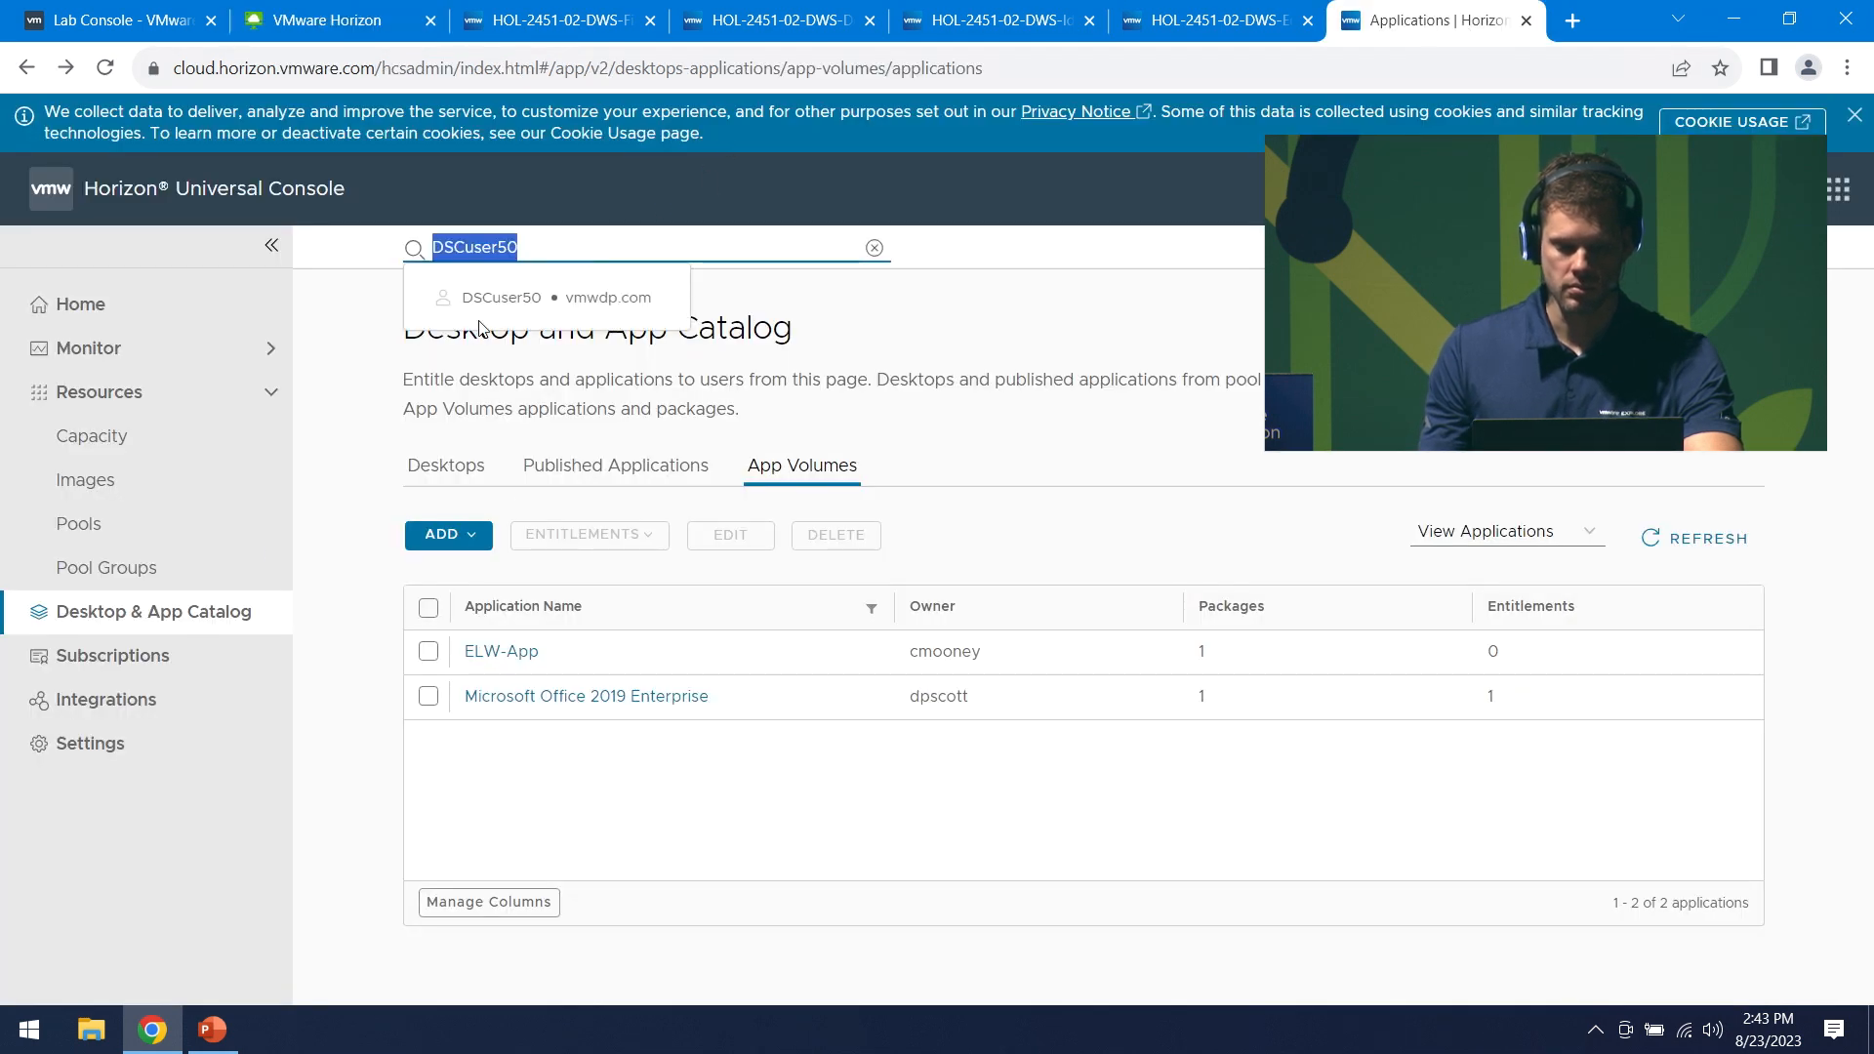
click(148, 310)
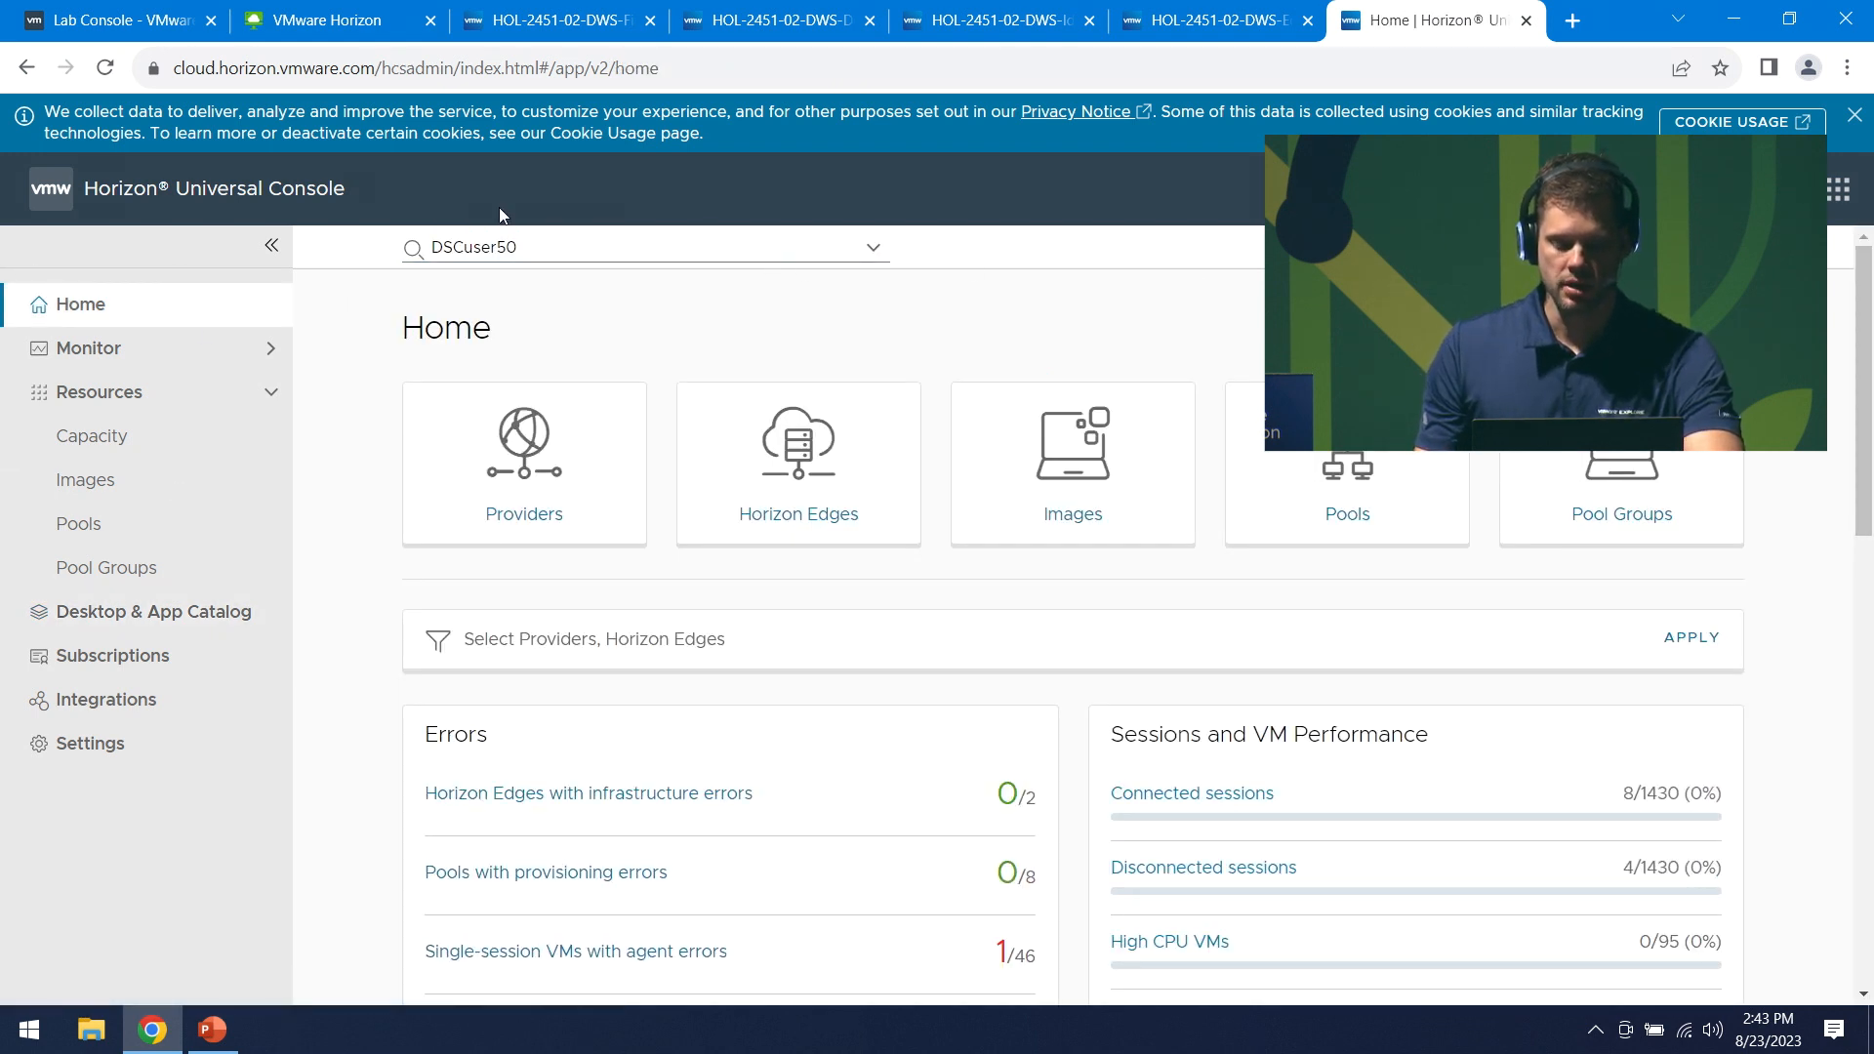
click(528, 252)
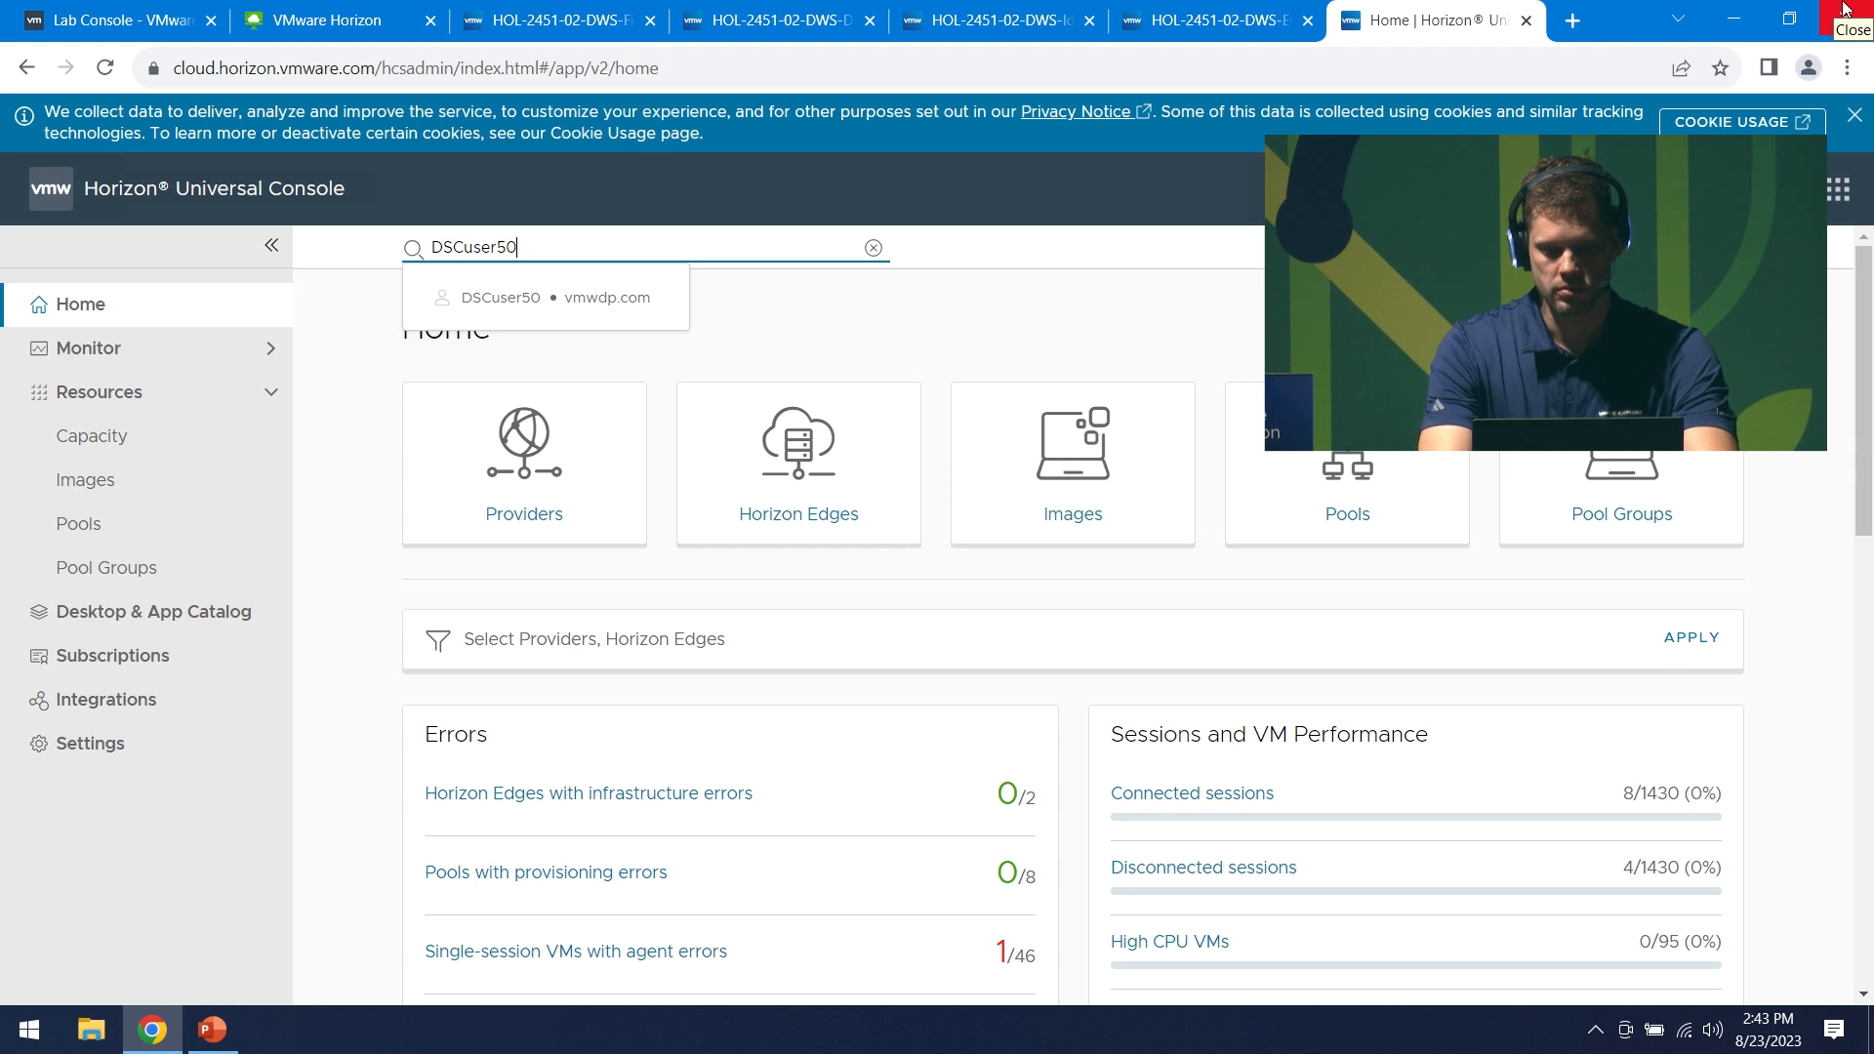
click(569, 298)
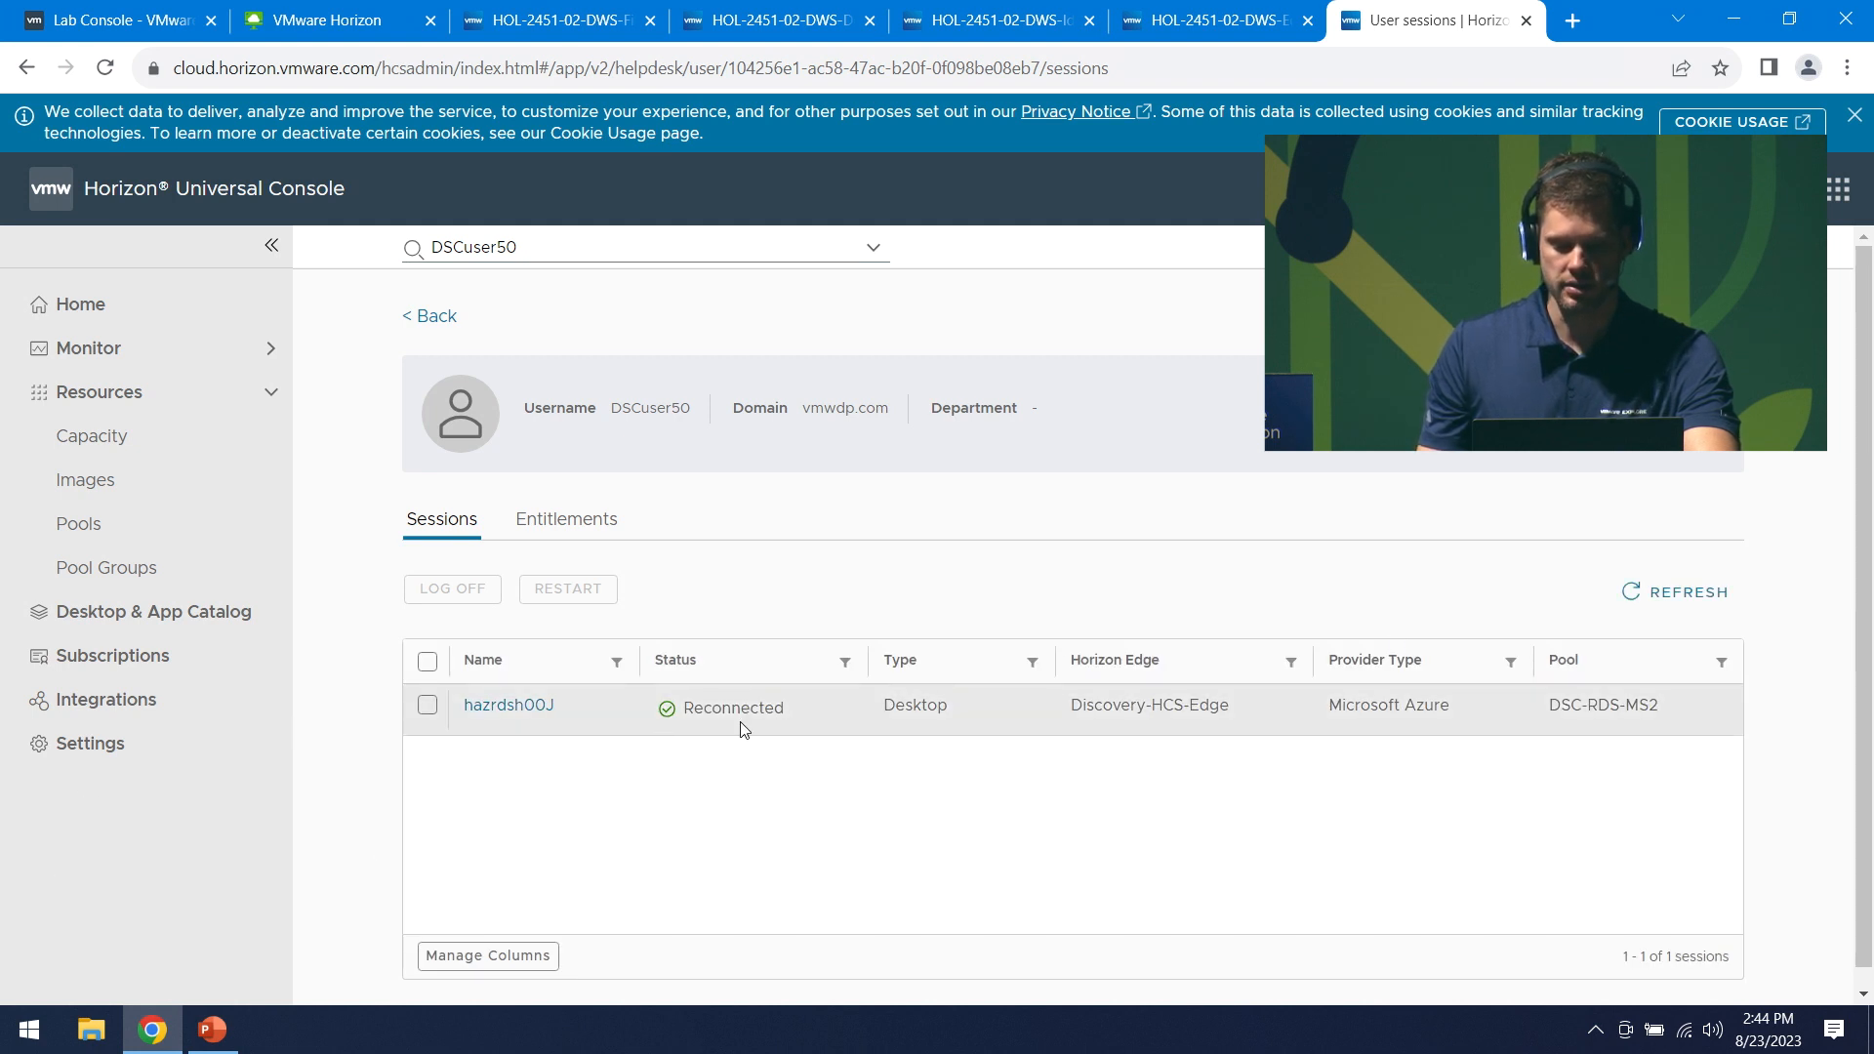
- Decline full-screen and enable audio on the remote desktop, then open session hazrdsh00J
click(285, 10)
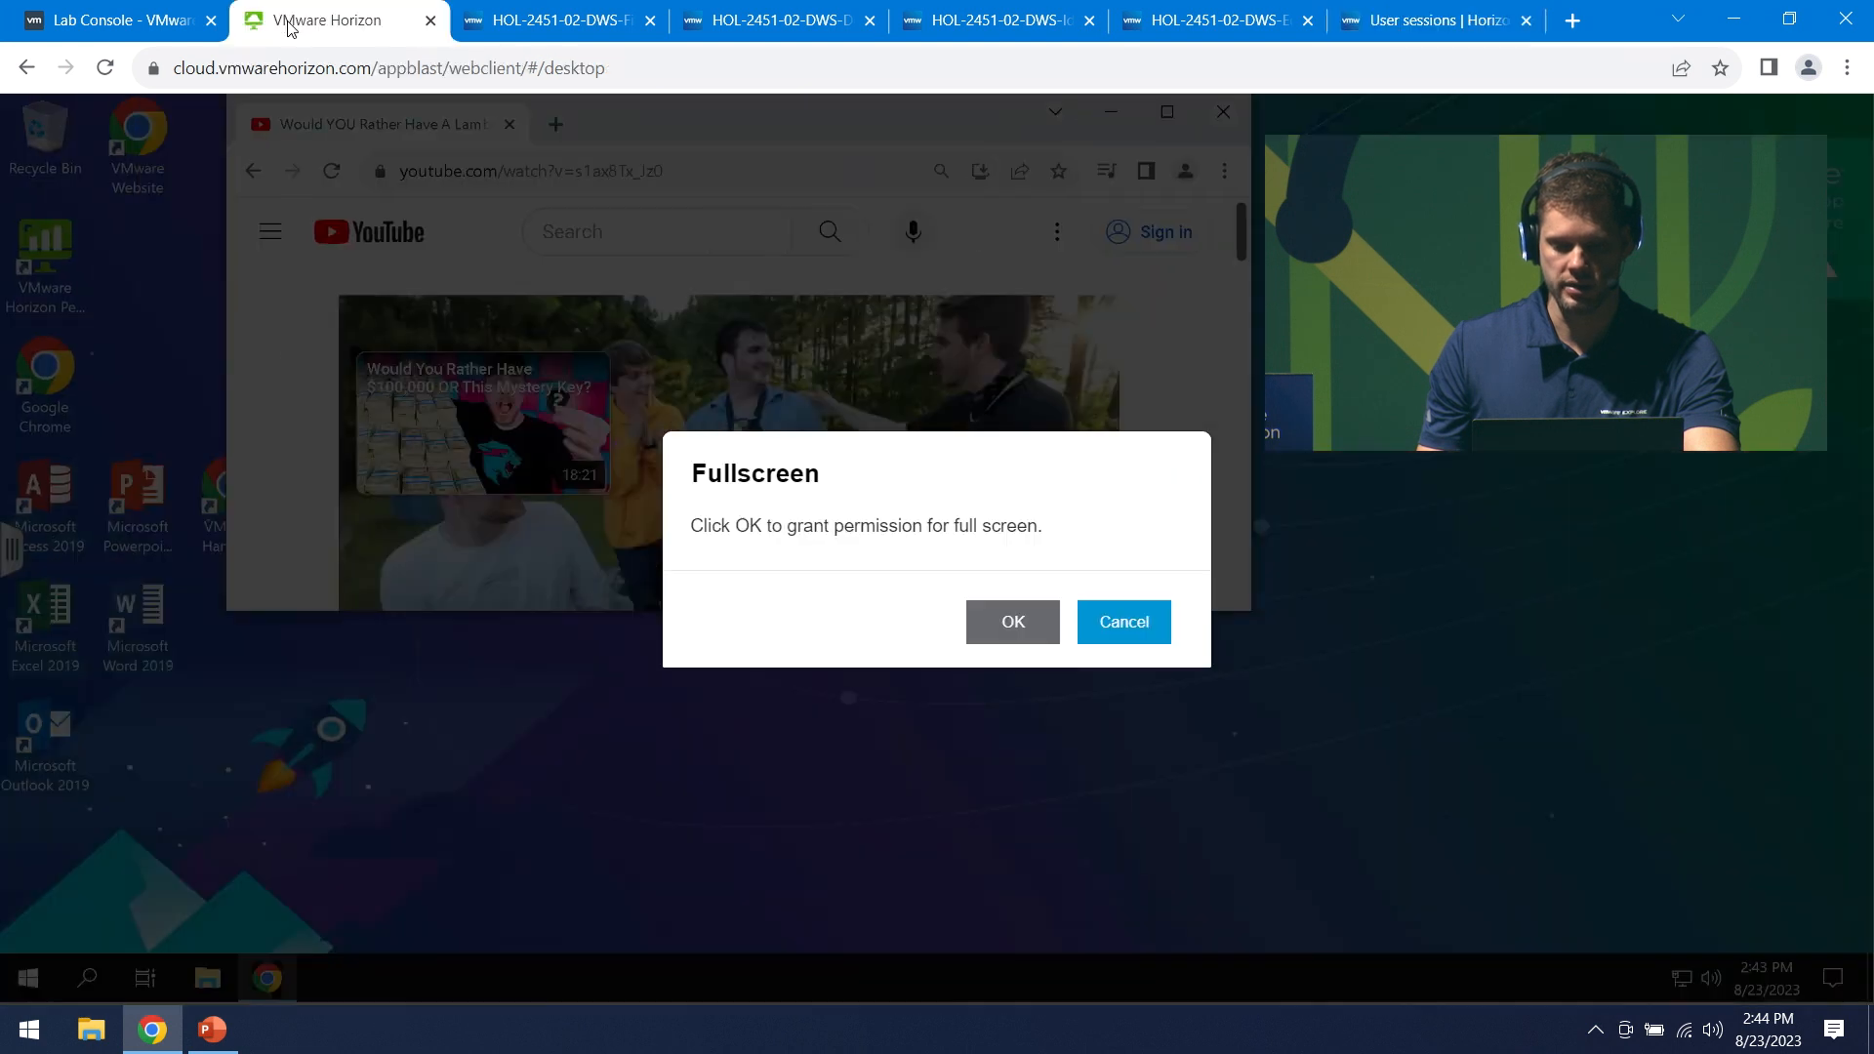
click(1143, 632)
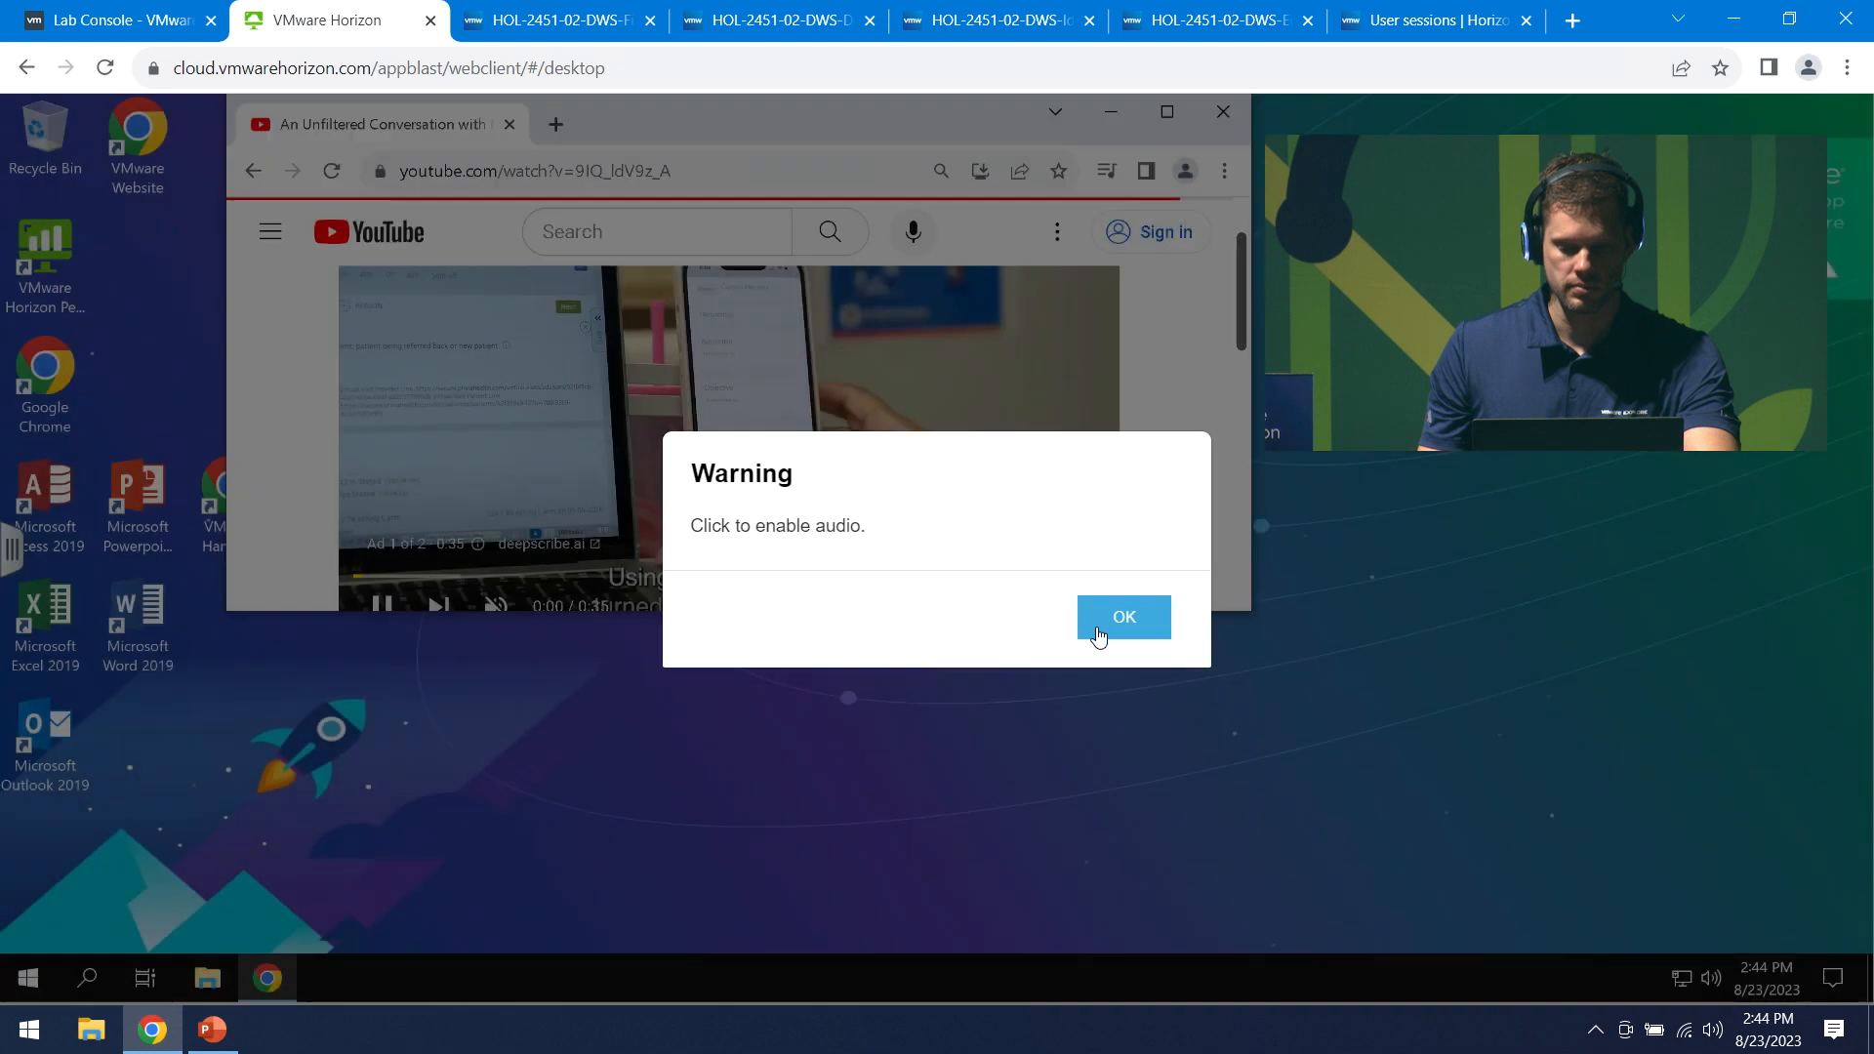
click(1122, 628)
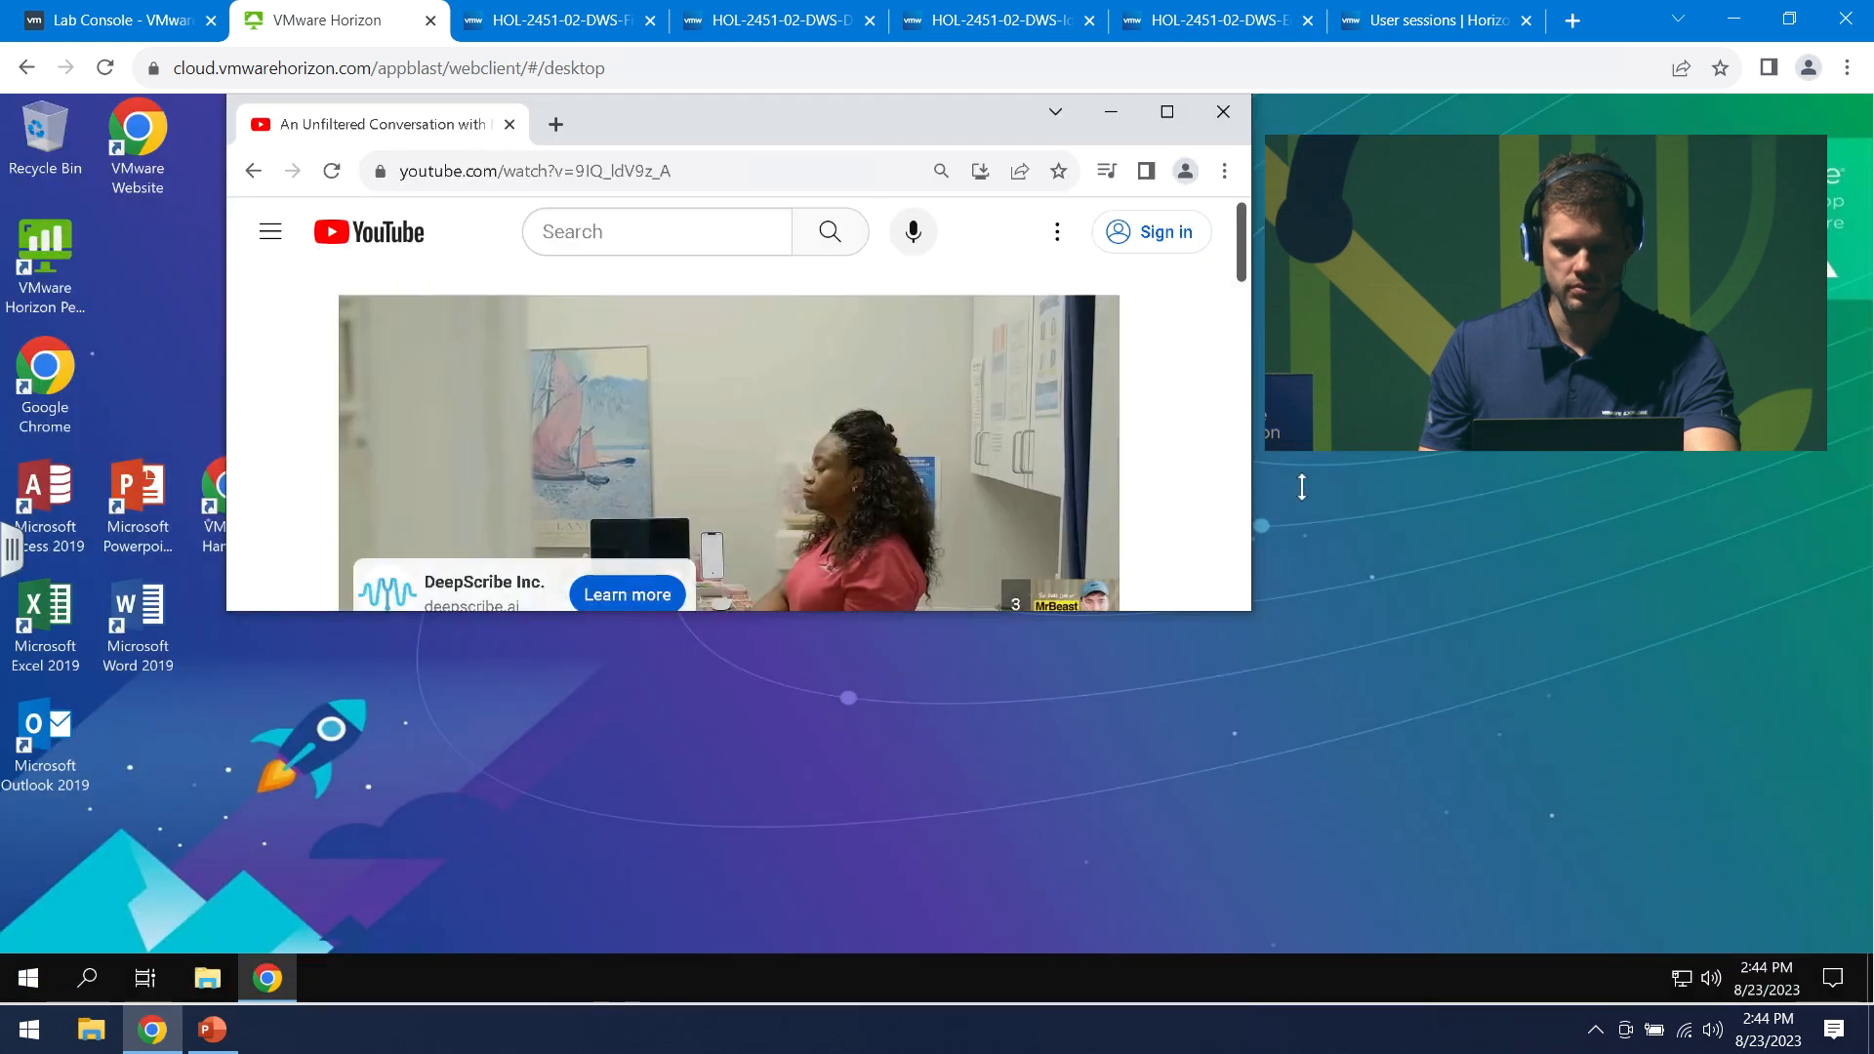
click(1453, 28)
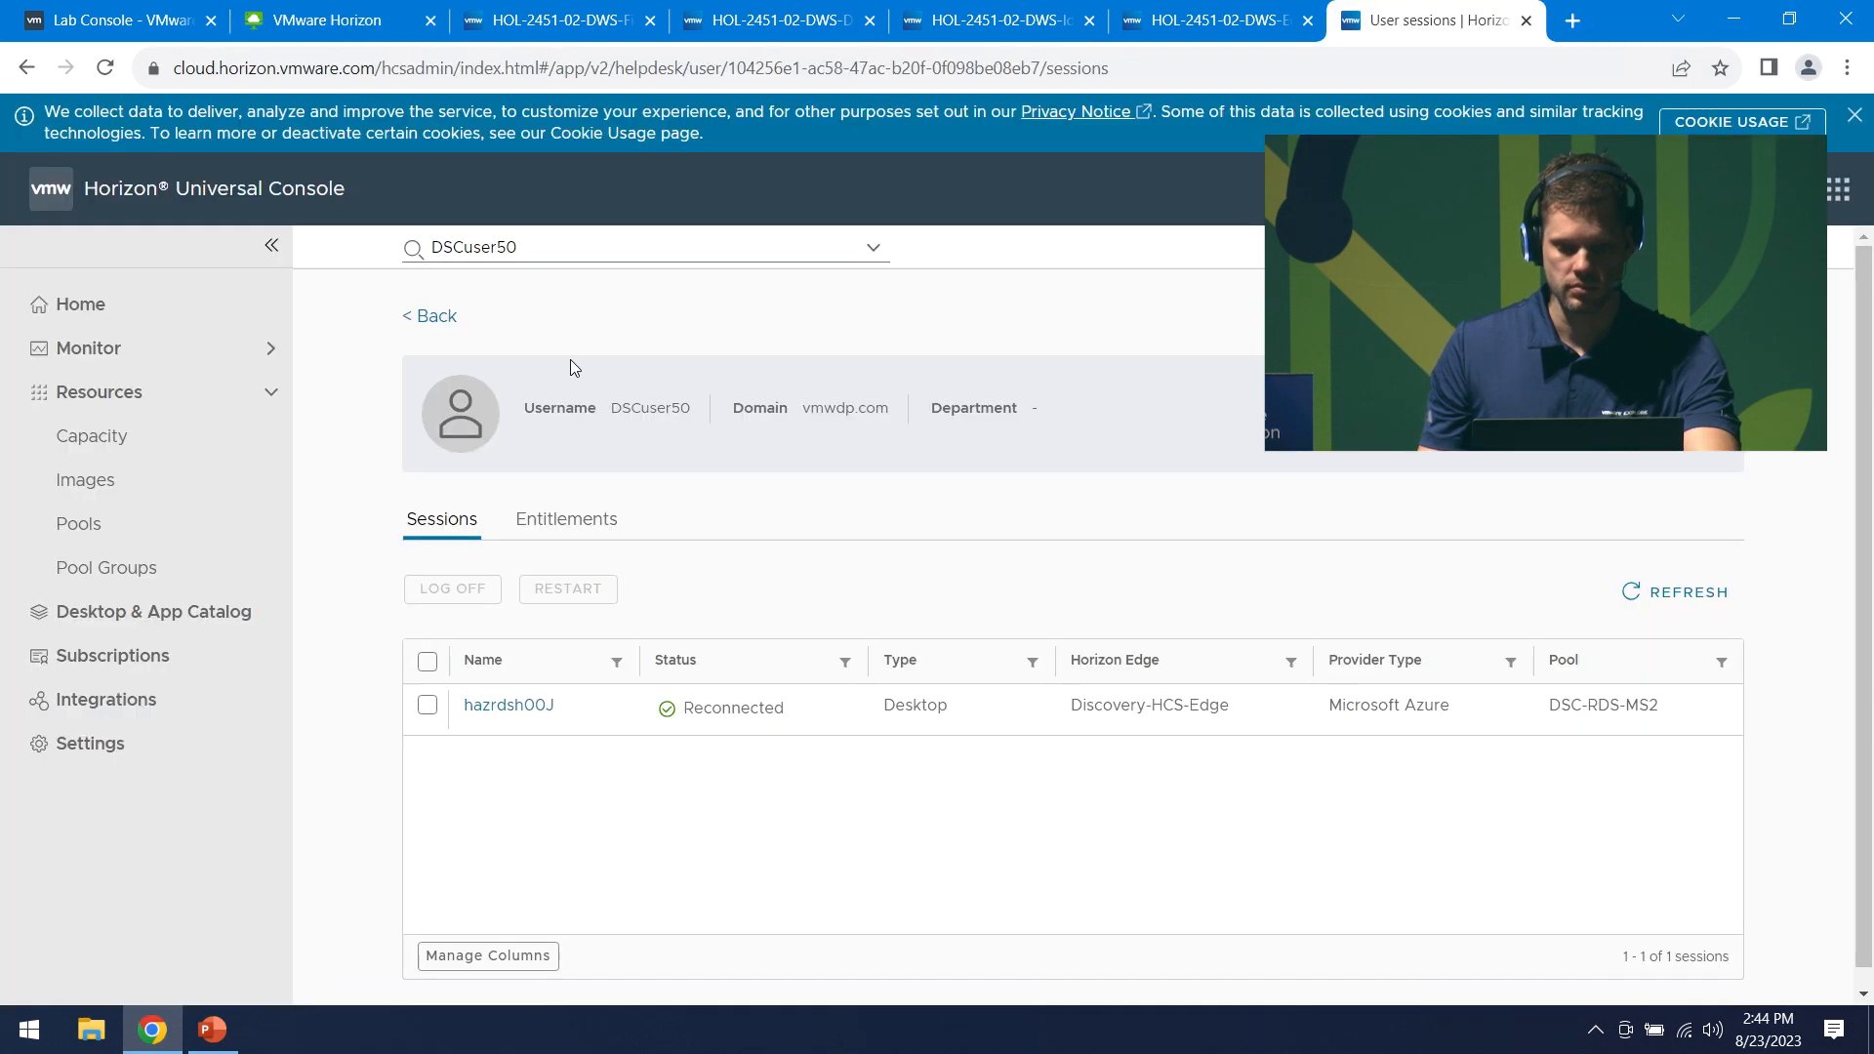
click(519, 705)
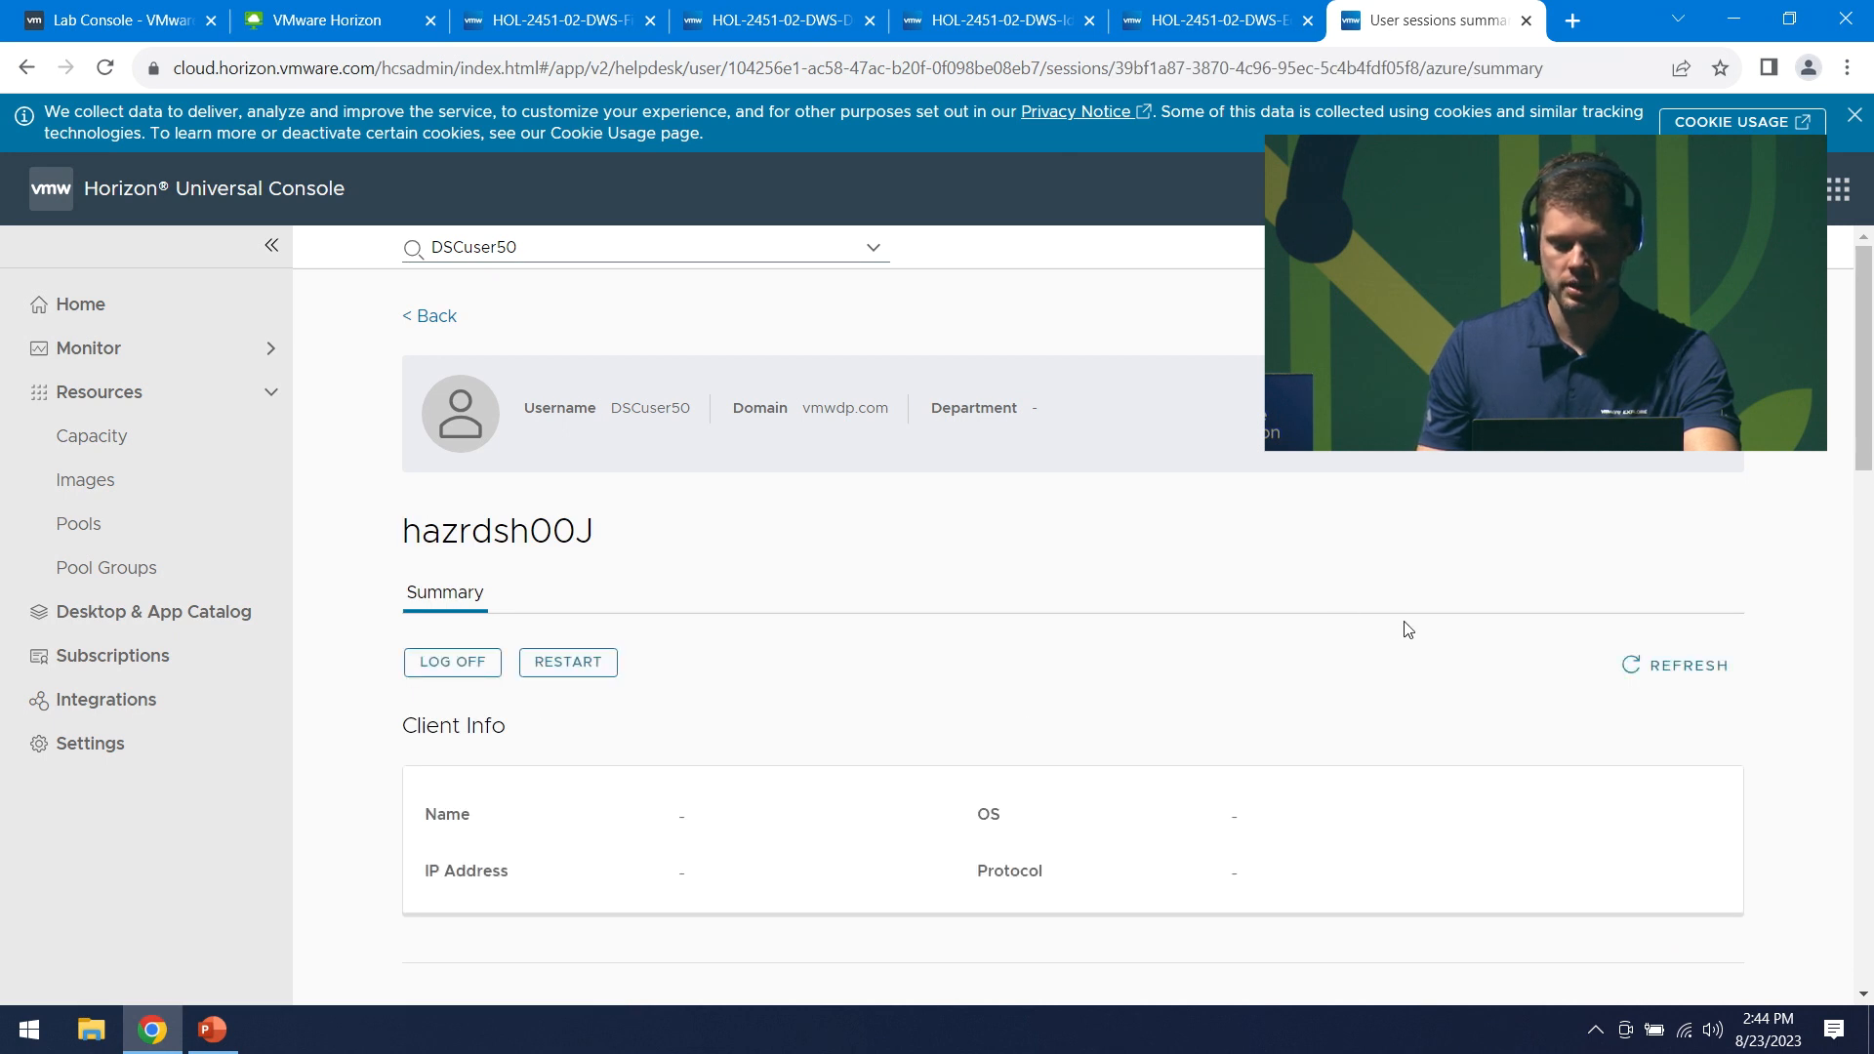
- Refresh hazrdsh00J's session summary and scroll through Client Info, VM Overview and experience charts
scroll(1811, 537, down, 1)
scroll(1814, 544, down, 5)
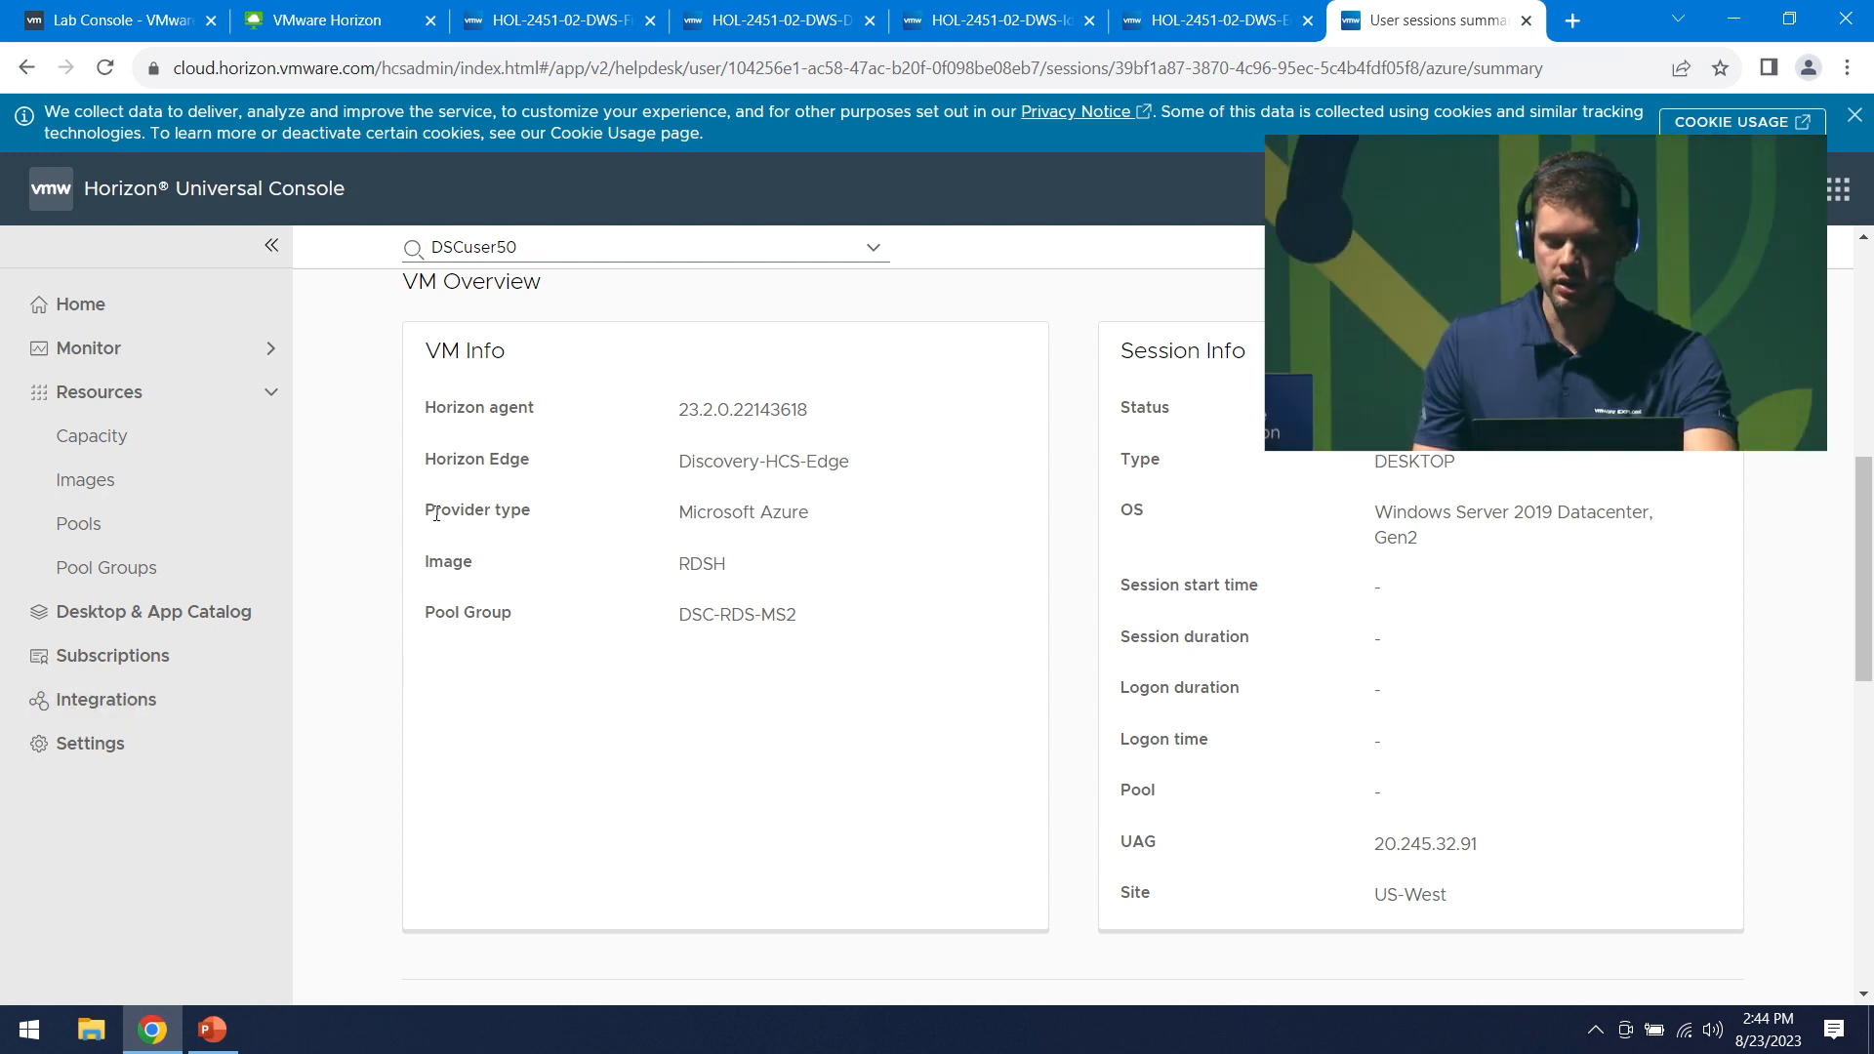
scroll(1091, 601, down, 6)
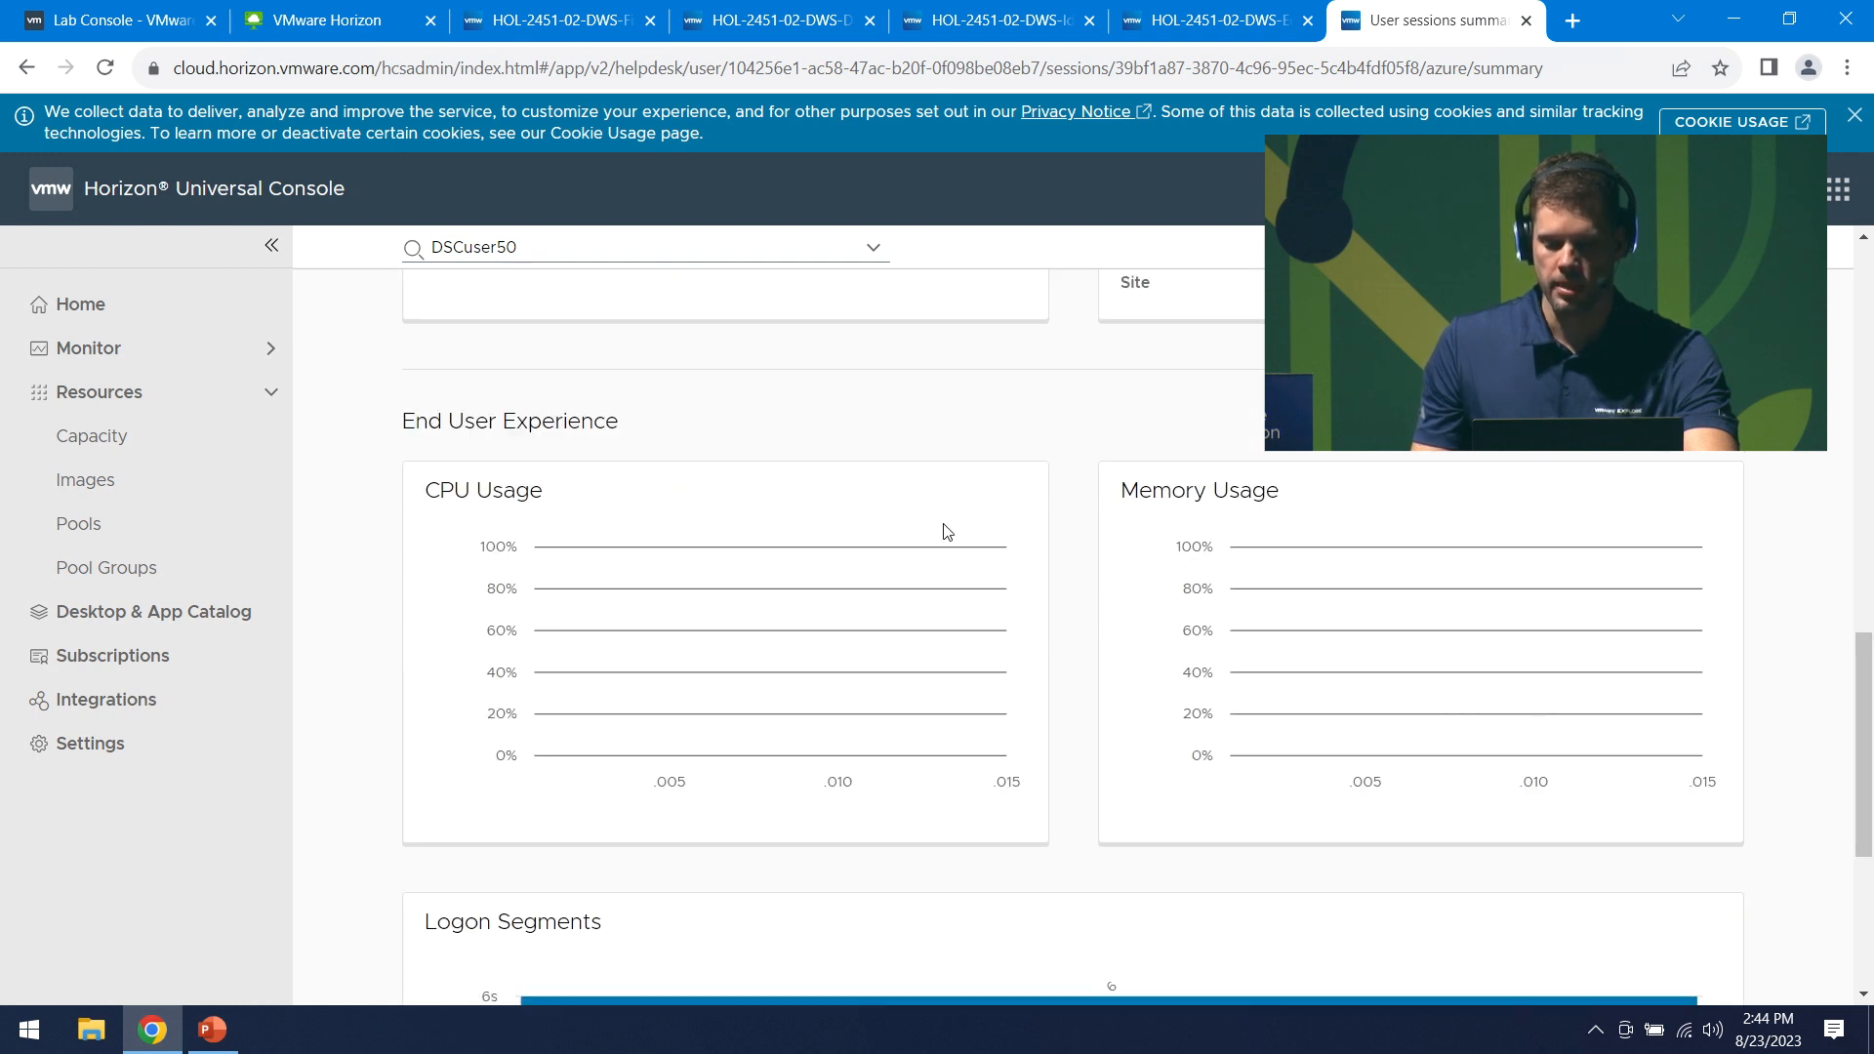
scroll(1088, 773, down, 1)
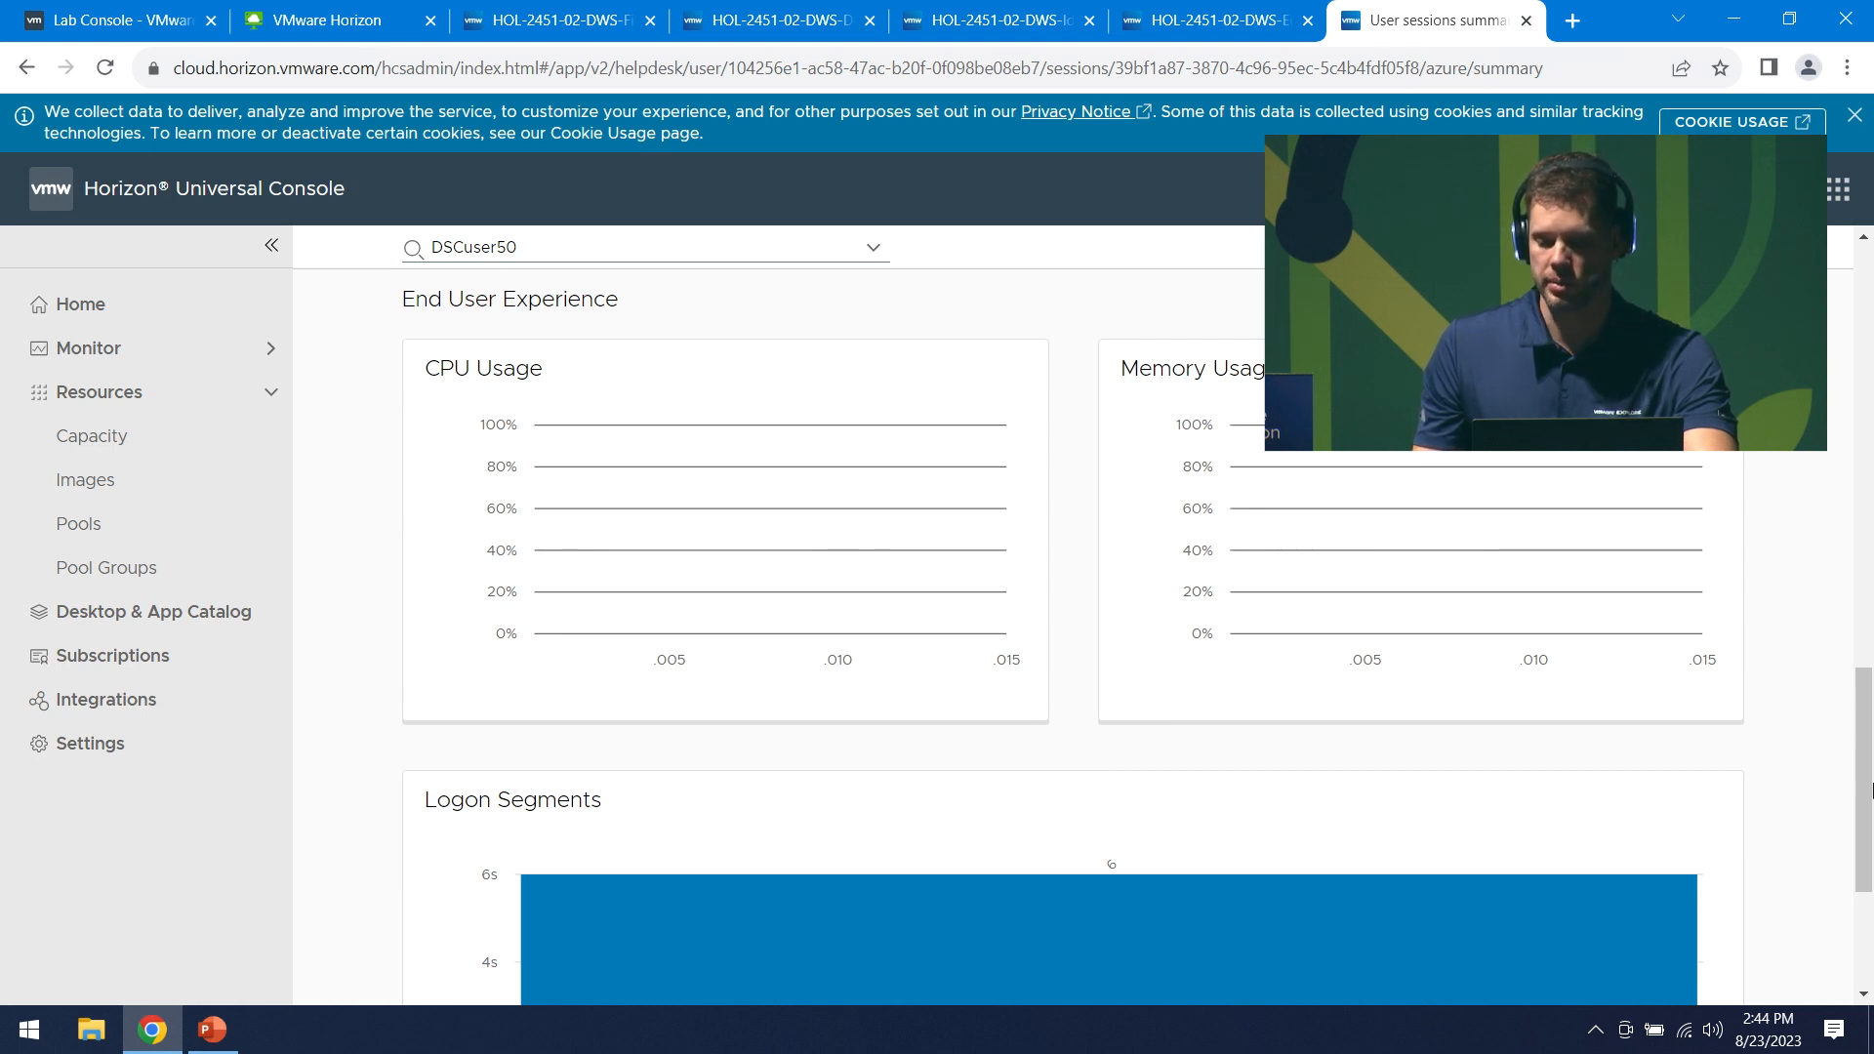
scroll(1714, 739, down, 1)
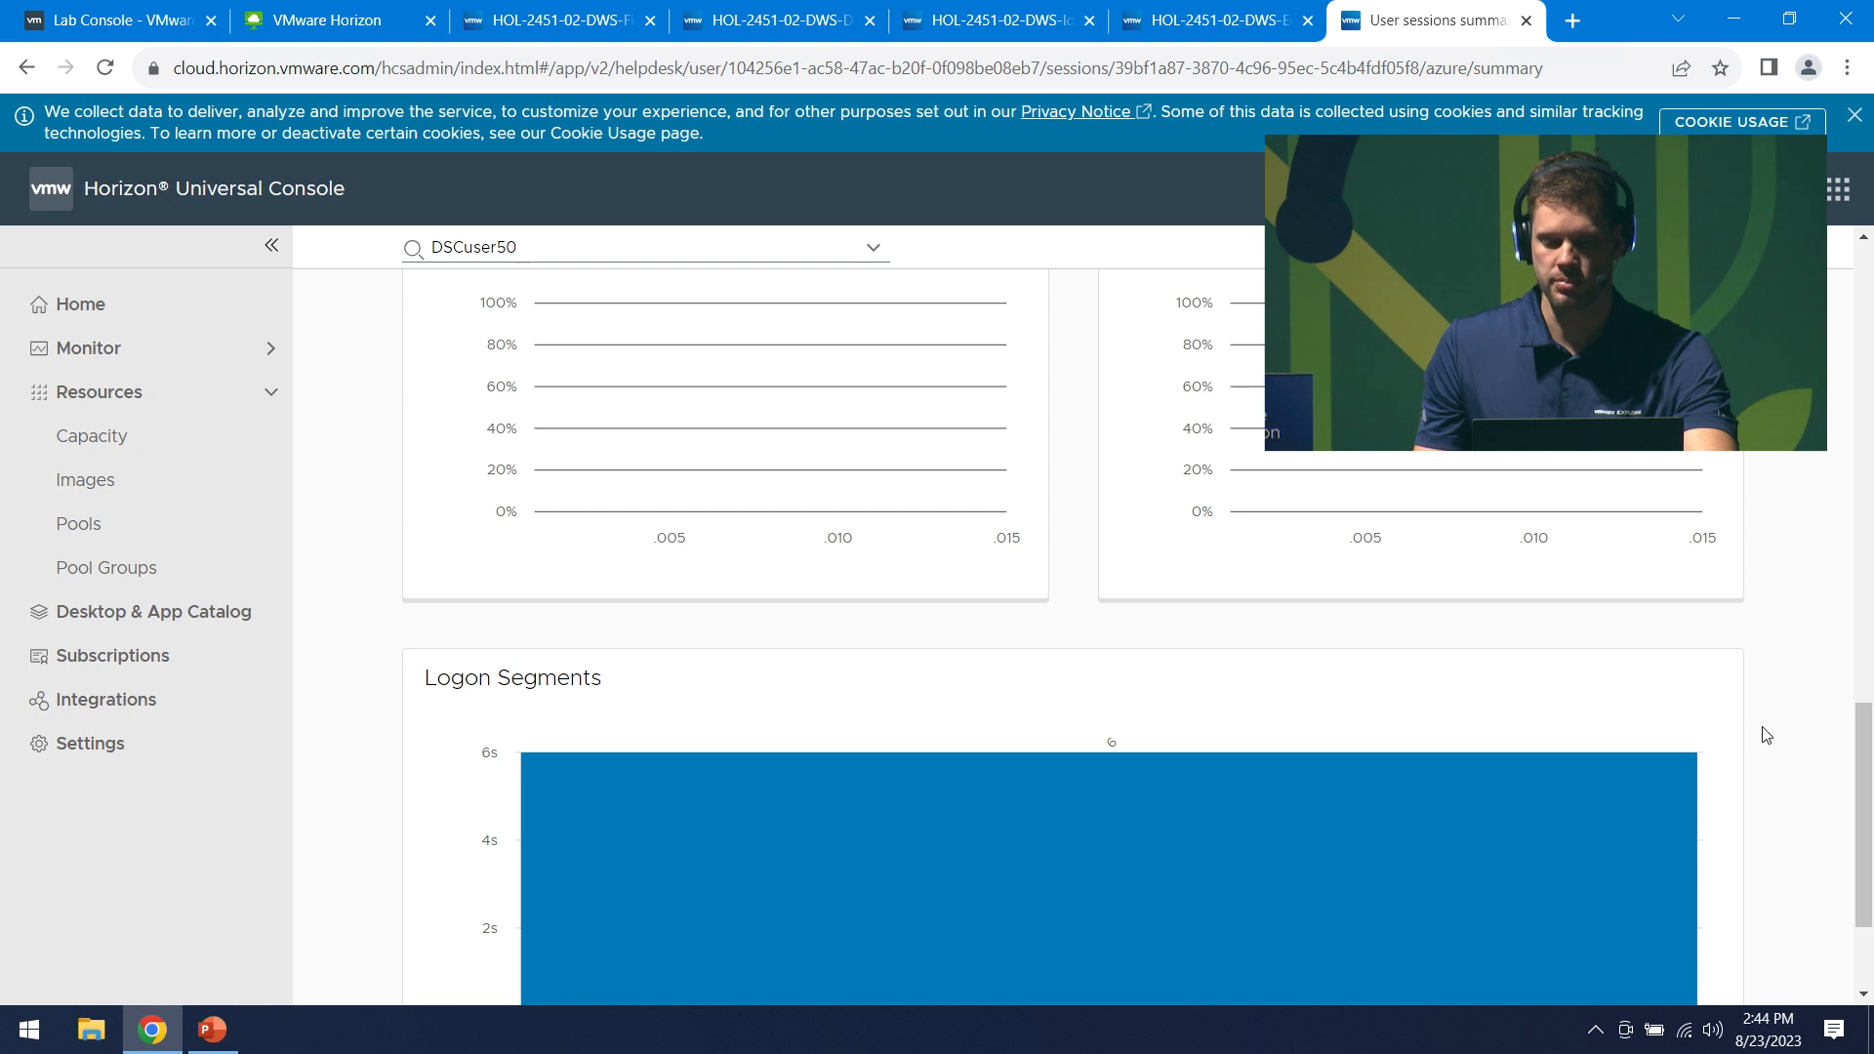
scroll(1765, 735, down, 1)
scroll(1767, 734, up, 10)
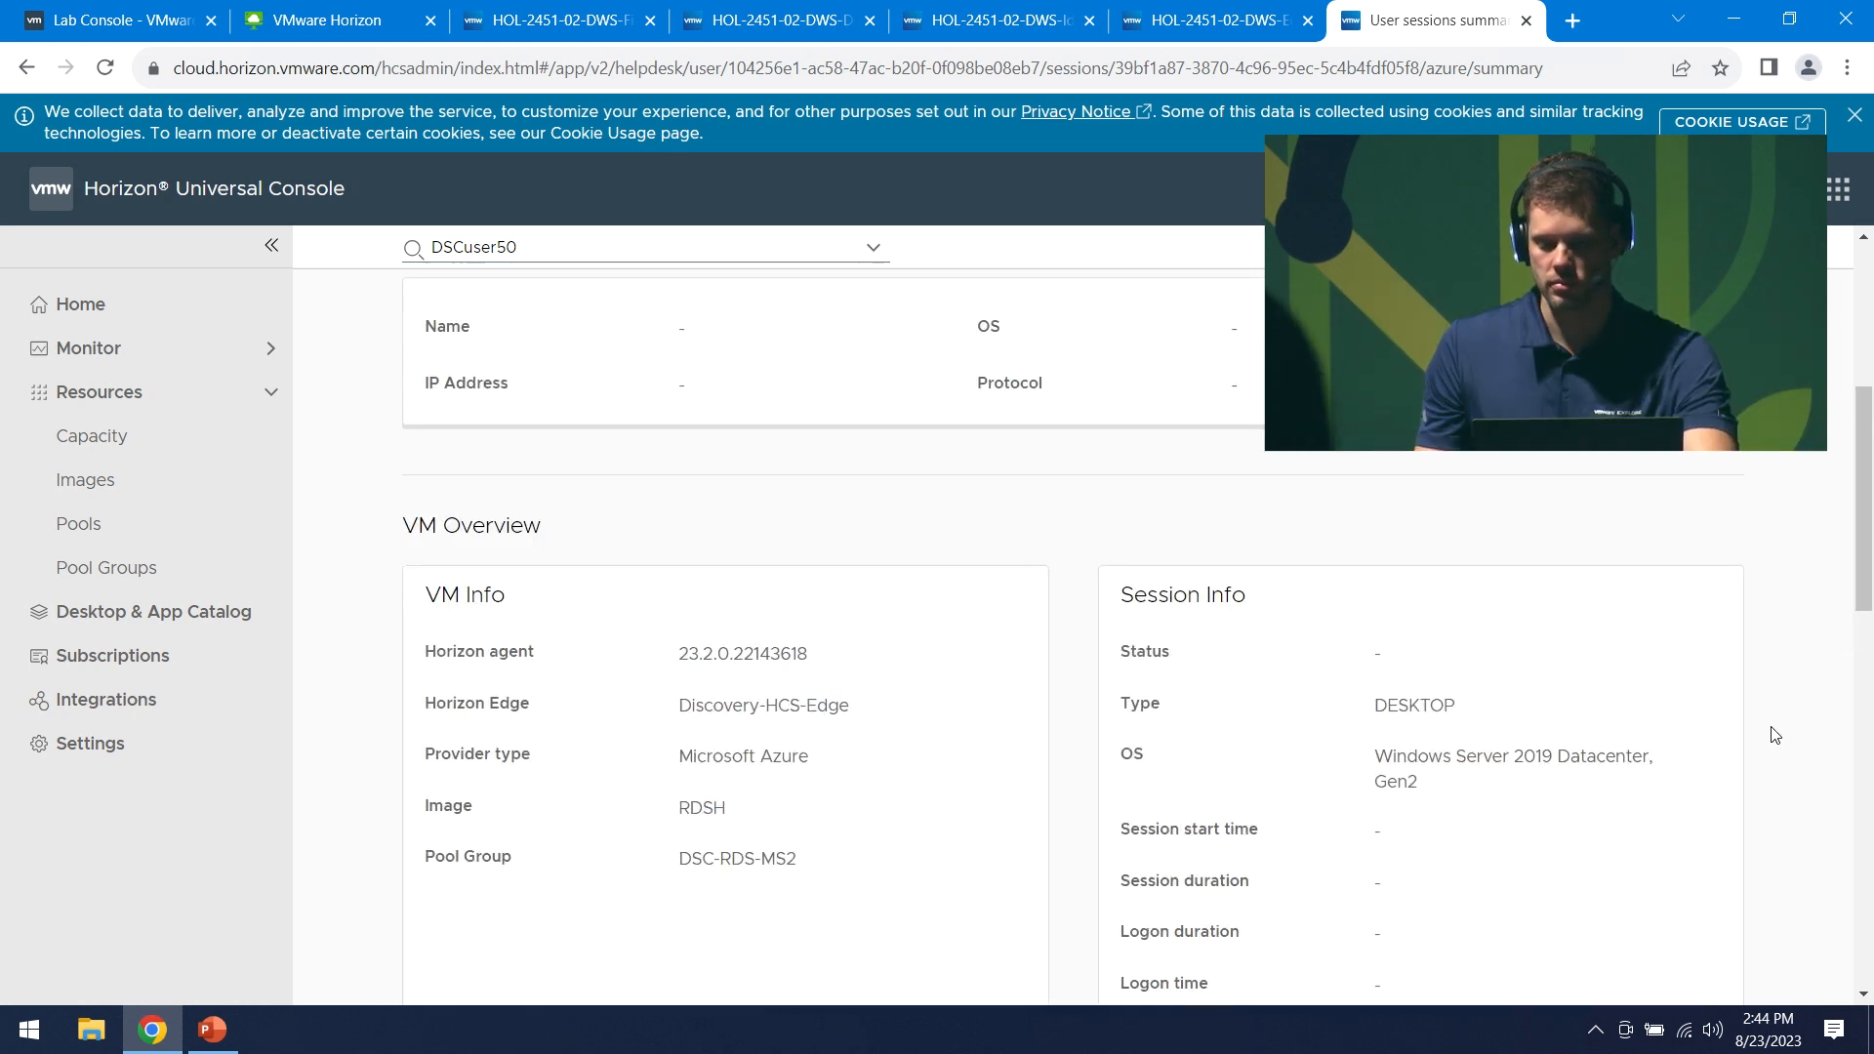
scroll(1757, 634, up, 4)
click(1659, 544)
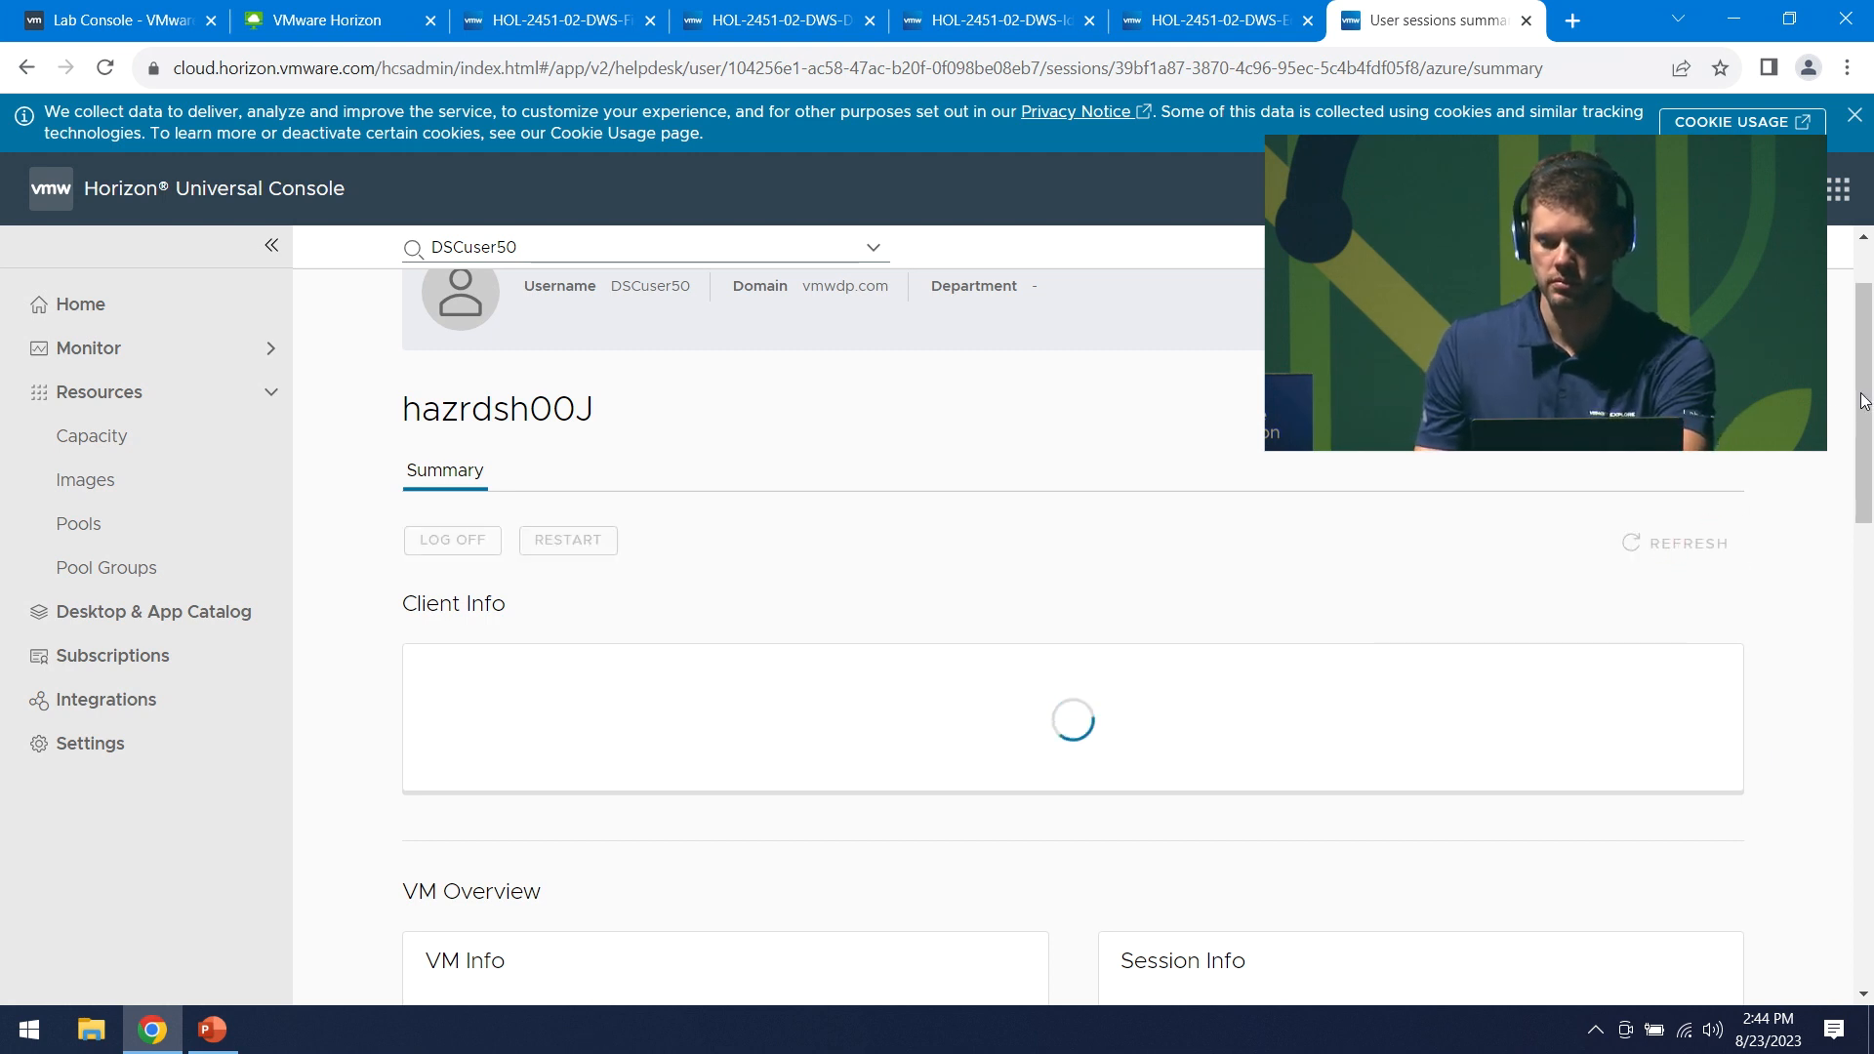
drag(1863, 397, 1871, 472)
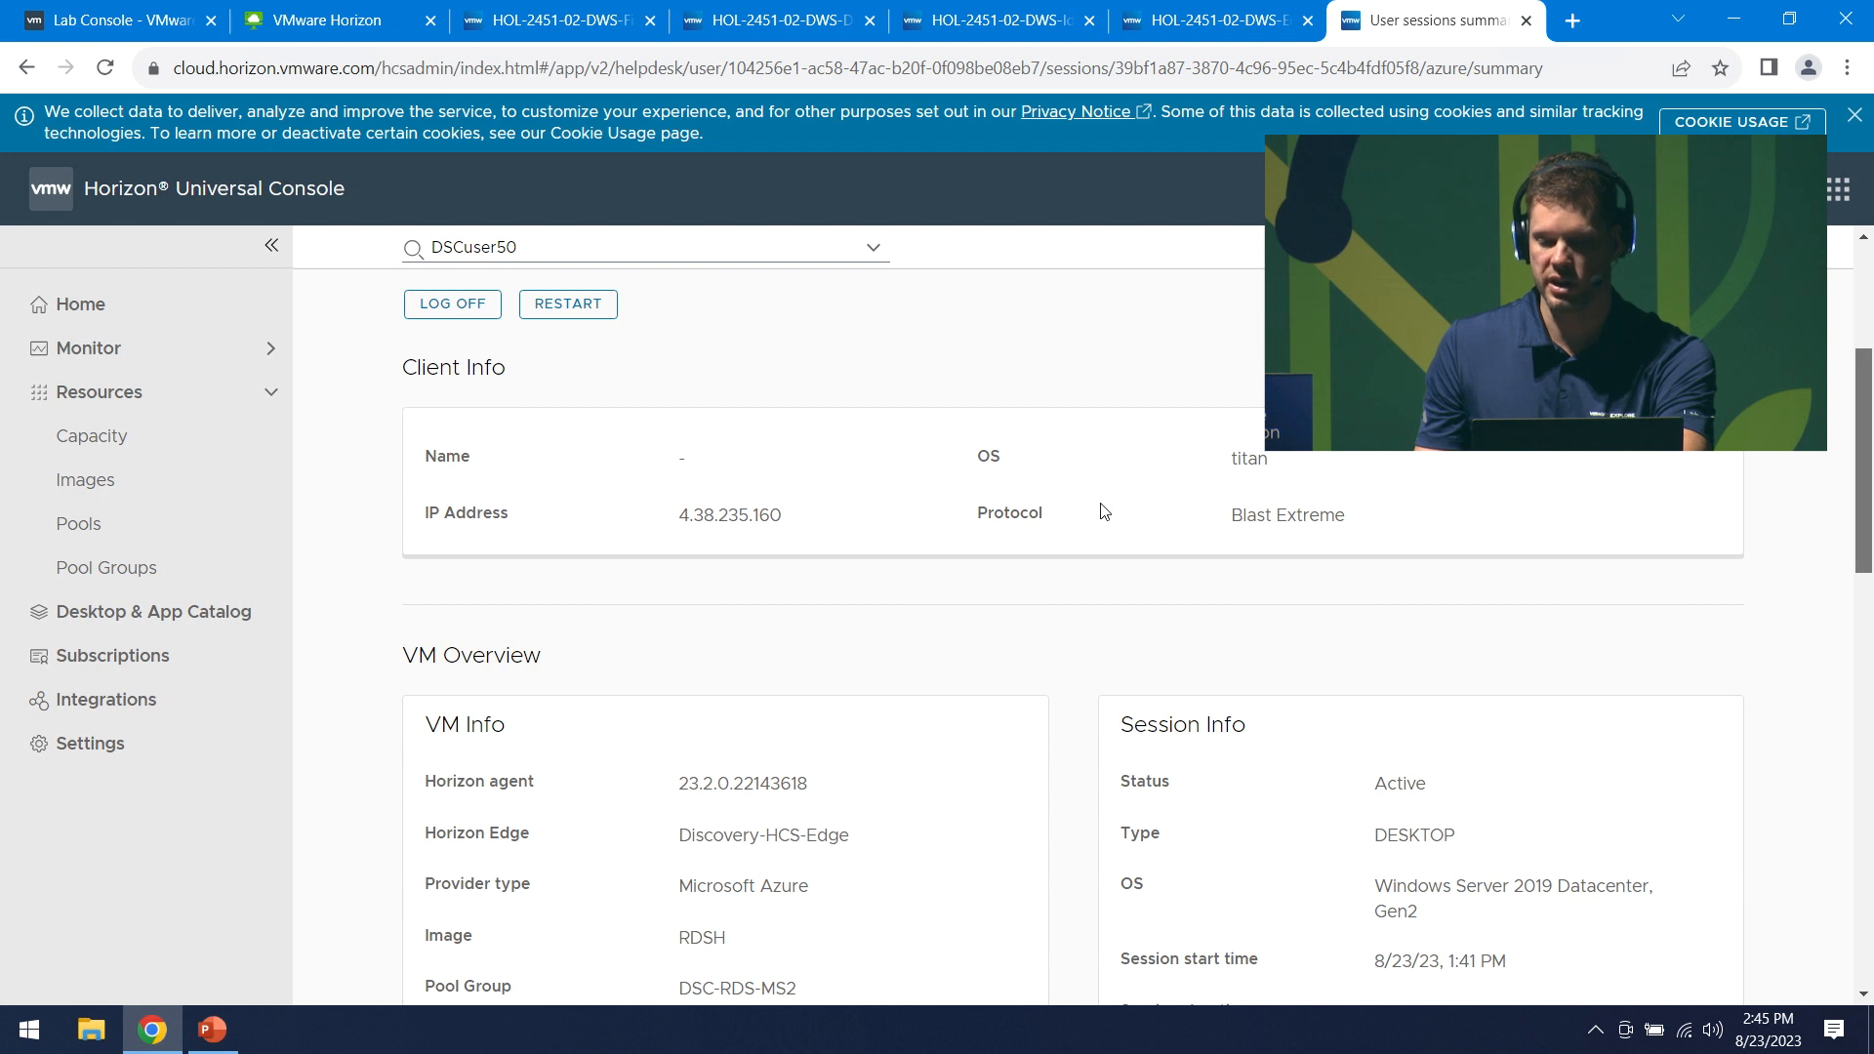
drag(1870, 492, 1816, 130)
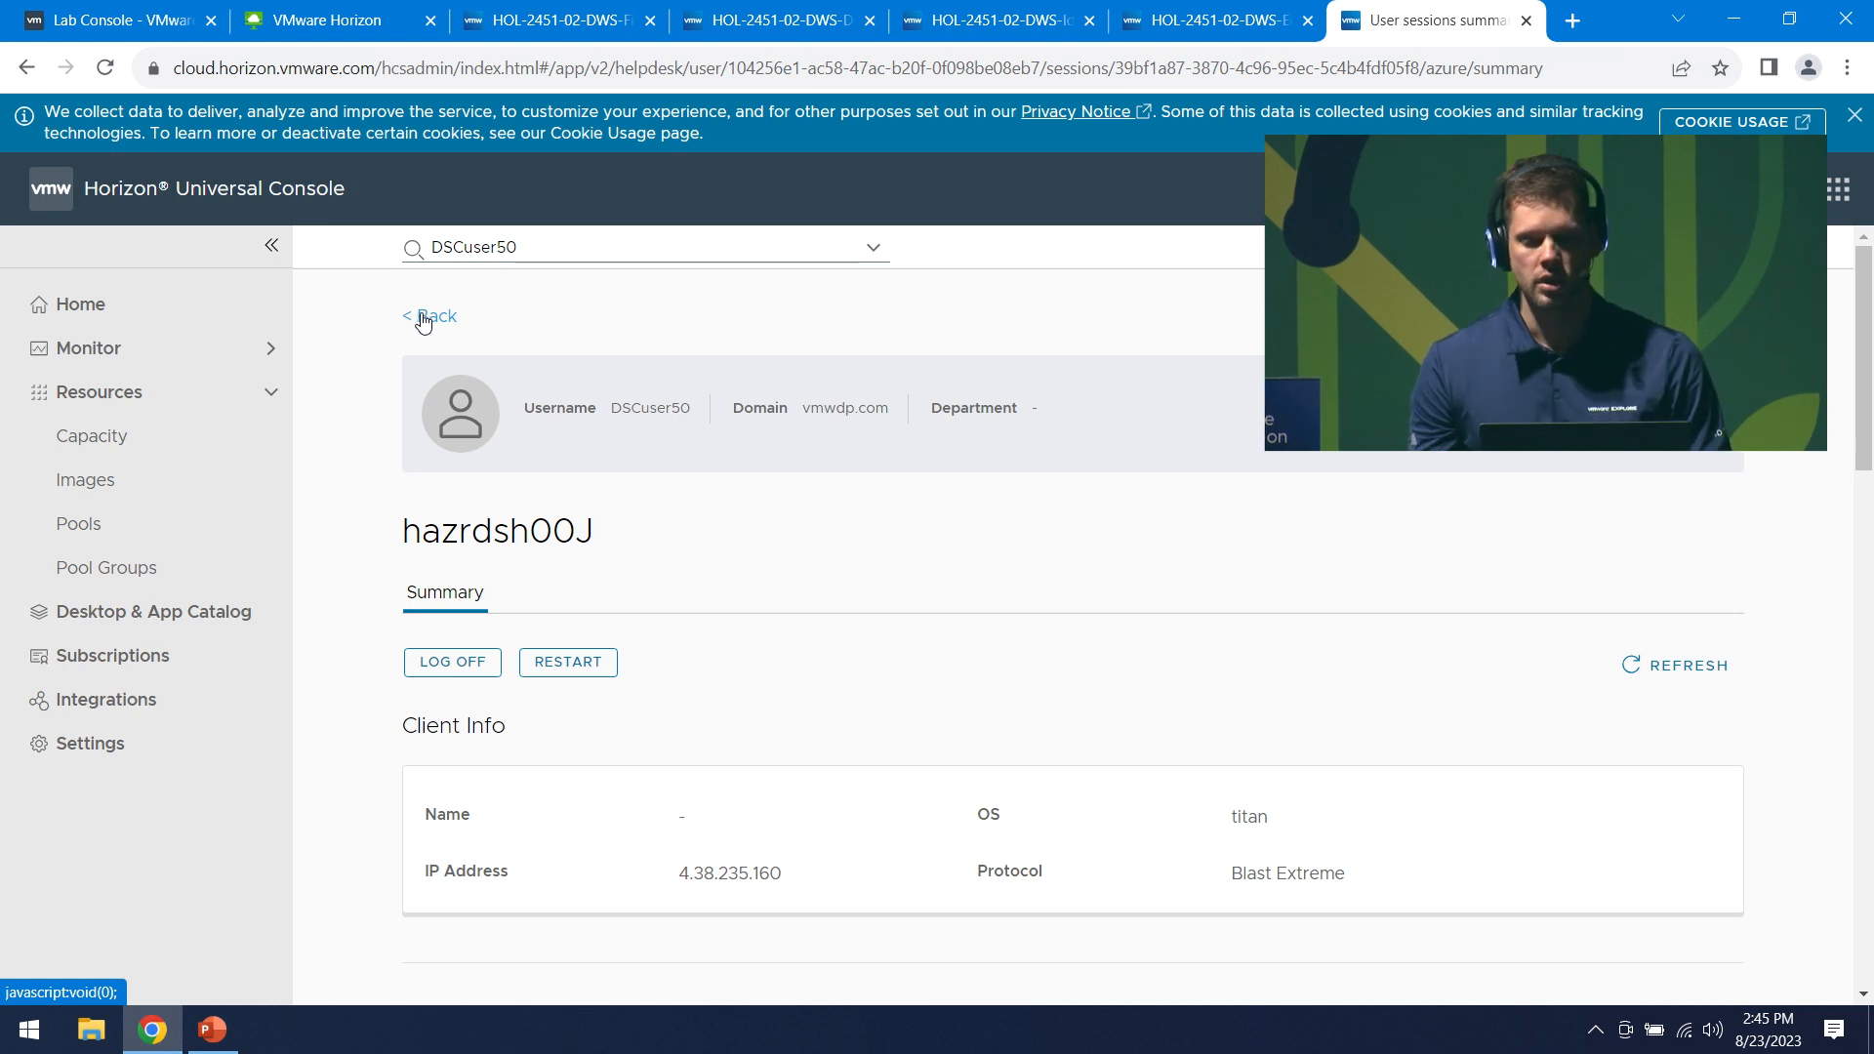
- Return to and refresh the console Home dashboard, then switch to VMware Cloud Services
click(144, 313)
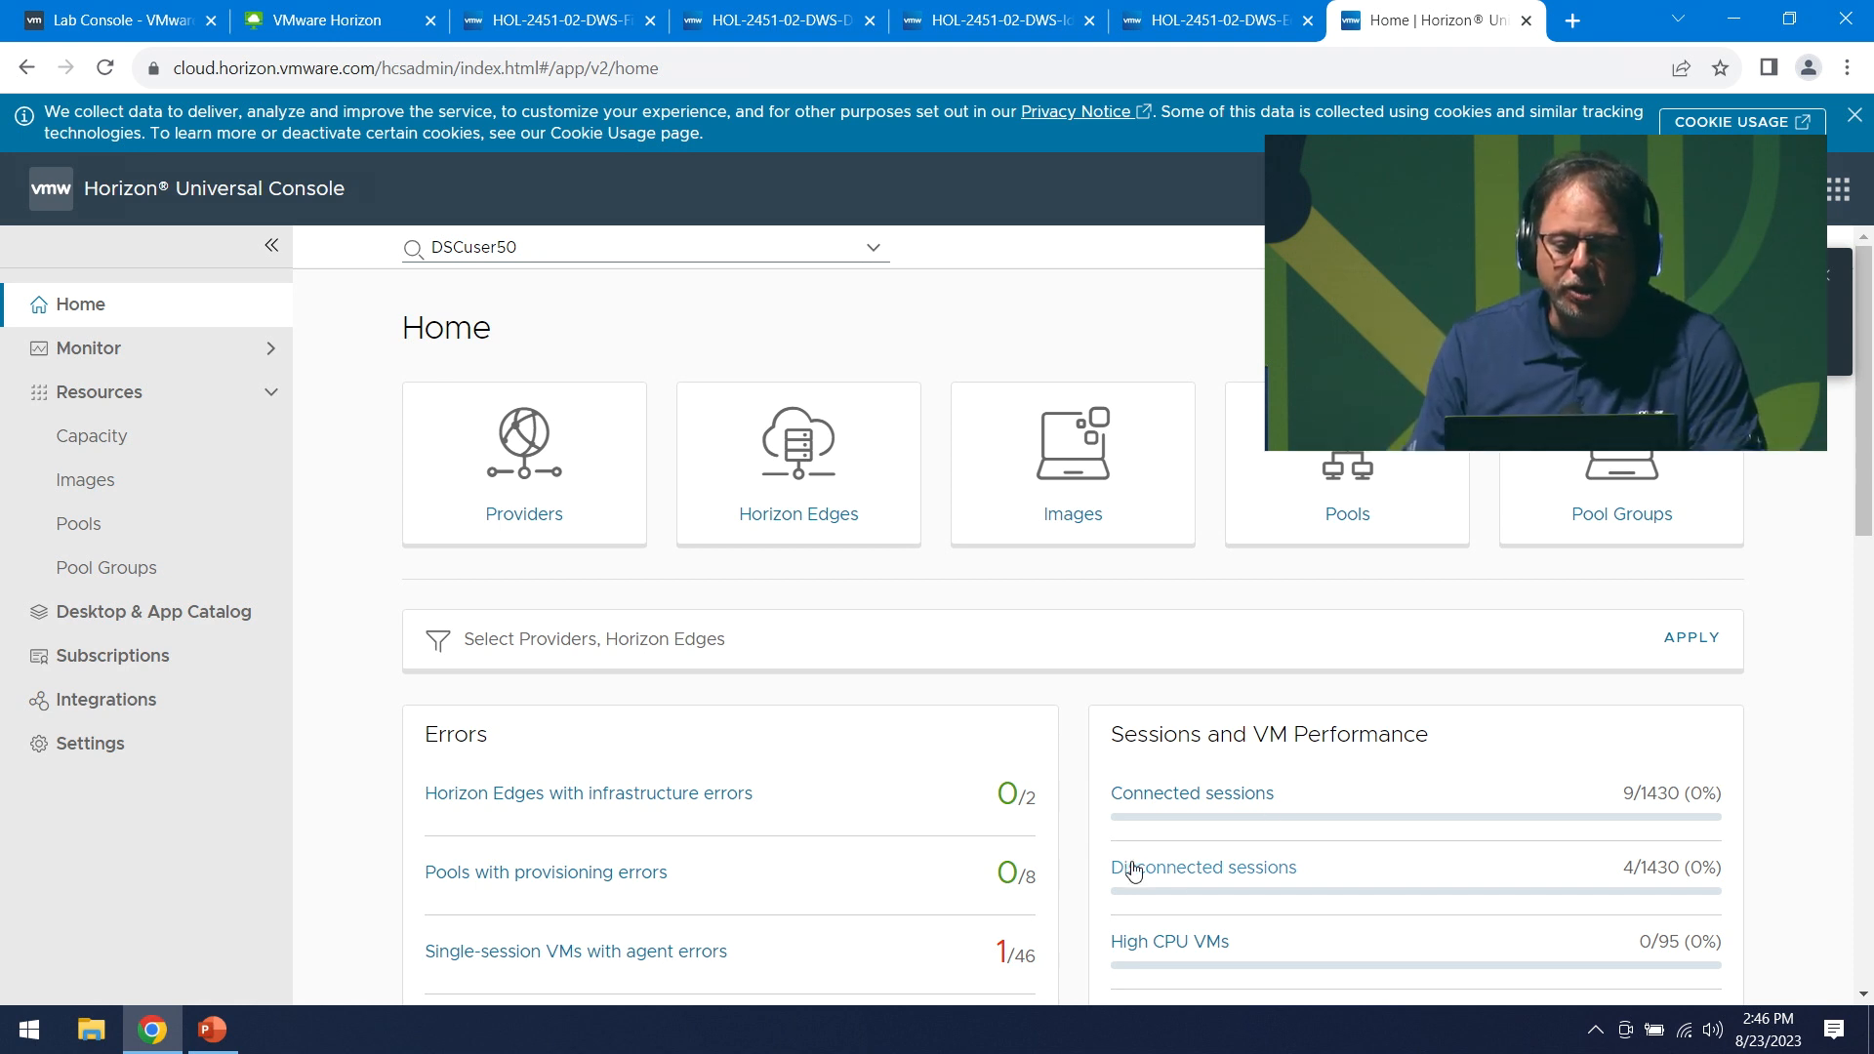
scroll(1191, 868, down, 1)
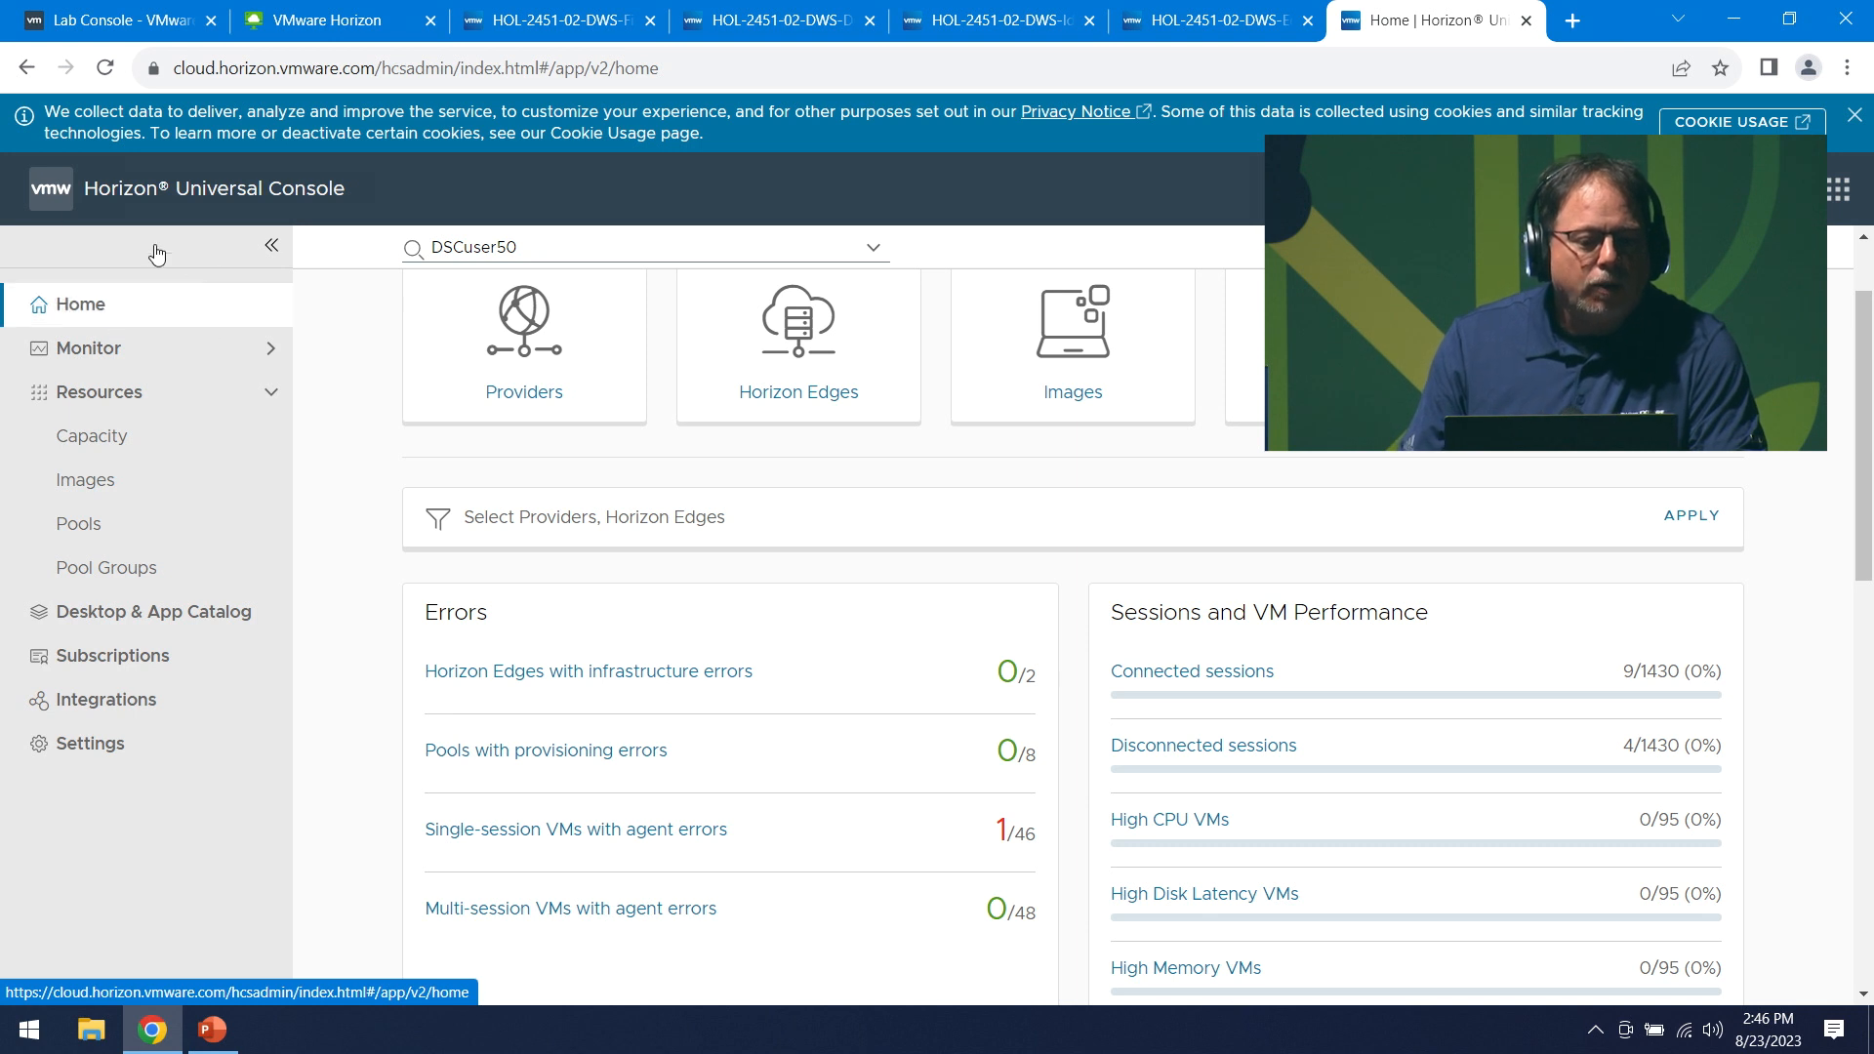
click(105, 176)
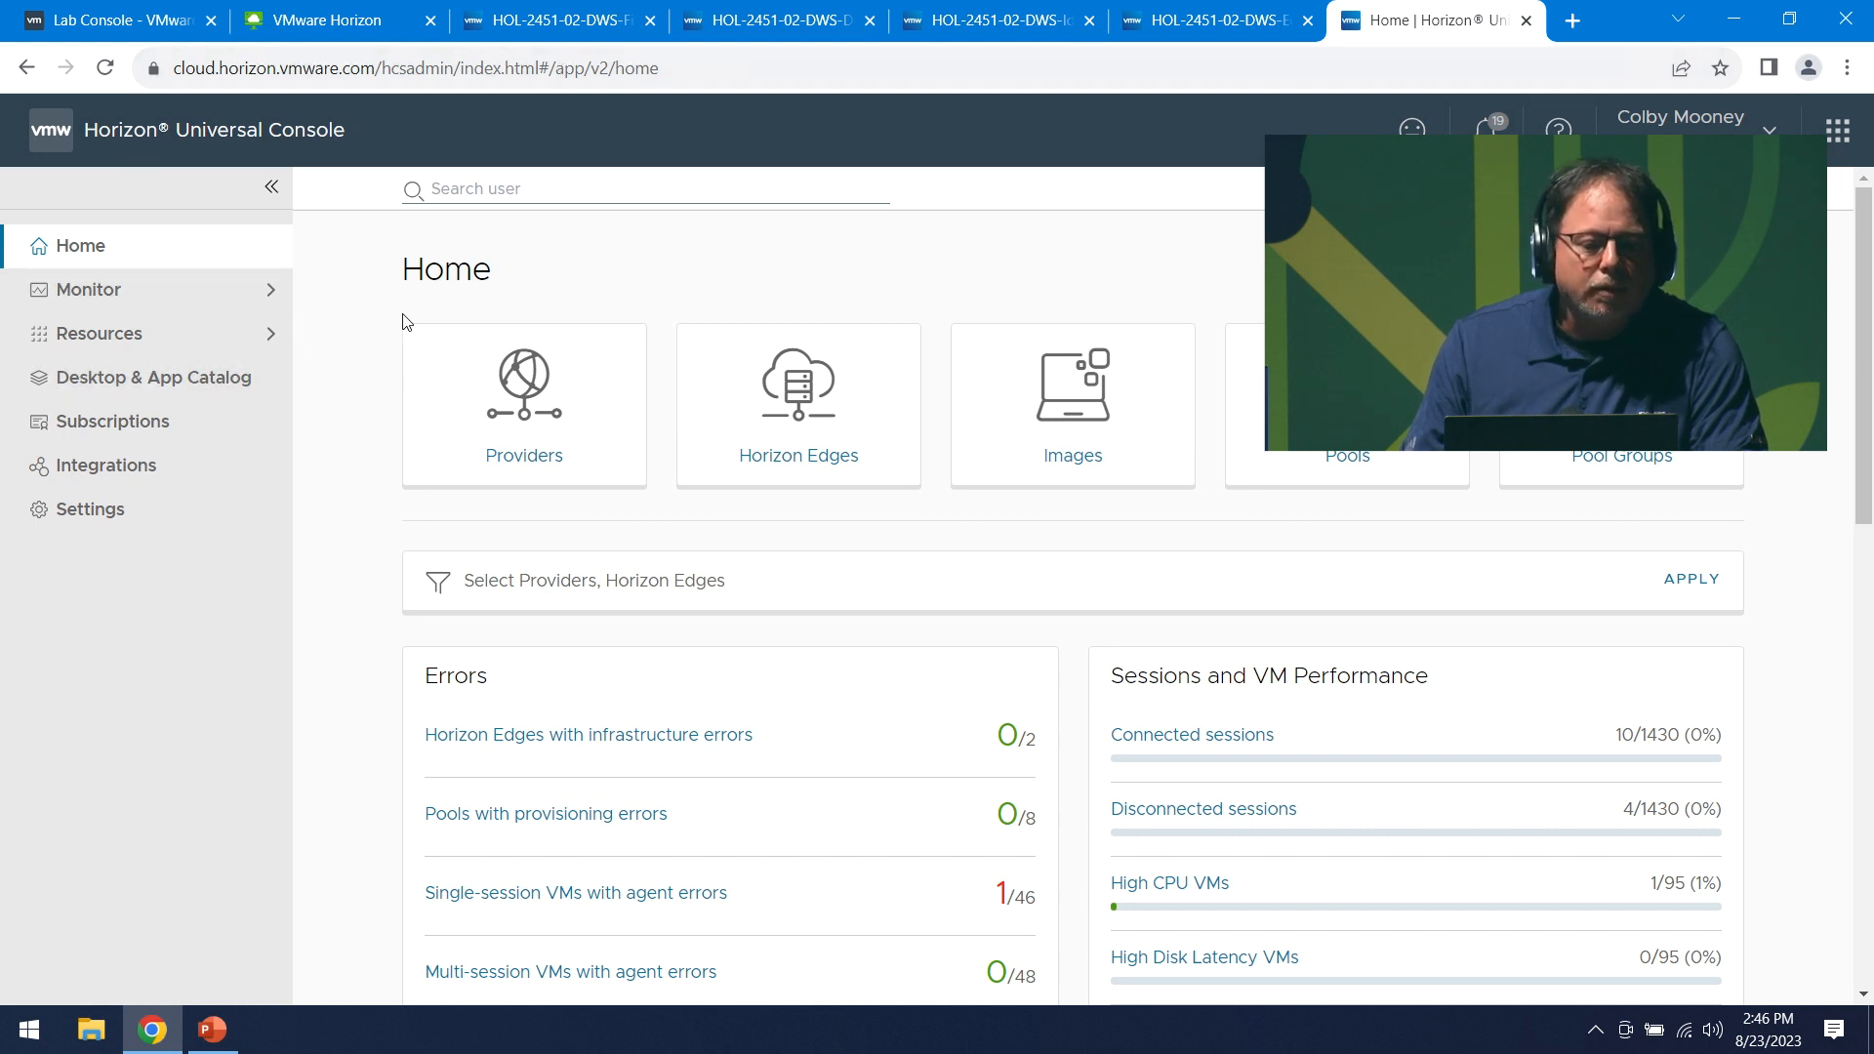
click(1851, 129)
click(1659, 300)
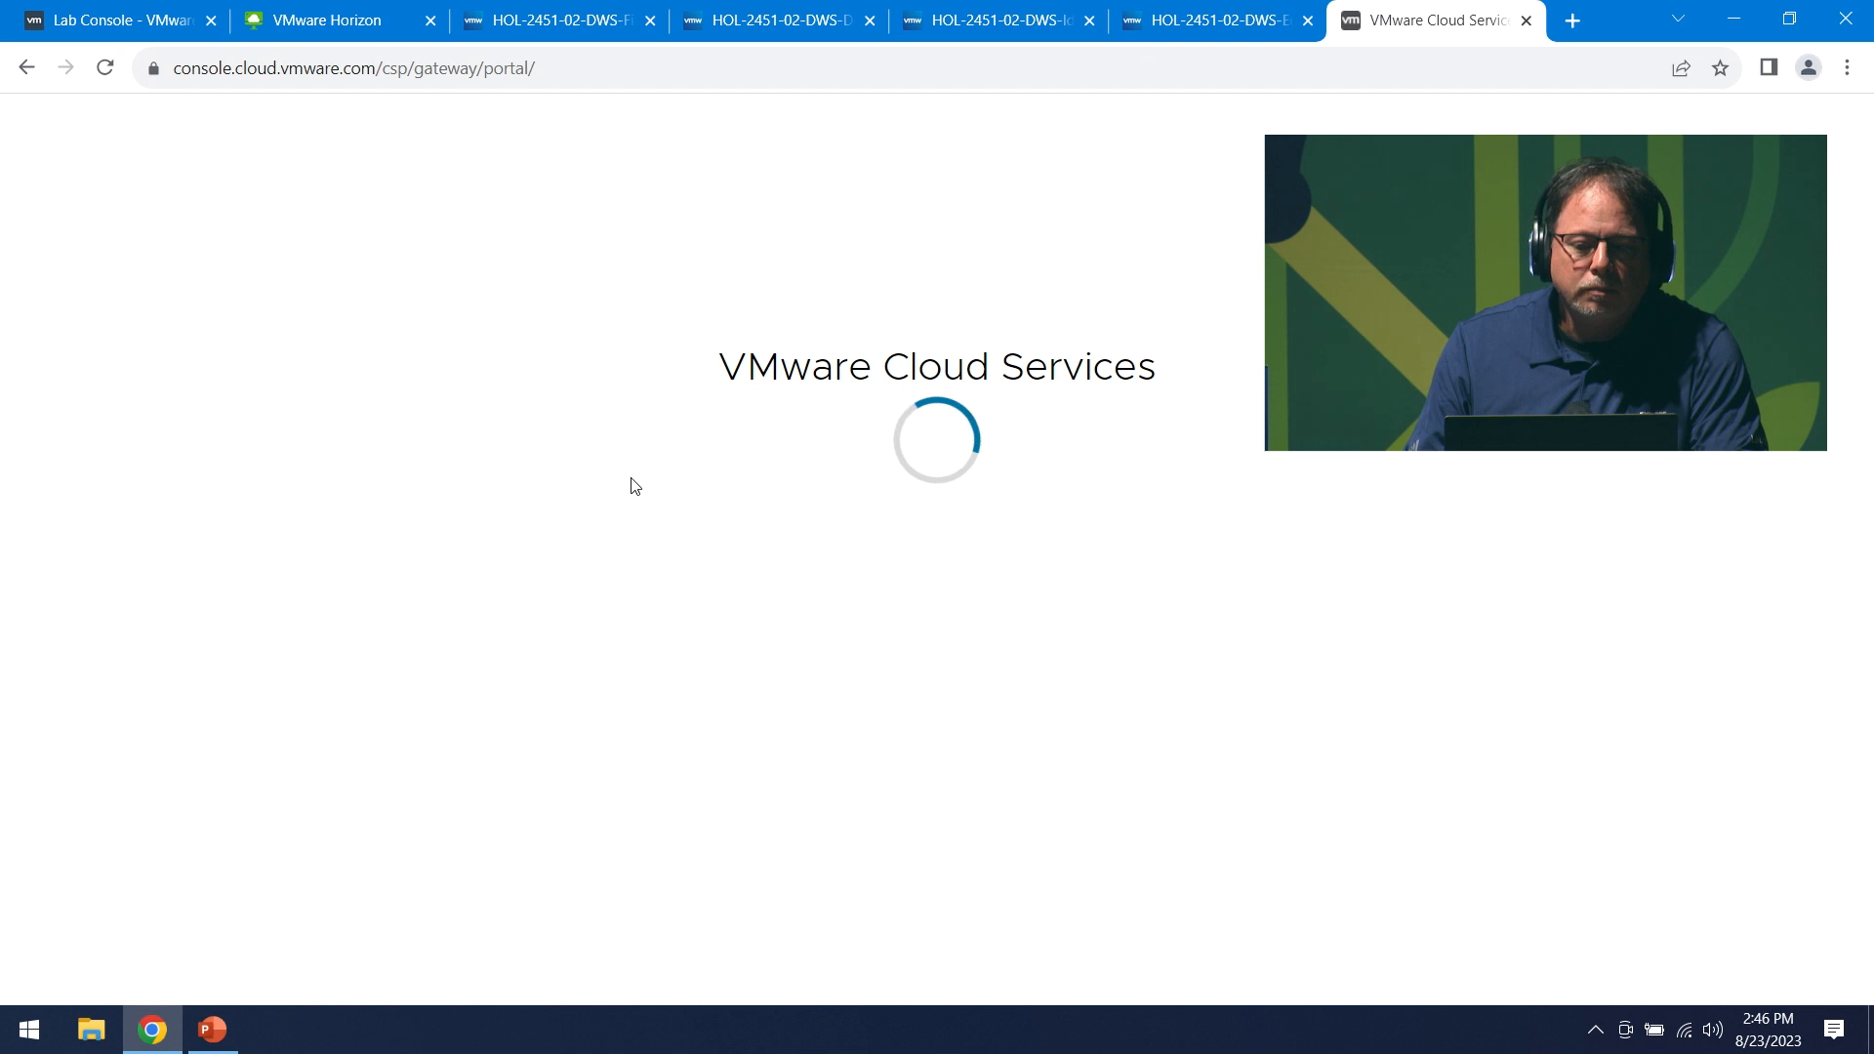
- Launch Workspace ONE and open Intelligence Dashboards, re-expanding the Virtual Apps & Desktops section
scroll(632, 848, down, 1)
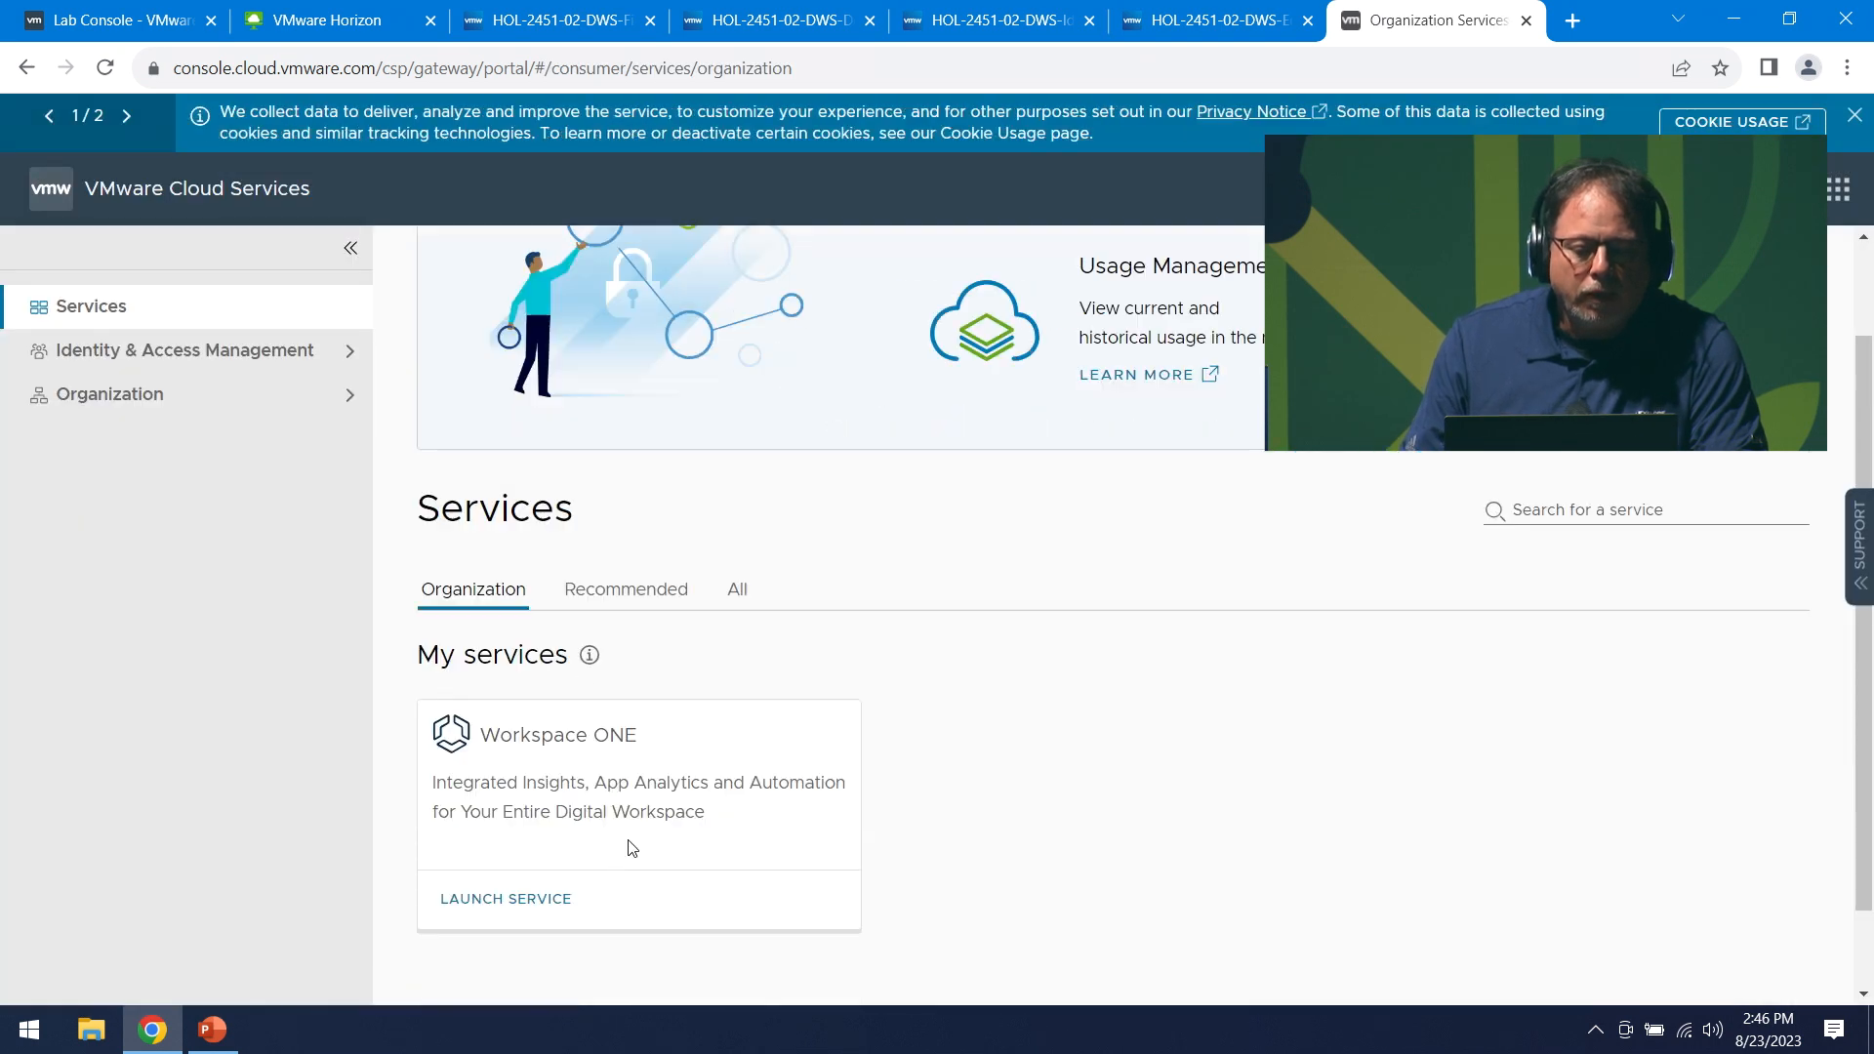
click(544, 906)
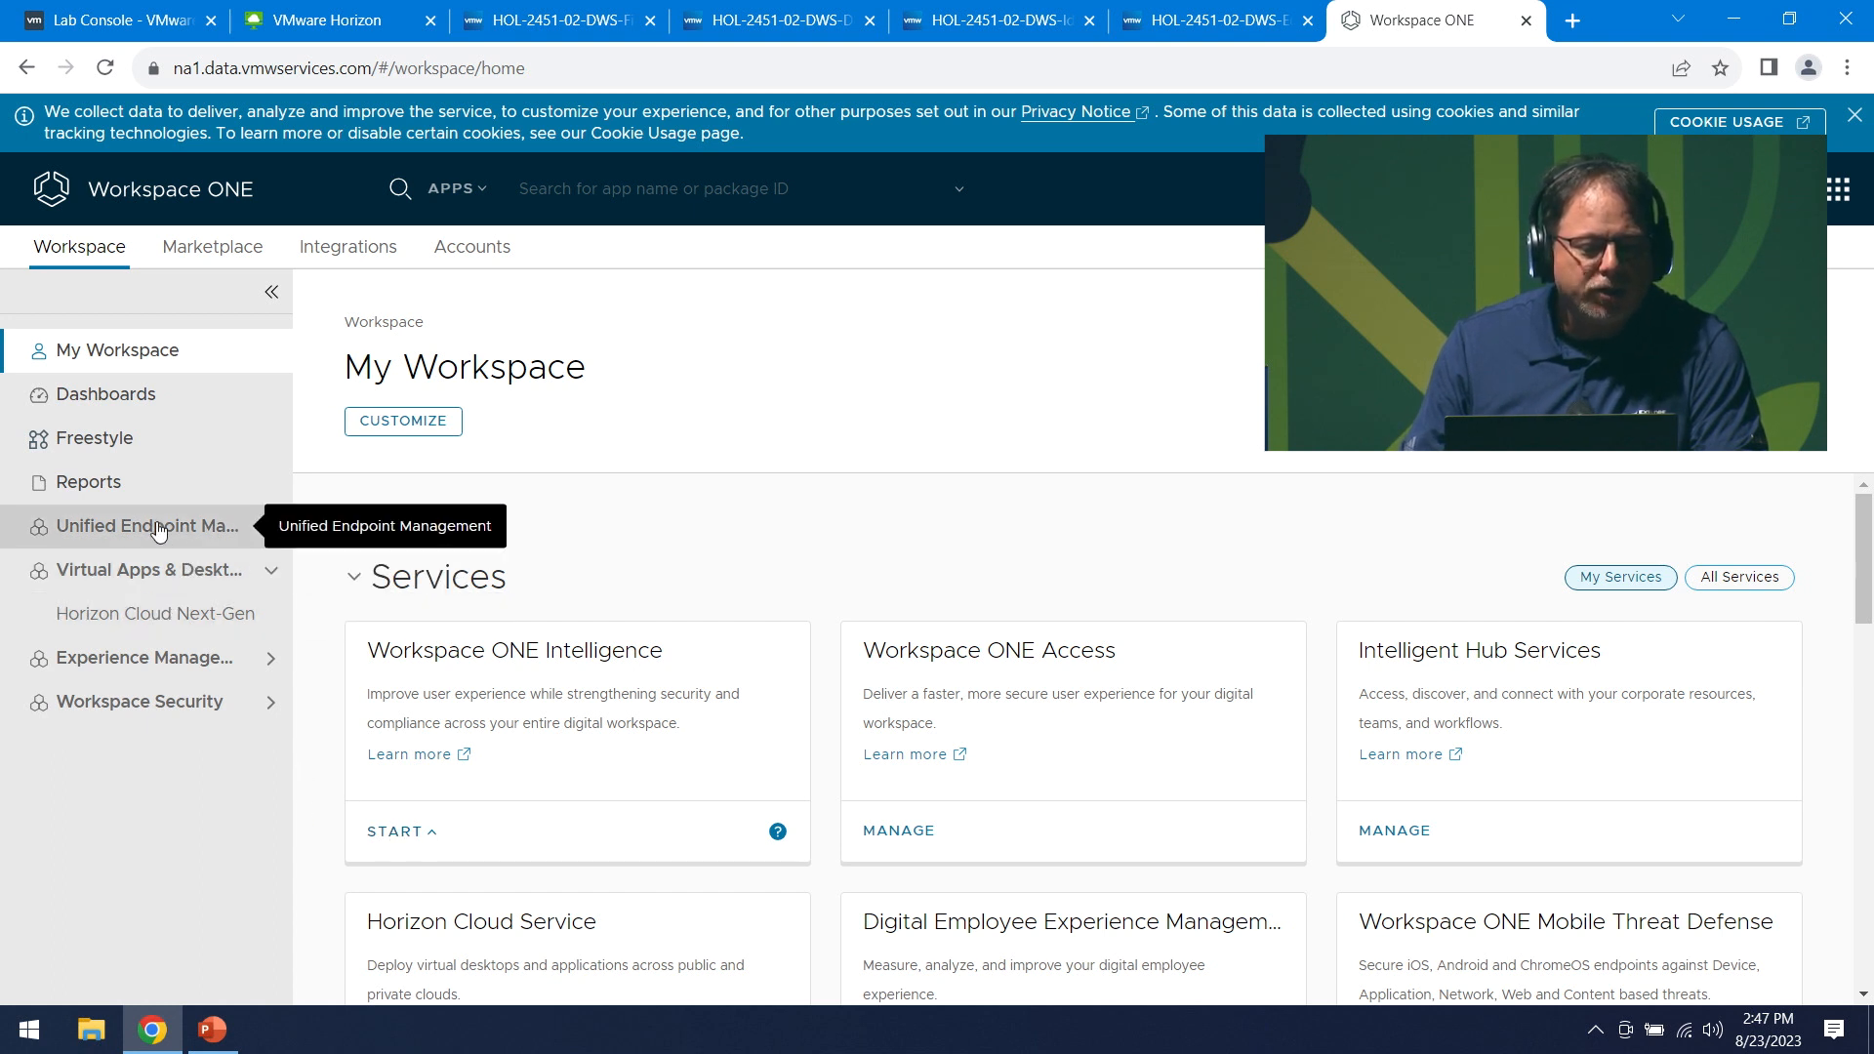
click(394, 831)
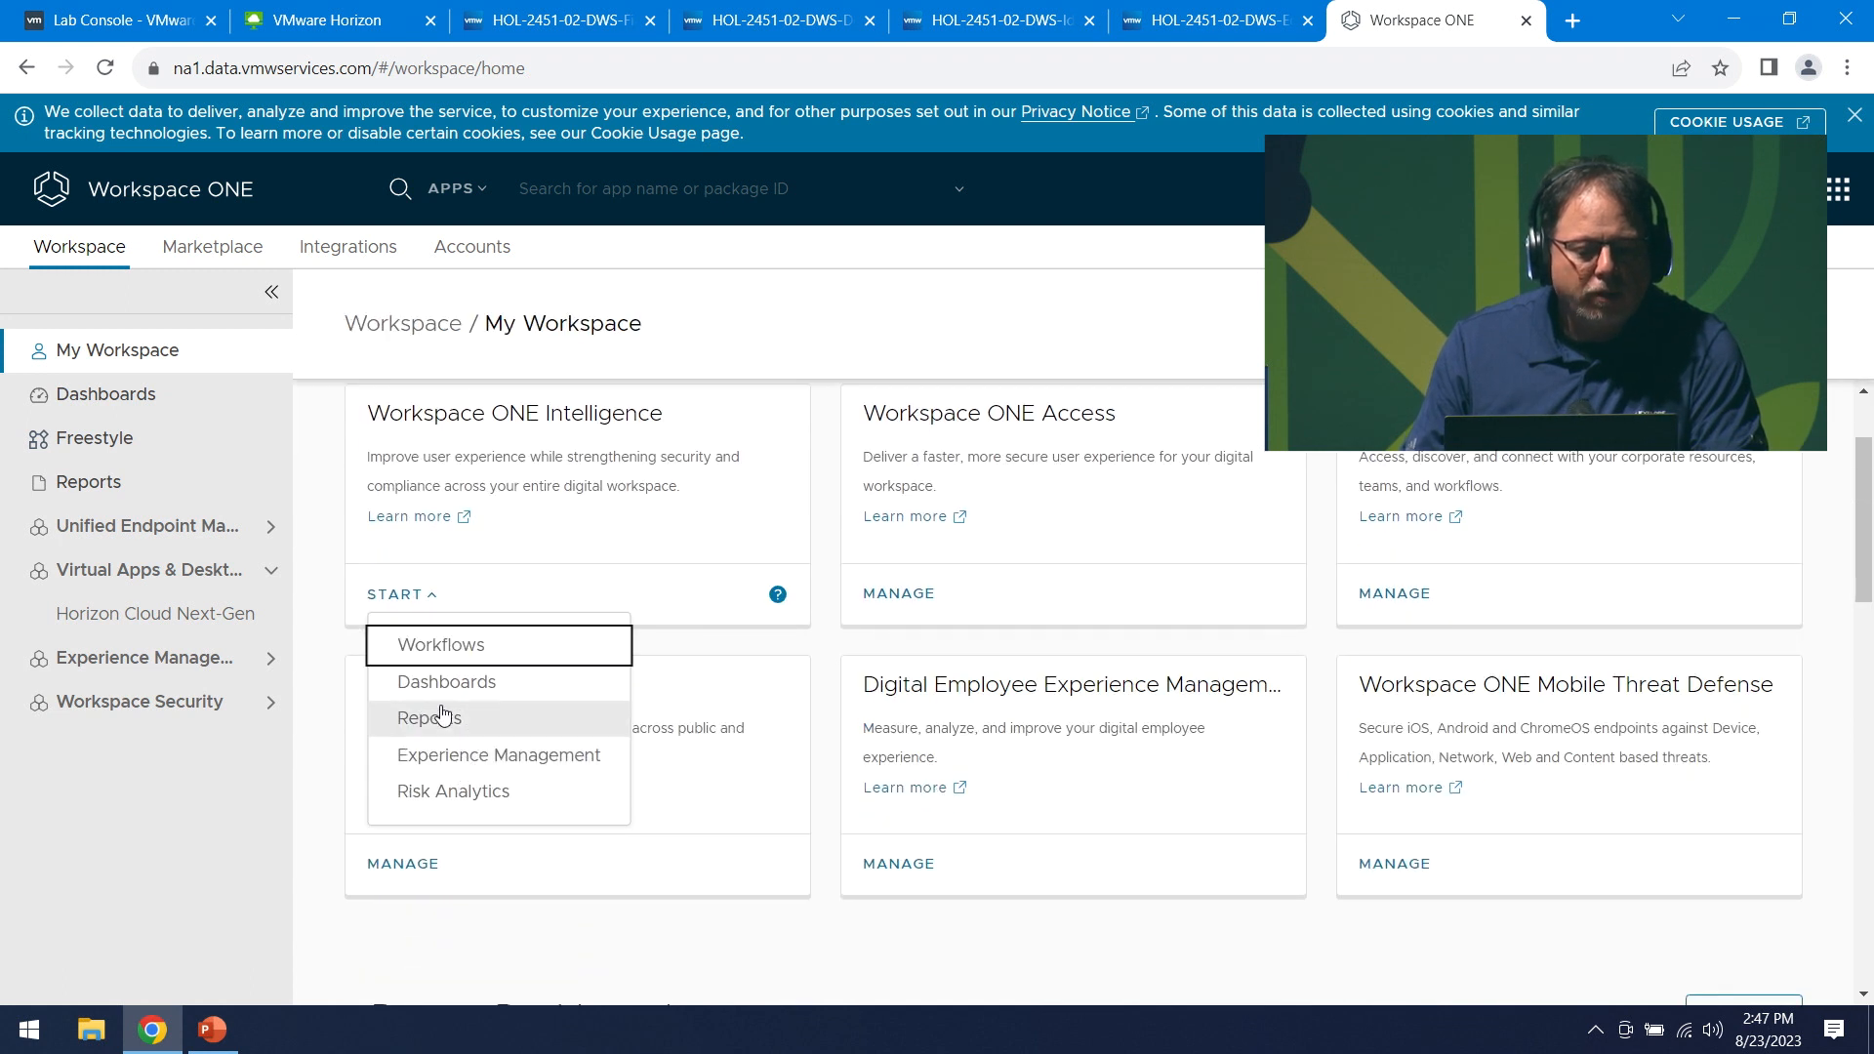
click(452, 692)
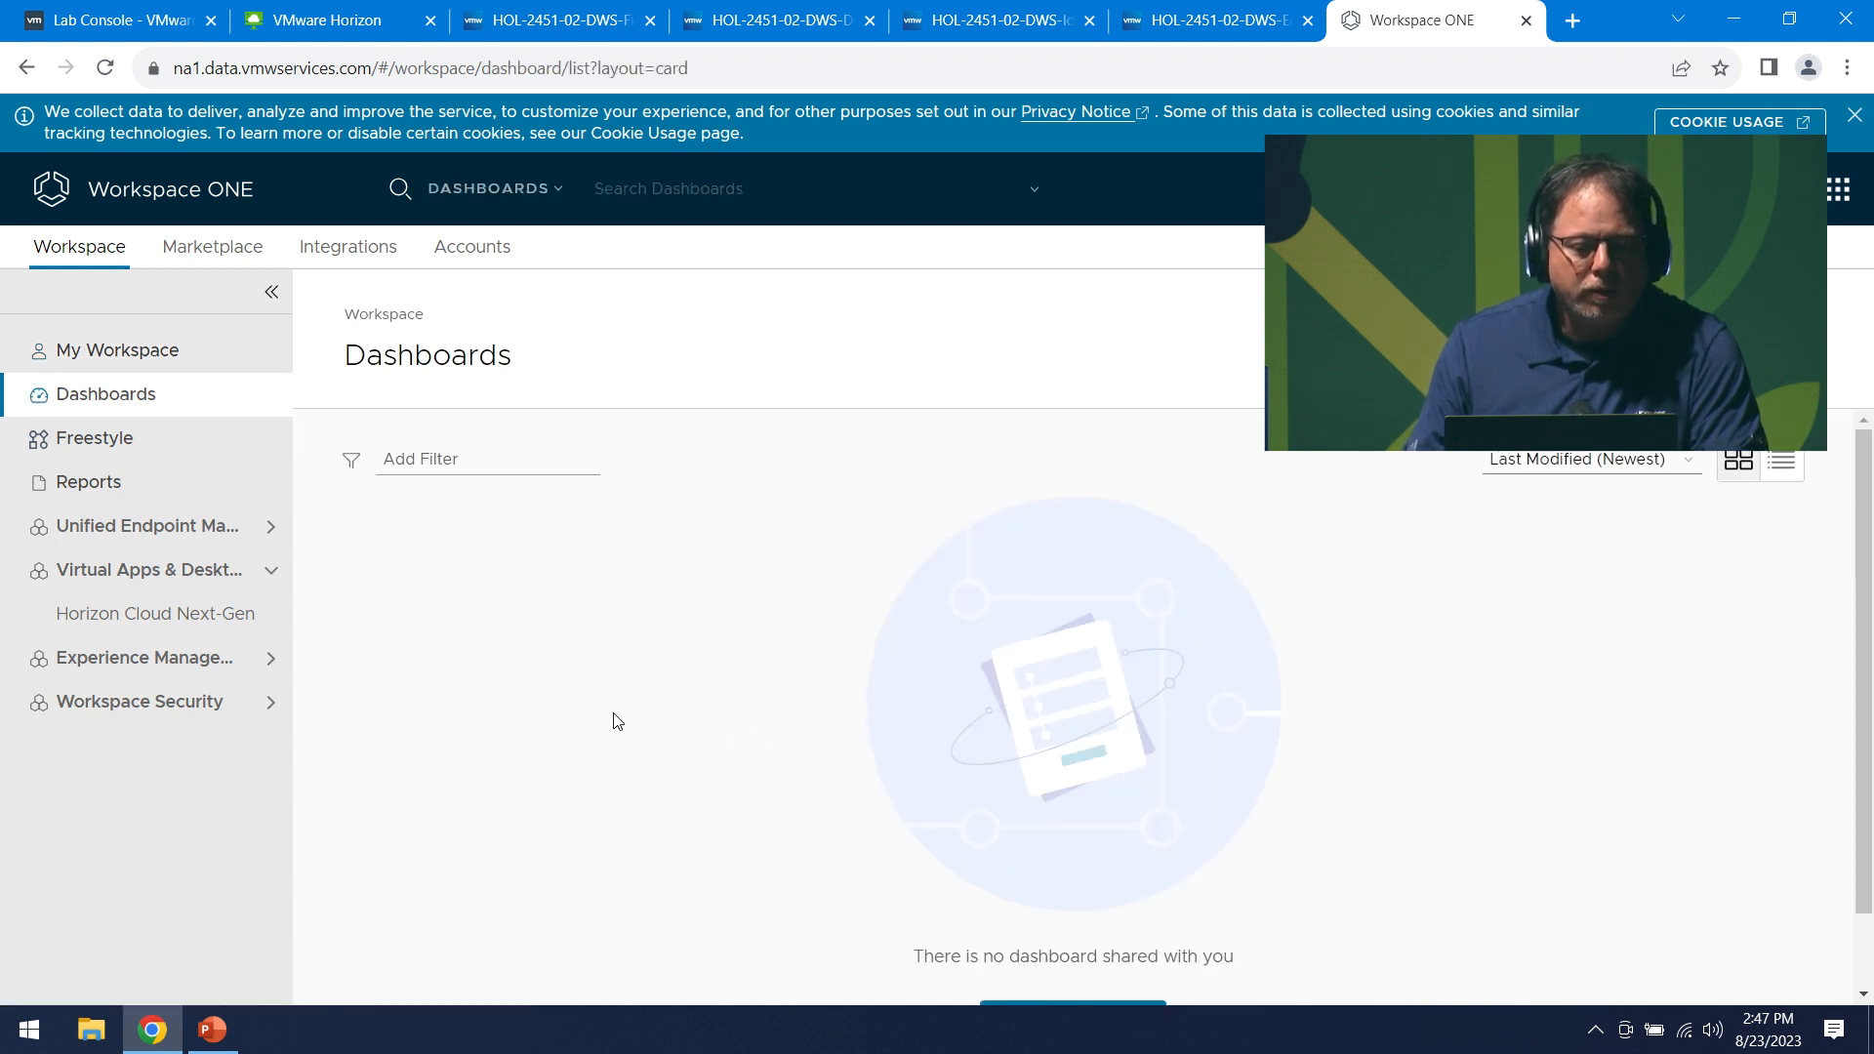
scroll(927, 710, down, 2)
scroll(928, 713, up, 2)
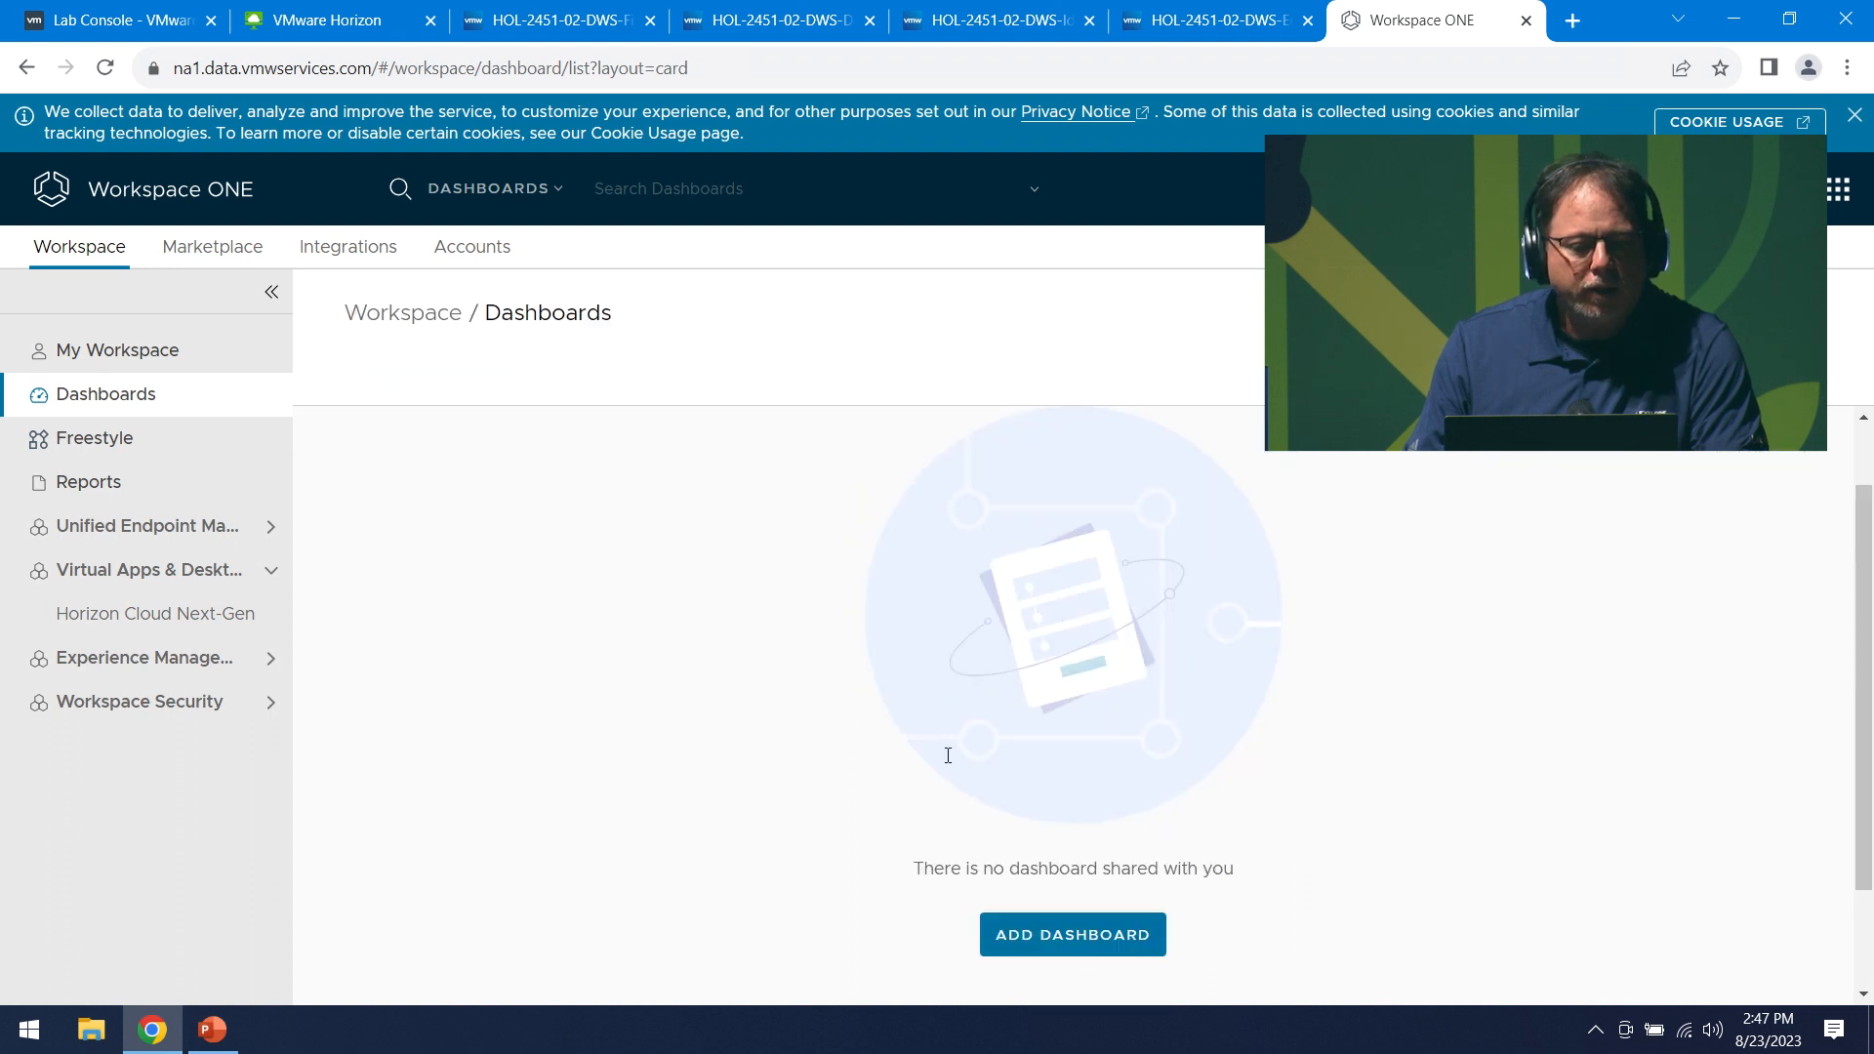
scroll(946, 754, down, 3)
click(115, 579)
click(125, 578)
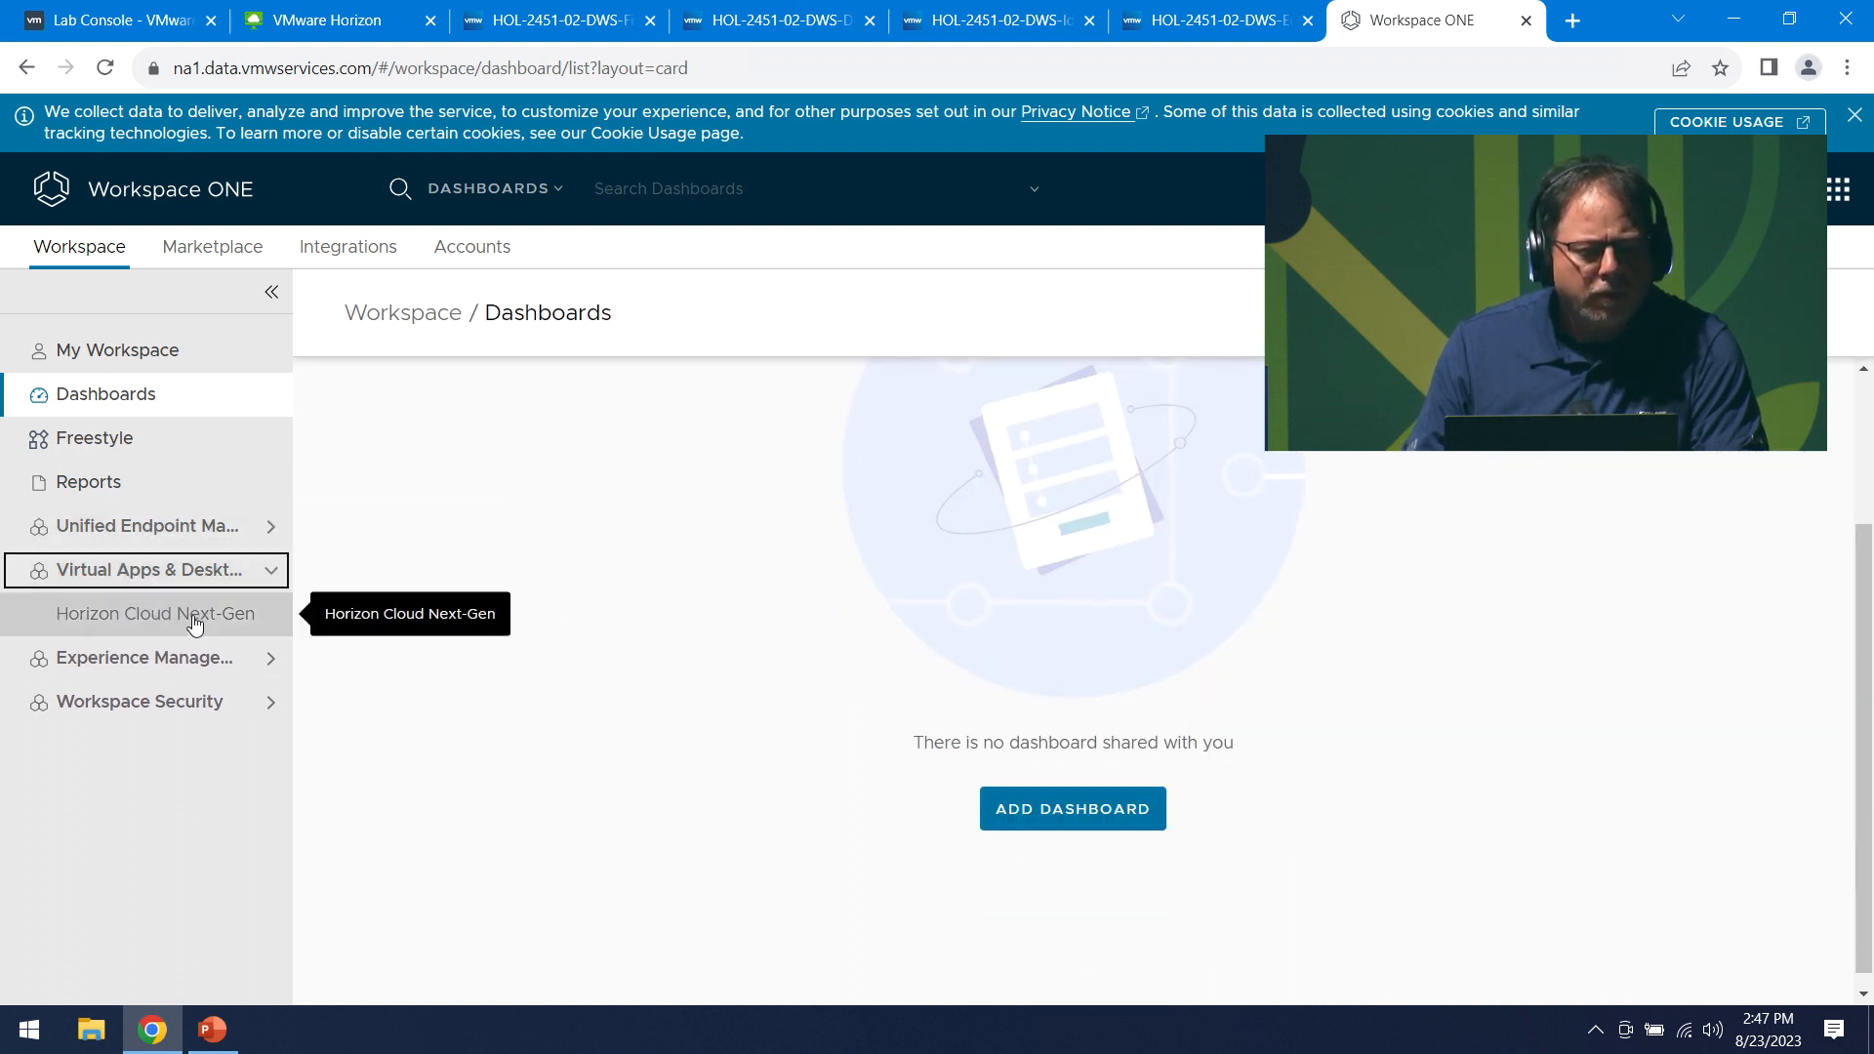
- Open Horizon Cloud Next-Gen Monitoring and view its tiles: 15 sessions, 5 active, 14 users, 2 impacted
click(138, 615)
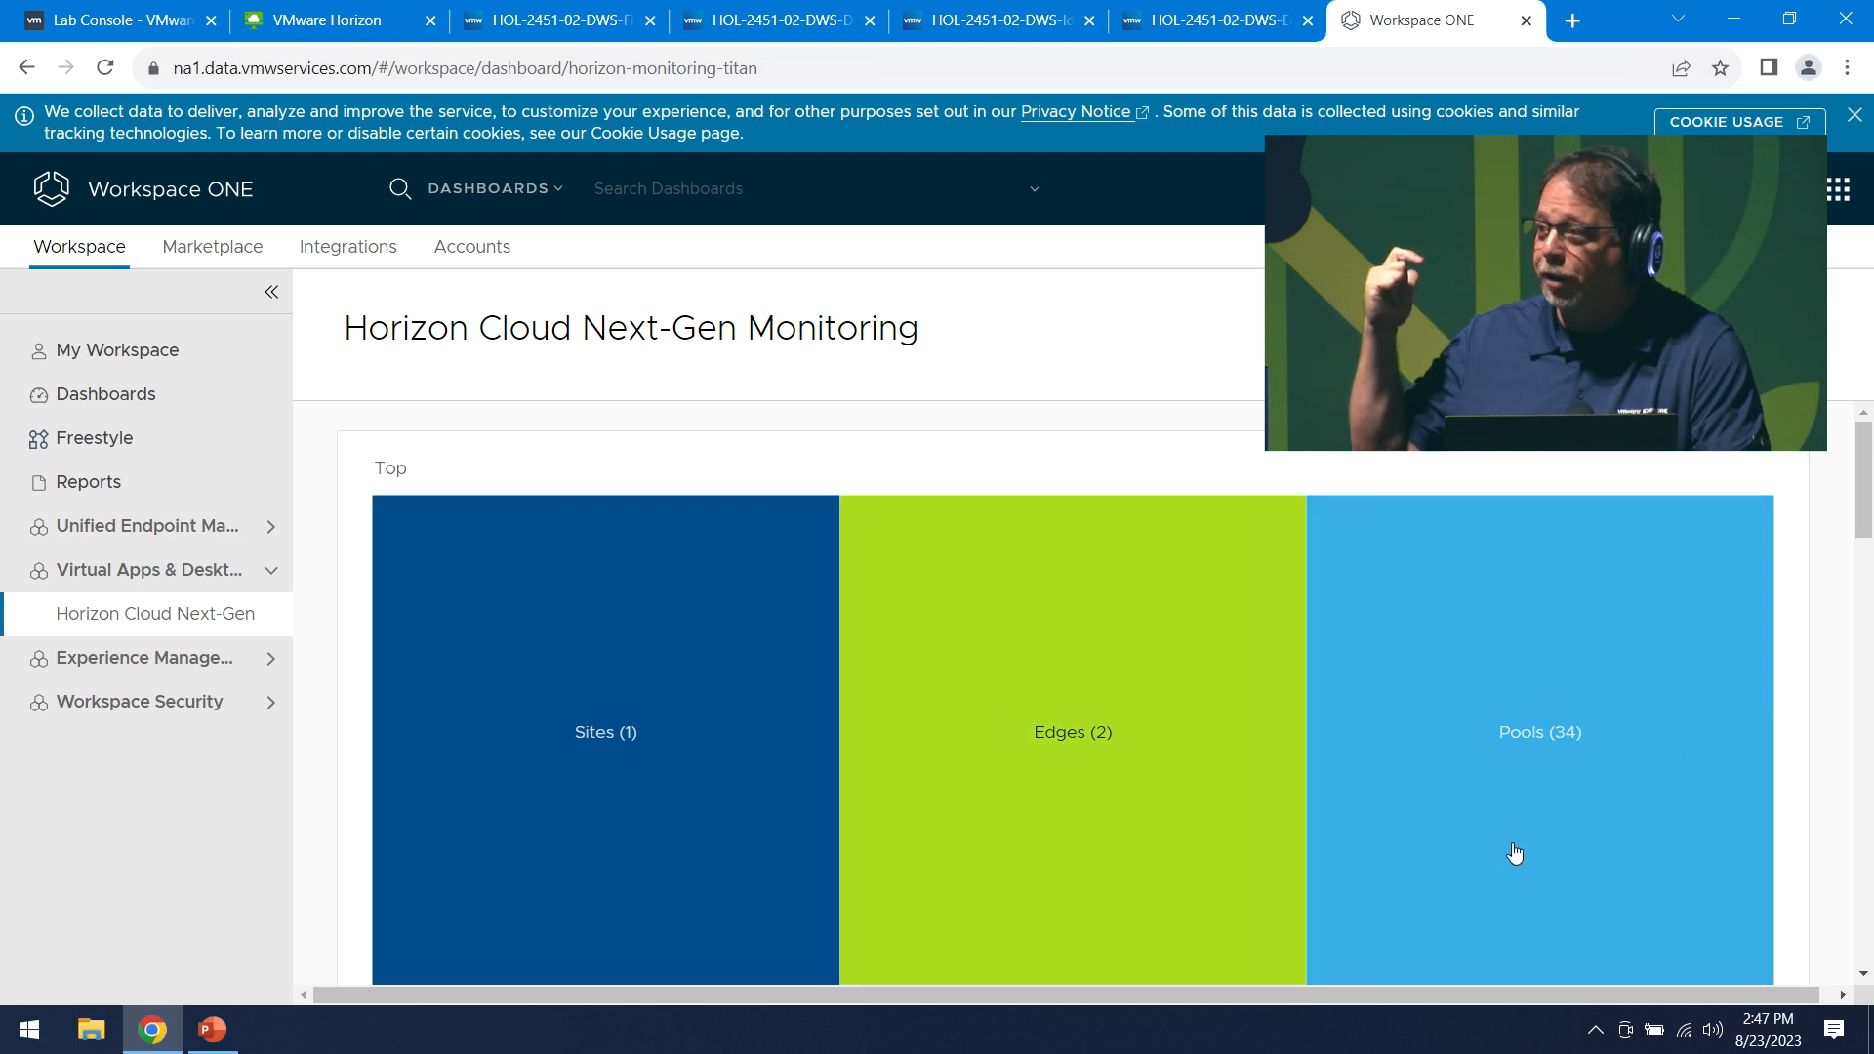
scroll(1537, 730, down, 4)
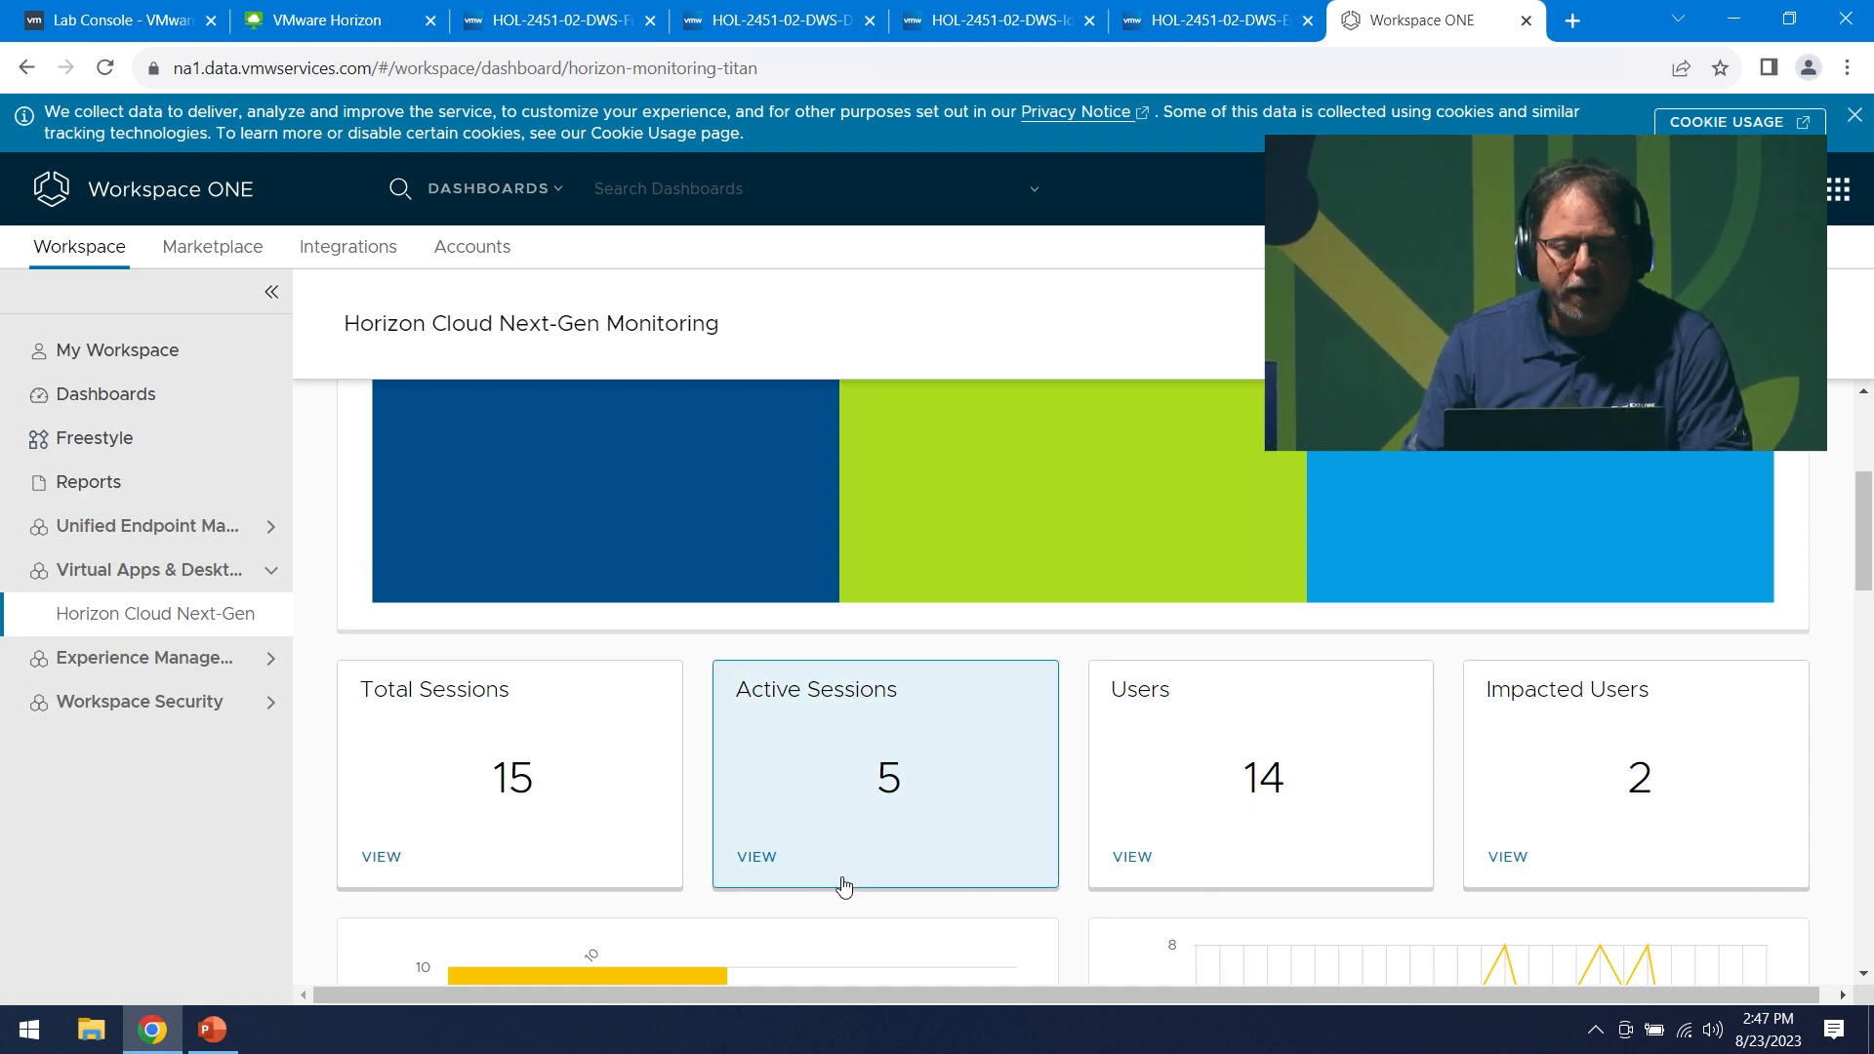
- Drill into Active Sessions and scroll across all columns of the four listed sessions
click(759, 858)
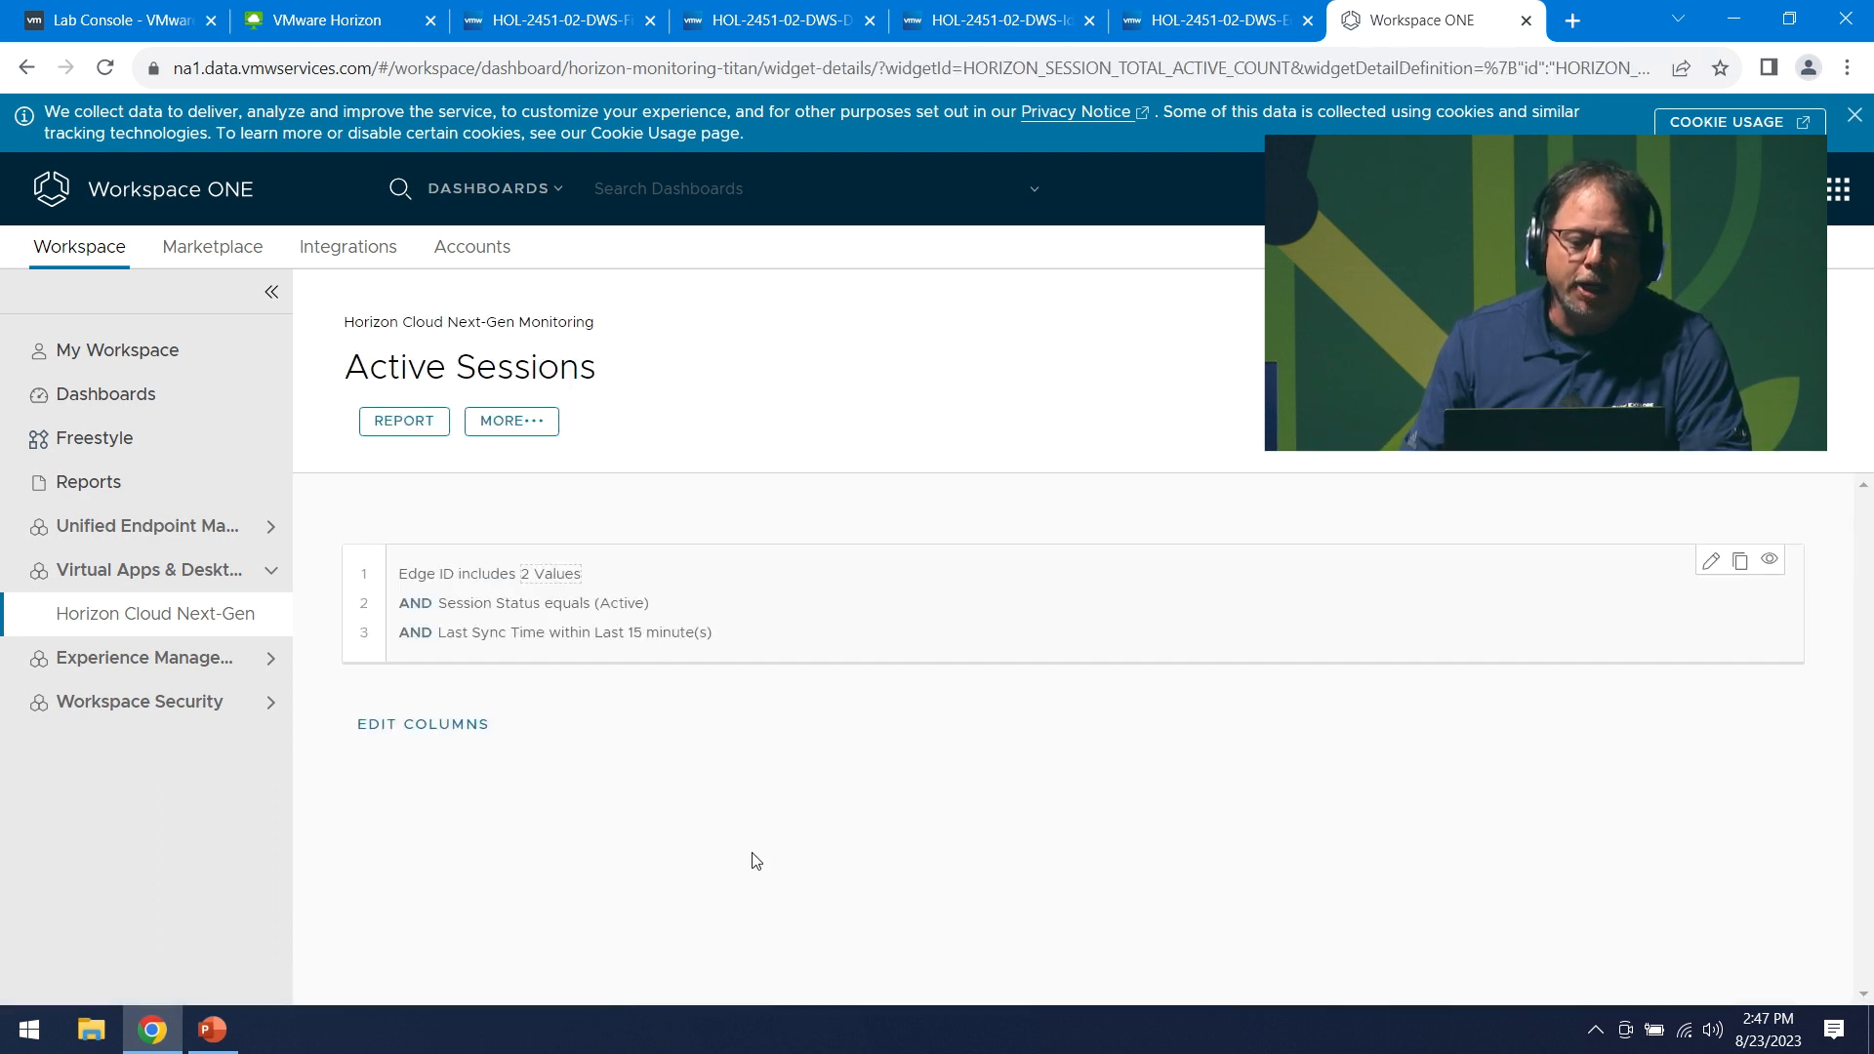
scroll(680, 742, down, 3)
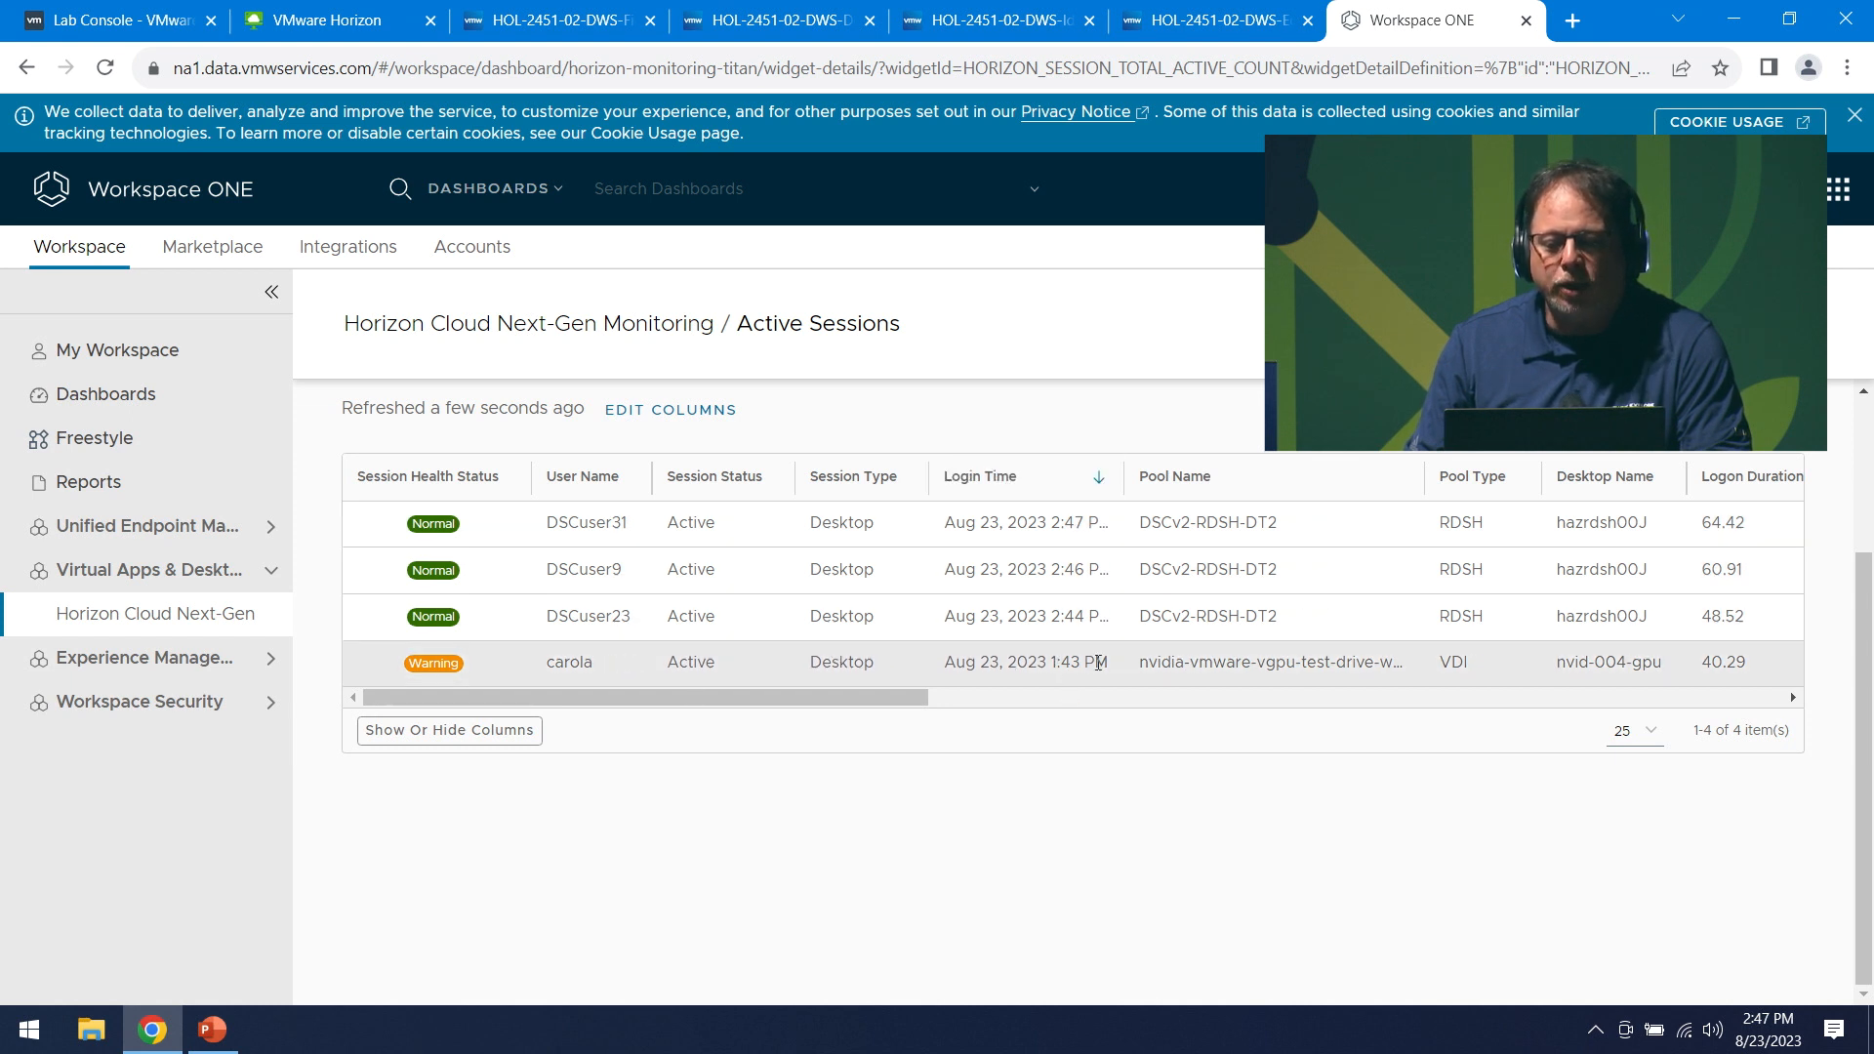
drag(898, 695, 1121, 689)
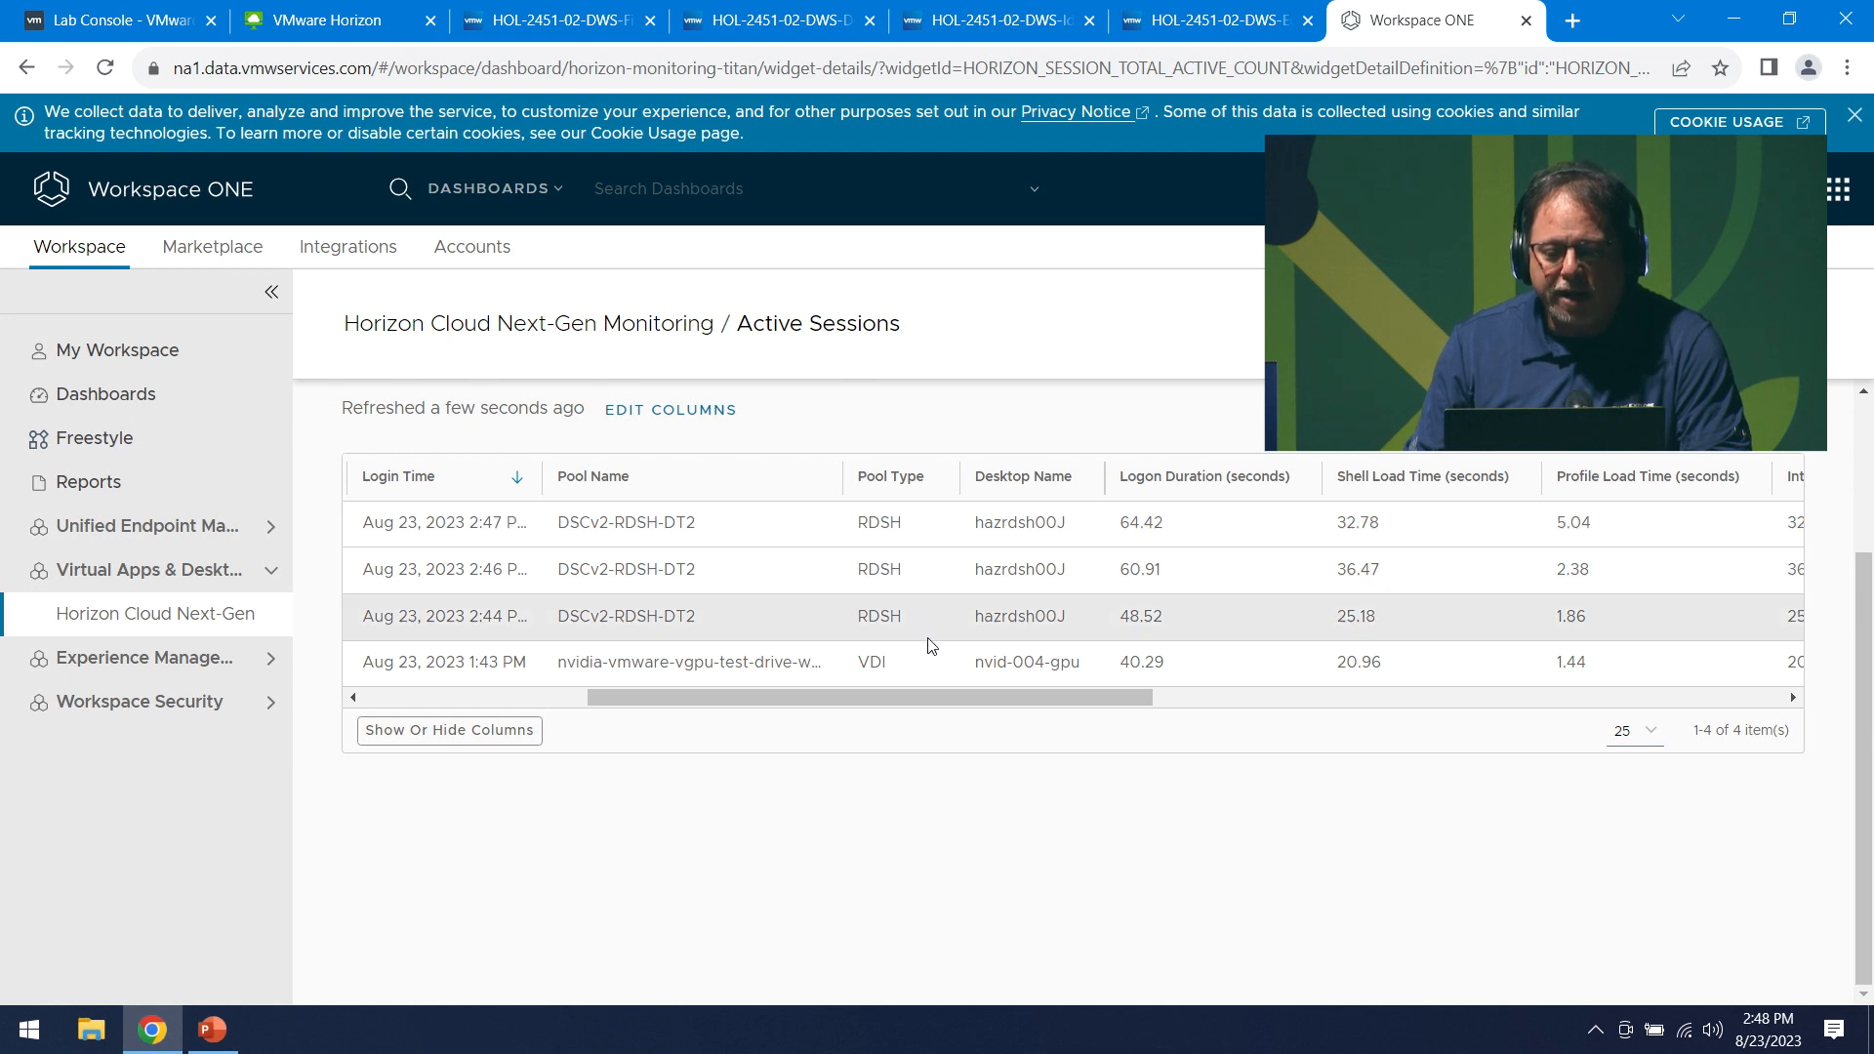
drag(1081, 698, 1269, 699)
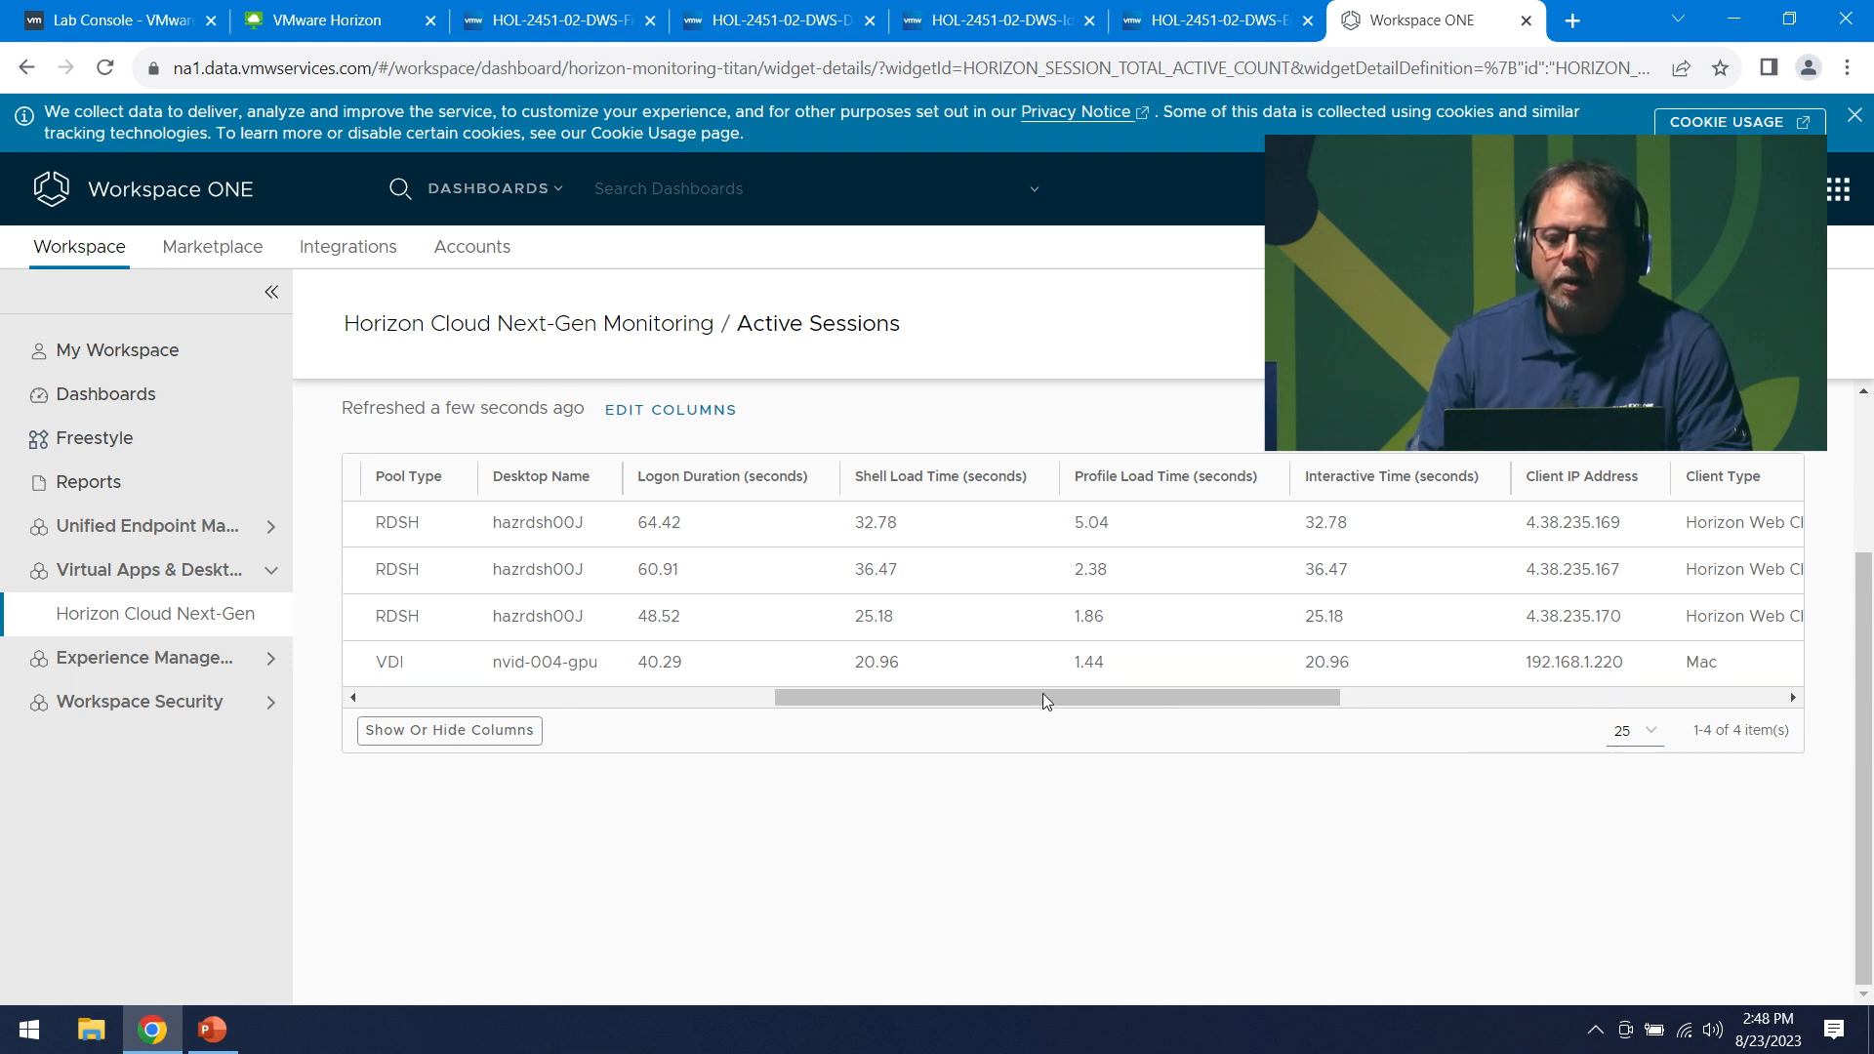
drag(1076, 694, 1211, 695)
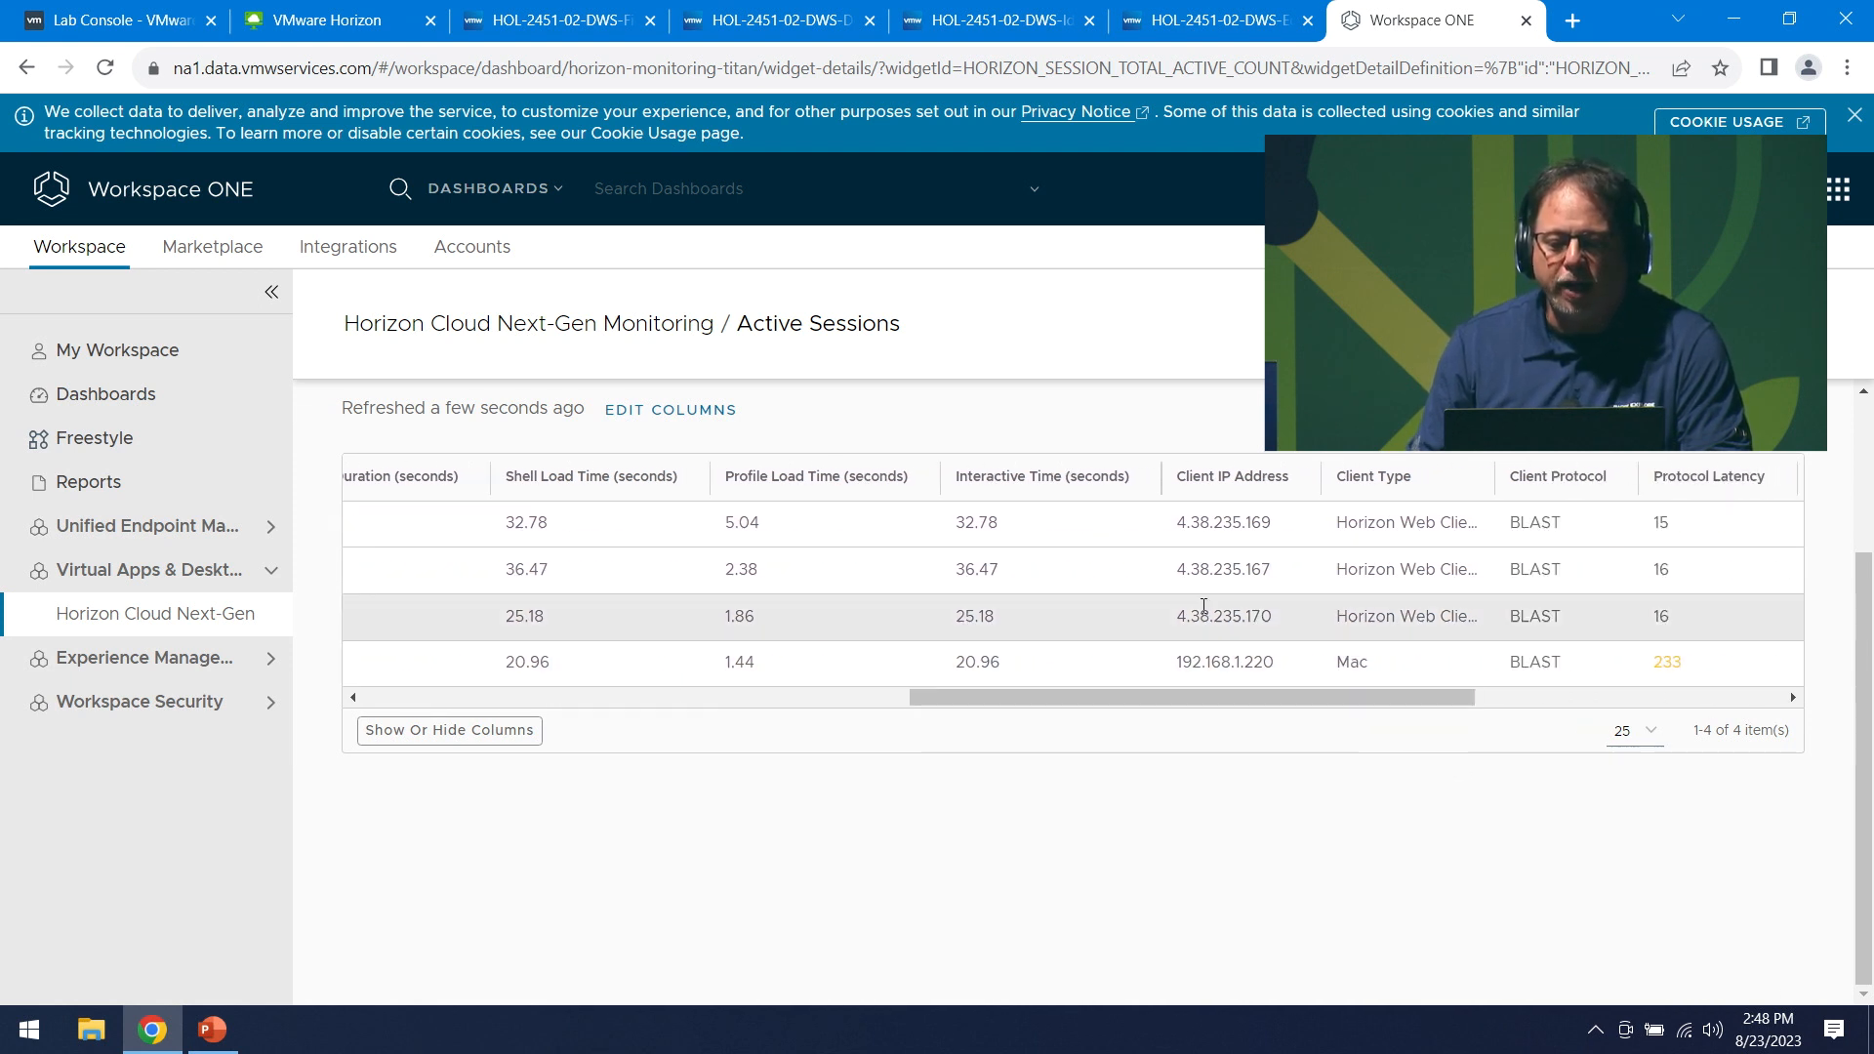
drag(1390, 698, 1478, 705)
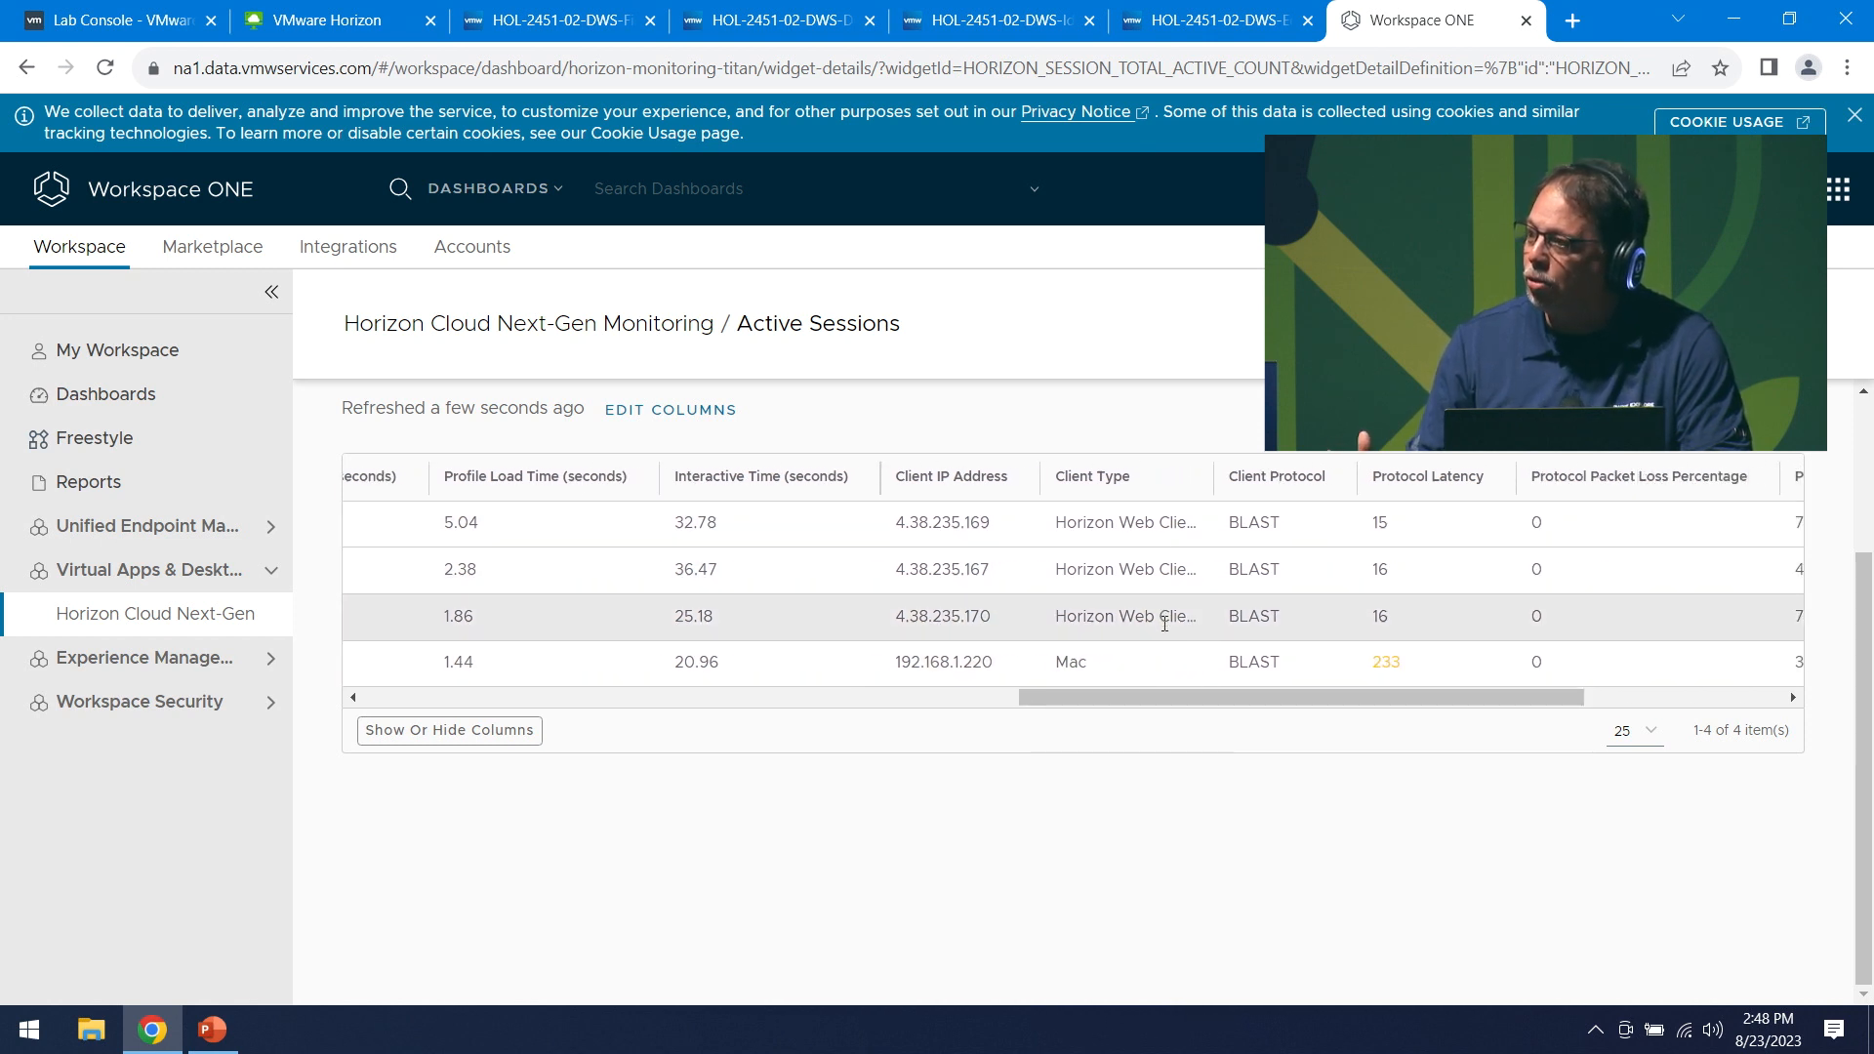
drag(1277, 704, 1477, 702)
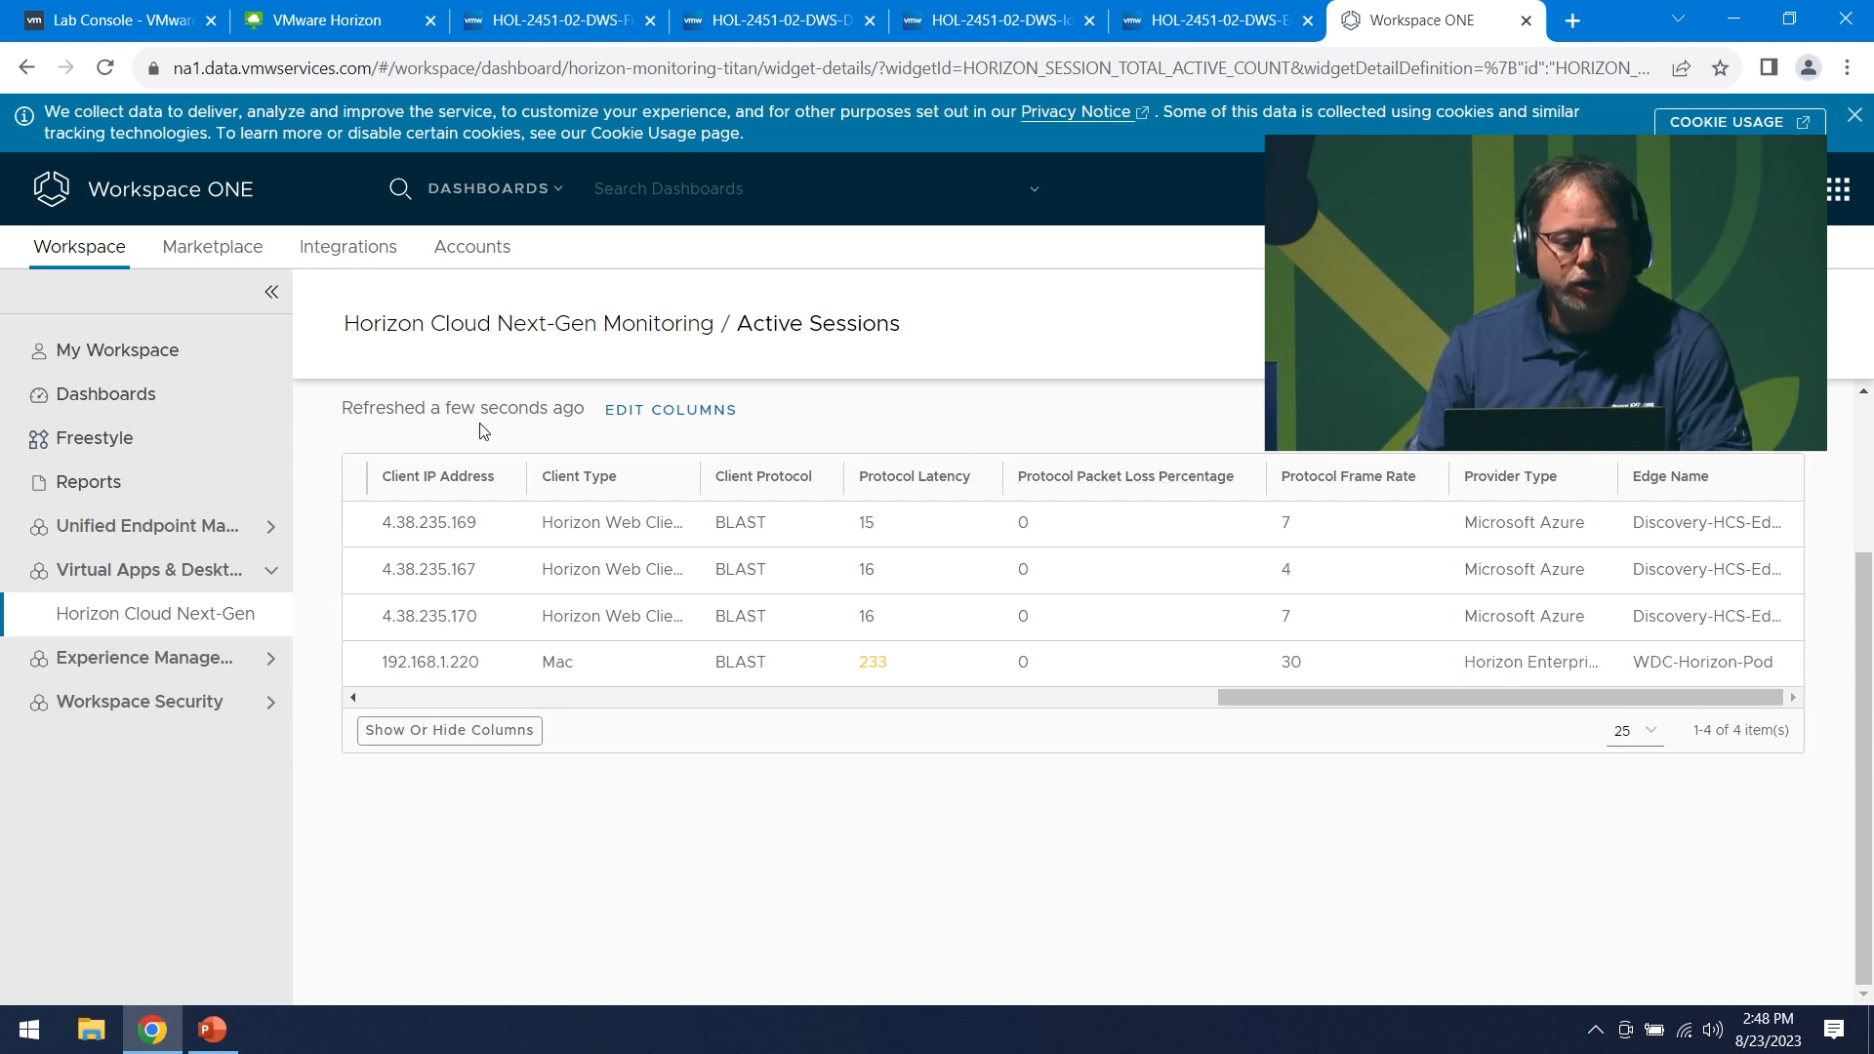
- Add Client WiFi Network Identifier, Signal Quality and Signal Strength columns to the sessions table
click(642, 410)
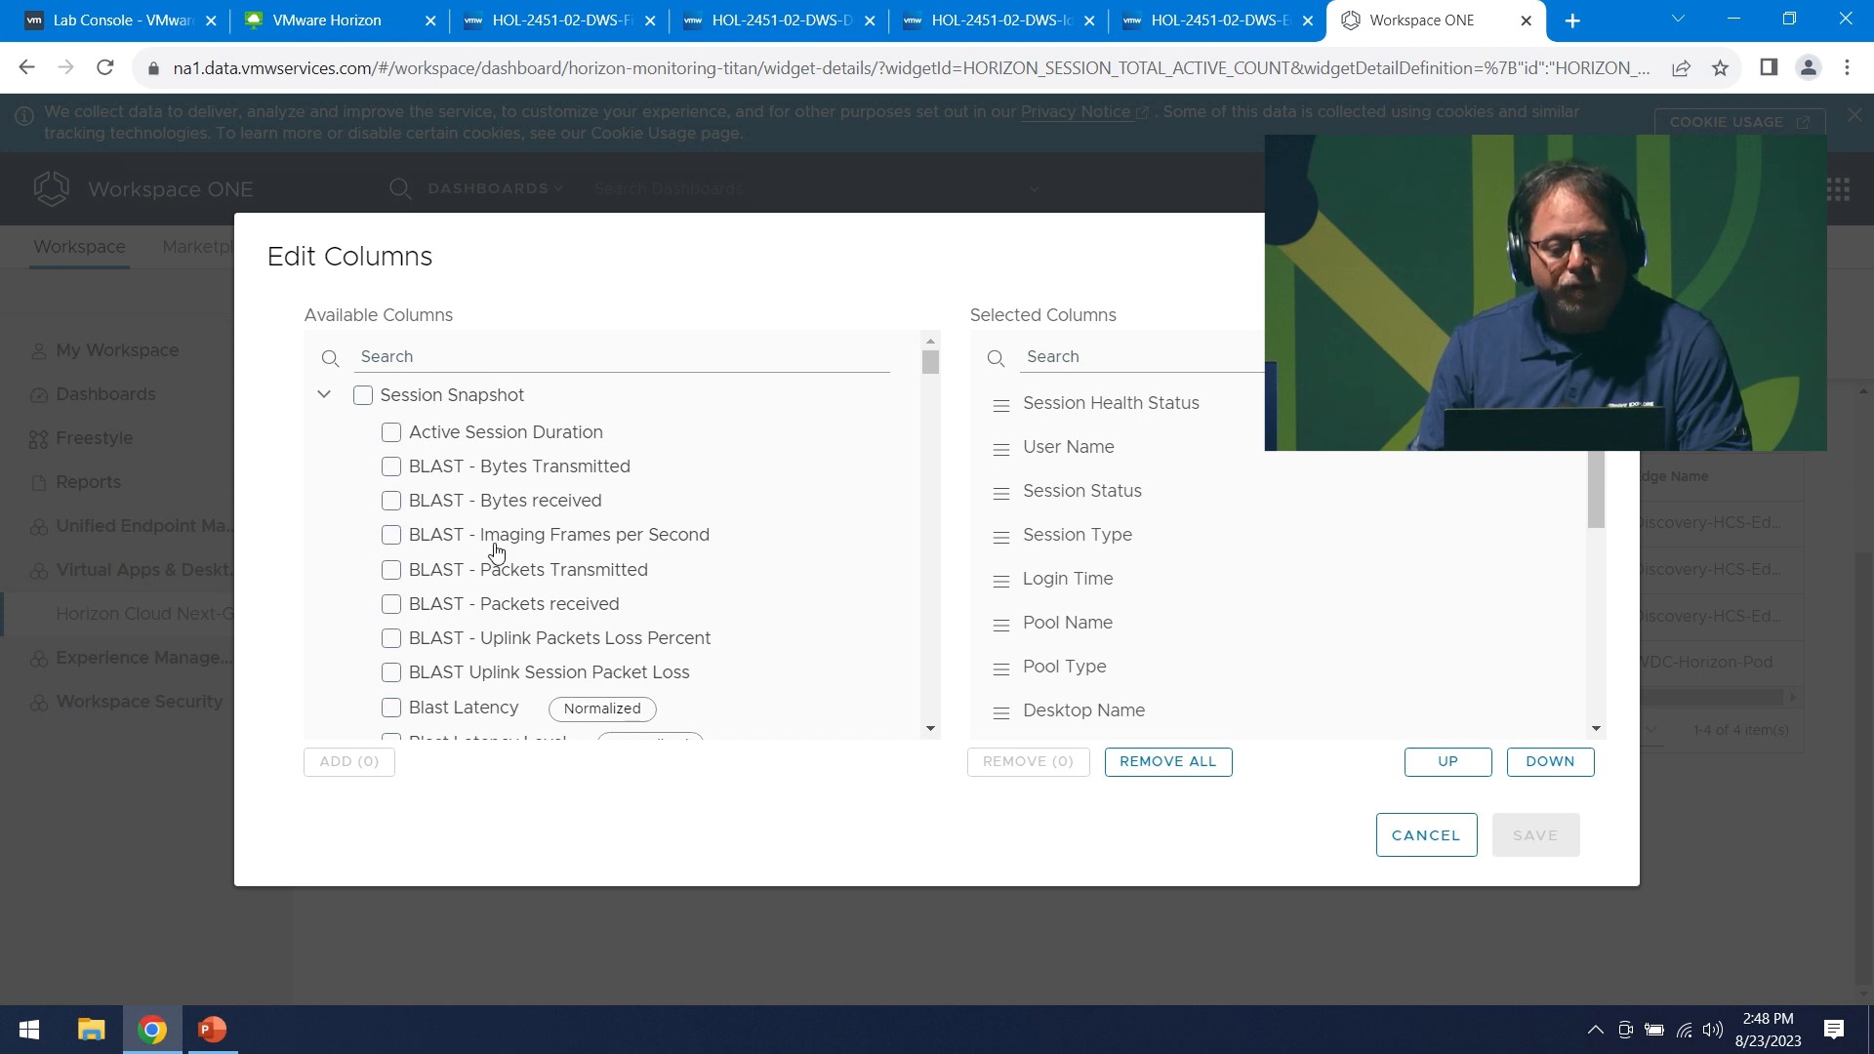
scroll(494, 557, down, 6)
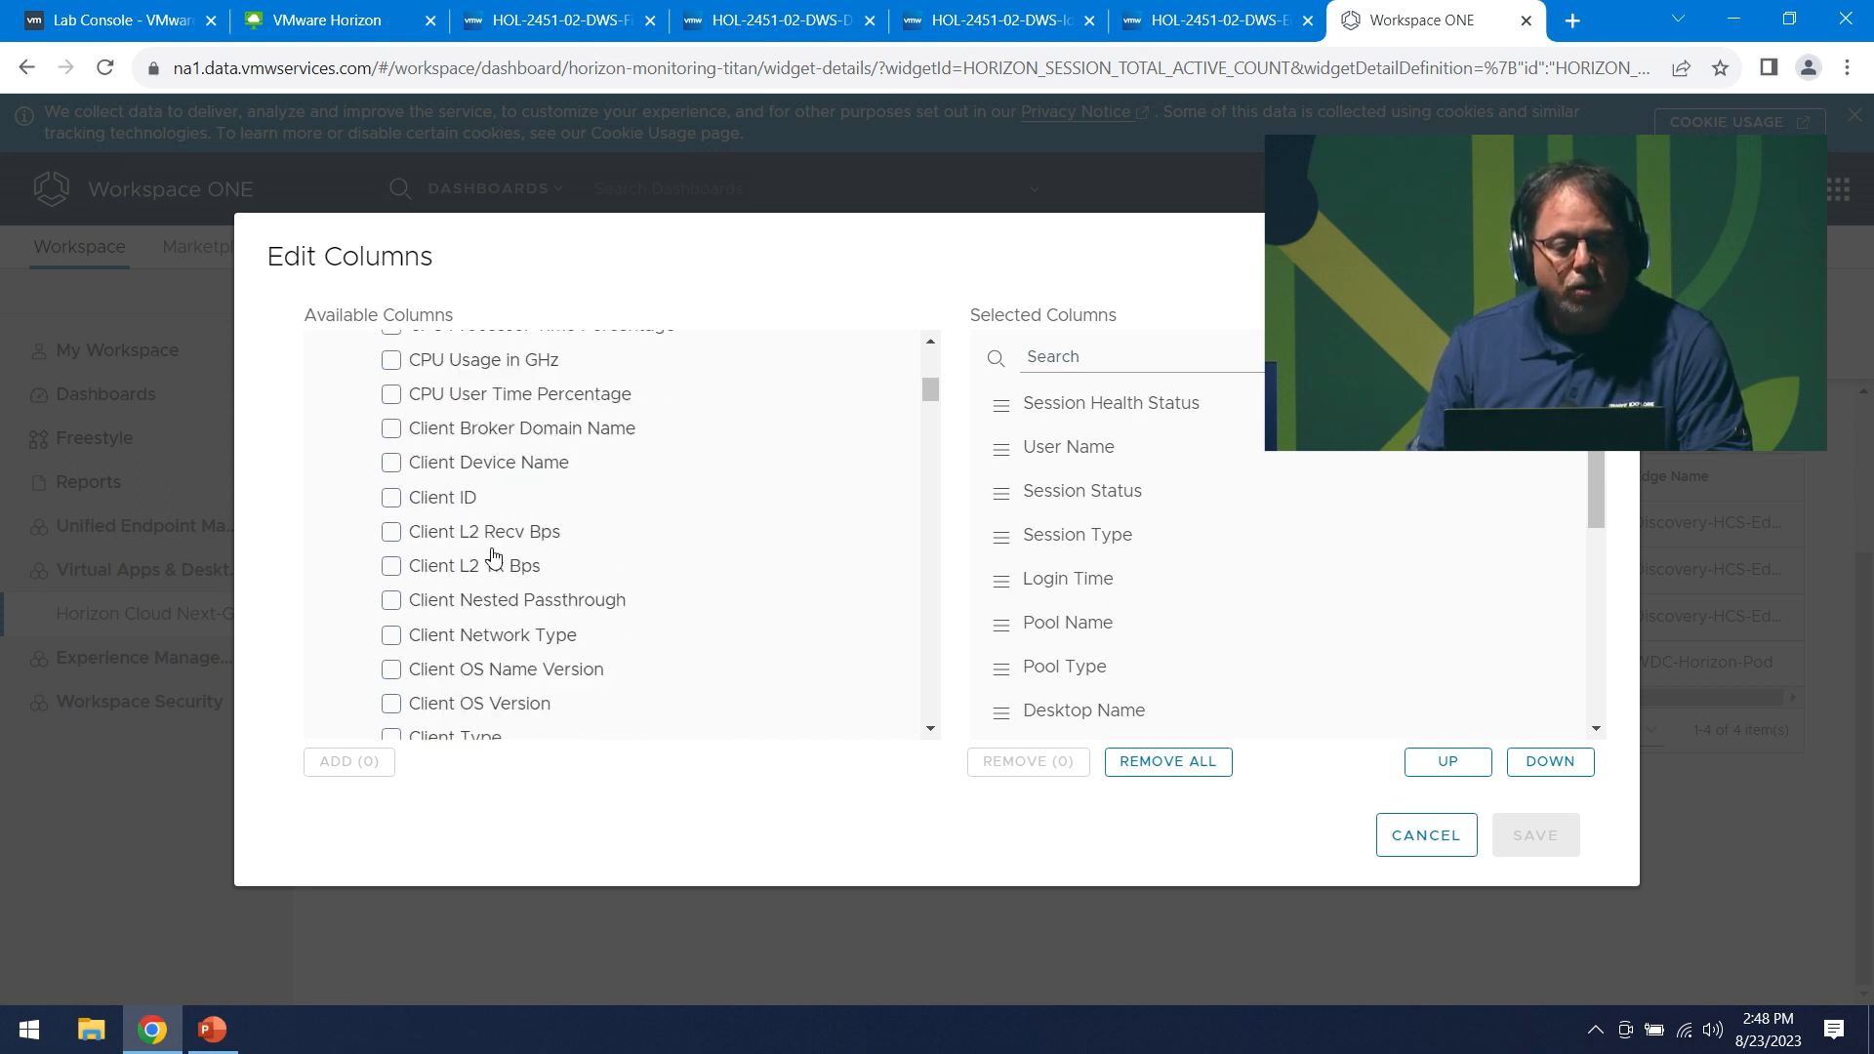
scroll(385, 598, down, 1)
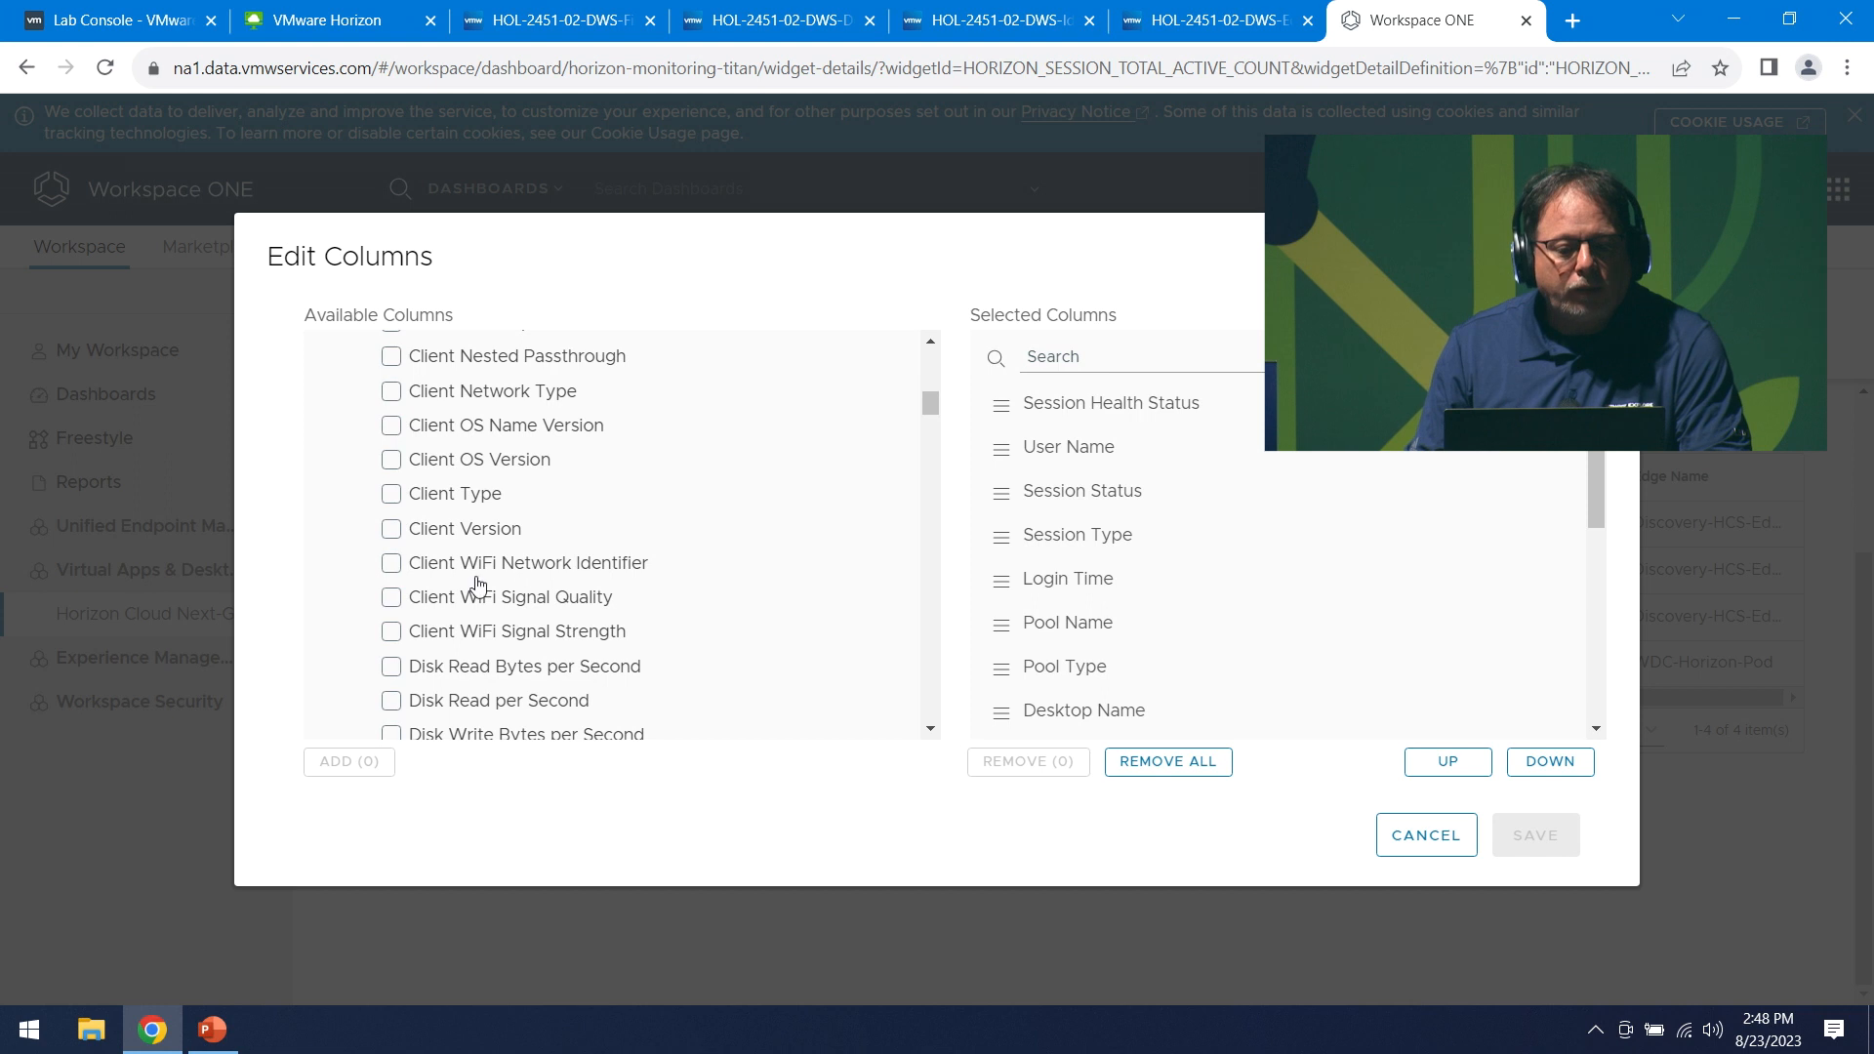
click(392, 564)
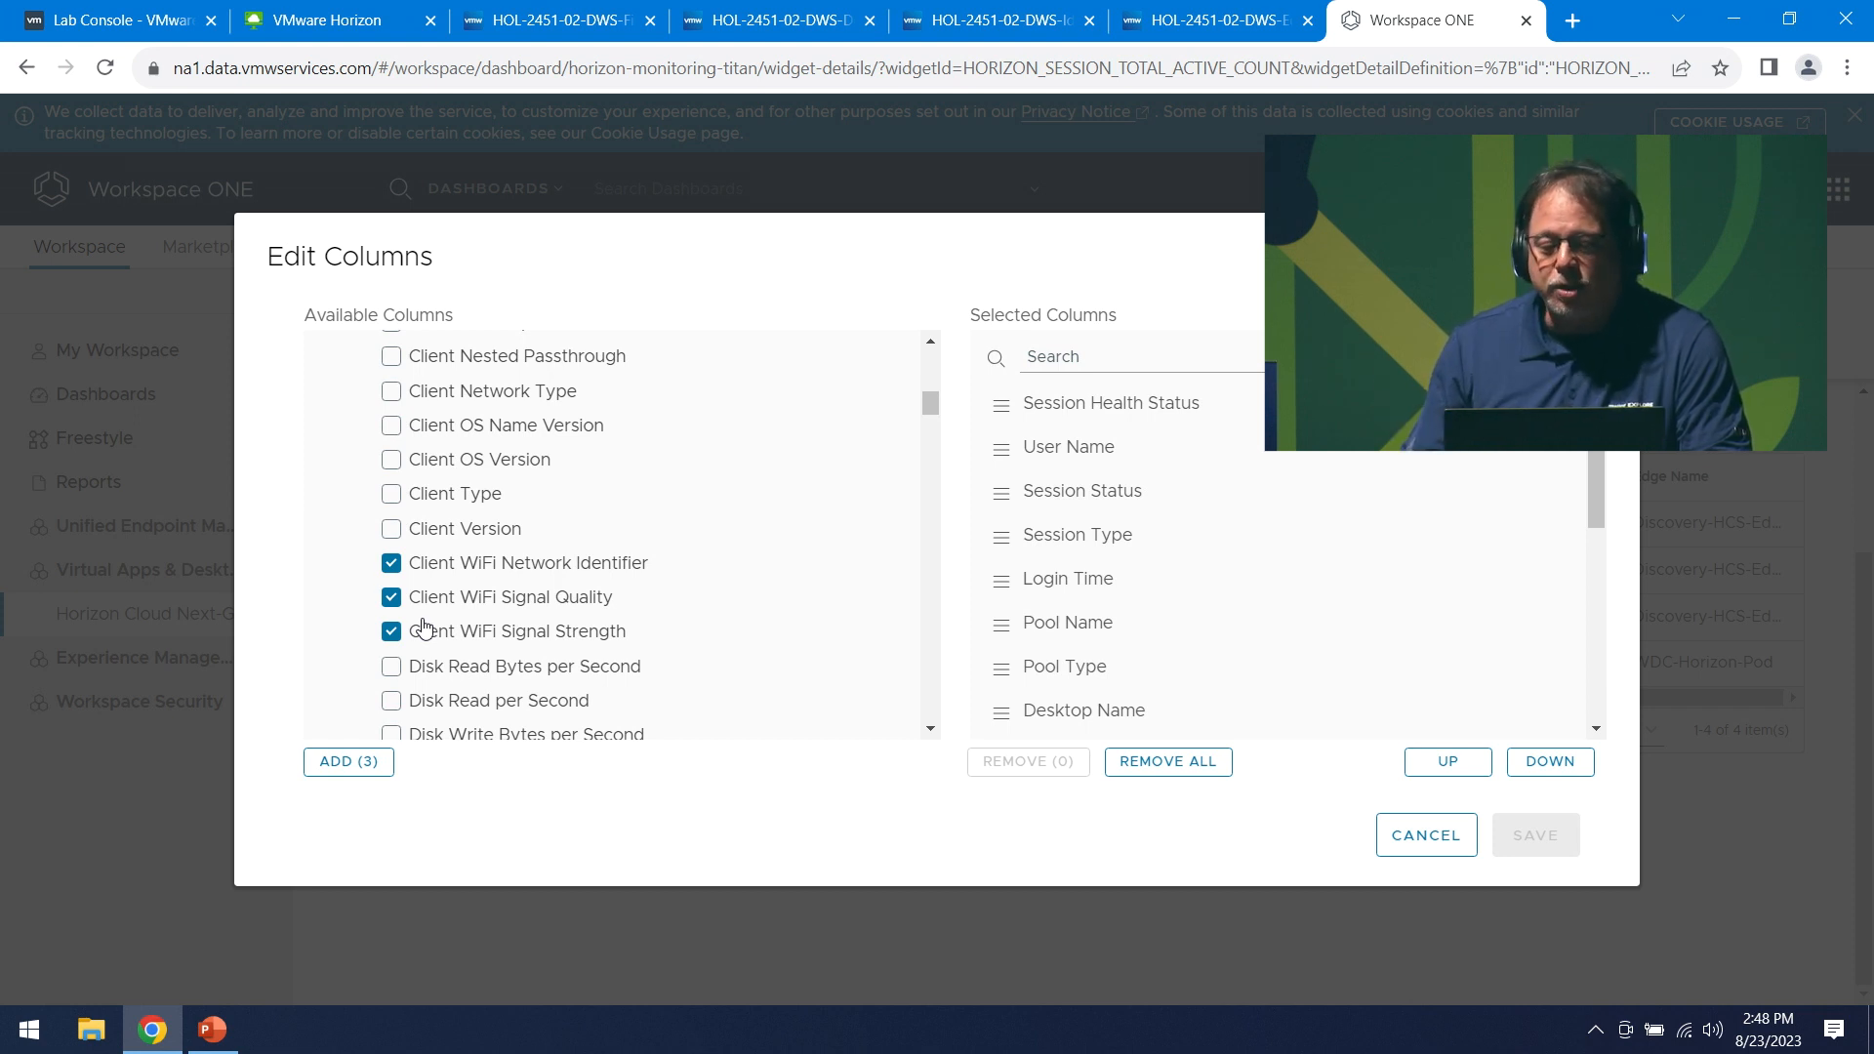
click(355, 766)
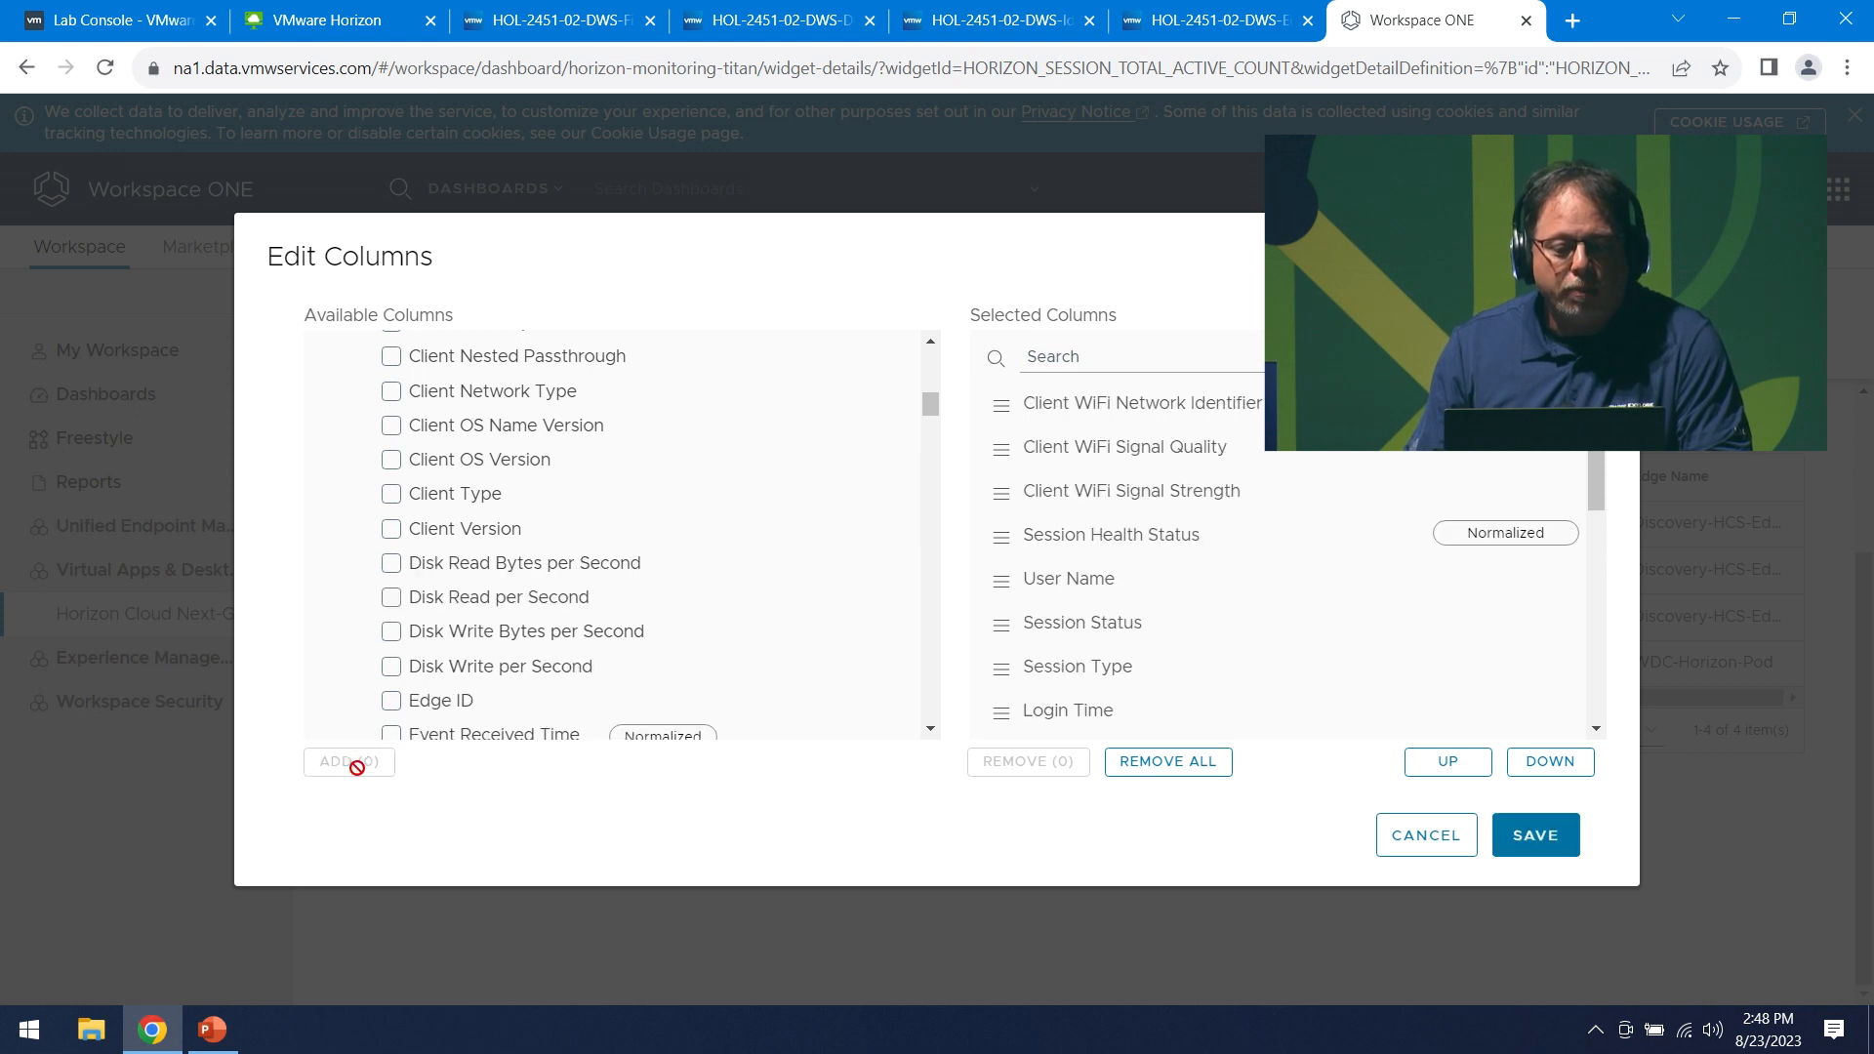
click(1536, 836)
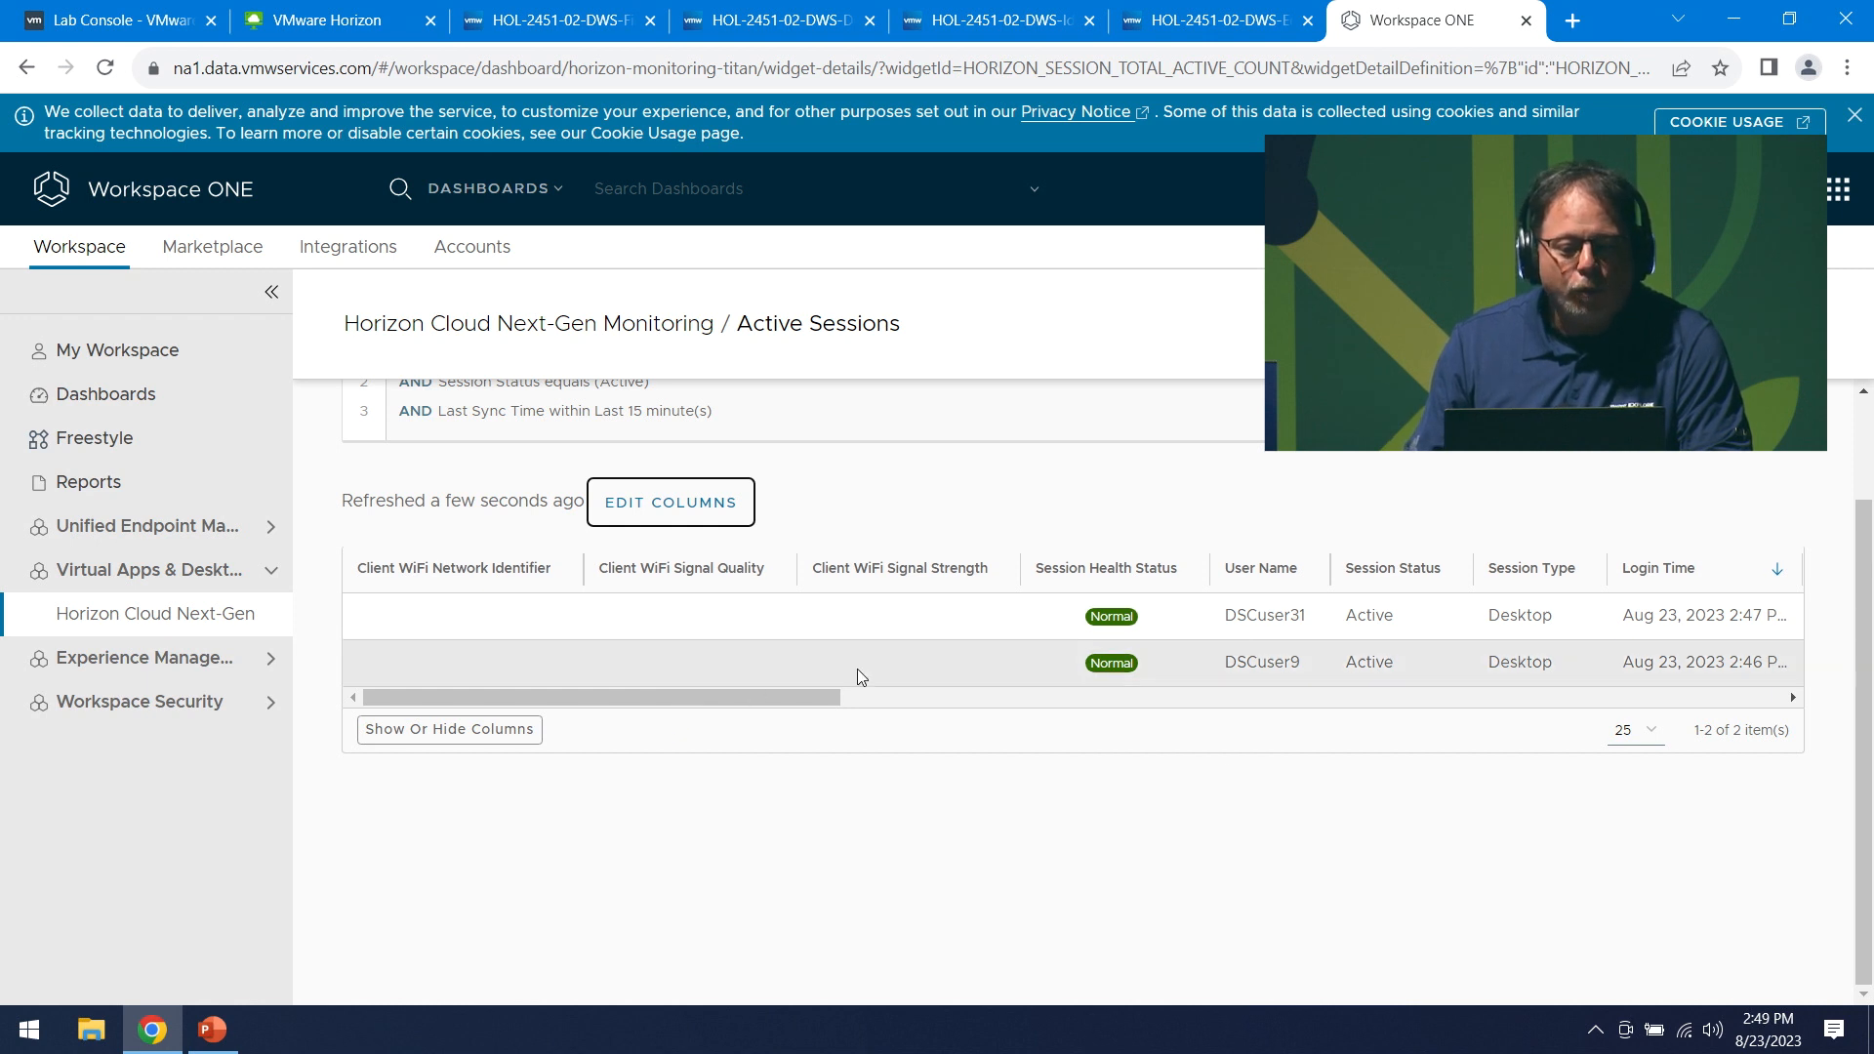
drag(495, 696, 349, 697)
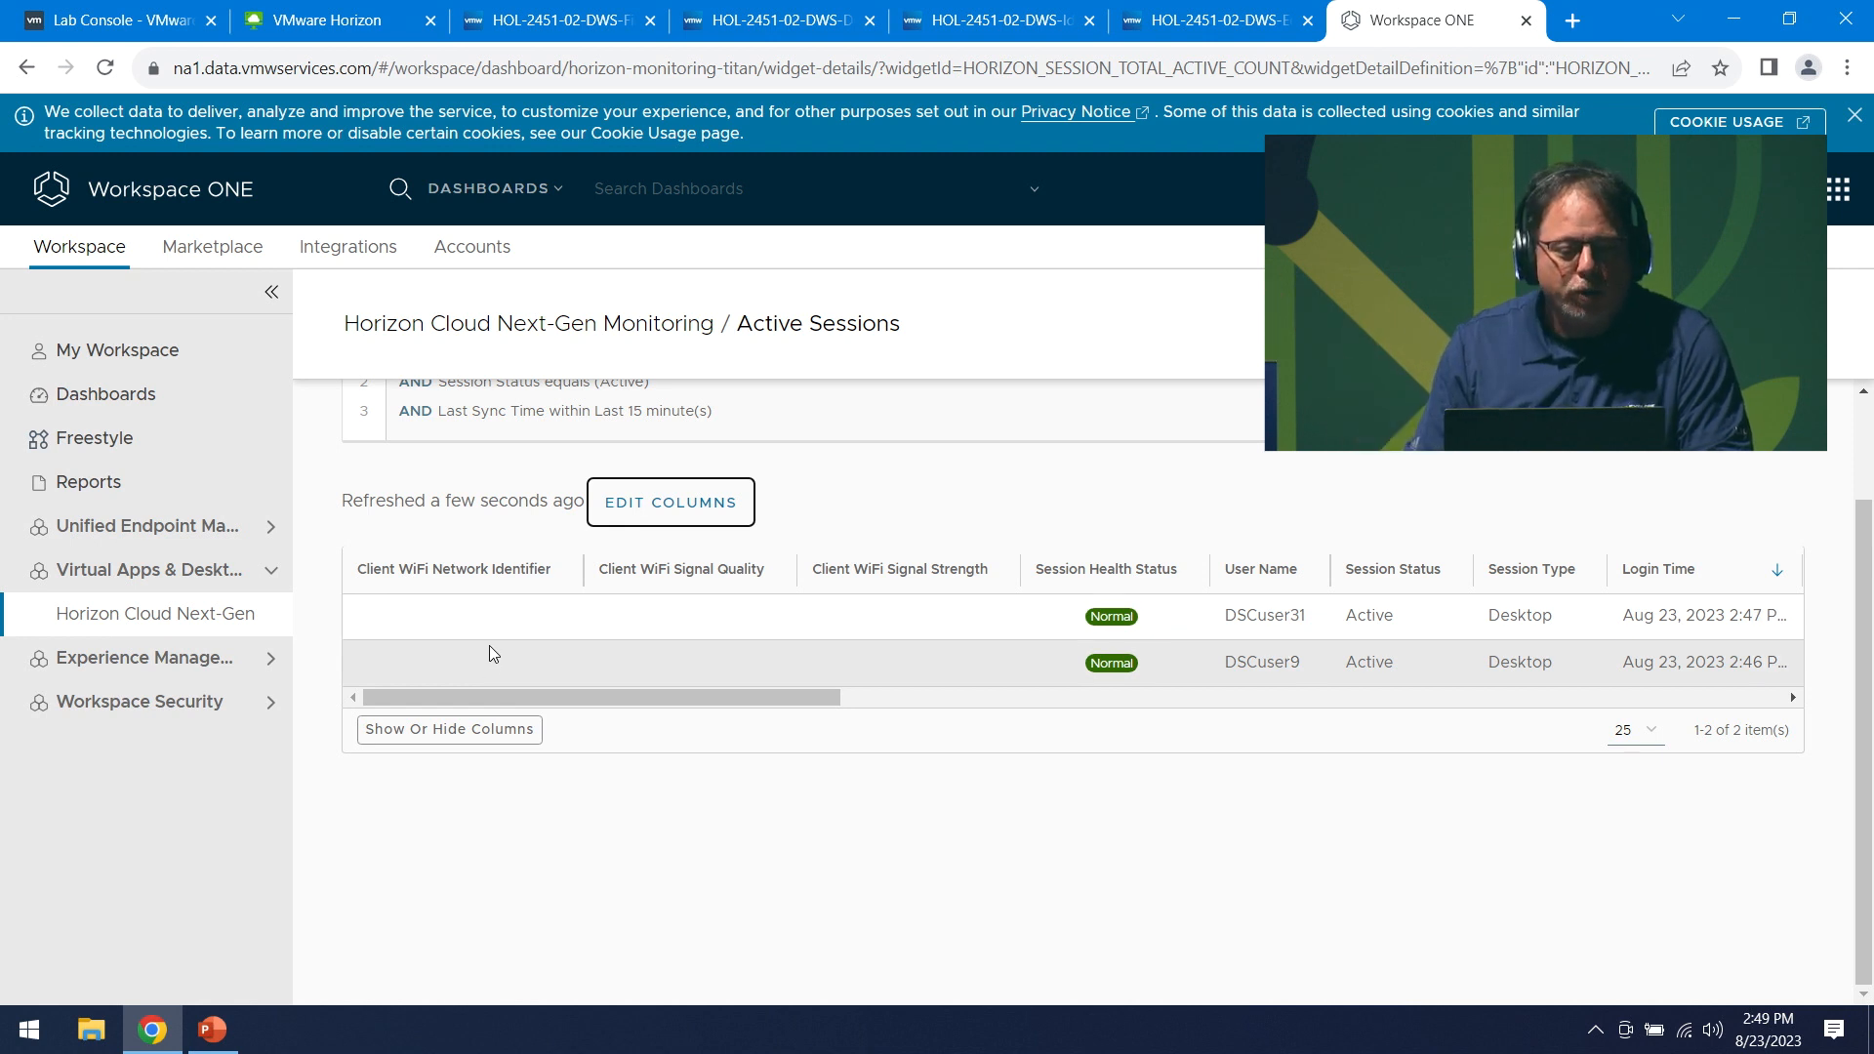
scroll(410, 527, up, 2)
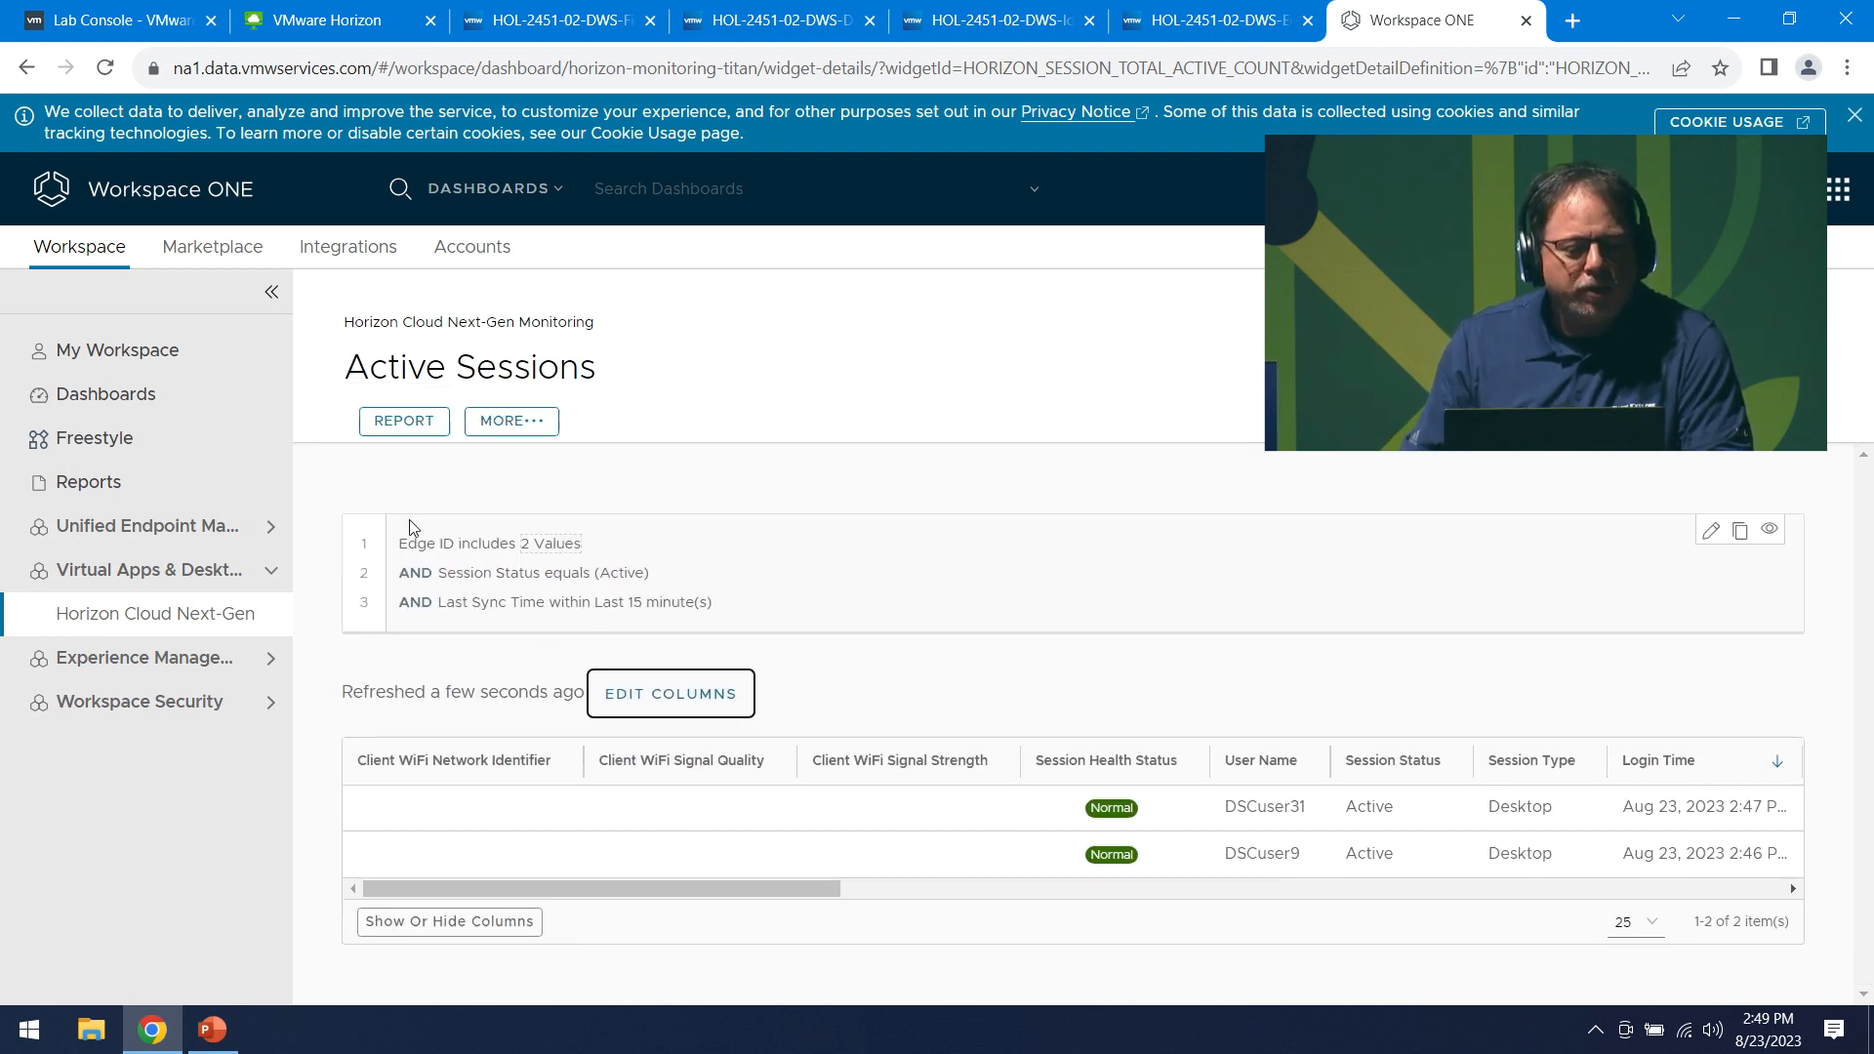
- Open the Total Sessions details from the Horizon Cloud Next-Gen monitoring dashboard
click(170, 616)
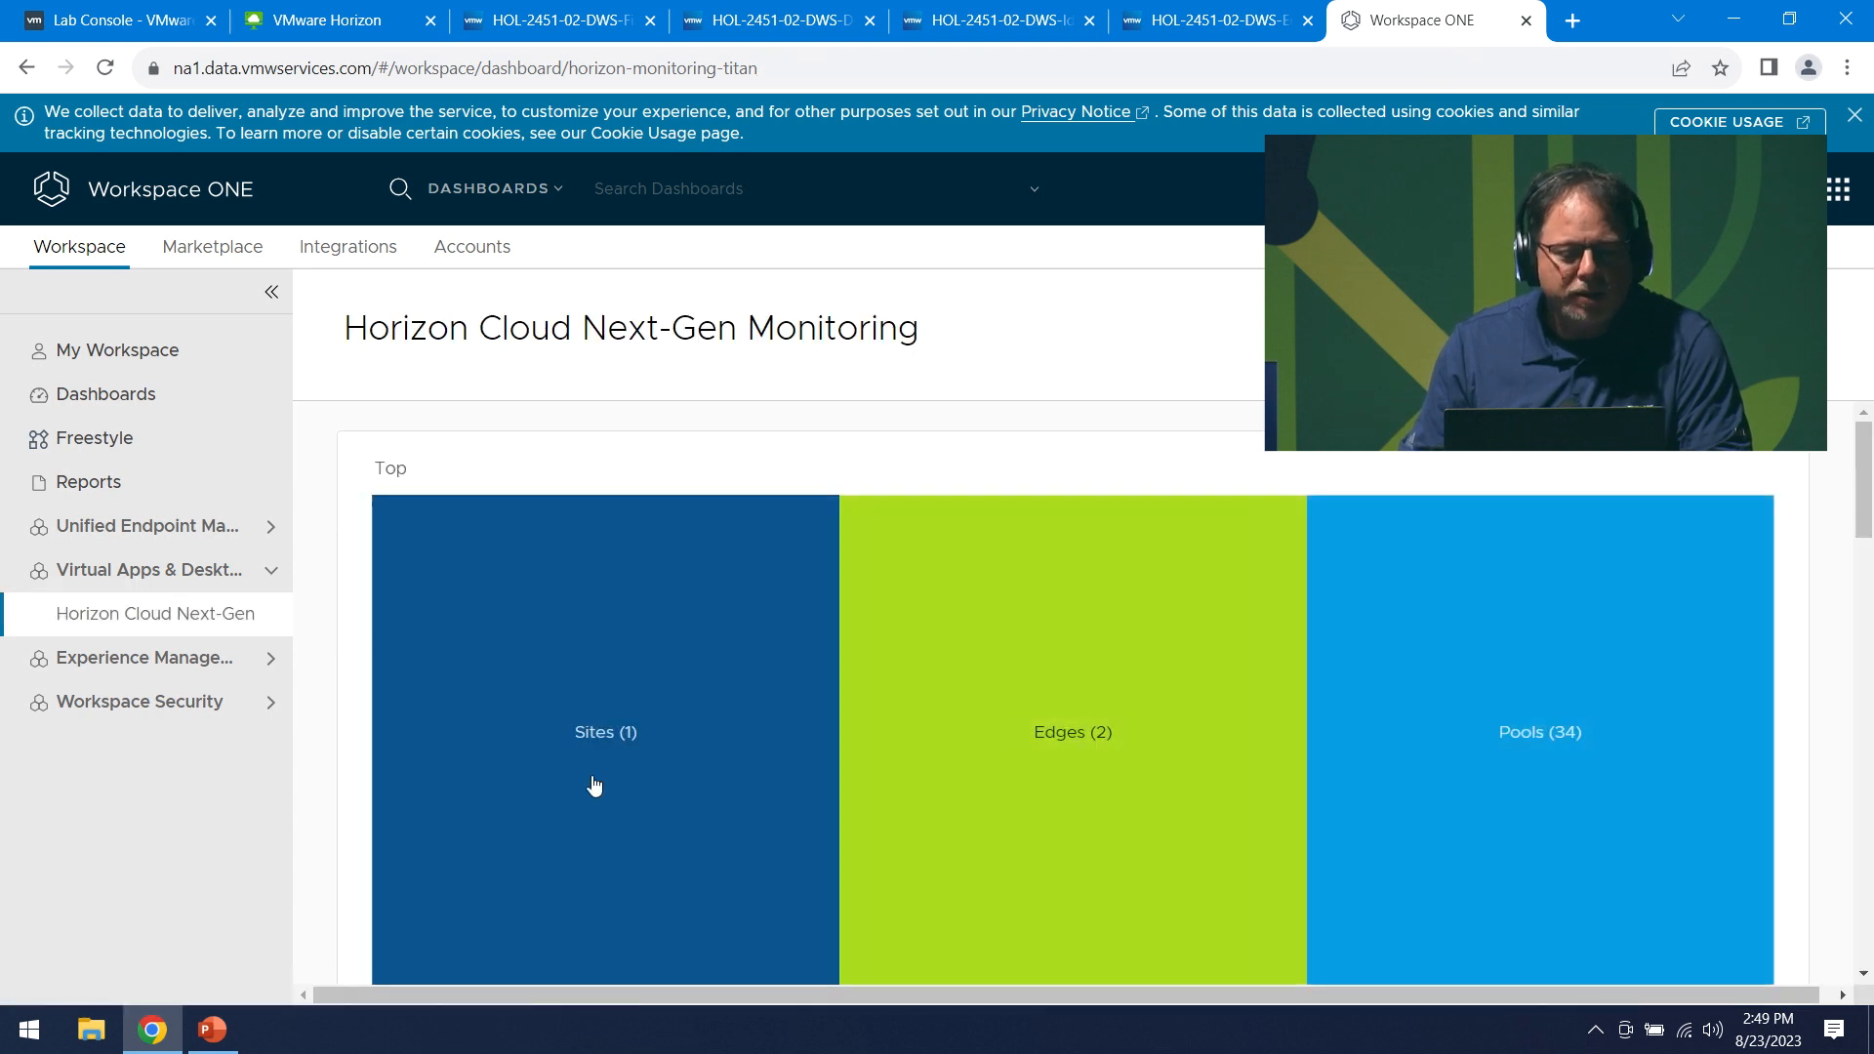
scroll(547, 761, down, 5)
click(381, 613)
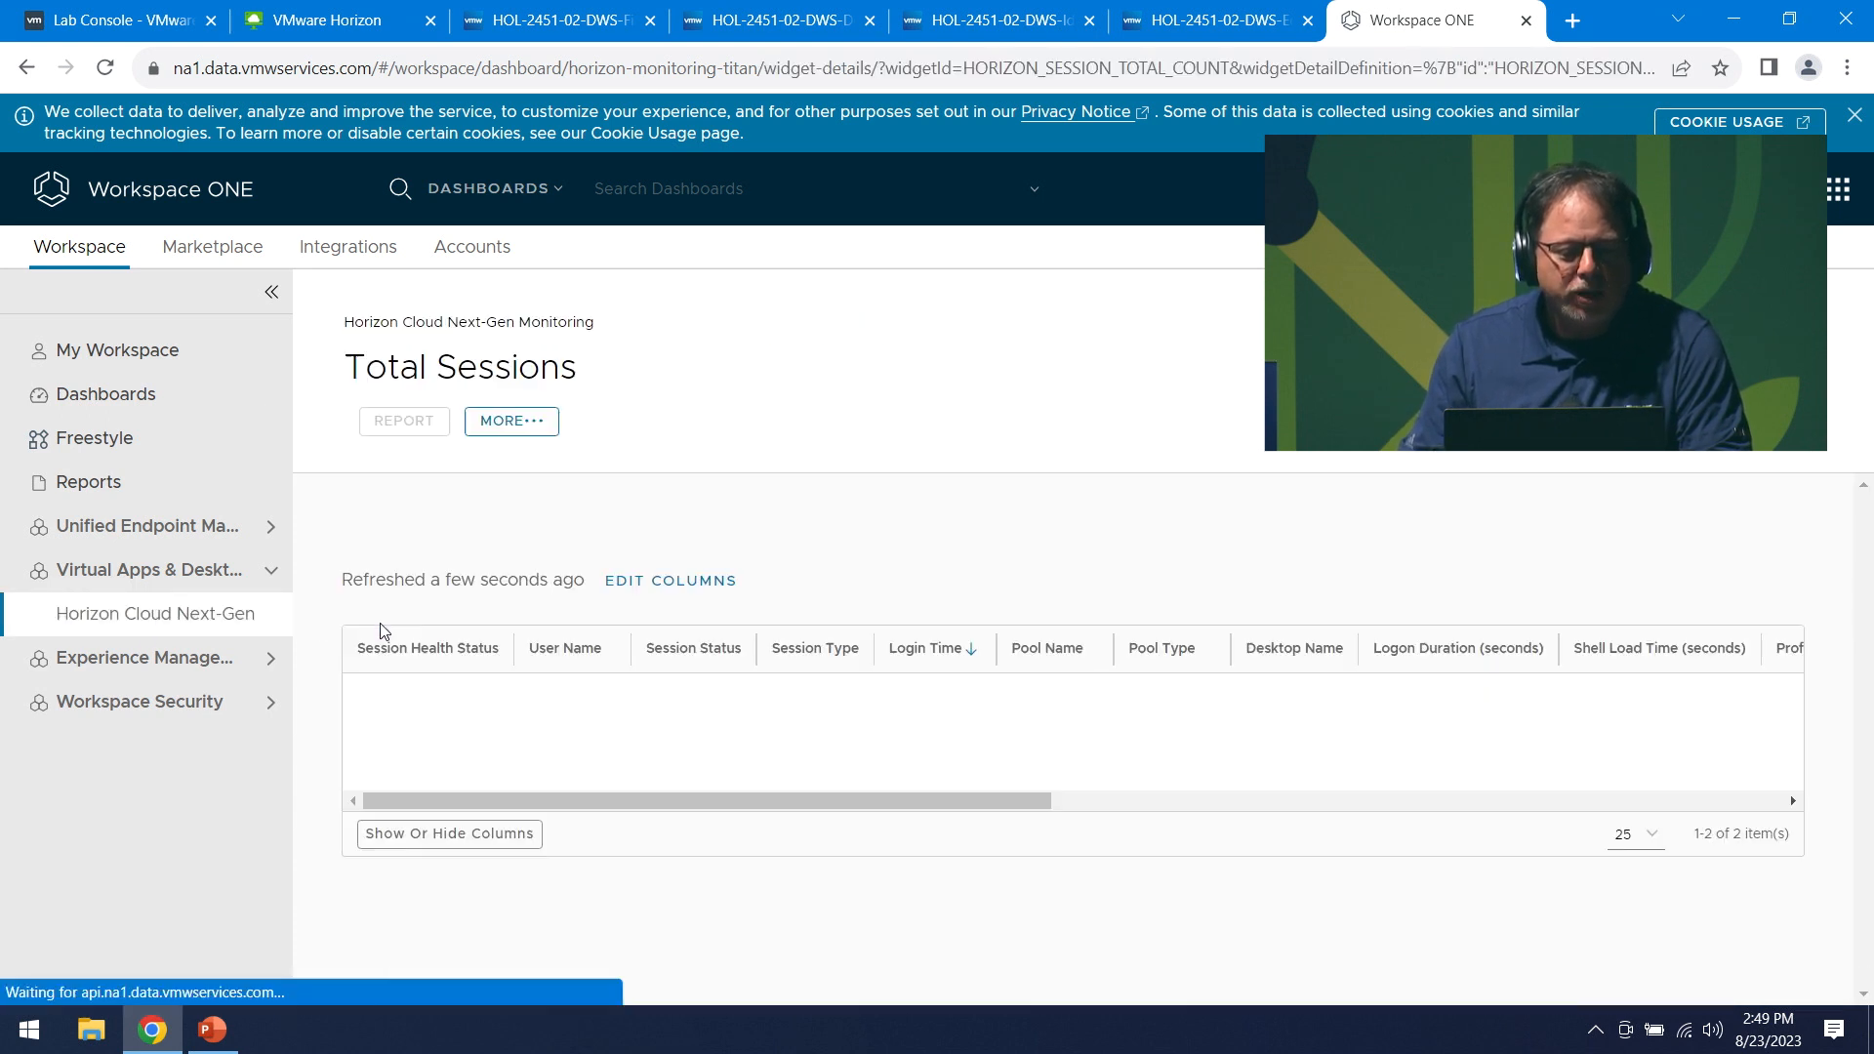
scroll(629, 796, down, 3)
scroll(636, 809, down, 2)
scroll(586, 683, up, 4)
- Add the Client WiFi Network Identifier, Signal Quality and Signal Strength columns and save
click(619, 693)
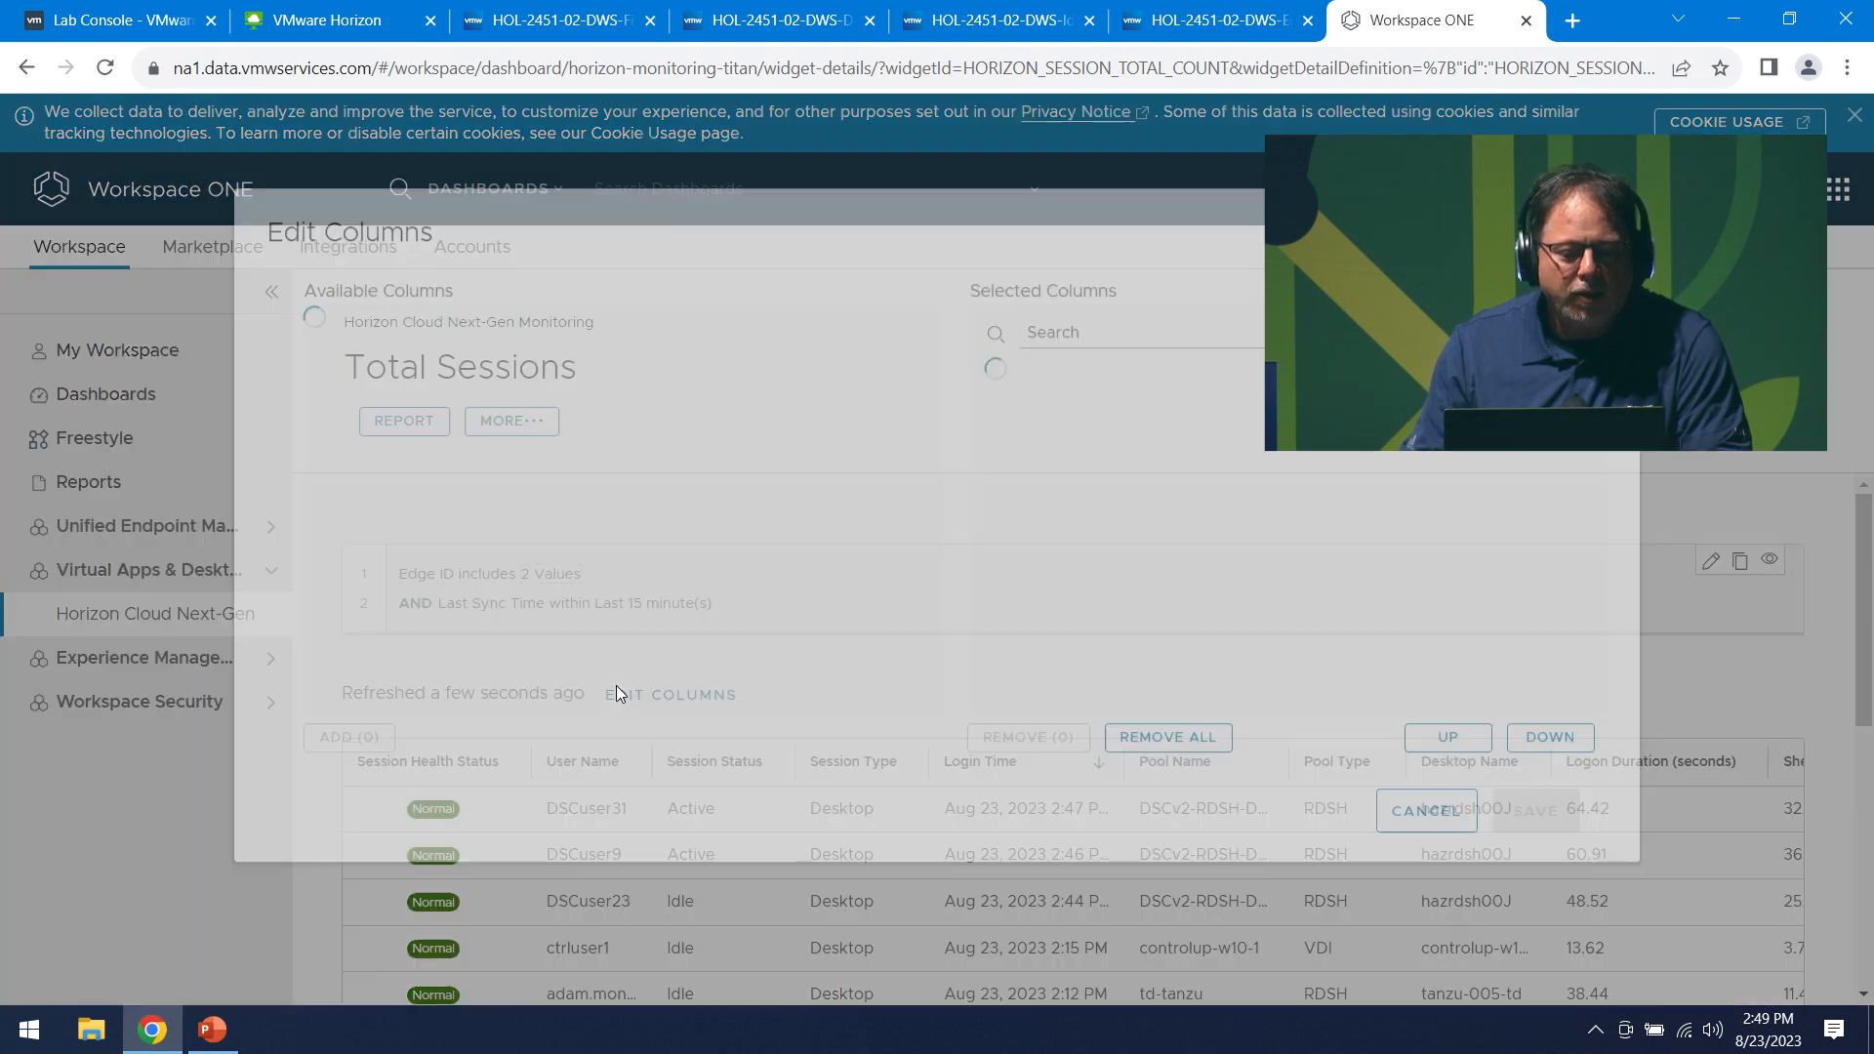
scroll(483, 619, down, 5)
scroll(479, 621, down, 1)
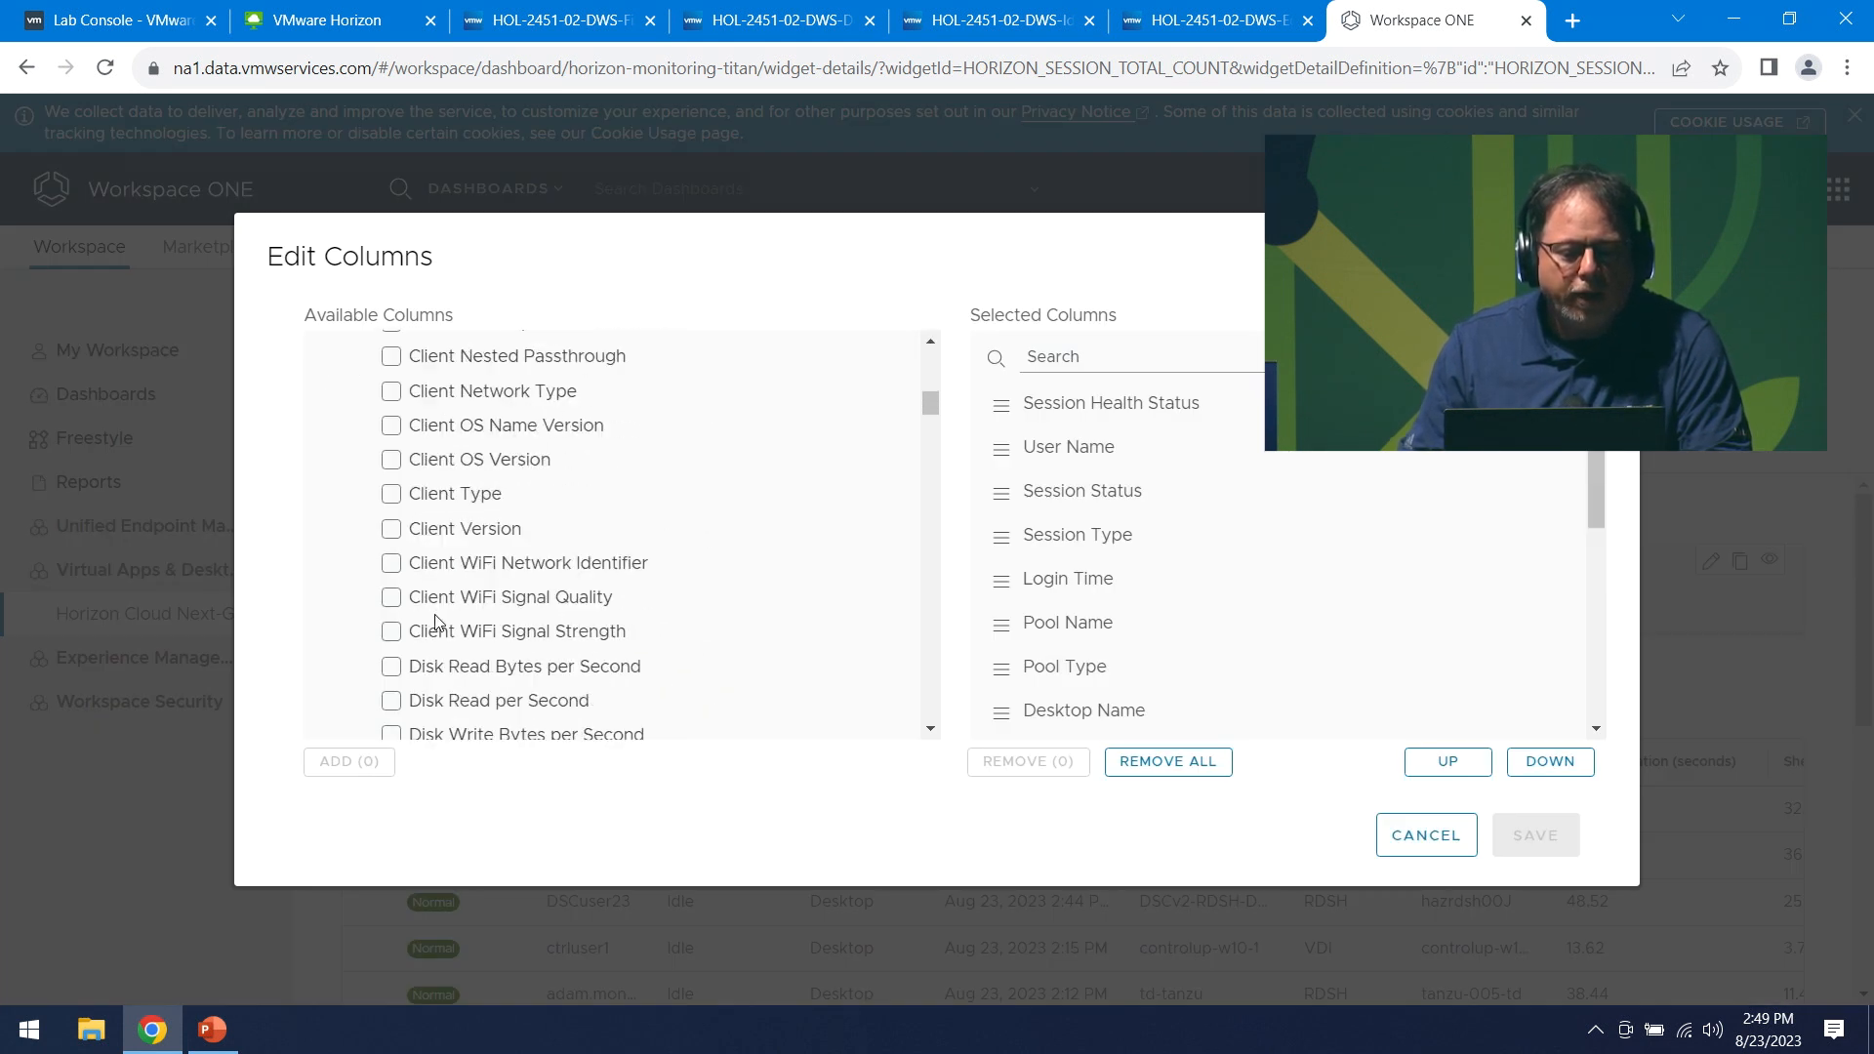
click(391, 564)
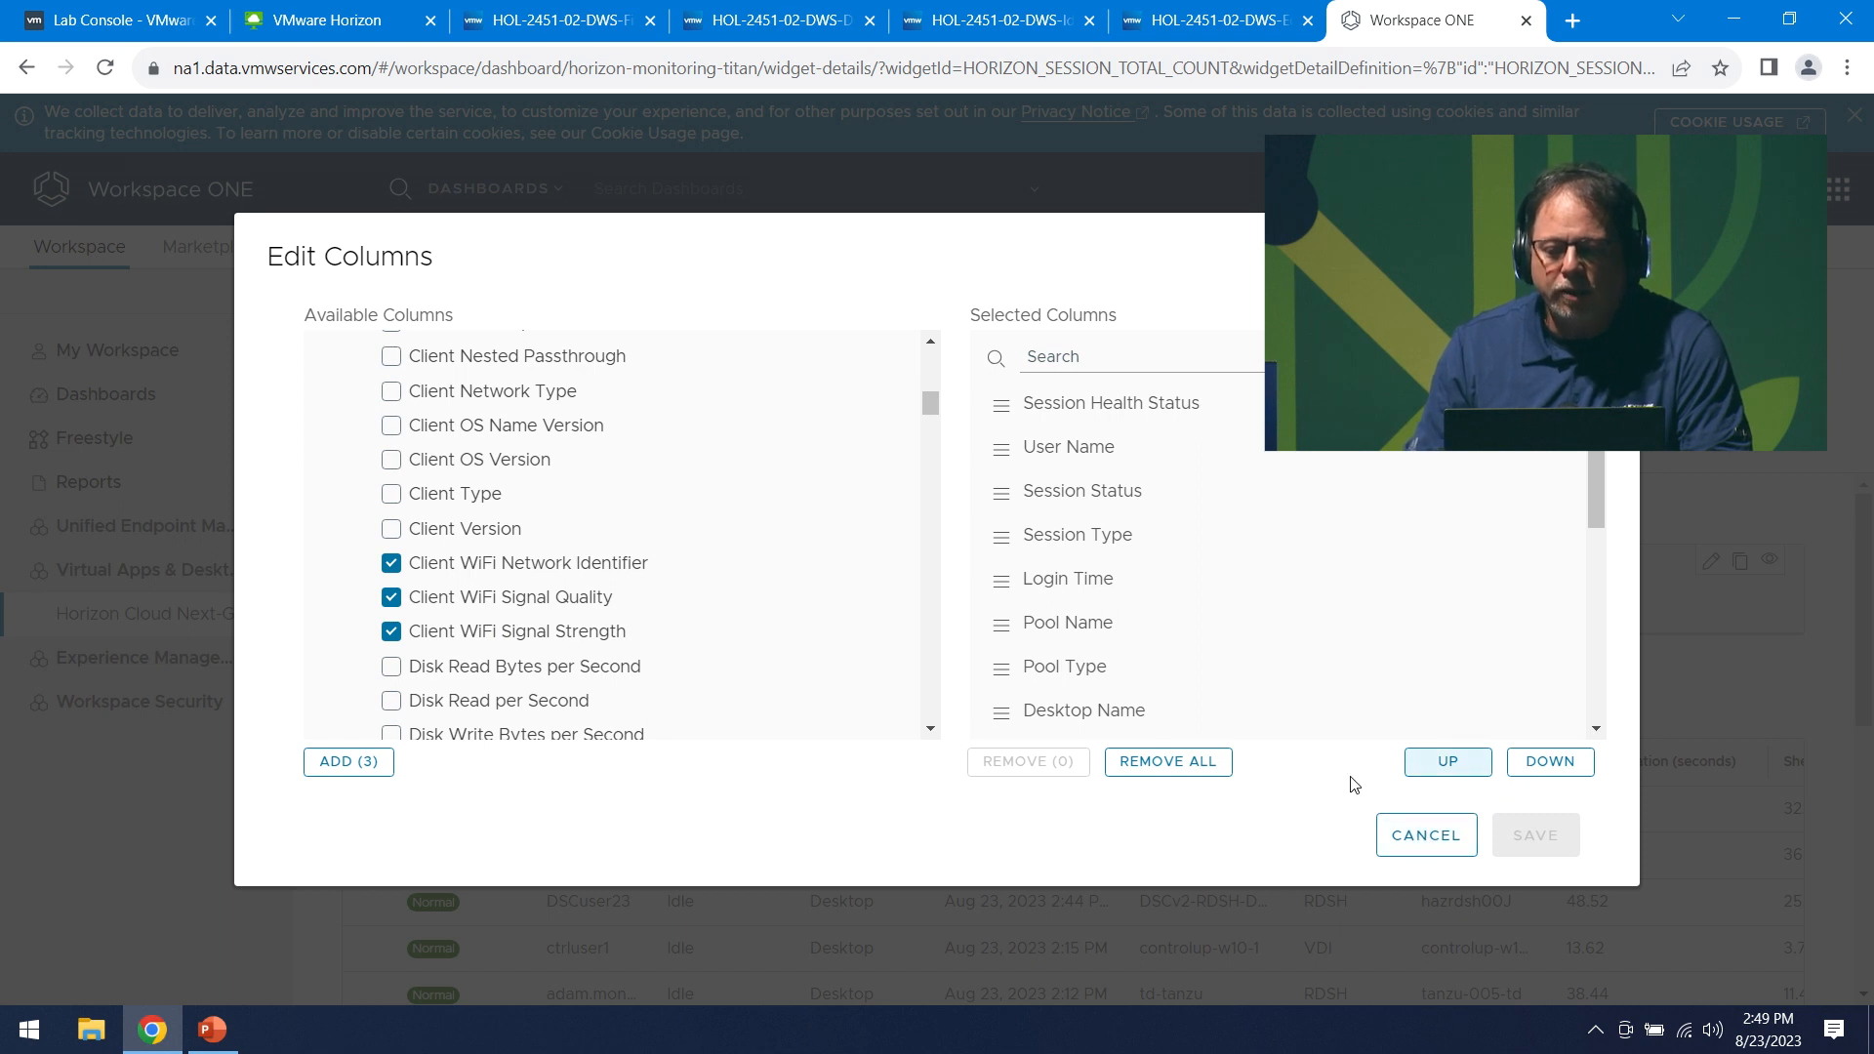
click(361, 764)
click(1508, 833)
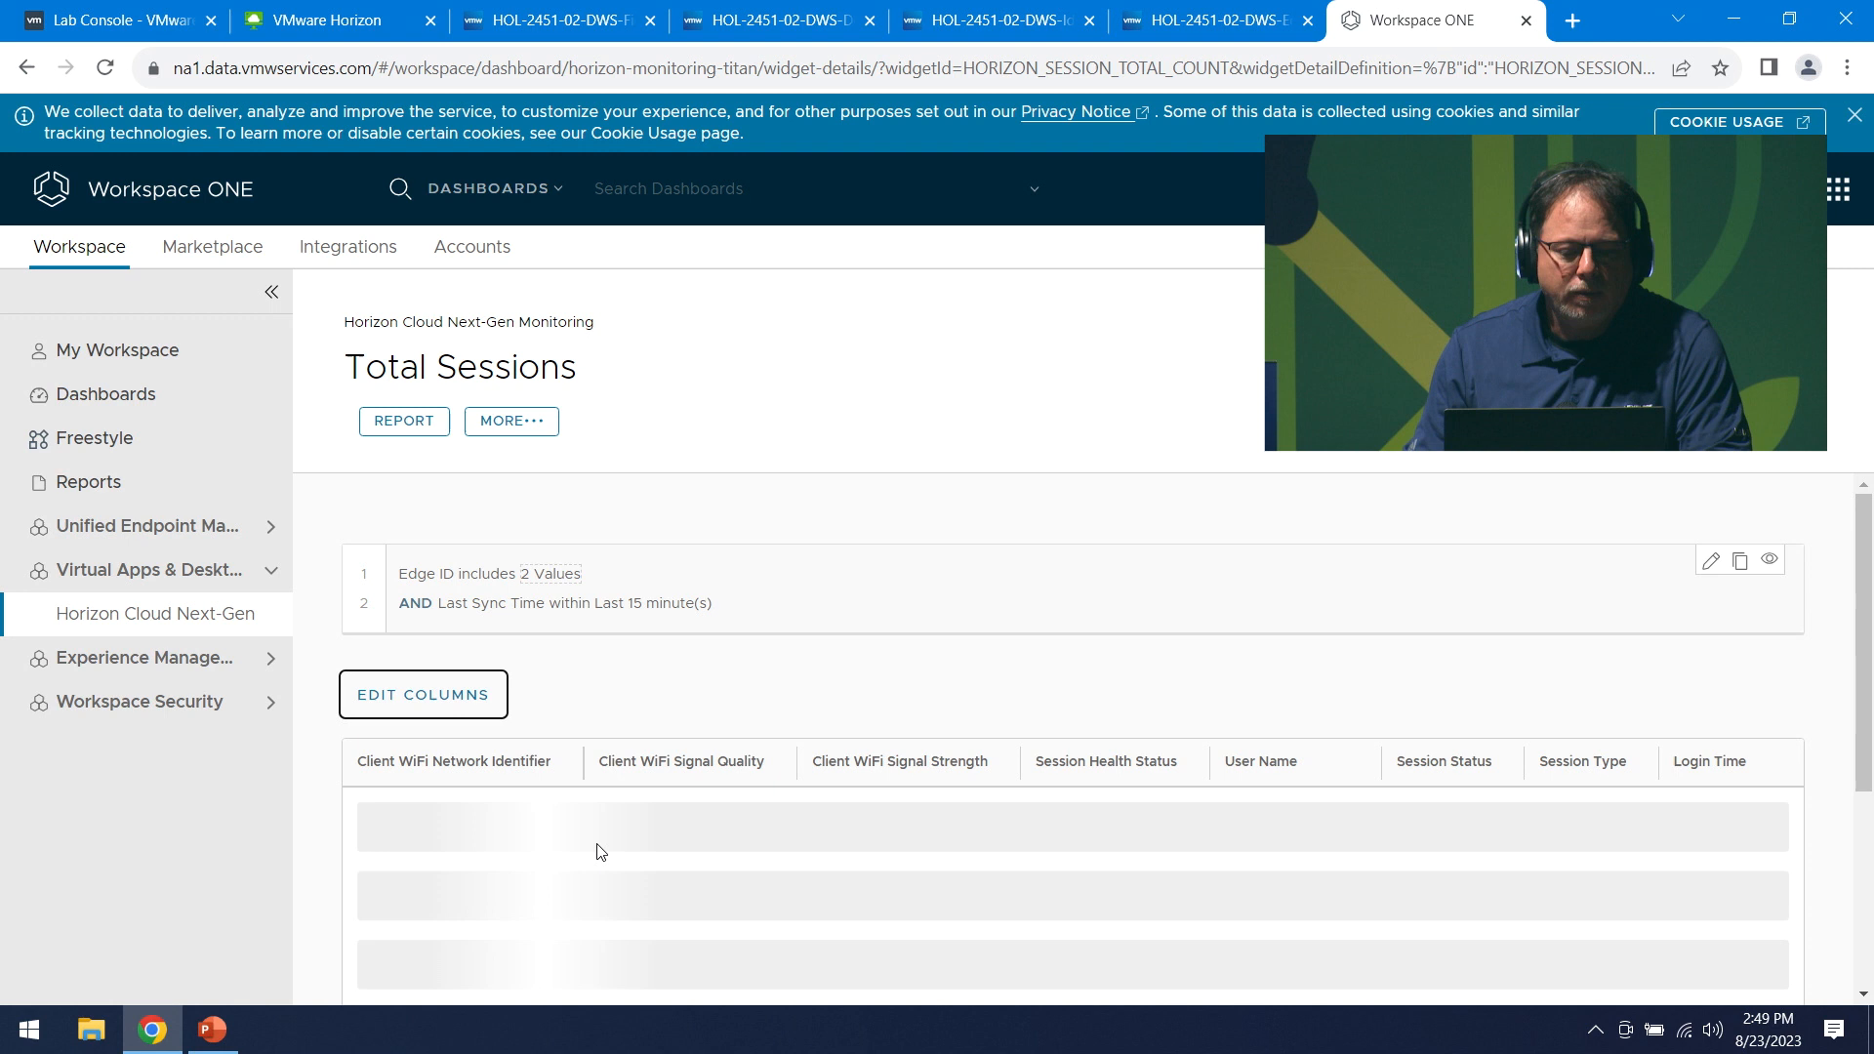
scroll(560, 839, down, 3)
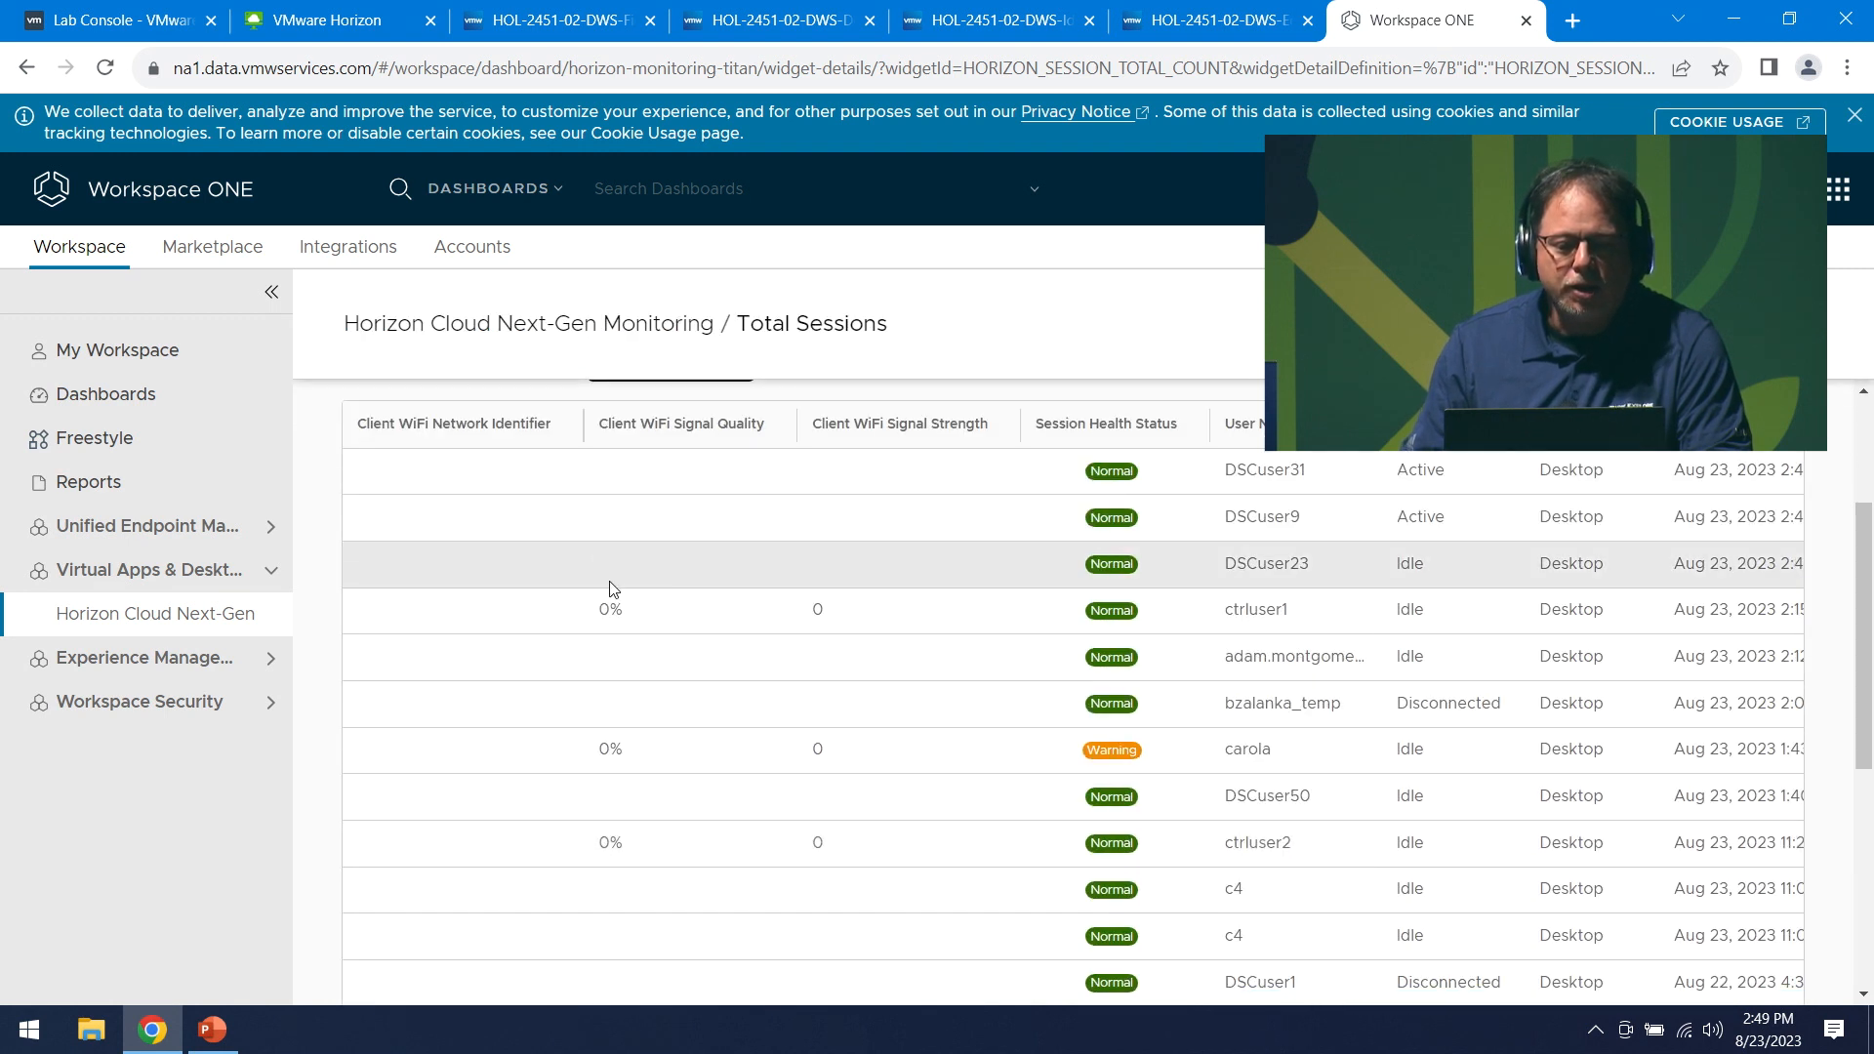
scroll(789, 712, down, 3)
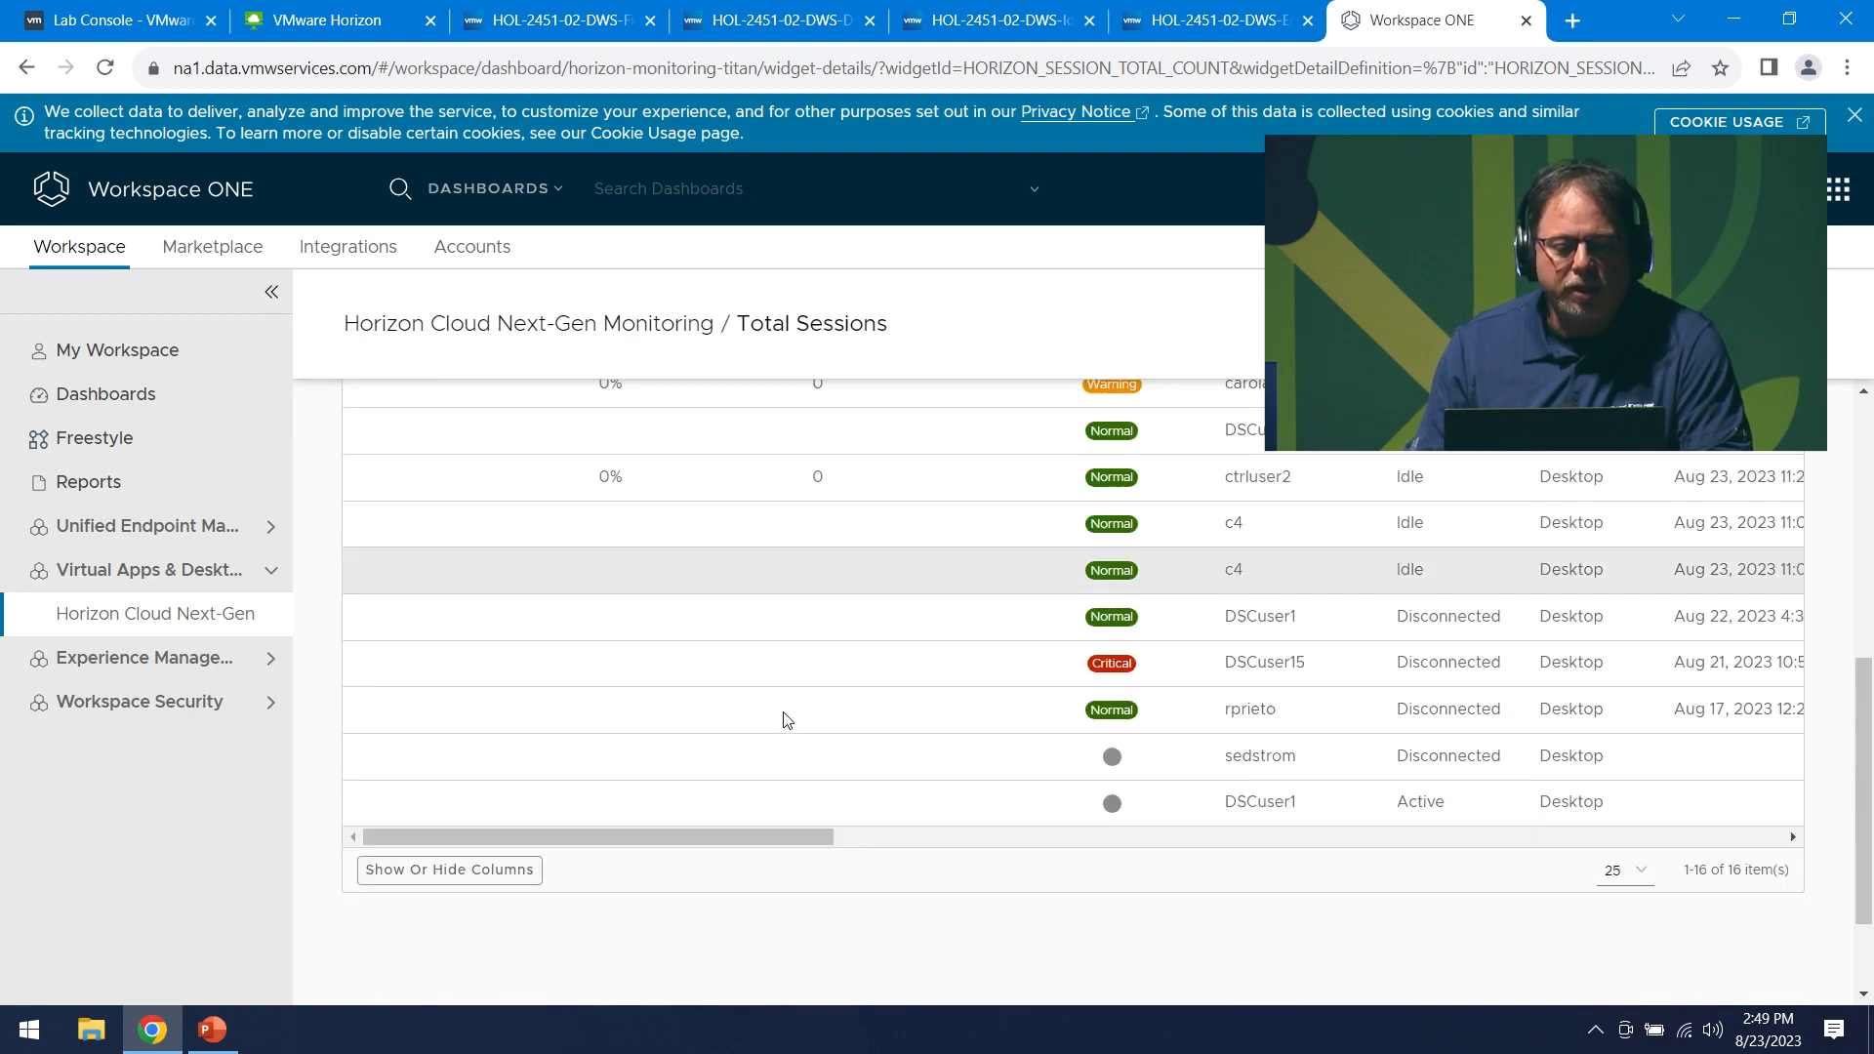
scroll(920, 649, up, 5)
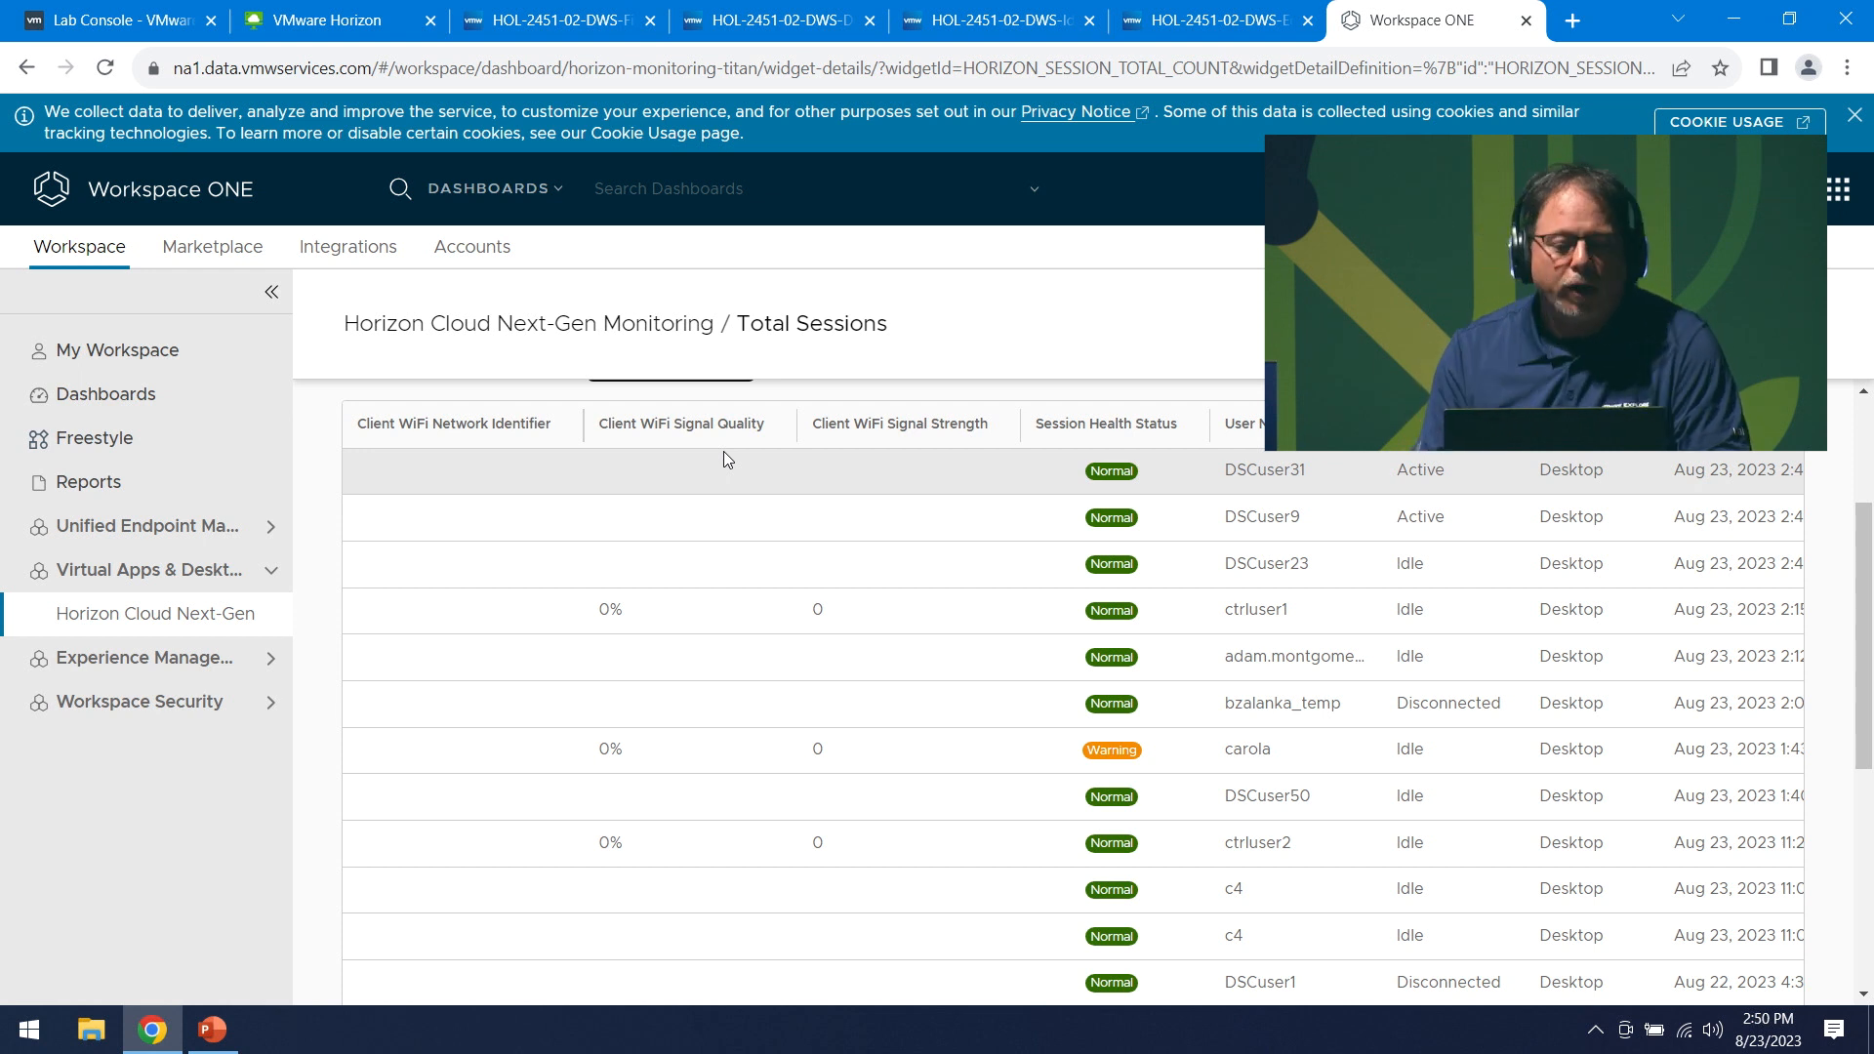
- Open the full Number Of Sessions Over Time dashboard from Horizon Cloud Next-Gen monitoring
click(146, 613)
scroll(918, 640, down, 5)
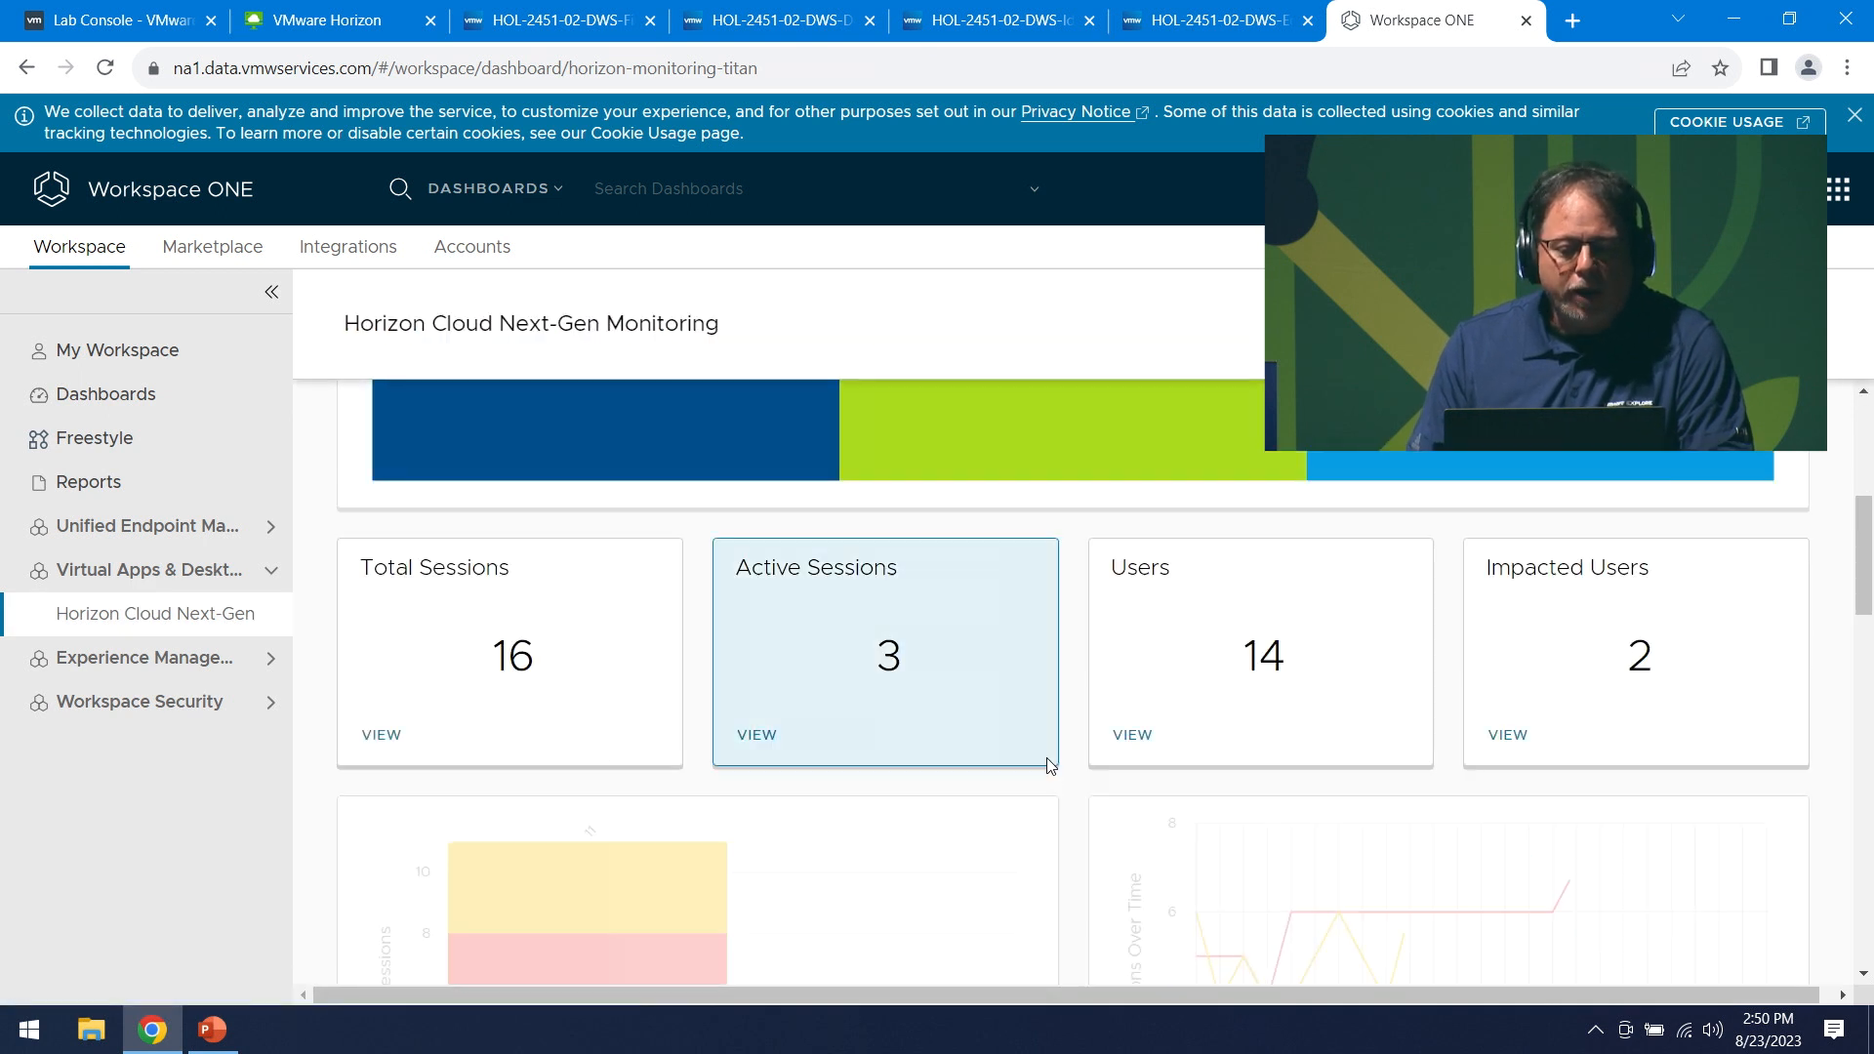
scroll(1008, 790, down, 3)
scroll(742, 693, down, 1)
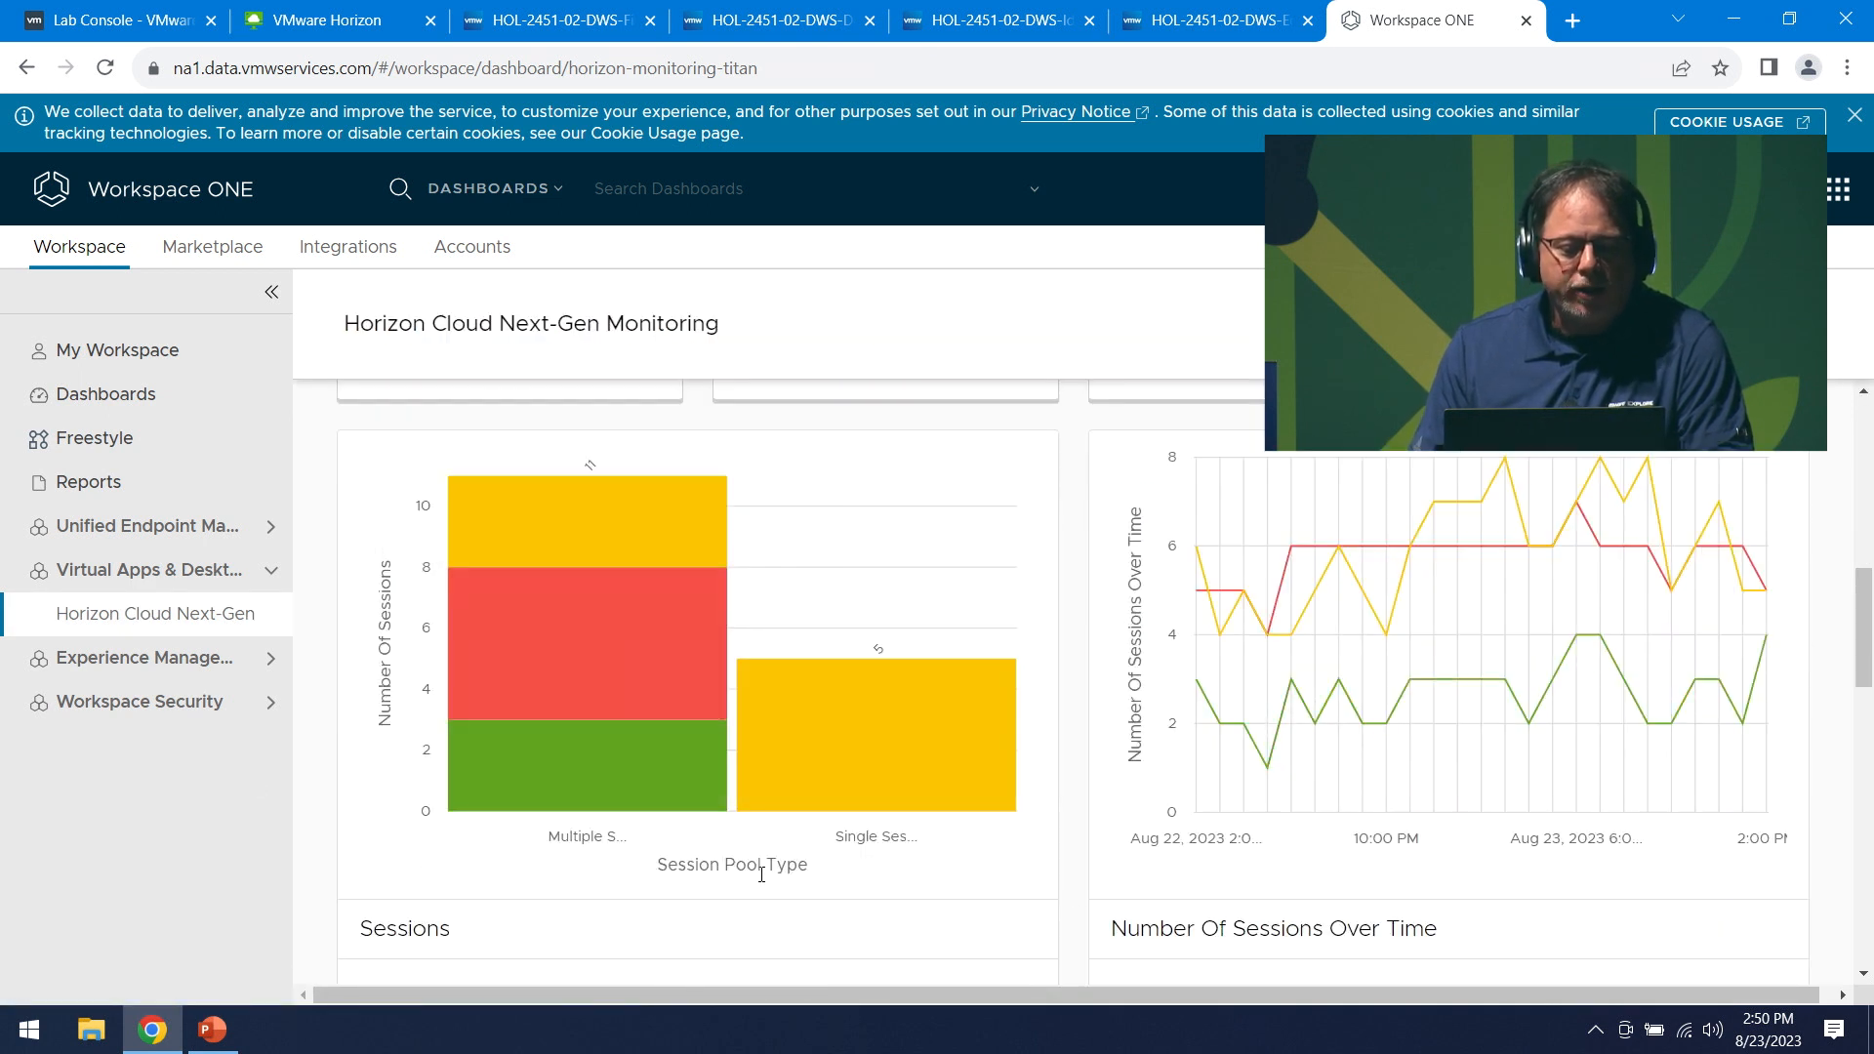
scroll(758, 869, down, 1)
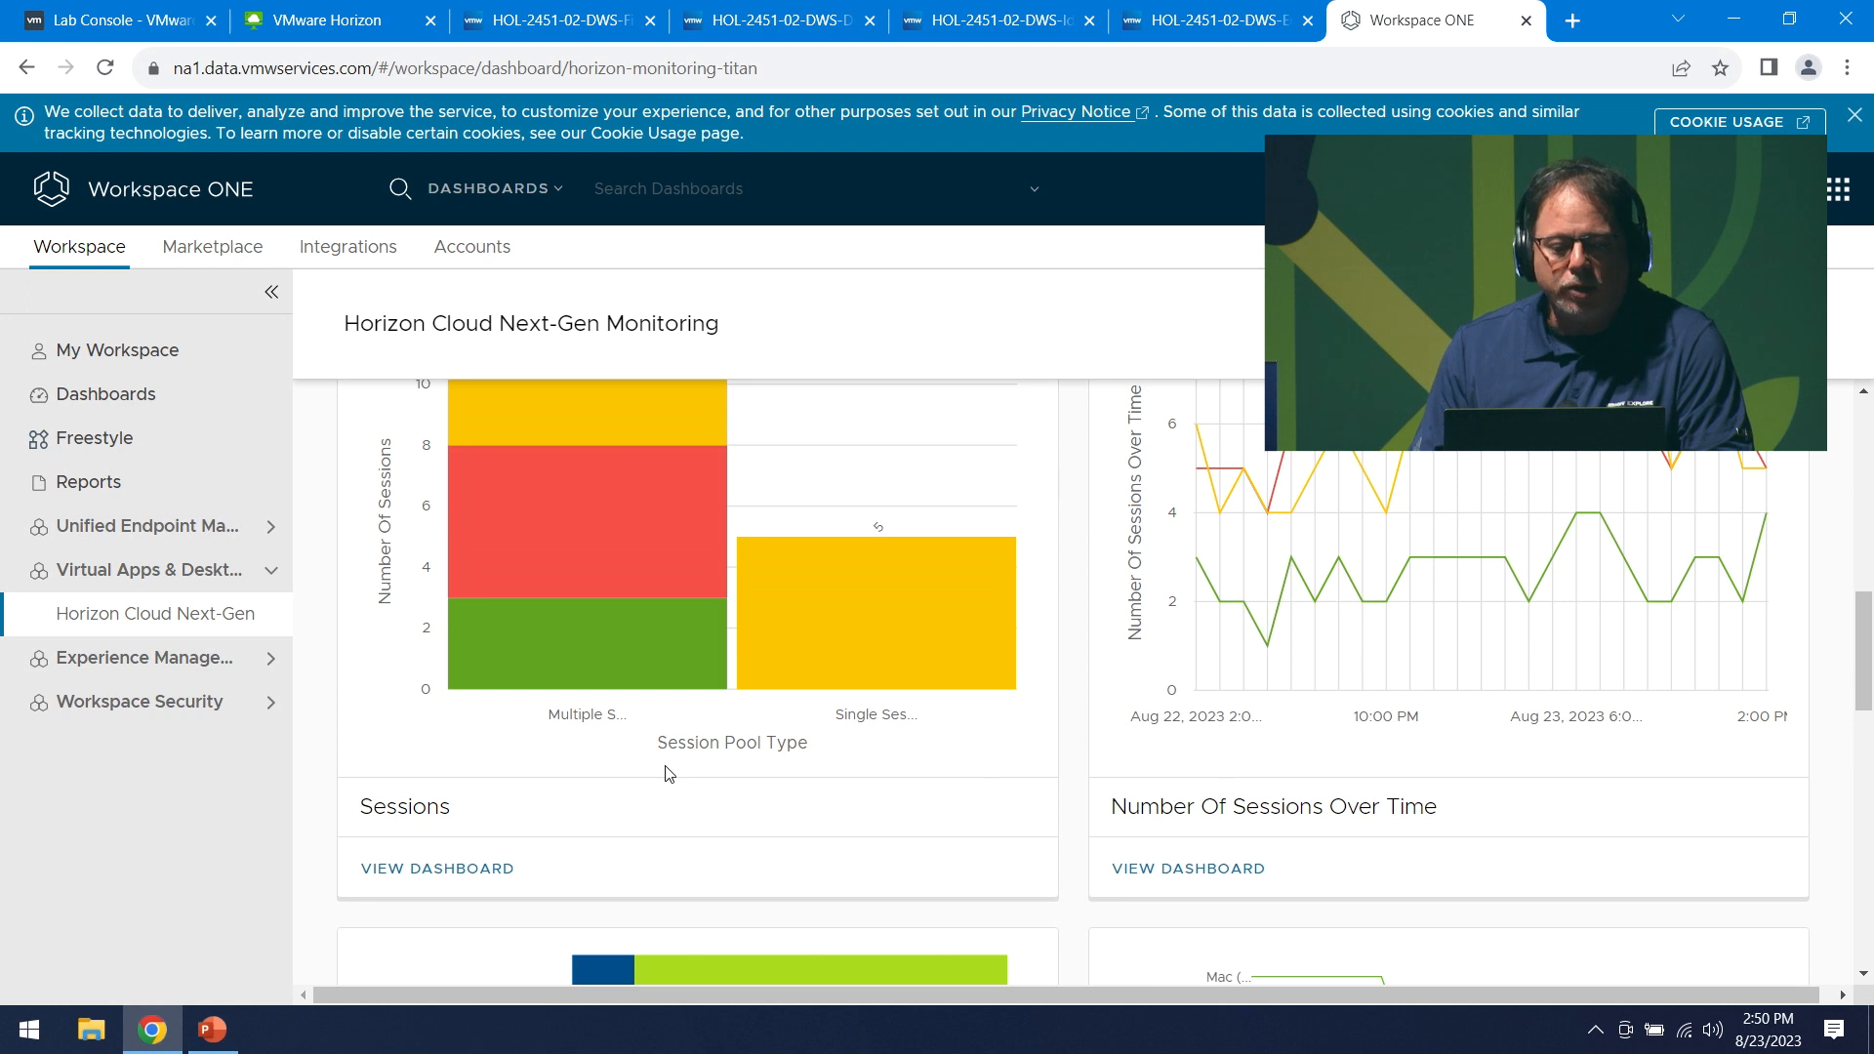
mouse_move(820, 592)
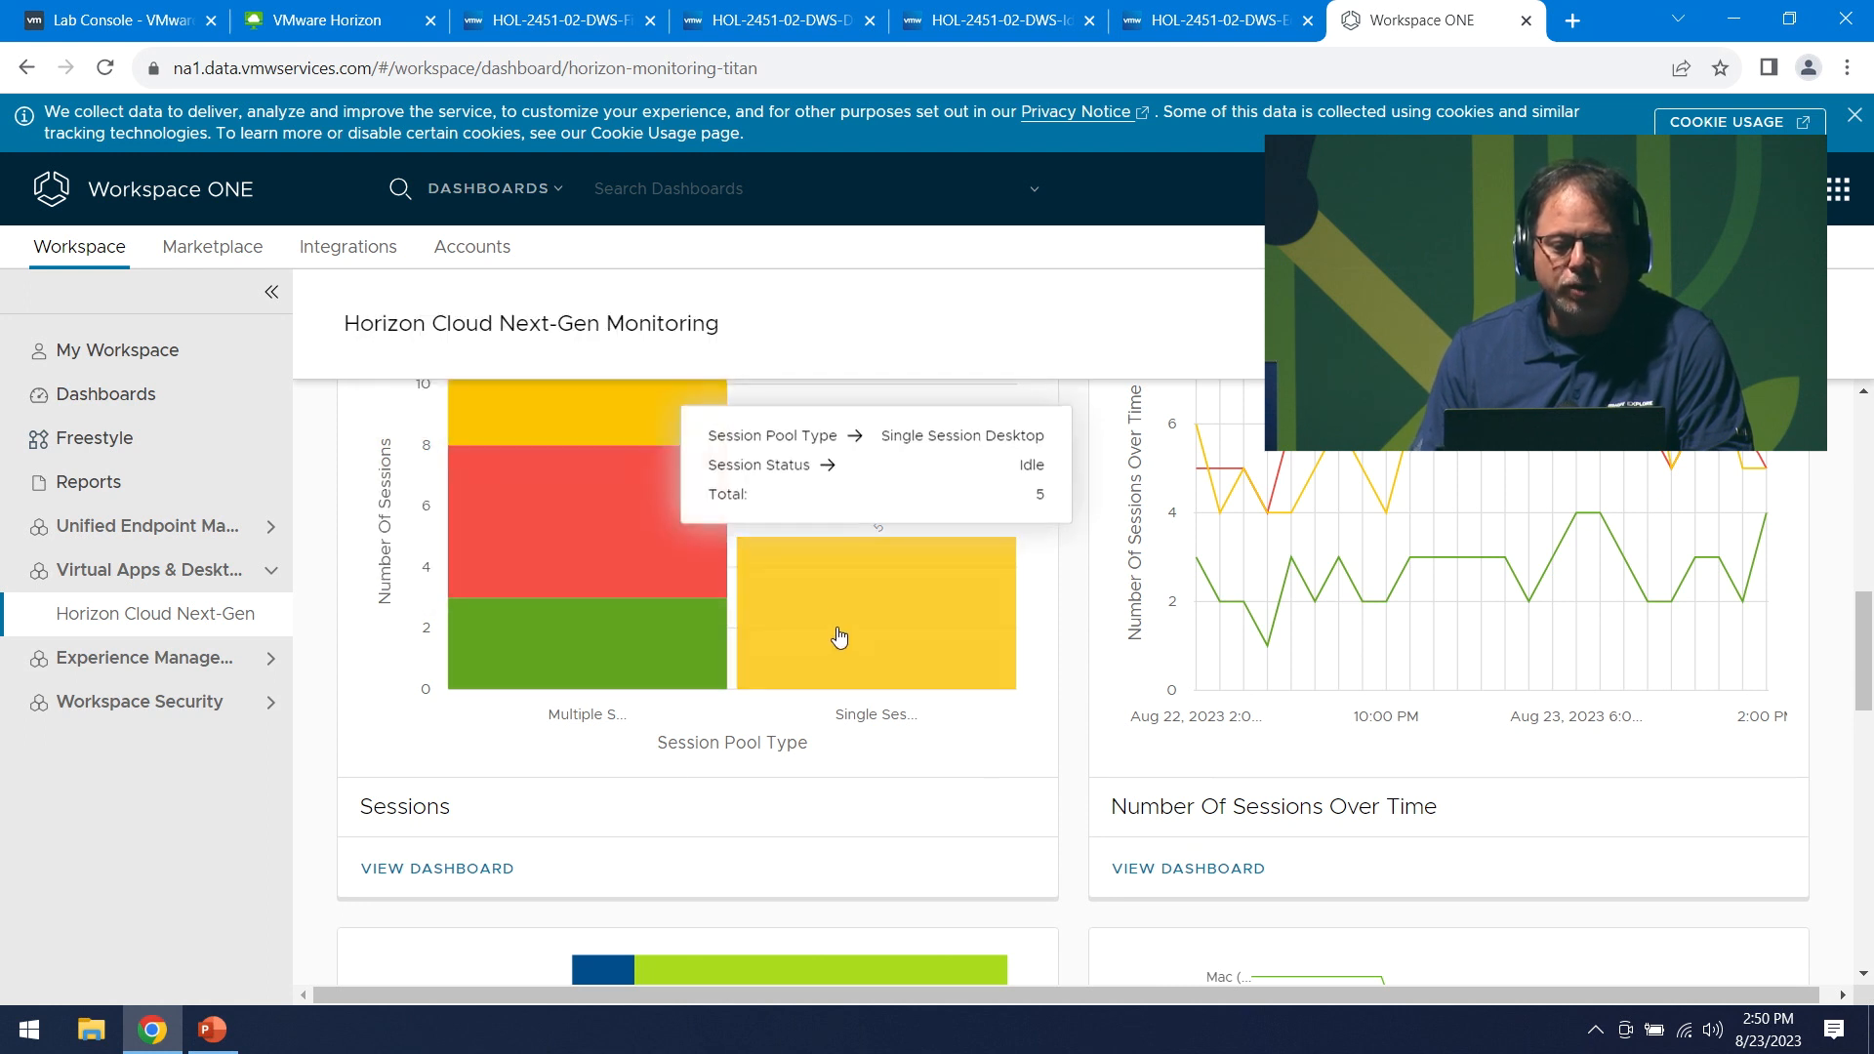
scroll(1415, 635, up, 1)
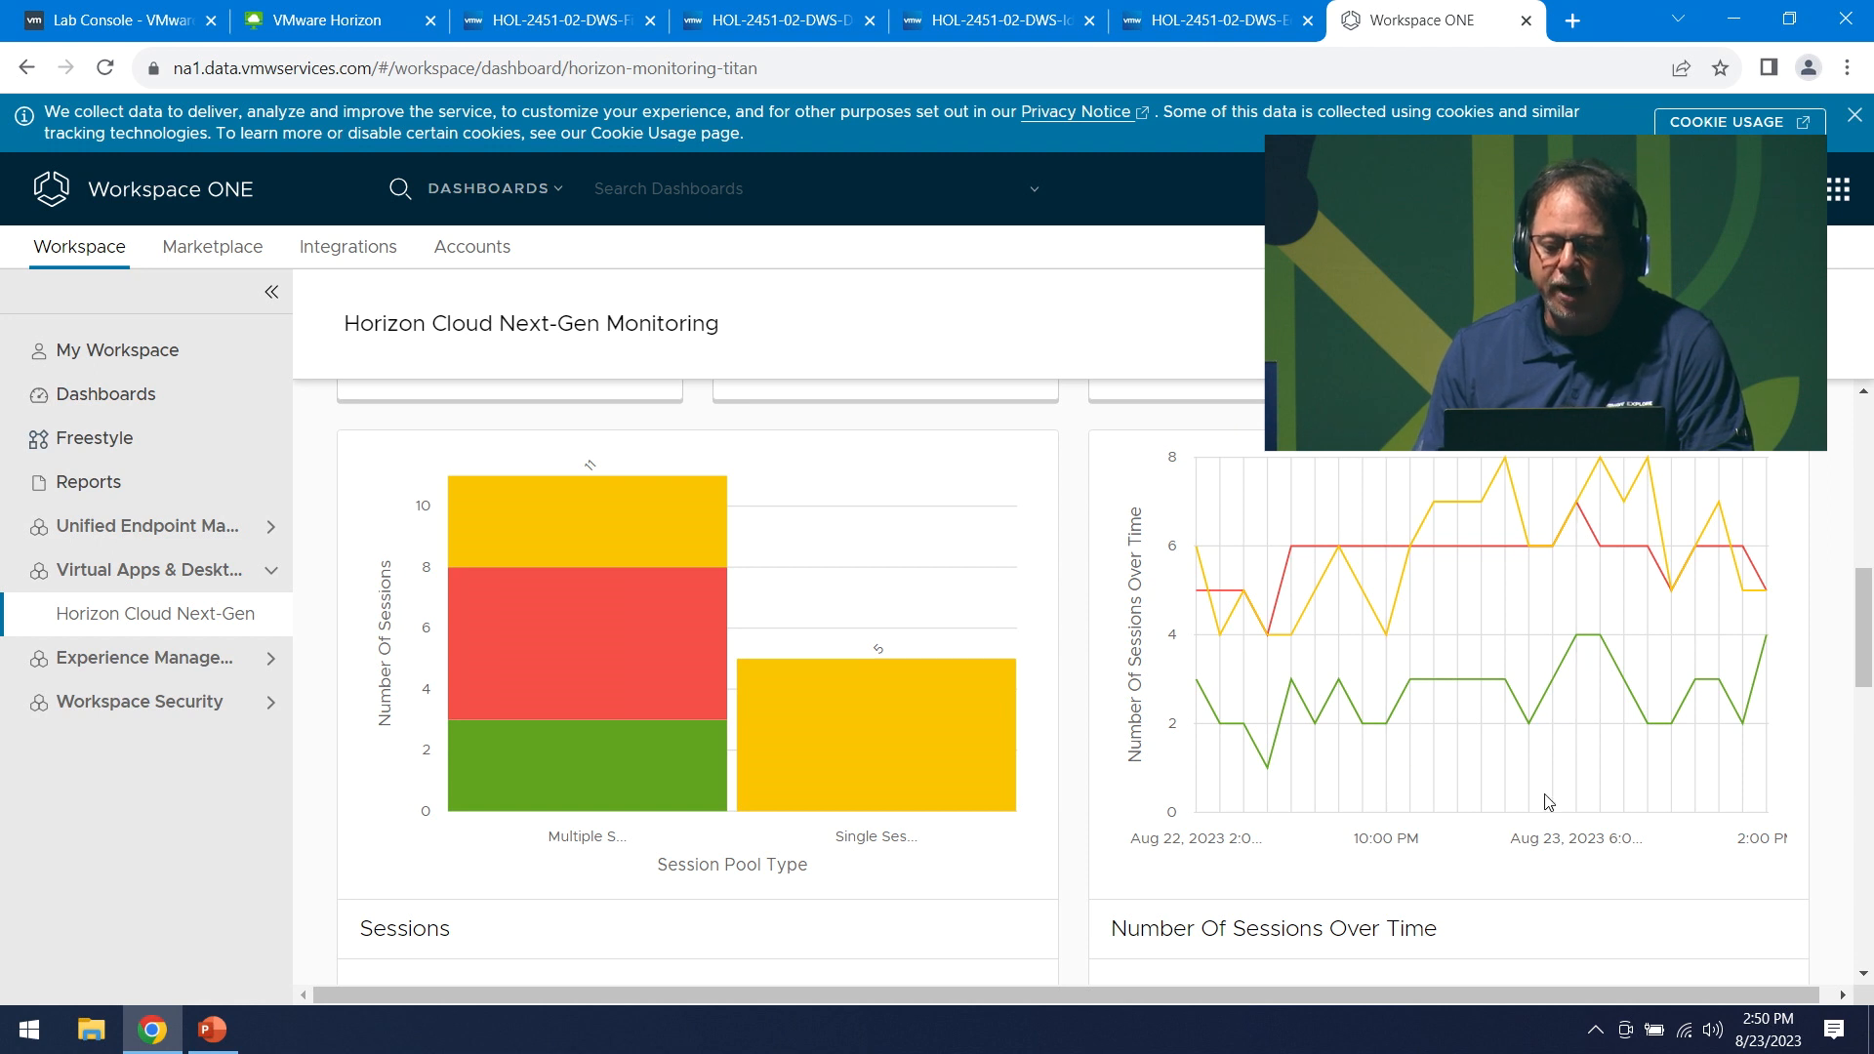
scroll(1545, 803, down, 1)
click(1203, 853)
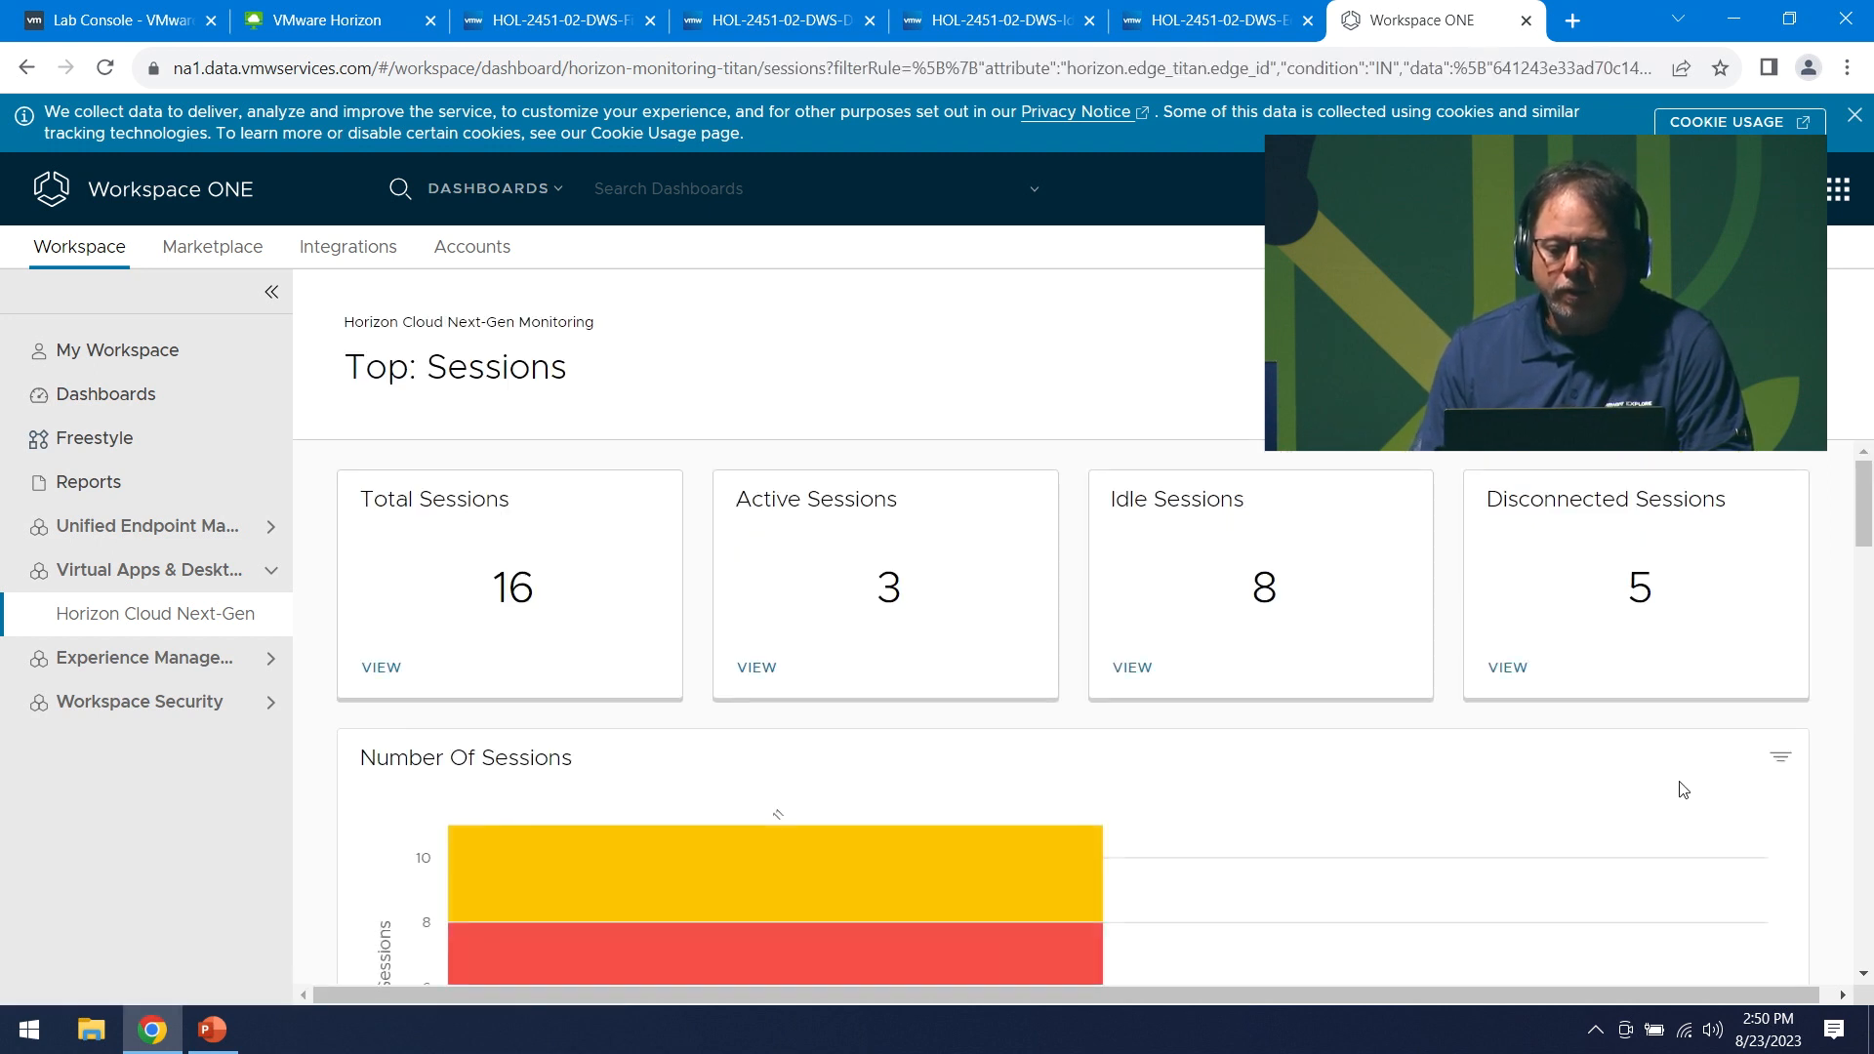
- Filter the sessions-over-time chart to Last 14 days, then go back to Horizon Cloud Next-Gen
scroll(1678, 786, down, 2)
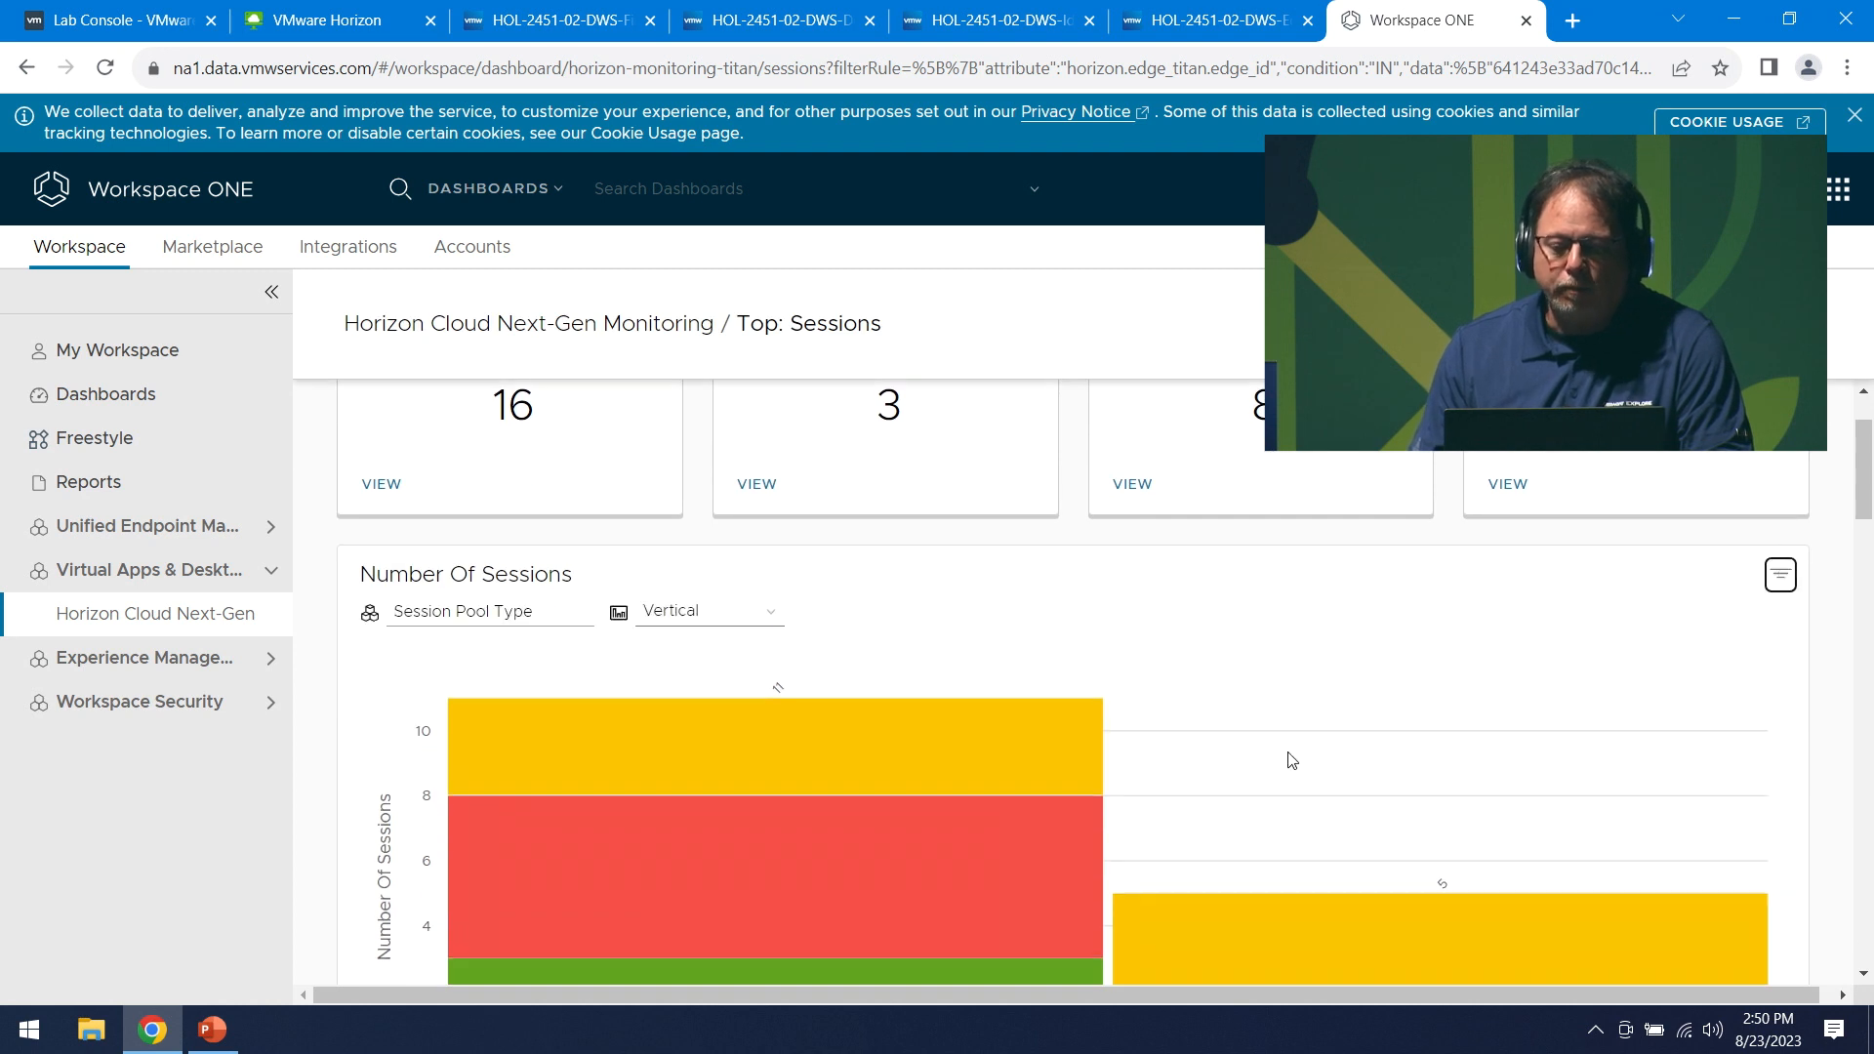
scroll(1292, 757, down, 8)
scroll(1719, 465, up, 3)
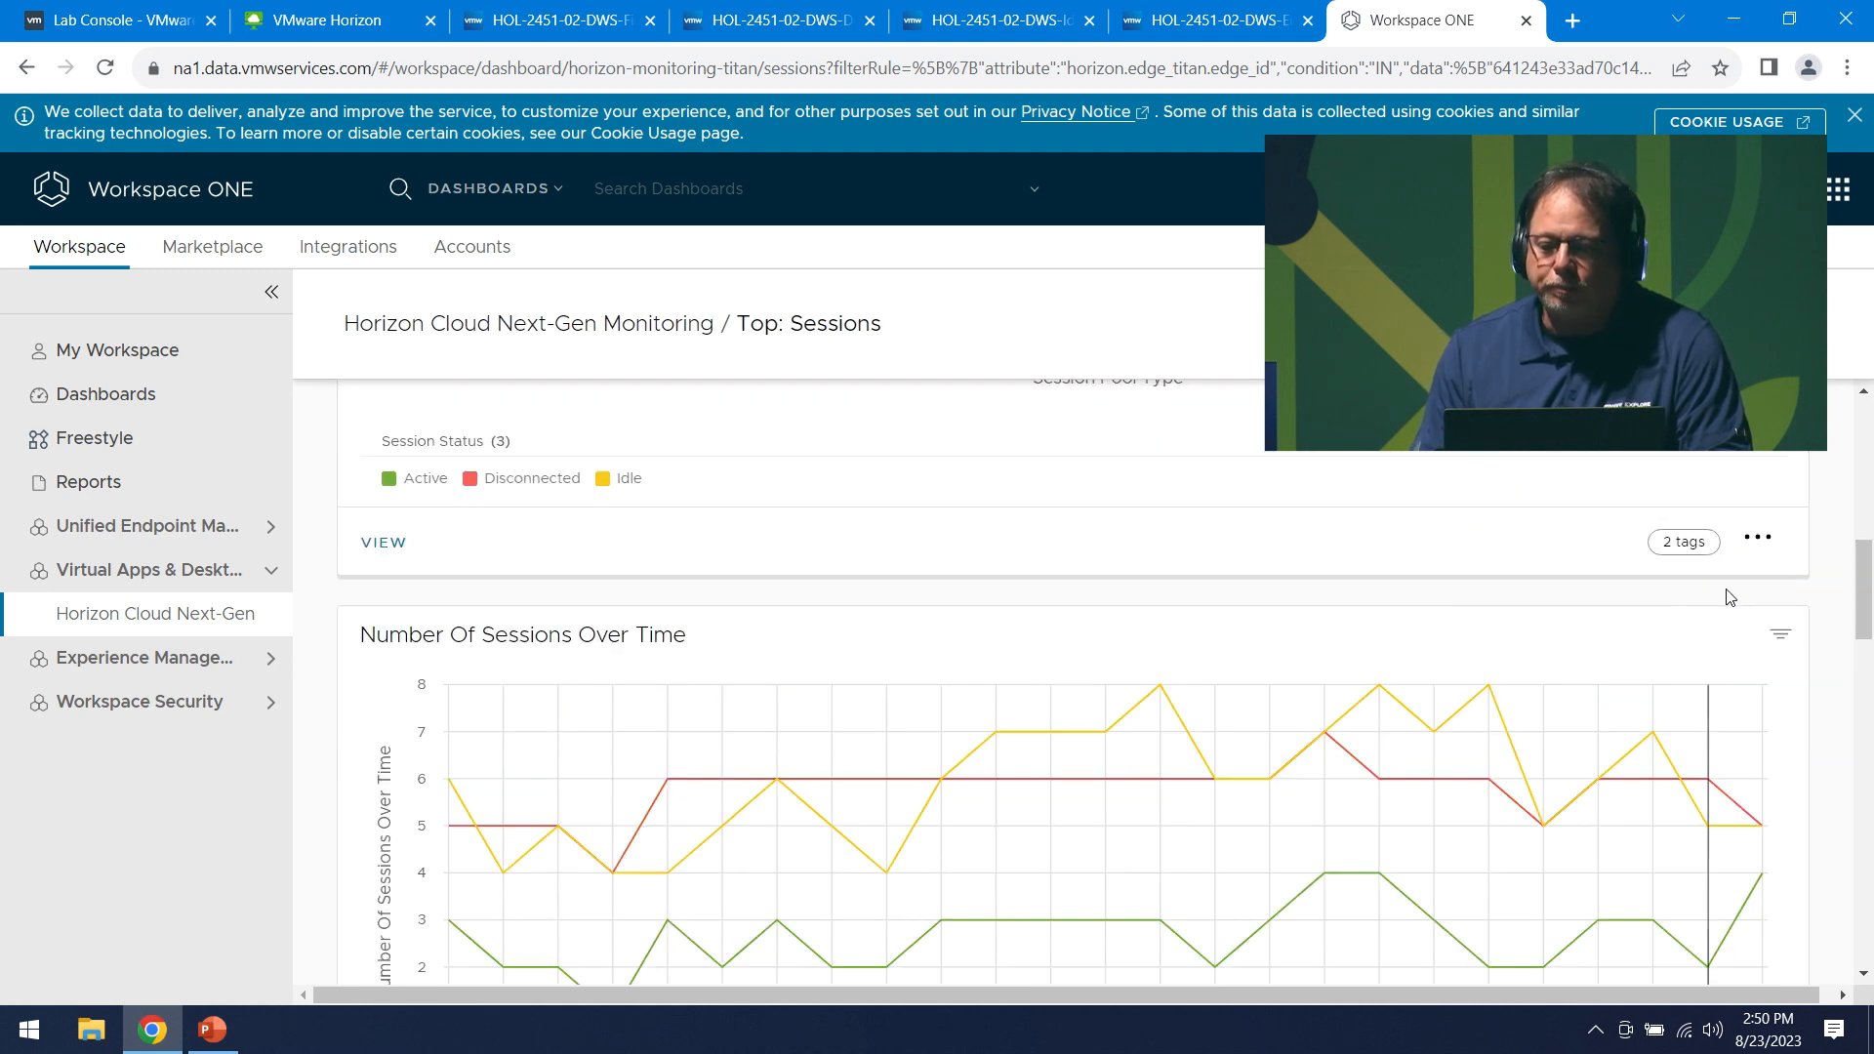
click(1781, 637)
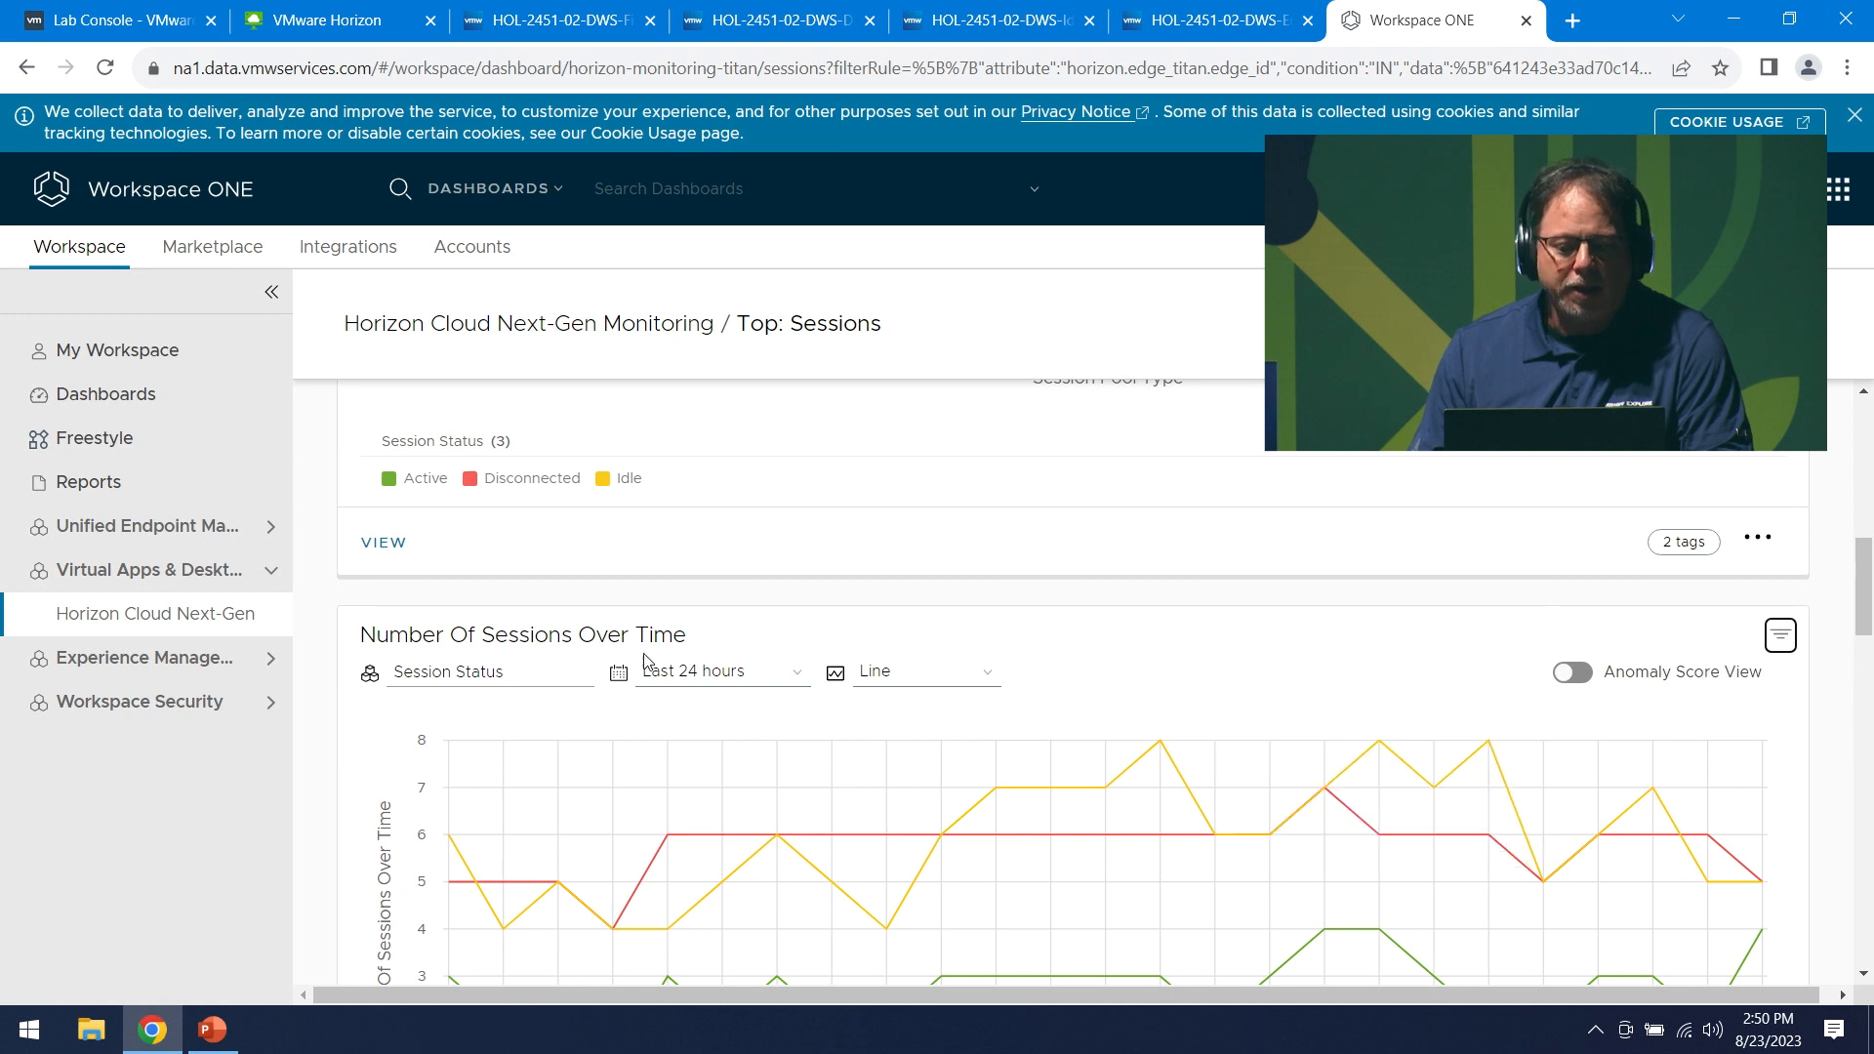
click(732, 673)
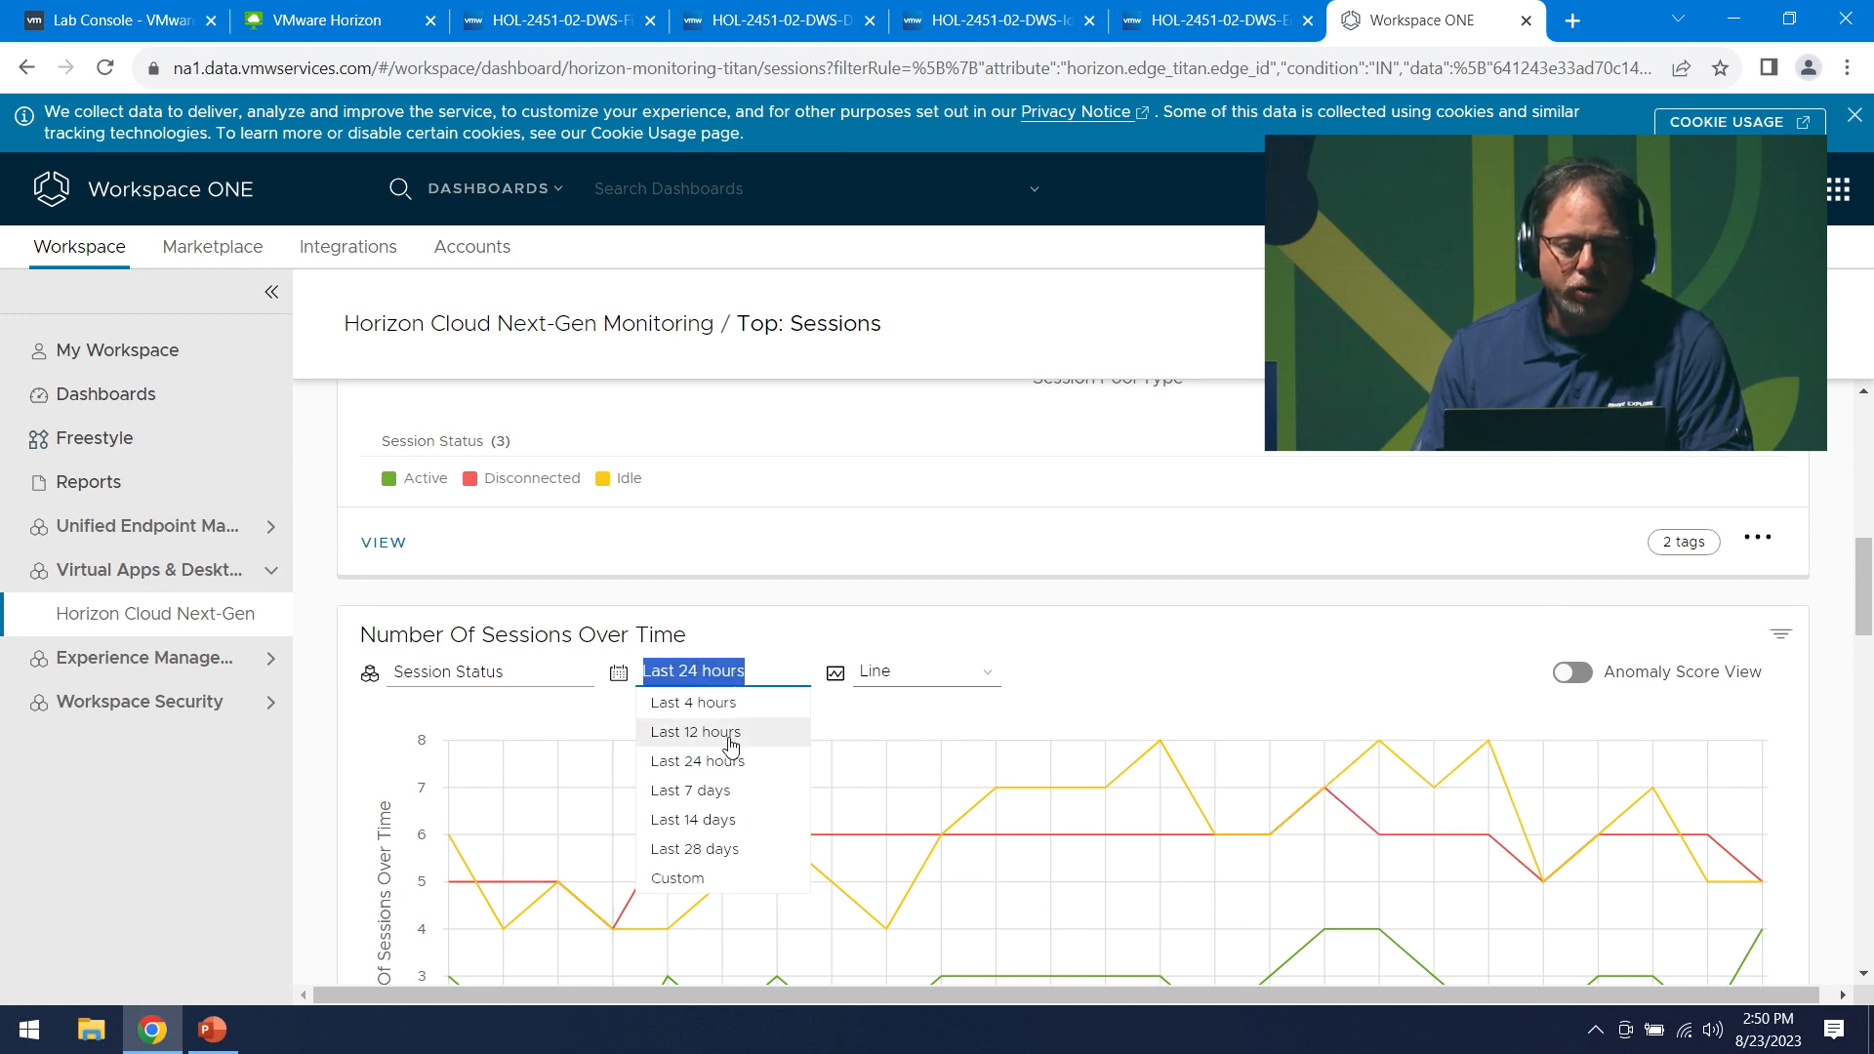
click(727, 819)
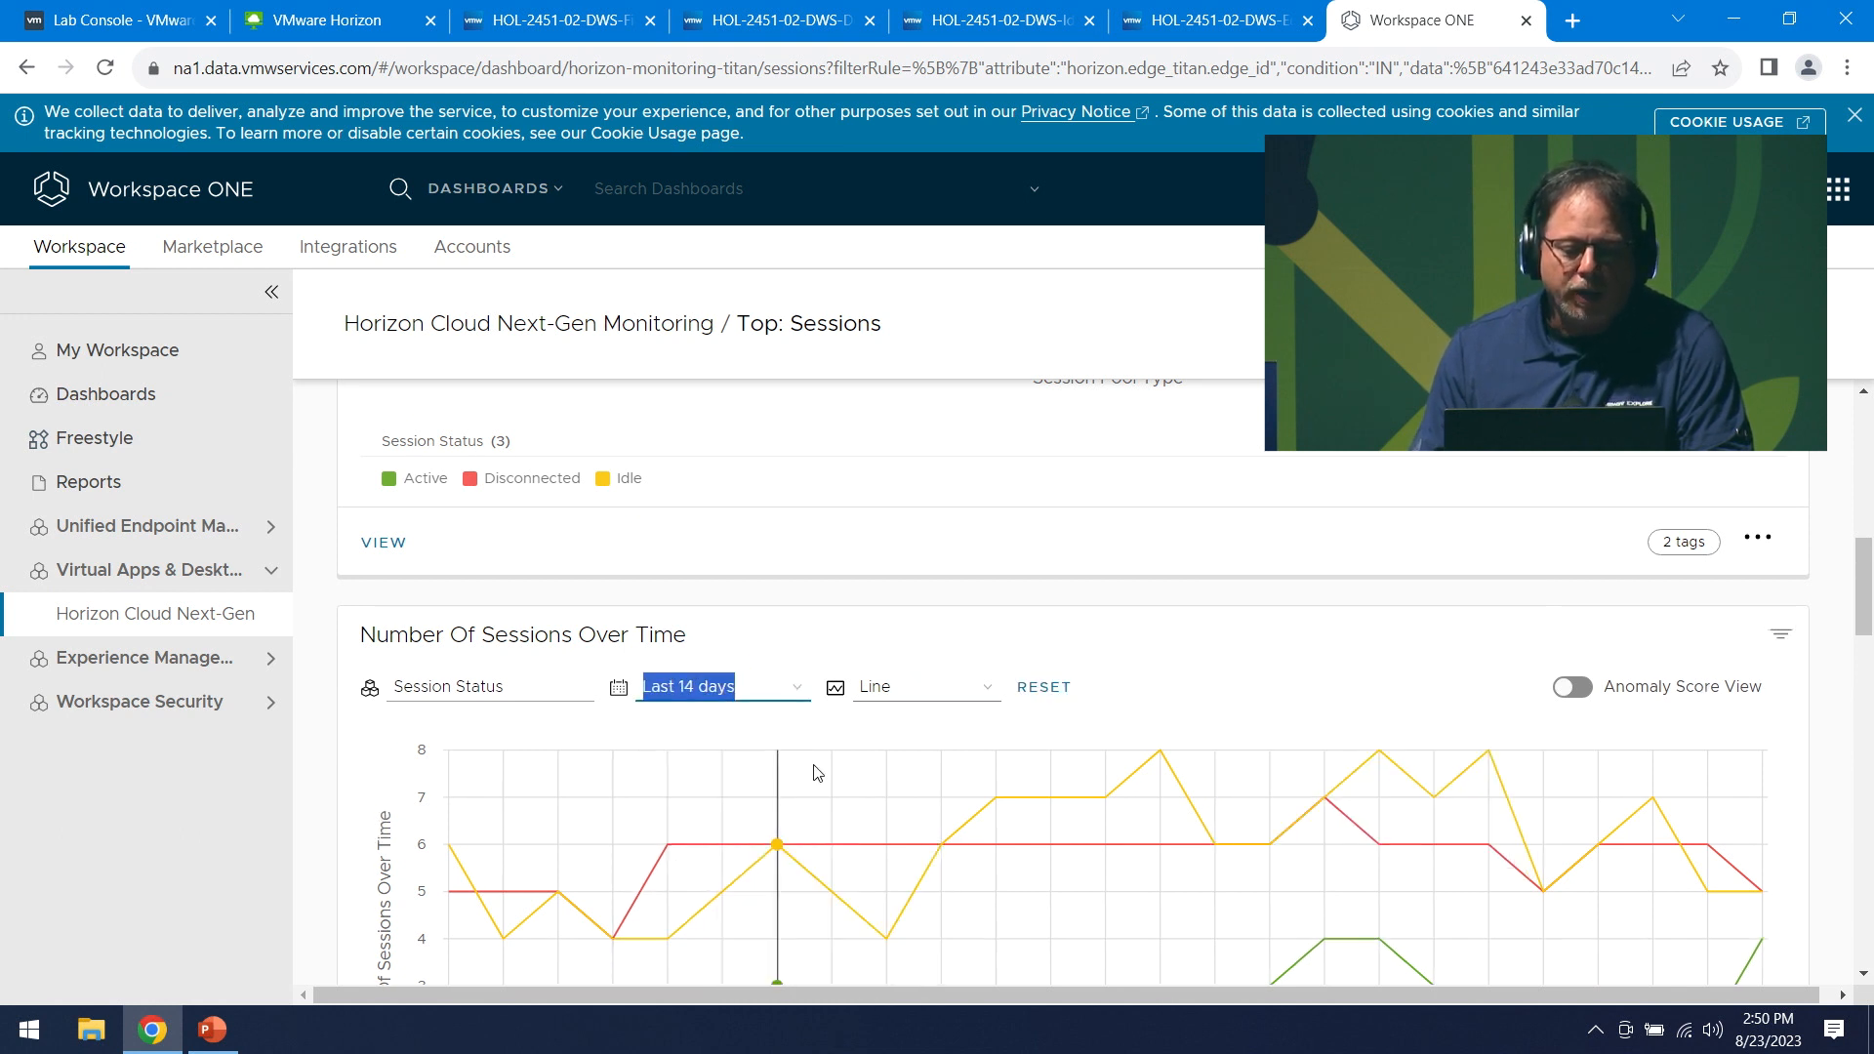
scroll(976, 778, down, 1)
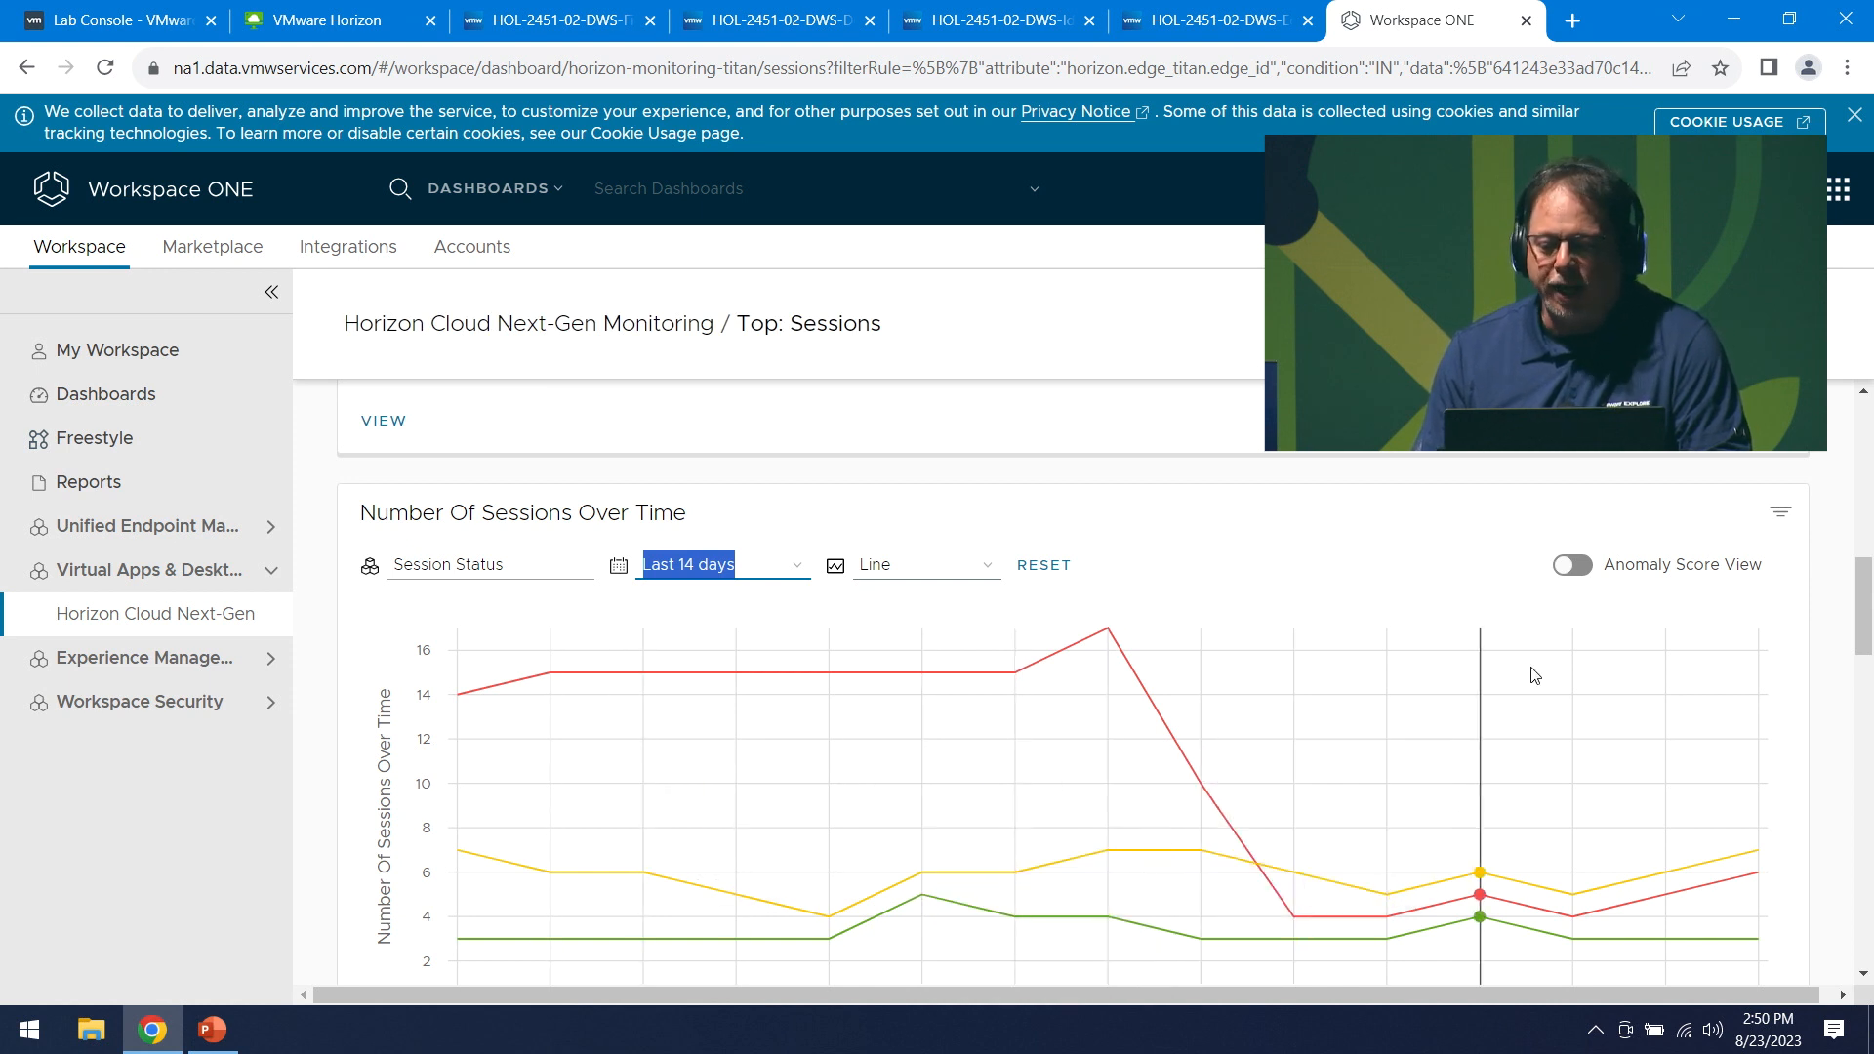
click(166, 615)
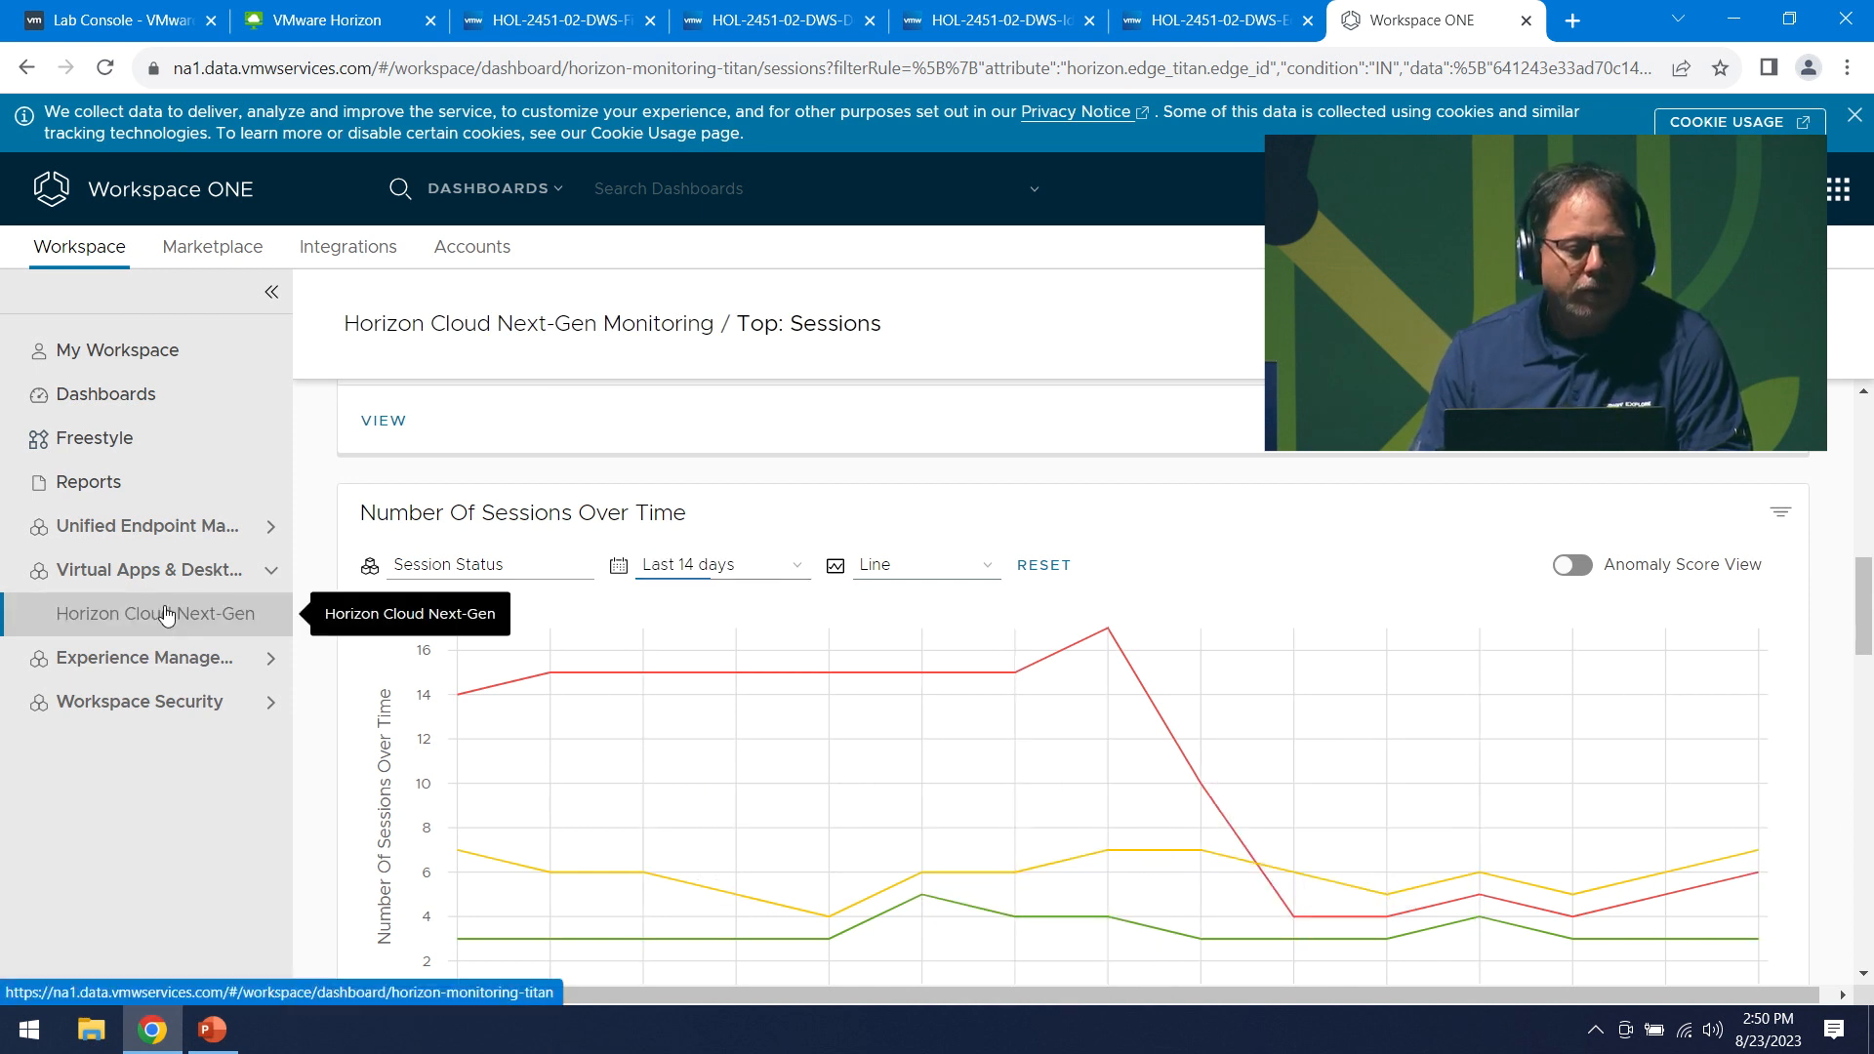
- Scroll through the Horizon Cloud Next-Gen monitoring charts back to the Sites, Edges and Pools overview
scroll(979, 618, down, 8)
scroll(963, 636, down, 5)
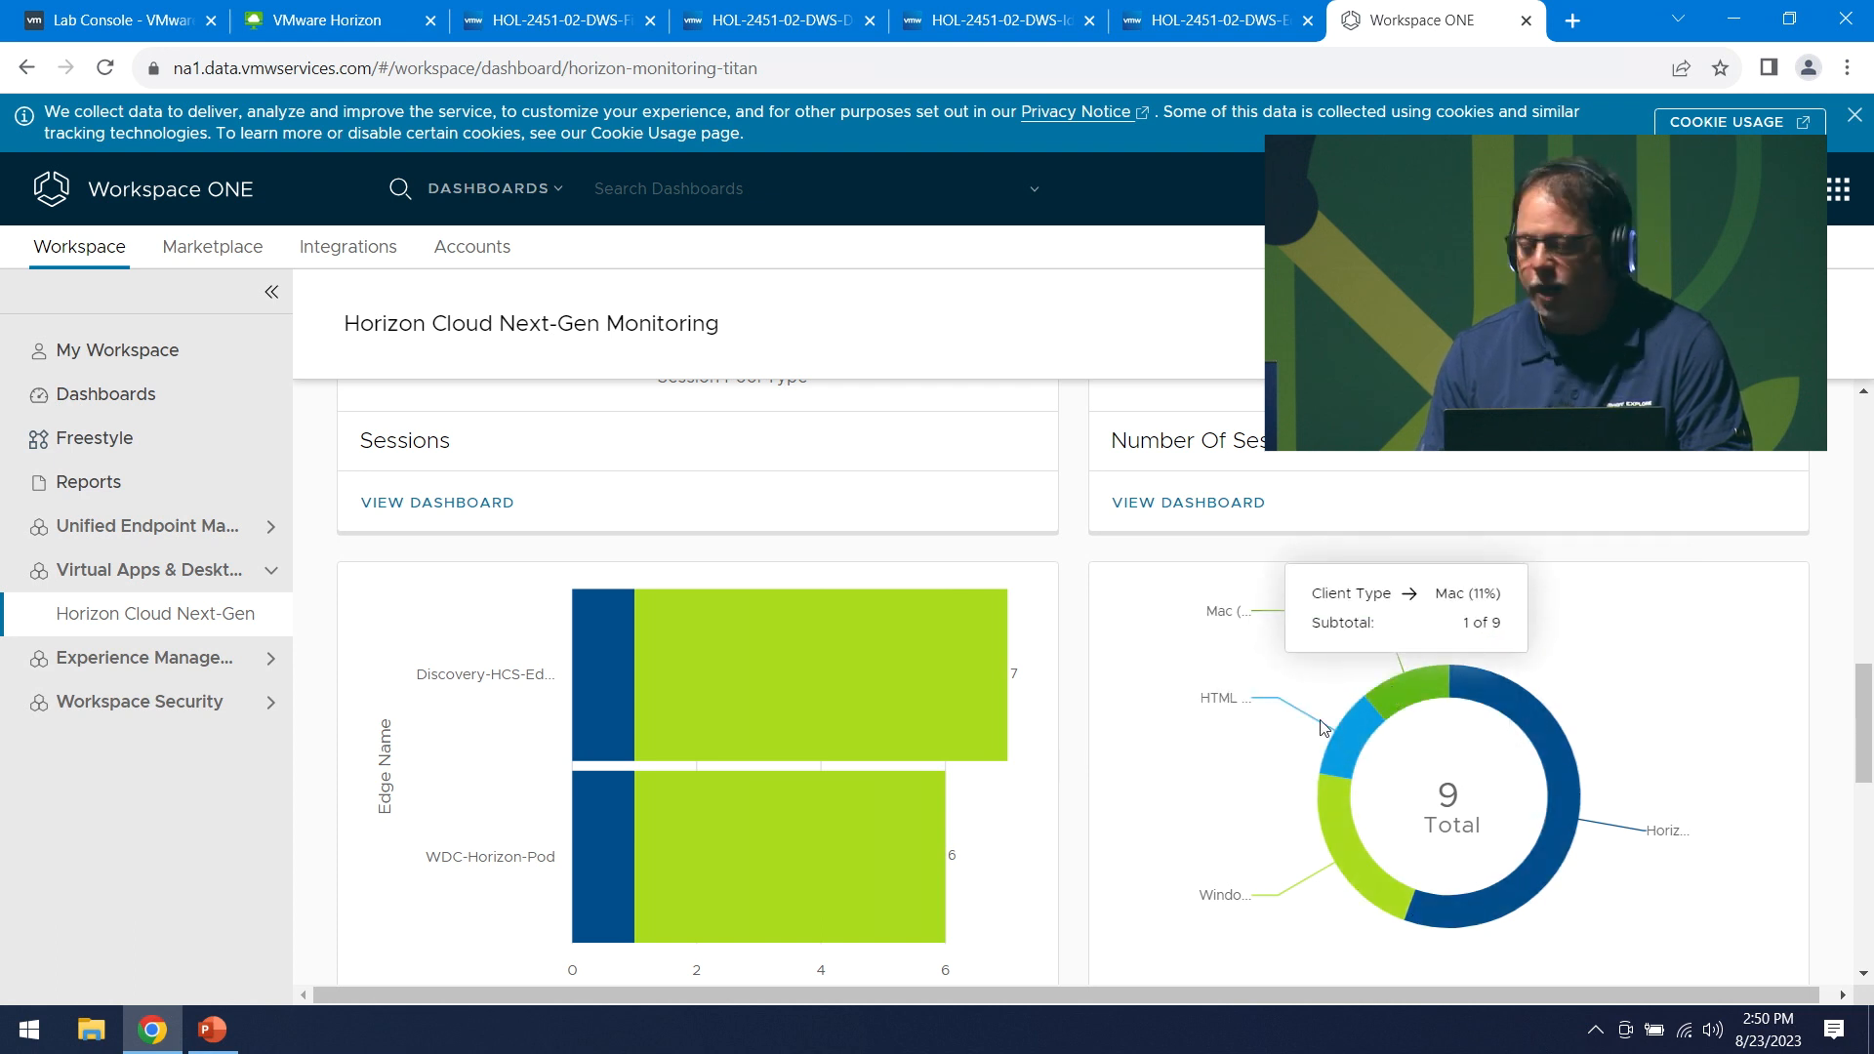
scroll(1058, 794, down, 10)
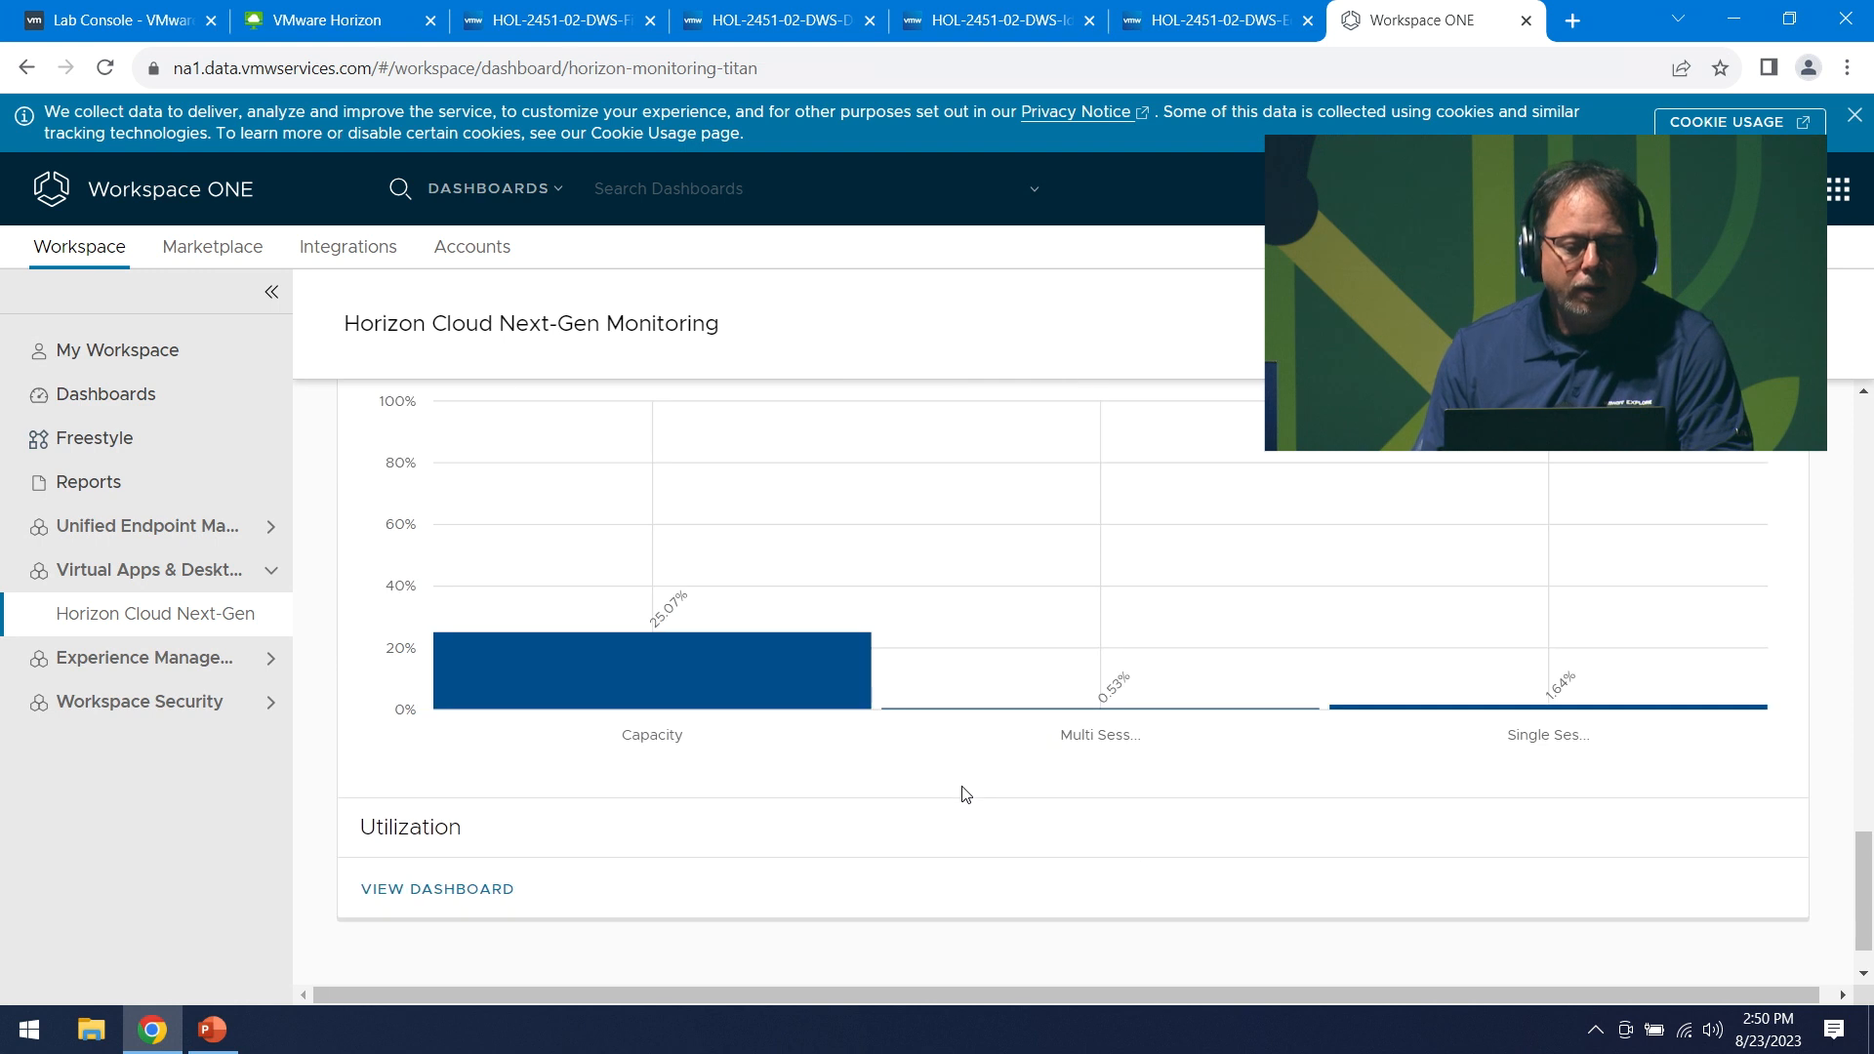
scroll(825, 854, up, 12)
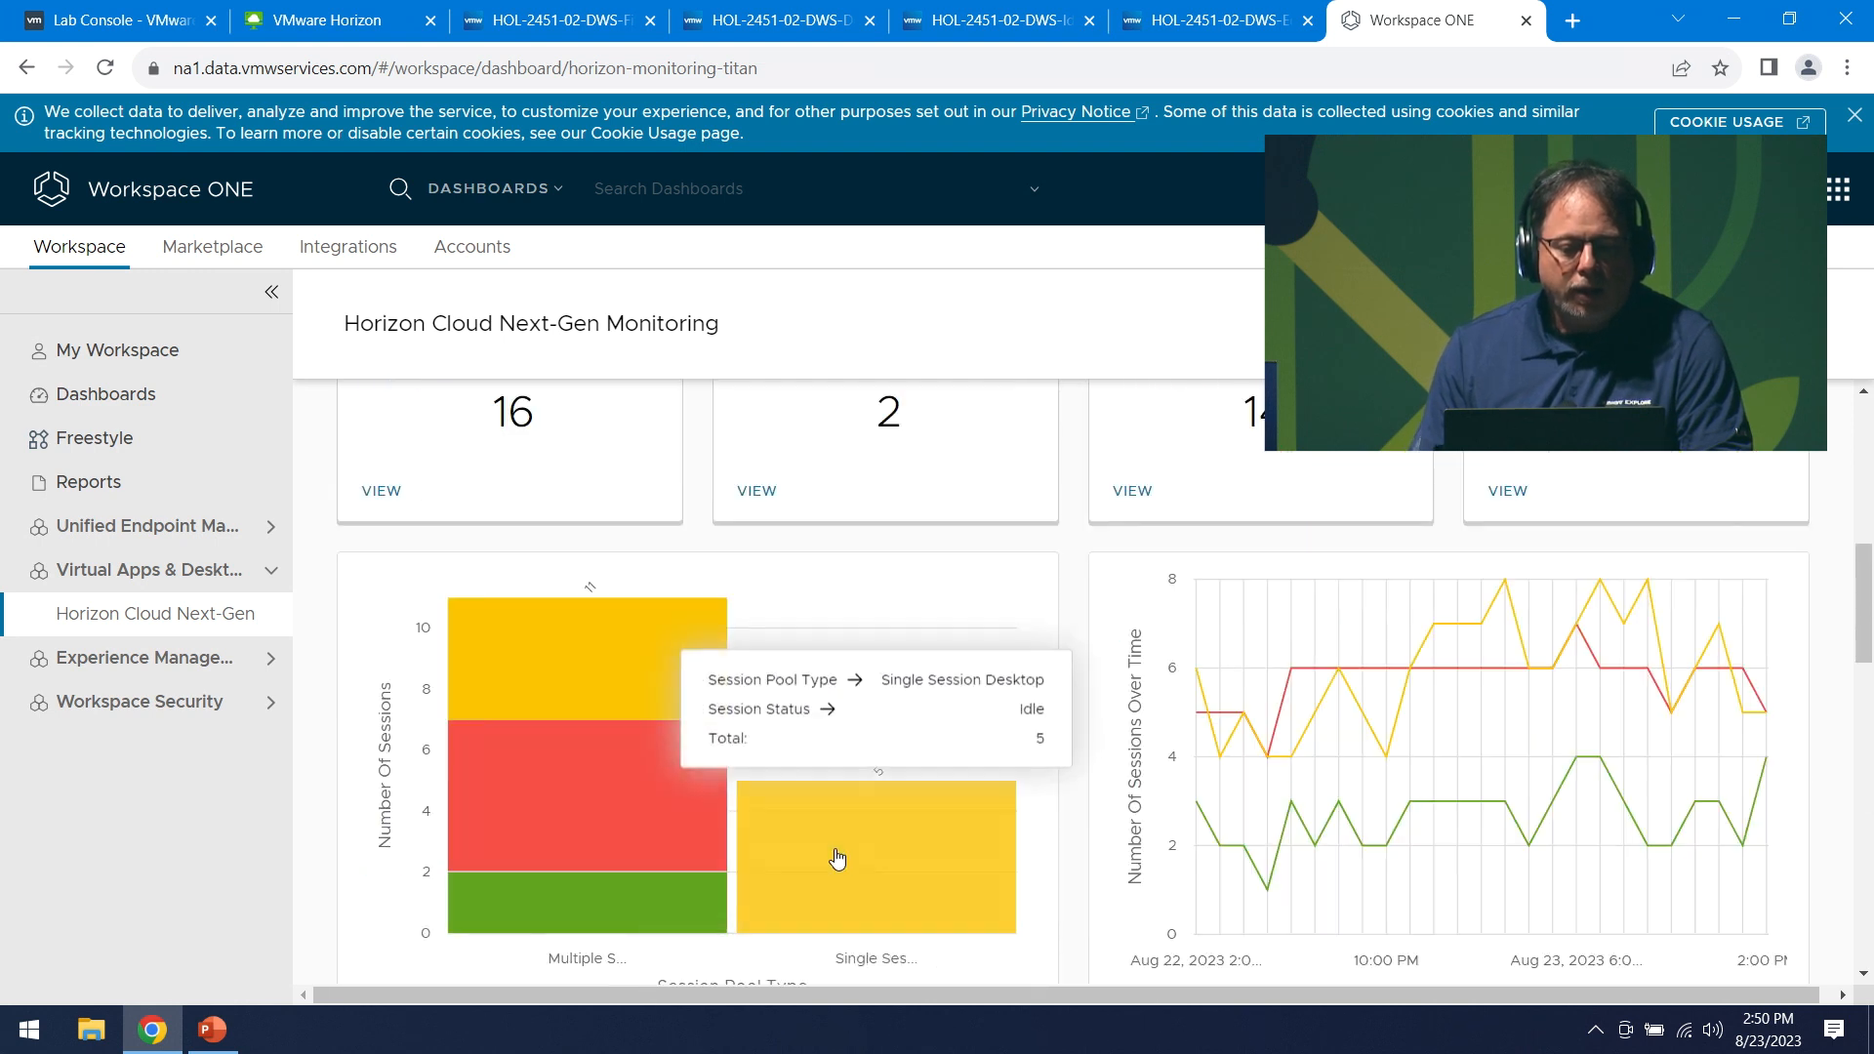
scroll(836, 857, down, 1)
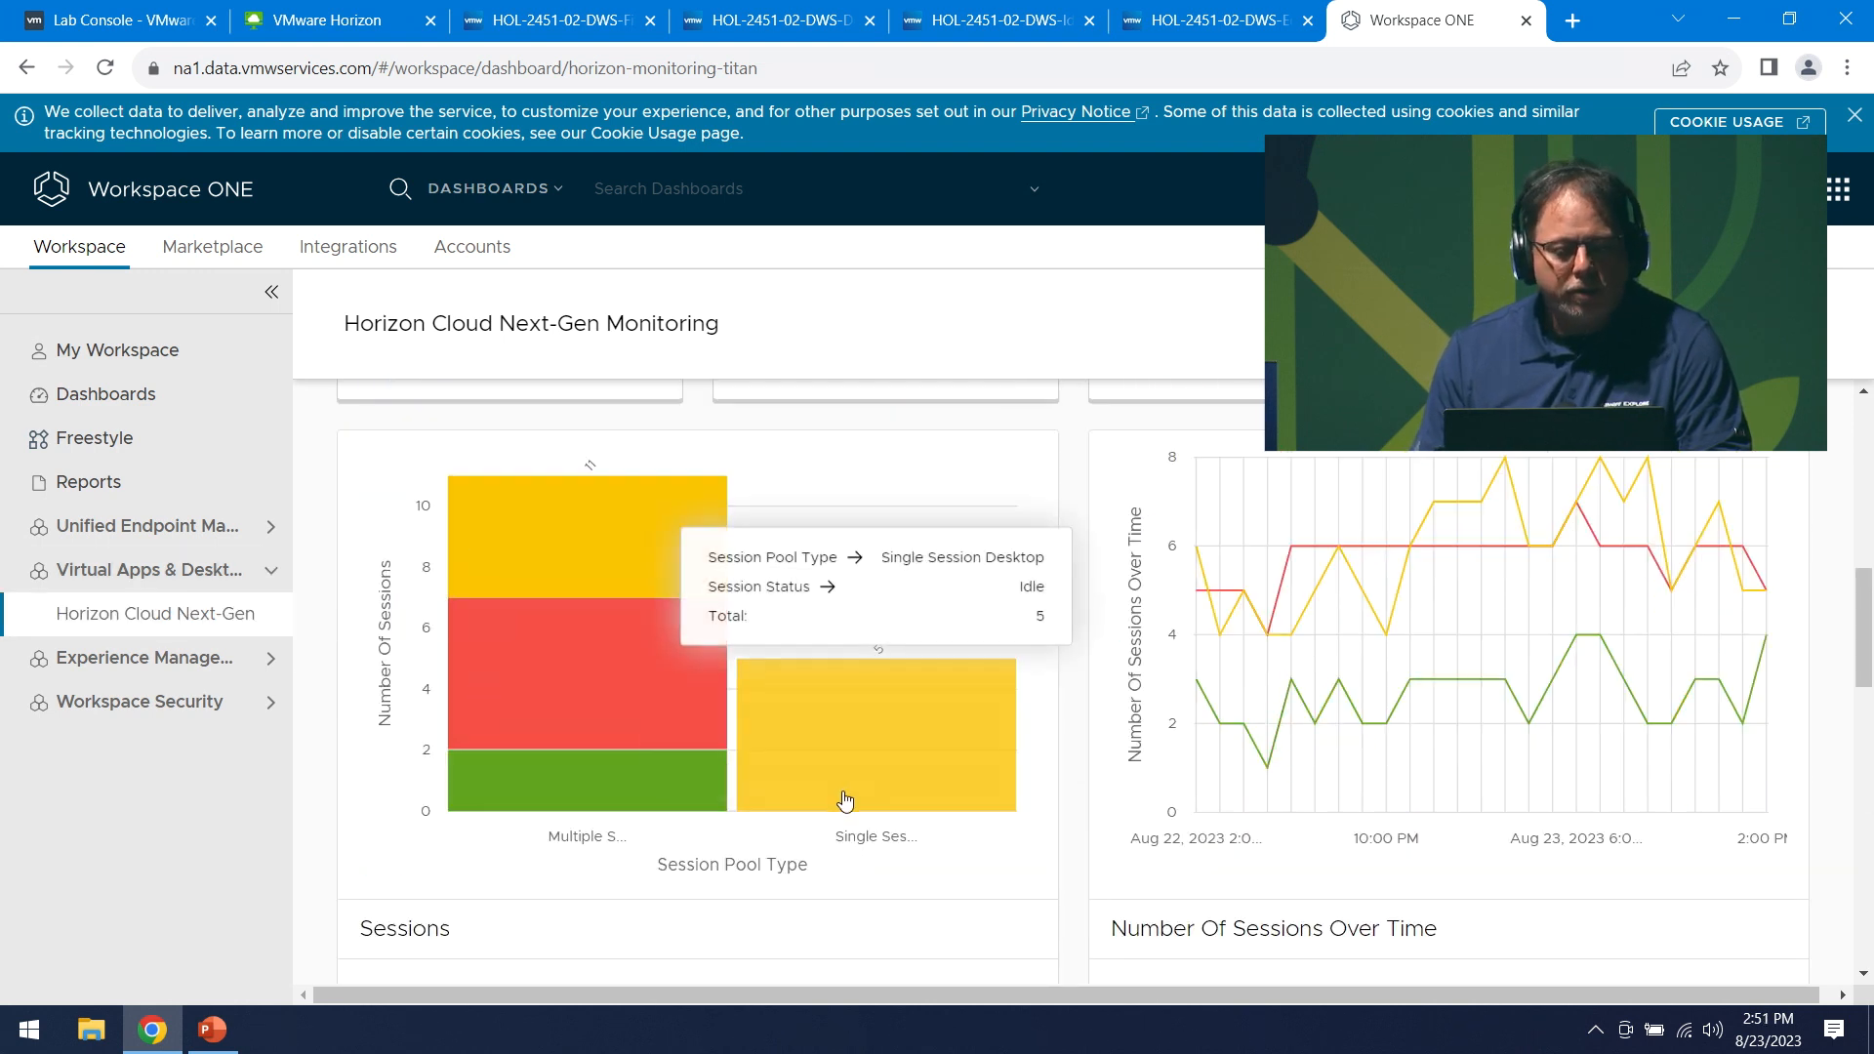
scroll(844, 800, down, 4)
scroll(856, 816, down, 3)
scroll(858, 816, up, 10)
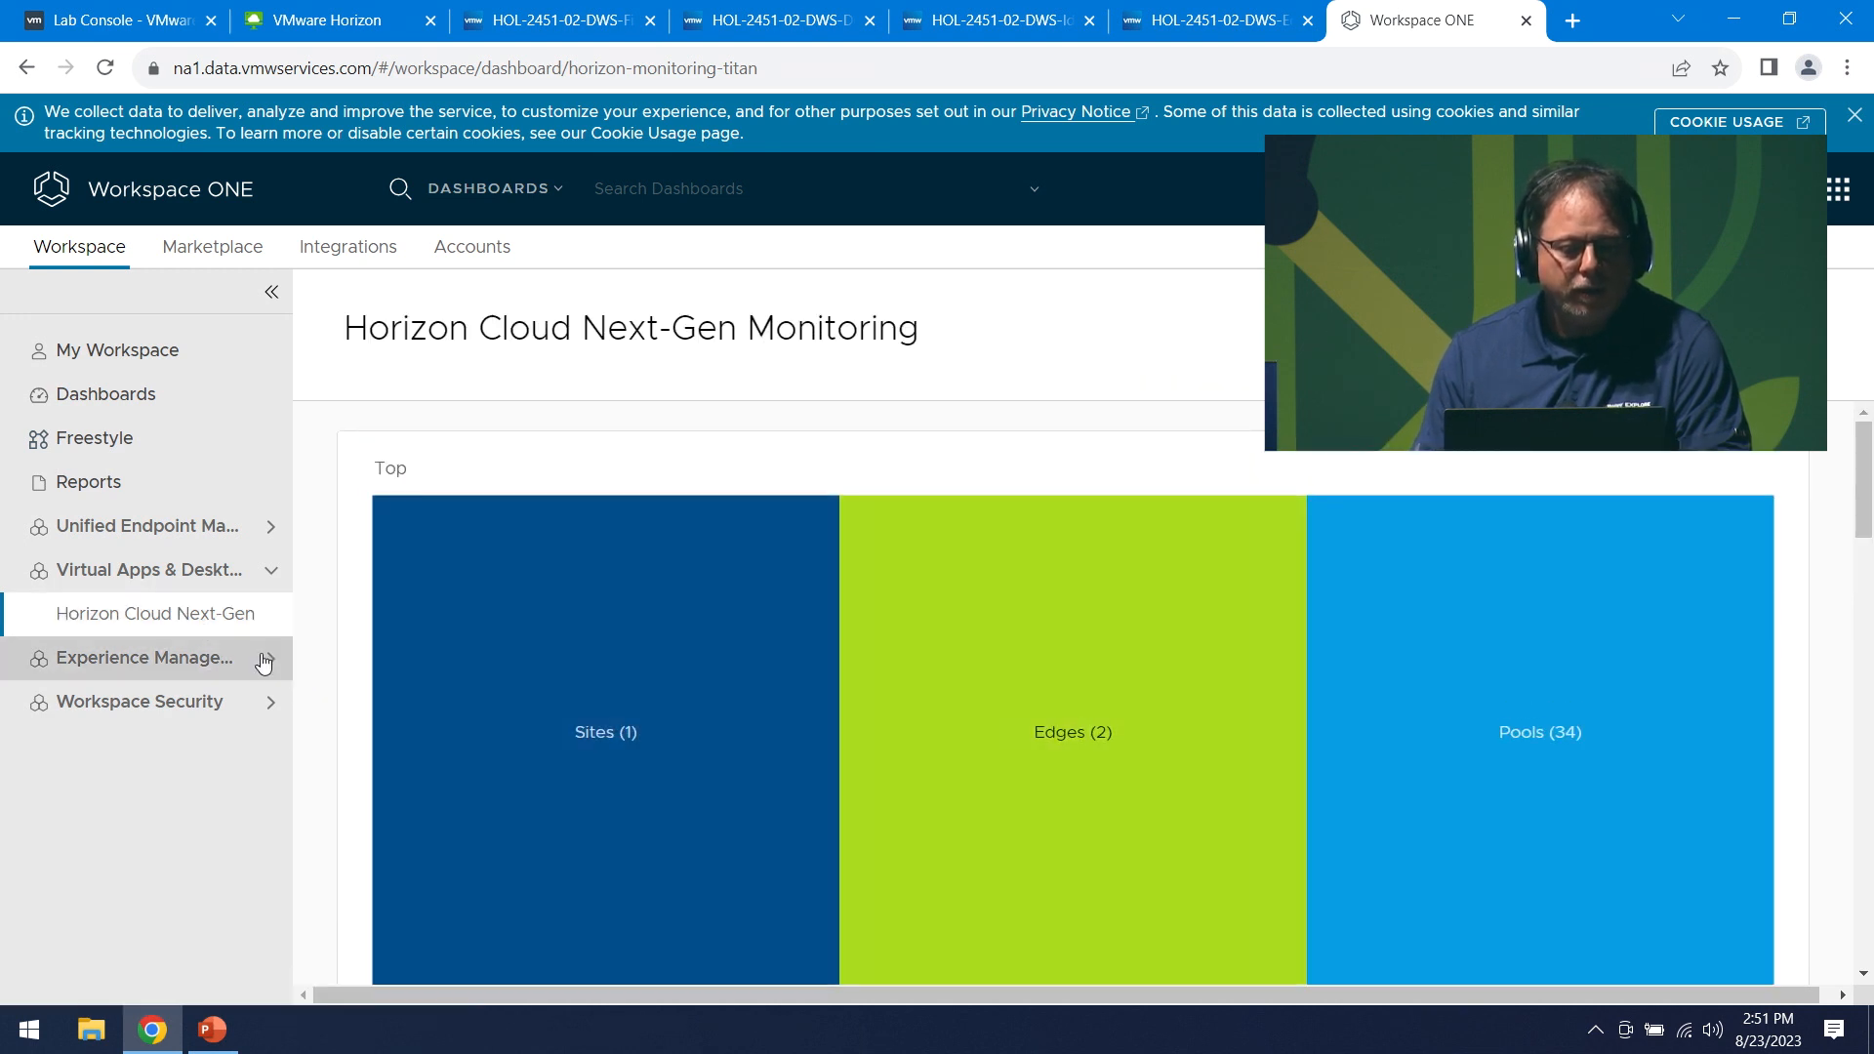
- Open Experience Score from the Experience Management section of the sidebar
click(222, 657)
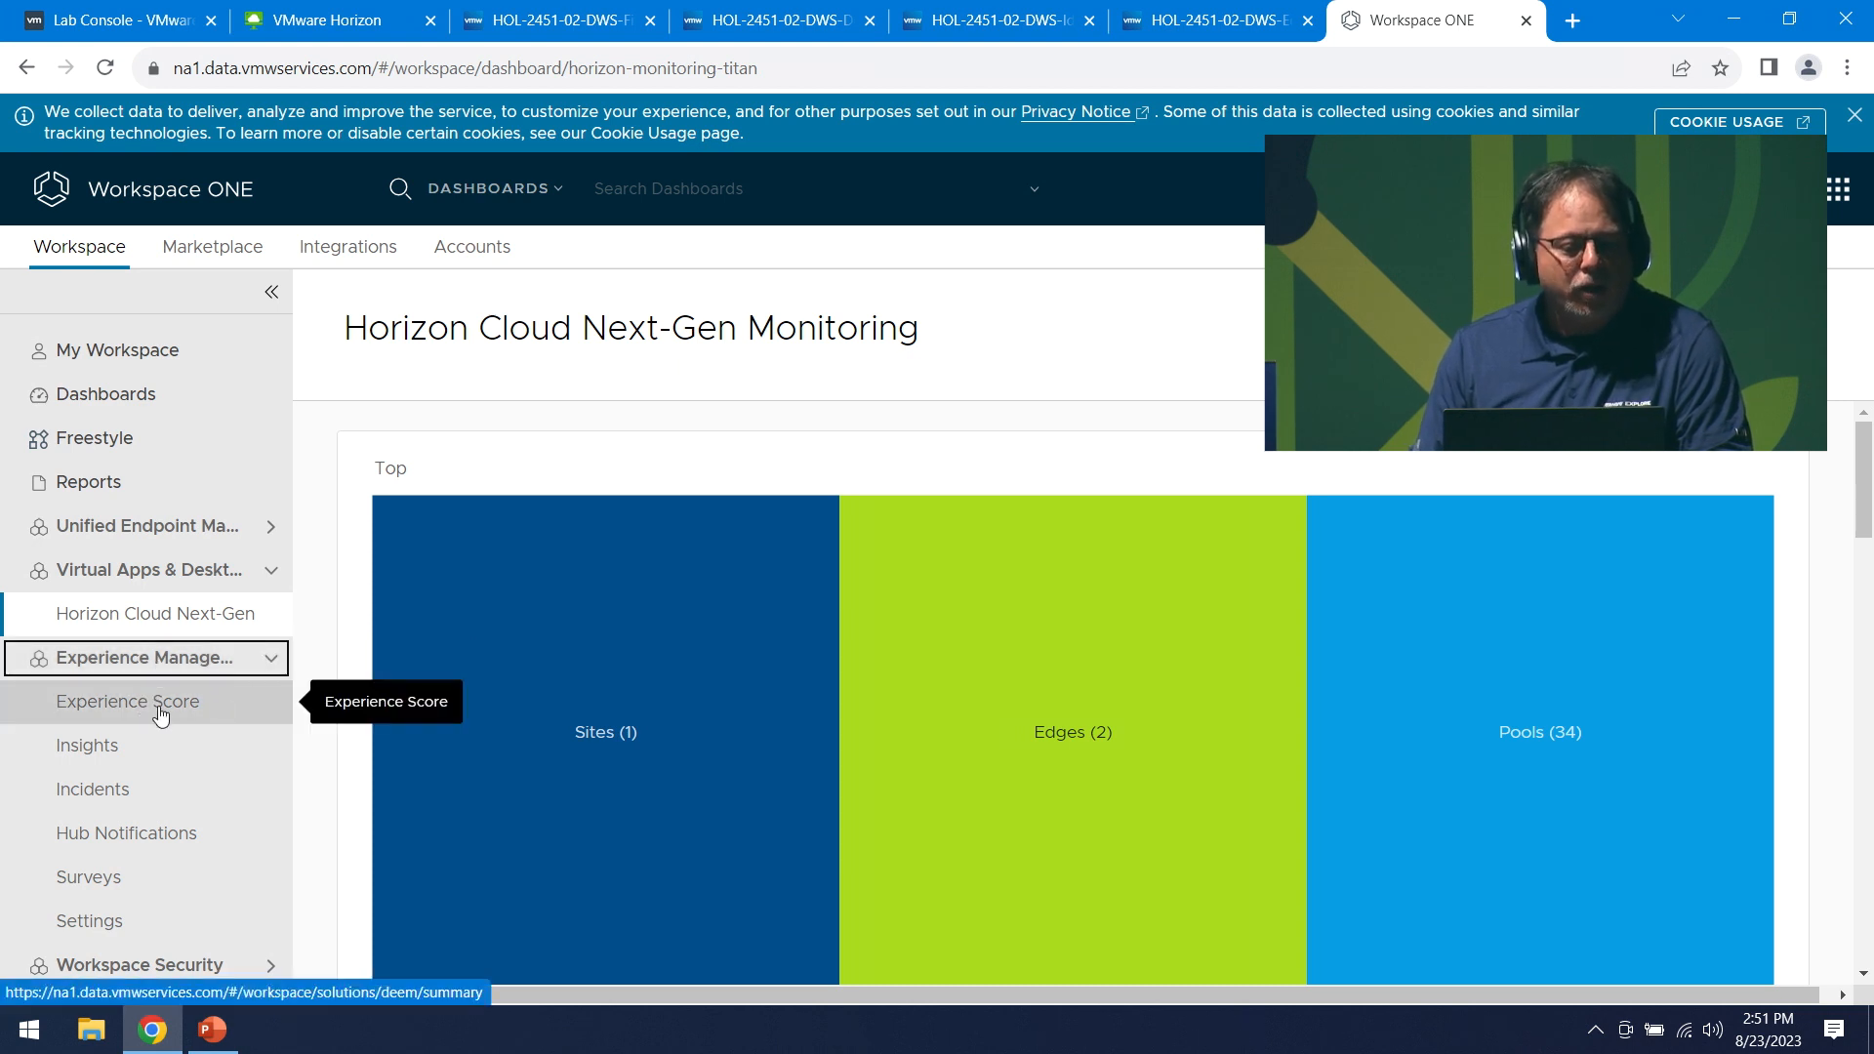
click(116, 707)
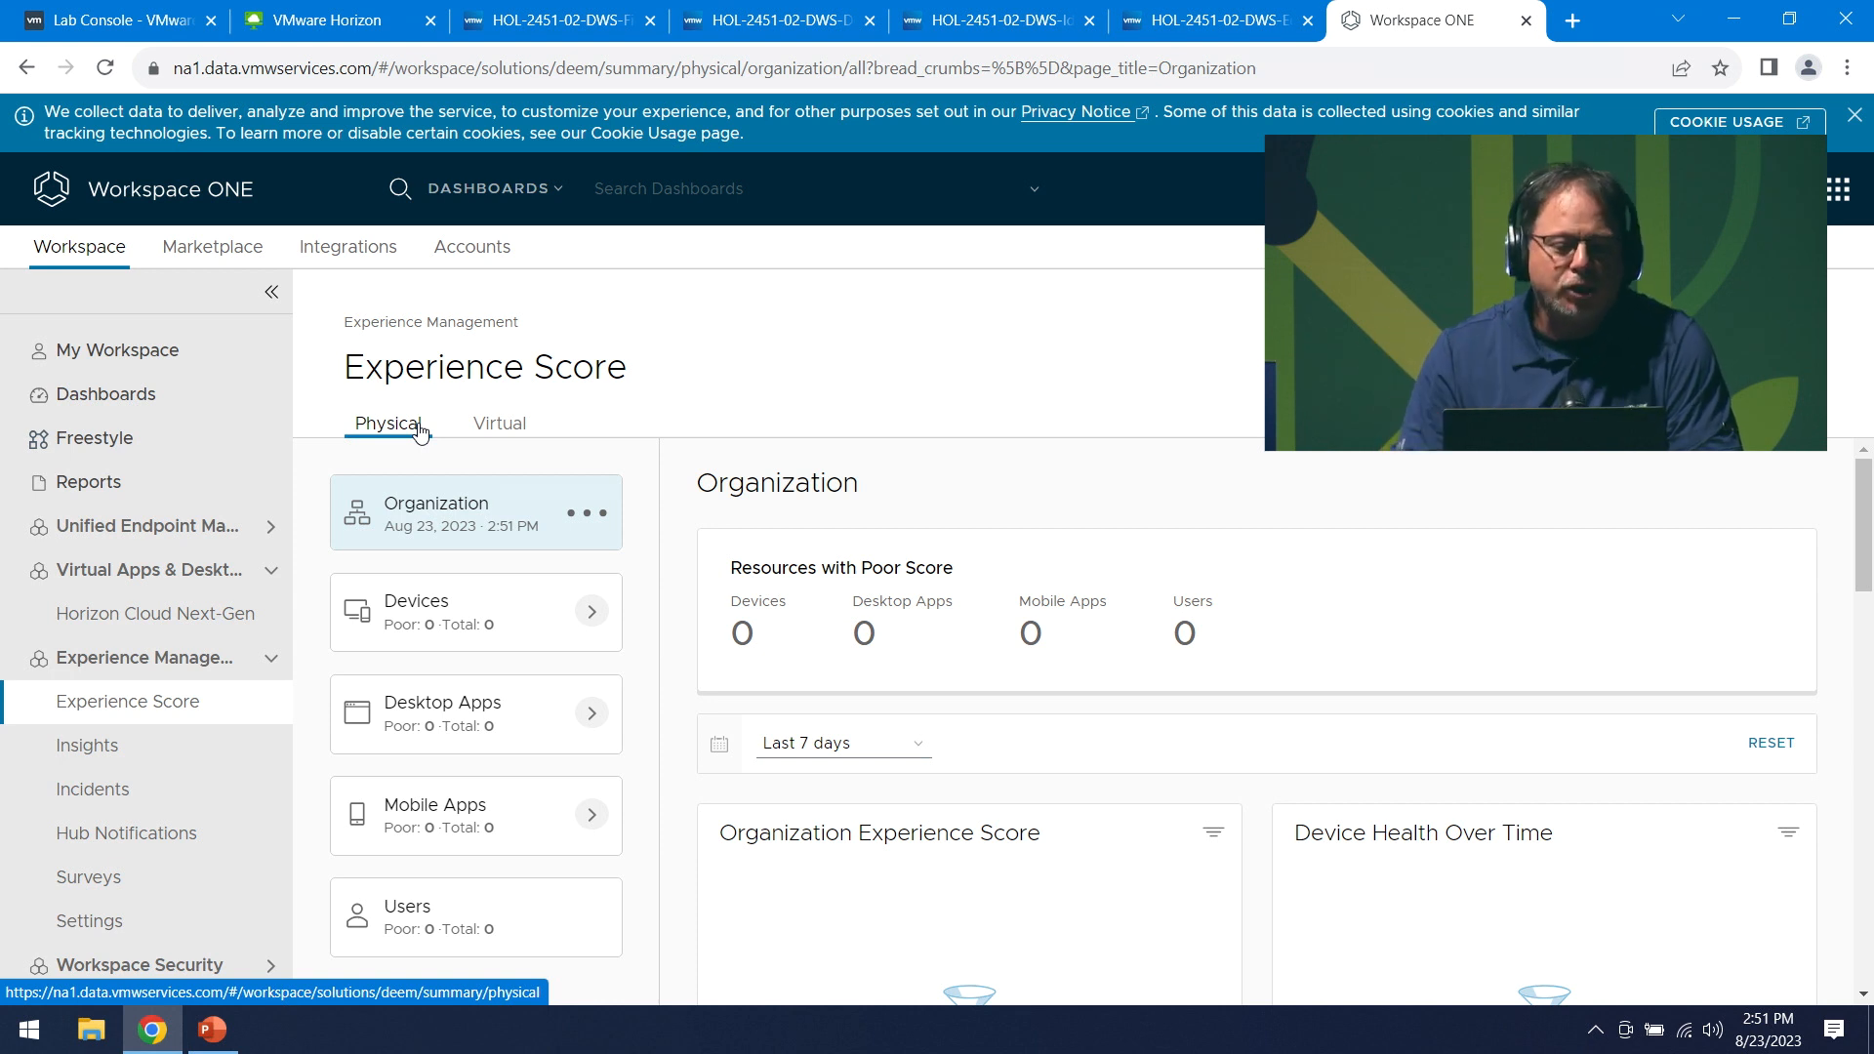
- Switch to the Virtual Experience Score and scroll down to the Logon Duration Score chart
click(498, 425)
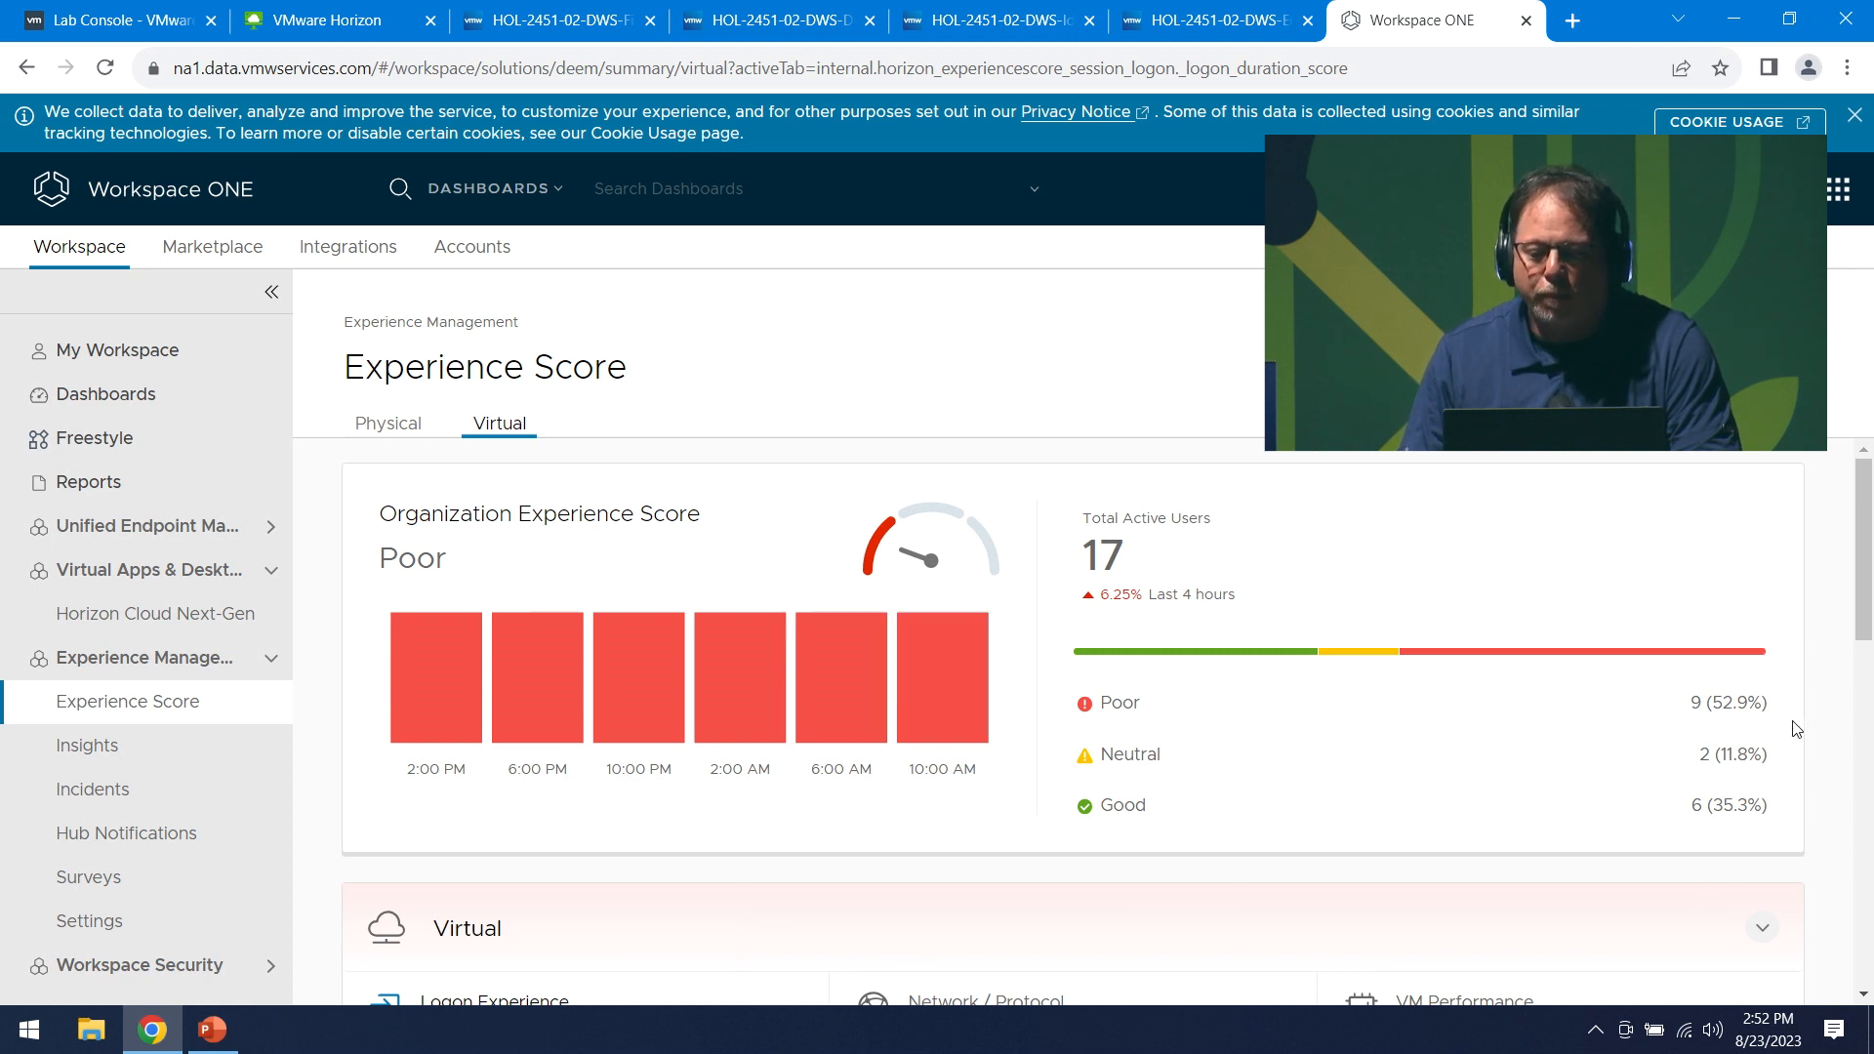
scroll(1454, 800, down, 5)
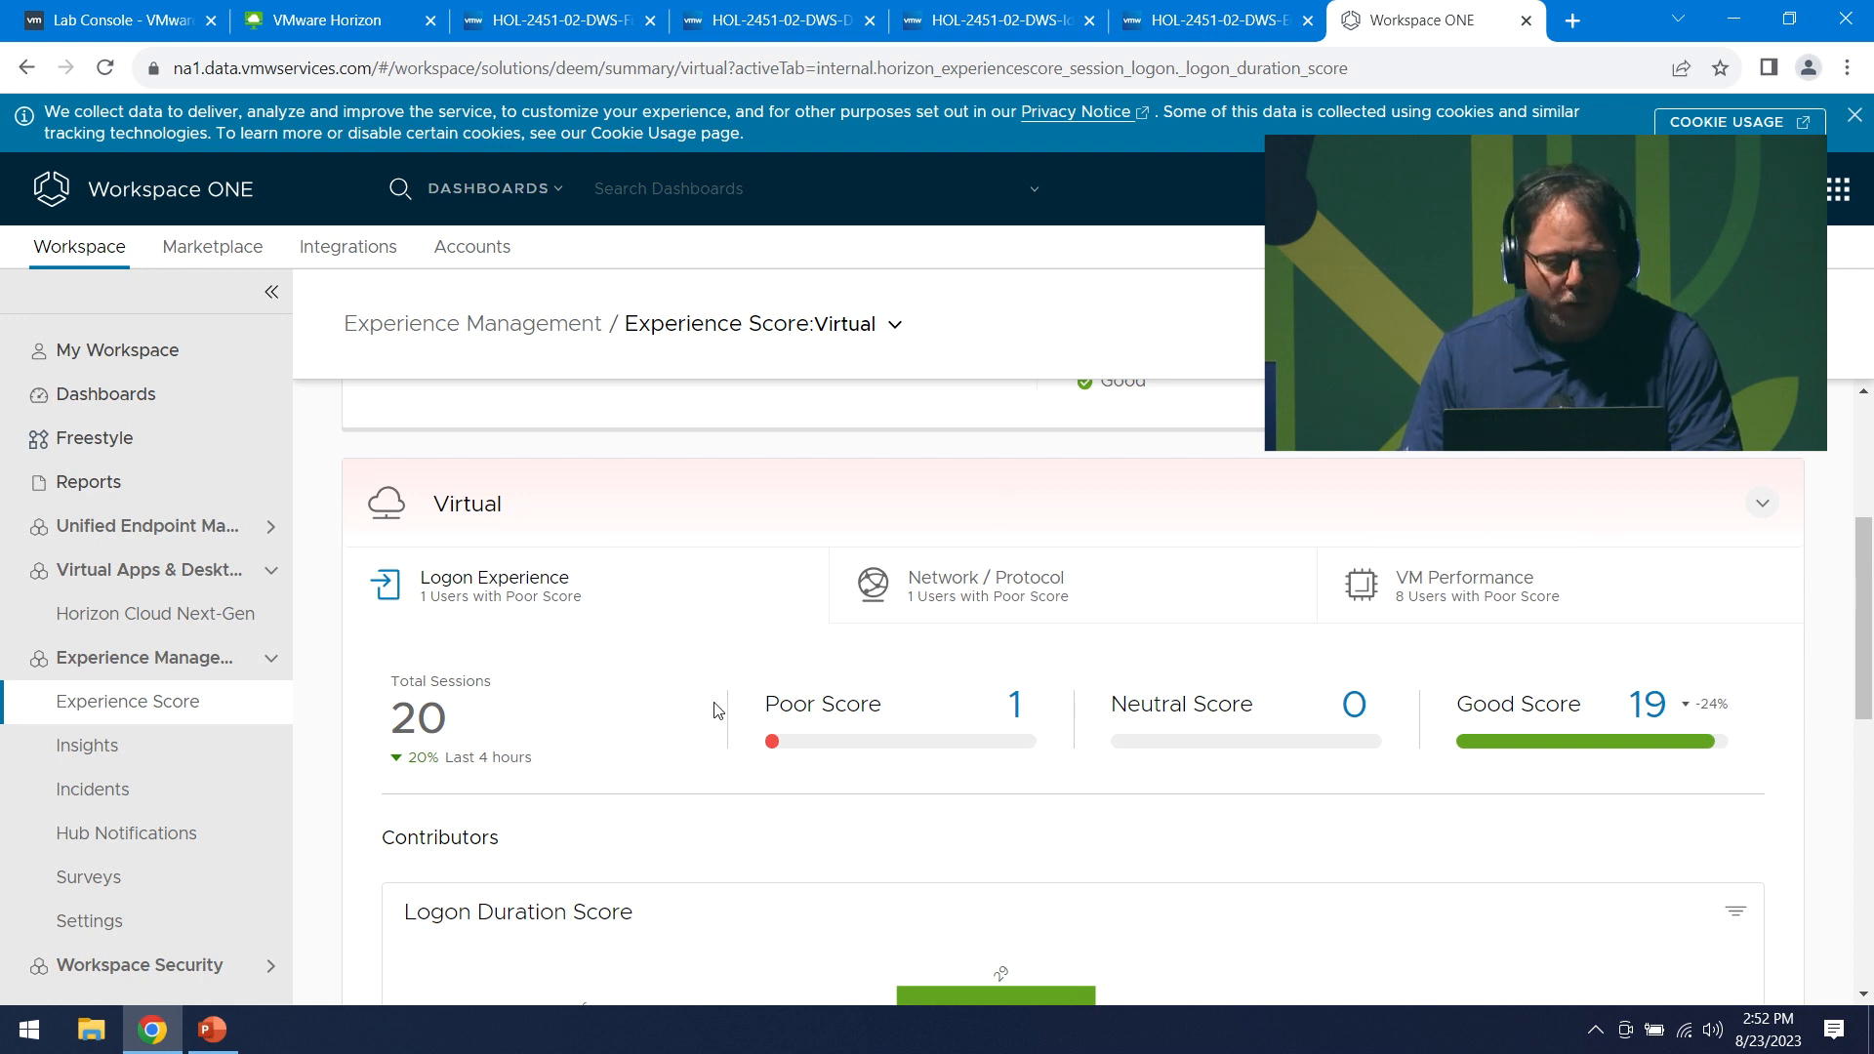
scroll(659, 737, down, 1)
scroll(574, 696, down, 3)
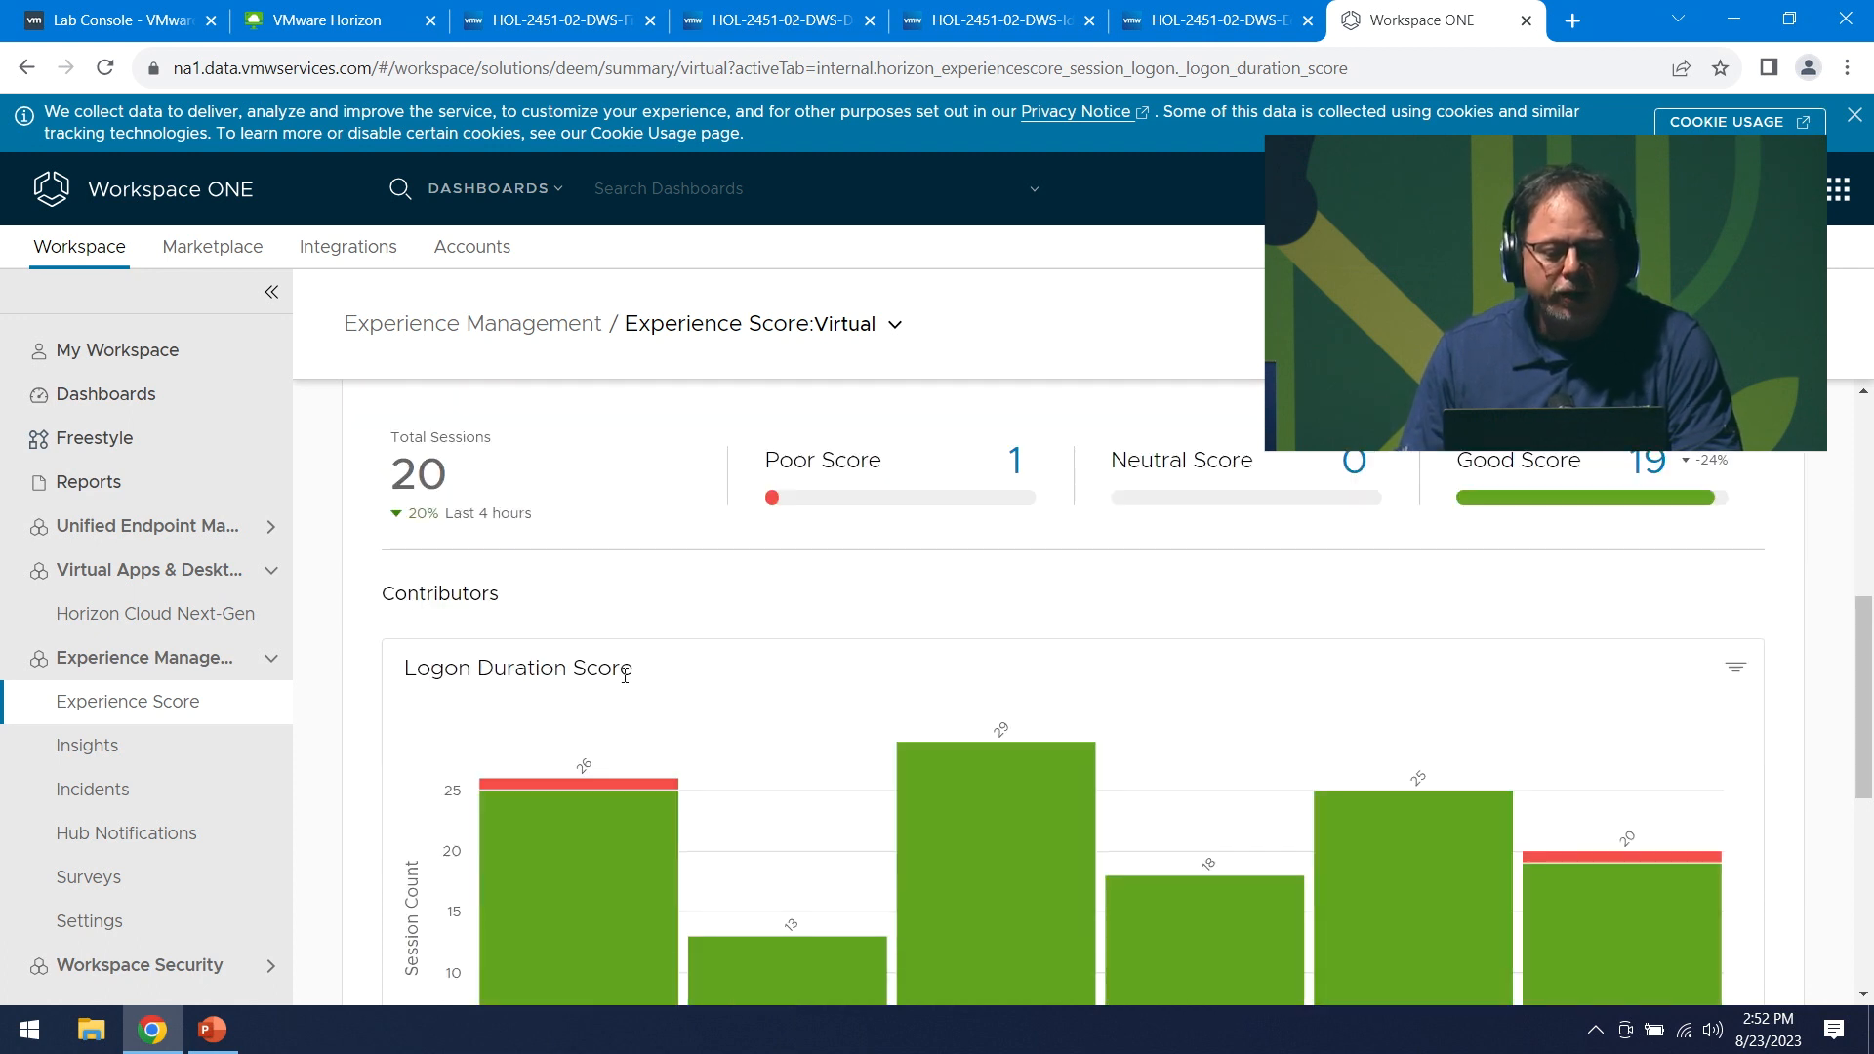
mouse_move(739, 785)
scroll(732, 794, down, 1)
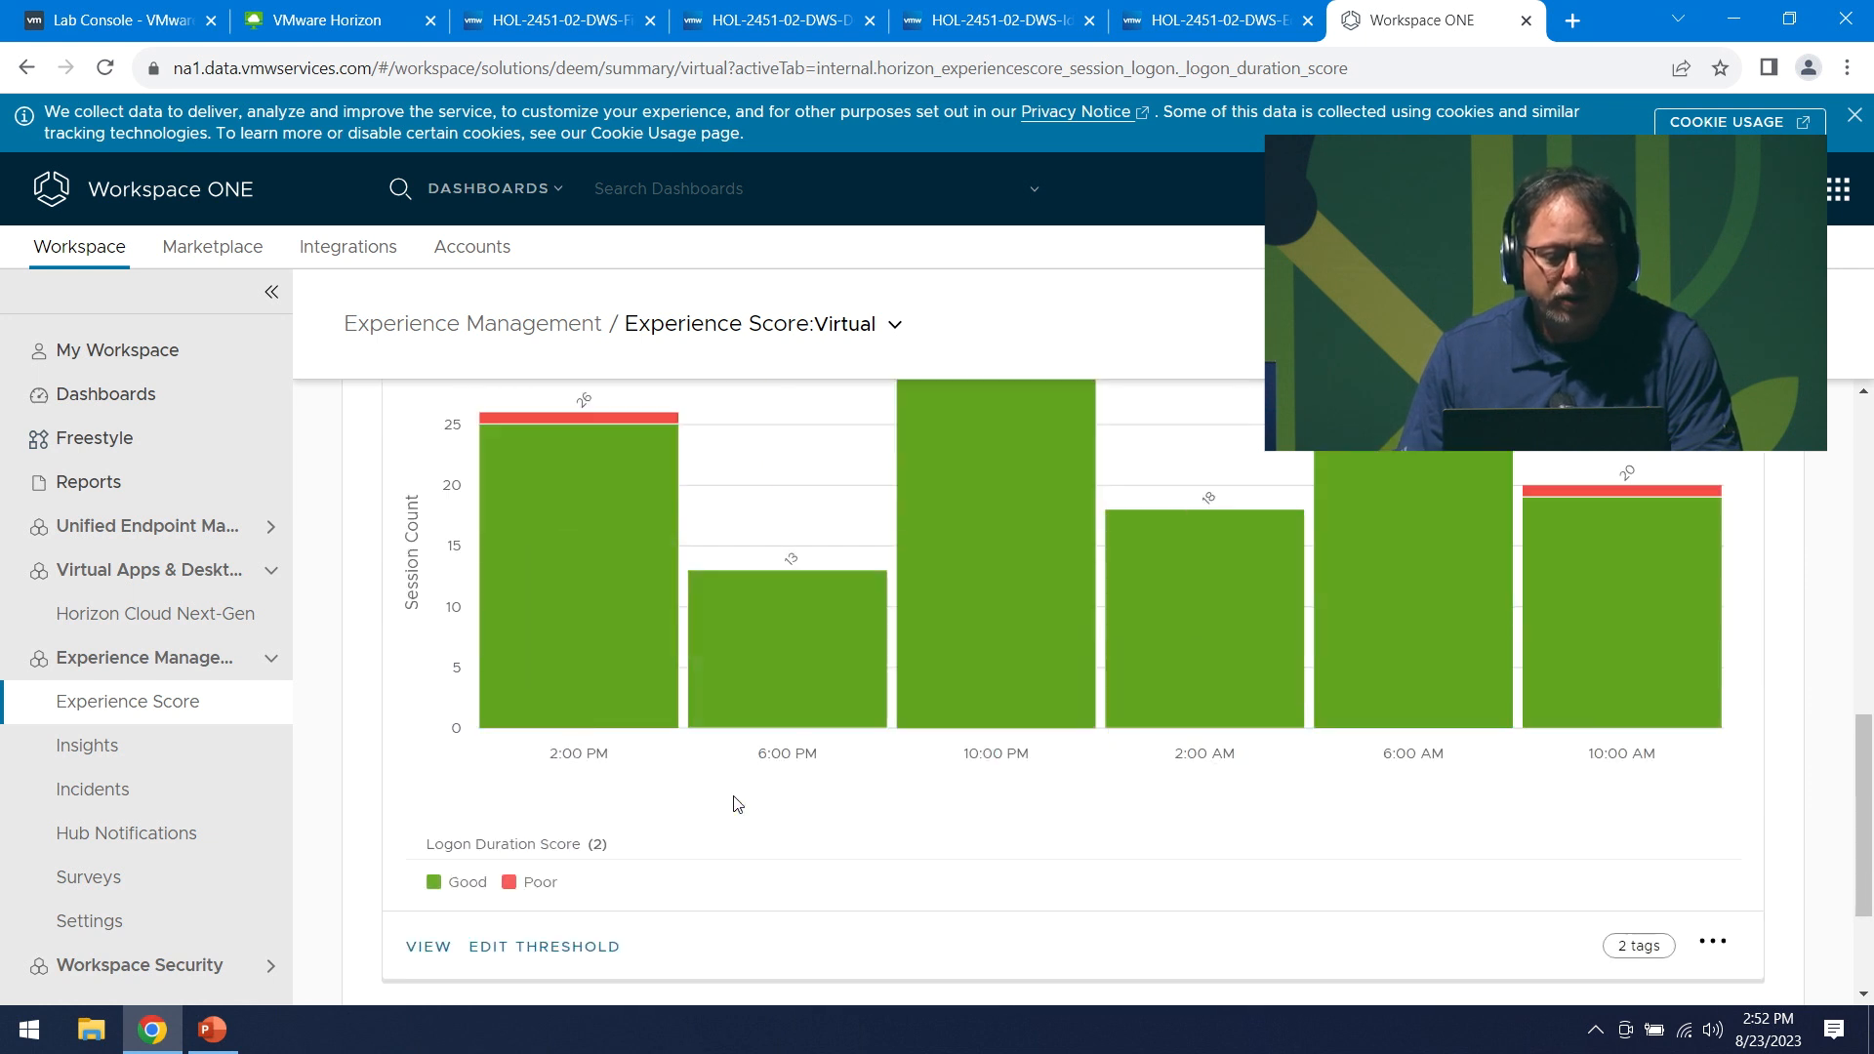
- Open the Logon Experience page and filter the logon duration chart to Poor sessions
click(435, 951)
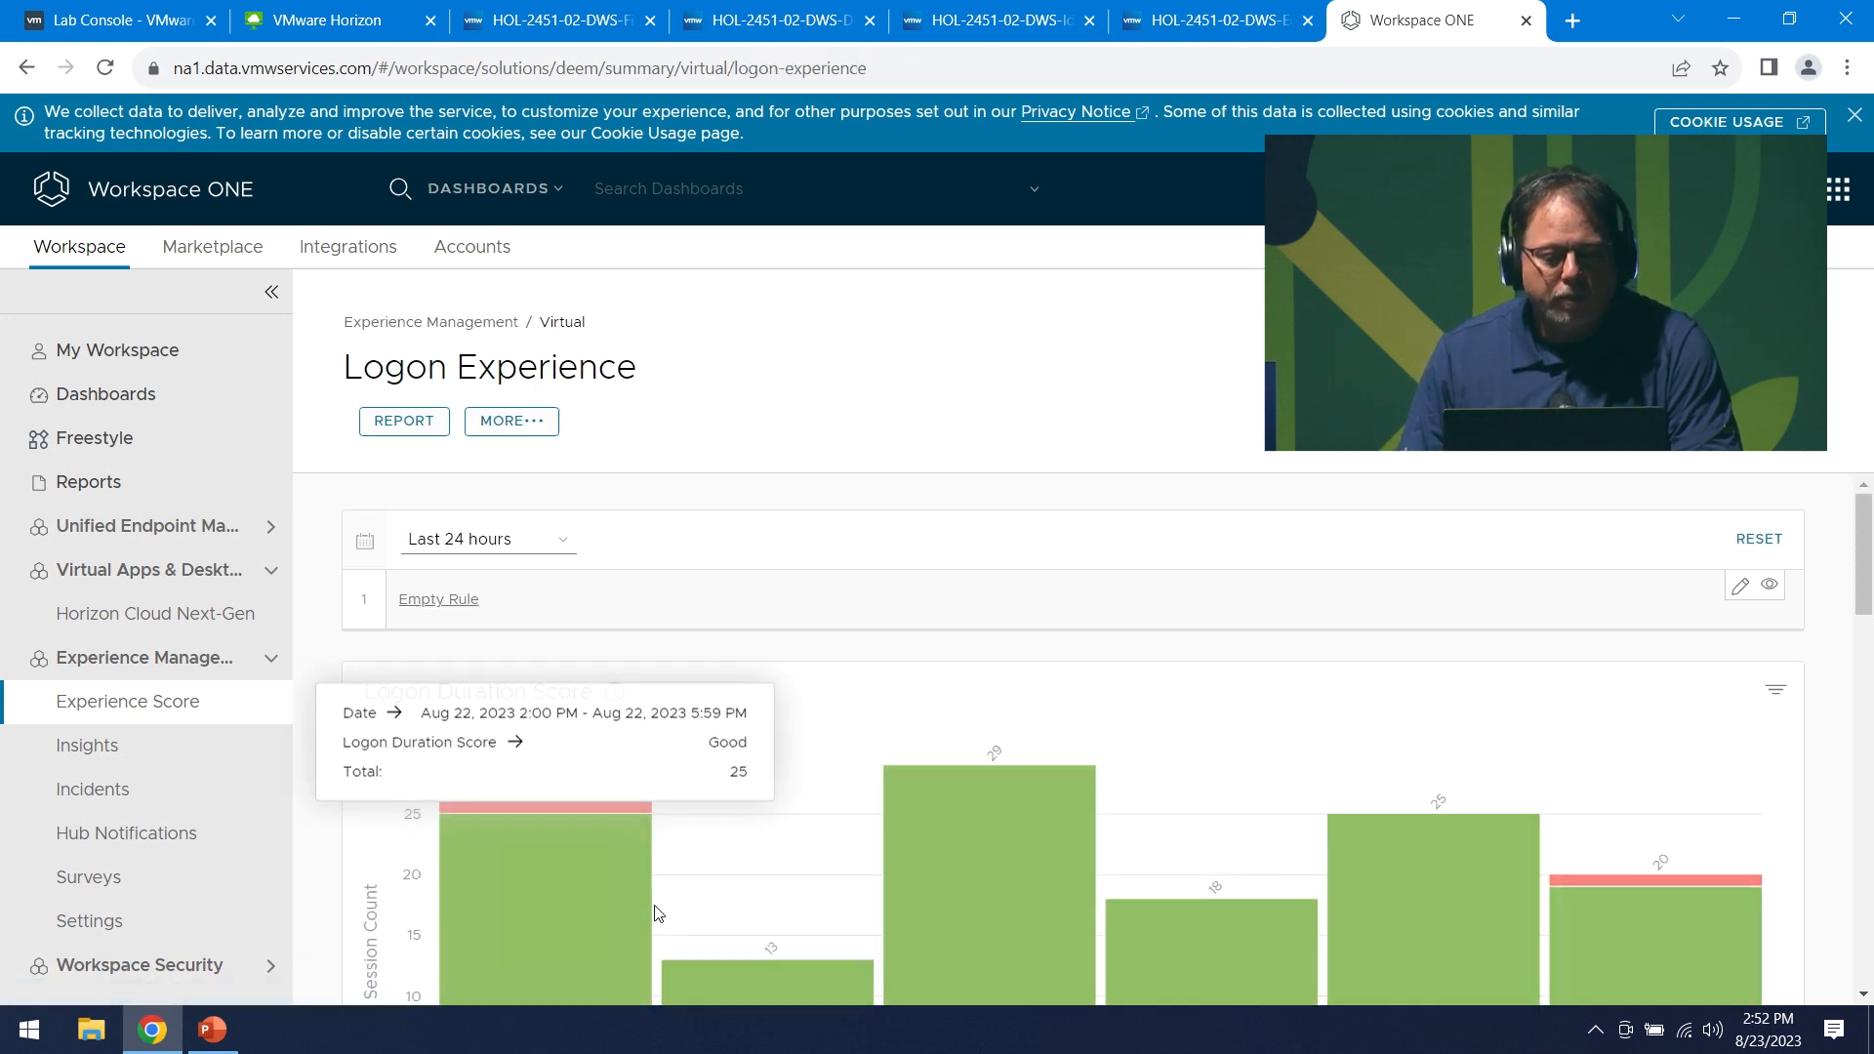
scroll(516, 789, down, 2)
scroll(536, 719, down, 2)
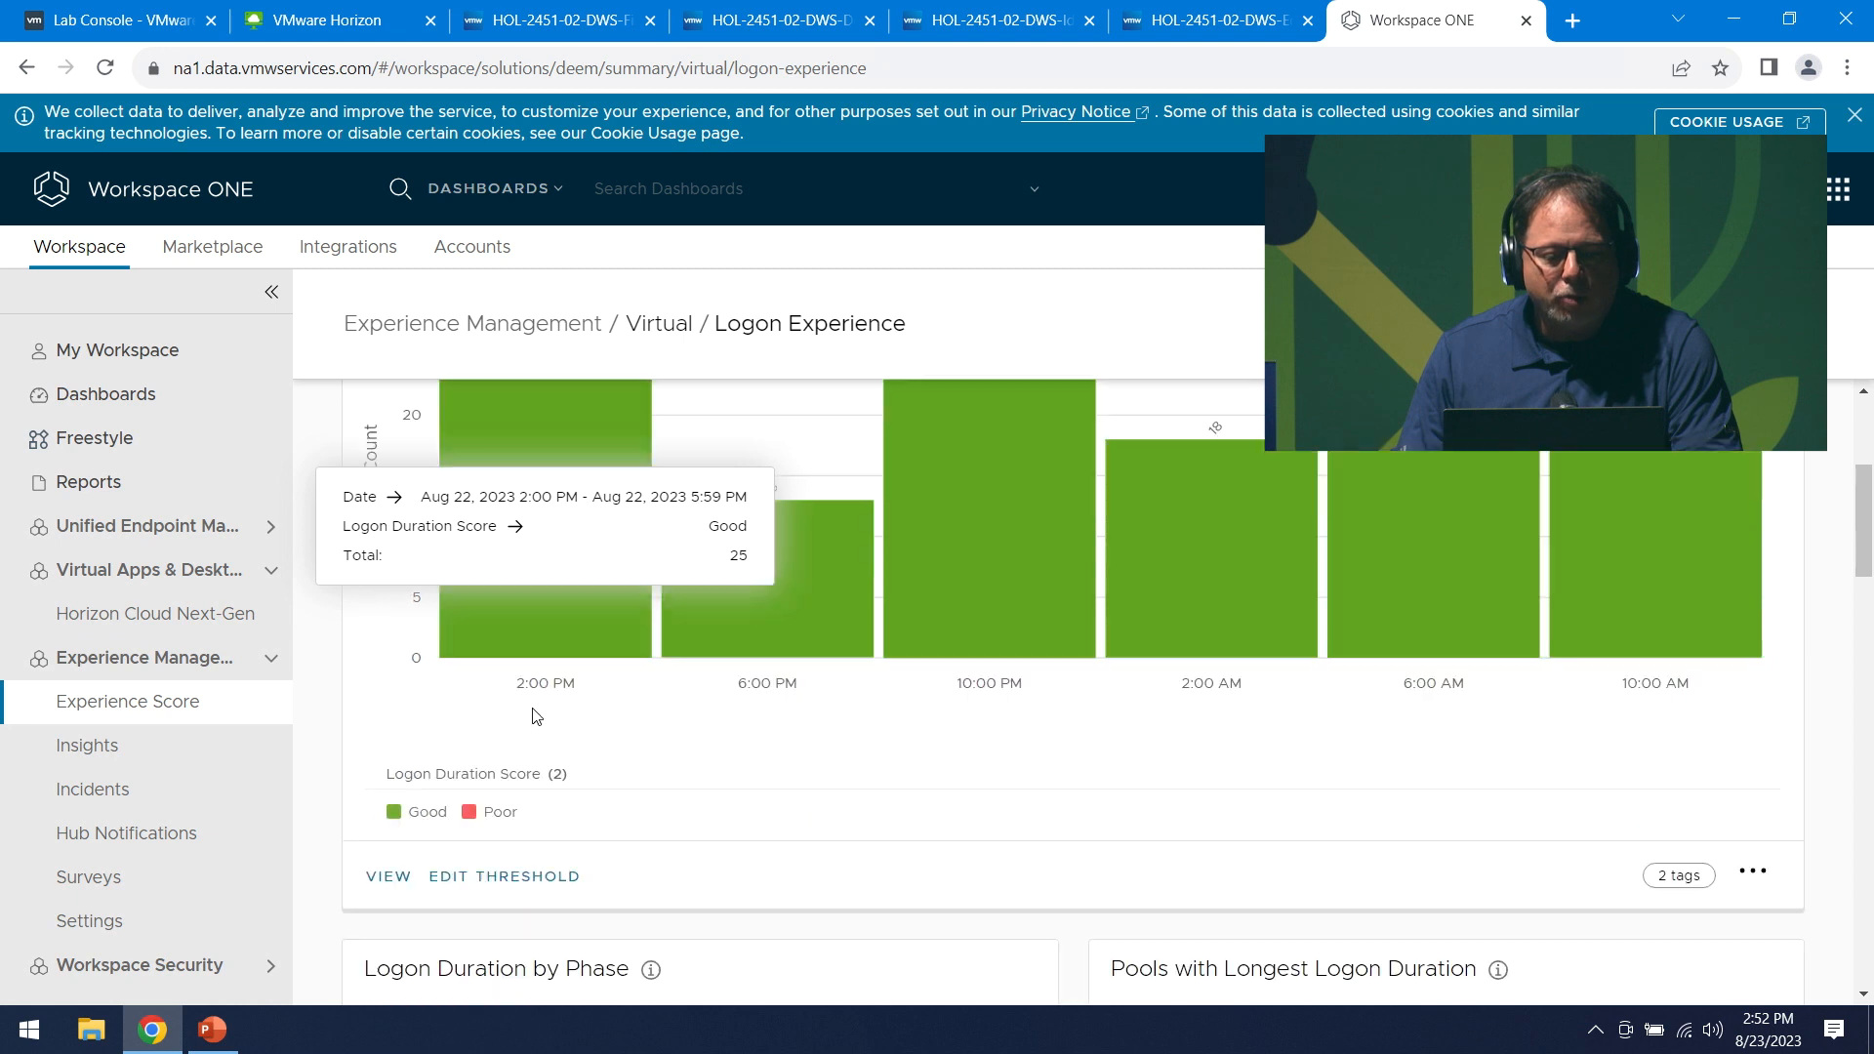
scroll(978, 862, down, 3)
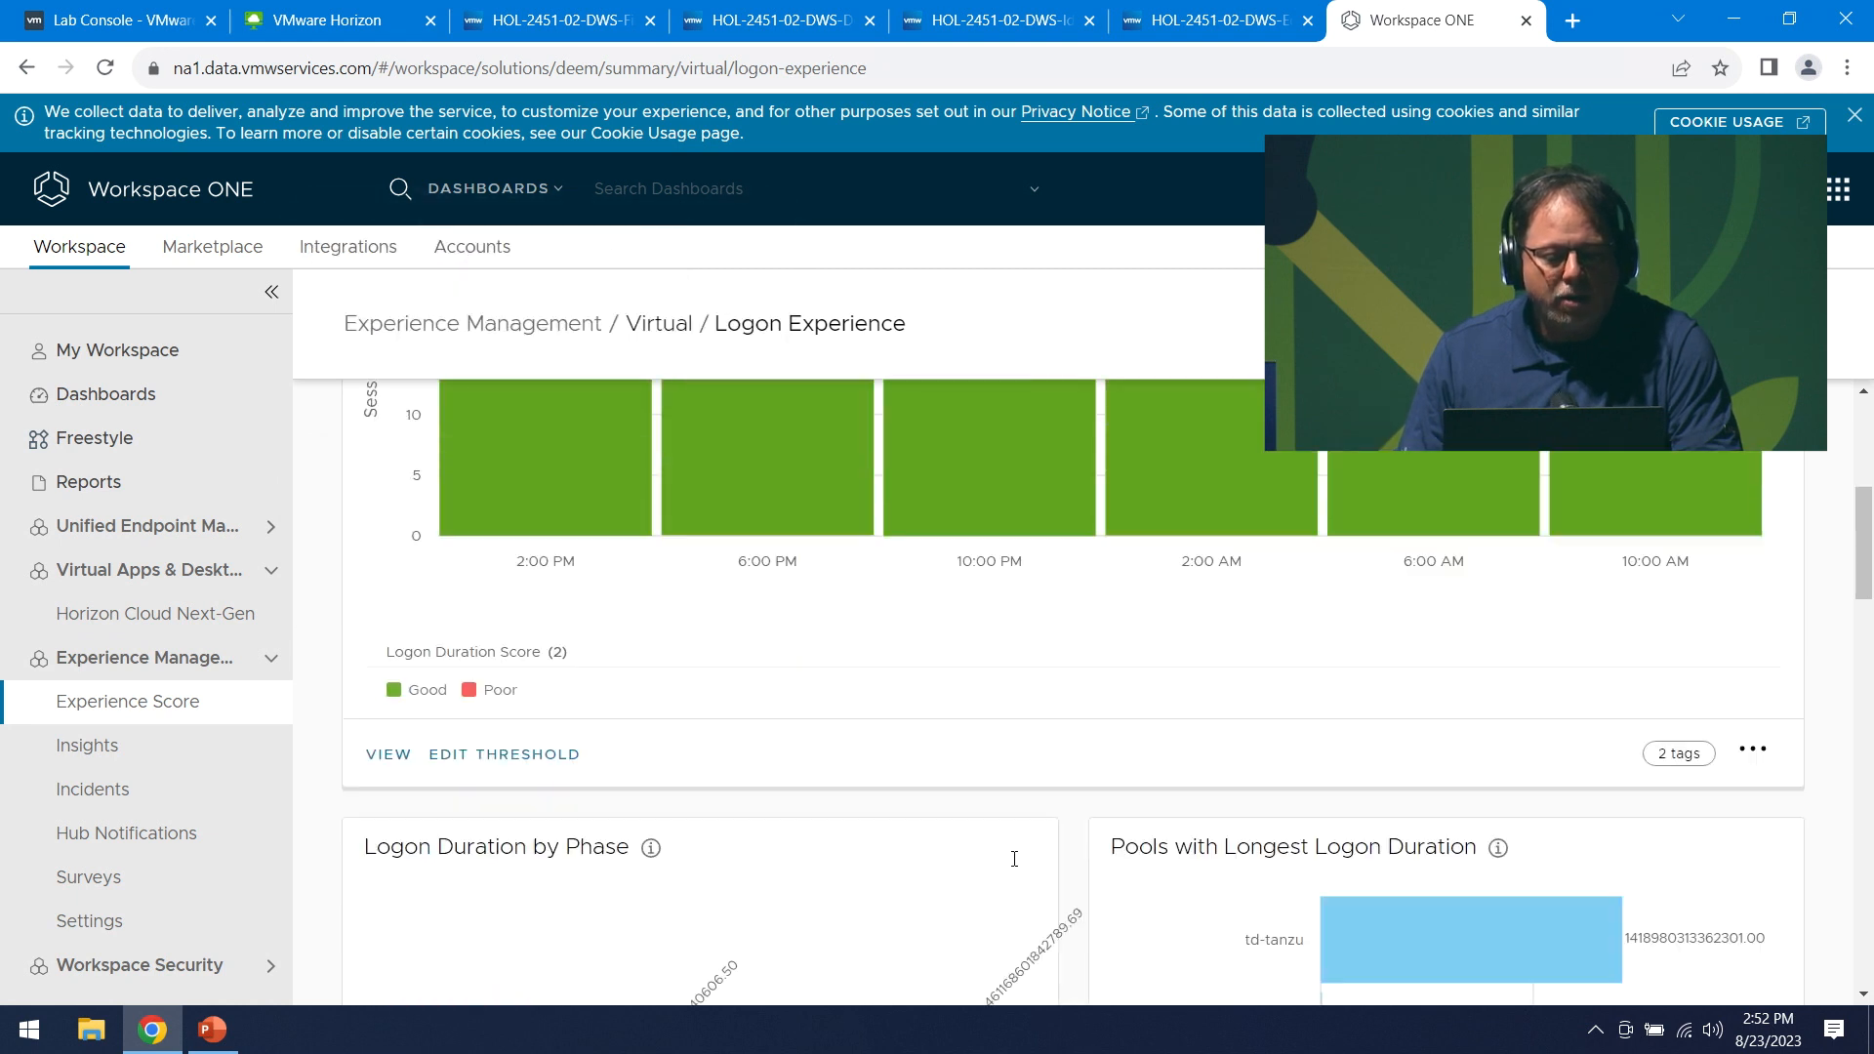
scroll(927, 674, up, 5)
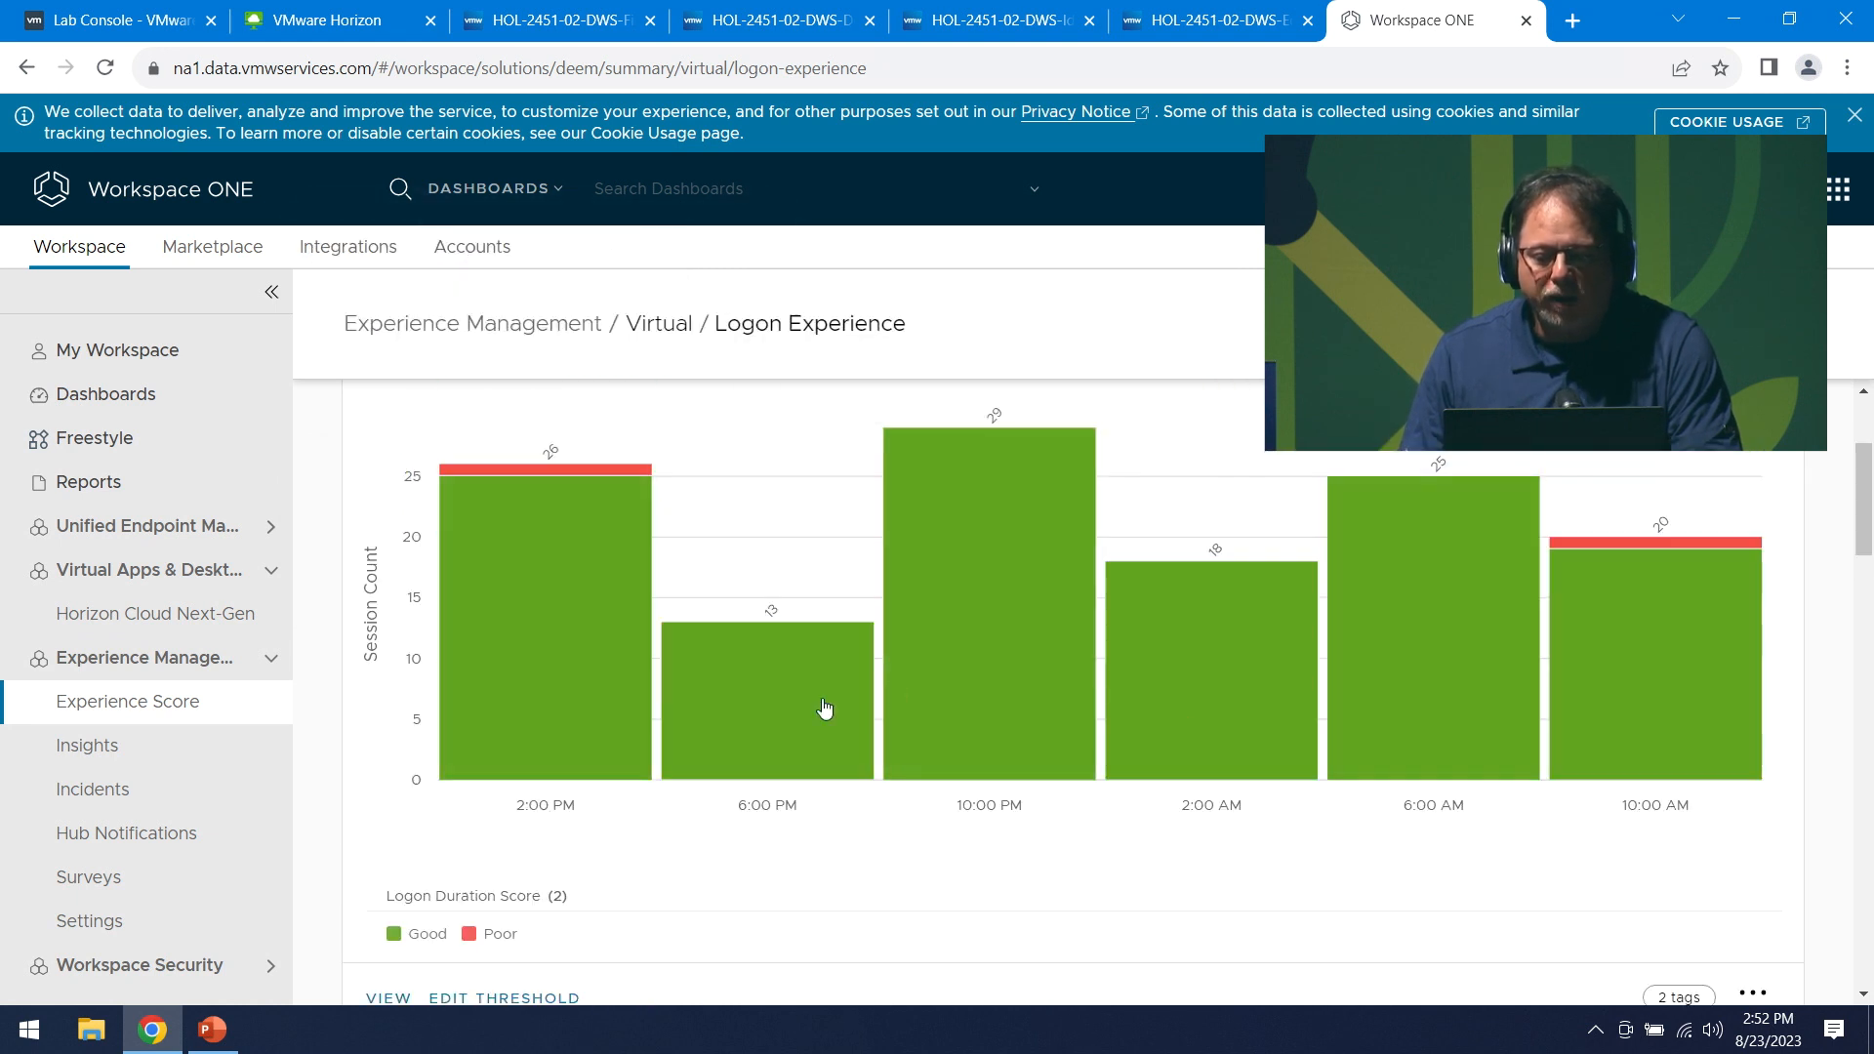
mouse_move(1669, 542)
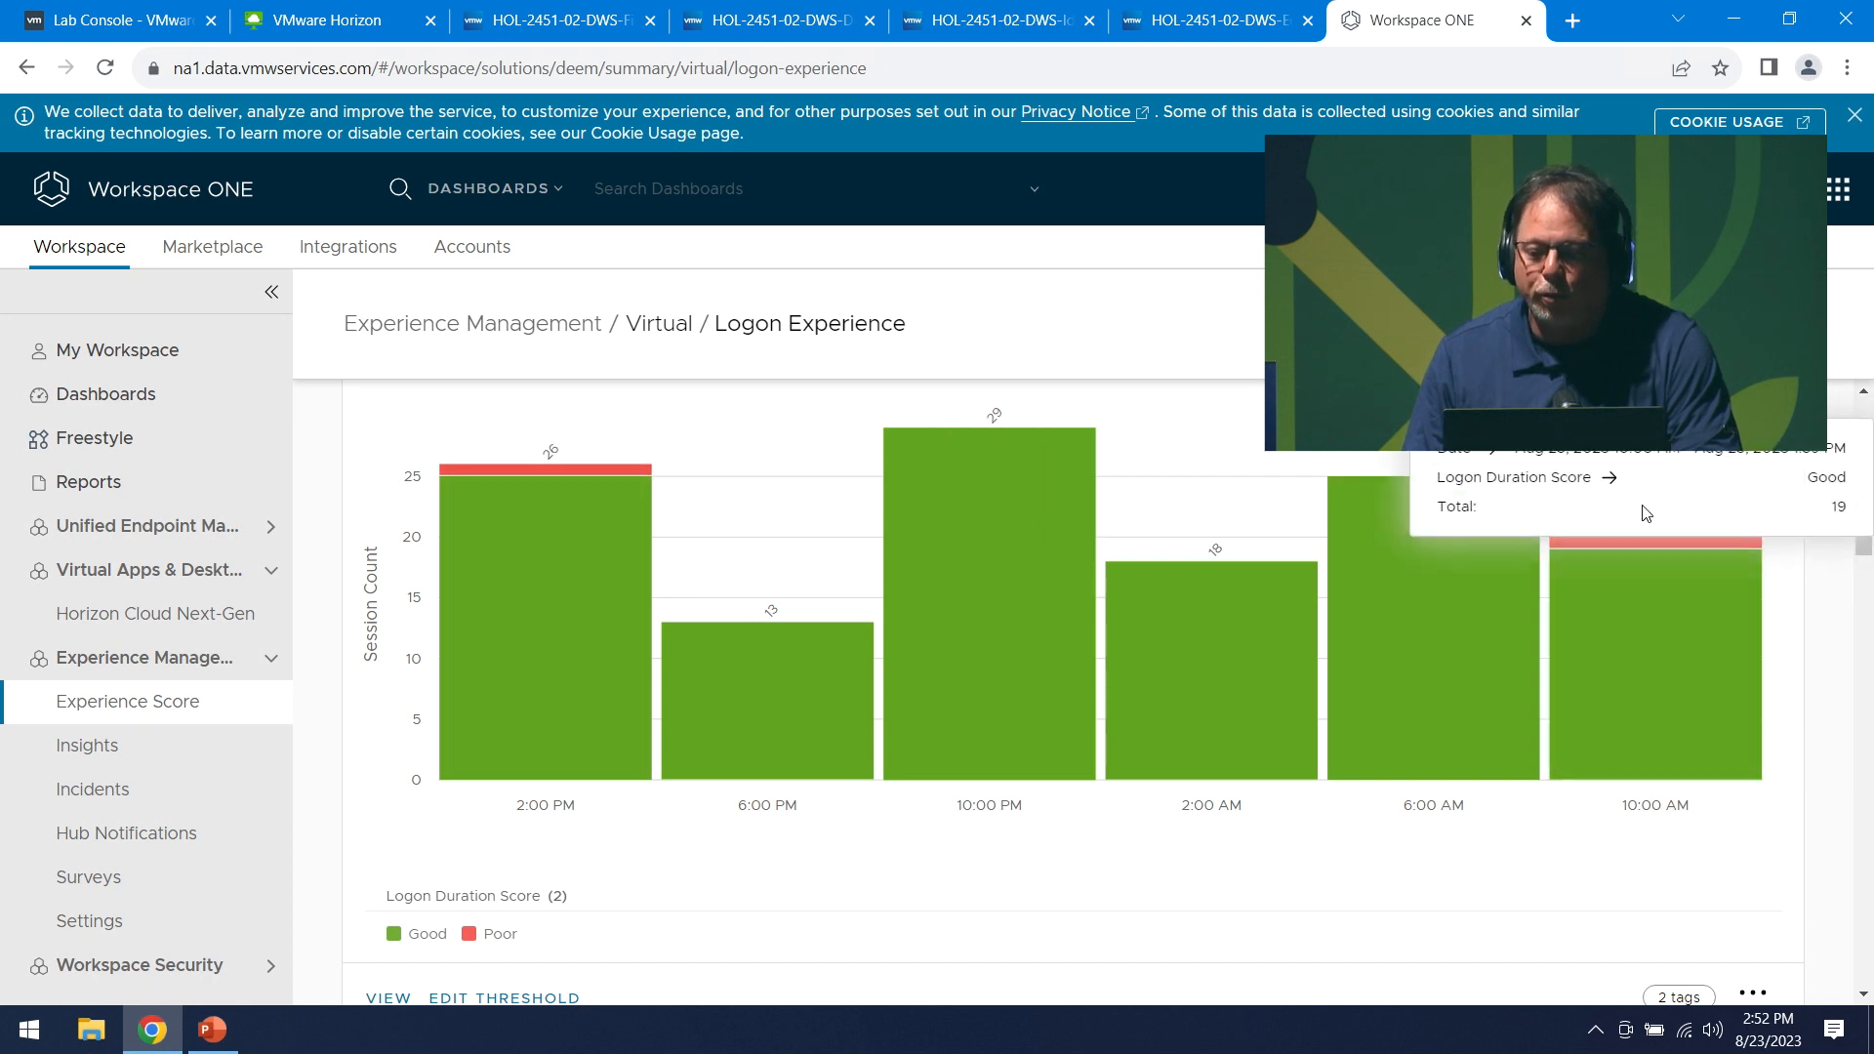
click(1647, 548)
scroll(962, 752, down, 4)
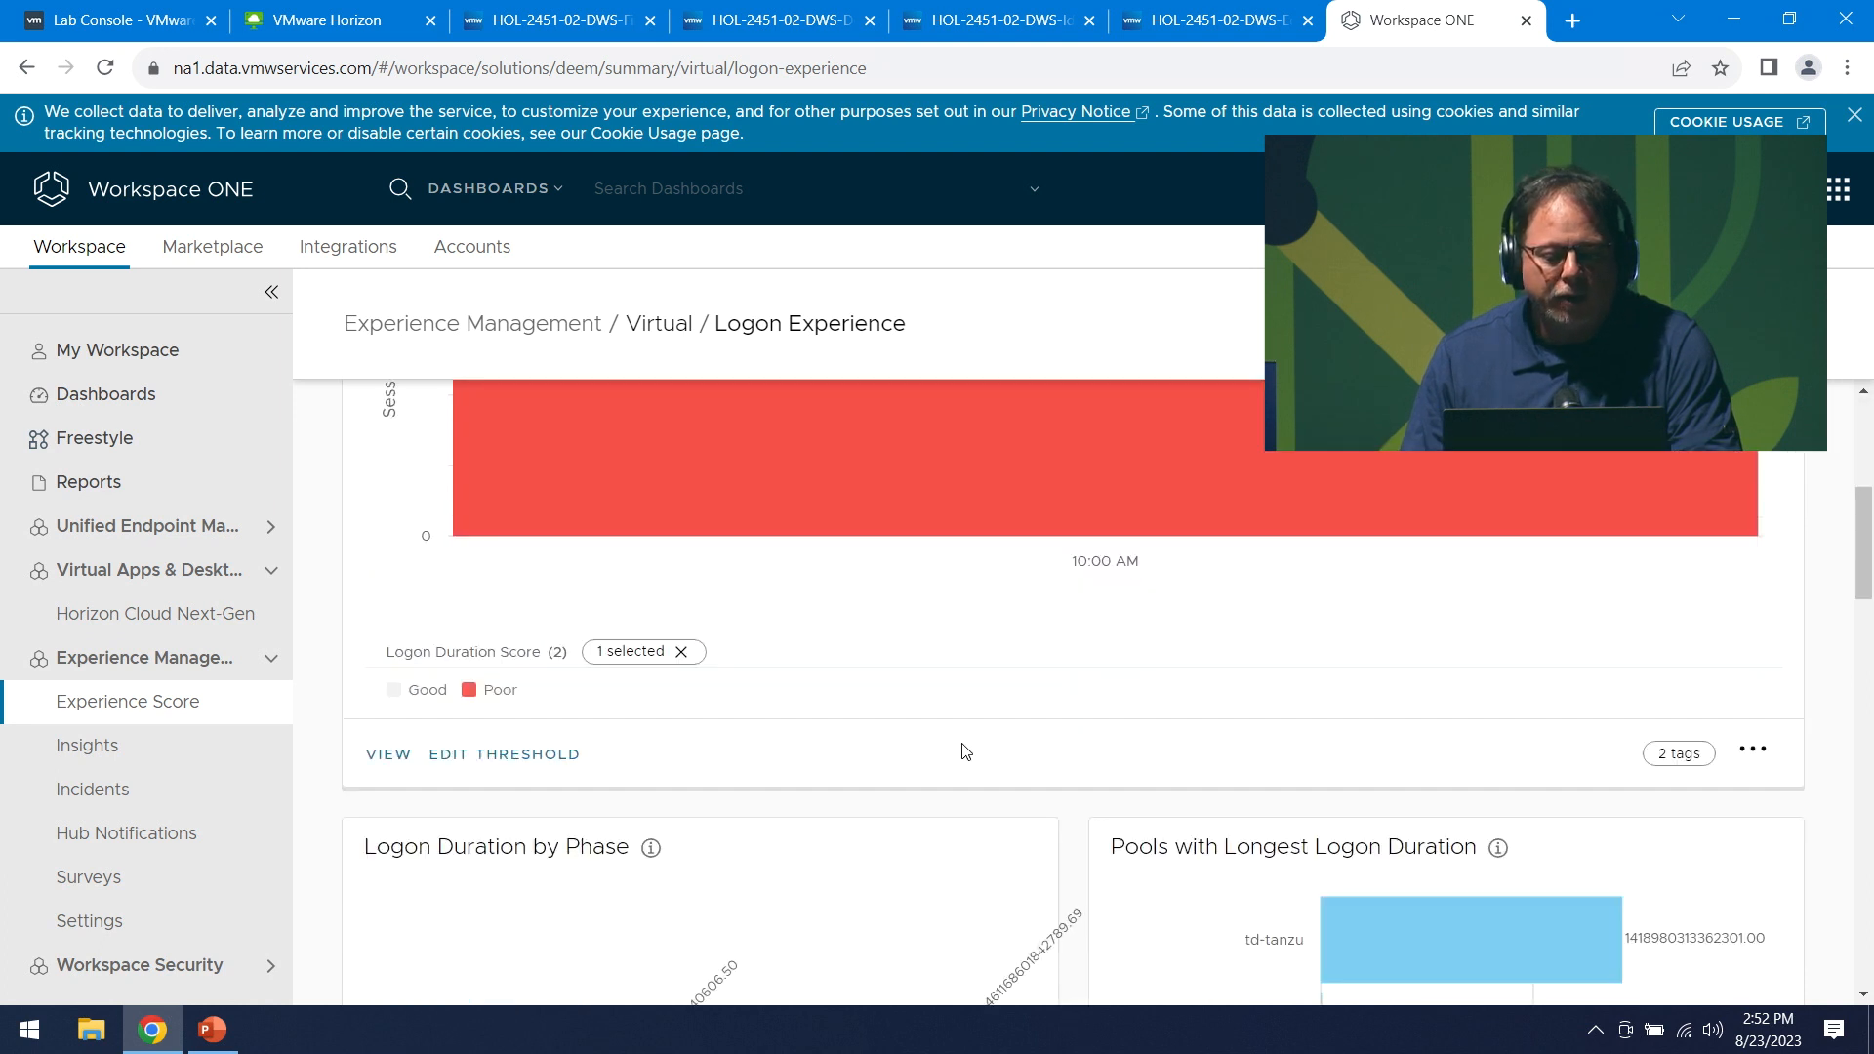
scroll(829, 745, up, 4)
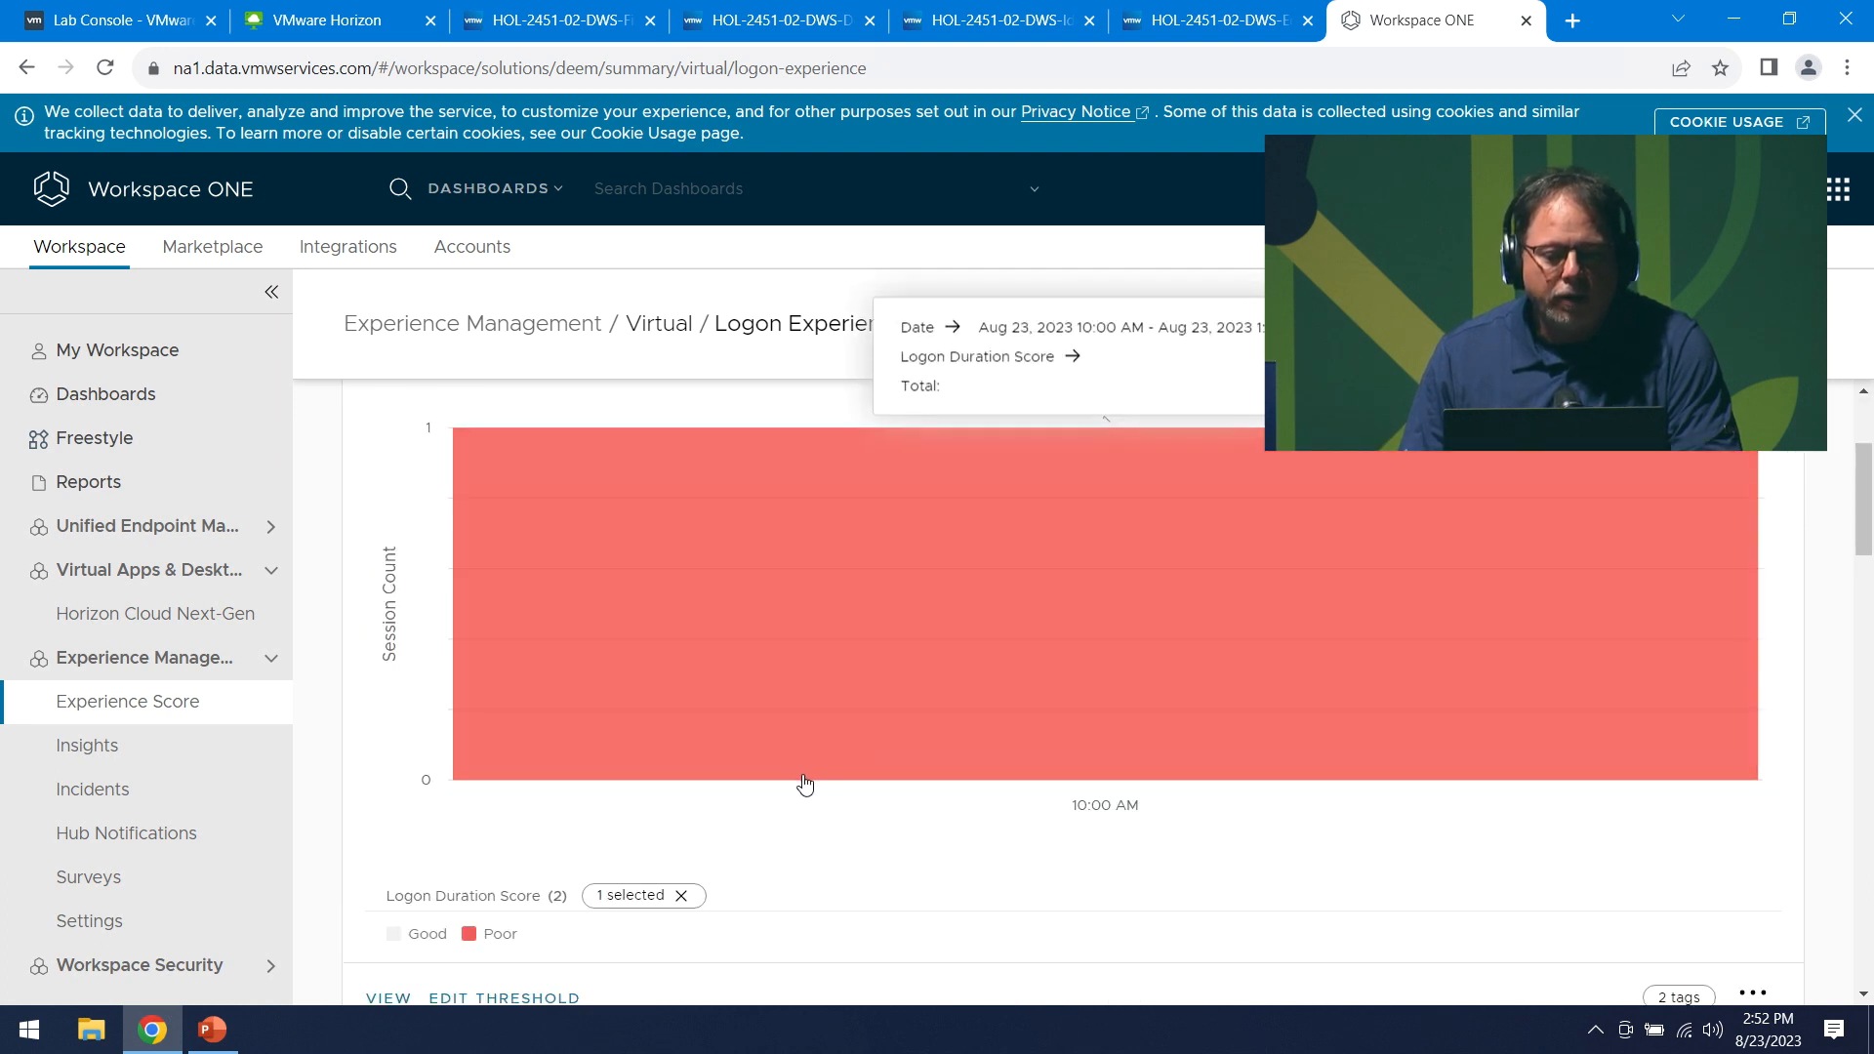
scroll(803, 784, down, 1)
- Inspect the lone Poor session's 292,471,208.7-year logon duration, then return to Experience Score
click(388, 876)
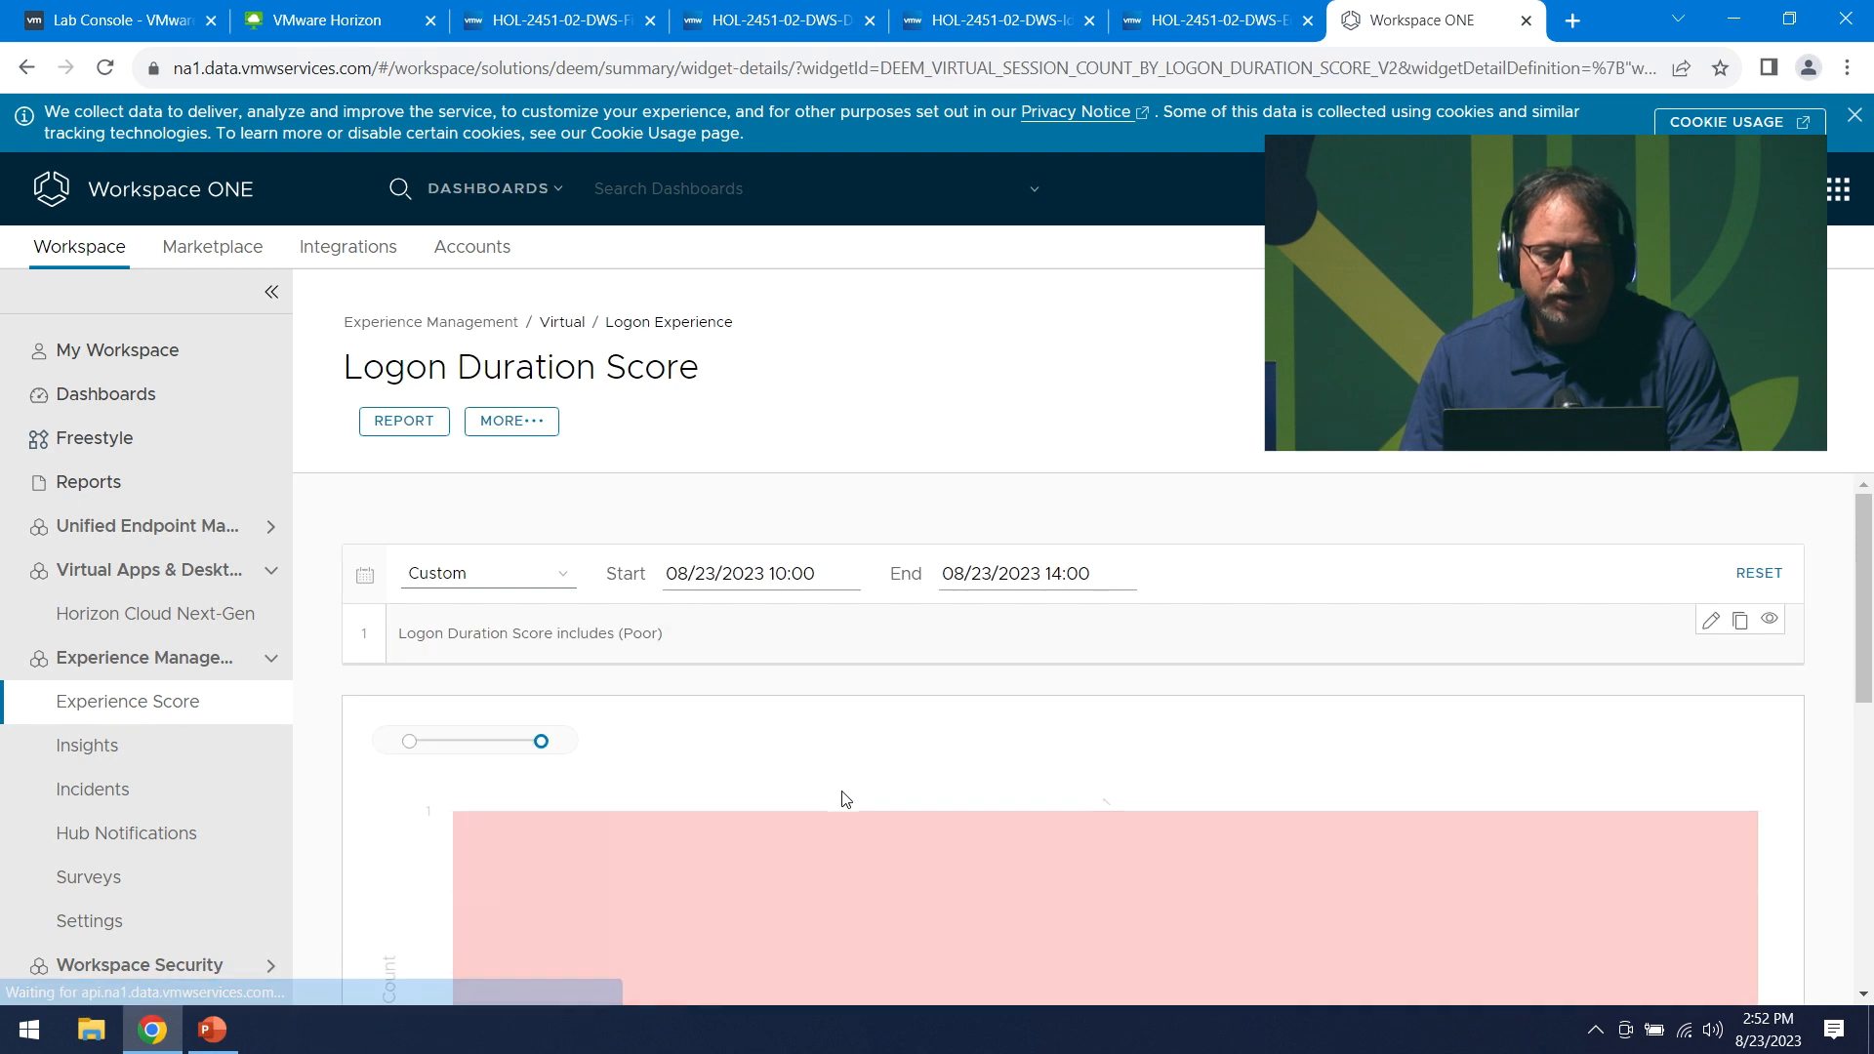
scroll(949, 720, down, 5)
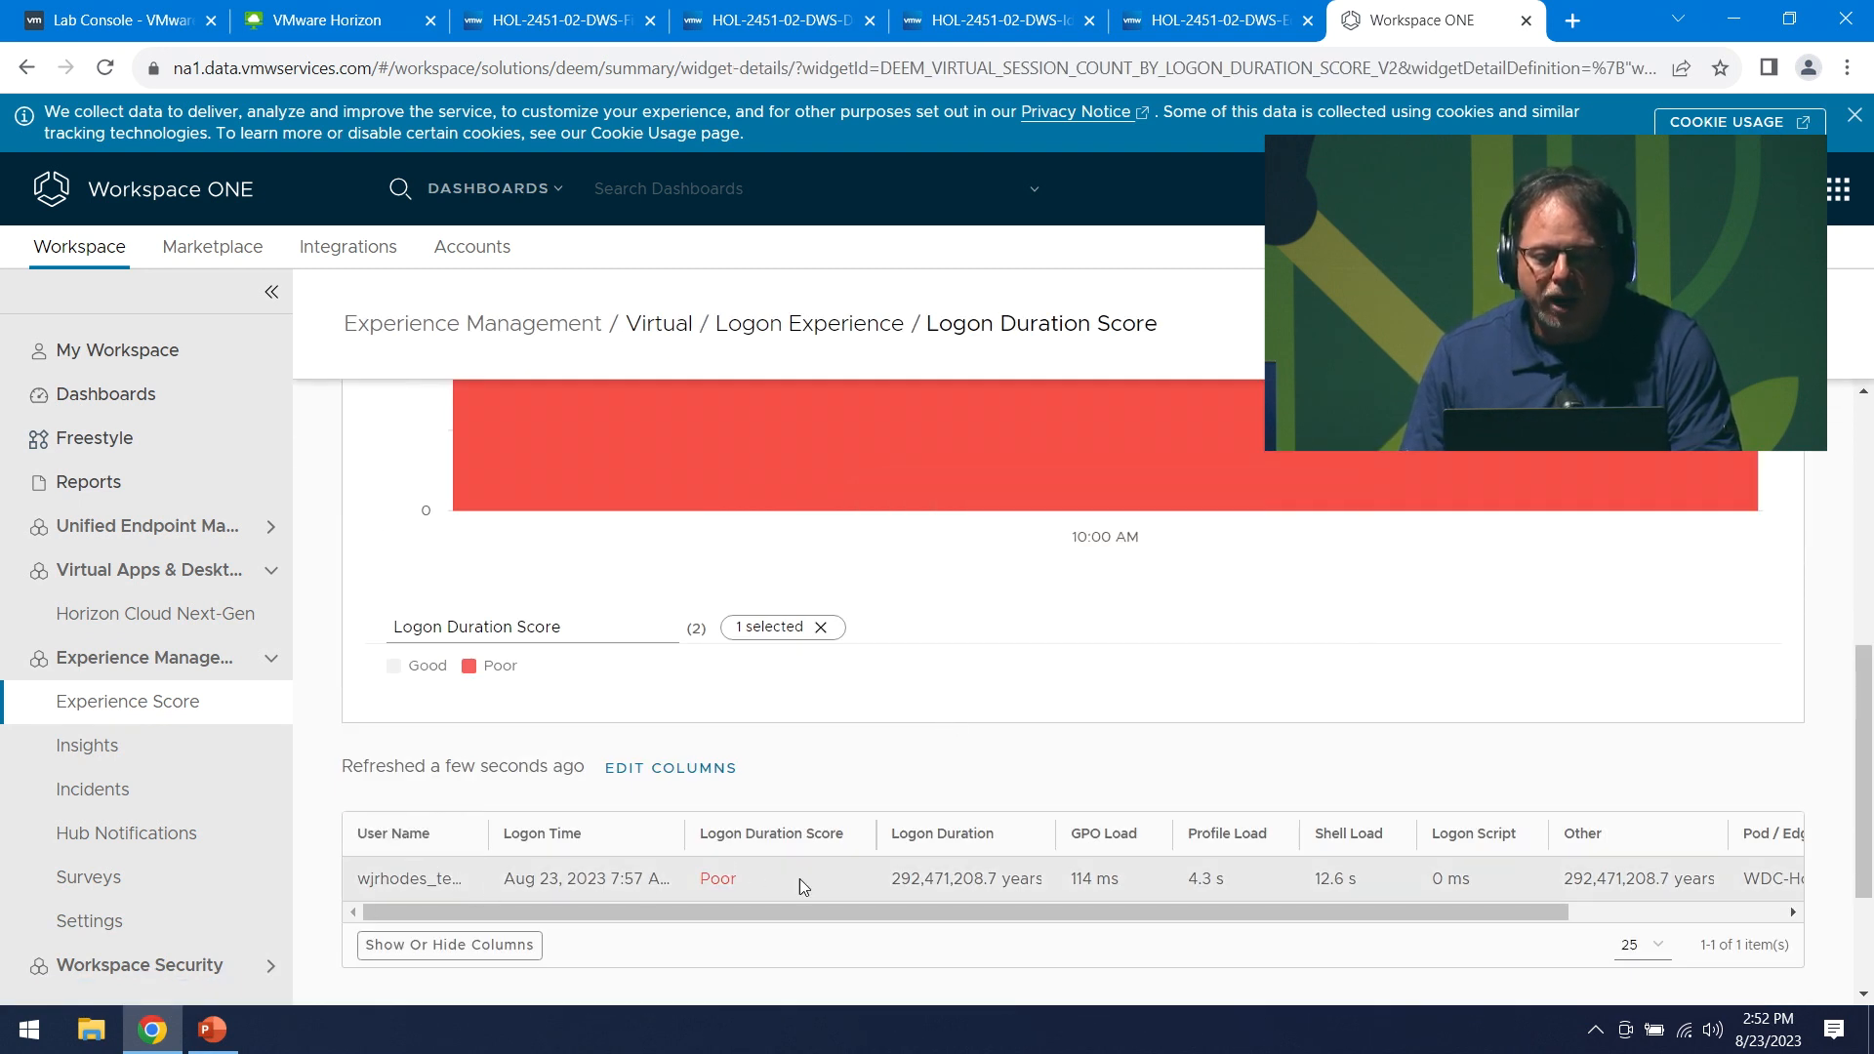
drag(901, 912, 942, 908)
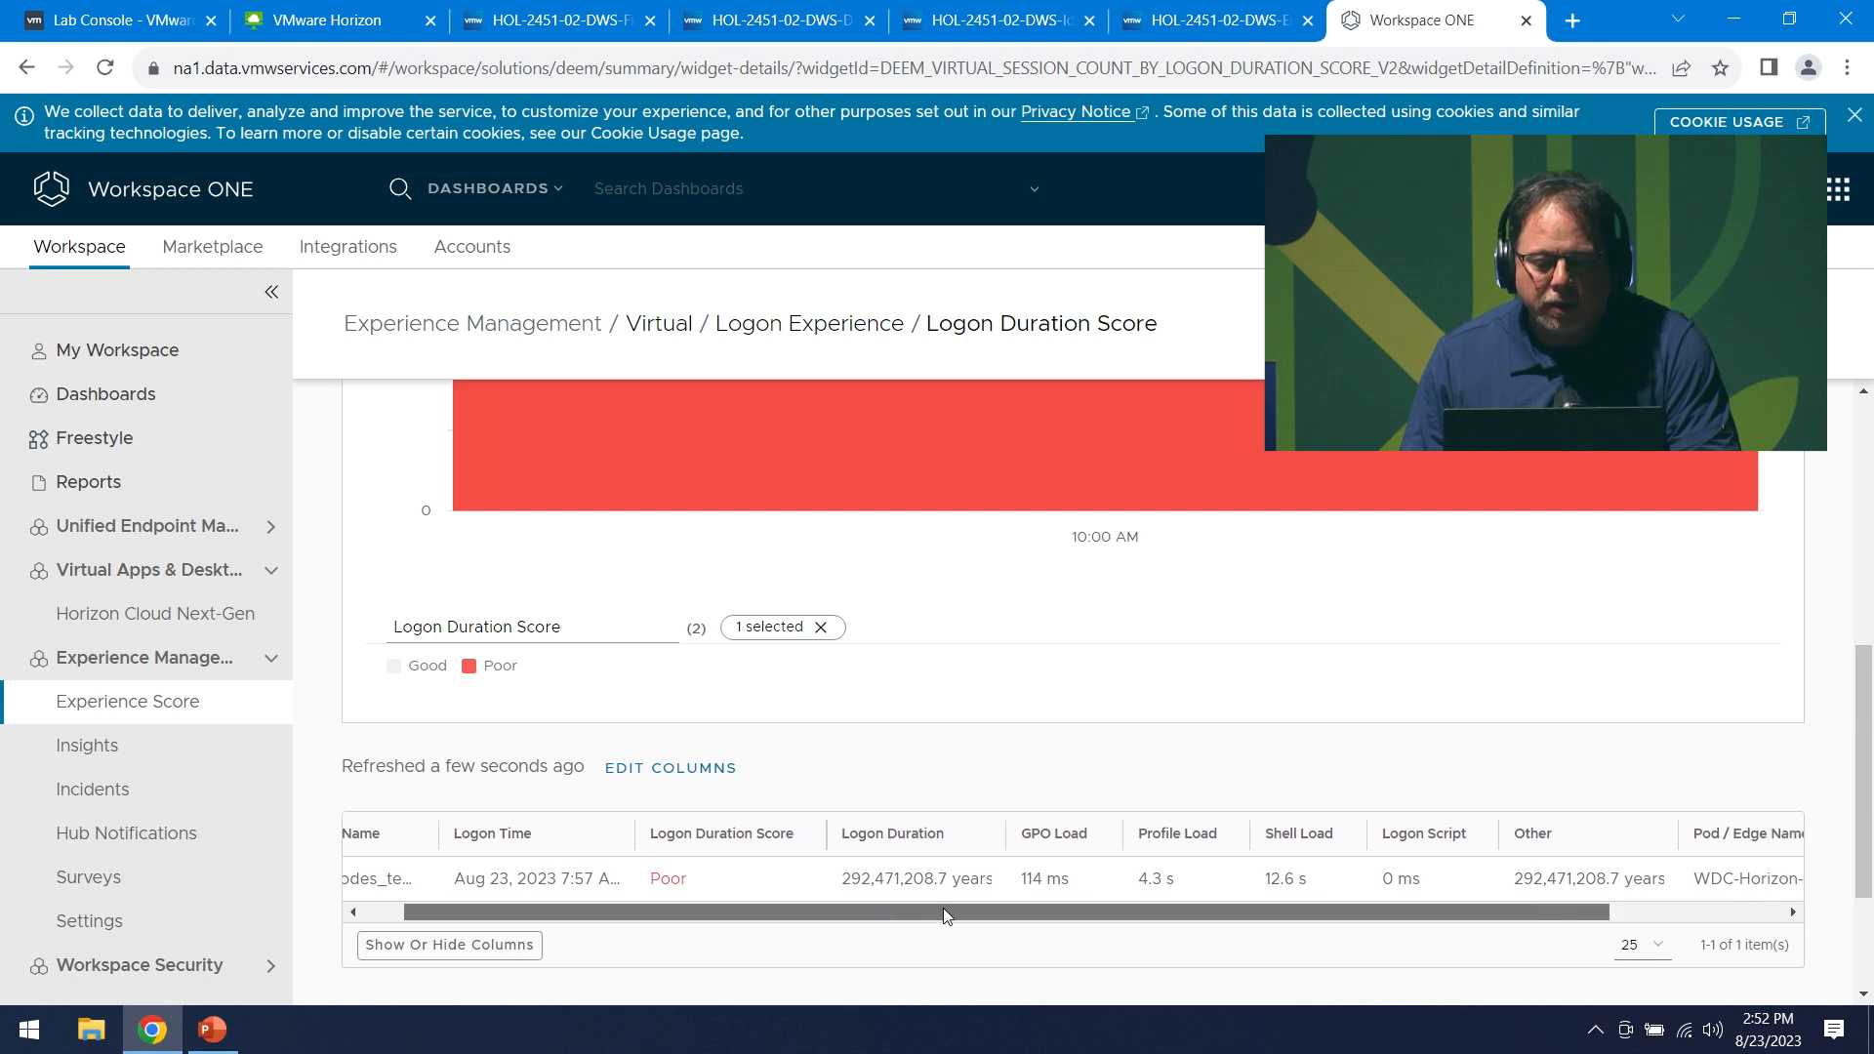
click(845, 882)
double_click(942, 879)
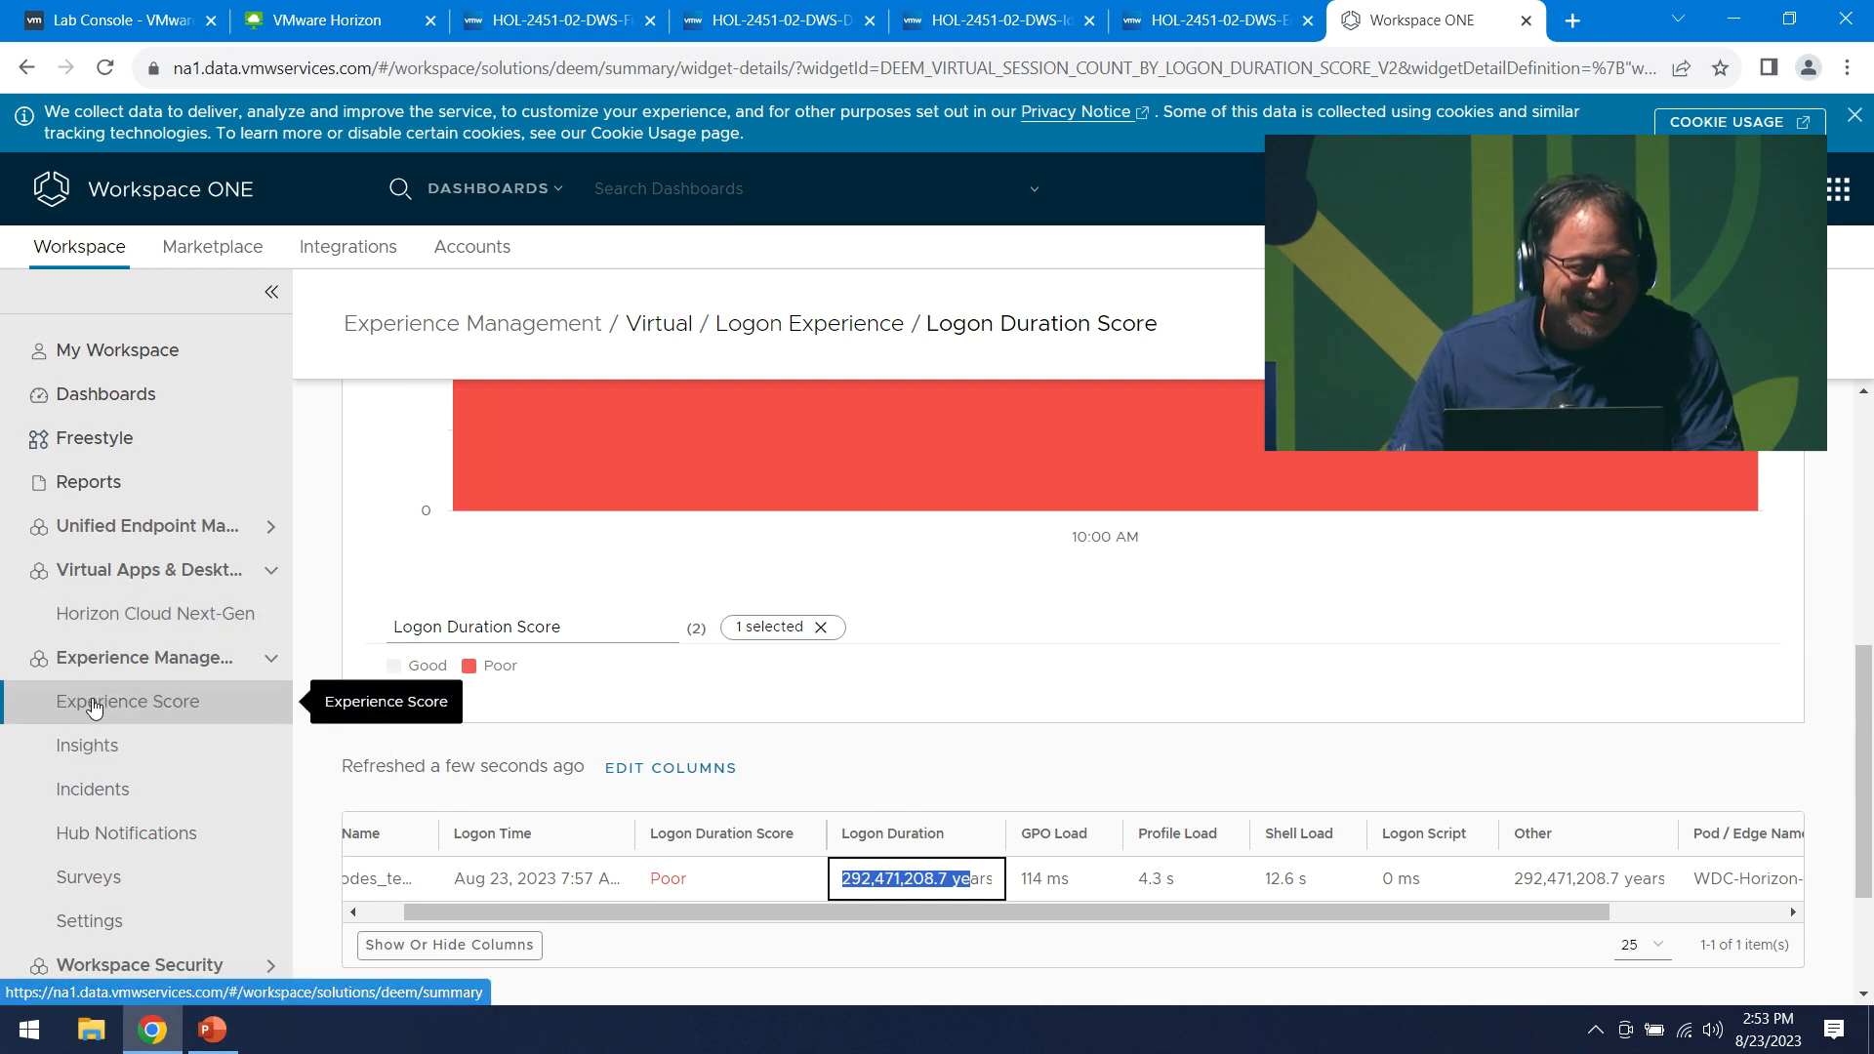
click(223, 694)
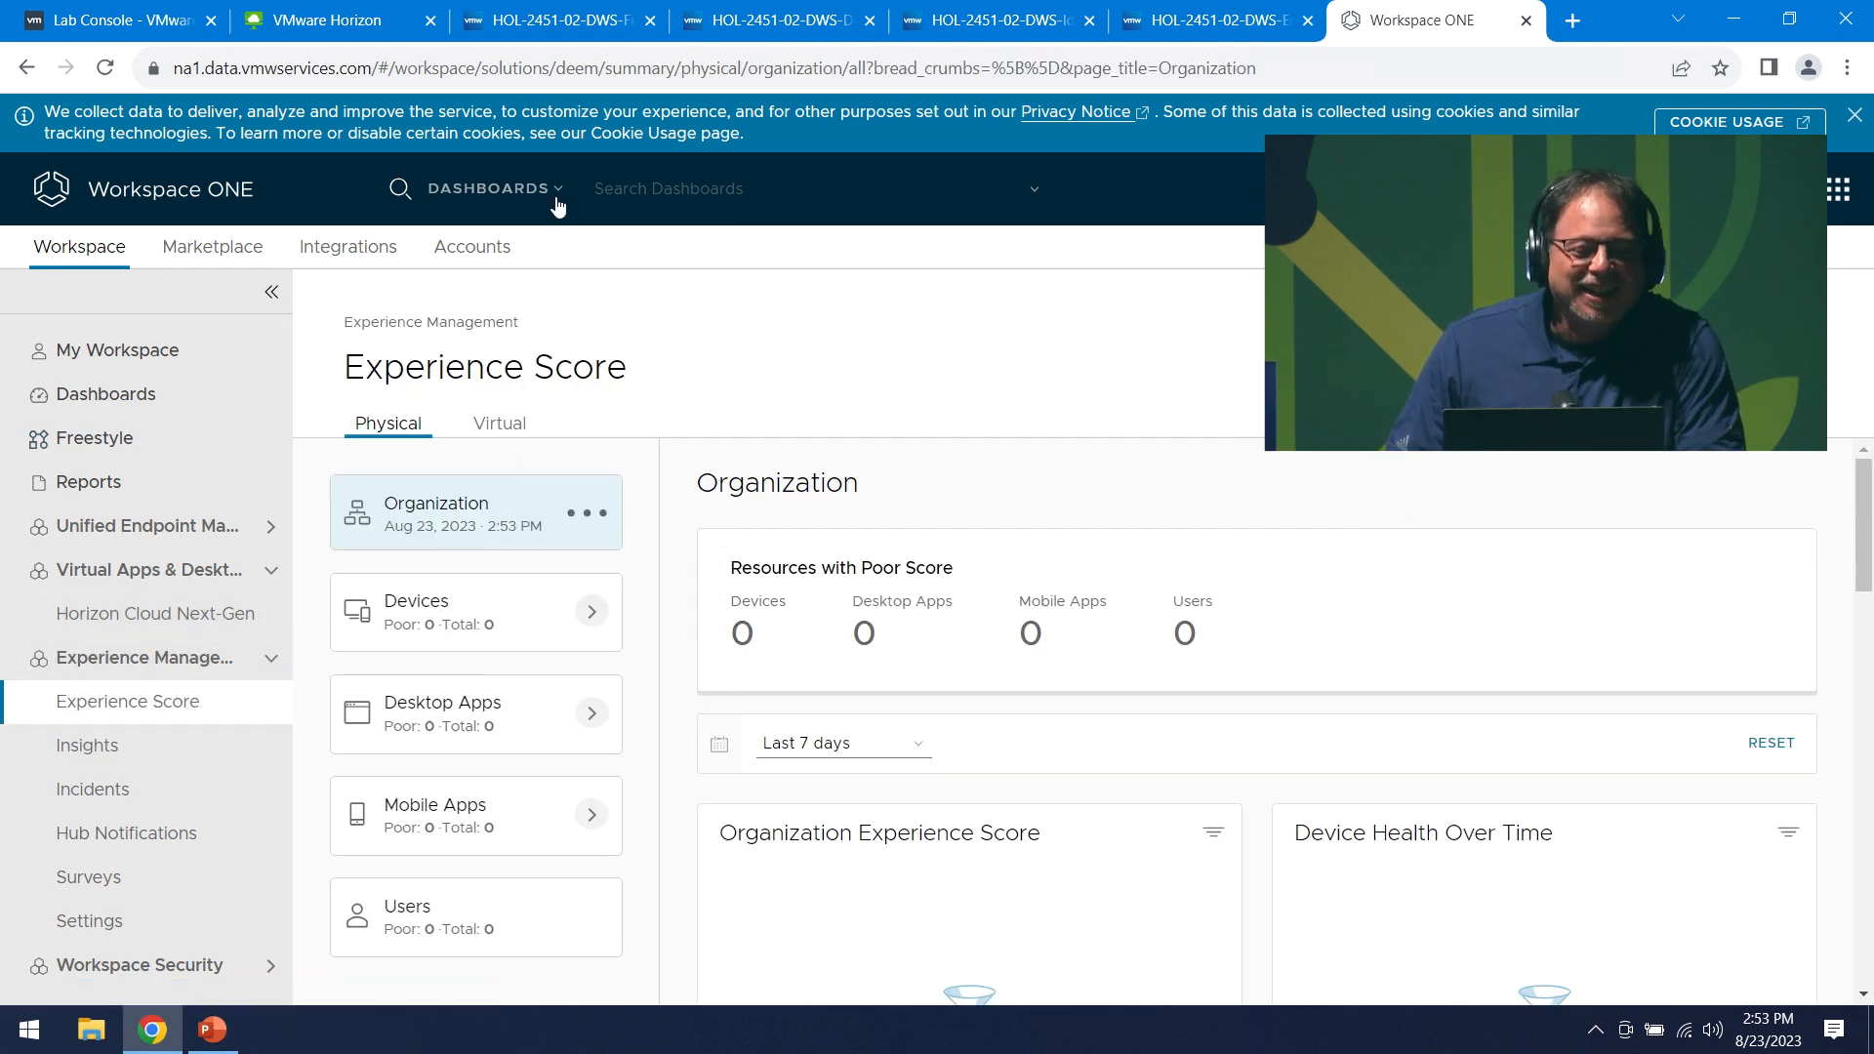
click(520, 422)
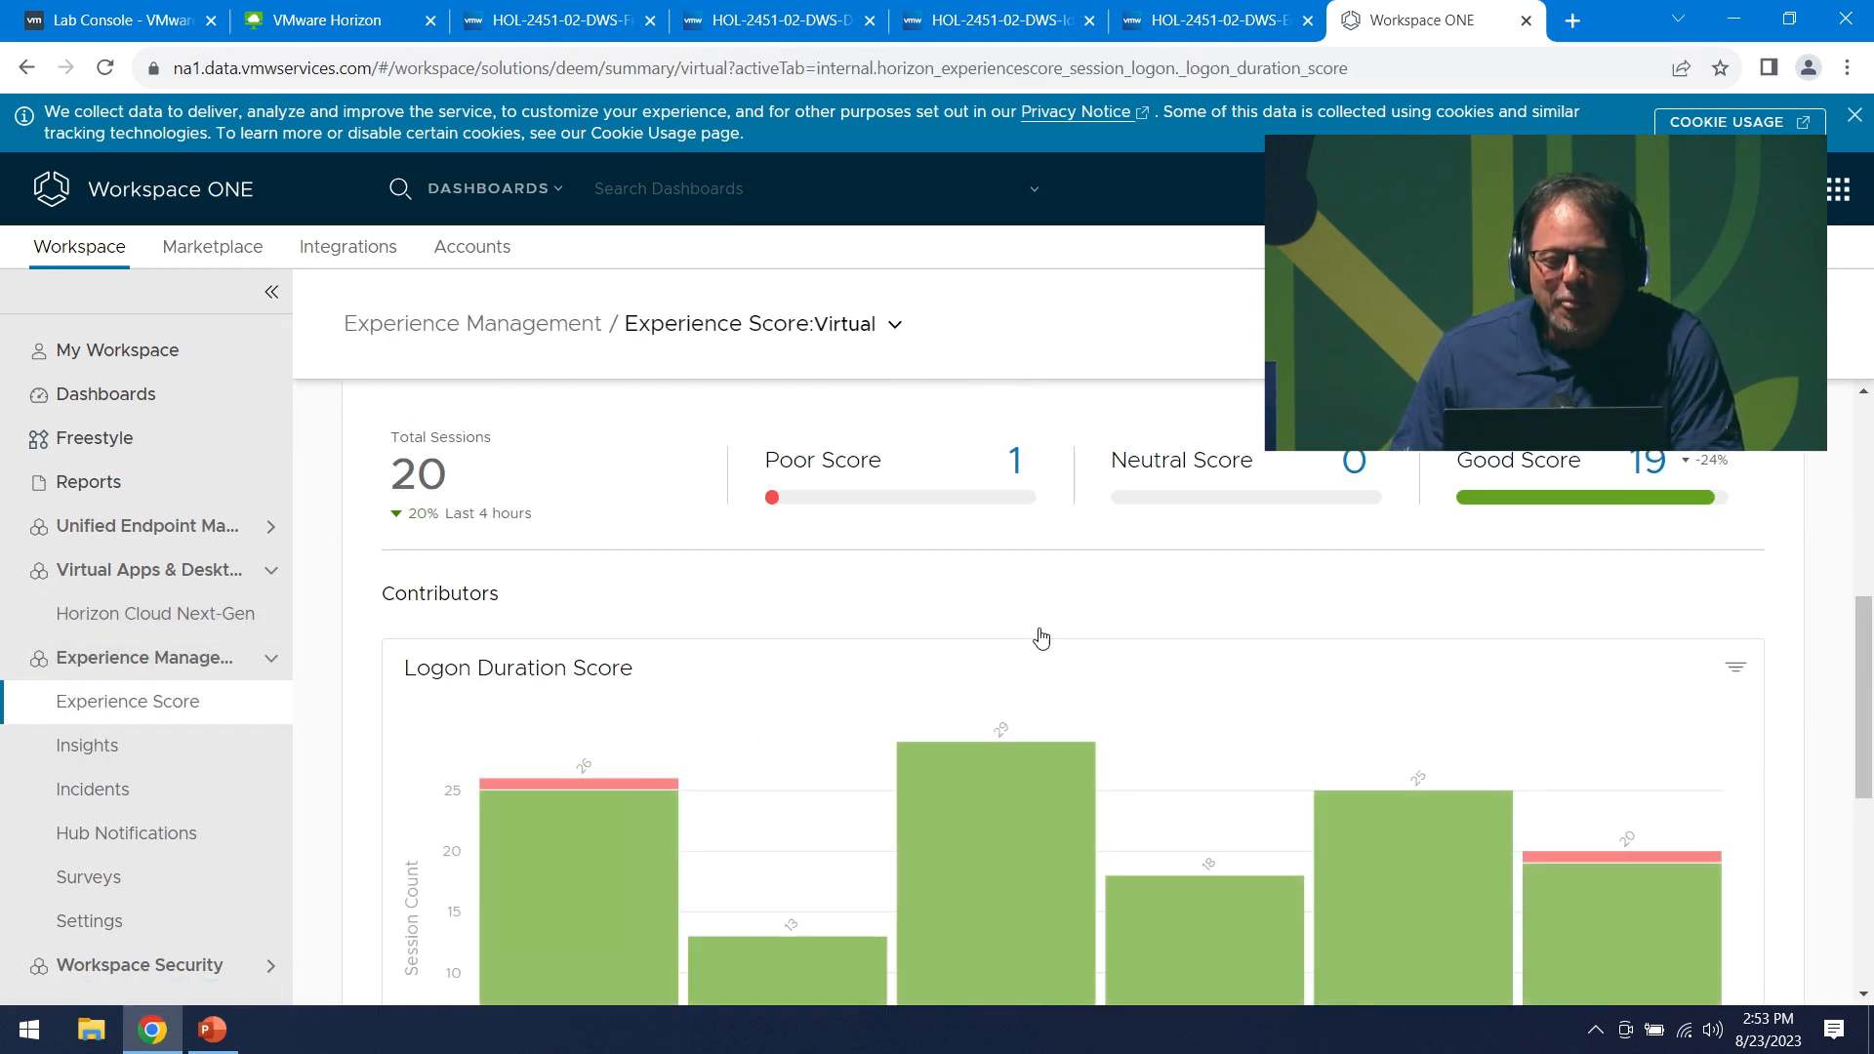
click(1025, 603)
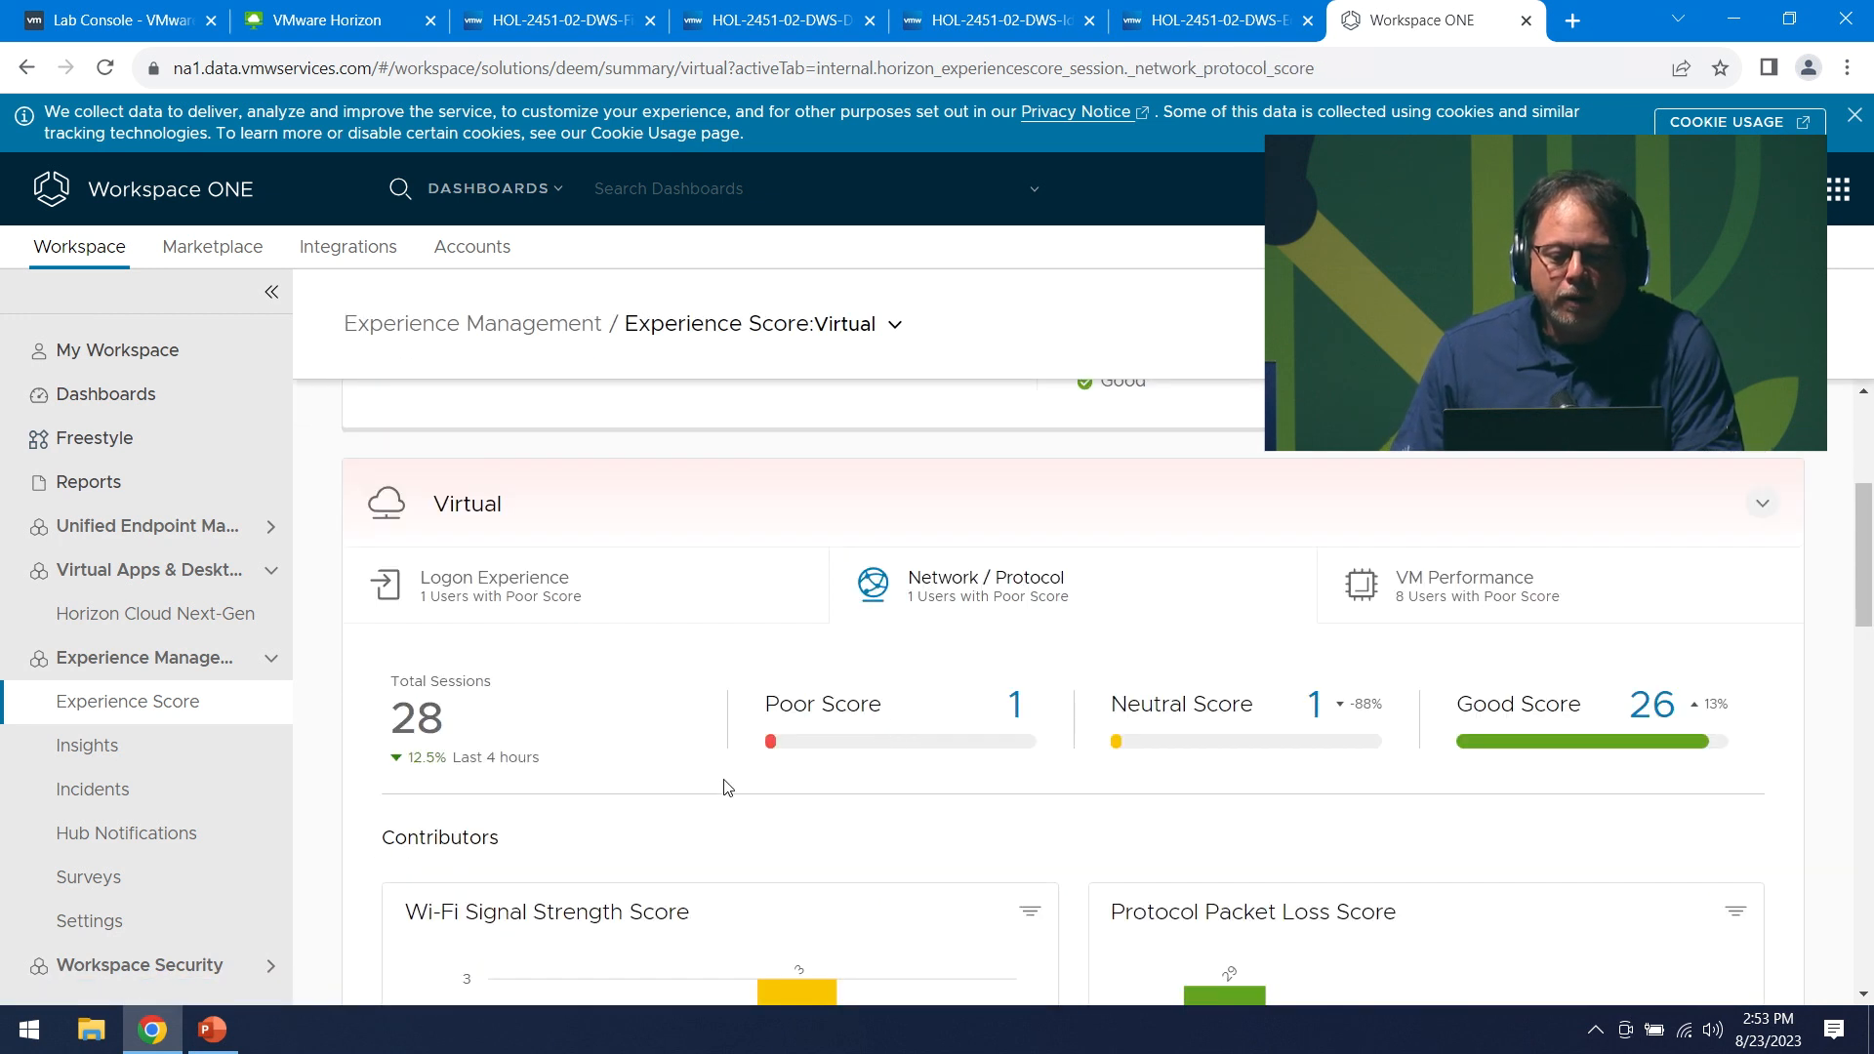
scroll(961, 747, down, 1)
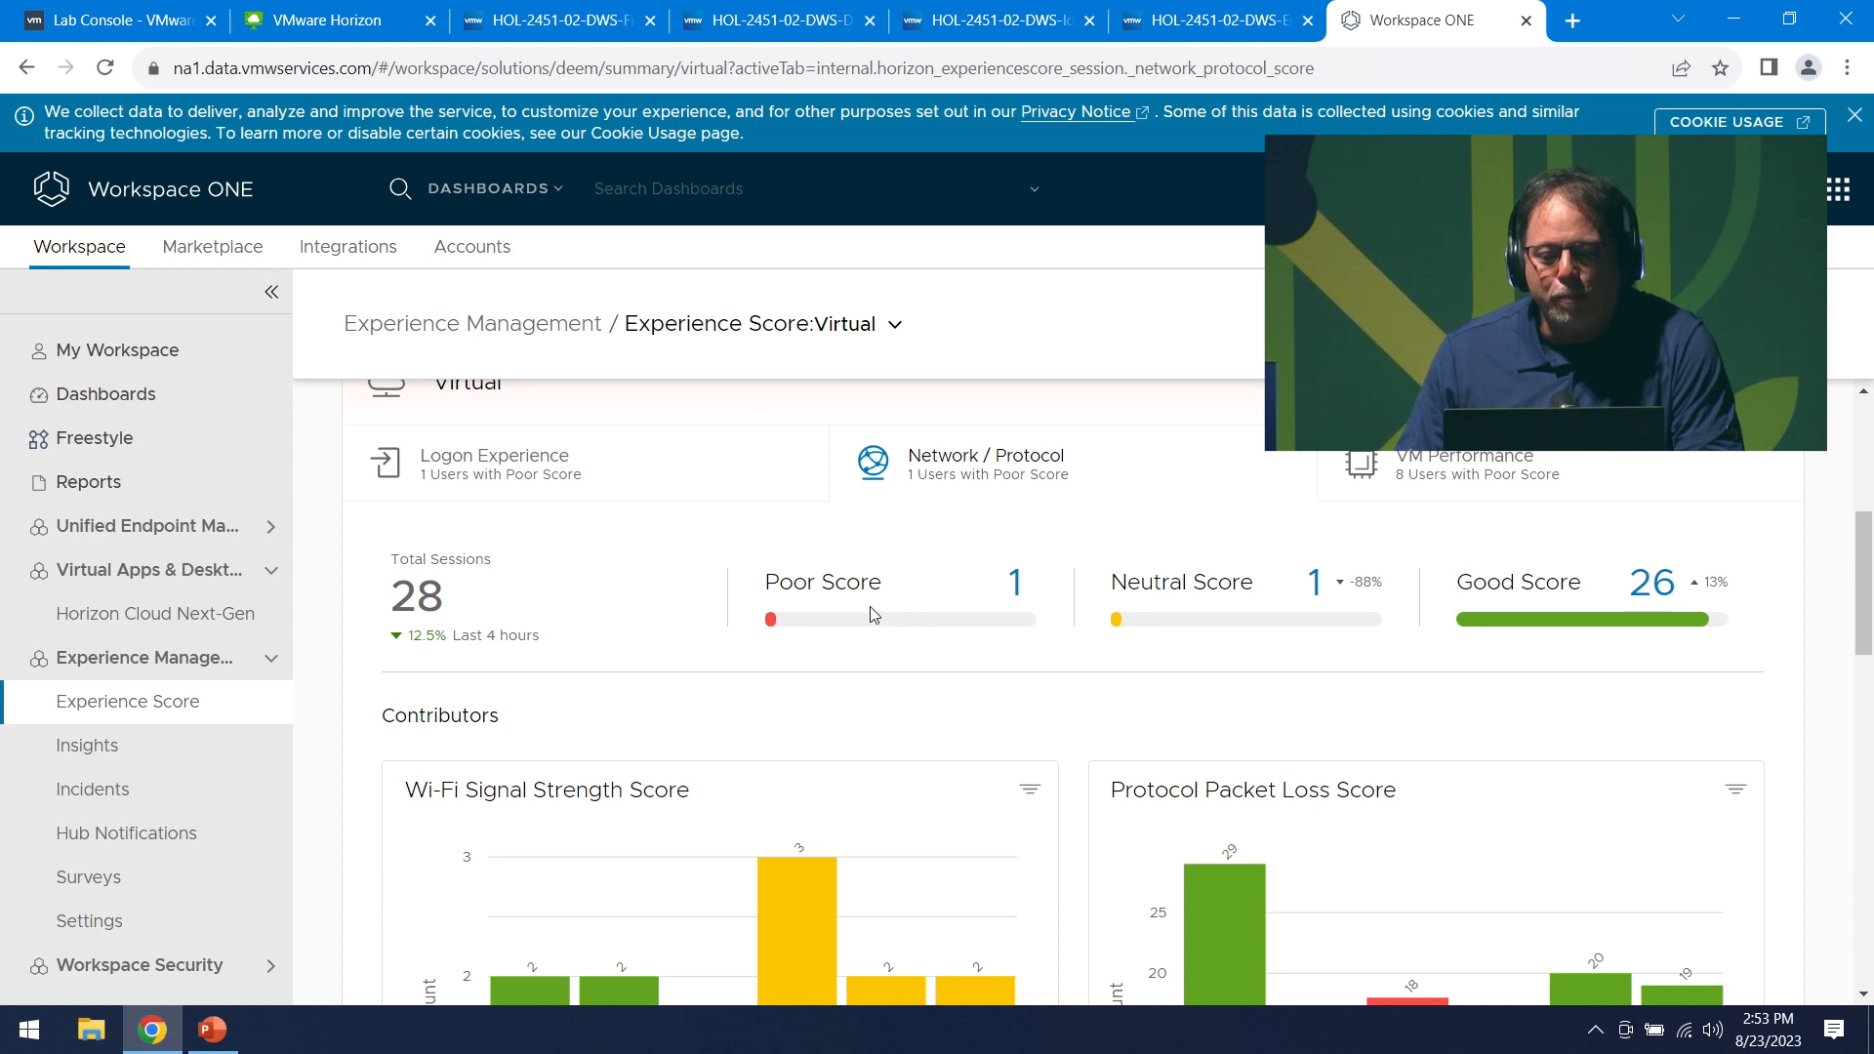
scroll(1113, 674, down, 1)
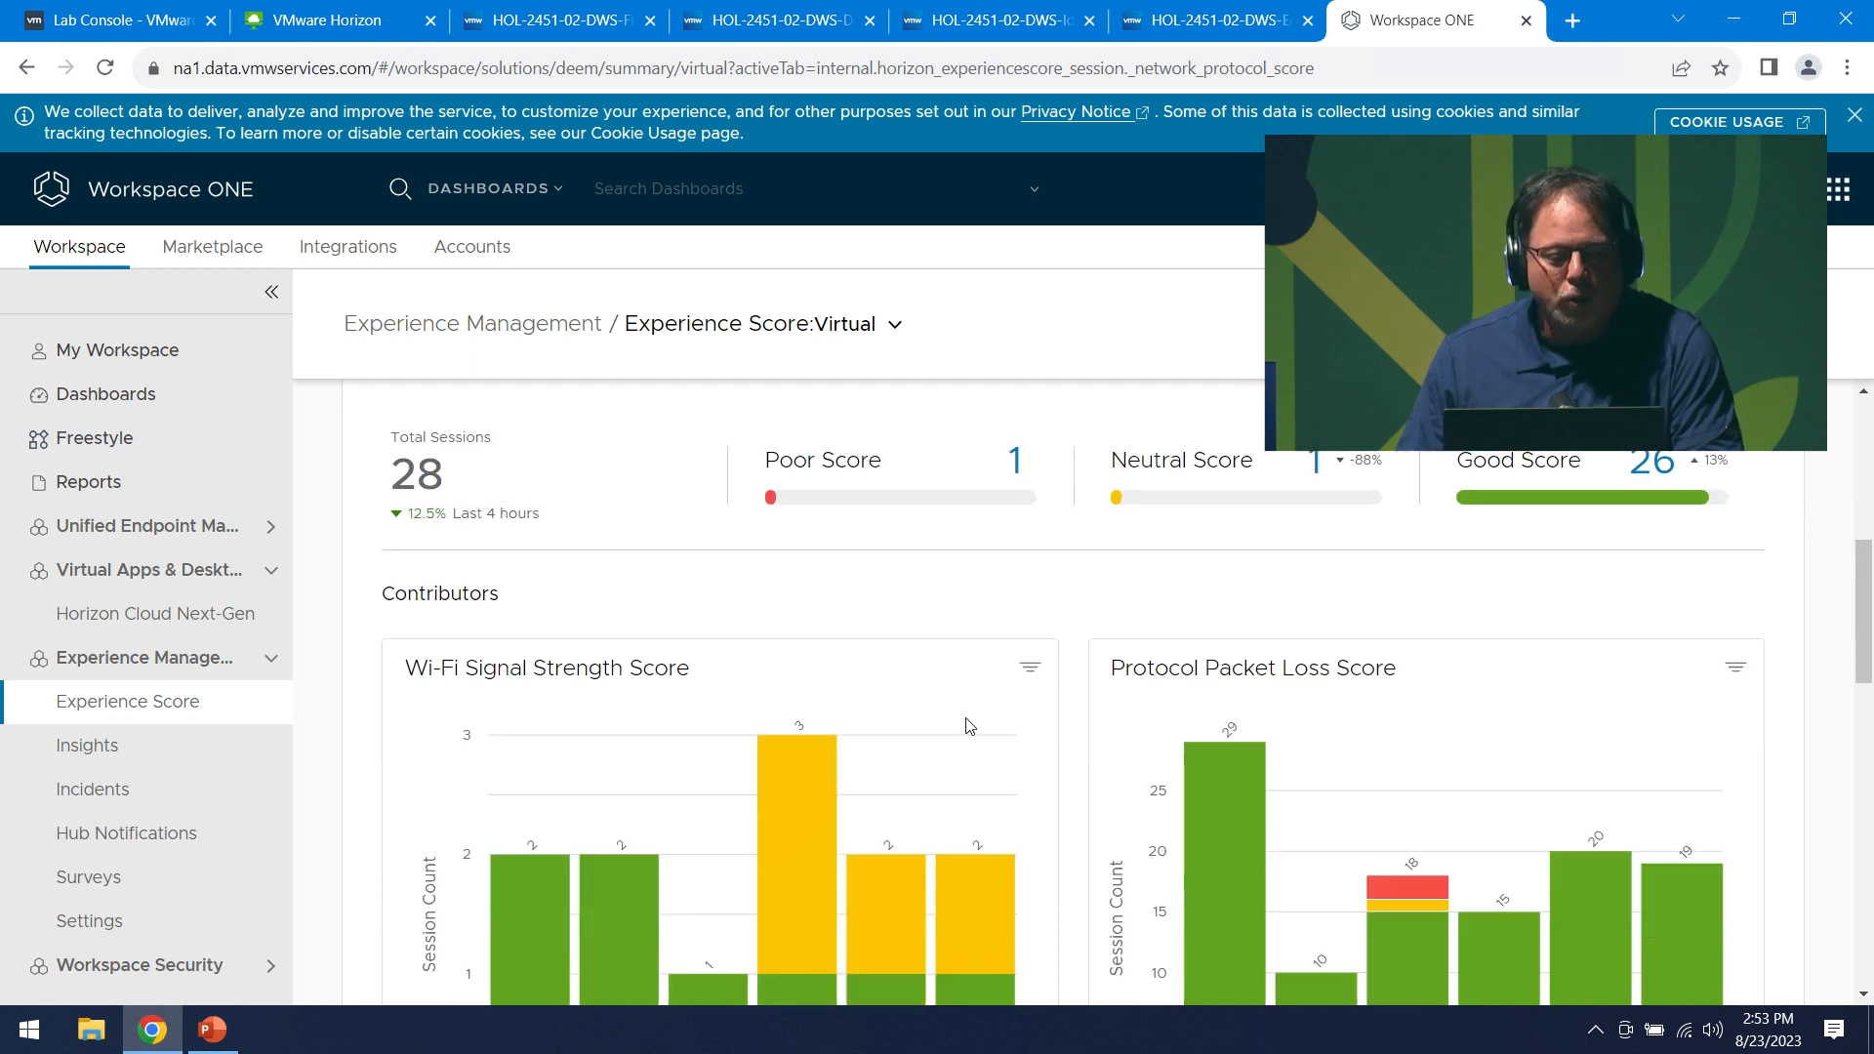
scroll(605, 868, down, 3)
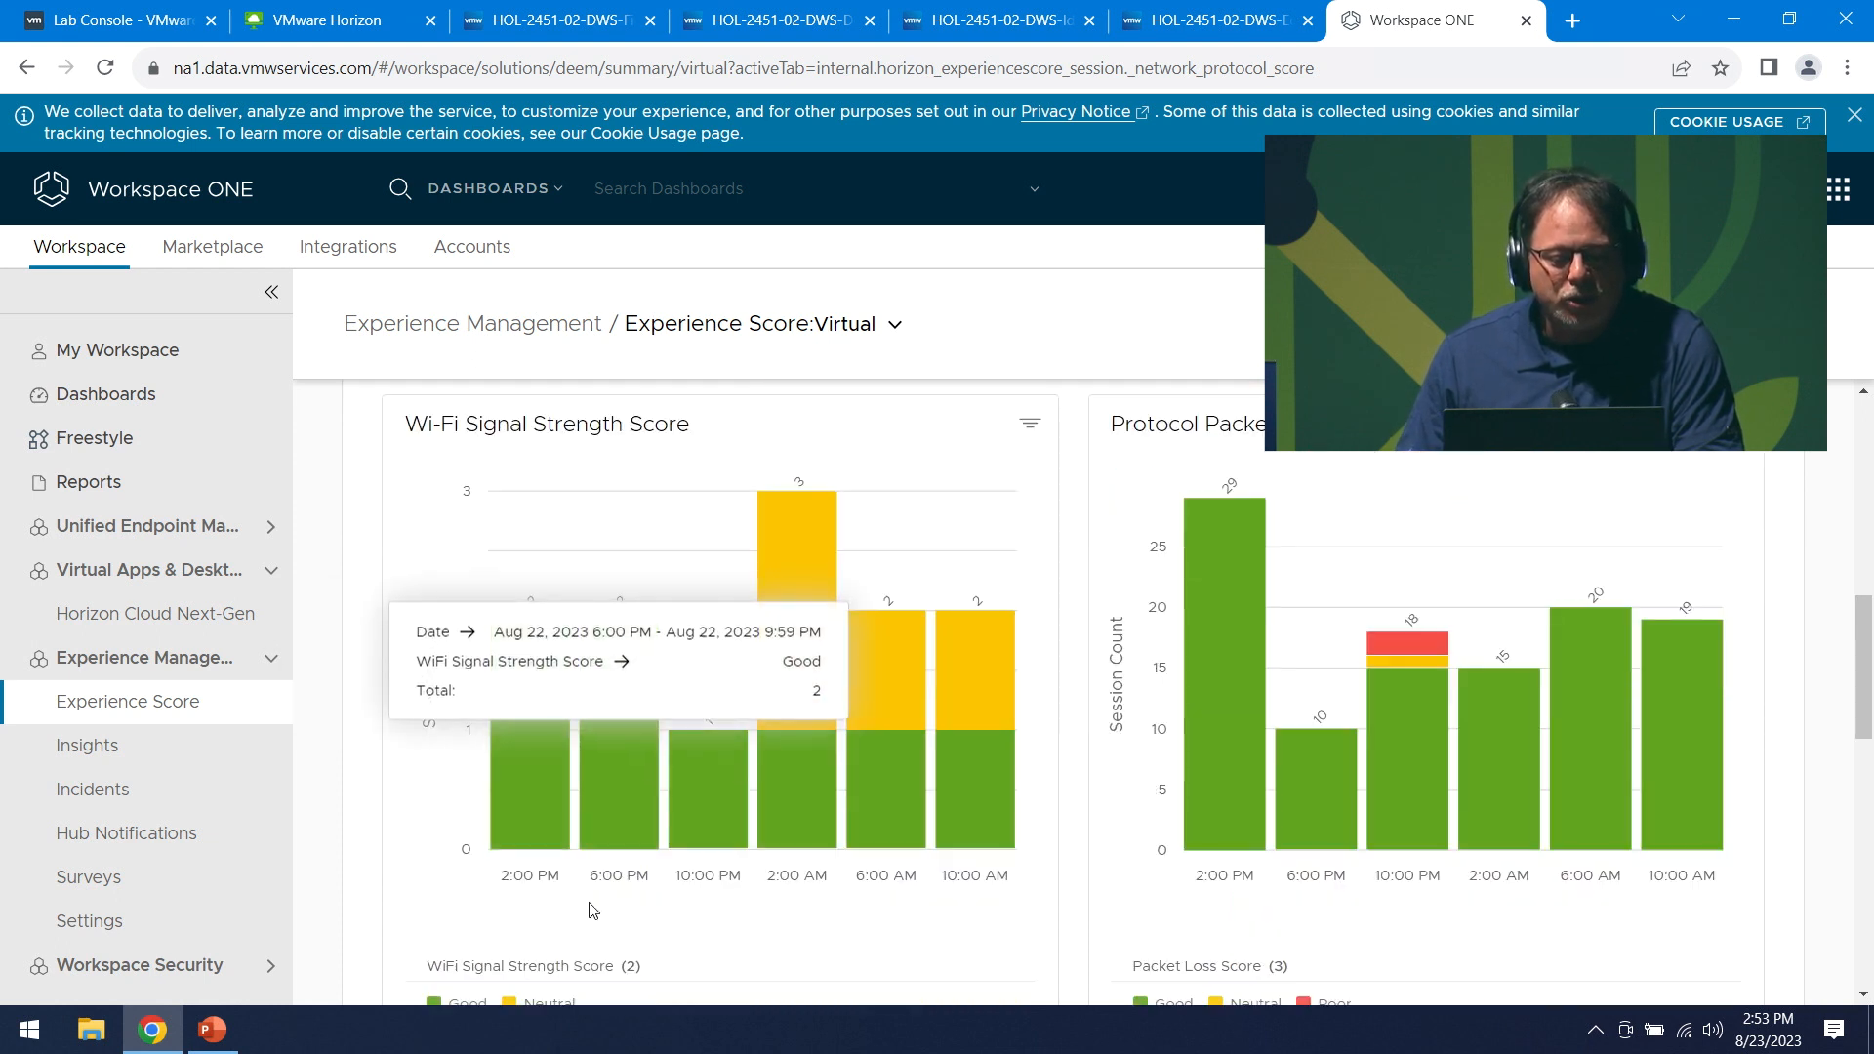
click(418, 948)
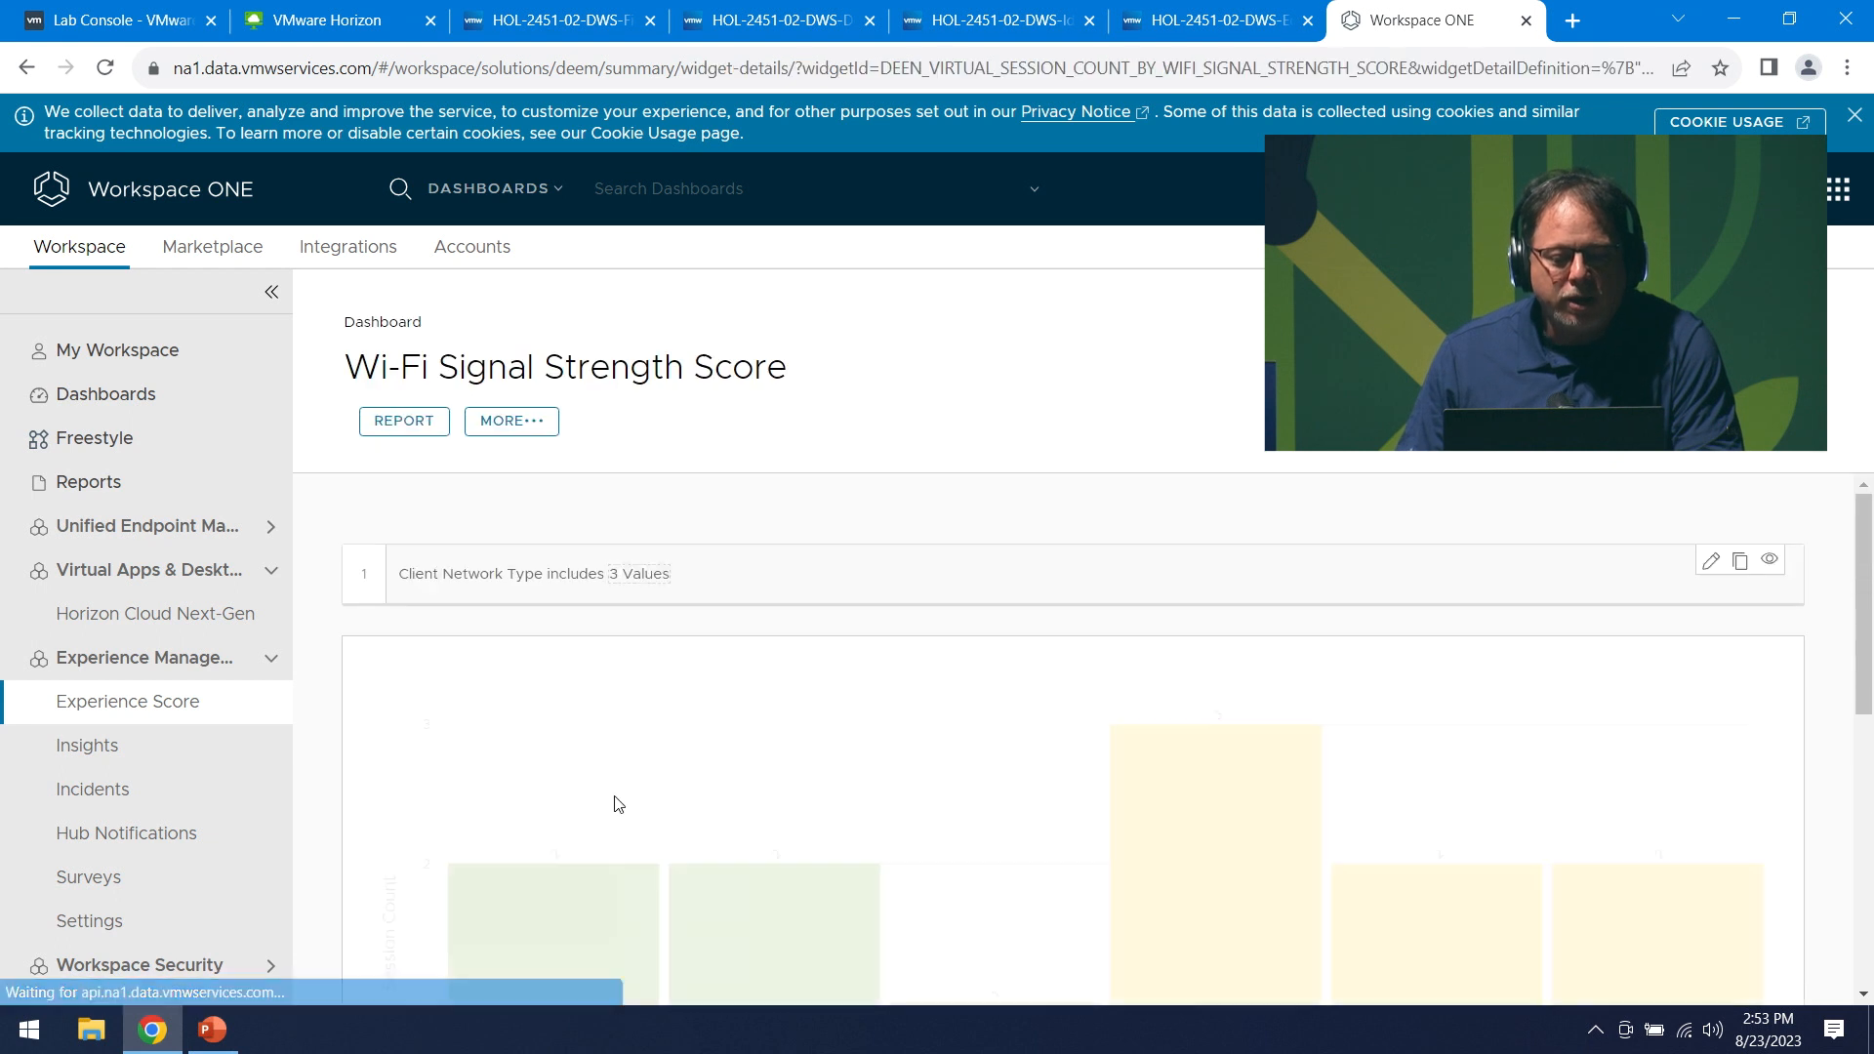
scroll(724, 762, down, 3)
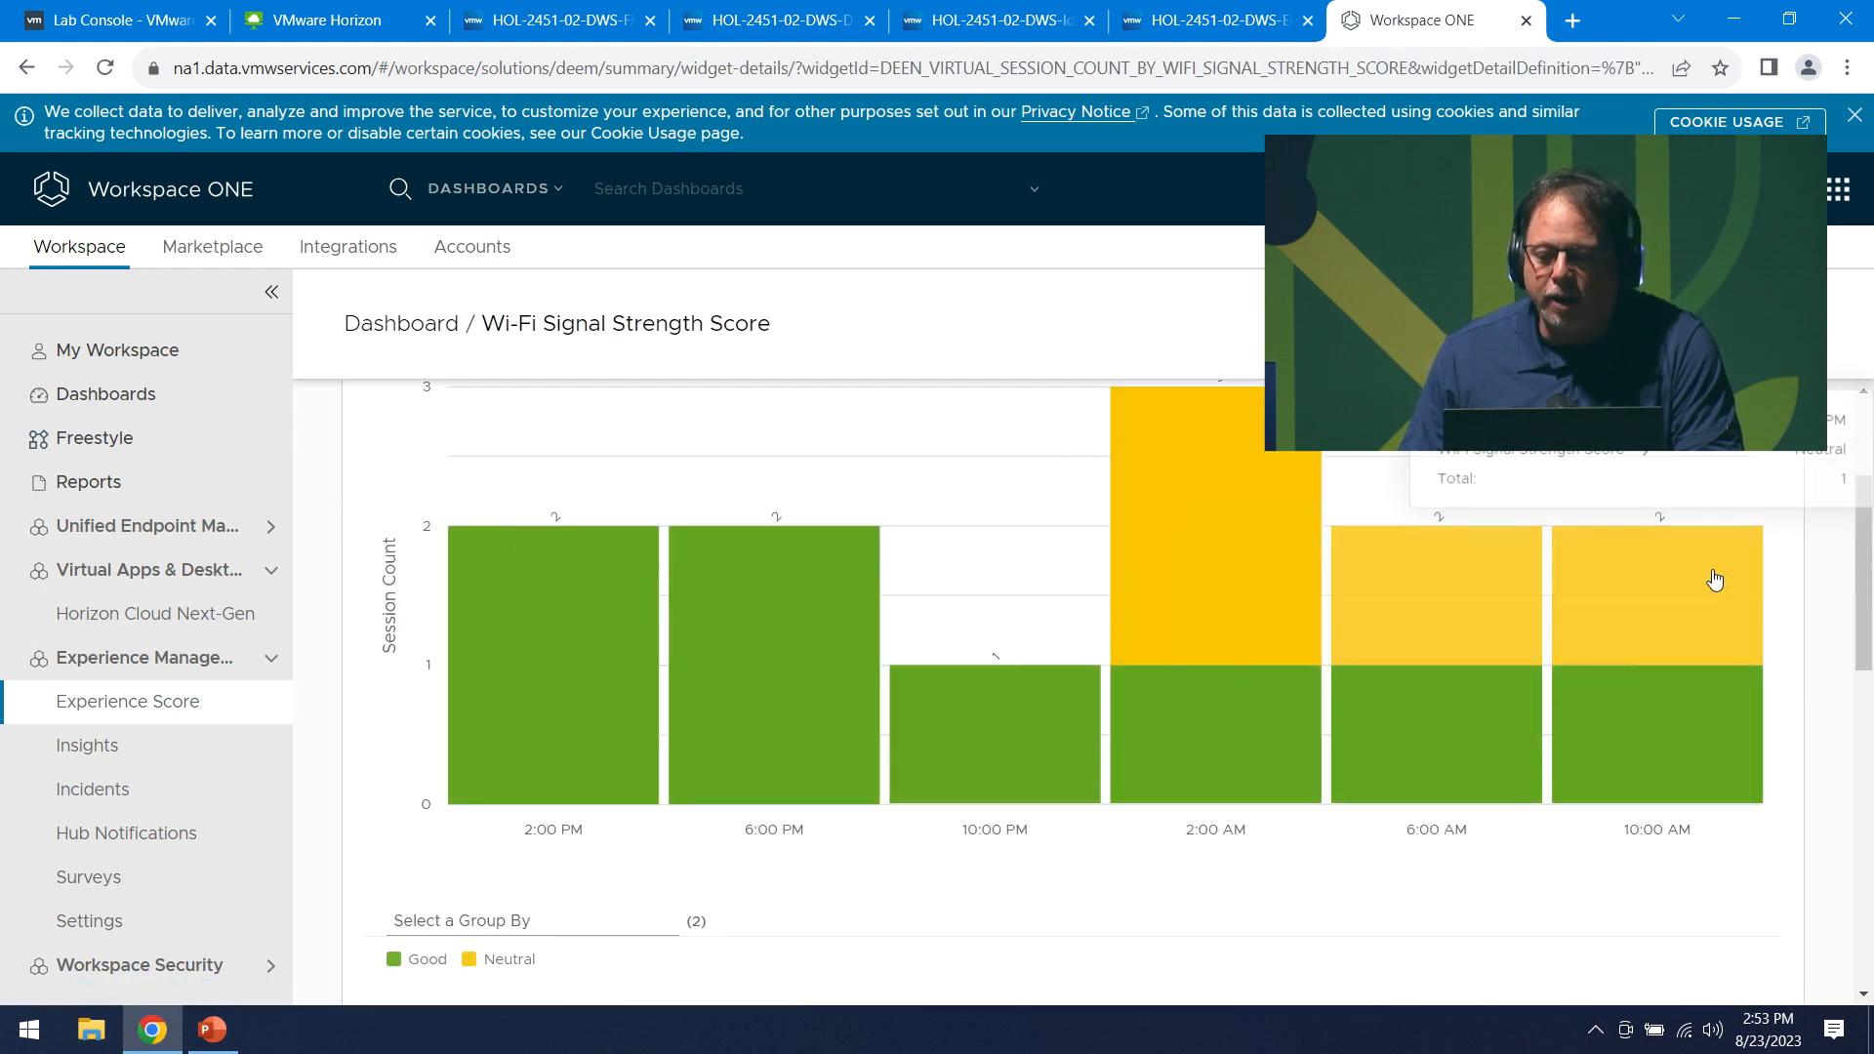
click(1200, 519)
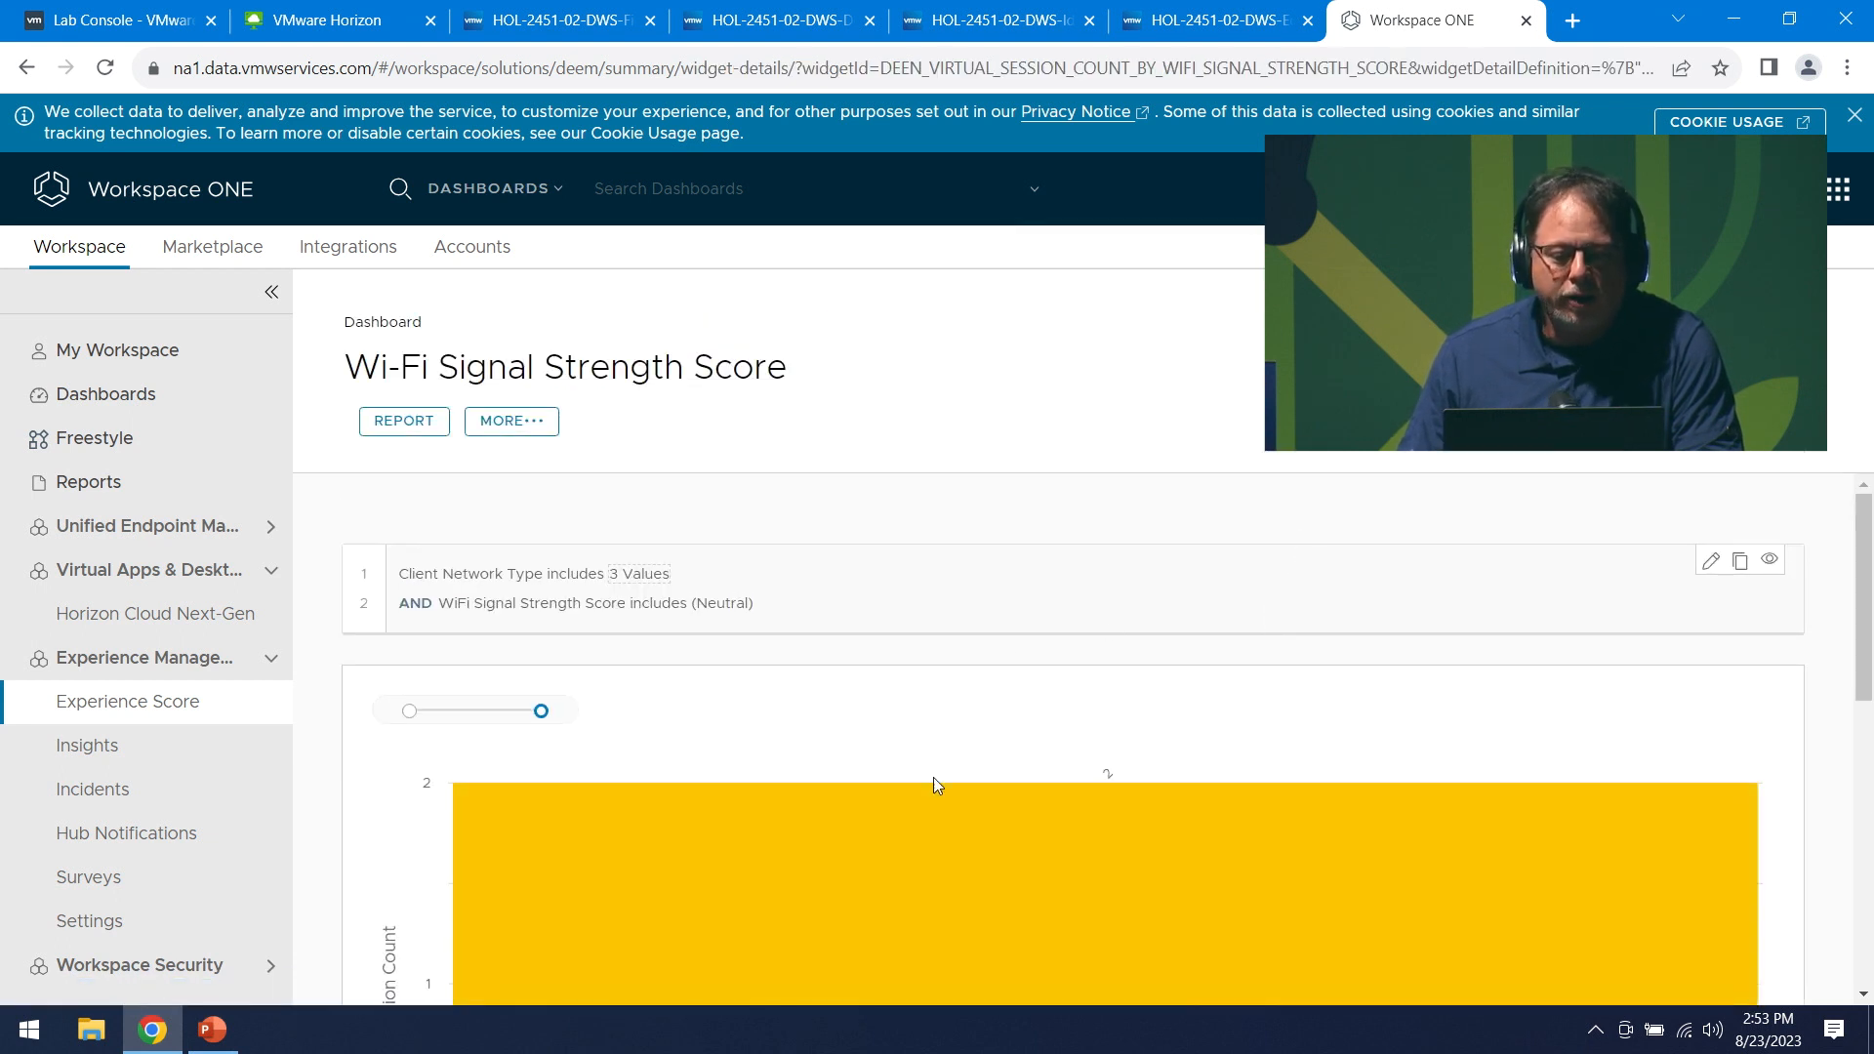
scroll(908, 794, down, 7)
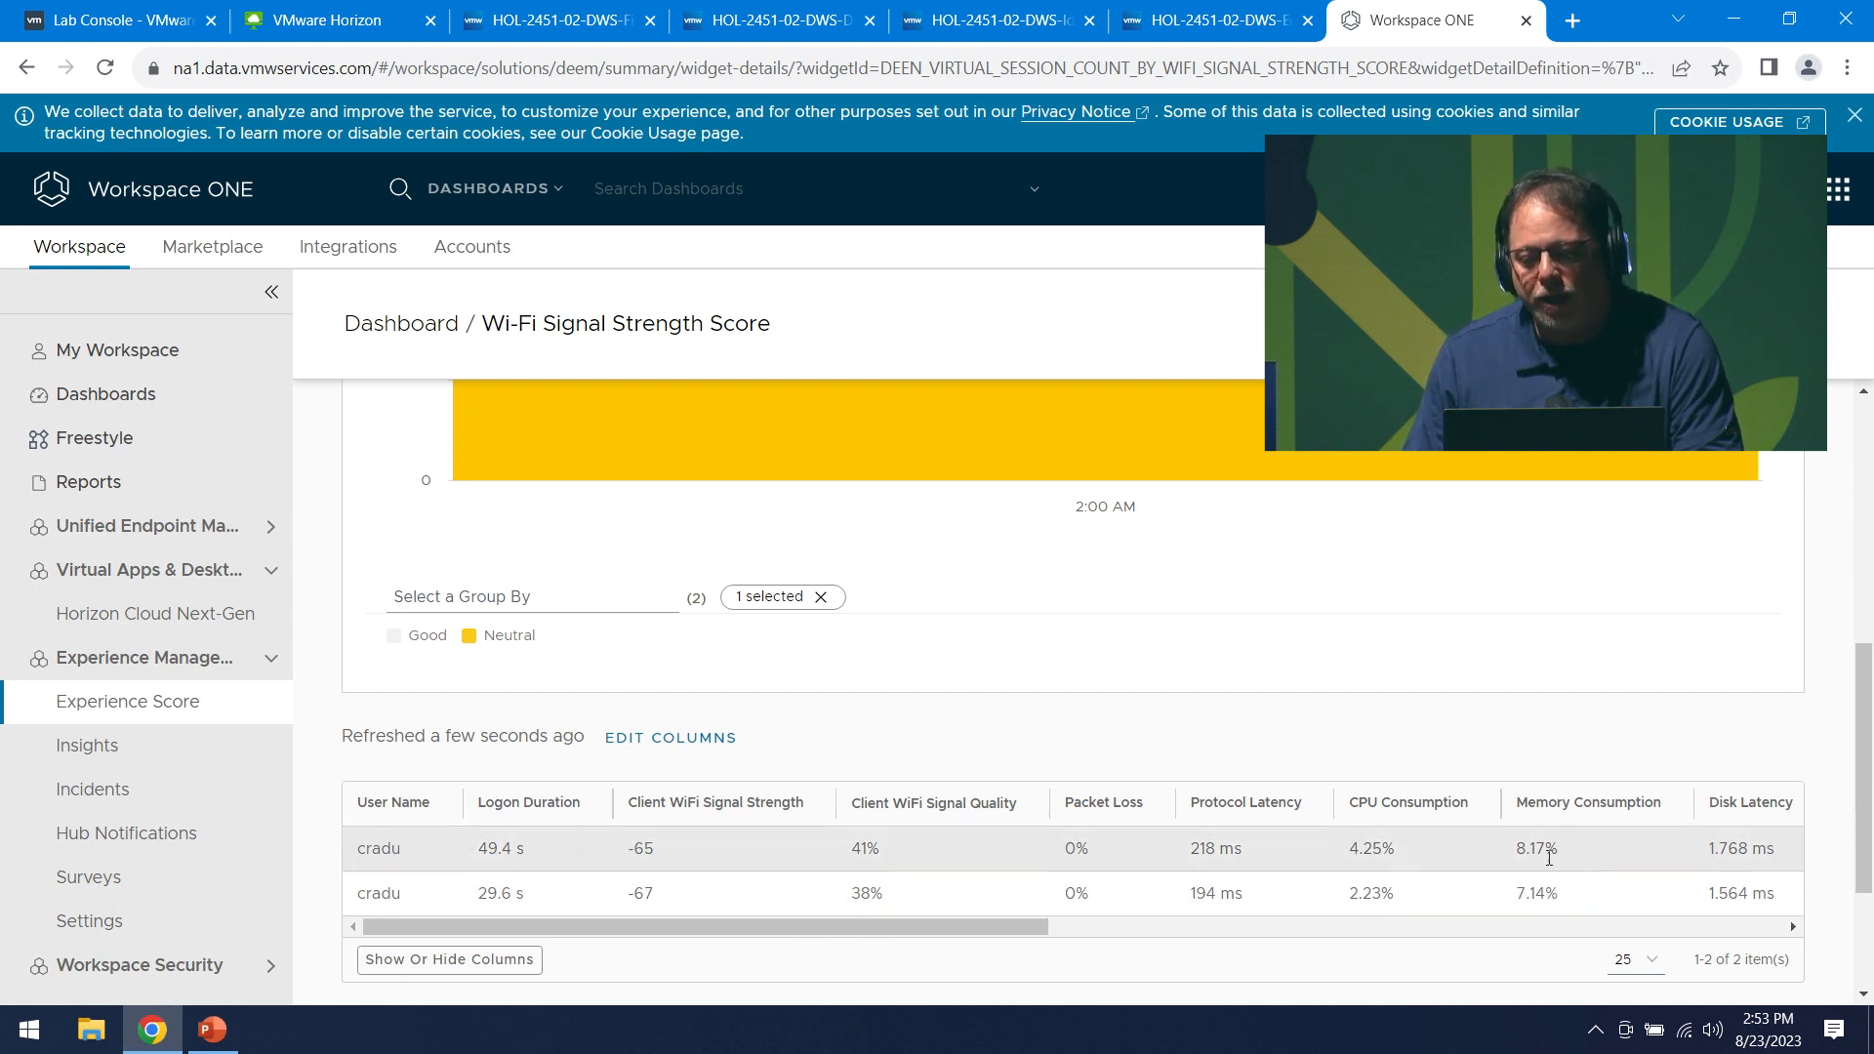
click(1238, 932)
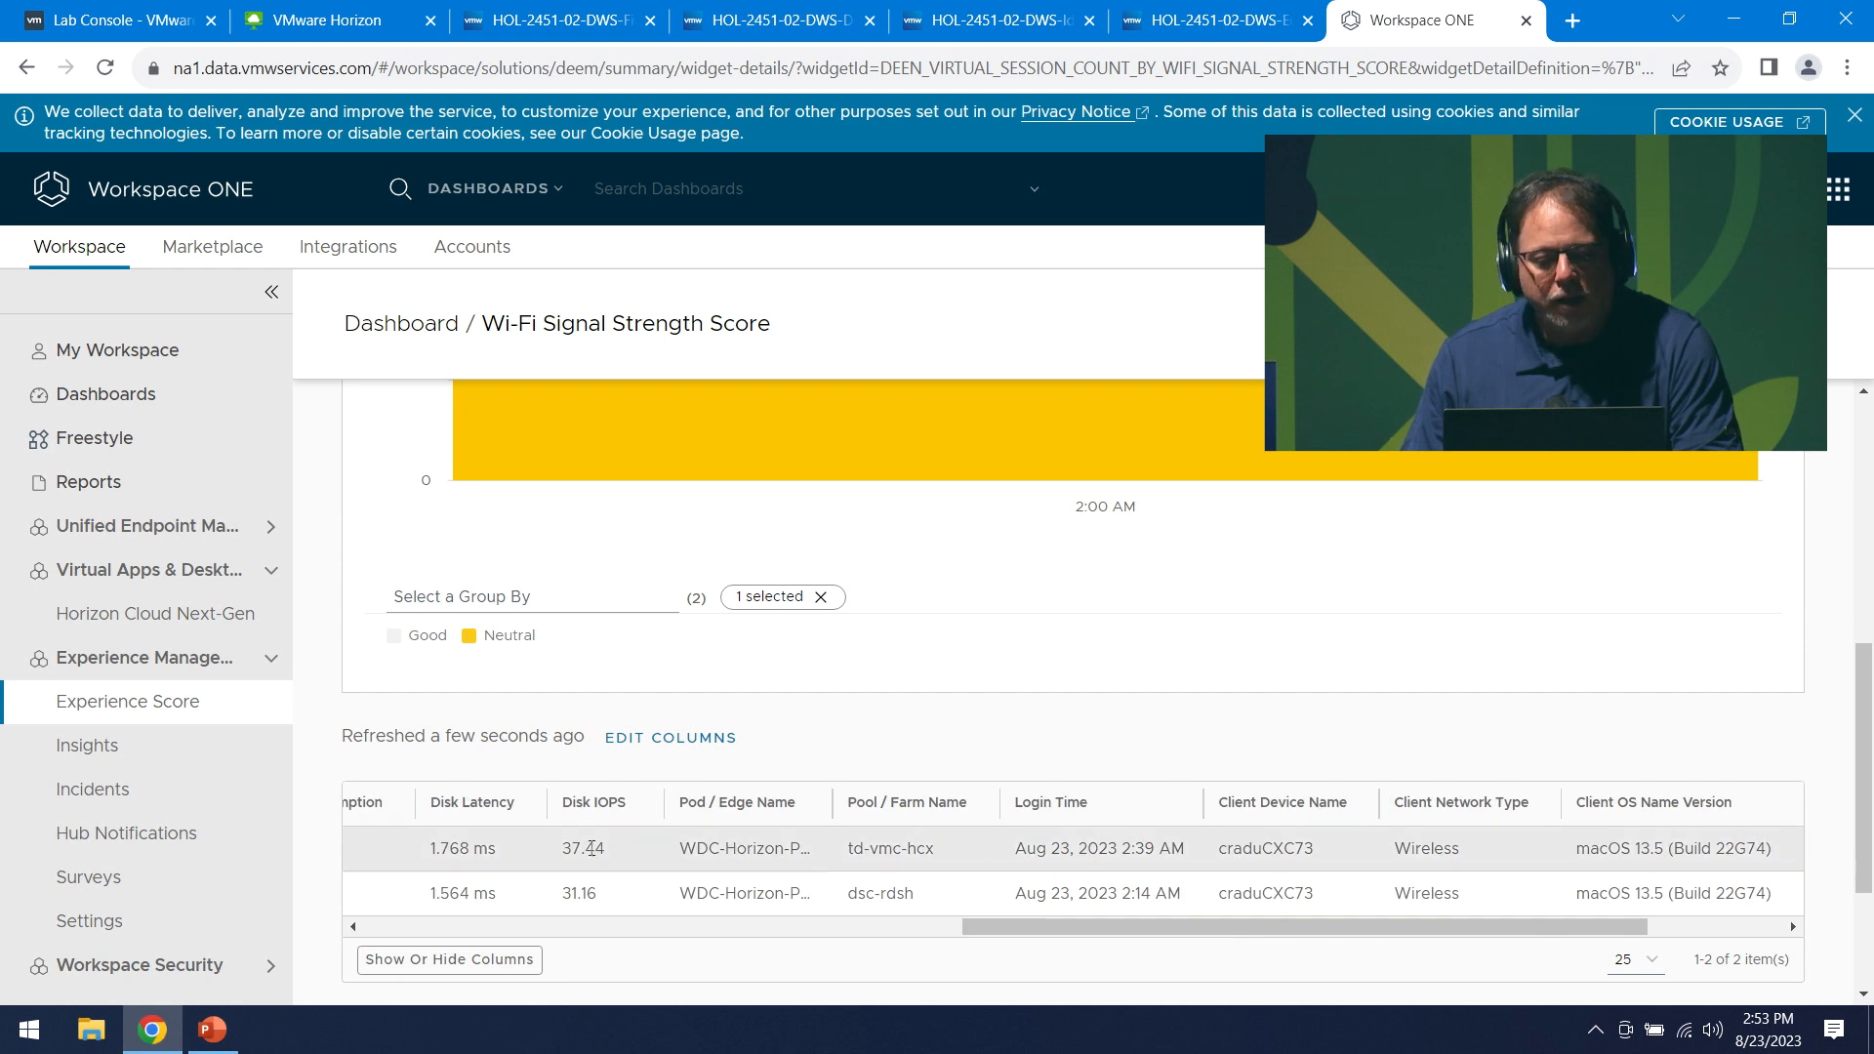
click(737, 927)
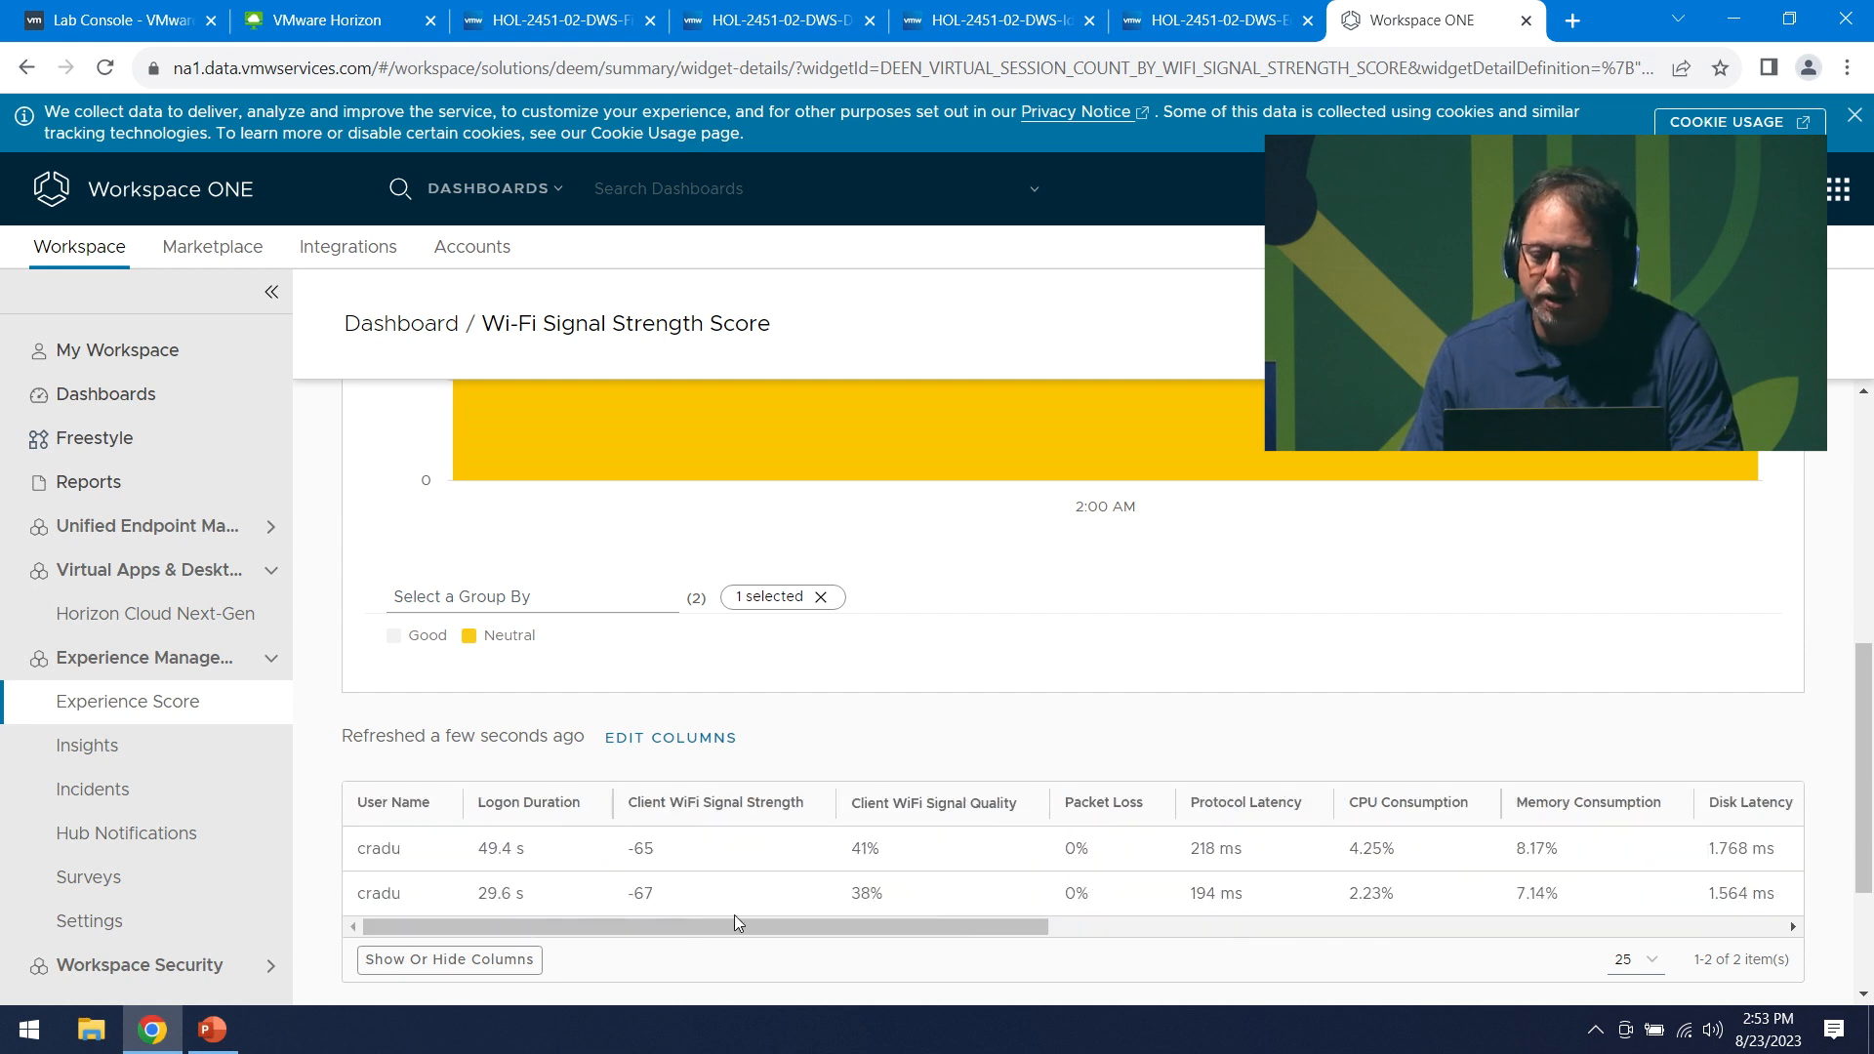
click(1132, 927)
scroll(1503, 849, up, 10)
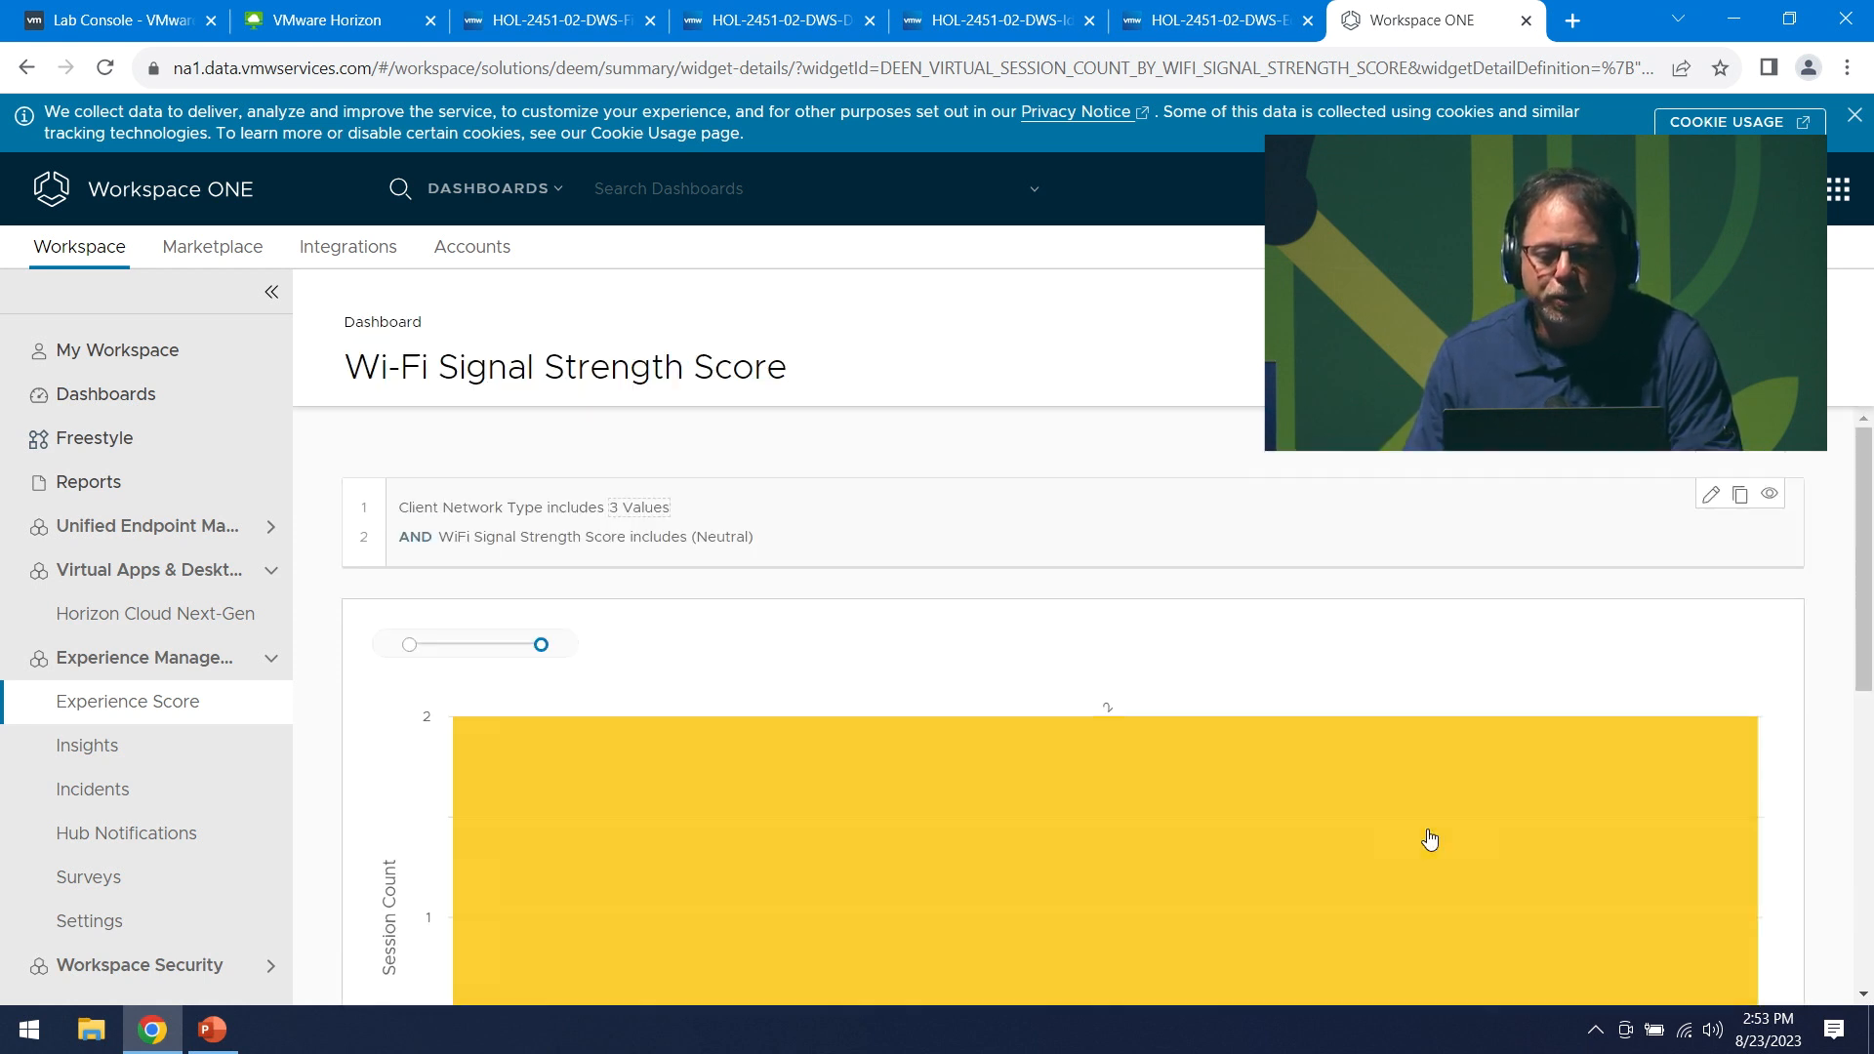
click(149, 695)
scroll(729, 677, down, 4)
scroll(752, 459, up, 4)
- Open the Disk IOPS Score details from the Virtual tab's VM Performance contributors
click(512, 432)
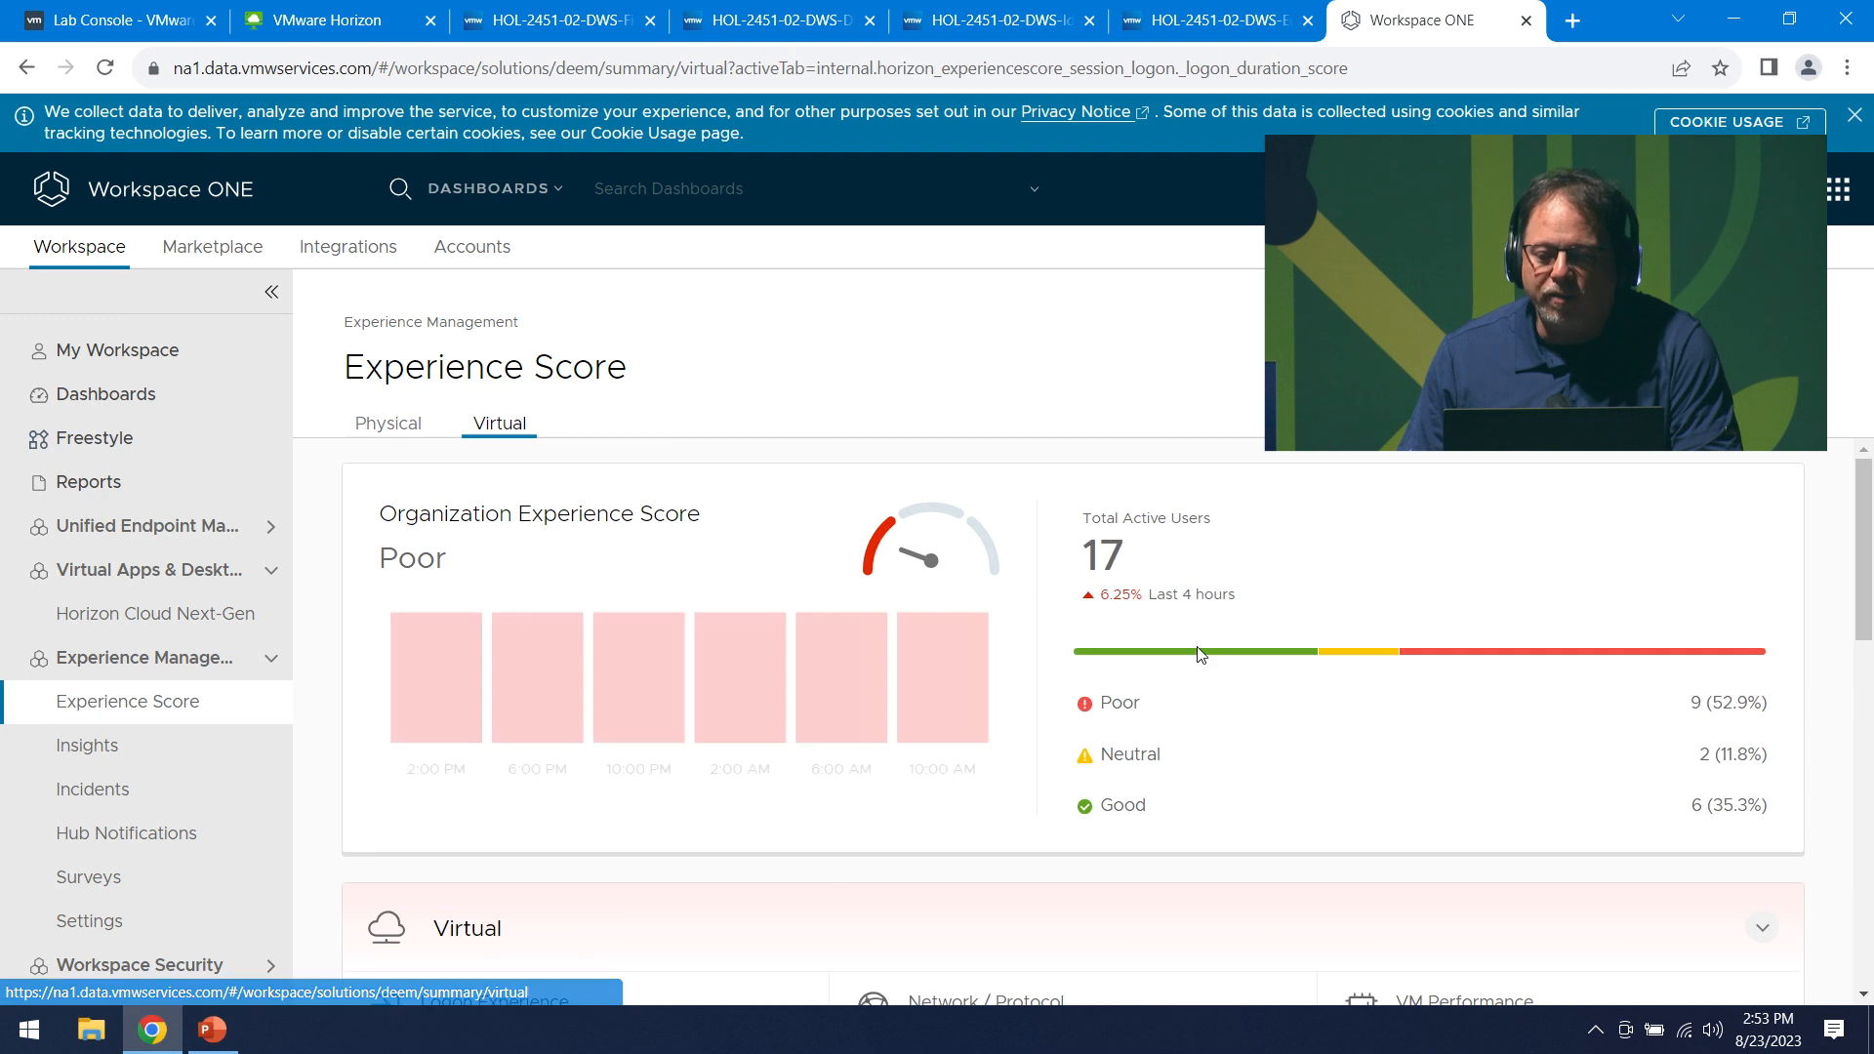
scroll(1215, 715, down, 7)
scroll(1215, 715, up, 2)
click(1442, 604)
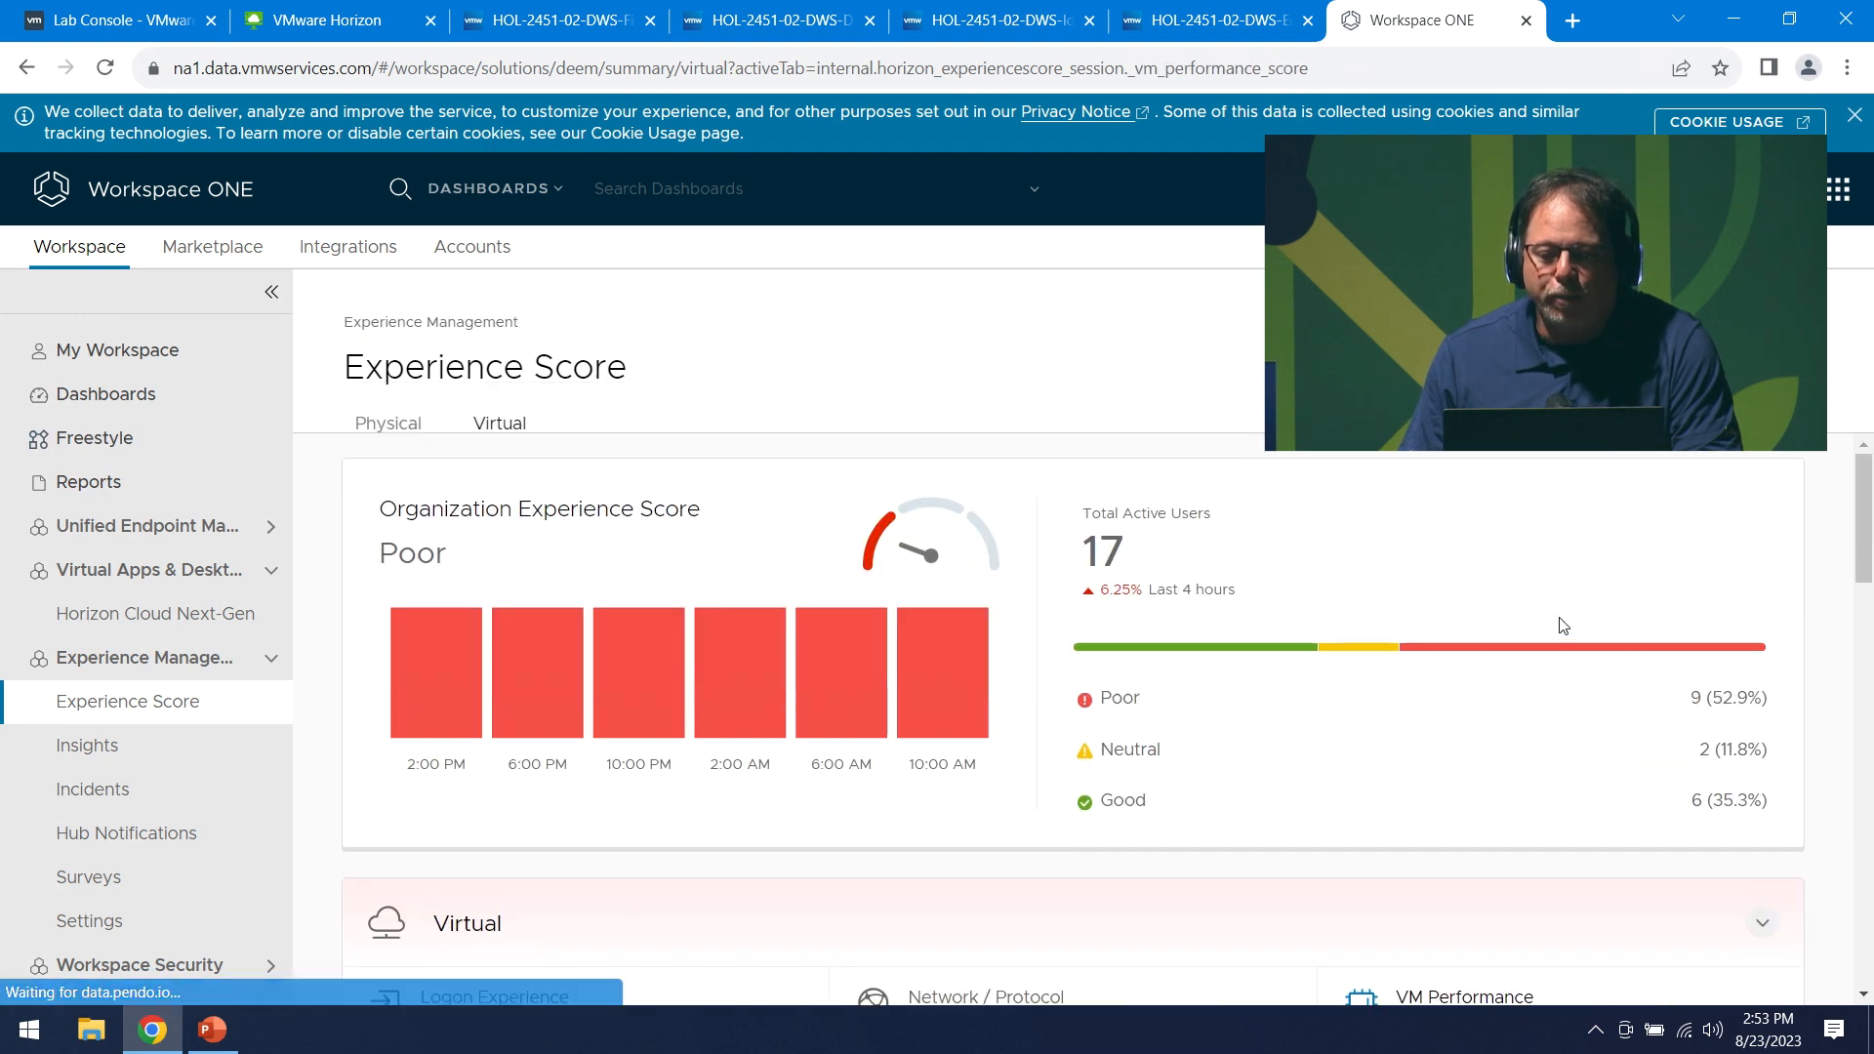
scroll(1318, 761, down, 10)
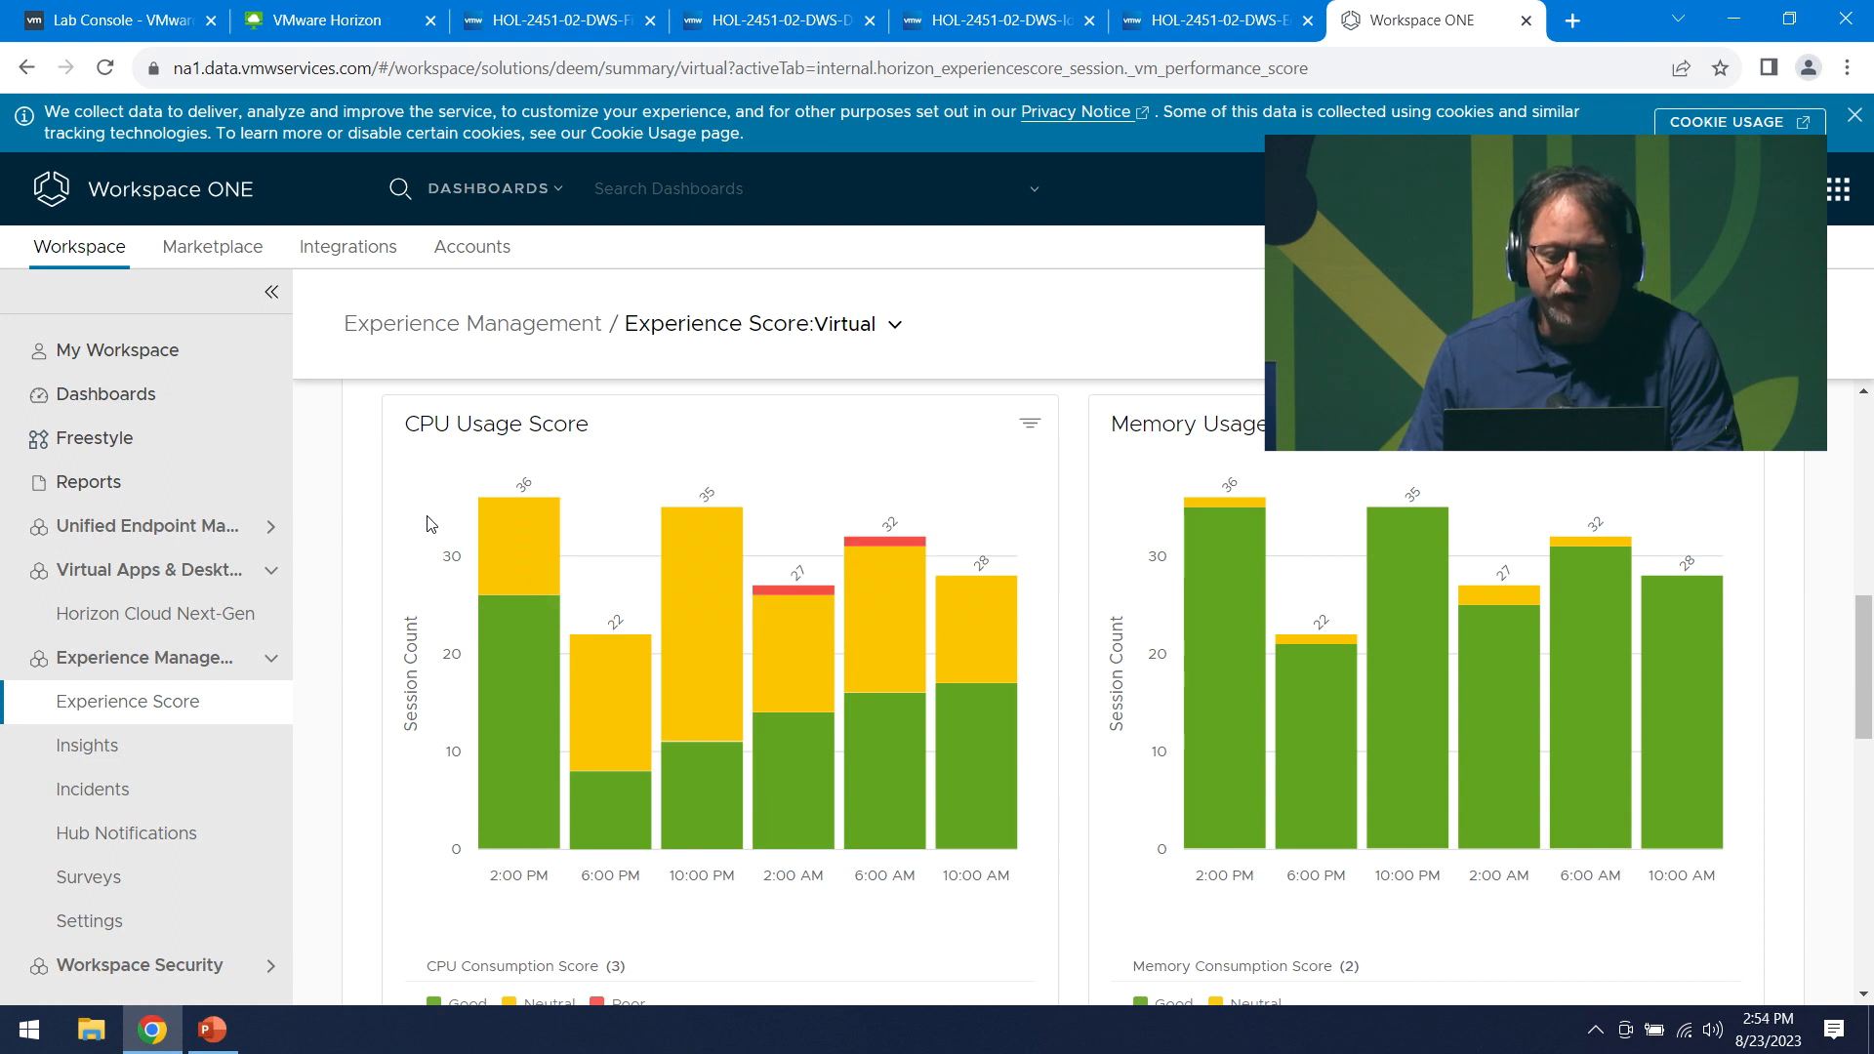
scroll(639, 698, down, 1)
scroll(639, 697, up, 2)
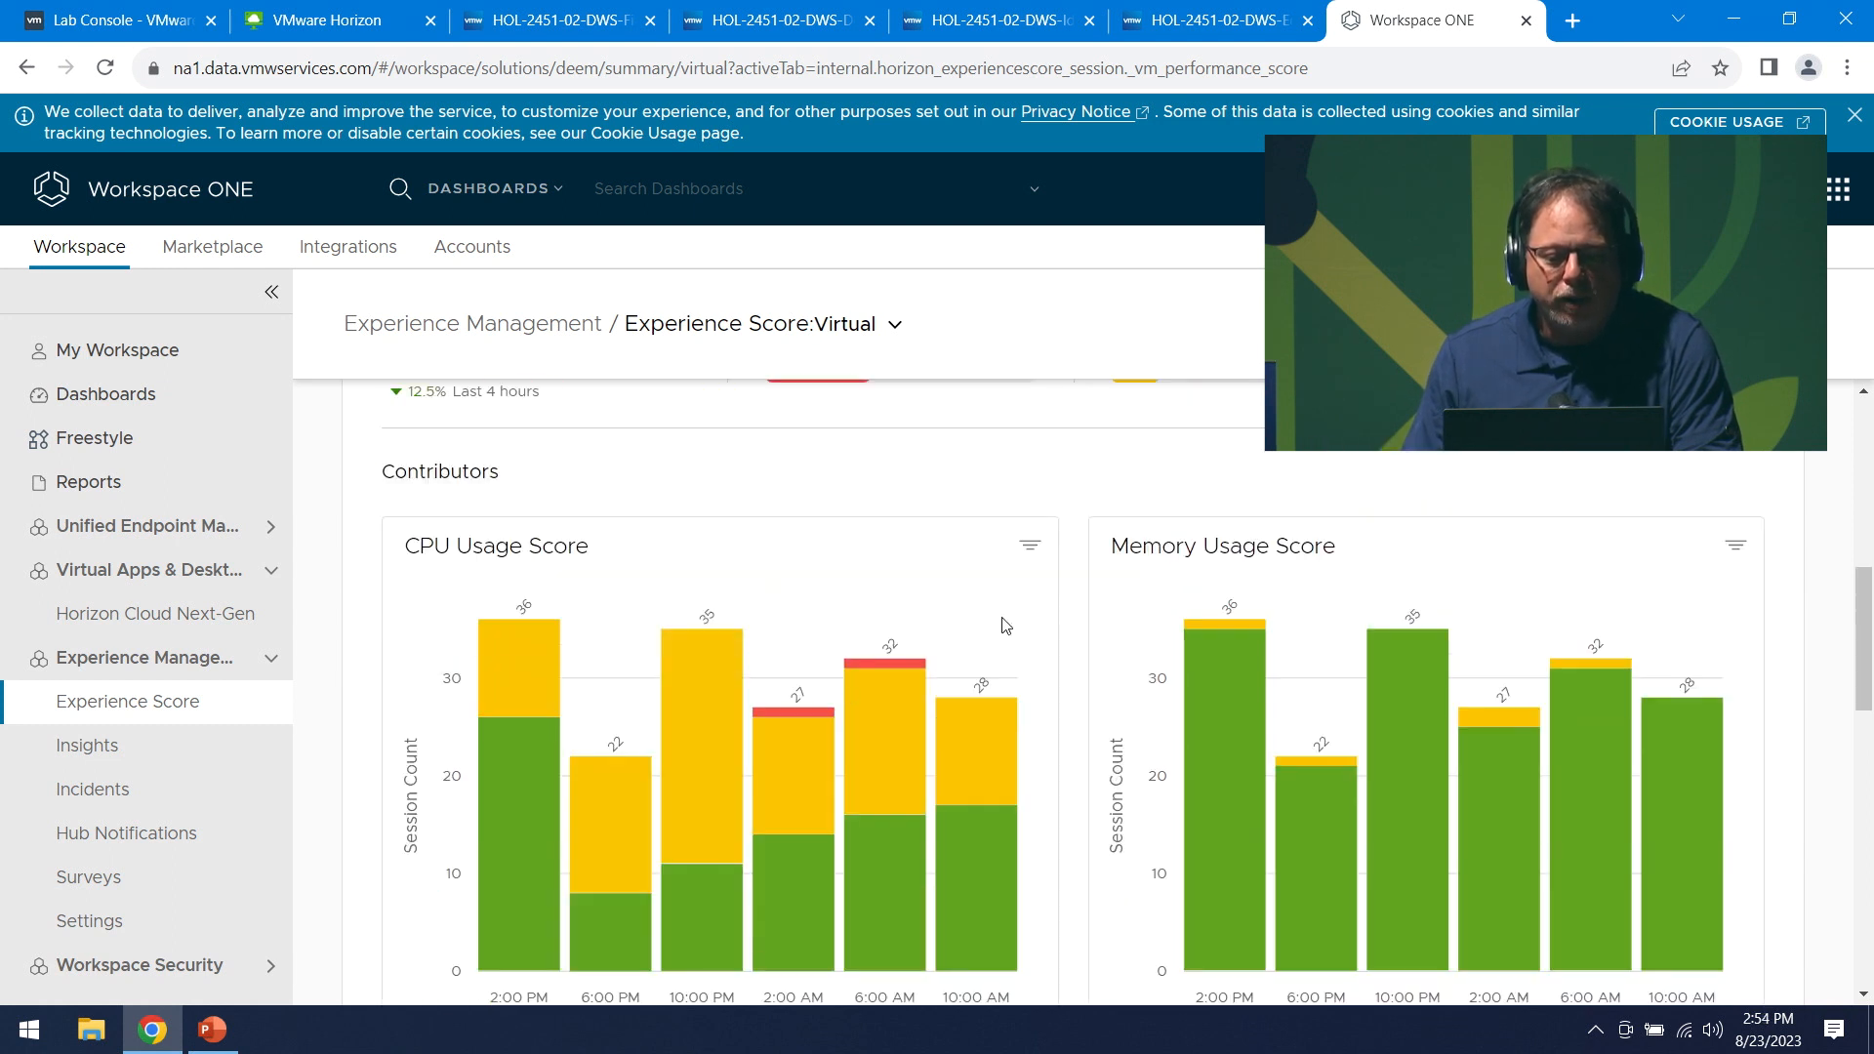
scroll(1537, 574, down, 7)
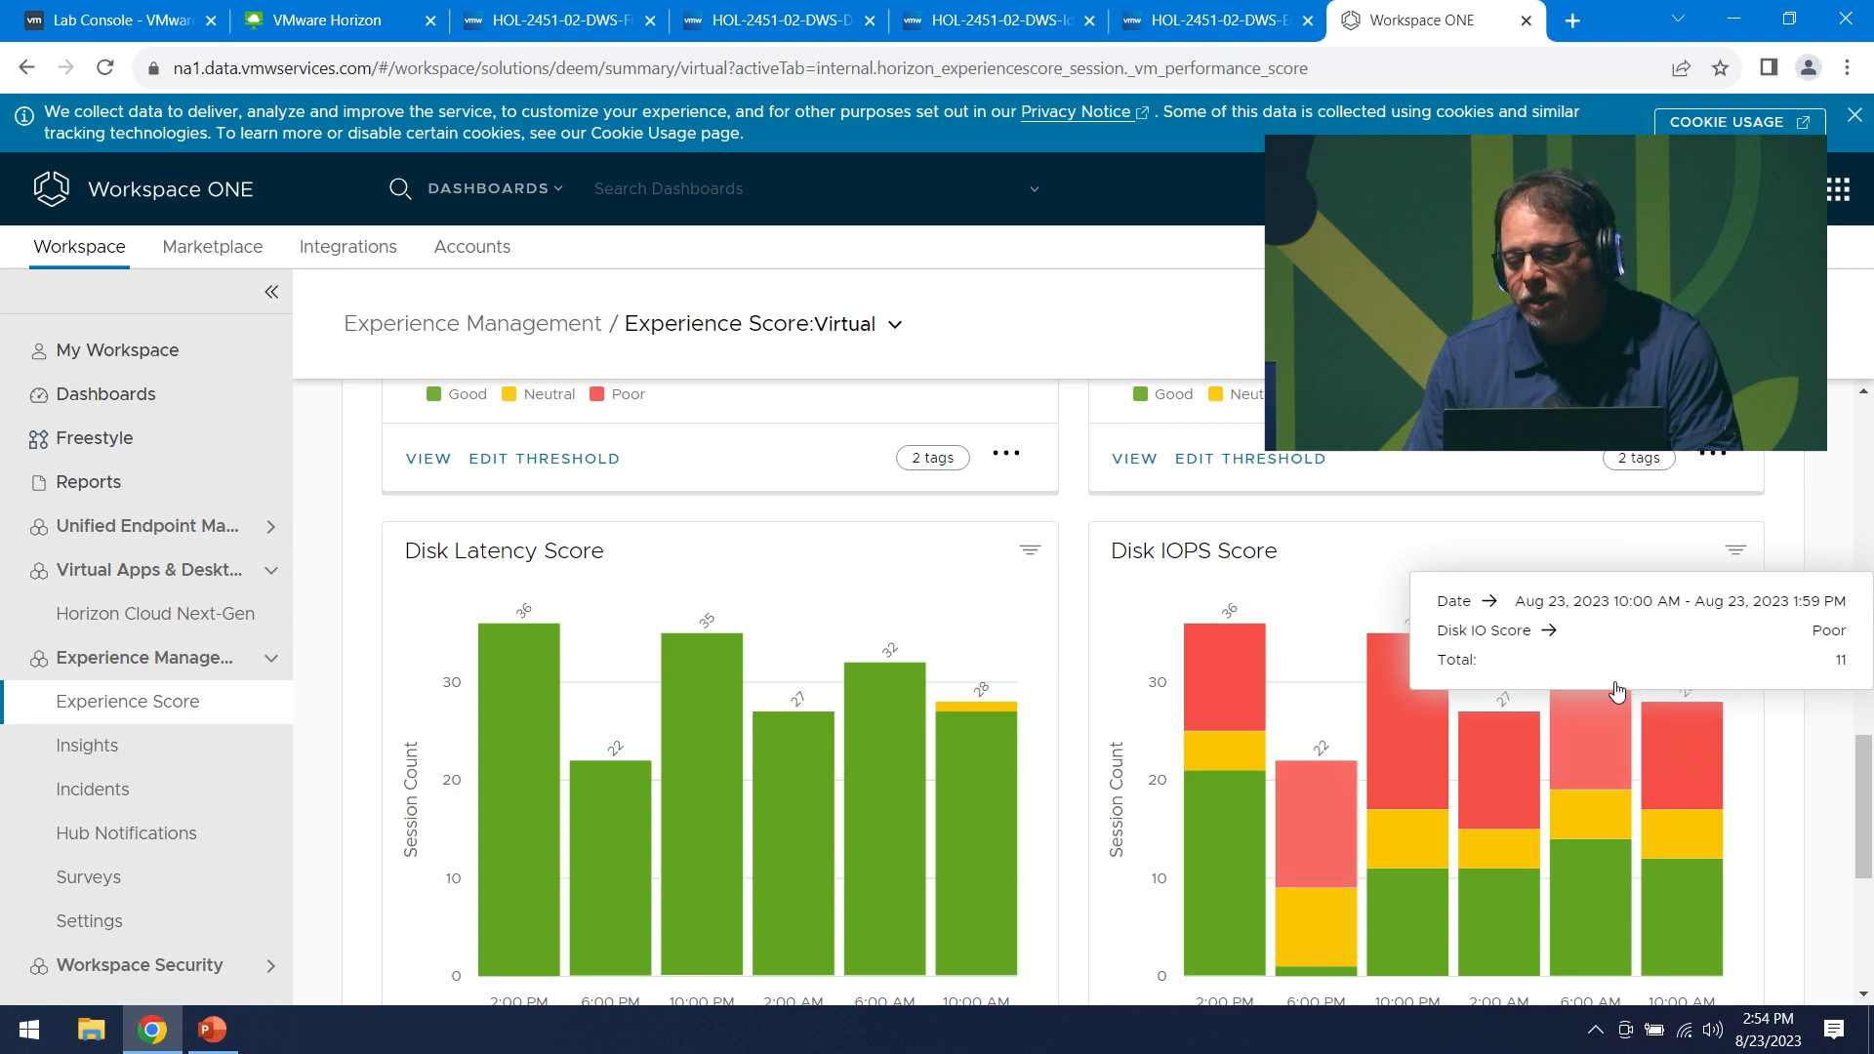
scroll(1673, 750, down, 3)
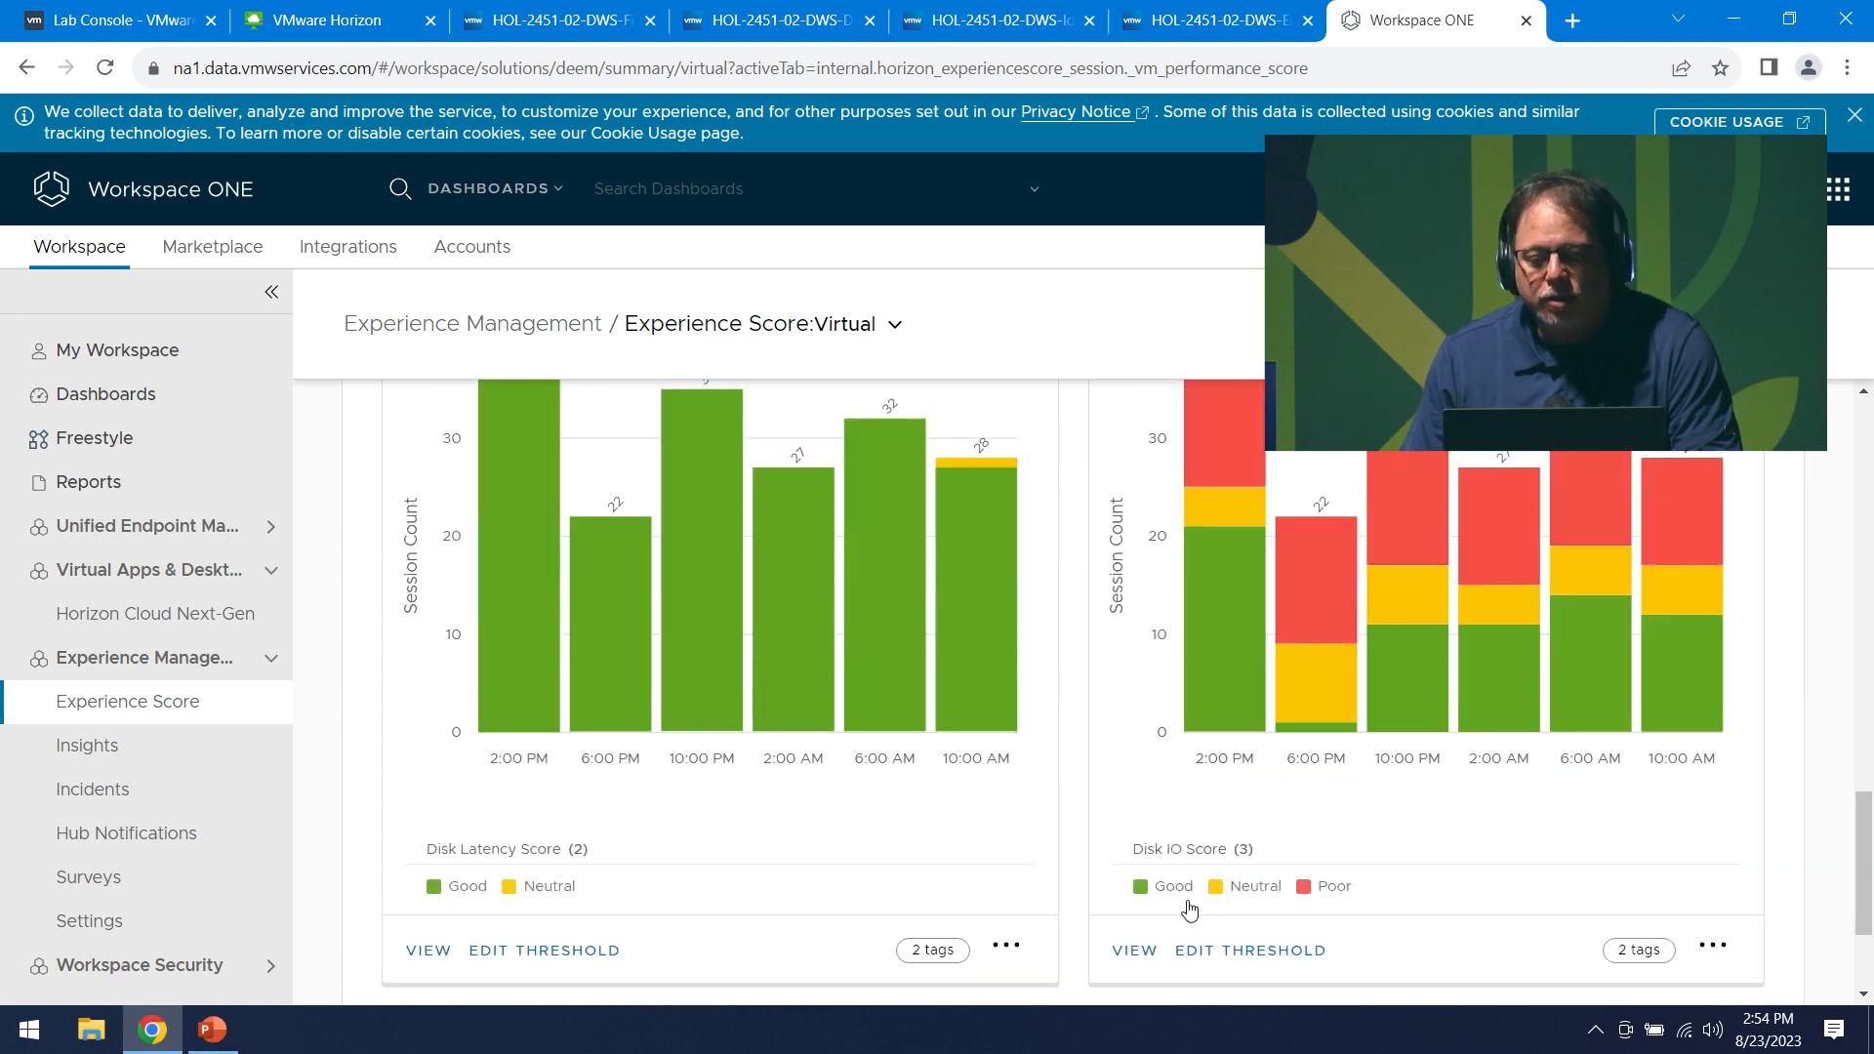
click(1134, 949)
scroll(1142, 942, down, 3)
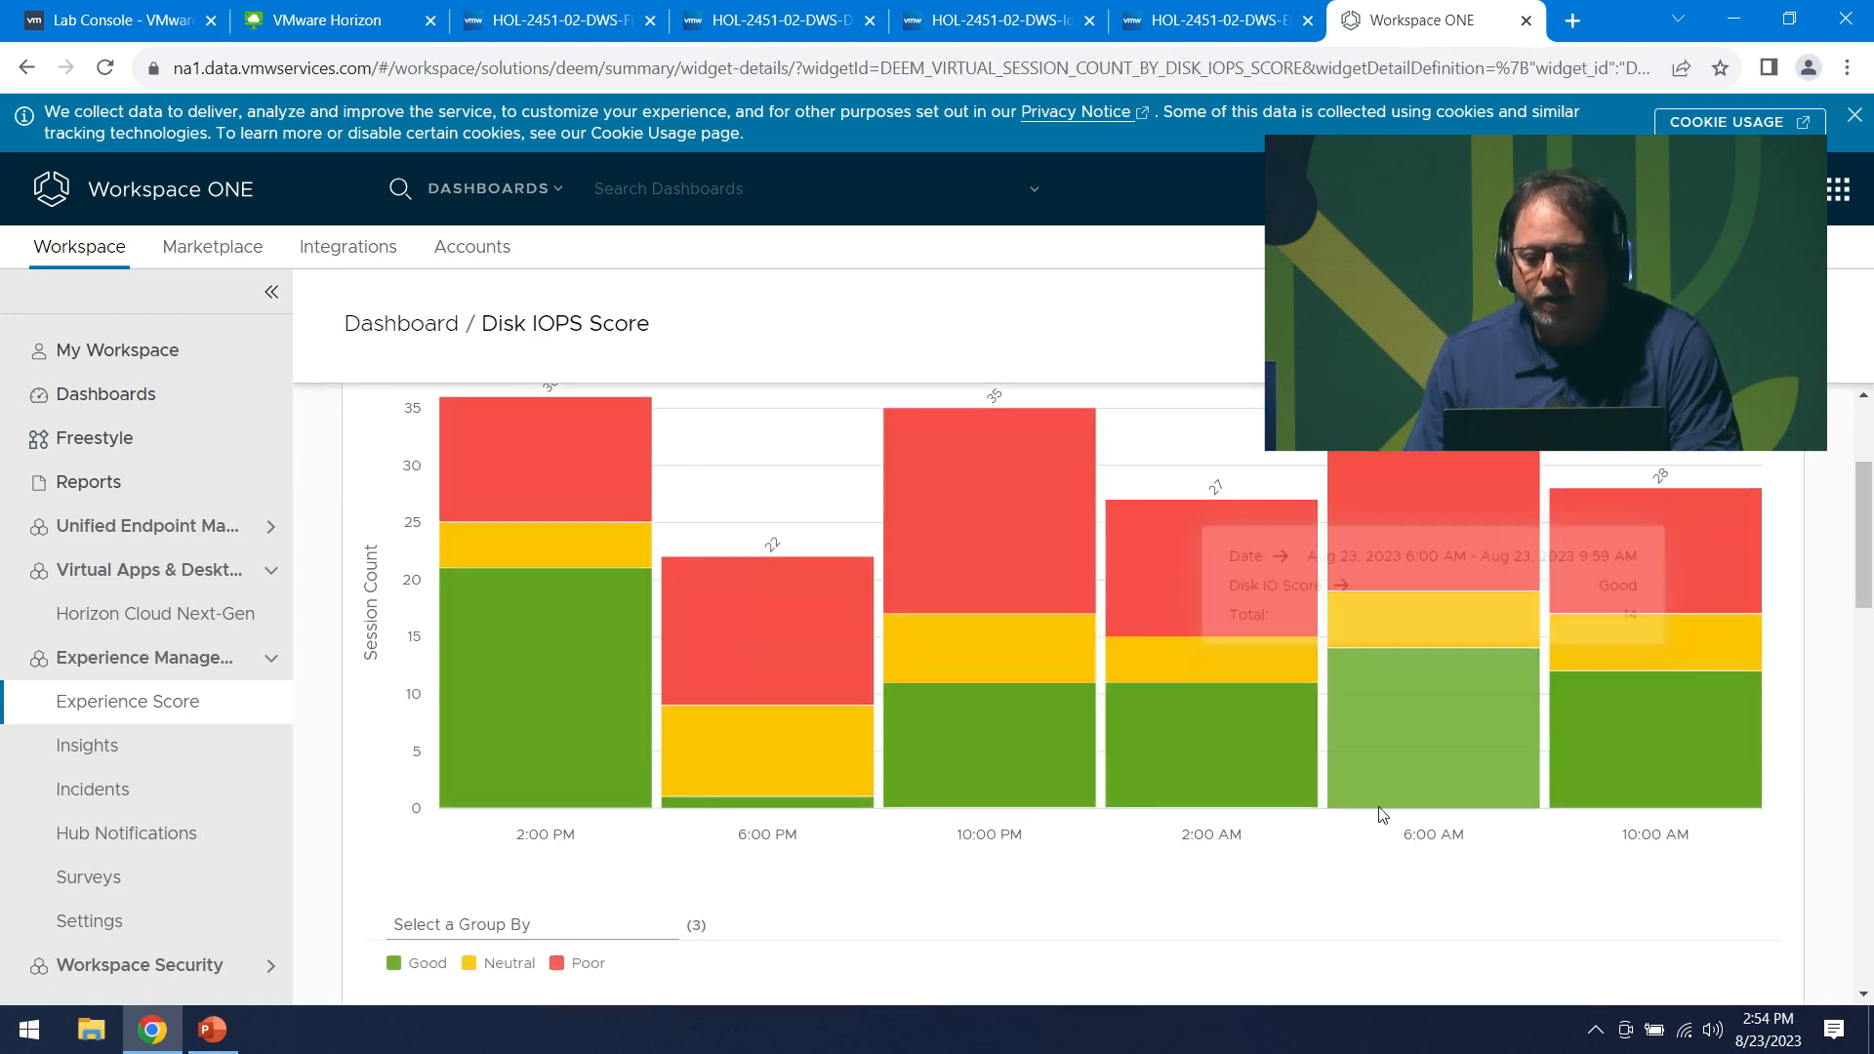
- Drill into the Poor Disk IOPS sessions at 10:00 AM and review the session table
click(1698, 544)
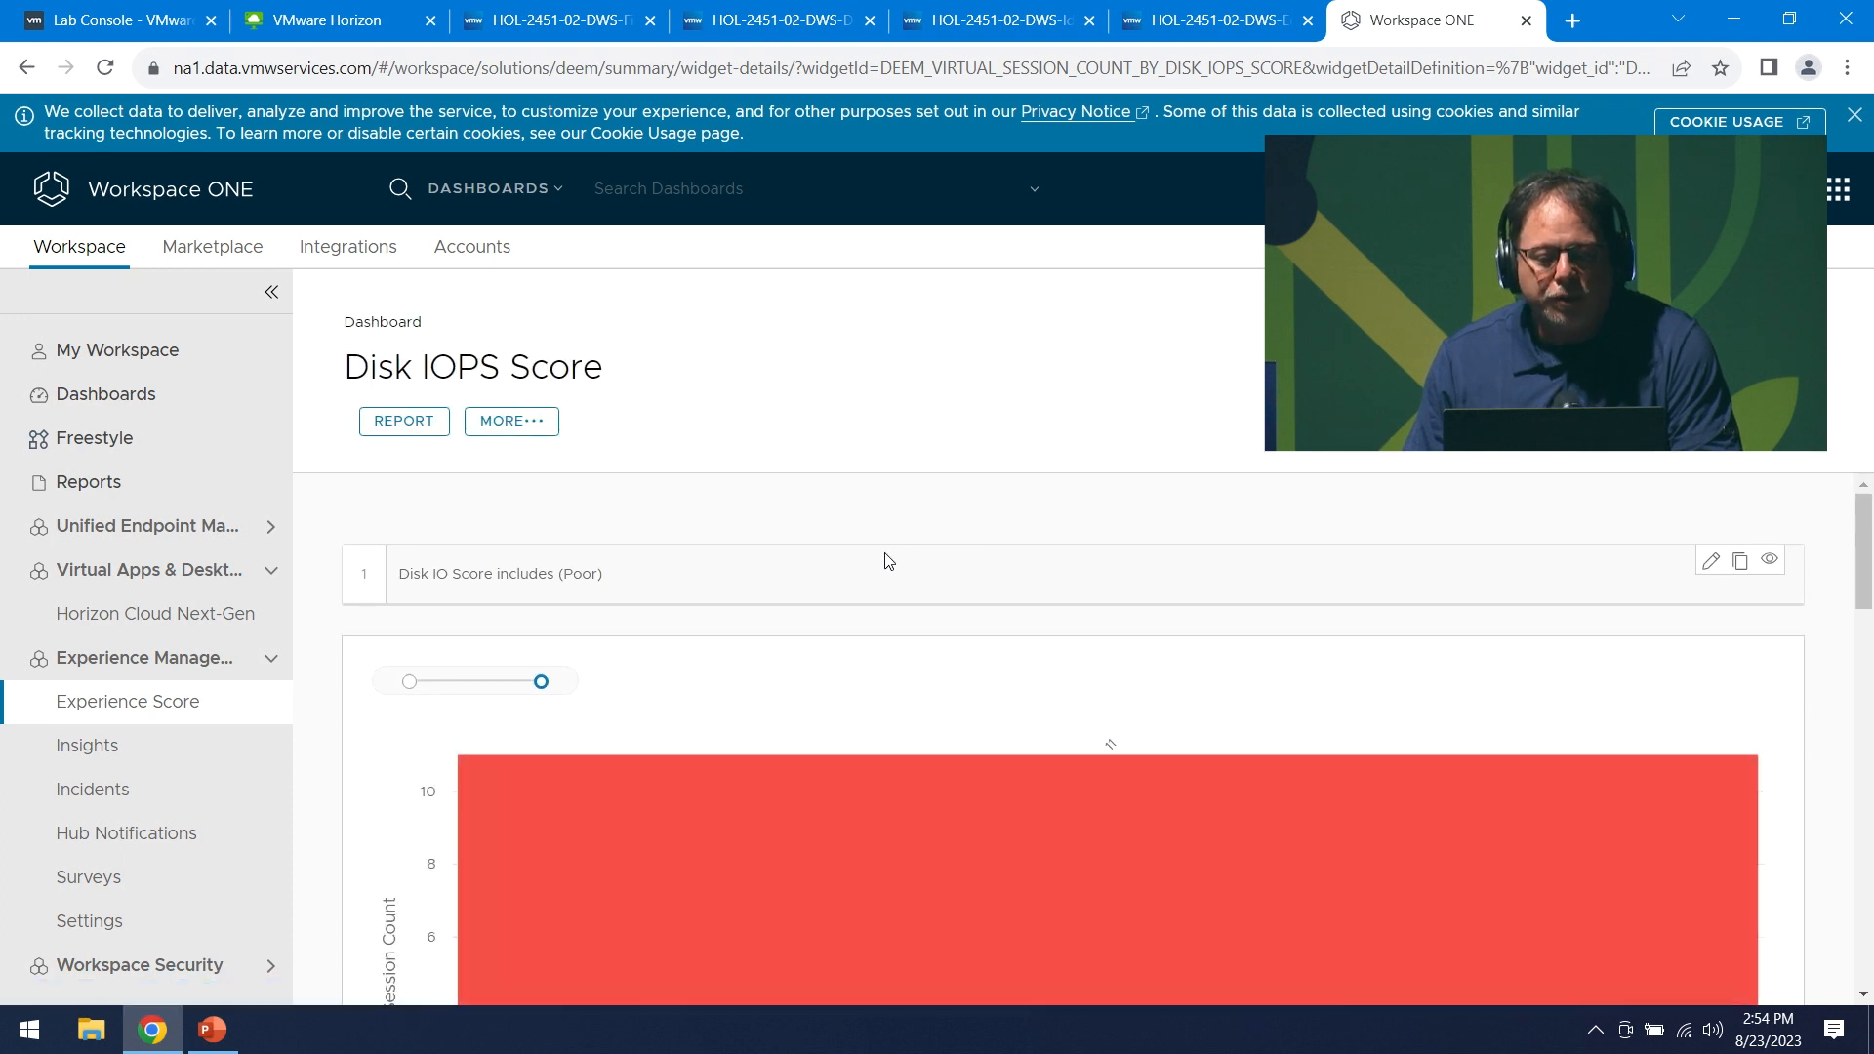
scroll(887, 558, down, 4)
scroll(941, 648, up, 3)
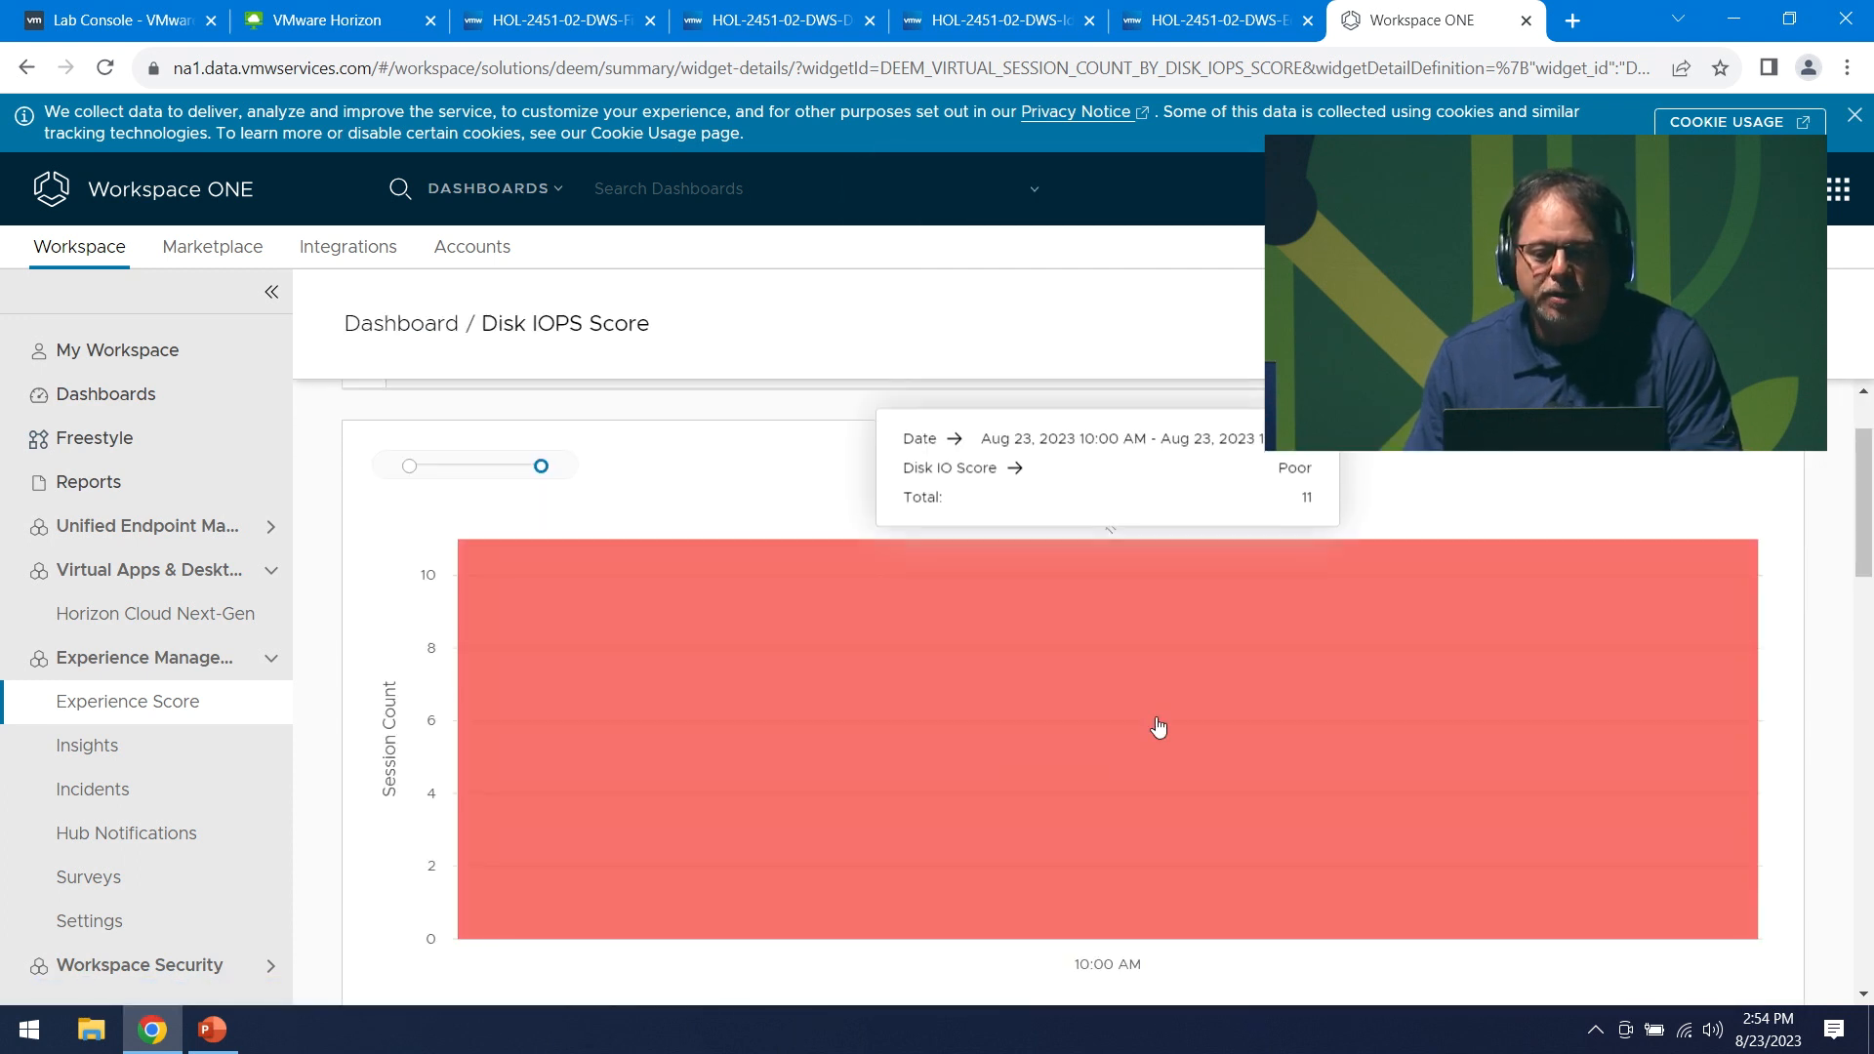
scroll(1132, 878, down, 5)
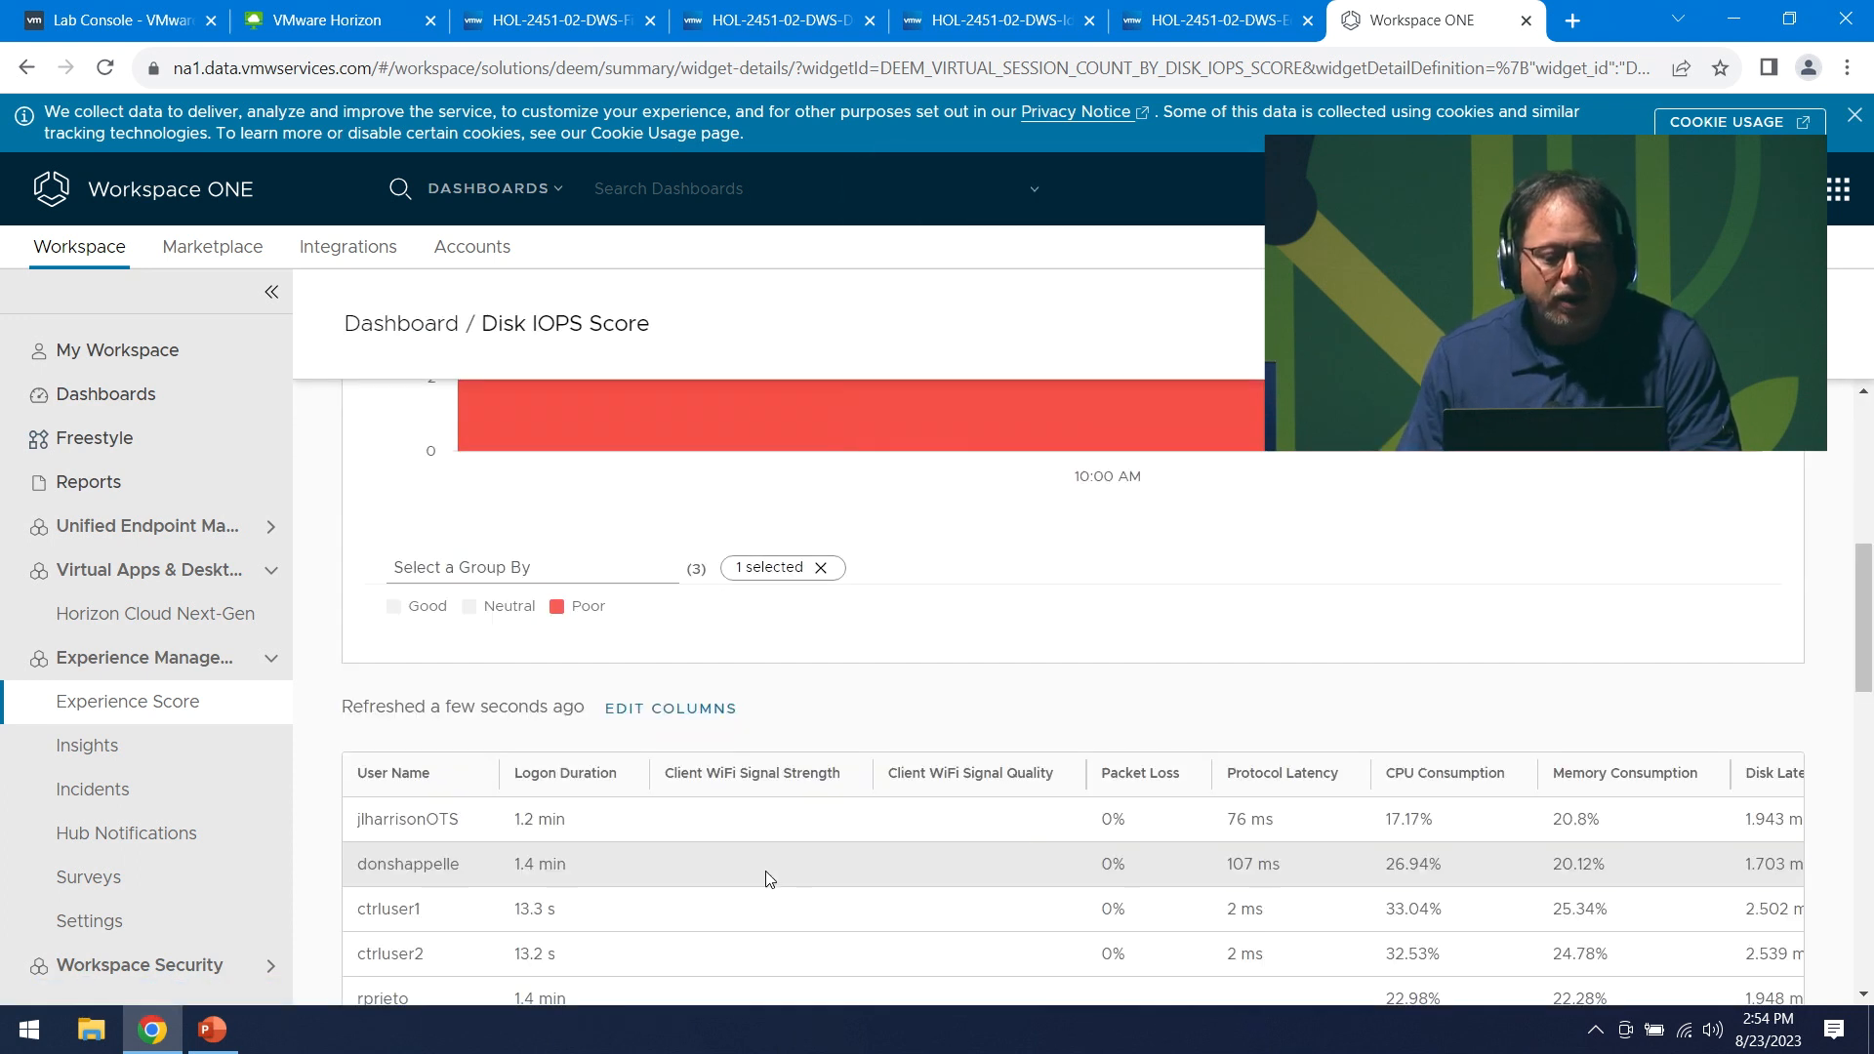
scroll(816, 864, down, 1)
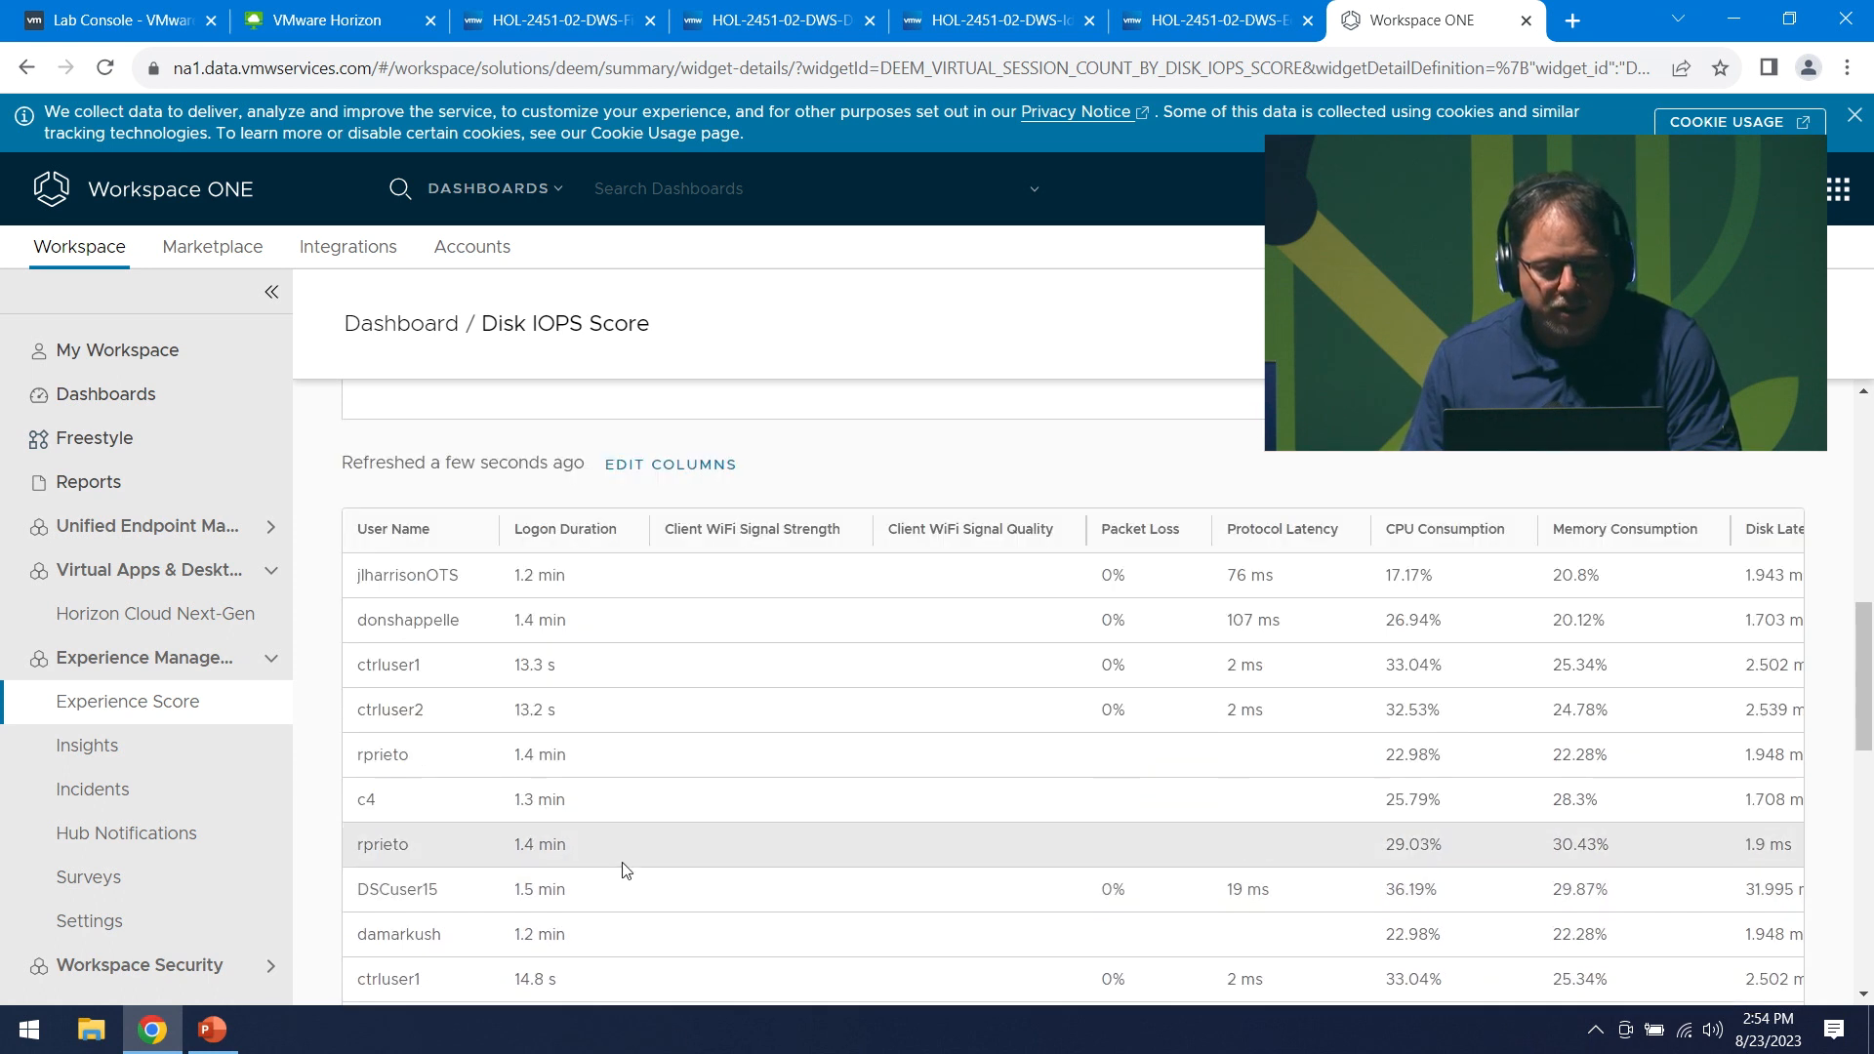
scroll(619, 869, down, 3)
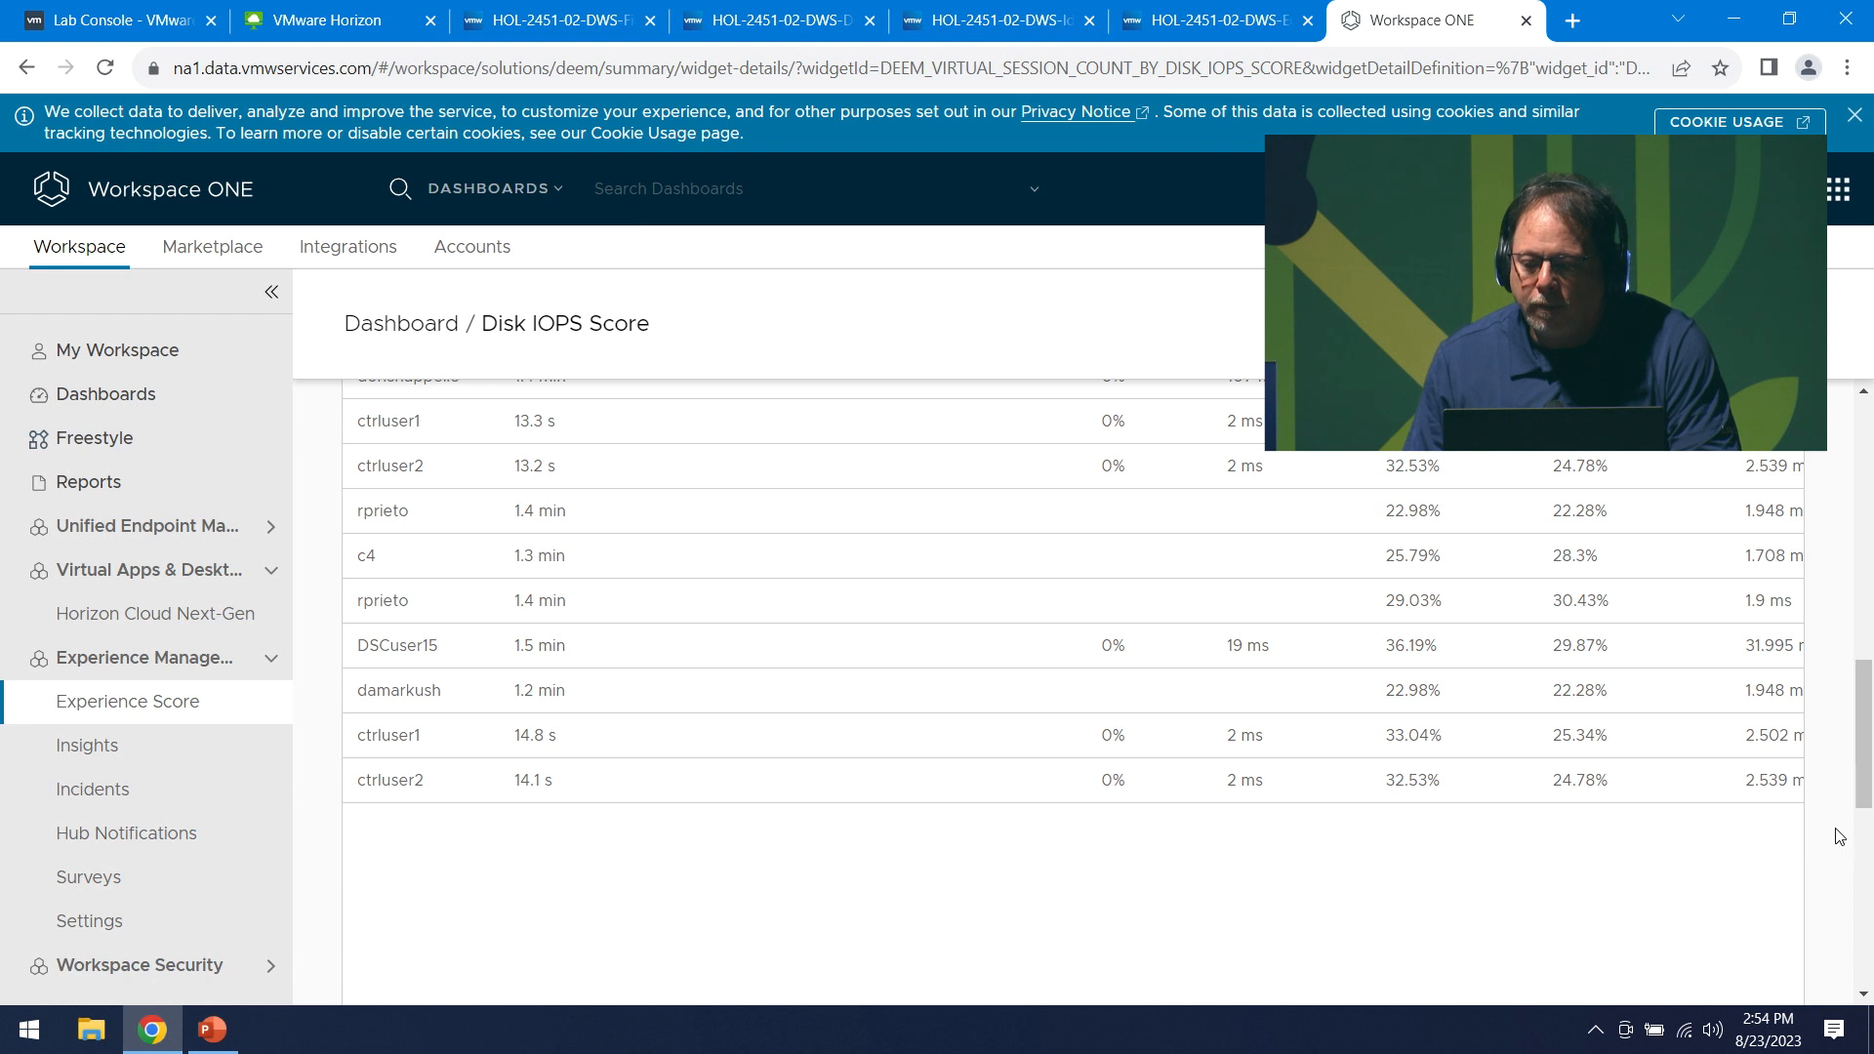
scroll(1304, 899, up, 2)
scroll(1037, 966, down, 2)
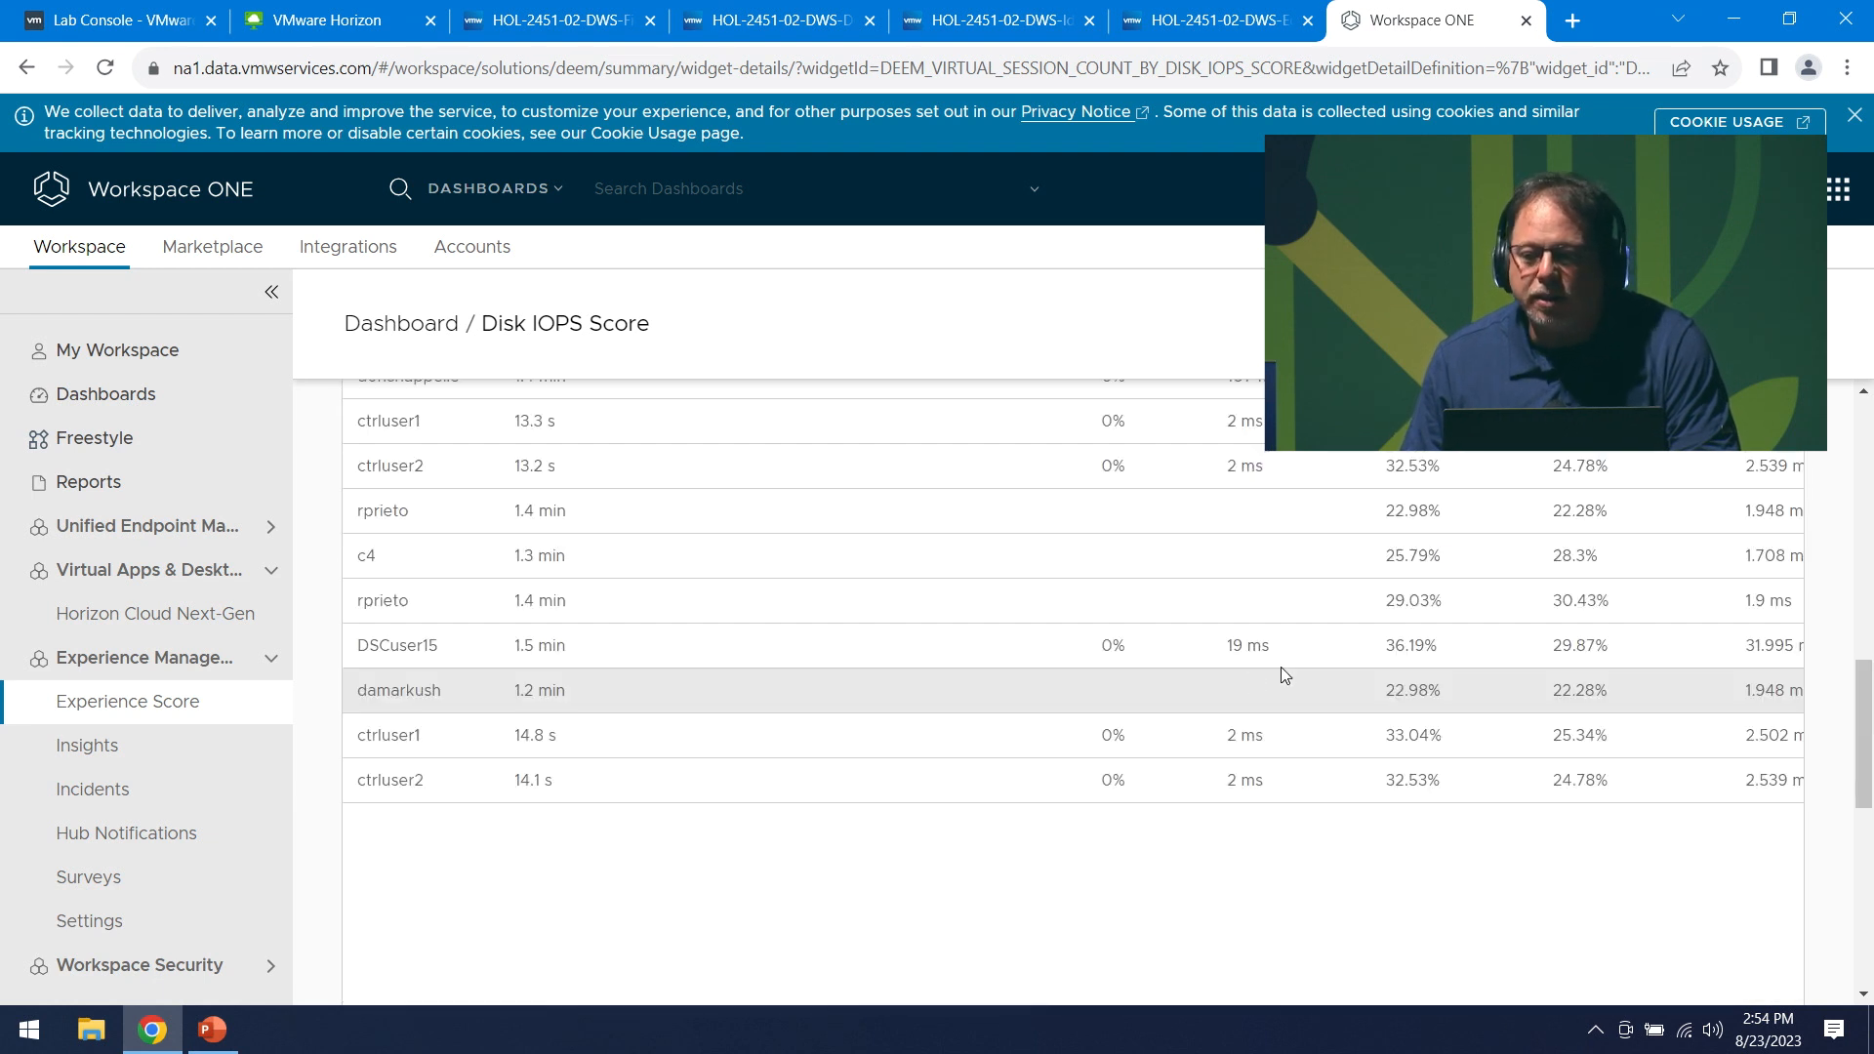
scroll(1281, 673, up, 1)
- Dismiss the cookie usage notice and scroll the session table sideways and back to the top
click(1855, 118)
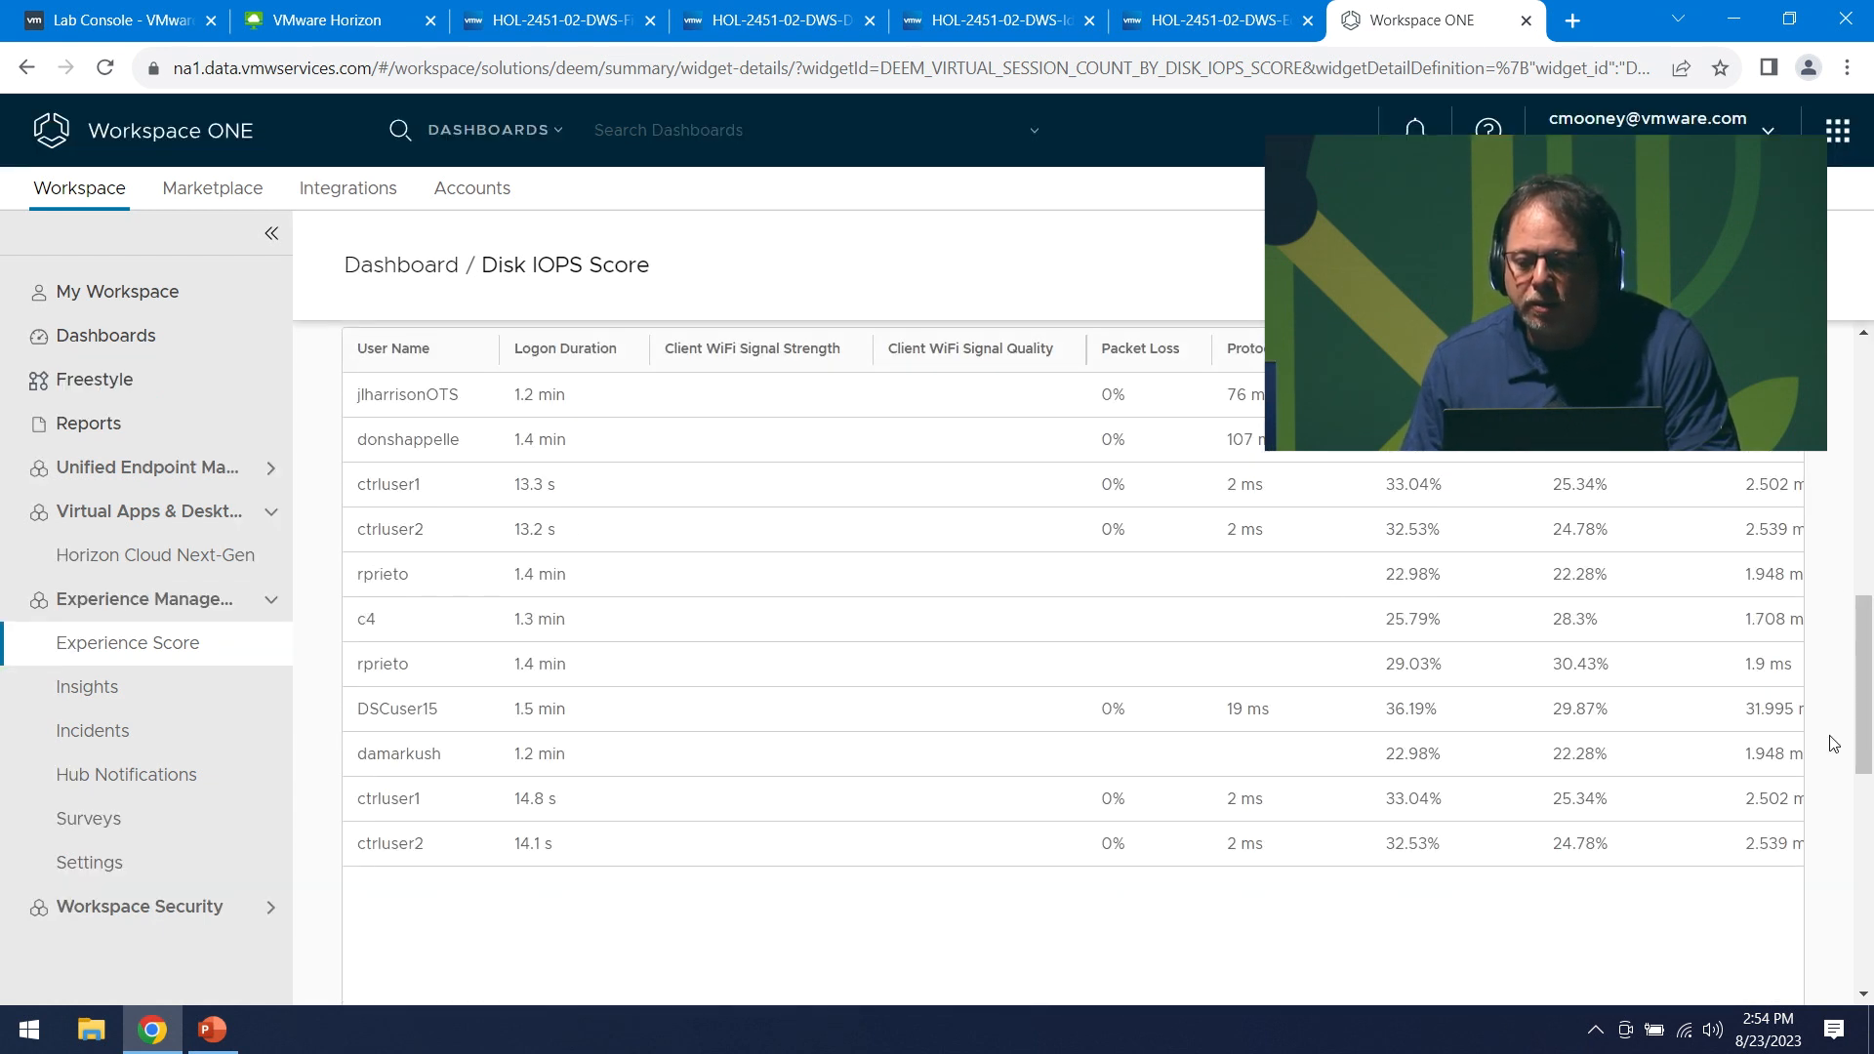
drag(1871, 705, 1852, 894)
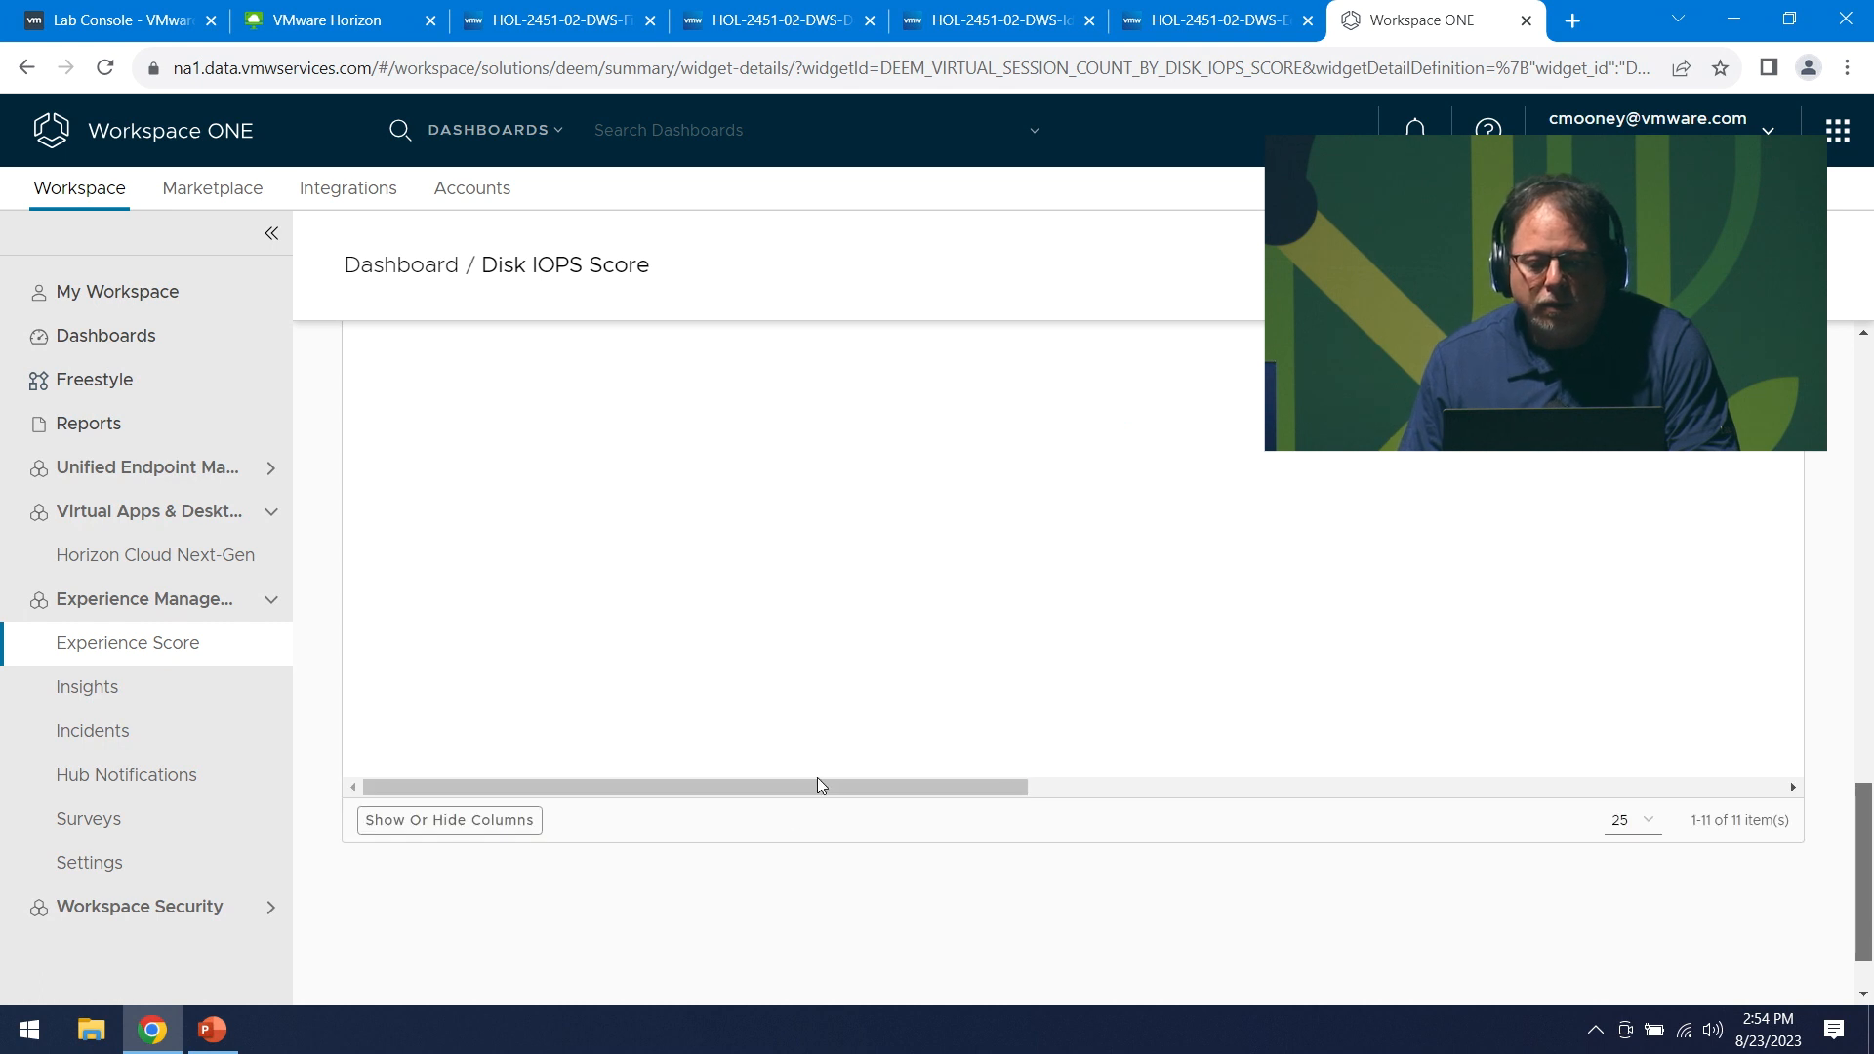
drag(998, 783, 1472, 789)
drag(1861, 816, 1834, 603)
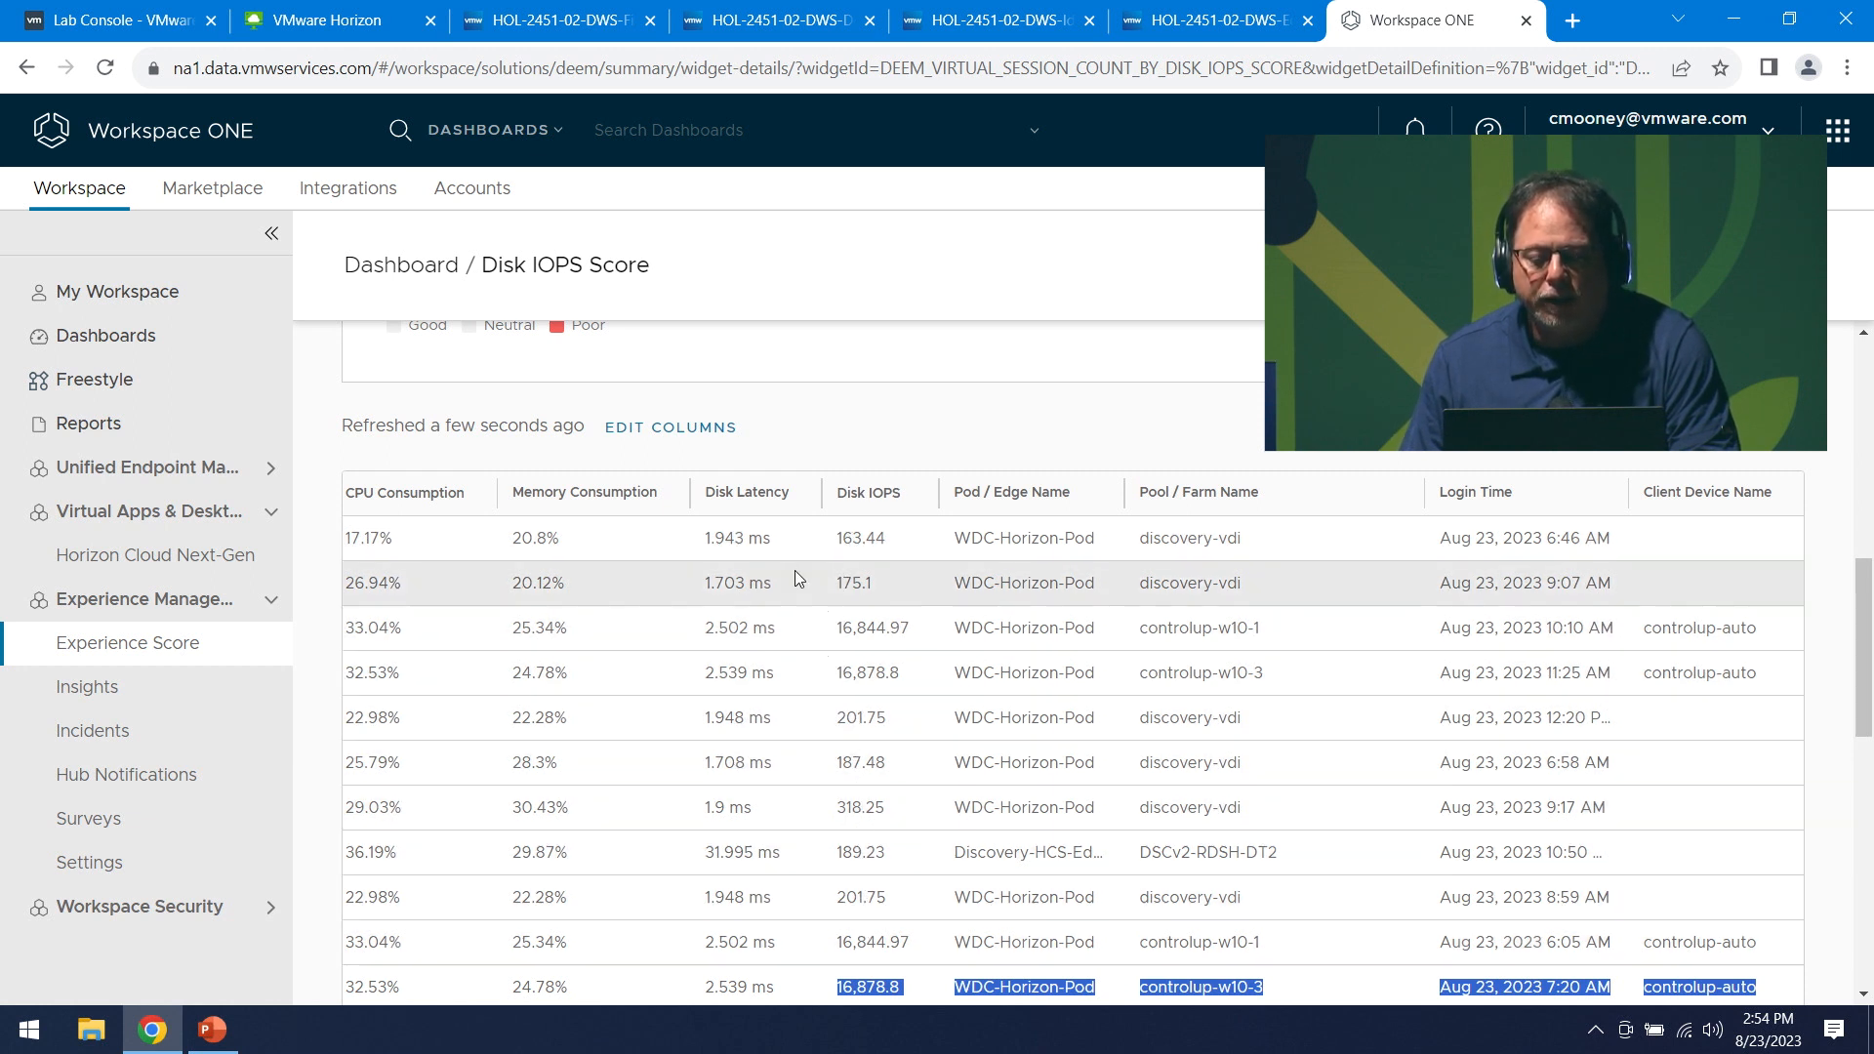
scroll(1214, 795, up, 3)
scroll(1225, 832, down, 8)
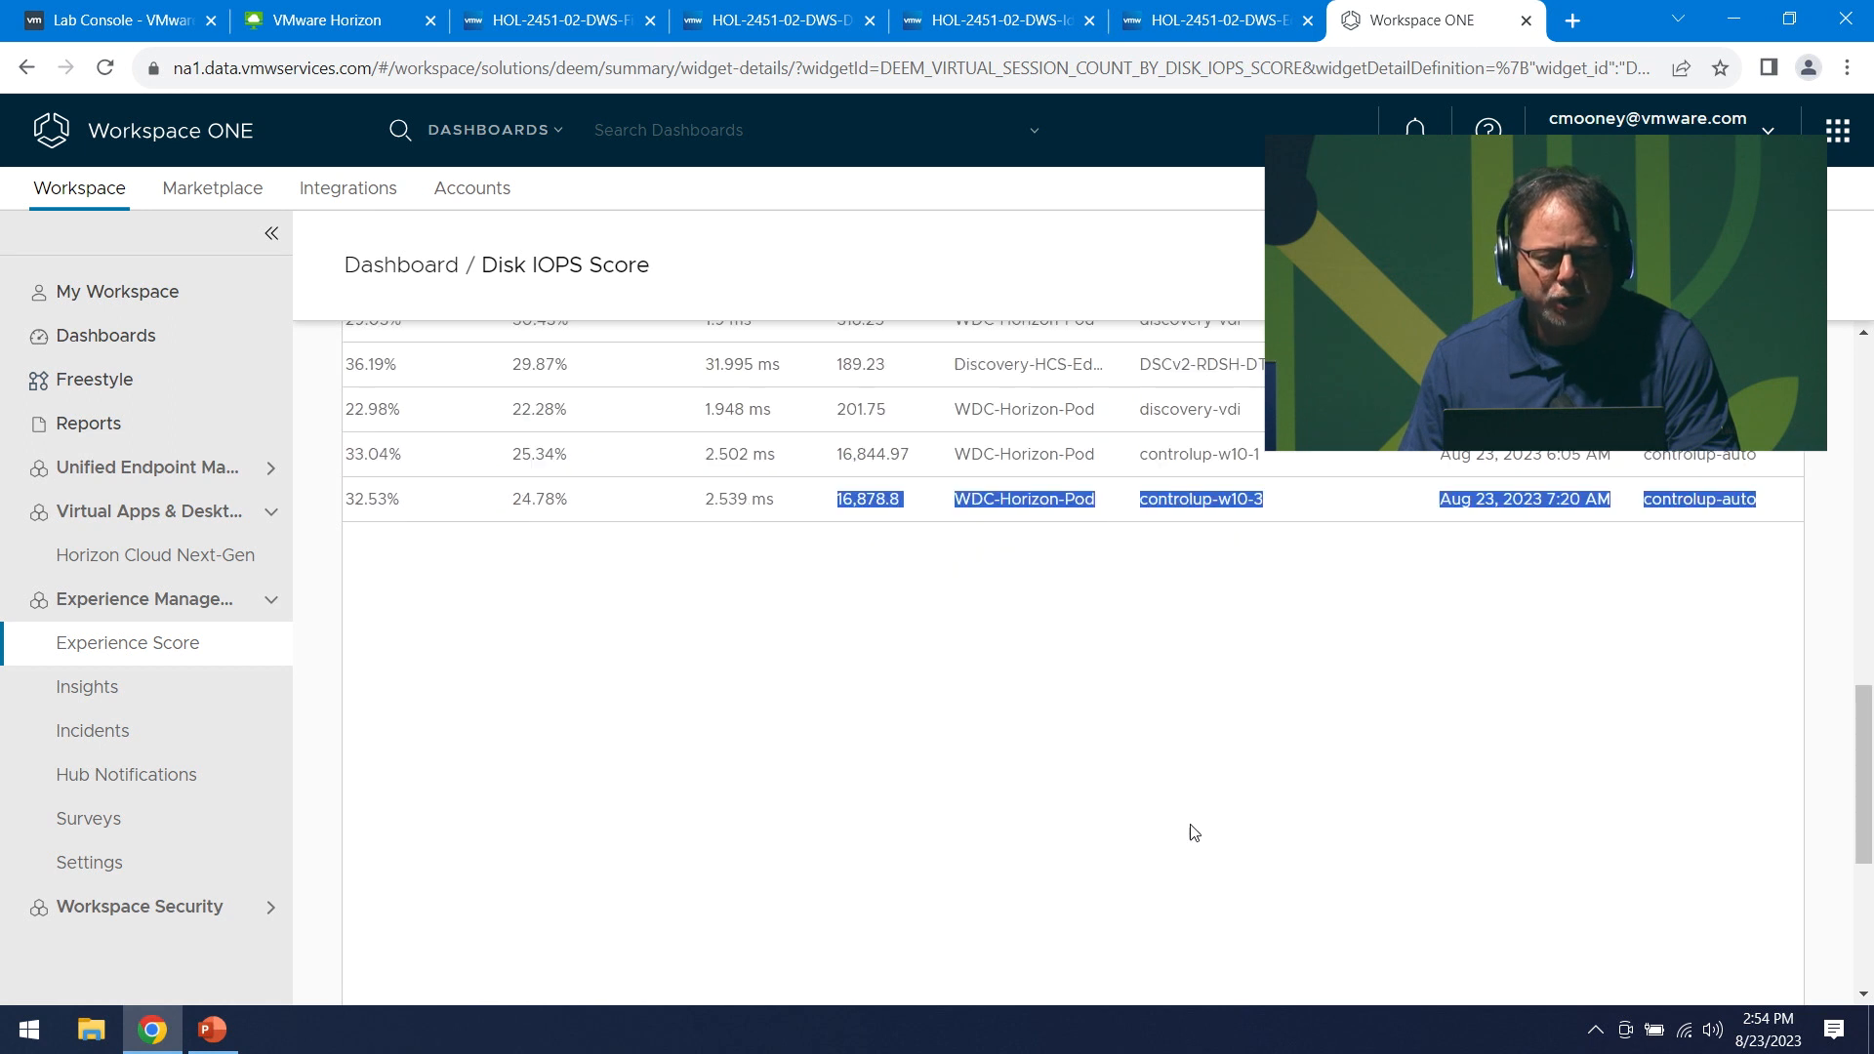
scroll(1145, 859, up, 6)
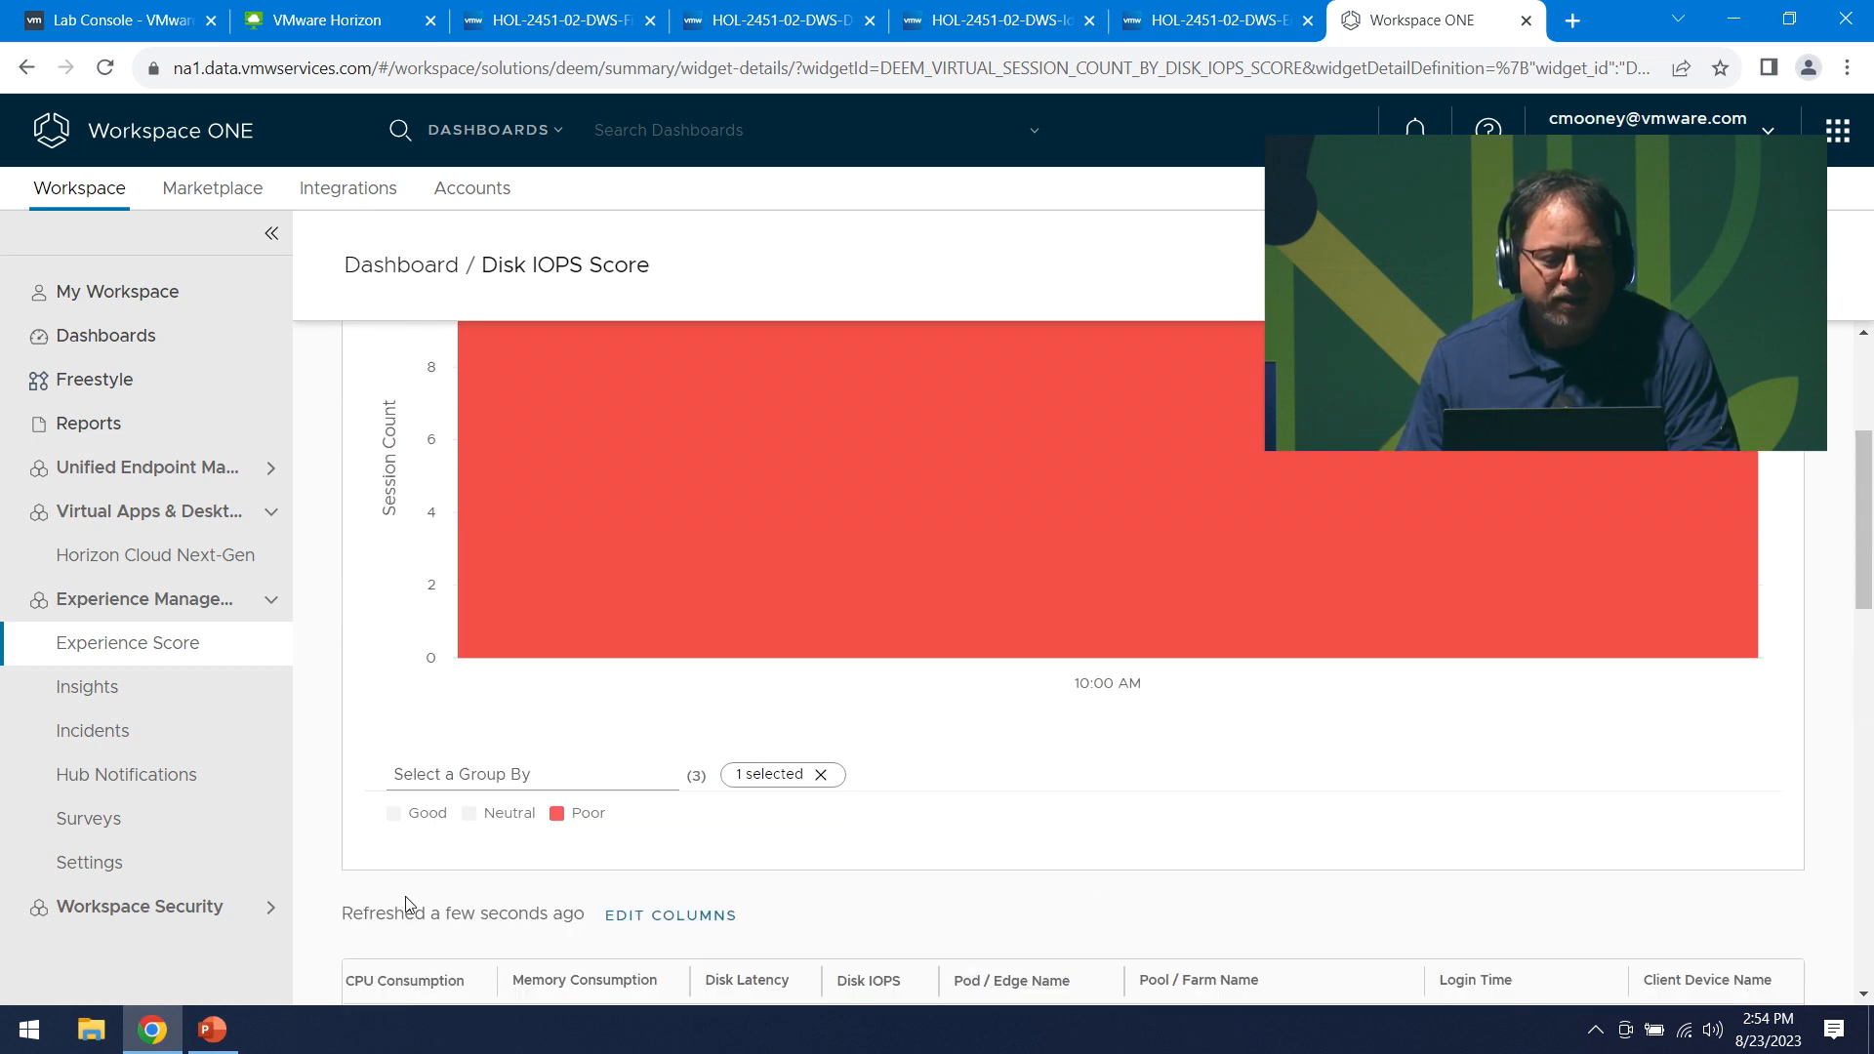
scroll(571, 765, up, 5)
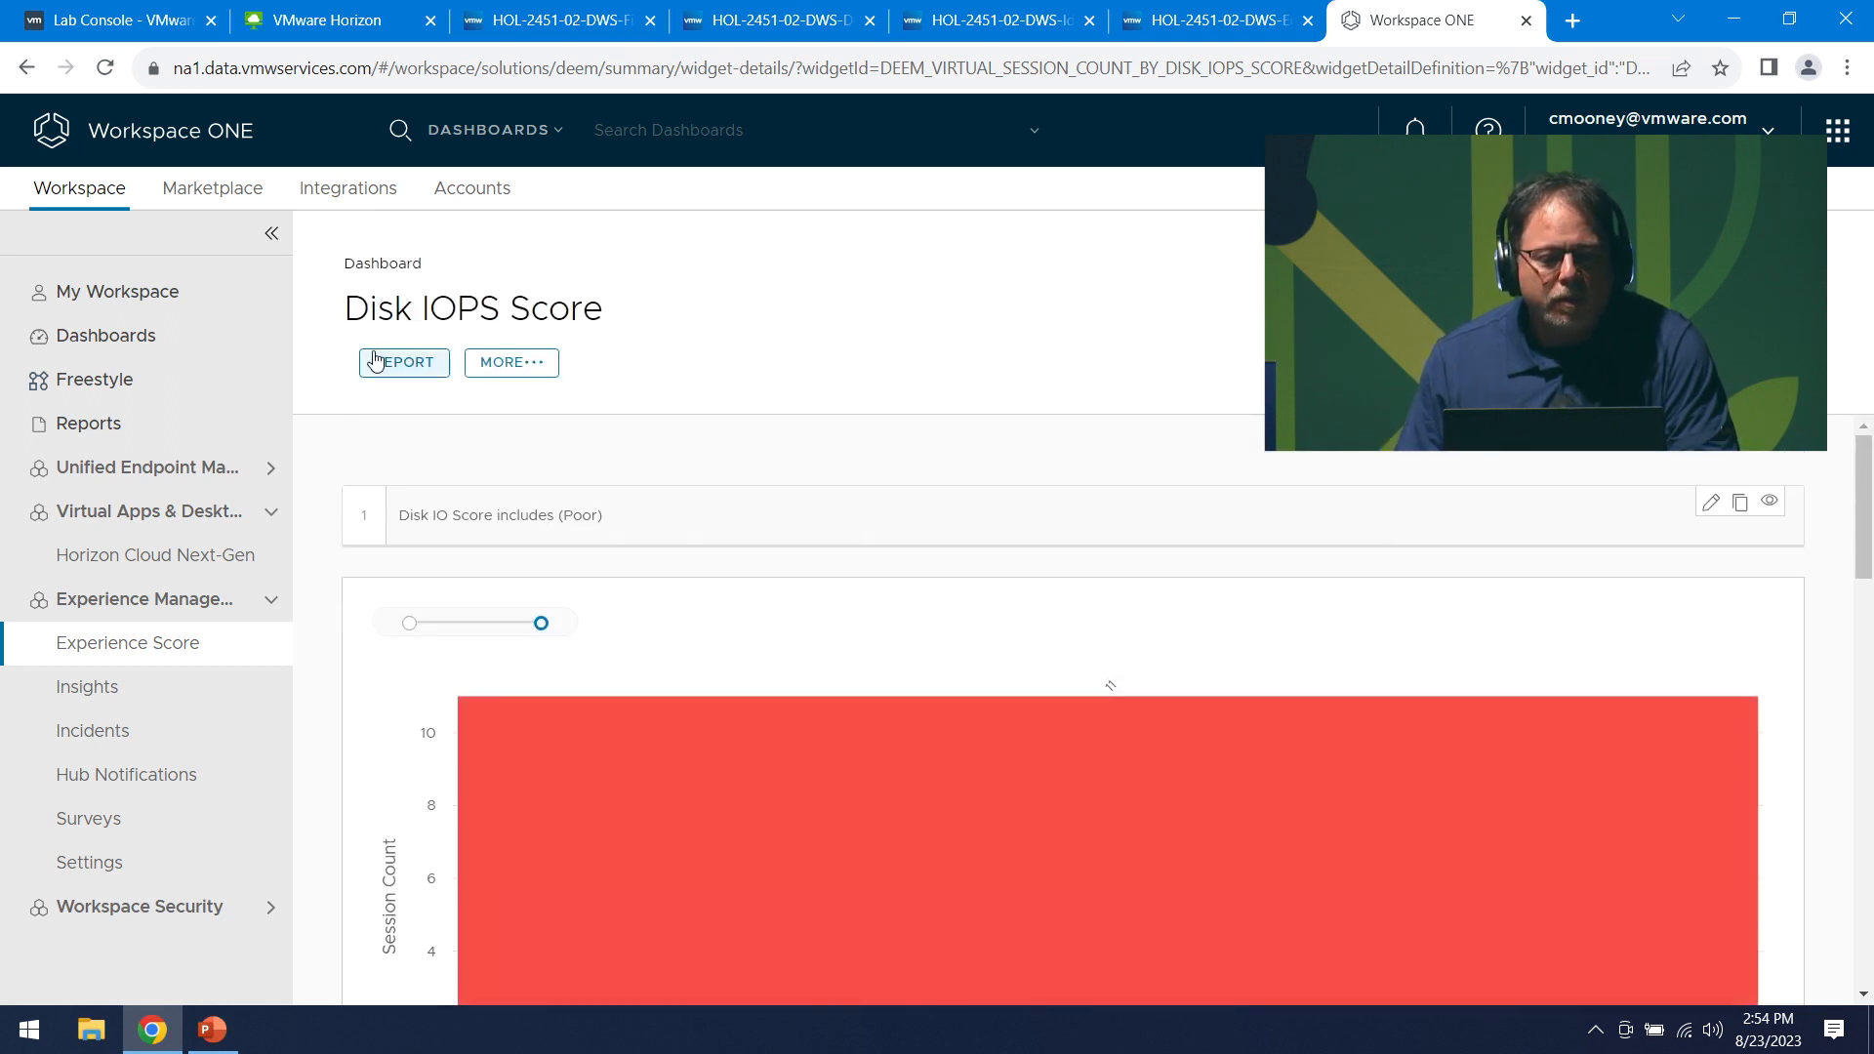
- Open the Experience Management thresholds and view the Wi-Fi Signal Strength threshold without changing it
click(406, 273)
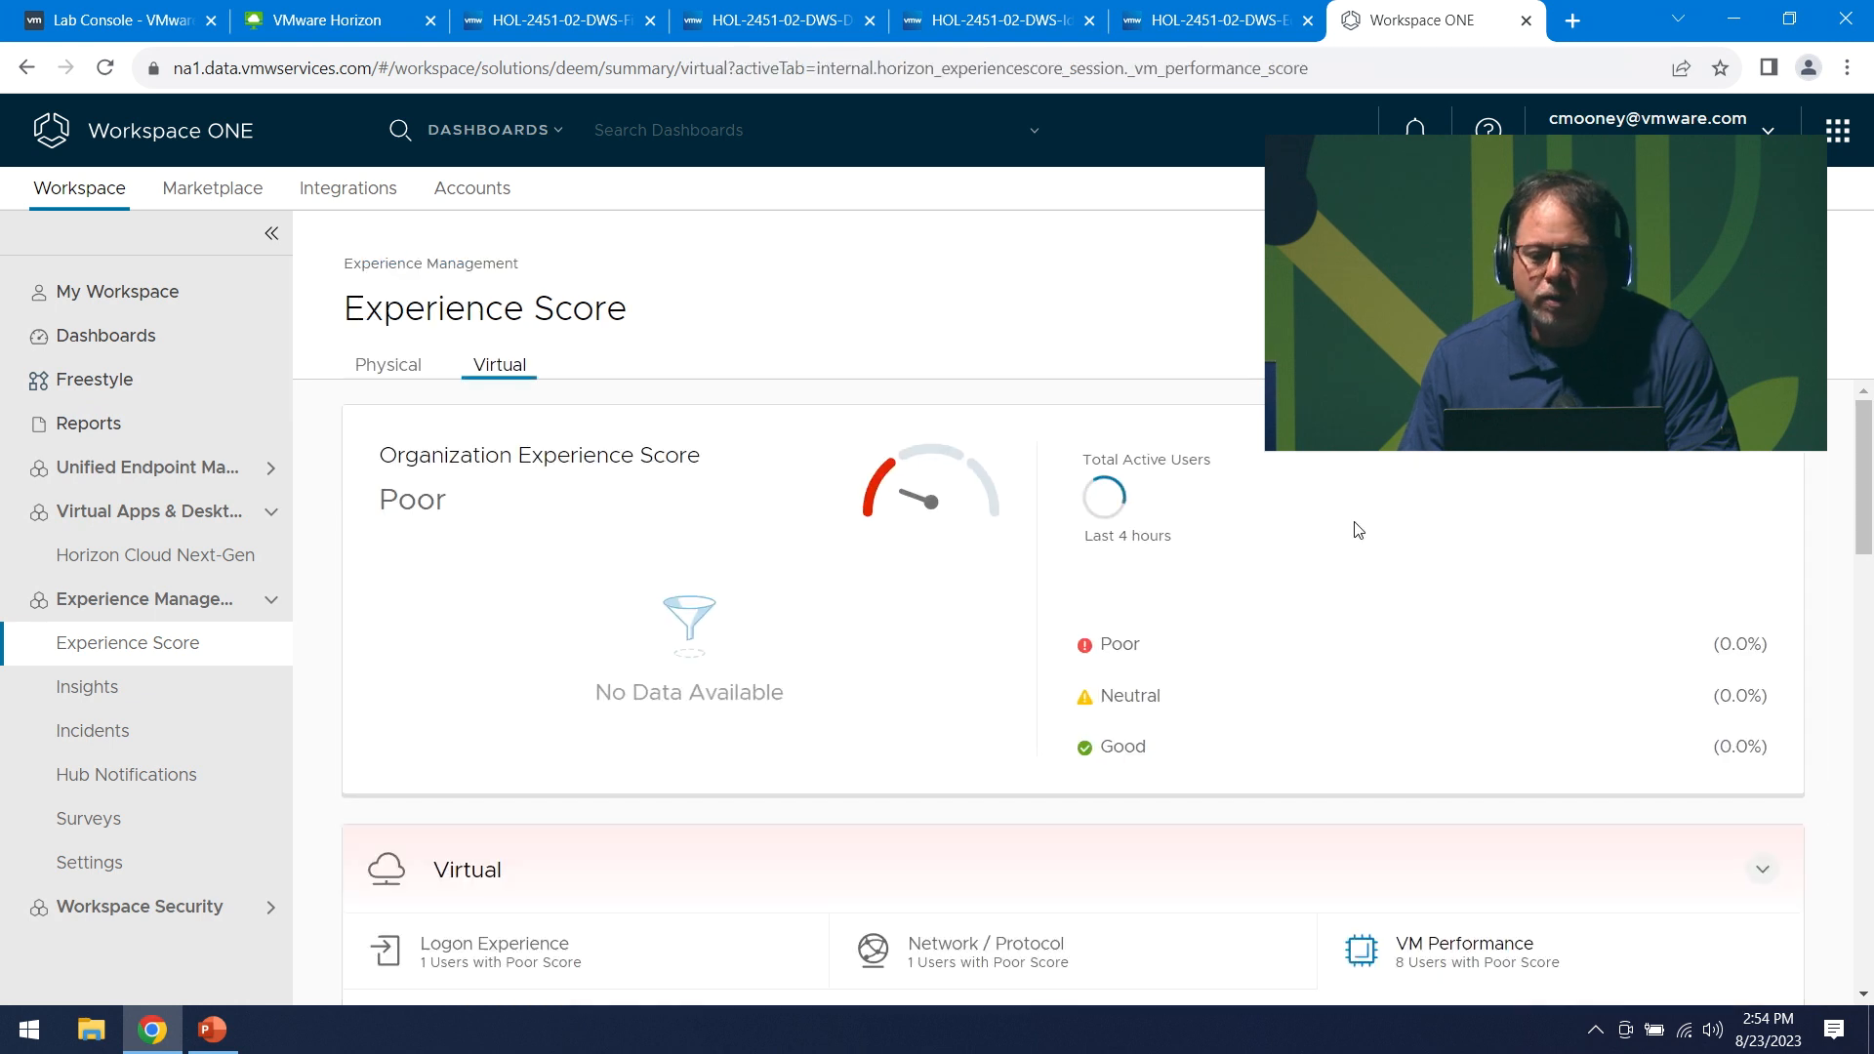
click(1765, 311)
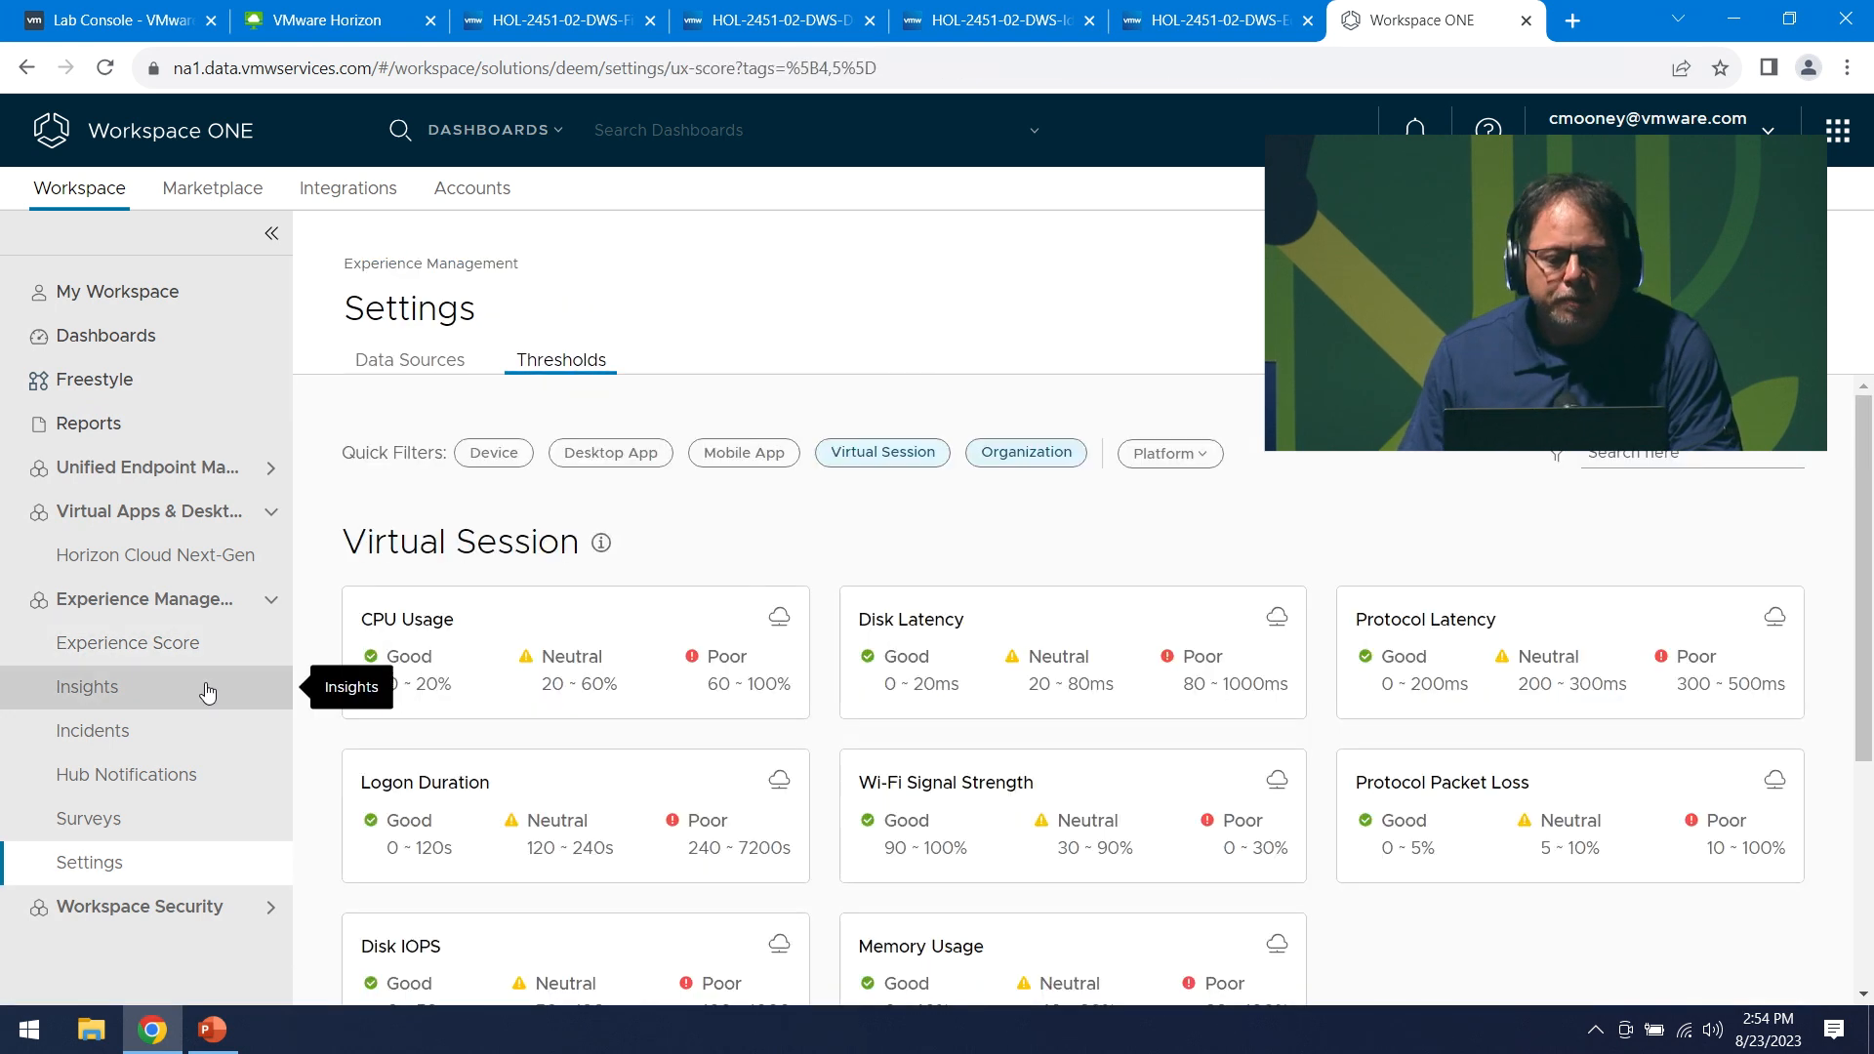
scroll(586, 644, down, 3)
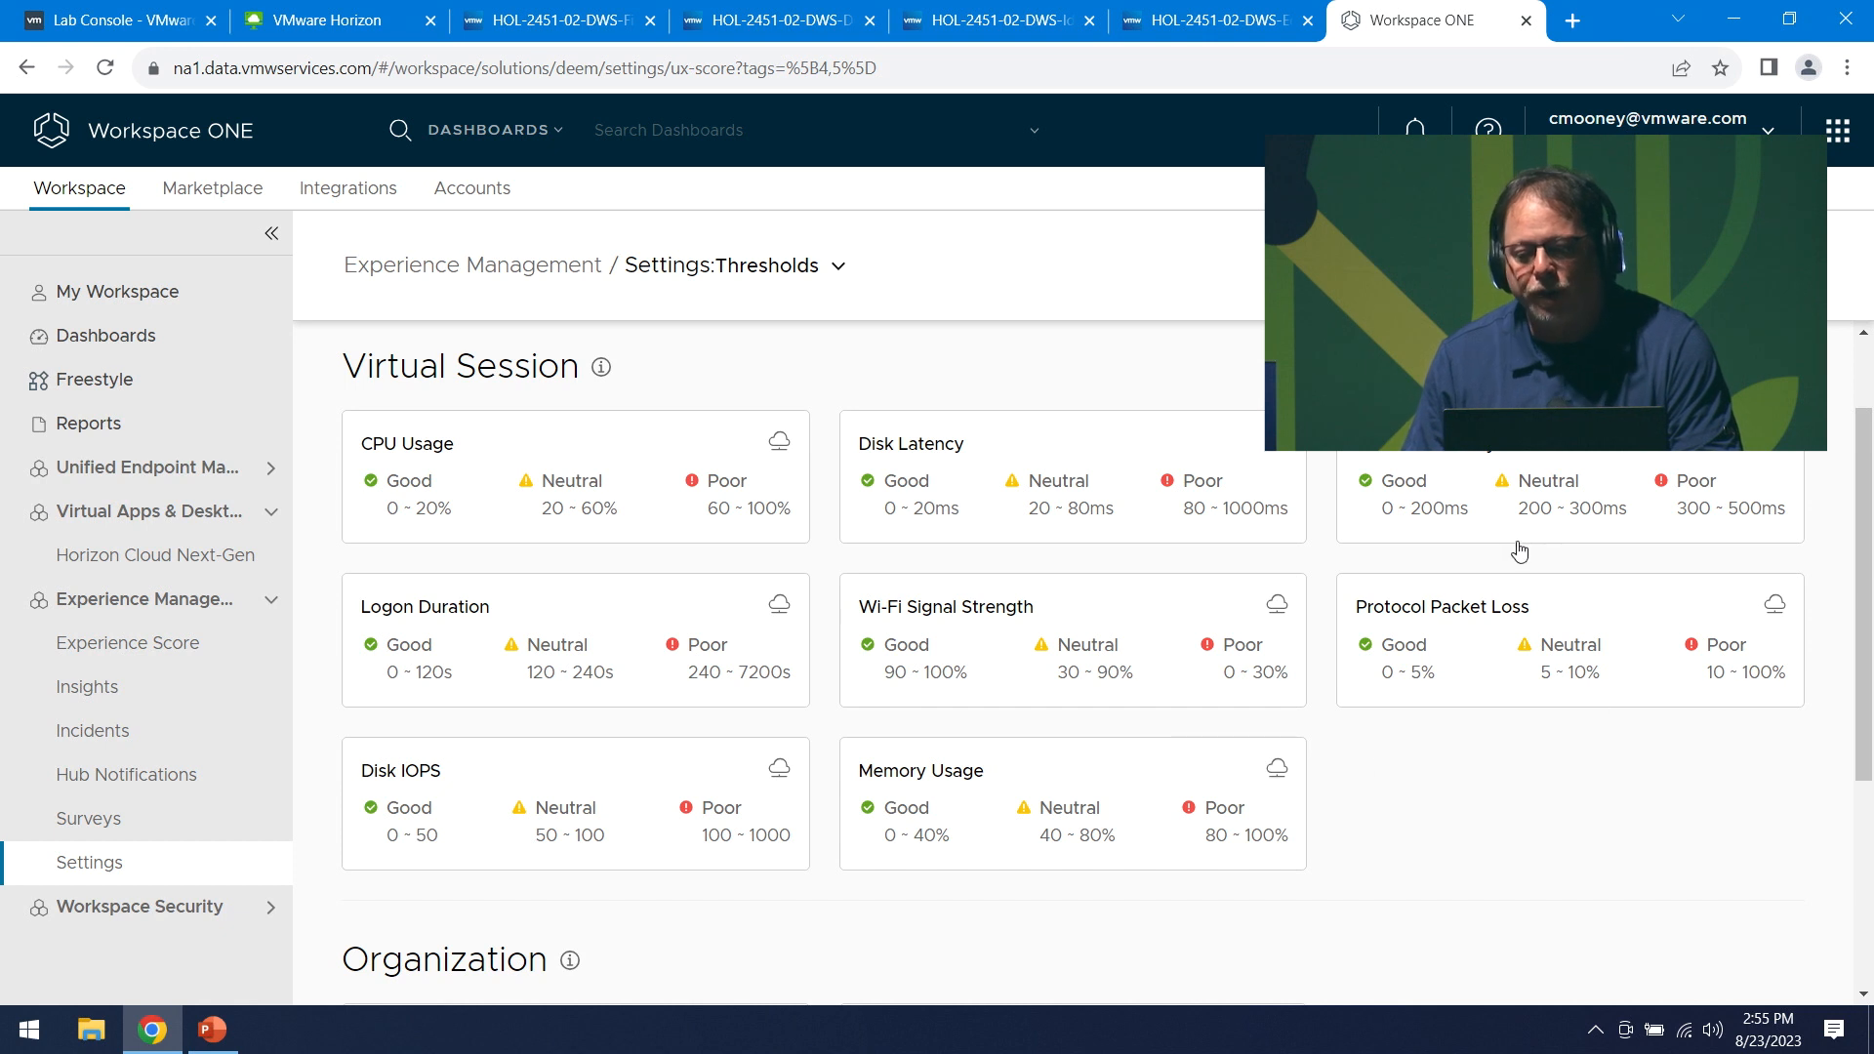
click(1277, 607)
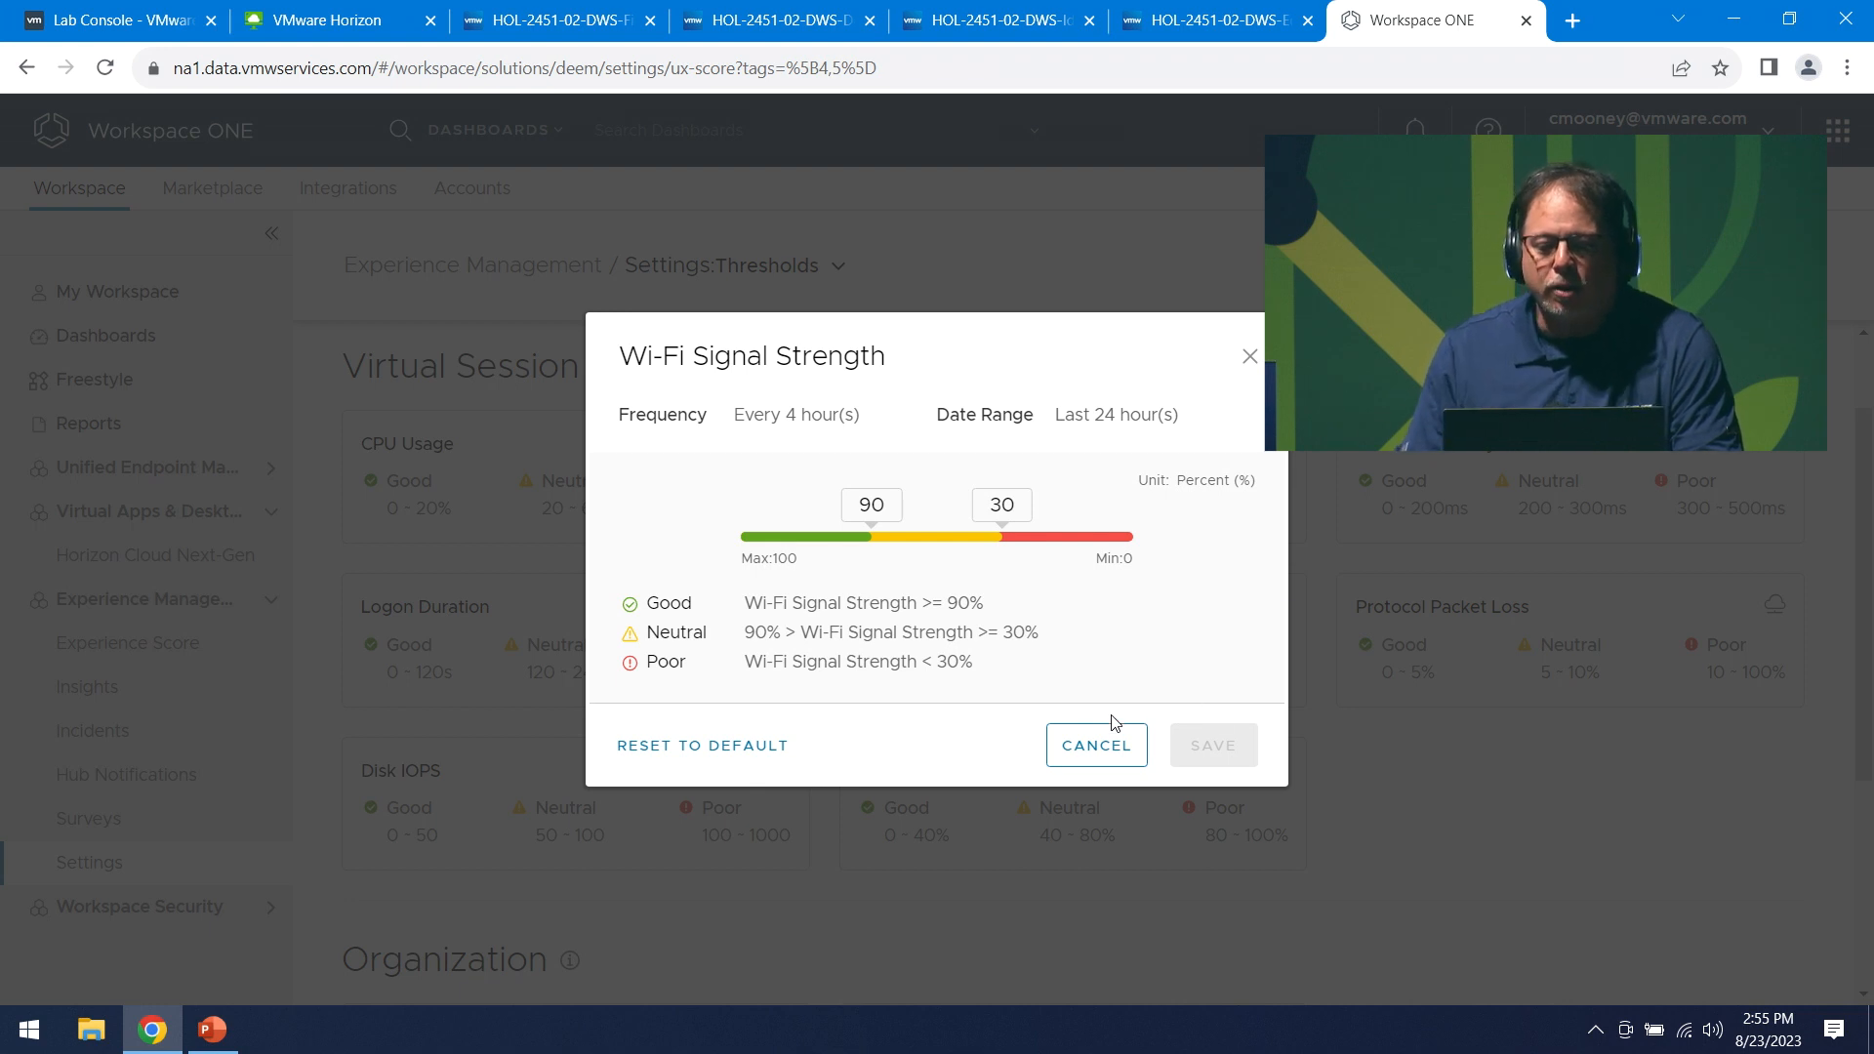
click(1095, 746)
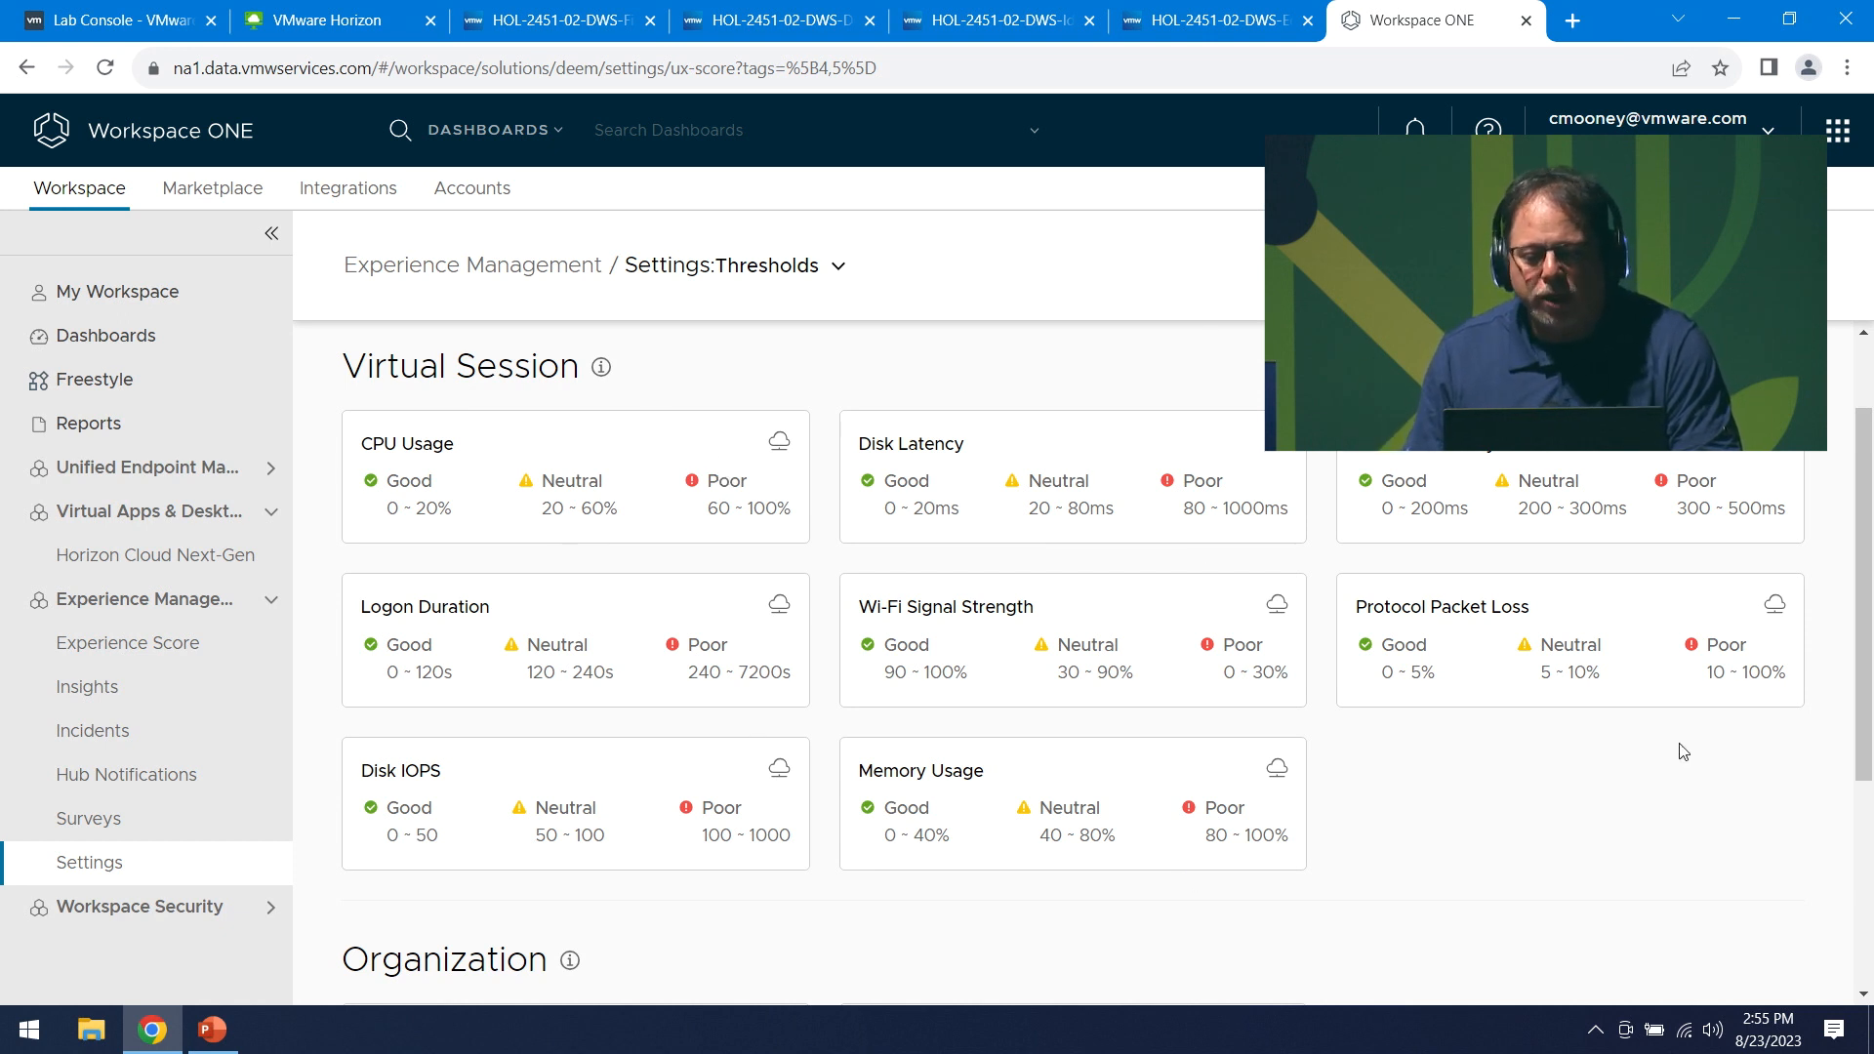
scroll(879, 736, down, 1)
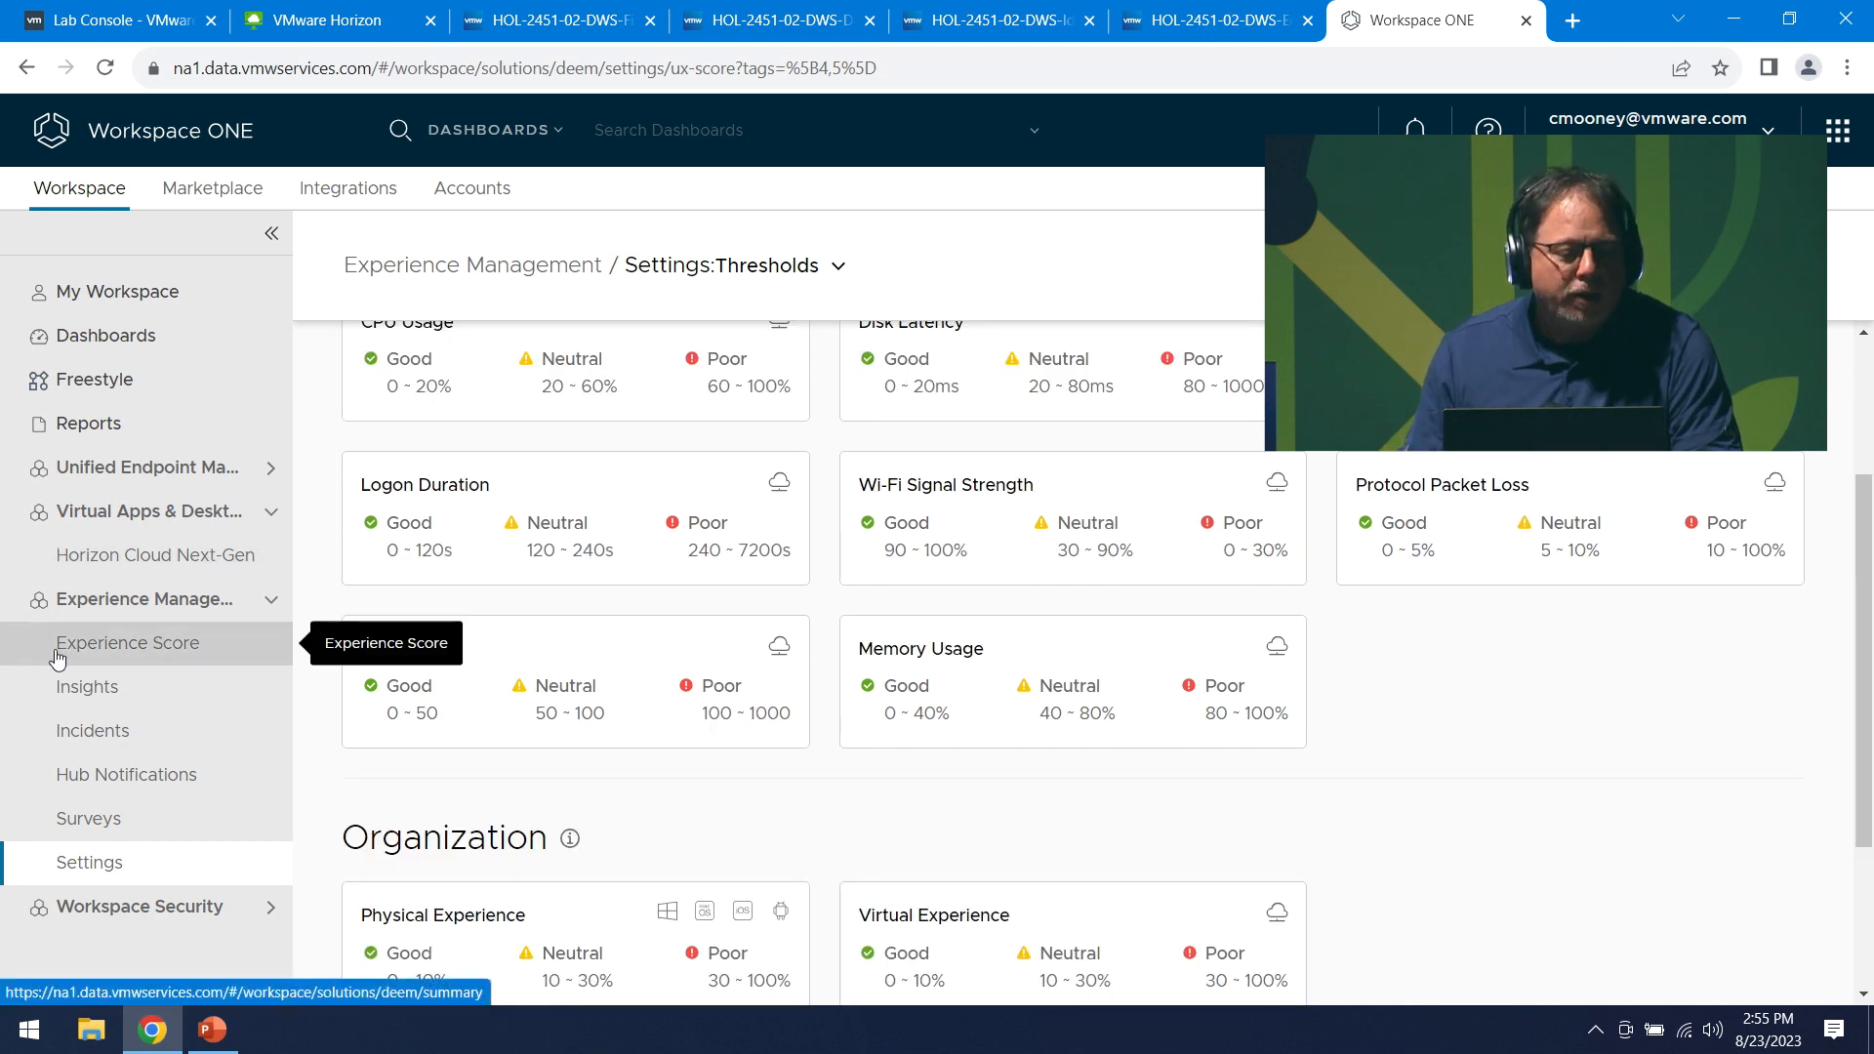
- Open the Virtual Logon Experience details from the Logon Duration Score on the Virtual Experience Score
click(151, 642)
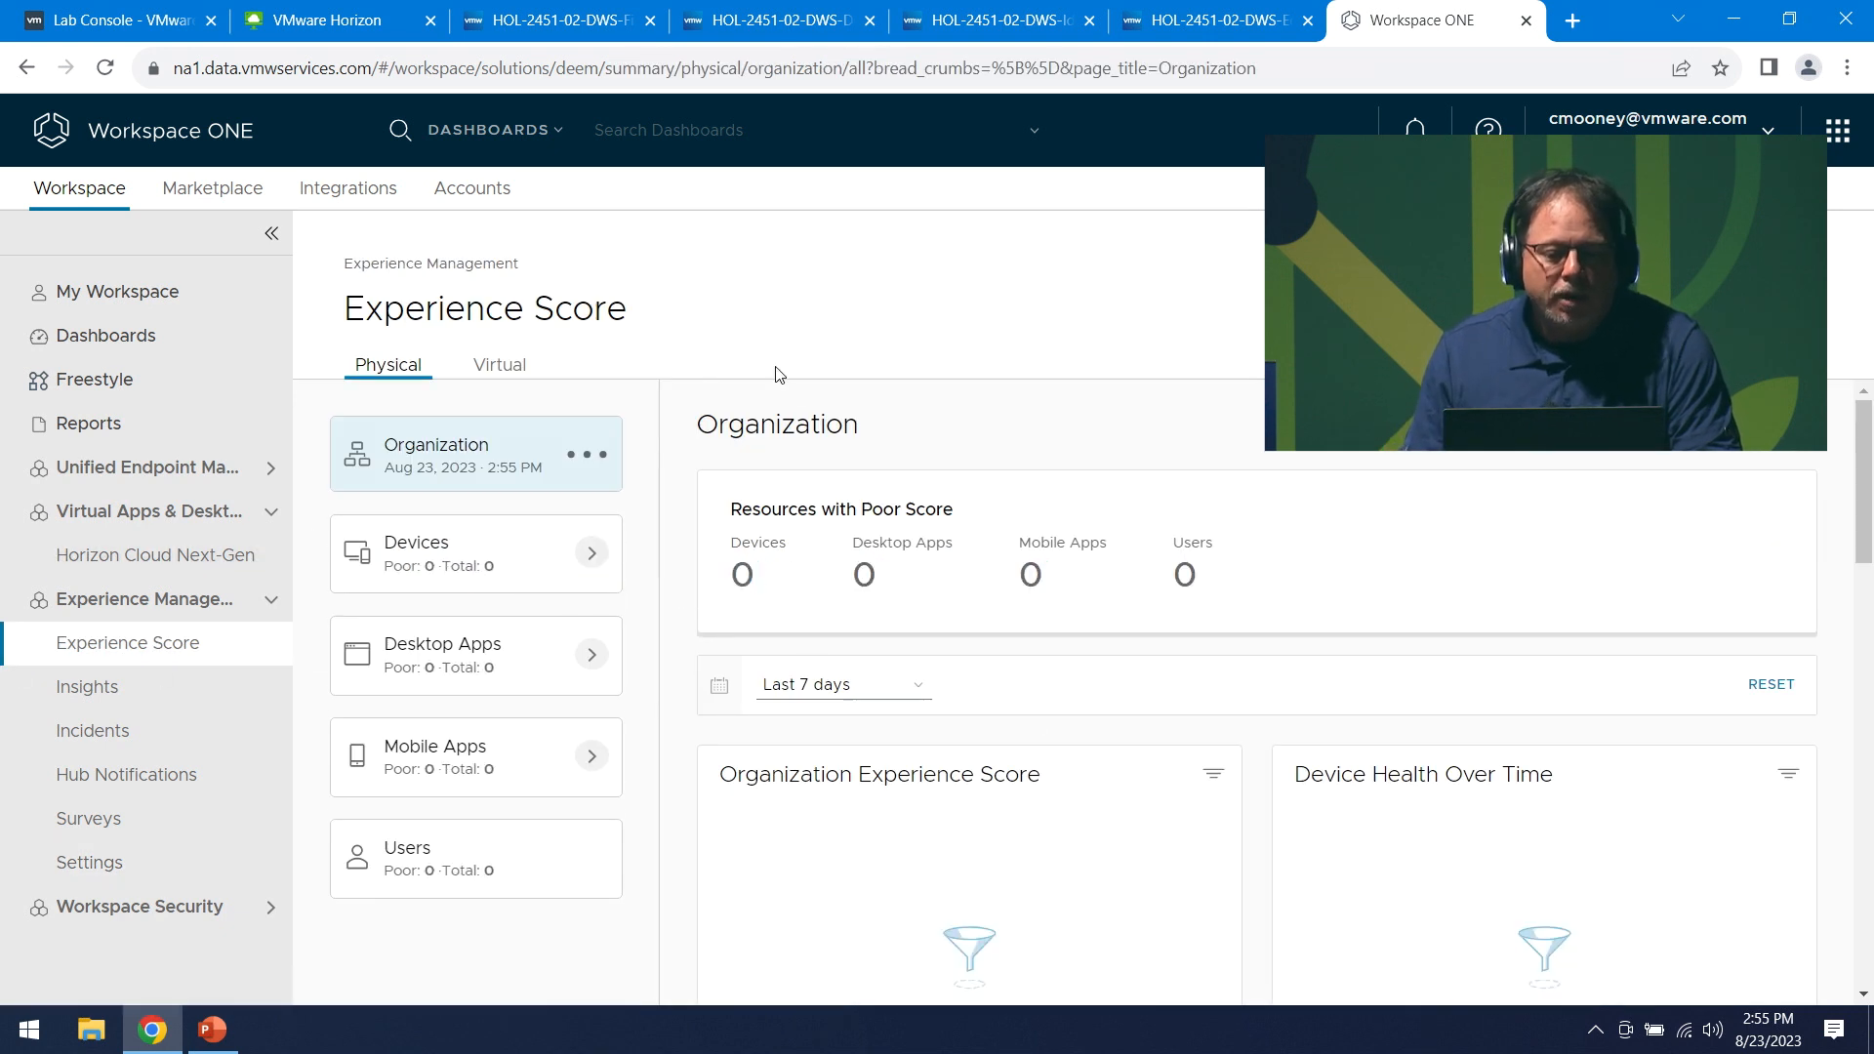
click(503, 370)
scroll(782, 422, down, 4)
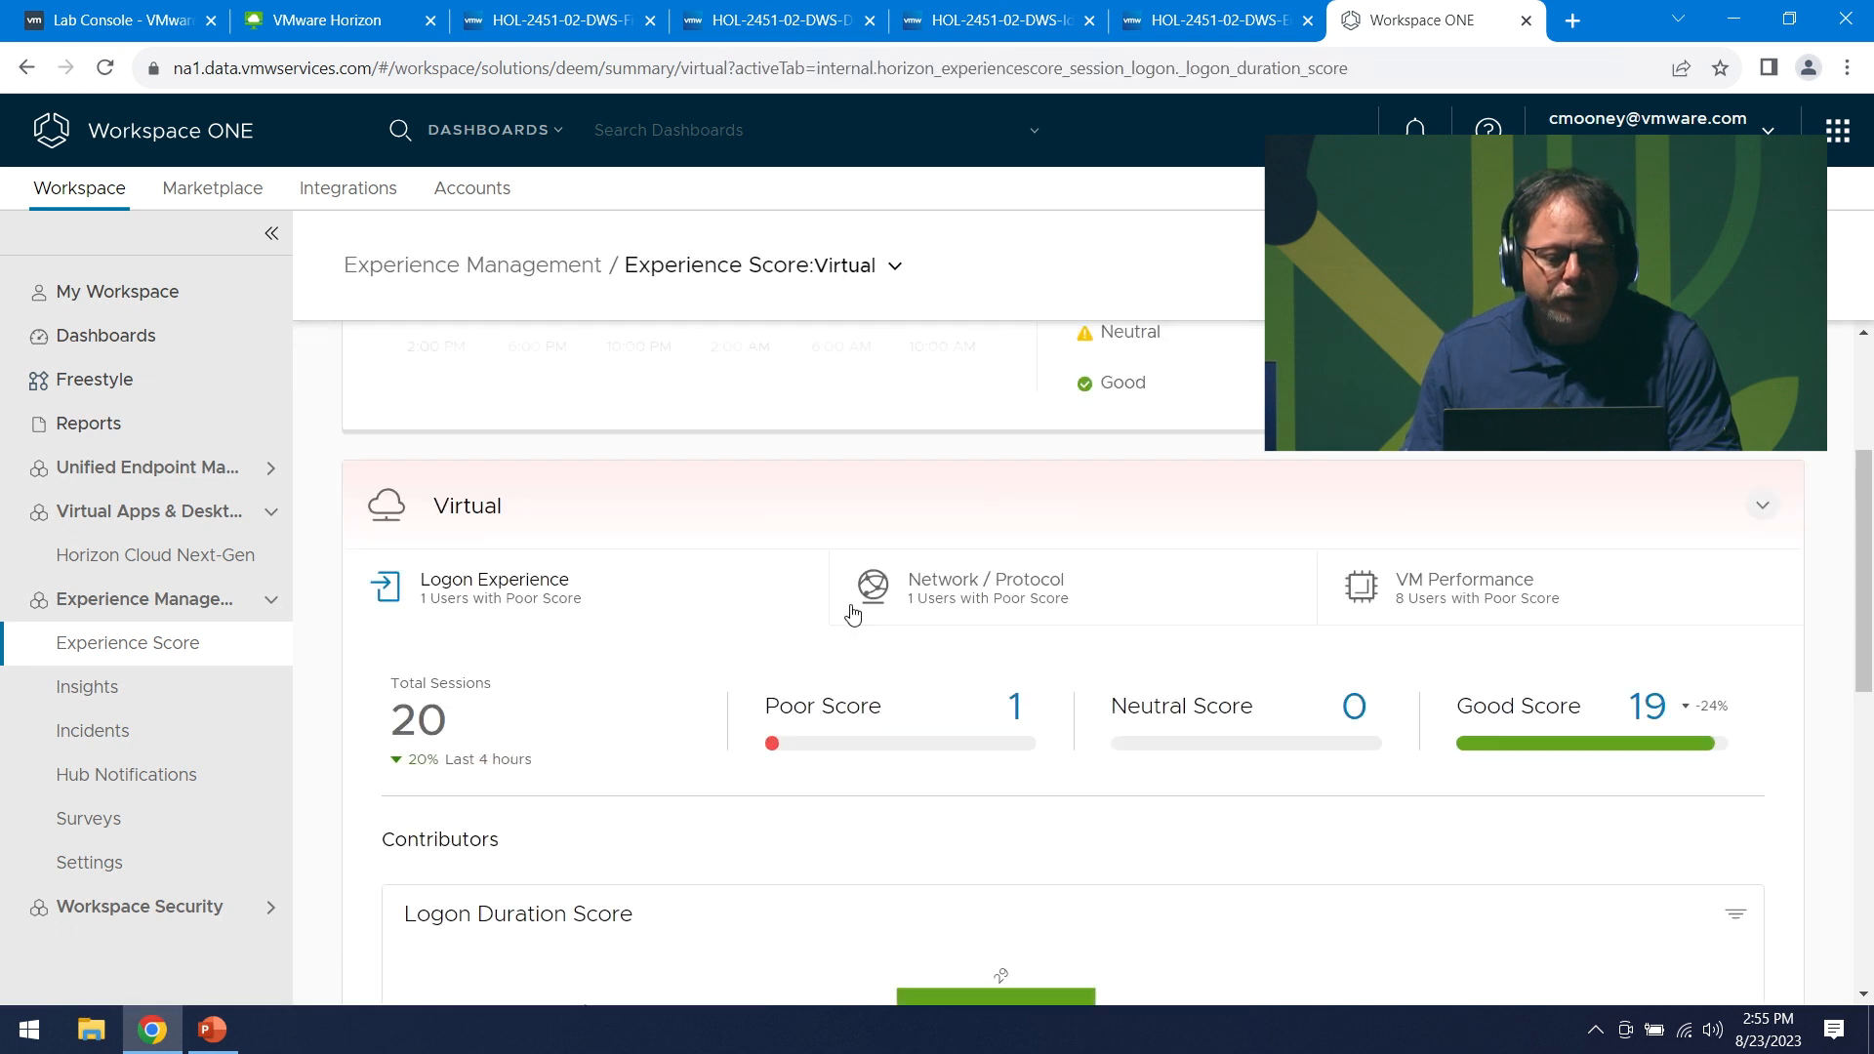
scroll(826, 626, up, 3)
scroll(822, 627, down, 4)
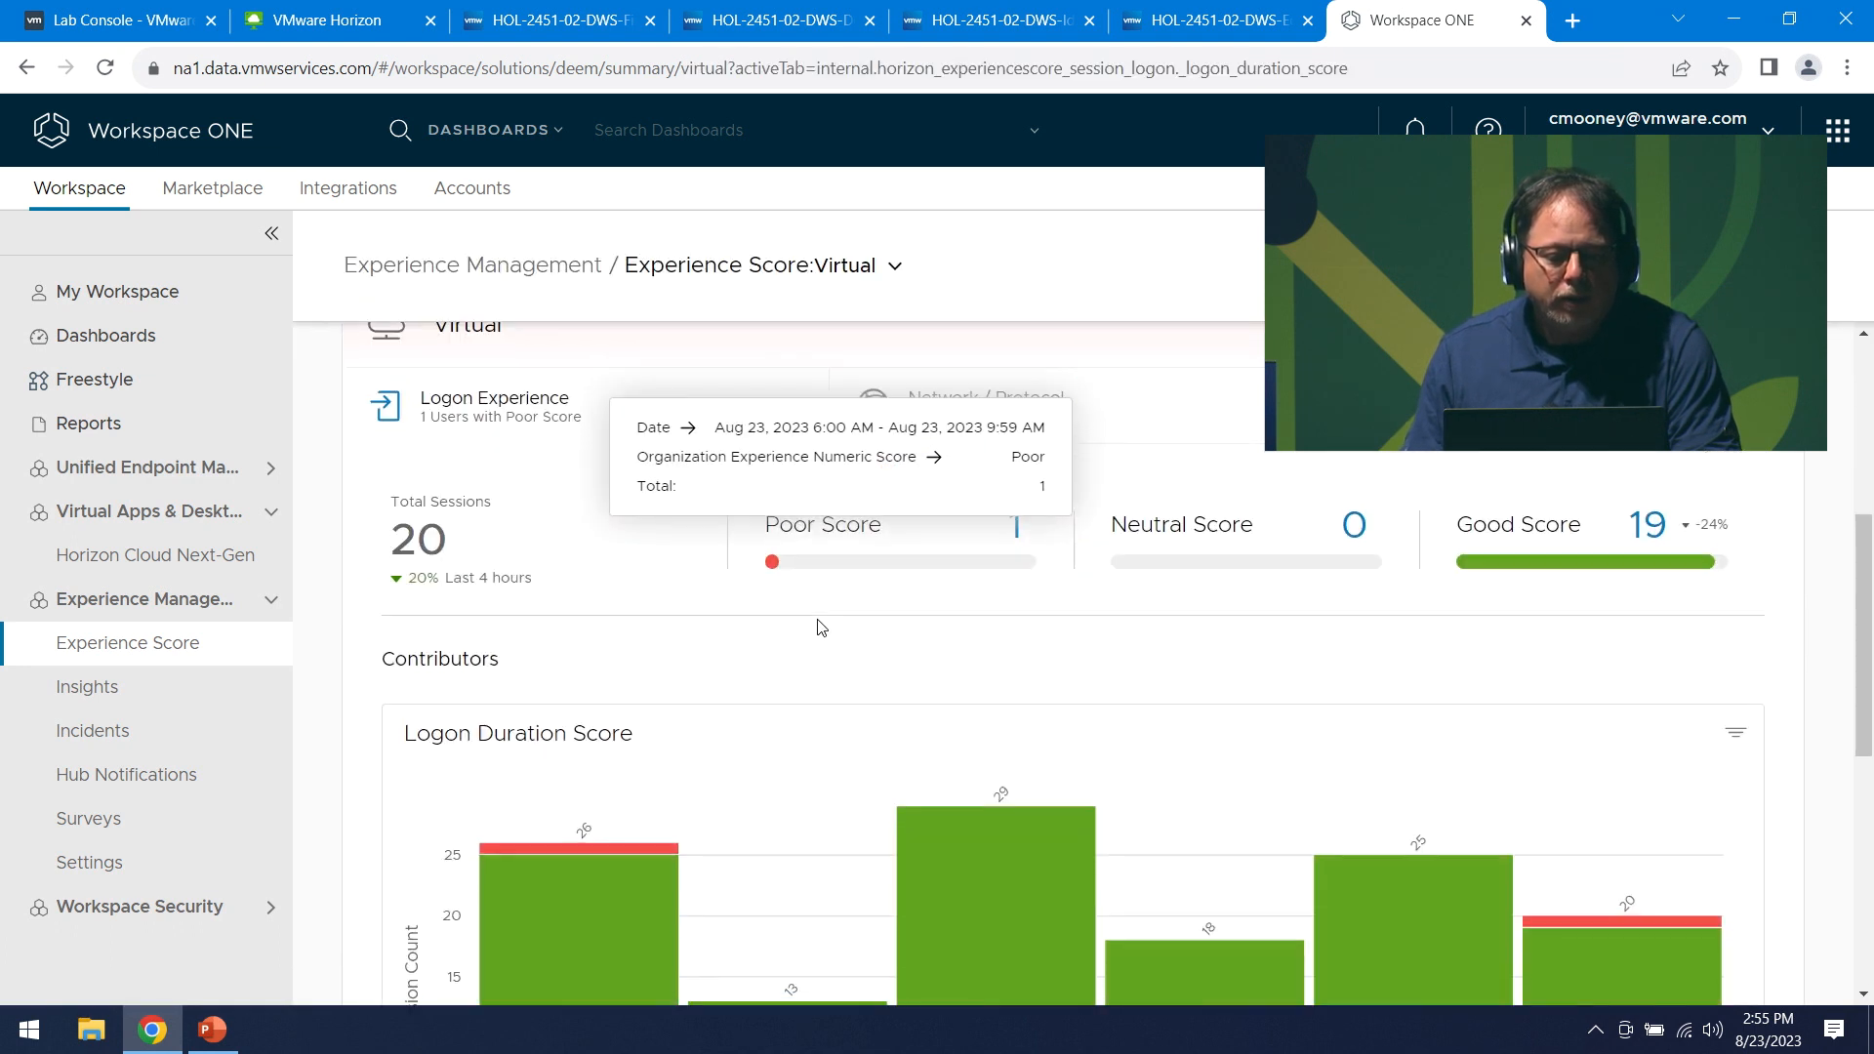
scroll(820, 628, up, 1)
scroll(703, 736, down, 8)
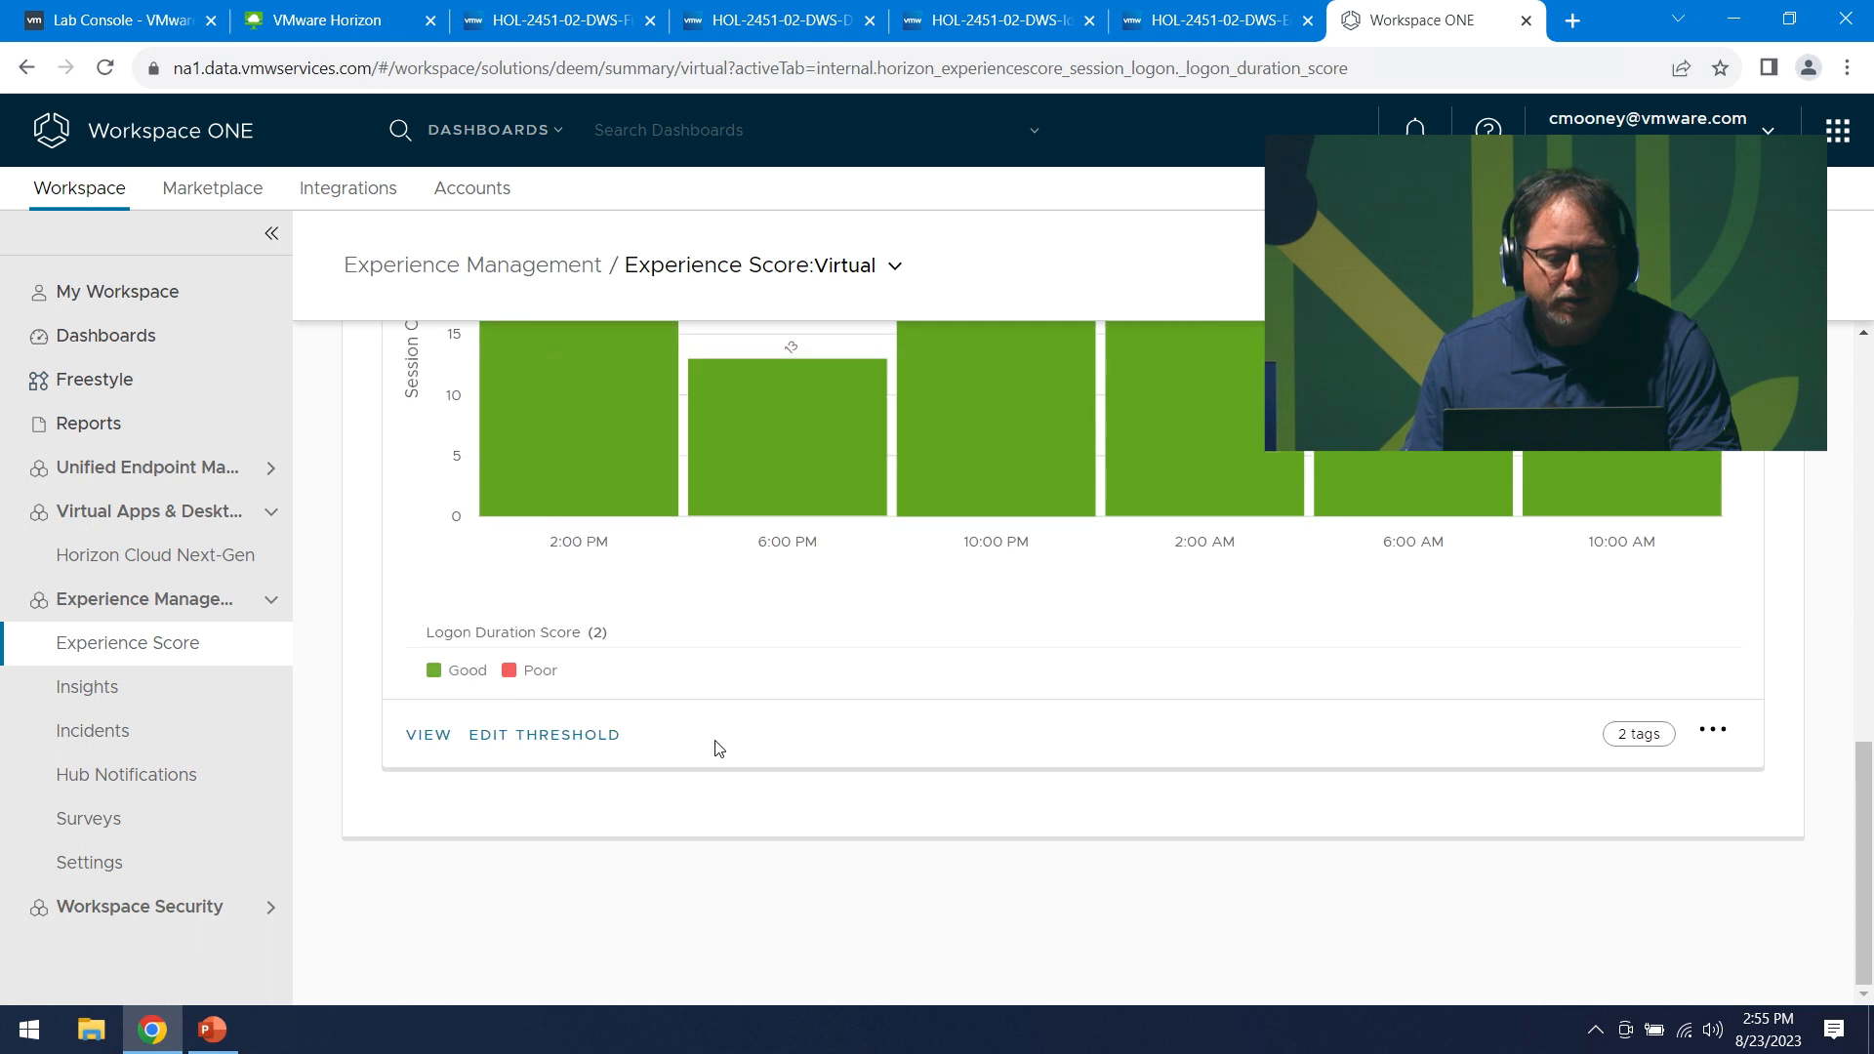
click(415, 742)
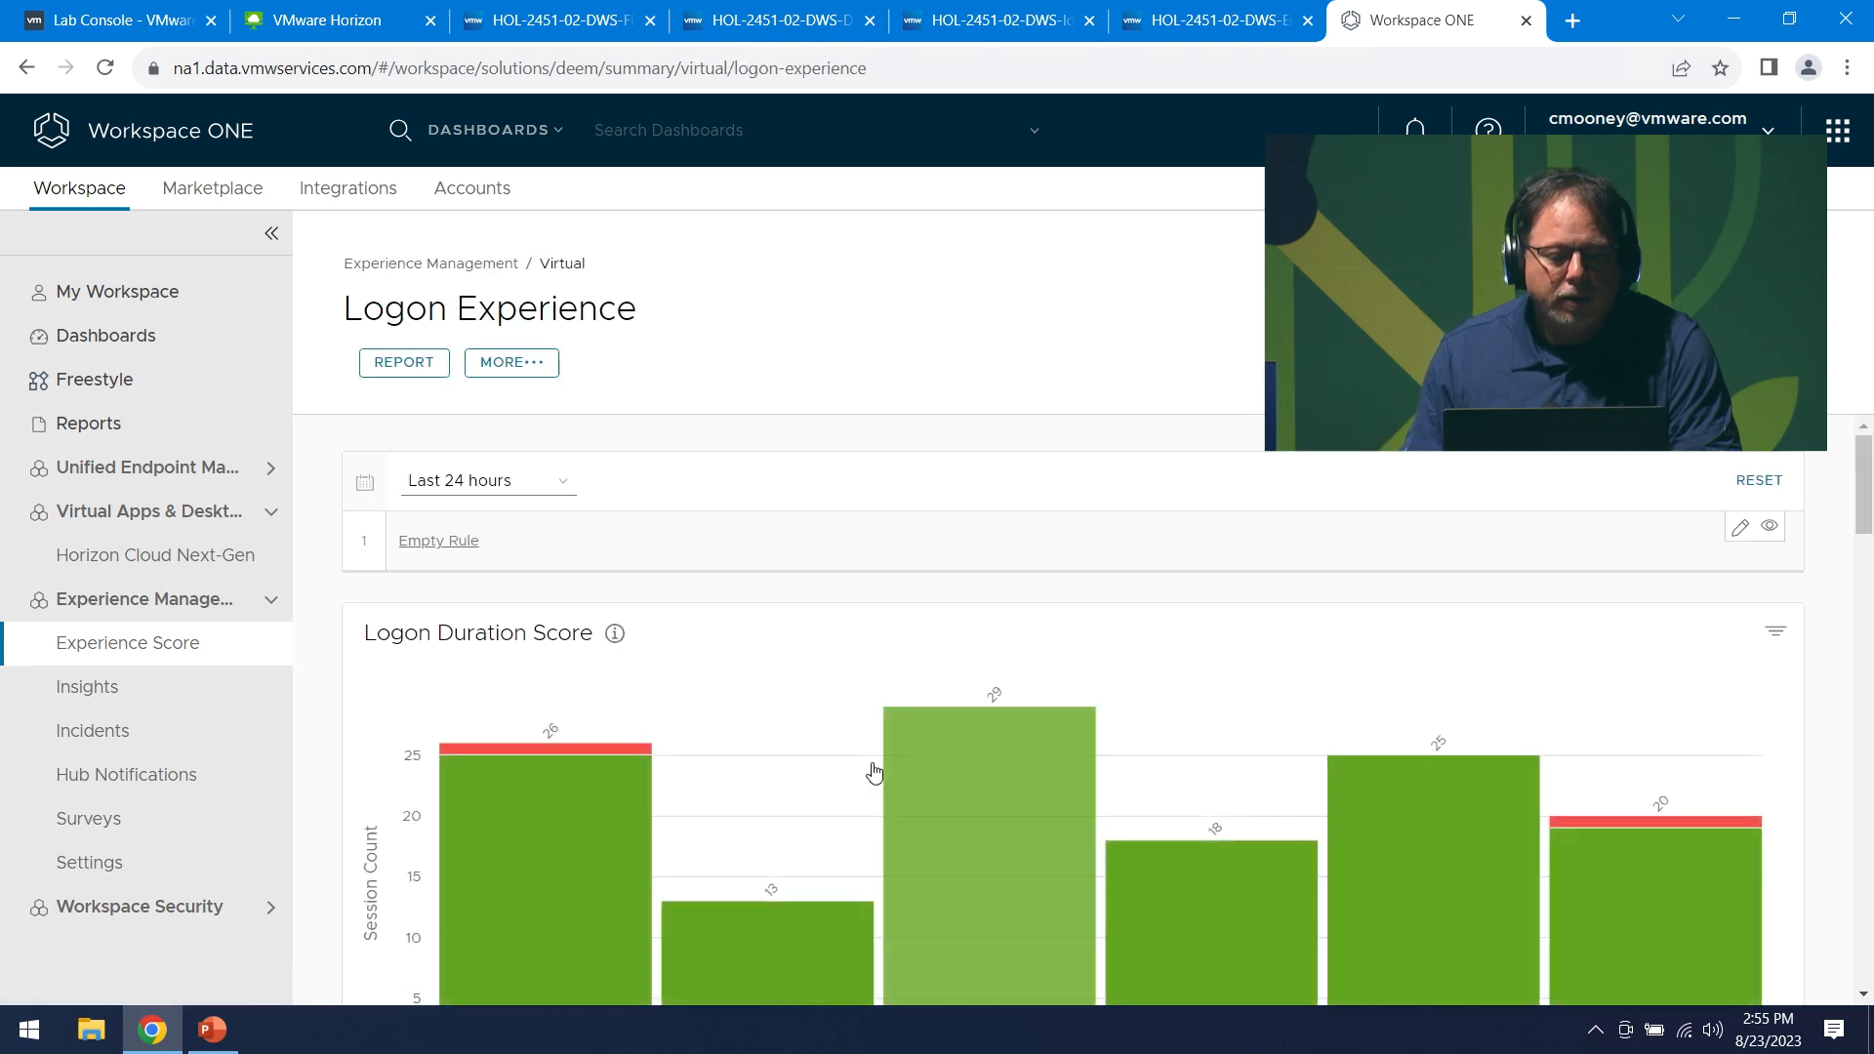
scroll(878, 770, down, 6)
scroll(852, 768, down, 4)
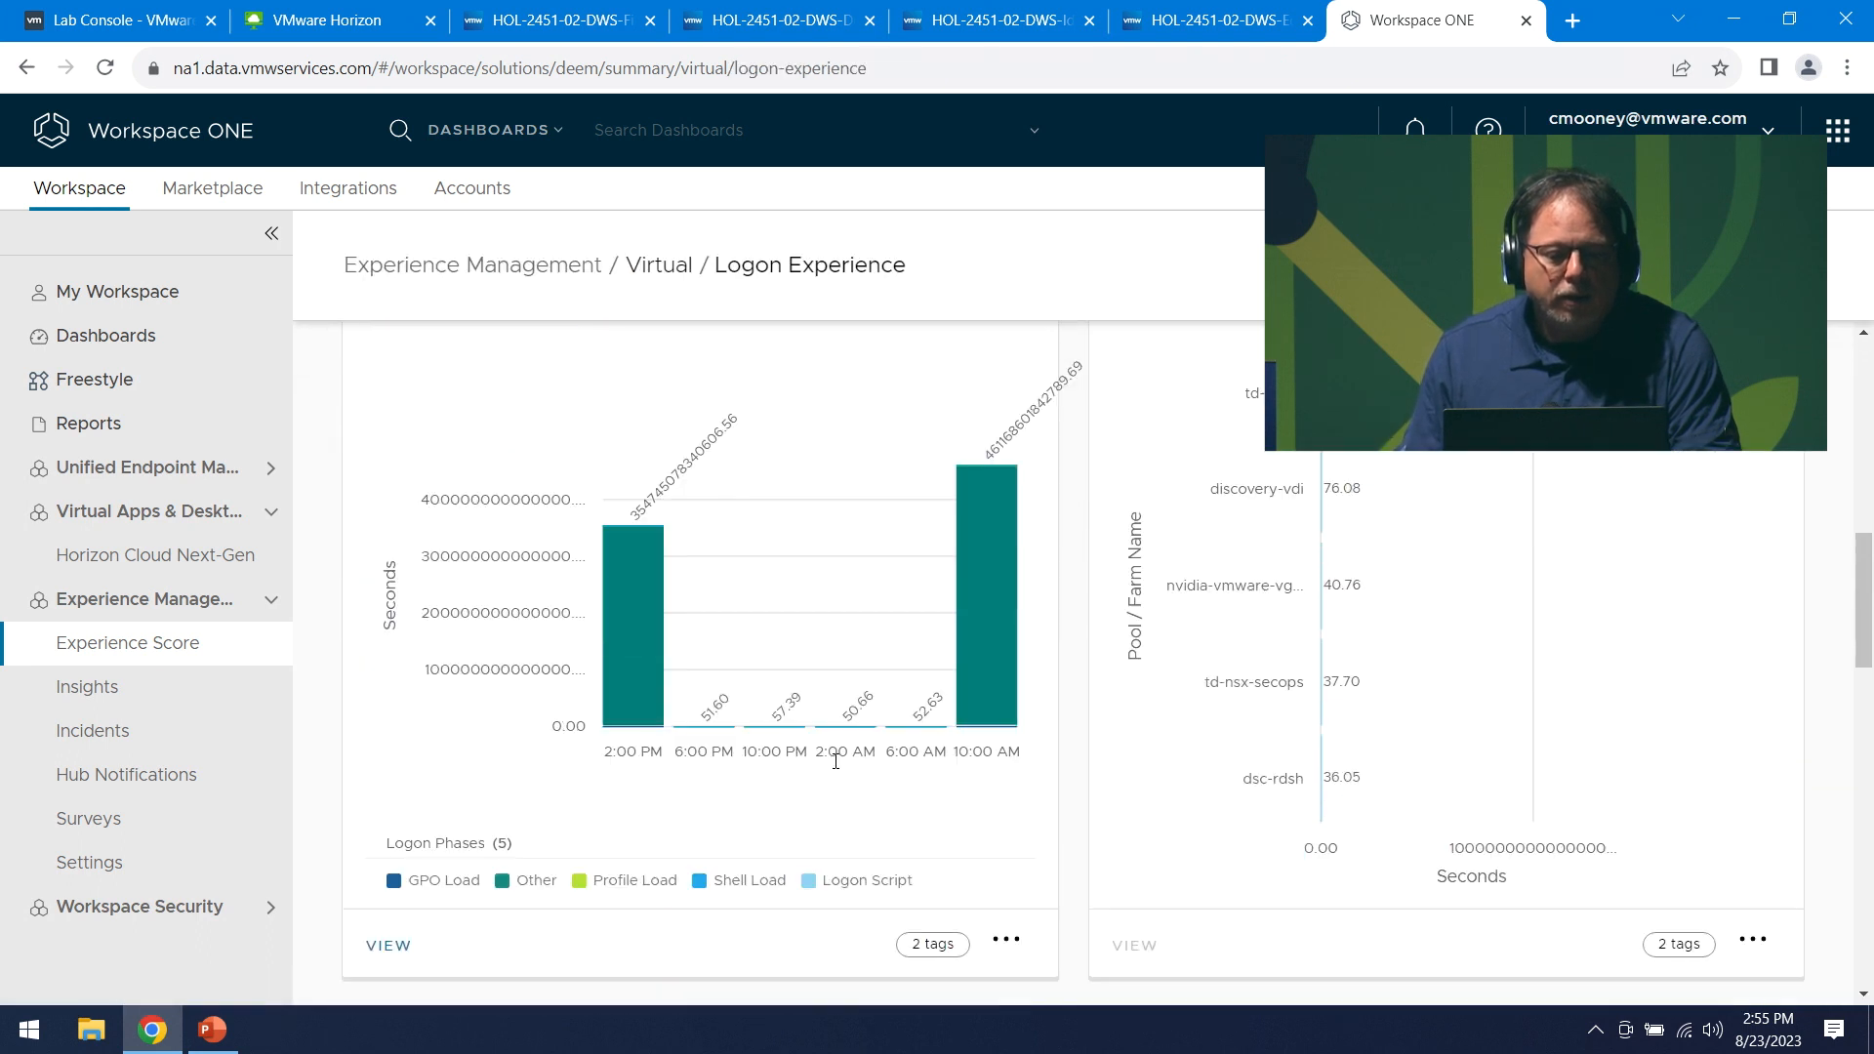
- Review per-user logon duration by phase, then return to the Experience Score overview
click(391, 946)
scroll(872, 761, down, 5)
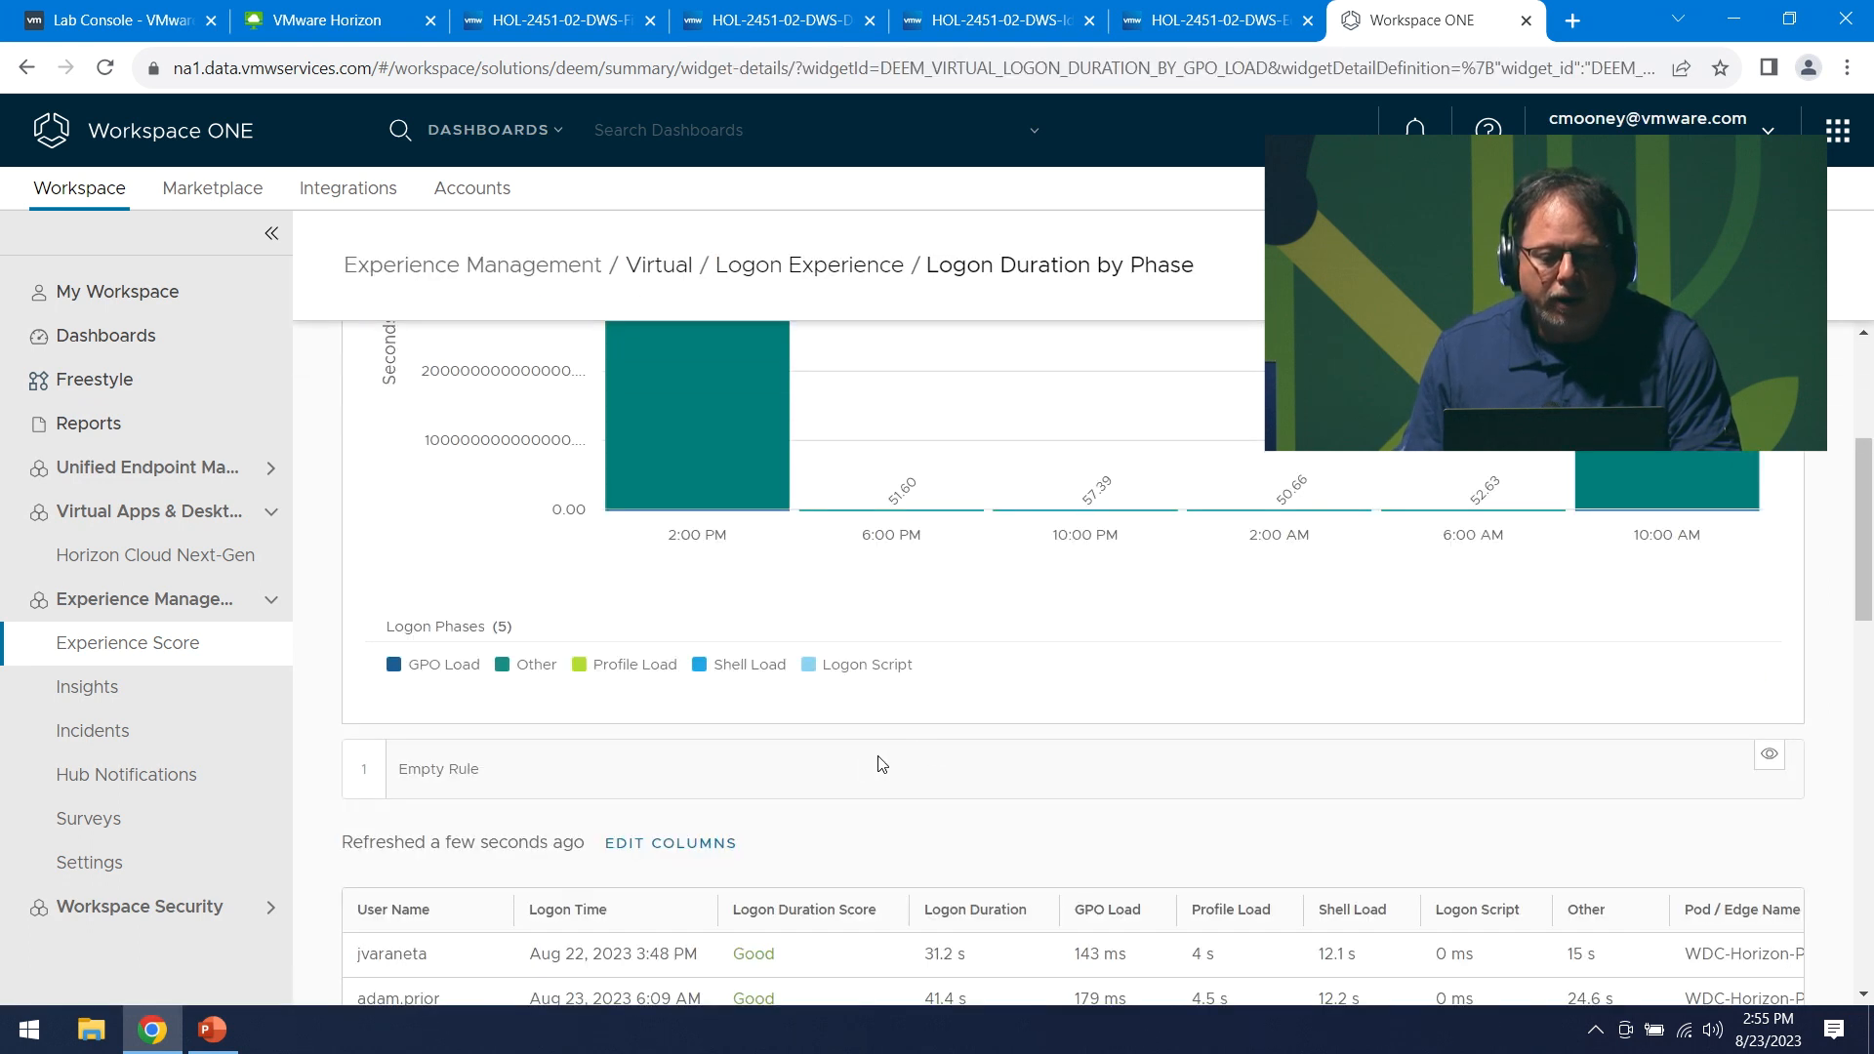
scroll(808, 774, down, 1)
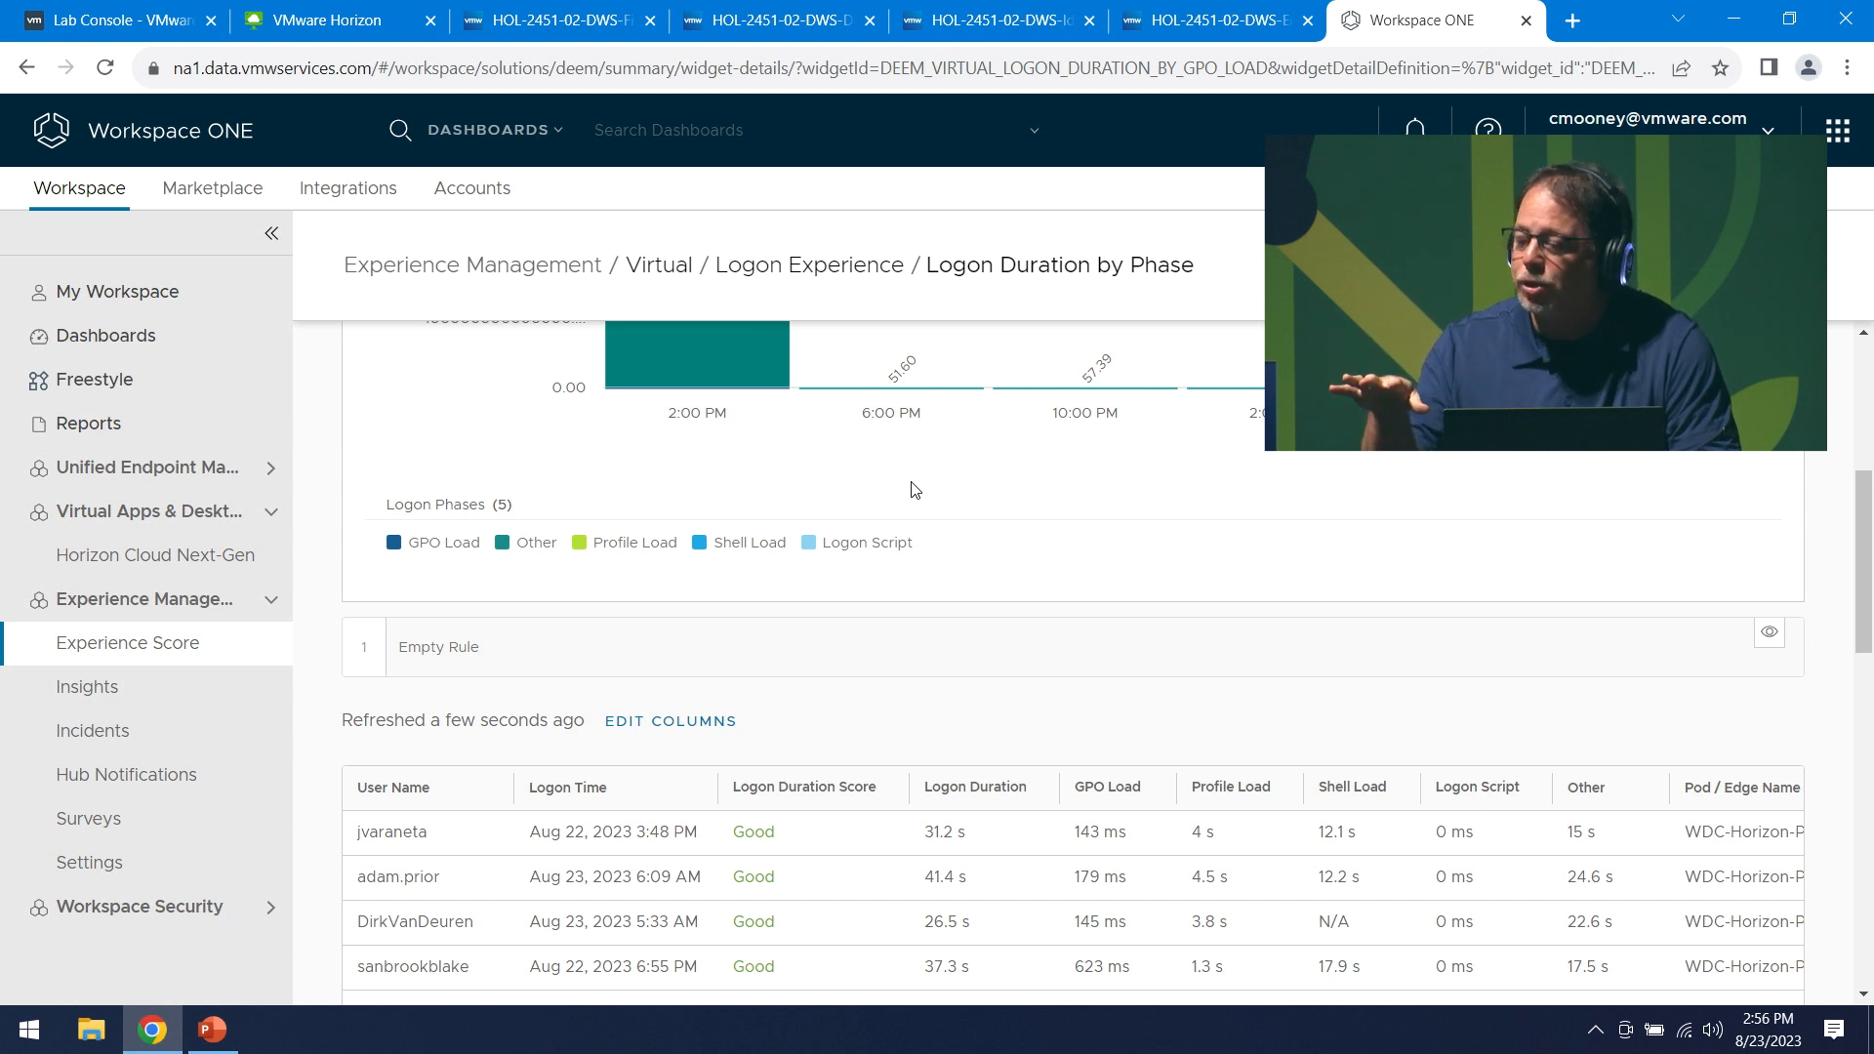
click(144, 644)
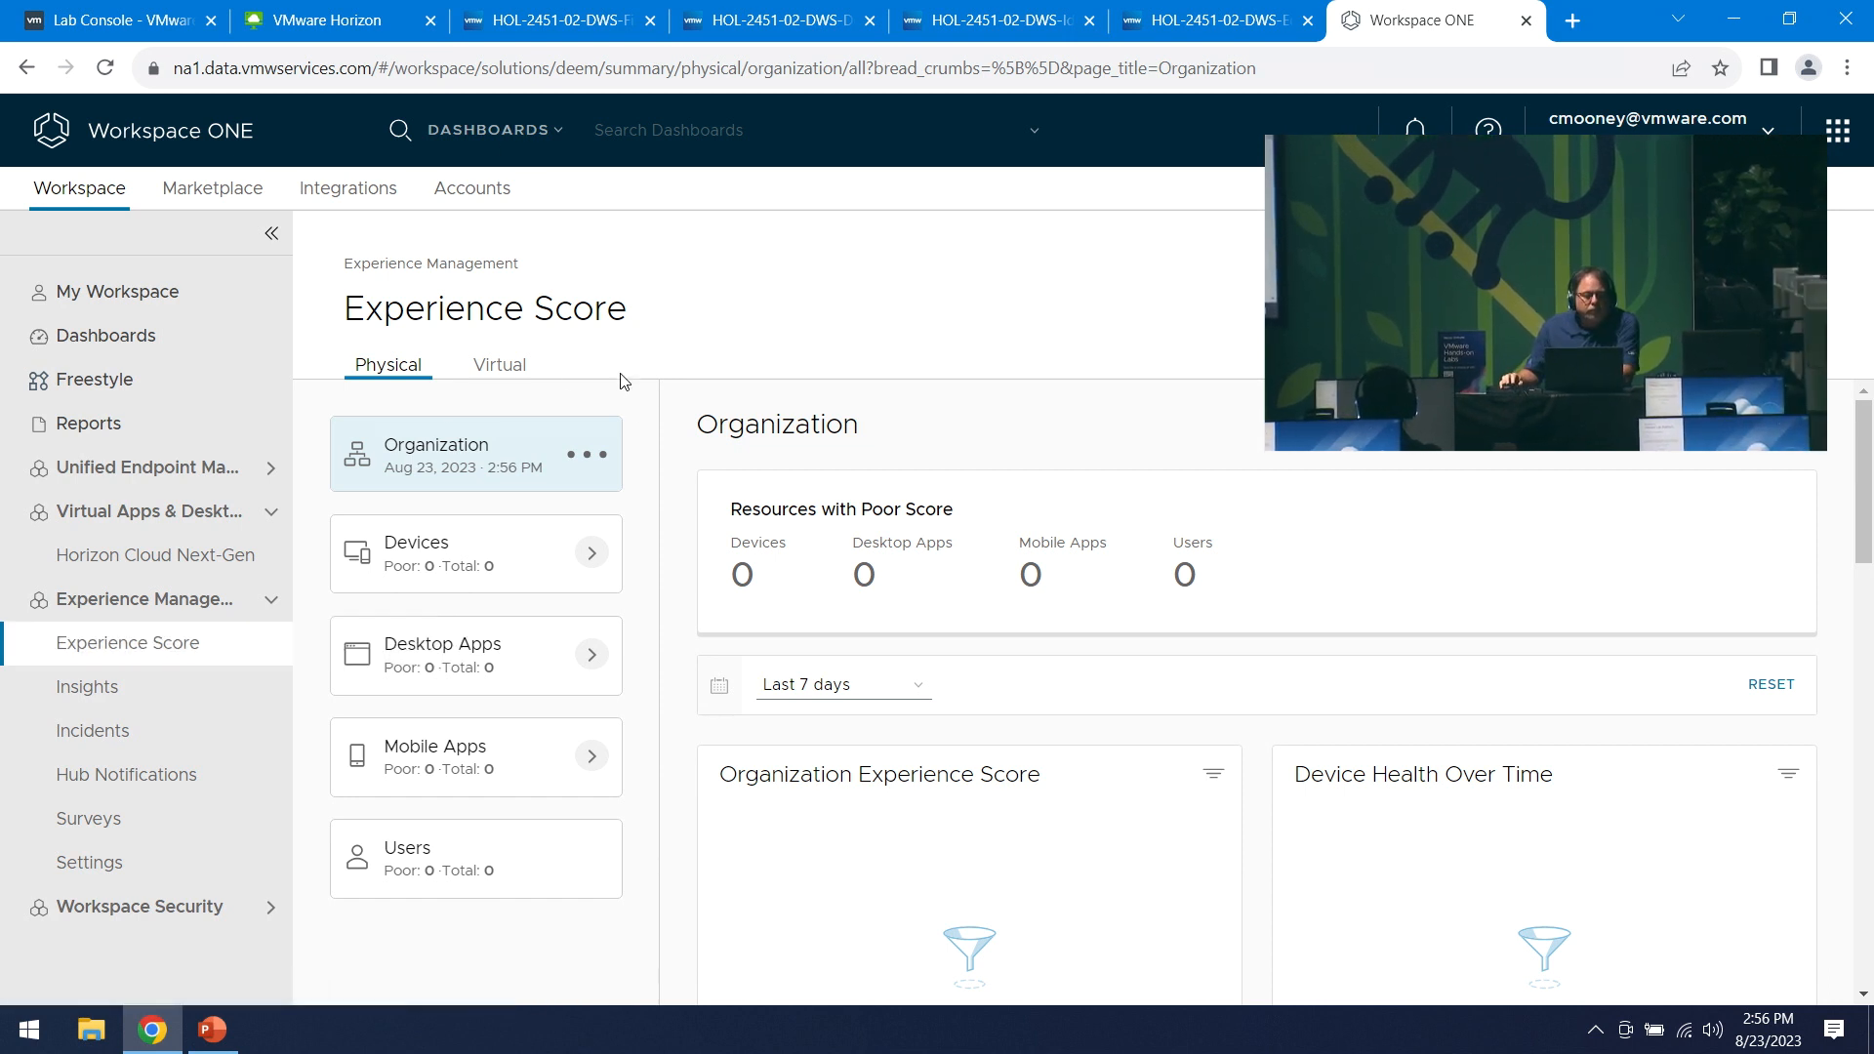
- Check the virtual sessions' Logon Duration Score chart, then switch to the Horizon Universal Console
click(519, 368)
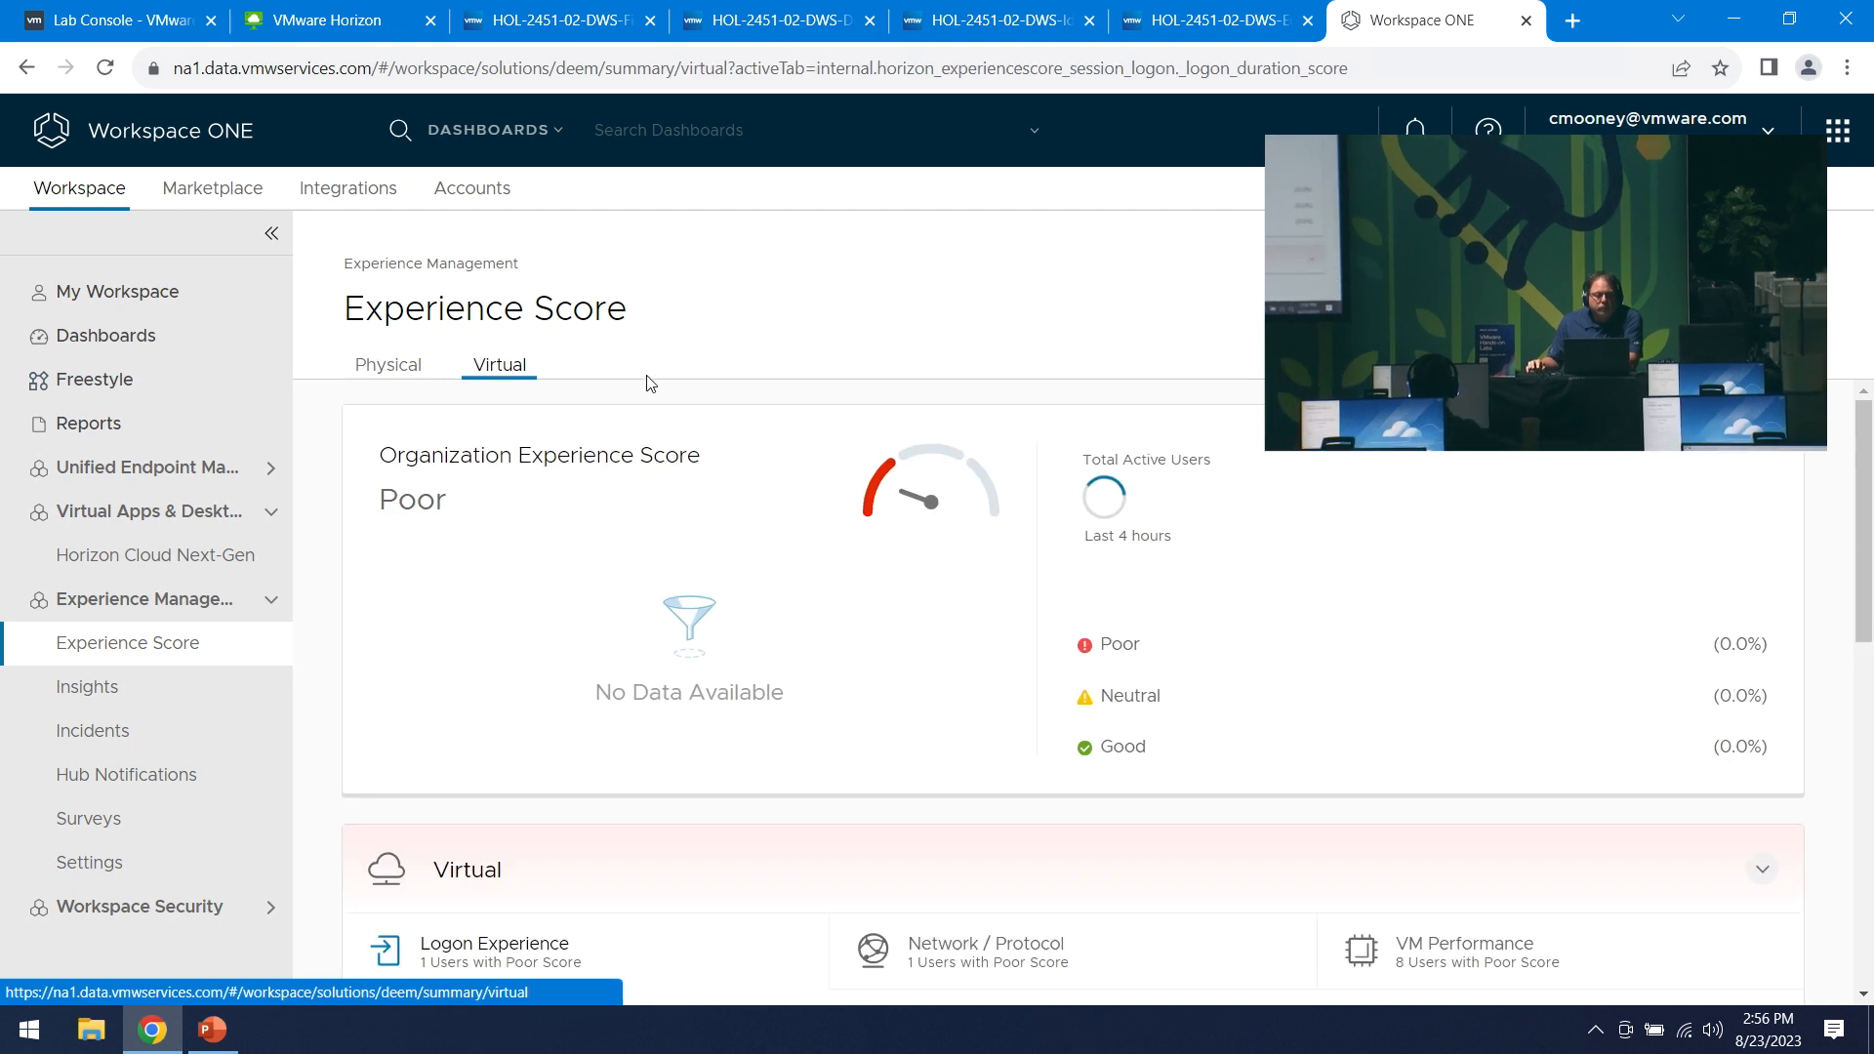
scroll(920, 585, down, 5)
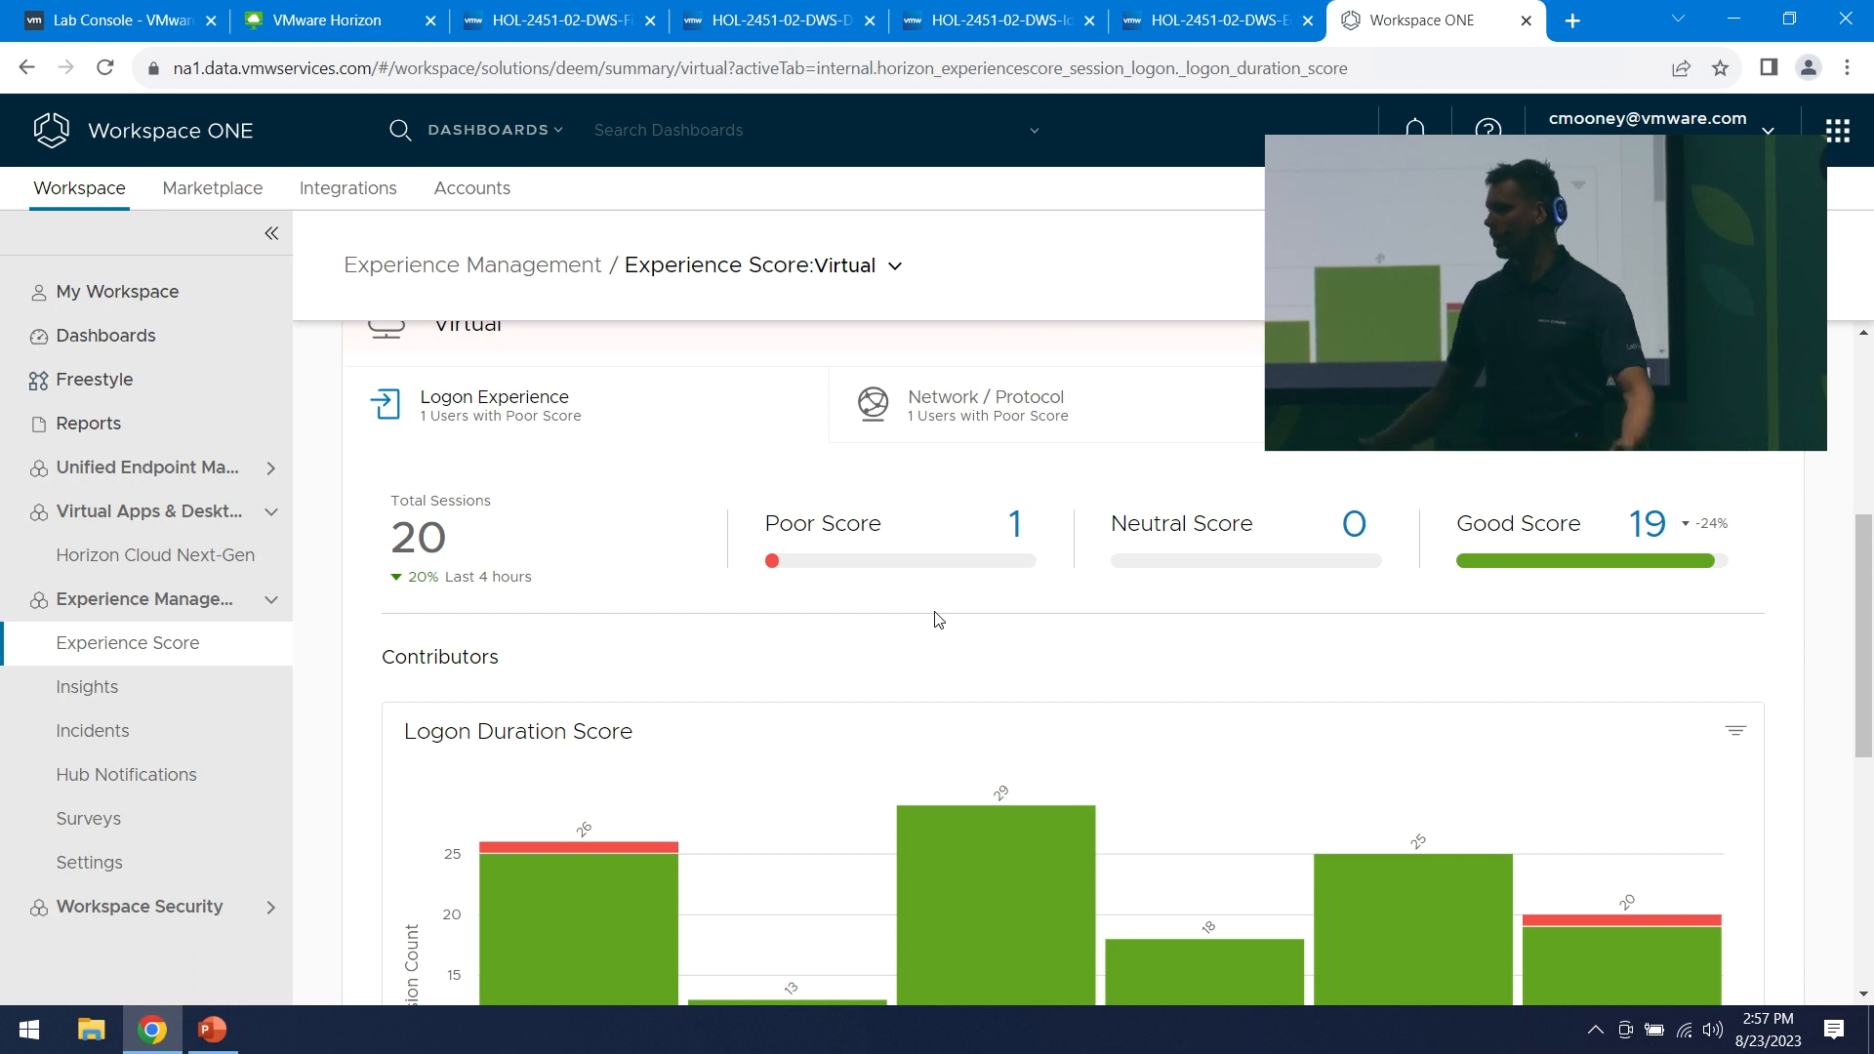
click(567, 27)
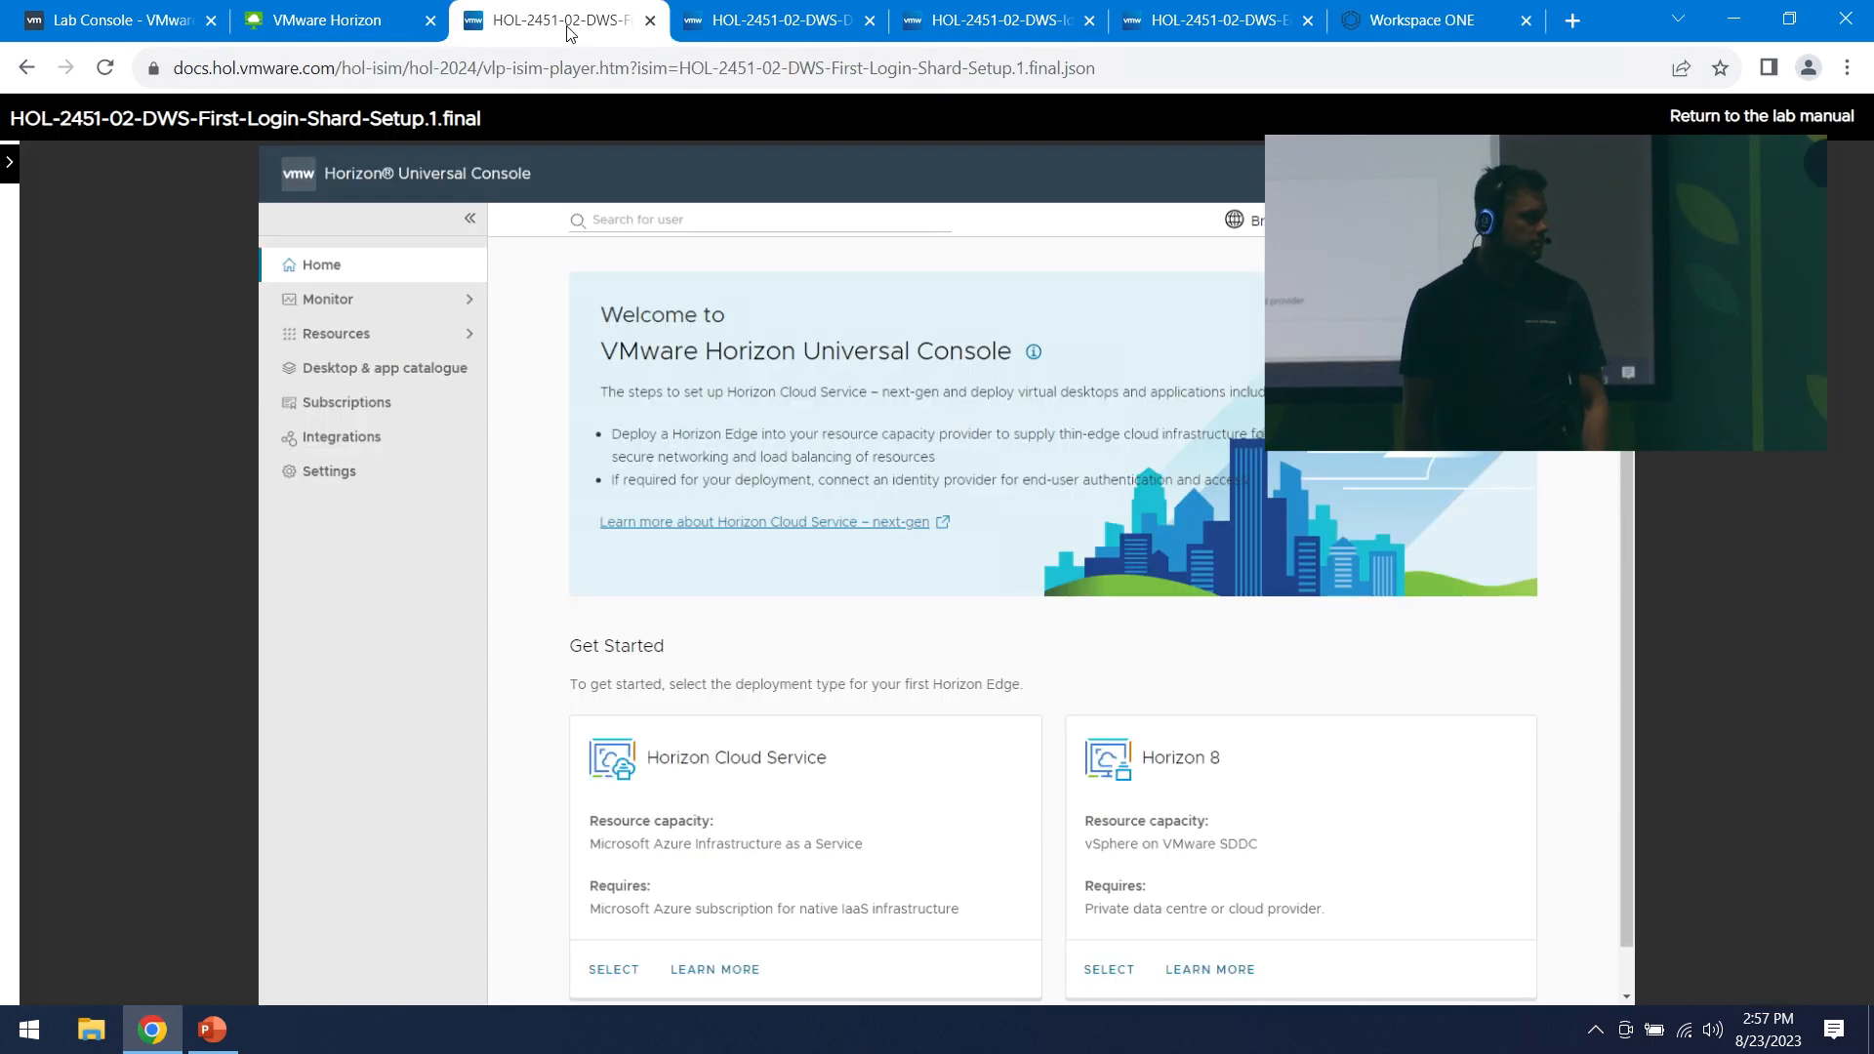